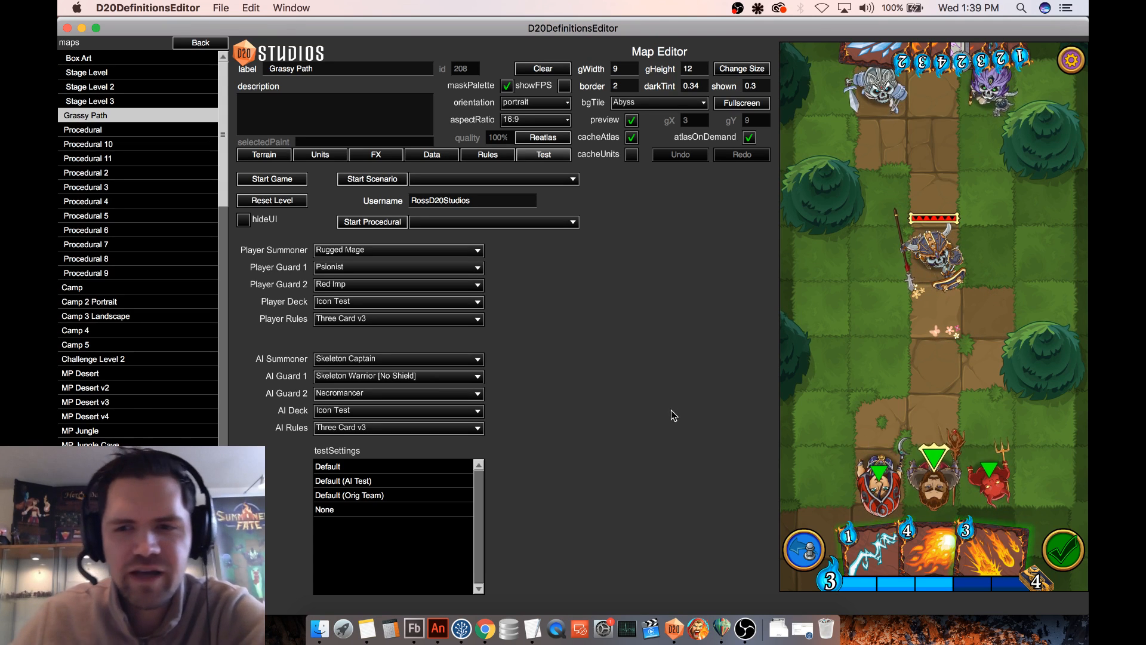
# - Switch to Chrome and read the abilities of the Antarus, Battle Mage card in the Summoners Fate forum topic
pyautogui.click(485, 628)
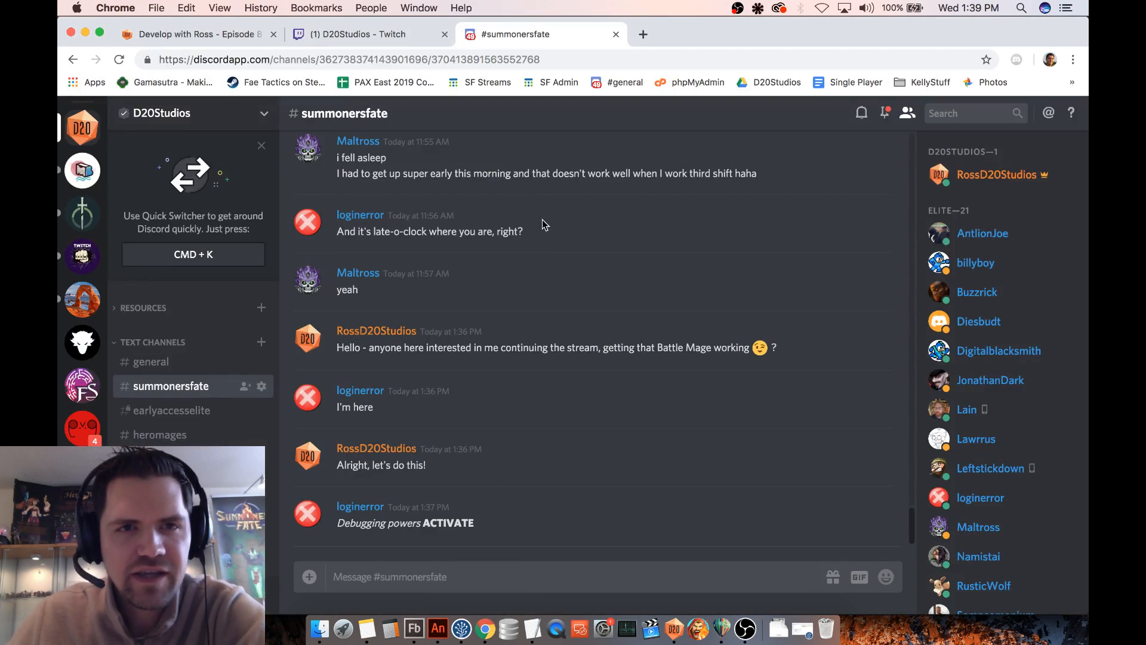
pyautogui.click(217, 39)
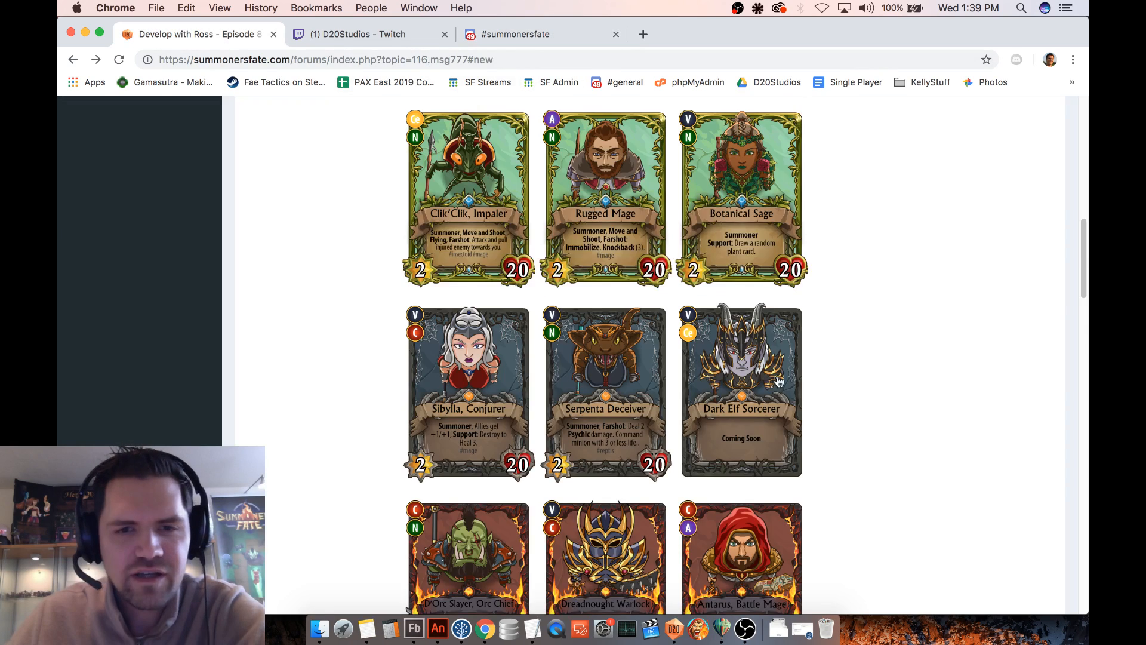
pyautogui.scroll(-6, 778, 381)
pyautogui.click(762, 260)
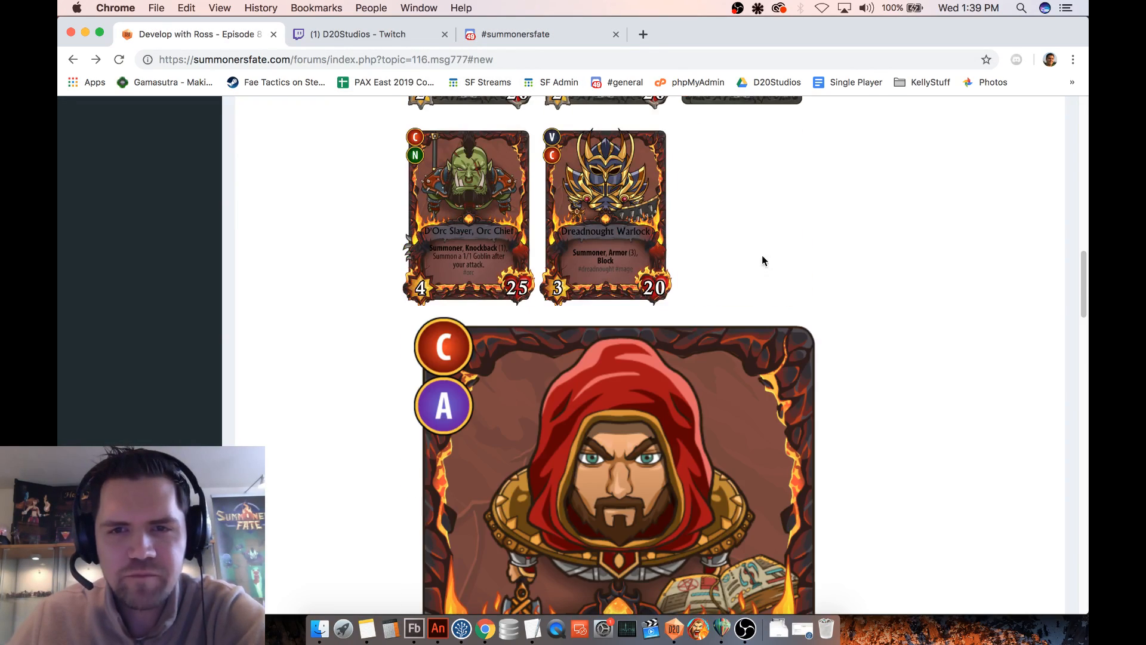
pyautogui.scroll(-5, 893, 346)
pyautogui.scroll(1, 893, 346)
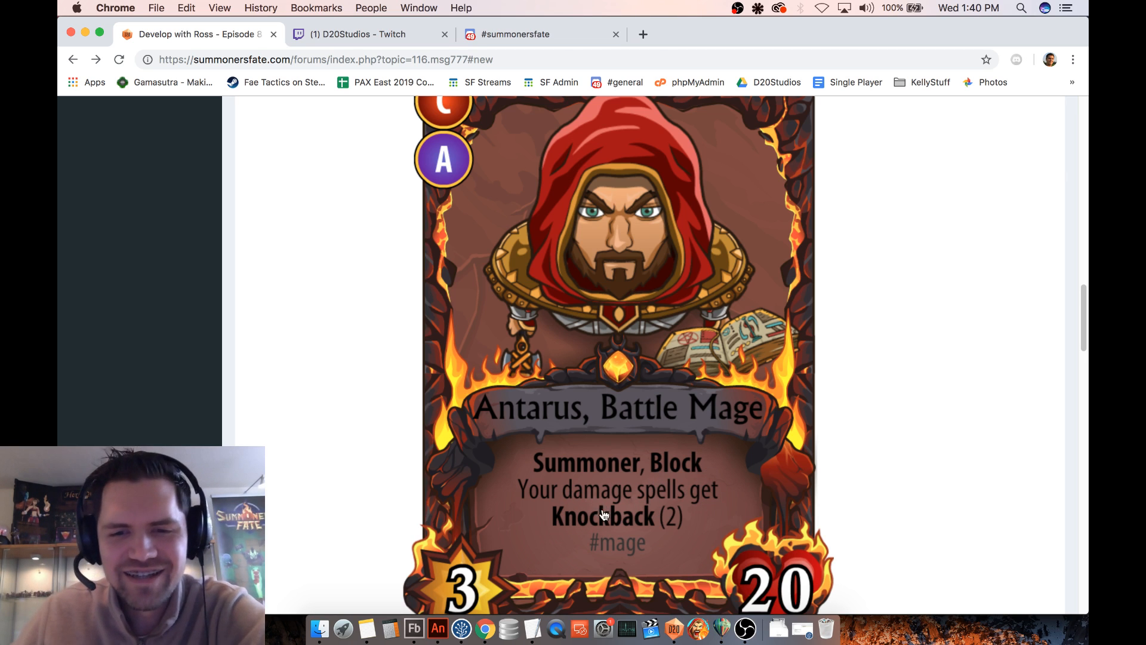
# - Switch to D20DefinitionsEditor, set the Player Summoner to Antarus, Battle Mage, and start the test game
pyautogui.click(675, 632)
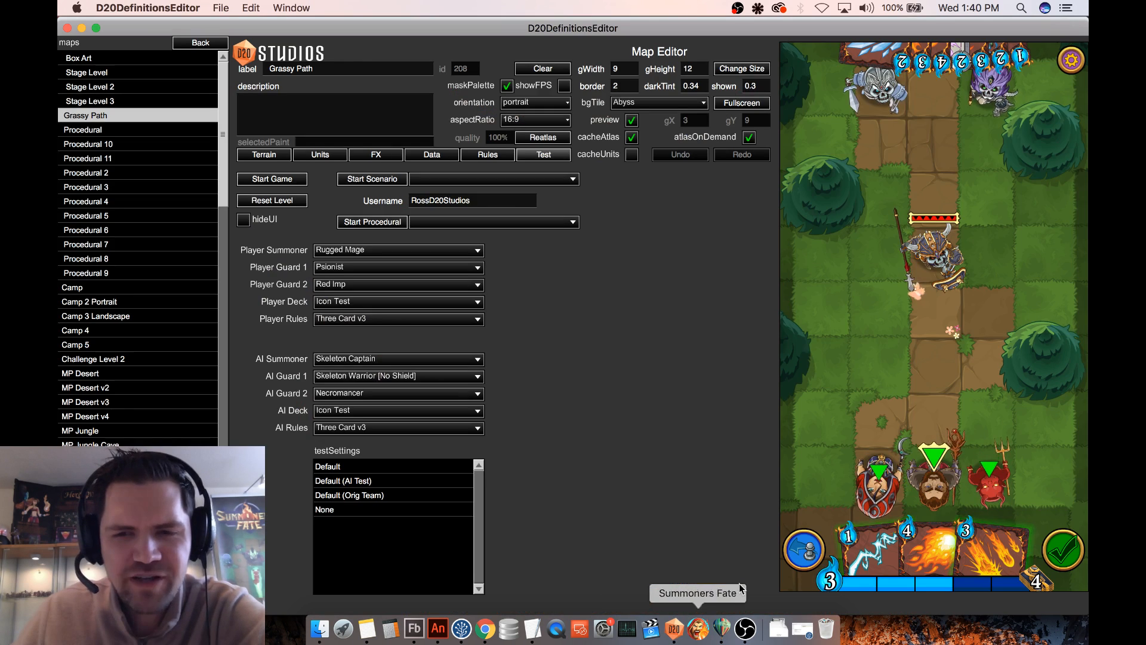
pyautogui.click(446, 256)
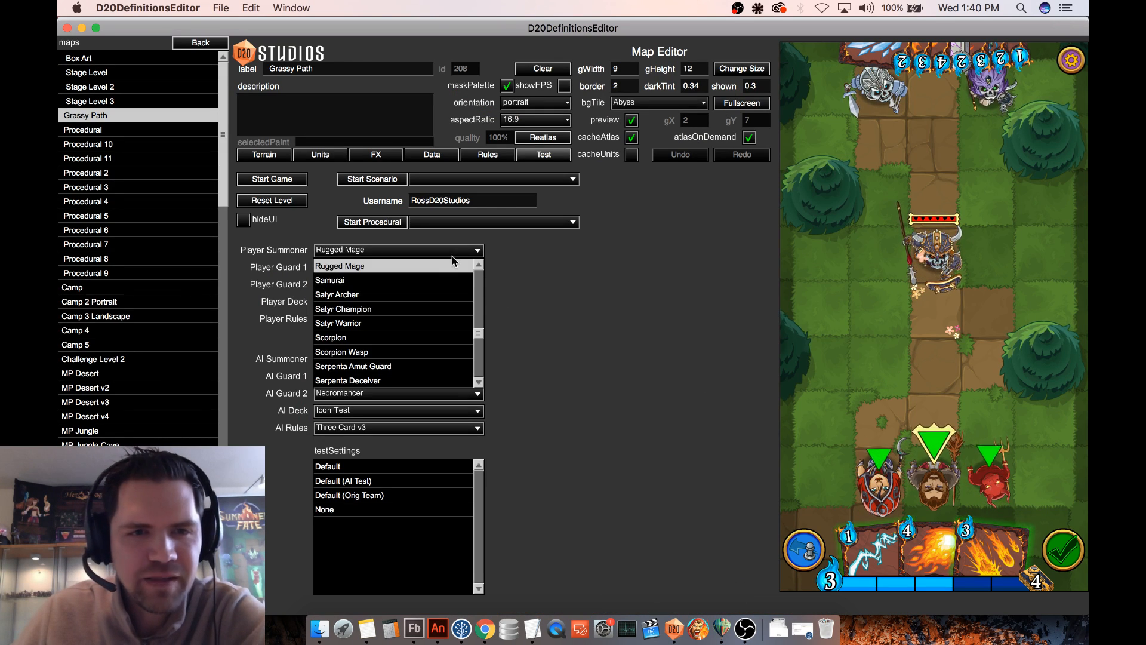
pyautogui.scroll(3, 409, 364)
pyautogui.moveTo(478, 330); pyautogui.dragTo(484, 289)
pyautogui.scroll(10, 468, 303)
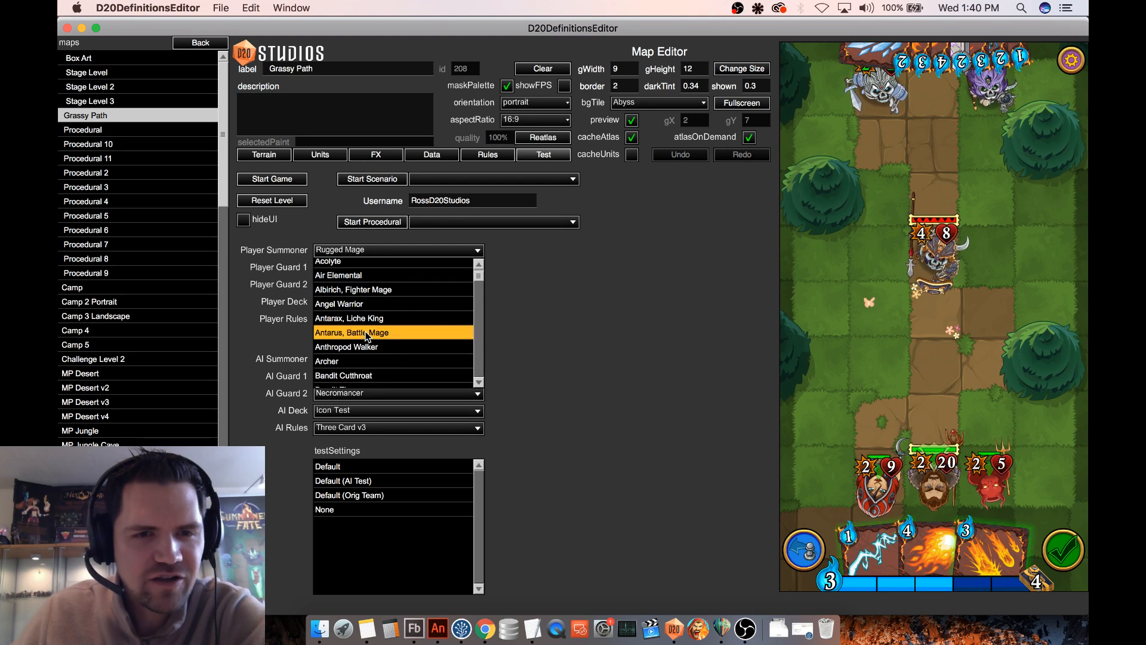
pyautogui.click(360, 333)
pyautogui.click(286, 180)
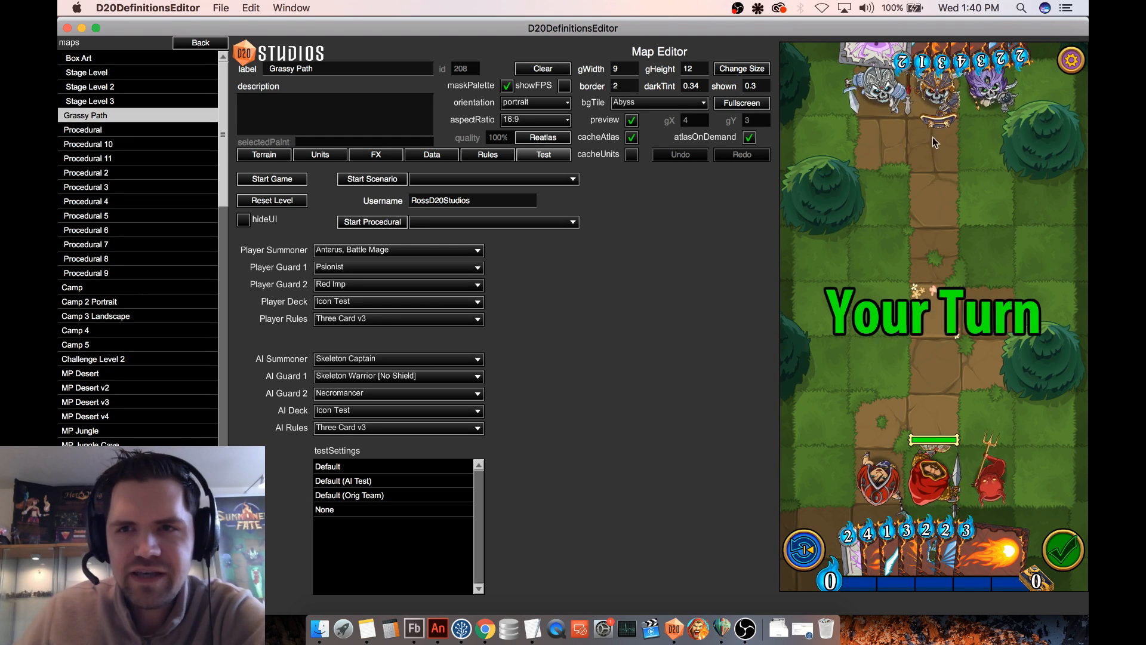
# - Move the Skeleton Captain down the dirt path, and place a Bush on the grass between the two eastern trees
pyautogui.moveTo(934, 102); pyautogui.dragTo(916, 278)
pyautogui.moveTo(921, 567)
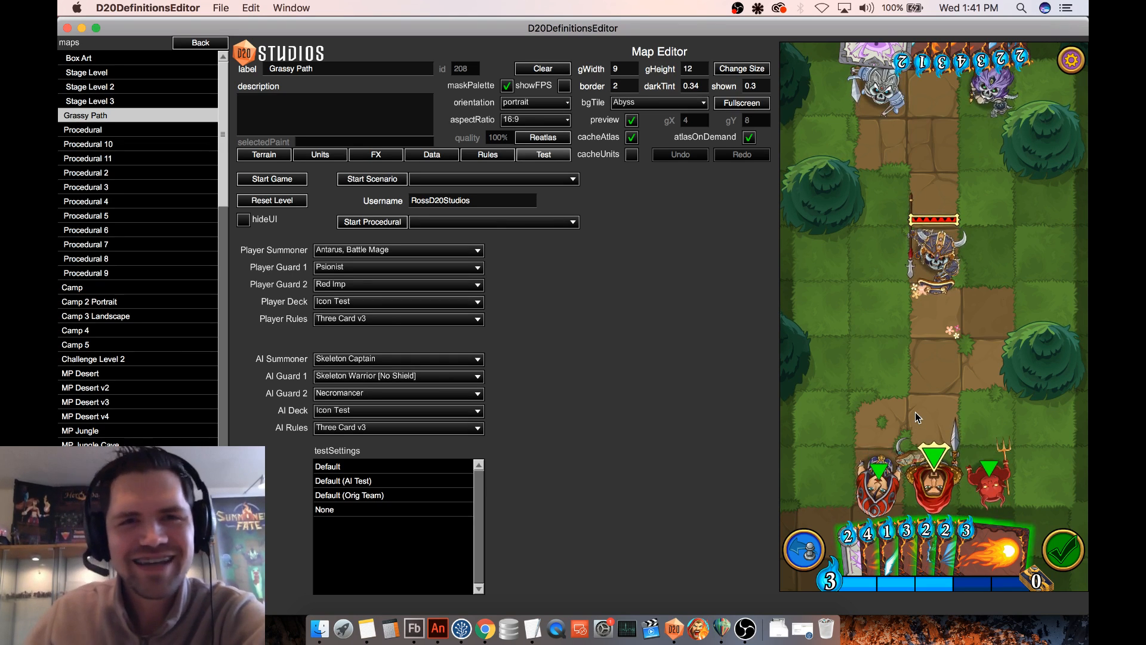
pyautogui.click(317, 156)
pyautogui.click(274, 157)
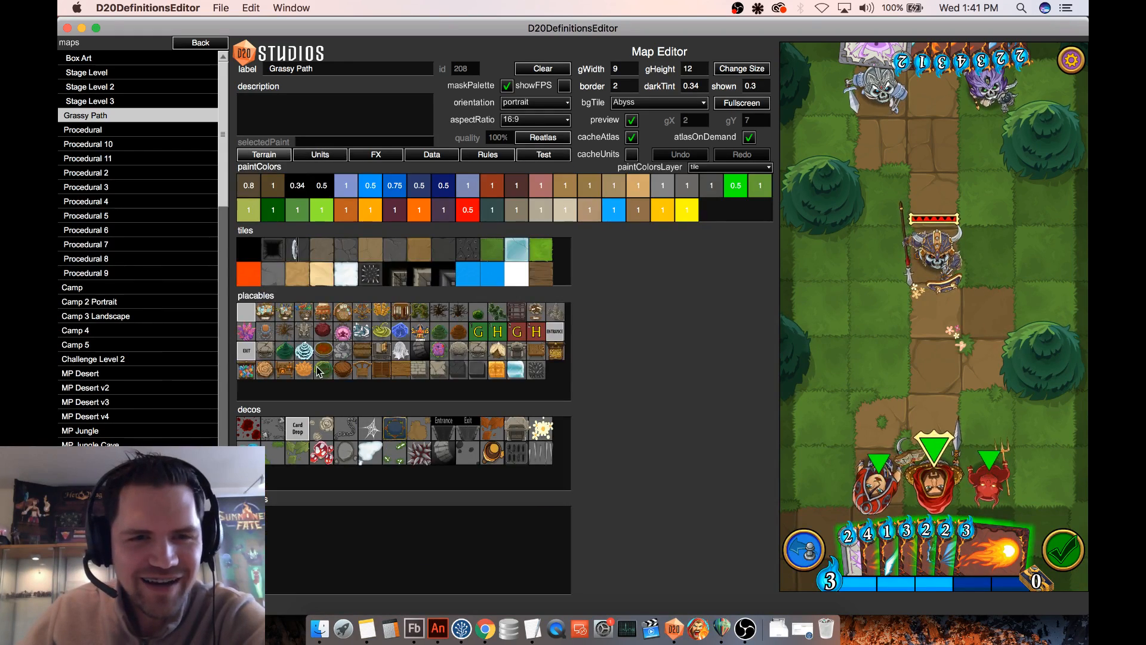
pyautogui.click(478, 312)
pyautogui.click(1036, 259)
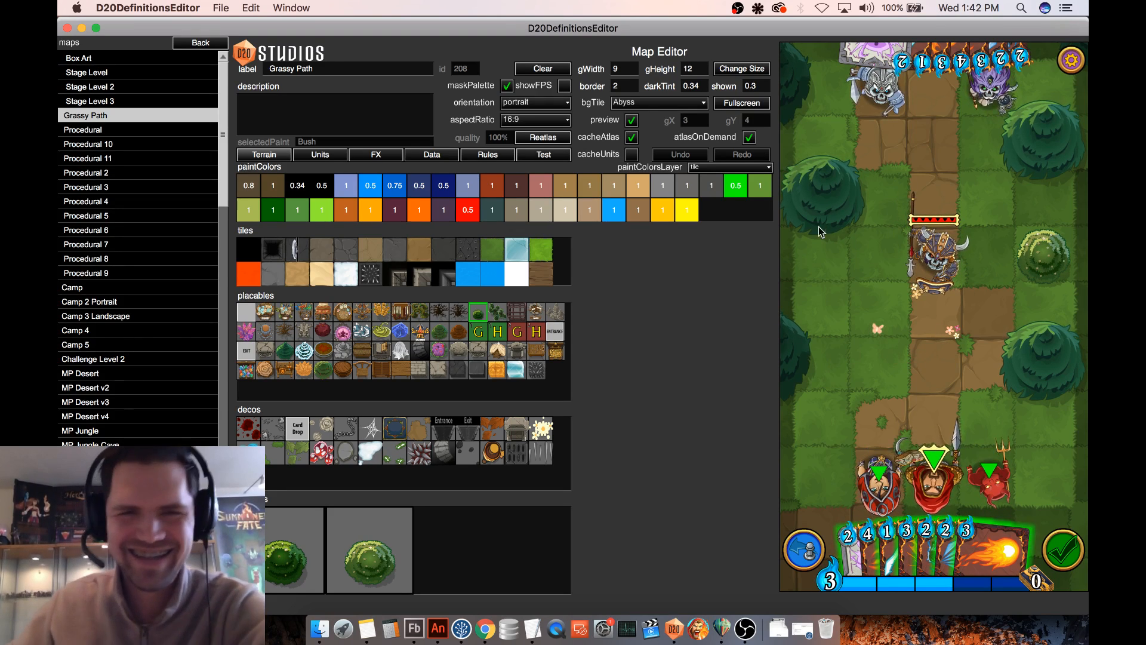
pyautogui.click(545, 156)
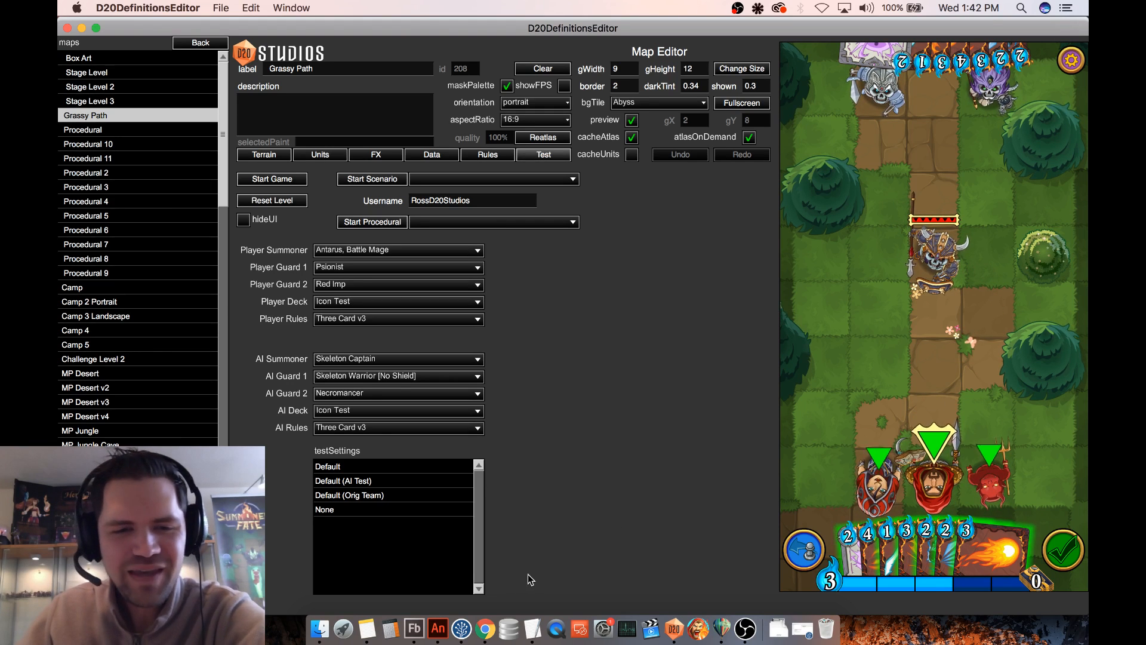
# - Switch to Flash Builder and bring up the HM_ChainLightningAnimation class
pyautogui.click(414, 628)
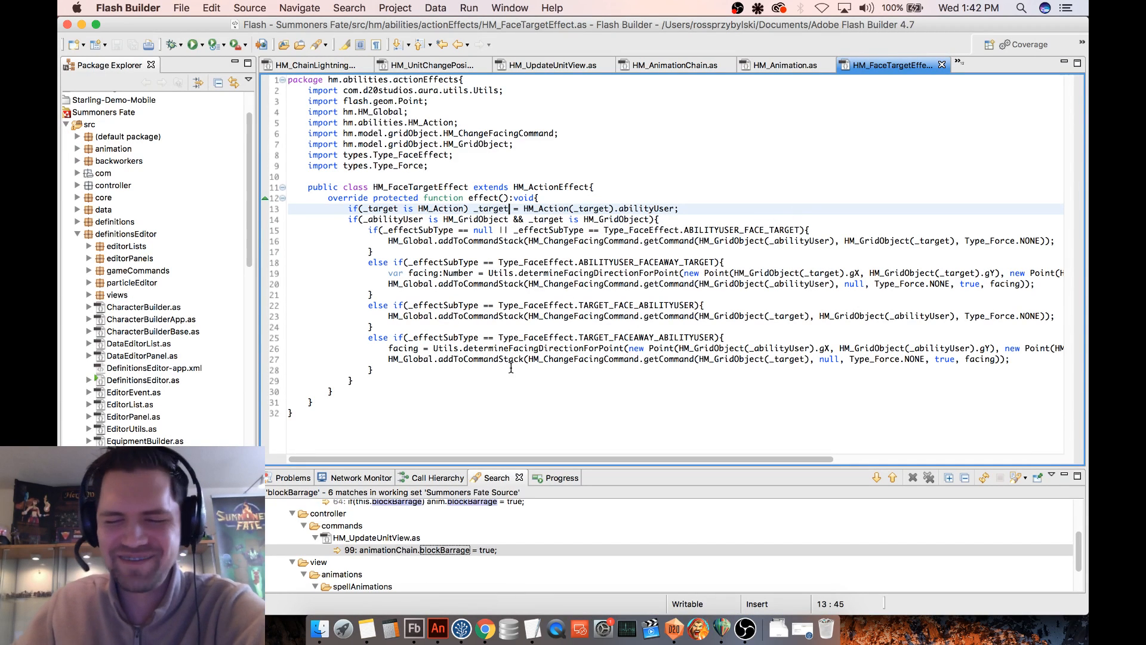
pyautogui.click(475, 408)
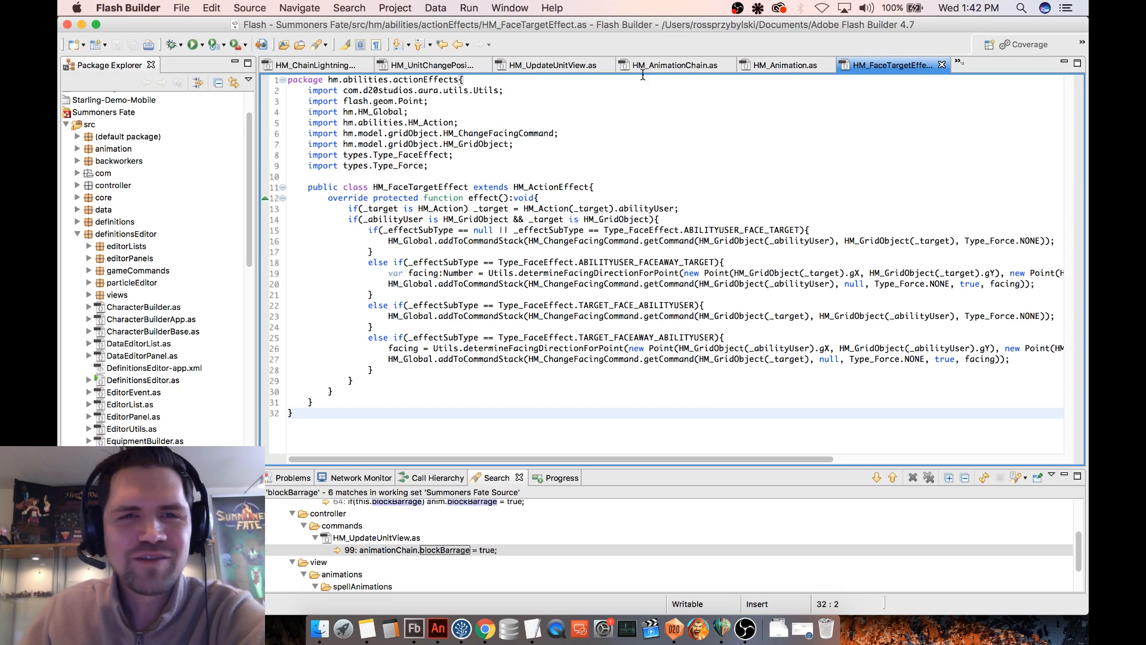
pyautogui.click(315, 65)
pyautogui.click(537, 361)
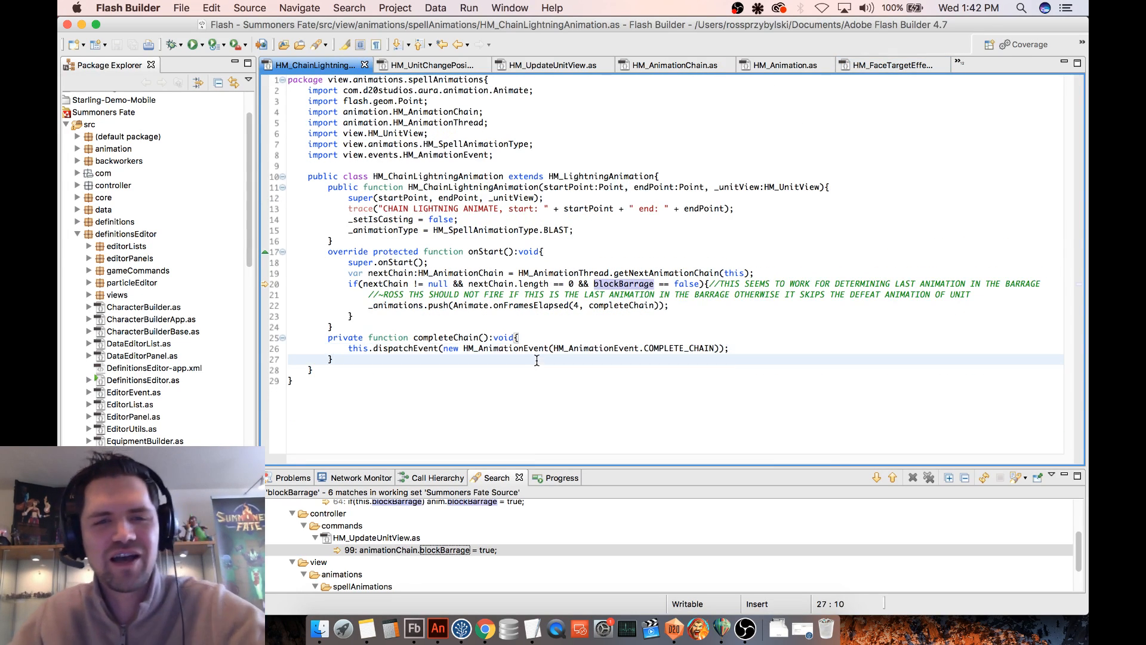
# - Find and open the HM_LightningAnimation.as source file by searching for HM_Light
pyautogui.press('super+shift+r')
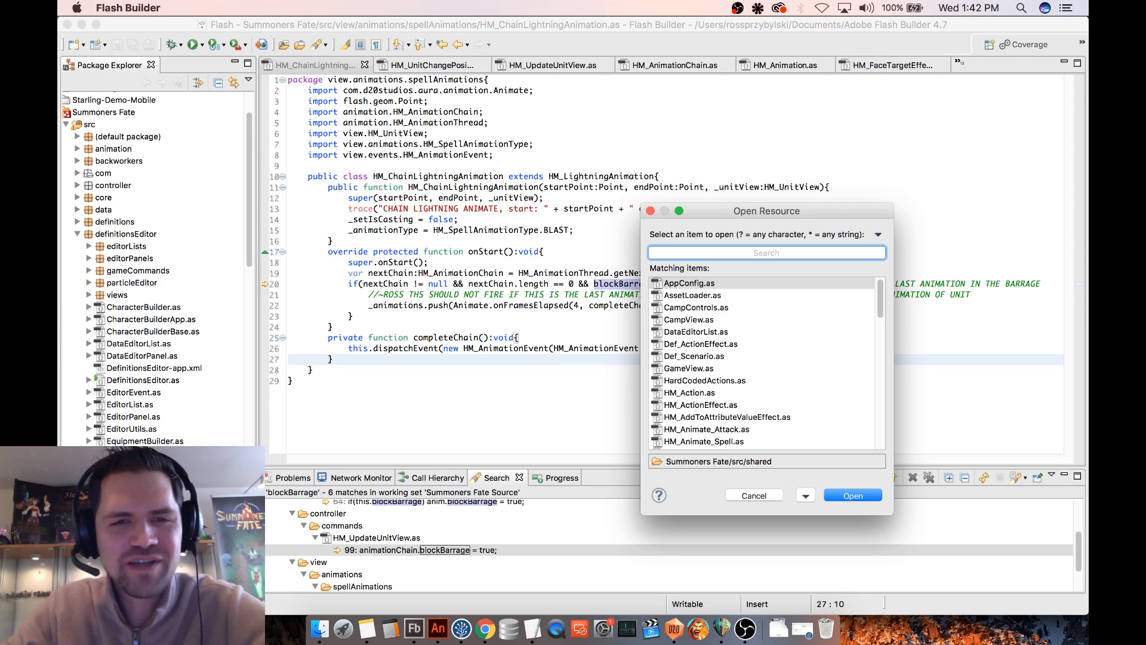
pyautogui.write('HM_Light')
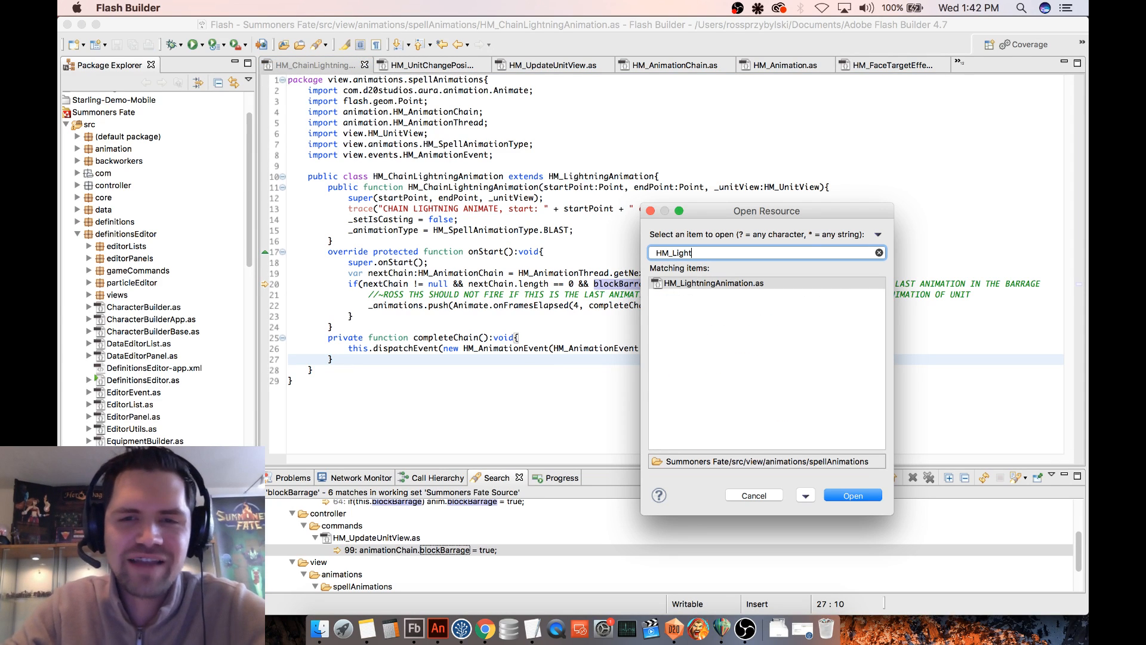
pyautogui.press('Return')
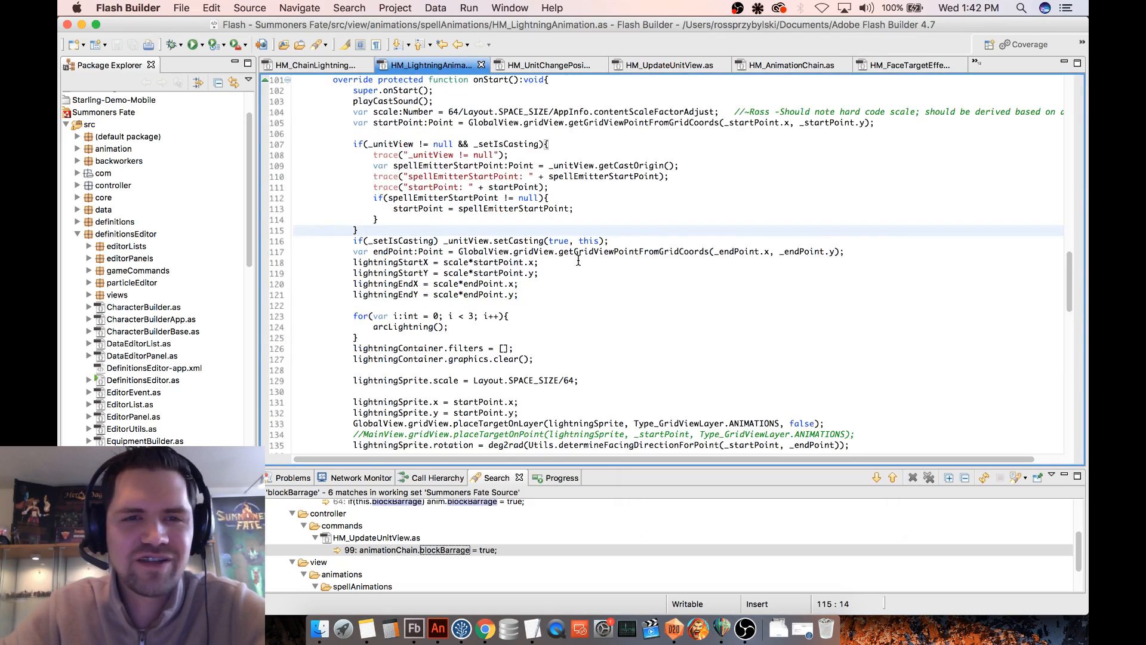
# - Examine the _setIsCasting and spellEmitterStartPoint logic in the lightning onStart function, and compare it with the HM_ChainLightningAnimation class
pyautogui.scroll(2, 578, 261)
pyautogui.scroll(-3, 579, 261)
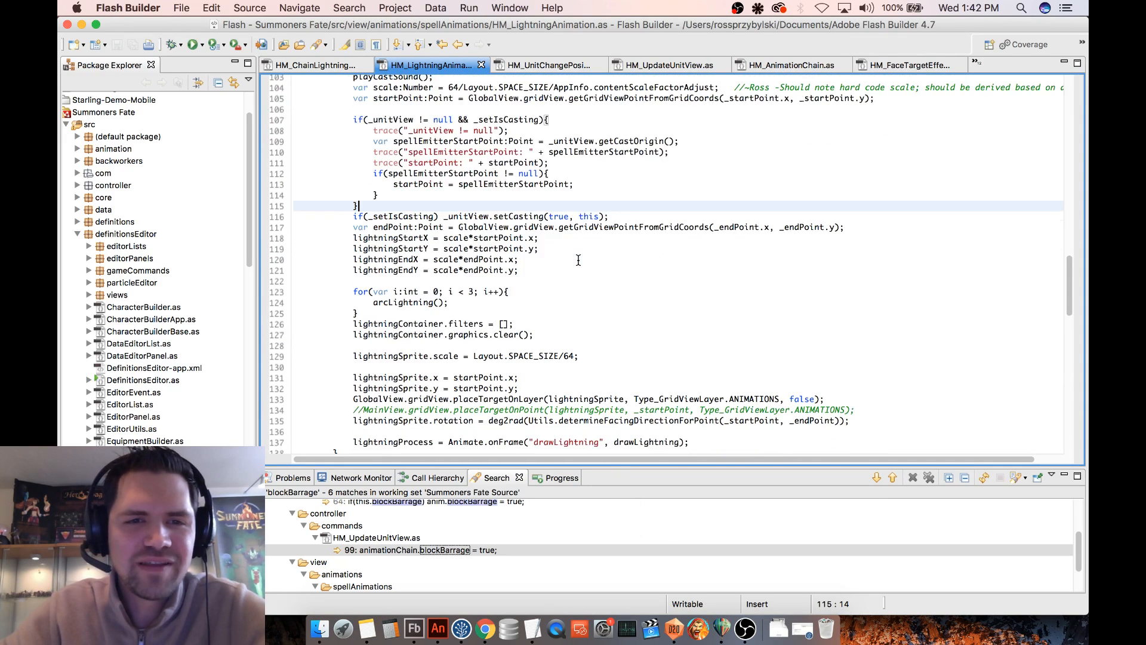
pyautogui.scroll(-2, 578, 261)
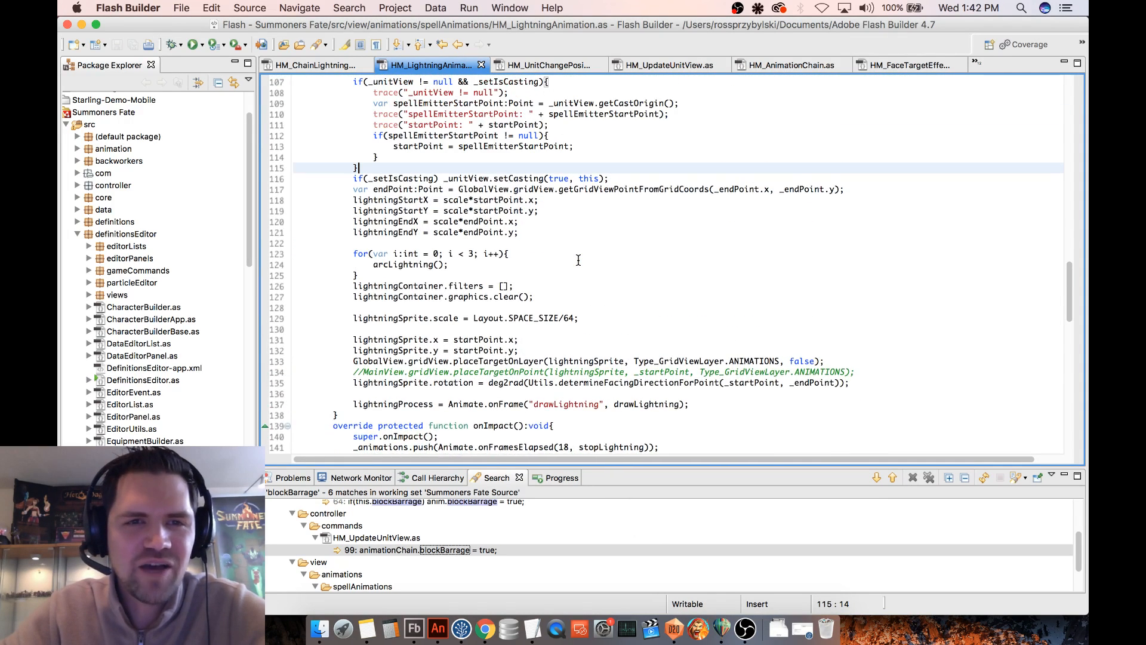
pyautogui.scroll(4, 578, 261)
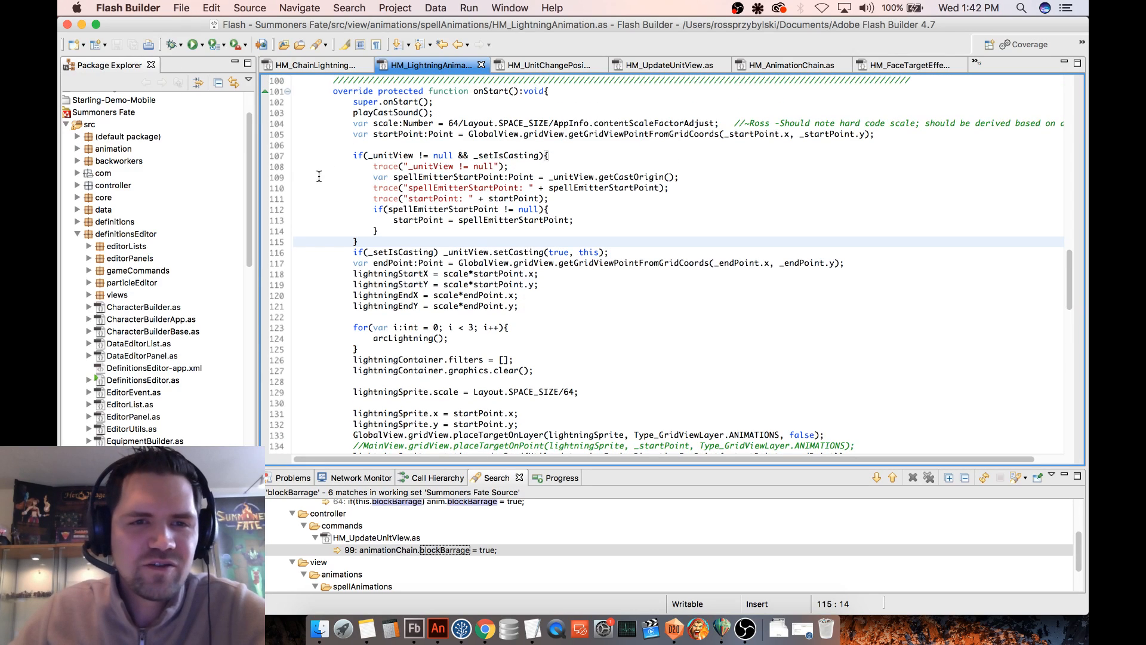
pyautogui.moveTo(370, 164); pyautogui.dragTo(385, 228)
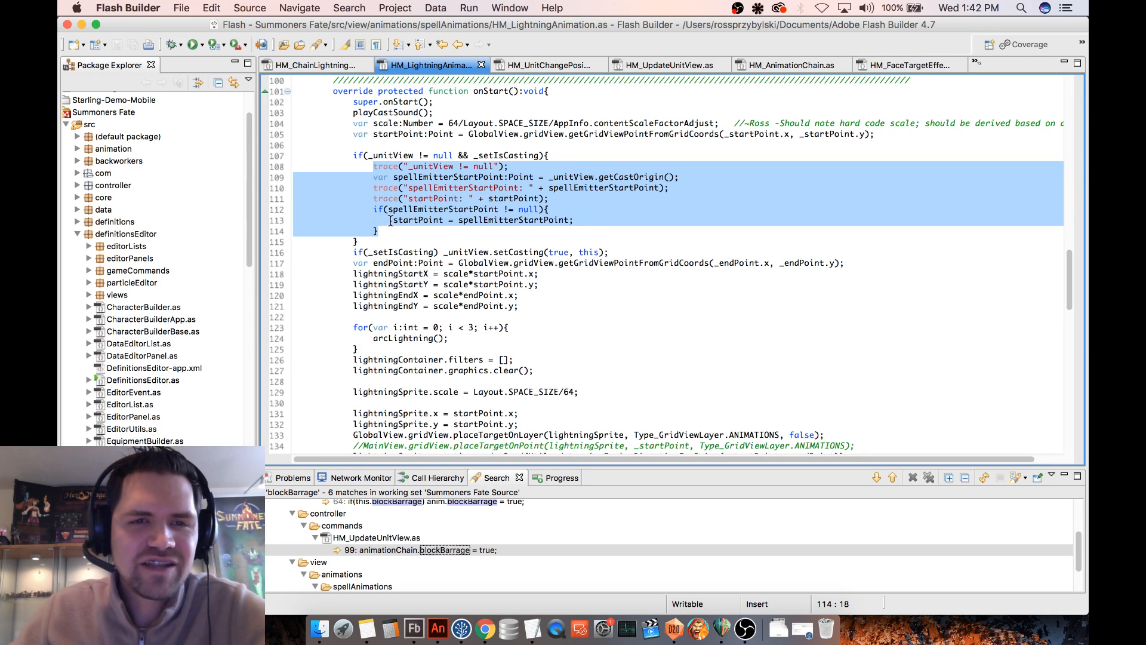
pyautogui.click(580, 224)
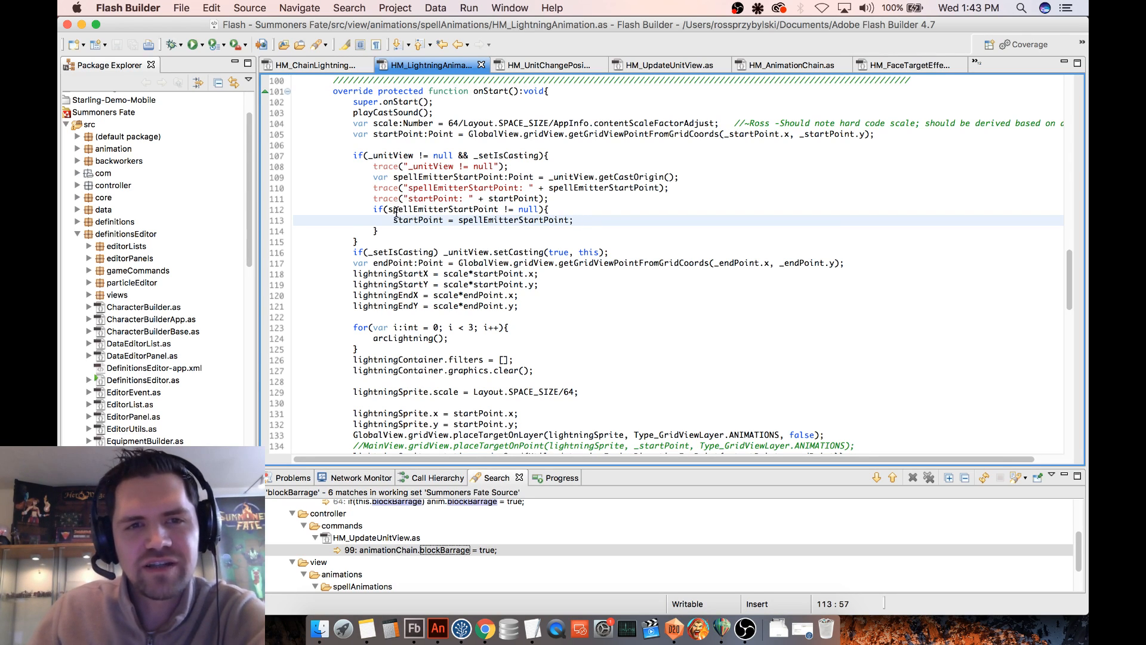
pyautogui.click(388, 232)
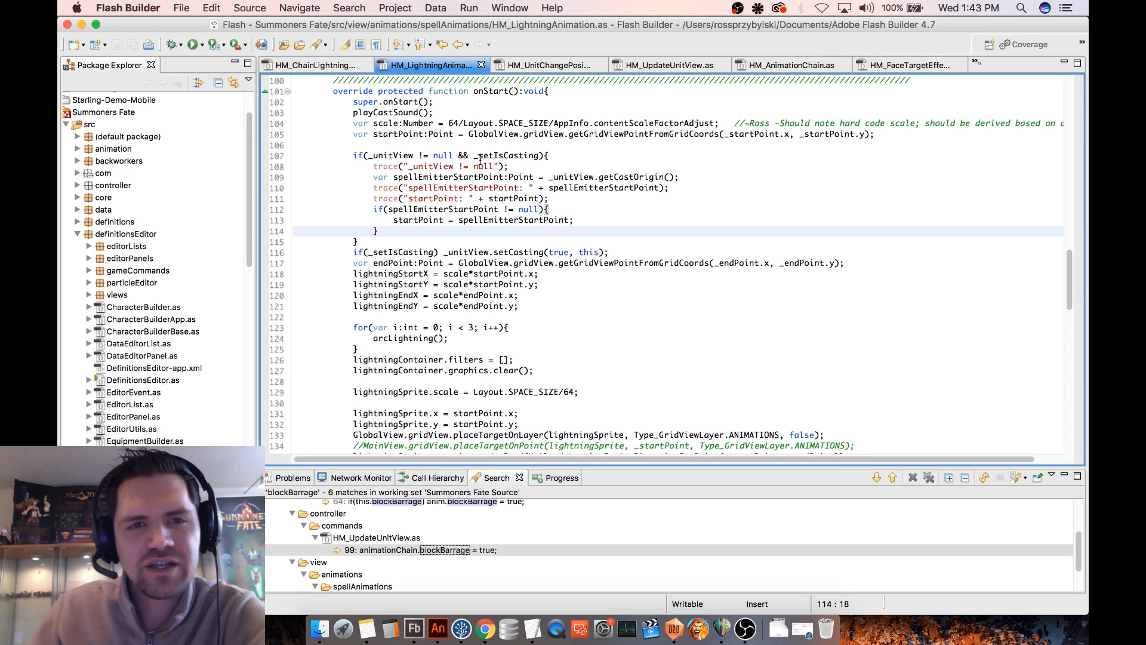
pyautogui.click(507, 156)
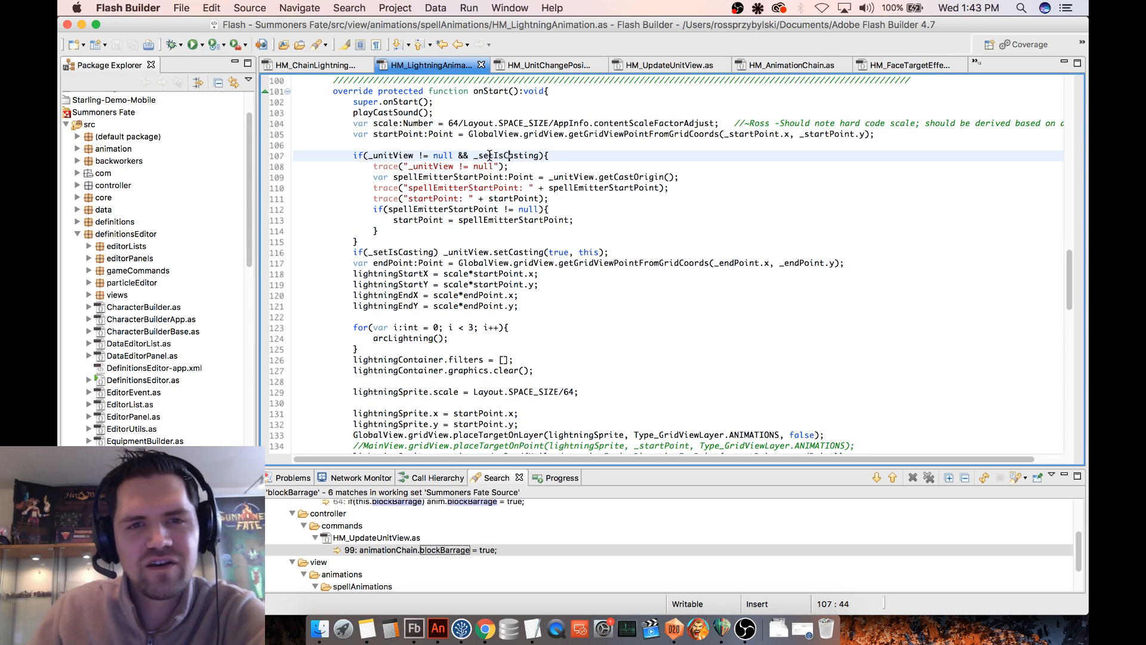
pyautogui.click(314, 65)
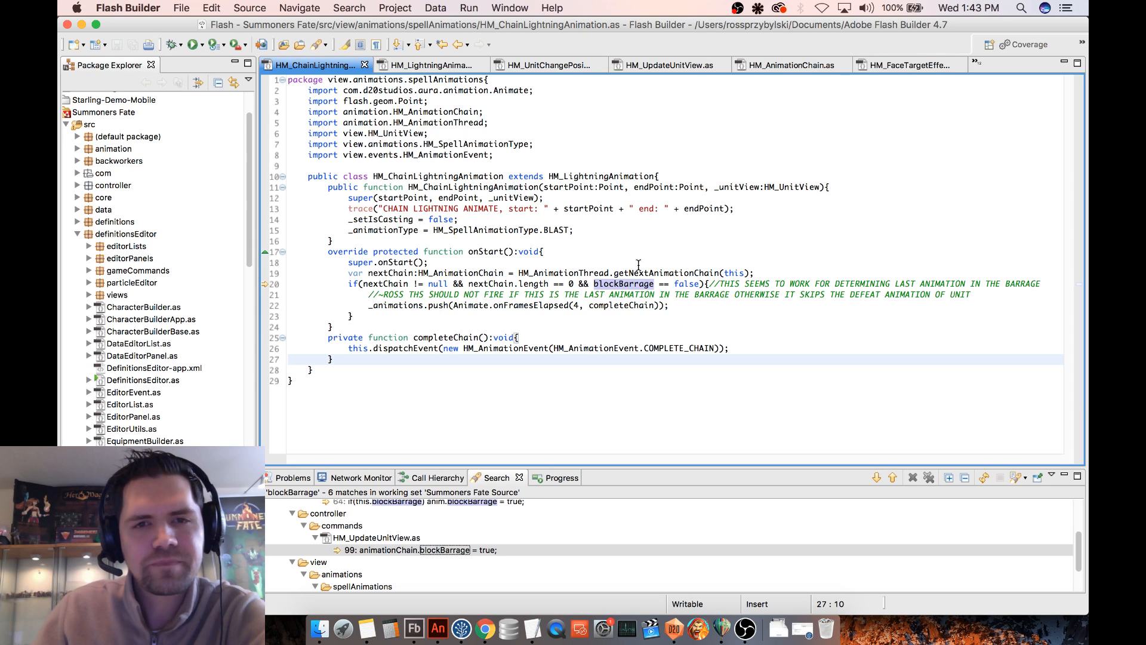
pyautogui.click(513, 327)
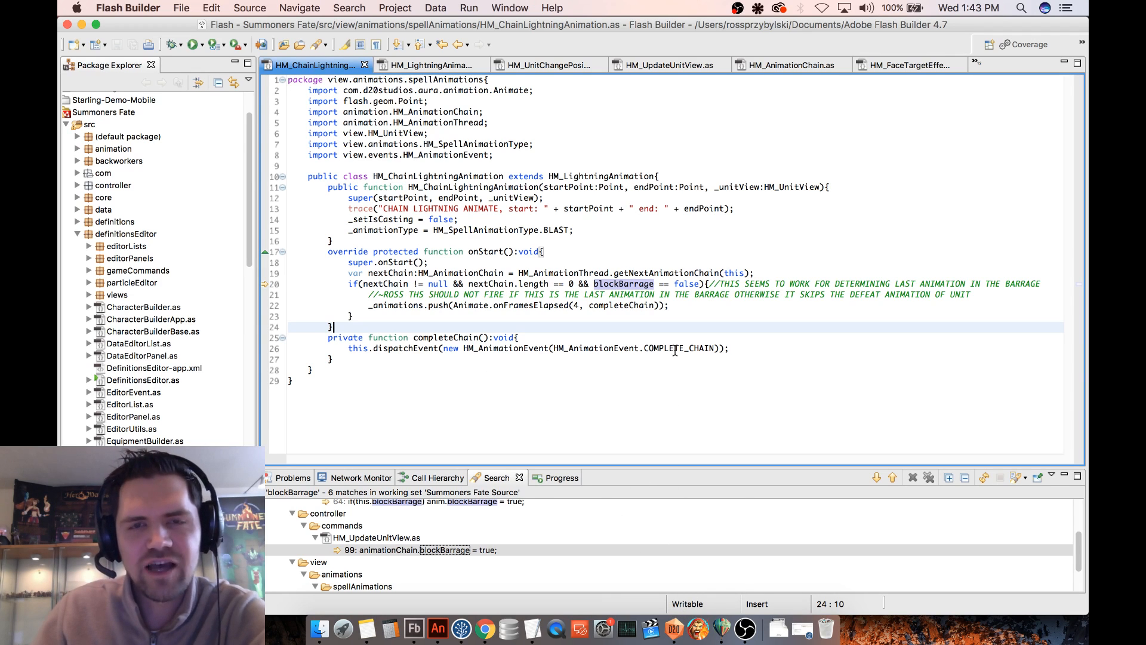
# - Switch back to D20DefinitionsEditor and move the Psionist onto the path tile diagonally next to the Skeleton Captain
pyautogui.click(675, 637)
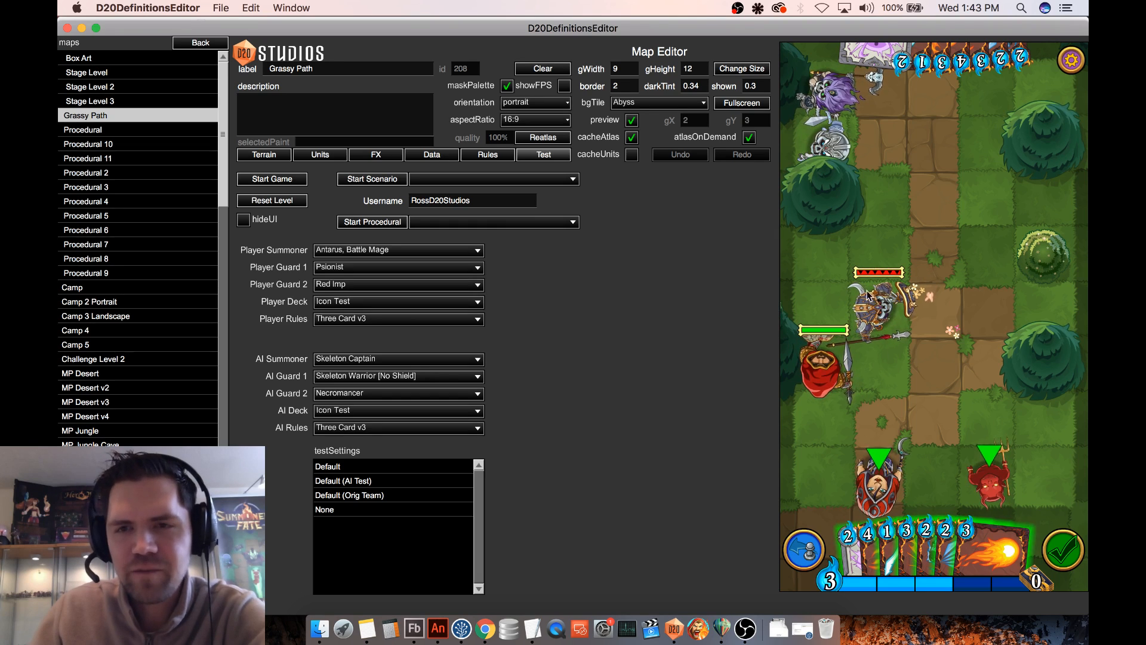
pyautogui.moveTo(926, 547); pyautogui.dragTo(913, 410)
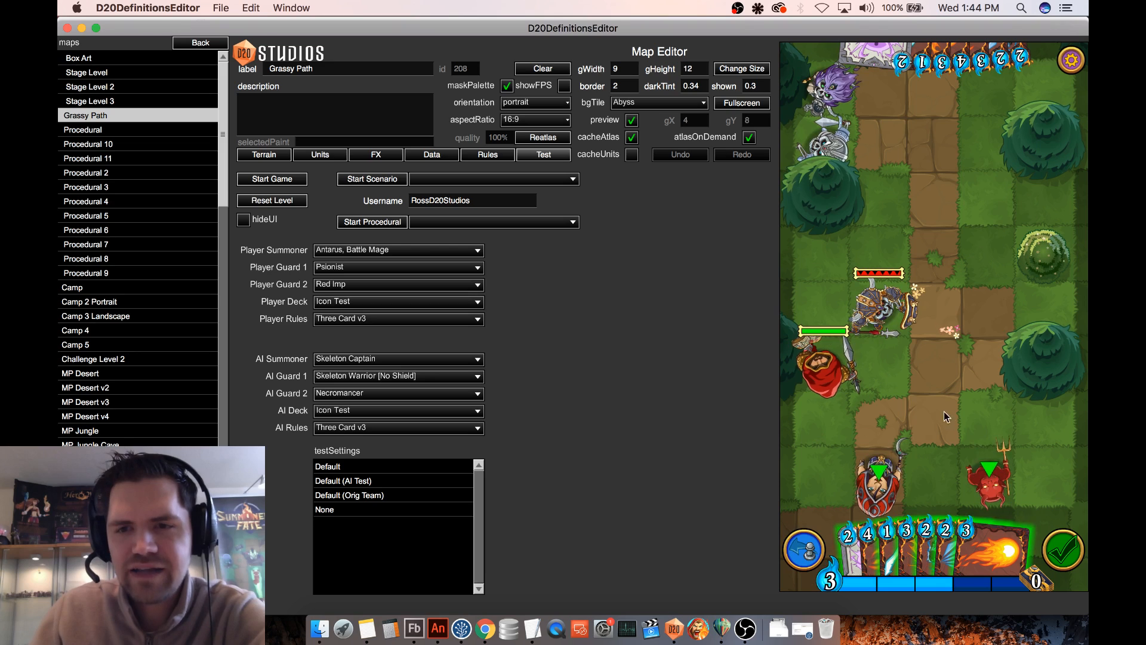
pyautogui.moveTo(983, 476)
pyautogui.mouseDown()
pyautogui.moveTo(940, 343)
pyautogui.moveTo(983, 463)
pyautogui.mouseUp()
pyautogui.moveTo(880, 480); pyautogui.dragTo(936, 357)
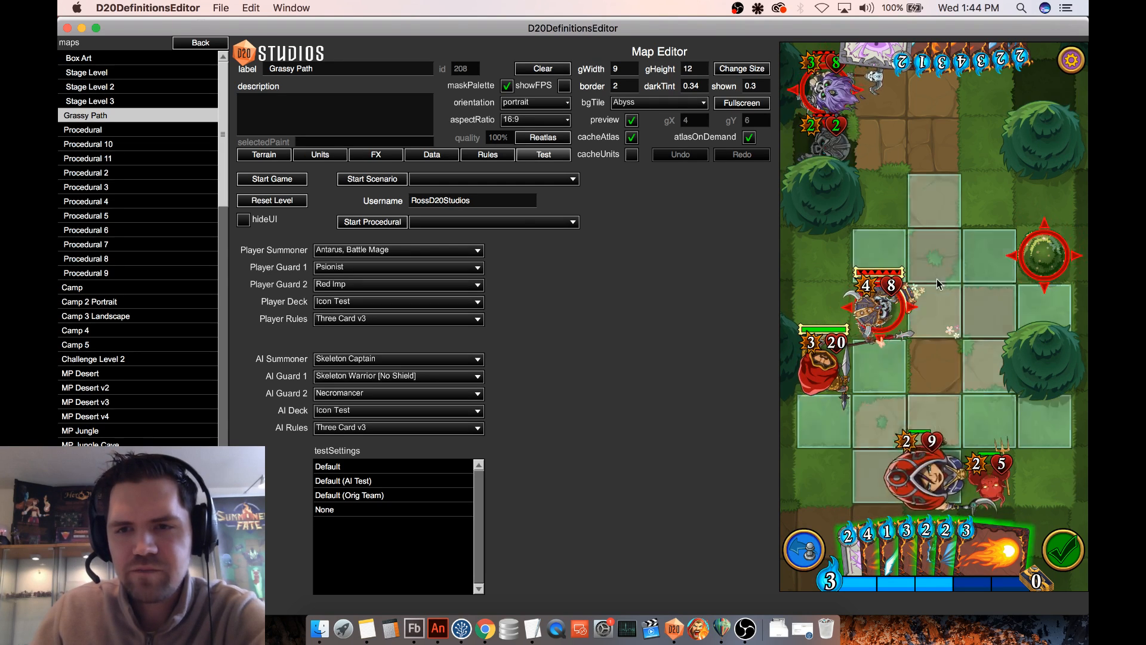
pyautogui.click(936, 278)
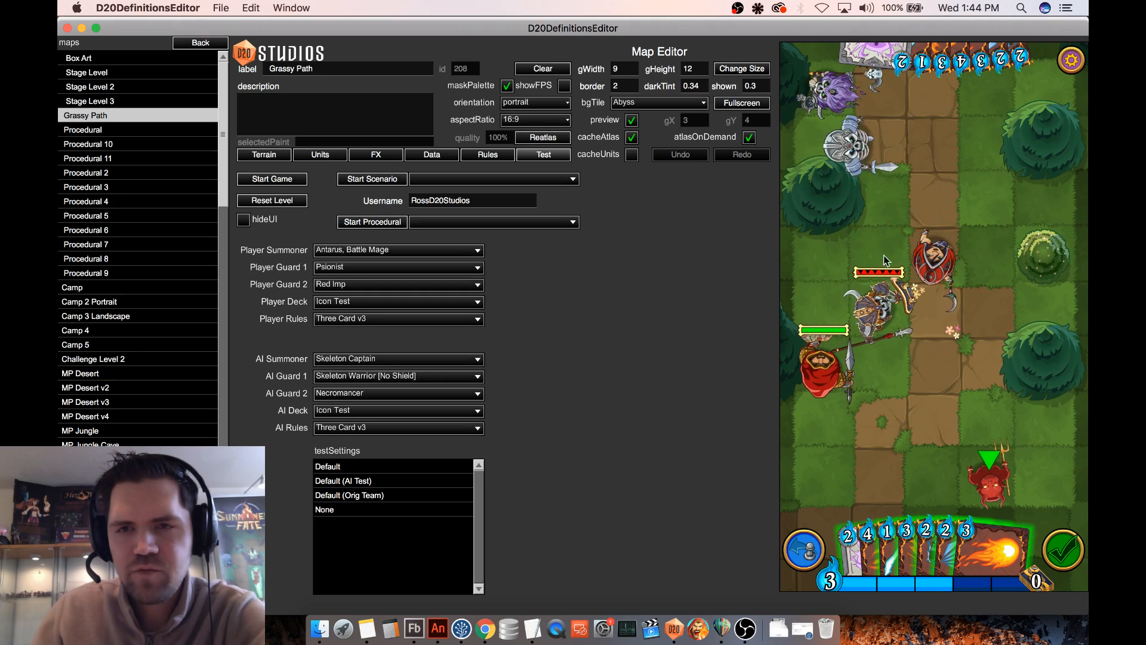
# - Play a 2-cost spell card with the Psionist beside the Skeleton Captain, and return the Psionist to its starting tile
pyautogui.moveTo(888, 555); pyautogui.dragTo(901, 391)
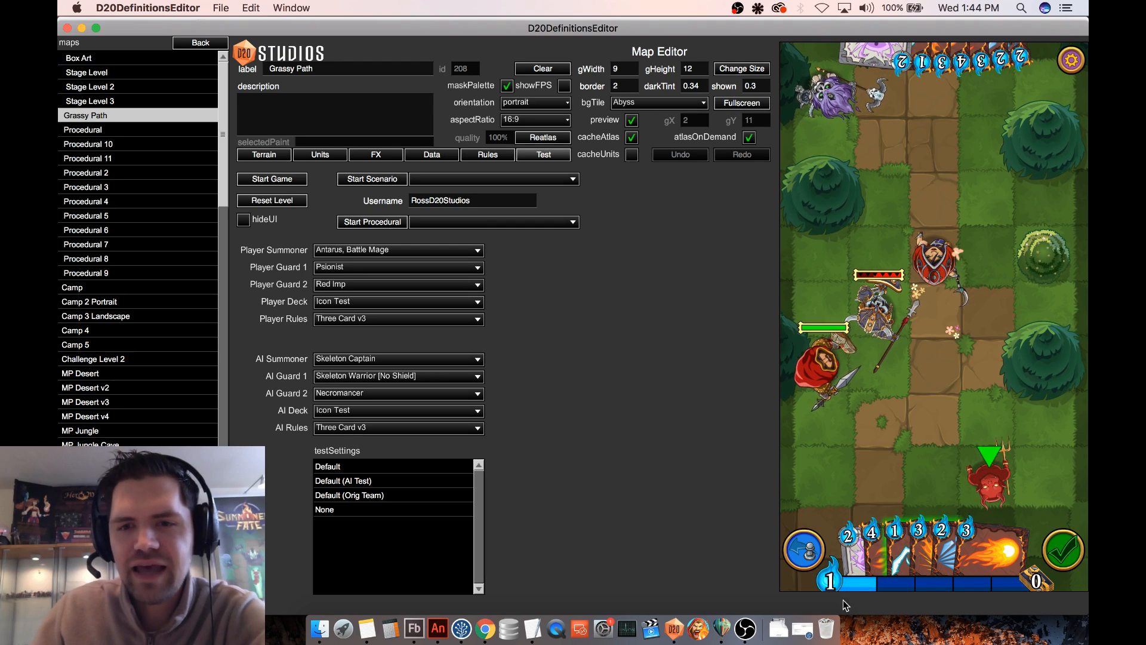
pyautogui.moveTo(934, 257); pyautogui.dragTo(887, 478)
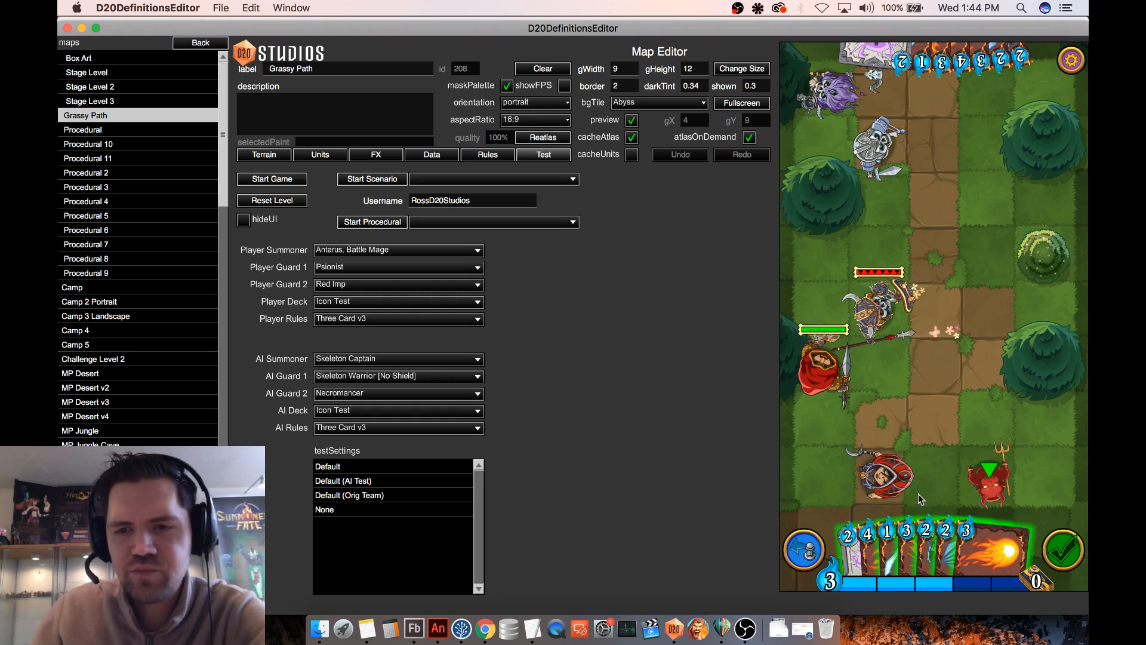
# - Play a 2-cost spell card on the Skeleton Captain to test the Battle Mage's spell knockback
pyautogui.moveTo(926, 540); pyautogui.dragTo(907, 302)
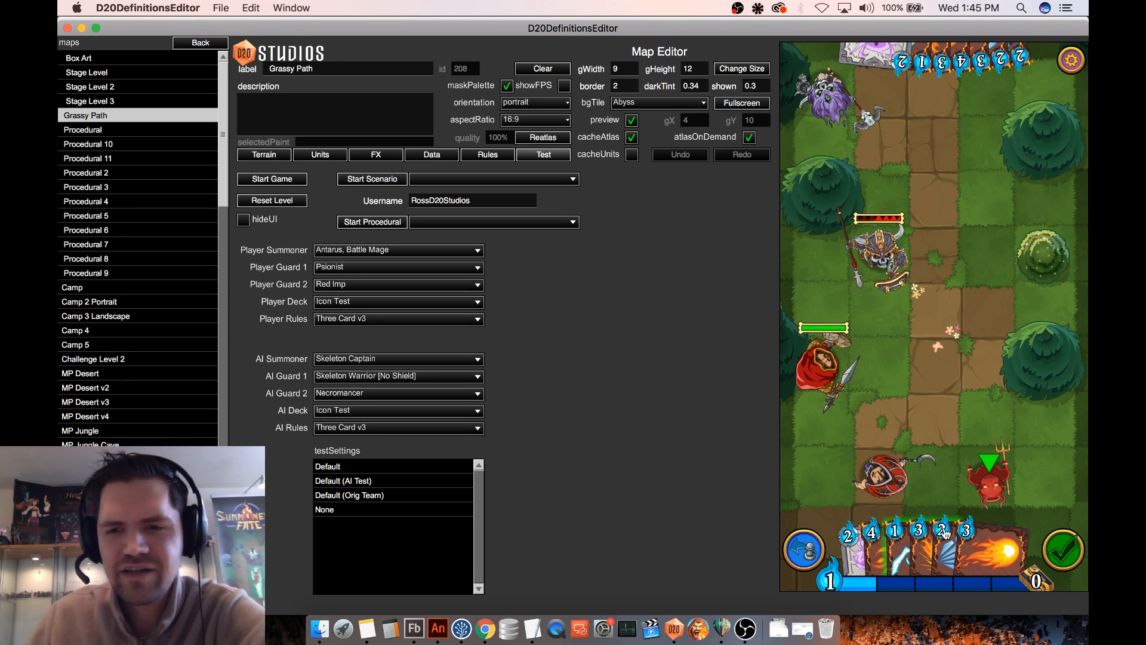
pyautogui.click(965, 539)
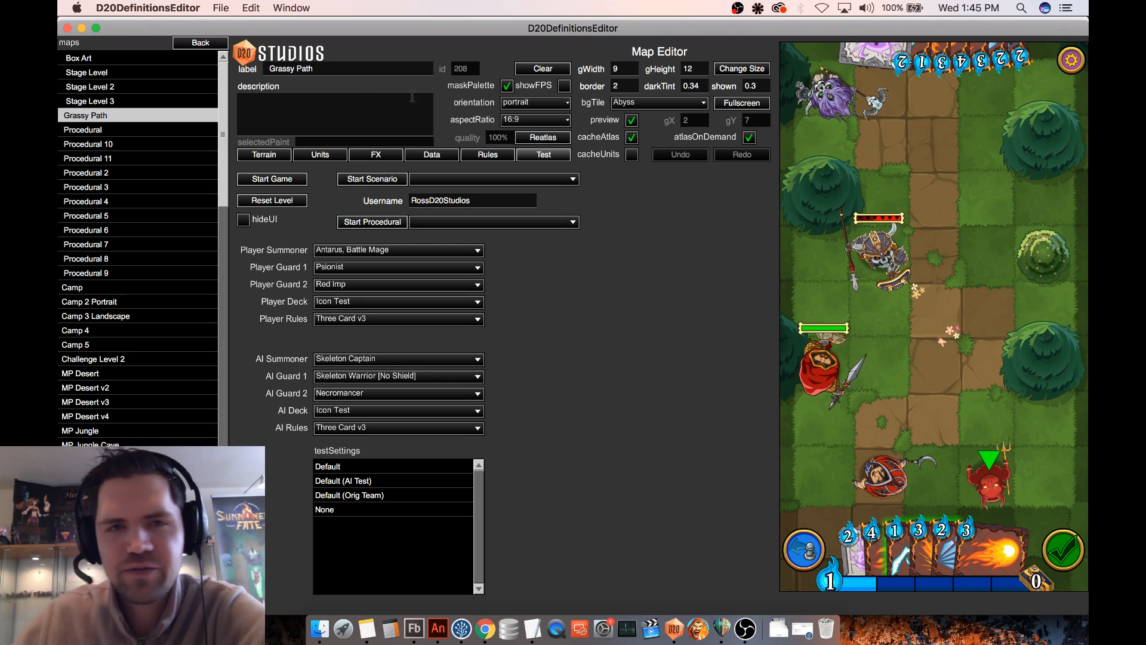
# - Leave the map definitions and open the Icon Test deck among the deck definitions
pyautogui.click(207, 47)
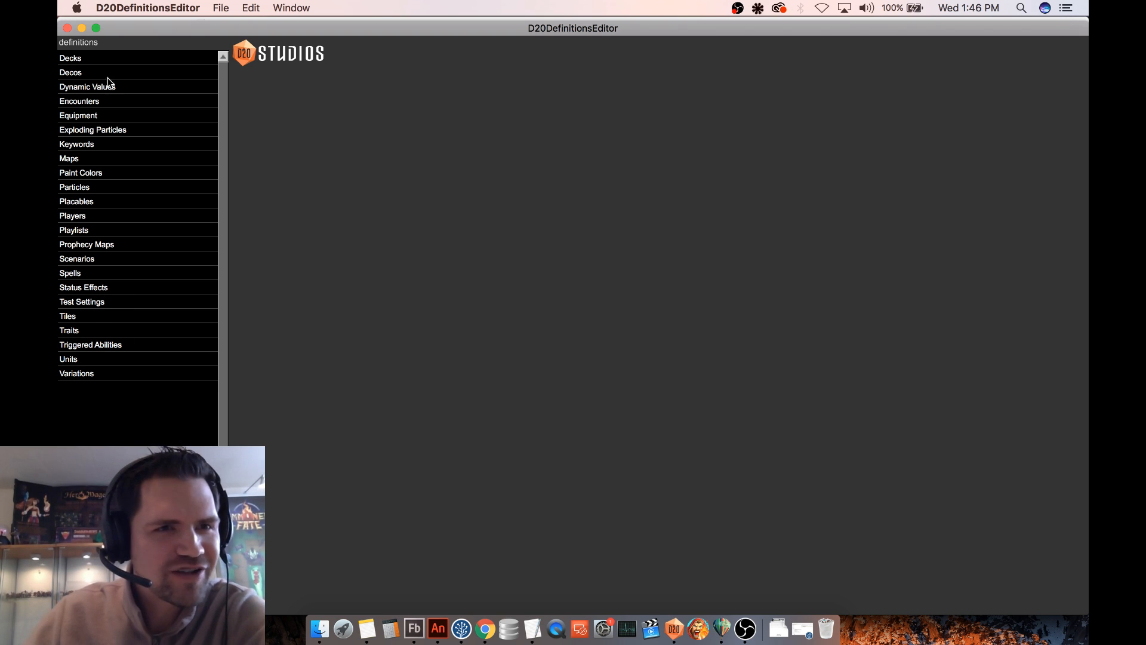
pyautogui.click(105, 59)
pyautogui.moveTo(217, 204); pyautogui.dragTo(228, 184)
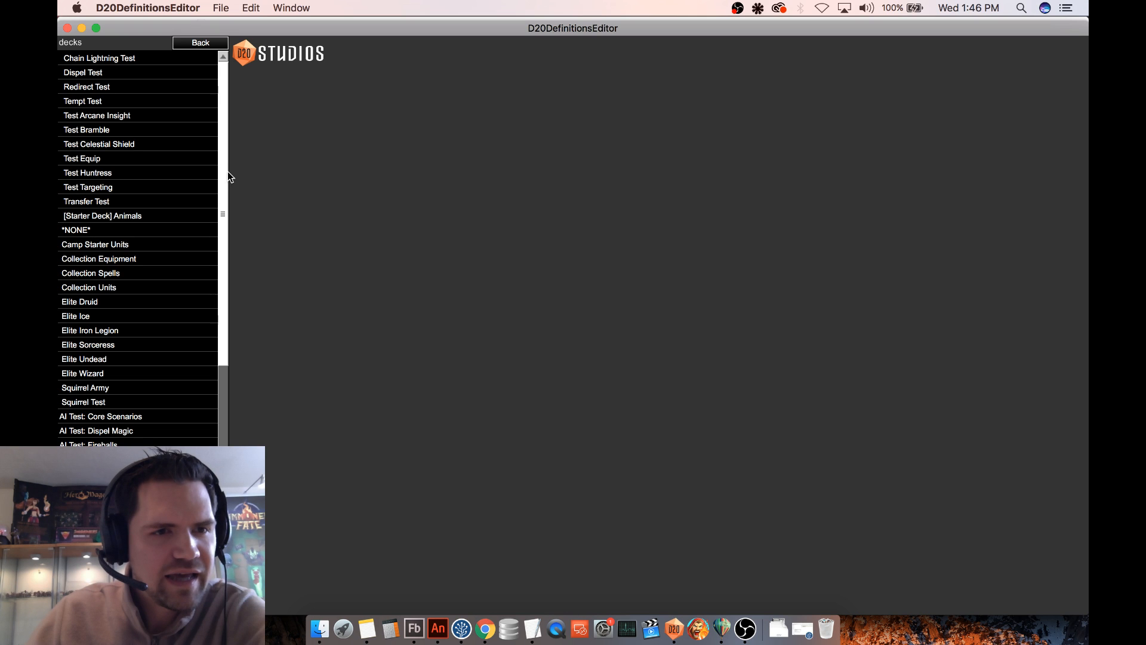
pyautogui.moveTo(228, 171); pyautogui.dragTo(218, 383)
pyautogui.click(105, 299)
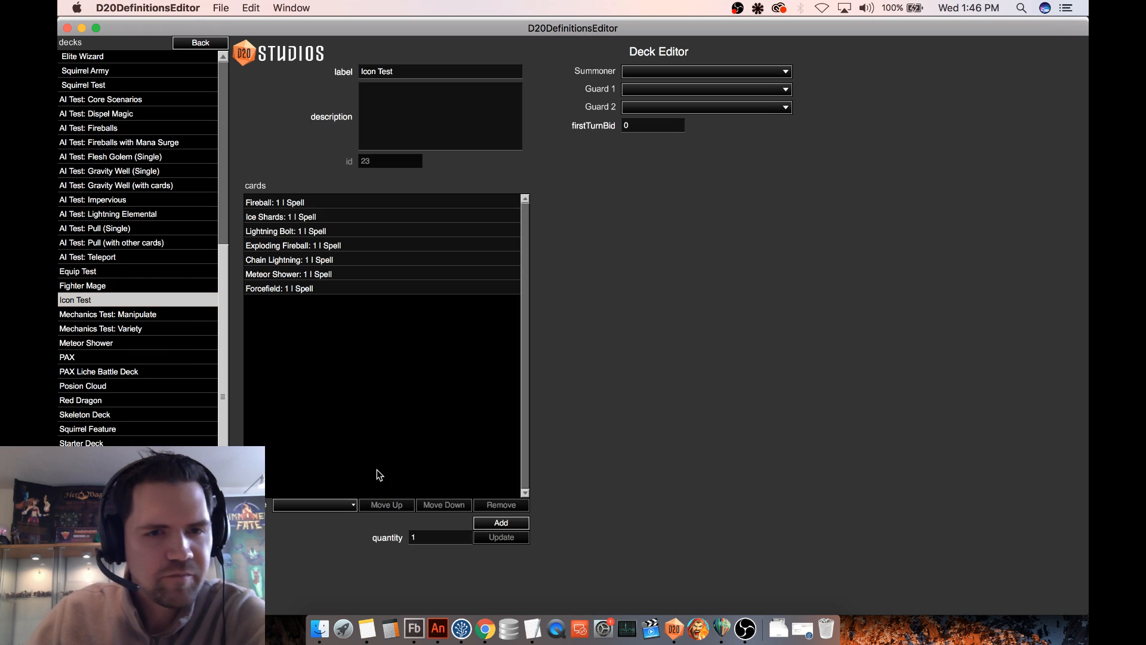
# - Add one Detonate spell card to the Icon Test deck
pyautogui.click(328, 507)
pyautogui.click(299, 476)
pyautogui.click(425, 525)
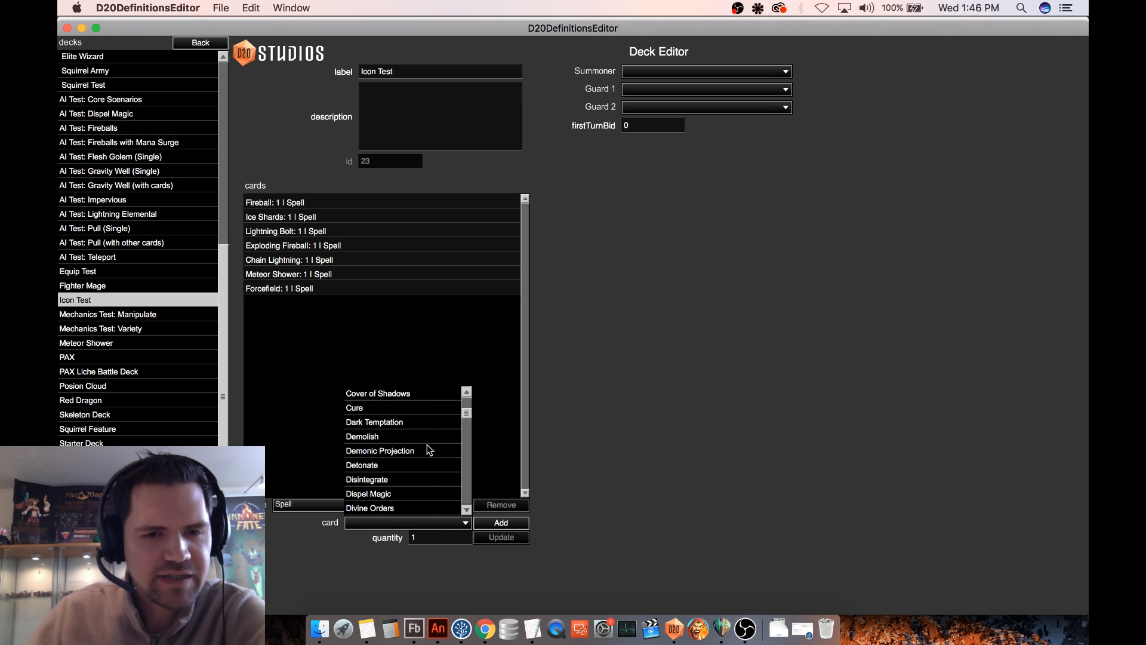
pyautogui.click(382, 464)
pyautogui.click(501, 522)
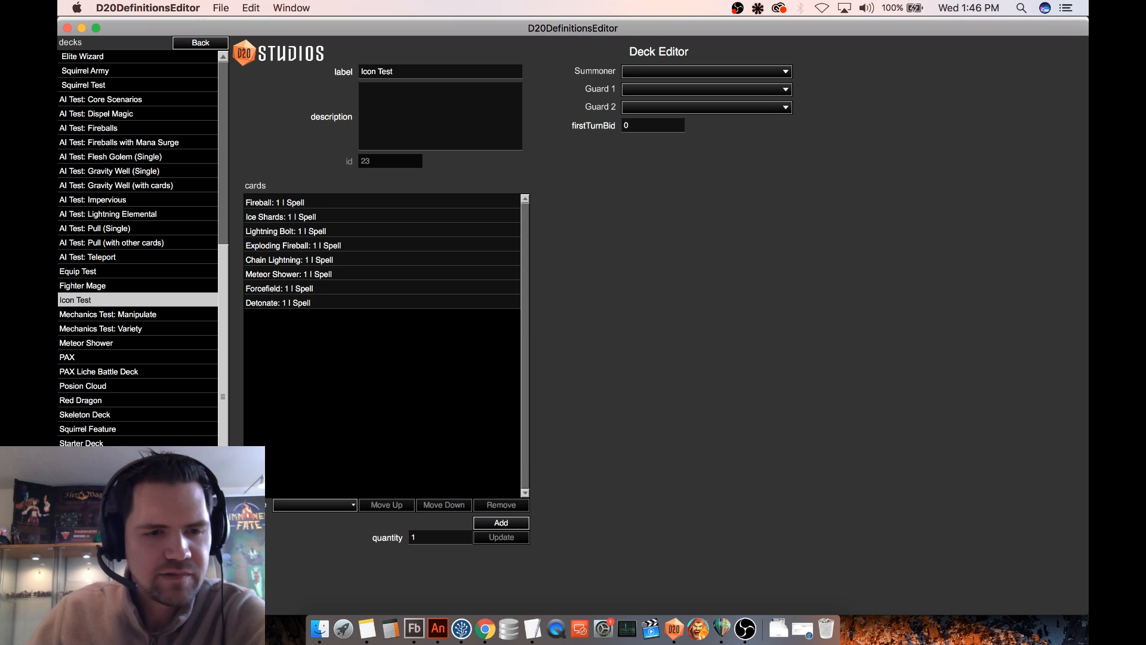
# - Return to the map definitions, reopen the Grassy Path map and start a test game on it
pyautogui.click(200, 573)
pyautogui.click(201, 42)
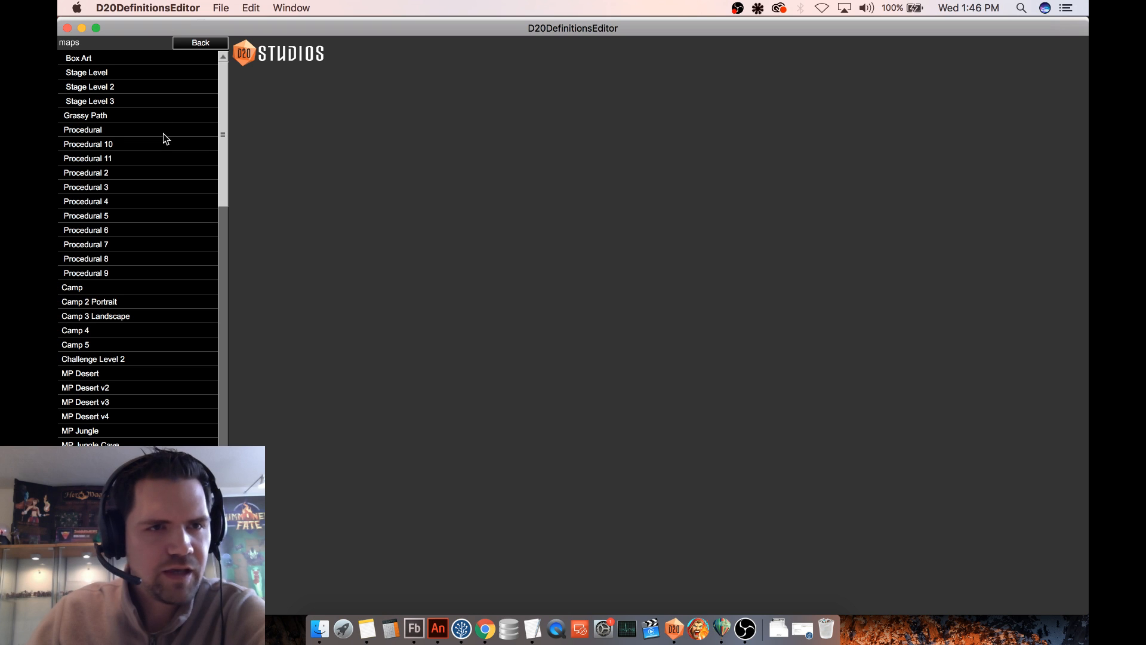
pyautogui.click(119, 114)
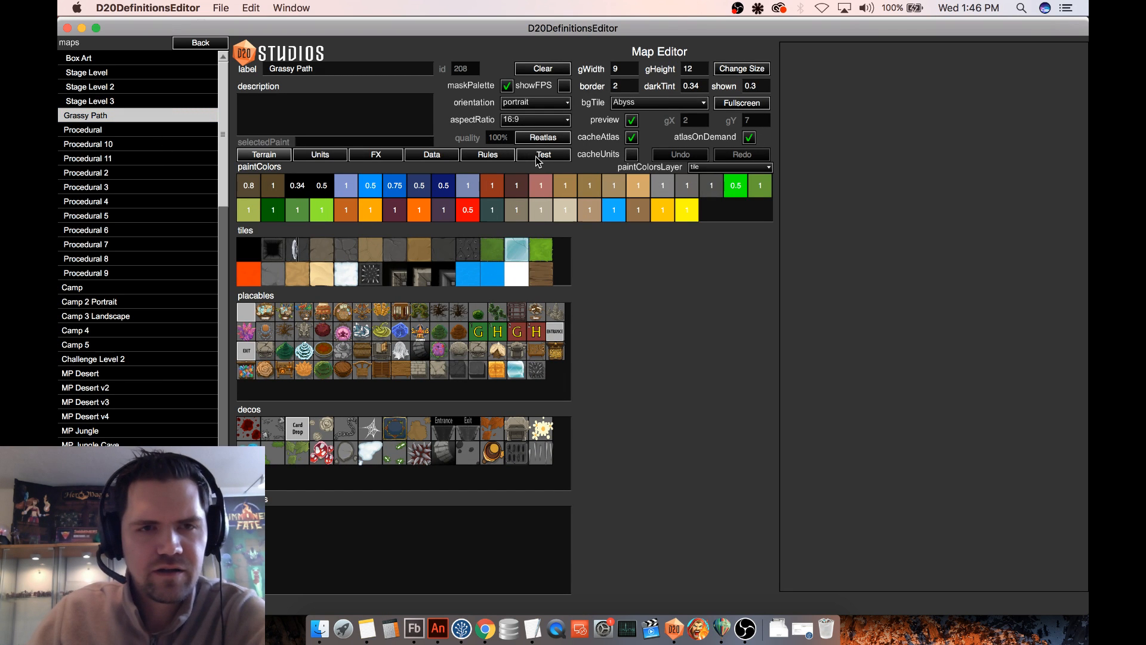
pyautogui.click(537, 157)
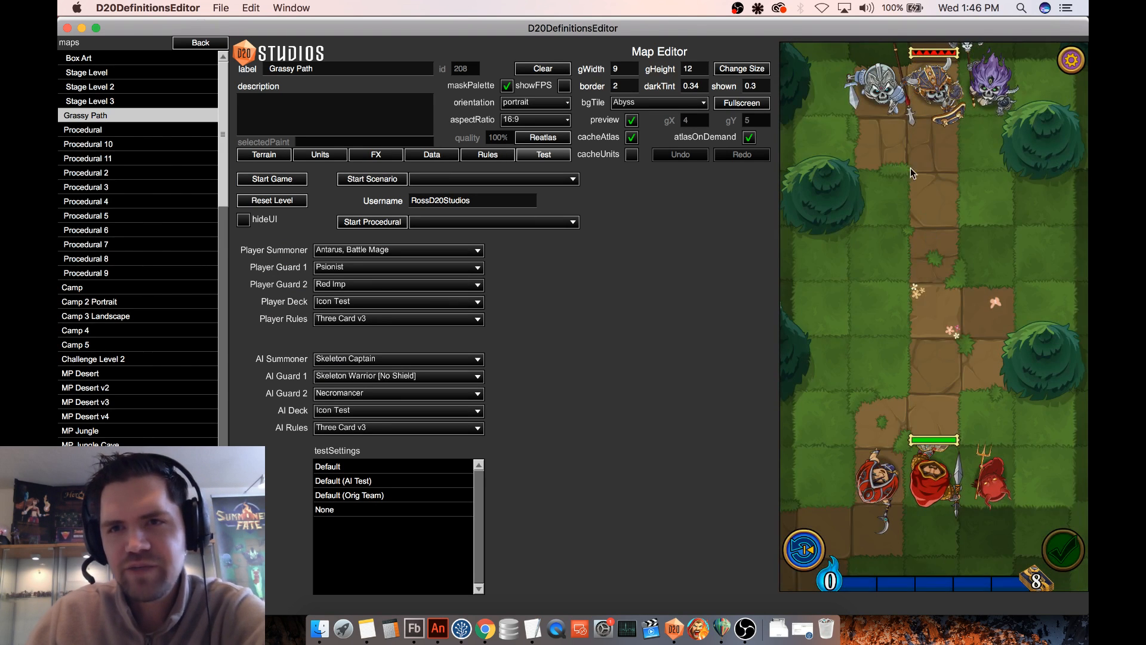
# - Move the Skeleton Warrior forward onto the central path and cast Detonate on it
pyautogui.moveTo(882, 85); pyautogui.dragTo(937, 219)
pyautogui.click(912, 564)
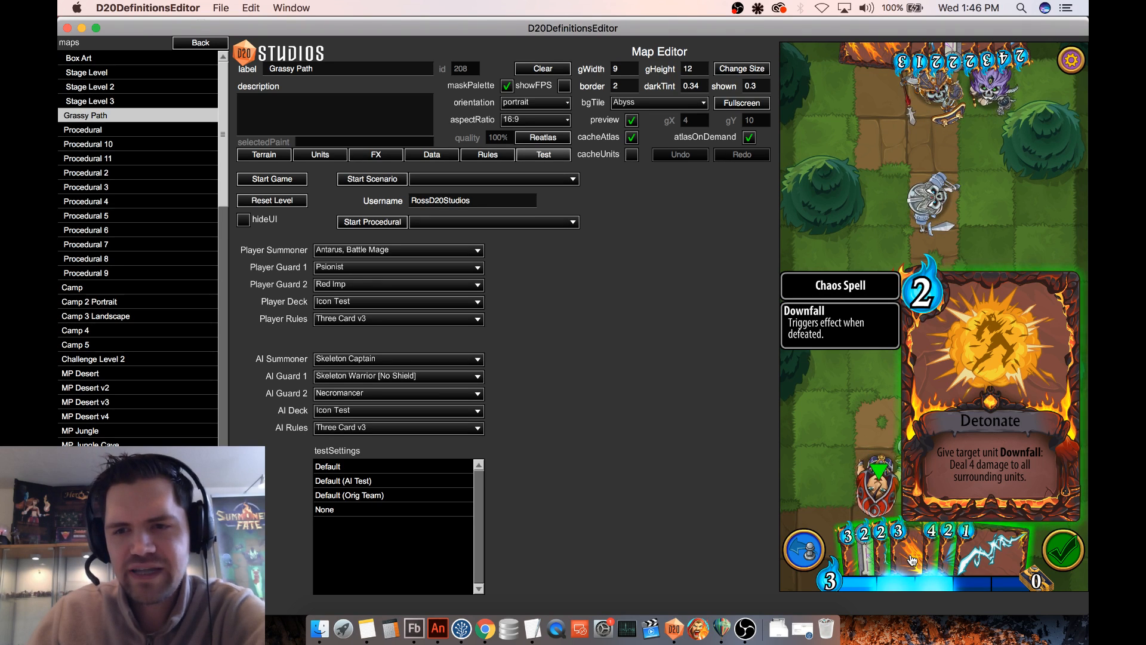
pyautogui.moveTo(912, 559); pyautogui.dragTo(942, 270)
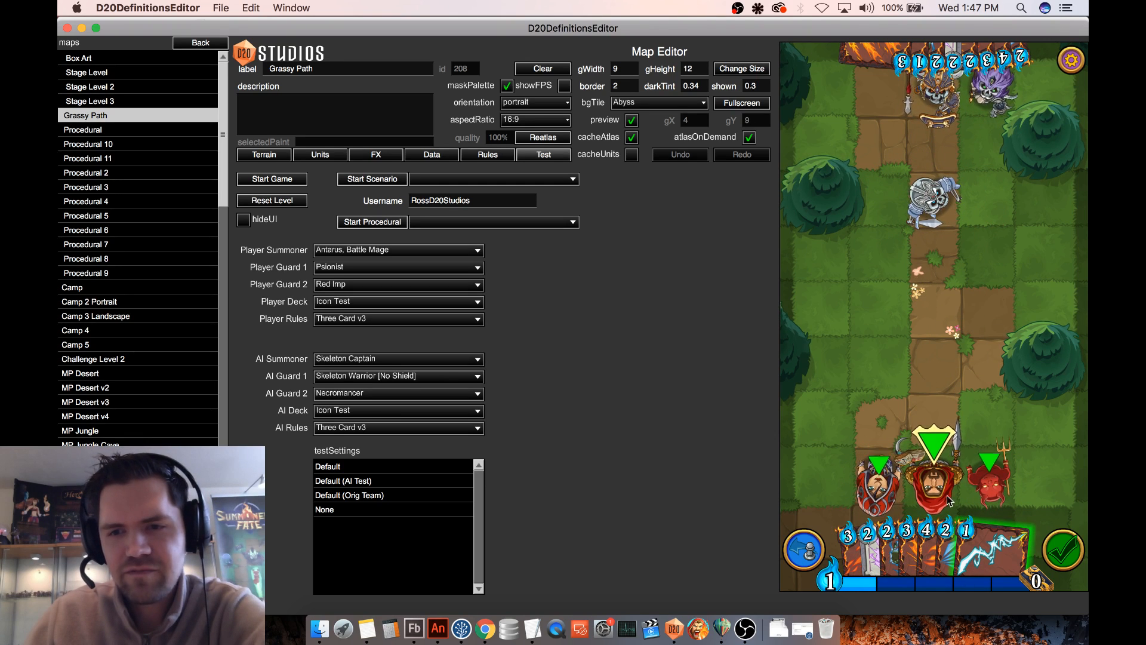
# - Check the Antarus, Battle Mage card and cast Lightning Bolt along the path at the Skeleton Warrior
pyautogui.click(925, 475)
pyautogui.moveTo(926, 475)
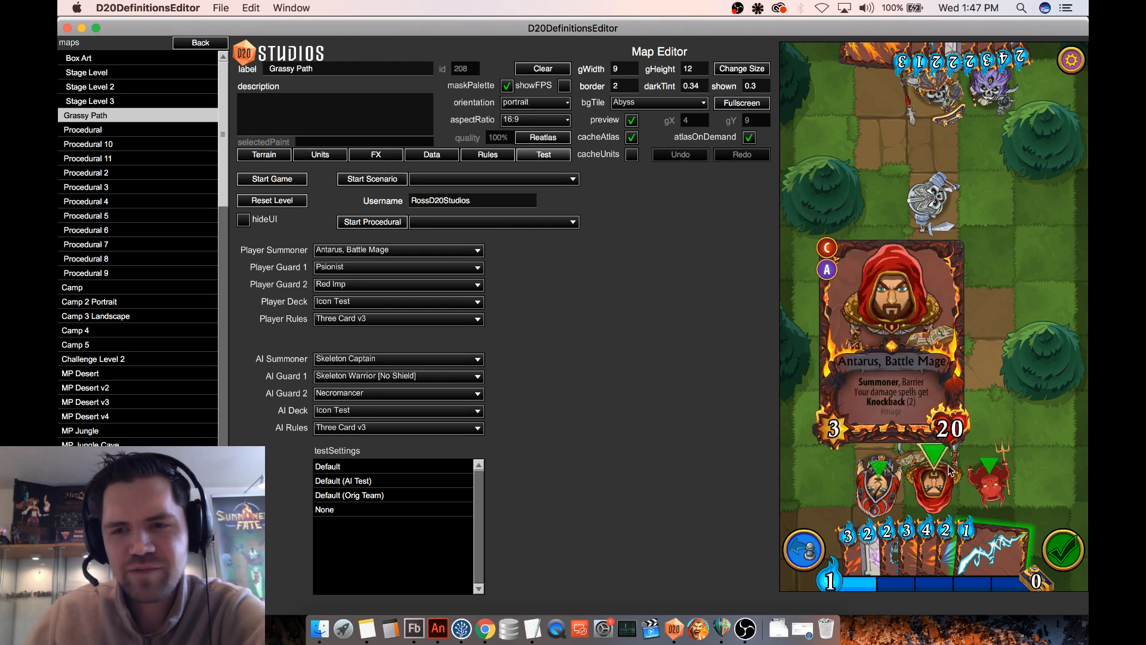
pyautogui.moveTo(1005, 544)
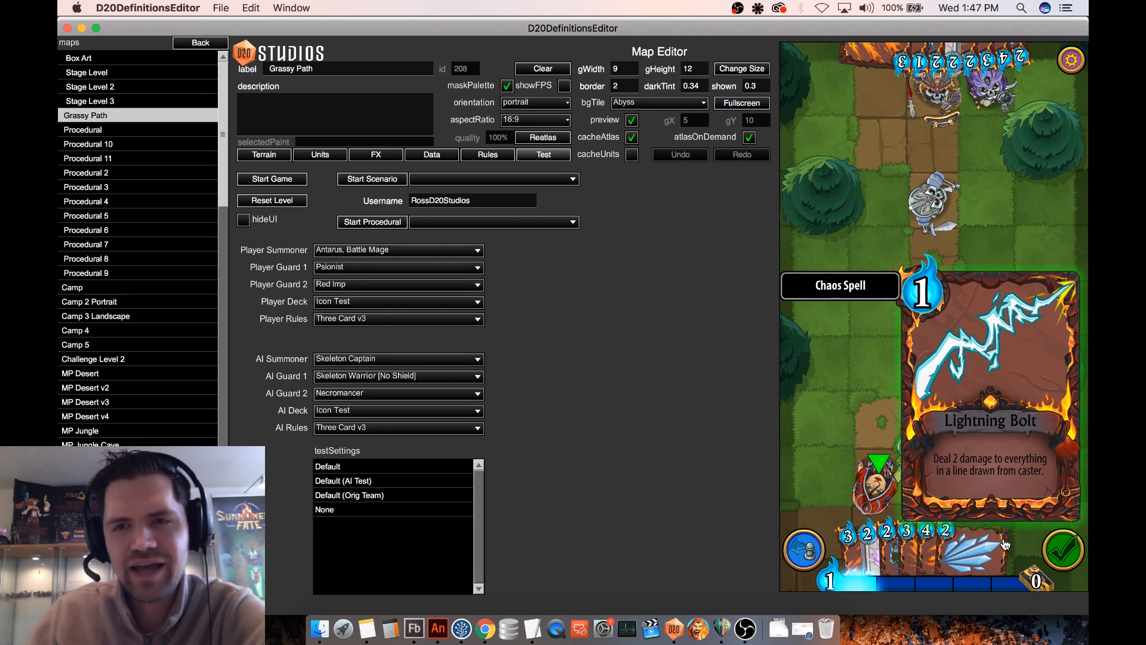
pyautogui.moveTo(1005, 544); pyautogui.dragTo(964, 202)
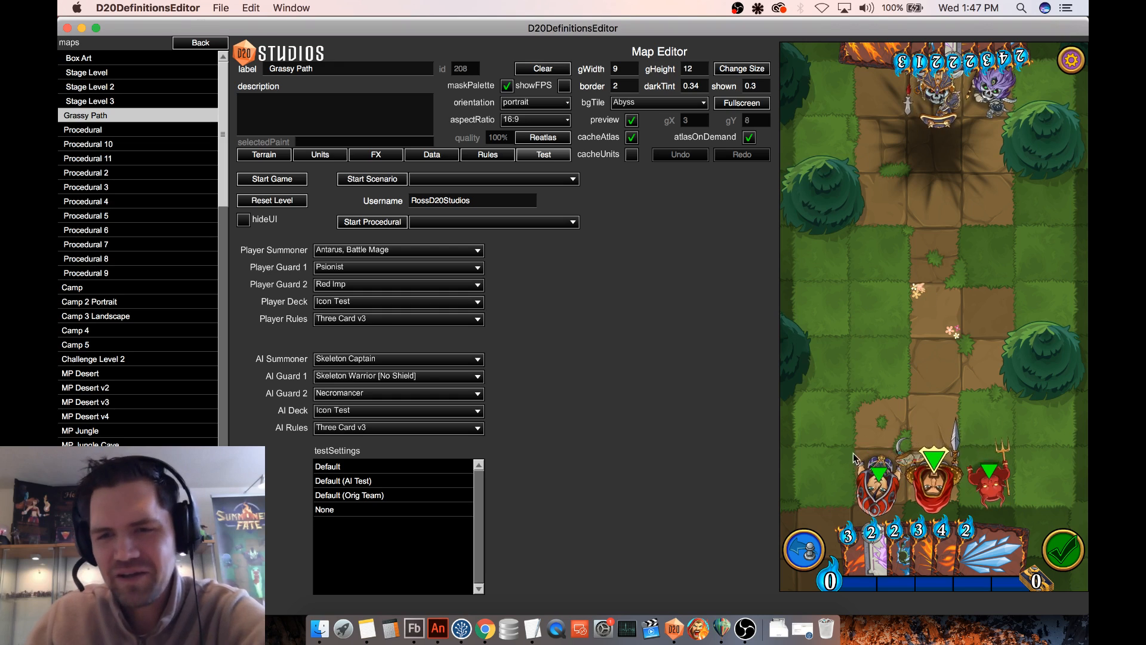
# - Undo the Lightning Bolt and try Chain Lightning on the detonating Skeleton Warrior instead, and rewind the turn's spells
pyautogui.click(807, 550)
pyautogui.moveTo(900, 550); pyautogui.dragTo(932, 194)
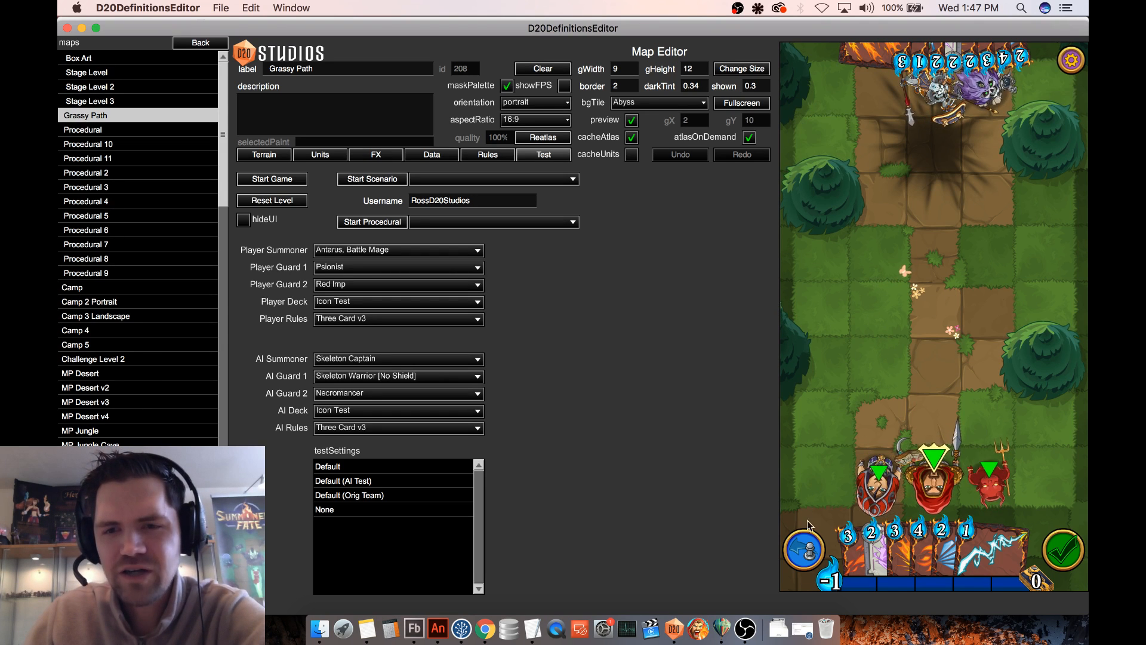
pyautogui.click(810, 552)
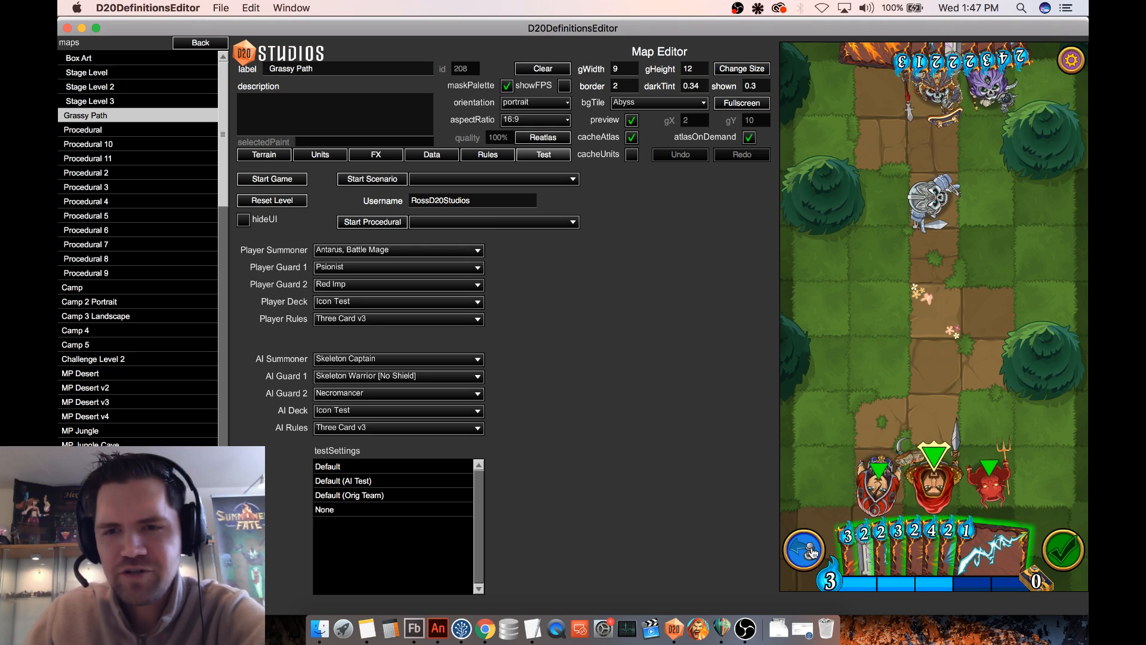
# - Advance the Skeleton Captain and Necromancer to either side of the central path and cast Meteor Shower on all enemies
pyautogui.moveTo(936, 95)
pyautogui.mouseDown()
pyautogui.moveTo(869, 202)
pyautogui.moveTo(889, 288)
pyautogui.mouseUp()
pyautogui.moveTo(990, 91); pyautogui.dragTo(994, 250)
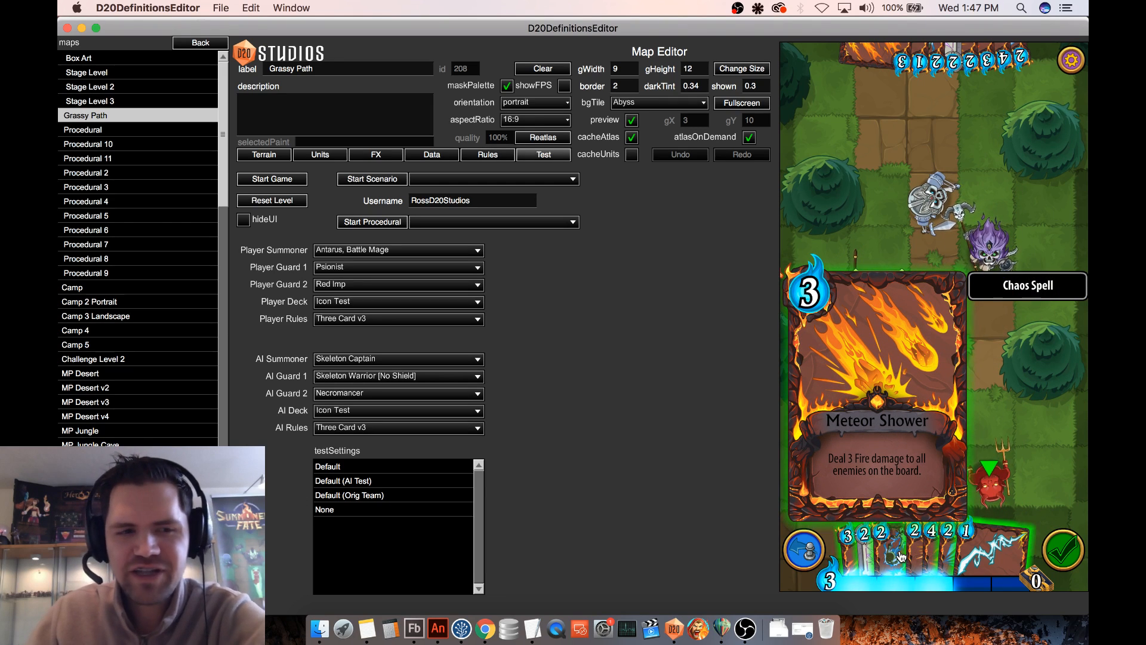
pyautogui.moveTo(901, 557); pyautogui.dragTo(933, 343)
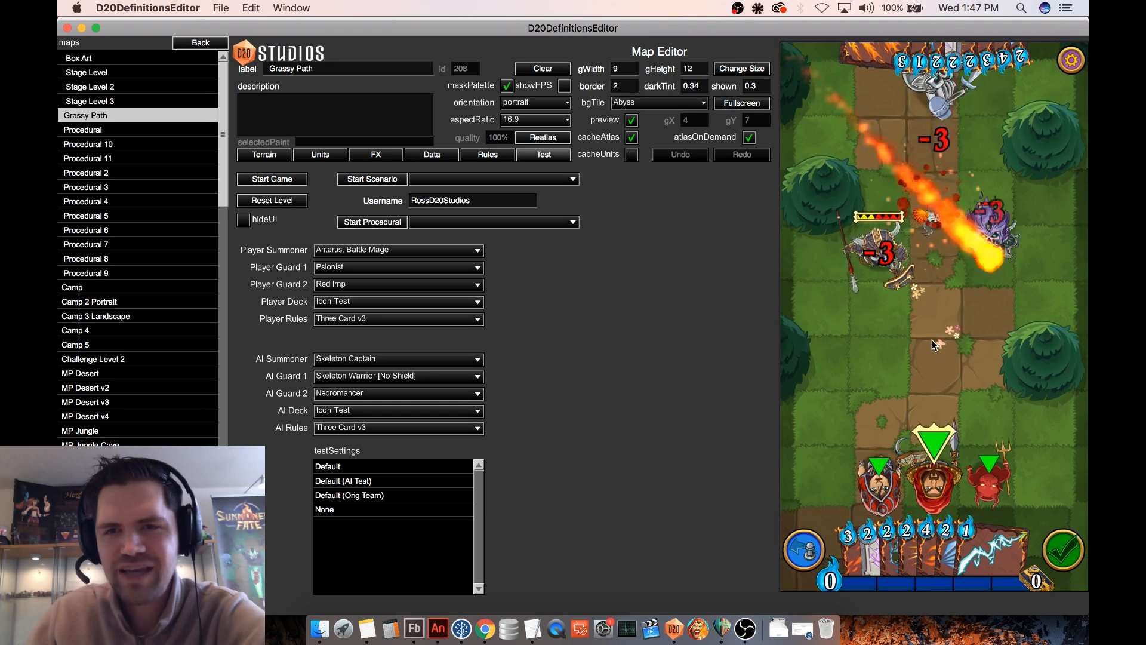
# - Rewind the board and cast Meteor Shower again on the staggered enemies
pyautogui.click(806, 548)
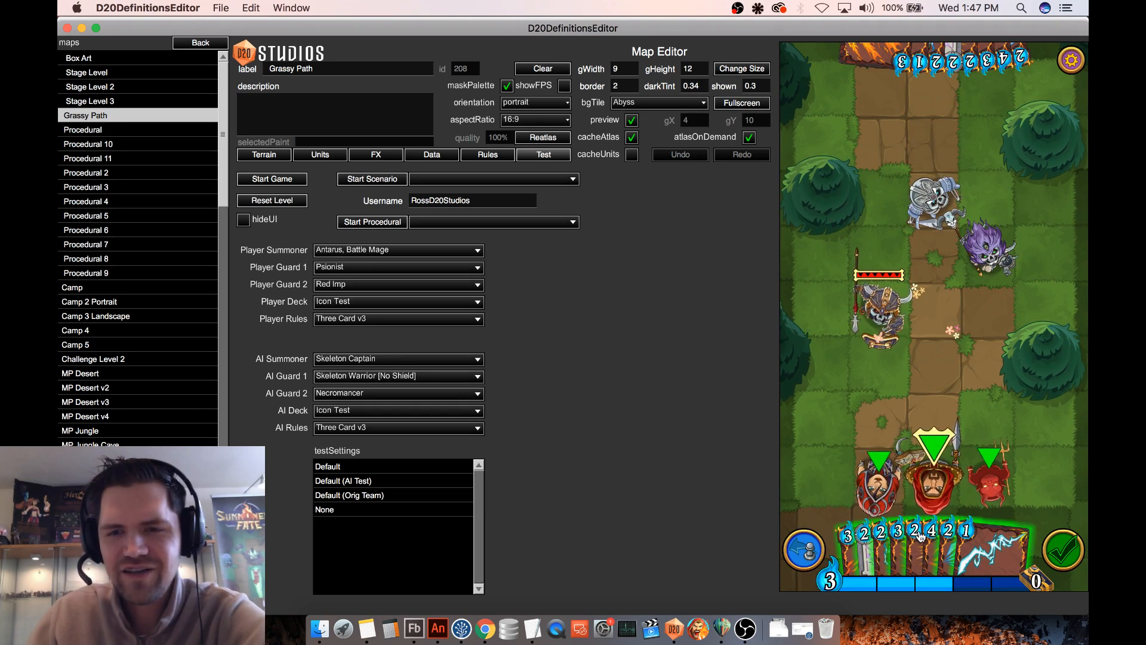
pyautogui.moveTo(902, 544)
pyautogui.moveTo(905, 547); pyautogui.dragTo(925, 268)
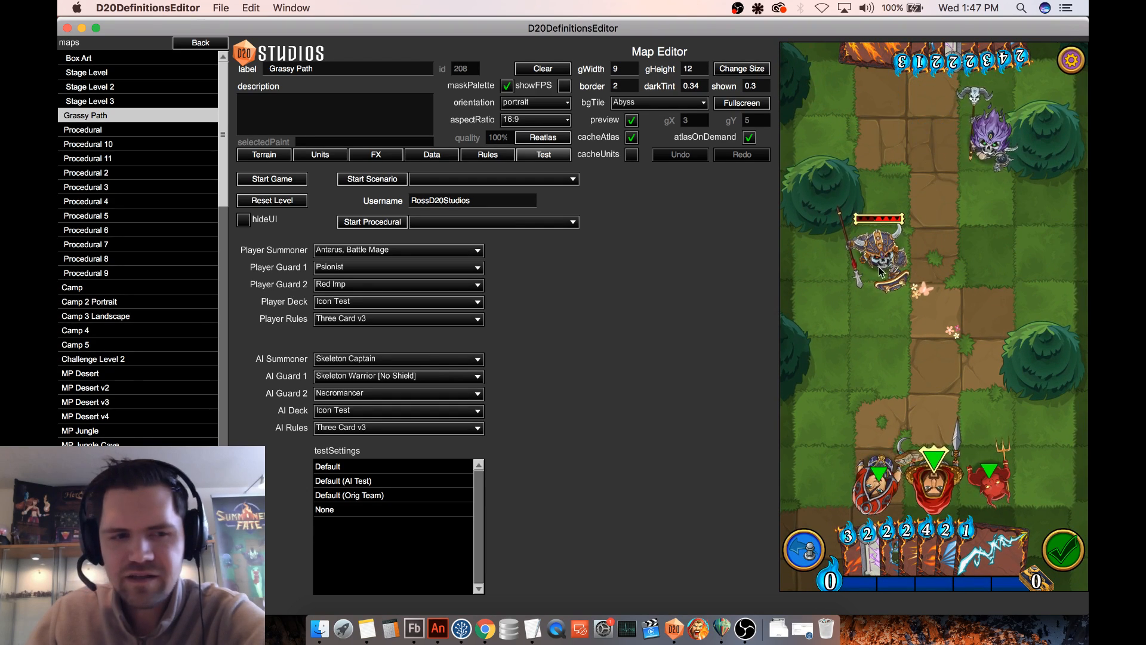
pyautogui.click(1062, 549)
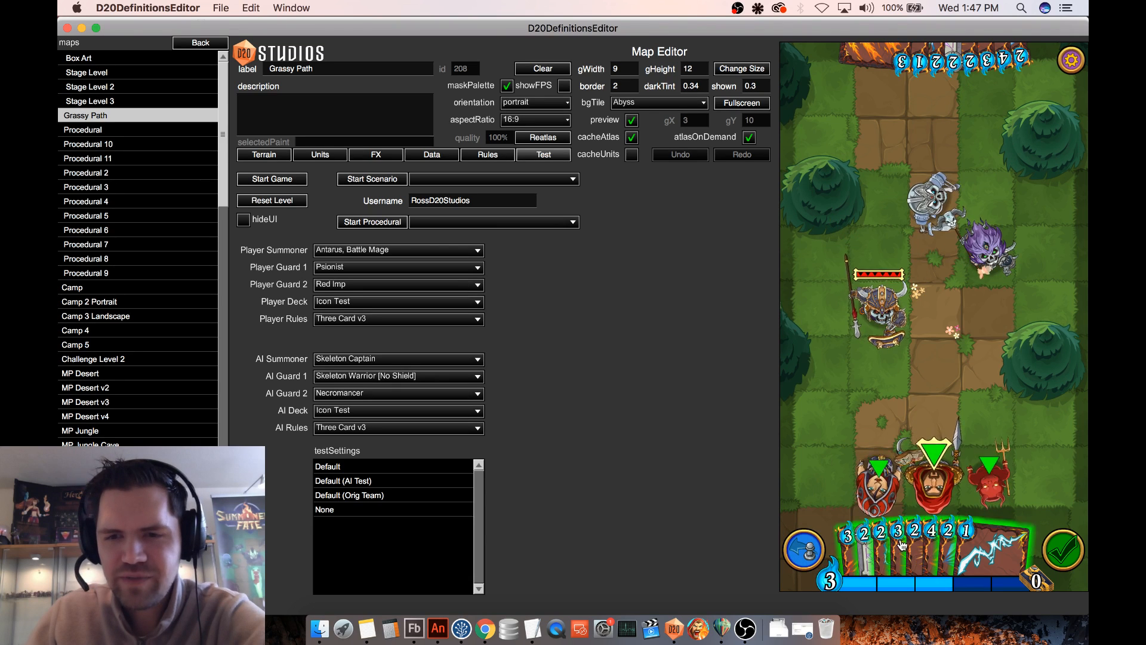
# - Repeat the Meteor Shower test, try Lightning Bolt against the Skeleton Captain, and undo the cast
pyautogui.moveTo(890, 548)
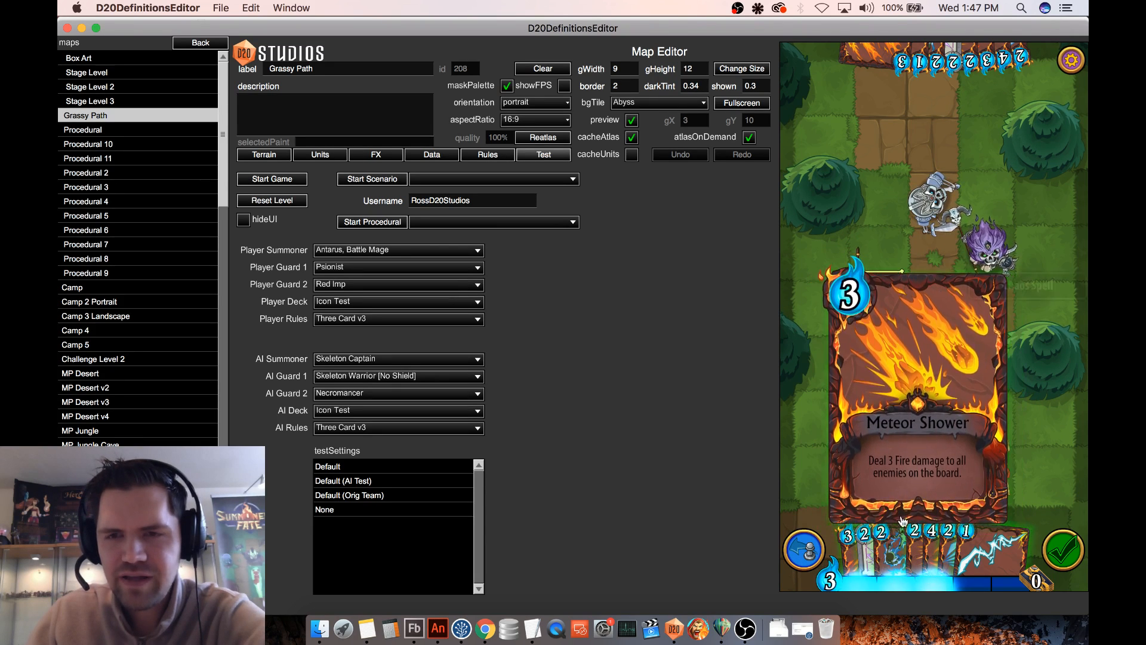
pyautogui.moveTo(899, 549); pyautogui.dragTo(927, 377)
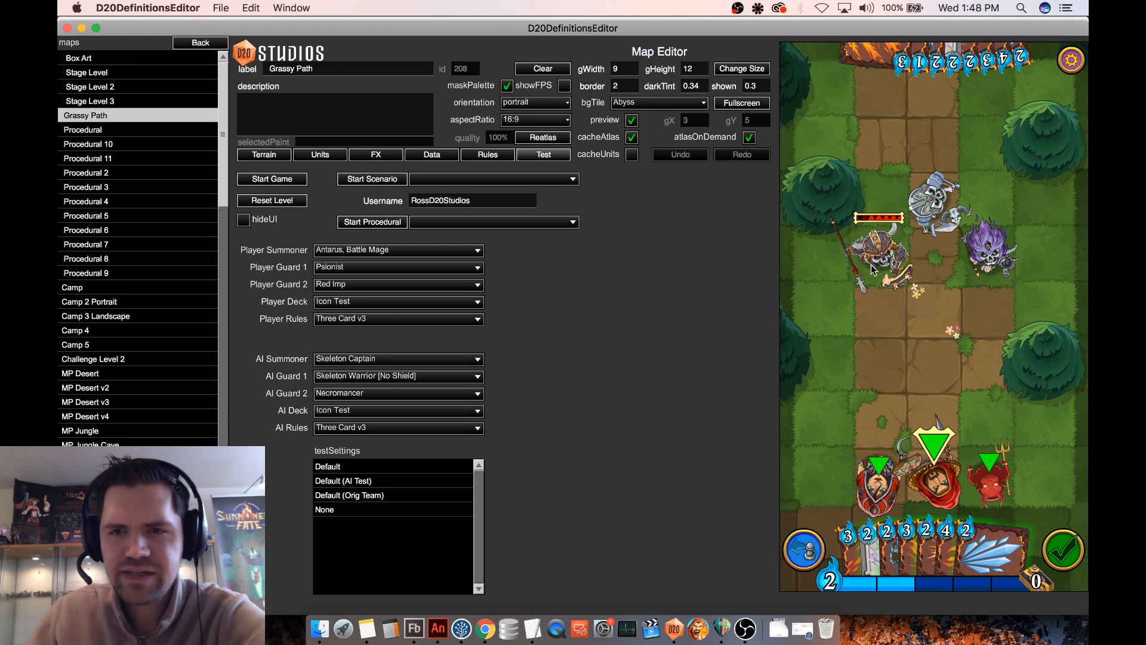
pyautogui.click(802, 542)
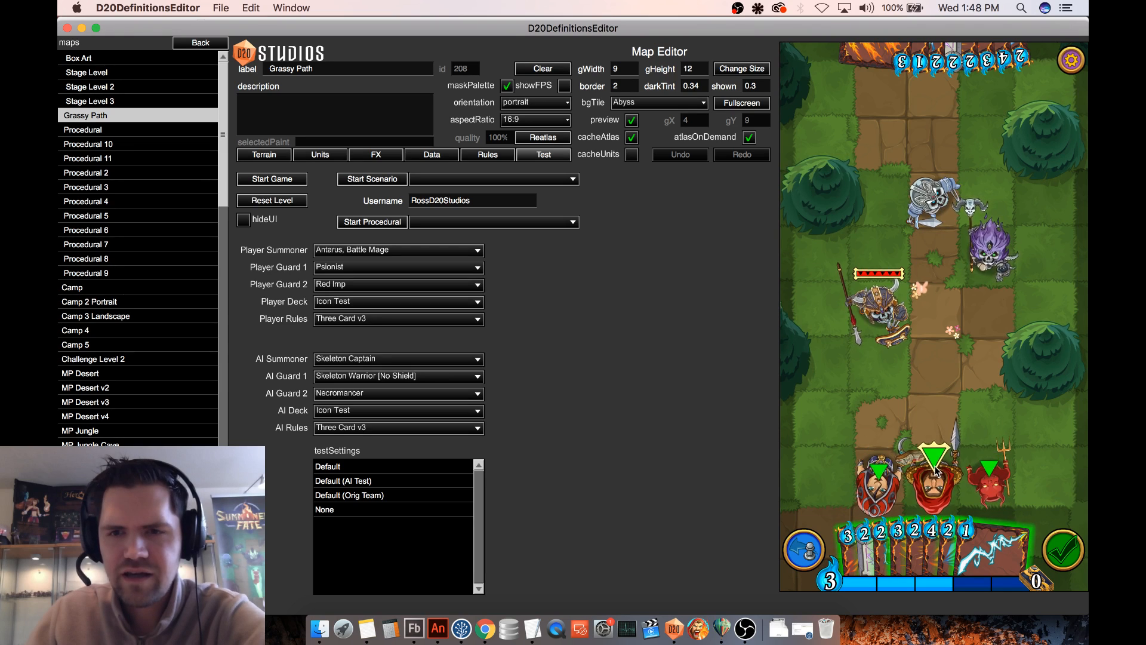
pyautogui.moveTo(948, 570); pyautogui.dragTo(892, 478)
pyautogui.moveTo(994, 540); pyautogui.dragTo(845, 223)
pyautogui.moveTo(838, 164)
pyautogui.mouseDown()
pyautogui.moveTo(831, 146)
pyautogui.moveTo(834, 167)
pyautogui.moveTo(823, 165)
pyautogui.mouseUp()
pyautogui.moveTo(821, 159); pyautogui.dragTo(856, 330)
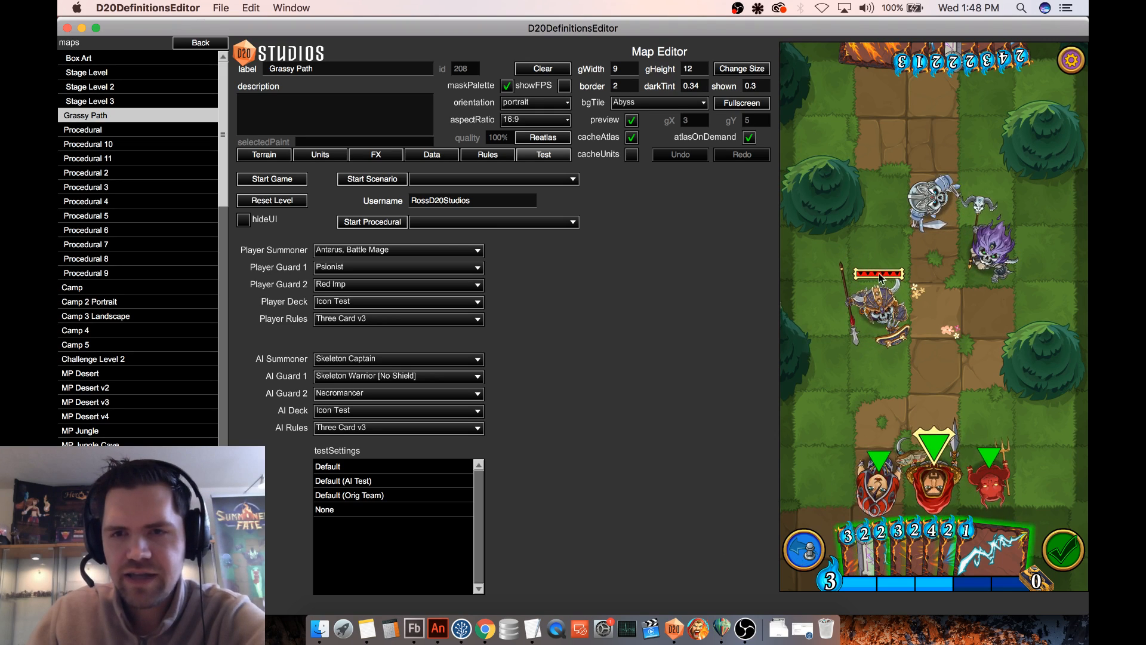
# - Line up the Skeleton Captain, Necromancer and Skeleton Warrior on consecutive path tiles in front of Antarus
pyautogui.moveTo(870, 318); pyautogui.dragTo(932, 364)
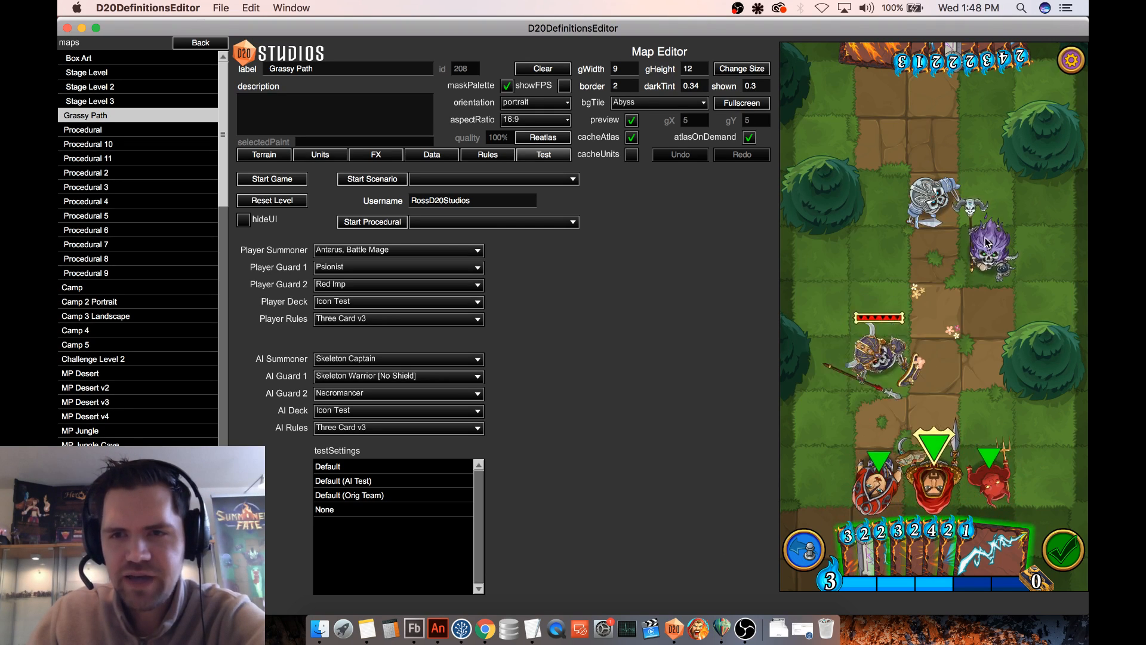
pyautogui.moveTo(996, 251); pyautogui.dragTo(934, 302)
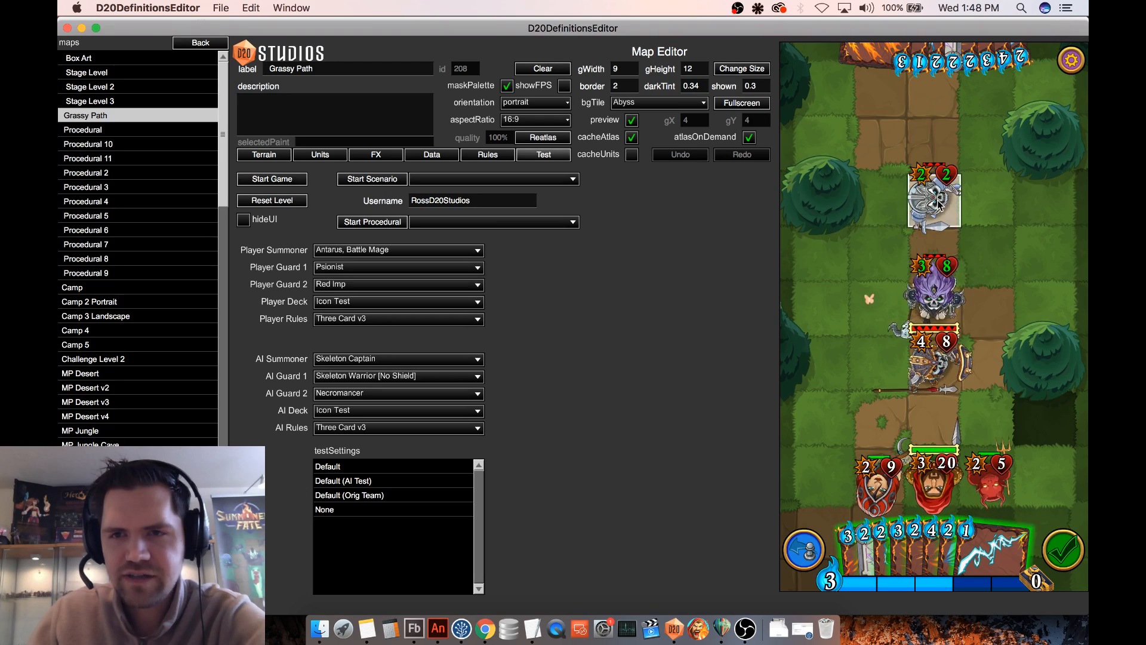
pyautogui.moveTo(940, 202); pyautogui.dragTo(935, 256)
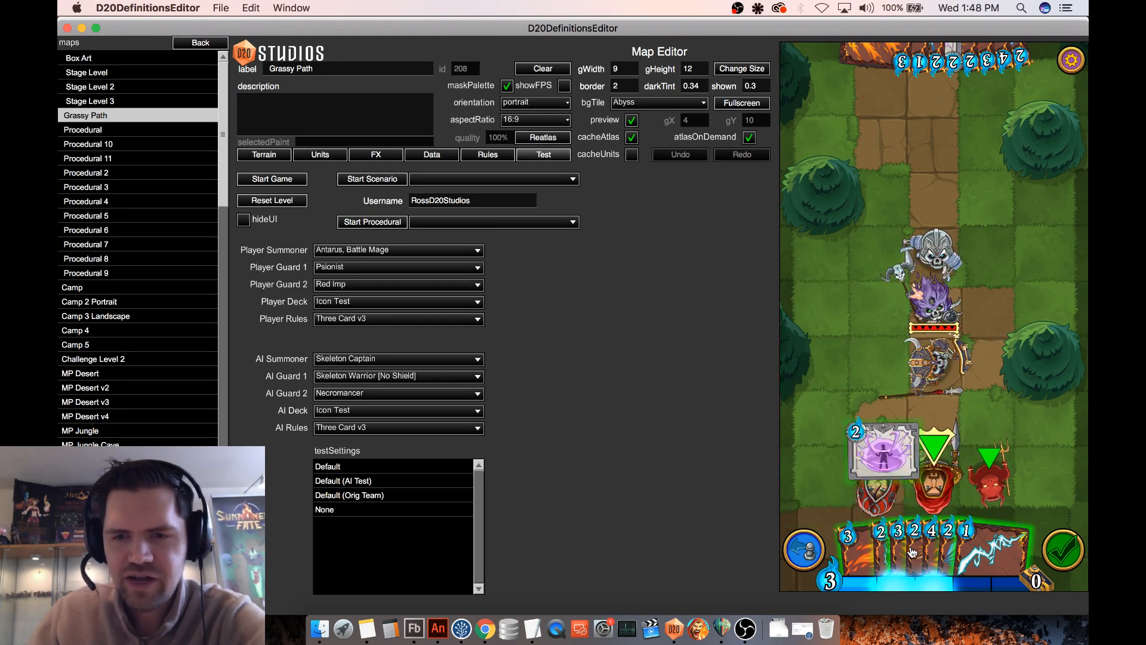
# - Cast Meteor Shower twice on the lined-up enemies, rewinding the board after each cast
pyautogui.moveTo(897, 549); pyautogui.dragTo(986, 399)
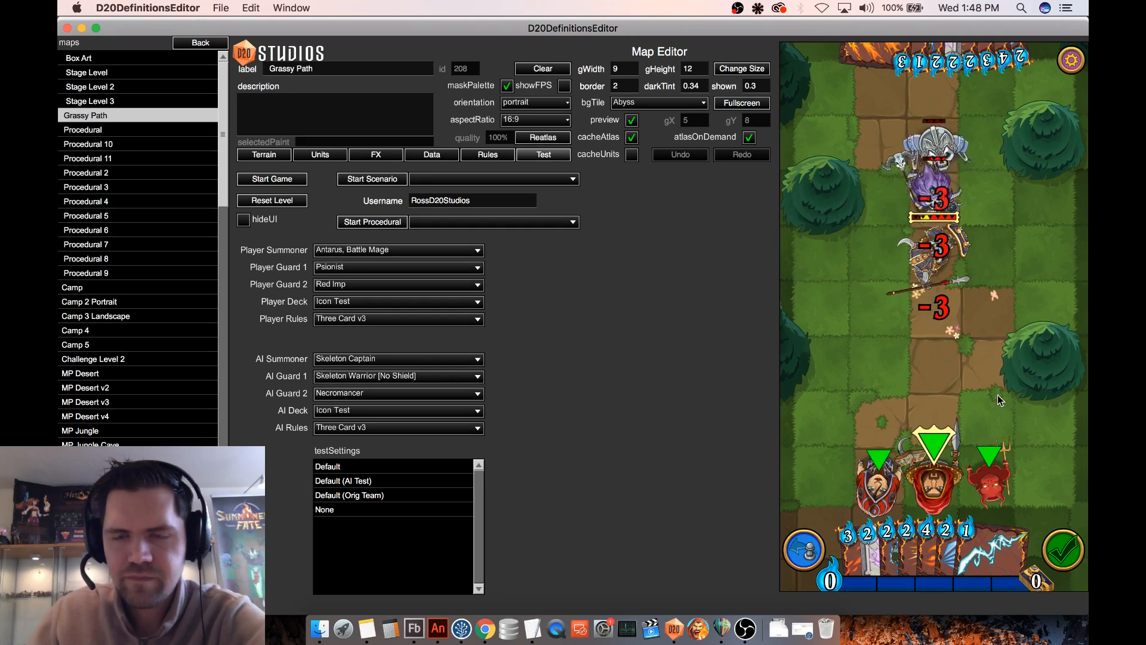
pyautogui.click(807, 549)
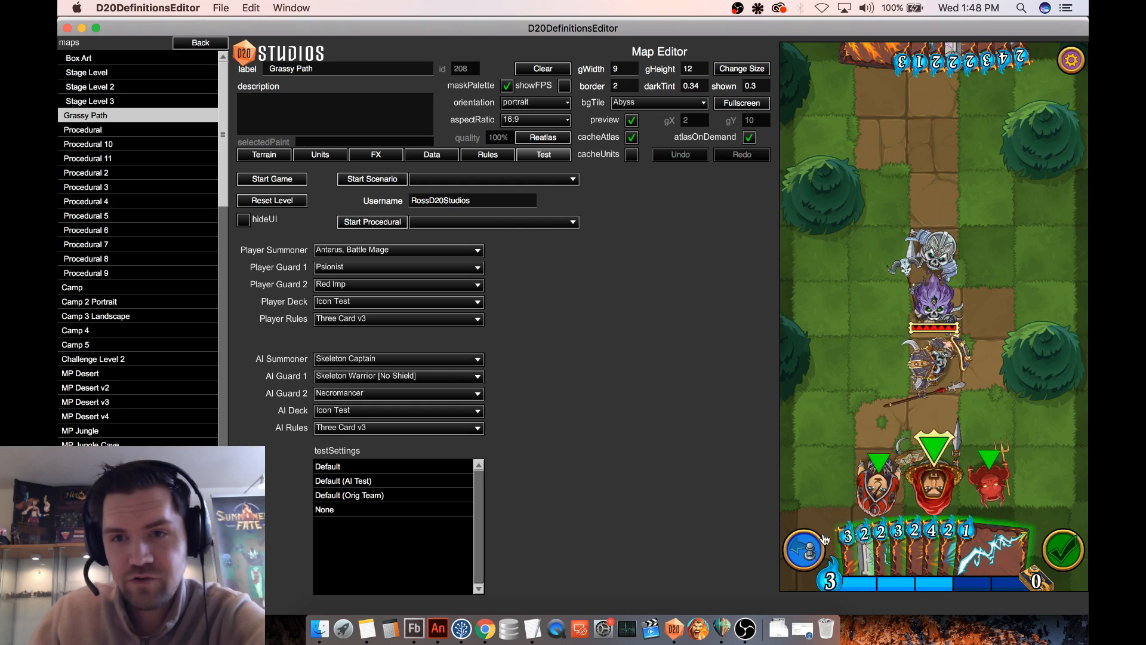
pyautogui.moveTo(899, 555); pyautogui.dragTo(901, 396)
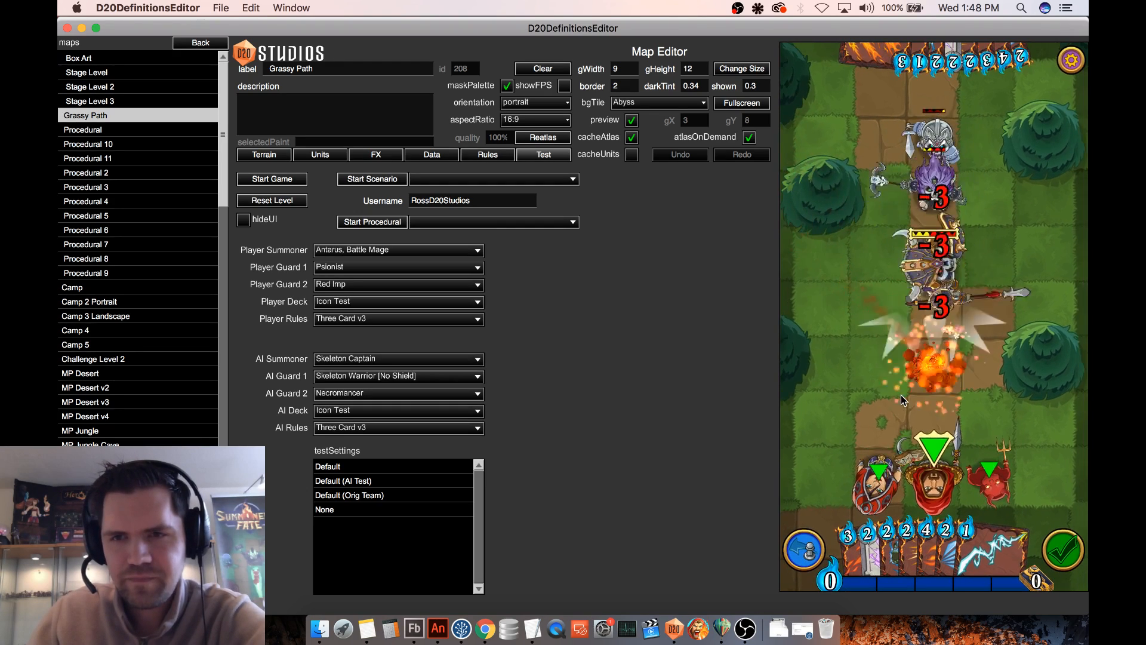
pyautogui.click(808, 546)
# - Keep repeating Meteor Shower on the enemy column to compare its knockback, rewinding the board between casts
pyautogui.moveTo(874, 545)
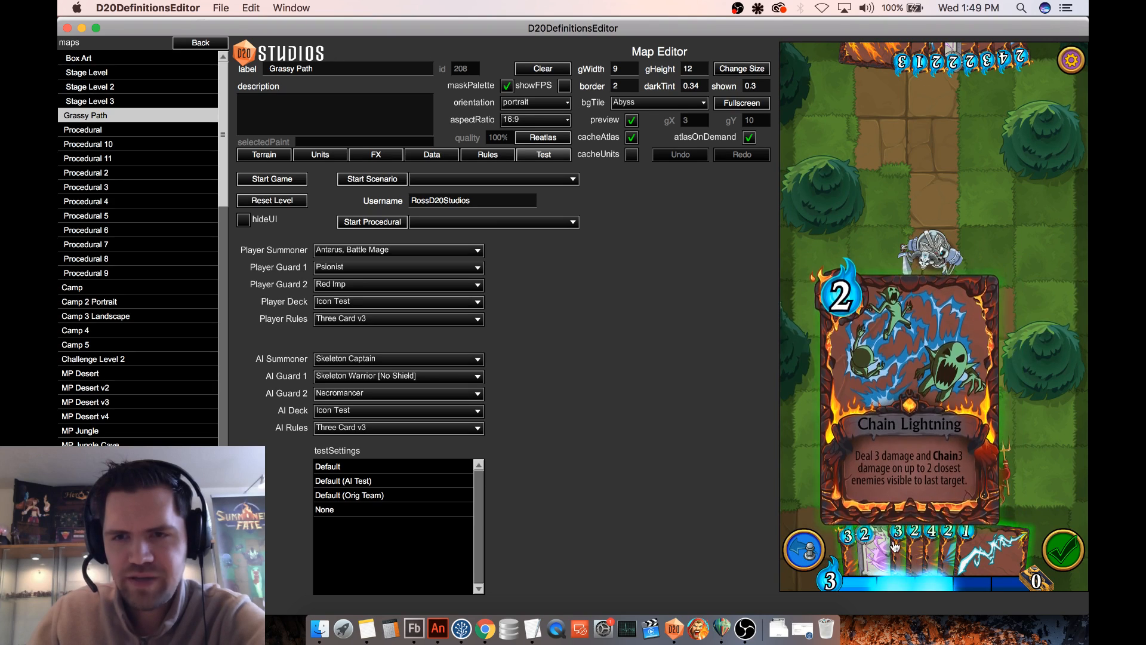
pyautogui.moveTo(899, 552); pyautogui.dragTo(938, 336)
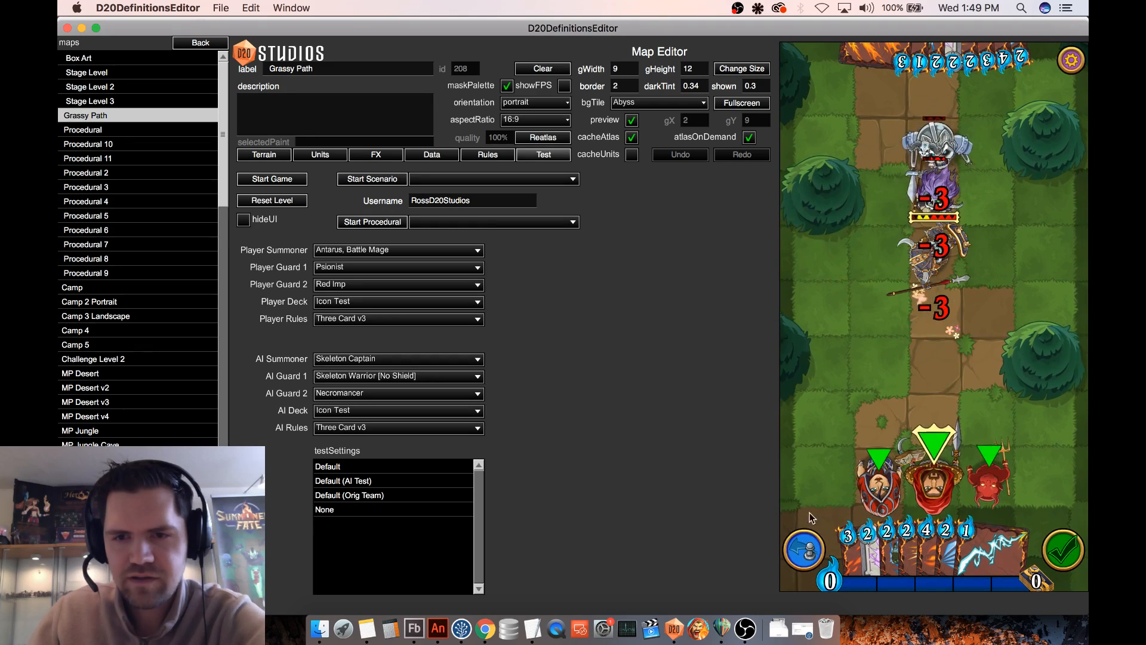
pyautogui.click(807, 545)
pyautogui.moveTo(910, 539); pyautogui.dragTo(935, 253)
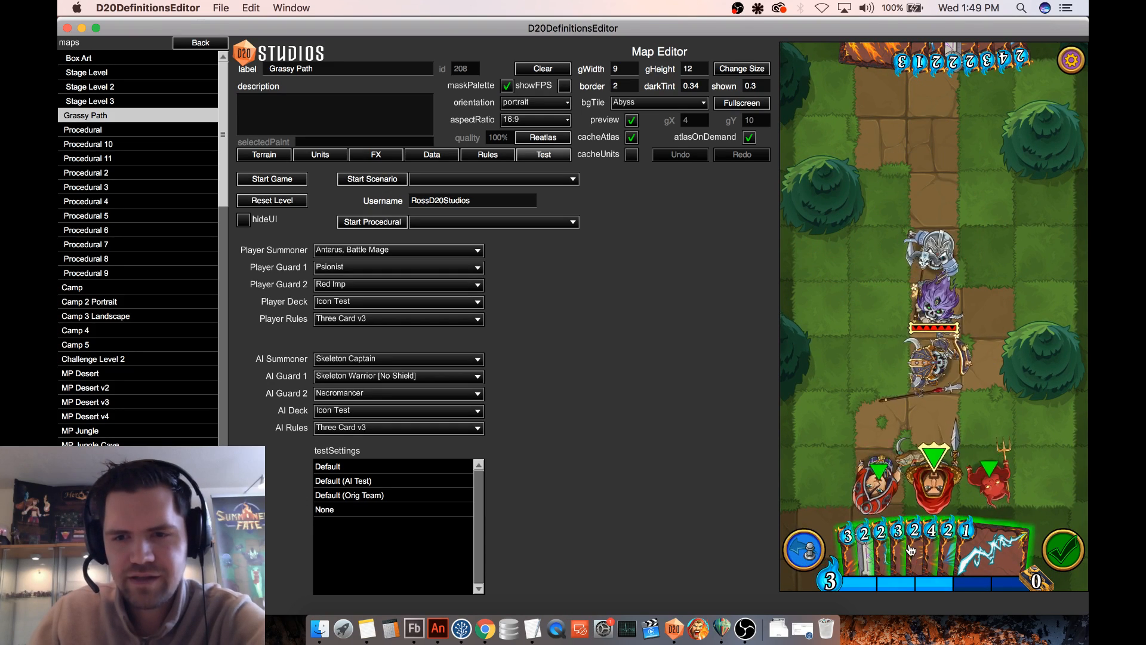
pyautogui.moveTo(910, 550); pyautogui.dragTo(895, 396)
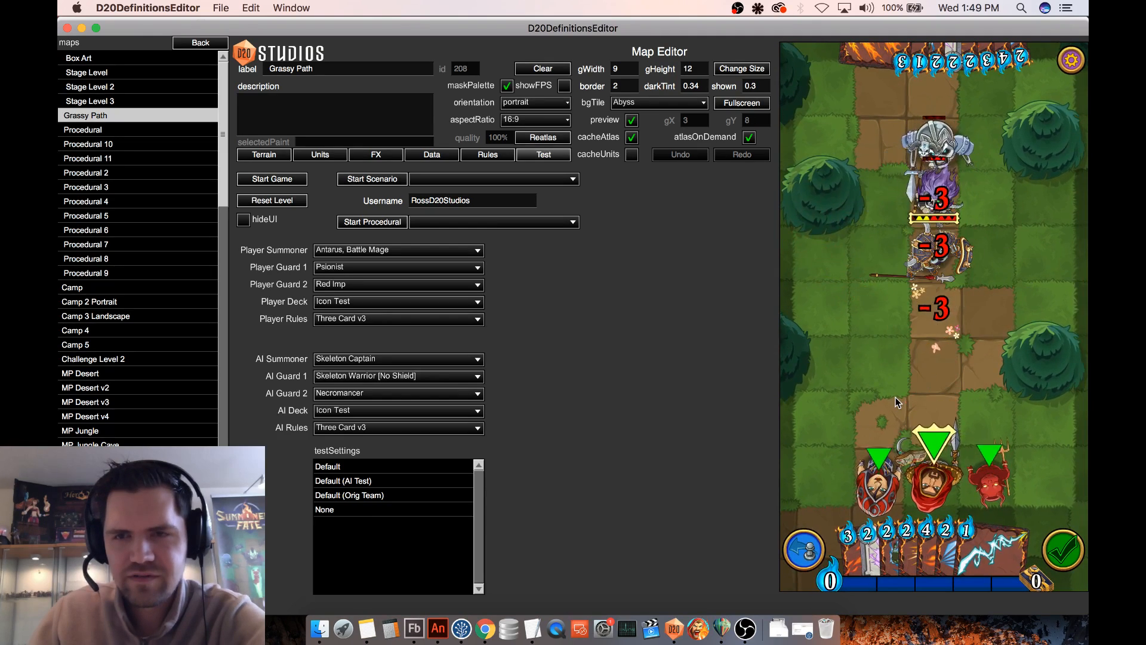
pyautogui.moveTo(898, 538)
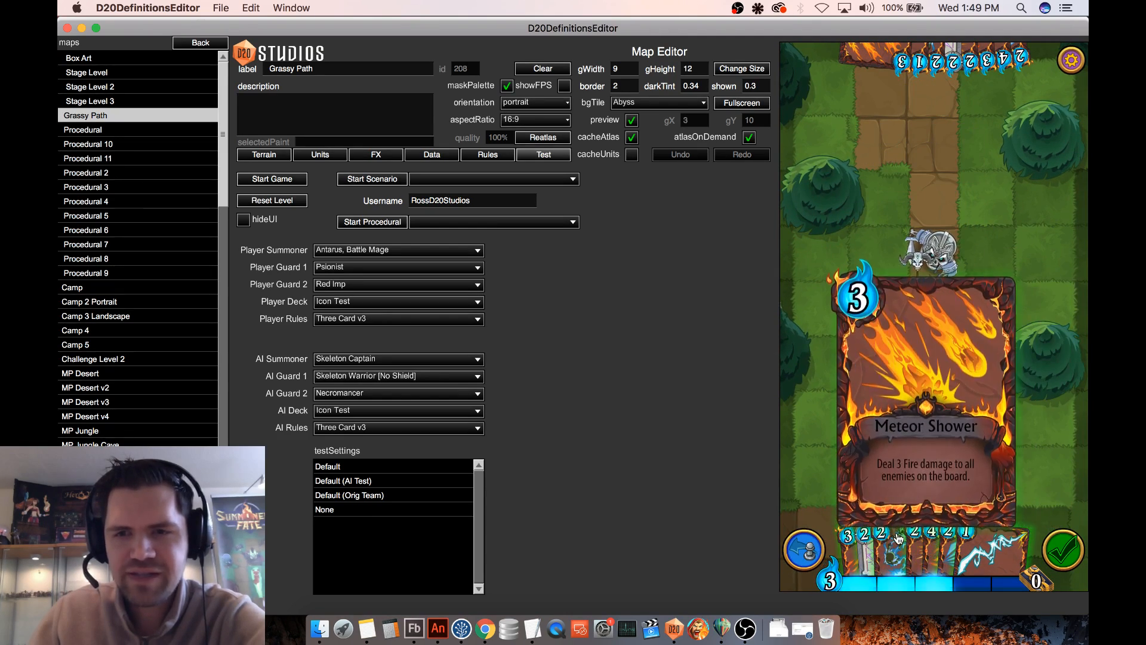
# - Cast Meteor Shower once and Chain Lightning twice on the enemy column, rewinding the board after each cast
pyautogui.moveTo(898, 537); pyautogui.dragTo(937, 280)
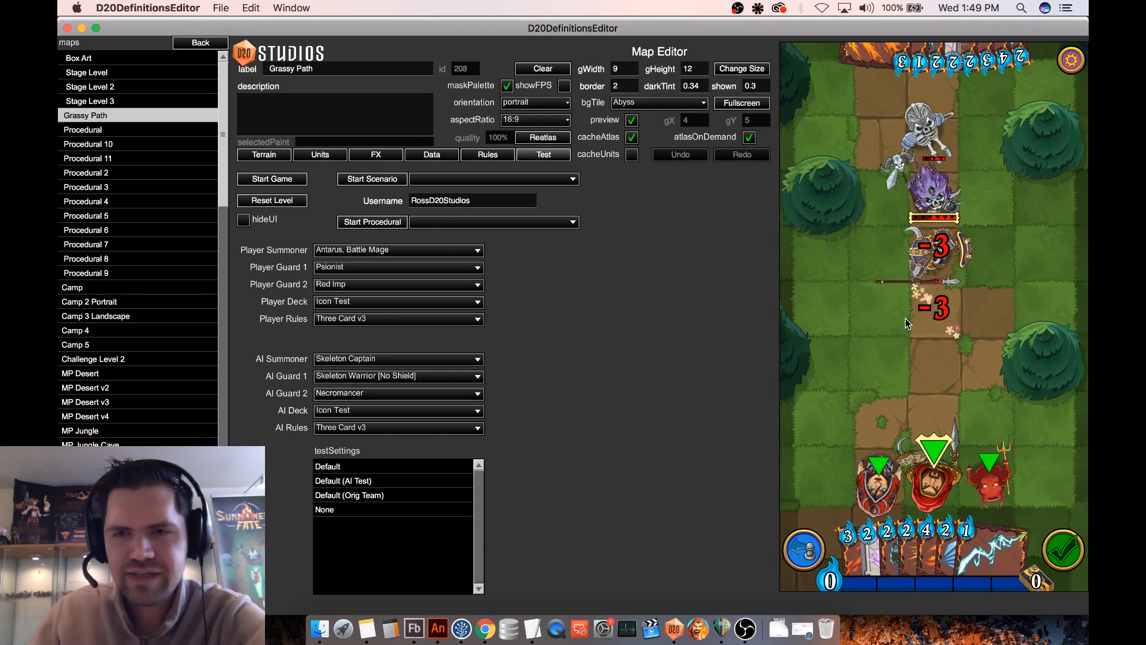
pyautogui.click(791, 554)
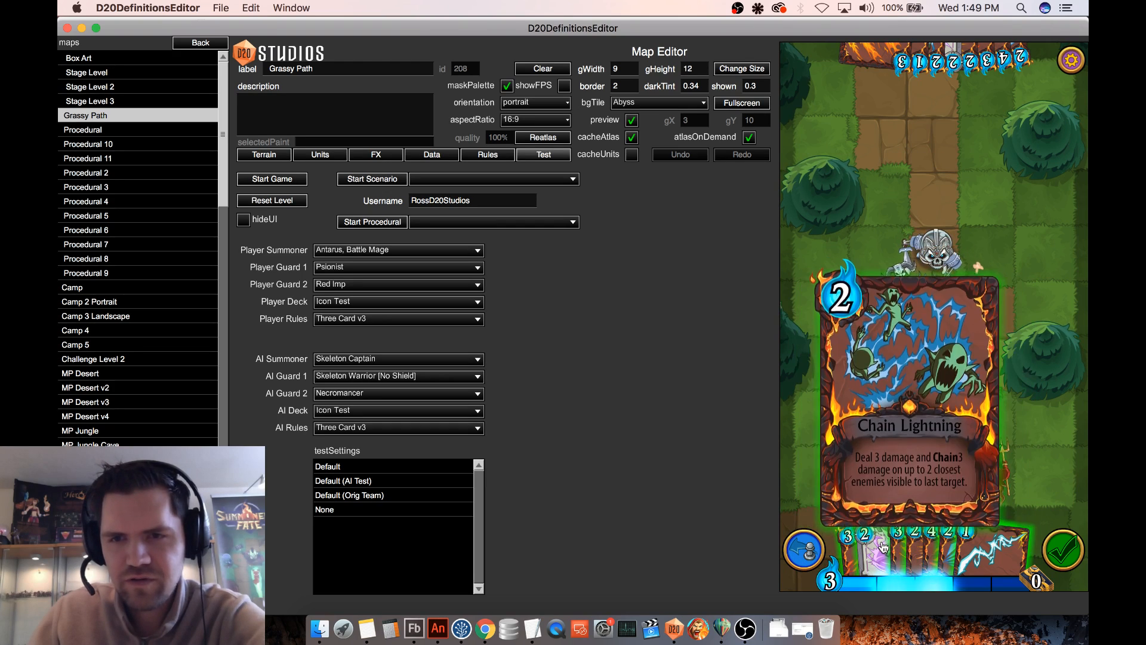
pyautogui.moveTo(883, 546); pyautogui.dragTo(903, 374)
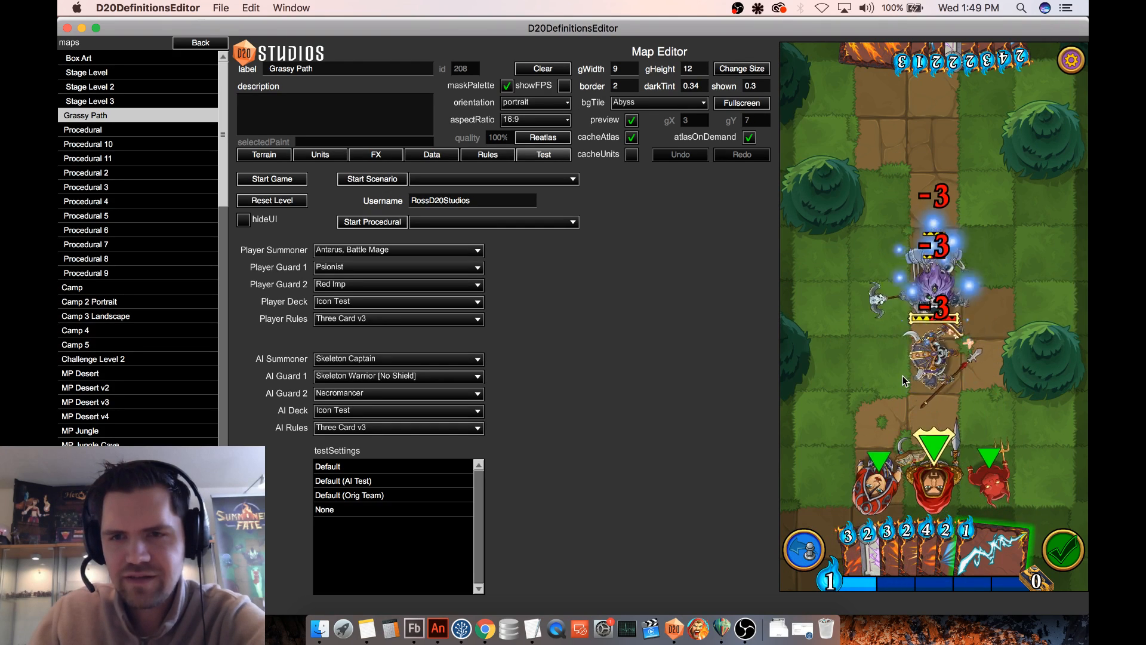
pyautogui.click(804, 549)
pyautogui.moveTo(883, 544)
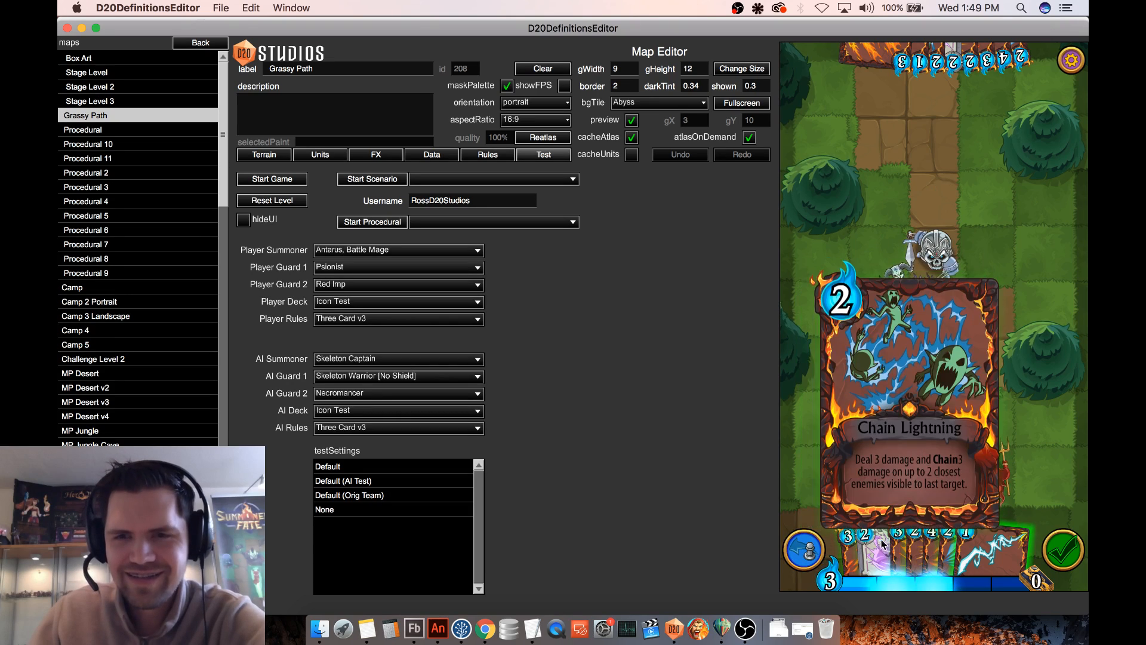
pyautogui.moveTo(884, 544); pyautogui.dragTo(898, 233)
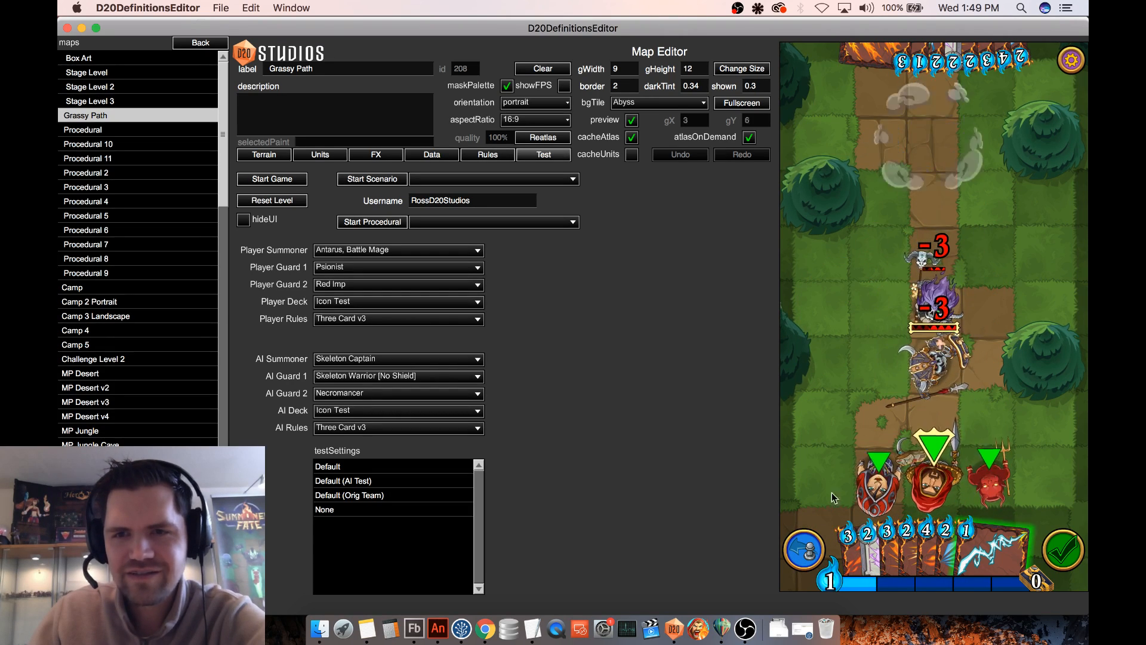
pyautogui.click(804, 550)
# - Move the Skeleton Warrior, Necromancer and Skeleton Captain farther up the path away from Antarus, then cast Meteor Shower on them
pyautogui.moveTo(942, 550)
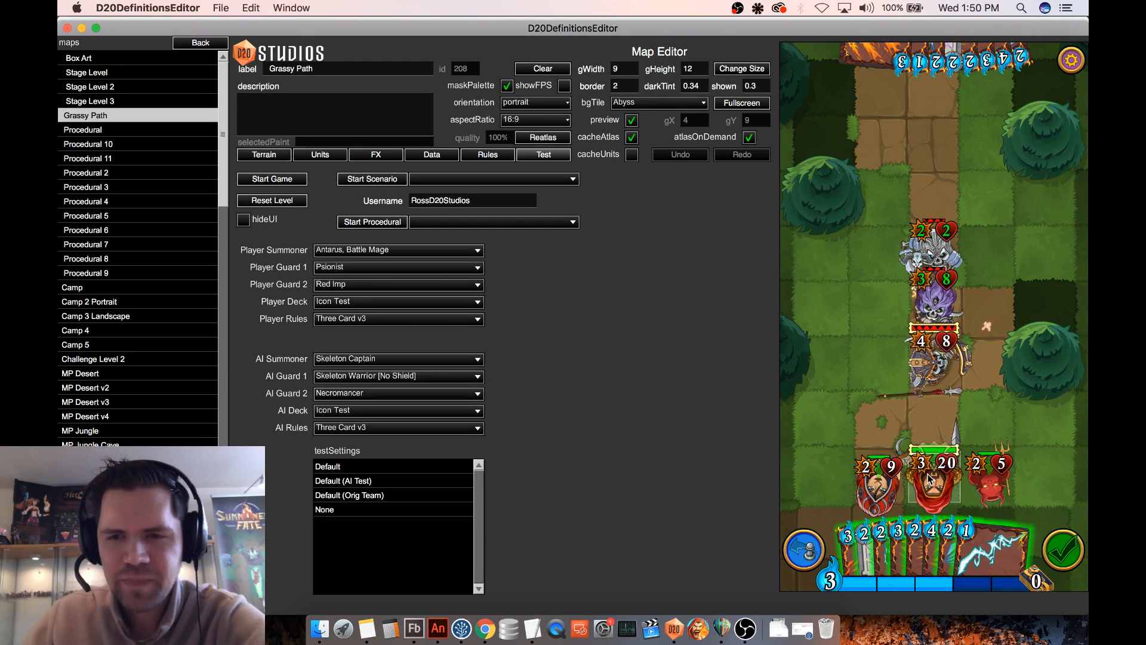
pyautogui.moveTo(929, 478)
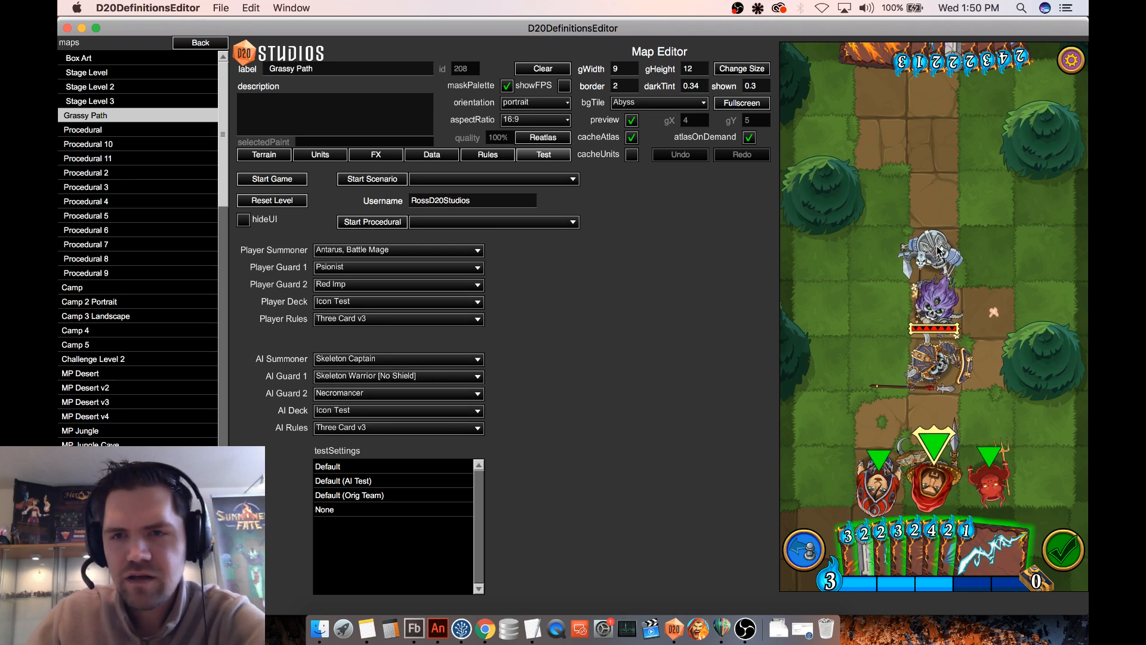
pyautogui.moveTo(938, 251); pyautogui.dragTo(932, 98)
pyautogui.moveTo(934, 305); pyautogui.dragTo(923, 161)
pyautogui.moveTo(934, 361); pyautogui.dragTo(939, 249)
pyautogui.moveTo(903, 546); pyautogui.dragTo(947, 288)
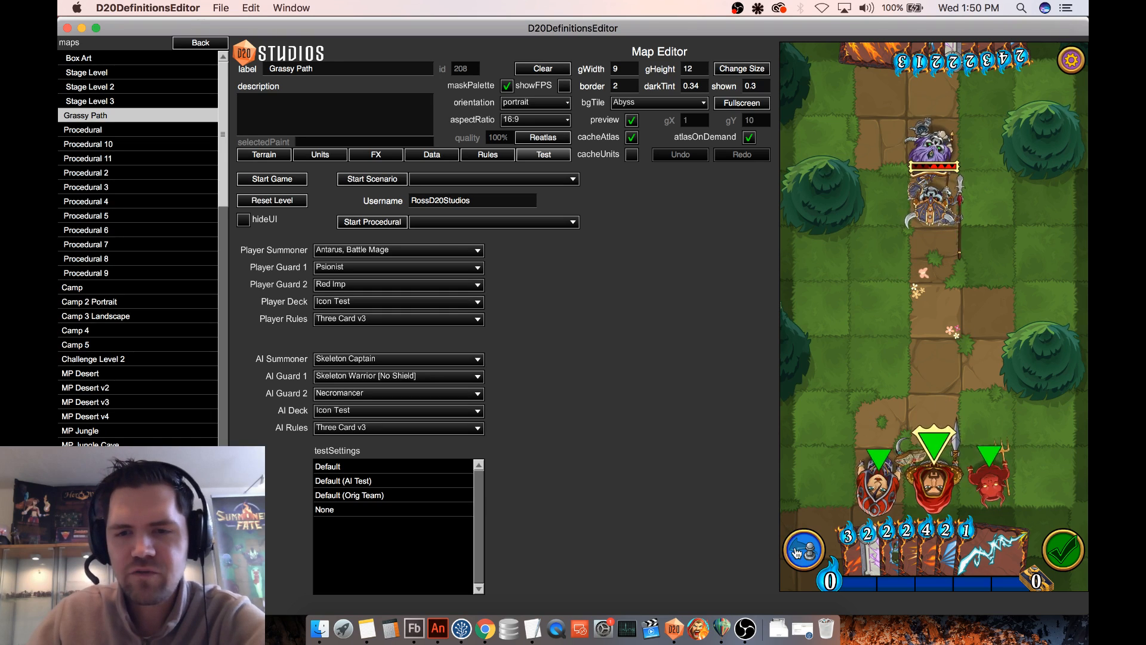
# - Rewind the cast, move Antarus past the enemy column to the board's far corner, and cast Meteor Shower from there
pyautogui.moveTo(949, 480); pyautogui.dragTo(936, 309)
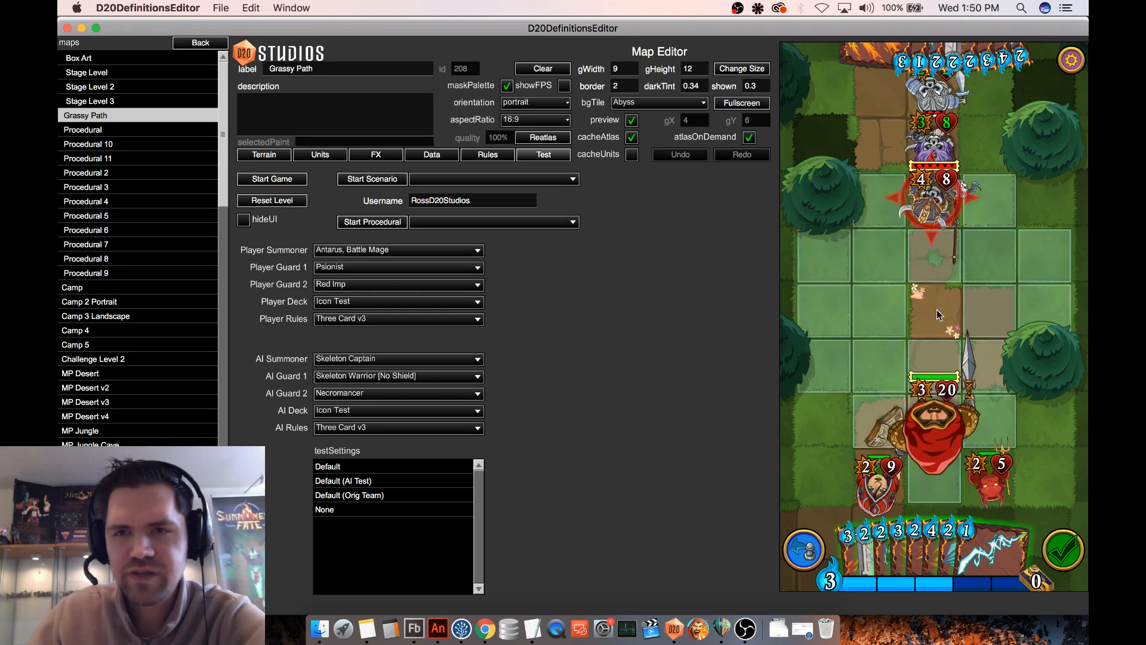
pyautogui.click(832, 91)
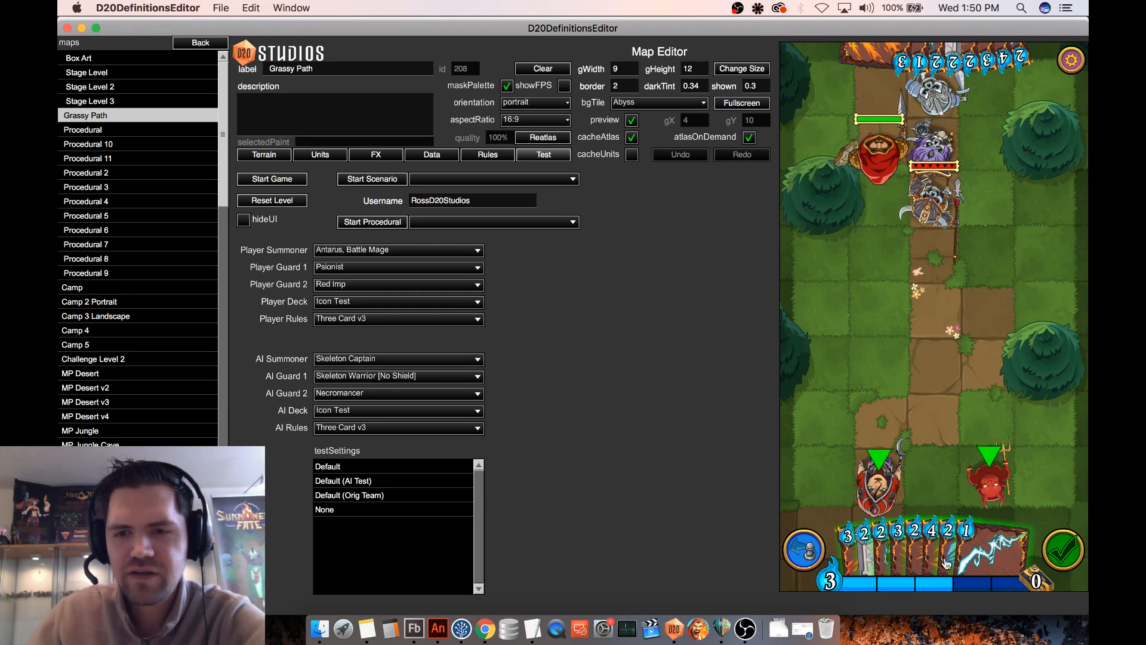
pyautogui.moveTo(923, 563)
pyautogui.moveTo(900, 560); pyautogui.dragTo(886, 167)
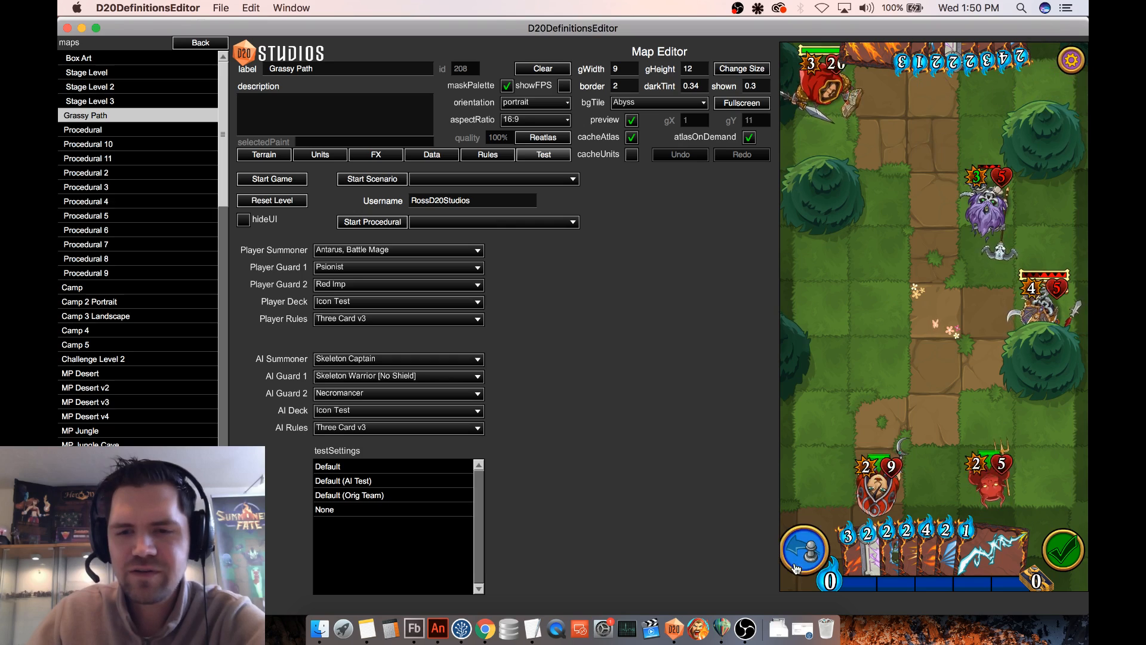
# - Repeat Meteor Shower three more times with Antarus in the far corner, rewinding the board between casts
pyautogui.moveTo(903, 550)
pyautogui.moveTo(904, 549); pyautogui.dragTo(894, 98)
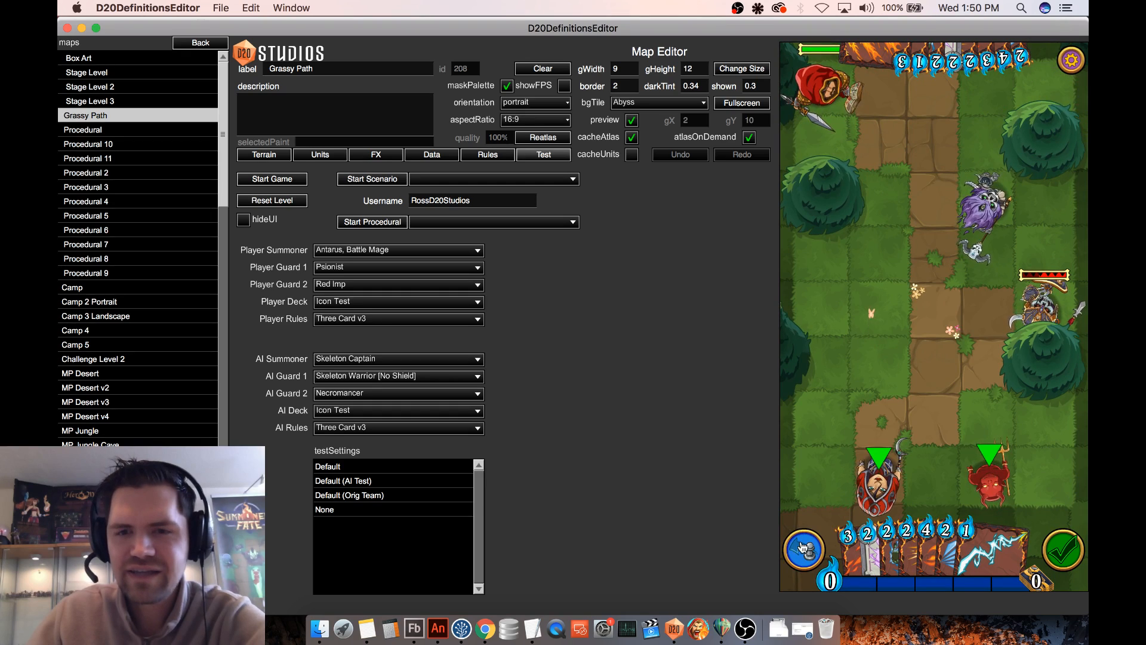
pyautogui.moveTo(893, 548)
pyautogui.moveTo(893, 547); pyautogui.dragTo(901, 295)
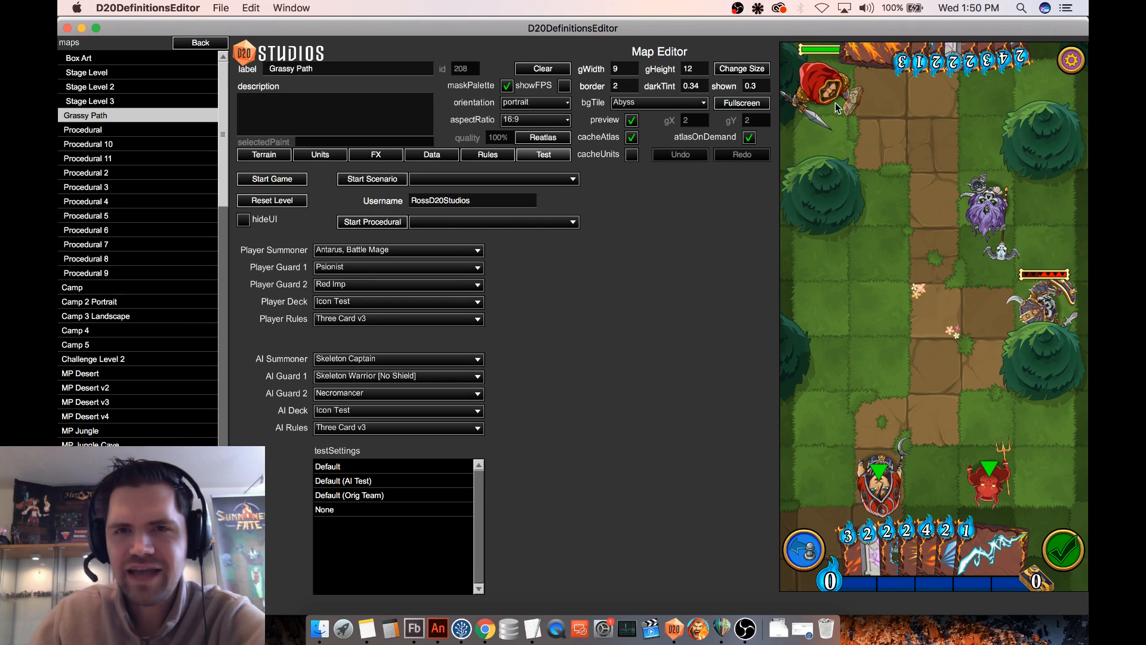
pyautogui.click(808, 552)
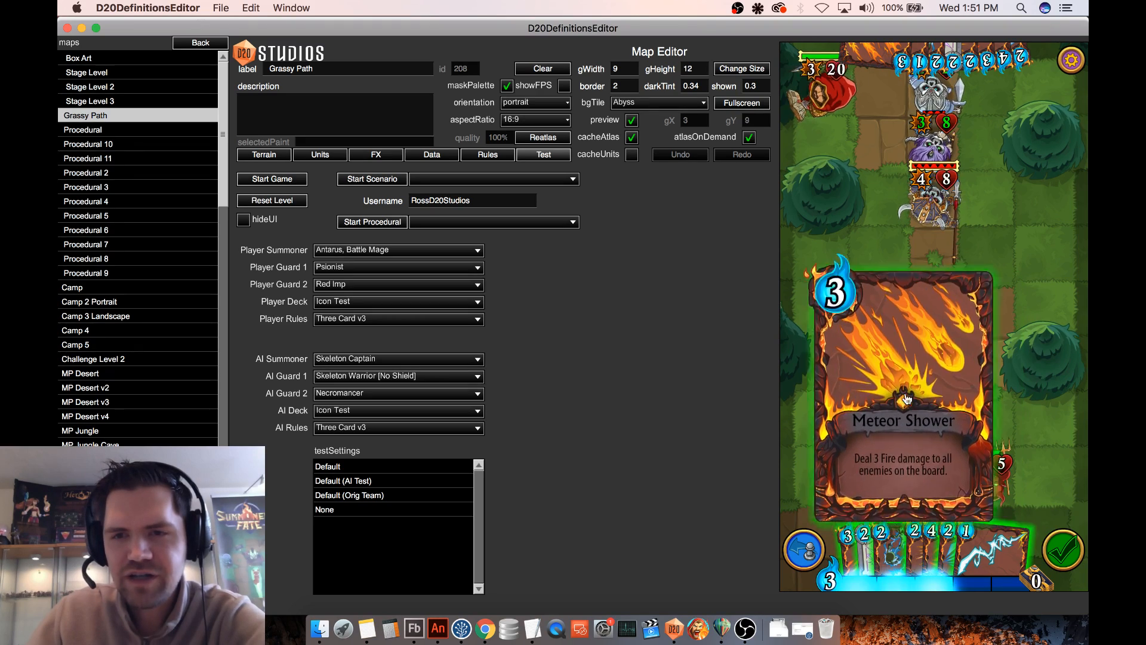
pyautogui.moveTo(898, 558); pyautogui.dragTo(905, 392)
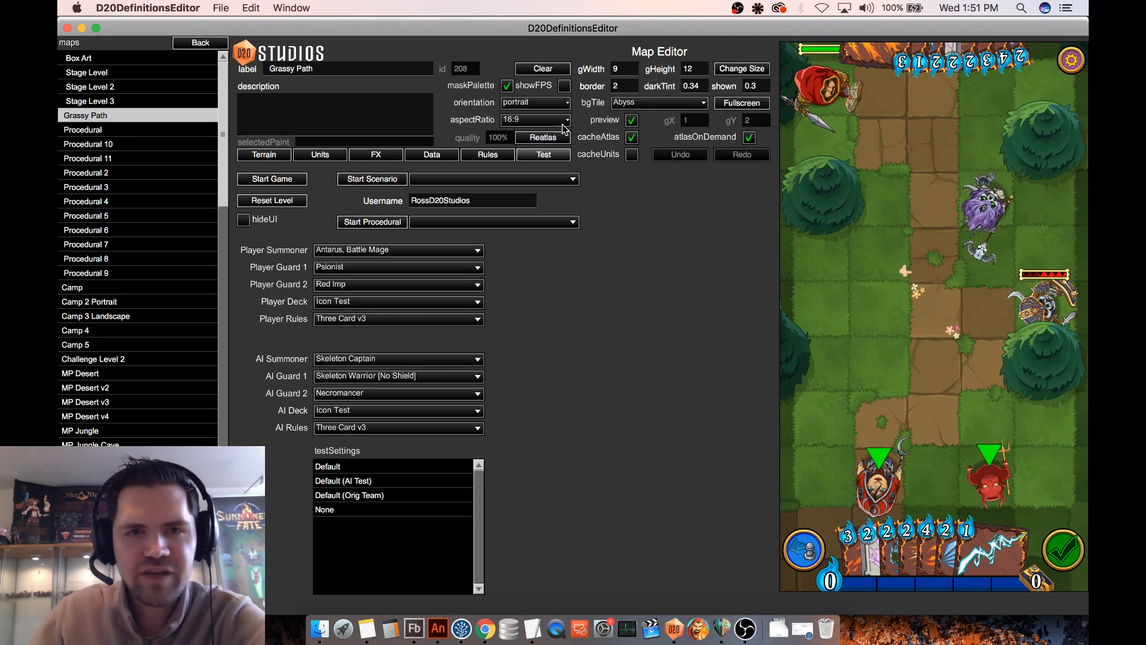
# - Set the map orientation to landscapeLeft, rewind the board, and cast Meteor Shower on the enemy column
pyautogui.click(559, 107)
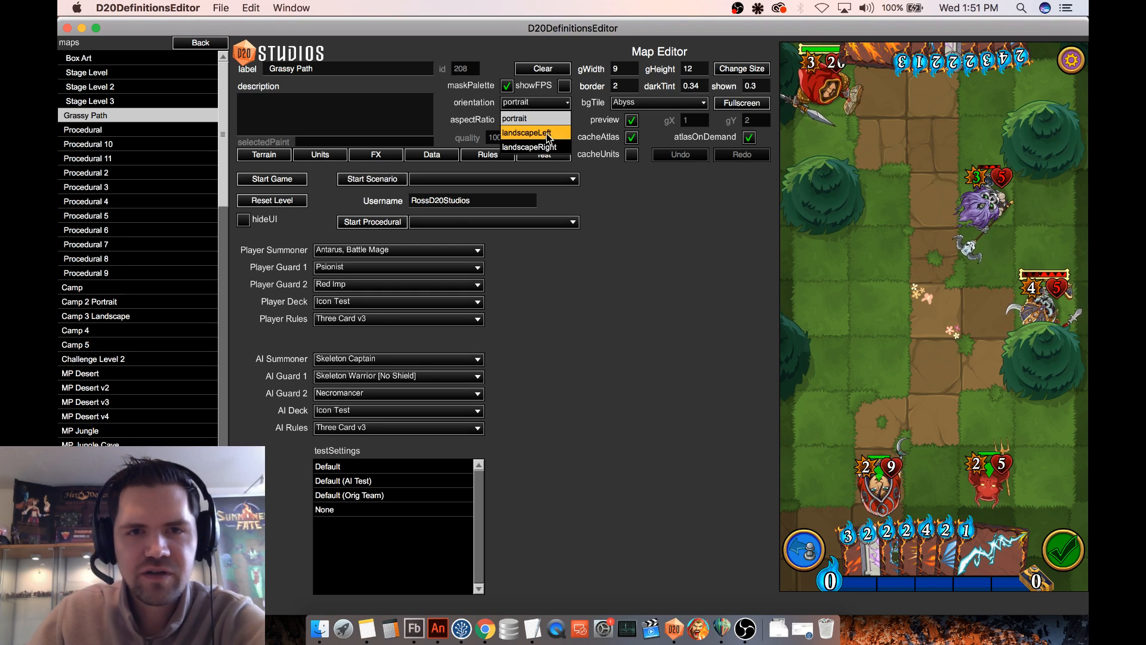
pyautogui.click(537, 133)
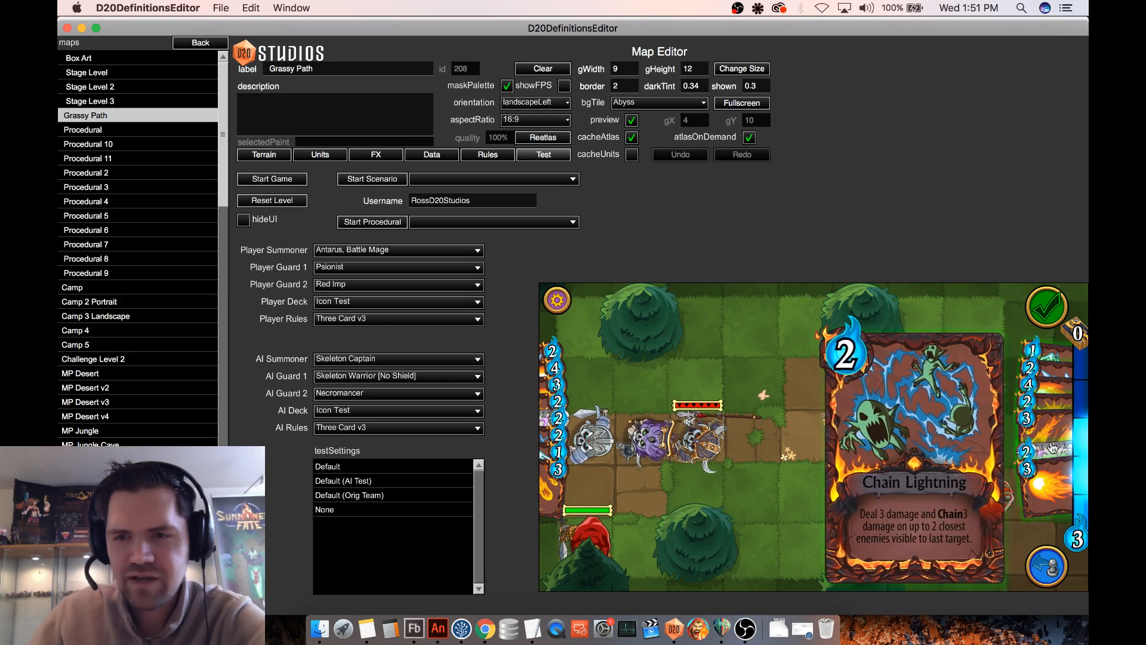
pyautogui.moveTo(1051, 479)
pyautogui.moveTo(1058, 419); pyautogui.dragTo(852, 426)
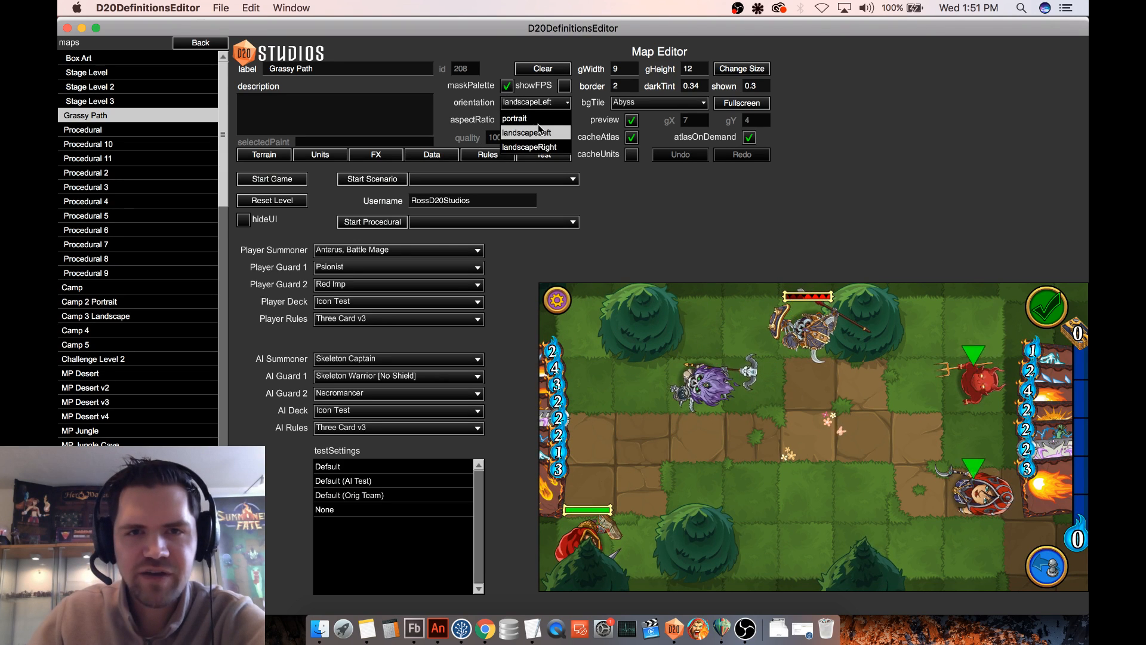
# - Set the map orientation to landscapeRight and cast Meteor Shower twice, rewinding the board before and after each cast
pyautogui.click(541, 147)
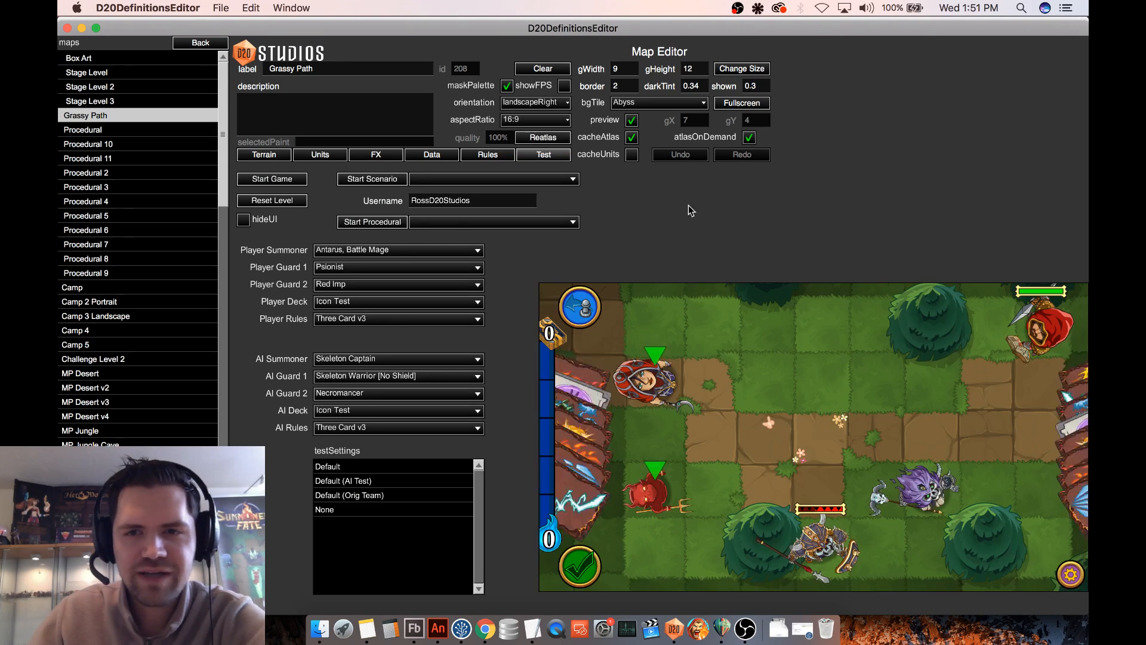
pyautogui.click(582, 306)
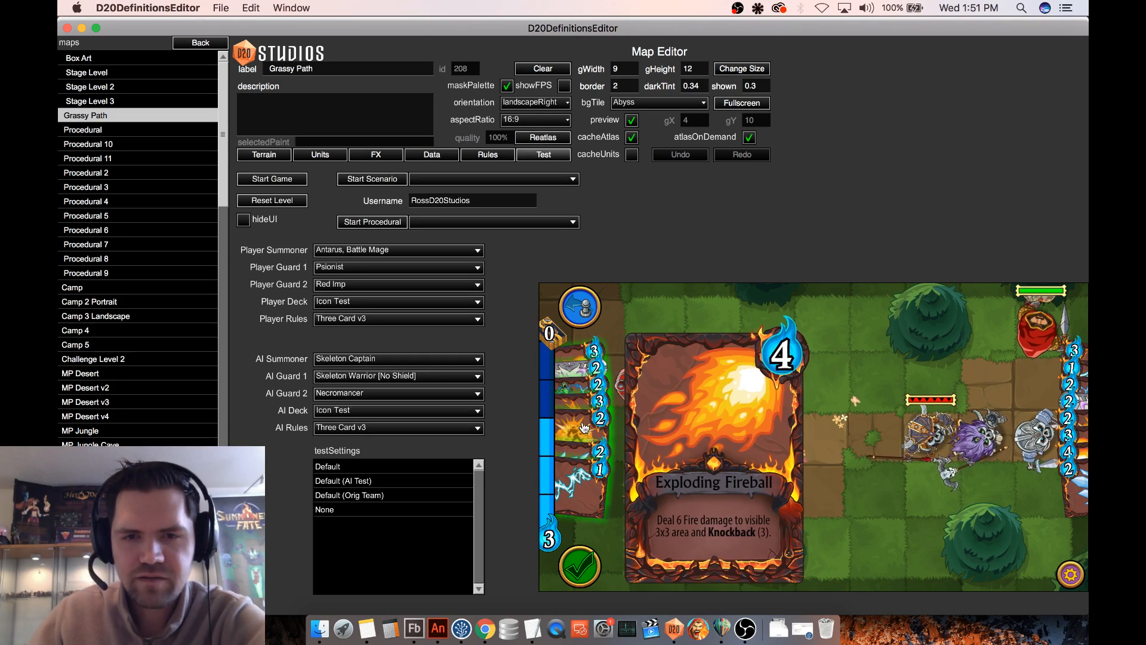
pyautogui.moveTo(582, 401); pyautogui.dragTo(861, 401)
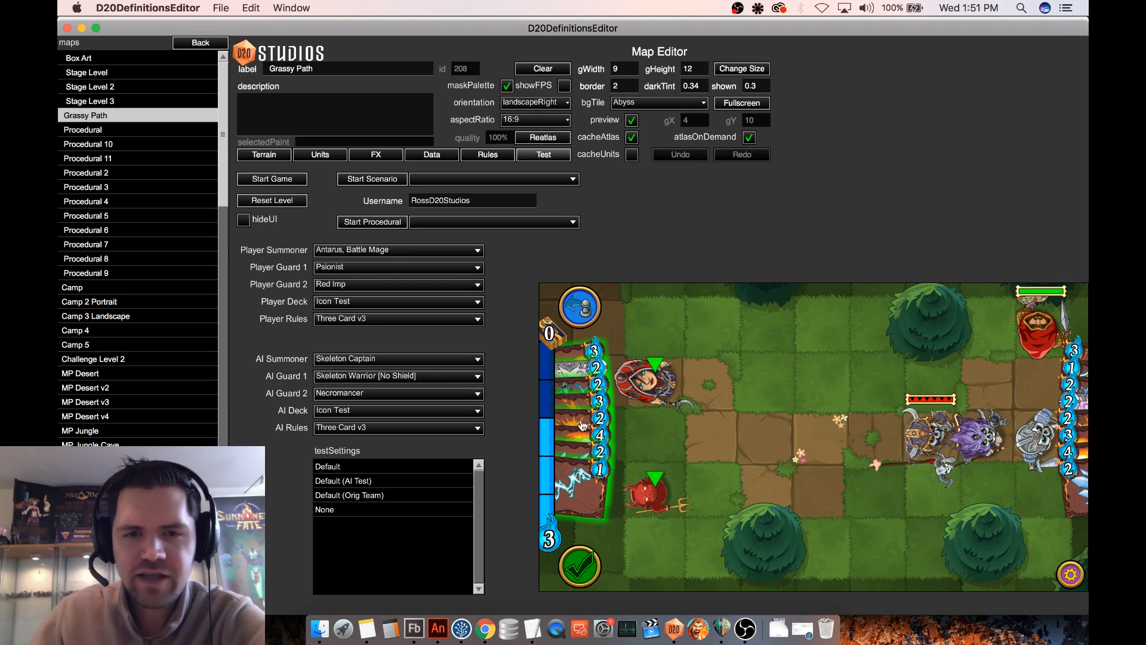
pyautogui.moveTo(585, 416)
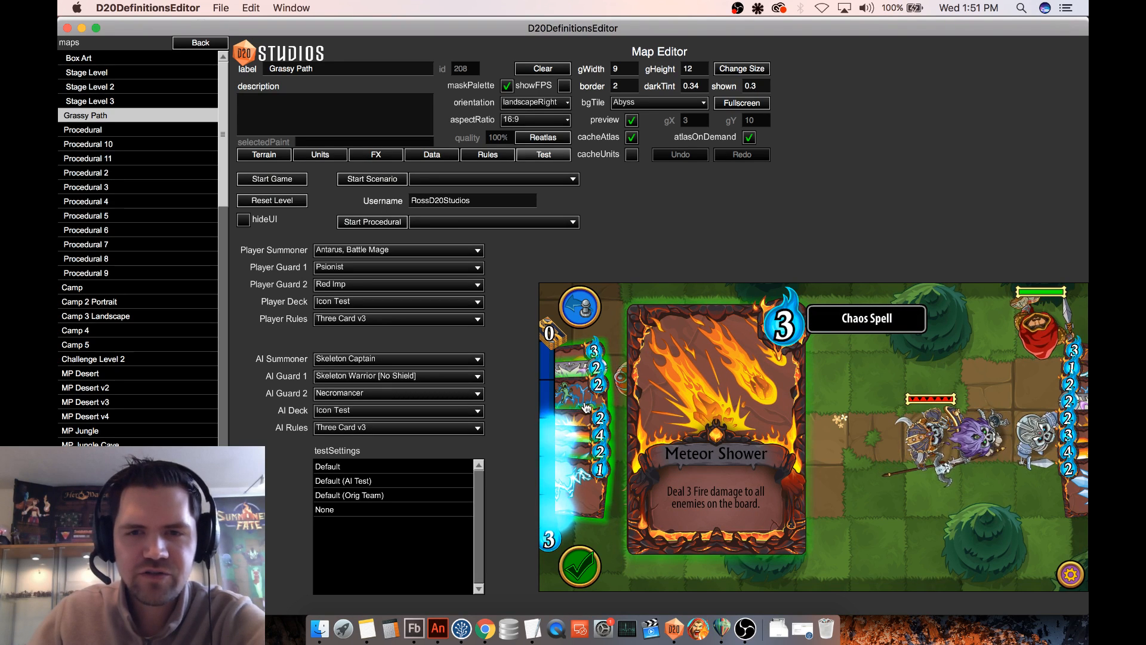
pyautogui.moveTo(586, 407); pyautogui.dragTo(777, 394)
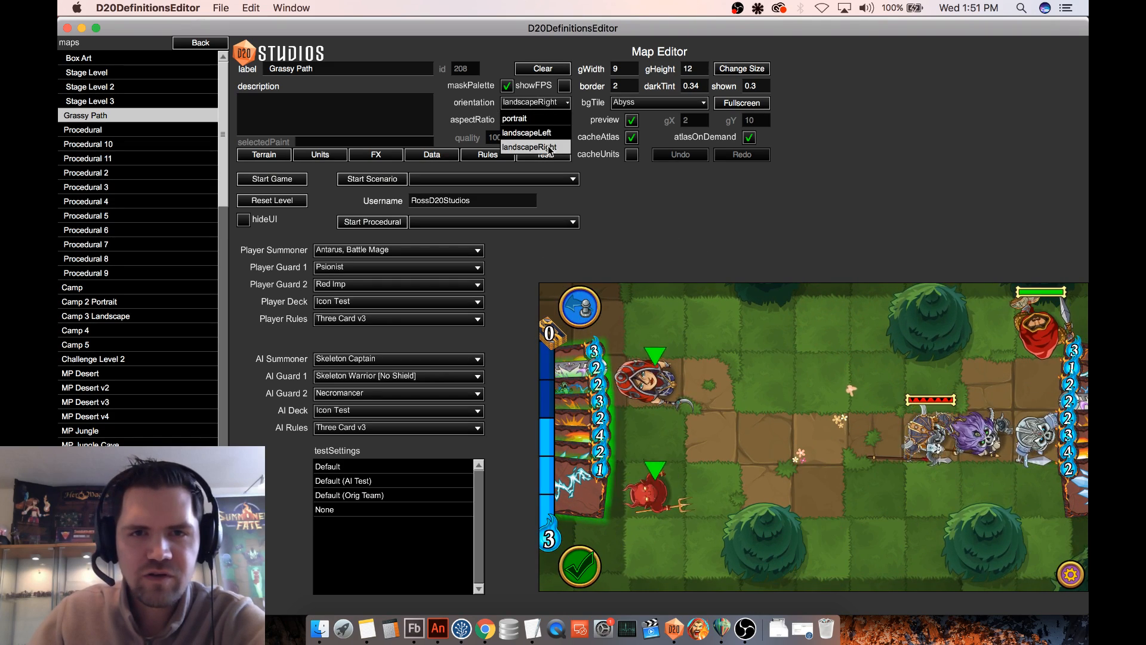
# - Return the map orientation to landscapeLeft and repeat the Meteor Shower cast on the enemies
pyautogui.click(552, 136)
pyautogui.moveTo(1060, 416); pyautogui.dragTo(867, 393)
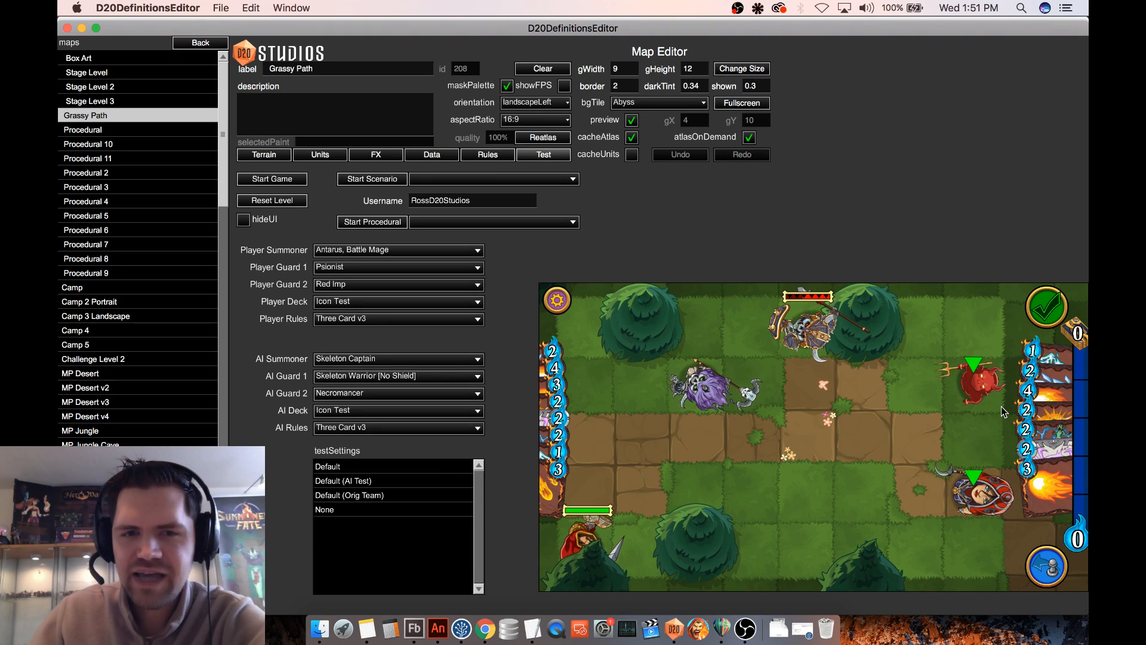
pyautogui.click(1051, 501)
pyautogui.moveTo(1056, 506)
pyautogui.mouseDown()
pyautogui.moveTo(794, 448)
pyautogui.moveTo(1012, 479)
pyautogui.moveTo(1052, 504)
pyautogui.moveTo(753, 389)
pyautogui.moveTo(1045, 506)
pyautogui.mouseUp()
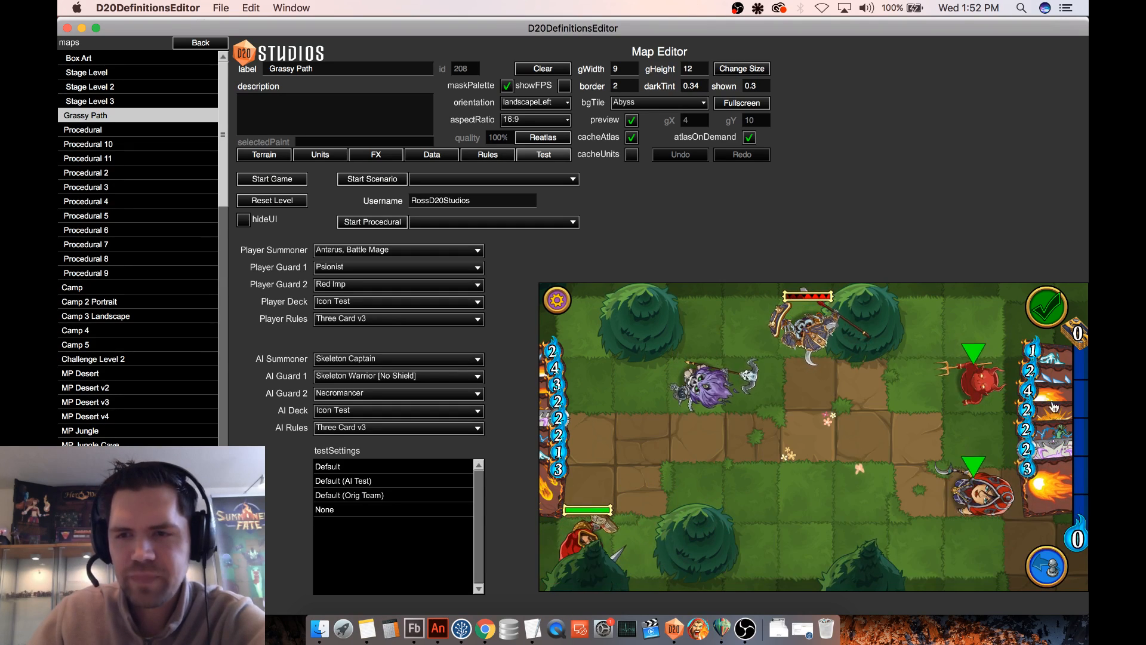
pyautogui.moveTo(1058, 380); pyautogui.dragTo(1048, 458)
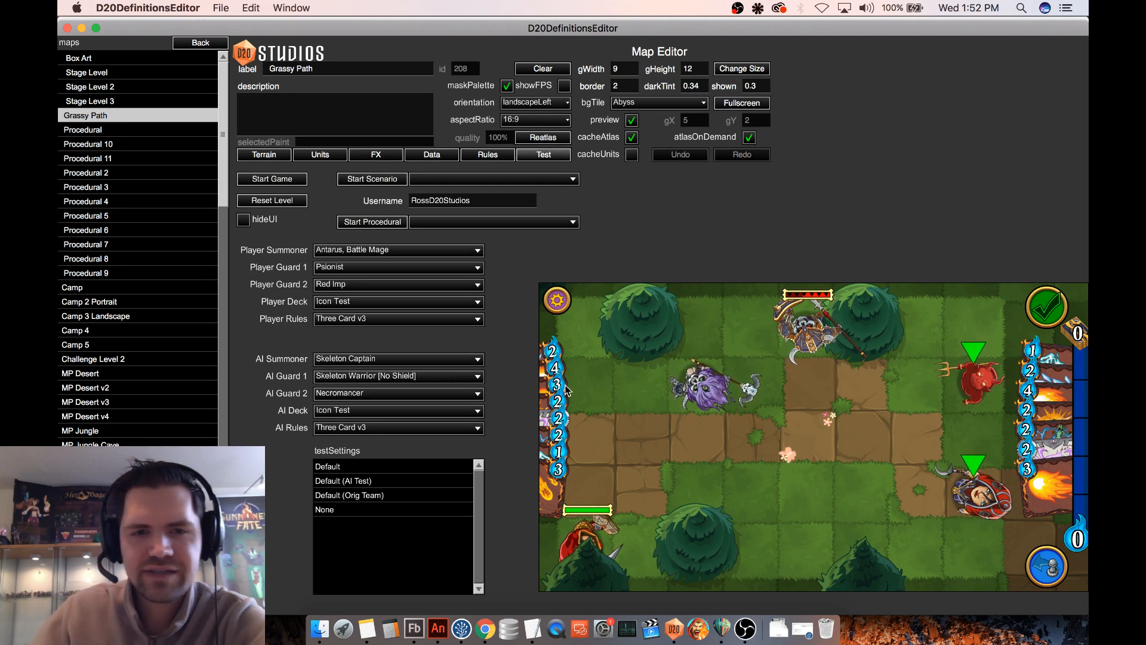
pyautogui.moveTo(553, 382); pyautogui.dragTo(558, 460)
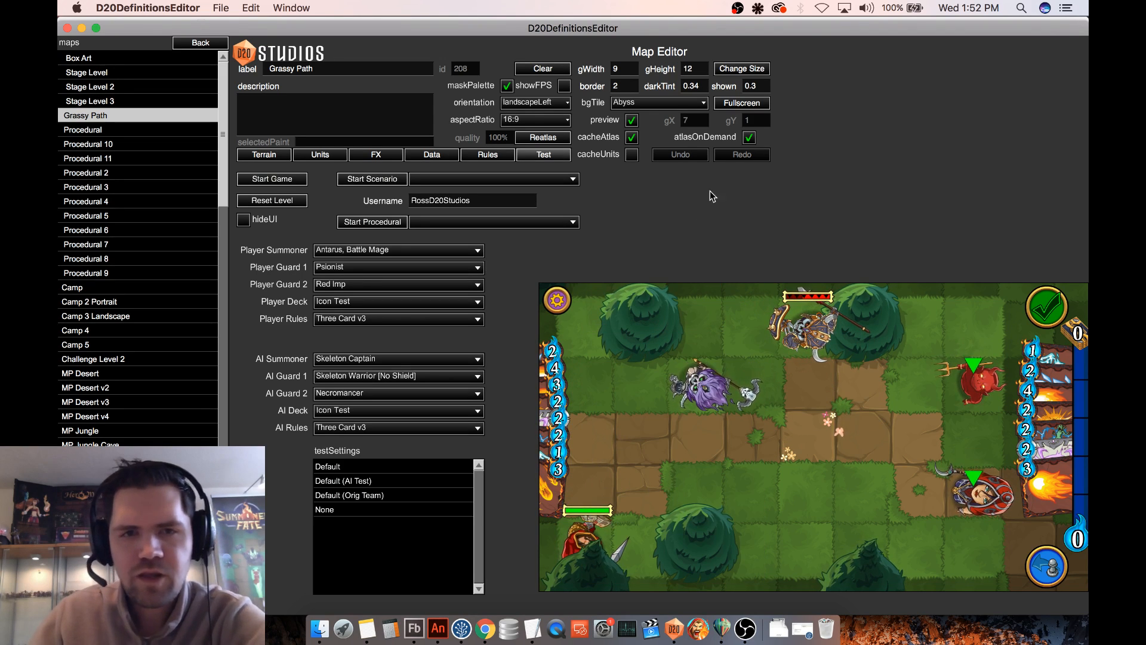
# - Set the map orientation back to portrait and move Antarus beside the path on the Skeleton Captain's row
pyautogui.click(535, 103)
pyautogui.press('Return')
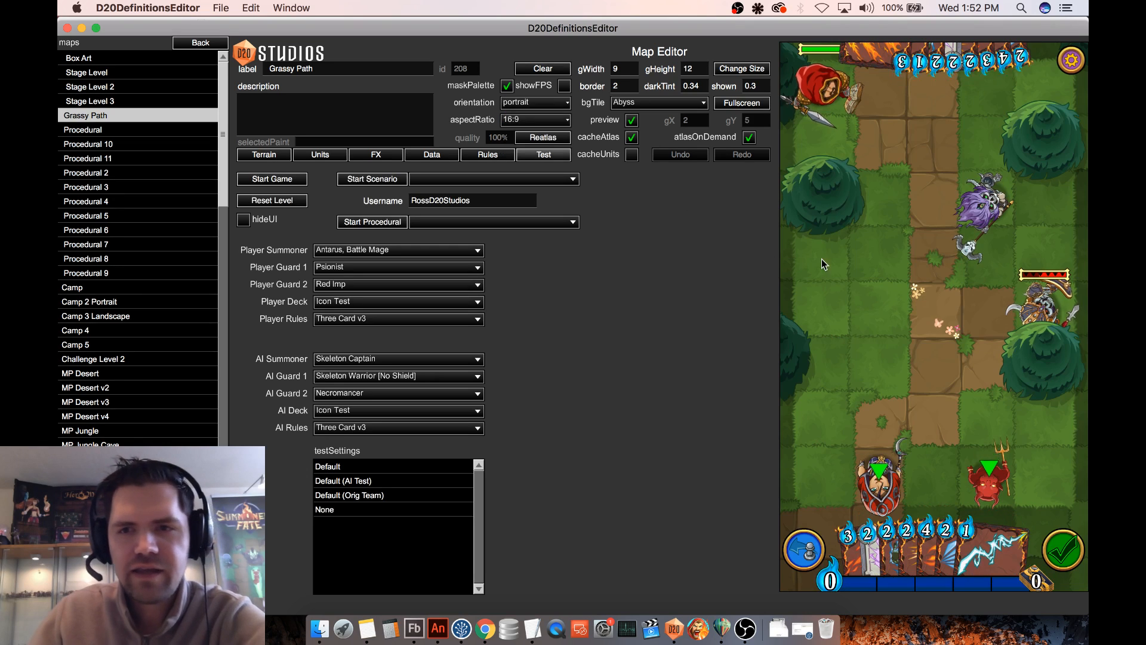
pyautogui.click(893, 205)
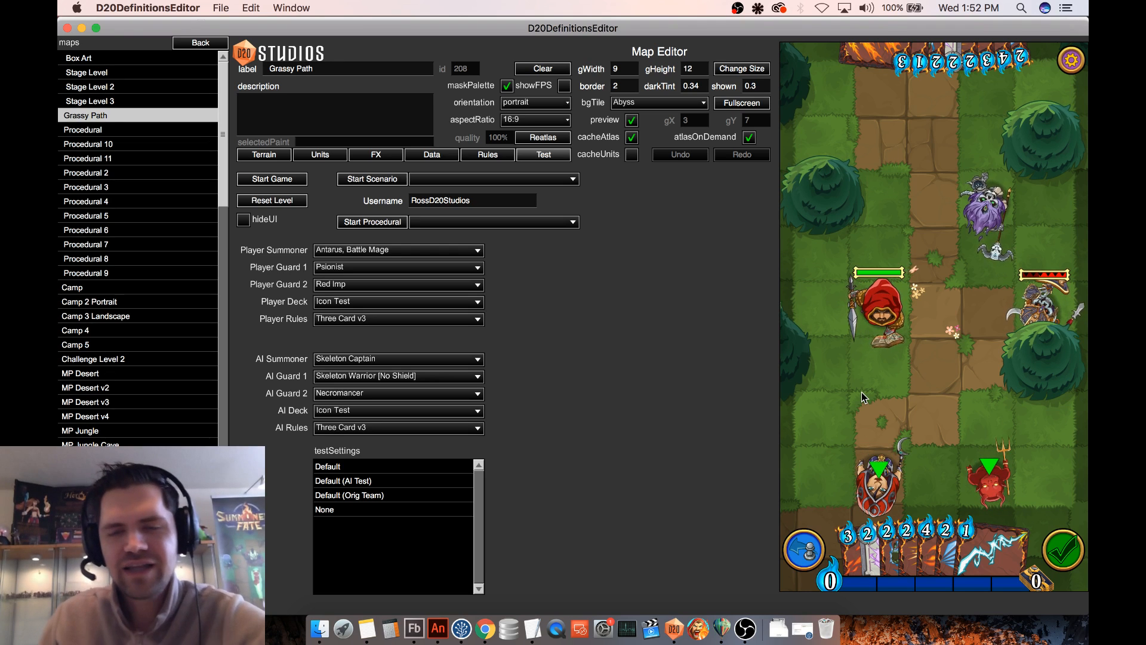
# - Switch to Chrome and look over the Episode 8 New Summoners forum topic with the Antarus, Battle Mage card
pyautogui.click(486, 629)
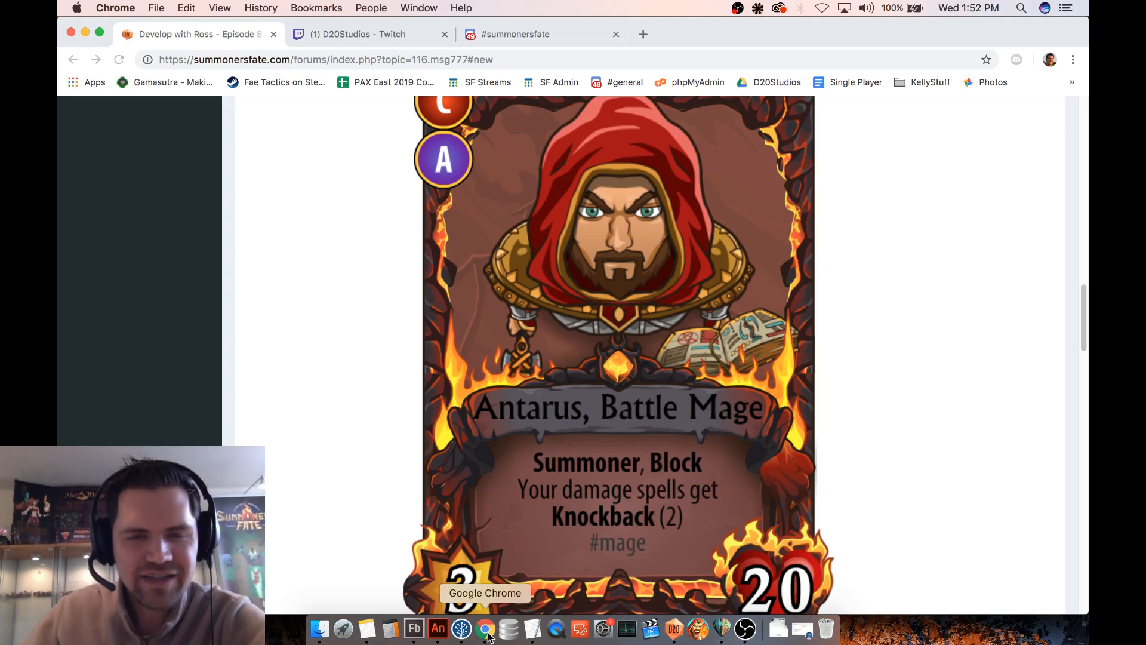
pyautogui.scroll(20, 345, 228)
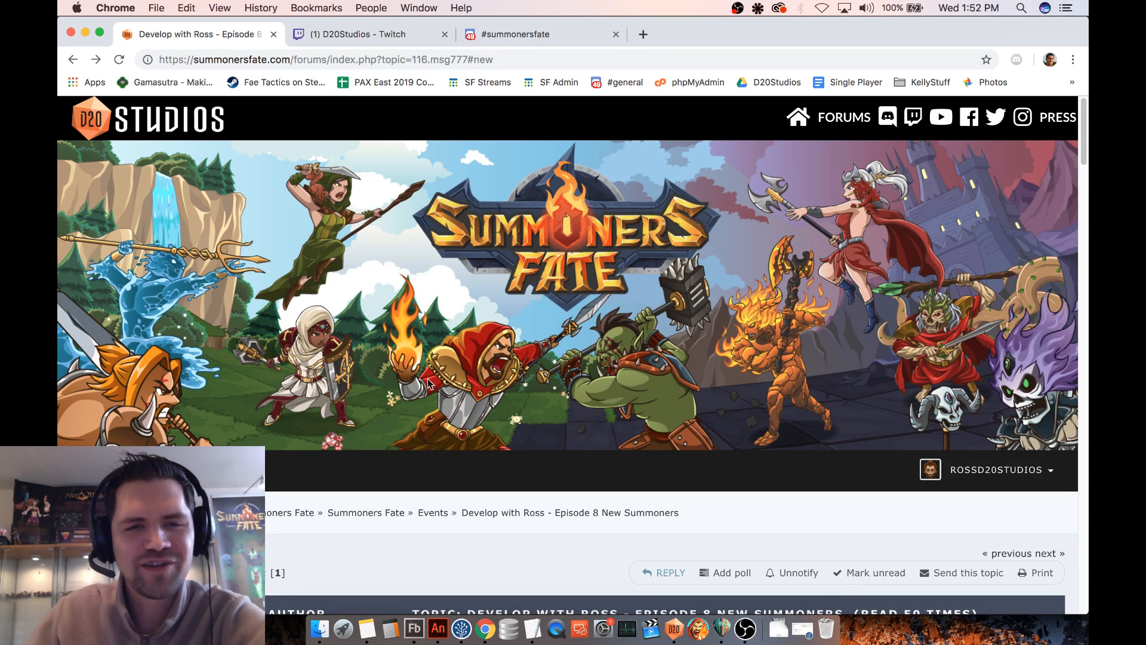
pyautogui.scroll(-2, 656, 316)
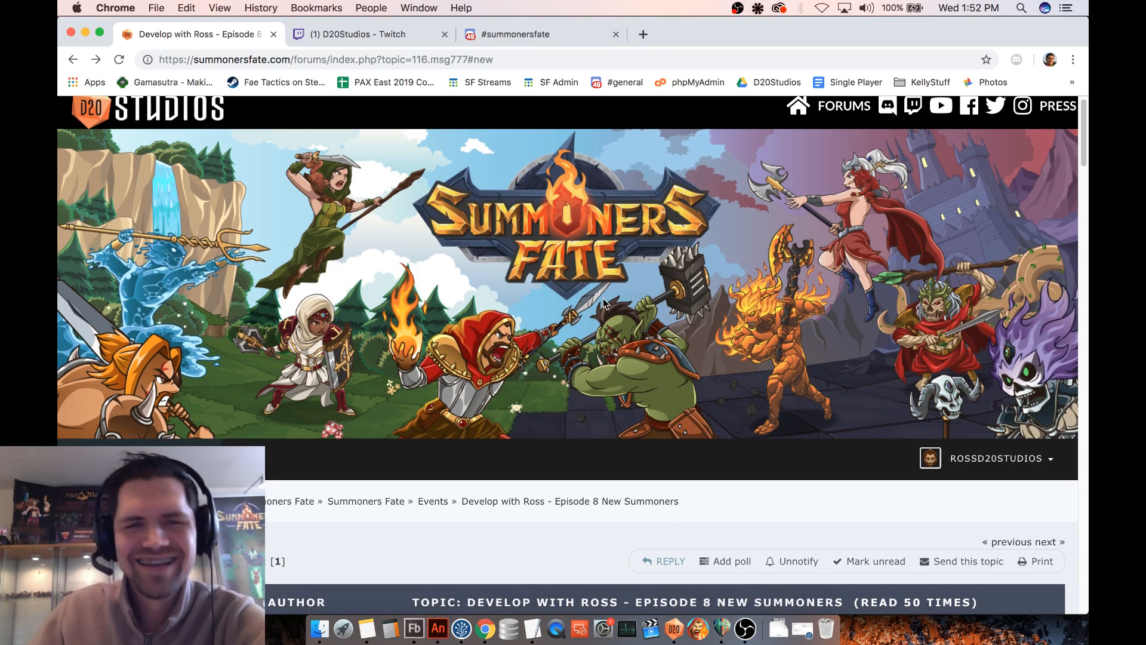
# - Return to D20DefinitionsEditor and move the Skeleton Captain one tile toward Antarus along the same row
pyautogui.click(674, 628)
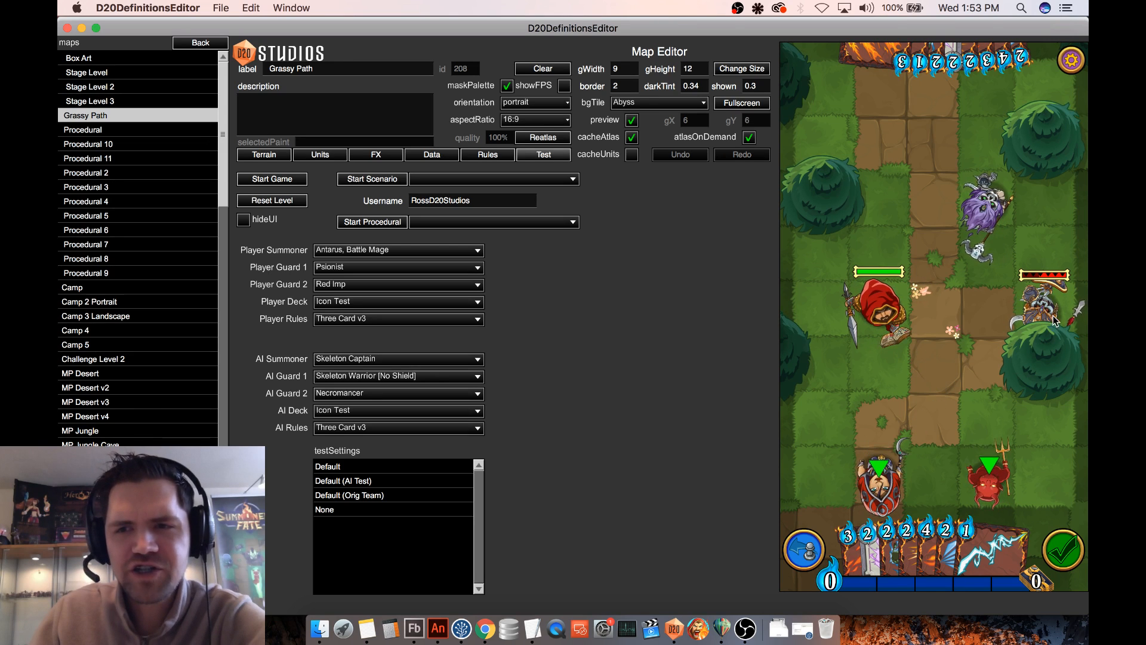
pyautogui.moveTo(1041, 310); pyautogui.dragTo(984, 323)
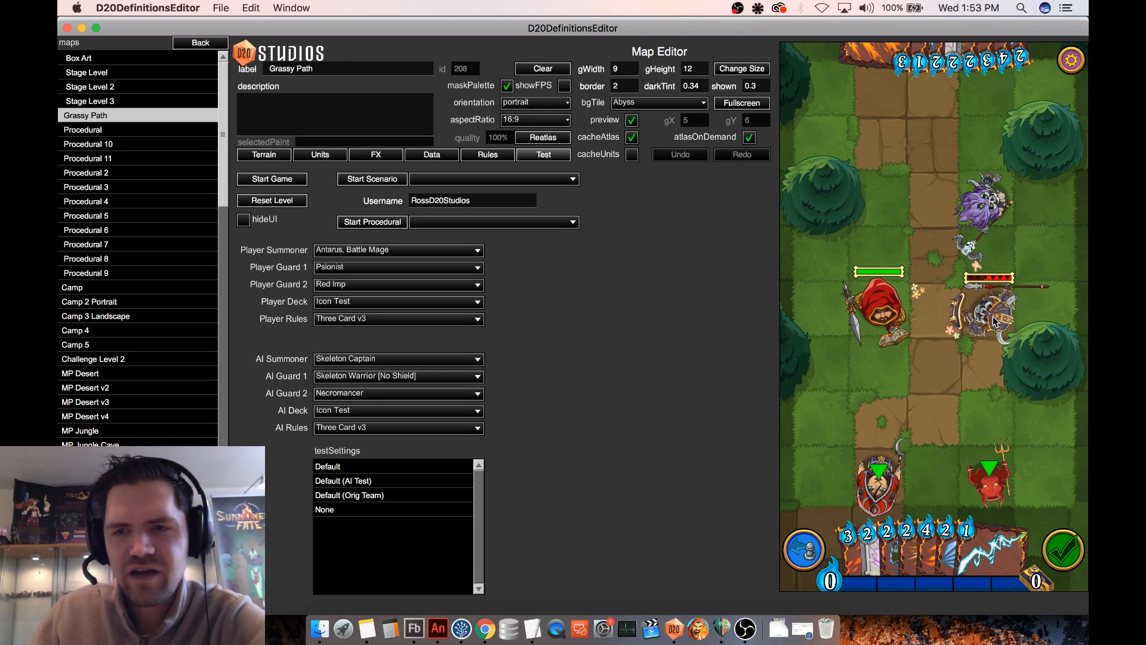
pyautogui.moveTo(989, 484); pyautogui.dragTo(991, 324)
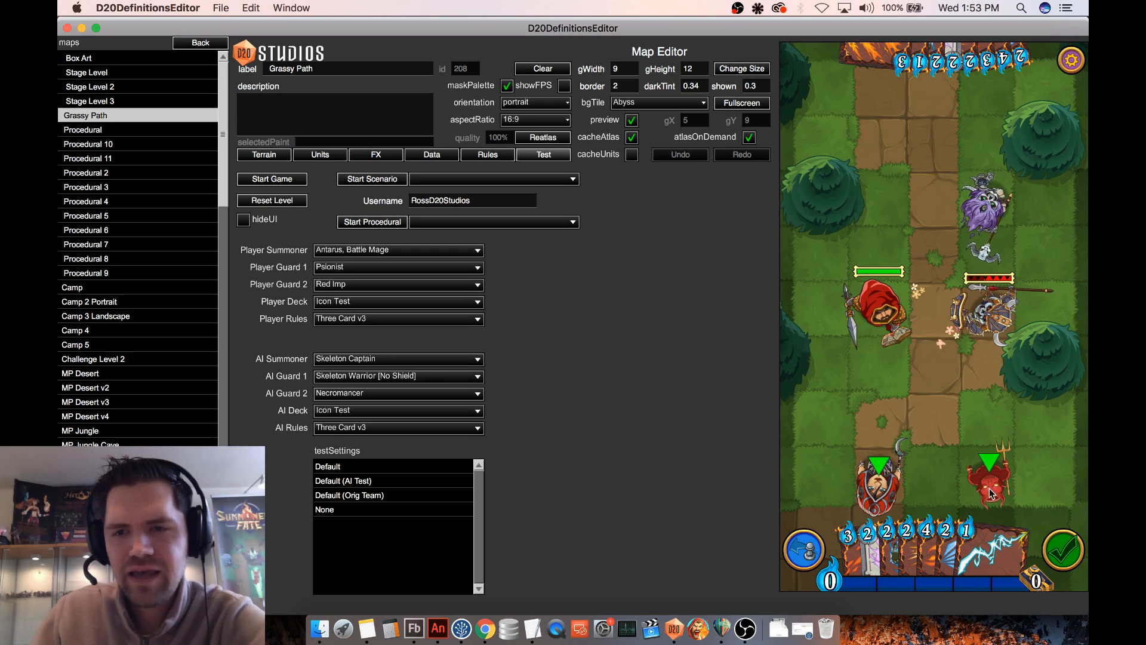
# - Attack the Skeleton Captain with the Psionist and the Red Imp, and undo the imp's attack
pyautogui.moveTo(879, 486); pyautogui.dragTo(998, 337)
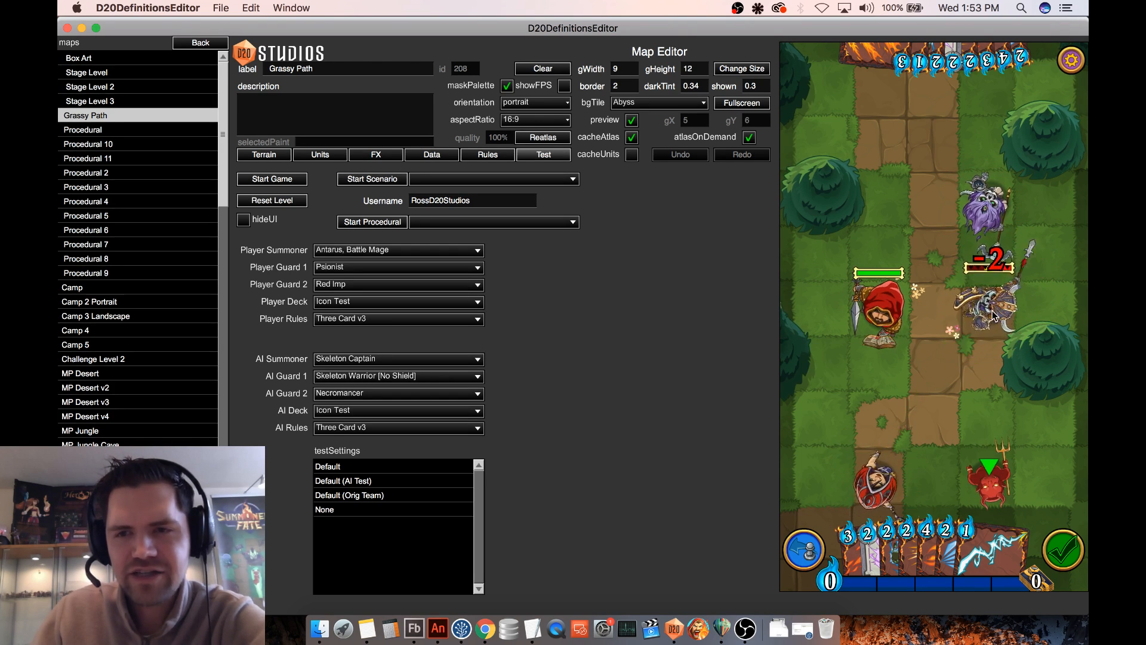
pyautogui.moveTo(990, 482); pyautogui.dragTo(1003, 325)
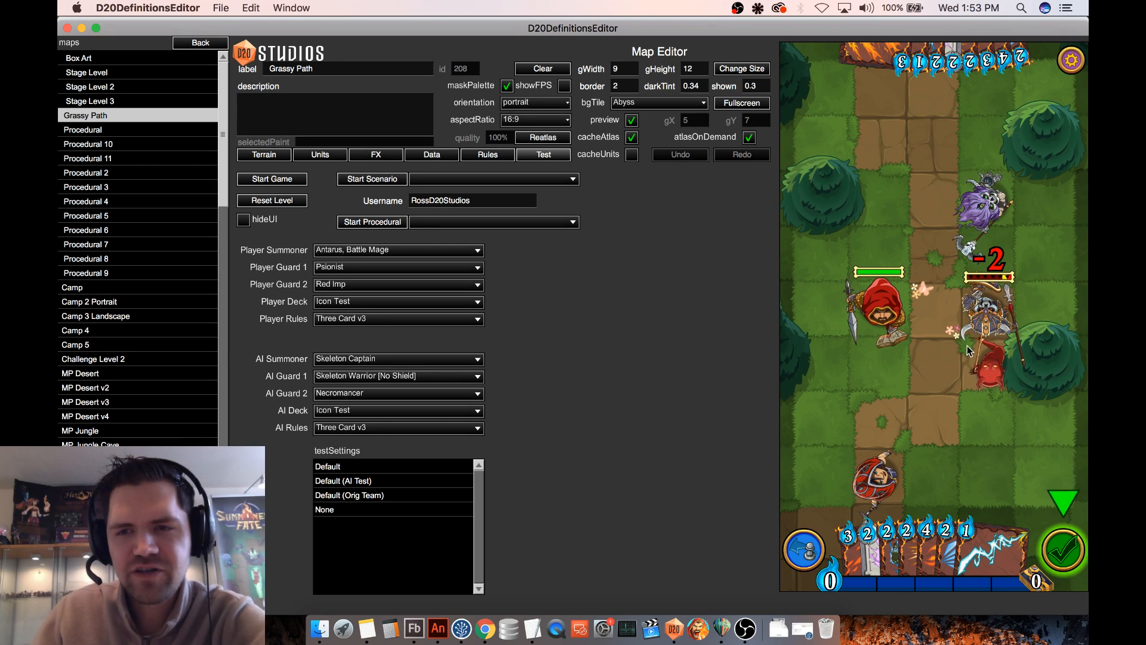
pyautogui.click(799, 555)
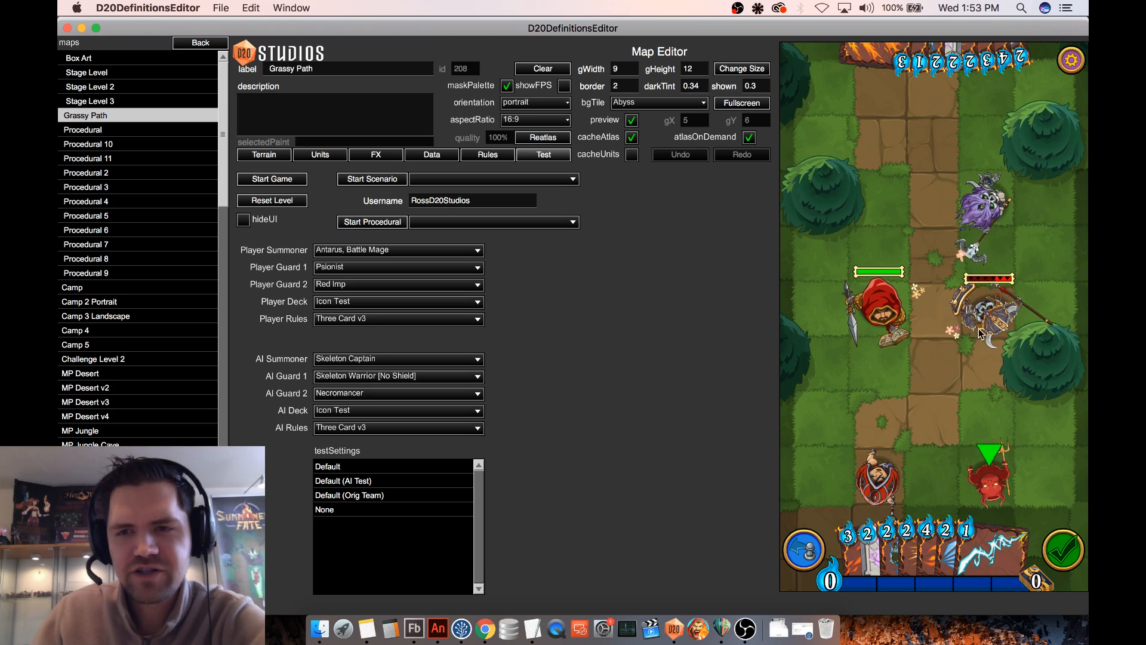
# - Move the Skeleton Captain one tile toward the Red Imp and attack the captain with the imp
pyautogui.moveTo(989, 316); pyautogui.dragTo(989, 370)
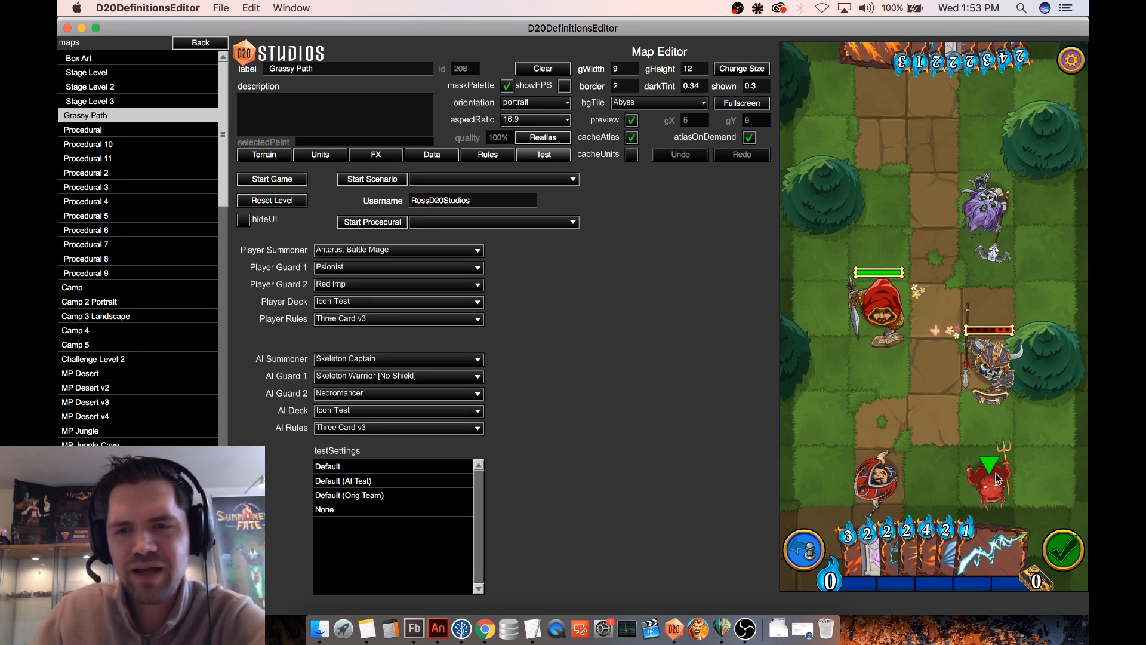
pyautogui.moveTo(996, 478); pyautogui.dragTo(1061, 423)
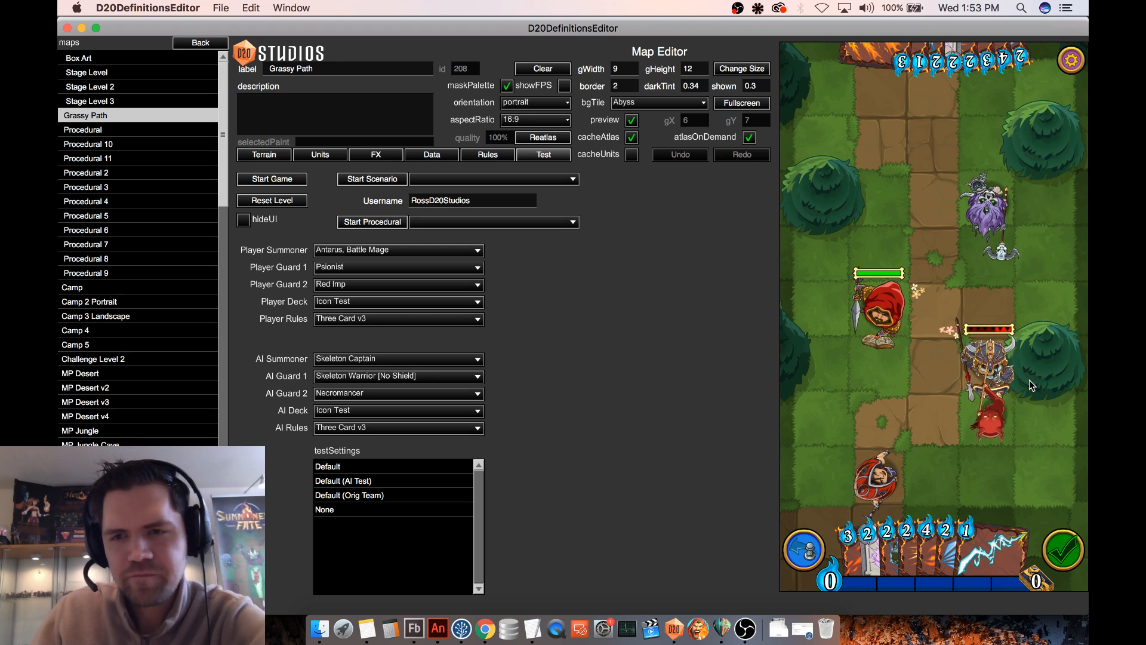
# - Inspect the Skeleton Captain's card, try moving the captain onto the adjacent path tile, and undo that move
pyautogui.click(982, 374)
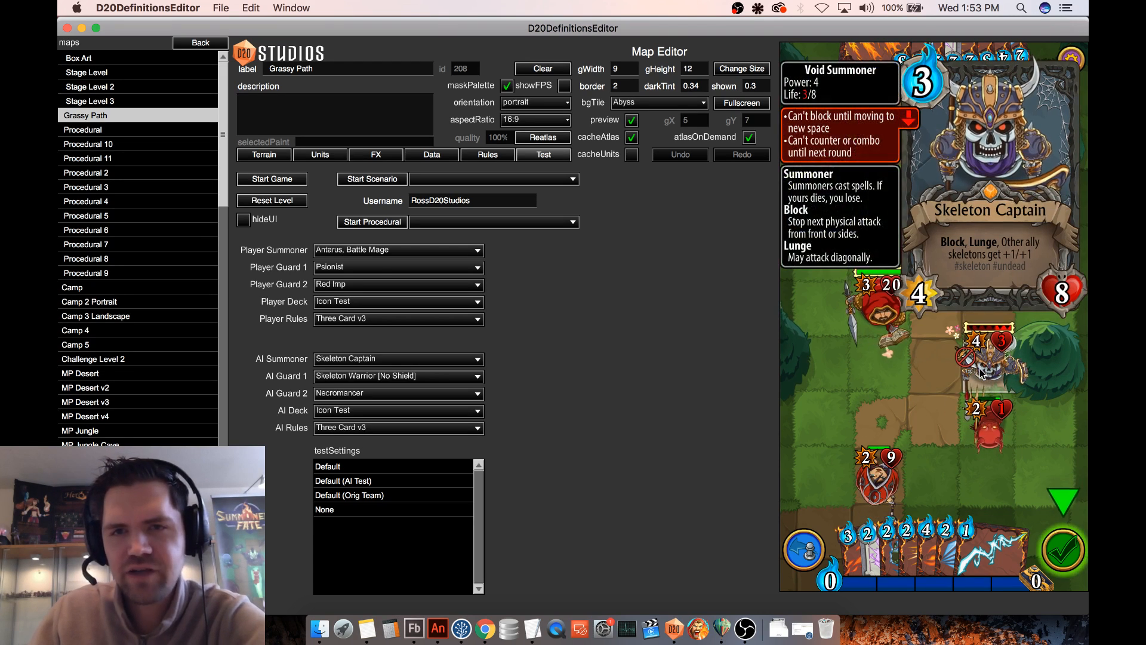
pyautogui.moveTo(982, 373); pyautogui.dragTo(939, 388)
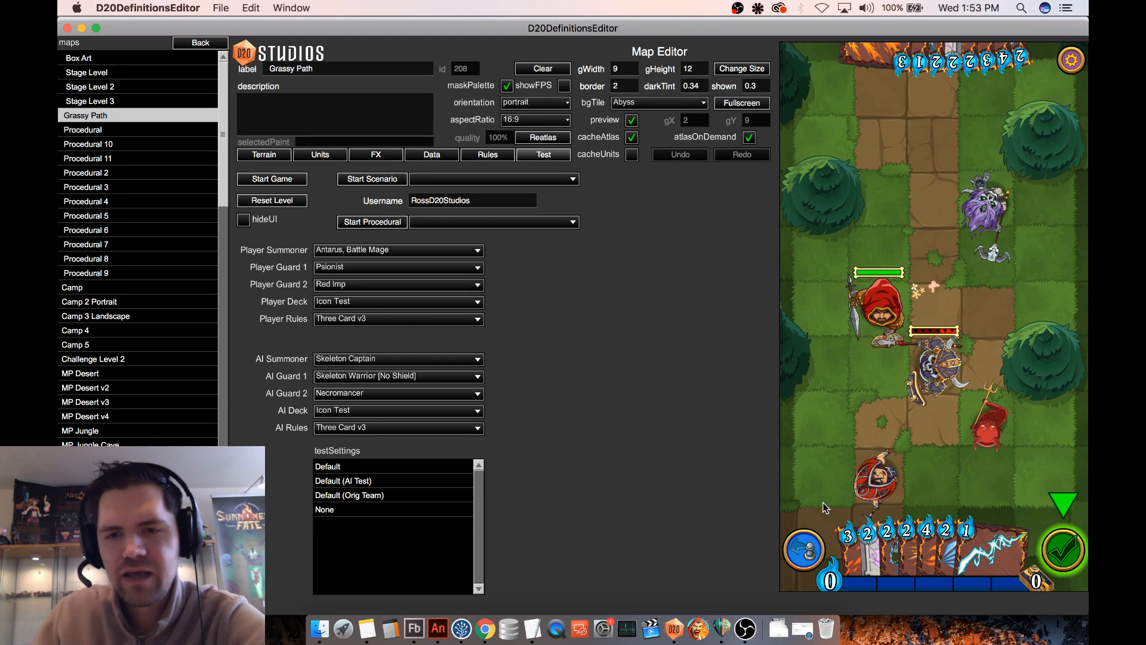
pyautogui.click(812, 549)
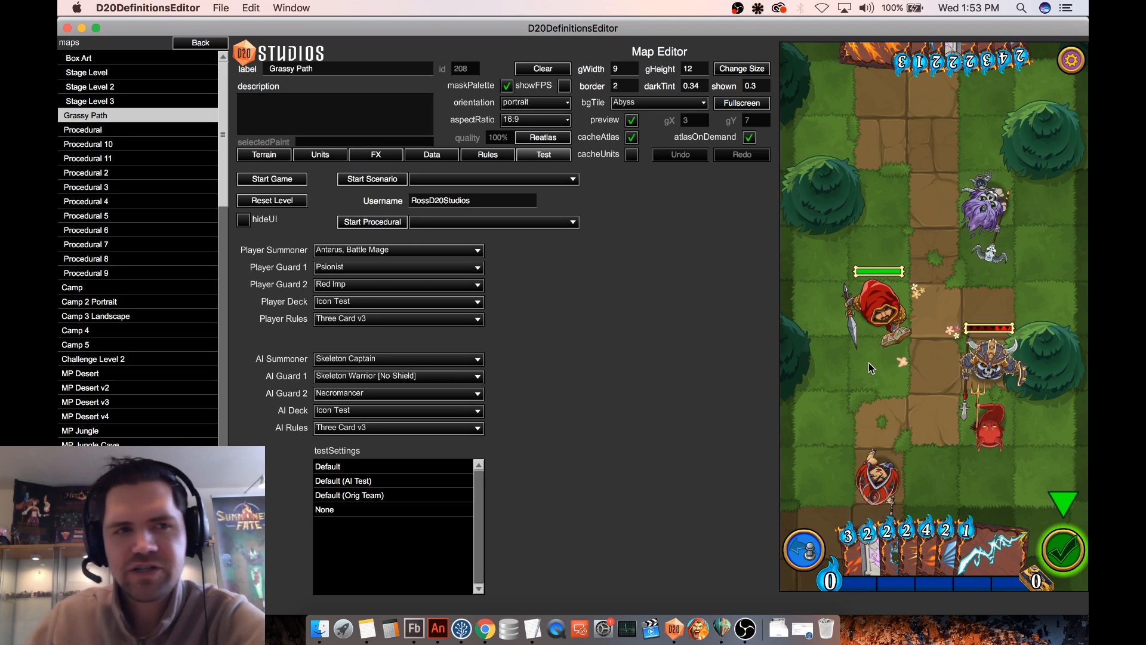
# - Open the Block triggered ability and examine its trigger event type, PRE_DAMAGE_BLOCK, among the available options
pyautogui.click(203, 43)
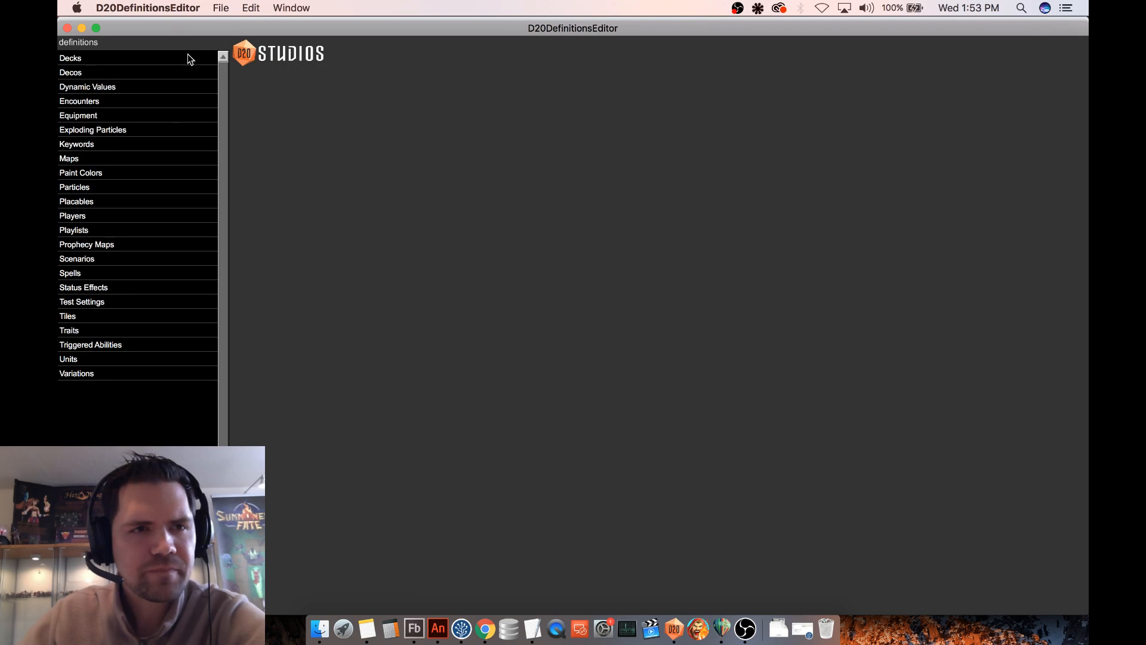
pyautogui.click(101, 345)
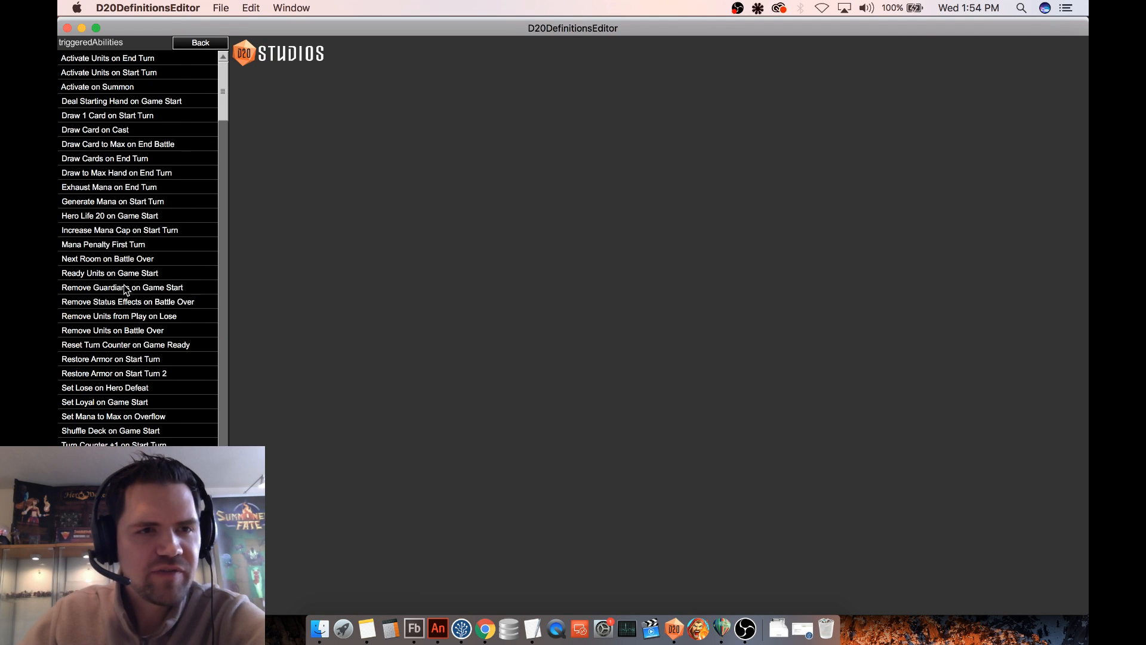
pyautogui.scroll(-5, 126, 281)
pyautogui.scroll(-2, 128, 311)
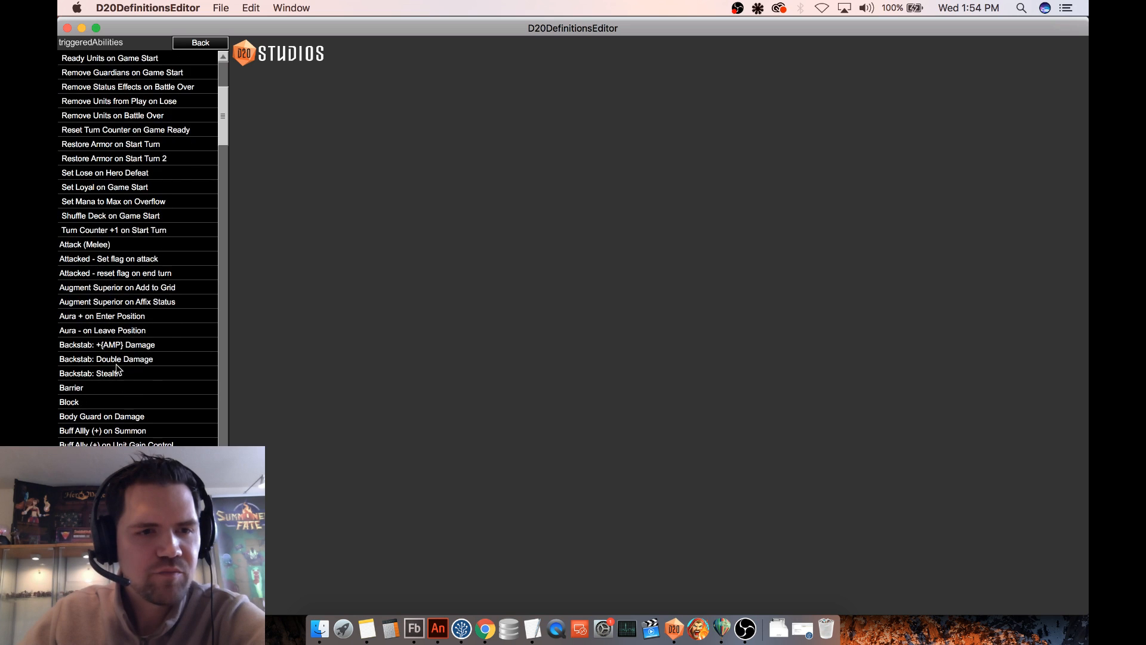
pyautogui.click(90, 402)
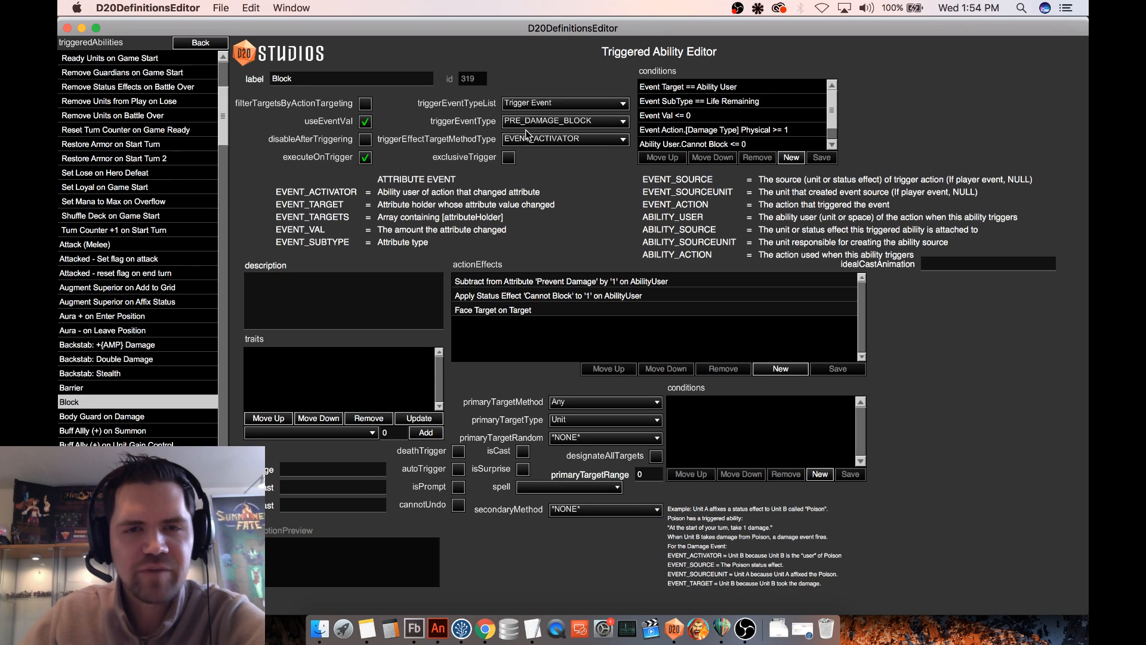
pyautogui.click(573, 123)
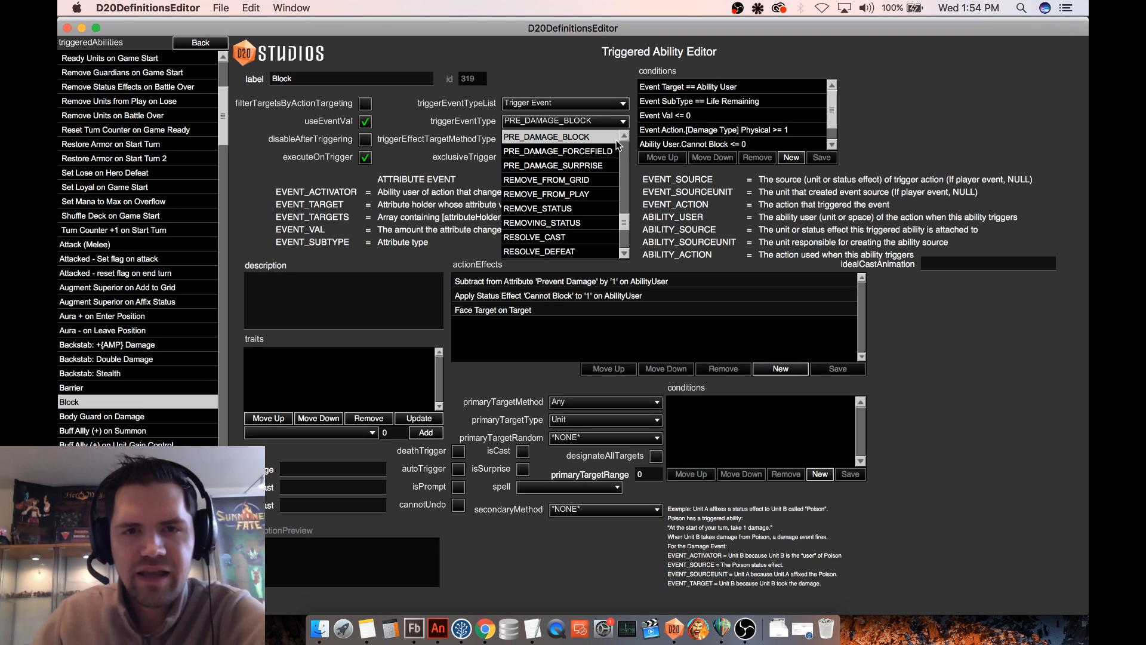
pyautogui.click(623, 122)
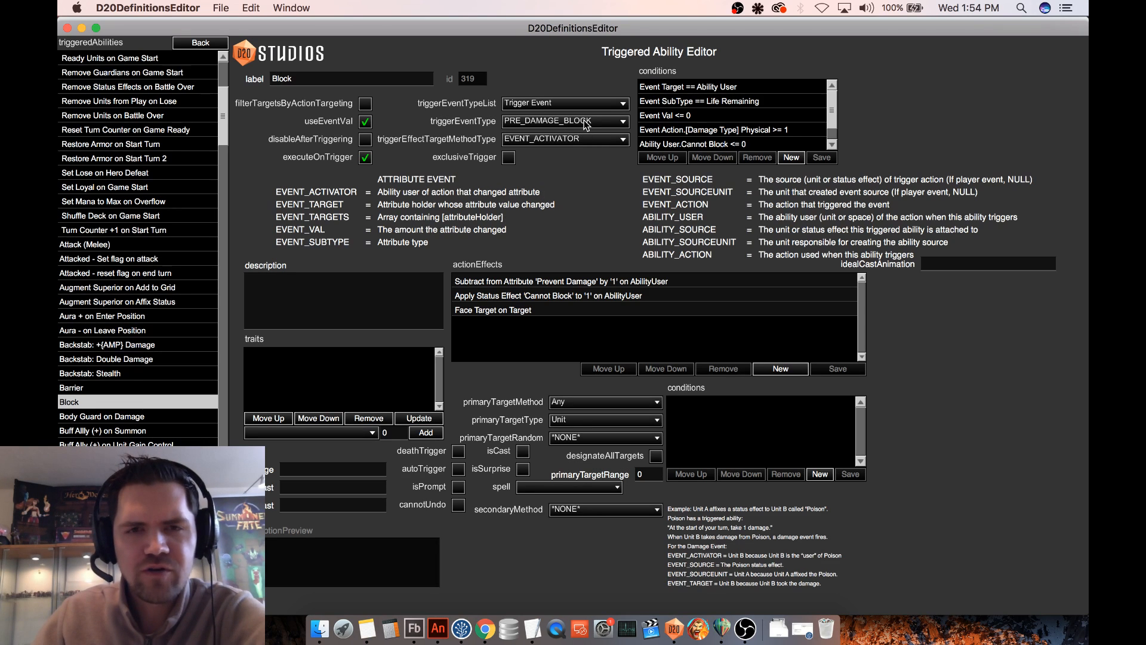
pyautogui.click(588, 123)
pyautogui.click(588, 123)
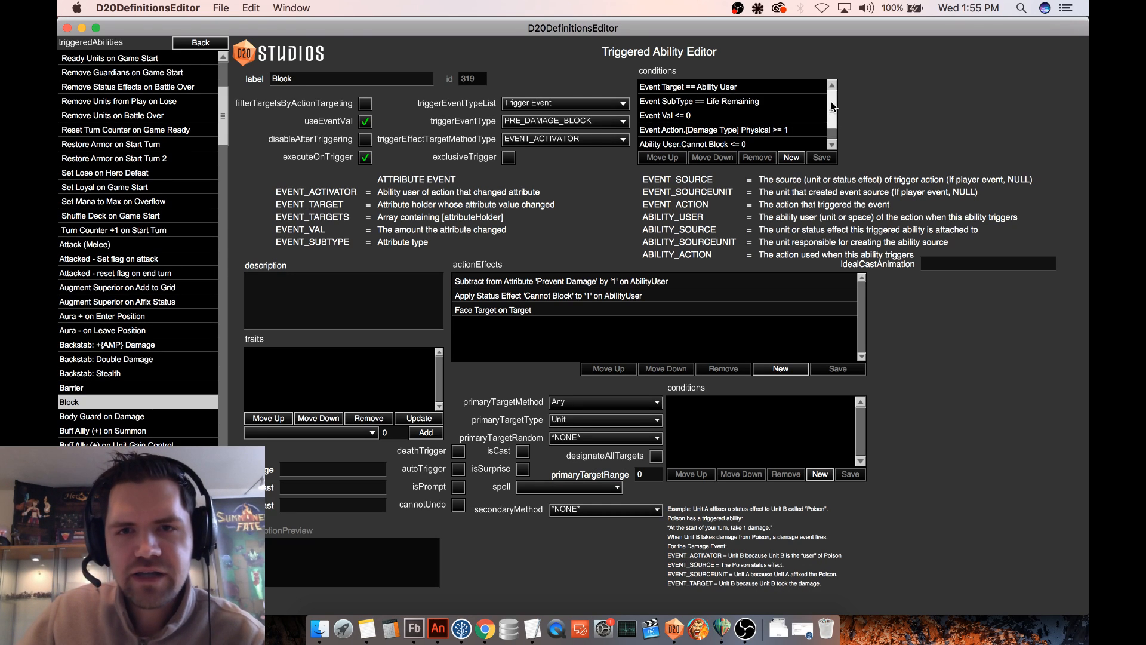
# - Examine Block's conditions, including the Physical damage type, Cannot Block and front-or-sides facing entries
pyautogui.scroll(-2, 827, 111)
pyautogui.click(751, 114)
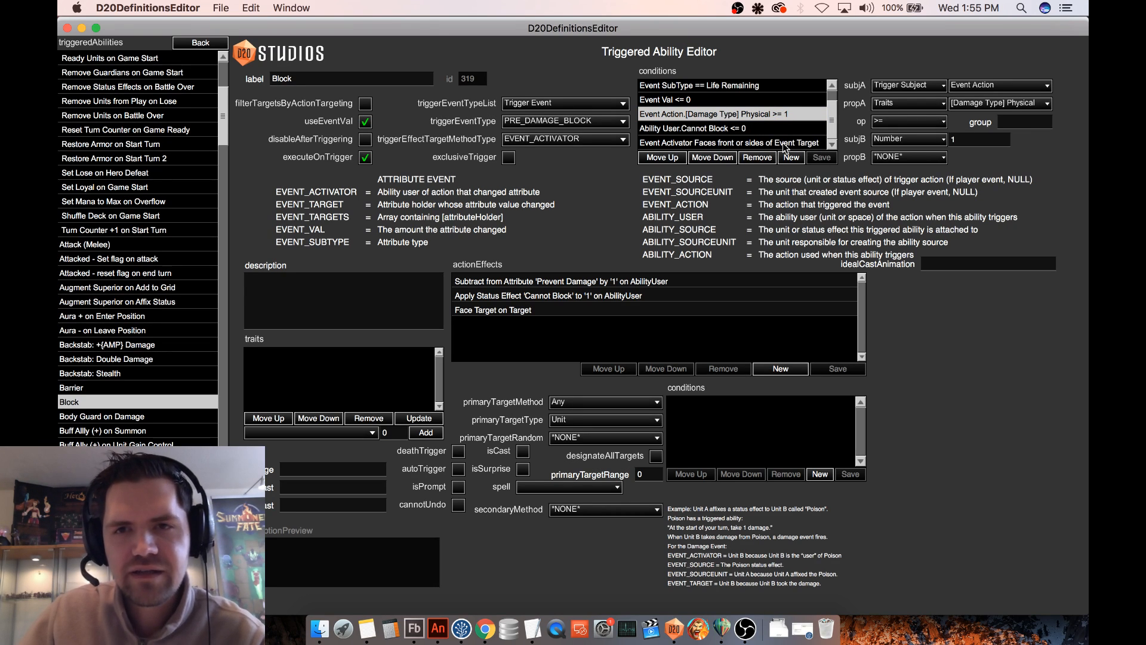
pyautogui.click(746, 143)
pyautogui.click(718, 129)
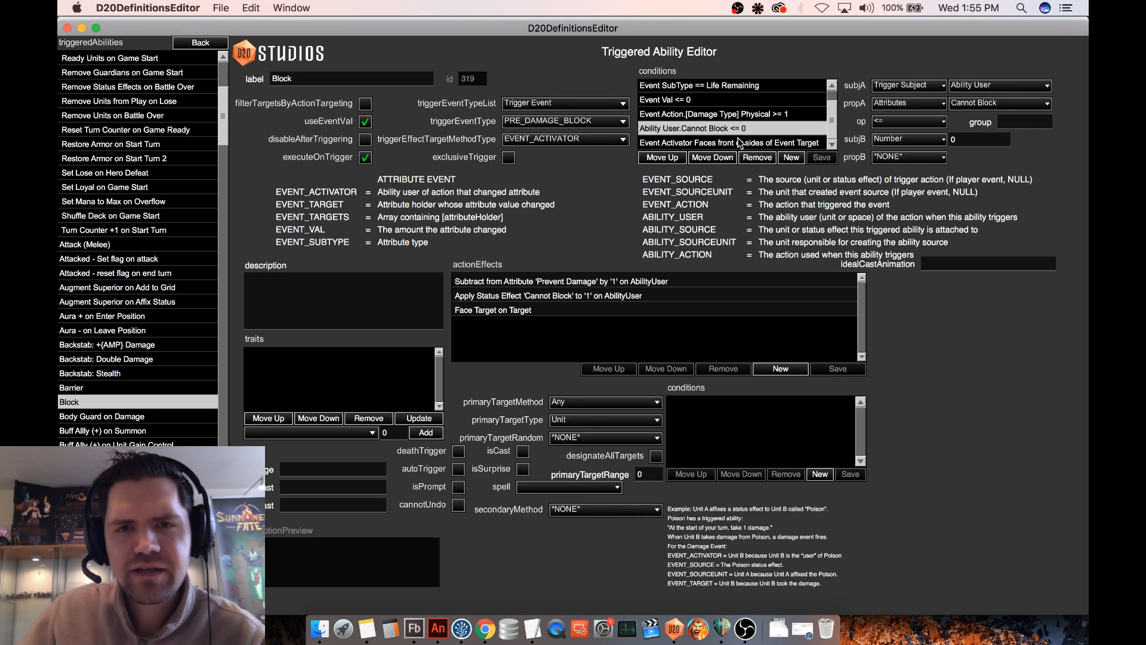
pyautogui.scroll(1, 720, 134)
pyautogui.scroll(-1, 719, 135)
pyautogui.scroll(1, 725, 136)
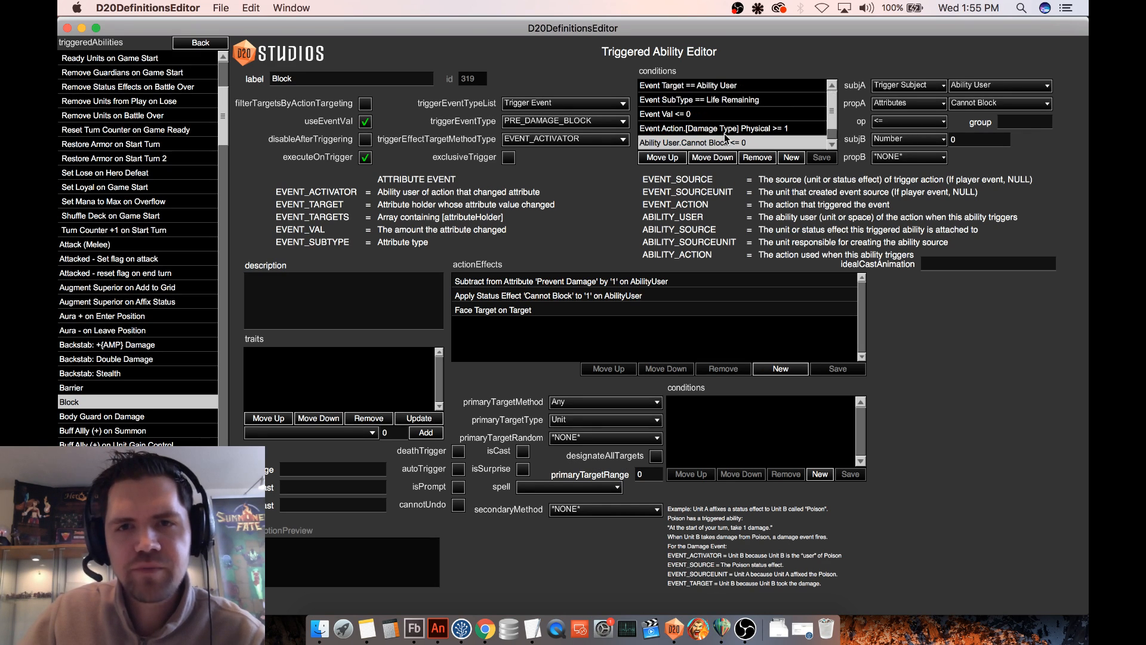
pyautogui.scroll(-1, 738, 128)
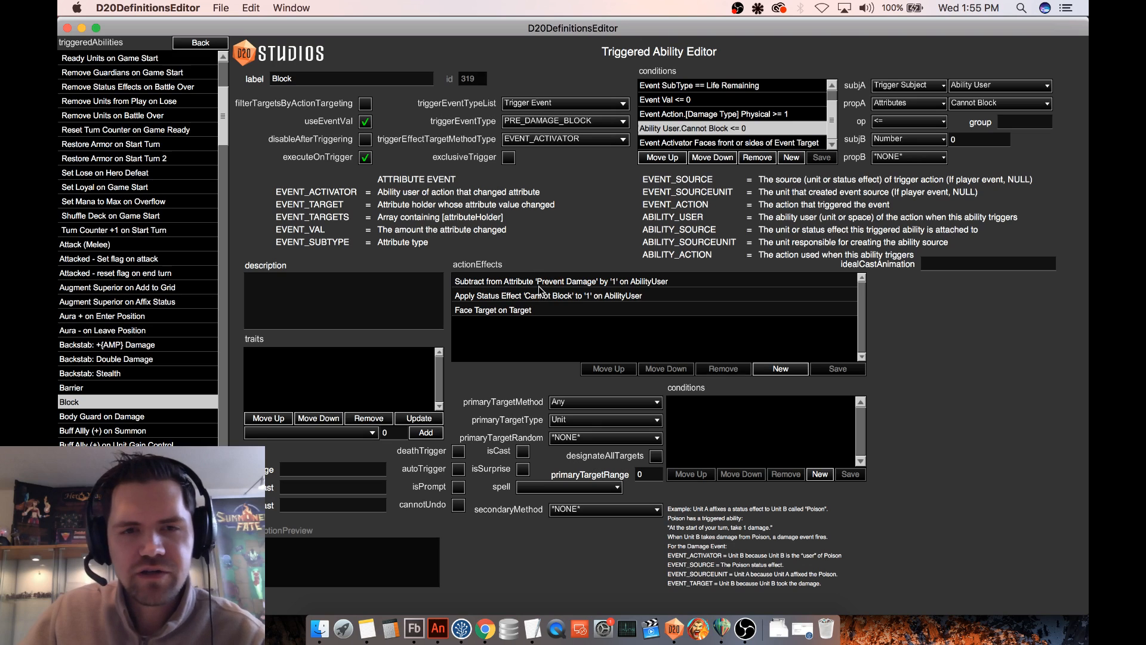
# - Open the Barrier triggered ability and examine its Negate on AbilityUser action effect
pyautogui.click(122, 388)
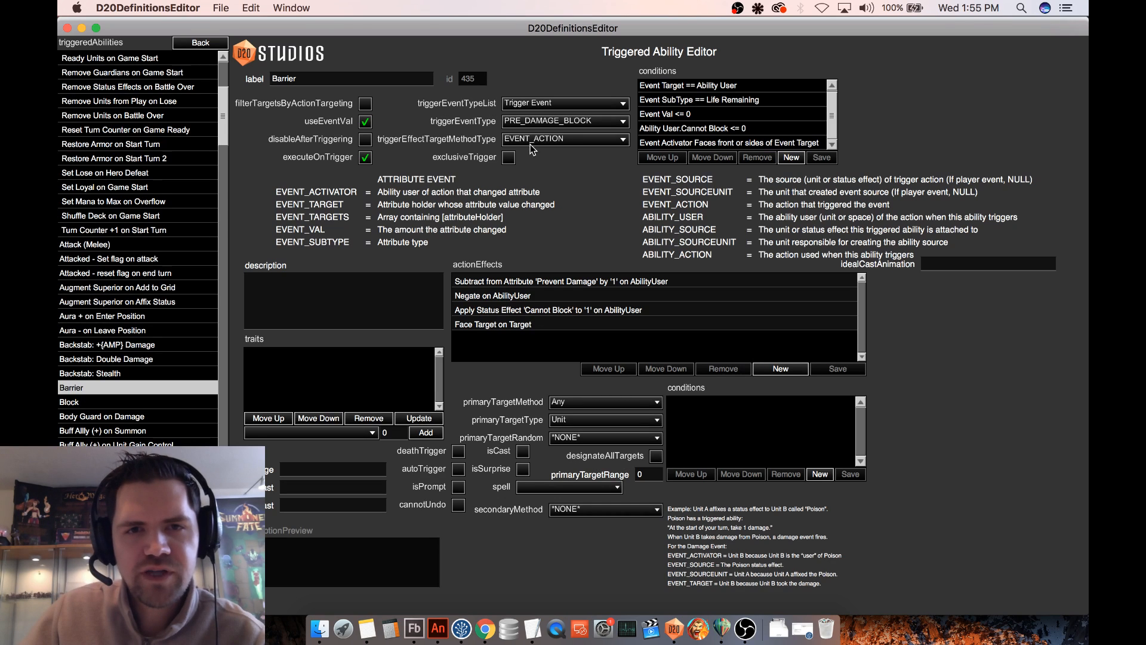
pyautogui.click(480, 298)
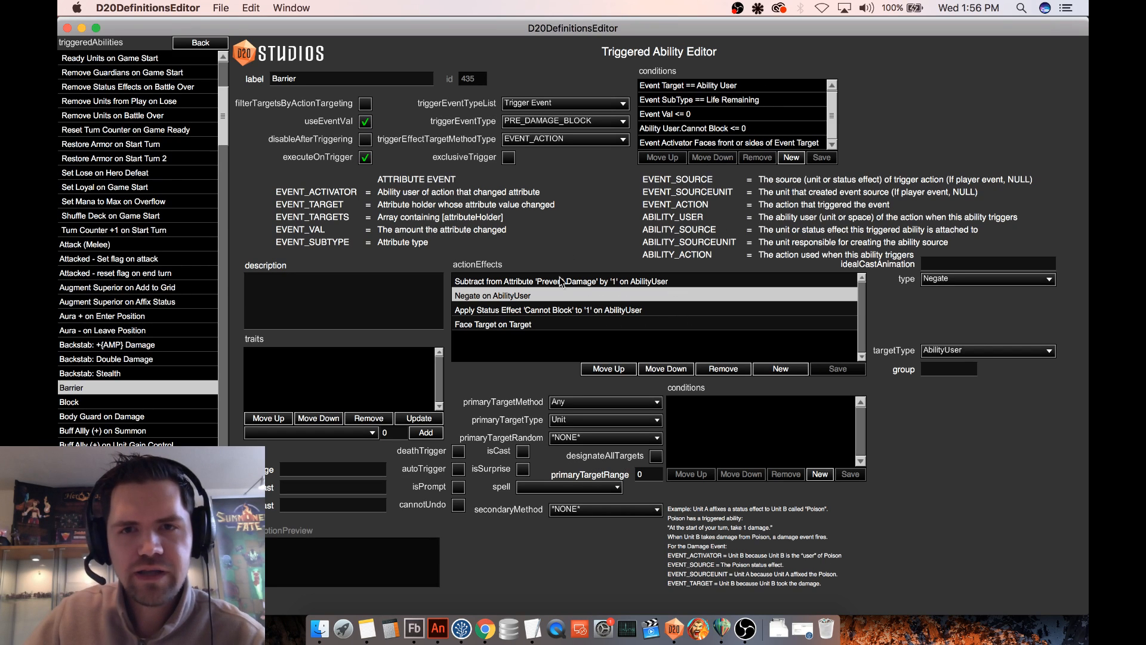
# - Return to the map definitions, load Procedural 2 in test mode, and switch back to the Grassy Path map
pyautogui.click(201, 43)
pyautogui.click(84, 159)
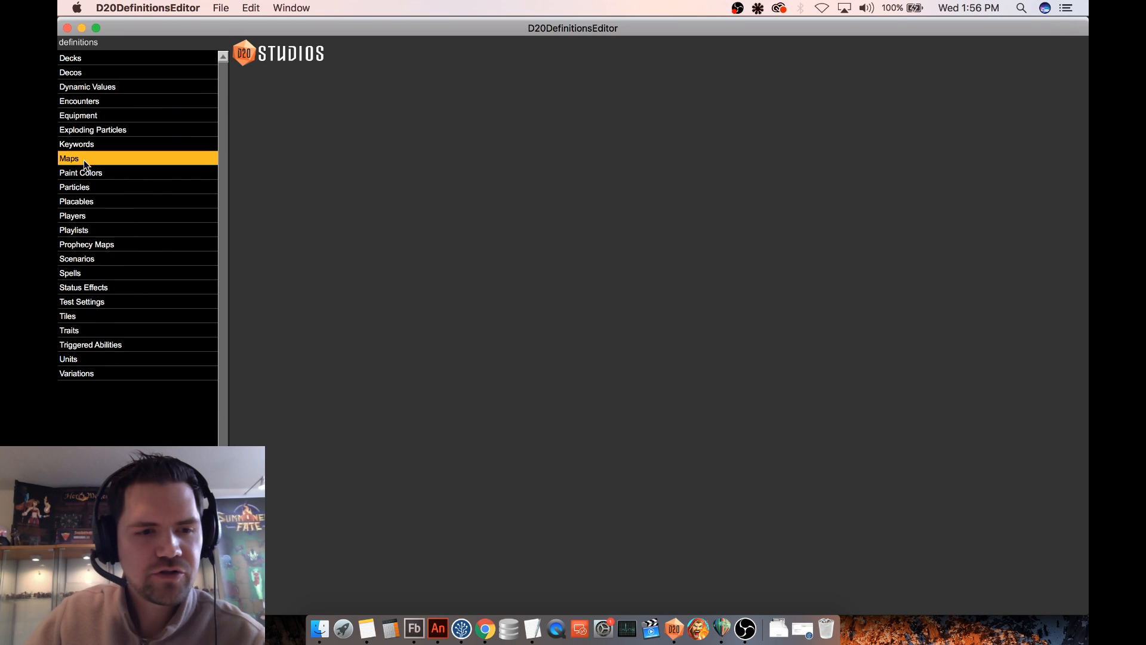
pyautogui.click(84, 165)
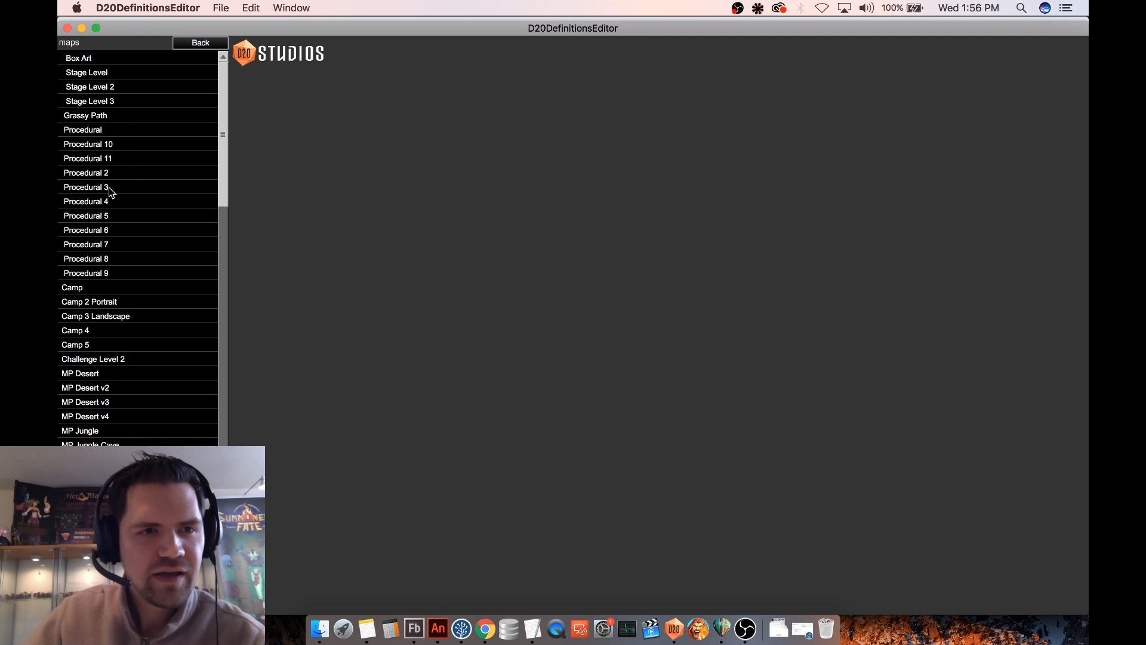
pyautogui.click(123, 177)
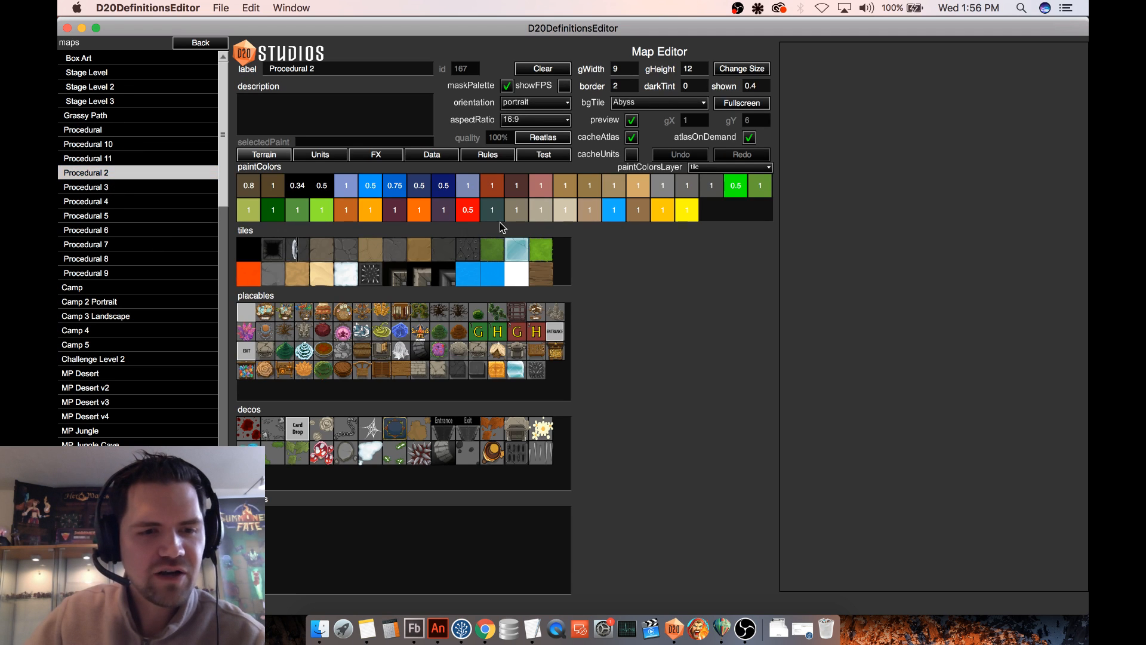
pyautogui.click(552, 157)
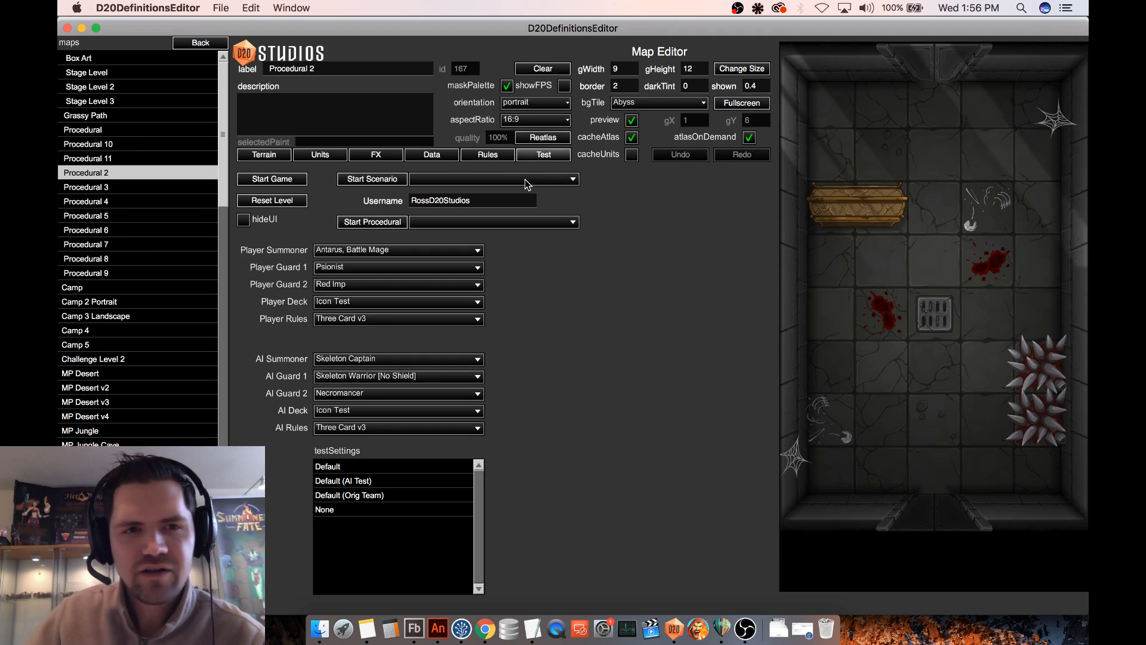
pyautogui.click(110, 117)
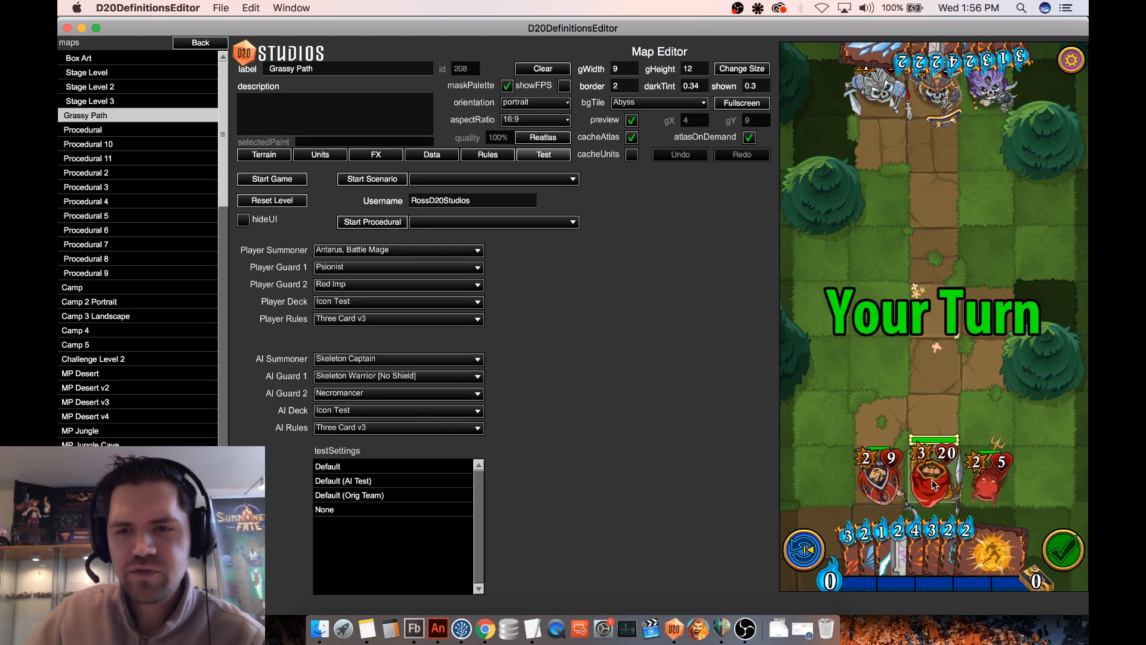
# - Place Antarus and the Skeleton Captain face to face on adjacent tiles of the central path, undoing the captain's first move
pyautogui.moveTo(932, 477); pyautogui.dragTo(936, 351)
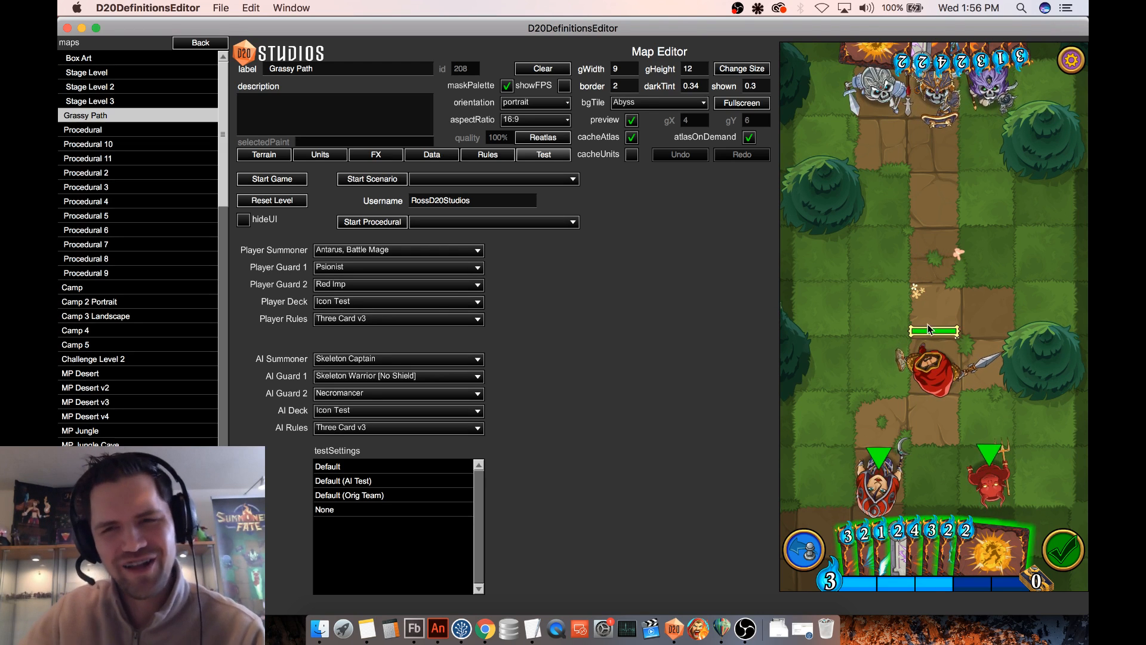
pyautogui.moveTo(941, 91); pyautogui.dragTo(934, 238)
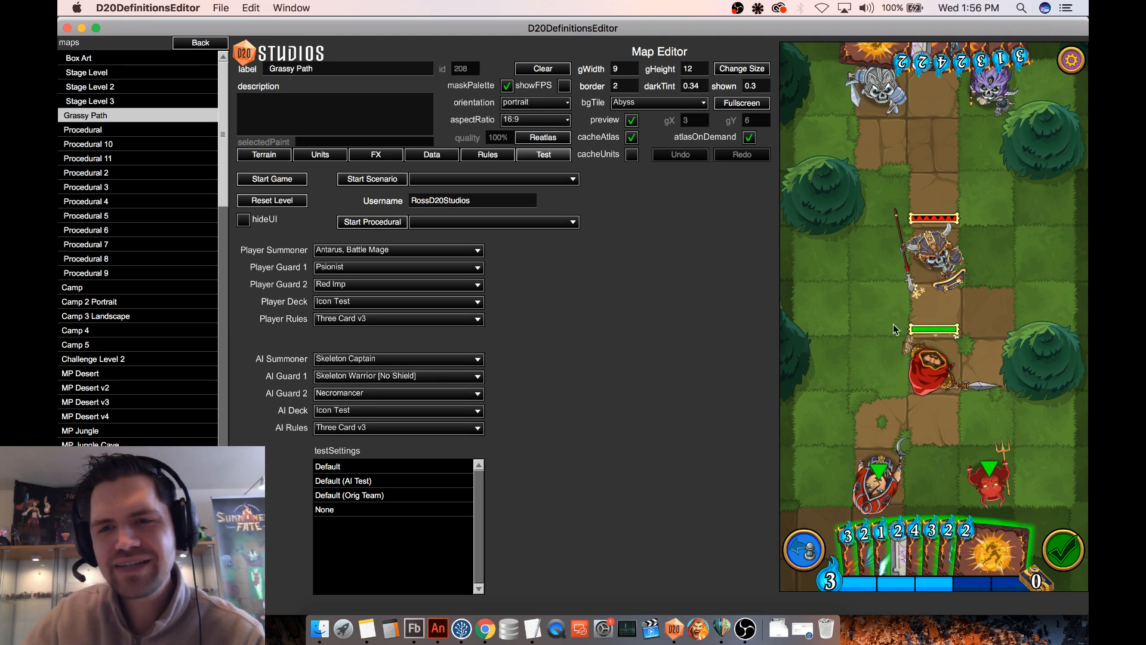
pyautogui.click(807, 548)
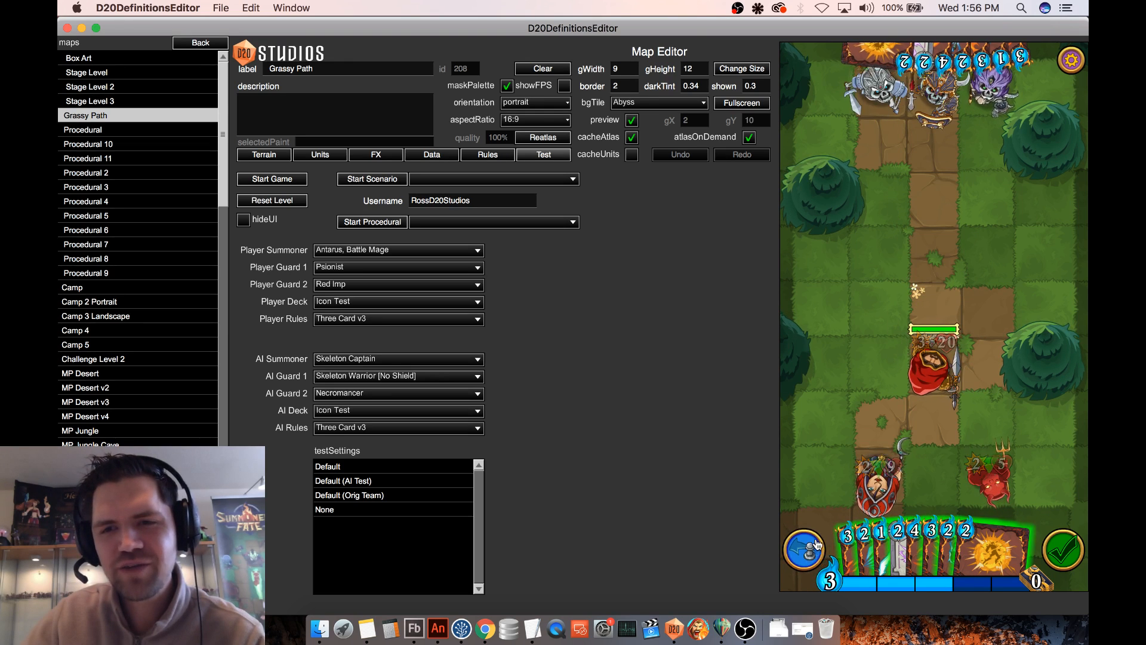
pyautogui.moveTo(934, 477); pyautogui.dragTo(945, 323)
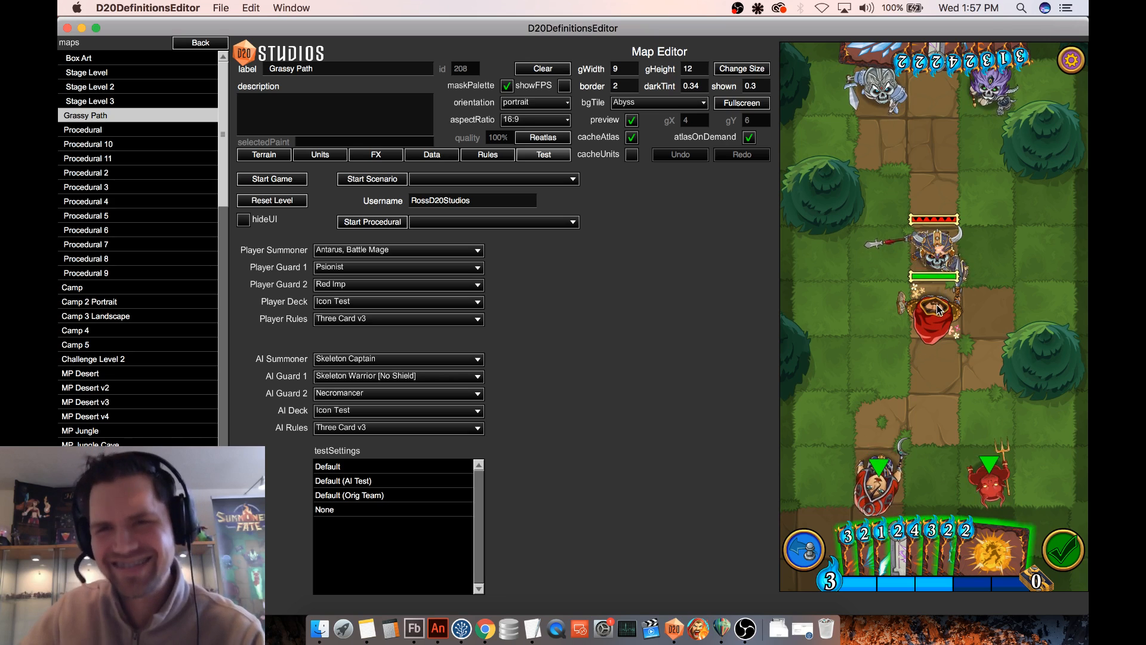
pyautogui.moveTo(936, 326)
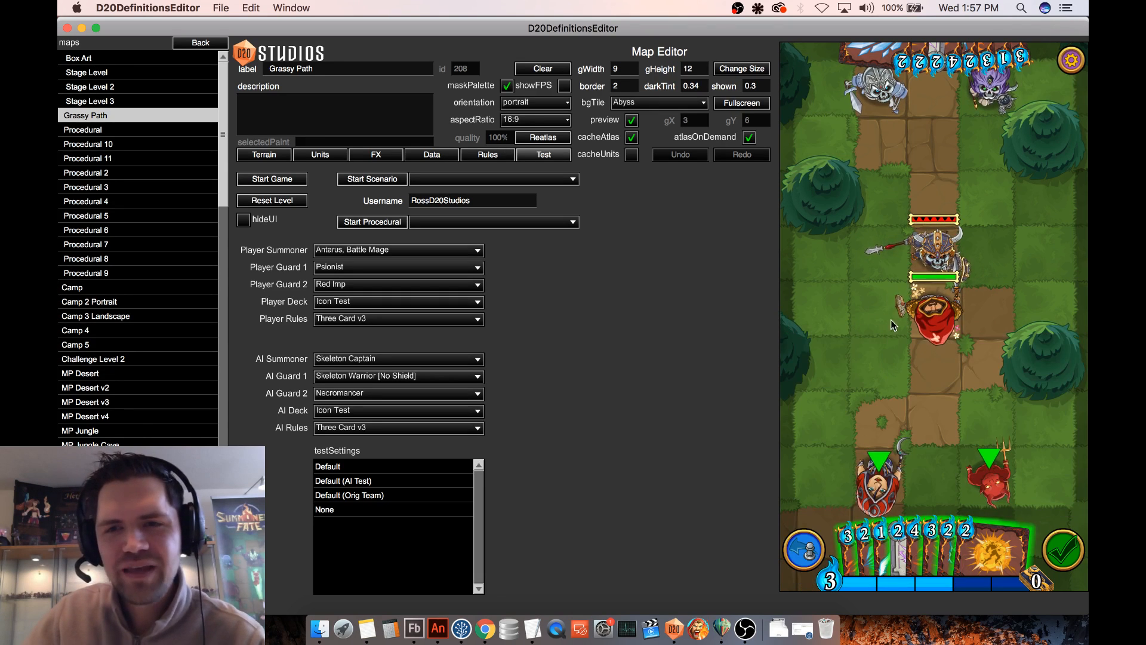
# - Open the Forcefield spell definition to examine its card, action effects and target conditions
pyautogui.click(201, 43)
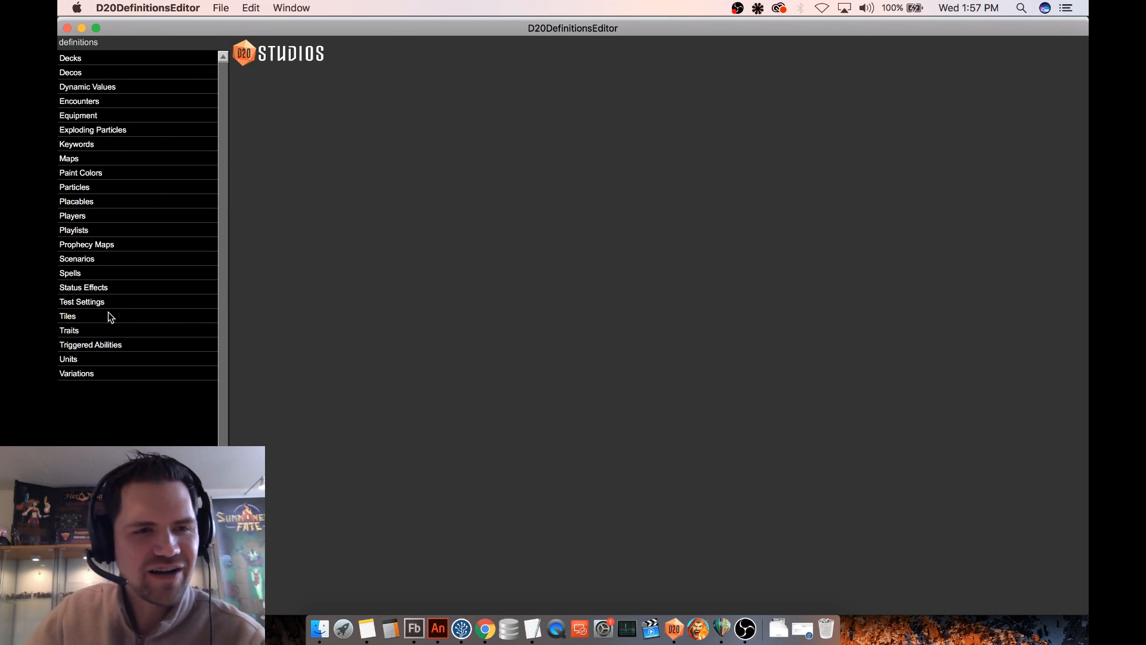
pyautogui.click(91, 278)
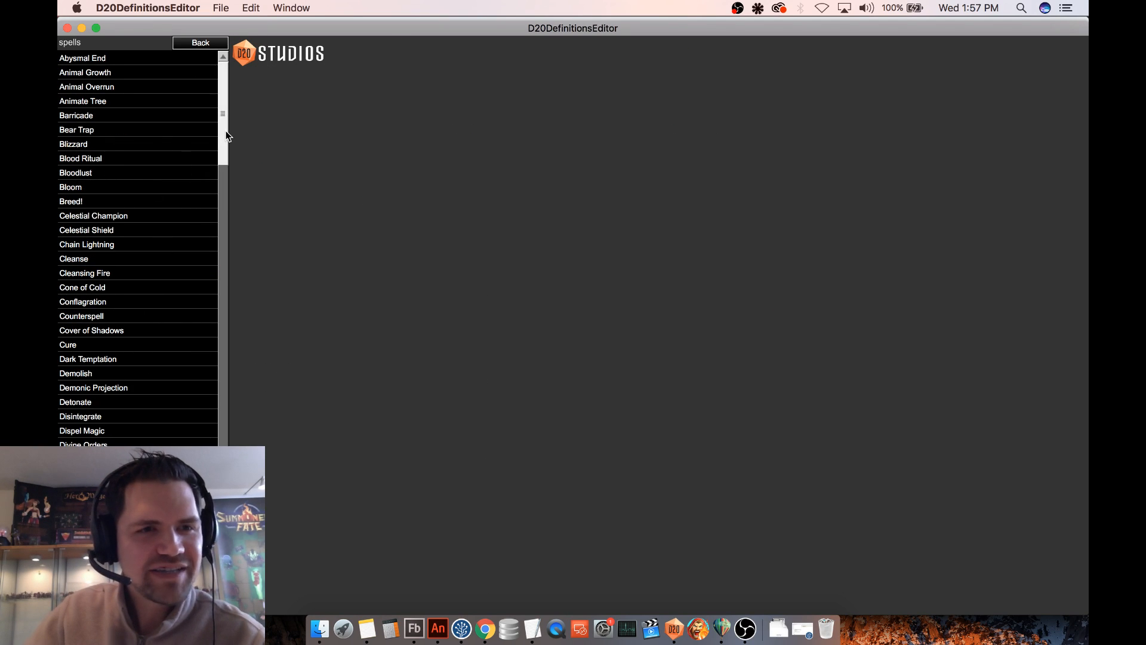
pyautogui.moveTo(225, 117); pyautogui.dragTo(226, 195)
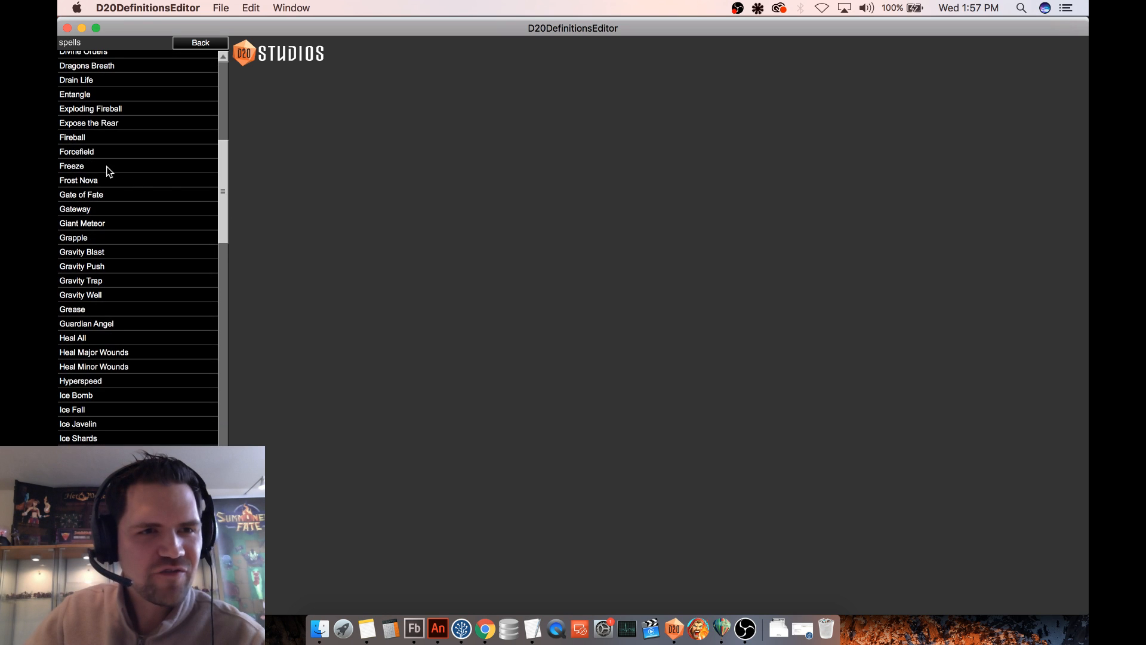
pyautogui.click(102, 154)
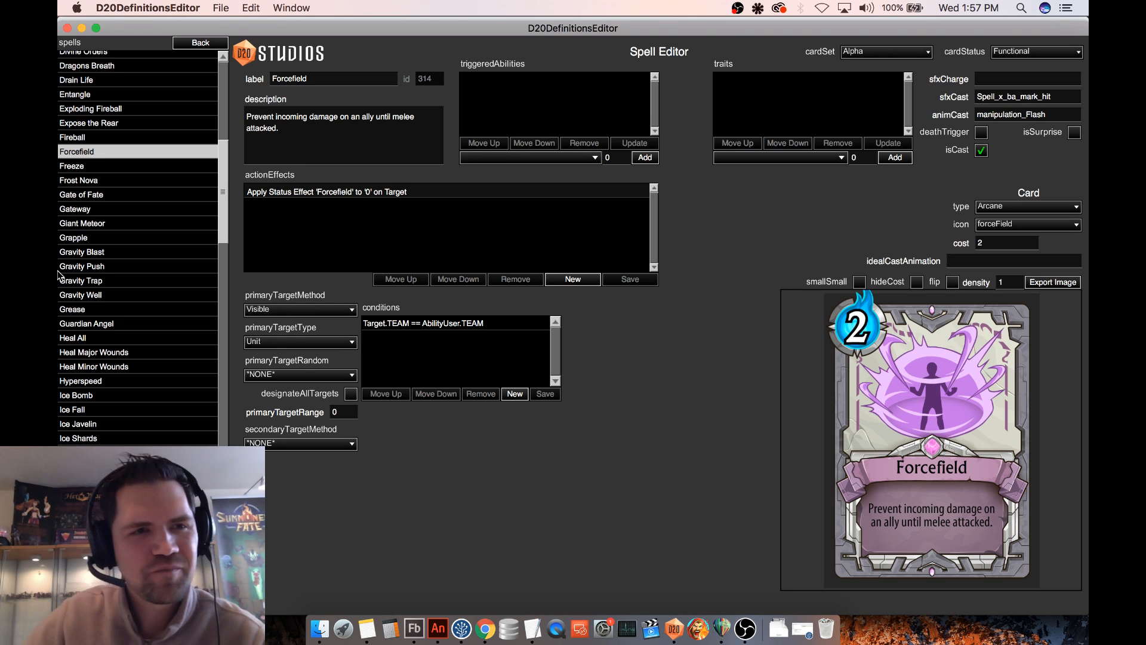
# - Open the non-functional Celestial Barrier spell definition to examine its description and card
pyautogui.moveTo(222, 171); pyautogui.dragTo(220, 371)
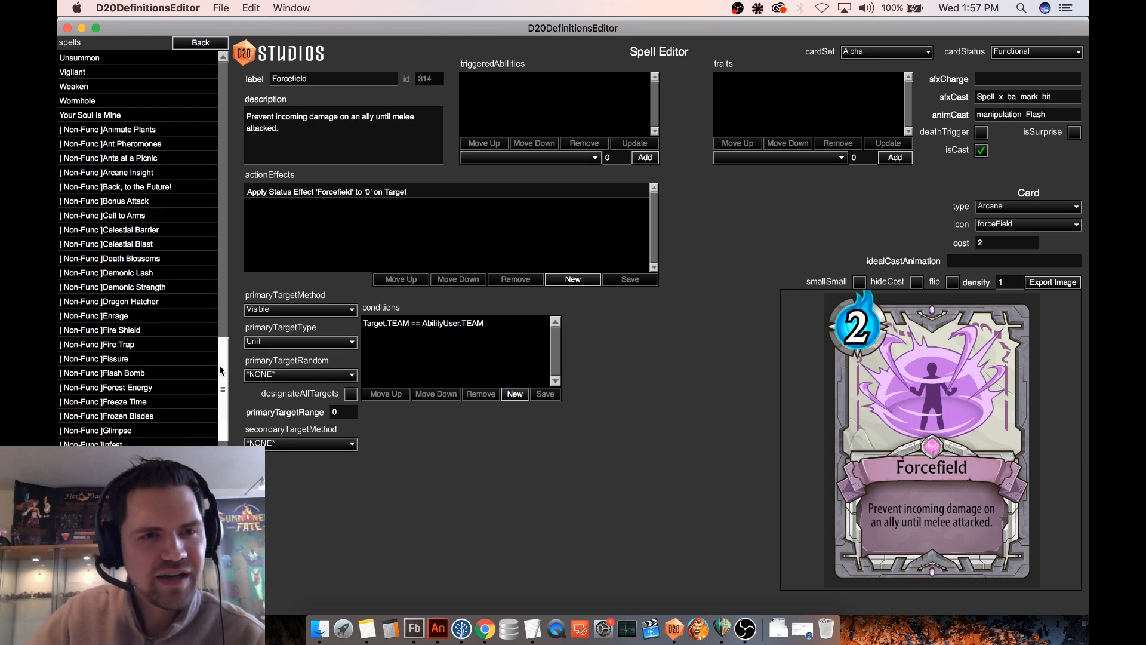
pyautogui.click(109, 229)
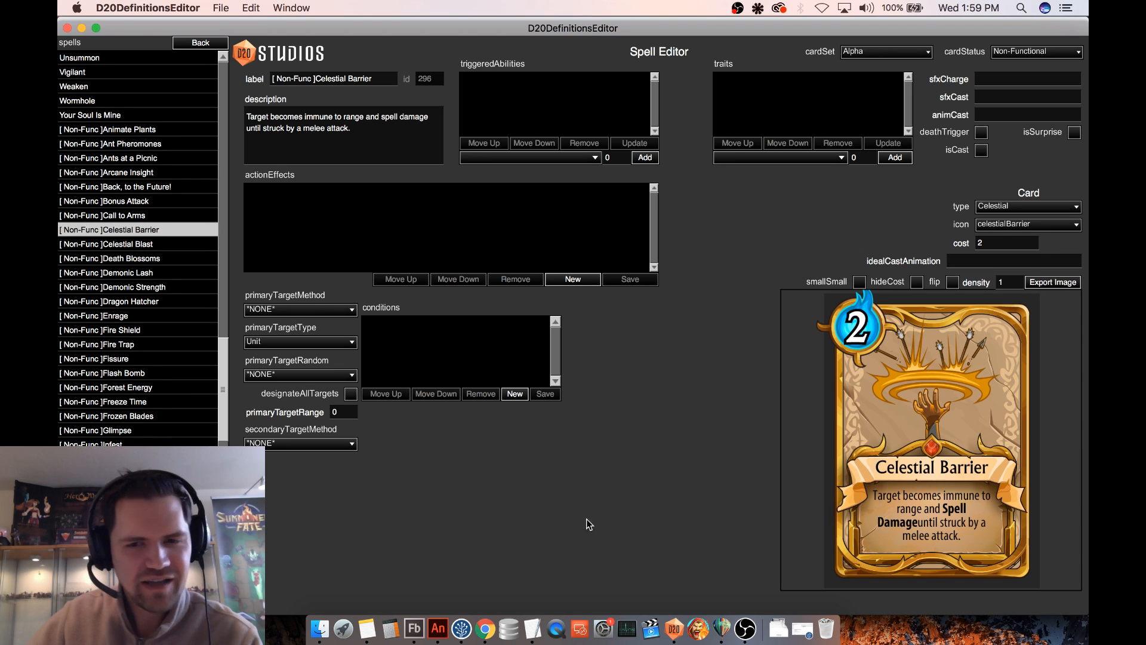
# - Bring the Helium chat box over the editor, enlarge it to read the viewer messages, and shrink it and move it back out of the way
pyautogui.click(698, 627)
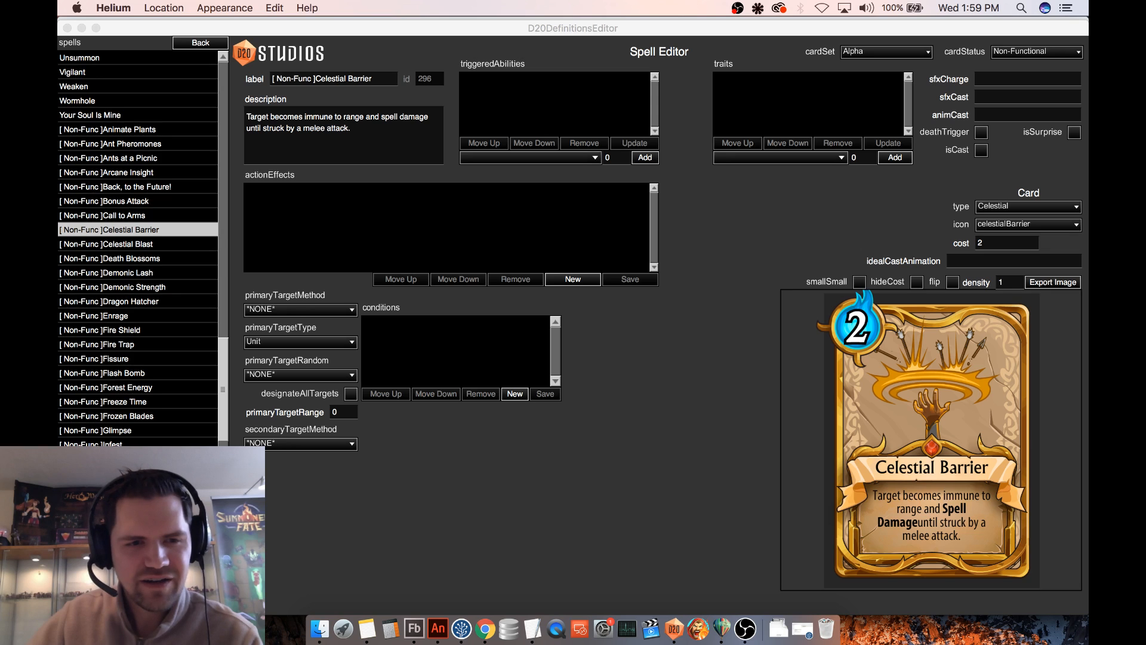
pyautogui.moveTo(336, 504); pyautogui.dragTo(682, 176)
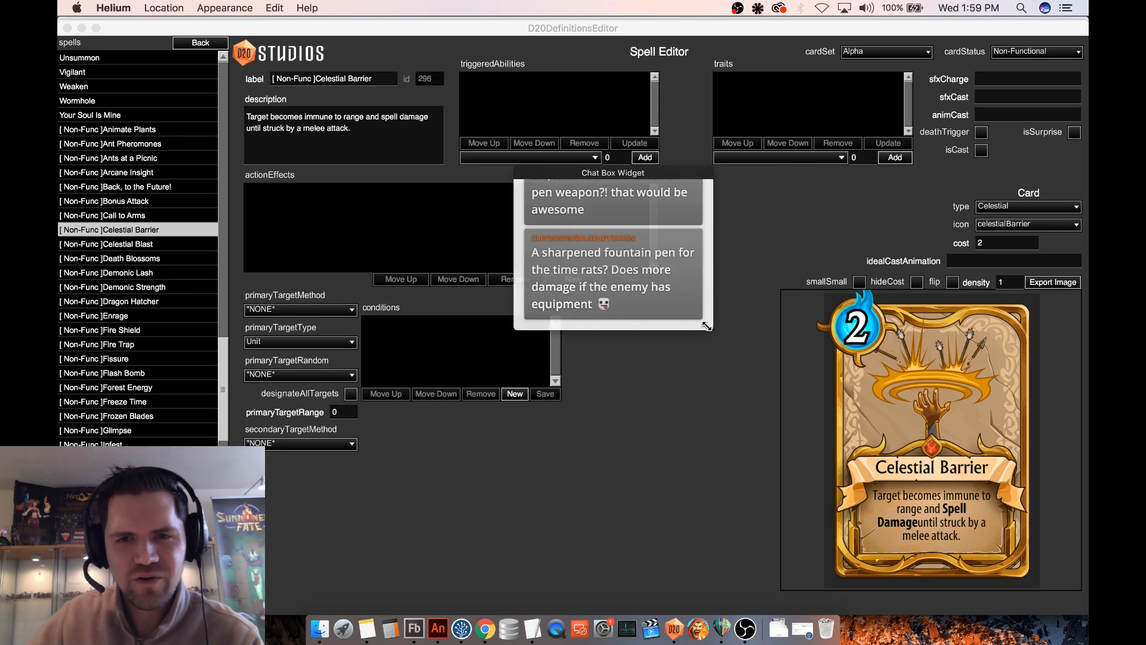
pyautogui.moveTo(711, 328); pyautogui.dragTo(776, 507)
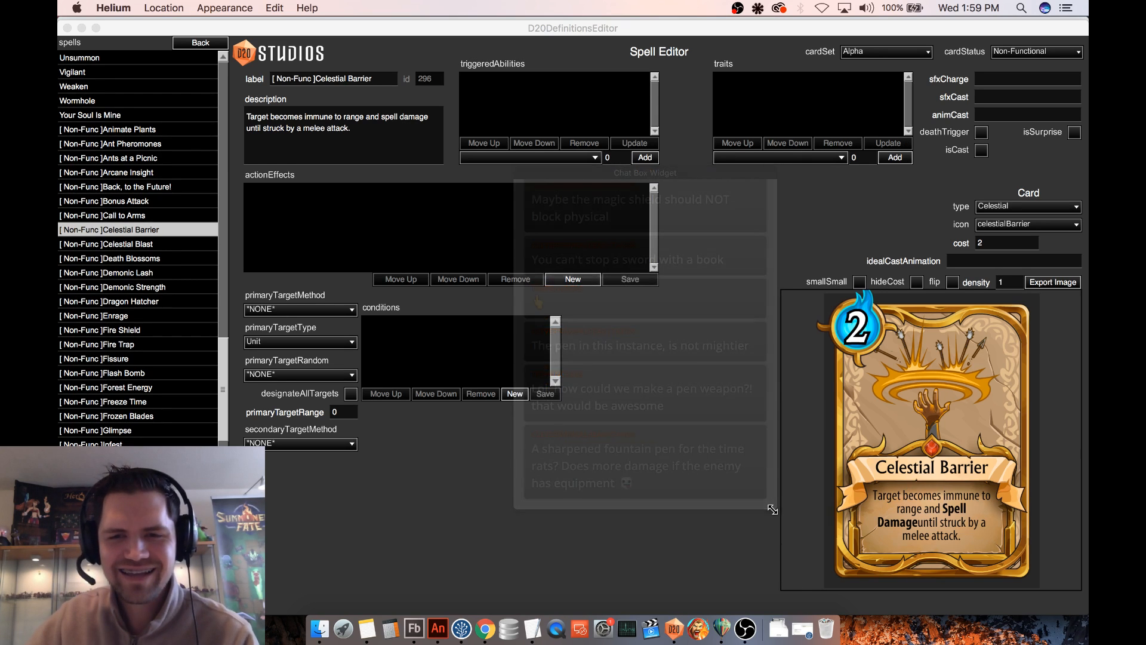
pyautogui.moveTo(773, 508); pyautogui.dragTo(714, 373)
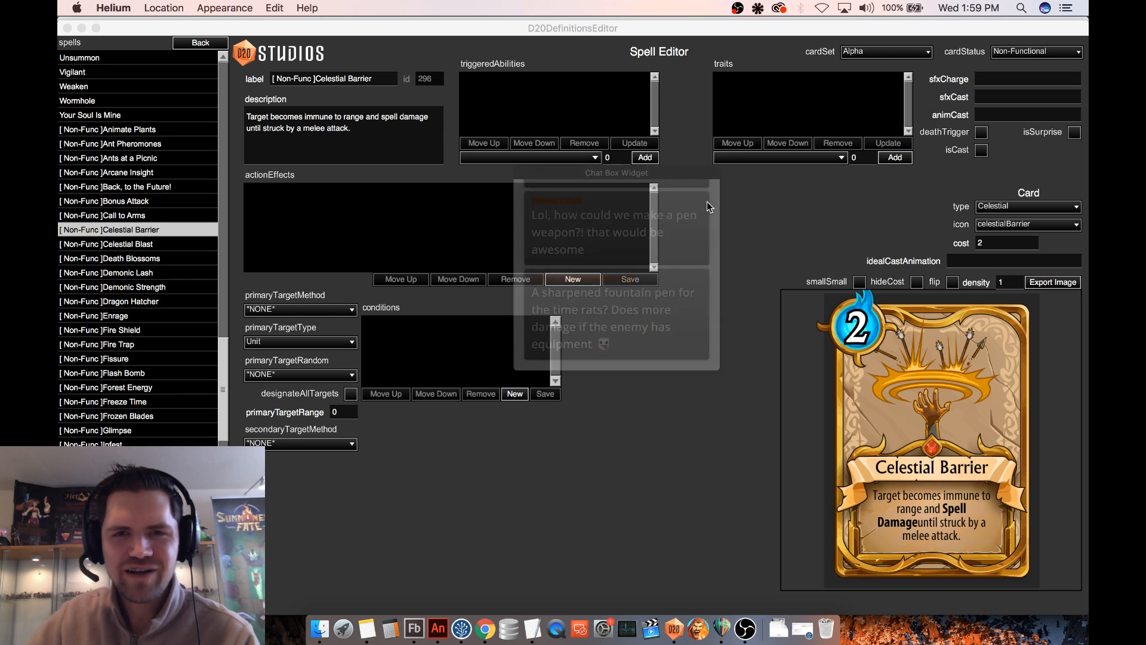
pyautogui.moveTo(706, 170); pyautogui.dragTo(261, 472)
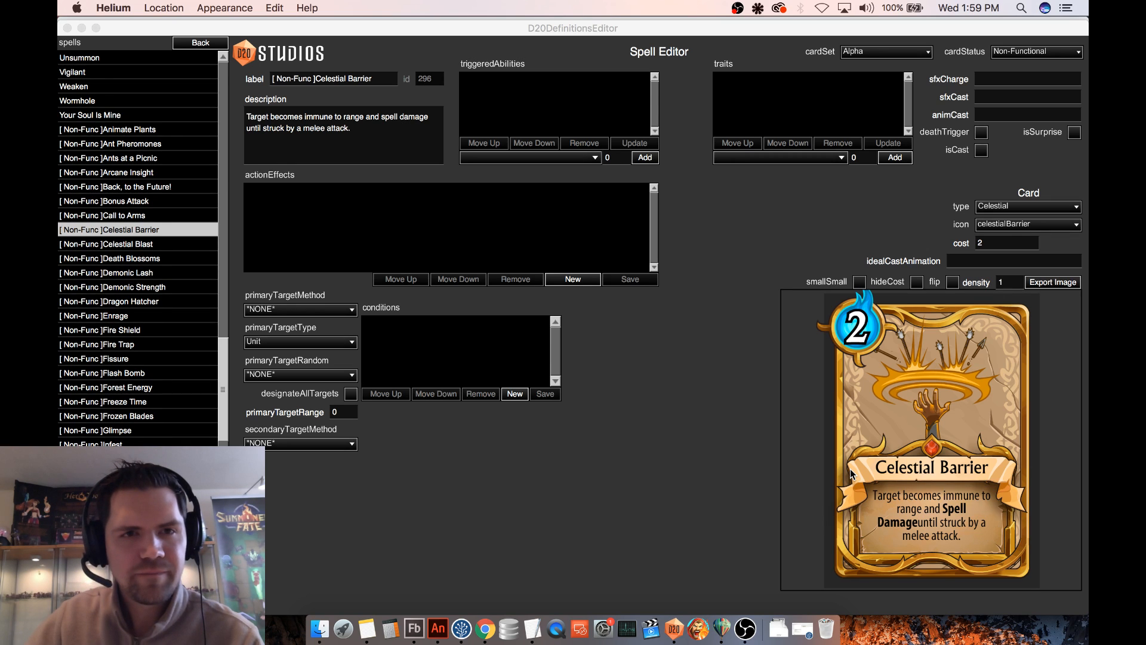
# - Open the Barrier and Block triggered abilities in turn to compare their conditions and action effects
pyautogui.click(197, 43)
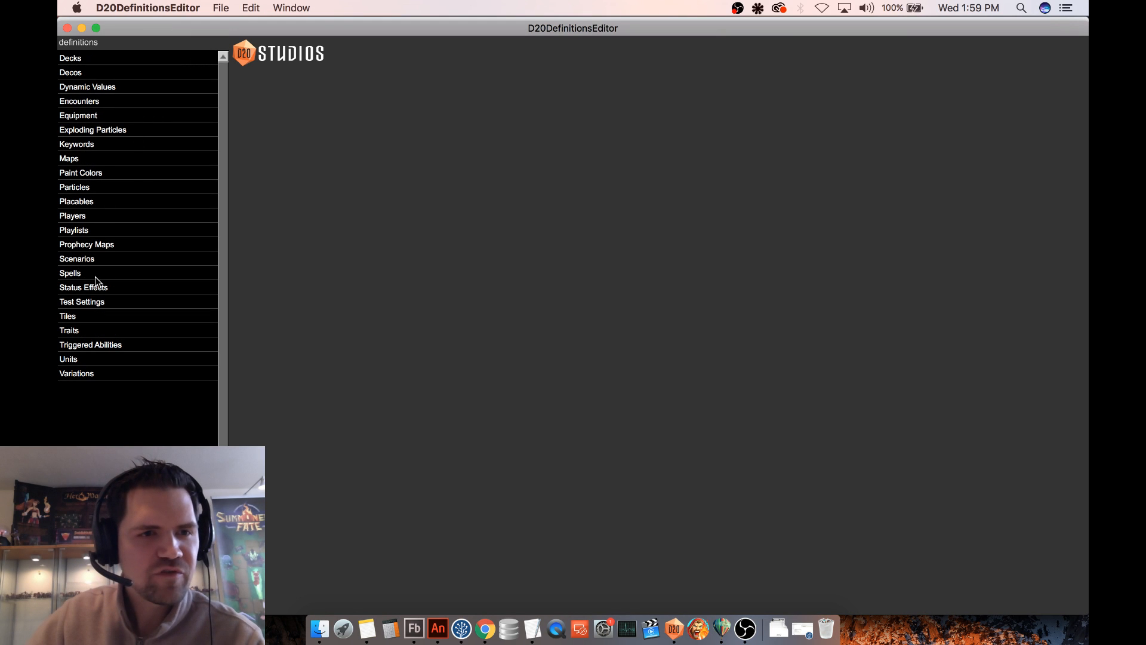
pyautogui.click(109, 345)
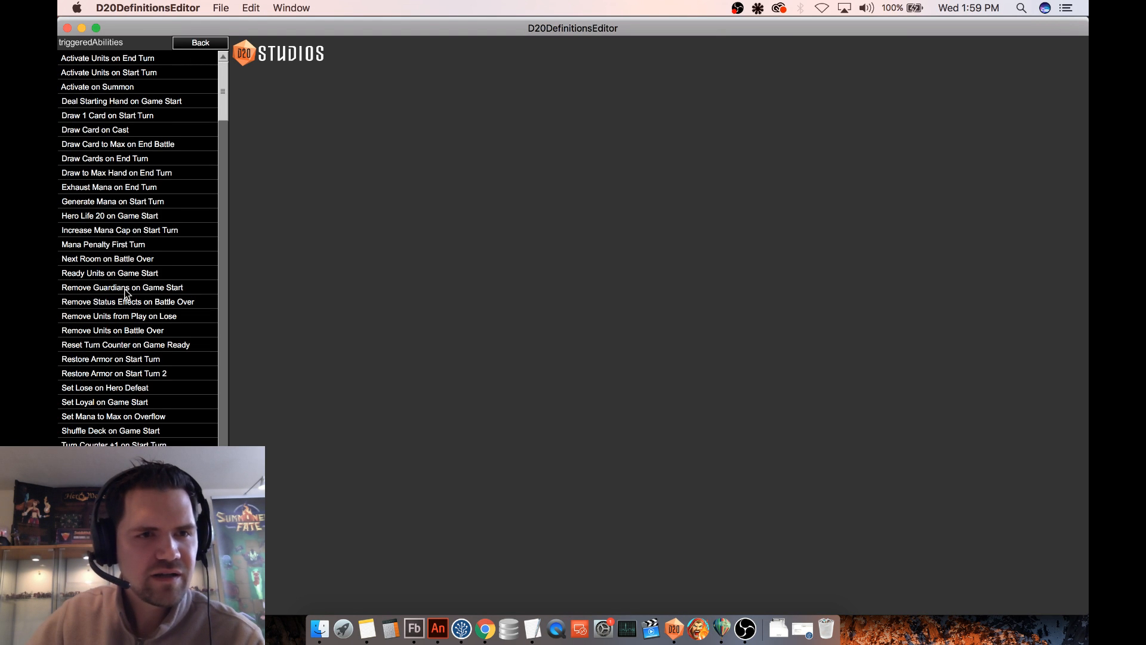
pyautogui.scroll(-10, 126, 293)
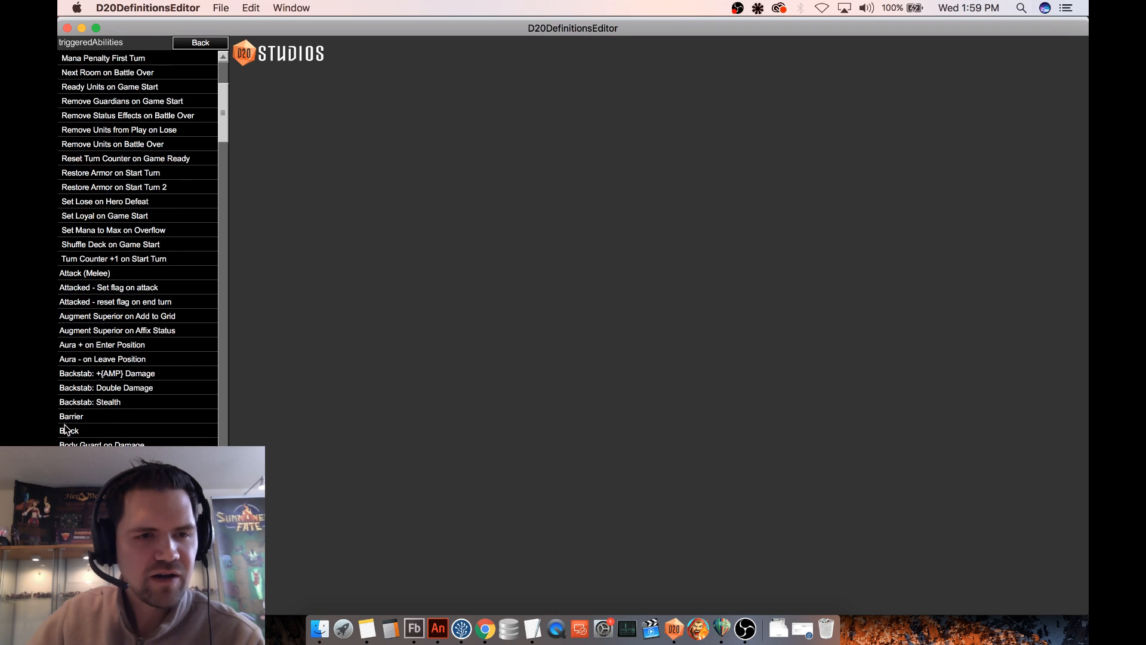
pyautogui.click(114, 416)
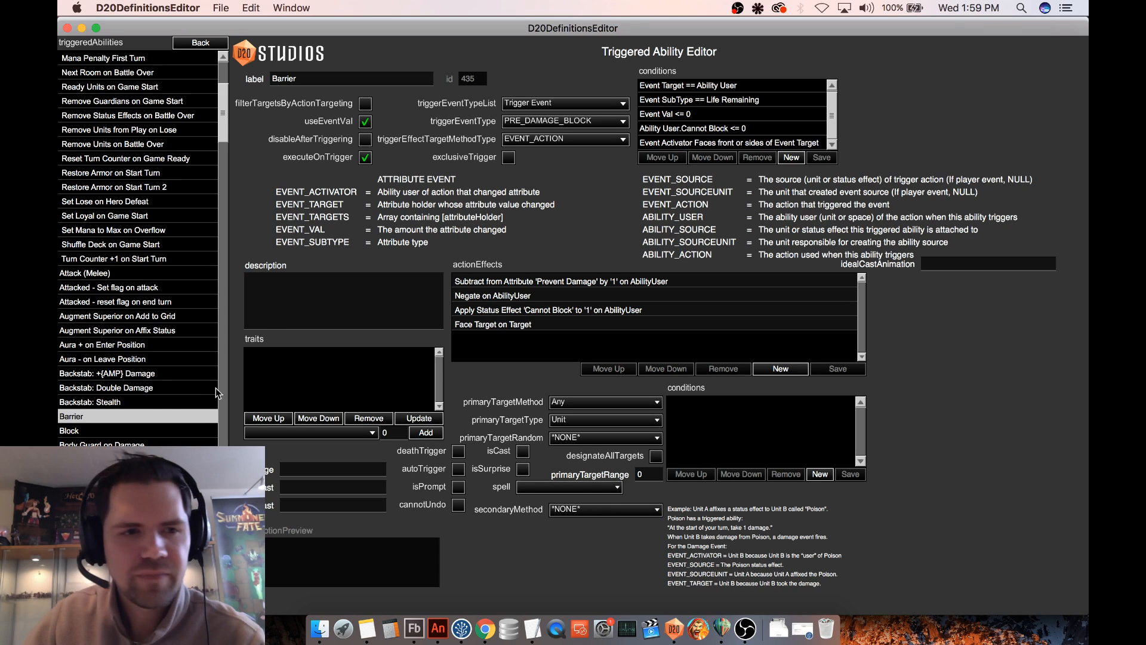
pyautogui.click(80, 430)
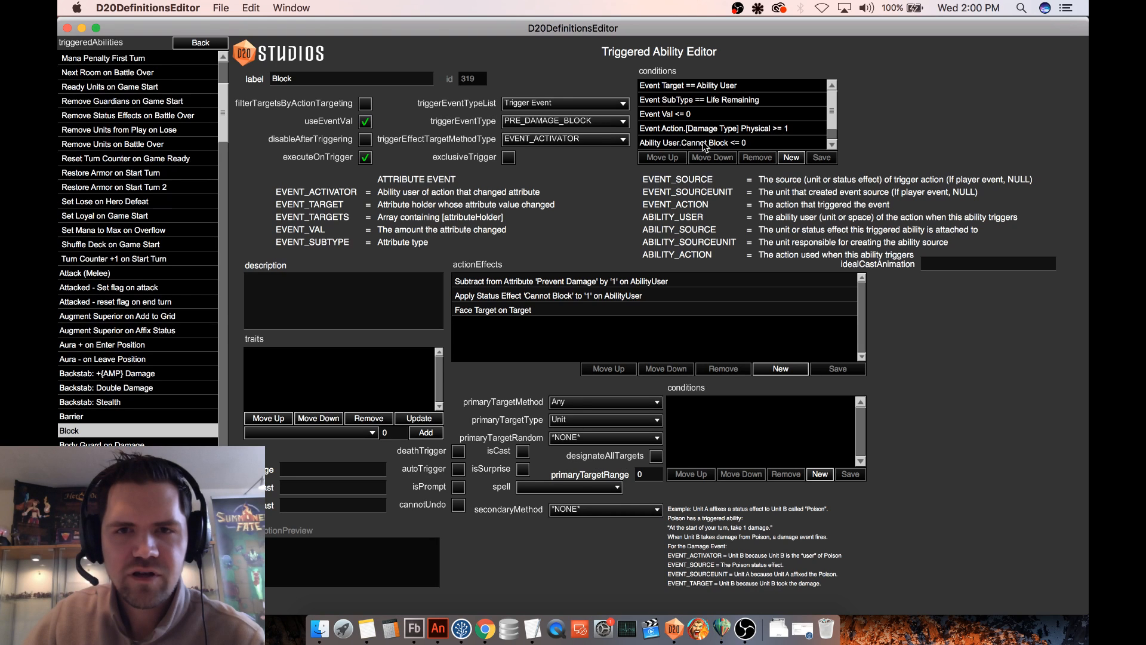
# - Start a new condition on the Barrier triggered ability with the Trigger Subject Event Action as its first subject
pyautogui.click(121, 417)
pyautogui.click(831, 146)
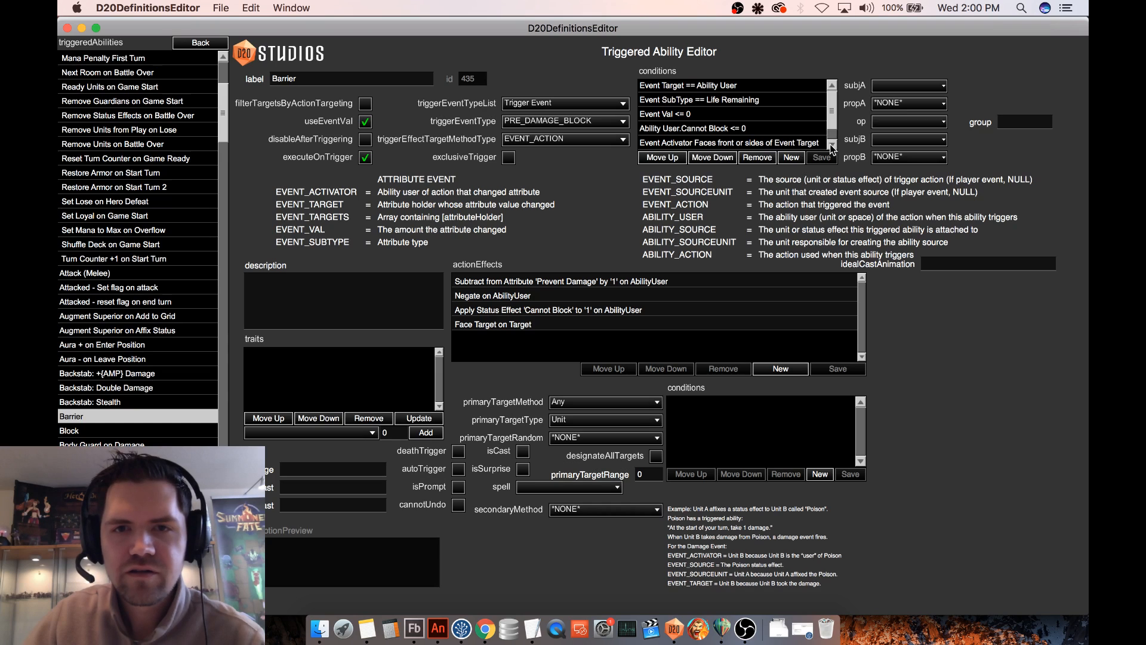
pyautogui.click(911, 87)
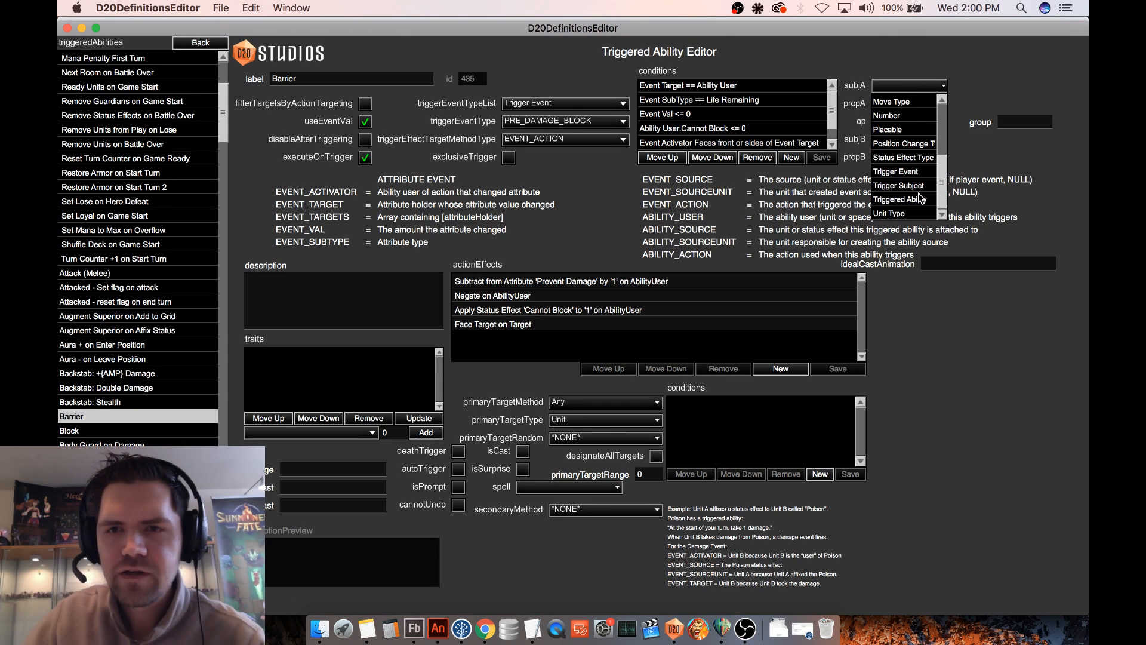
pyautogui.click(898, 186)
pyautogui.click(998, 86)
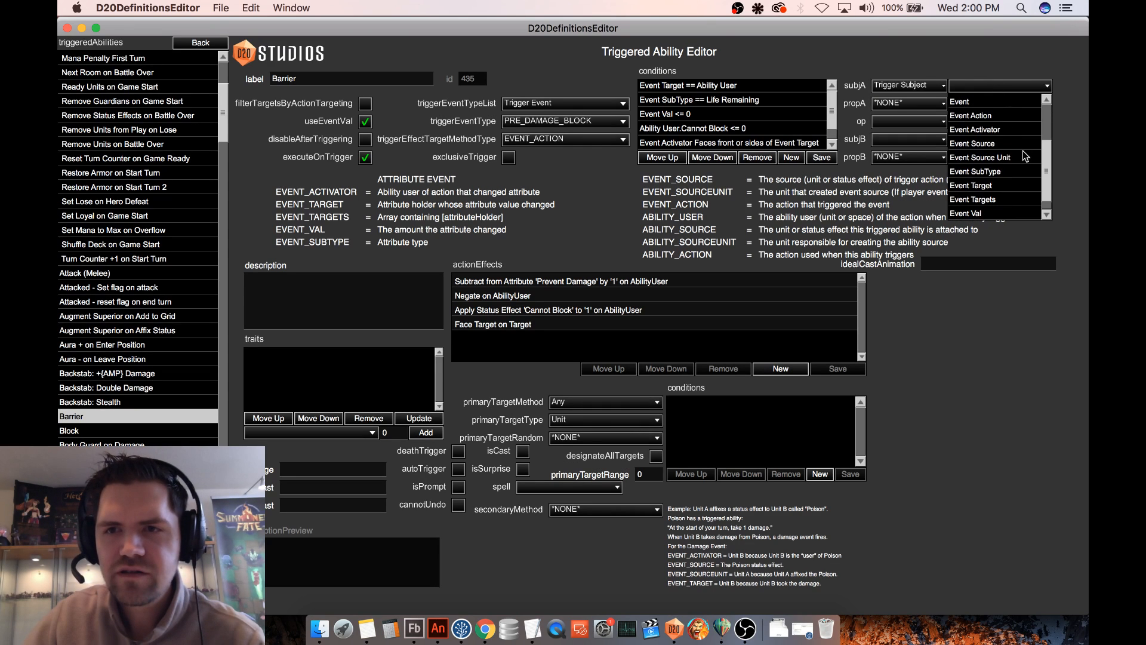
pyautogui.click(994, 115)
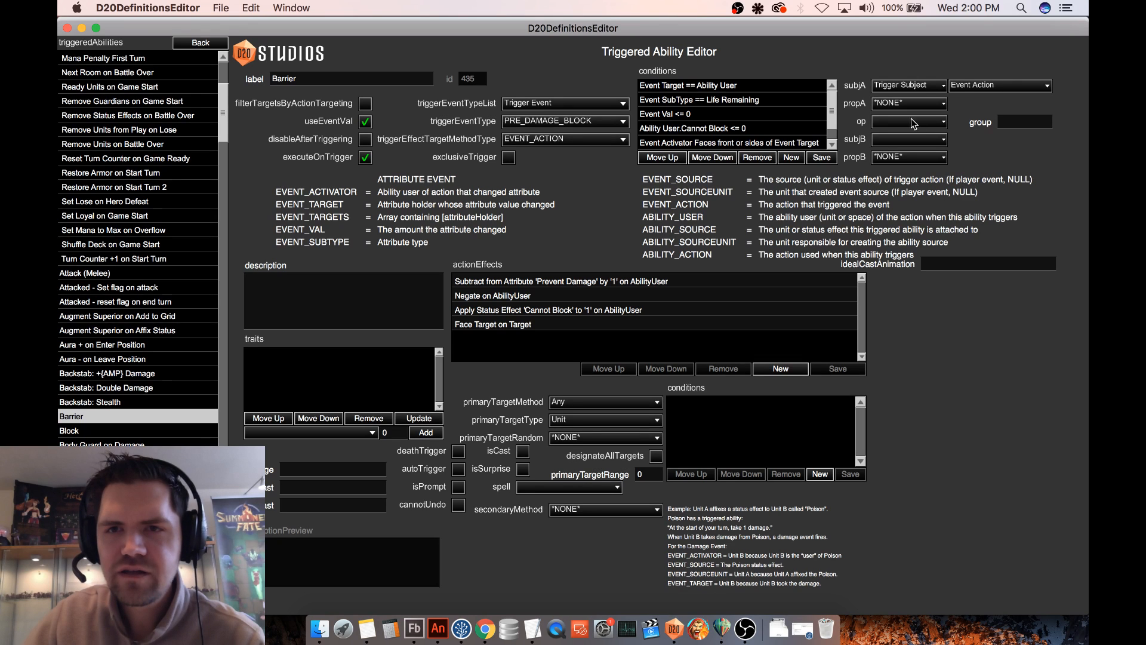
# - Set the new Barrier condition's first property to the trait [Damage Type] Physical
pyautogui.click(908, 122)
pyautogui.click(912, 119)
pyautogui.click(920, 102)
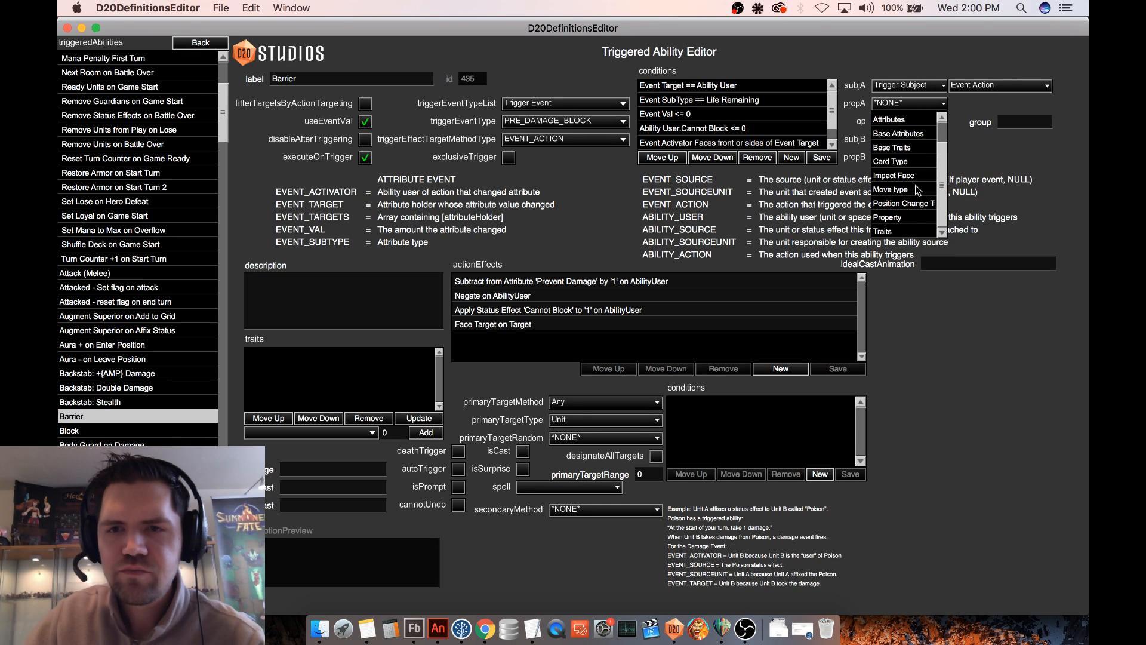
pyautogui.click(907, 219)
pyautogui.click(974, 105)
pyautogui.click(974, 105)
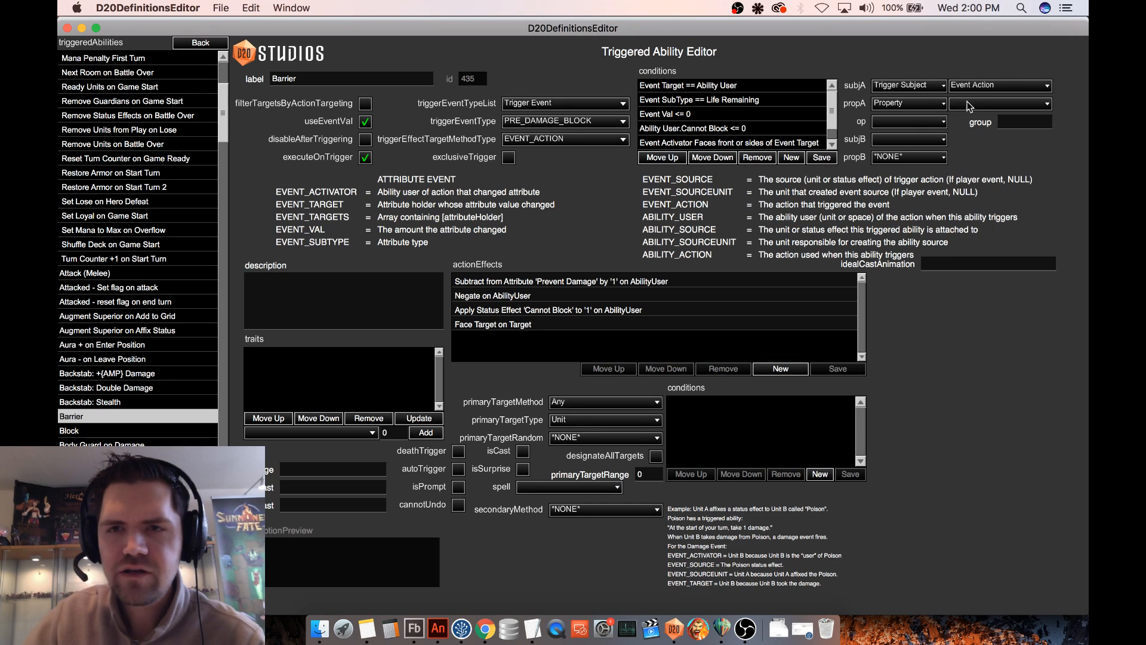
pyautogui.click(915, 105)
pyautogui.click(906, 232)
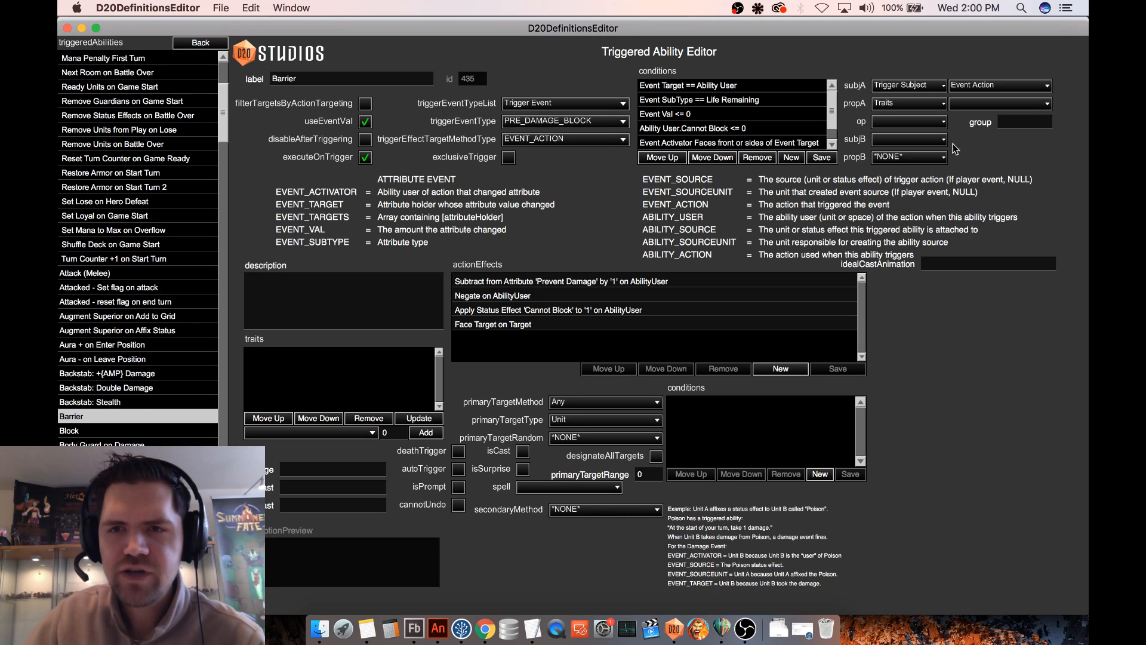
pyautogui.click(974, 106)
pyautogui.click(1024, 170)
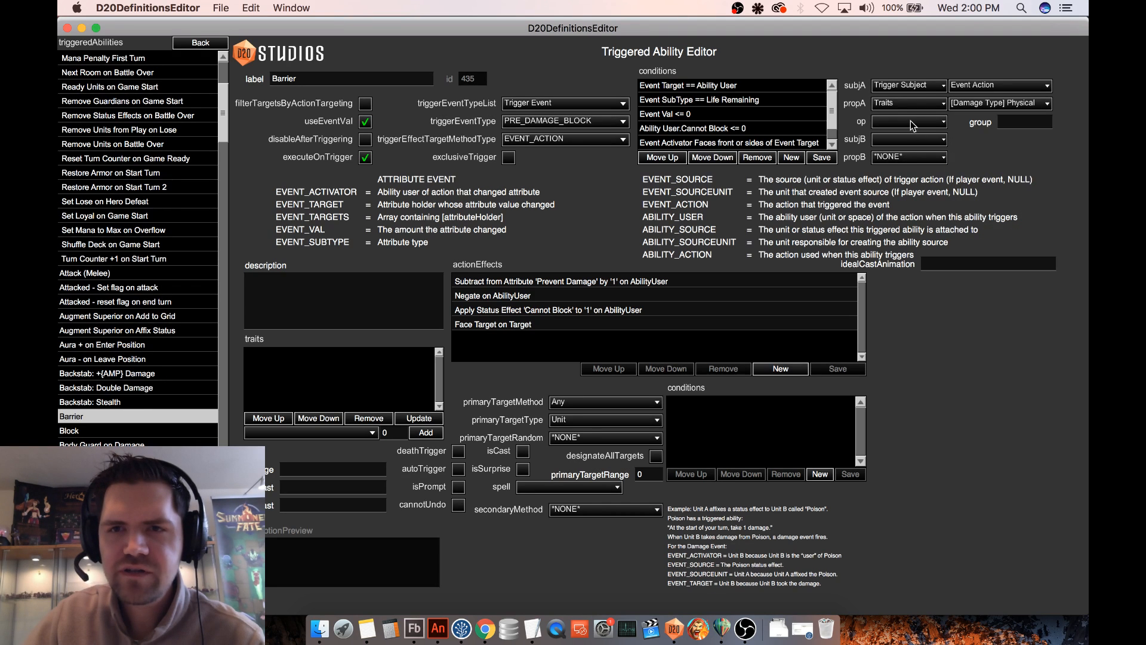
# - Complete the condition with <= and the number 0, save it, and reorder it directly above the Cannot Block condition
pyautogui.click(911, 123)
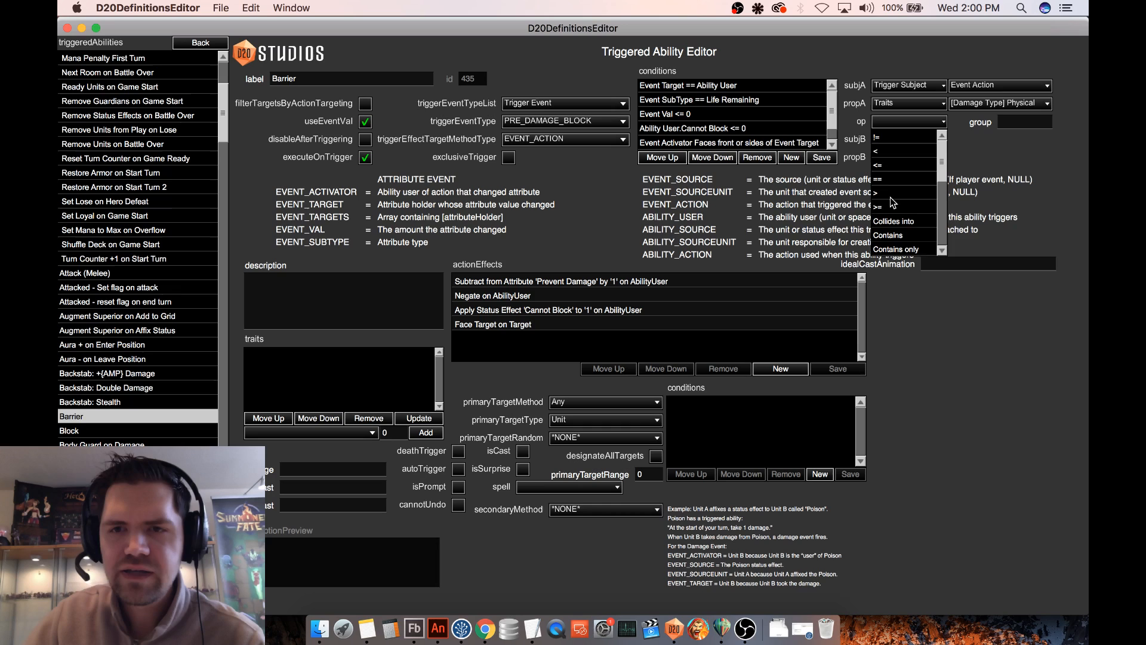
pyautogui.click(889, 165)
pyautogui.click(895, 141)
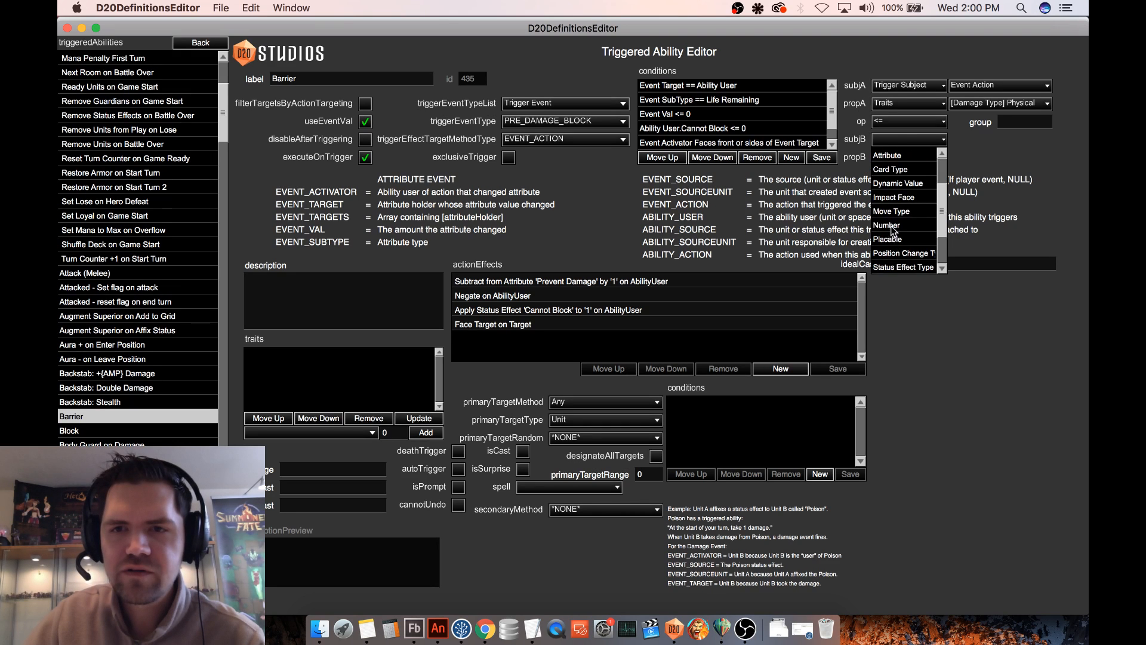
pyautogui.click(888, 226)
pyautogui.click(821, 156)
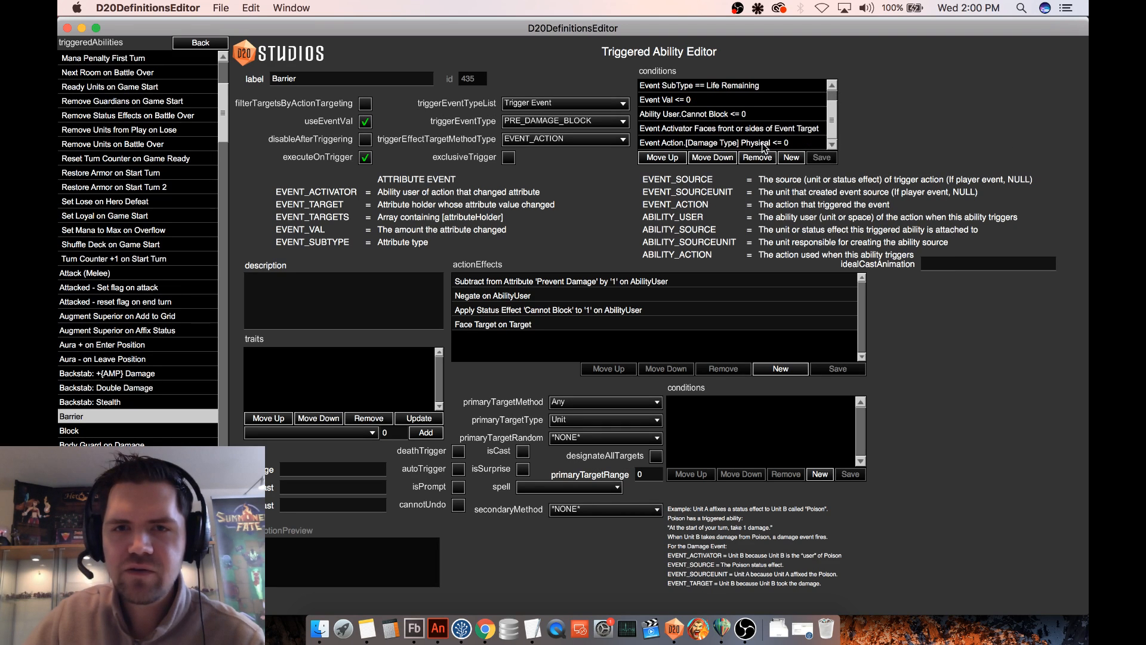
pyautogui.click(763, 143)
pyautogui.click(663, 157)
pyautogui.click(663, 158)
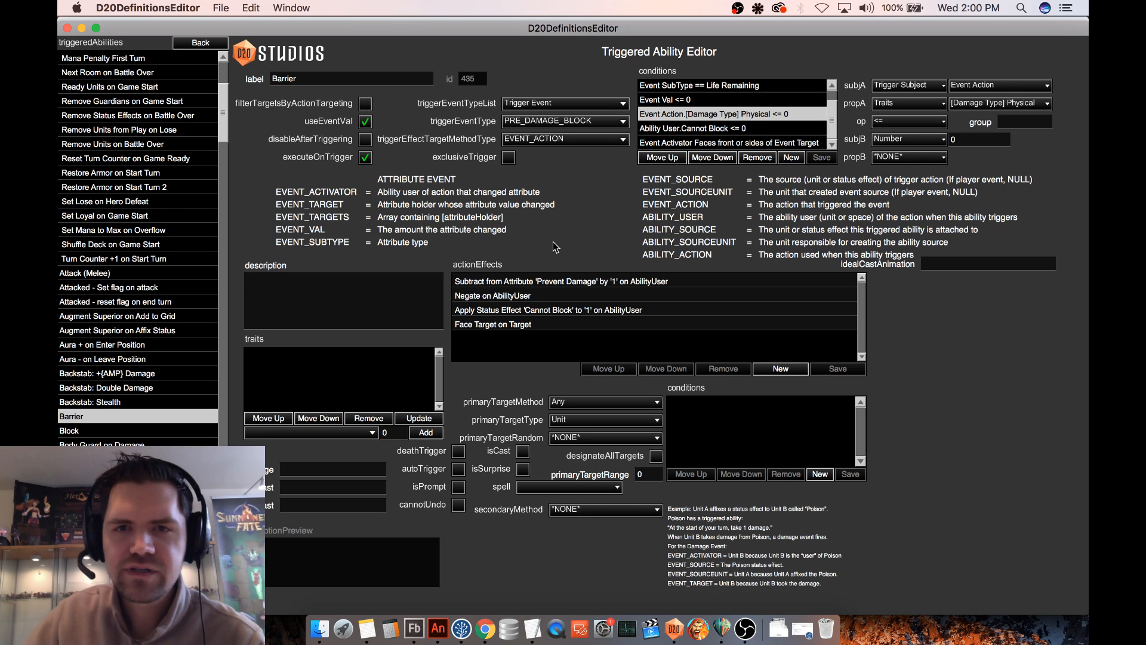
# - Switch between Block and the edited Barrier ability to check their Physical damage type conditions against each other
pyautogui.click(93, 431)
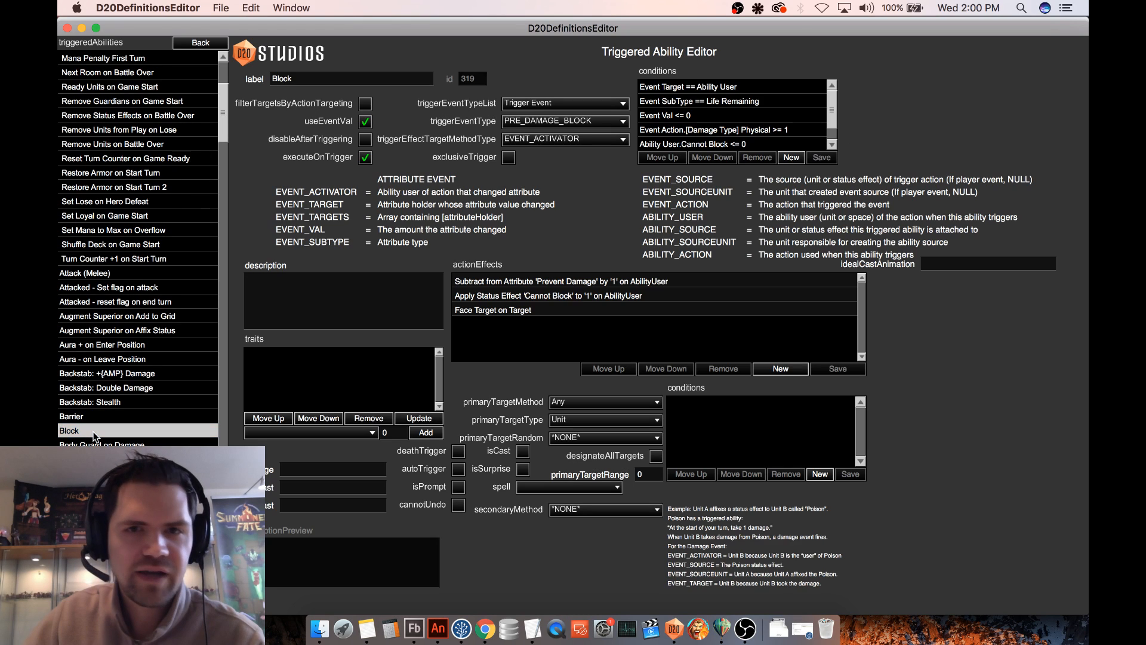
pyautogui.click(99, 418)
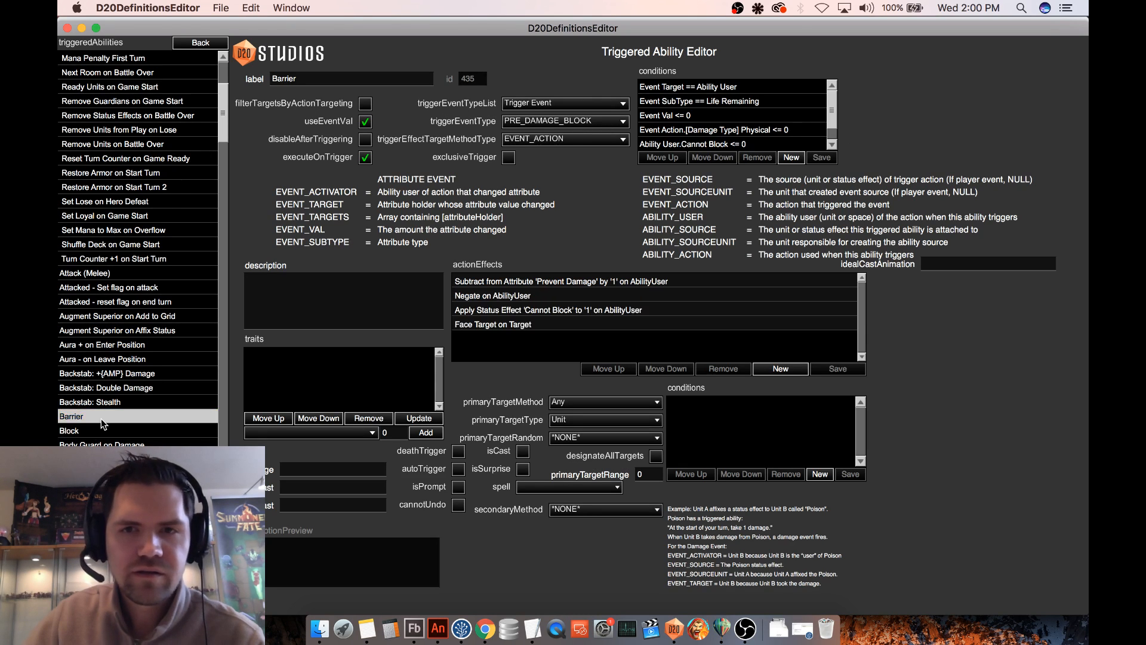
pyautogui.click(102, 429)
pyautogui.click(109, 418)
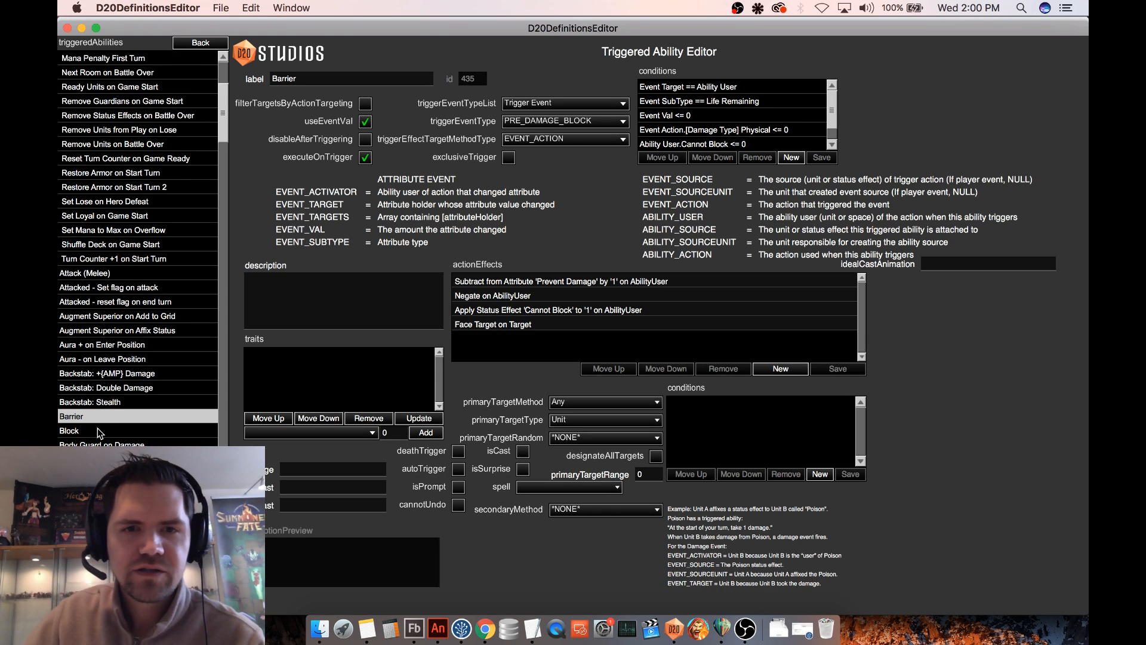
pyautogui.click(98, 433)
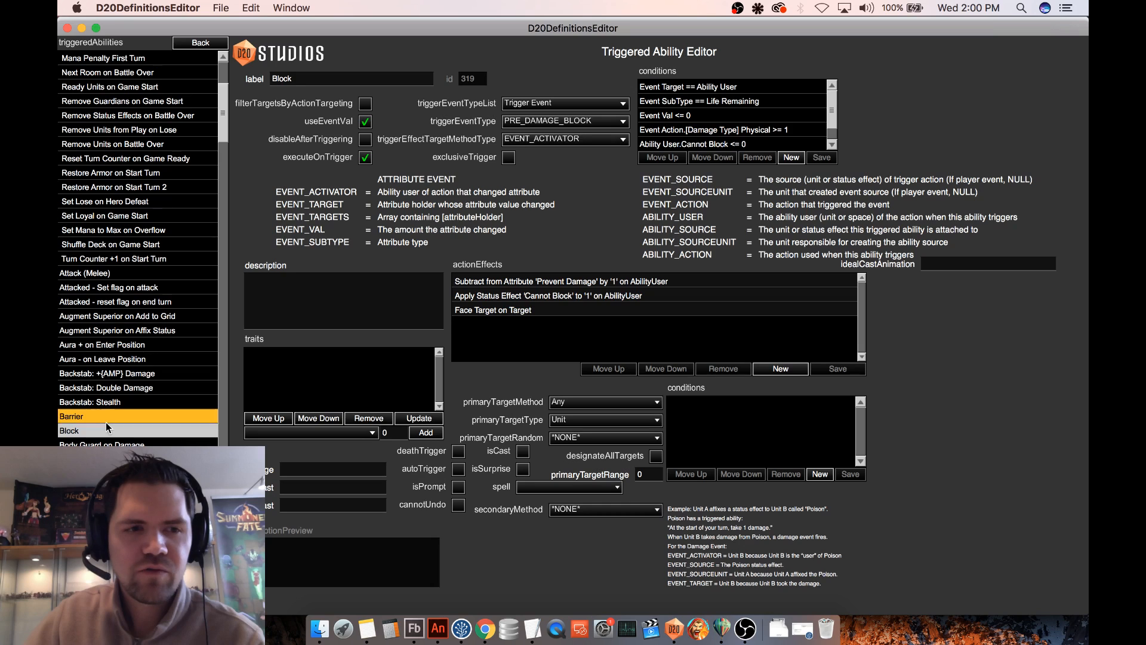
pyautogui.click(107, 420)
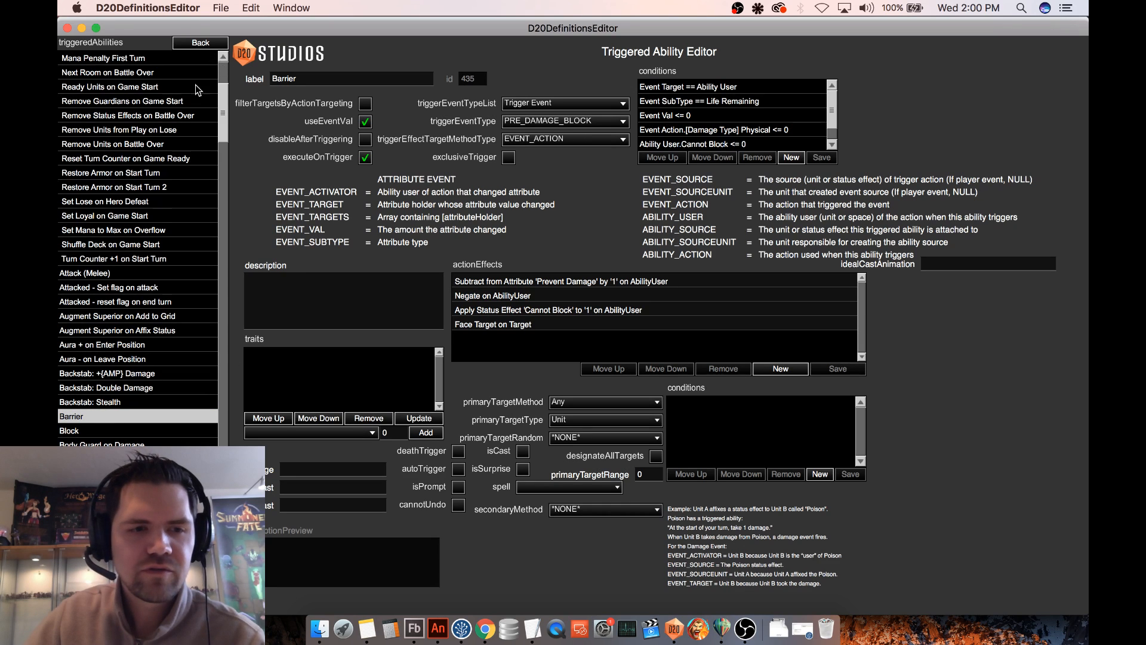
# - Return to the map definitions, open Grassy Path in test mode, and start a fresh game with Antarus against the Skeleton Captain
pyautogui.click(208, 42)
pyautogui.click(76, 160)
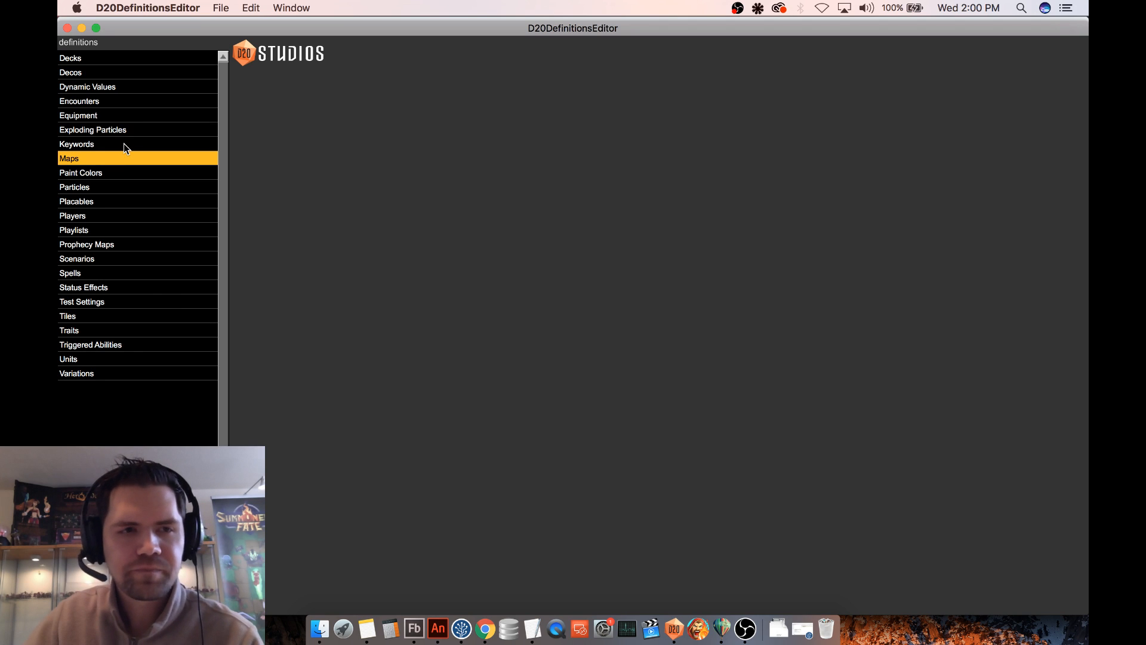
pyautogui.click(117, 117)
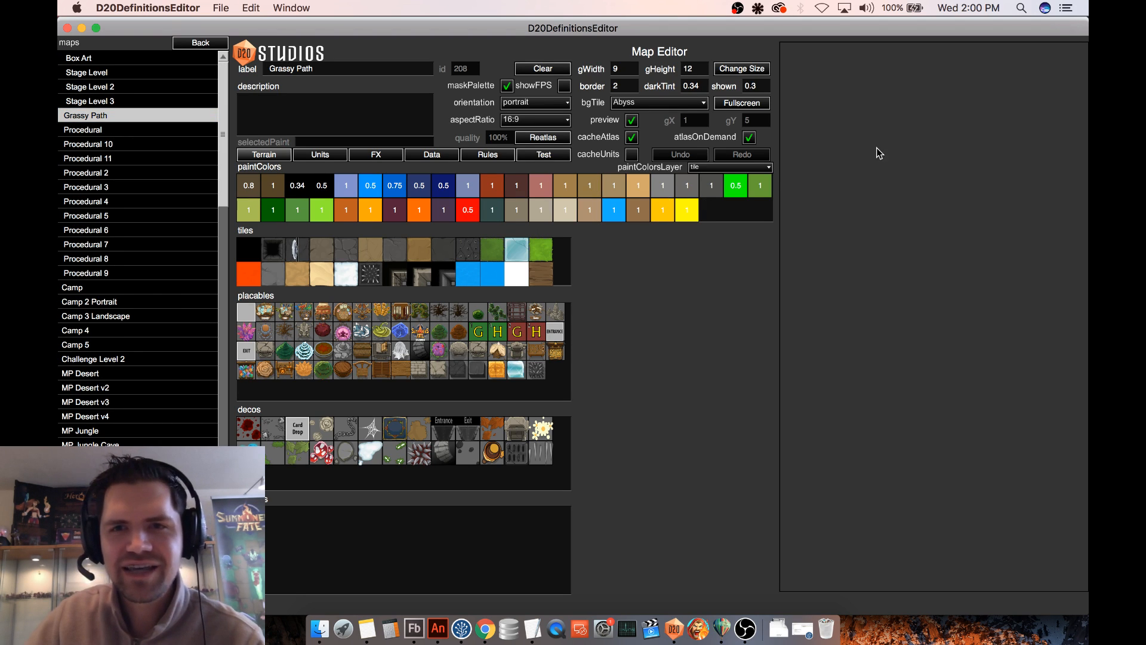
pyautogui.click(539, 154)
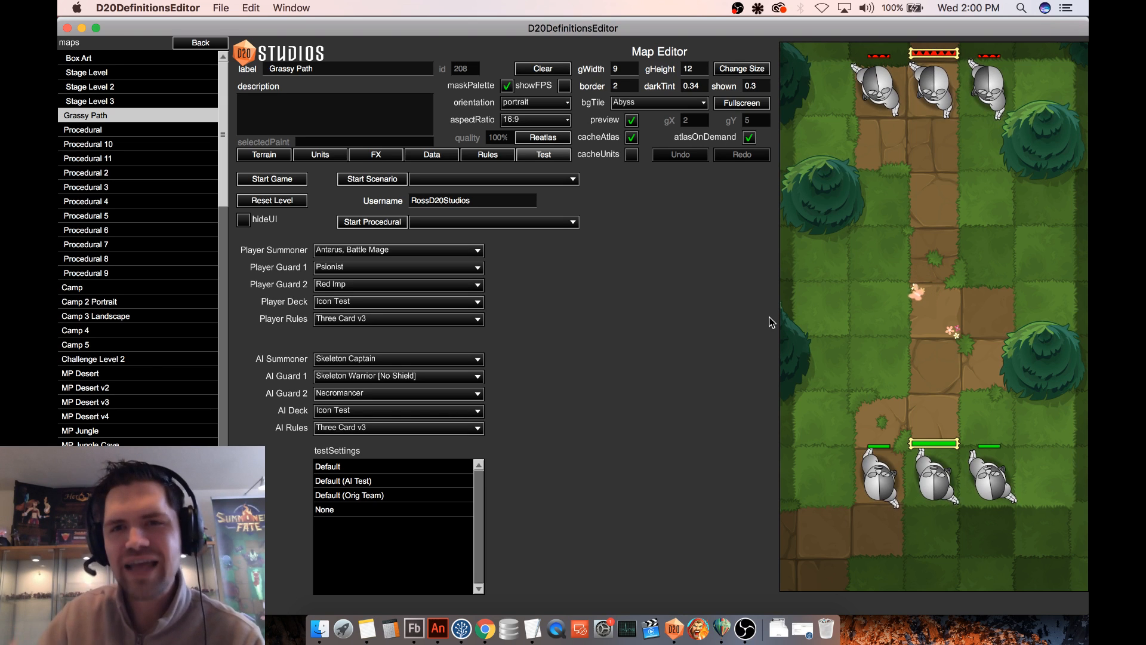
pyautogui.click(294, 198)
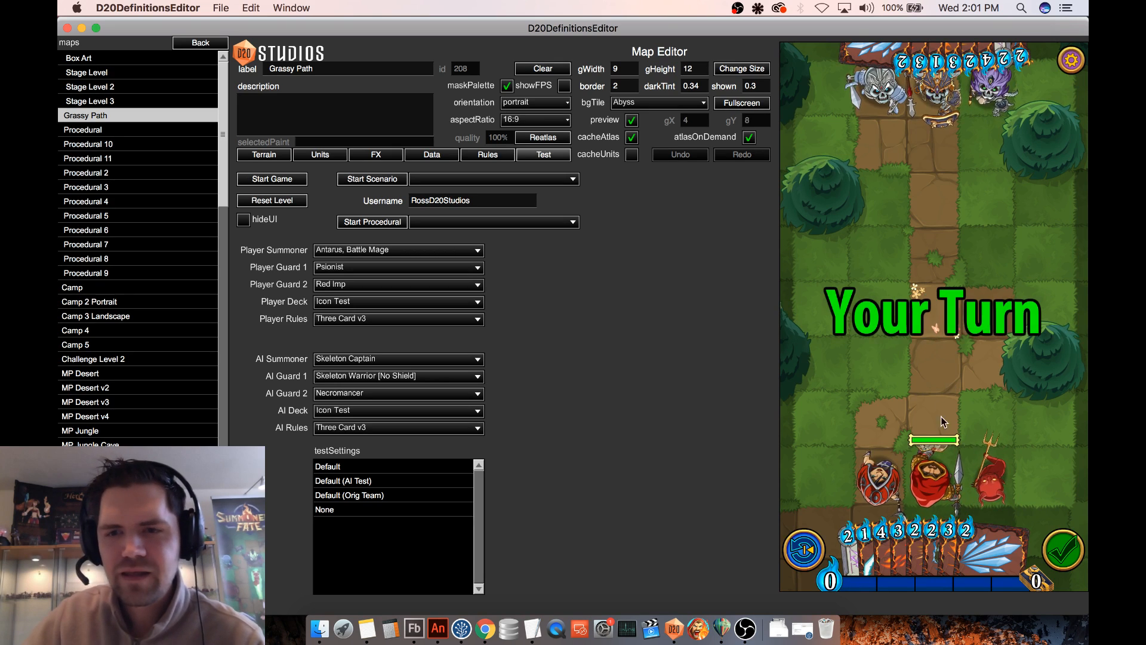
# - Move Antarus up the path to the tile facing the Skeleton Captain and have the captain attack him
pyautogui.moveTo(932, 476); pyautogui.dragTo(935, 310)
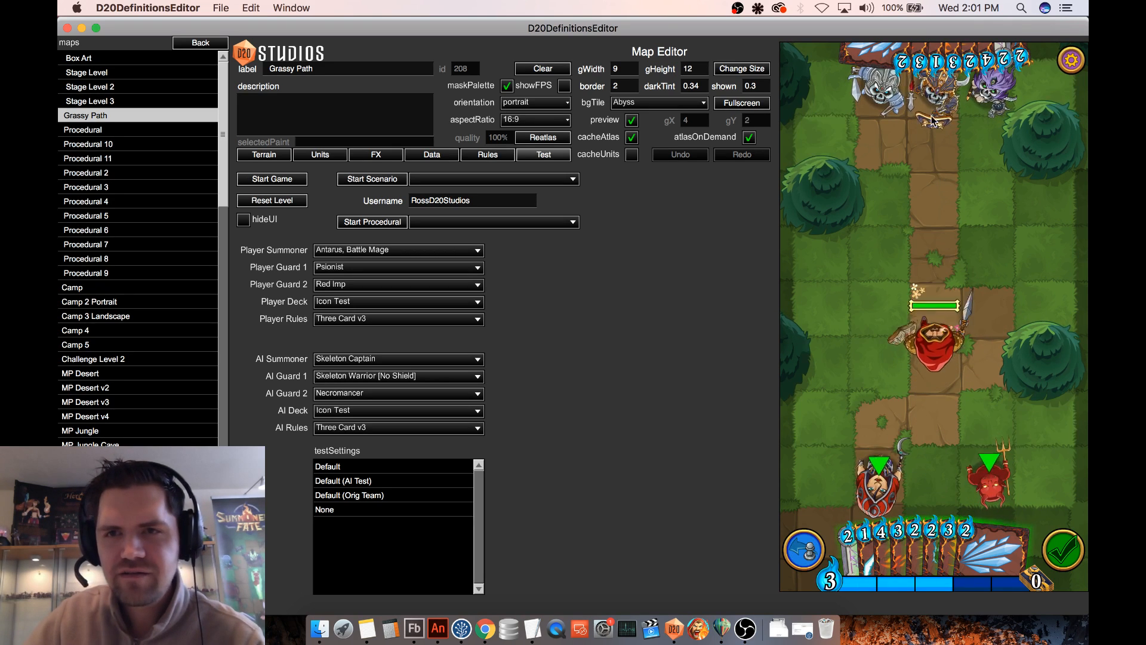
pyautogui.click(931, 307)
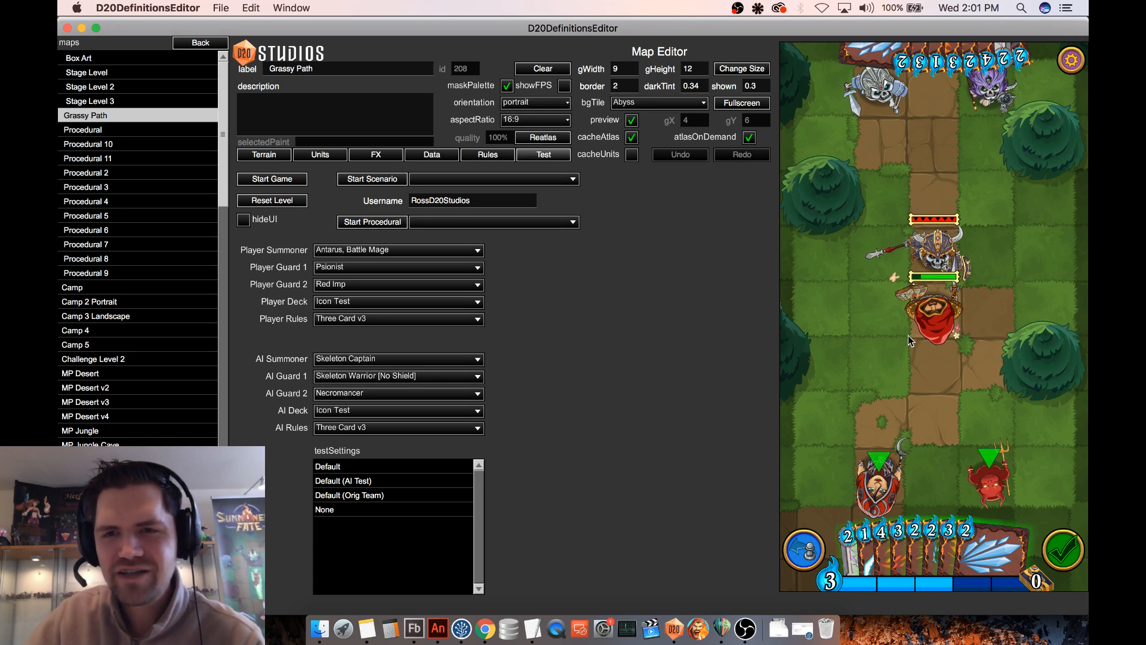
pyautogui.click(942, 317)
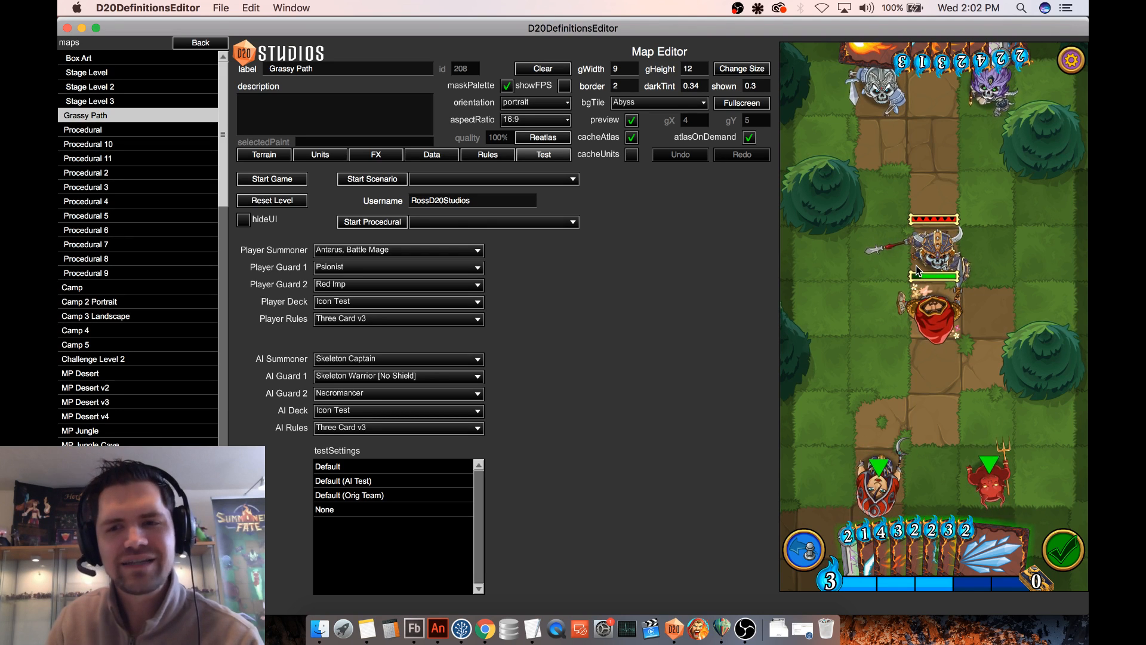
# - Set the AI's first guard to Skeleton Archer and start a fresh test game
pyautogui.click(925, 317)
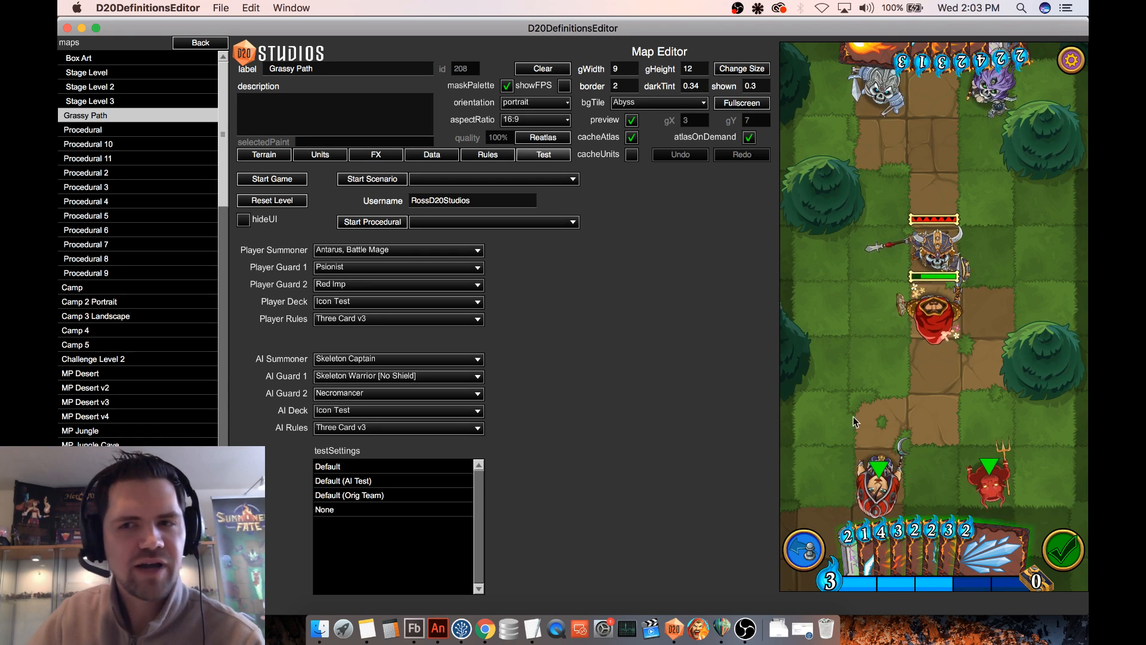
pyautogui.click(416, 377)
pyautogui.scroll(4, 430, 312)
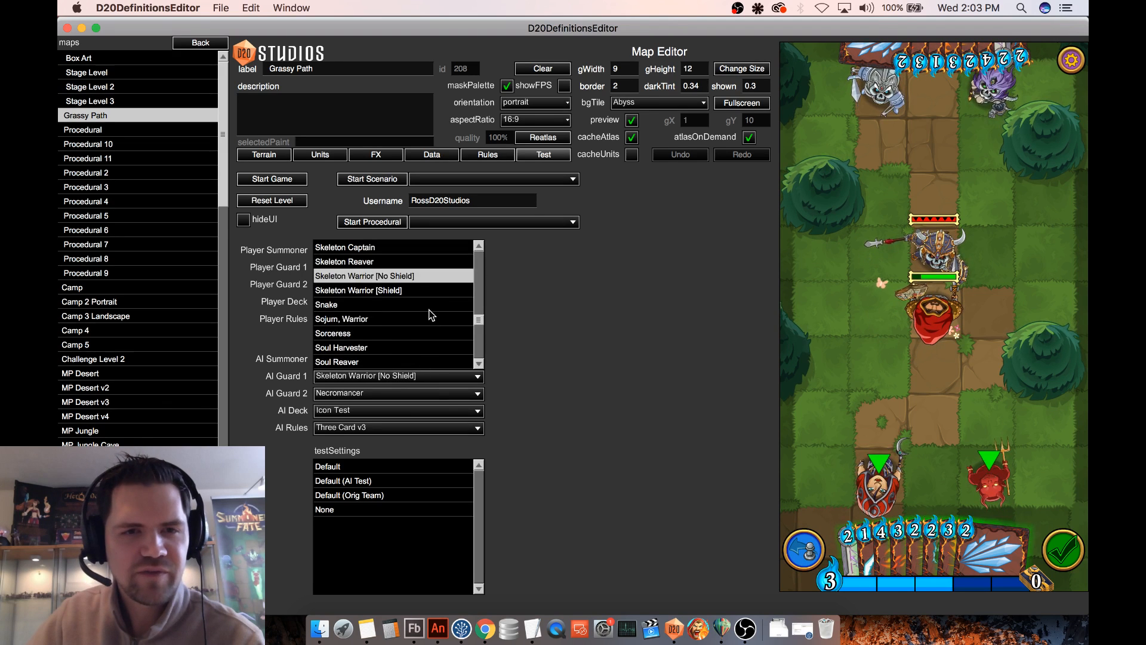
pyautogui.click(358, 247)
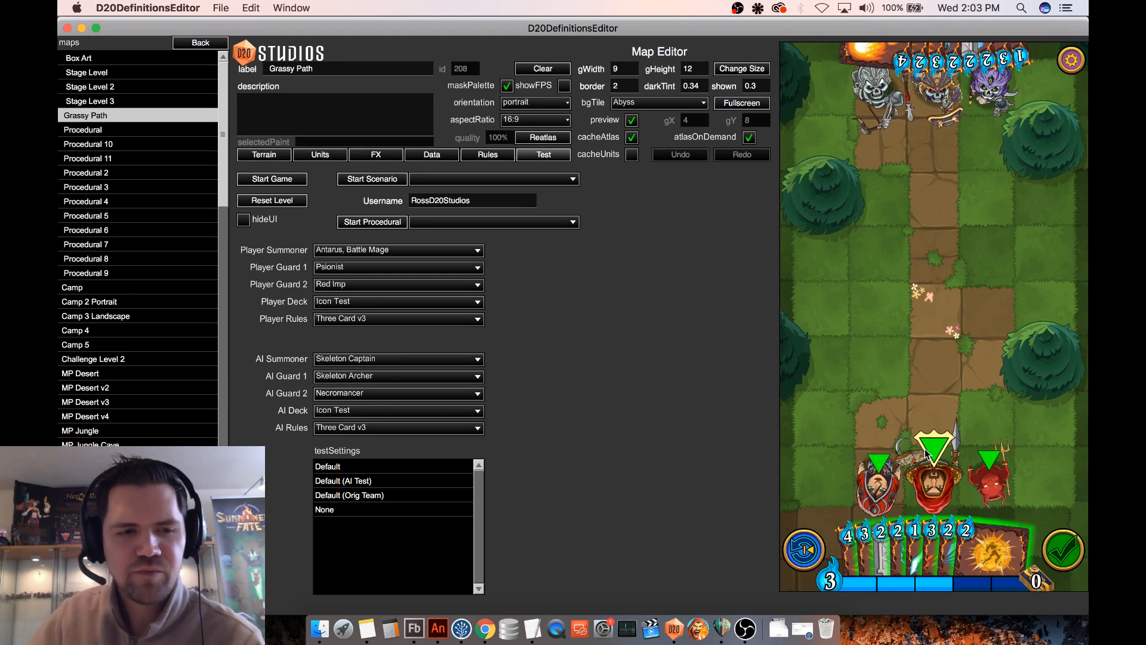
# - Move Antarus three tiles up the path towards the enemy team
pyautogui.click(933, 491)
pyautogui.click(943, 325)
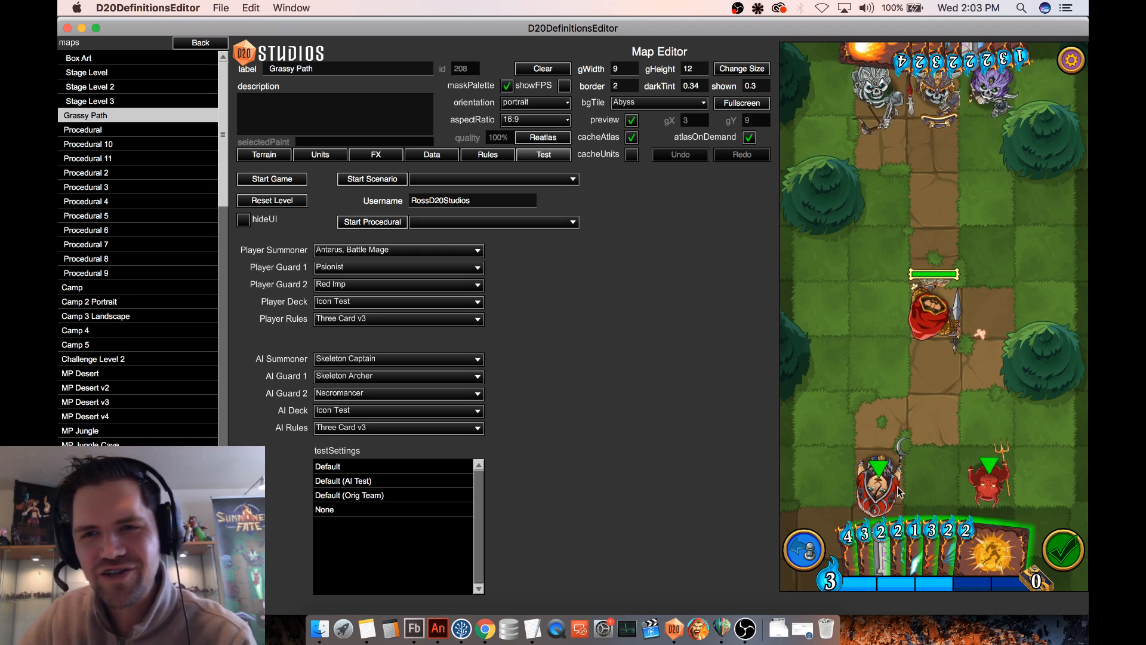
pyautogui.click(927, 238)
pyautogui.moveTo(933, 480); pyautogui.dragTo(933, 307)
# - Have the Skeleton Archer shoot Antarus repeatedly from range to test Barrier against physical attacks
pyautogui.moveTo(875, 101); pyautogui.dragTo(875, 180)
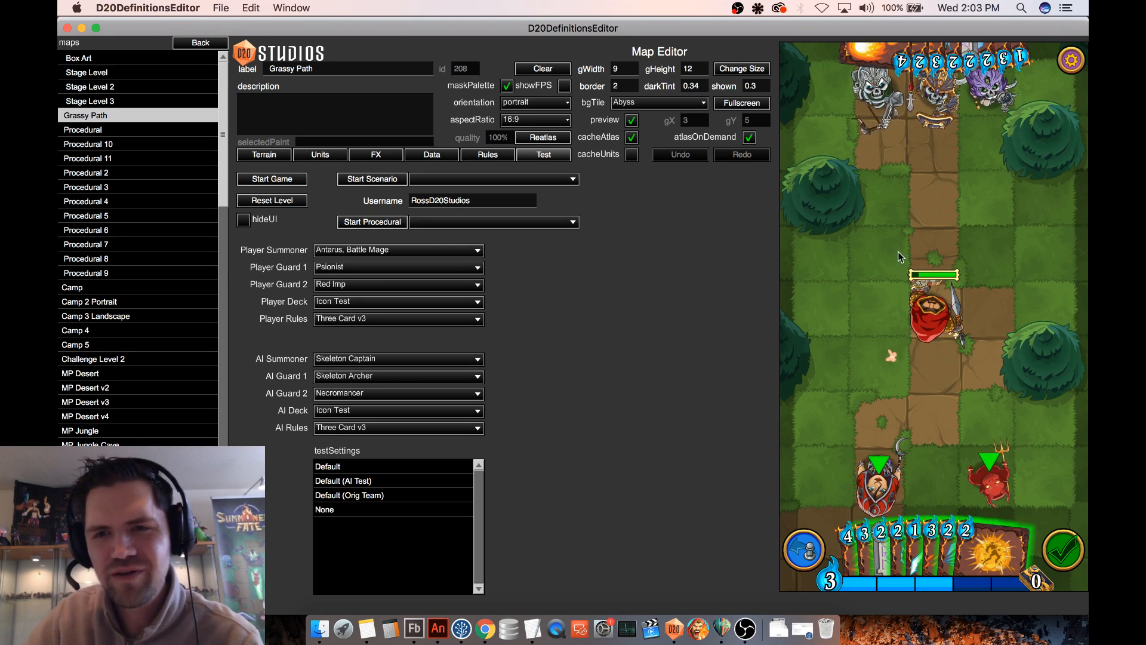
pyautogui.click(876, 98)
pyautogui.click(945, 317)
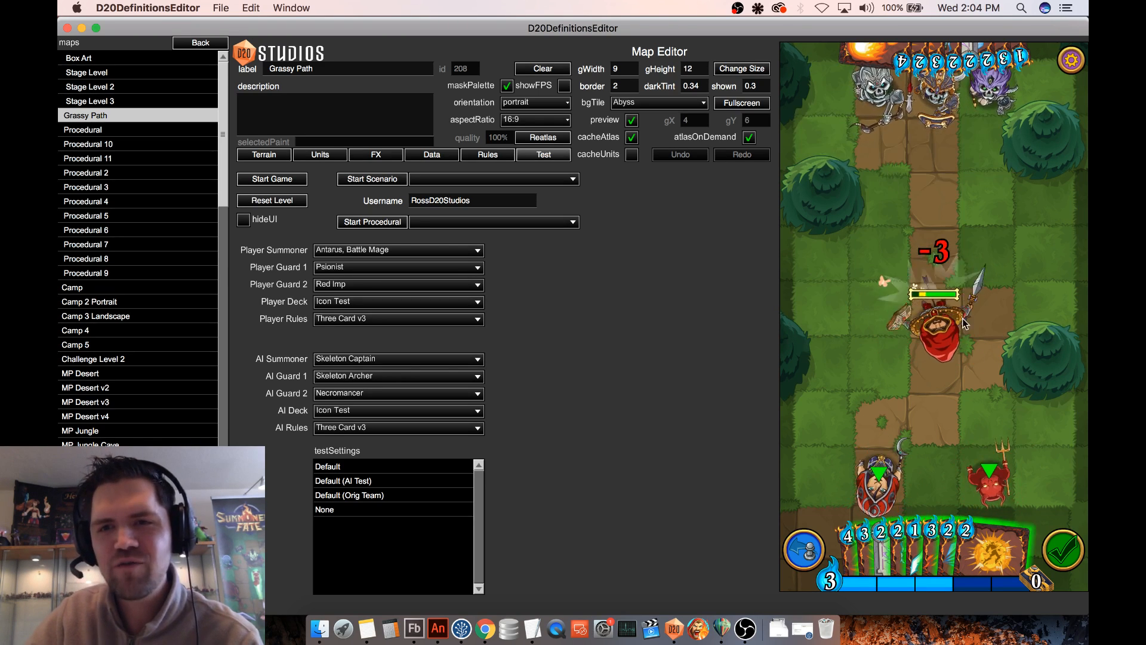
pyautogui.click(878, 101)
pyautogui.click(938, 312)
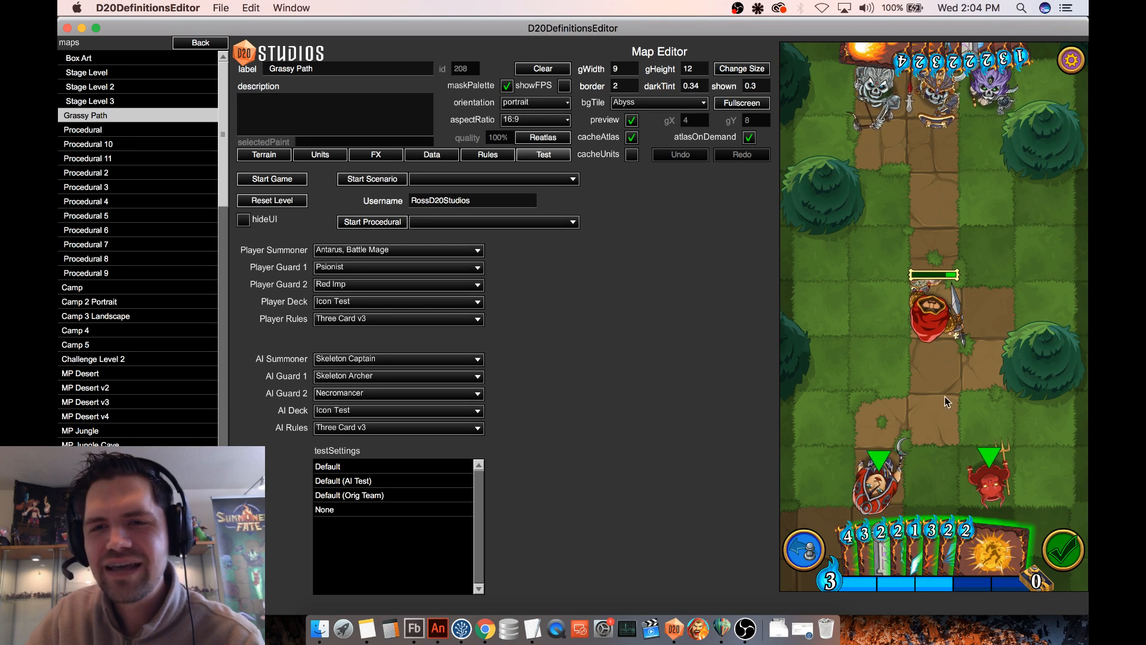
# - Create a new keyword definition labelled Barrier and save it
pyautogui.click(205, 41)
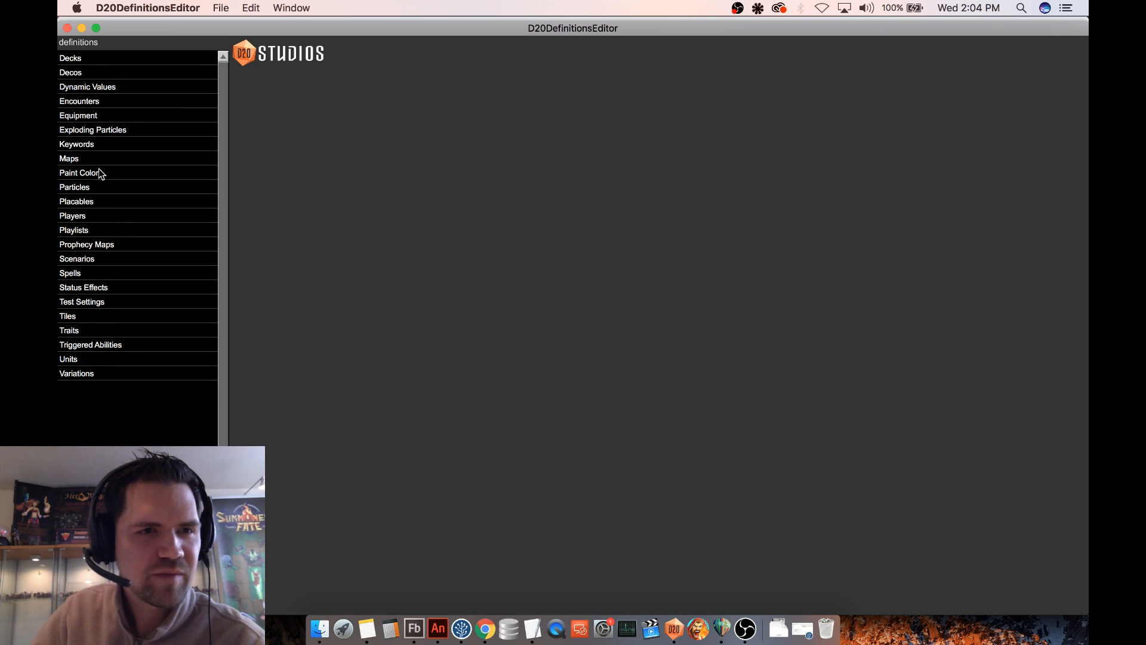
pyautogui.click(109, 147)
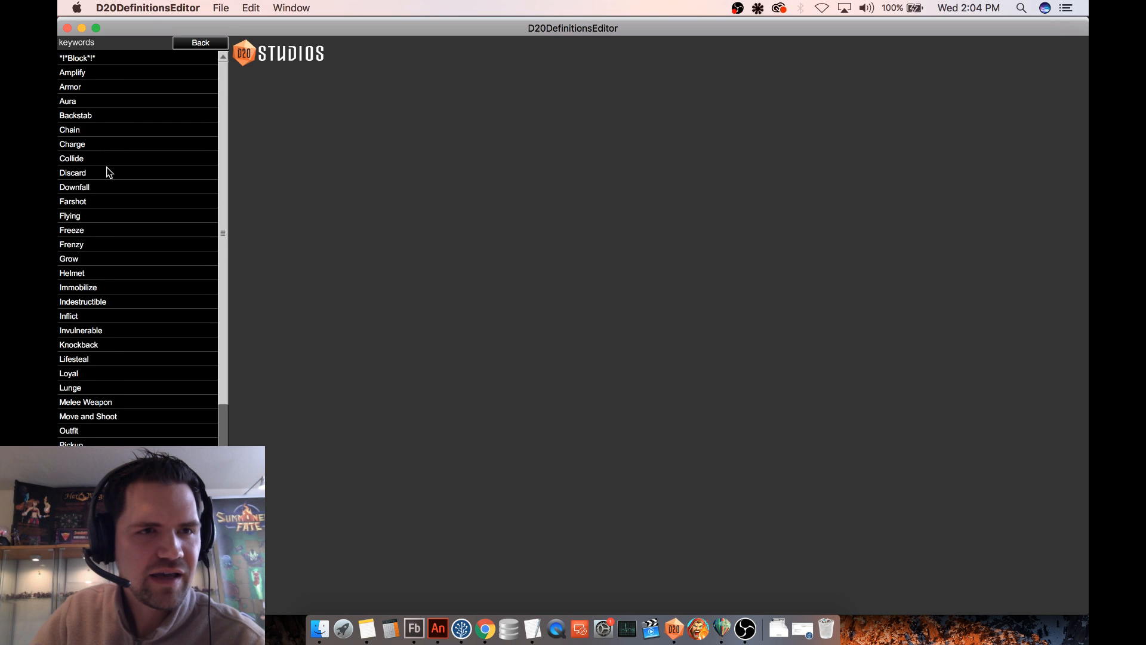
pyautogui.click(87, 605)
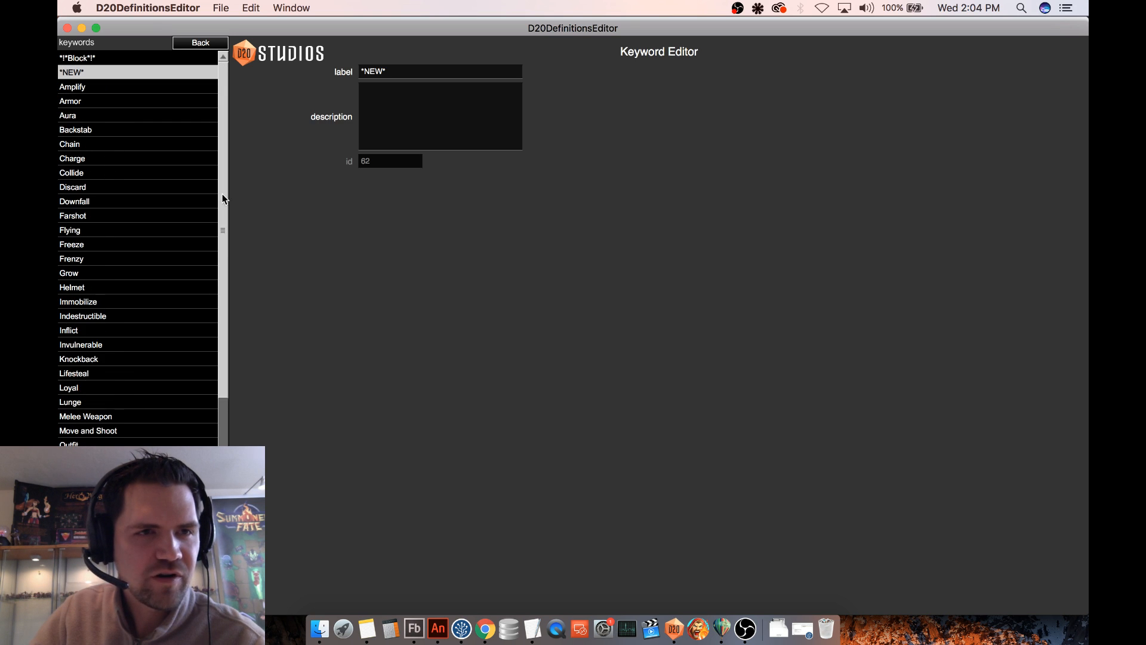
pyautogui.moveTo(397, 70); pyautogui.dragTo(283, 65)
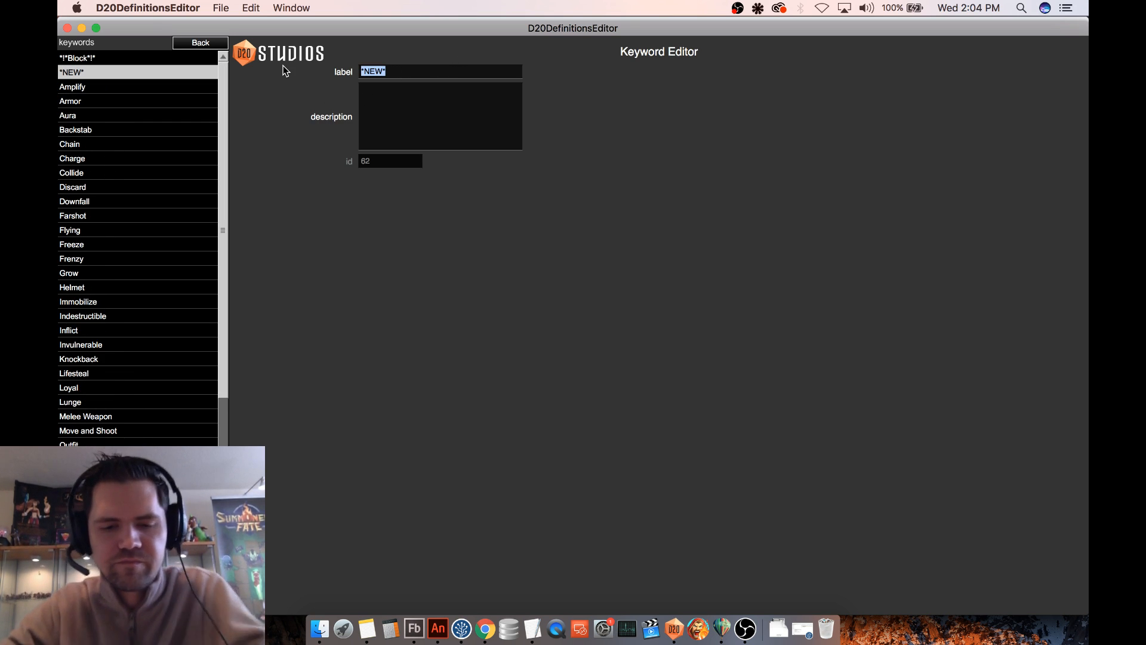
pyautogui.write('Barrier')
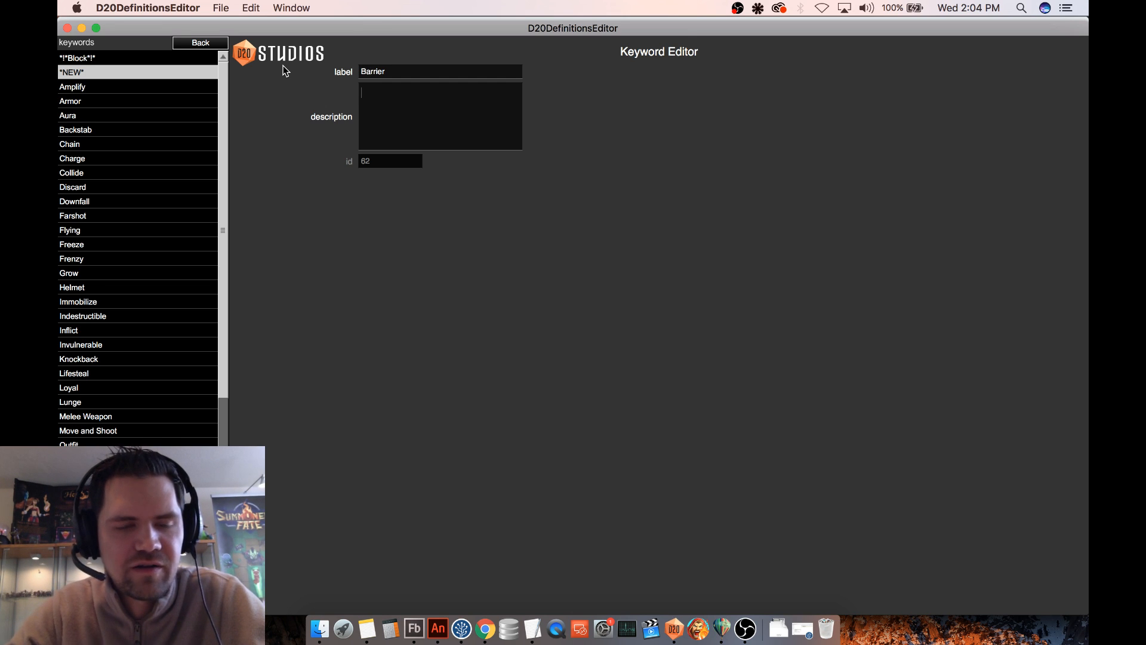
pyautogui.press('super+s')
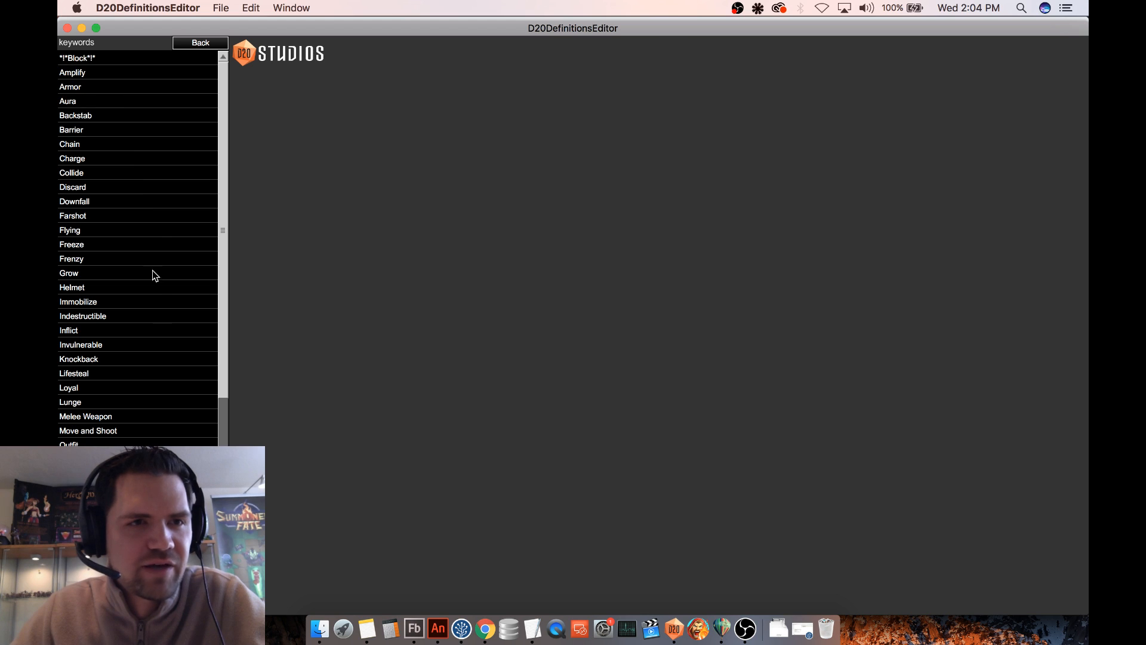
# - Copy the Block keyword's description into Barrier and reword it as "Stop next magical attack from front or sides."
pyautogui.click(81, 58)
pyautogui.tripleClick(404, 120)
pyautogui.press('super+c')
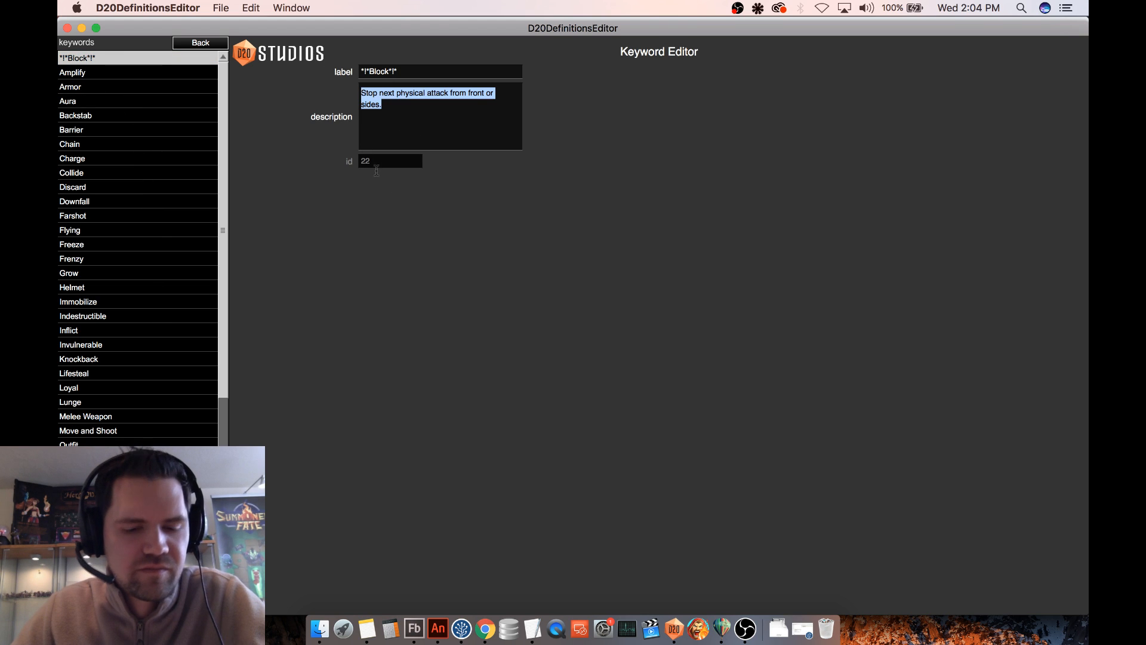
pyautogui.click(96, 133)
pyautogui.click(414, 124)
pyautogui.press('super+v')
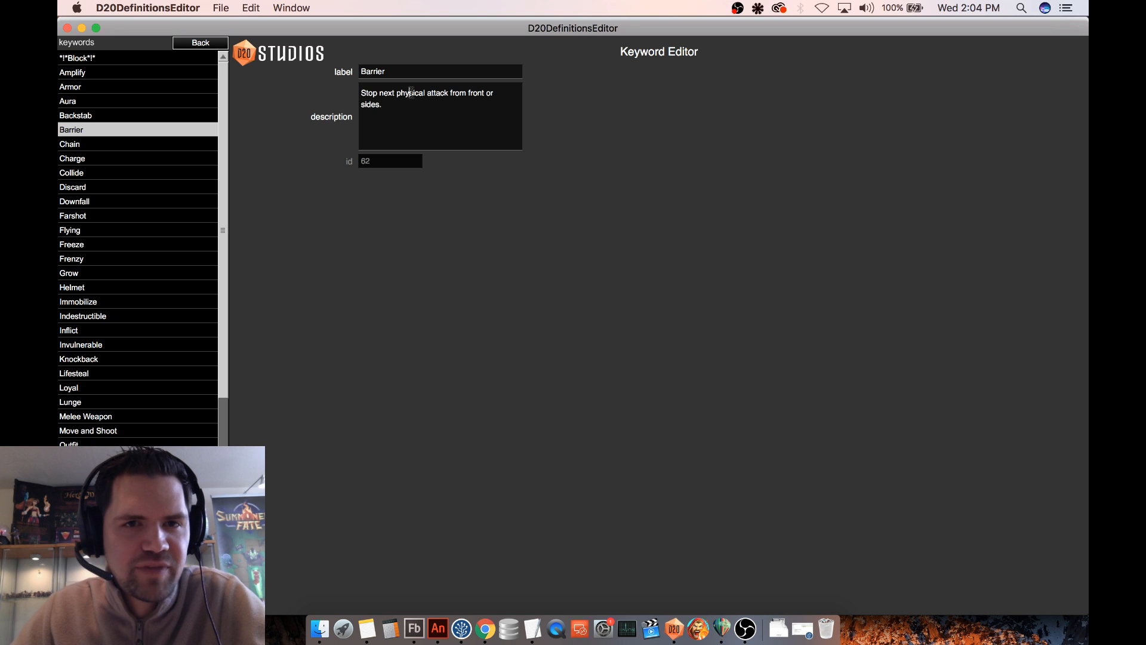
pyautogui.write('magical')
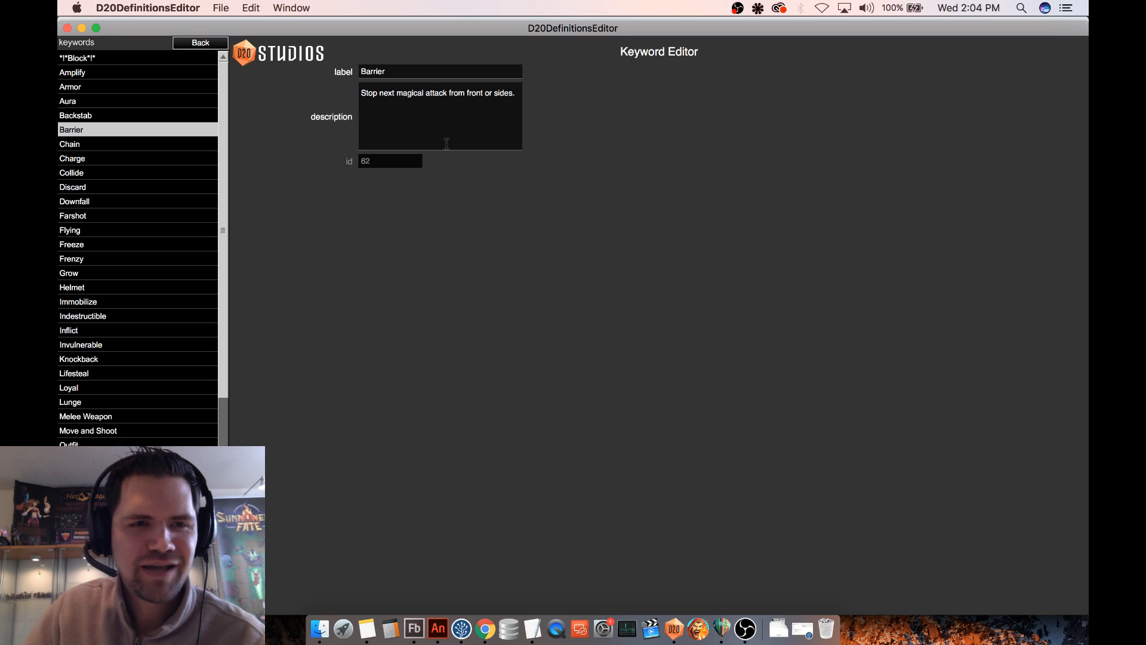
# - Open the [Ability] Barrier status effect to check its description and triggered ability
pyautogui.click(211, 45)
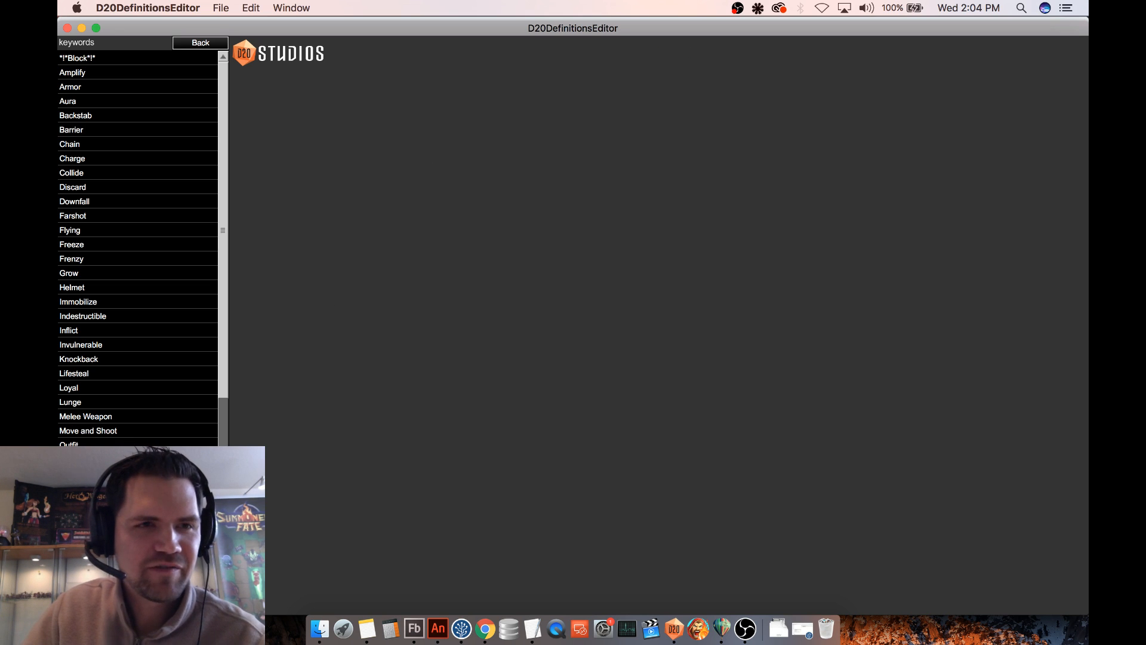
pyautogui.click(200, 43)
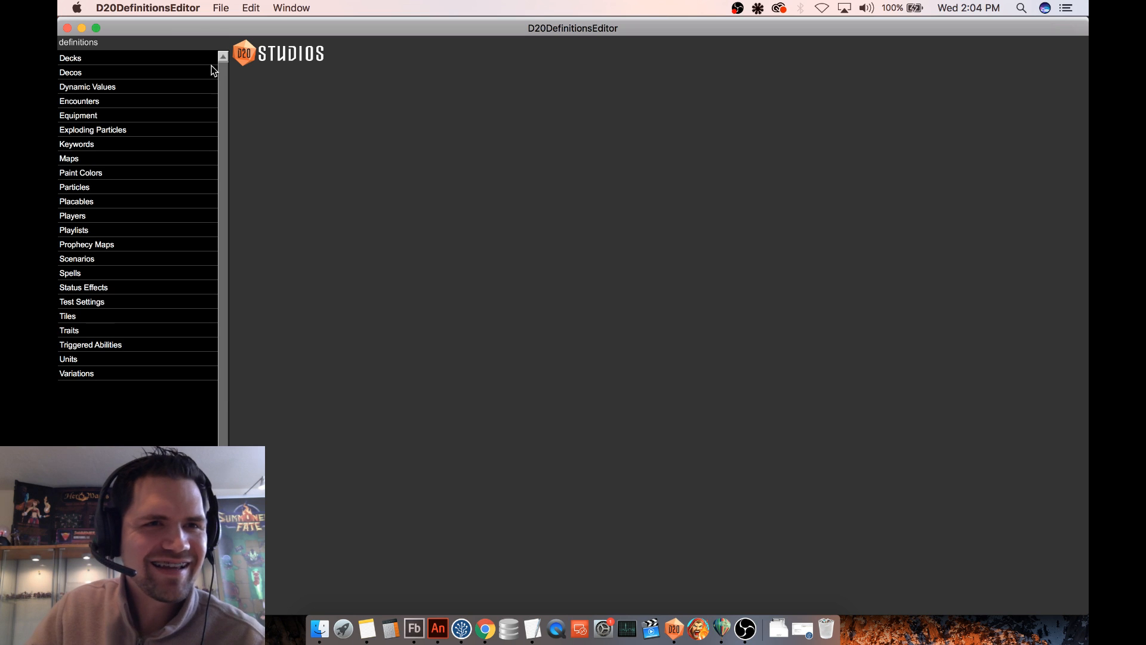
pyautogui.click(123, 287)
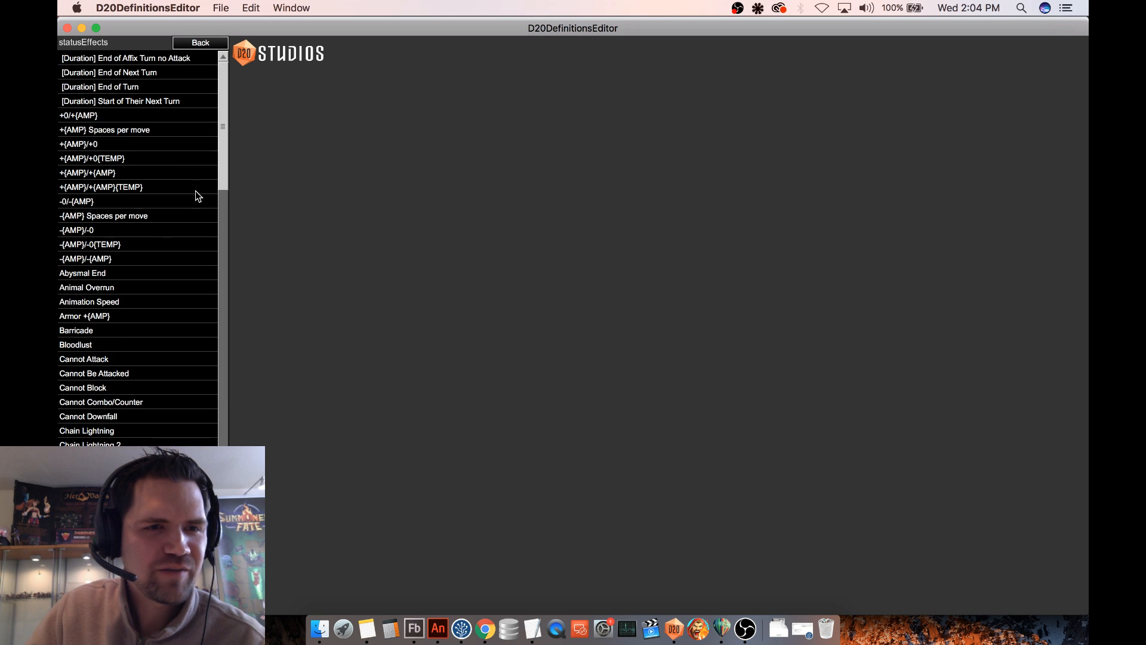
pyautogui.moveTo(224, 153); pyautogui.dragTo(220, 353)
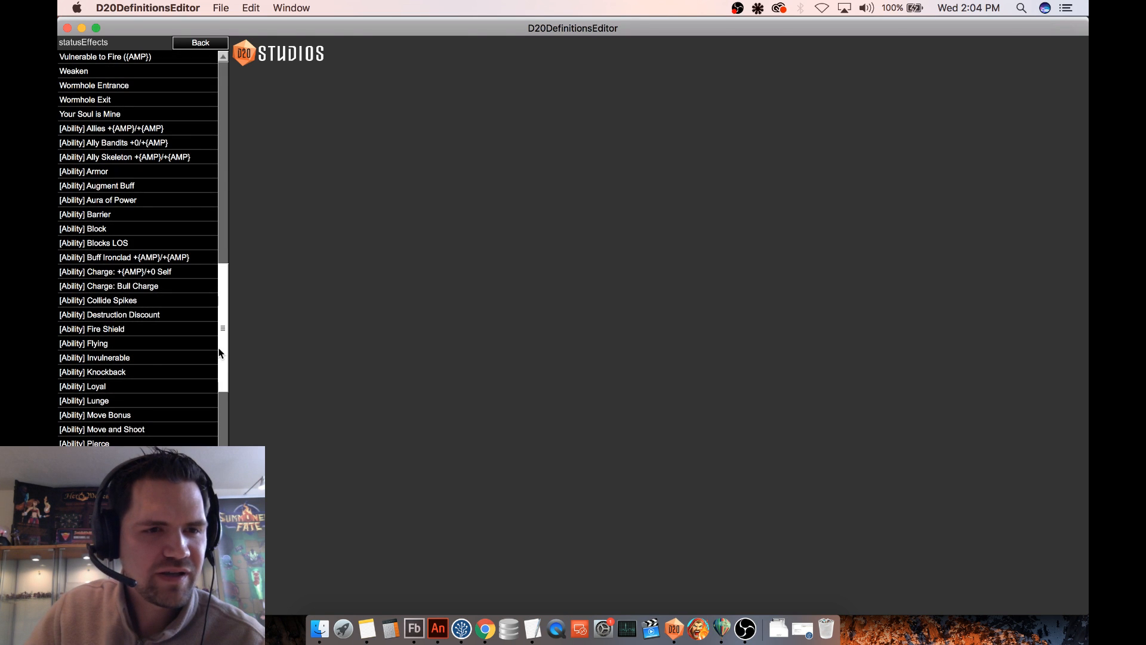
pyautogui.click(95, 214)
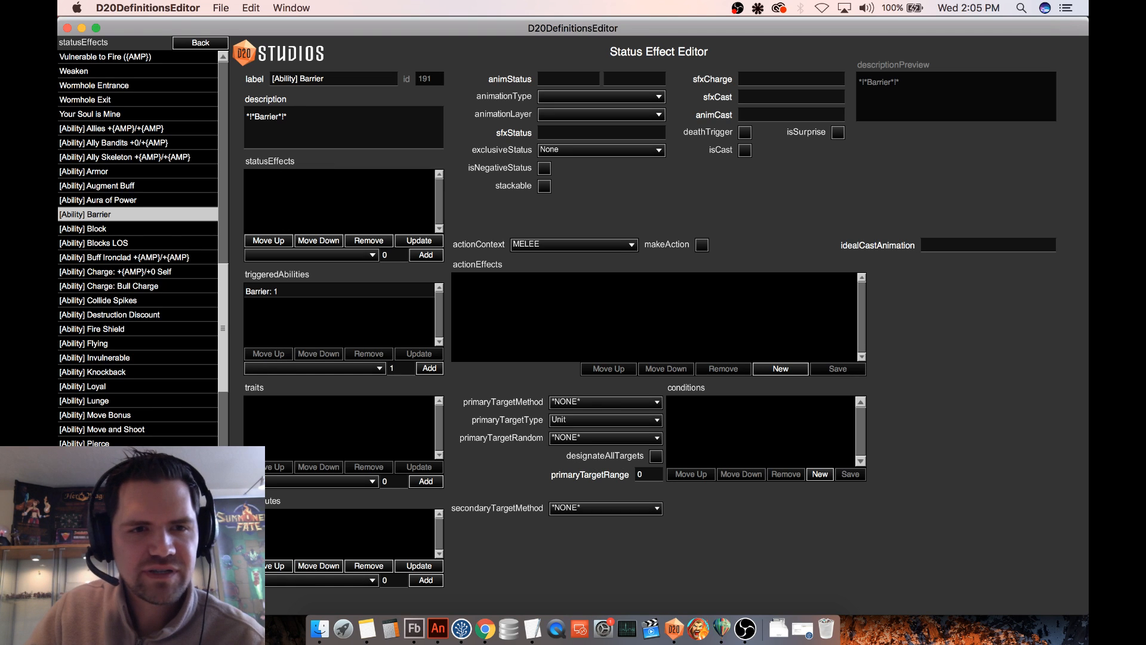
# - Start a new test game on the Grassy Path map and inspect Antarus's card for the Barrier keyword text
pyautogui.click(215, 44)
pyautogui.click(99, 160)
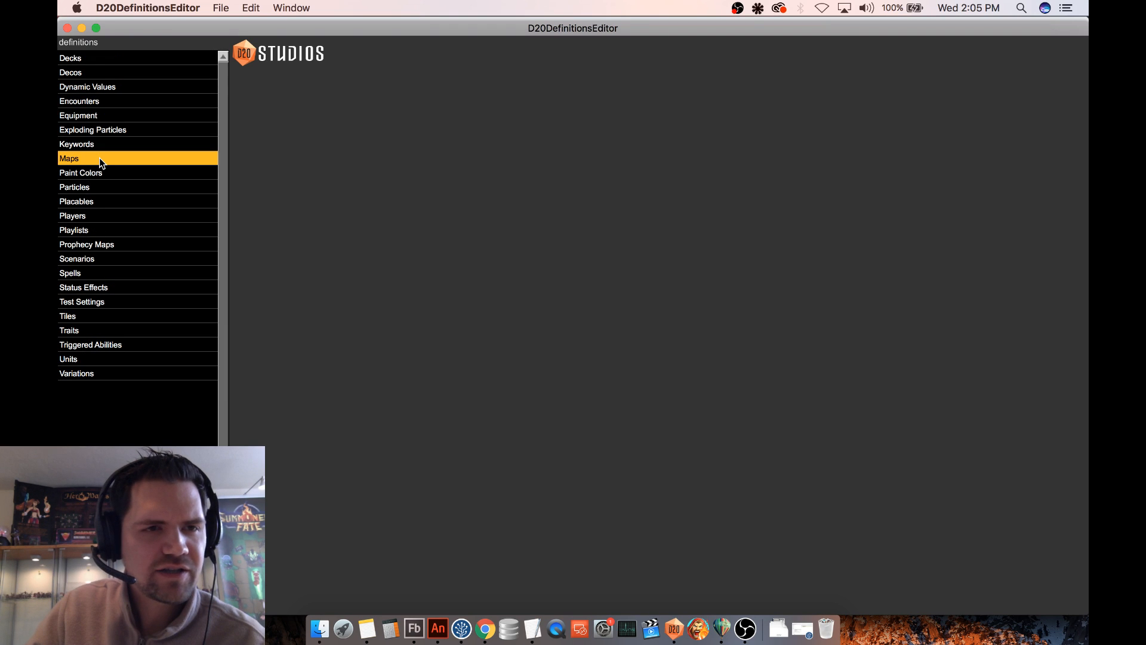
pyautogui.click(106, 157)
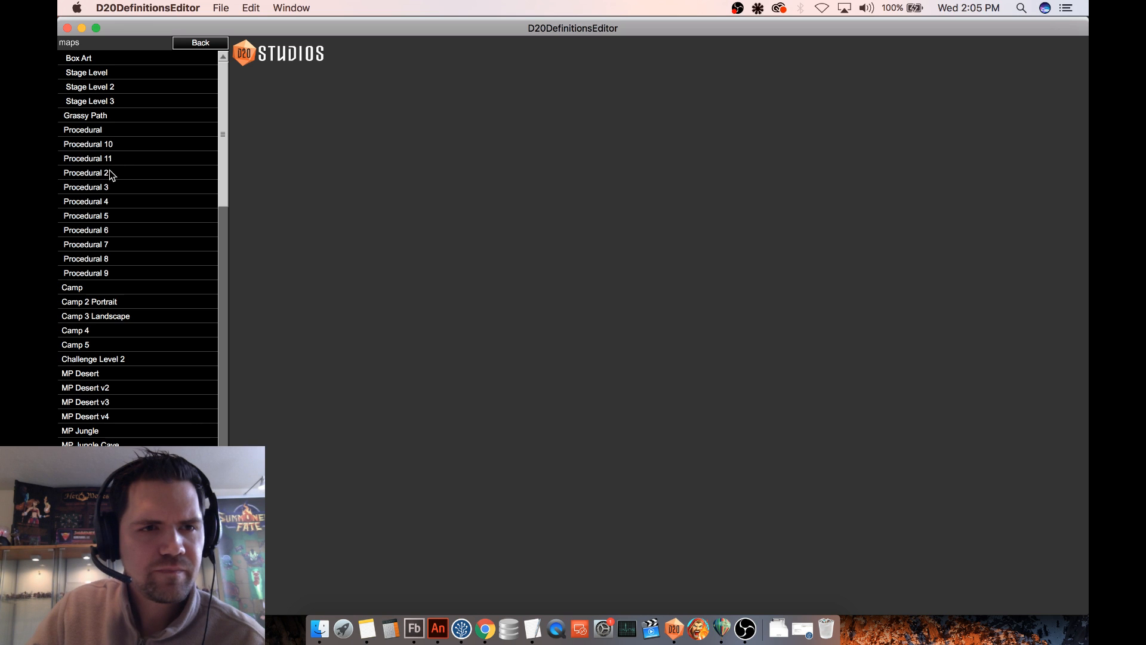
pyautogui.click(111, 173)
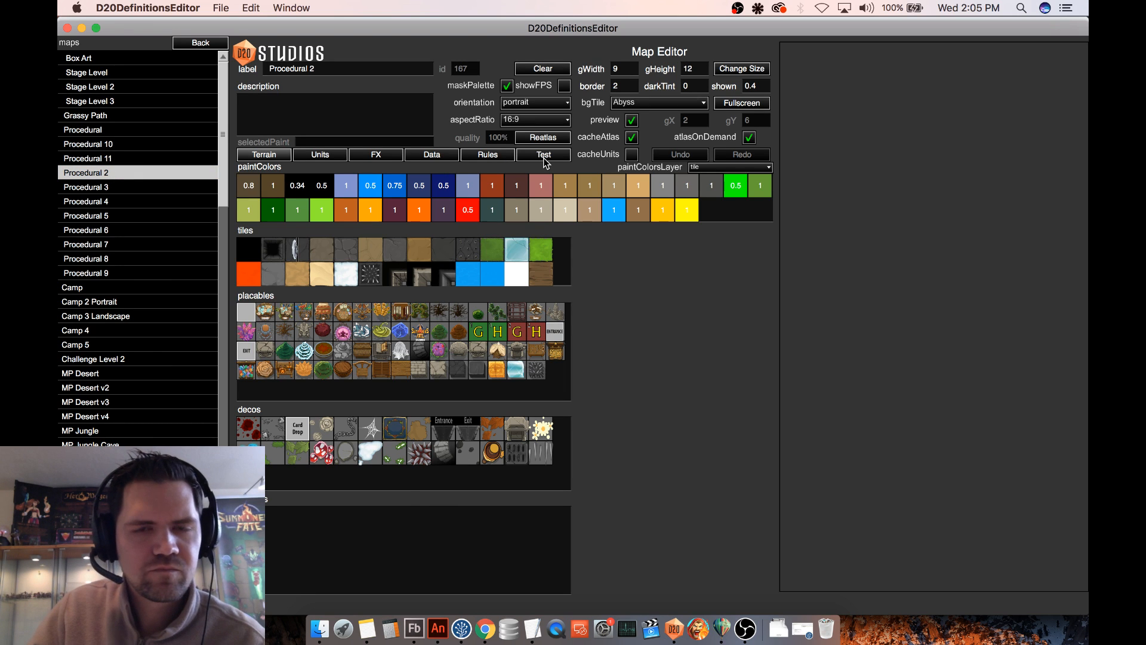
pyautogui.click(544, 159)
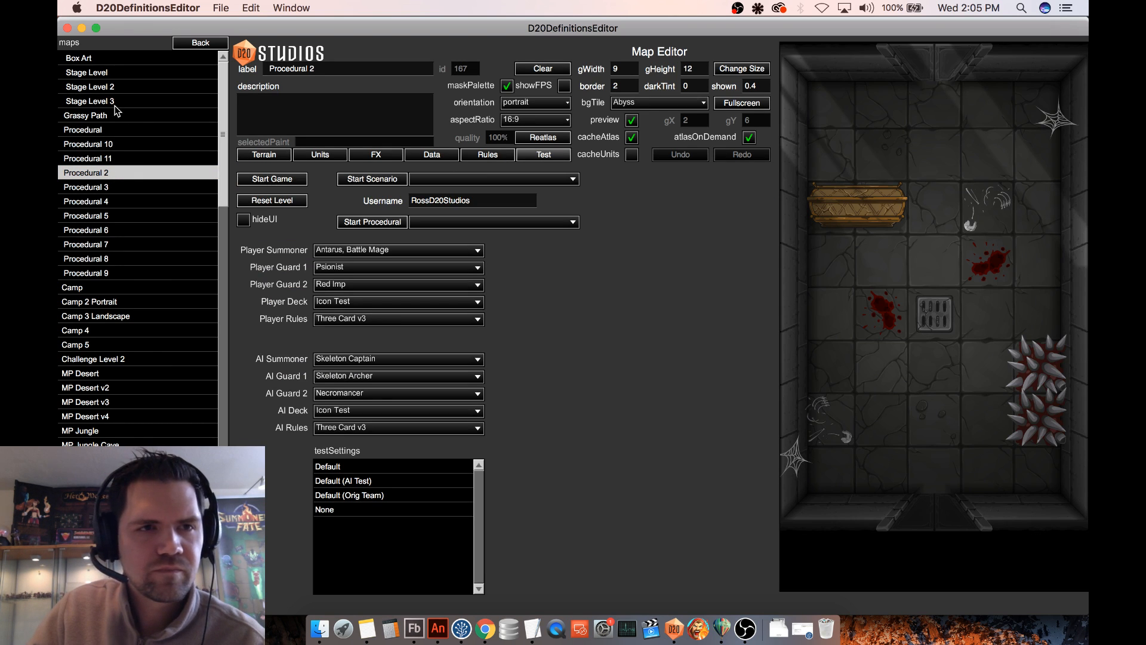
pyautogui.click(106, 115)
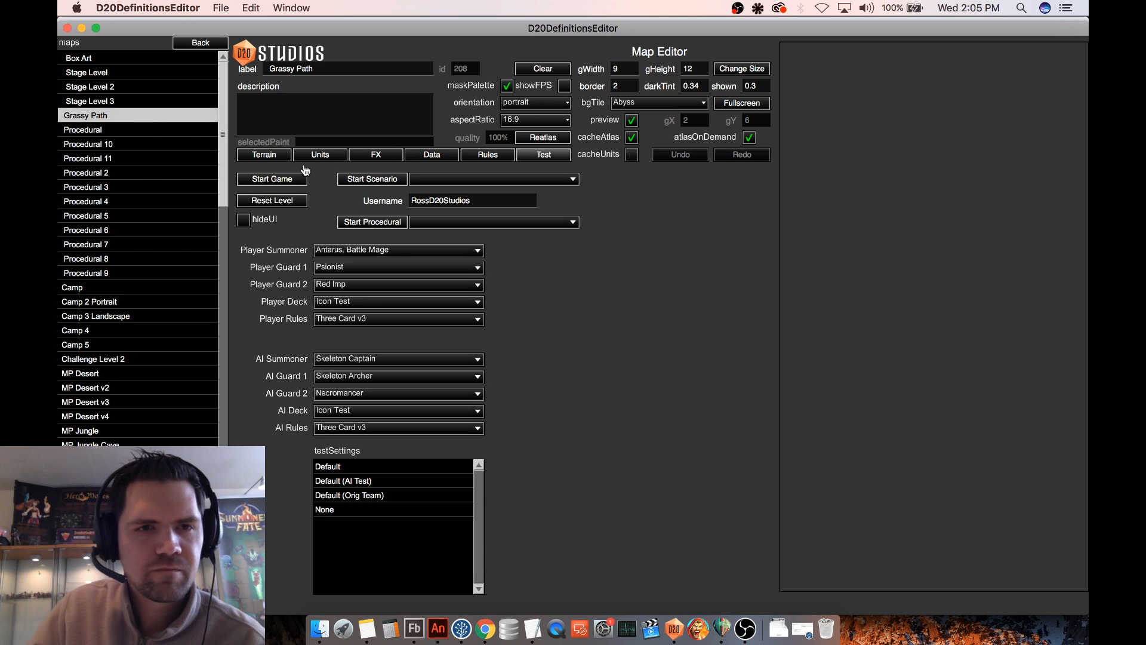
pyautogui.click(287, 188)
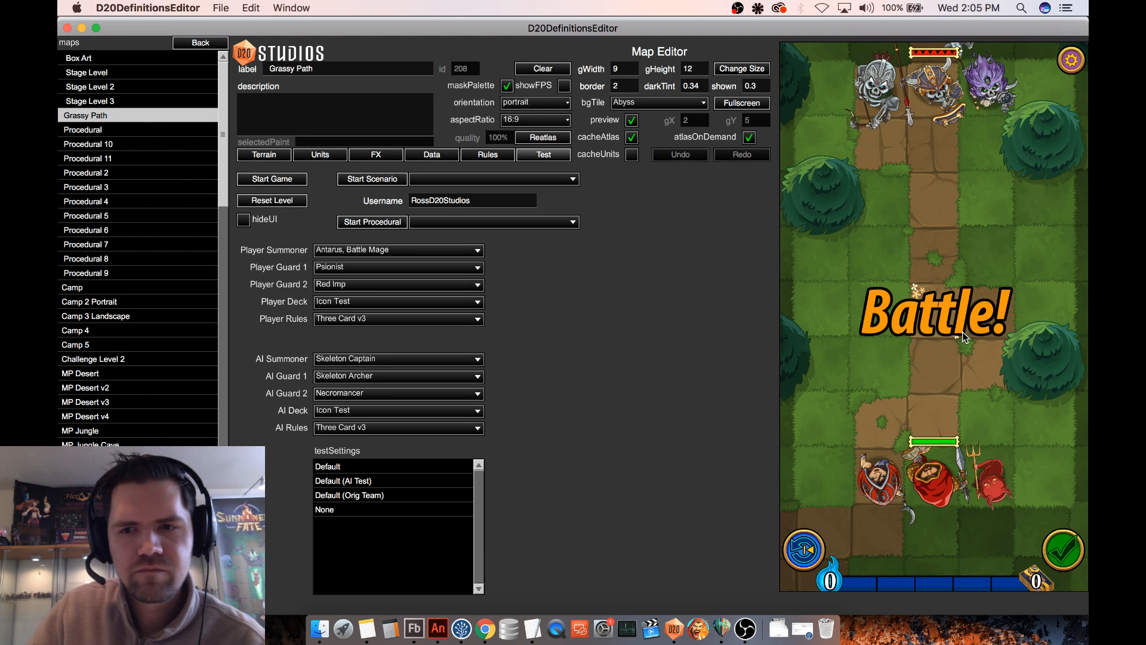
pyautogui.click(933, 481)
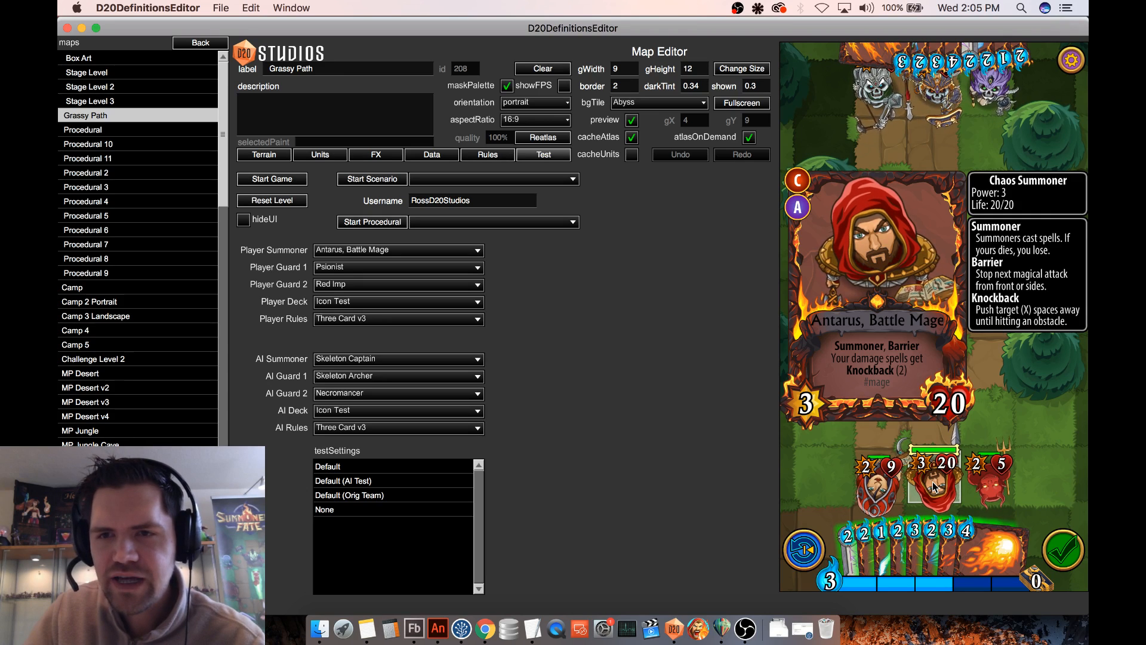
# - Move Antarus two tiles up the path and examine his card after the enemy attack
pyautogui.moveTo(934, 486); pyautogui.dragTo(935, 419)
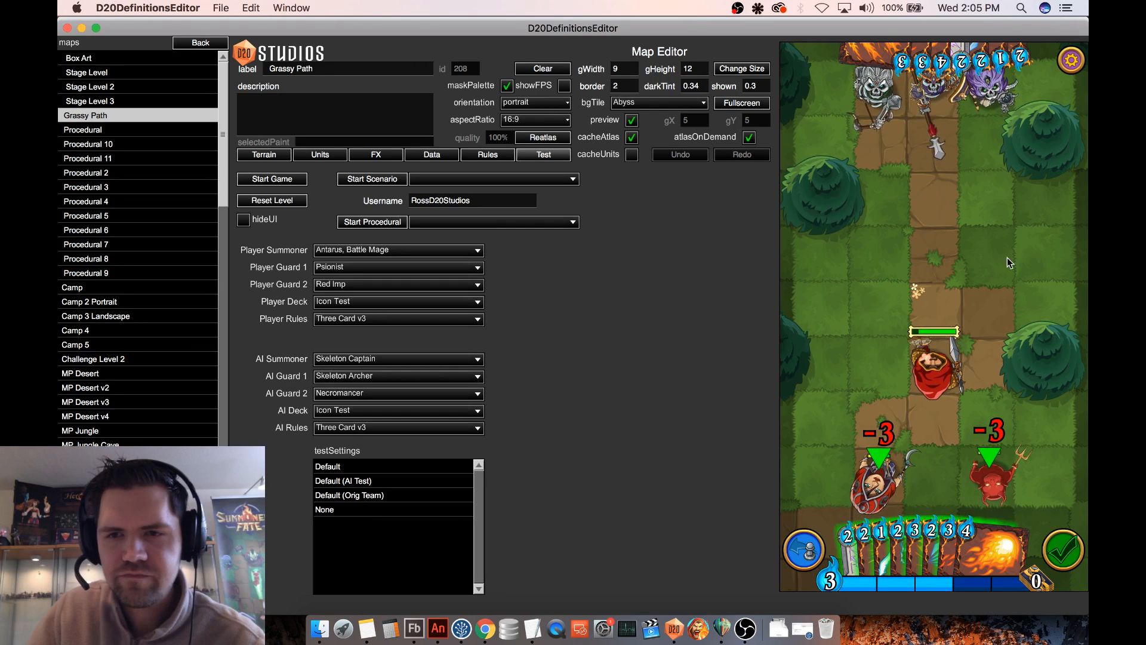
pyautogui.click(940, 383)
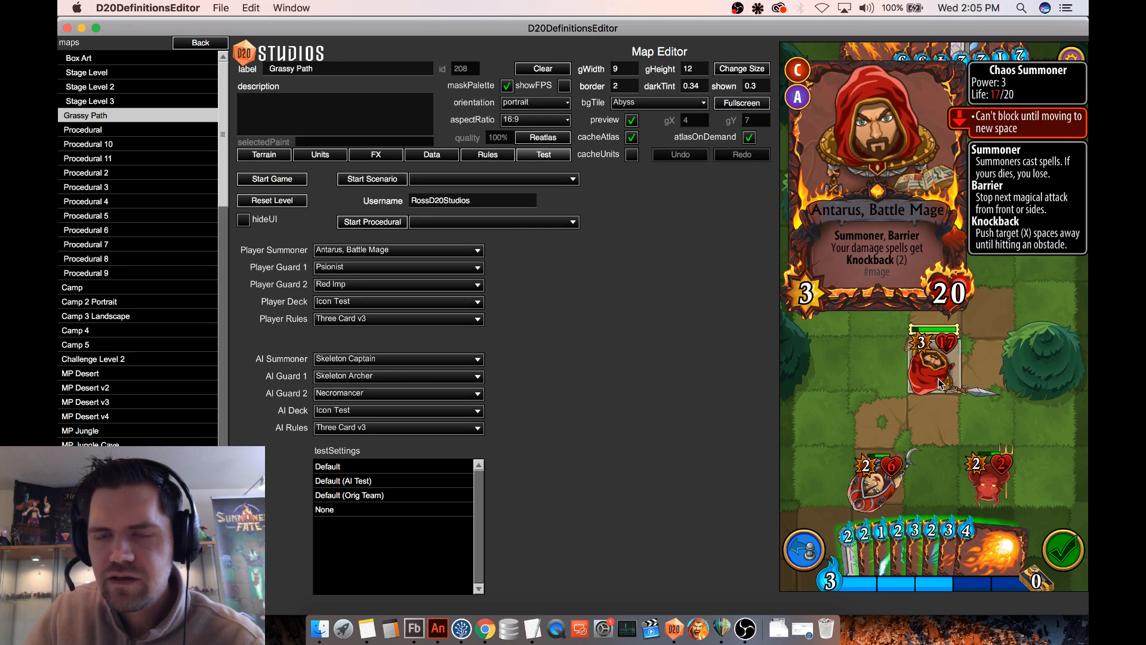
pyautogui.click(938, 383)
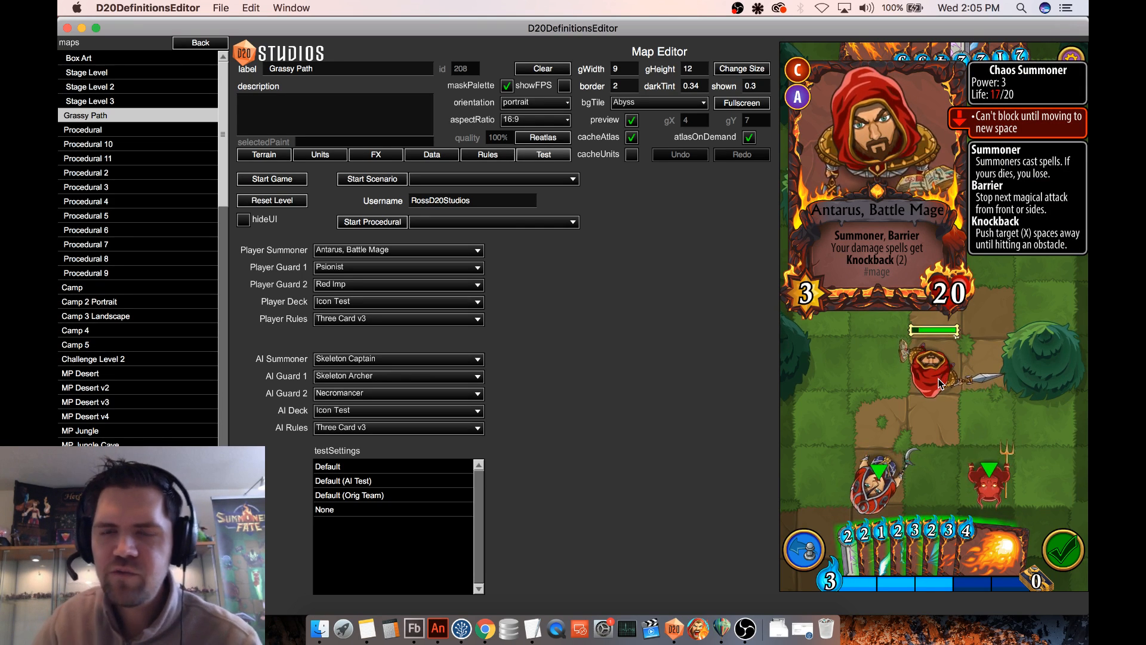
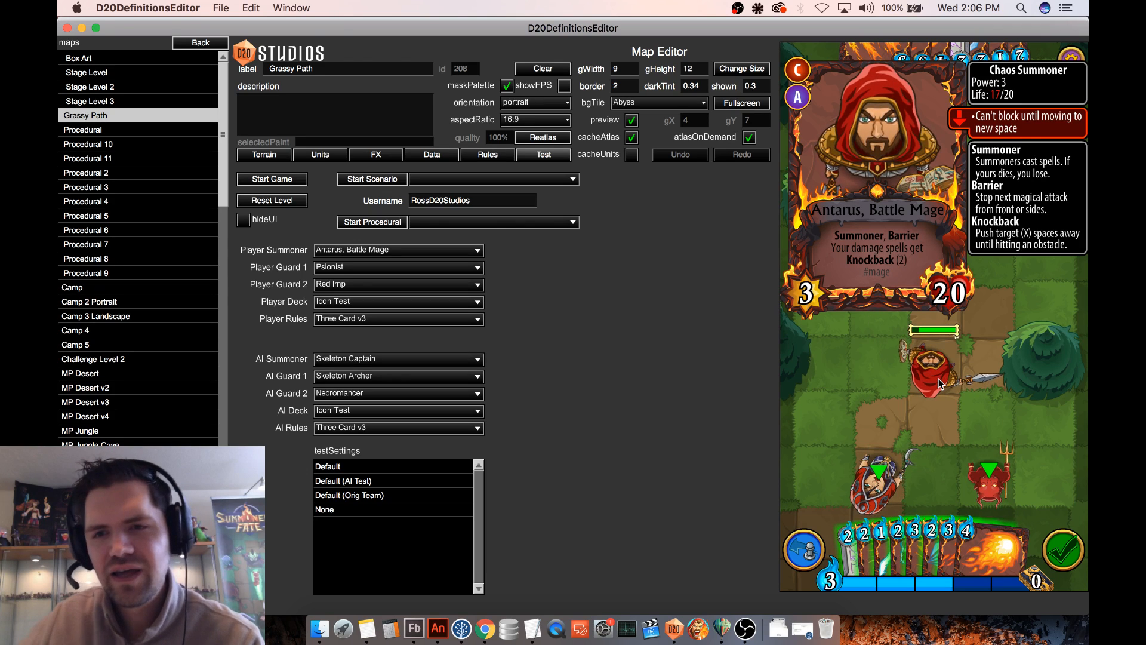
pyautogui.click(939, 380)
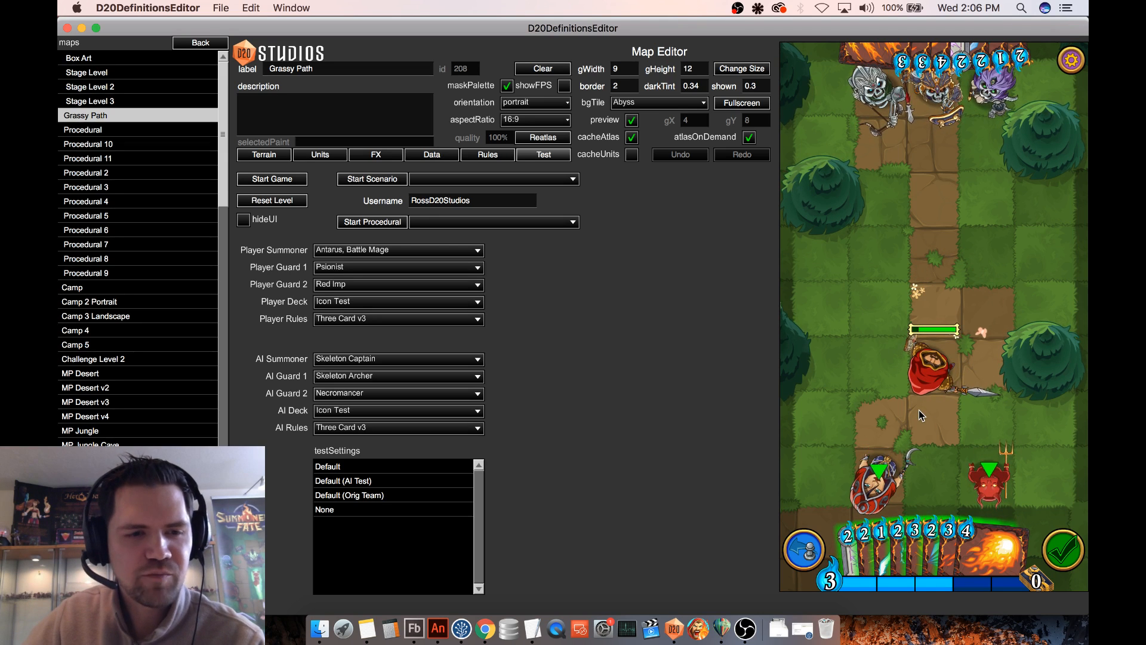
pyautogui.click(937, 365)
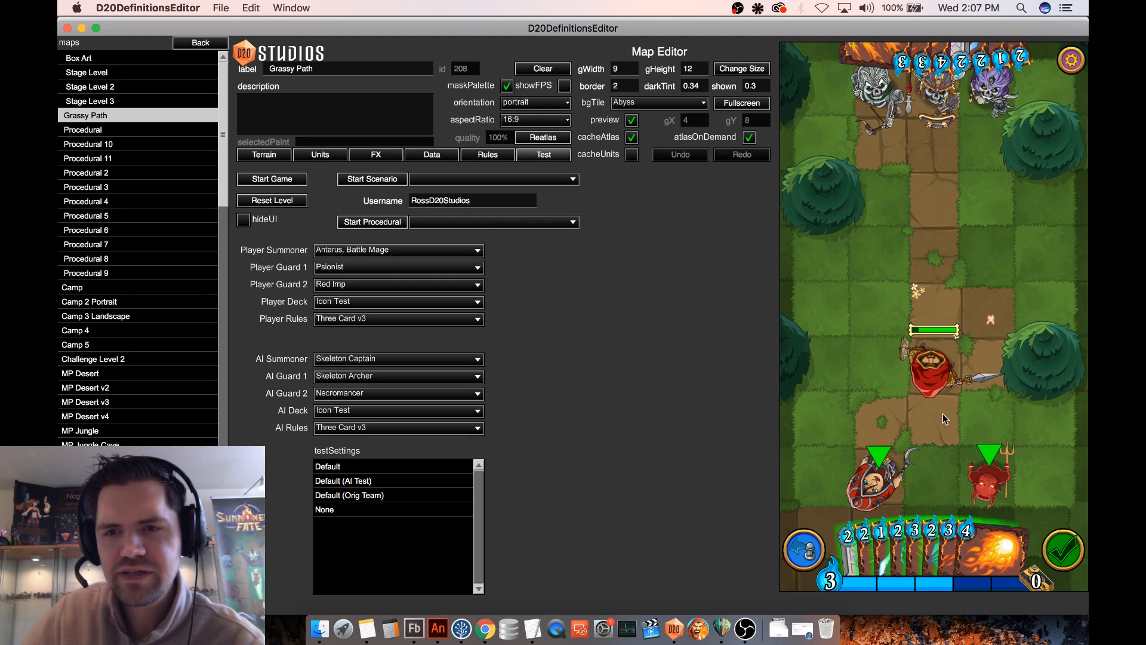
pyautogui.moveTo(910, 359)
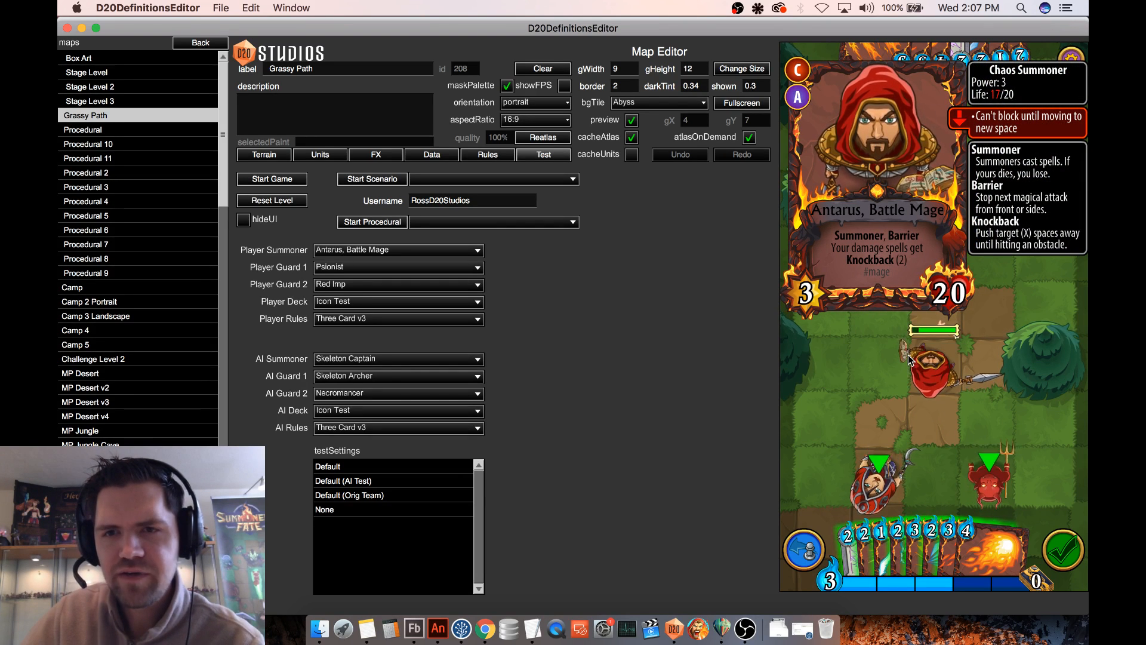
pyautogui.click(941, 324)
pyautogui.moveTo(941, 324); pyautogui.dragTo(934, 358)
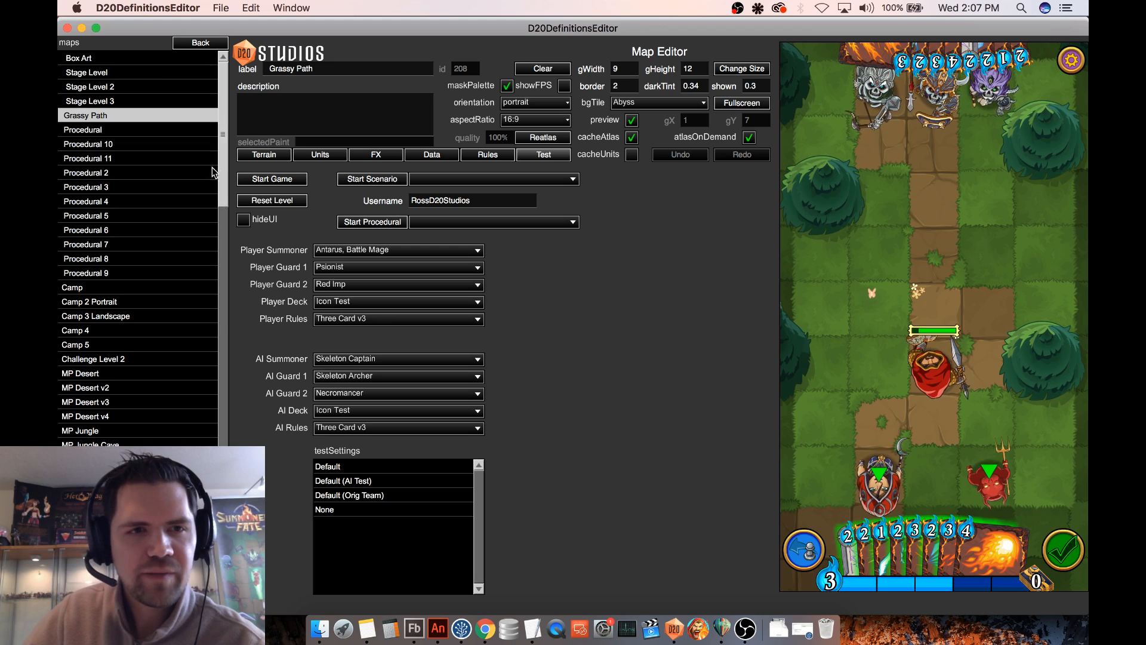
# - Leave the map and open the non-functional Celestial Barrier spell for editing
pyautogui.click(203, 44)
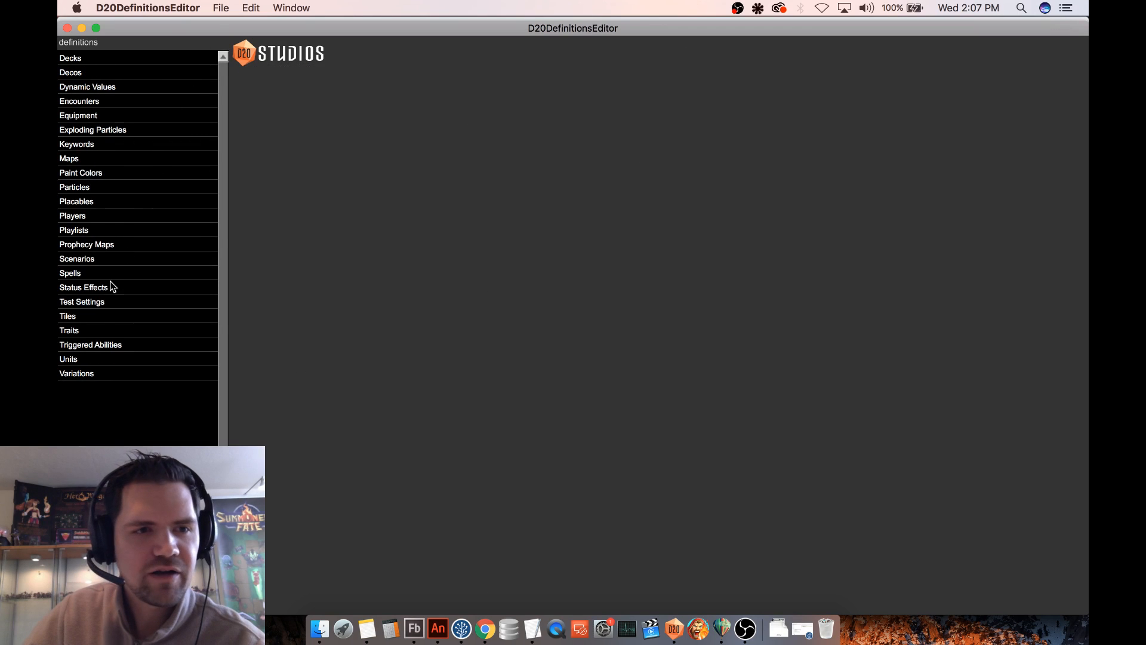
pyautogui.click(94, 274)
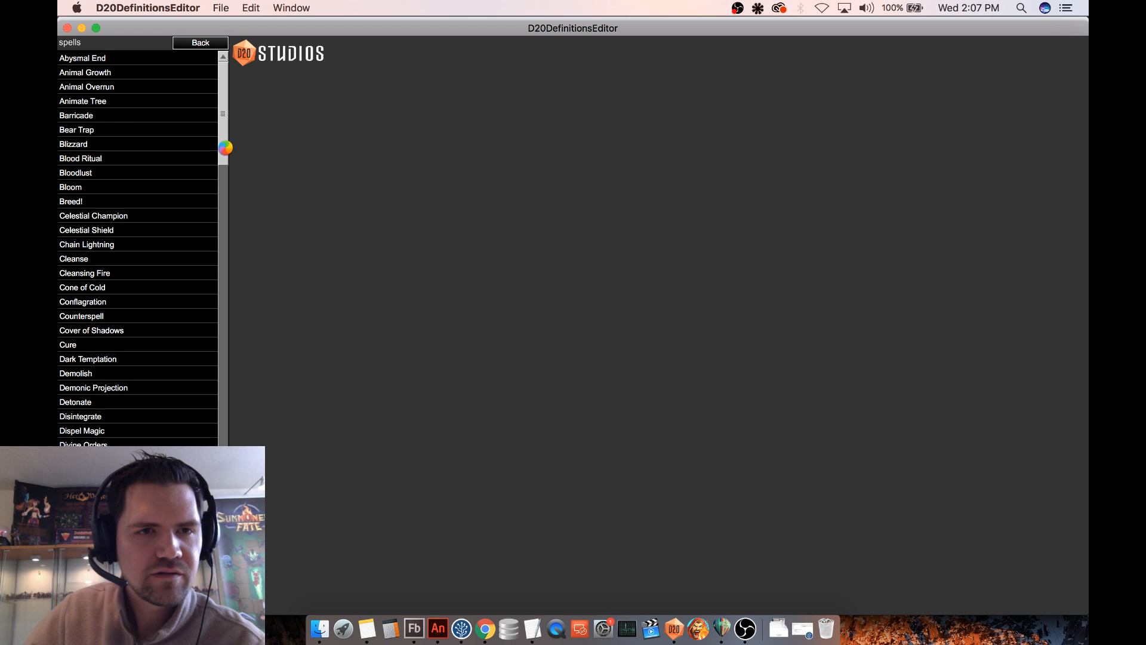
pyautogui.moveTo(225, 112); pyautogui.dragTo(209, 359)
pyautogui.scroll(-1, 191, 362)
pyautogui.click(156, 358)
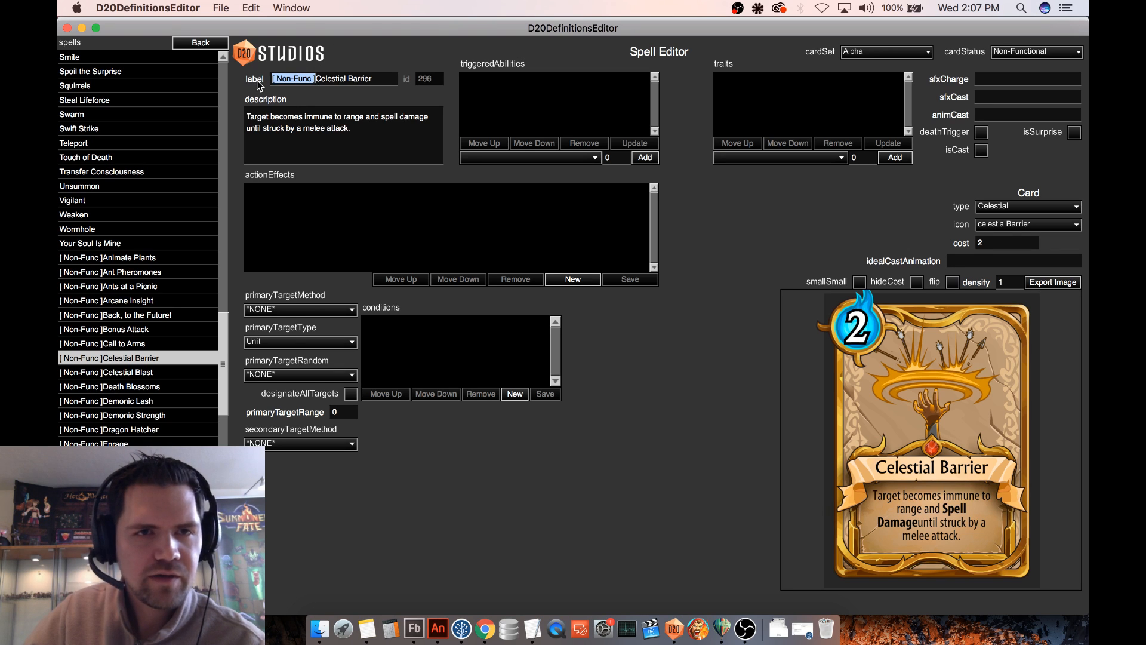
# - Remove the Non-Func prefix from Celestial Barrier's label, set its card status to Functional and enable isCast
pyautogui.press('BackSpace')
pyautogui.click(1029, 51)
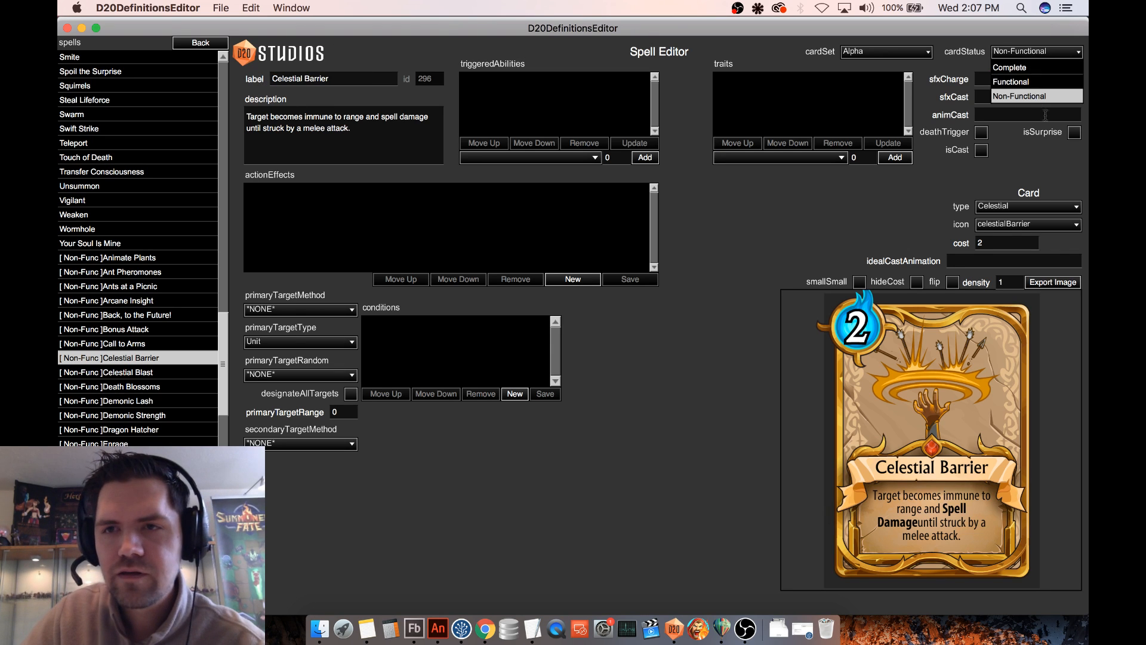
pyautogui.click(1016, 81)
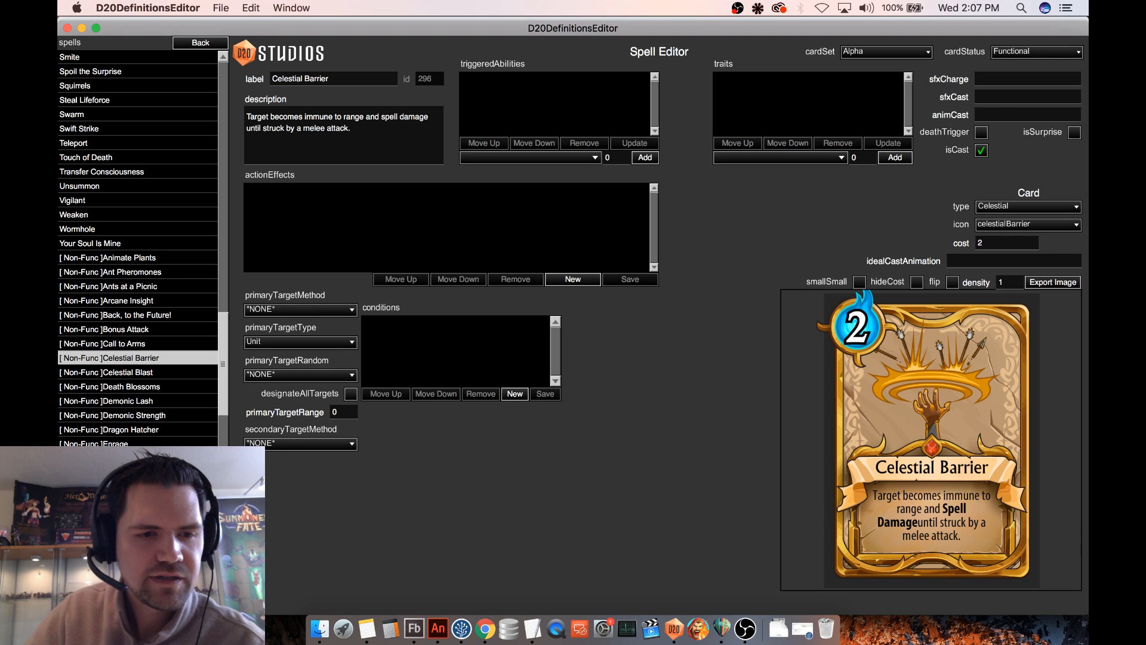
pyautogui.click(189, 360)
# - Copy the cast animation recovery_Animation from the Celestial Shield spell into Celestial Barrier
pyautogui.moveTo(221, 339); pyautogui.dragTo(222, 115)
pyautogui.click(165, 81)
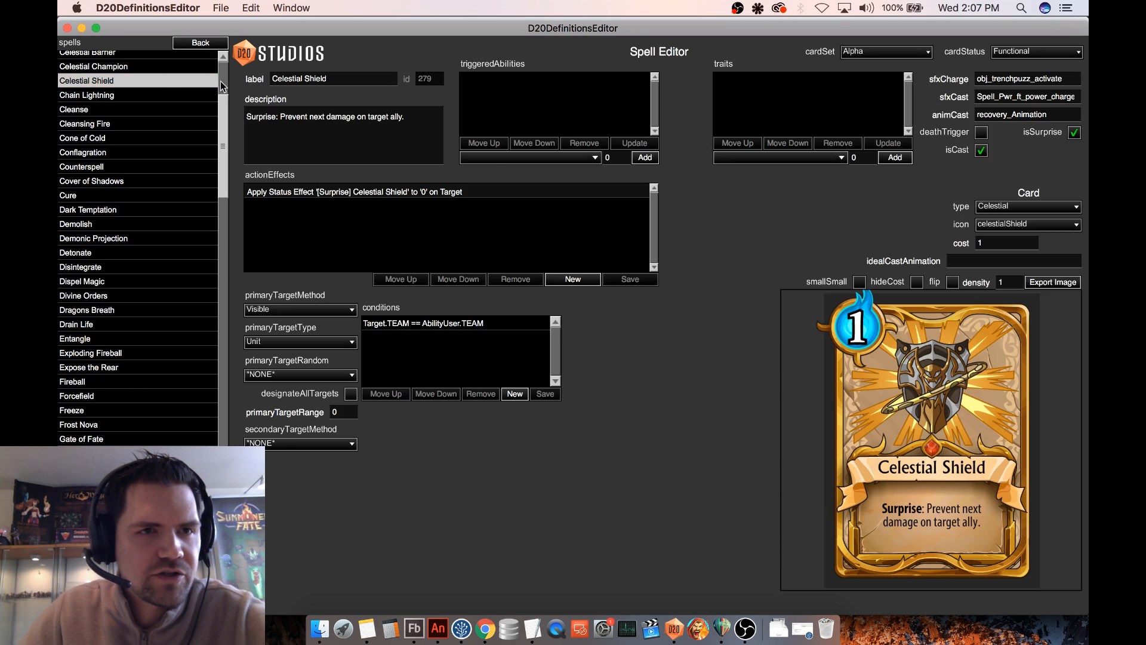
pyautogui.doubleClick(1010, 114)
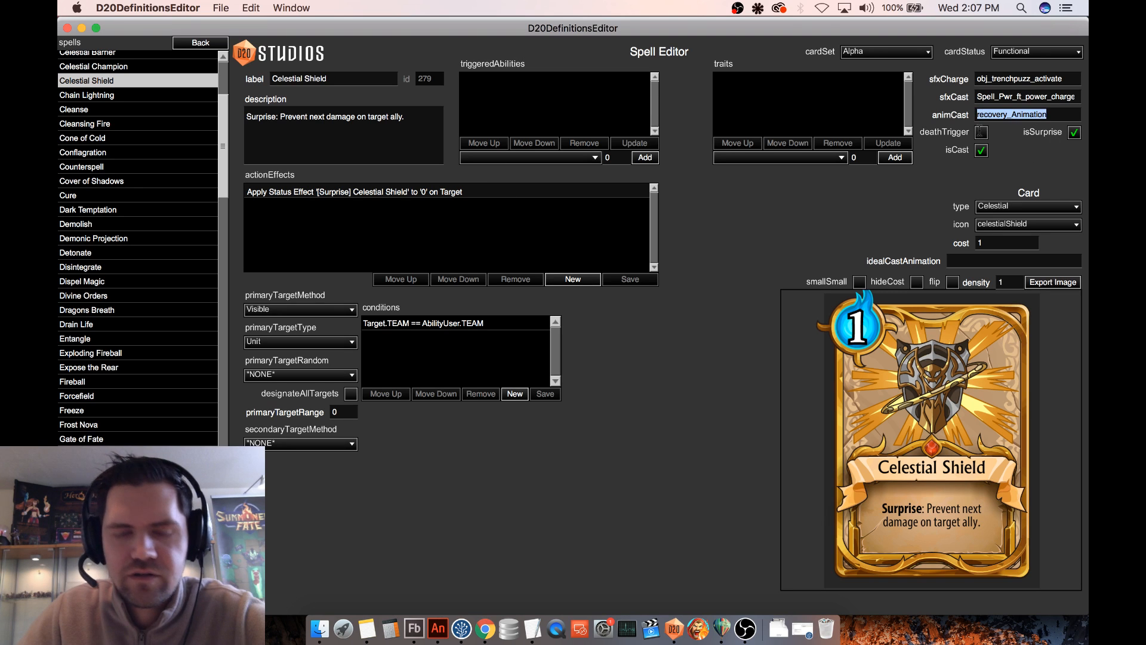
pyautogui.press('super+c')
pyautogui.moveTo(223, 128); pyautogui.dragTo(176, 84)
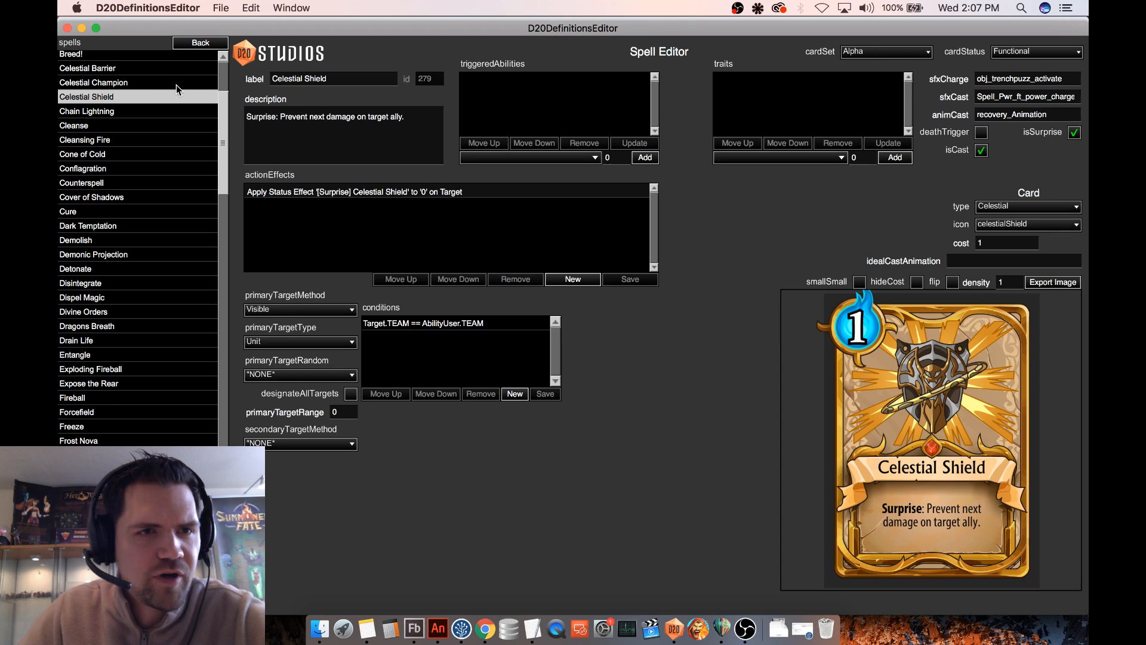
pyautogui.click(145, 68)
pyautogui.press('super+v')
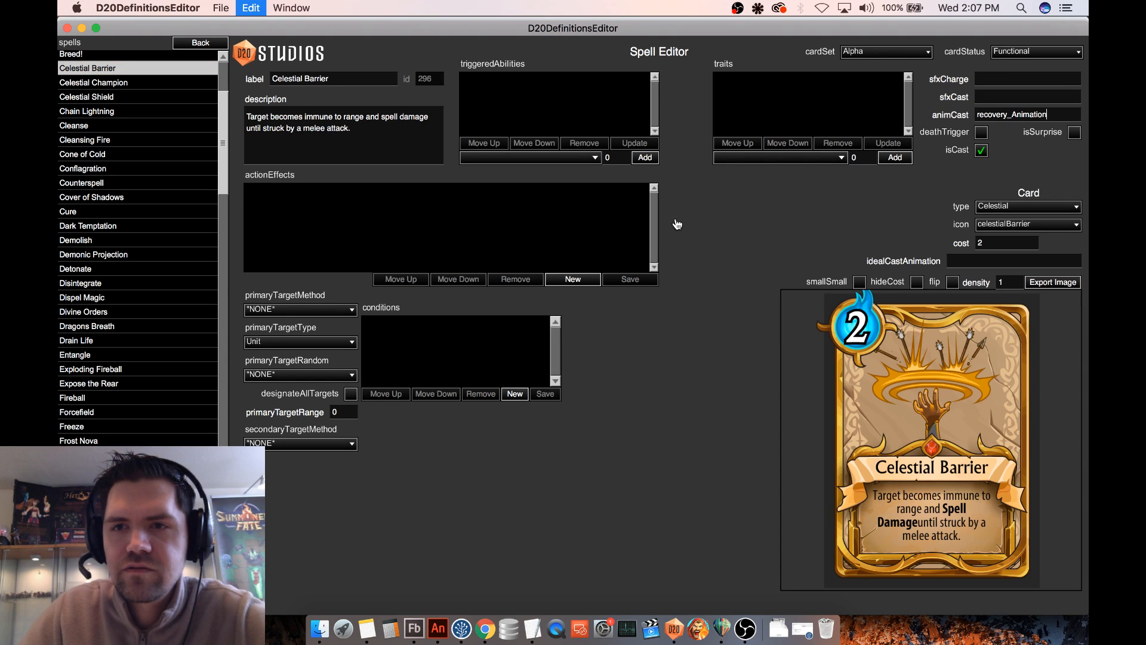
# - Copy the cast sound Spell_Pwr_ft_power_charge from the Celestial Shield spell into Celestial Barrier
pyautogui.click(145, 225)
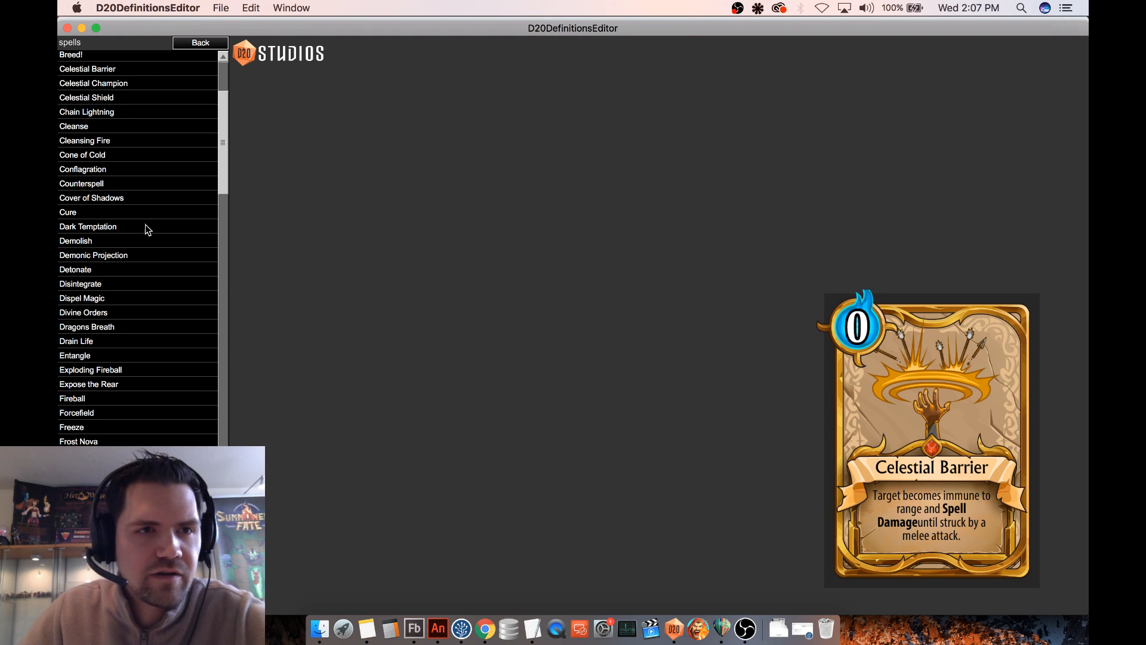
pyautogui.click(114, 98)
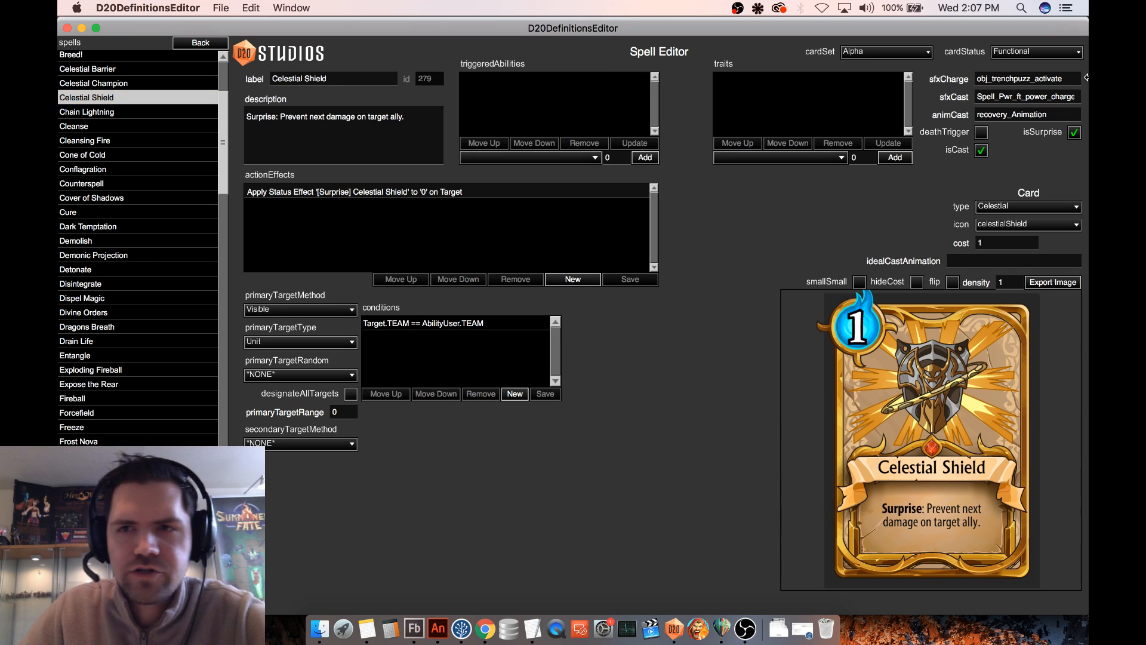
pyautogui.doubleClick(1016, 96)
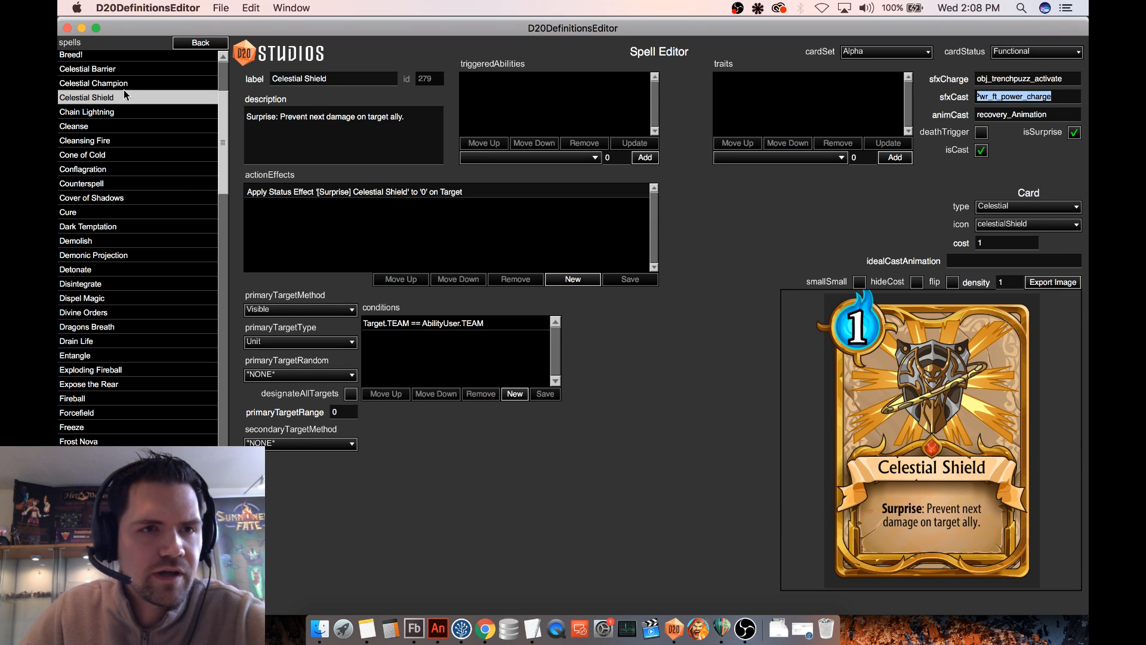
pyautogui.click(130, 69)
pyautogui.click(1011, 97)
pyautogui.press('super+v')
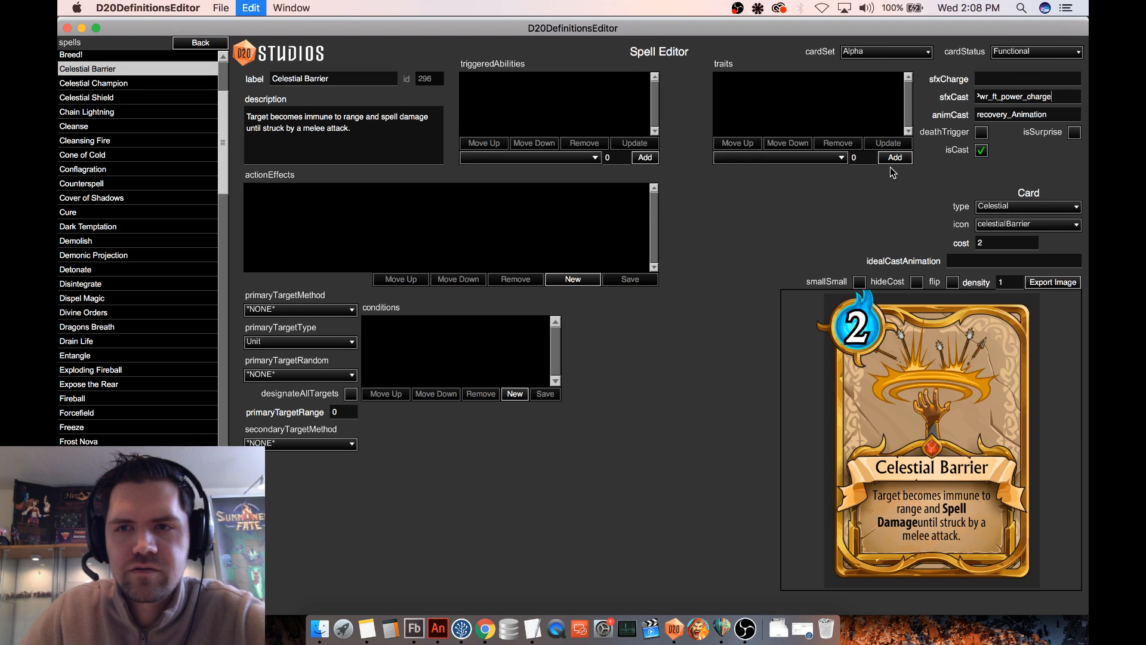
pyautogui.click(95, 184)
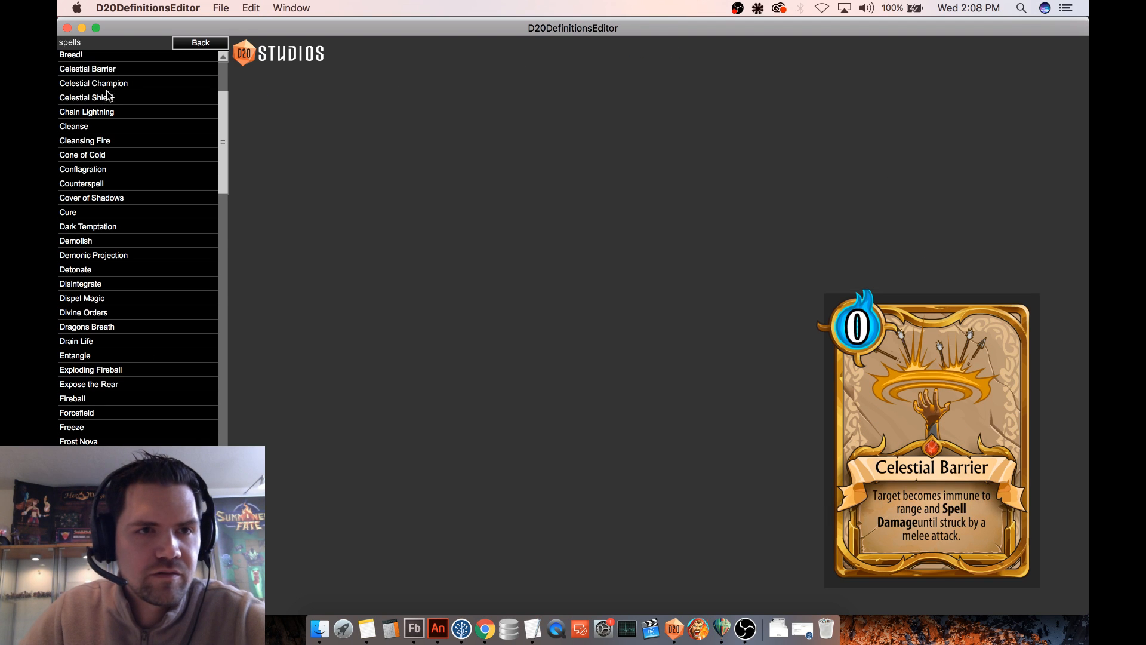
pyautogui.click(119, 70)
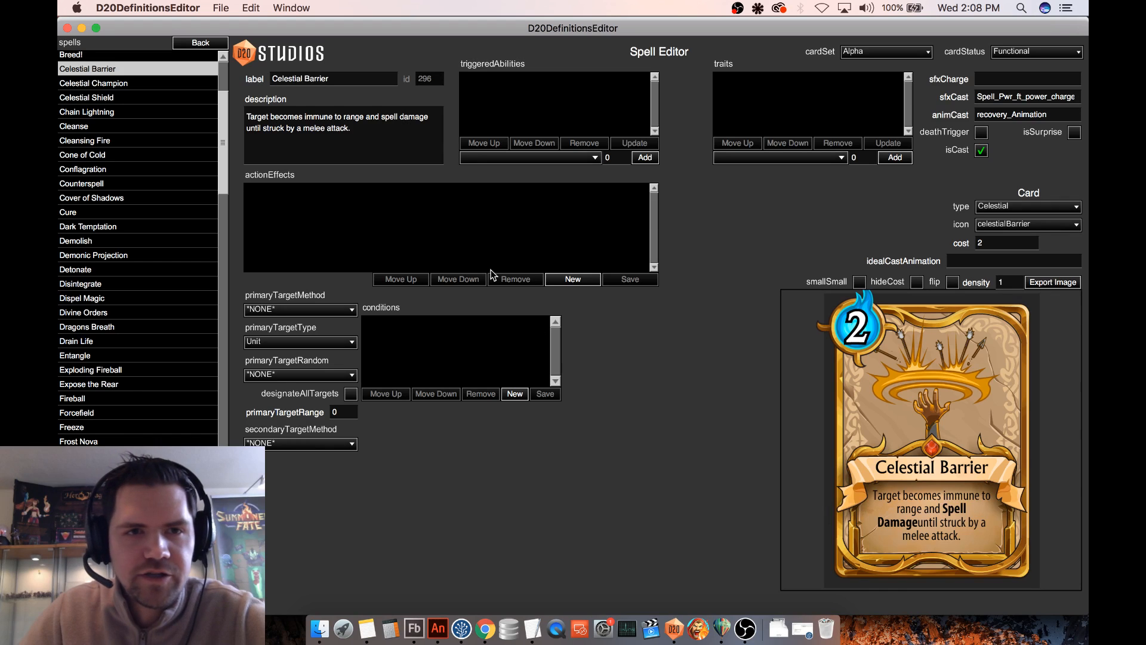
# - Replace Celestial Barrier's description with "Target ally gains Barrier."
pyautogui.moveTo(373, 132); pyautogui.dragTo(241, 93)
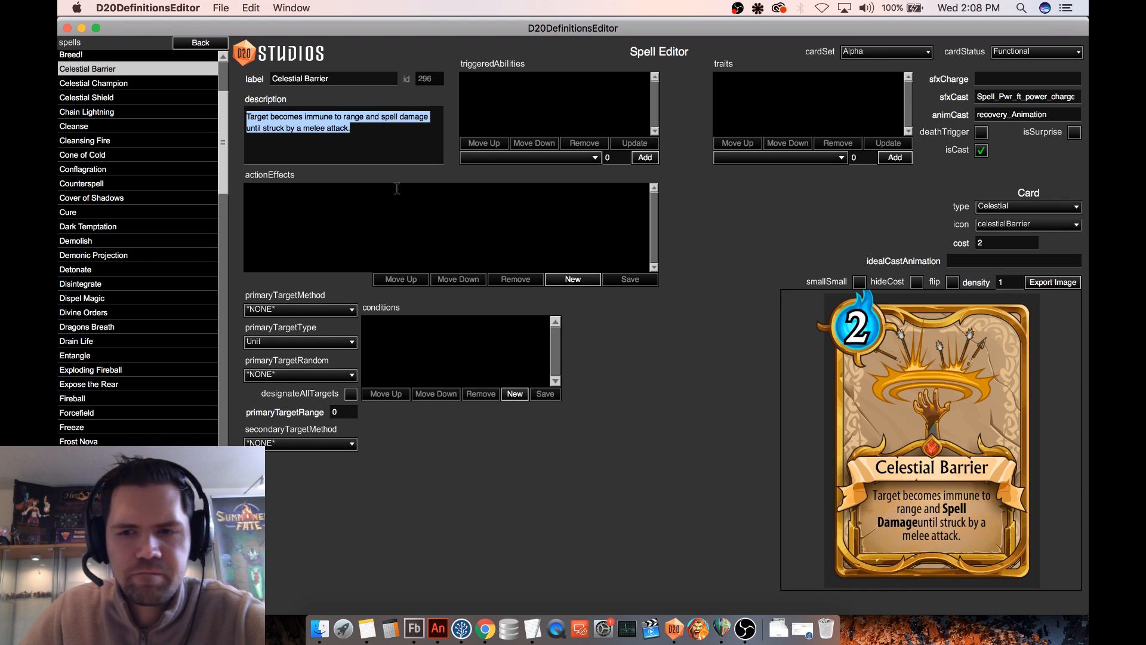
pyautogui.write('Target')
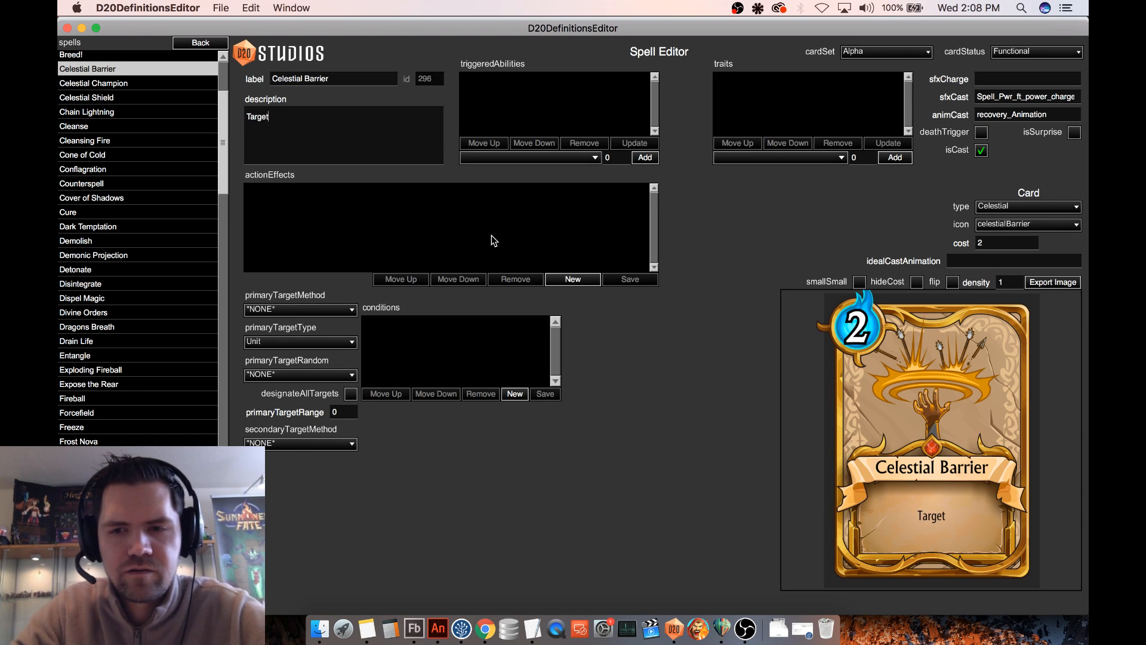
pyautogui.write(' ally gains ')
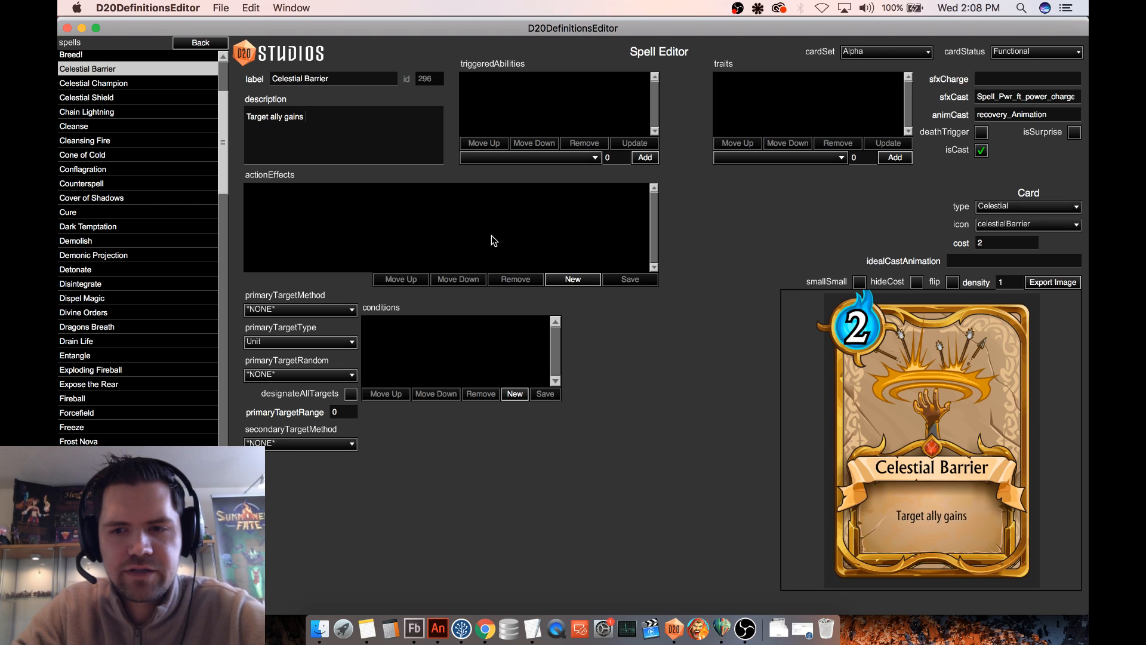
pyautogui.write('Barrier.')
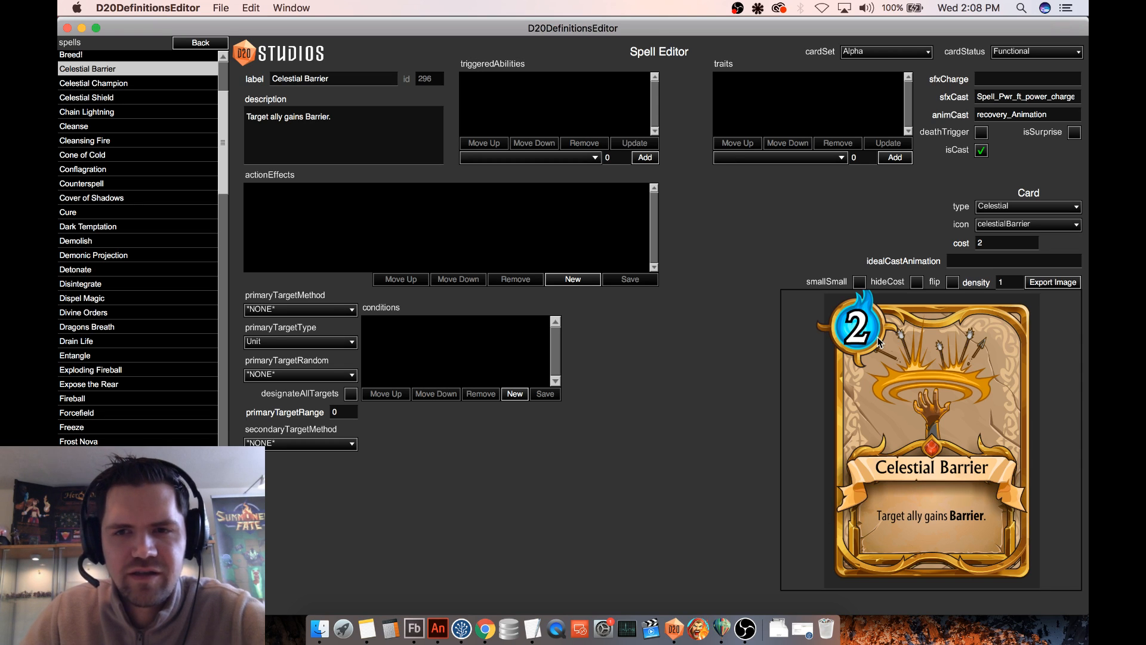
# - Add an action effect to Celestial Barrier that applies the [Ability] Barrier status effect to the target
pyautogui.click(575, 282)
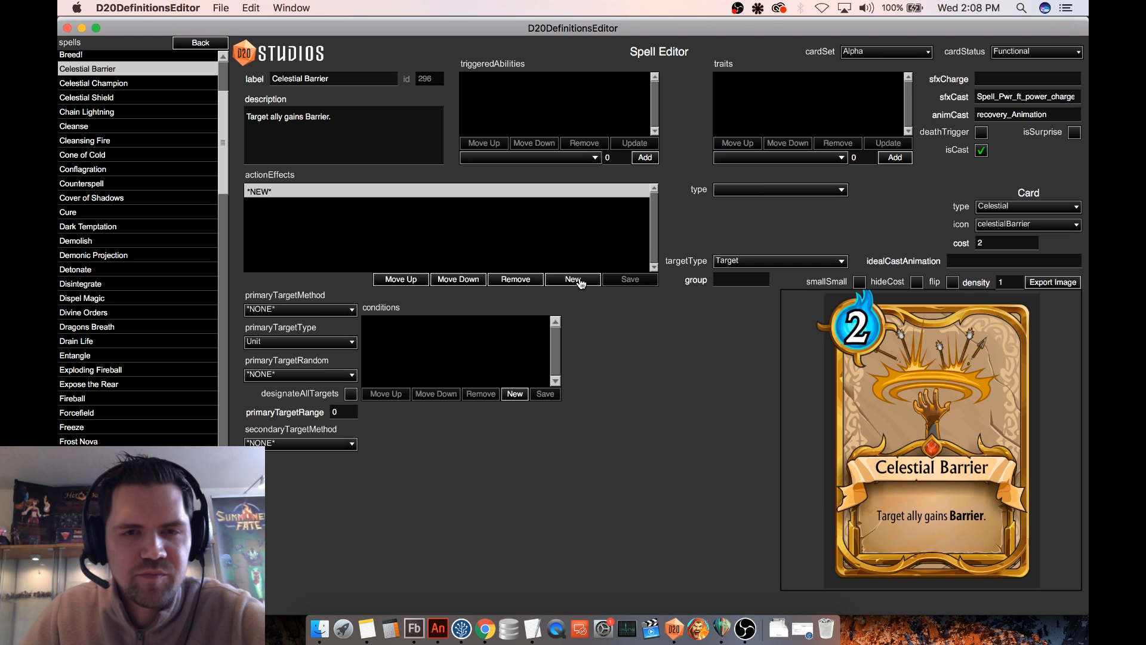
pyautogui.click(766, 190)
pyautogui.click(746, 247)
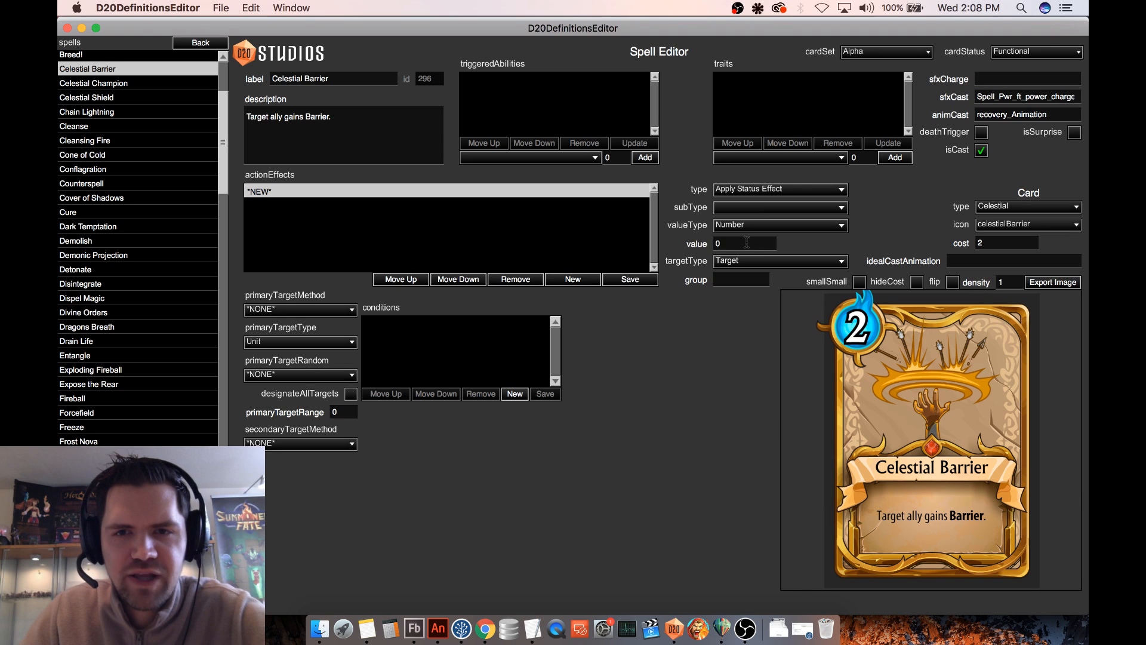
pyautogui.click(764, 208)
pyautogui.scroll(-3, 786, 230)
pyautogui.scroll(-15, 798, 254)
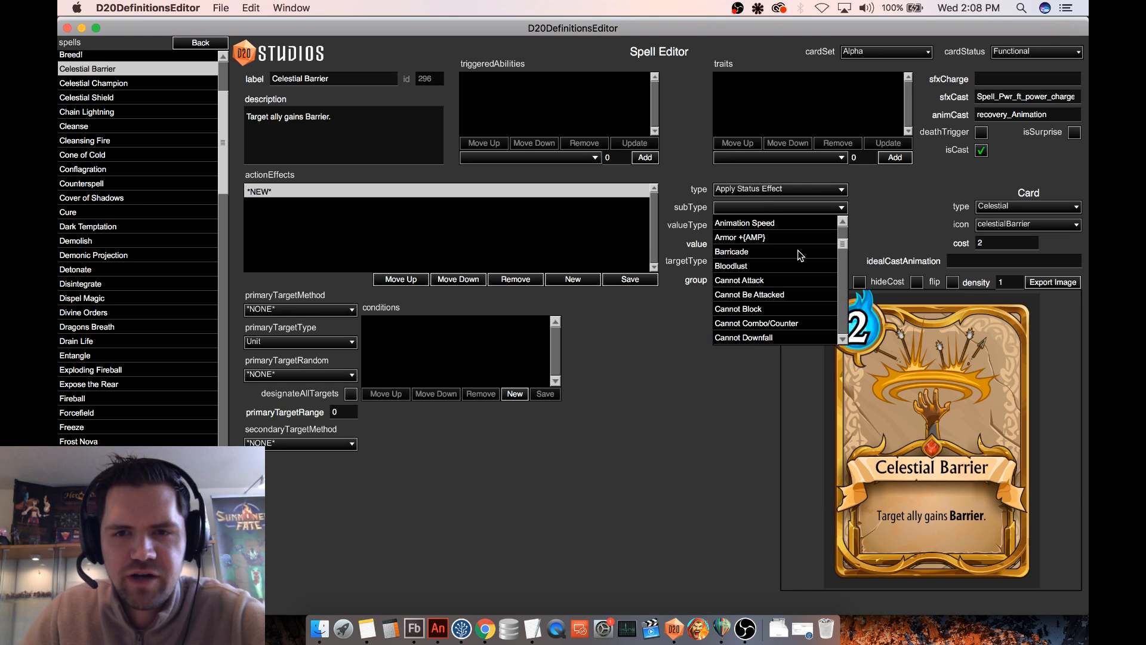
pyautogui.scroll(-10, 800, 256)
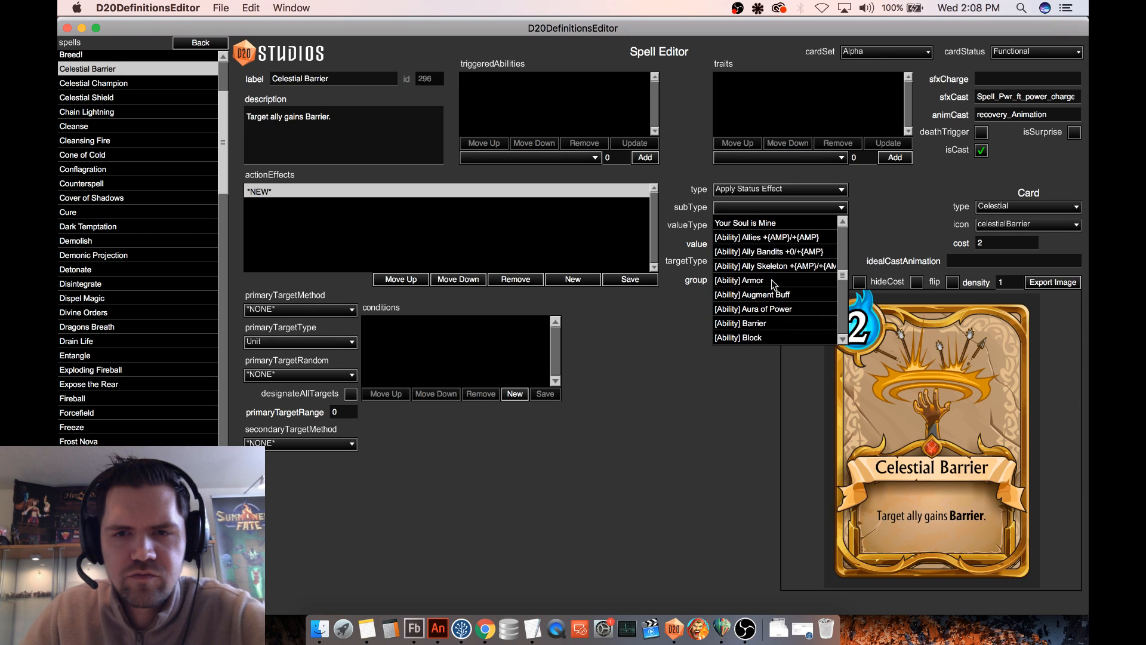
pyautogui.click(761, 324)
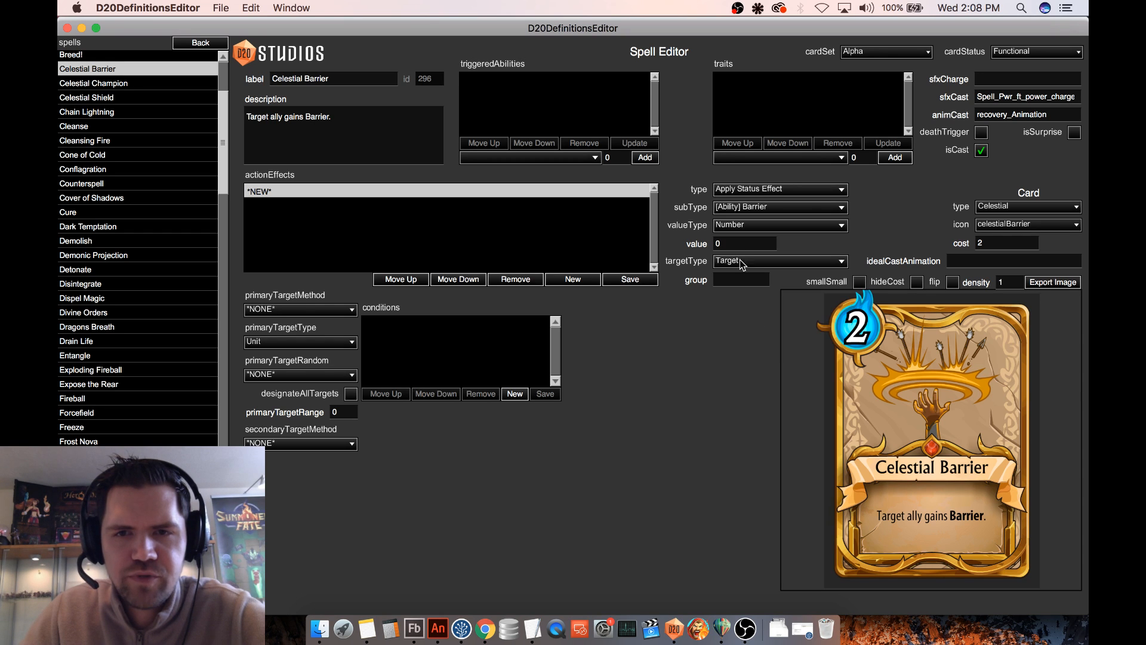
pyautogui.click(626, 279)
# - Set Celestial Barrier's primary target method to Visible
pyautogui.click(331, 311)
pyautogui.scroll(-5, 296, 262)
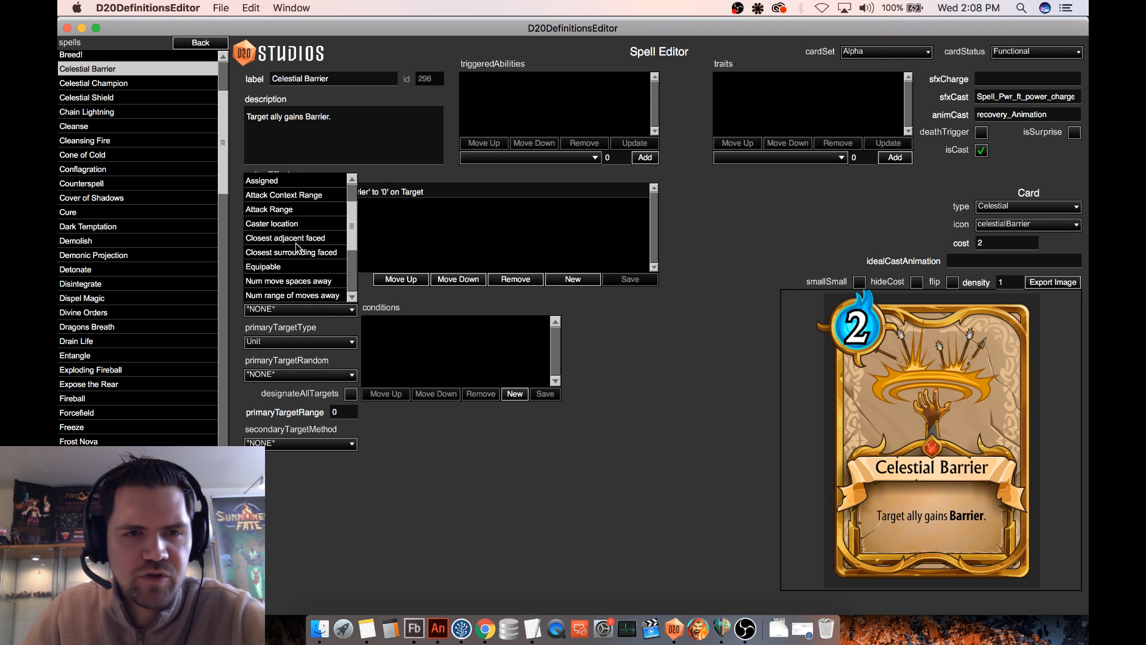
pyautogui.click(258, 295)
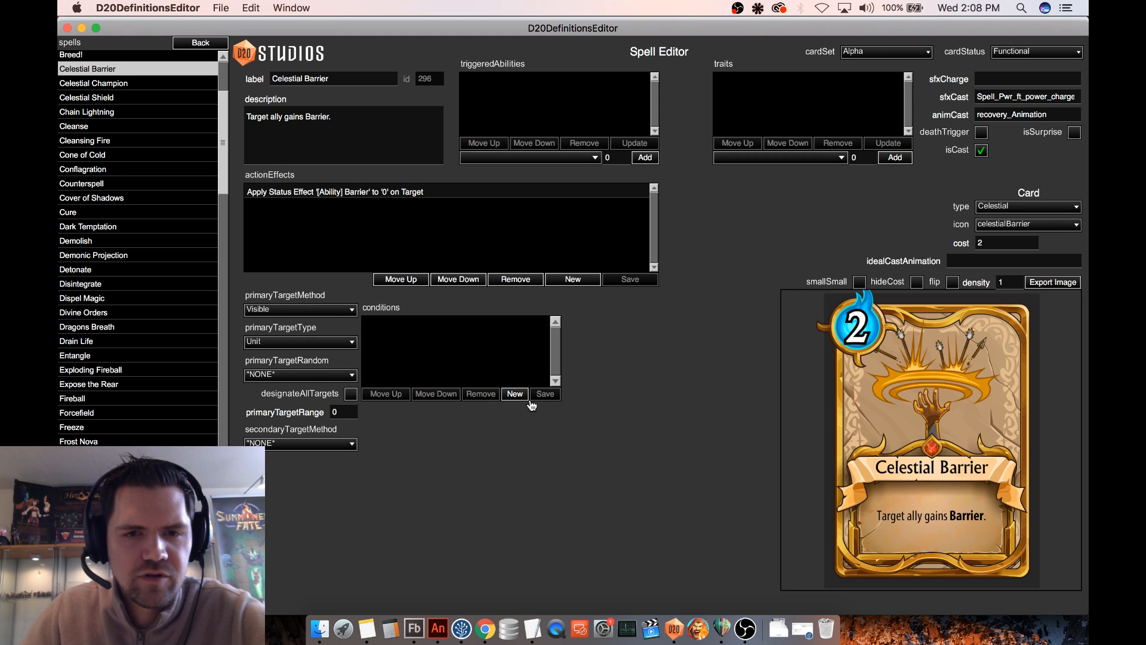
# - Add a targeting condition to Celestial Barrier whose first side is the TEAM property of the Target subject
pyautogui.click(515, 394)
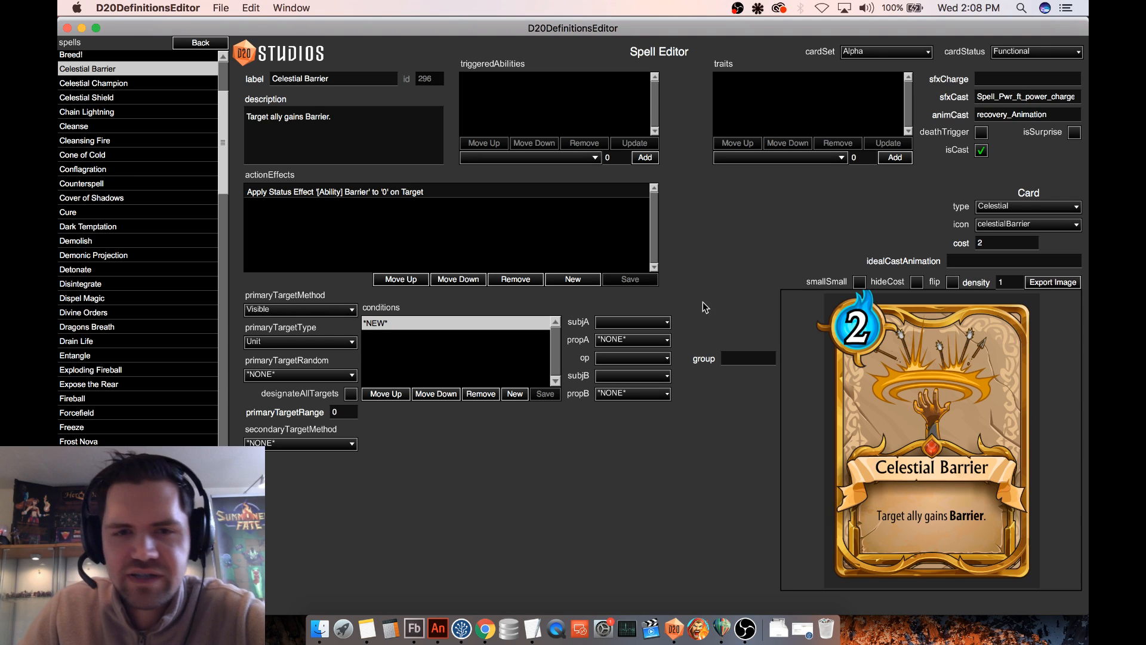
pyautogui.click(632, 324)
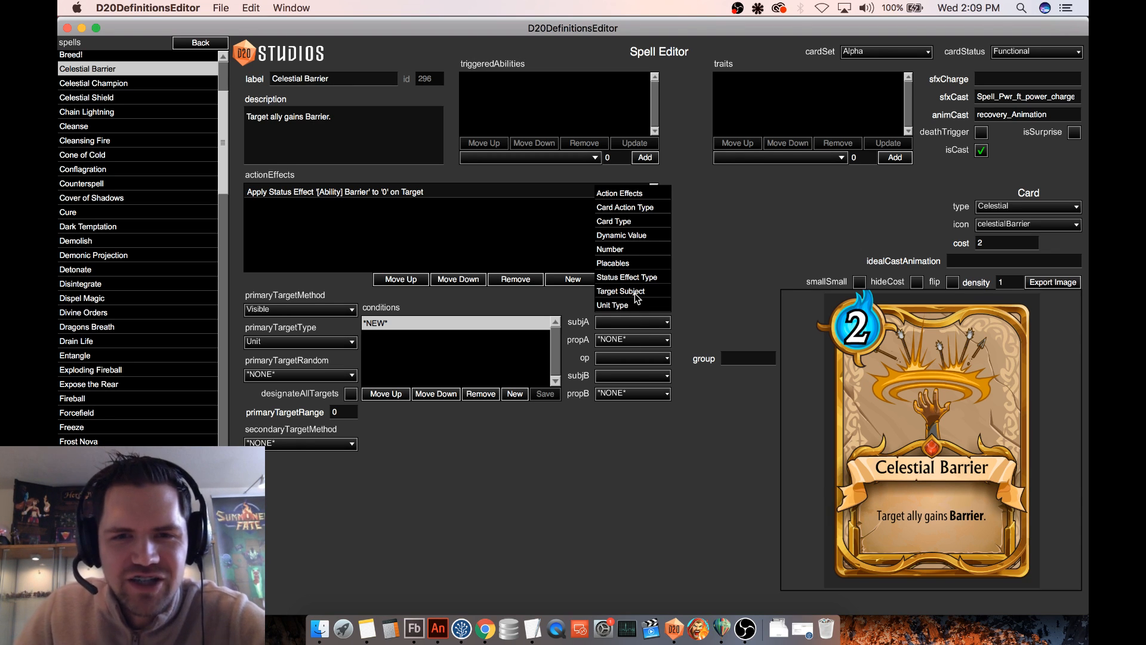
pyautogui.click(638, 292)
pyautogui.click(710, 326)
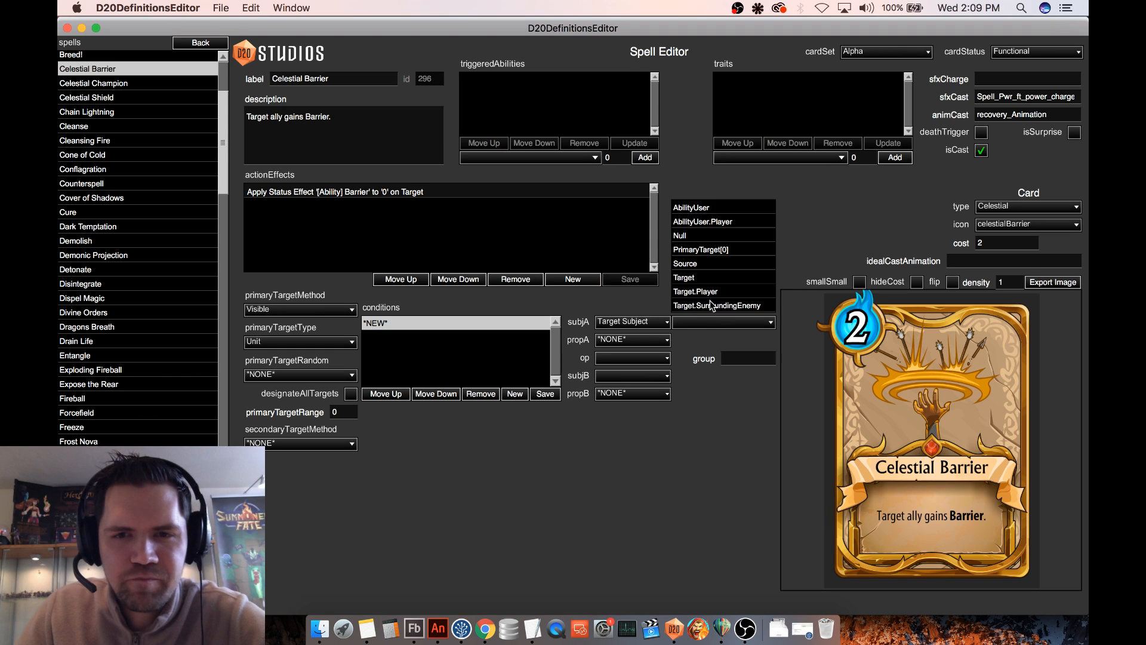
pyautogui.click(689, 287)
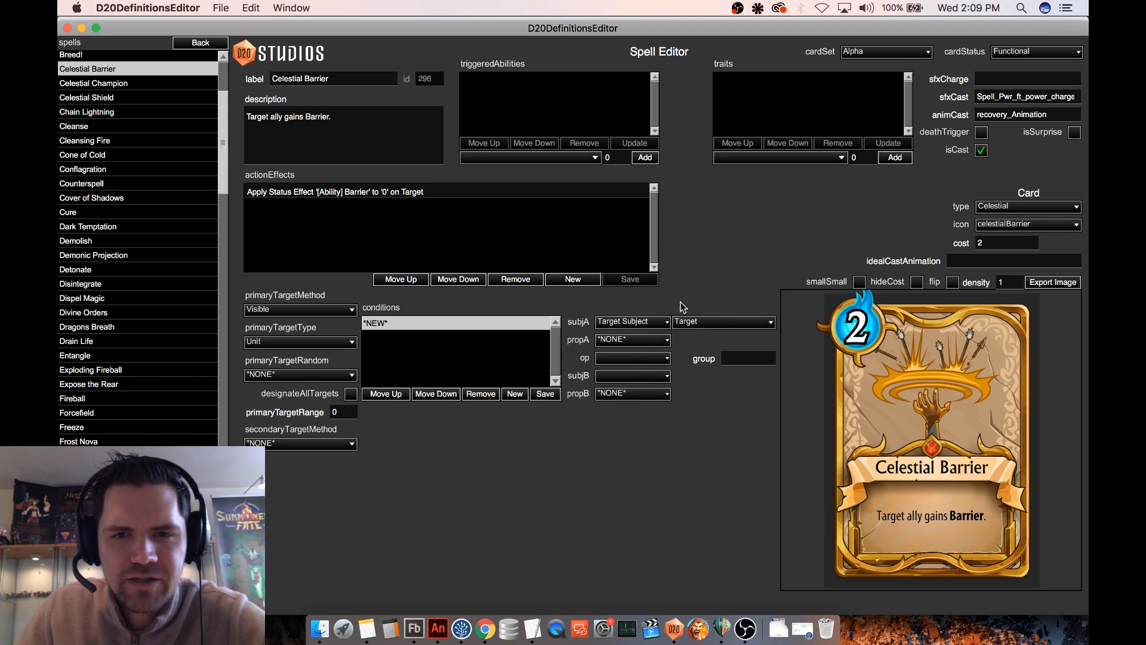
pyautogui.click(634, 345)
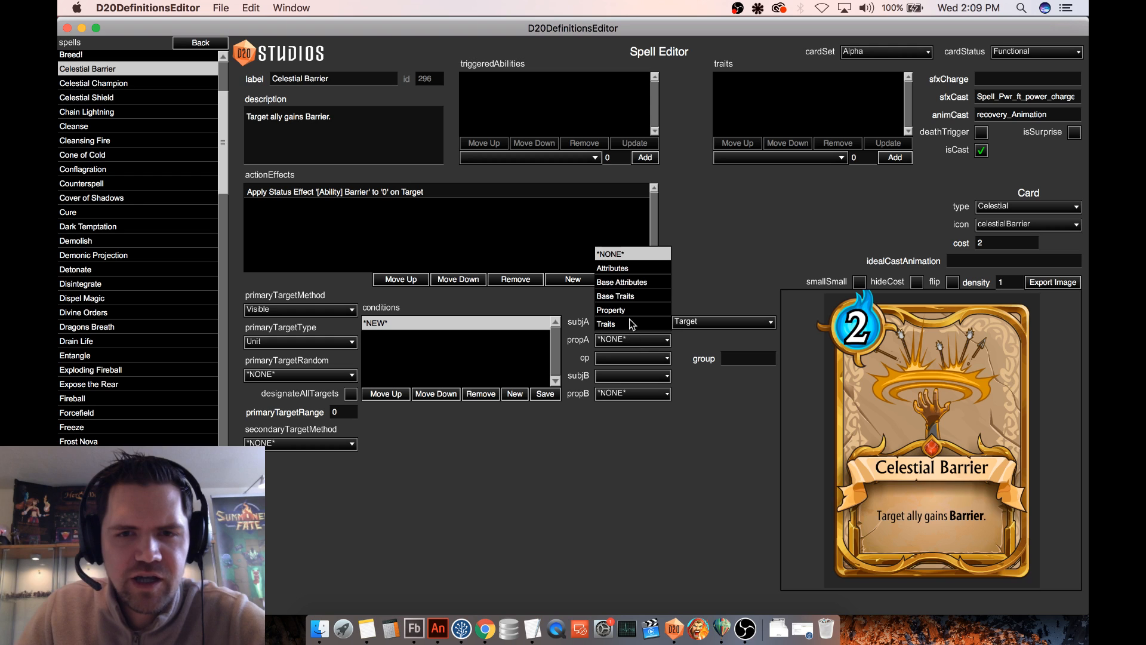
pyautogui.click(633, 313)
pyautogui.click(707, 340)
pyautogui.scroll(-10, 731, 306)
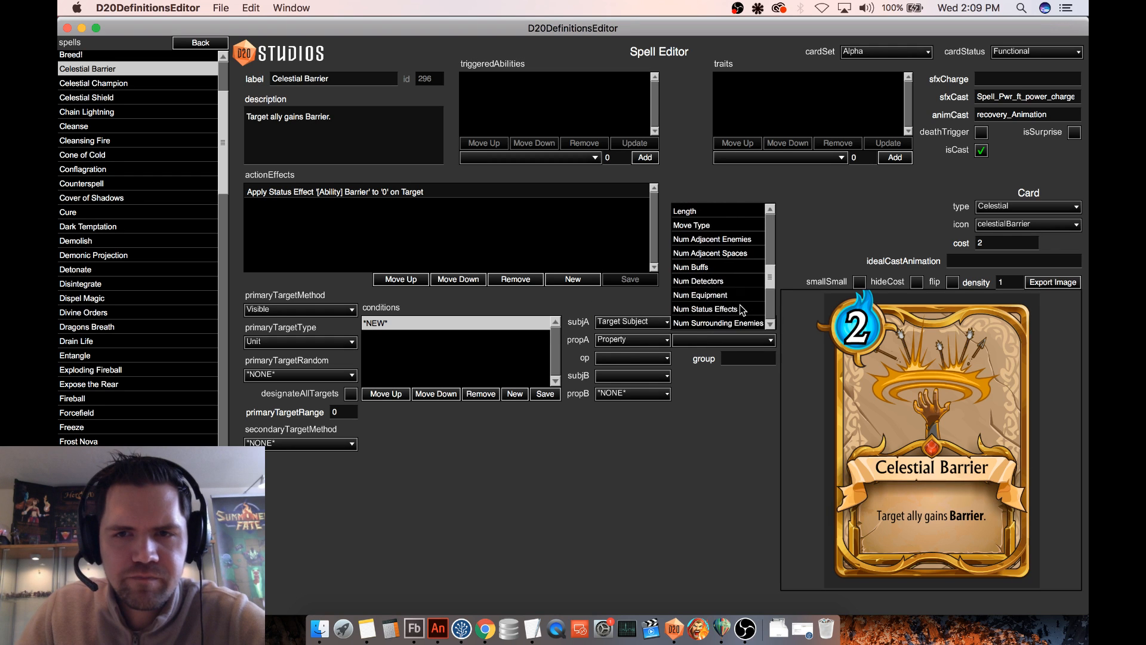
pyautogui.click(692, 323)
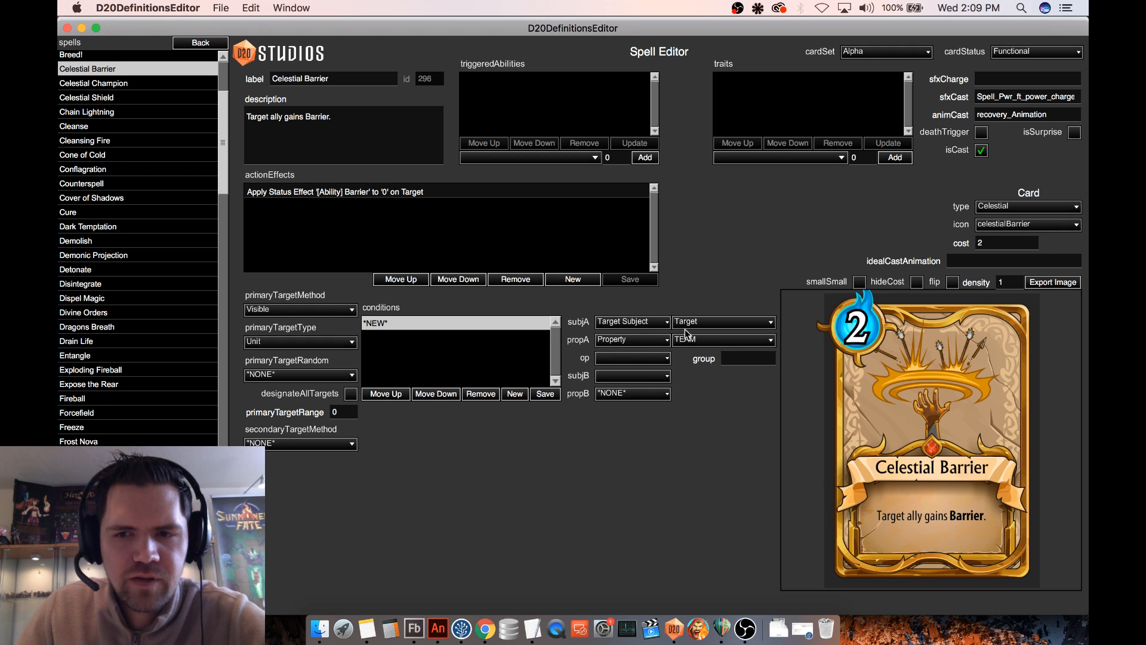
# - Complete the condition with the == operator and the AbilityUser subject's TEAM property, and save it
pyautogui.click(627, 359)
pyautogui.click(620, 273)
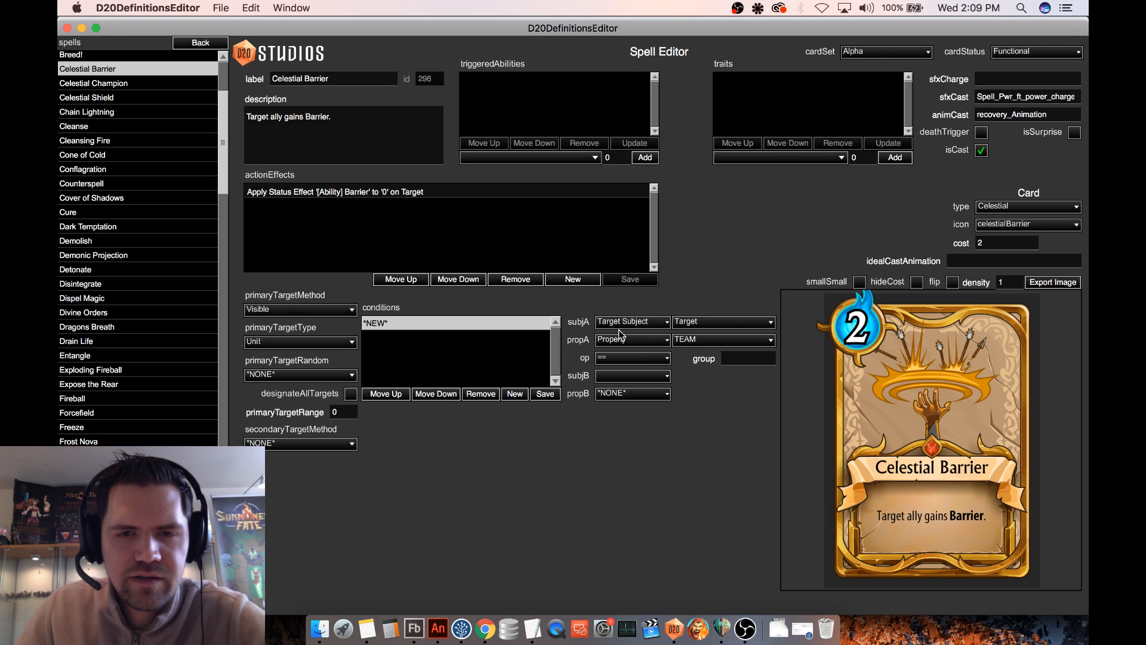
pyautogui.click(619, 375)
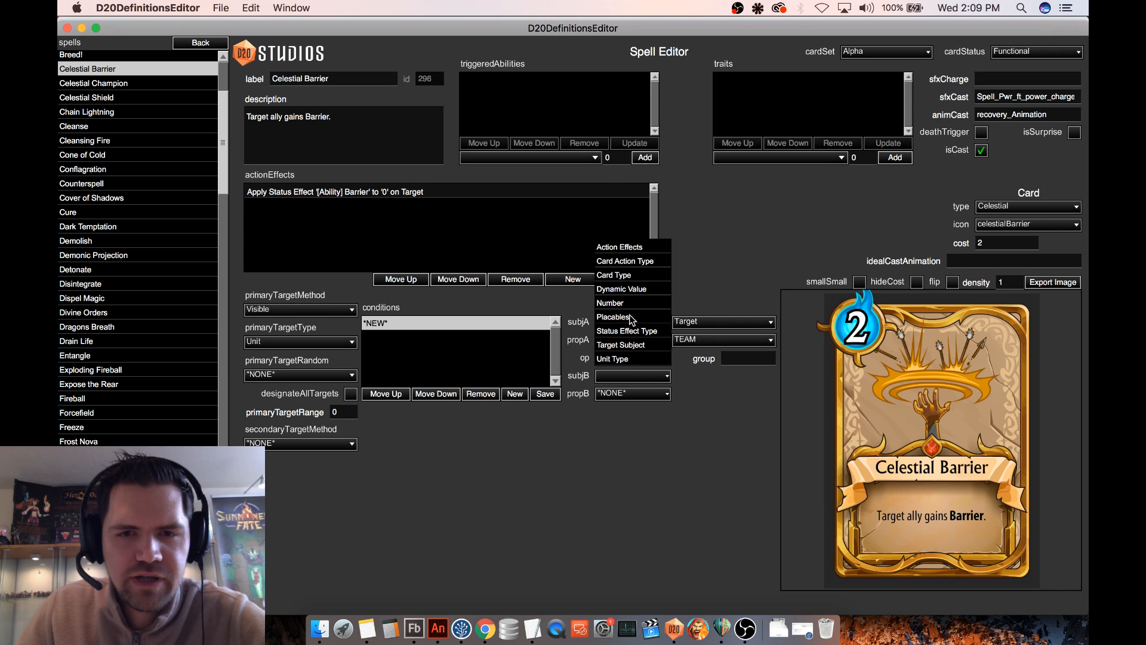
pyautogui.click(630, 345)
pyautogui.click(694, 375)
pyautogui.click(698, 332)
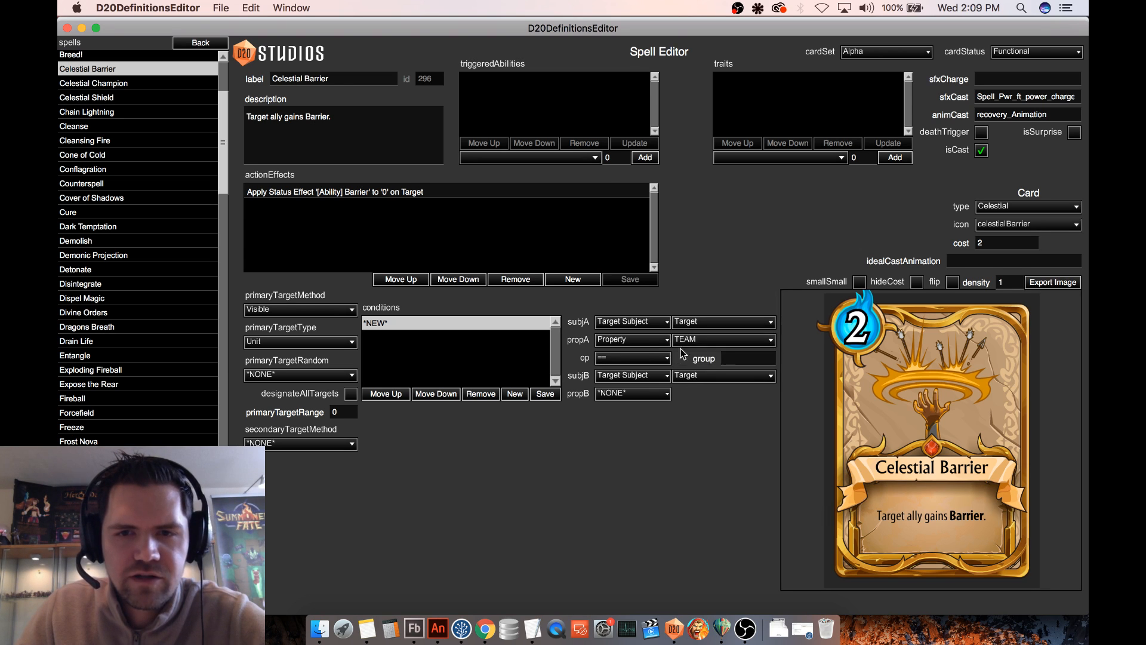
pyautogui.click(618, 393)
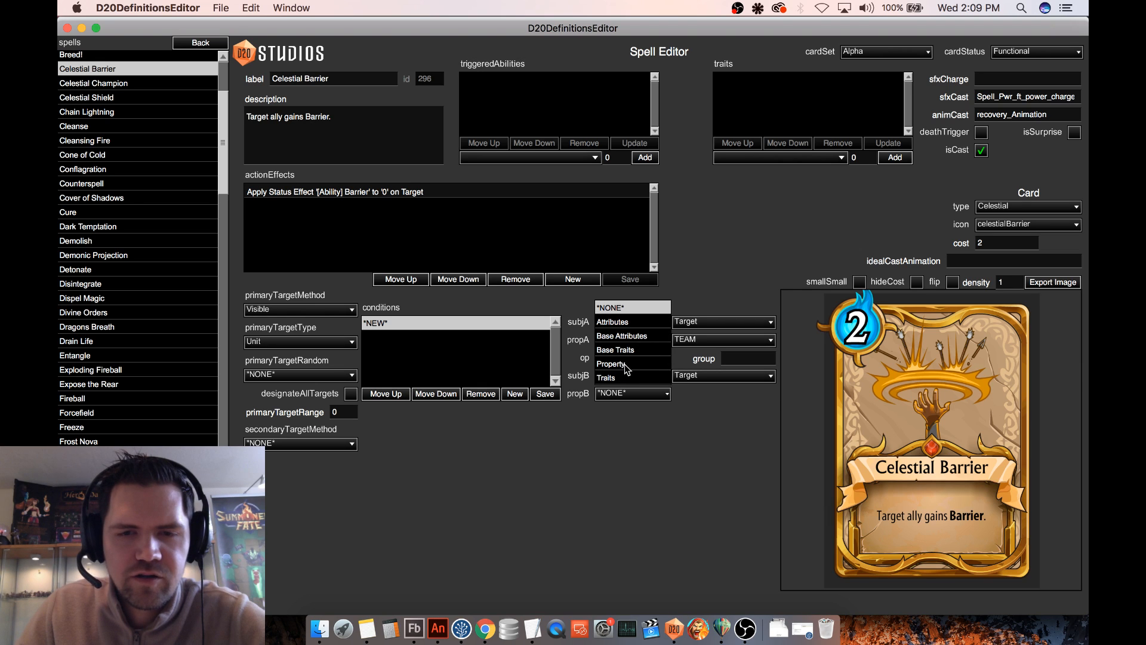
pyautogui.click(625, 365)
pyautogui.click(691, 394)
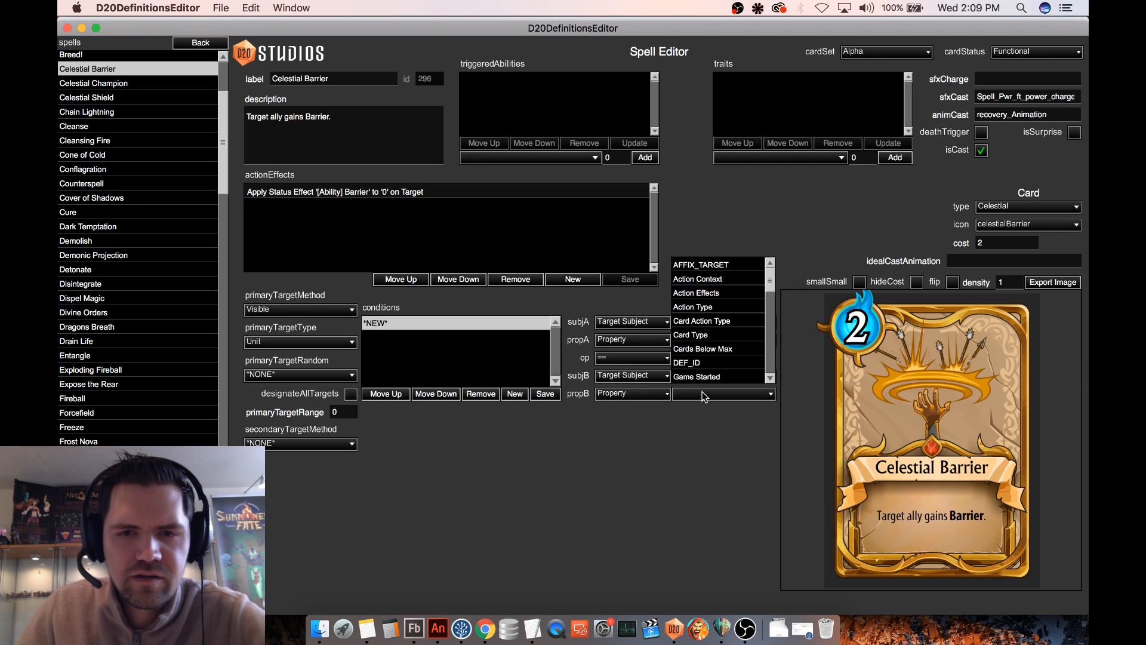
pyautogui.scroll(-6, 722, 335)
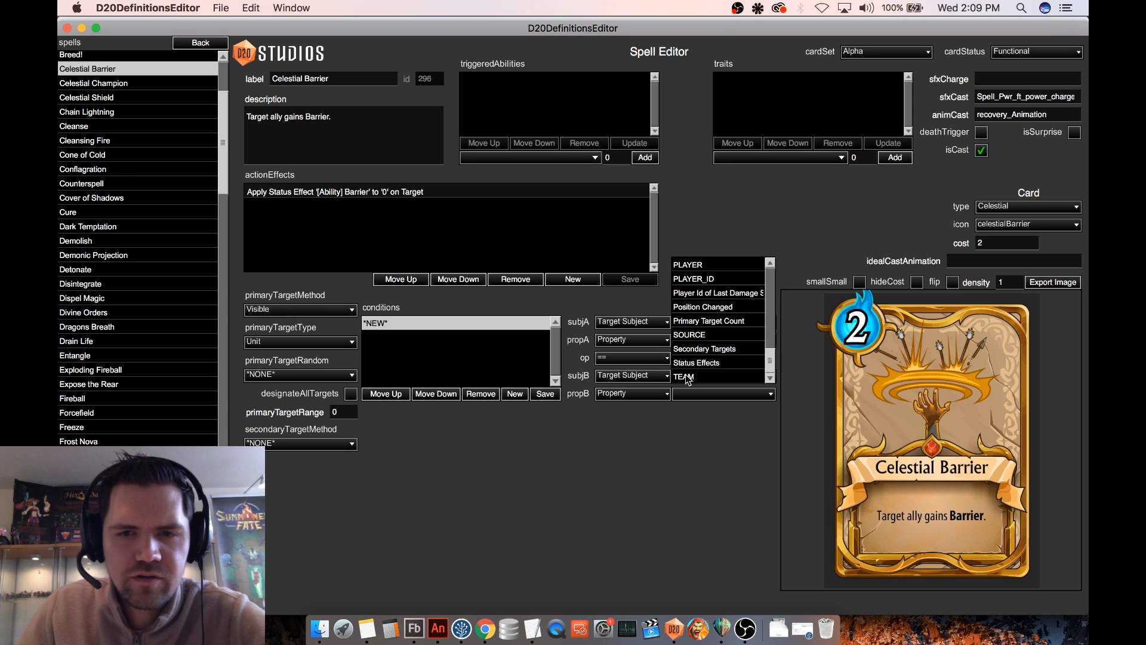
pyautogui.click(688, 377)
pyautogui.click(697, 376)
pyautogui.click(703, 264)
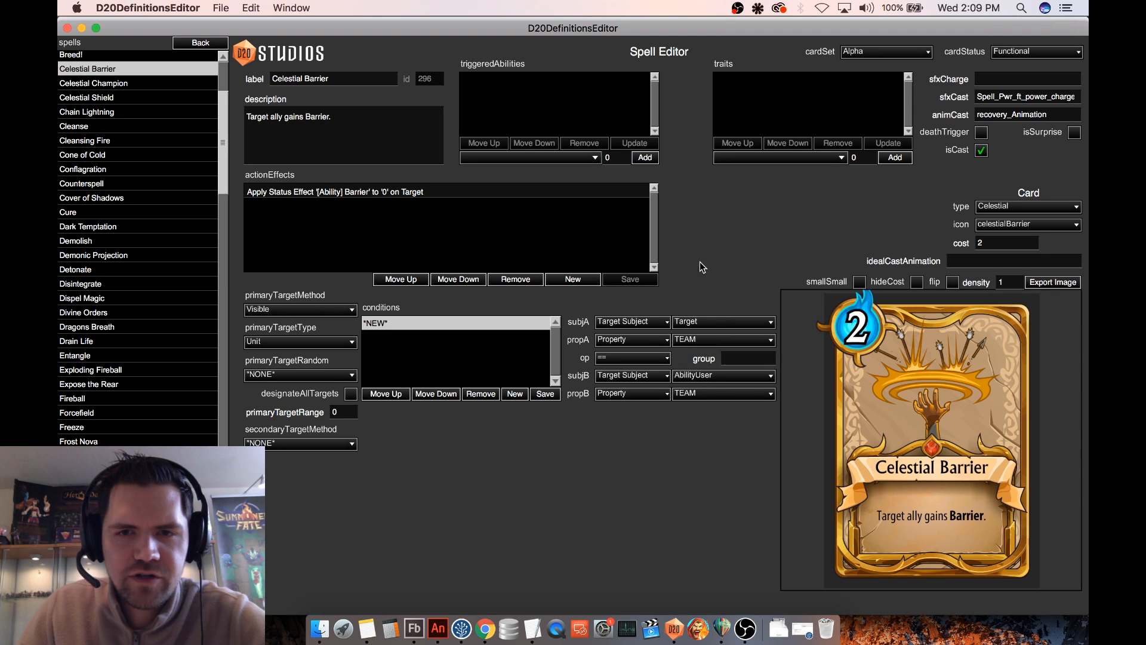
pyautogui.click(545, 394)
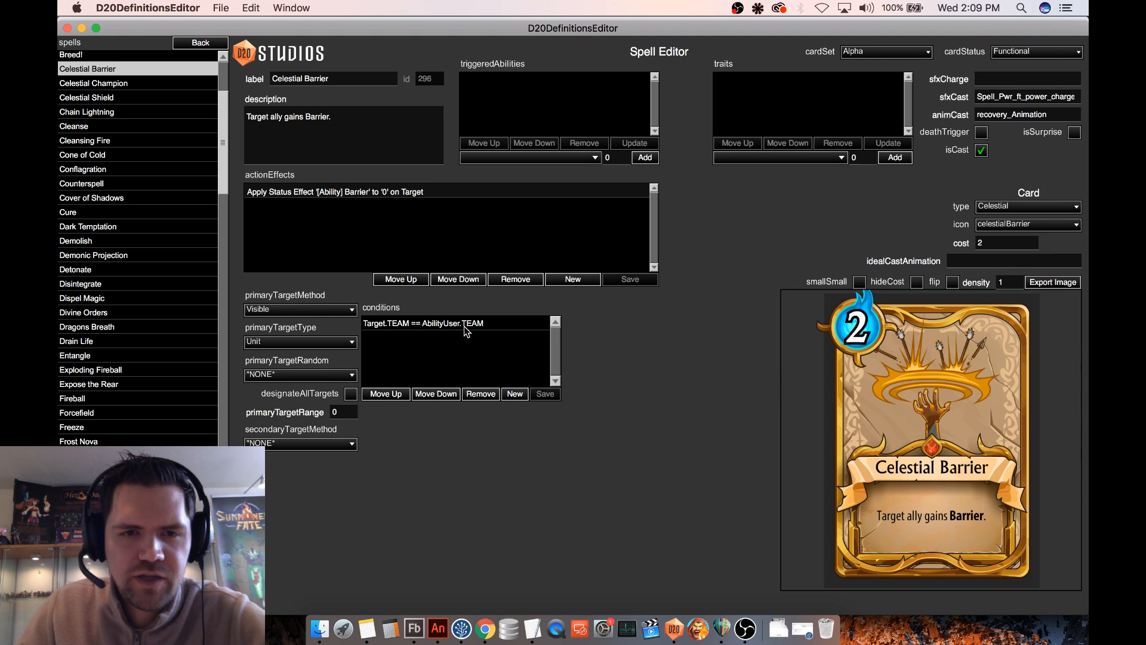
# - Add a second targeting condition whose first side is the [Type] Unit trait of the Target subject
pyautogui.click(515, 394)
pyautogui.click(637, 322)
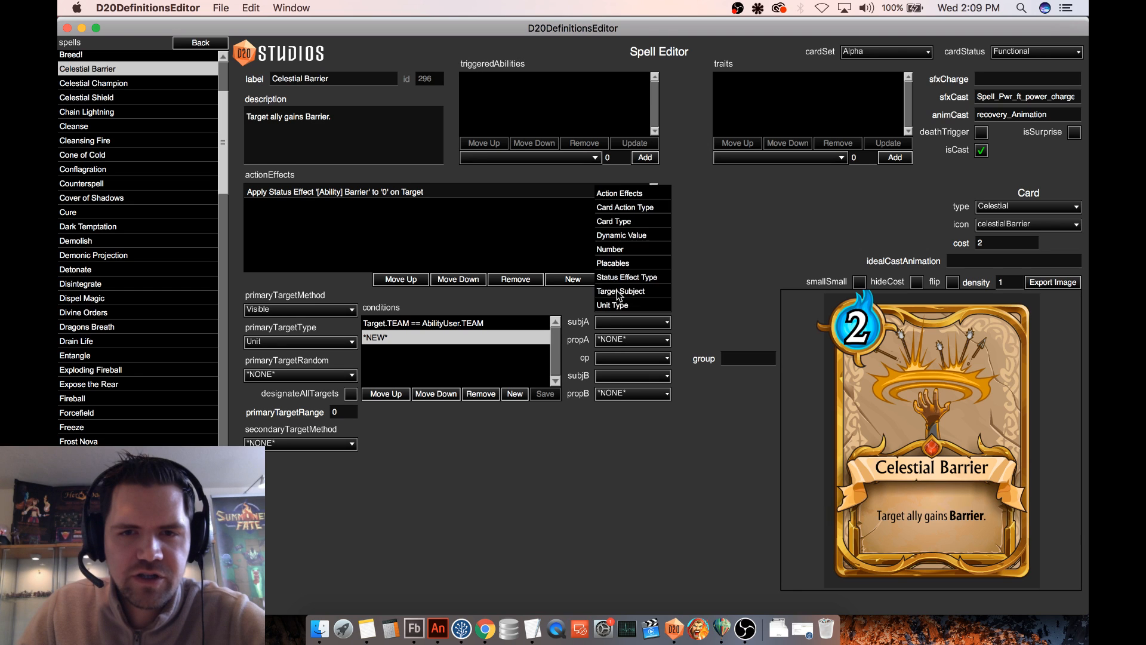
pyautogui.click(619, 292)
pyautogui.click(705, 323)
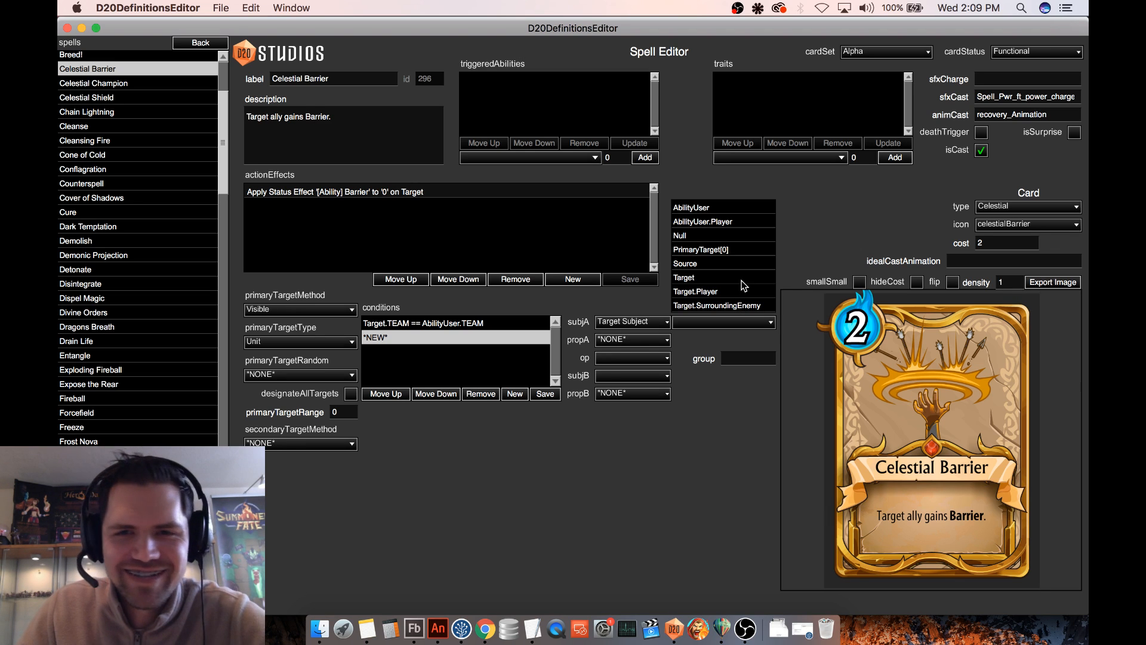
pyautogui.click(712, 278)
pyautogui.click(630, 340)
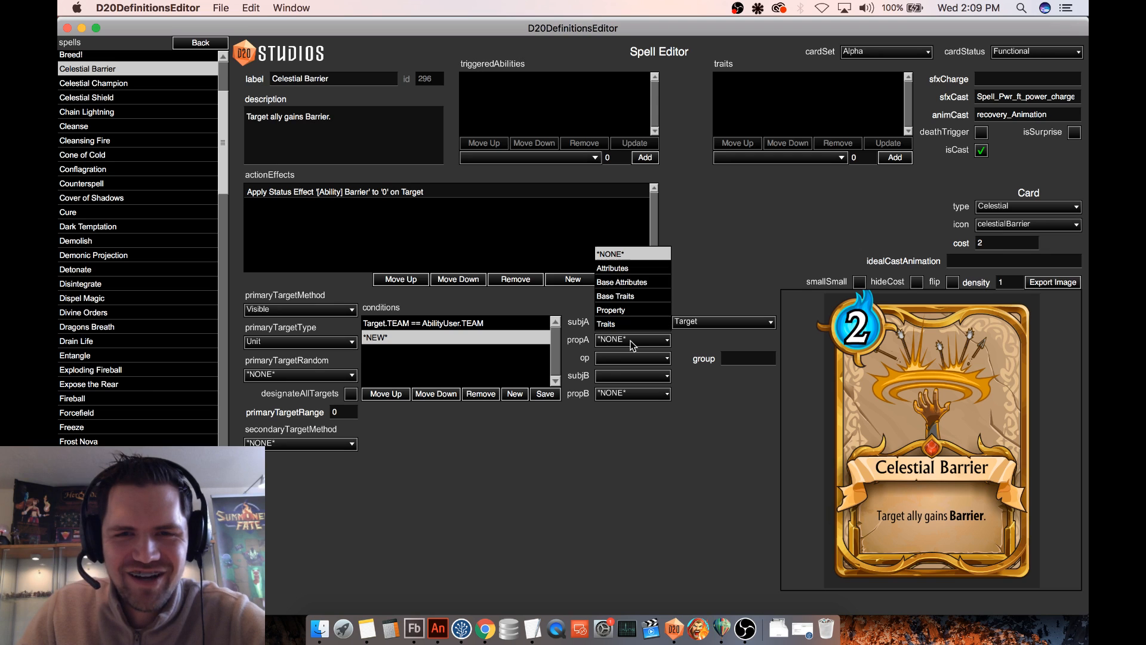
pyautogui.click(623, 324)
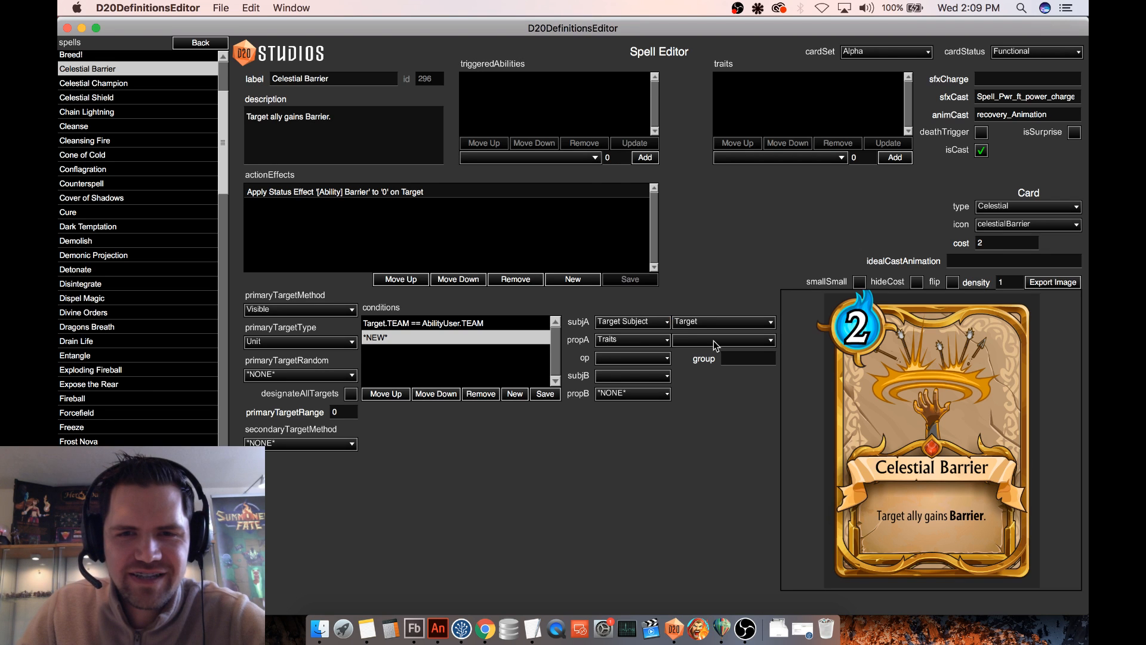
pyautogui.click(716, 341)
pyautogui.scroll(-2, 727, 328)
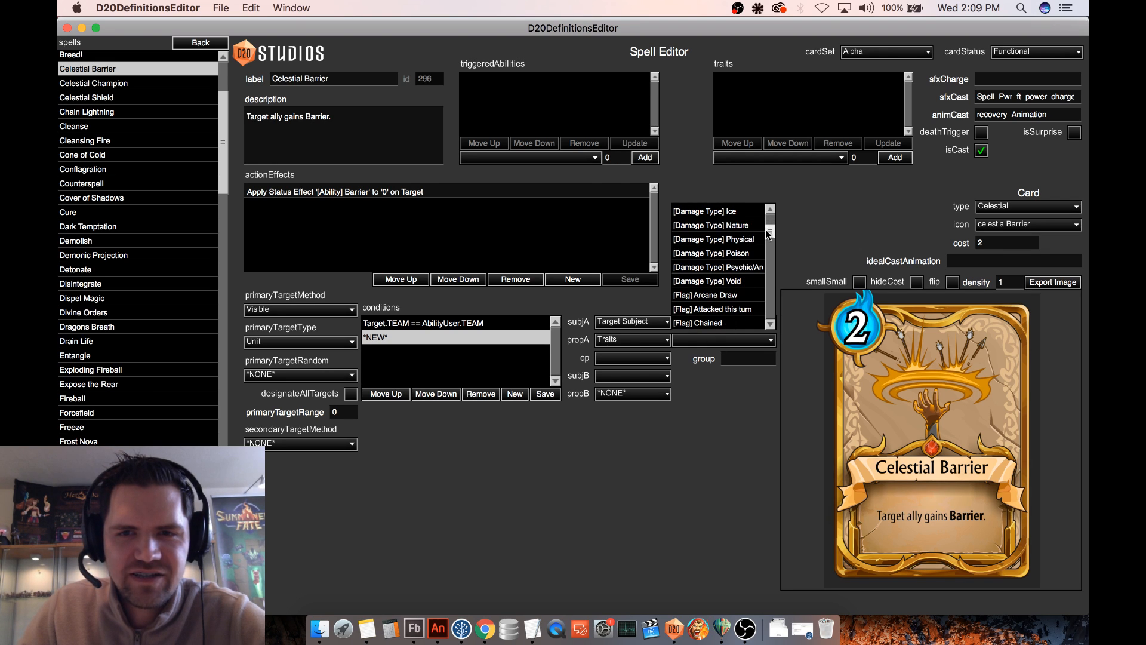
pyautogui.moveTo(770, 233); pyautogui.dragTo(770, 312)
pyautogui.click(732, 280)
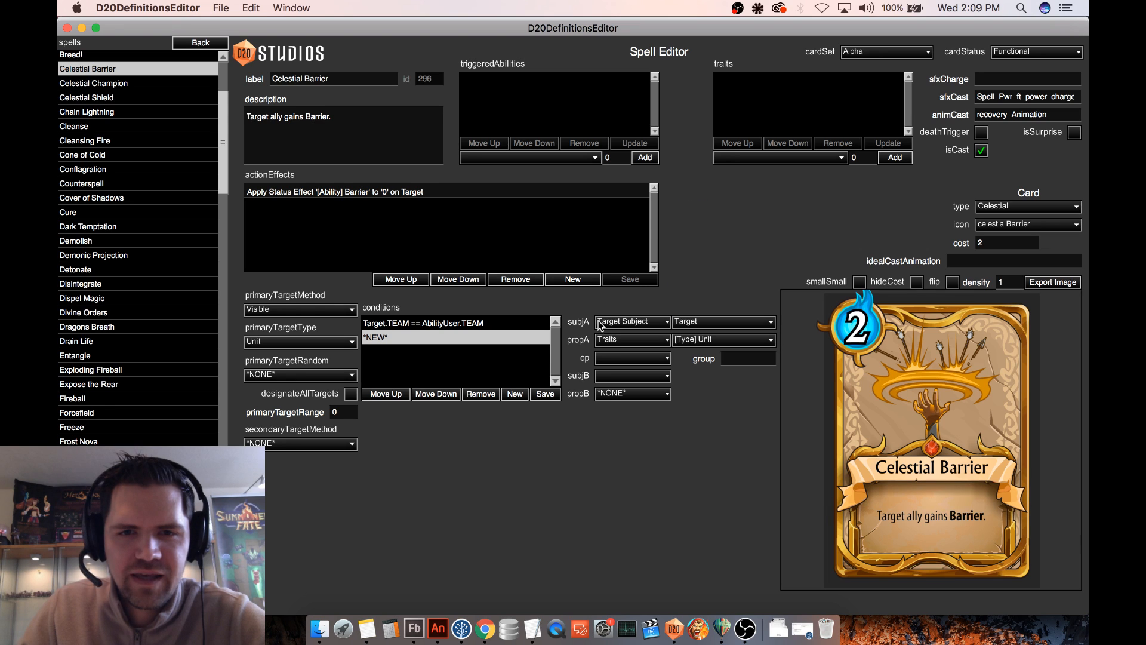
# - Complete the second condition with the >= operator and the number 1, and save it
pyautogui.click(610, 358)
pyautogui.click(613, 298)
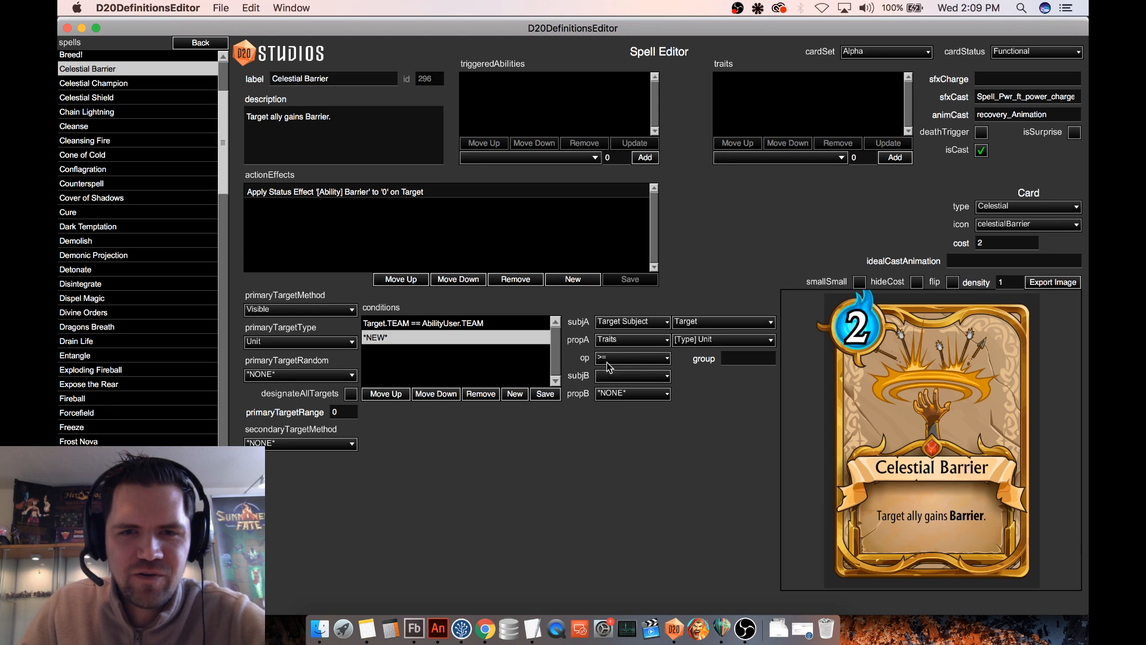
pyautogui.click(612, 374)
pyautogui.click(615, 303)
pyautogui.write('1')
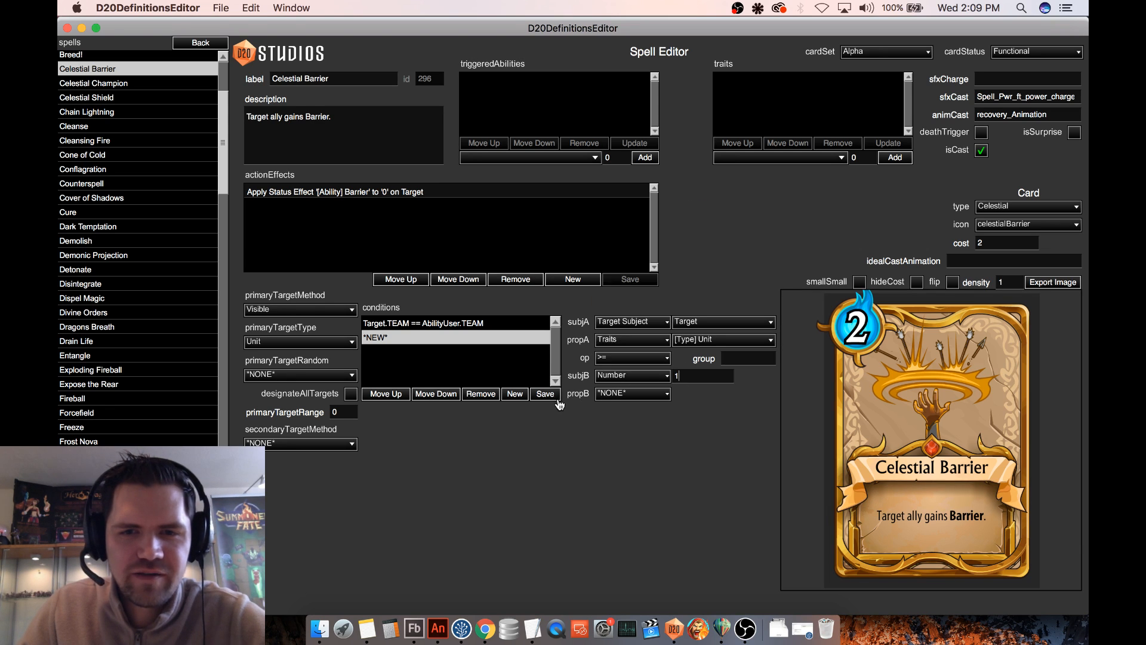
pyautogui.click(545, 394)
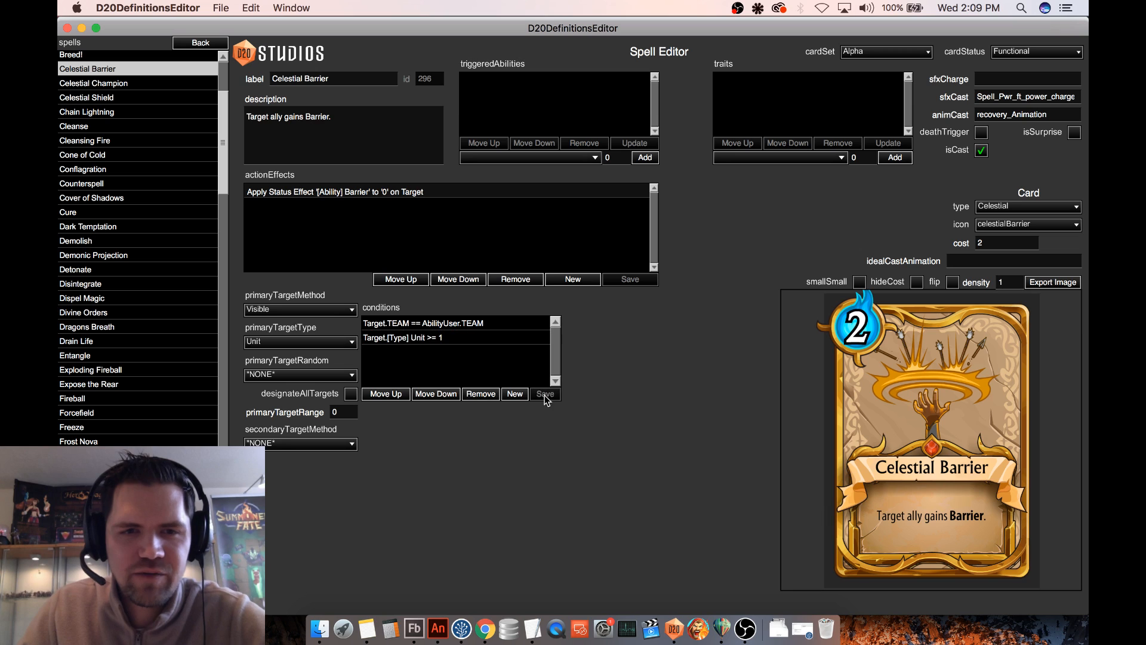
# - Check the unit-type condition and the Barrier action effect, then save the definitions and reopen Celestial Barrier
pyautogui.click(455, 340)
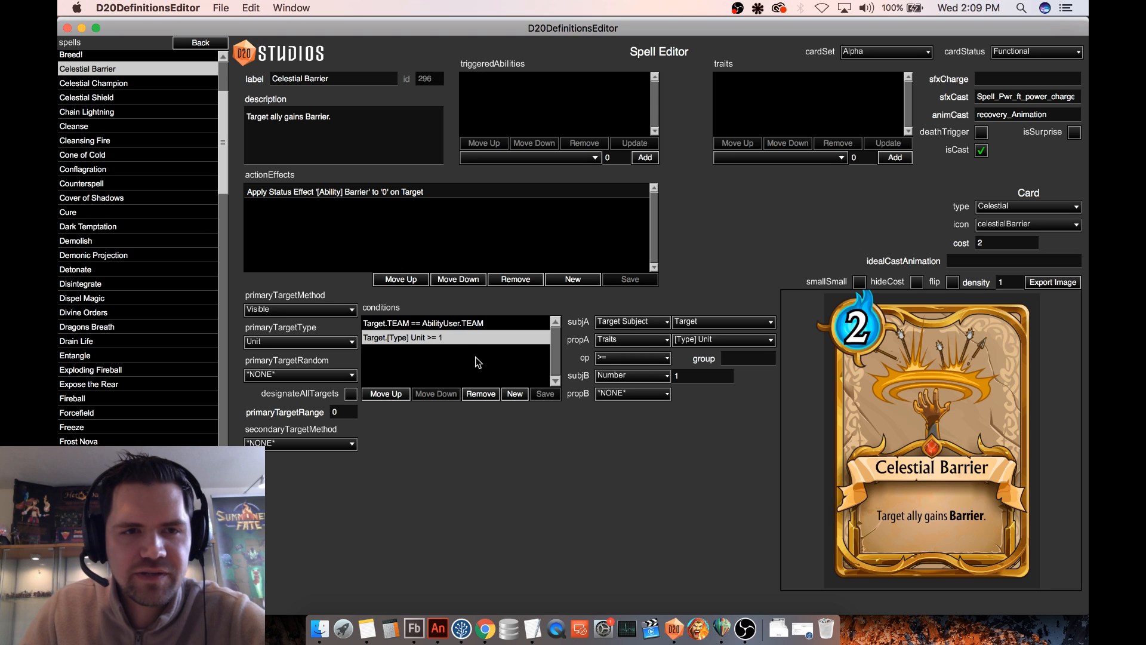
pyautogui.click(394, 194)
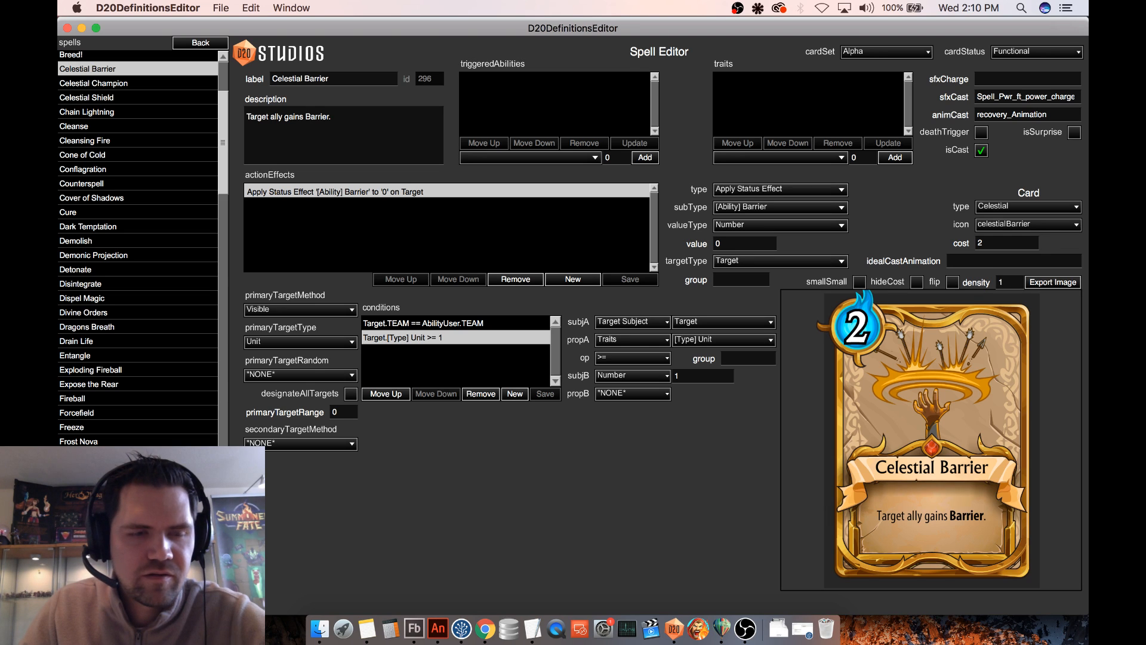
pyautogui.press('super+s')
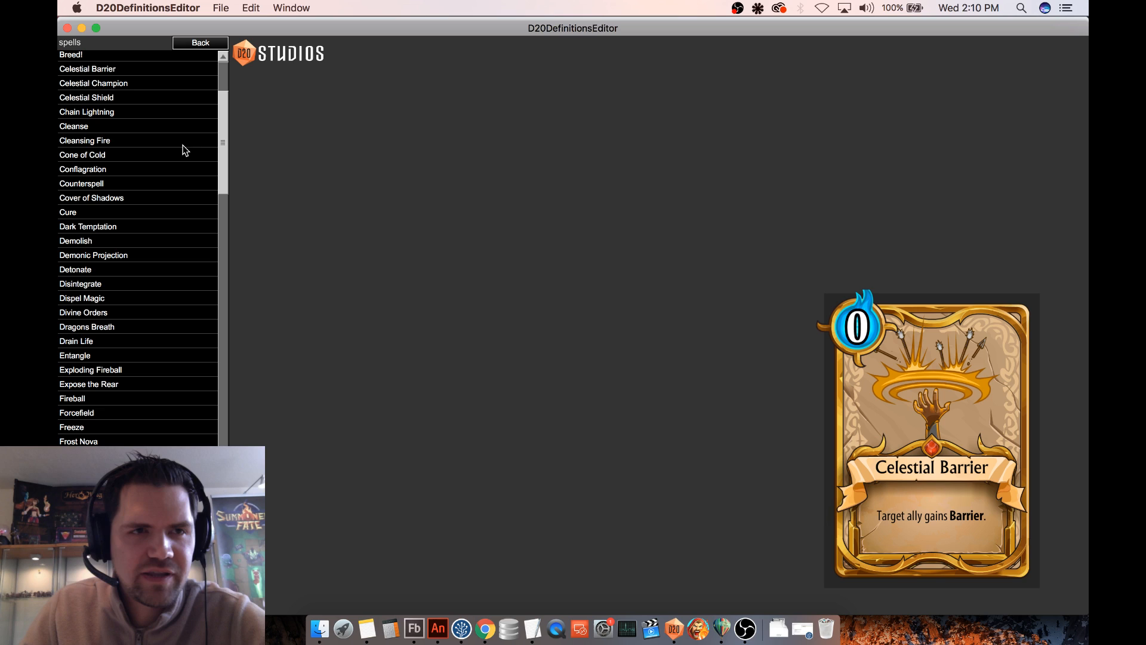
pyautogui.click(146, 71)
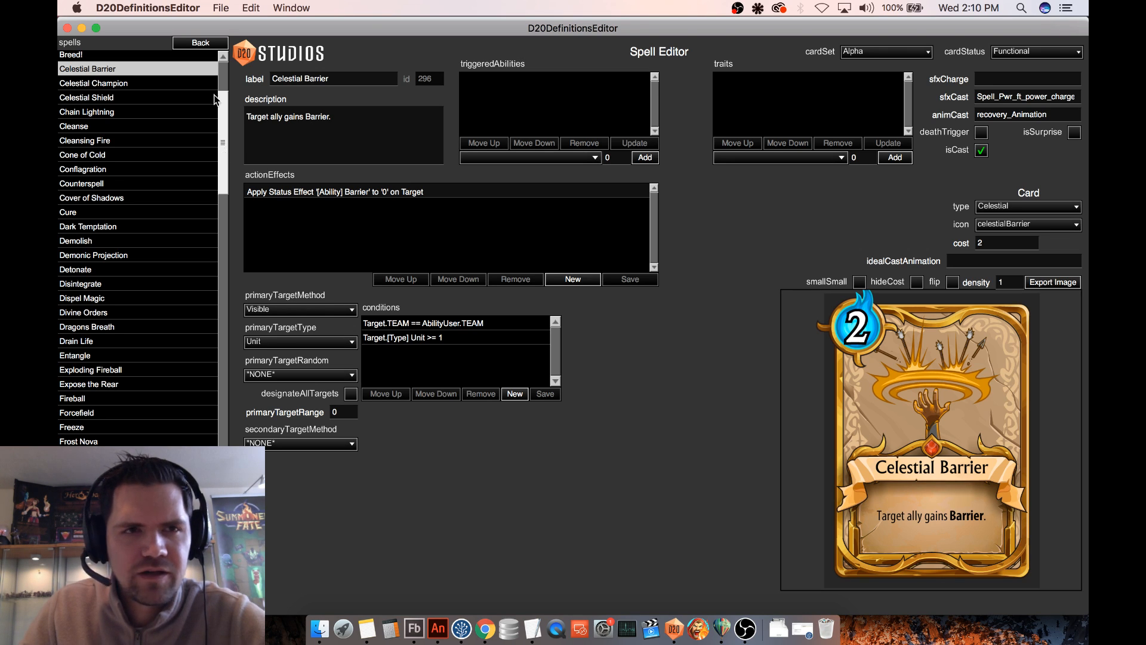
# - Open the Antarus, Battle Mage unit definition to review its abilities and card
pyautogui.click(200, 43)
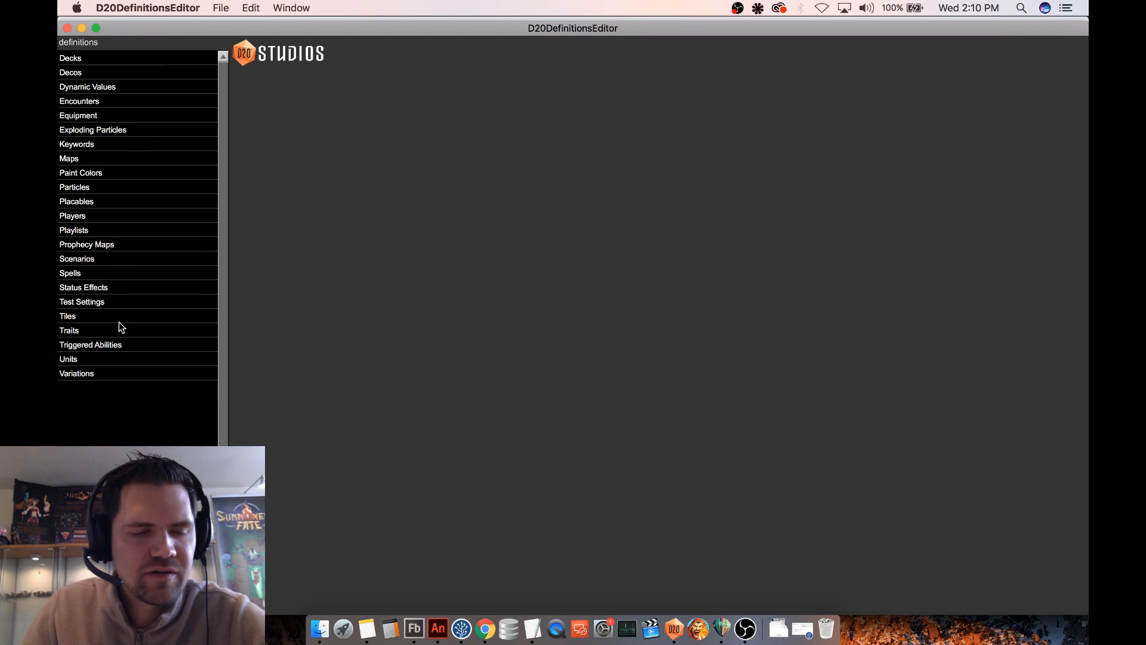
pyautogui.click(69, 360)
pyautogui.moveTo(227, 97)
pyautogui.mouseDown()
pyautogui.moveTo(225, 134)
pyautogui.moveTo(225, 106)
pyautogui.mouseUp()
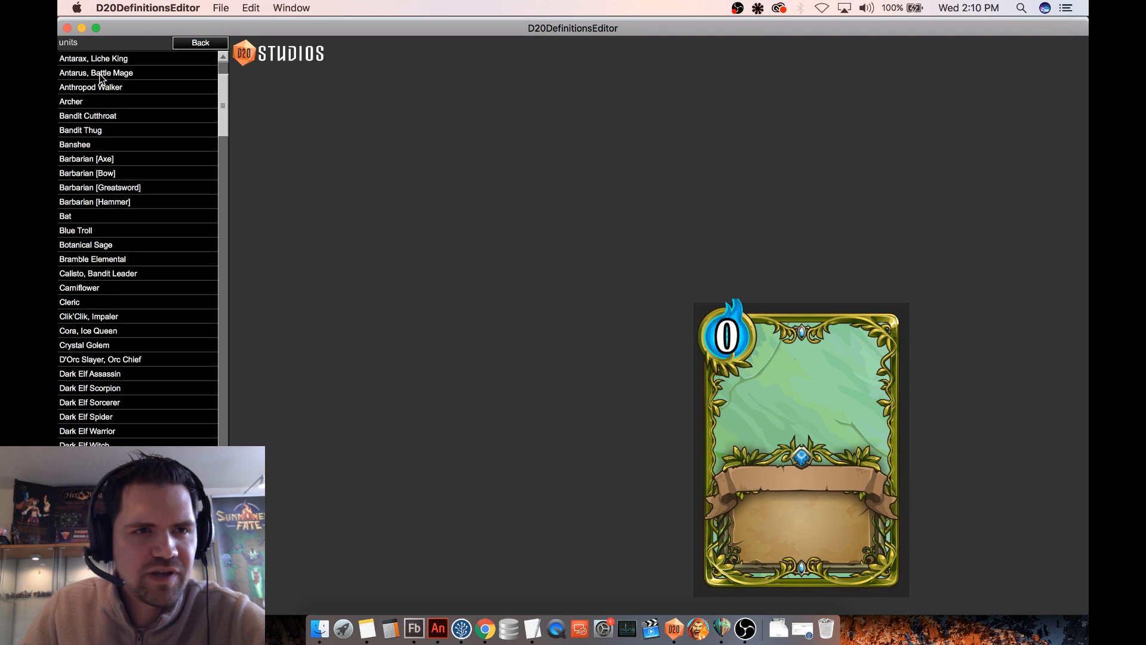
pyautogui.click(99, 74)
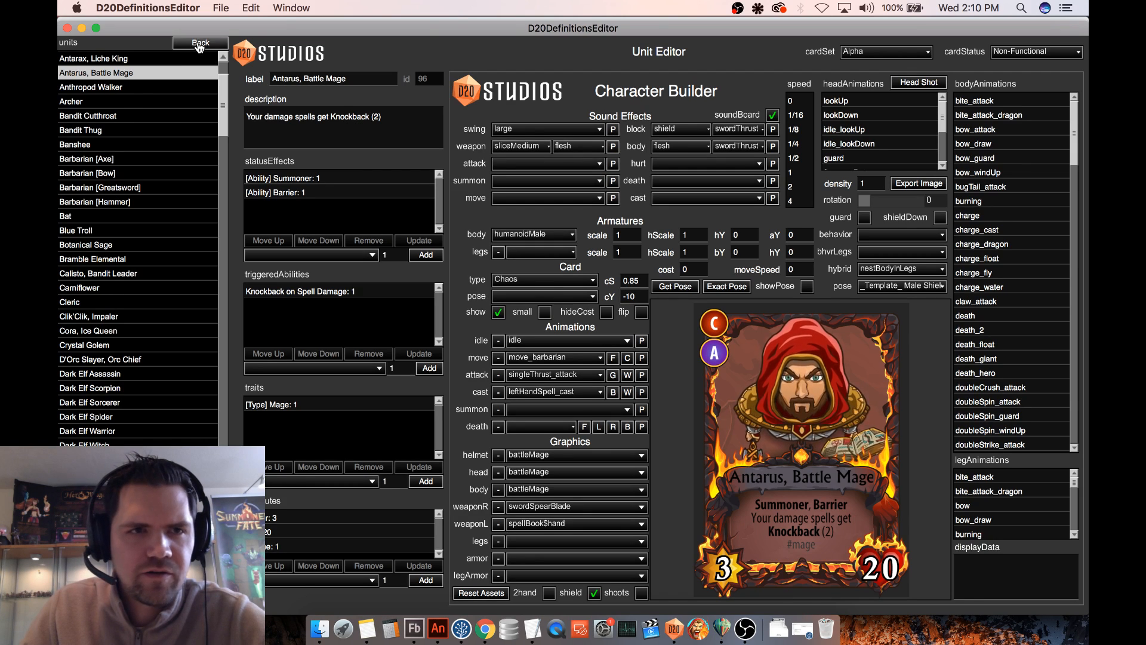
# - Browse the status effect definitions and open [Ability] Block
pyautogui.click(200, 44)
pyautogui.click(77, 289)
pyautogui.moveTo(219, 167); pyautogui.dragTo(216, 396)
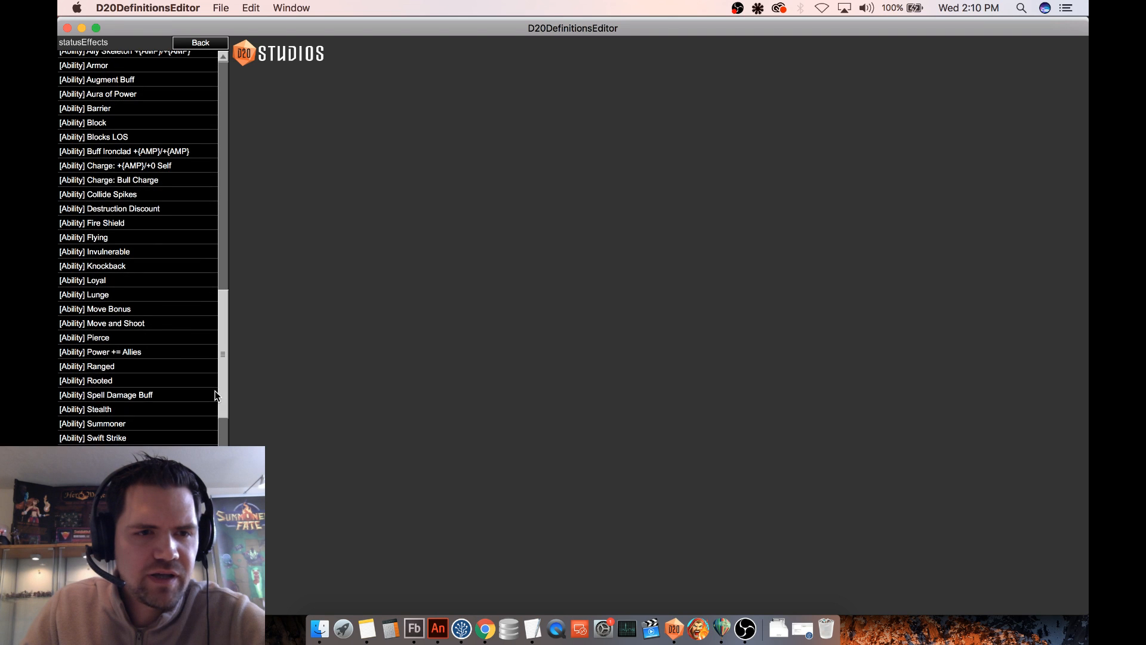
pyautogui.scroll(-4, 141, 296)
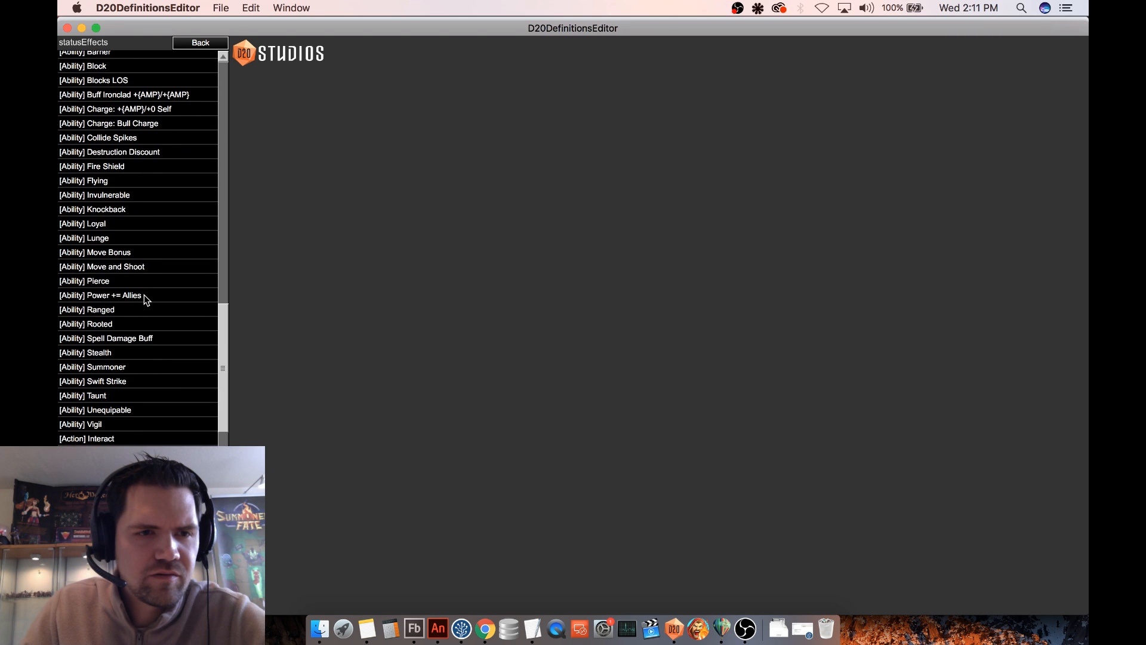
pyautogui.scroll(-3, 145, 295)
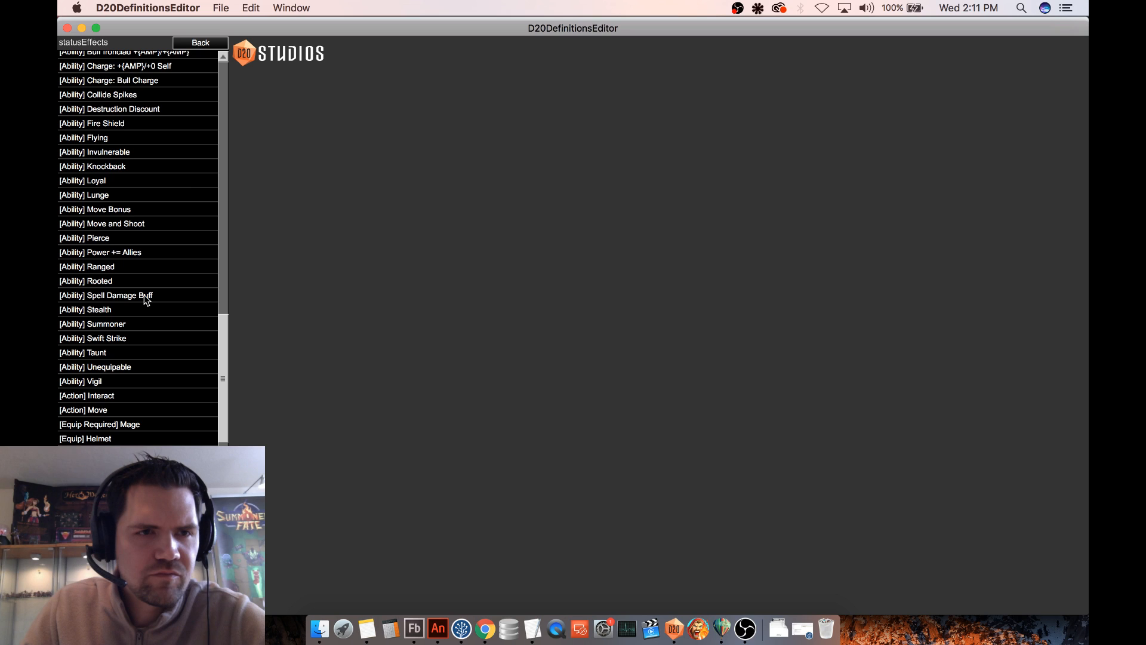
pyautogui.scroll(6, 144, 295)
pyautogui.click(105, 110)
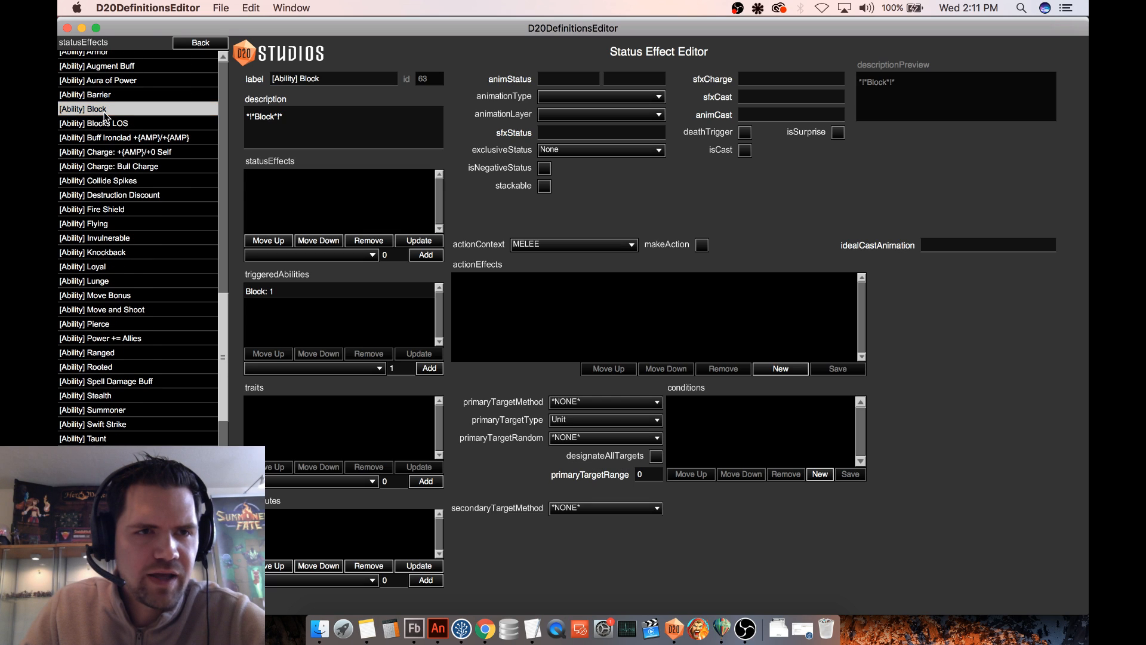
# - Compare the [Ability] Barrier and [Ability] Block status effects for differences in their triggered abilities and settings
pyautogui.click(103, 95)
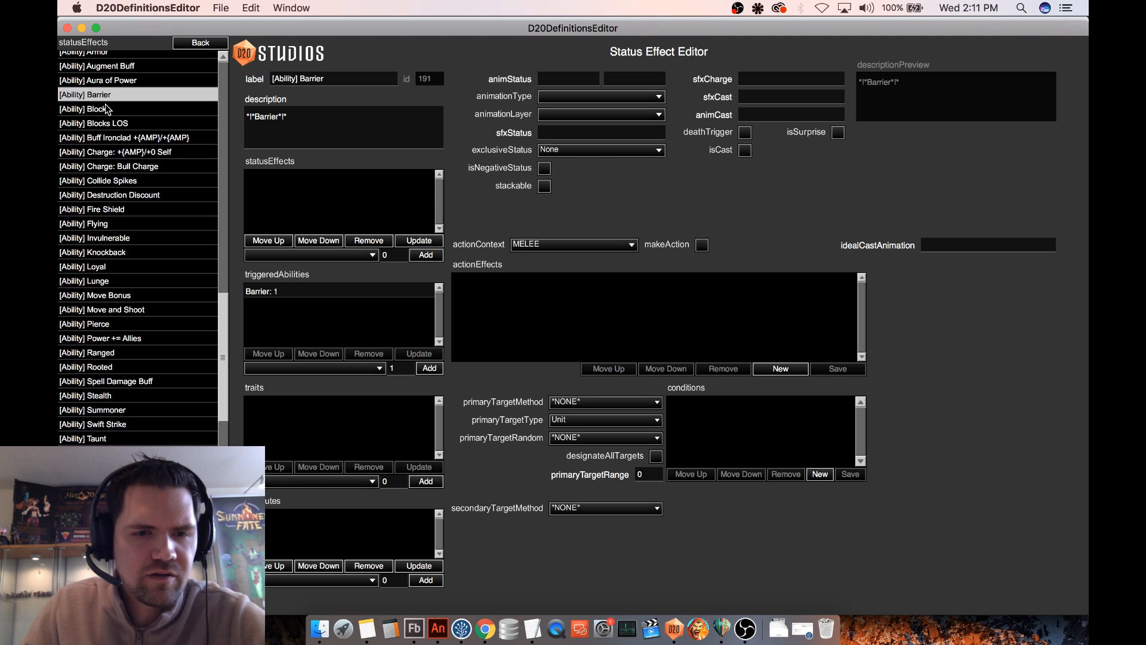
pyautogui.click(109, 107)
pyautogui.click(116, 96)
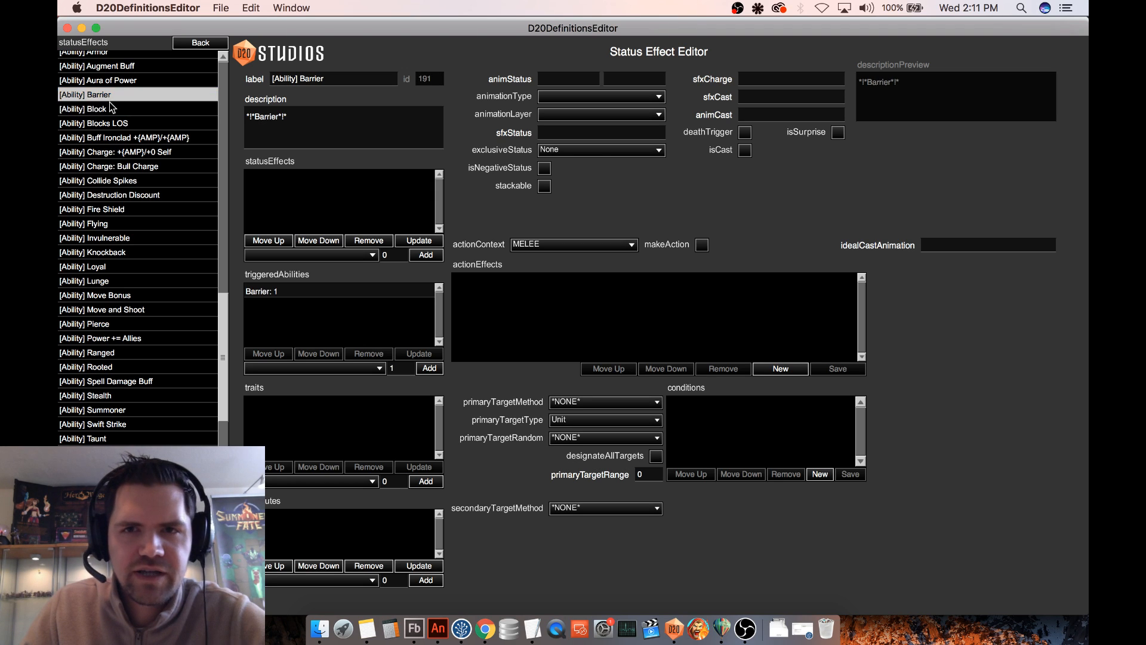
pyautogui.click(108, 105)
pyautogui.click(117, 95)
pyautogui.click(111, 108)
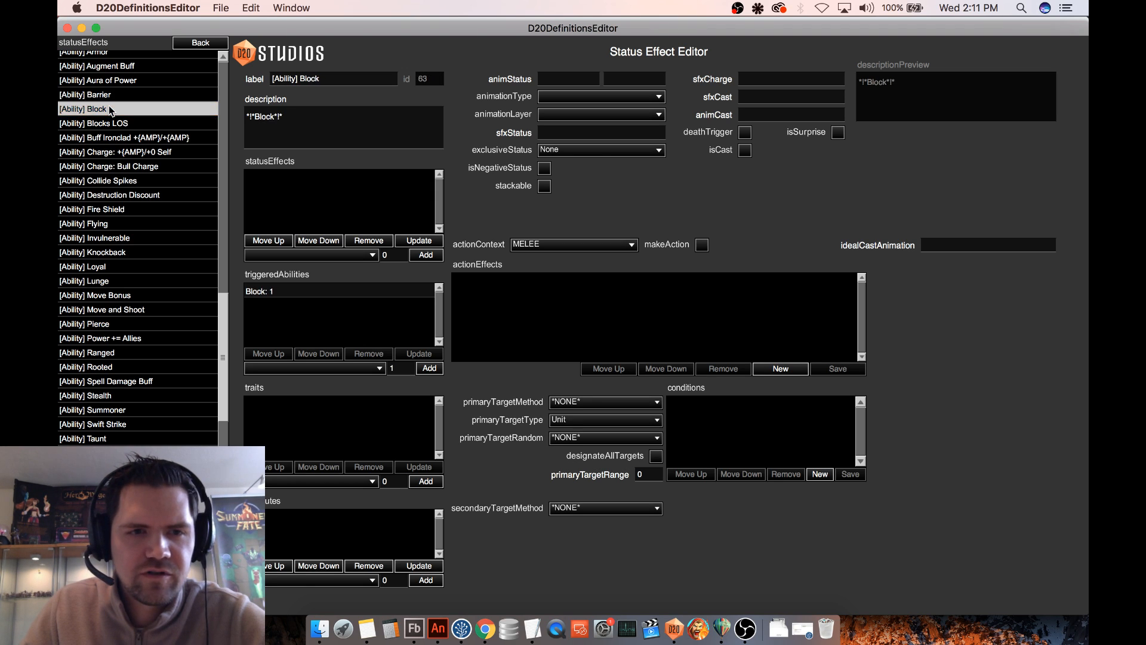
pyautogui.click(121, 94)
pyautogui.click(114, 108)
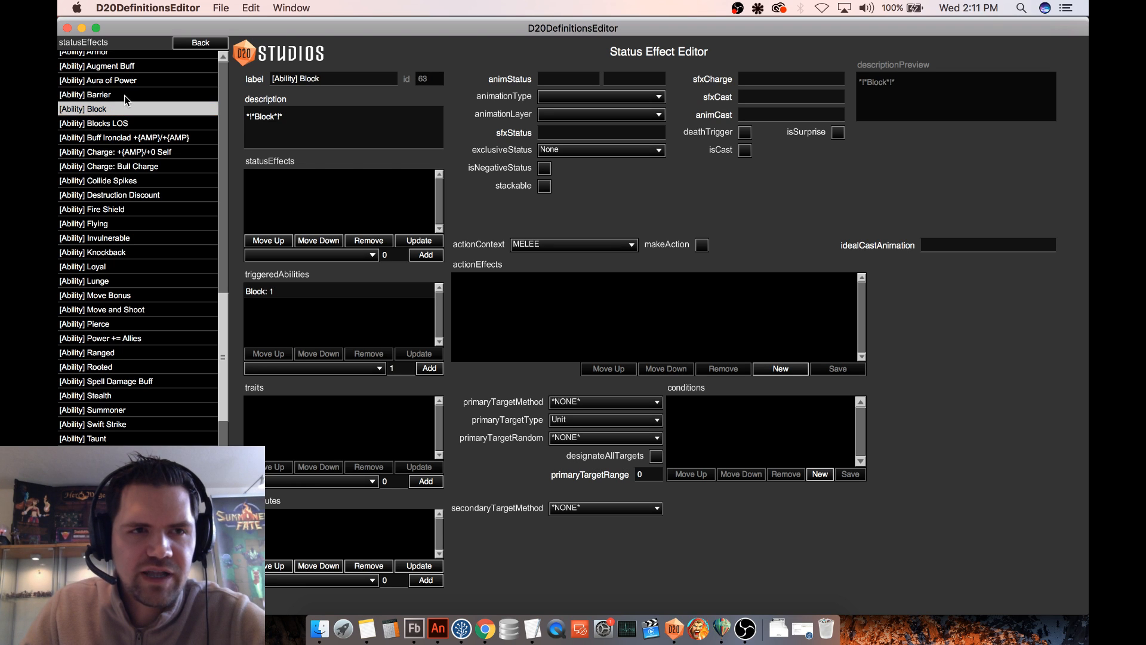
pyautogui.click(117, 95)
pyautogui.click(116, 108)
pyautogui.click(126, 97)
pyautogui.click(119, 110)
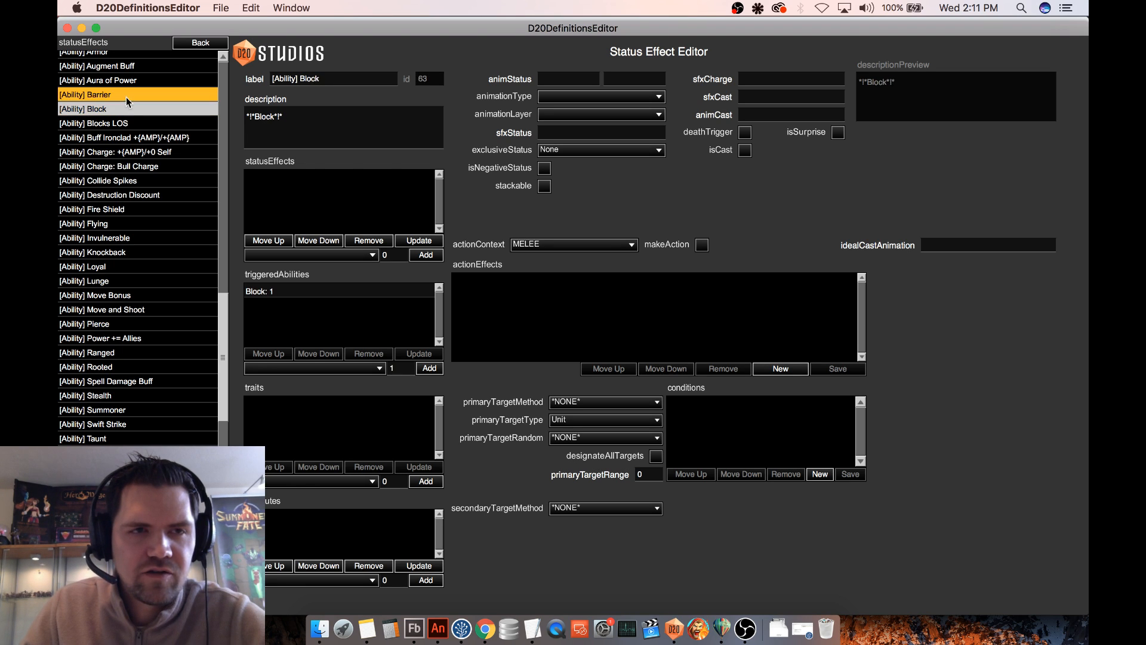
pyautogui.click(126, 96)
pyautogui.click(120, 110)
pyautogui.click(128, 97)
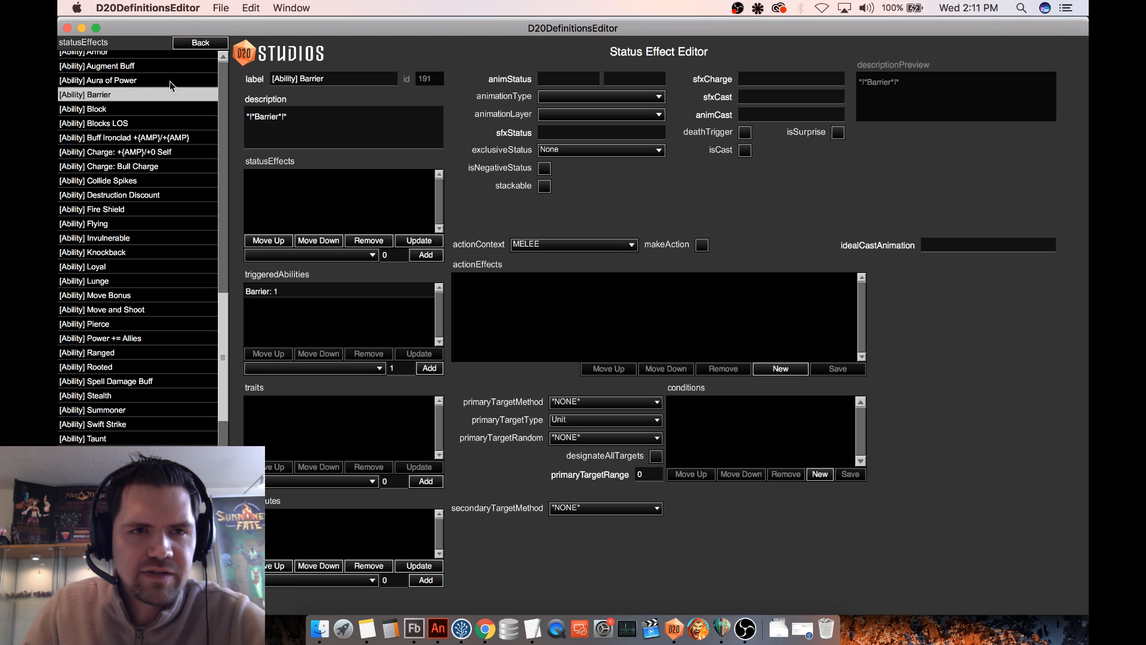
# - Open the Icon Test deck from the deck definitions
pyautogui.click(205, 44)
pyautogui.click(108, 60)
pyautogui.scroll(-2, 135, 257)
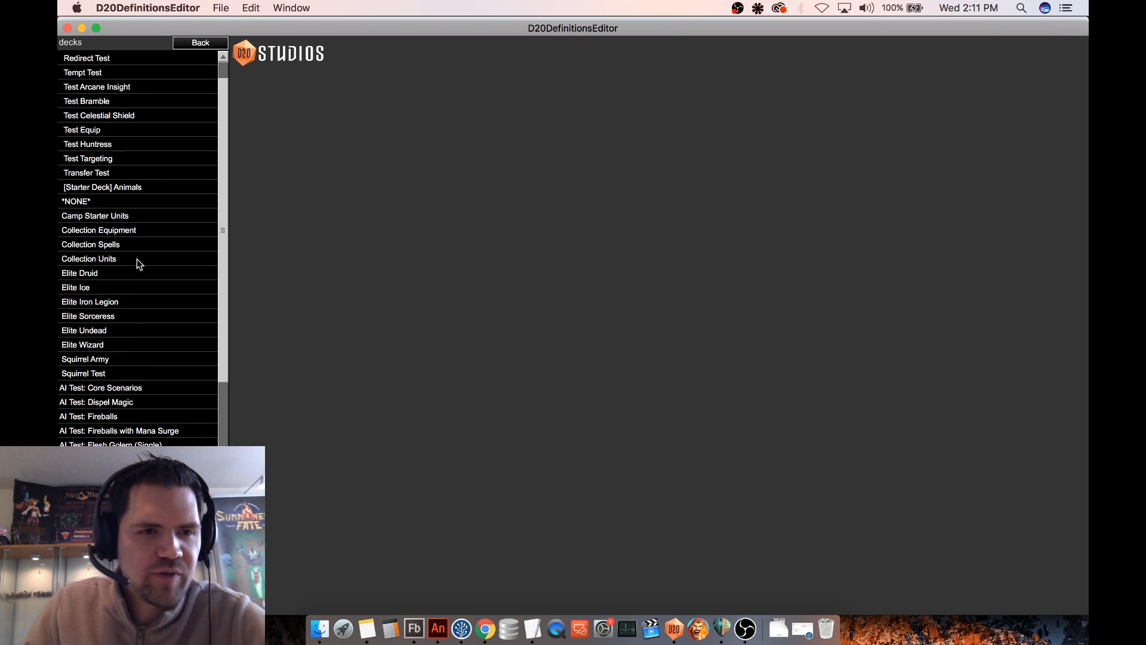
pyautogui.scroll(-5, 138, 259)
pyautogui.click(95, 360)
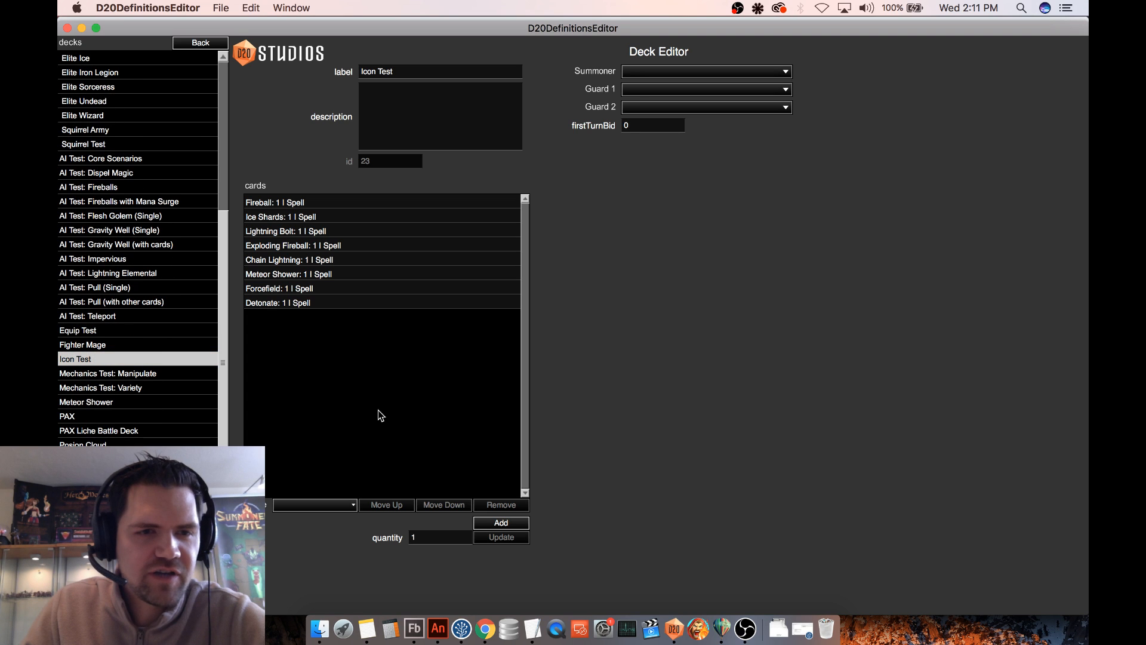
# - Add one Celestial Barrier spell card to the Icon Test deck
pyautogui.click(330, 505)
pyautogui.click(306, 477)
pyautogui.click(380, 523)
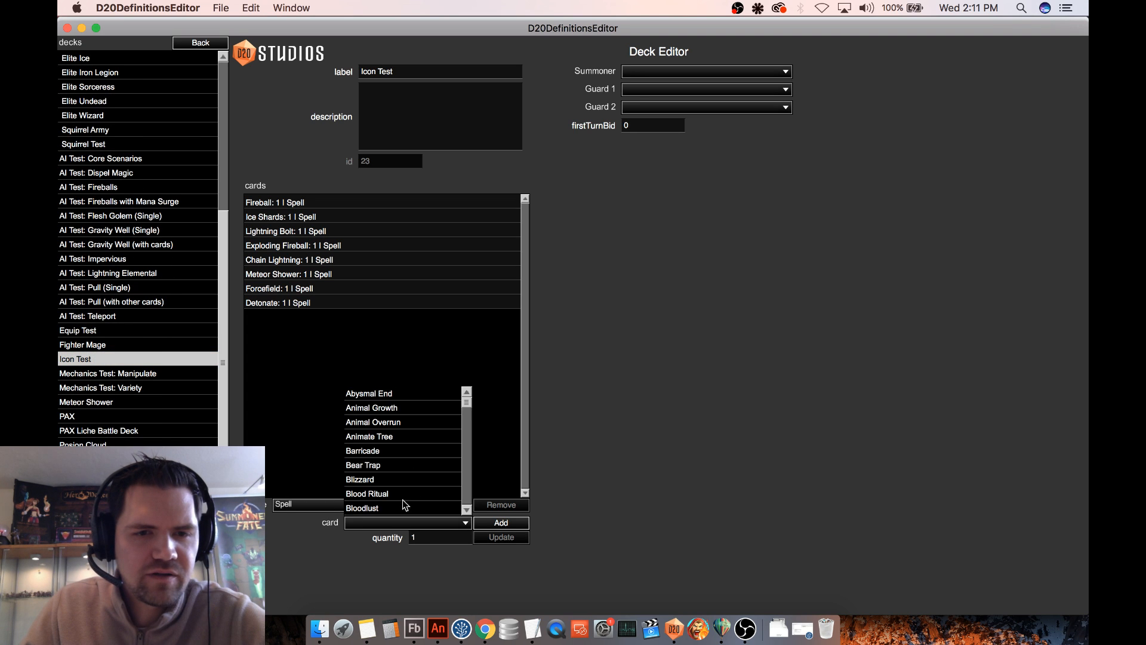
pyautogui.scroll(2, 407, 451)
pyautogui.scroll(-4, 407, 452)
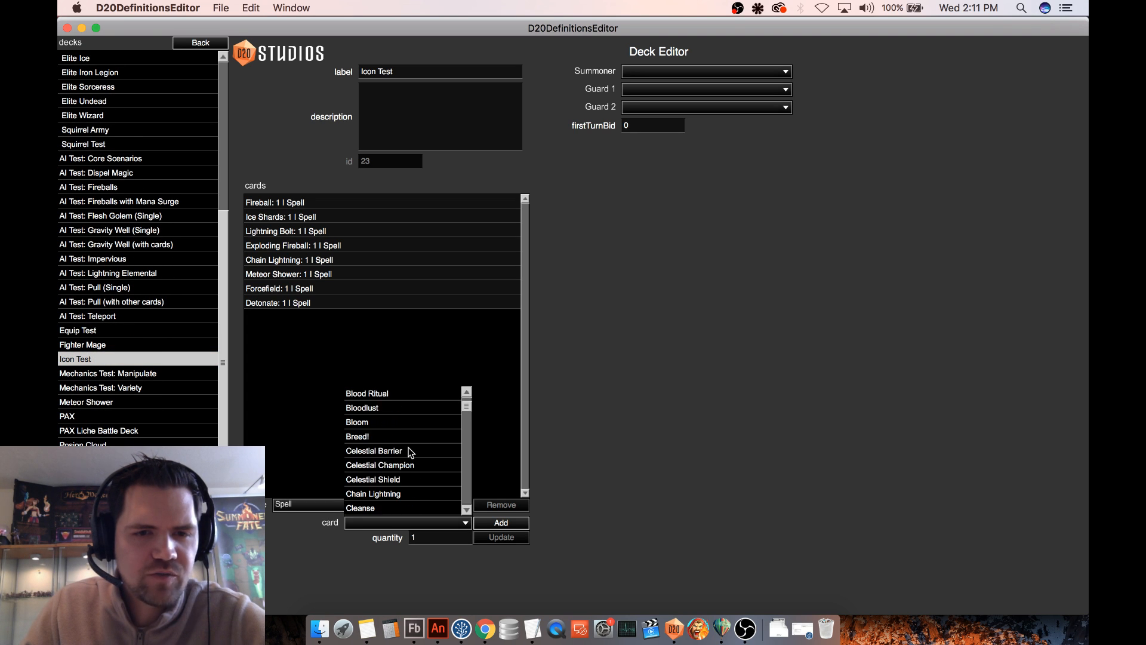
pyautogui.click(404, 452)
pyautogui.click(495, 523)
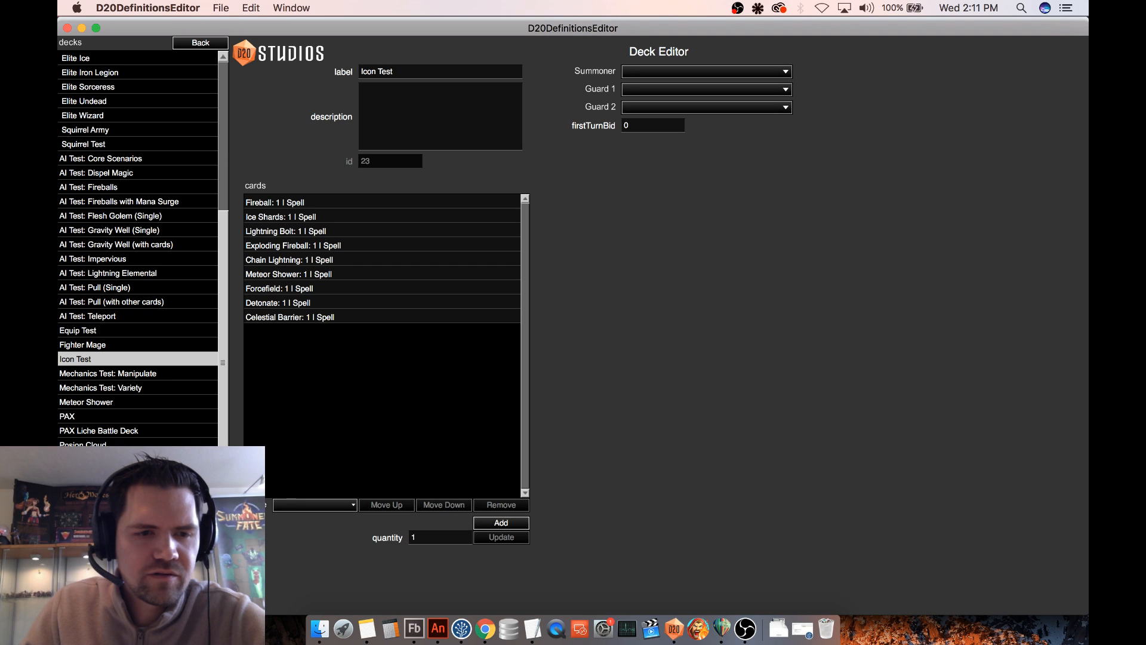
# - Open the Grassy Path map and start a test battle on it
pyautogui.click(199, 45)
pyautogui.click(85, 159)
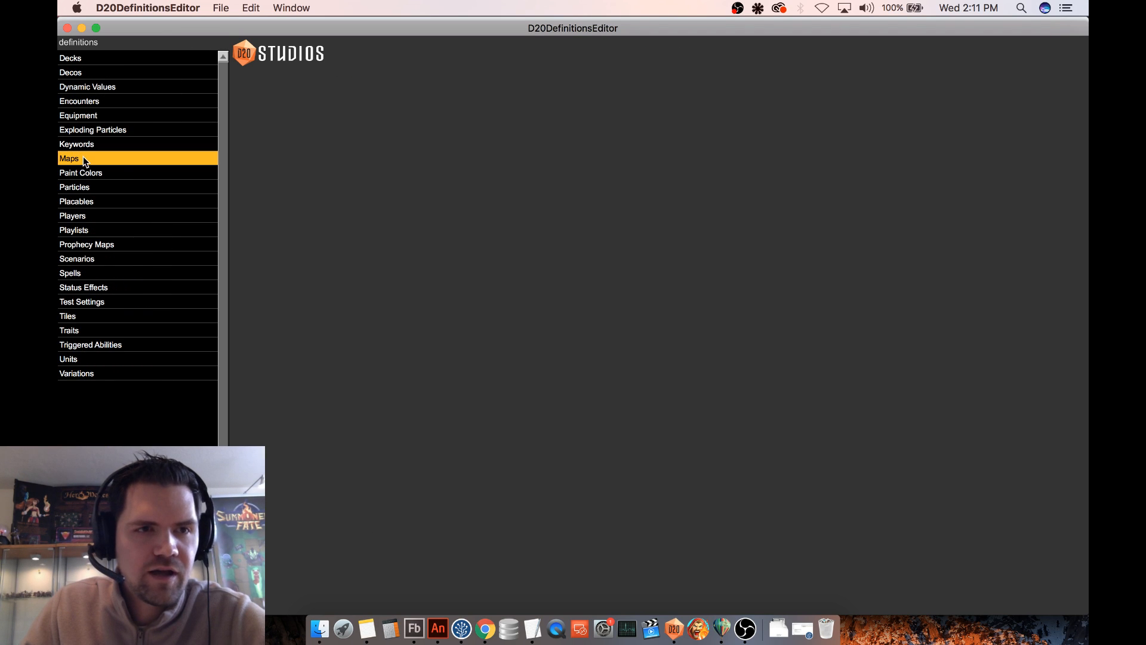
pyautogui.doubleClick(197, 158)
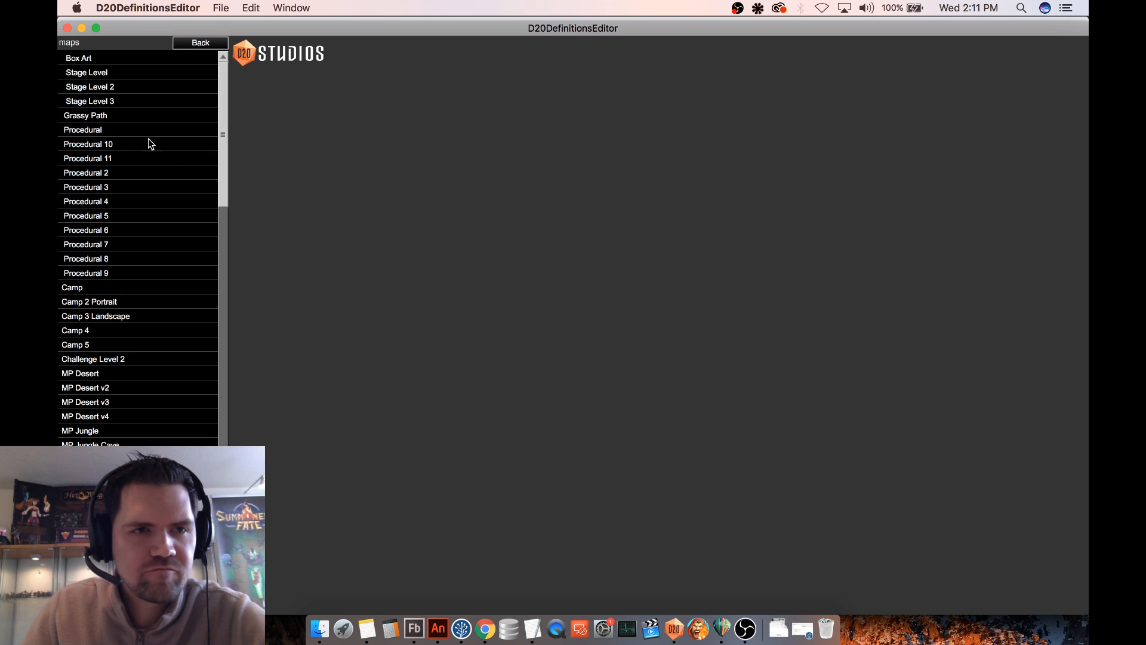
pyautogui.click(99, 116)
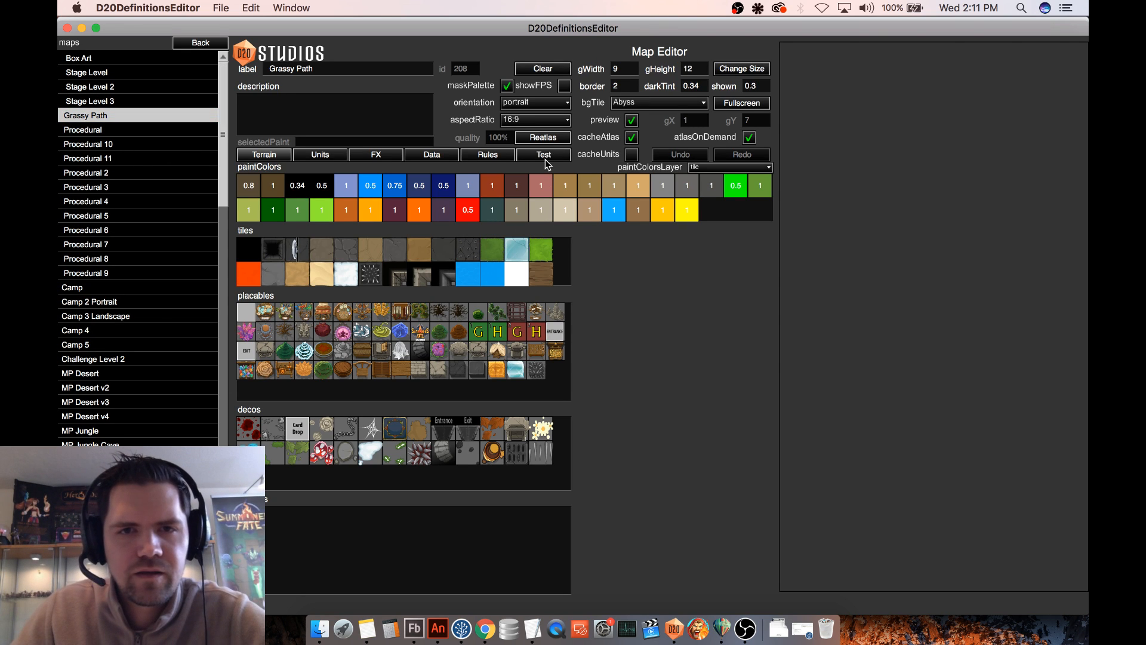
pyautogui.click(544, 155)
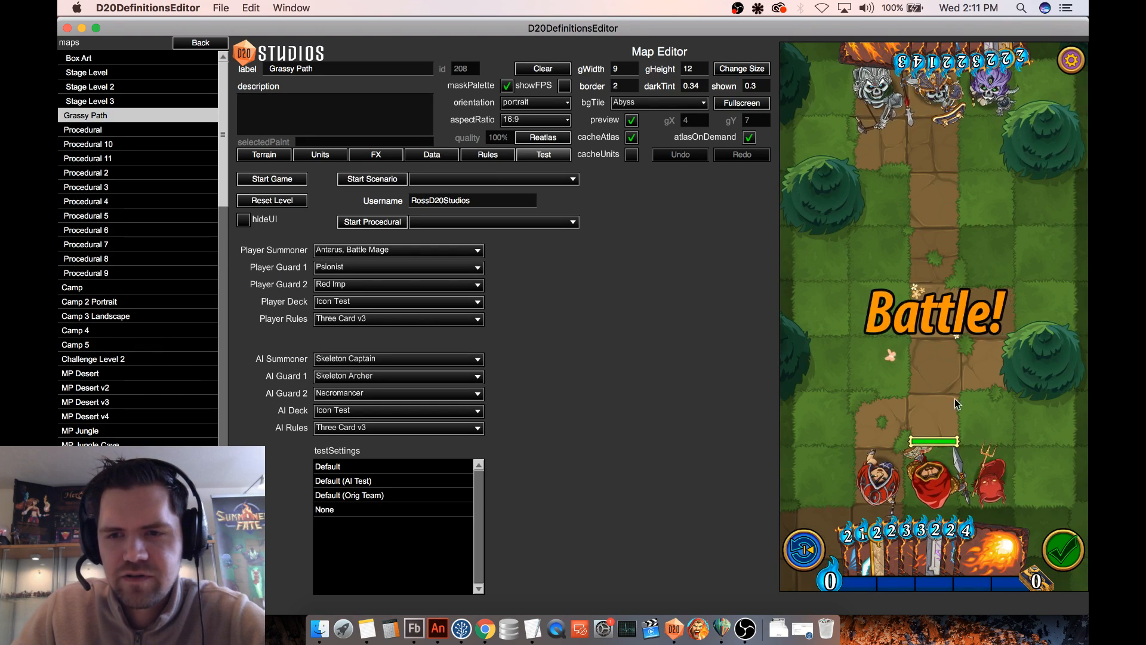
# - Cast Celestial Barrier on the allied Red Imp and advance the imp two spaces up the battlefield
pyautogui.click(872, 558)
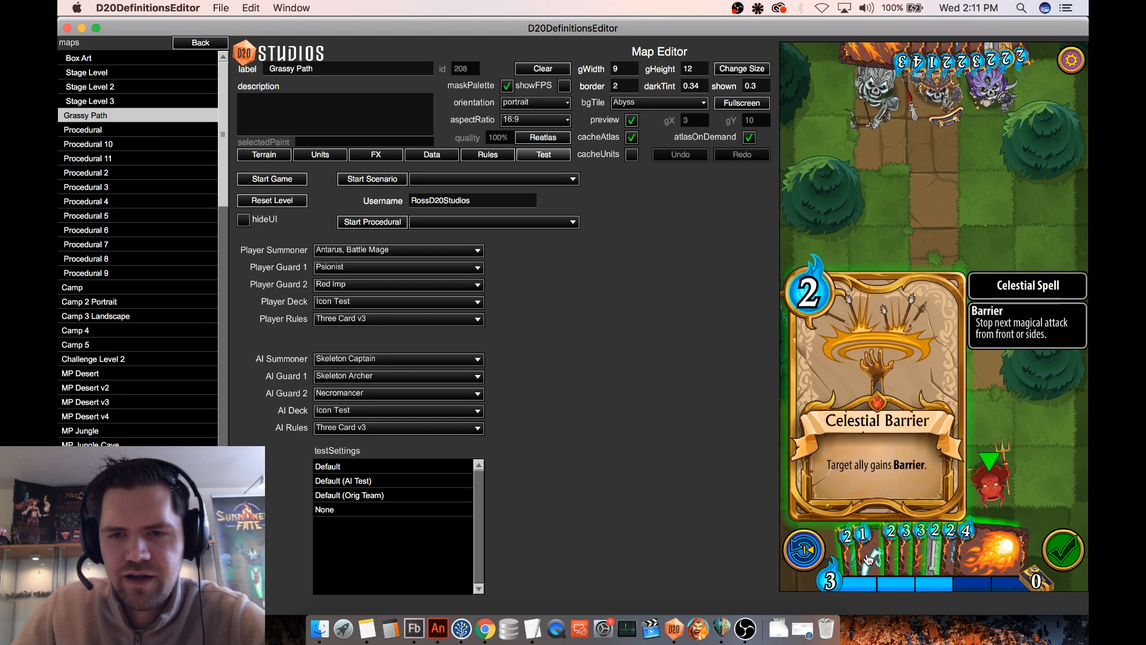
pyautogui.moveTo(869, 559); pyautogui.dragTo(988, 476)
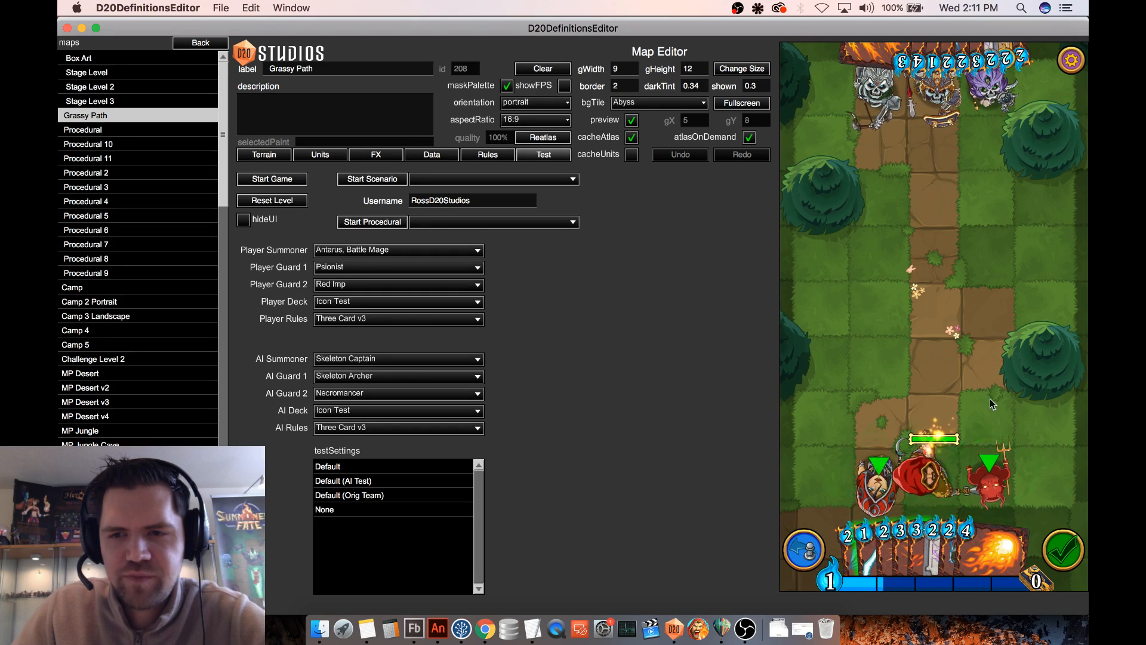
pyautogui.click(993, 481)
pyautogui.moveTo(995, 482)
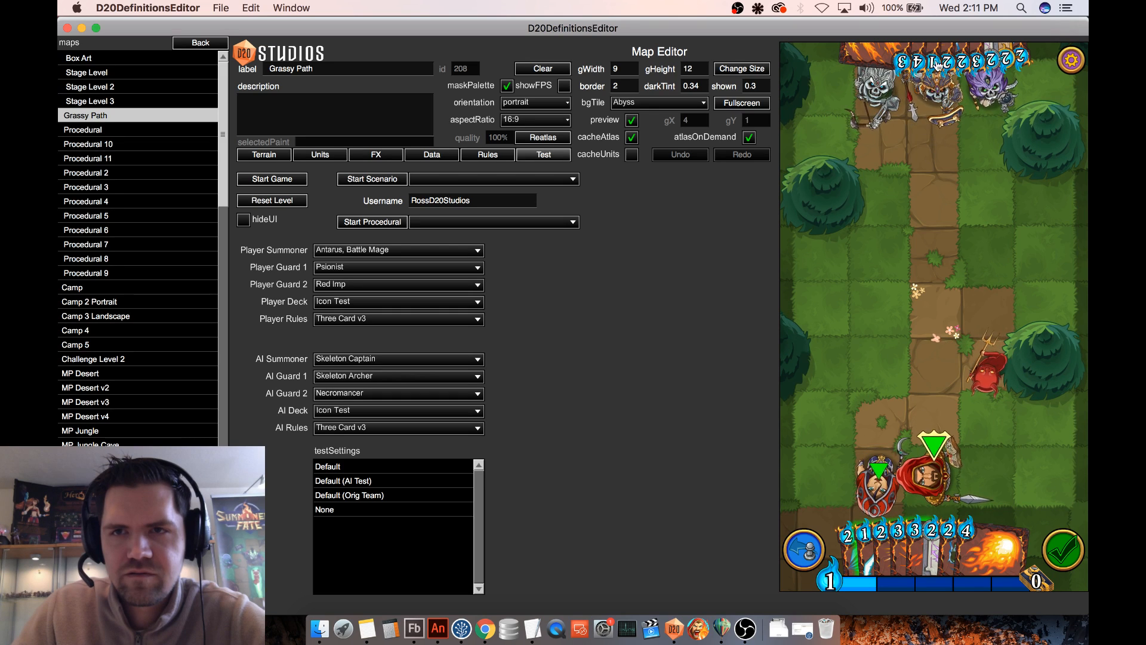
pyautogui.moveTo(926, 65)
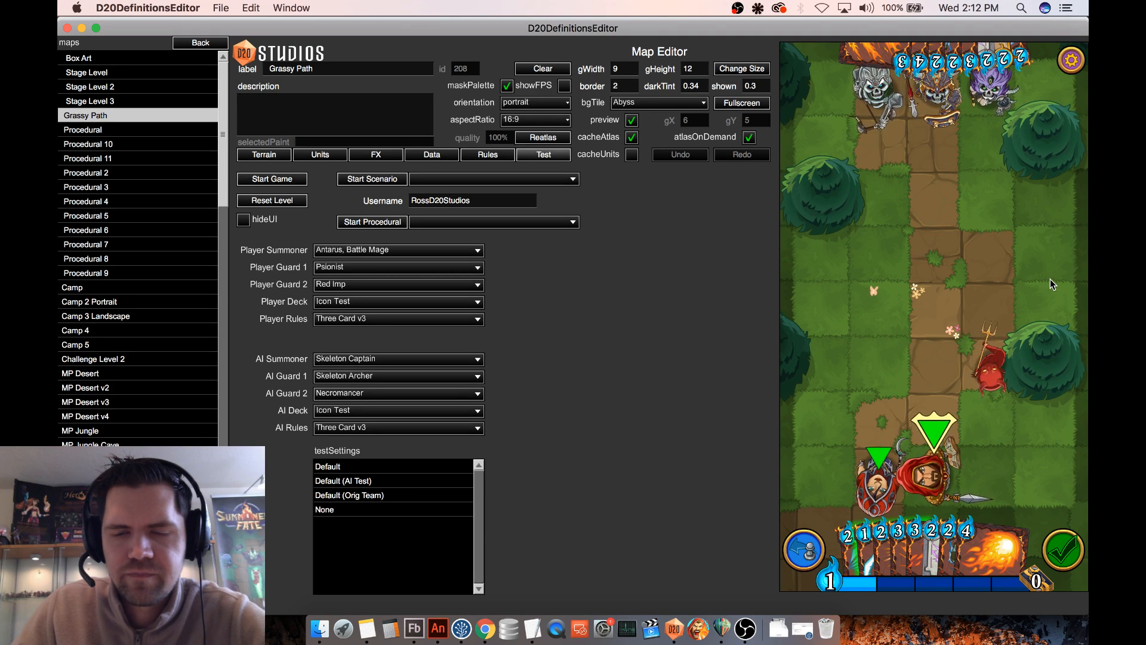
# - Inspect the Red Imp's card and active status effects in the test battle
pyautogui.click(991, 367)
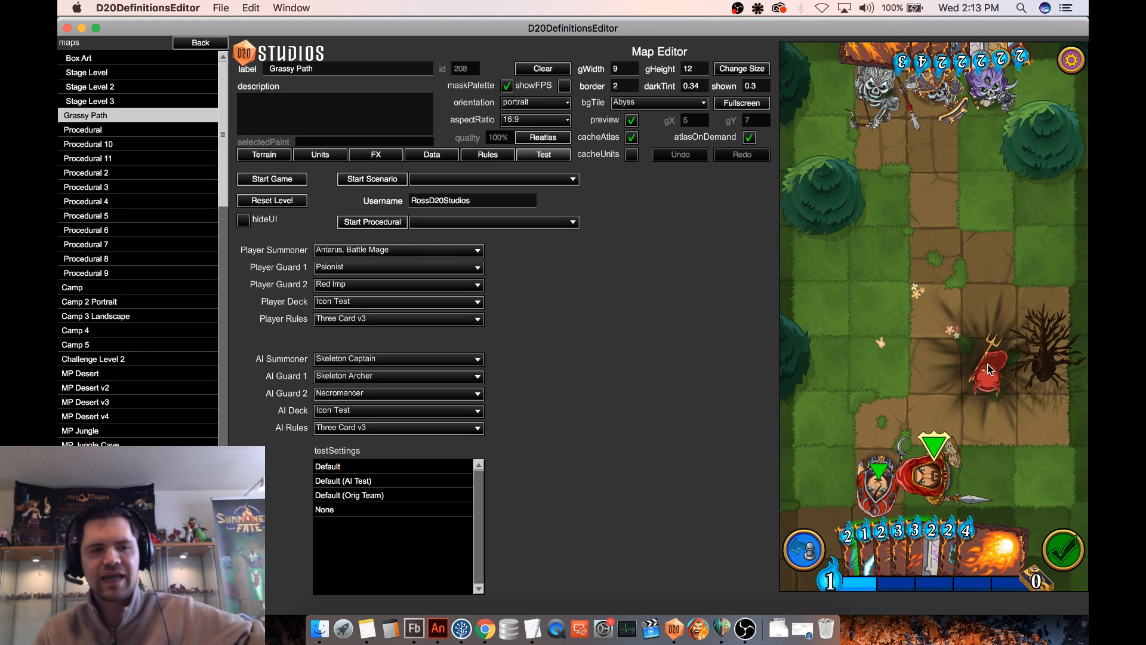
pyautogui.click(989, 369)
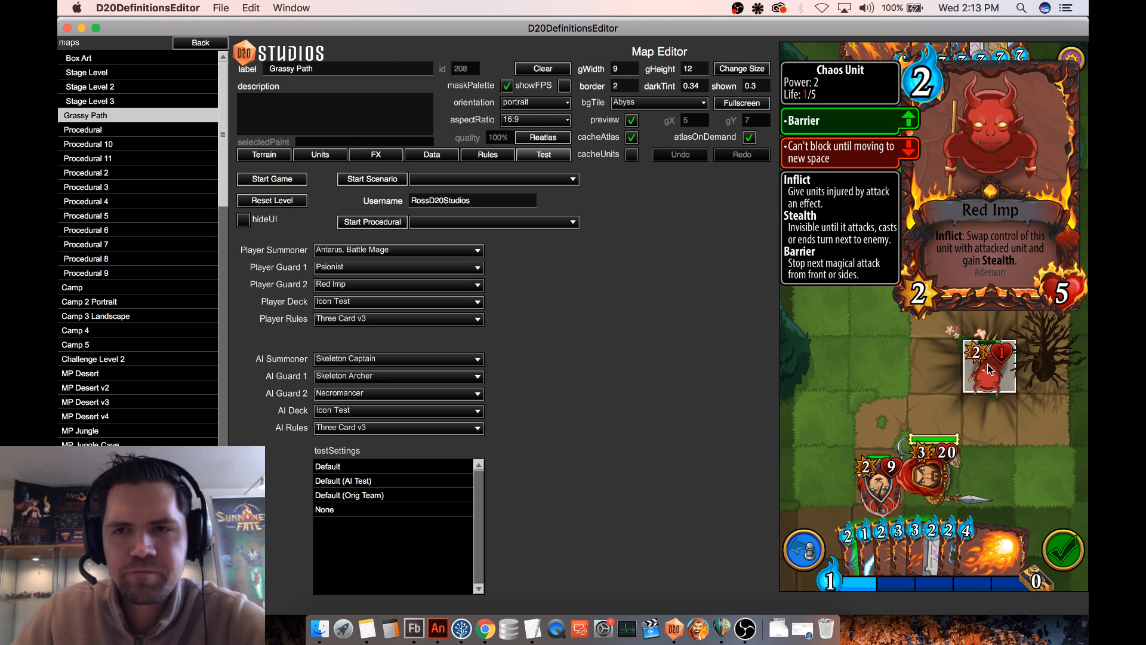
pyautogui.click(987, 364)
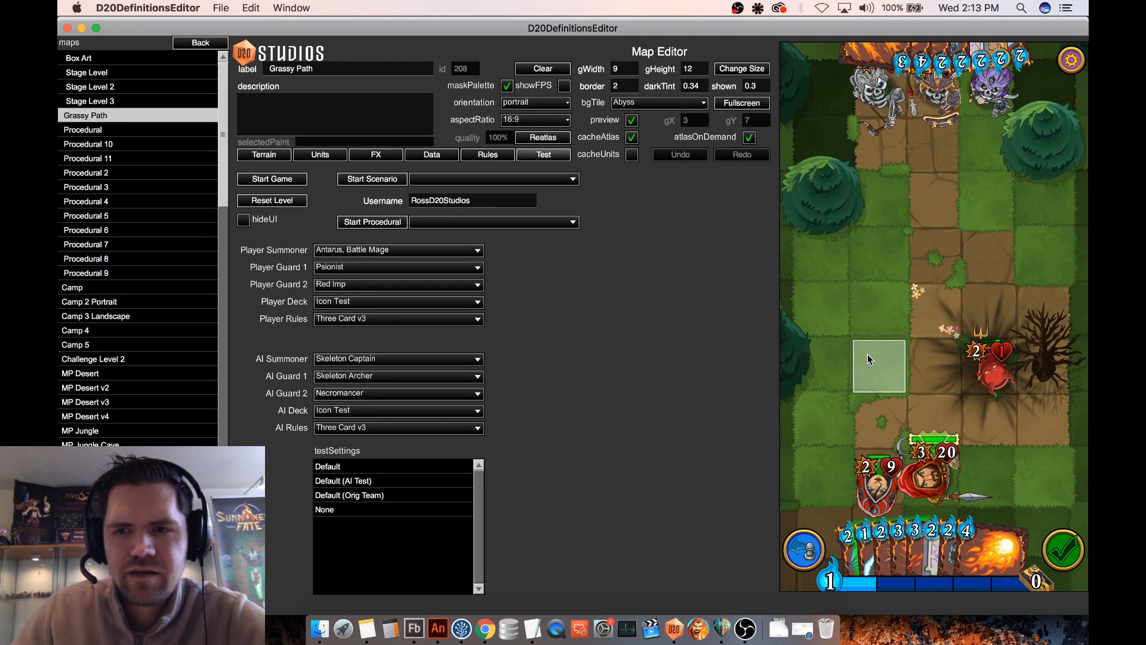
# - Create a new equipment definition from Wooden Buckler and label it Barrier
pyautogui.click(200, 43)
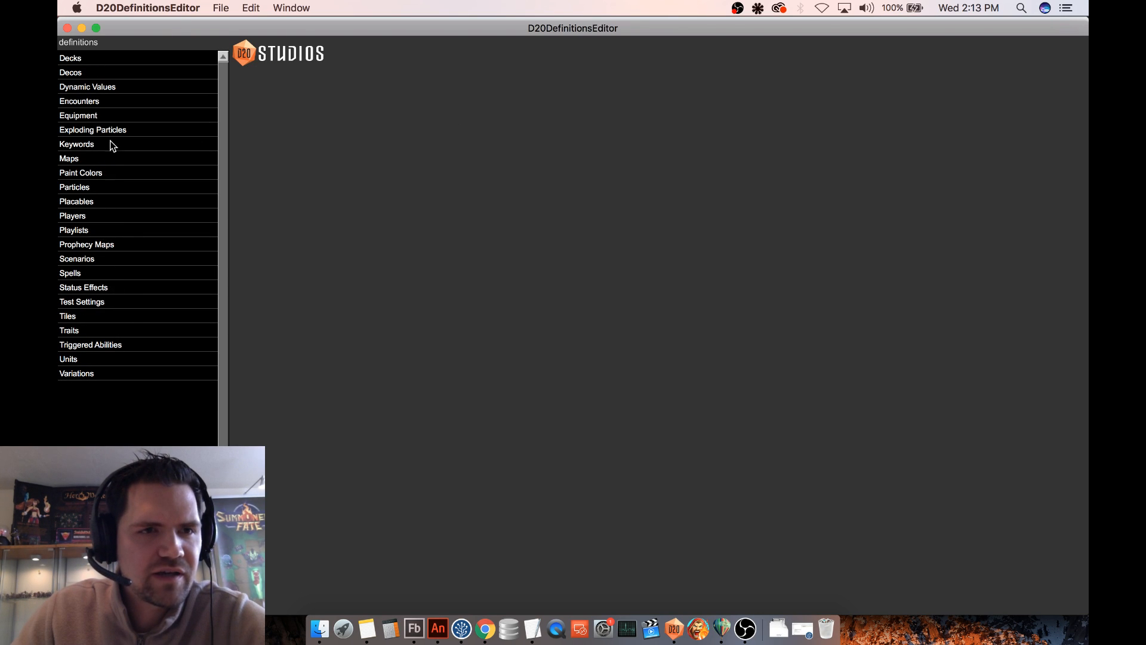
pyautogui.click(115, 115)
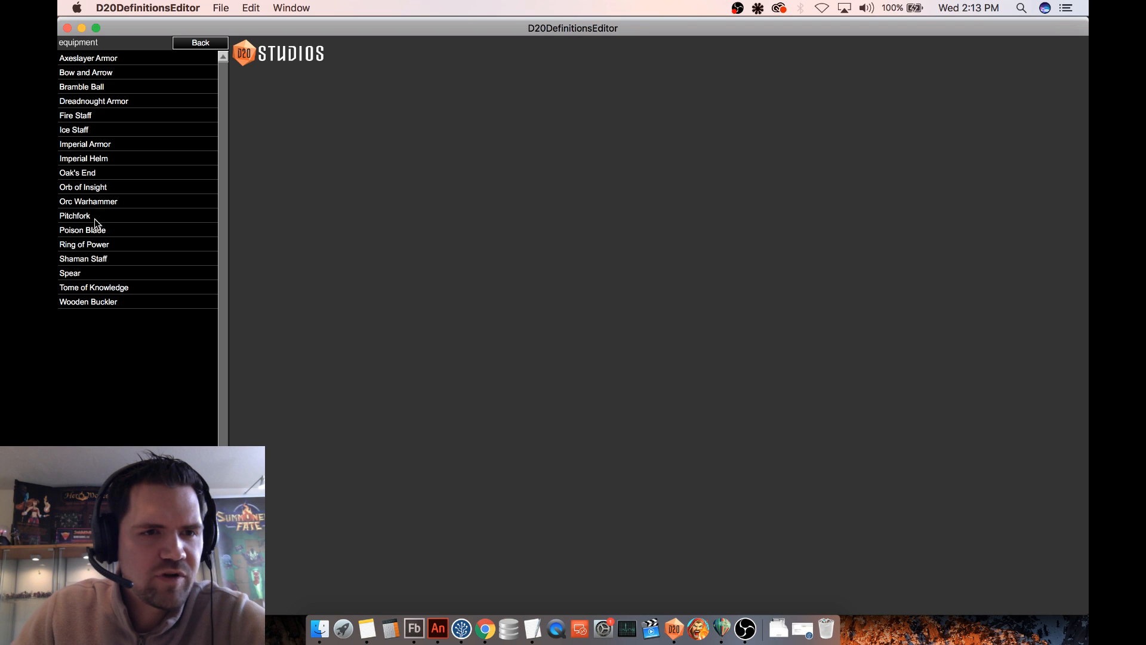
pyautogui.click(102, 303)
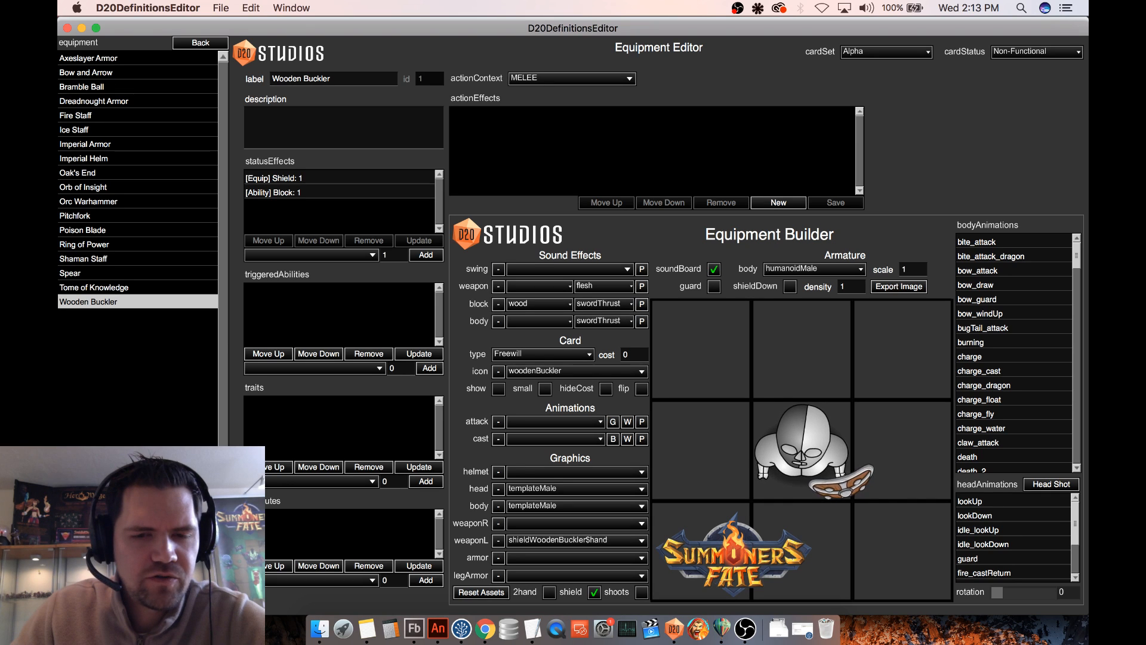
pyautogui.press('super+n')
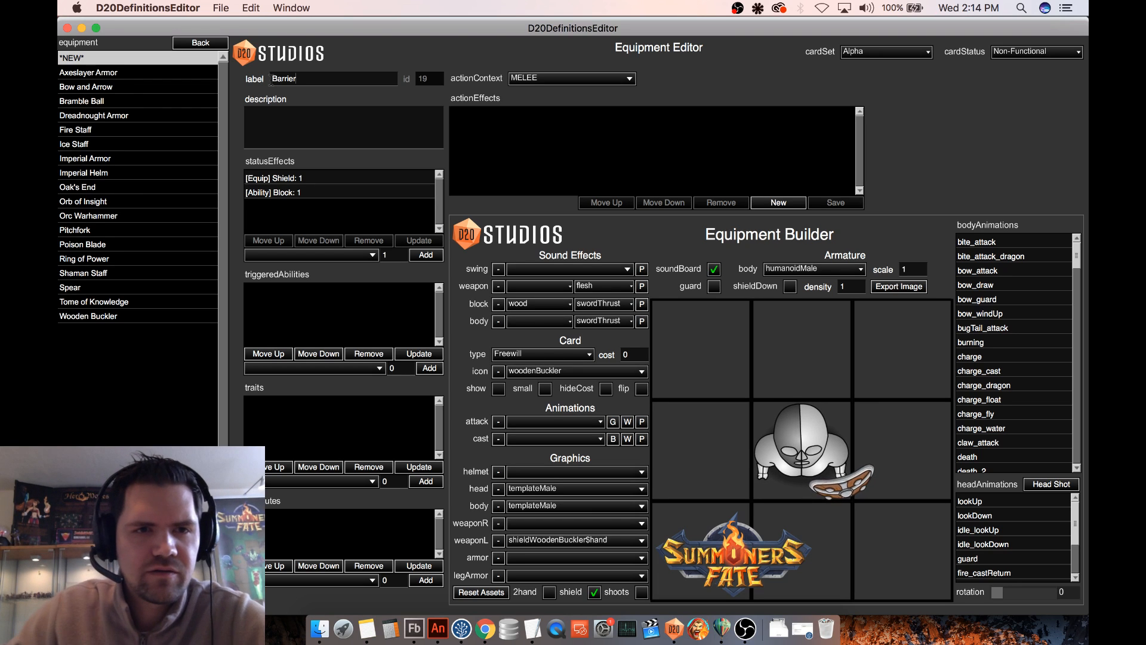
# - Replace the Block status effect with Barrier at value 1 on the Barrier equipment
pyautogui.click(338, 193)
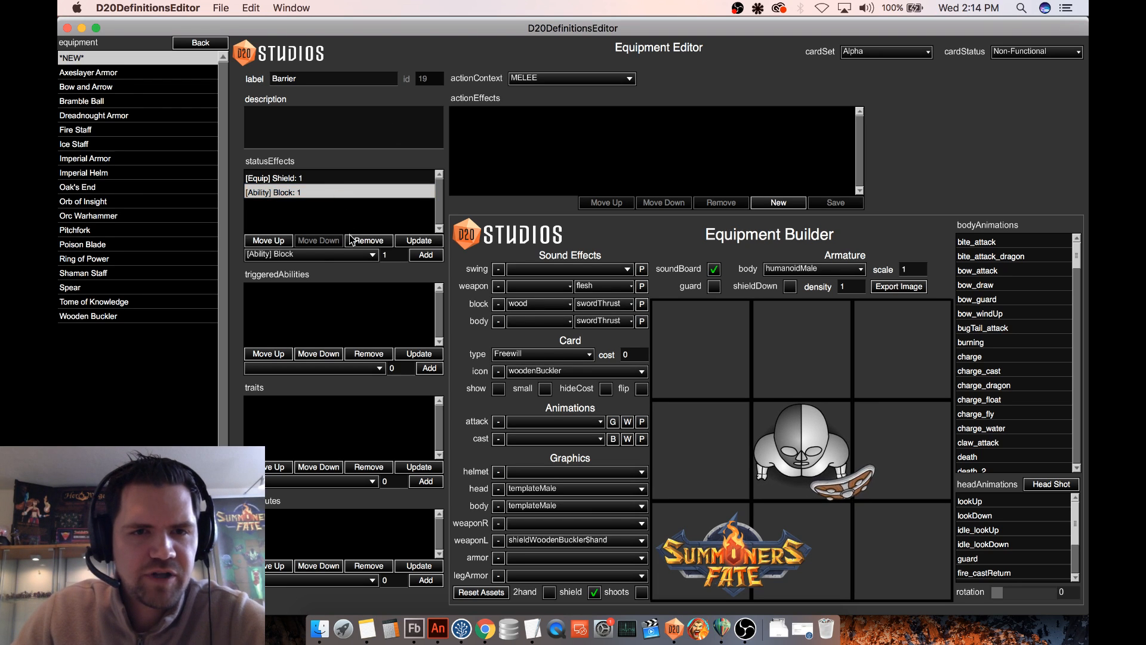
pyautogui.click(328, 257)
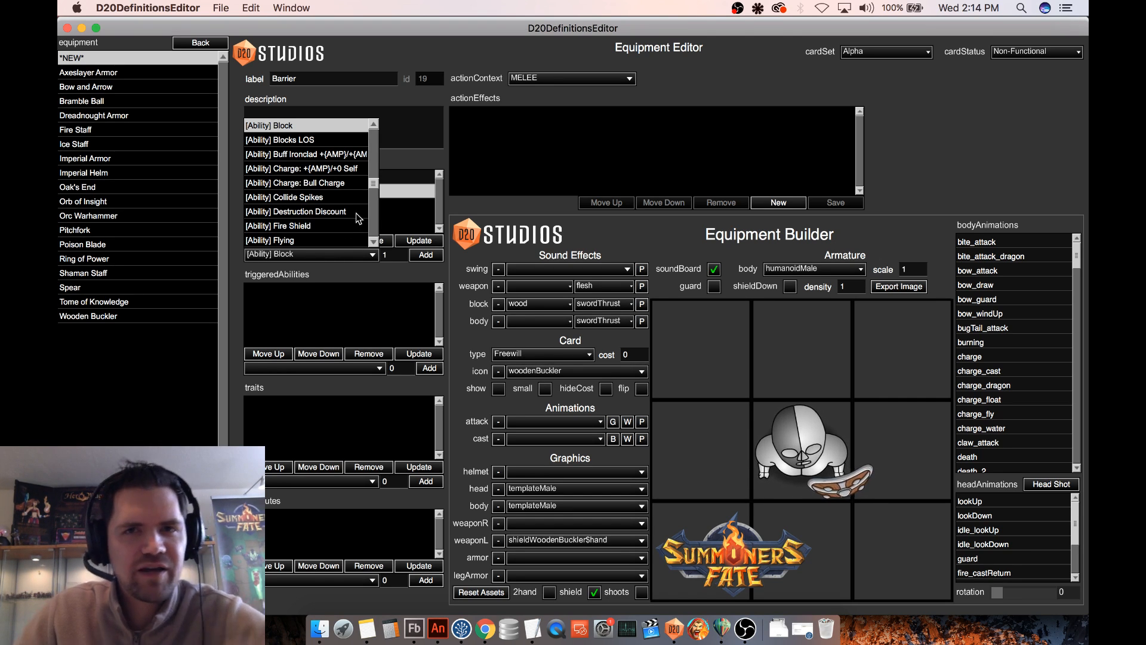
pyautogui.scroll(-1, 352, 205)
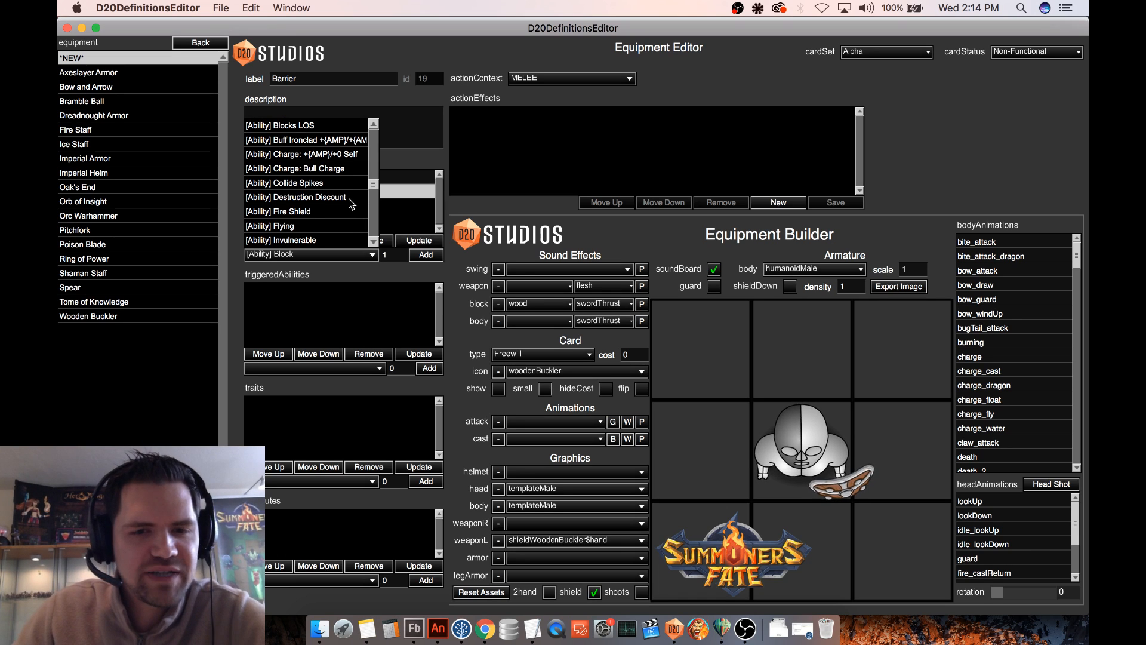
pyautogui.scroll(-6, 351, 204)
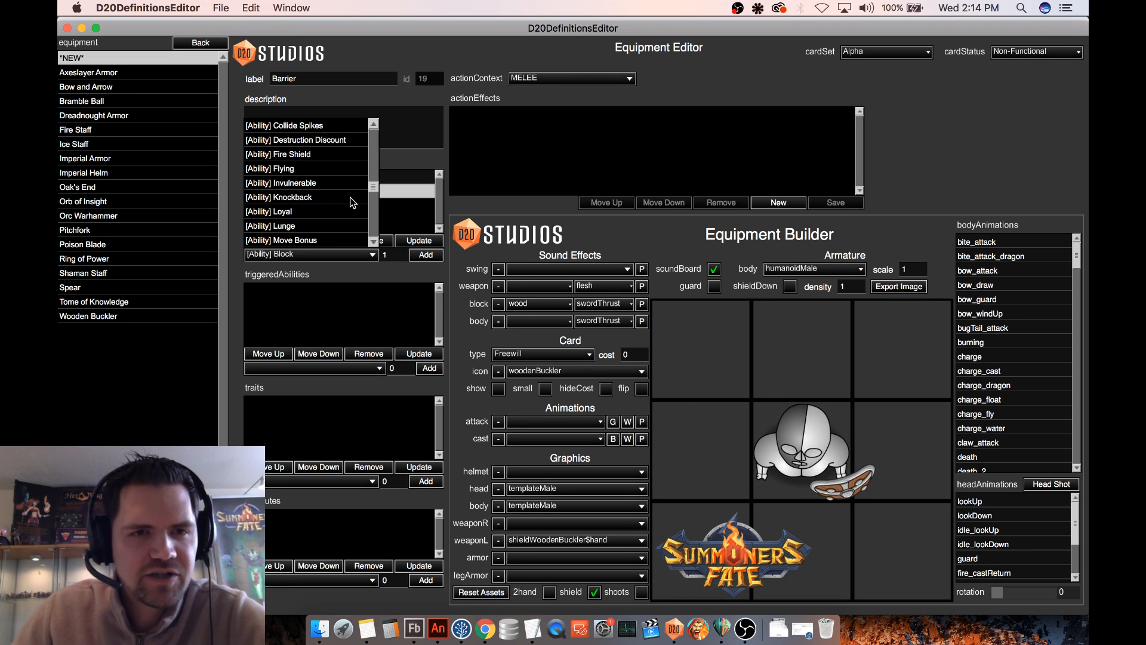
pyautogui.scroll(-3, 349, 197)
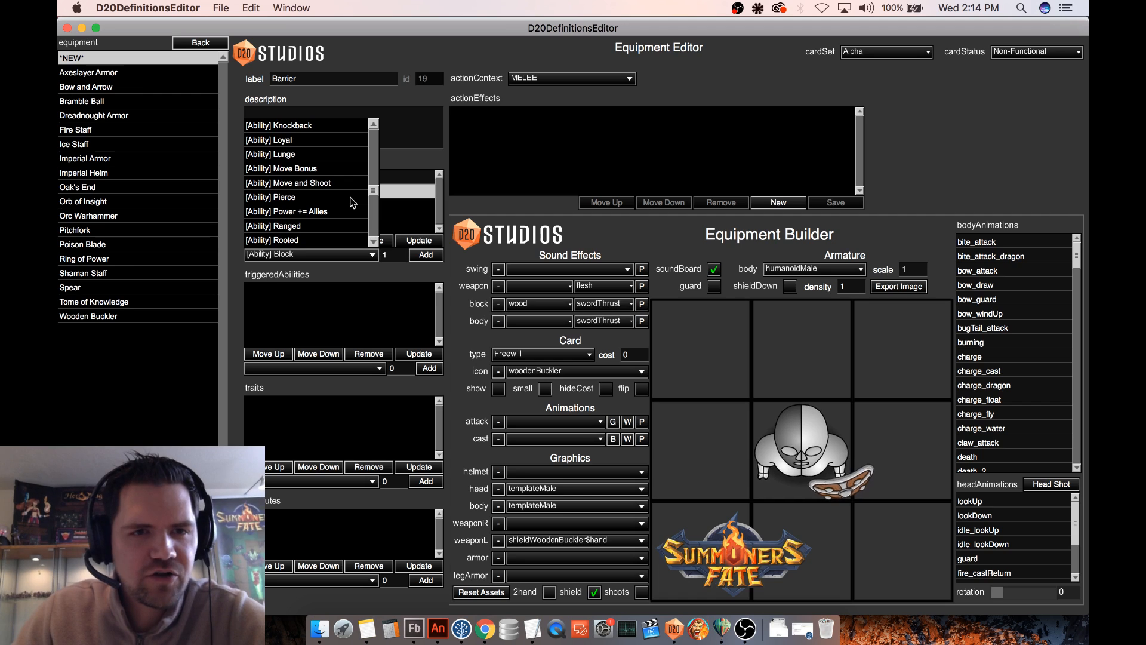
pyautogui.scroll(-7, 350, 197)
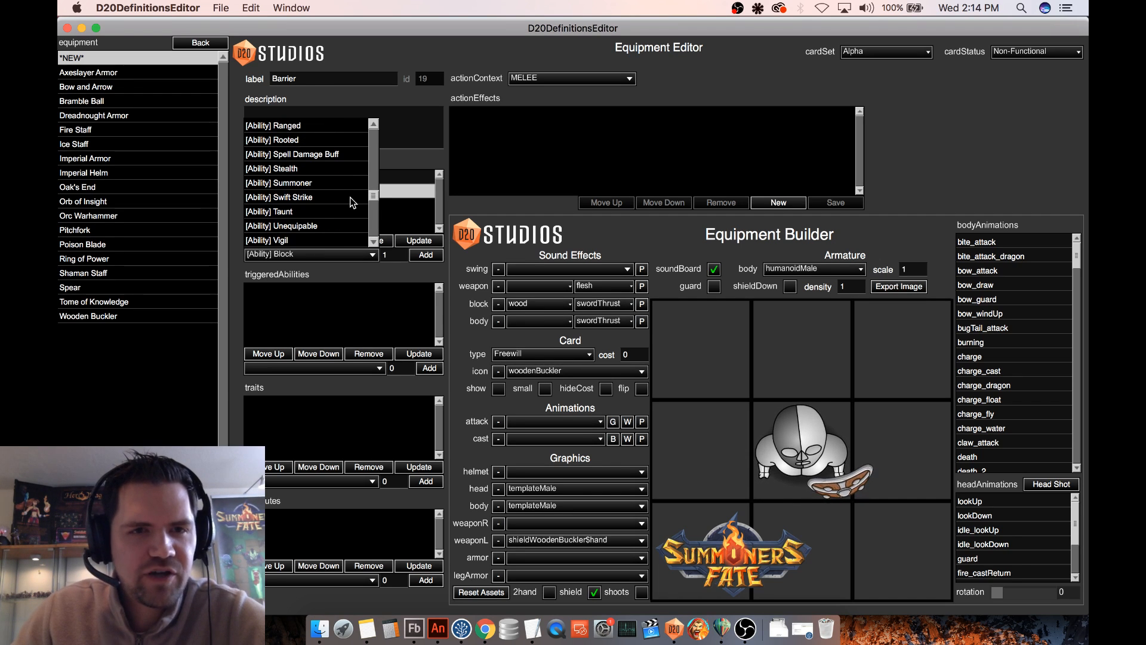
pyautogui.scroll(-1, 350, 197)
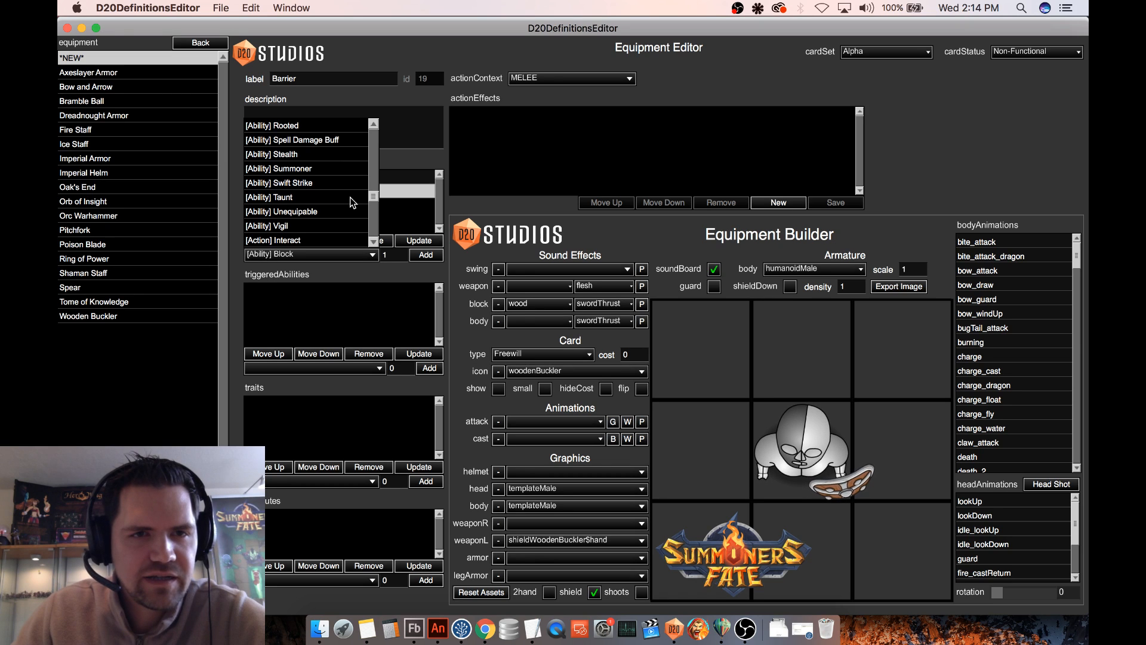
pyautogui.scroll(7, 350, 197)
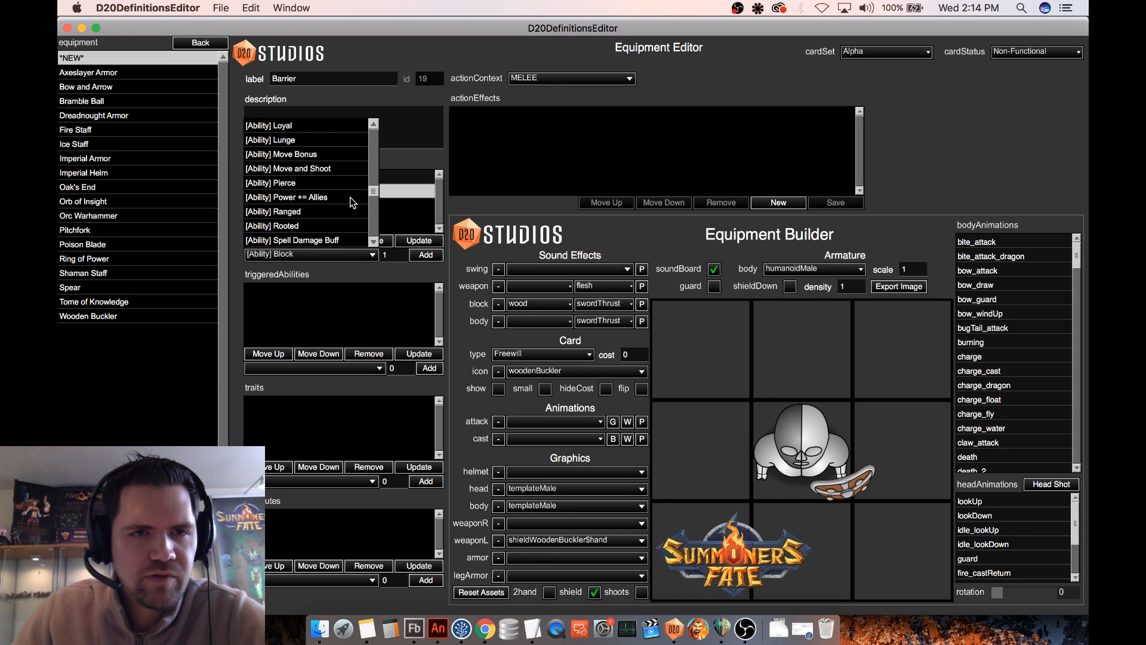
pyautogui.scroll(10, 350, 197)
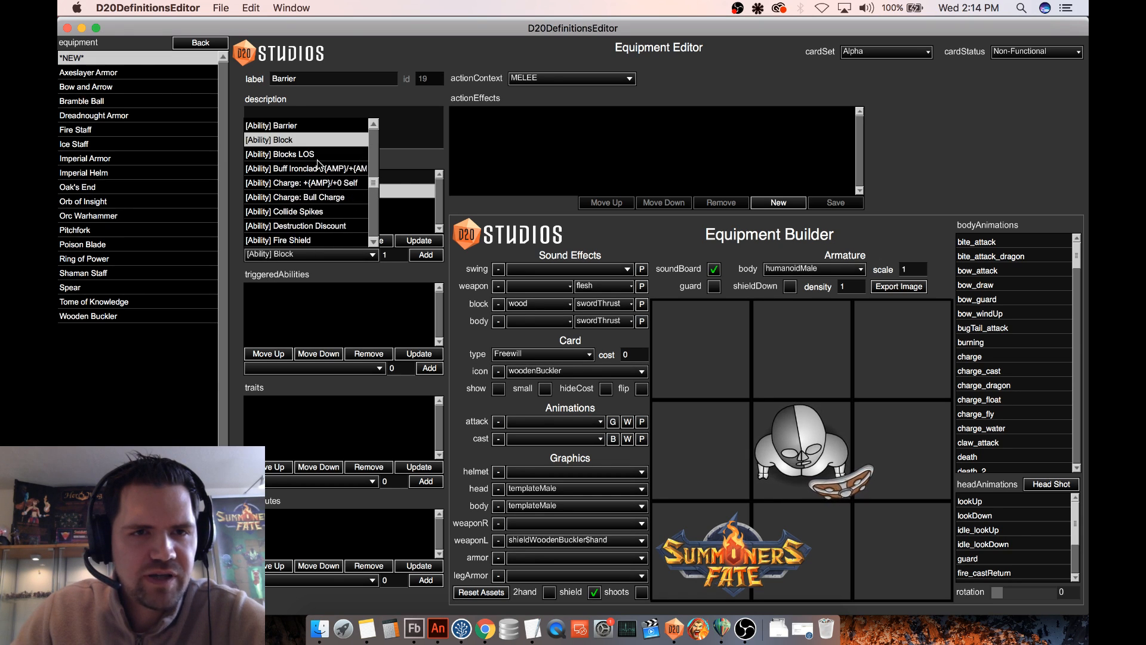
pyautogui.click(320, 127)
pyautogui.click(418, 240)
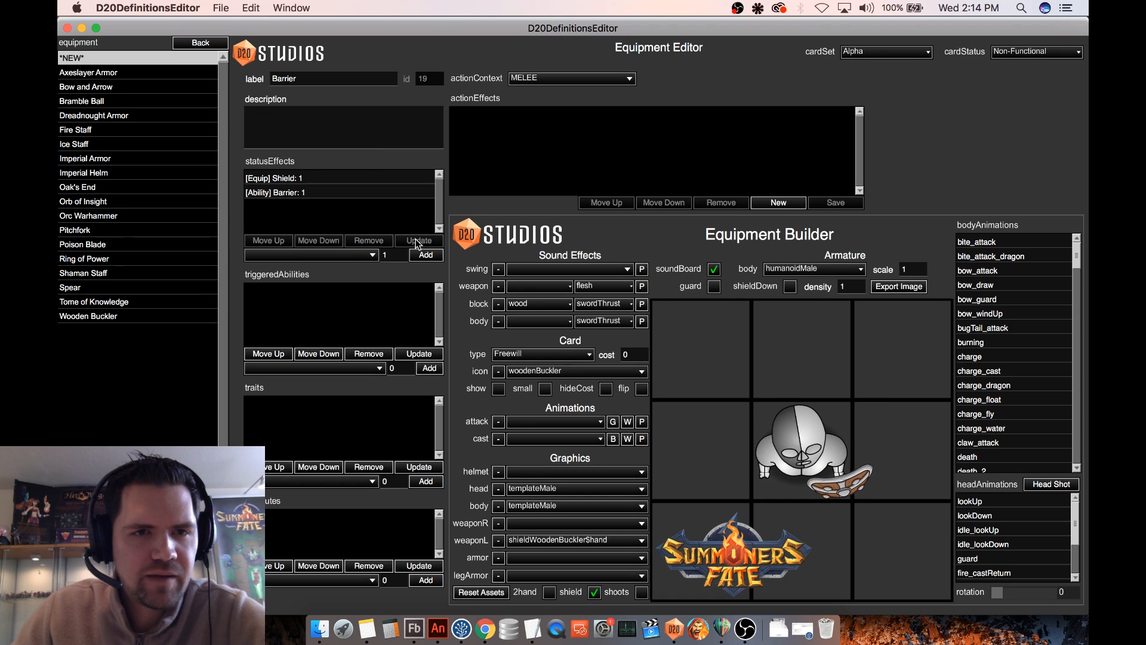
pyautogui.click(328, 192)
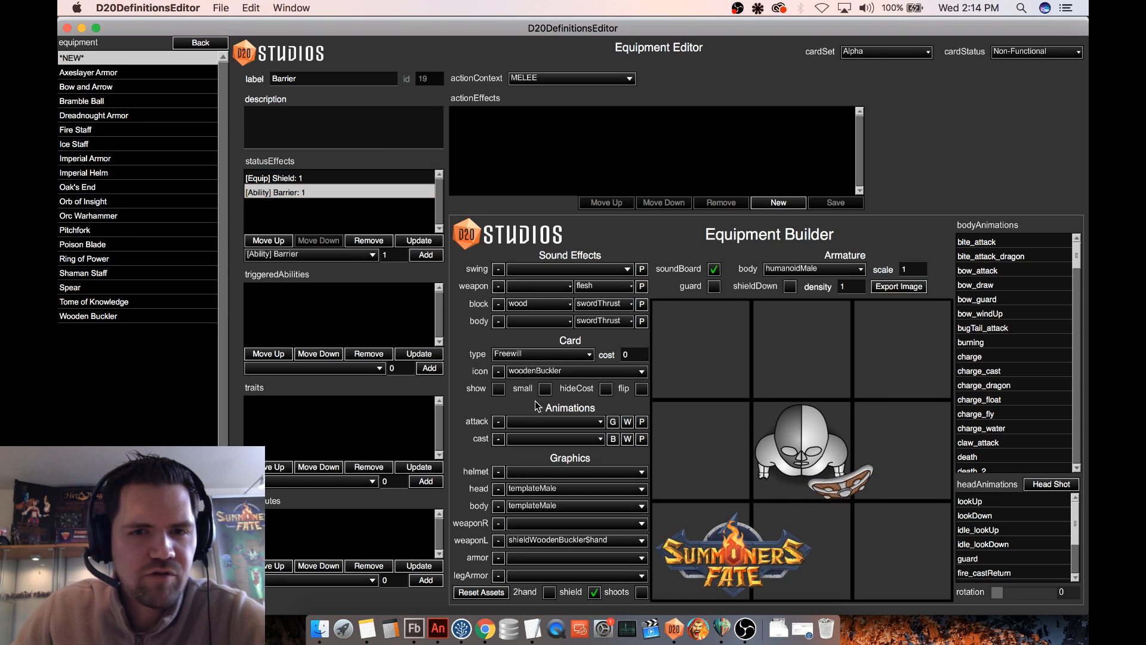
# - Set the equipment card's icon to celestialBarrier, its type to Celestial and its cost to 2, with the card preview shown
pyautogui.click(498, 390)
pyautogui.click(497, 390)
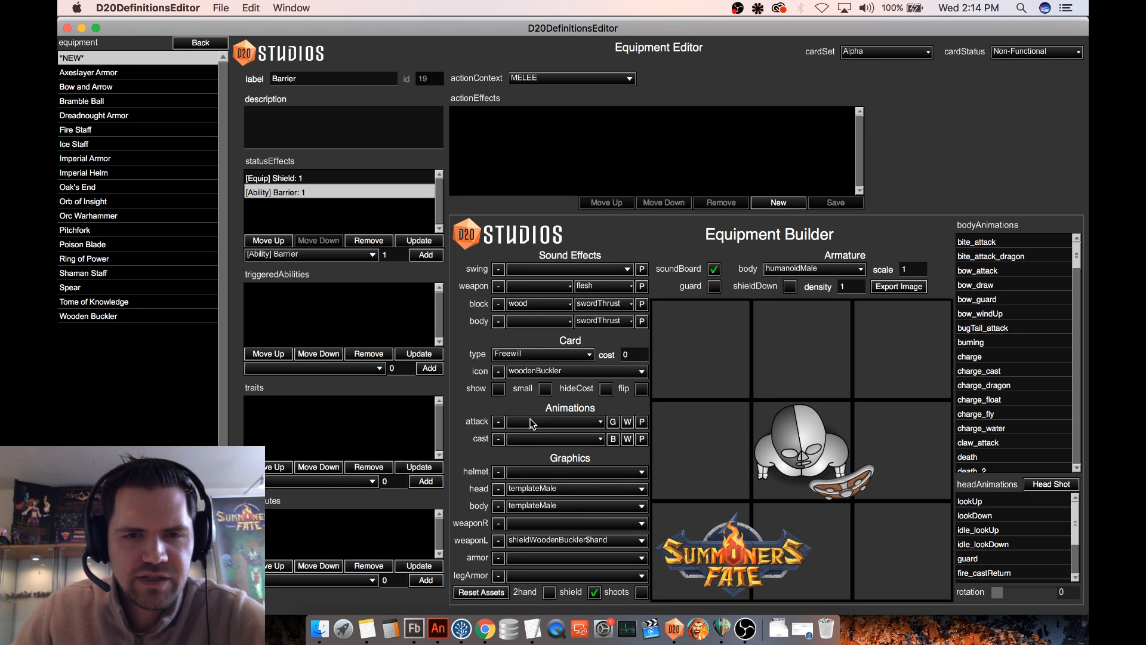
pyautogui.click(560, 373)
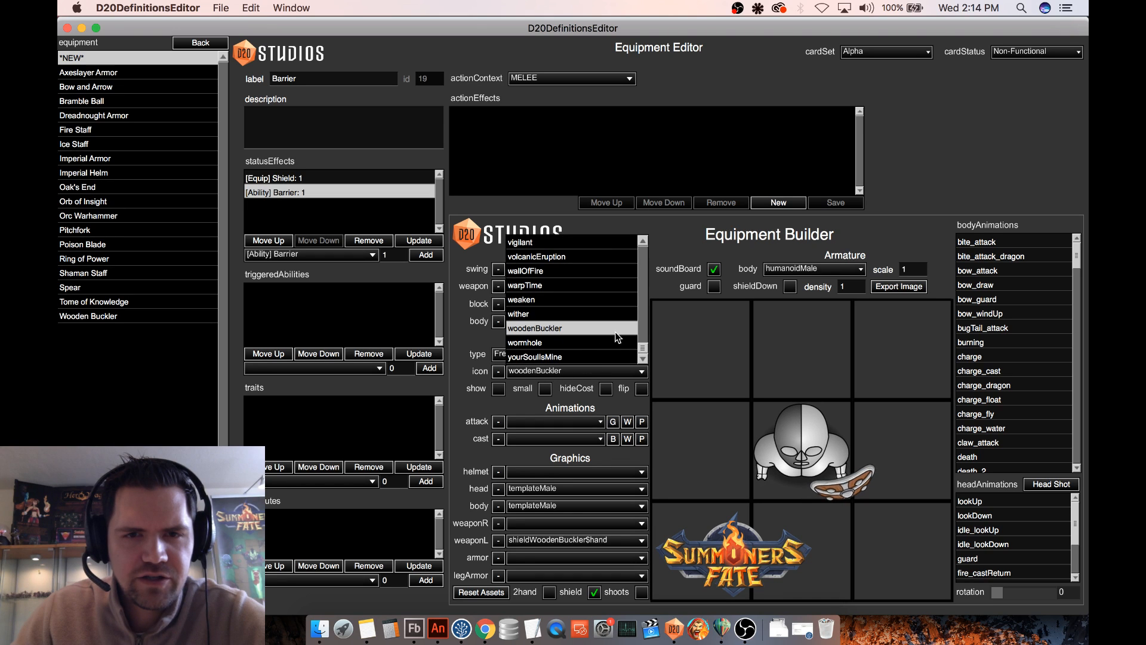
pyautogui.moveTo(642, 347); pyautogui.dragTo(639, 268)
pyautogui.scroll(3, 597, 290)
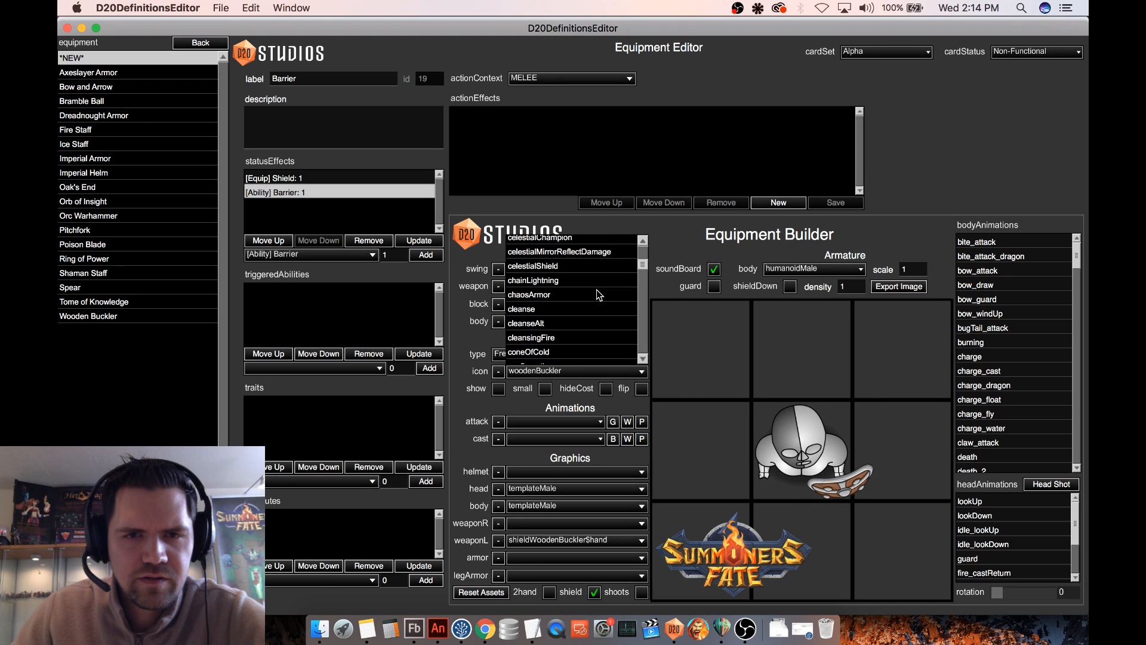
pyautogui.scroll(3, 597, 292)
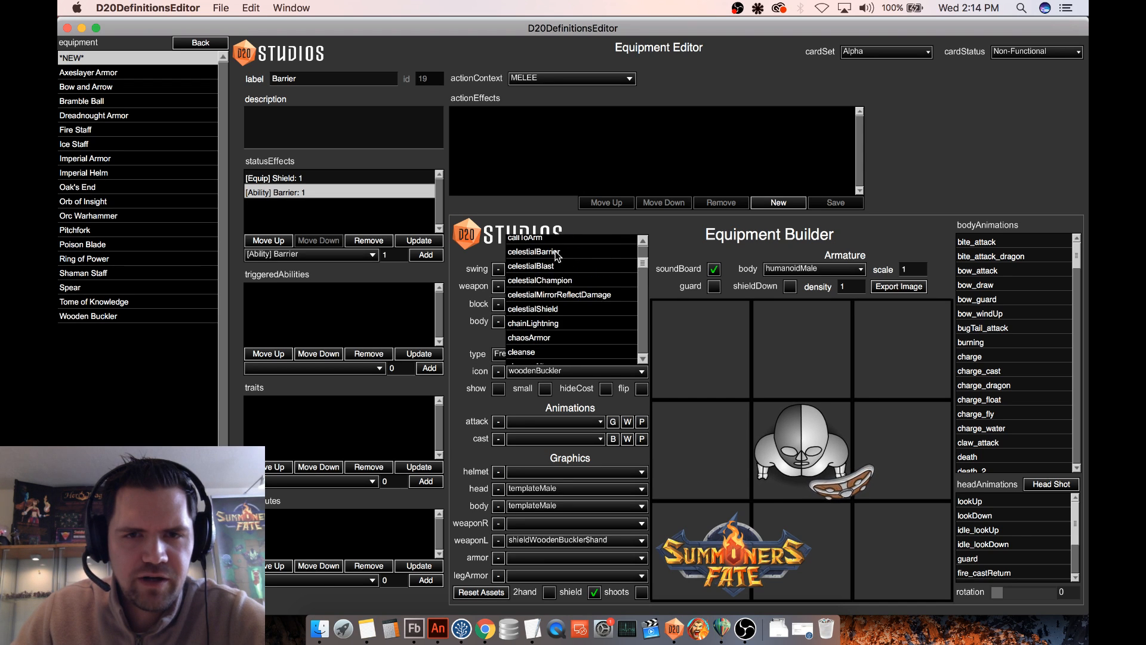
pyautogui.click(556, 252)
pyautogui.click(504, 392)
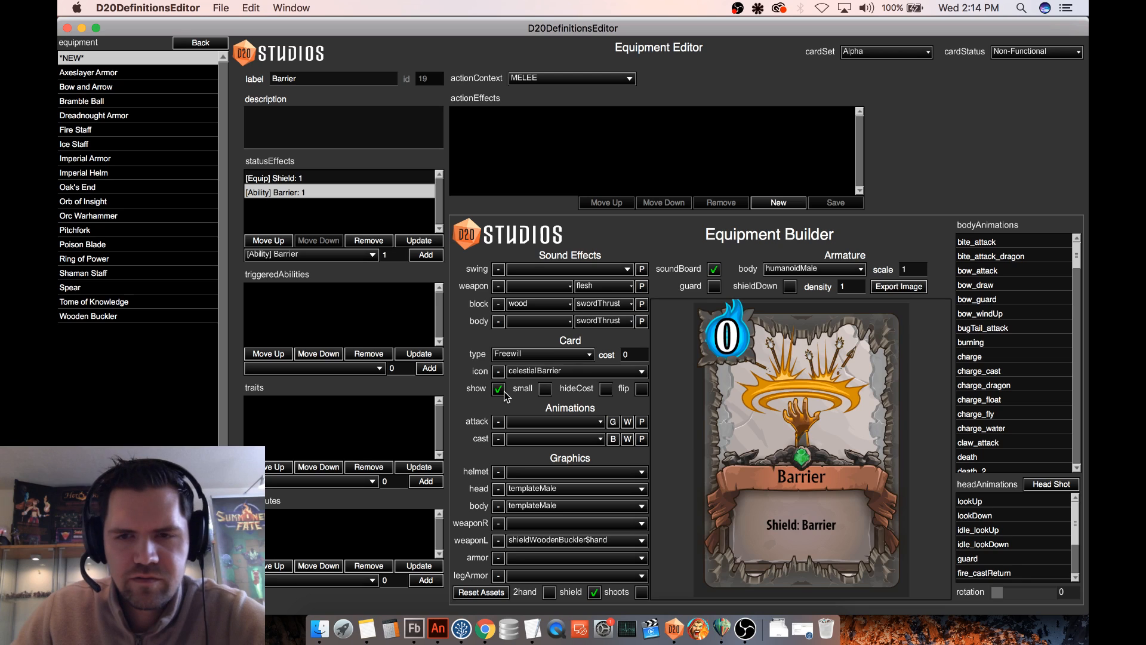
pyautogui.click(520, 355)
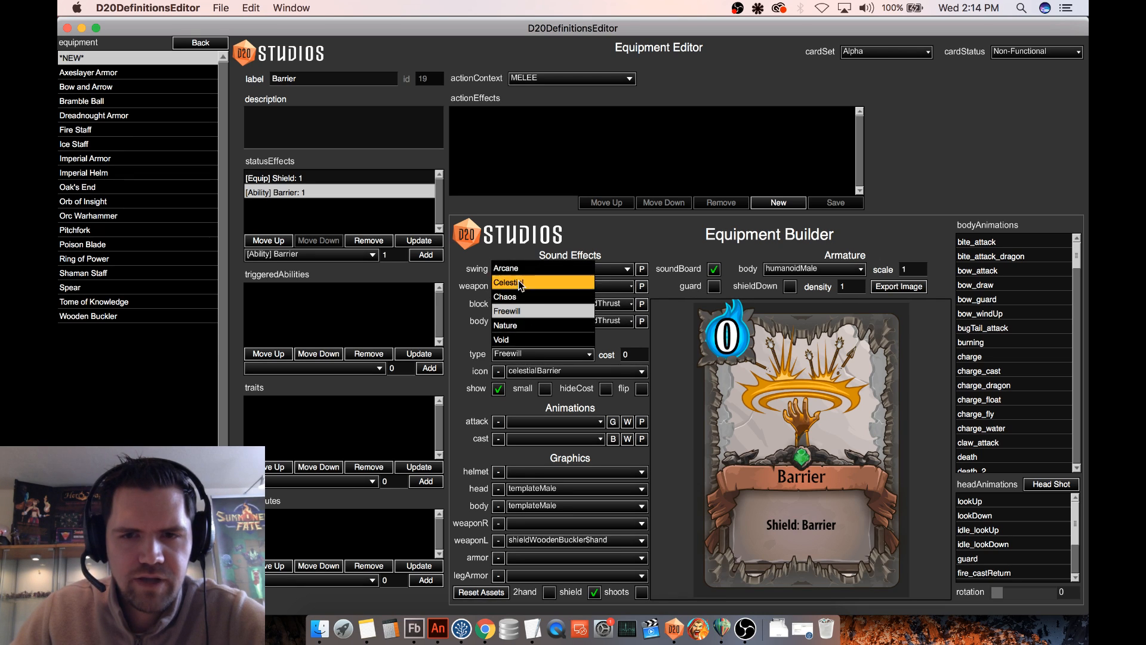
pyautogui.click(518, 279)
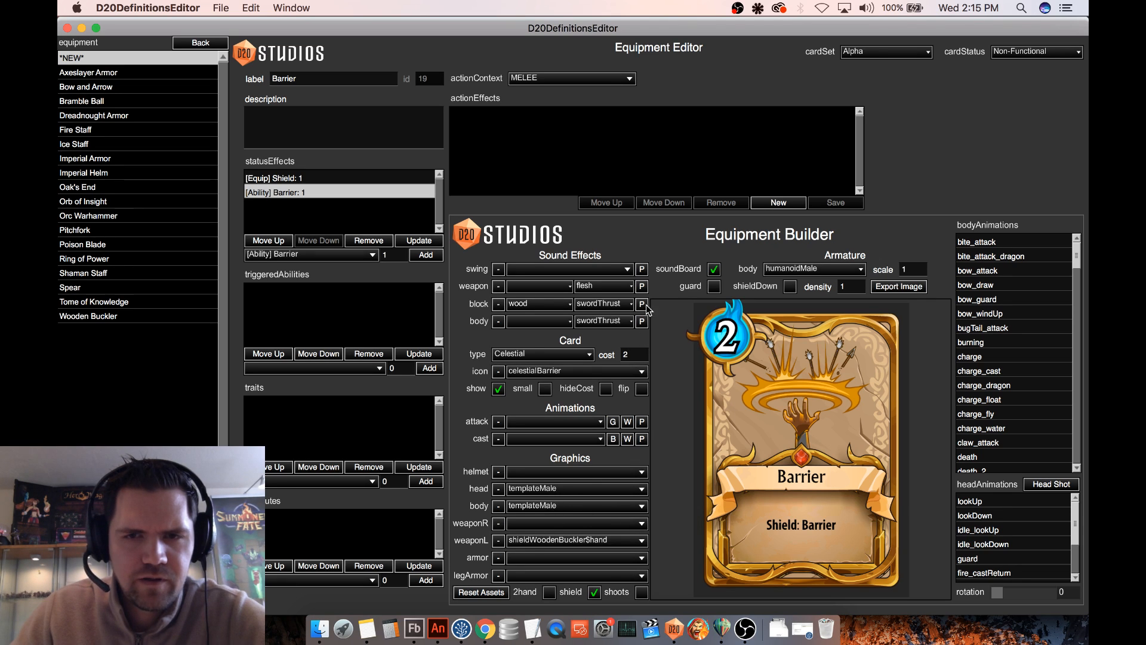
# - Clear the weaponL graphic from the Barrier equipment and set its card status to Functional
pyautogui.click(497, 543)
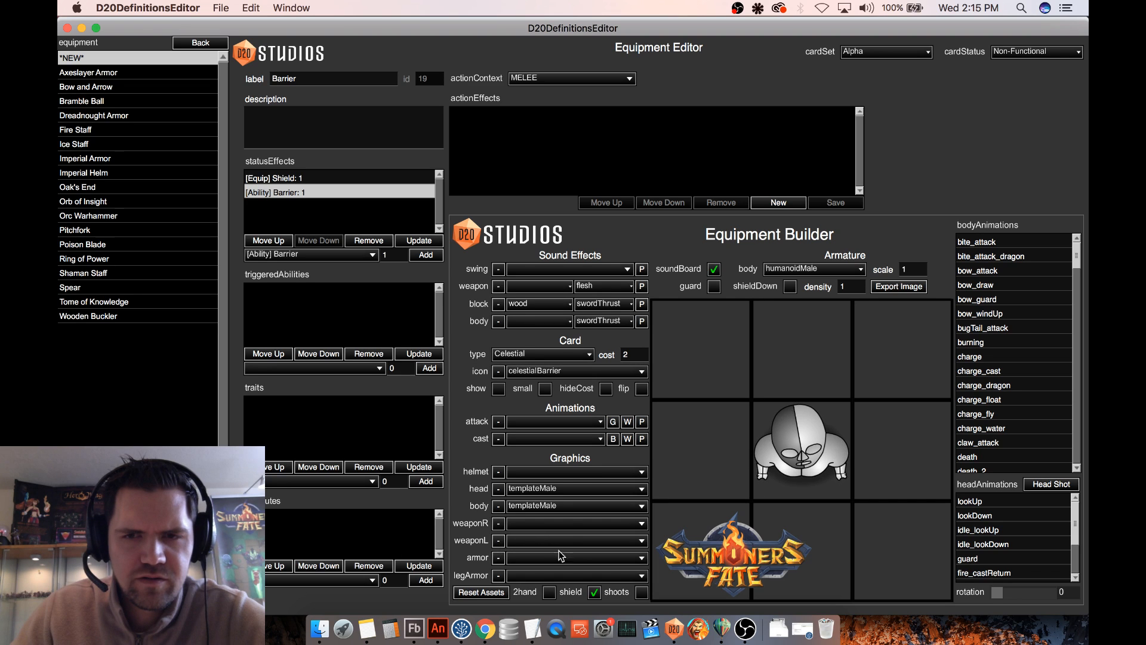
pyautogui.click(498, 389)
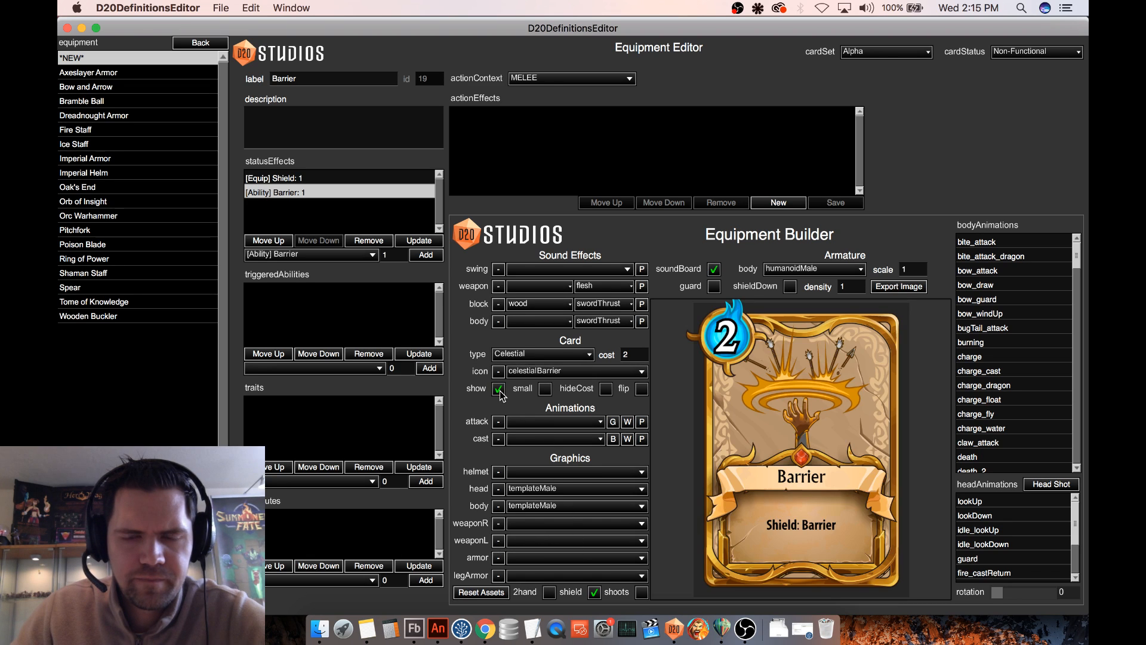
pyautogui.click(499, 389)
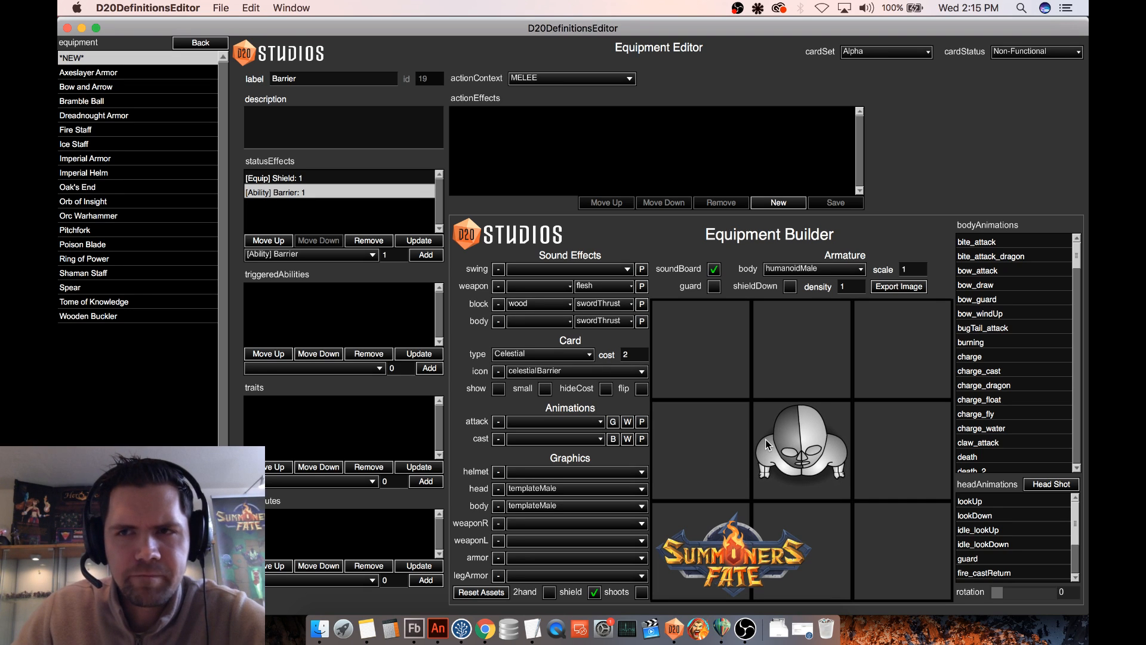
pyautogui.click(1014, 52)
pyautogui.click(1014, 82)
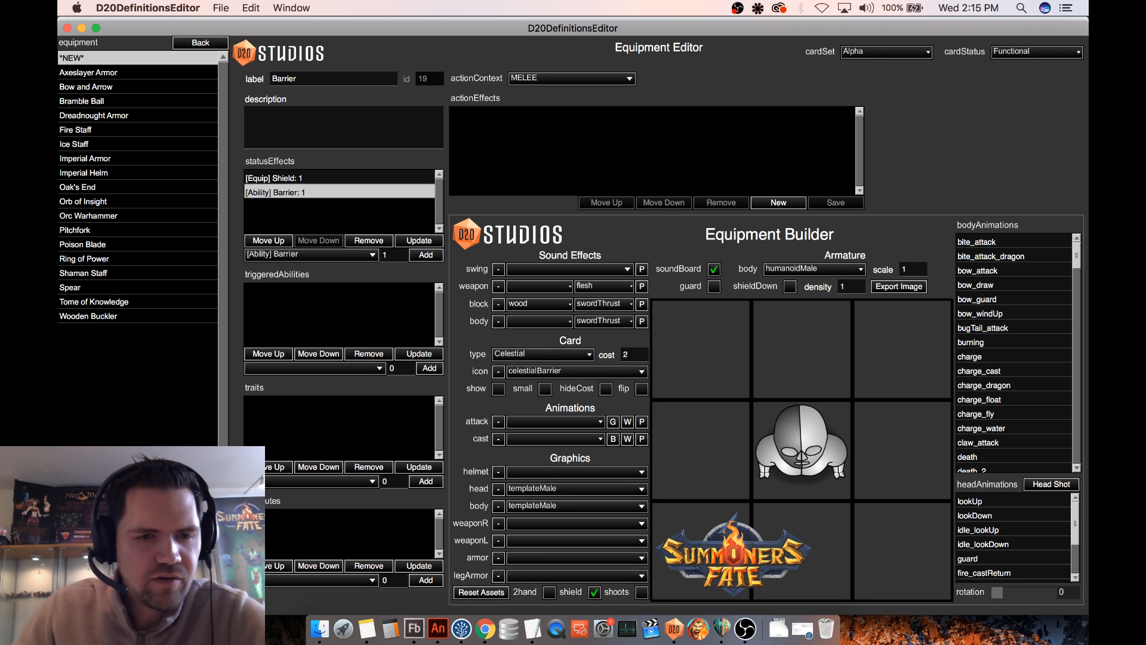
pyautogui.click(320, 628)
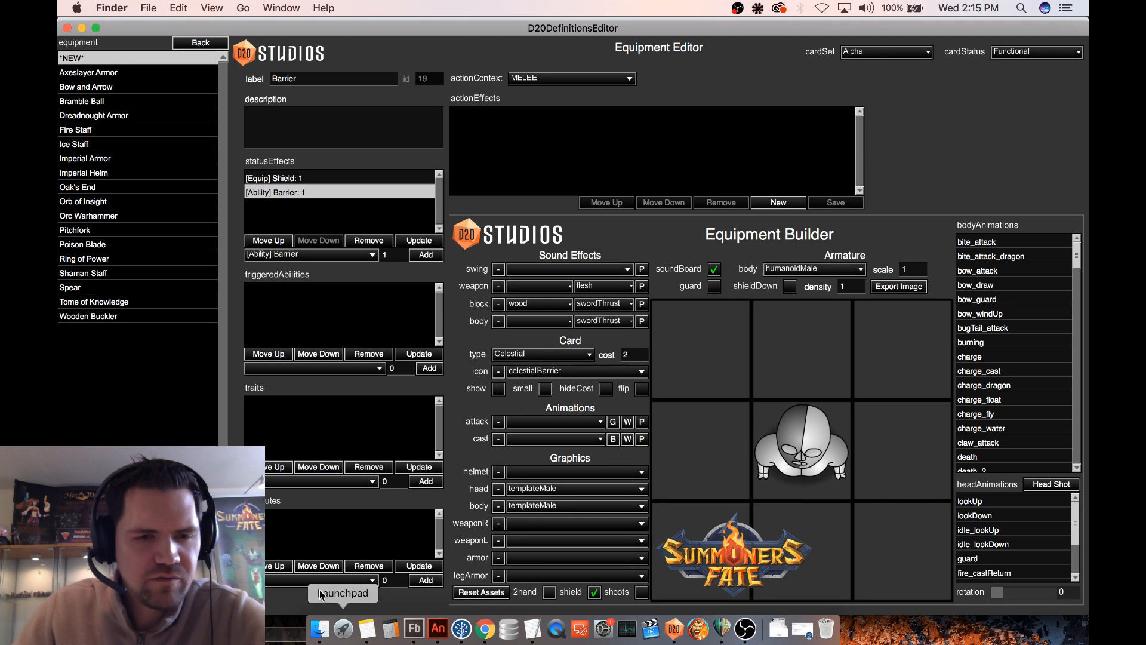
pyautogui.click(721, 629)
pyautogui.moveTo(262, 520)
pyautogui.mouseDown()
pyautogui.moveTo(344, 519)
pyautogui.moveTo(263, 520)
pyautogui.mouseUp()
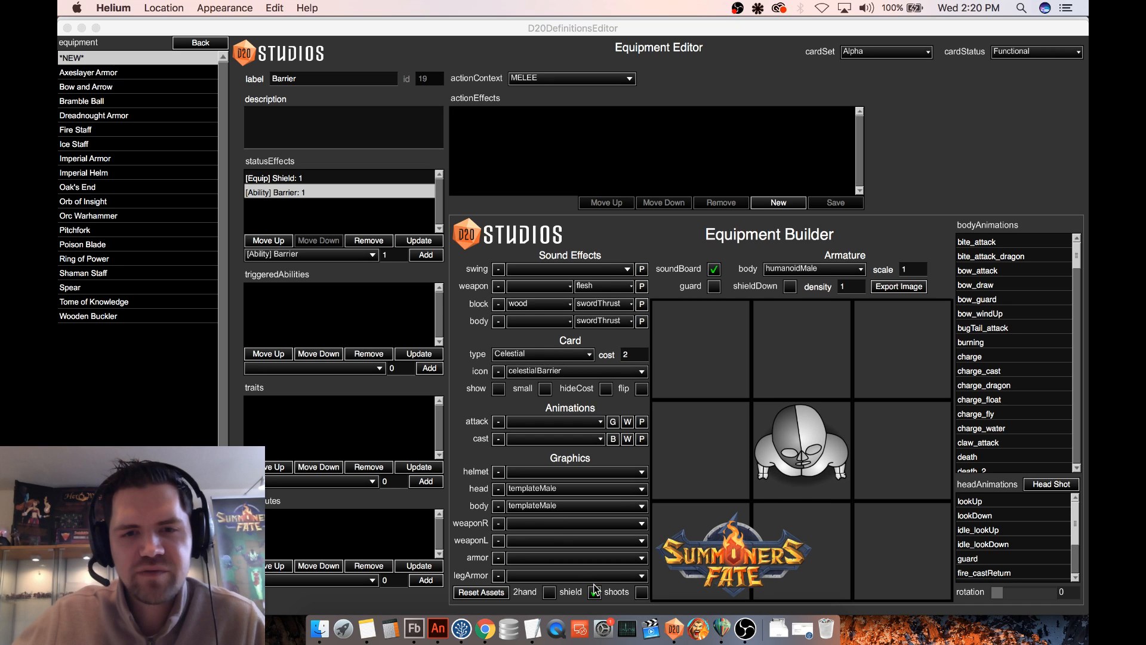
# - Check the Barrier card preview, hide it again and save the new equipment definition
pyautogui.click(499, 391)
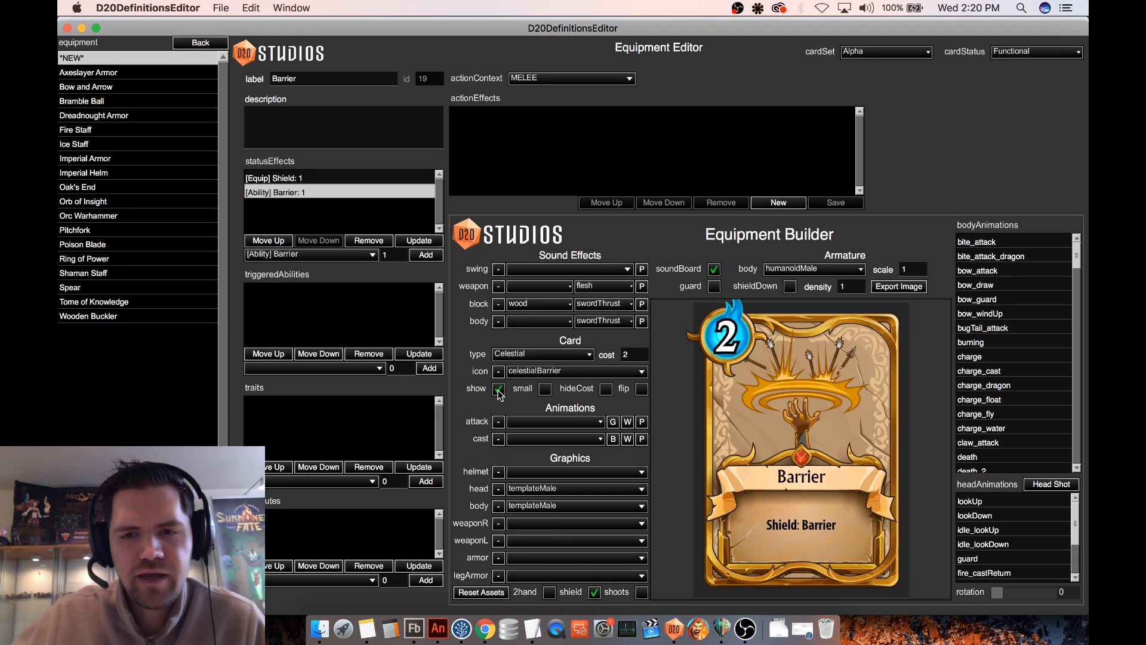
pyautogui.click(498, 391)
pyautogui.click(499, 391)
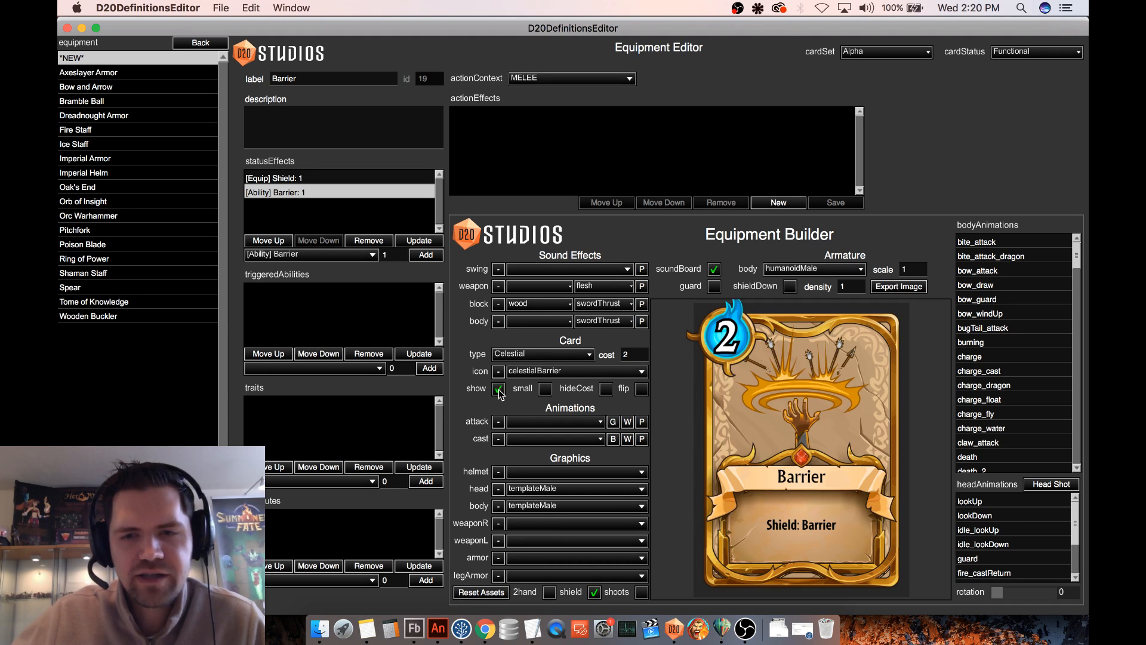
pyautogui.click(499, 390)
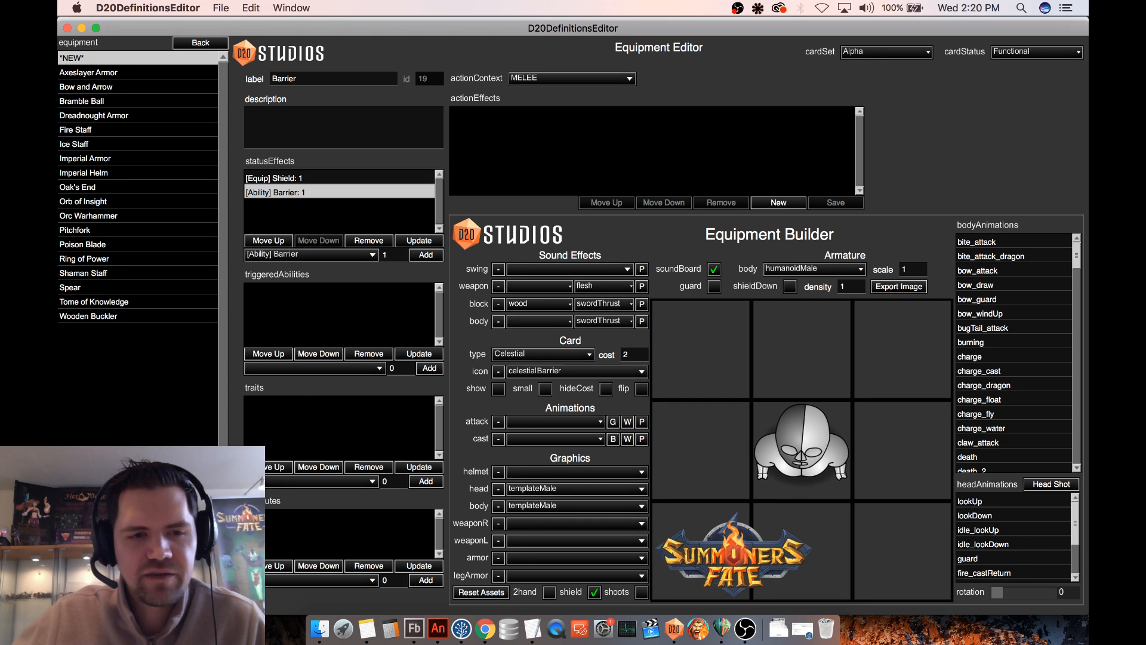
pyautogui.click(200, 598)
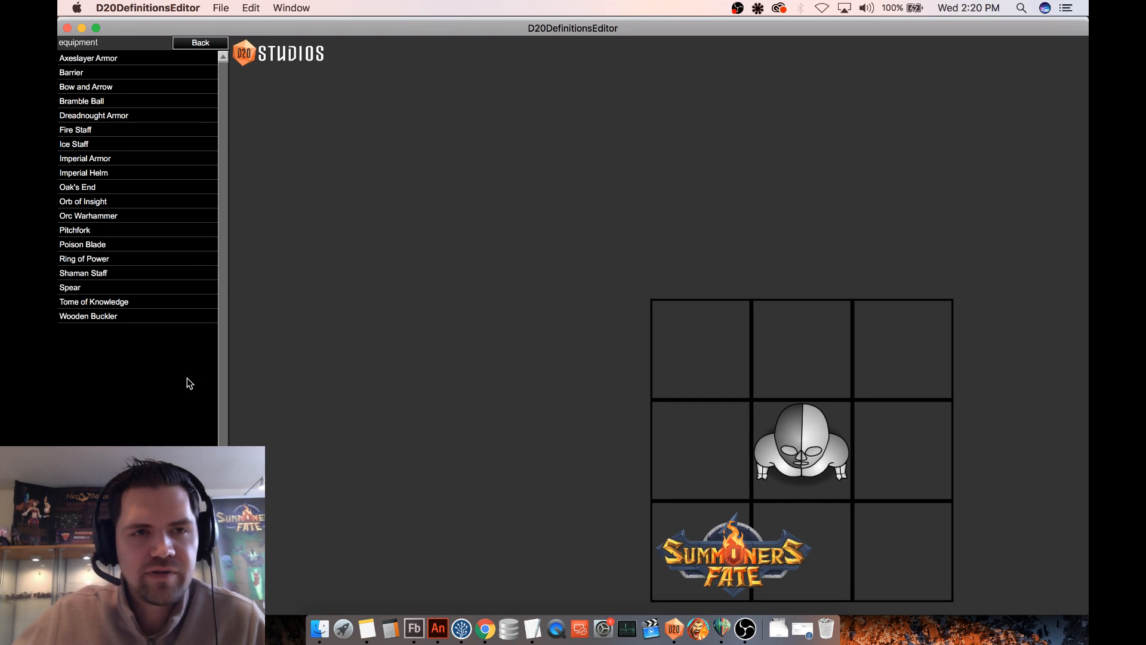
# - Leave the equipment definitions and open the Icon Test deck for editing
pyautogui.click(201, 43)
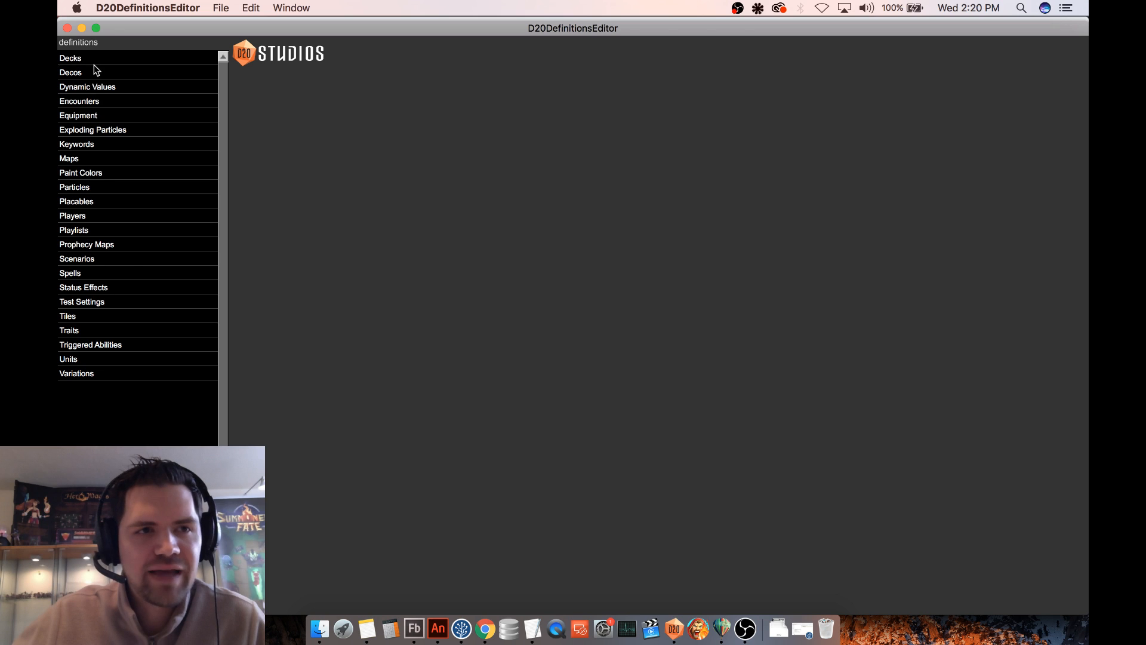
pyautogui.click(96, 72)
pyautogui.moveTo(226, 114); pyautogui.dragTo(223, 301)
pyautogui.click(155, 295)
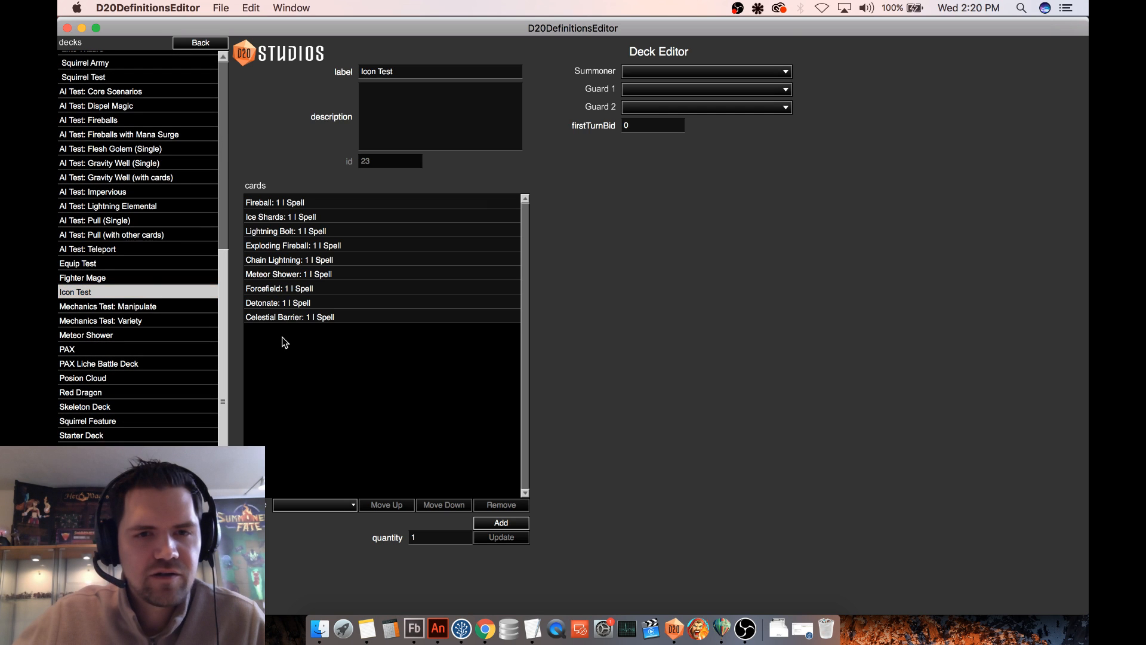
# - Replace the Celestial Barrier spell in the Icon Test deck's card list with the Barrier equipment card
pyautogui.click(302, 320)
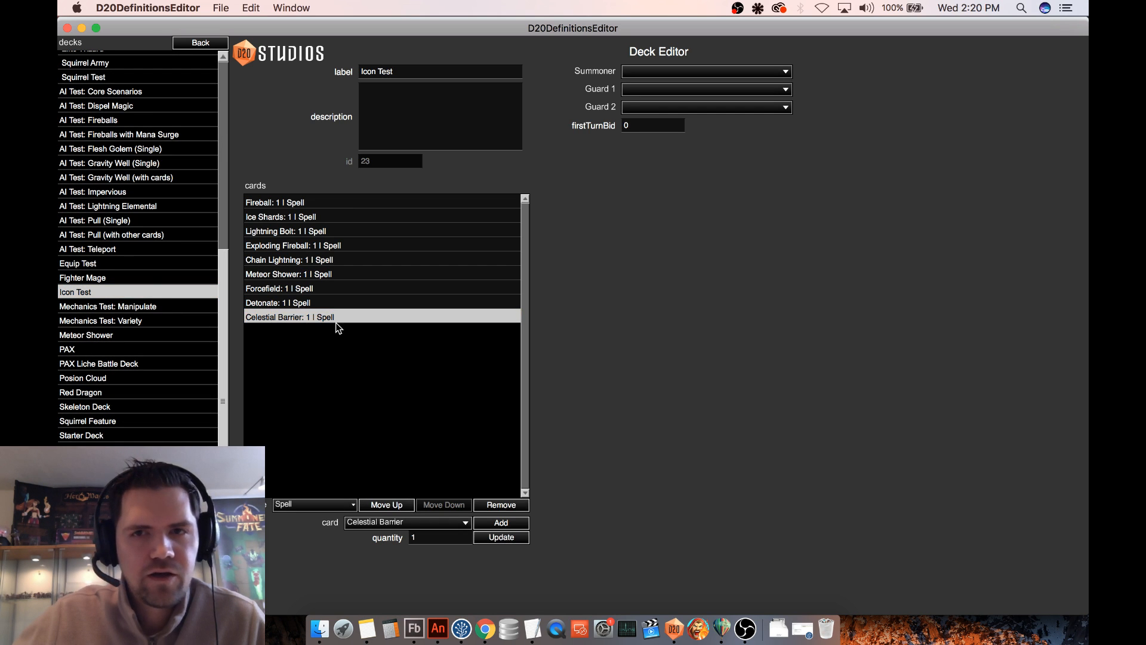
pyautogui.click(314, 504)
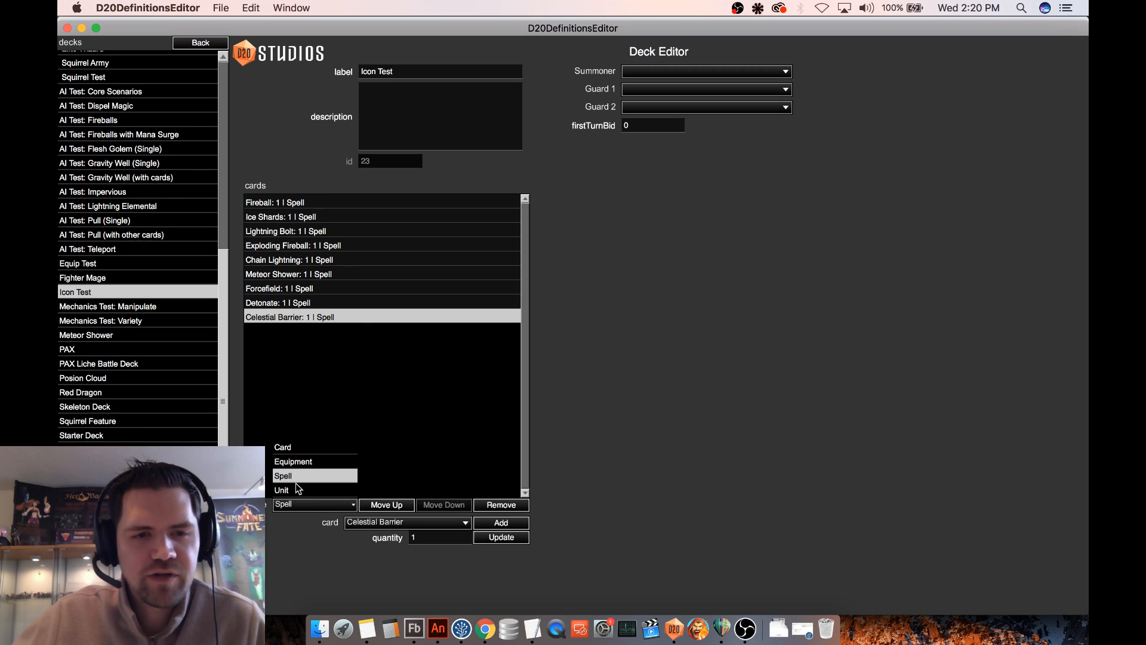
pyautogui.click(298, 462)
pyautogui.click(371, 521)
pyautogui.scroll(-10, 381, 470)
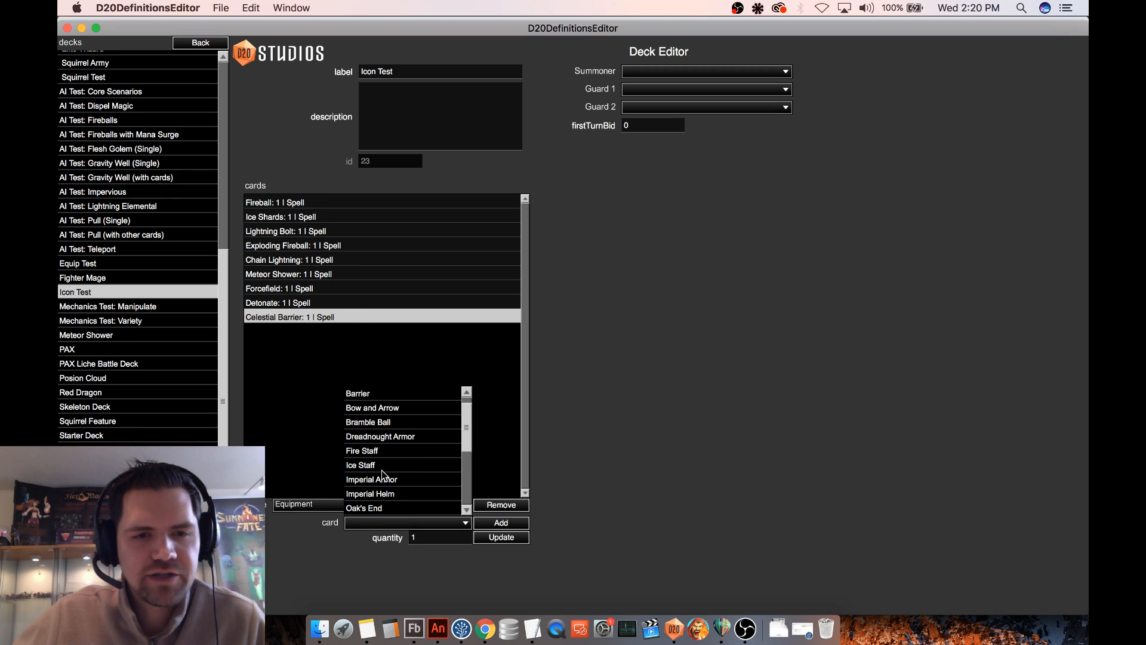
pyautogui.scroll(5, 404, 472)
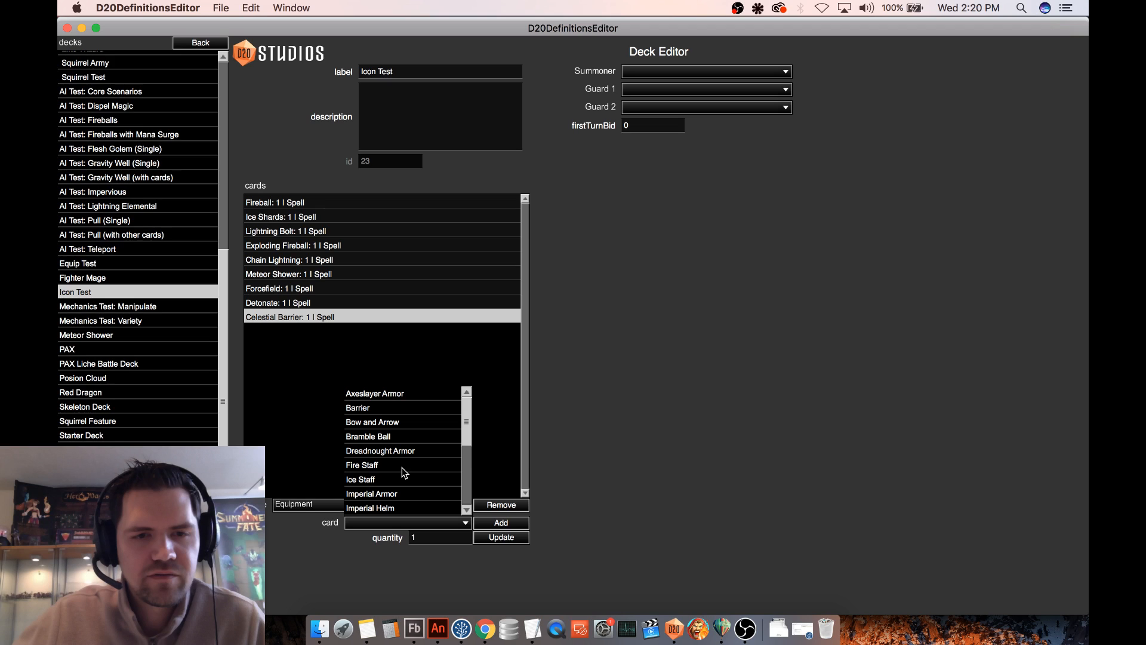
pyautogui.scroll(-5, 406, 471)
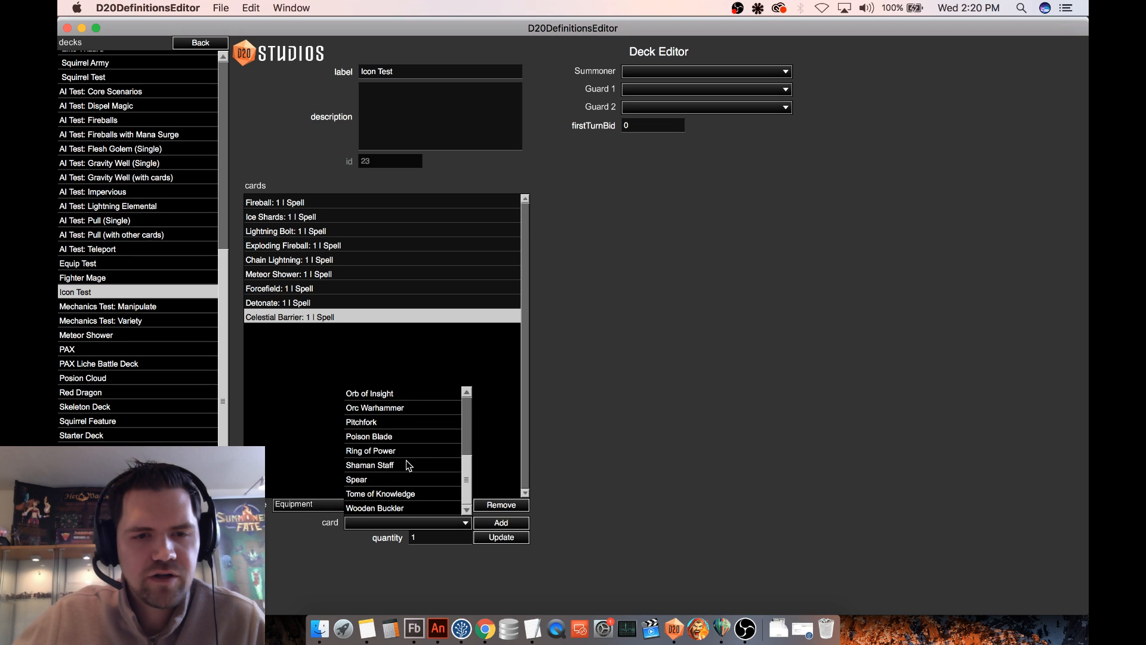
pyautogui.scroll(5, 408, 465)
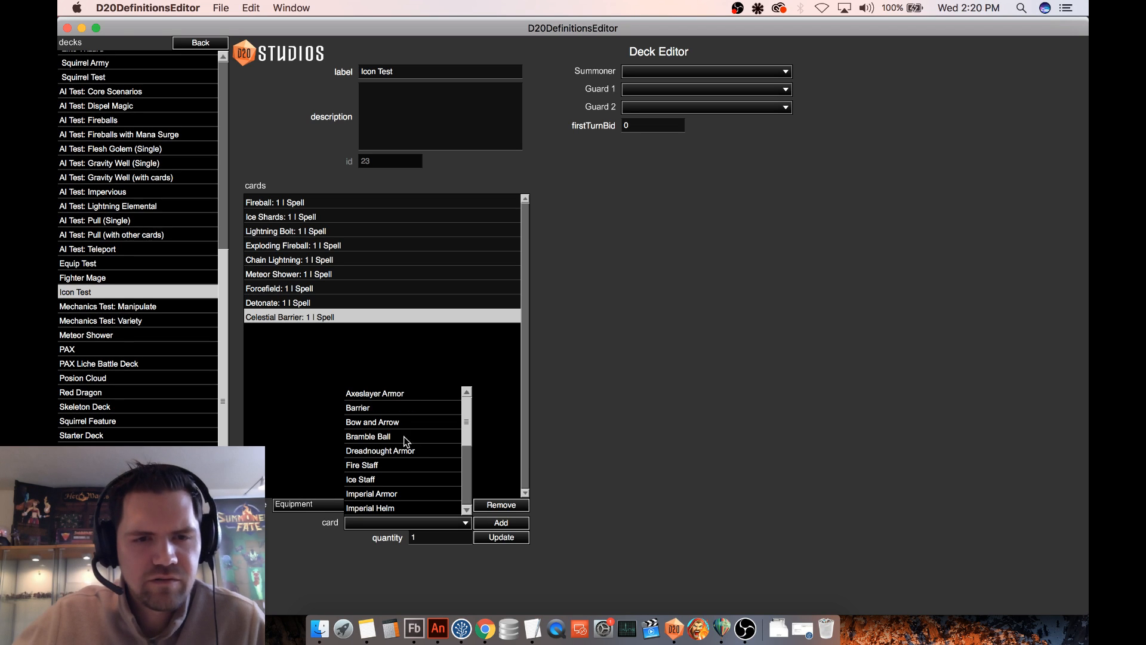
pyautogui.click(392, 408)
pyautogui.click(491, 538)
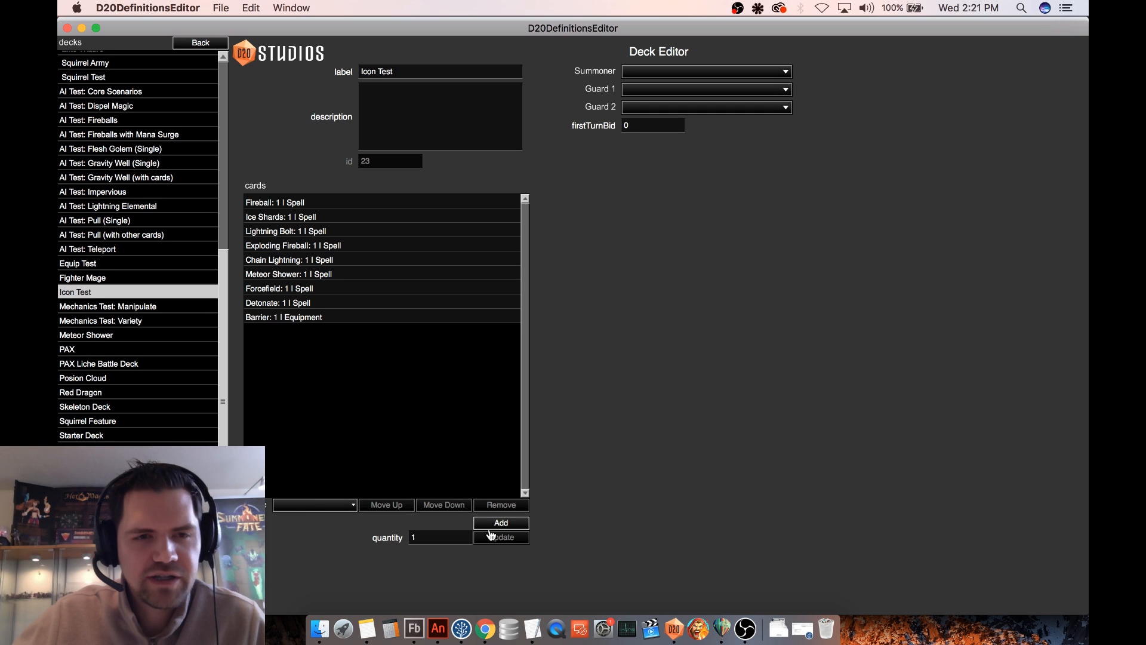
pyautogui.click(338, 317)
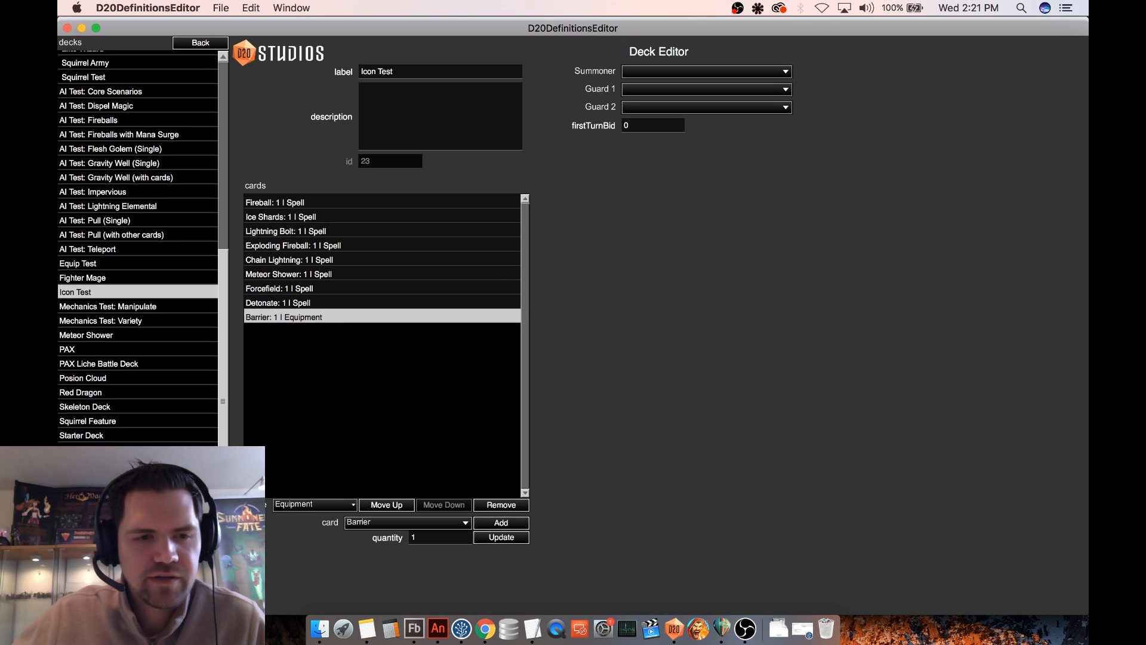
# - Rename the Barrier equipment definition as Celestial Barrier, with its card preview shown, and save it
pyautogui.click(196, 43)
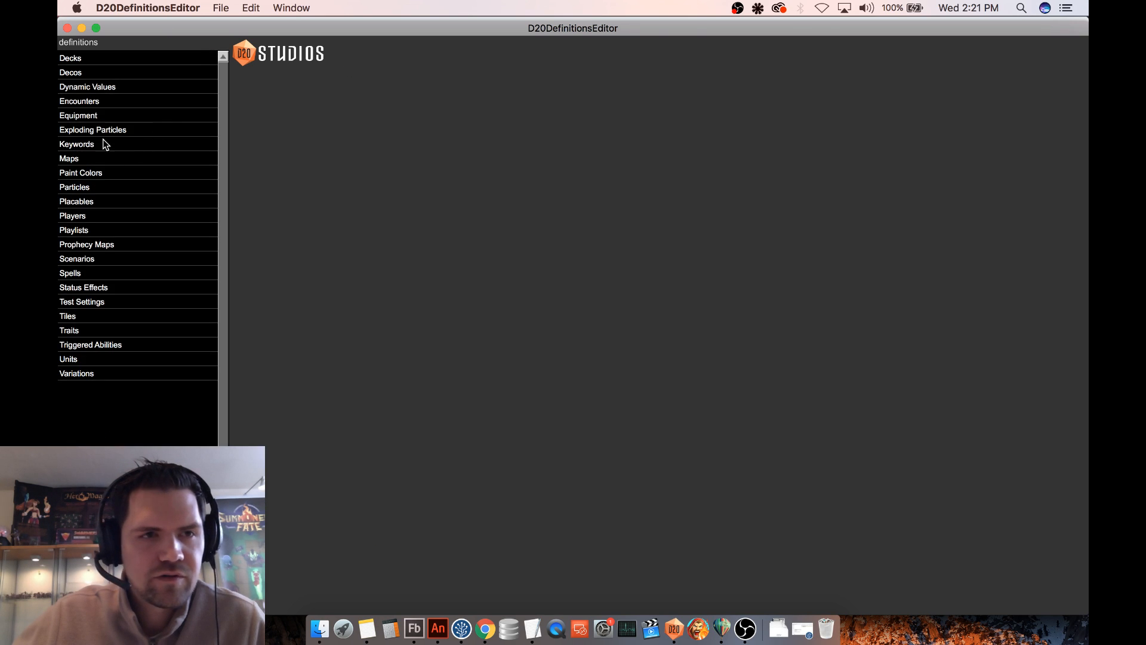
pyautogui.click(108, 116)
pyautogui.click(108, 73)
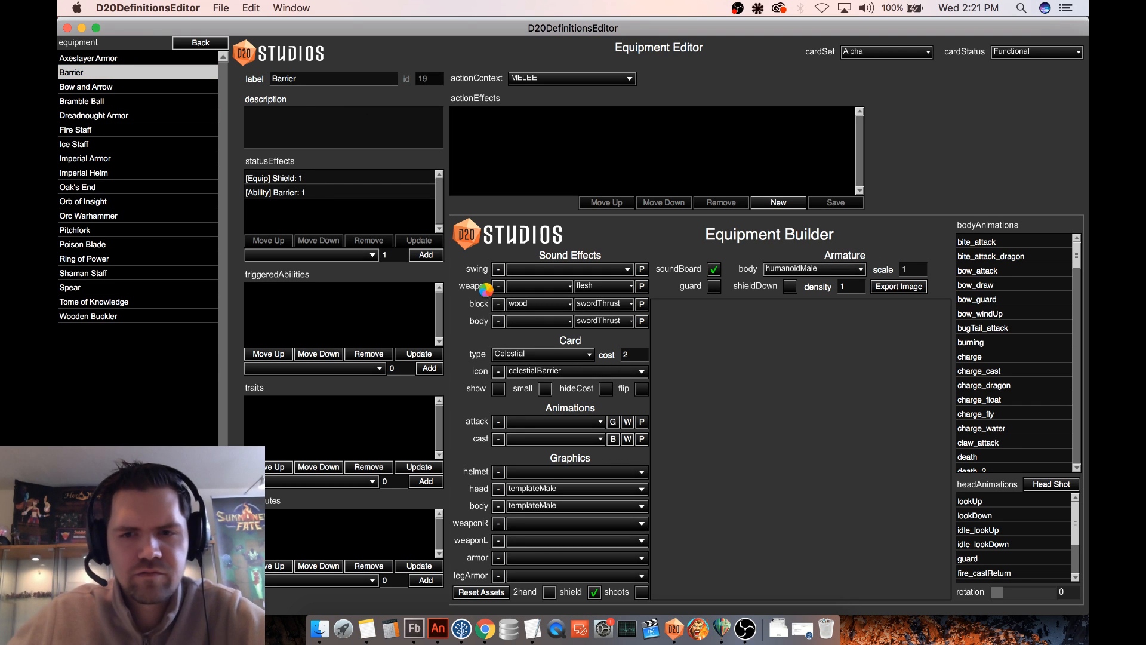
pyautogui.click(499, 388)
pyautogui.click(273, 79)
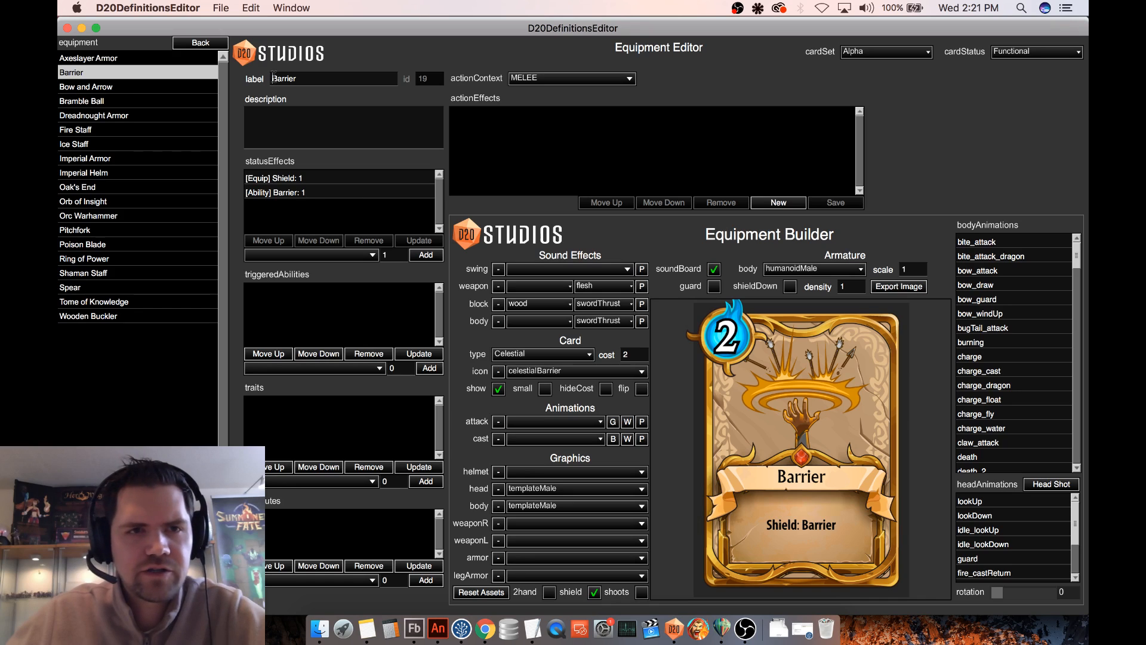
pyautogui.write('Celestial')
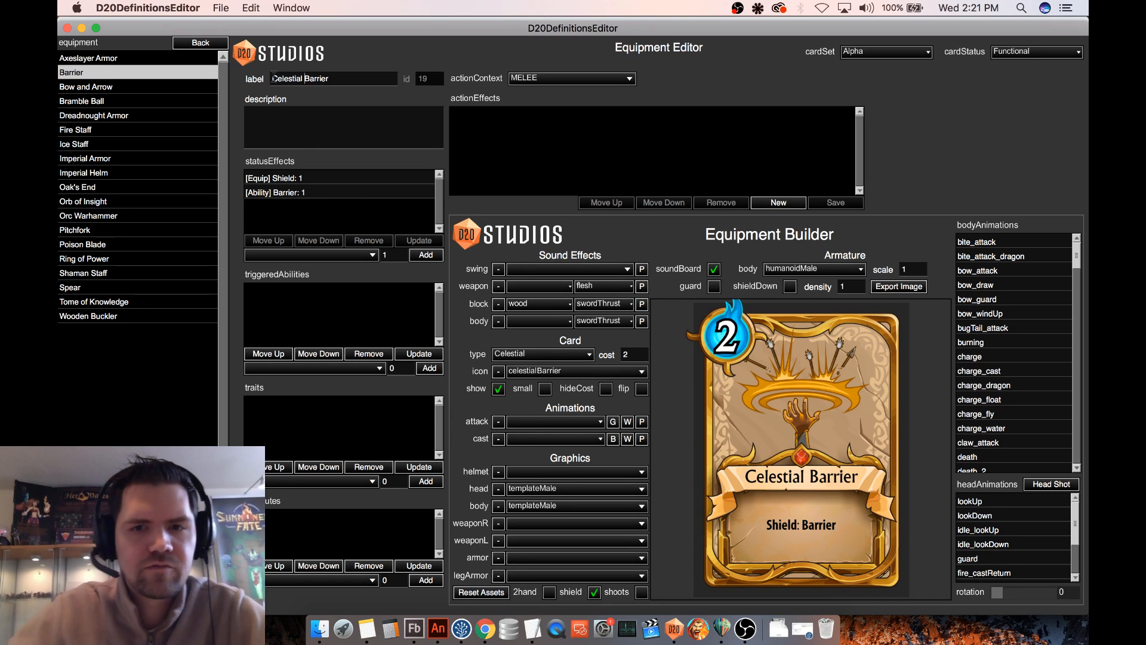
pyautogui.press('Return')
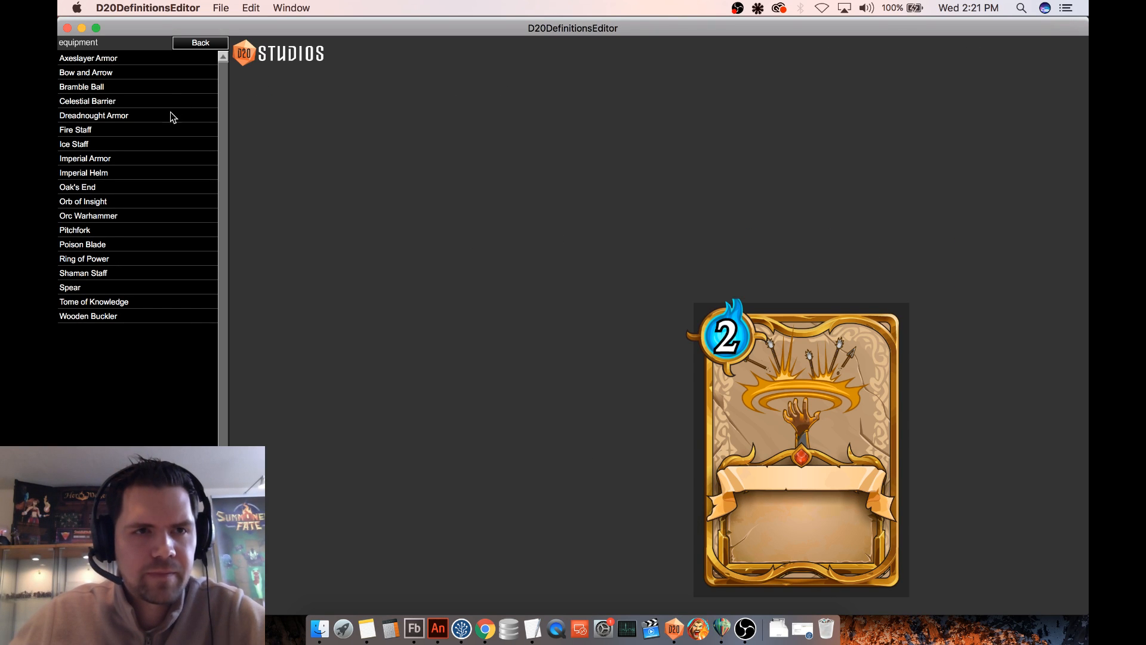
# - Open the Grassy Path map and its test mode to play a game with the Icon Test deck
pyautogui.click(194, 43)
pyautogui.click(84, 160)
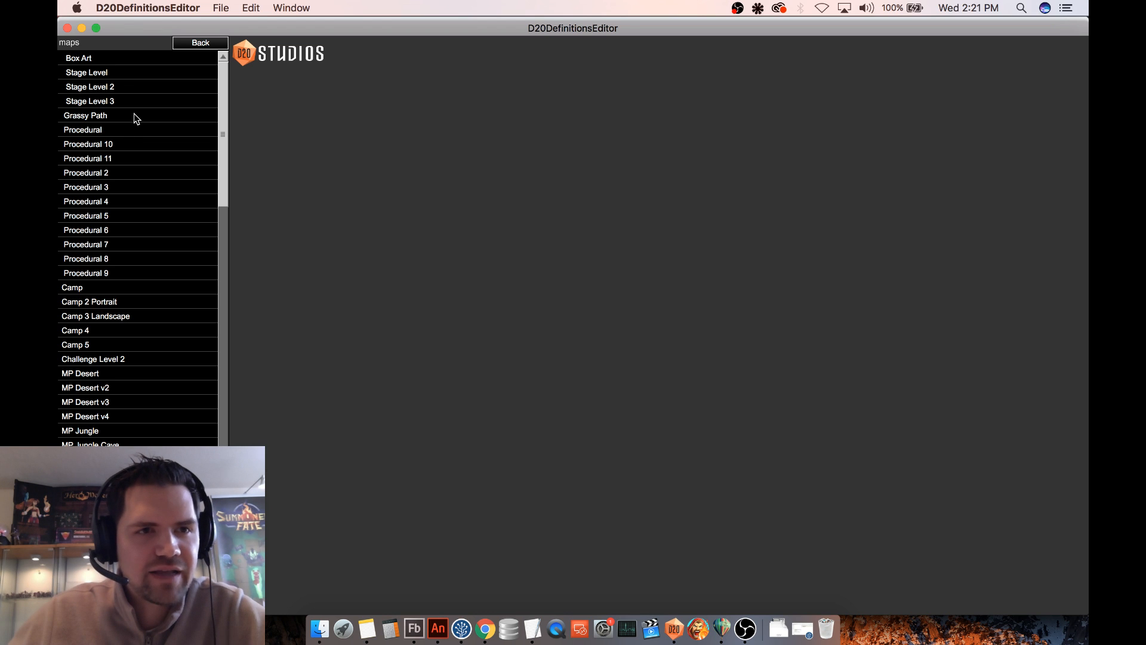
pyautogui.click(134, 115)
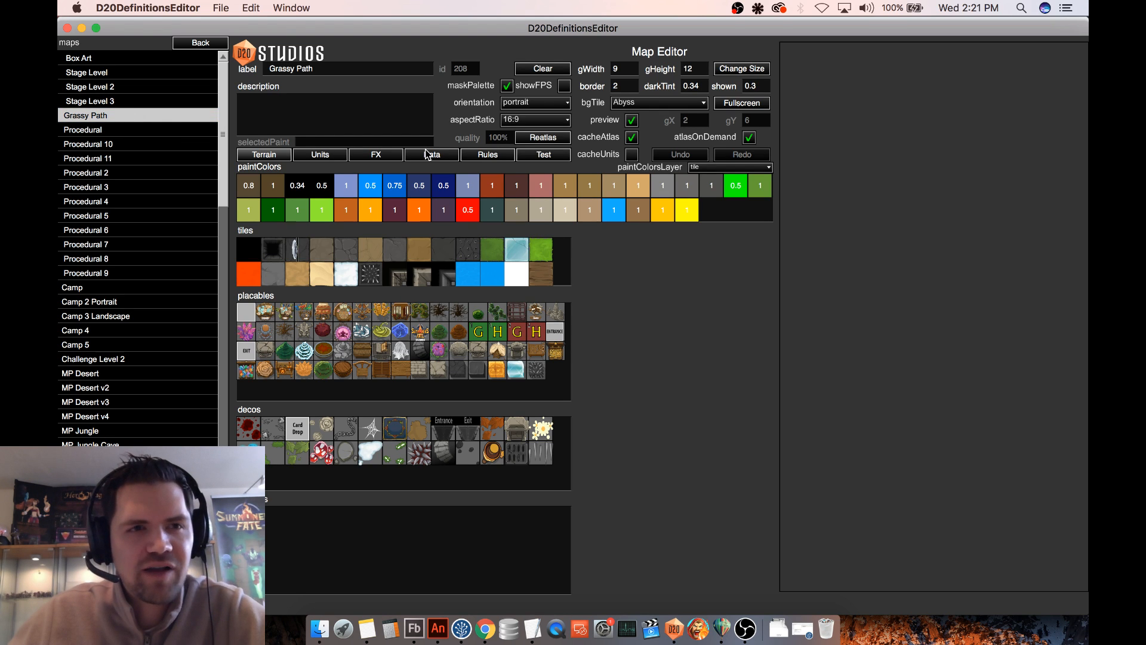
pyautogui.click(553, 157)
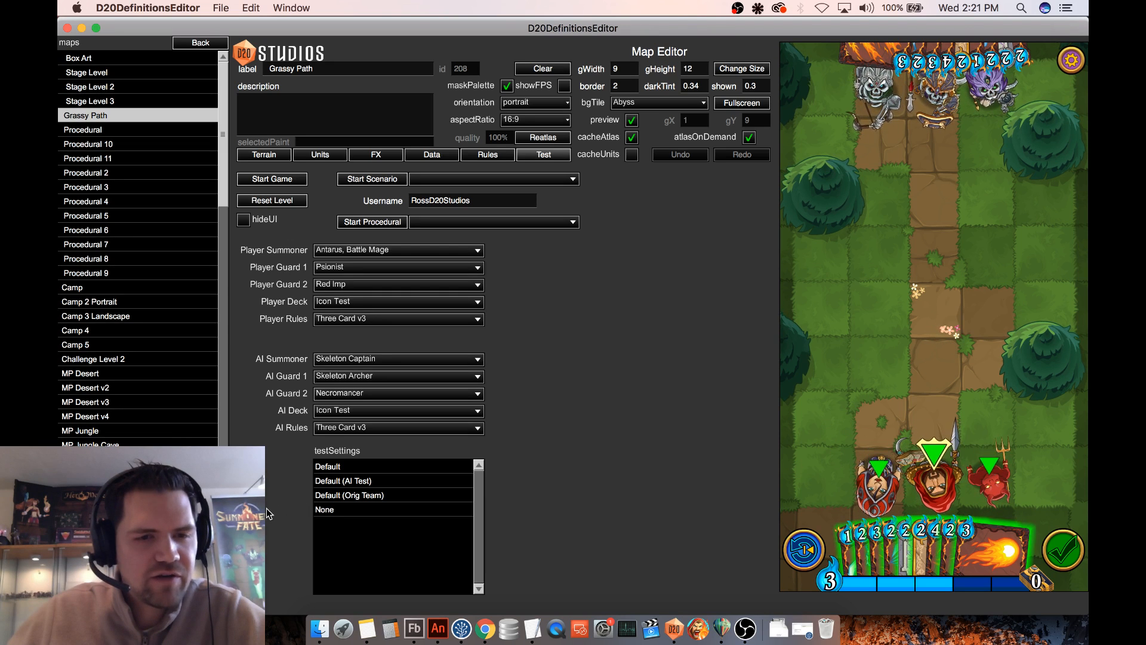
# - Switch to the Helium chat box window and narrow it so that it clears the map test settings
pyautogui.click(720, 632)
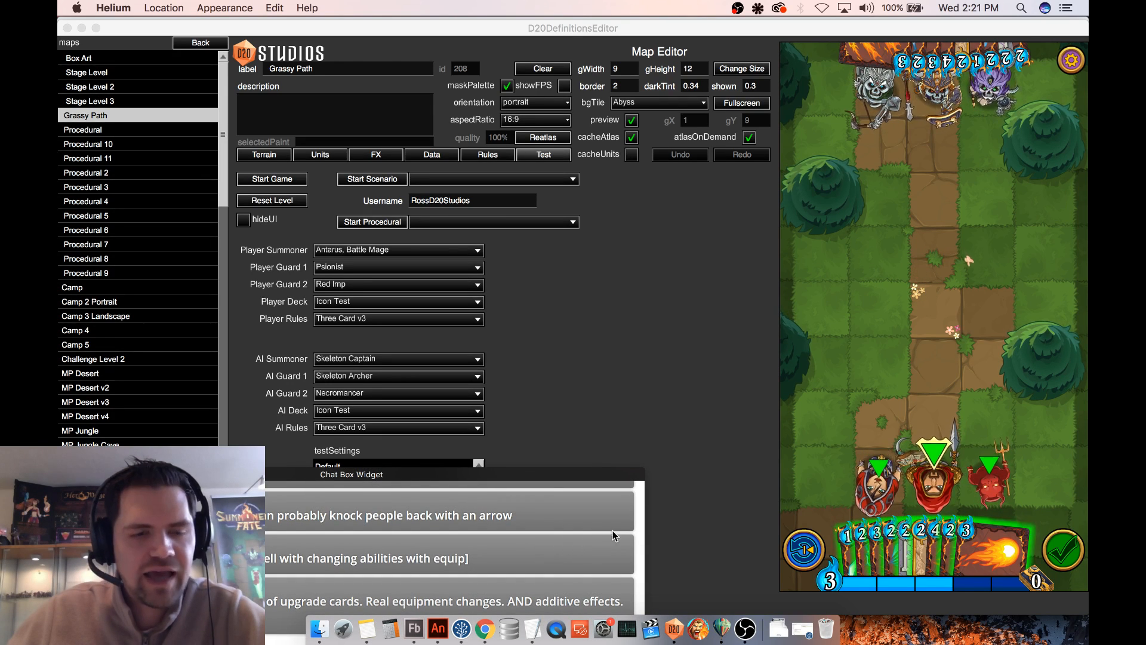
pyautogui.moveTo(644, 506); pyautogui.dragTo(283, 513)
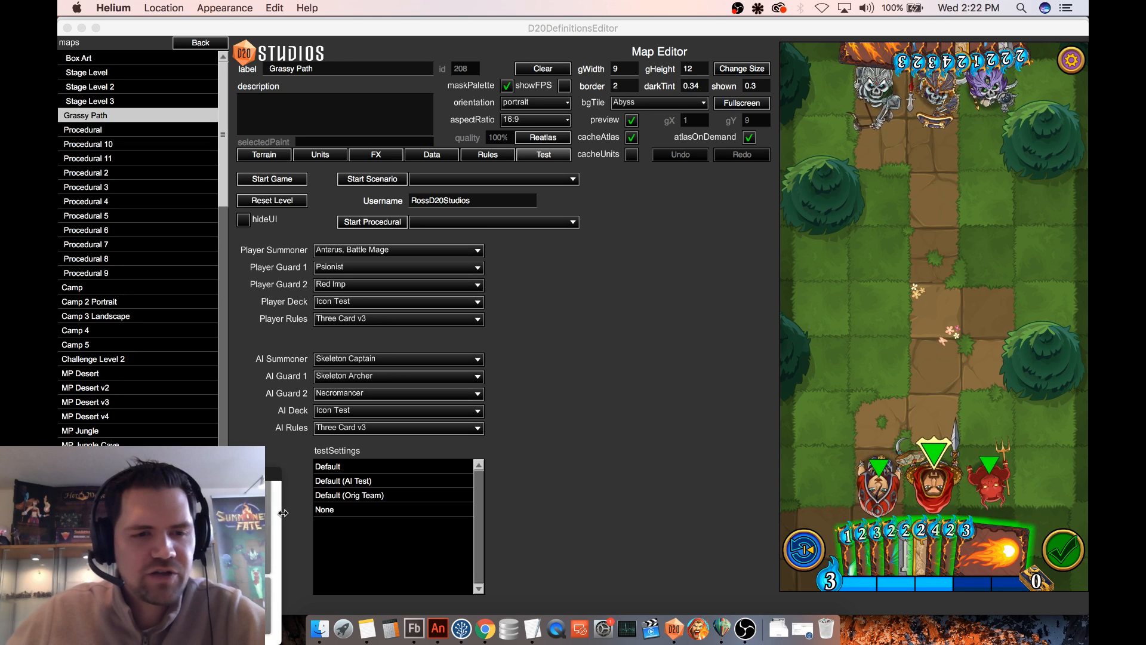
# - Move the player's summoner, Psionist and Red Imp each two tiles forward on the test map
pyautogui.click(925, 462)
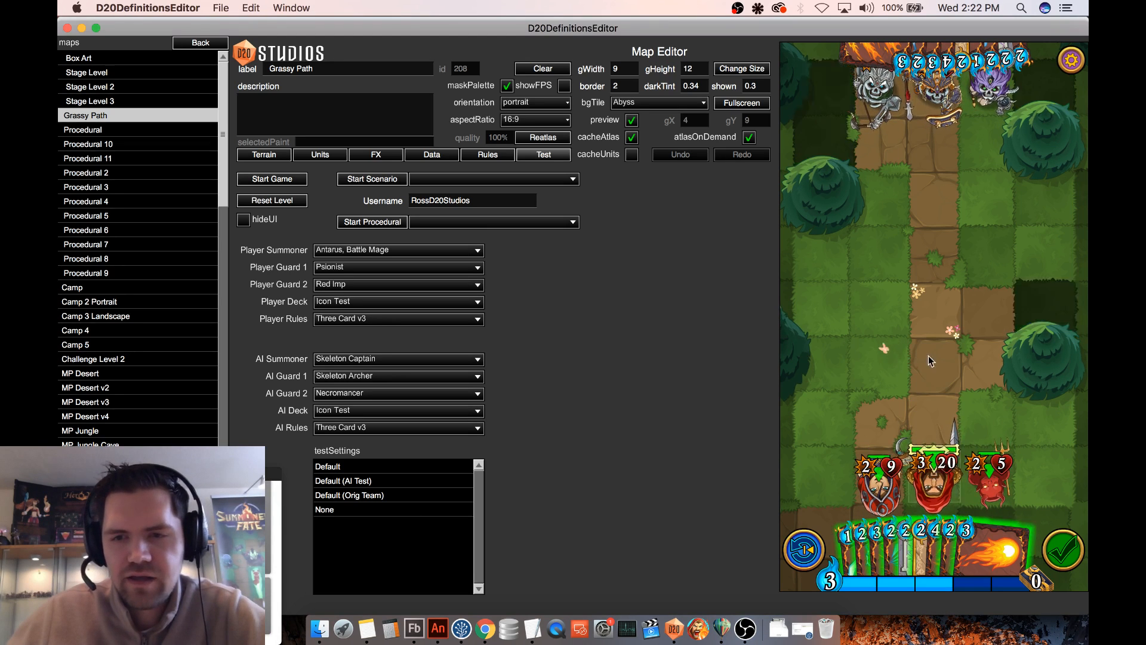
pyautogui.moveTo(931, 361); pyautogui.dragTo(933, 363)
pyautogui.moveTo(880, 483); pyautogui.dragTo(882, 367)
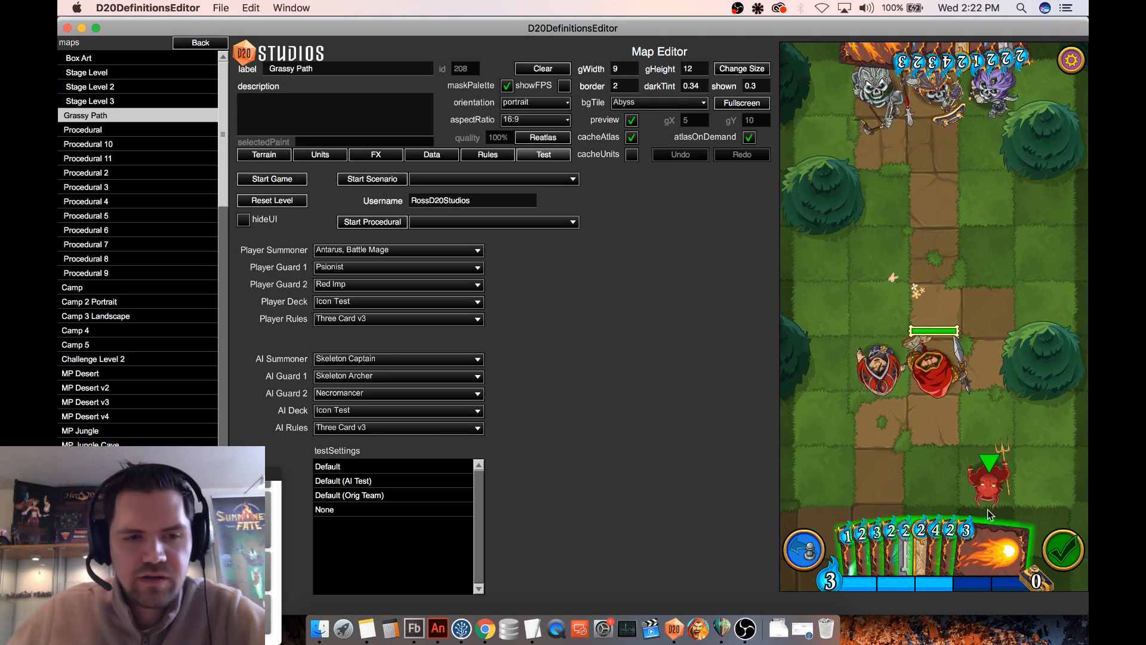
pyautogui.moveTo(990, 504); pyautogui.dragTo(988, 369)
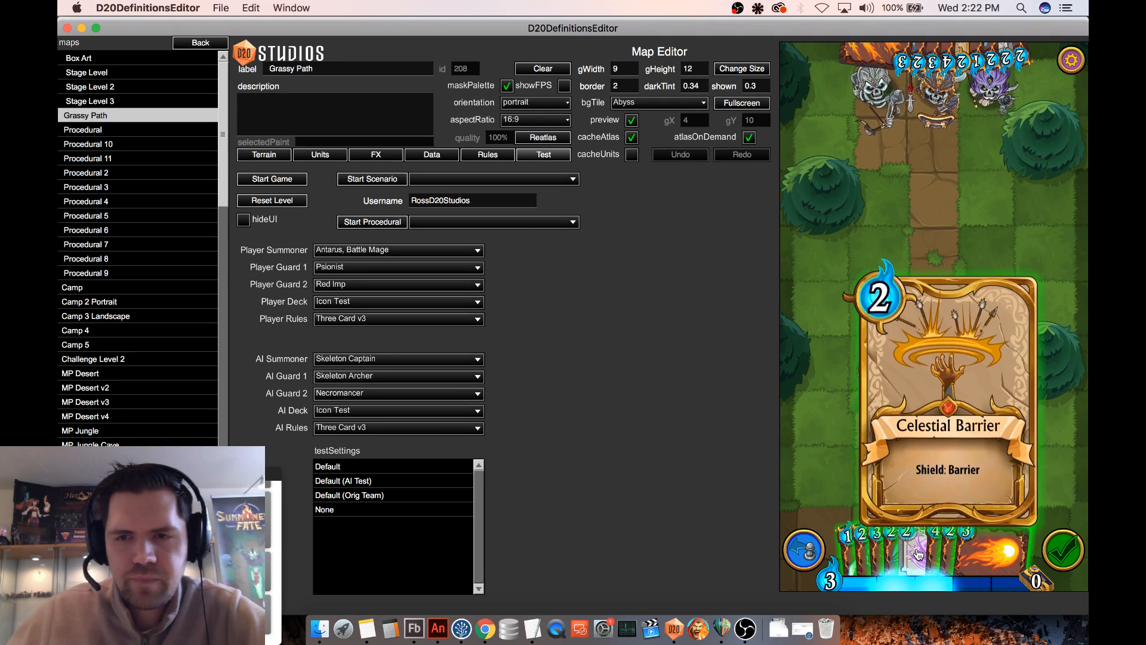
# - Try the Celestial Barrier card on the summoner and a forward move with Psionist, and undo both
pyautogui.moveTo(910, 552)
pyautogui.mouseDown()
pyautogui.moveTo(907, 447)
pyautogui.moveTo(987, 419)
pyautogui.moveTo(1015, 389)
pyautogui.moveTo(931, 493)
pyautogui.moveTo(961, 444)
pyautogui.moveTo(955, 365)
pyautogui.moveTo(934, 357)
pyautogui.mouseUp()
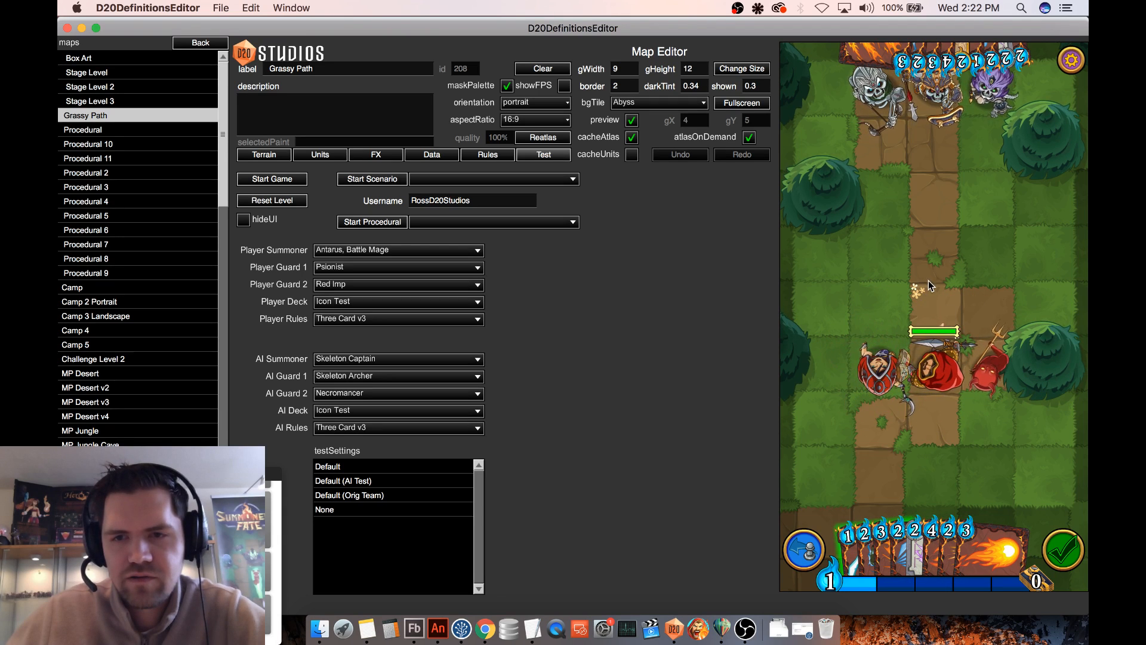
pyautogui.moveTo(883, 368); pyautogui.dragTo(885, 258)
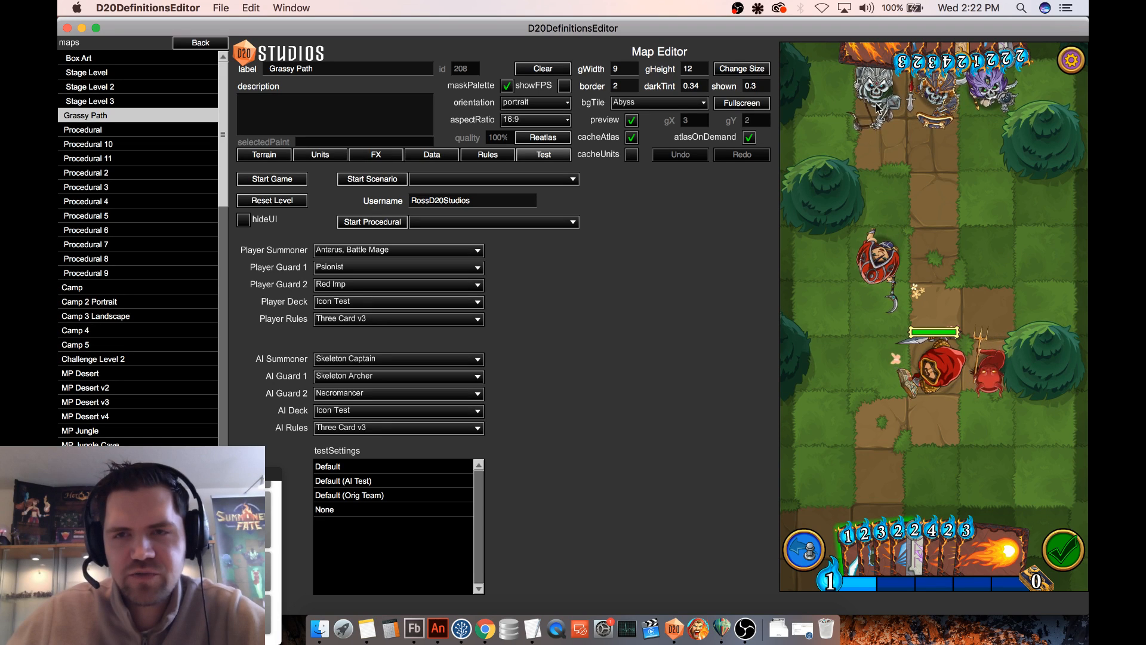
pyautogui.click(800, 560)
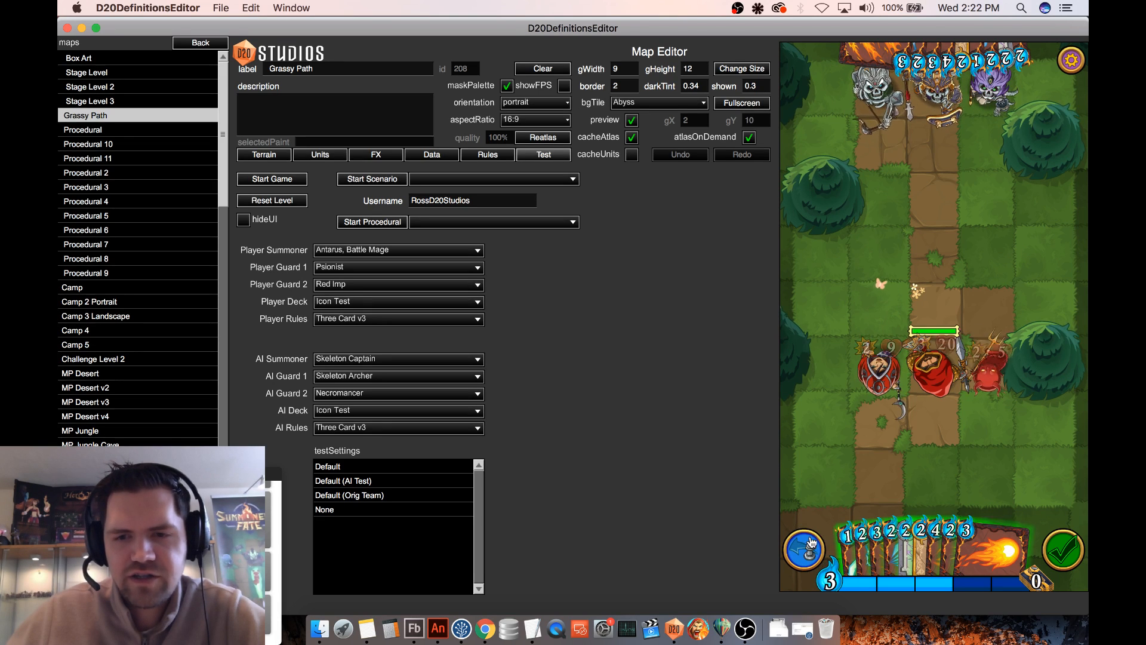
# - Play the Celestial Barrier card on Psionist and test the equipped unit opposite the enemy skeleton guard
pyautogui.moveTo(919, 545)
pyautogui.moveTo(918, 545); pyautogui.dragTo(885, 368)
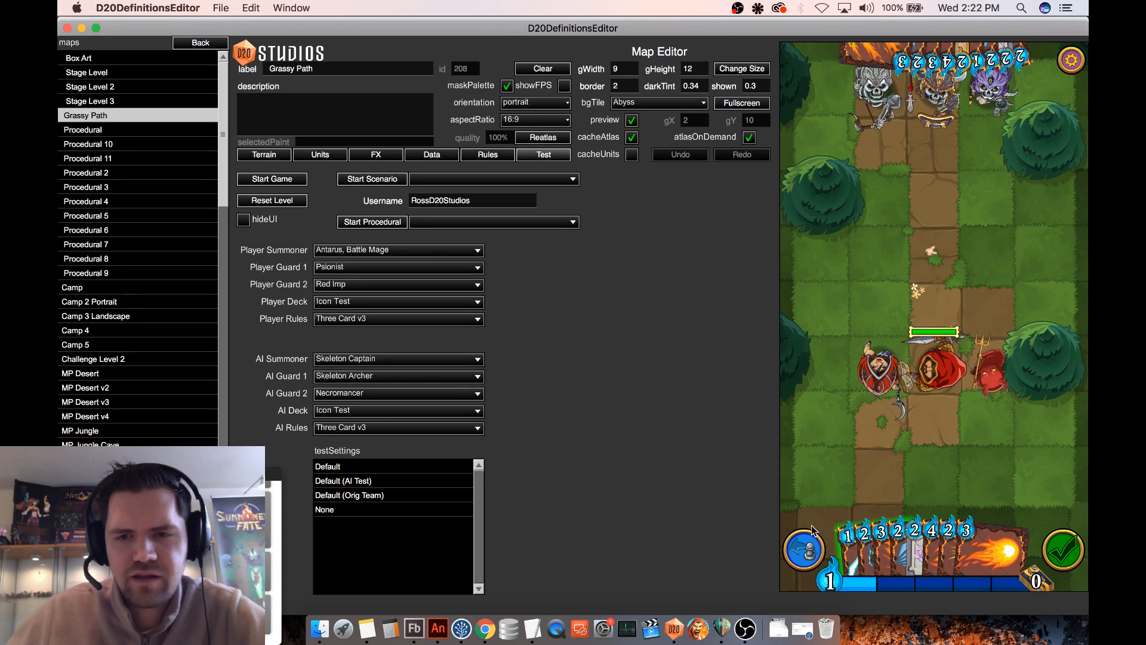
pyautogui.moveTo(909, 528)
pyautogui.moveTo(909, 528); pyautogui.dragTo(890, 373)
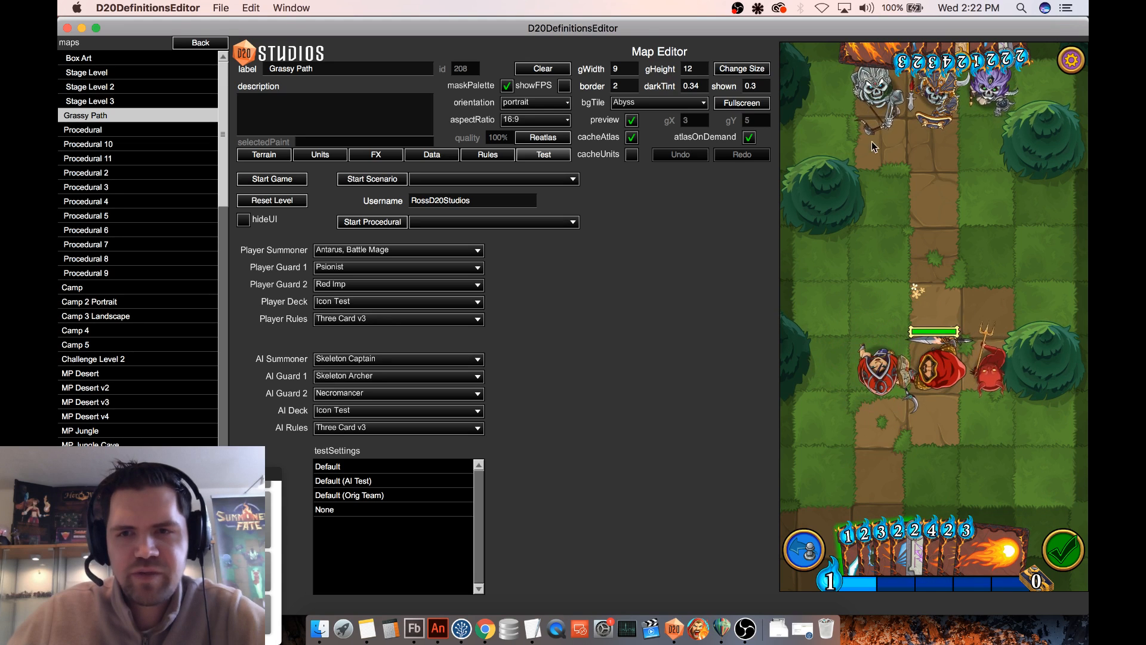
pyautogui.click(879, 91)
pyautogui.click(887, 375)
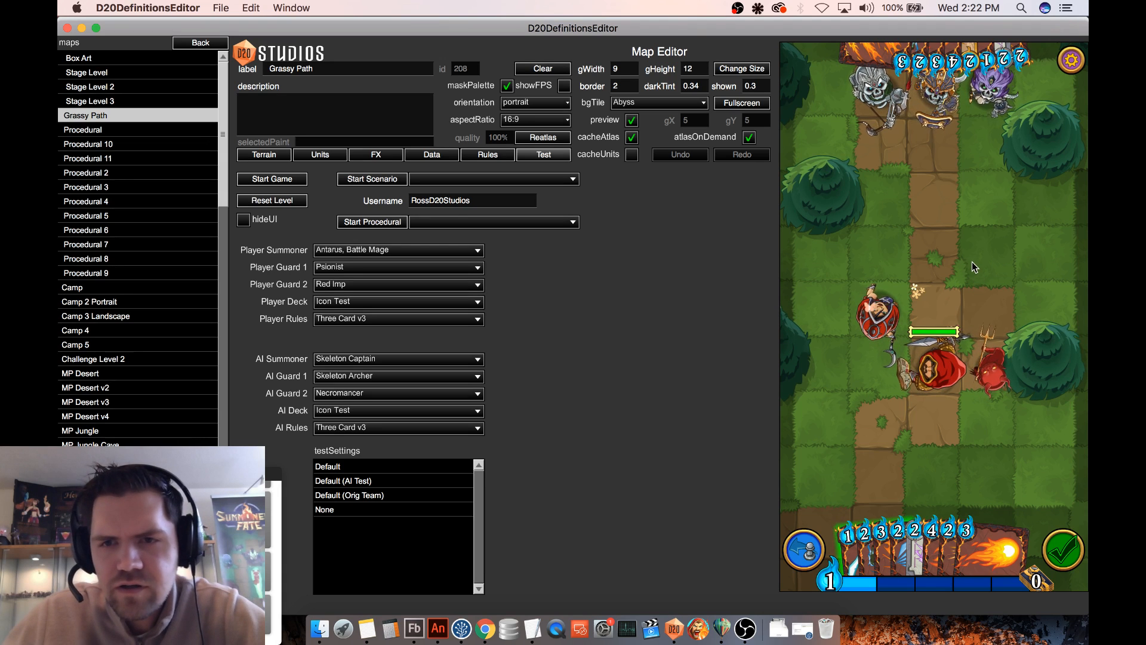
pyautogui.click(890, 328)
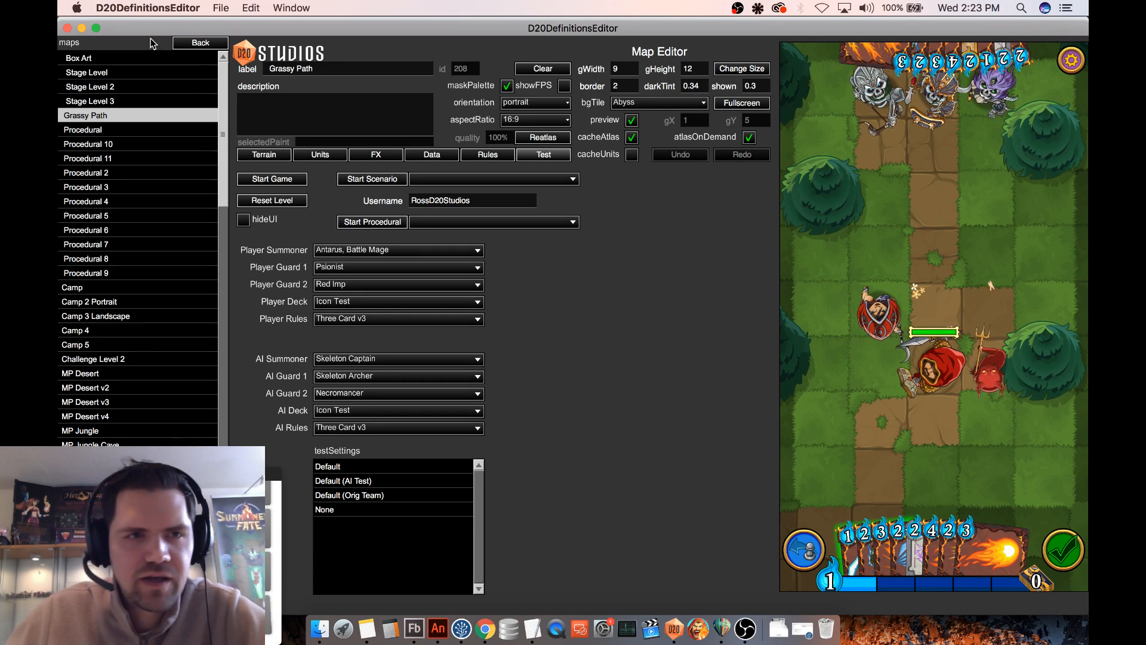
# - Leave the map test and open the Celestial Barrier equipment definition for editing
pyautogui.click(202, 45)
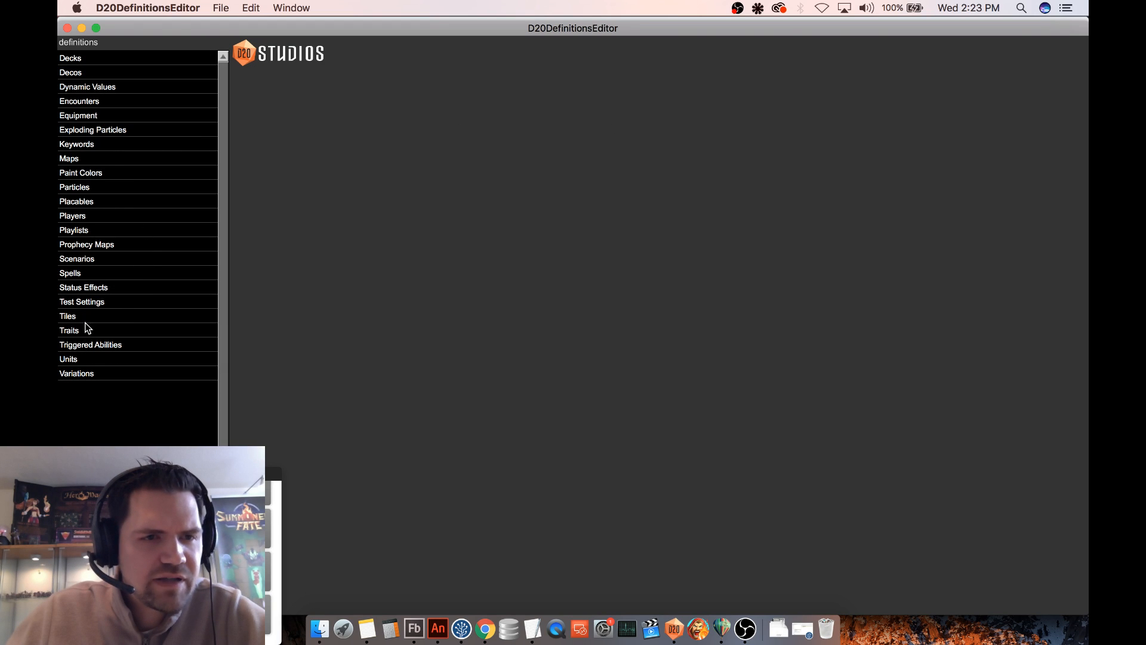
pyautogui.click(101, 117)
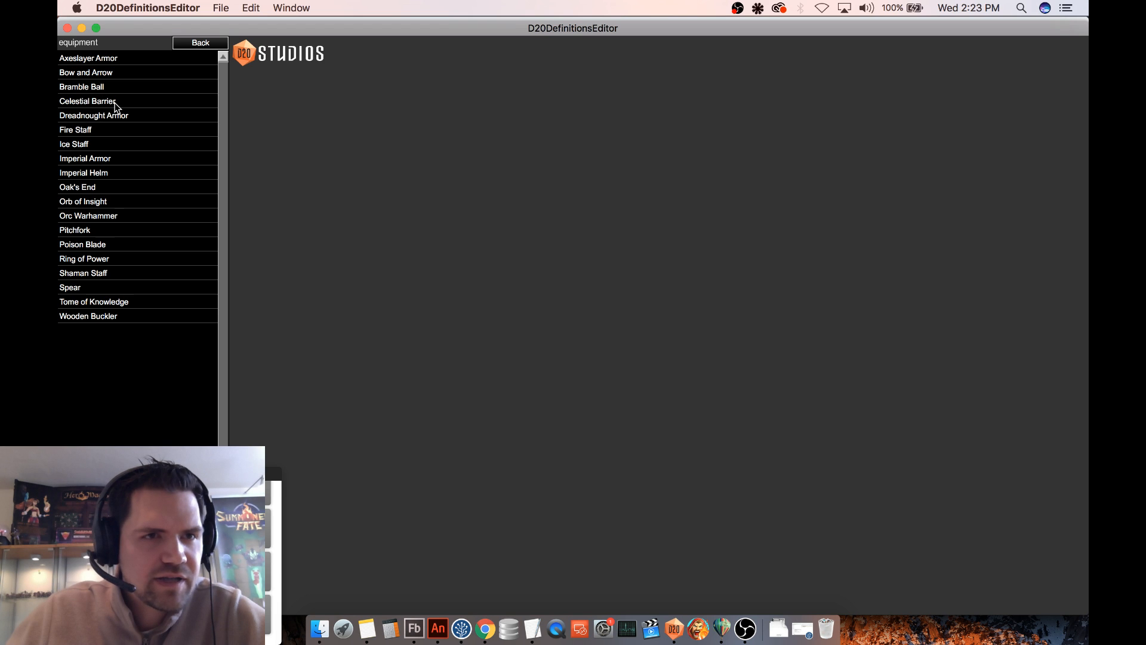
pyautogui.click(116, 102)
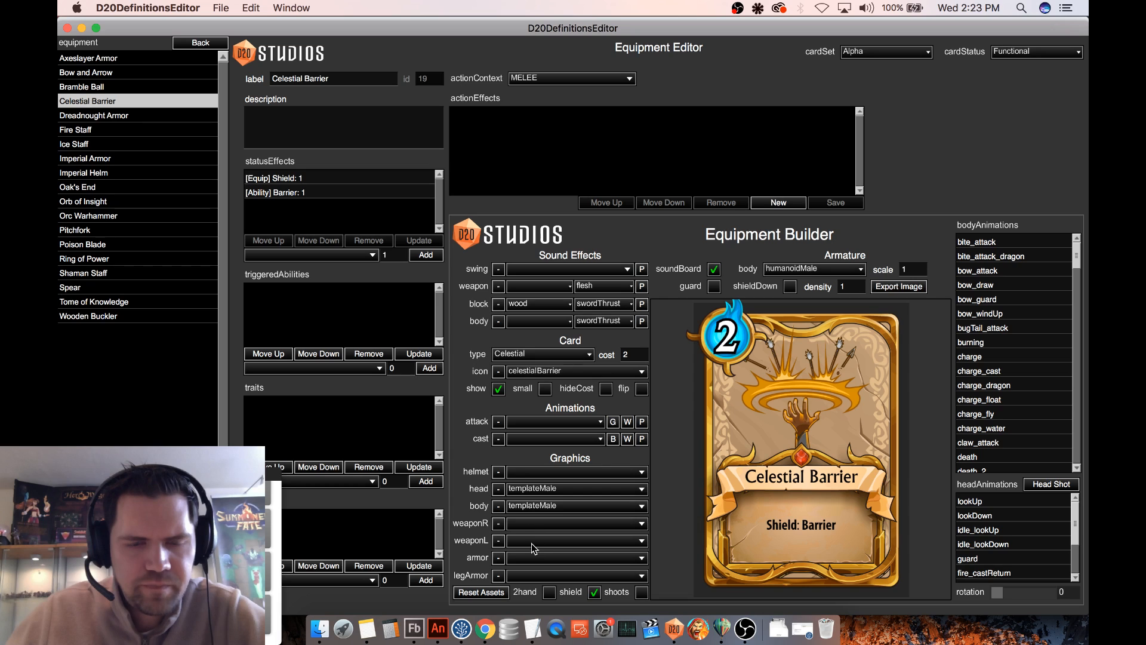
# - Assign the axeBandit graphic to Celestial Barrier's left weapon and switch the preview from the card to the character
pyautogui.click(532, 542)
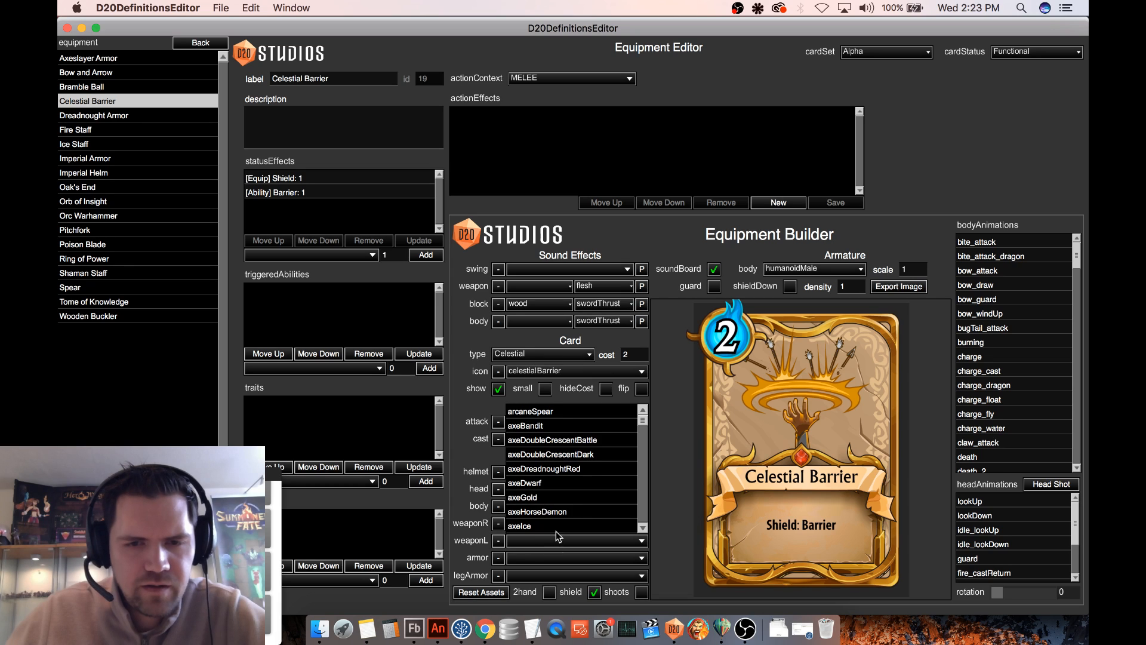
pyautogui.click(539, 426)
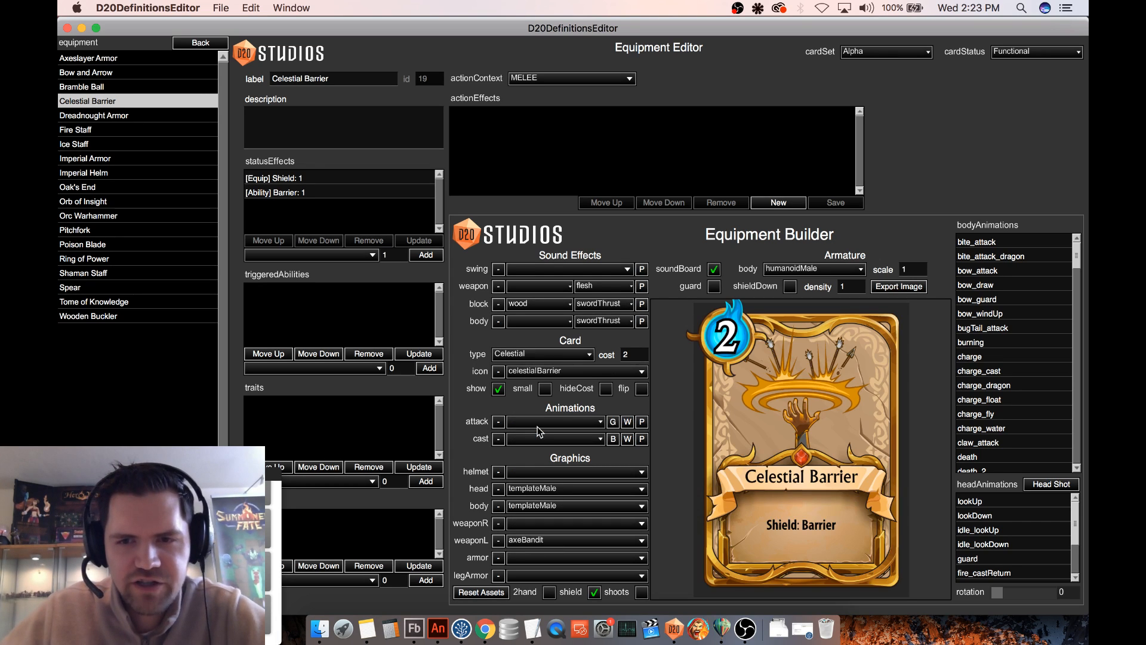
pyautogui.click(504, 390)
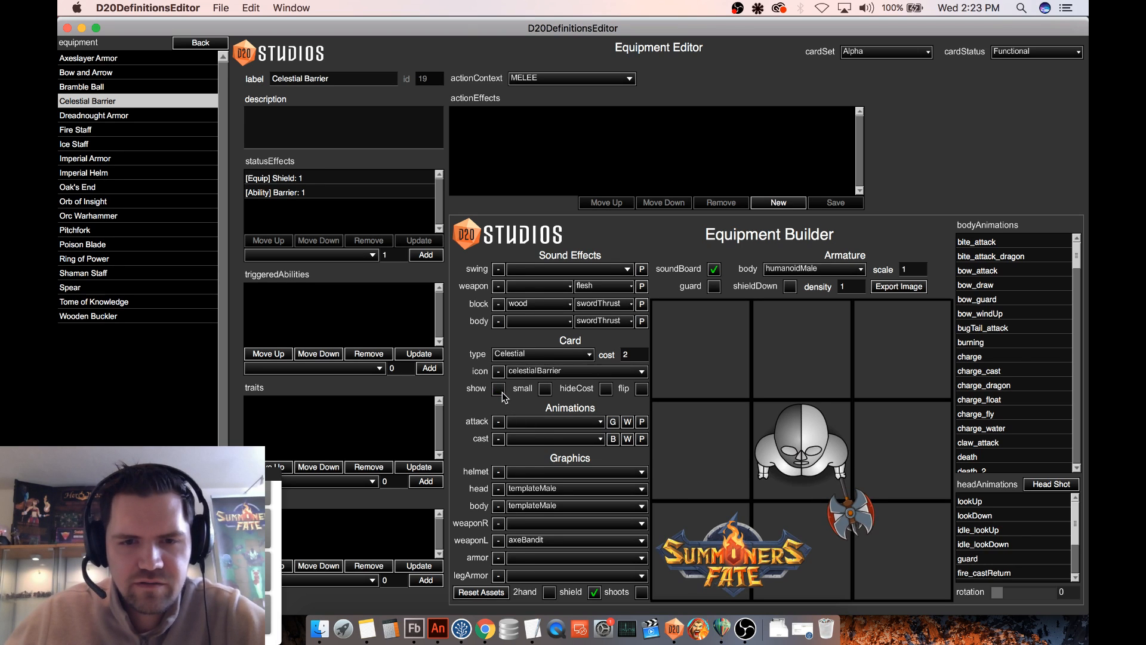
# - Try alternative left-weapon graphics on the character, from bomb through boomerangSuccubus to the bow-and-arrow variants
pyautogui.click(535, 540)
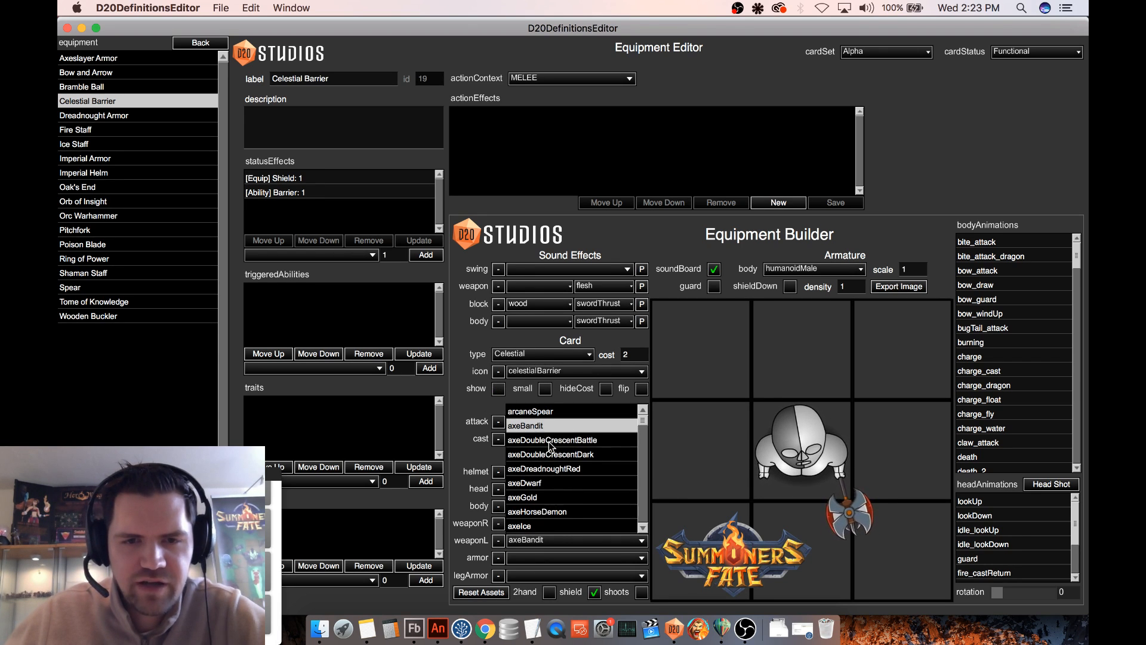
pyautogui.scroll(-5, 546, 460)
pyautogui.scroll(-5, 554, 473)
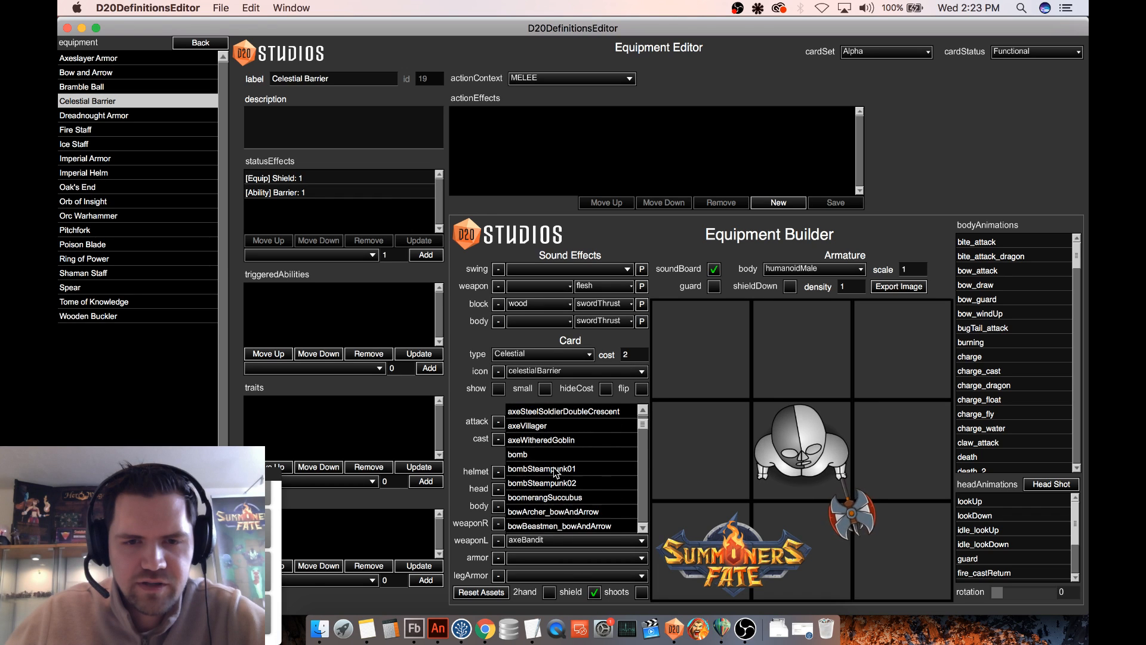
pyautogui.click(567, 455)
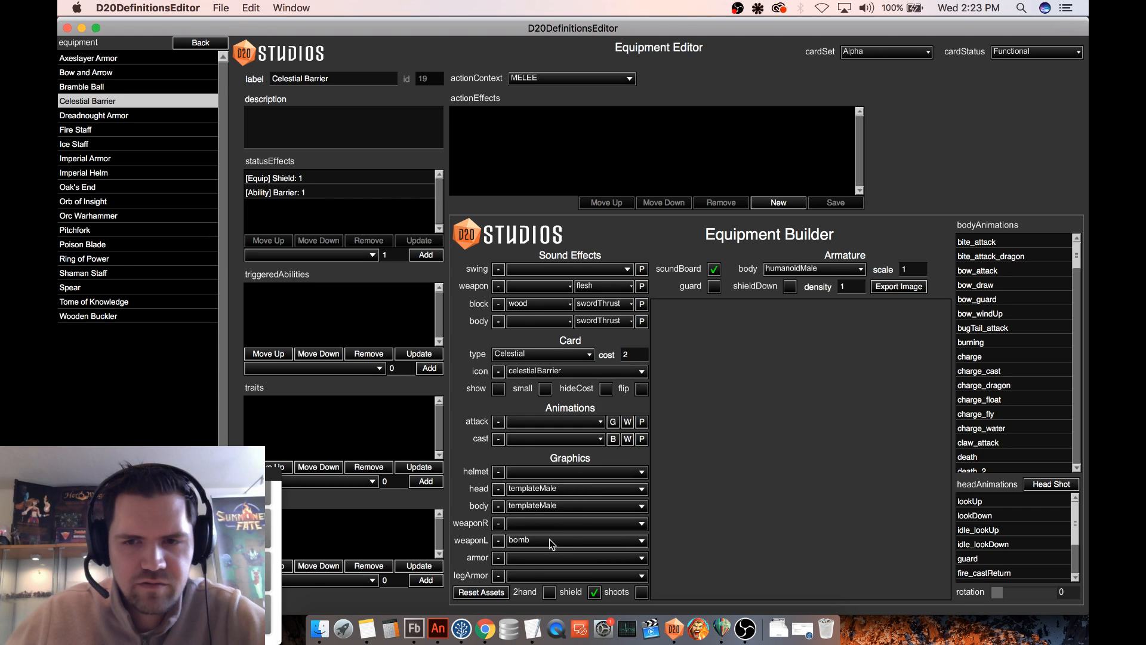
pyautogui.press('Down')
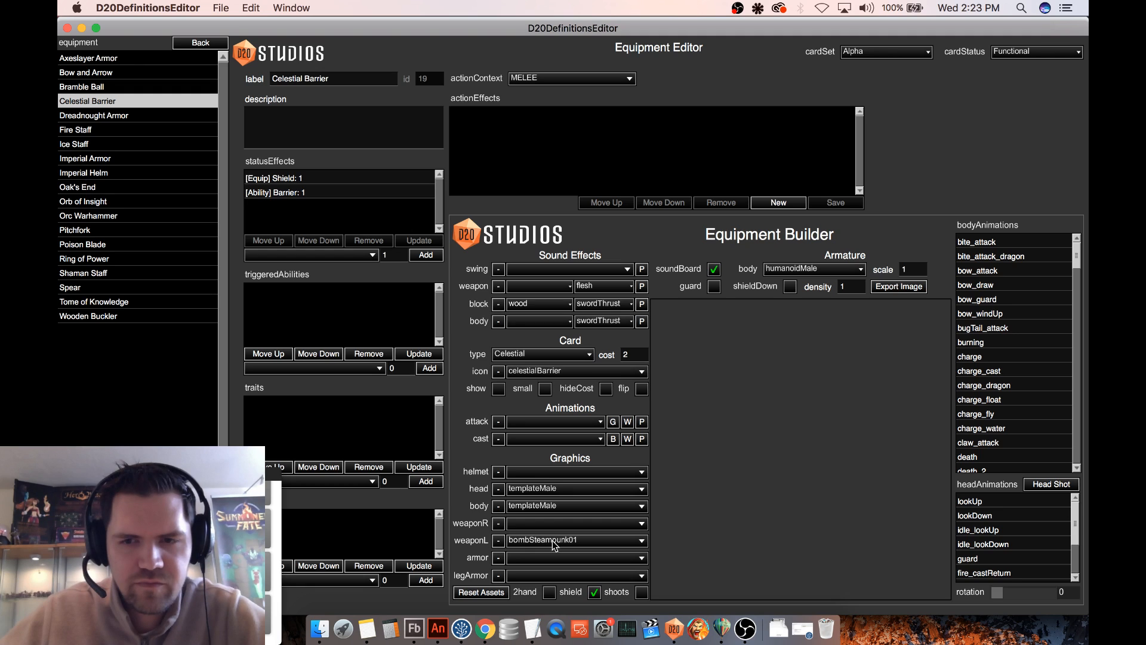
pyautogui.press('Down')
pyautogui.press('Down')
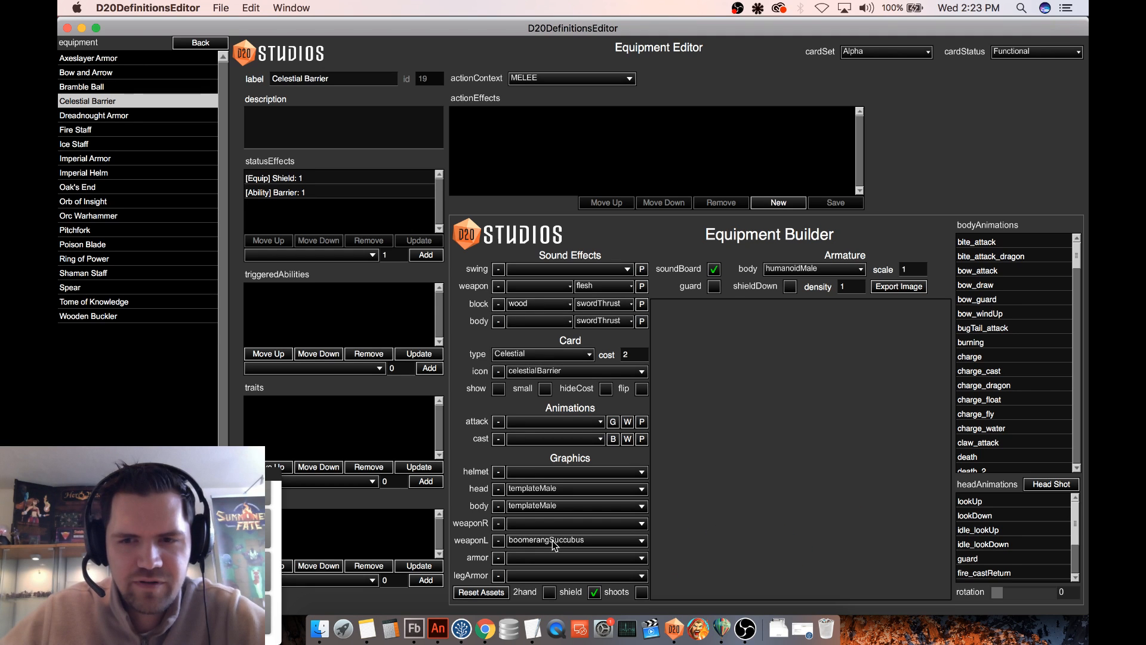
pyautogui.press('Down')
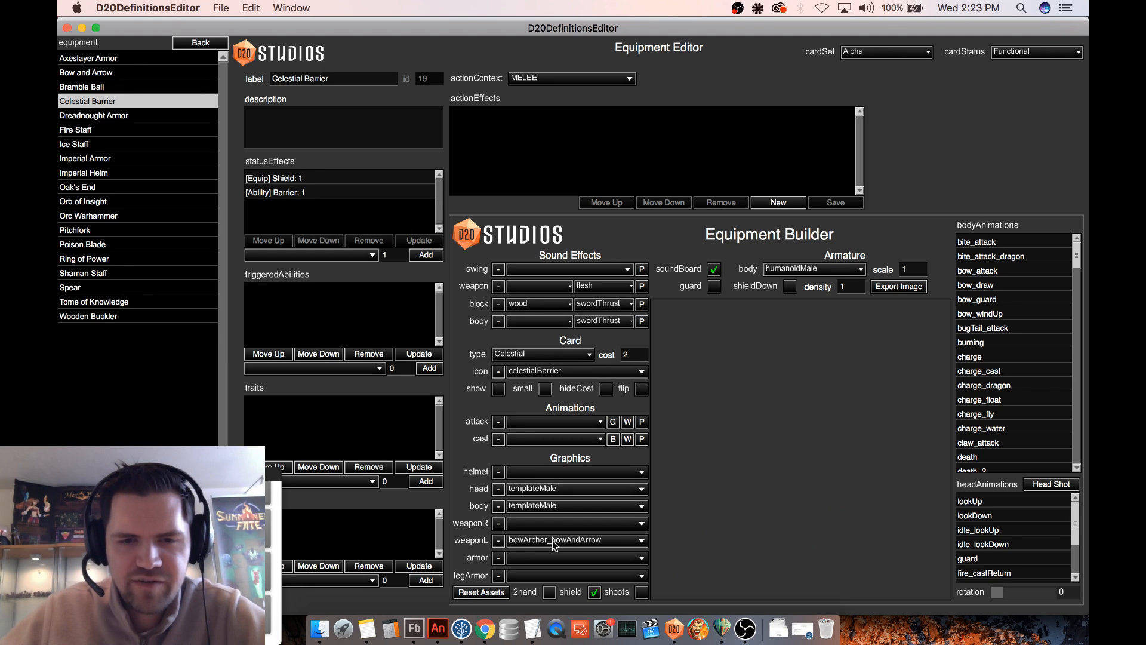
pyautogui.press('Down')
pyautogui.press('Down')
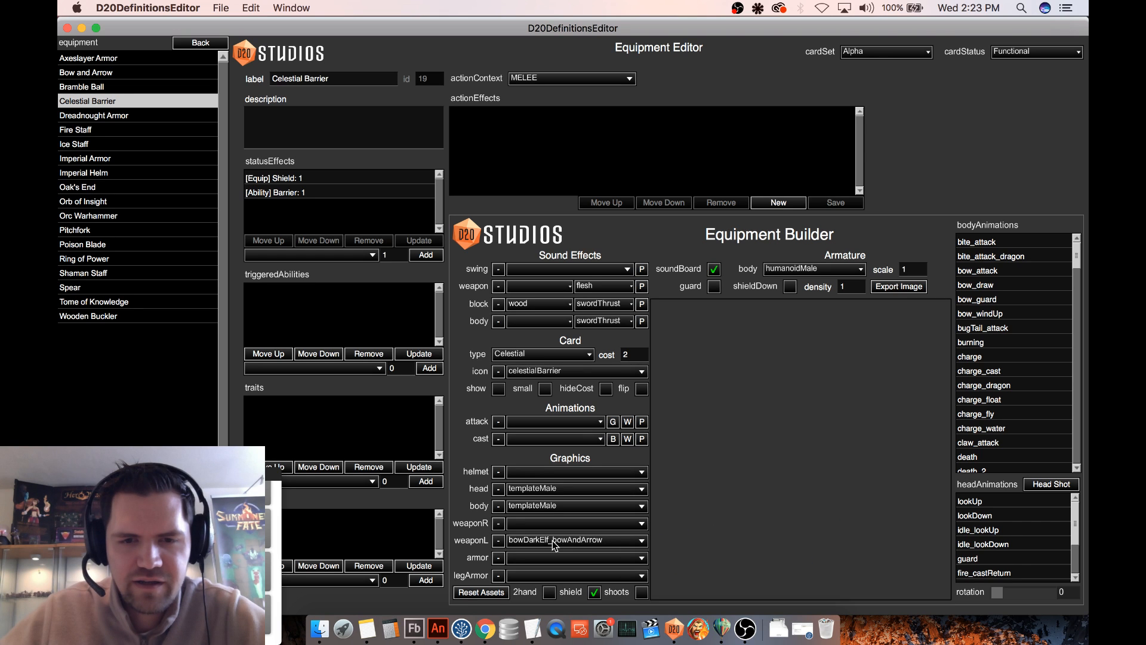
# - Look through the left-weapon graphics list, from the claws to the hammers and maces, for a suitable hand graphic
pyautogui.click(553, 539)
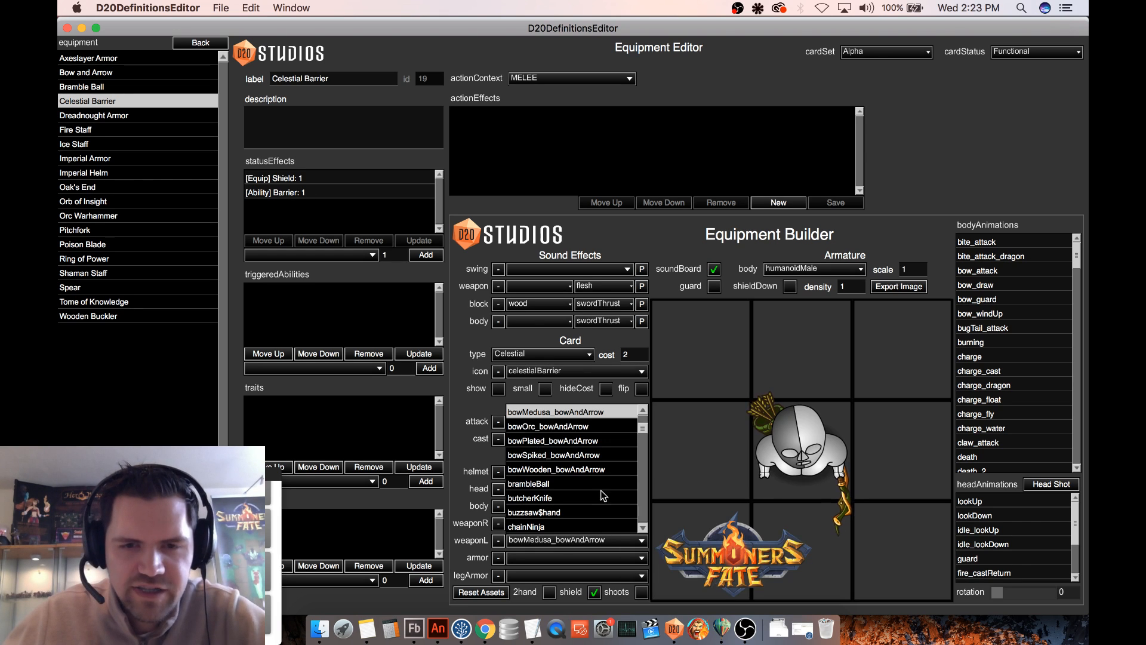
pyautogui.moveTo(645, 428); pyautogui.dragTo(644, 437)
pyautogui.scroll(2, 645, 437)
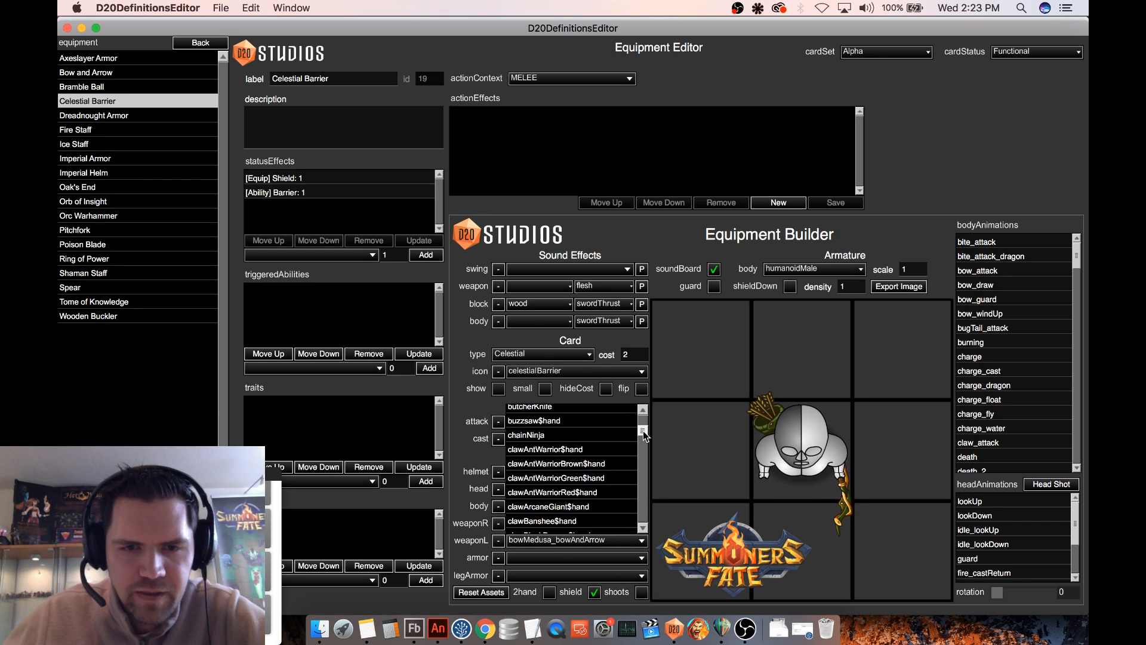
pyautogui.scroll(-5, 591, 461)
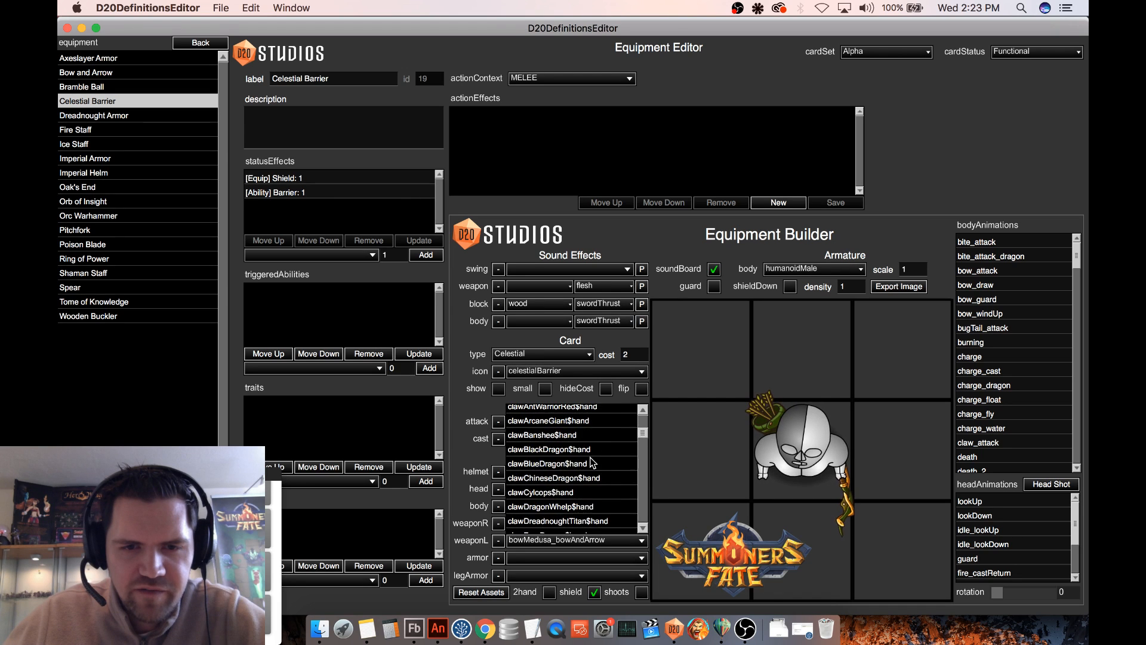
pyautogui.scroll(-5, 591, 461)
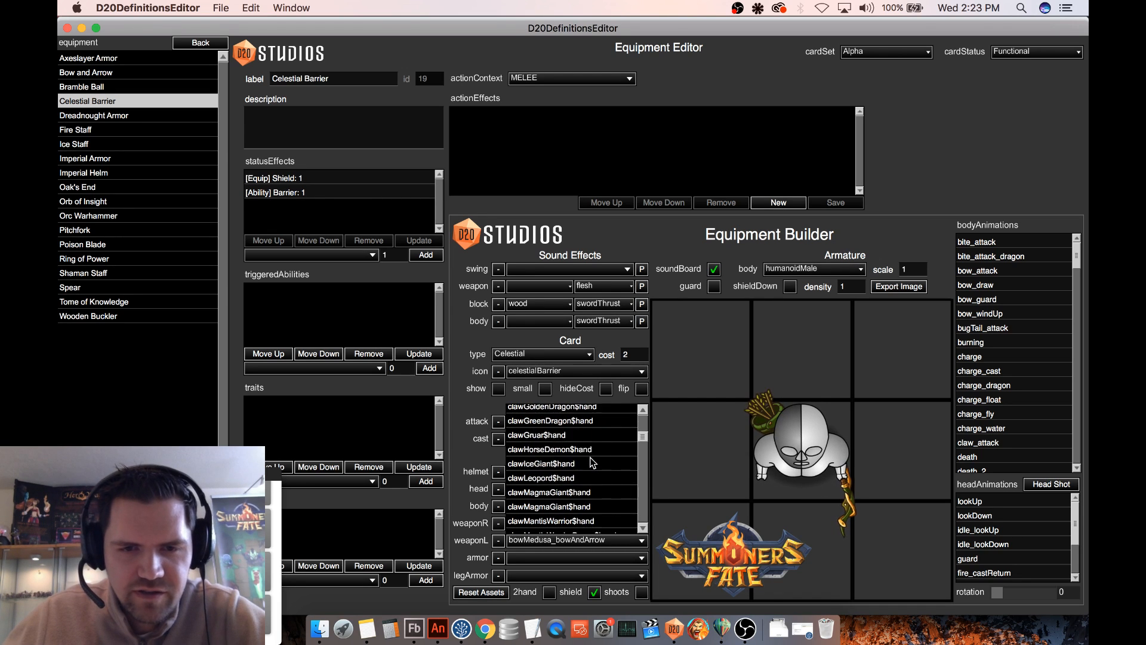
pyautogui.scroll(-5, 591, 461)
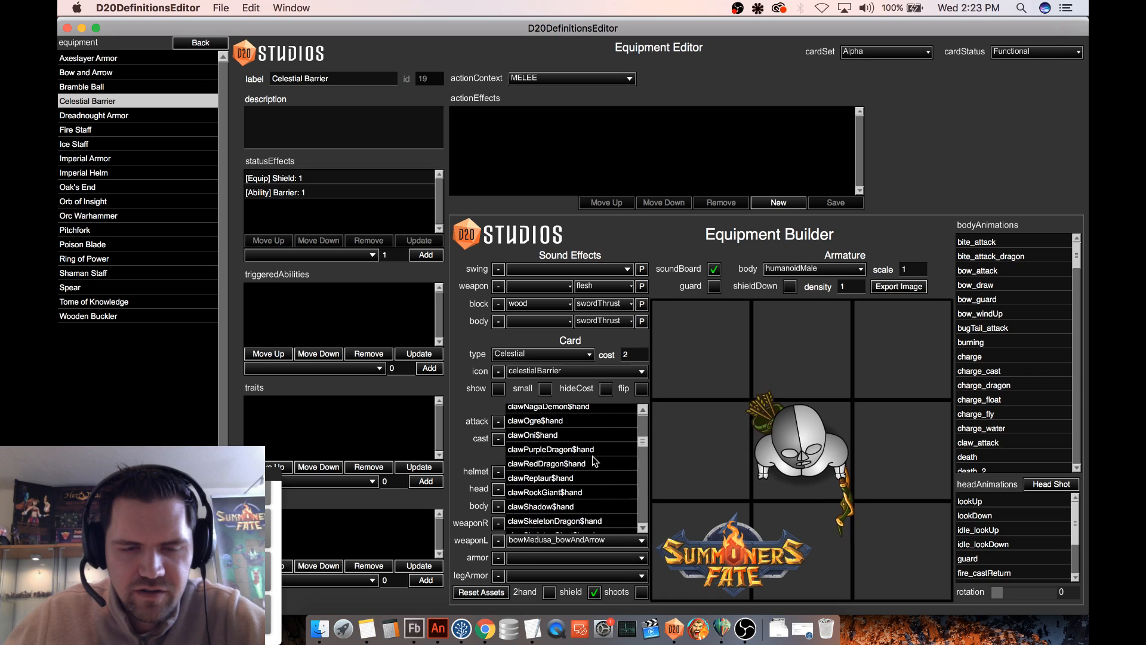
pyautogui.moveTo(646, 440); pyautogui.dragTo(647, 464)
pyautogui.scroll(2, 624, 458)
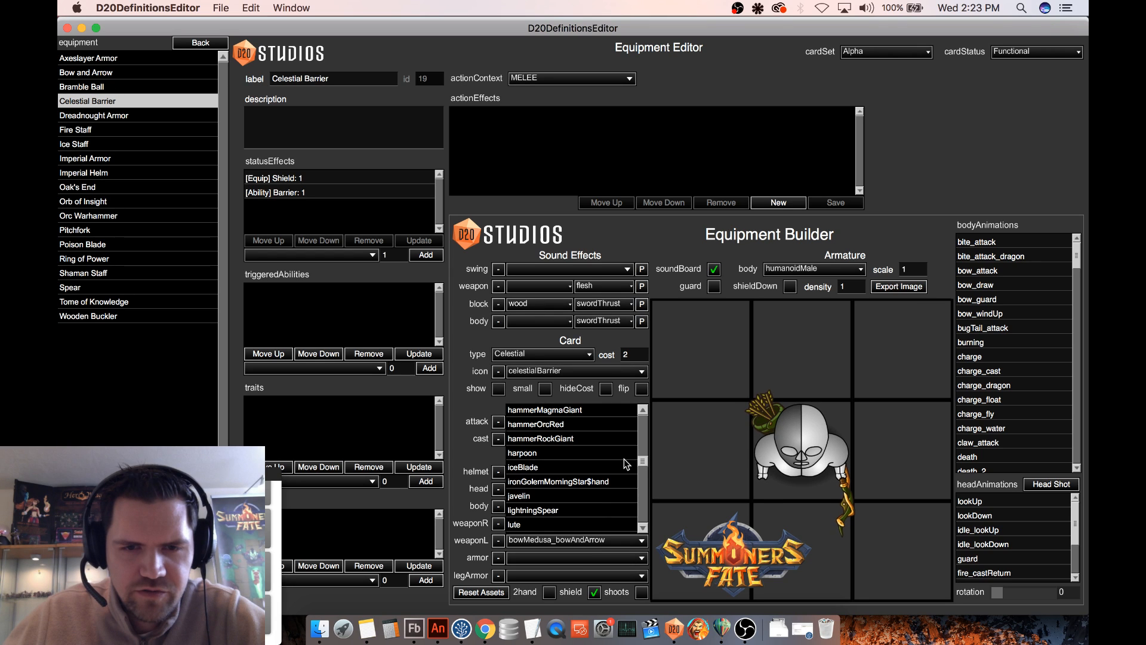
pyautogui.scroll(-5, 625, 458)
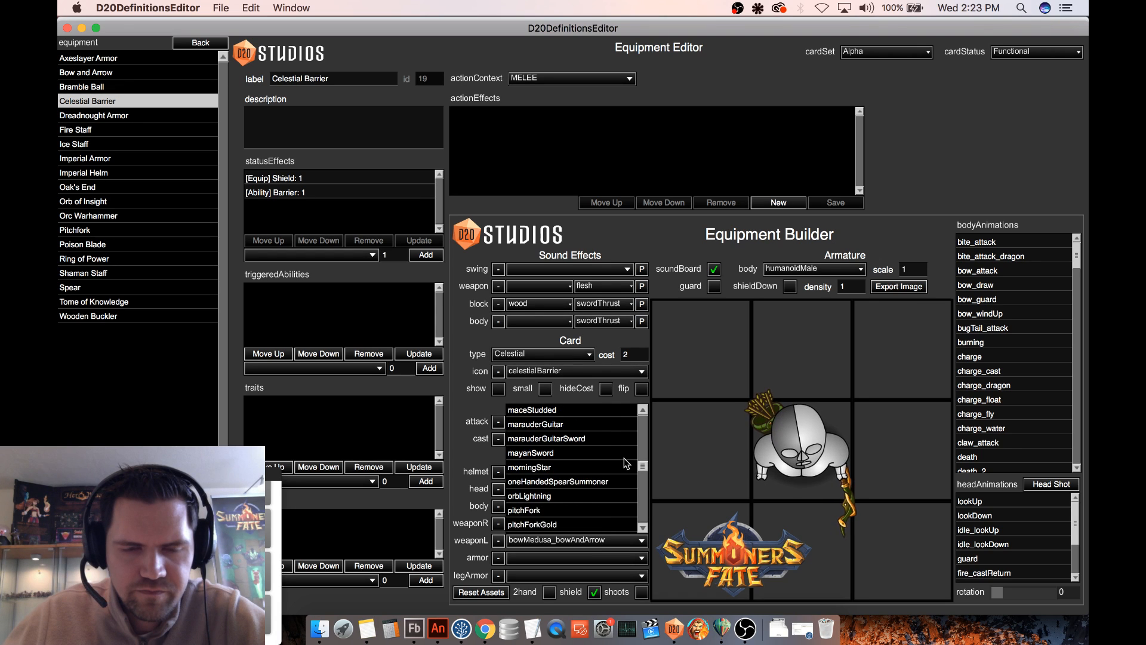
pyautogui.scroll(5, 624, 463)
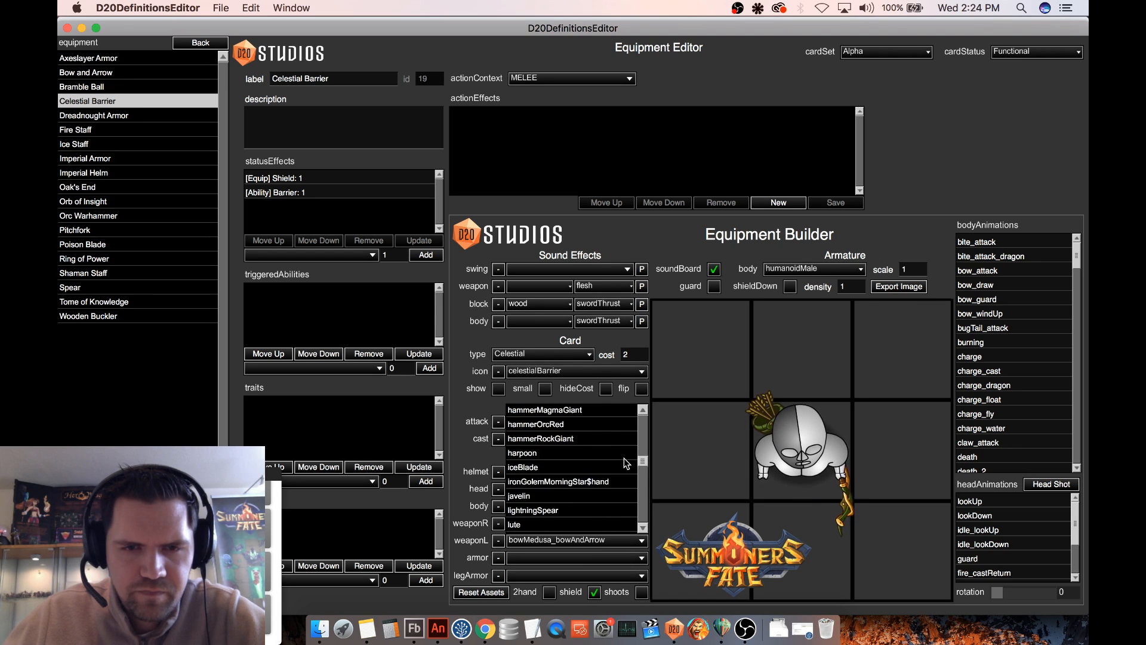
pyautogui.scroll(1, 625, 464)
pyautogui.scroll(-3, 625, 463)
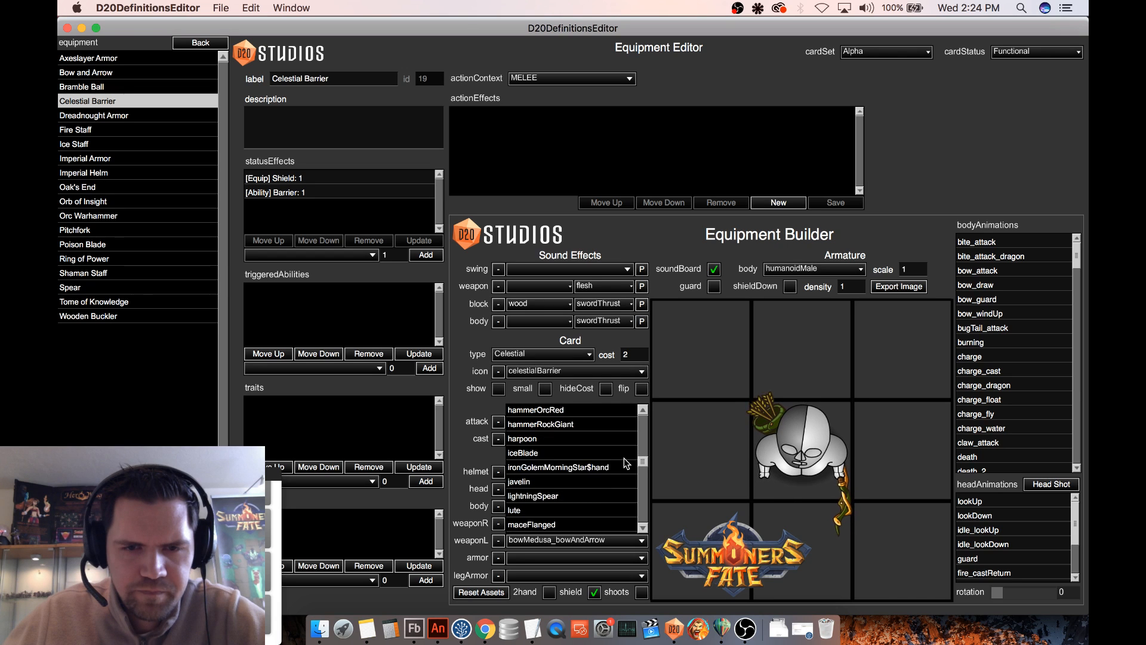
pyautogui.scroll(6, 624, 460)
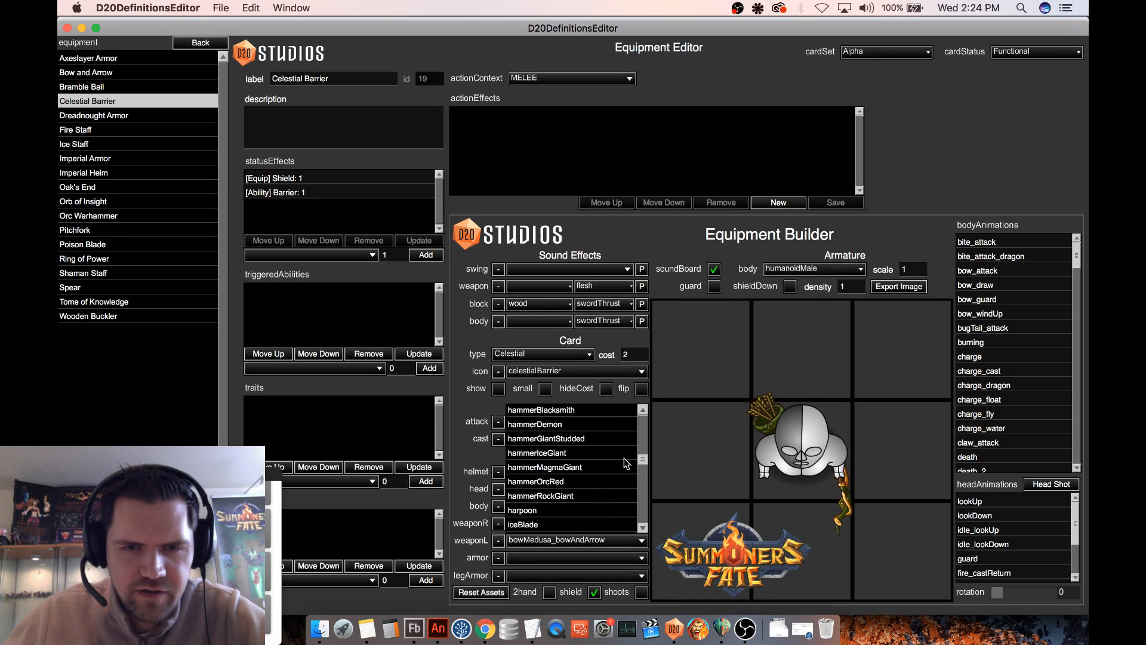
pyautogui.click(679, 438)
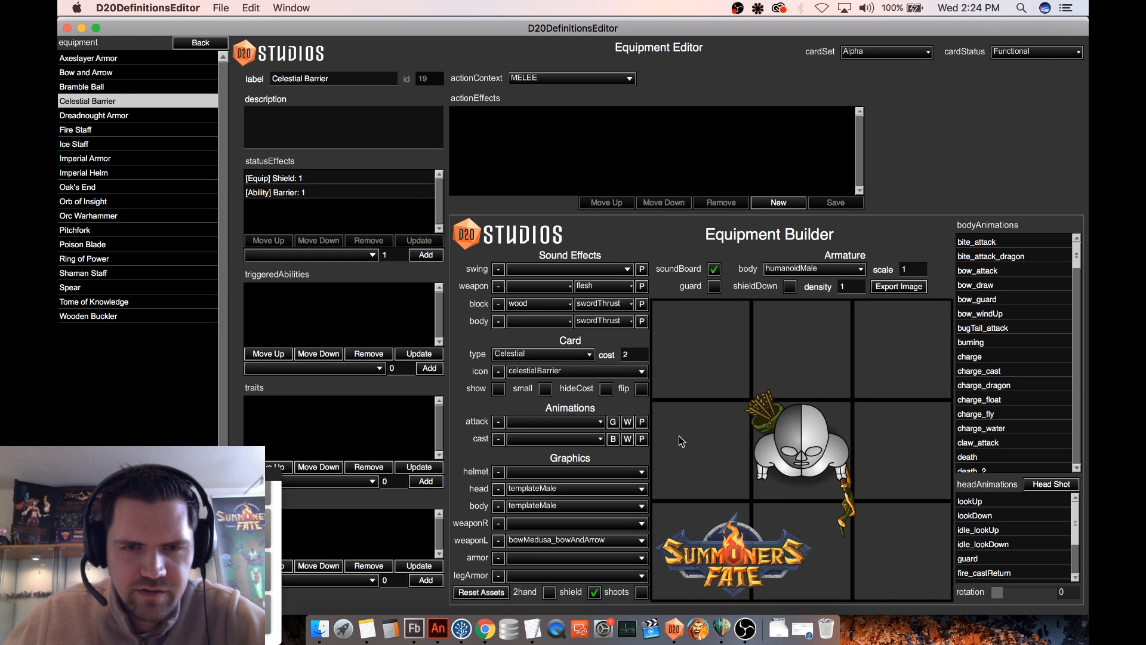
# - Open the Marauder Metalist unit definition to check which weapon graphics it uses
pyautogui.click(200, 42)
pyautogui.click(83, 358)
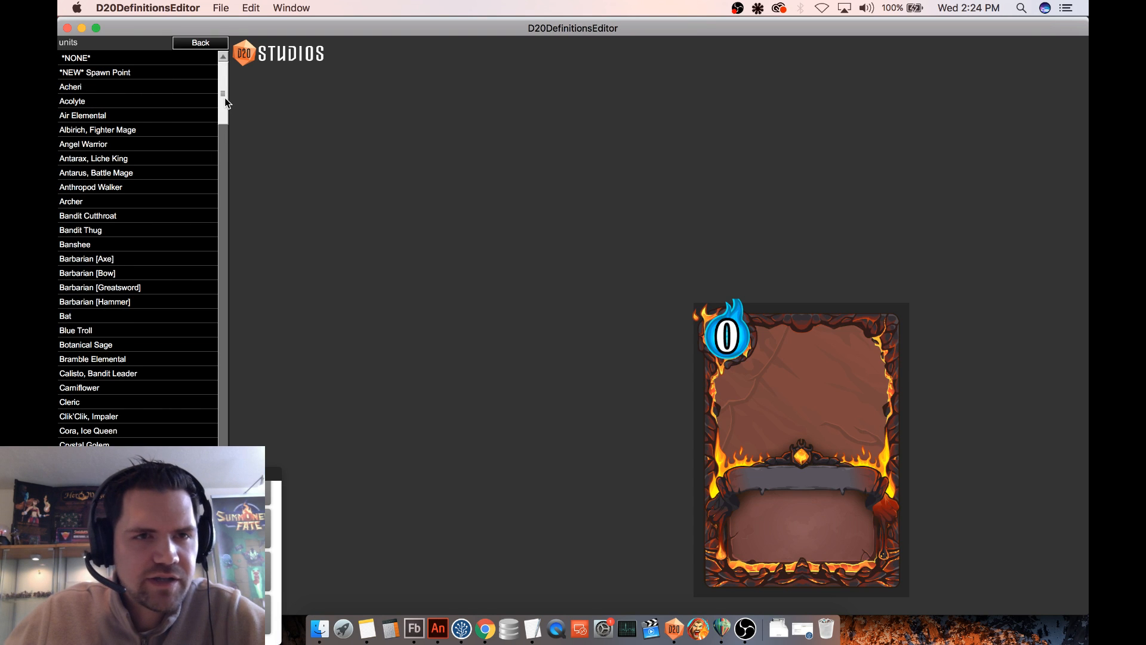
pyautogui.moveTo(224, 98); pyautogui.dragTo(219, 265)
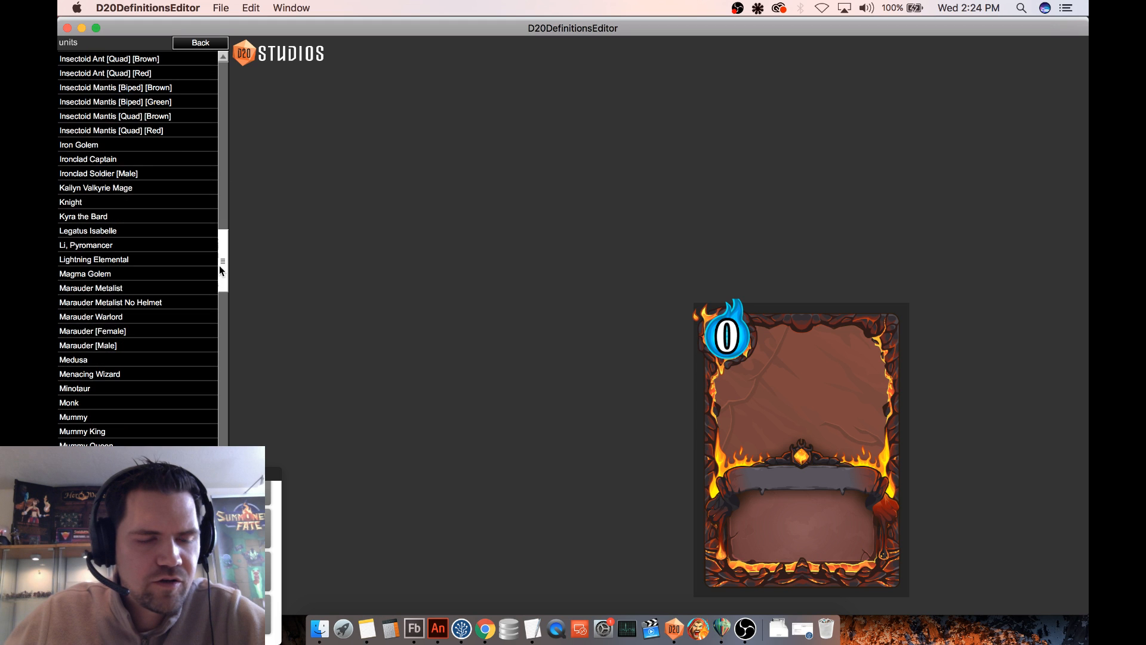
pyautogui.click(125, 289)
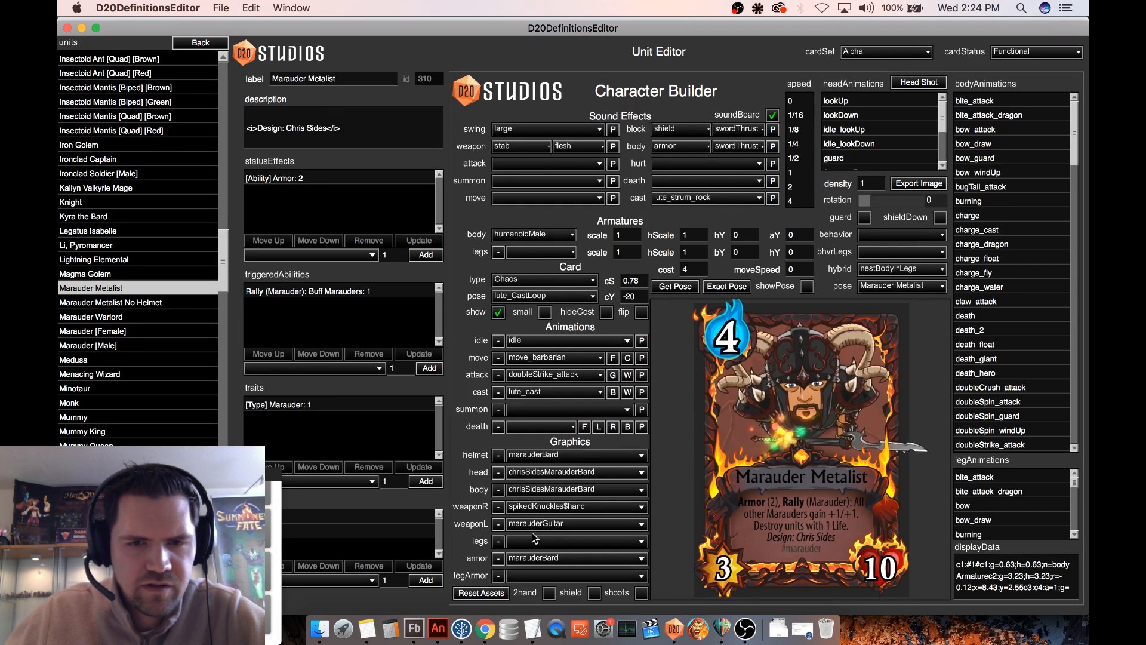
# - Return to the Celestial Barrier equipment definition and set its left-weapon graphic to spikedKnuckles$hand
pyautogui.click(201, 43)
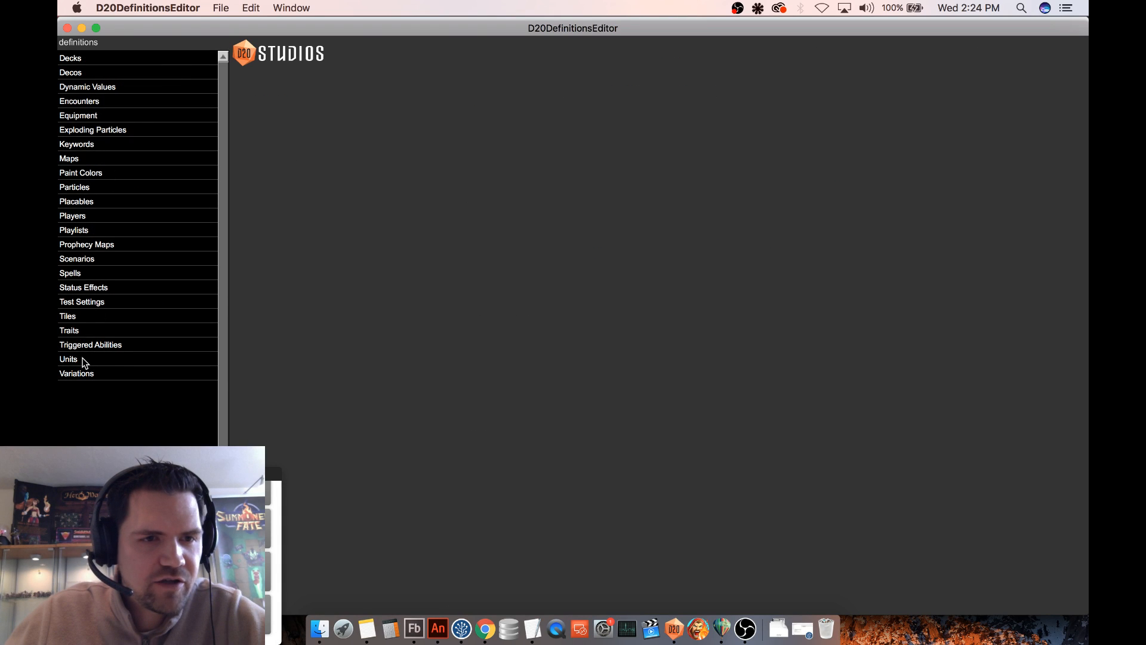
pyautogui.click(92, 114)
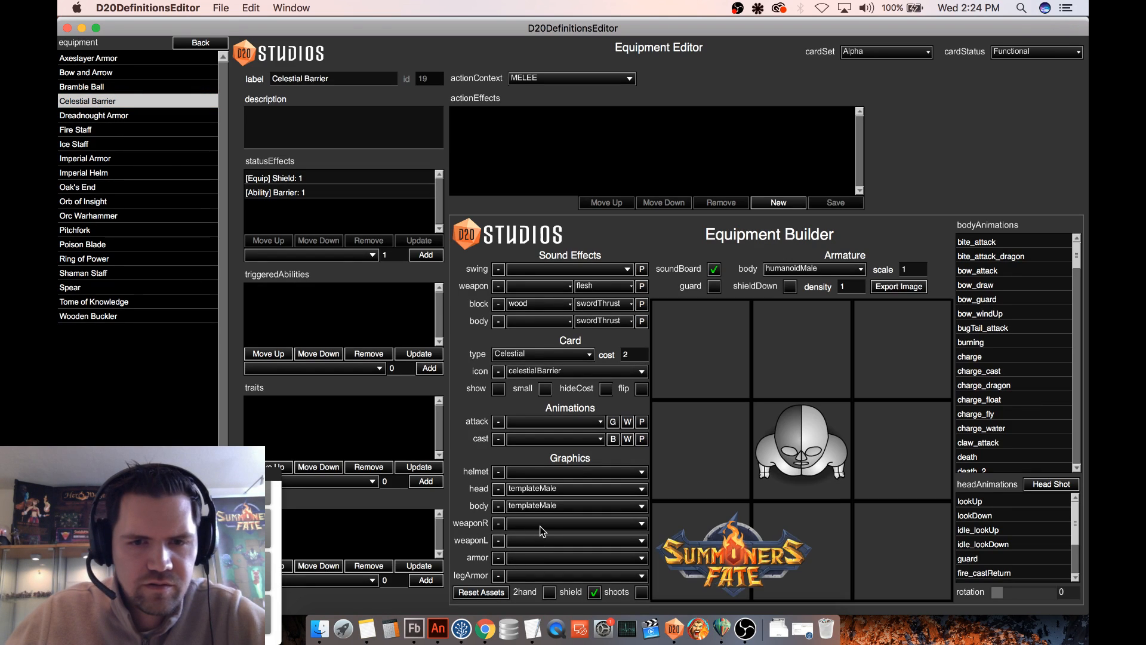
pyautogui.click(533, 541)
pyautogui.moveTo(643, 420); pyautogui.dragTo(636, 469)
pyautogui.scroll(-5, 617, 483)
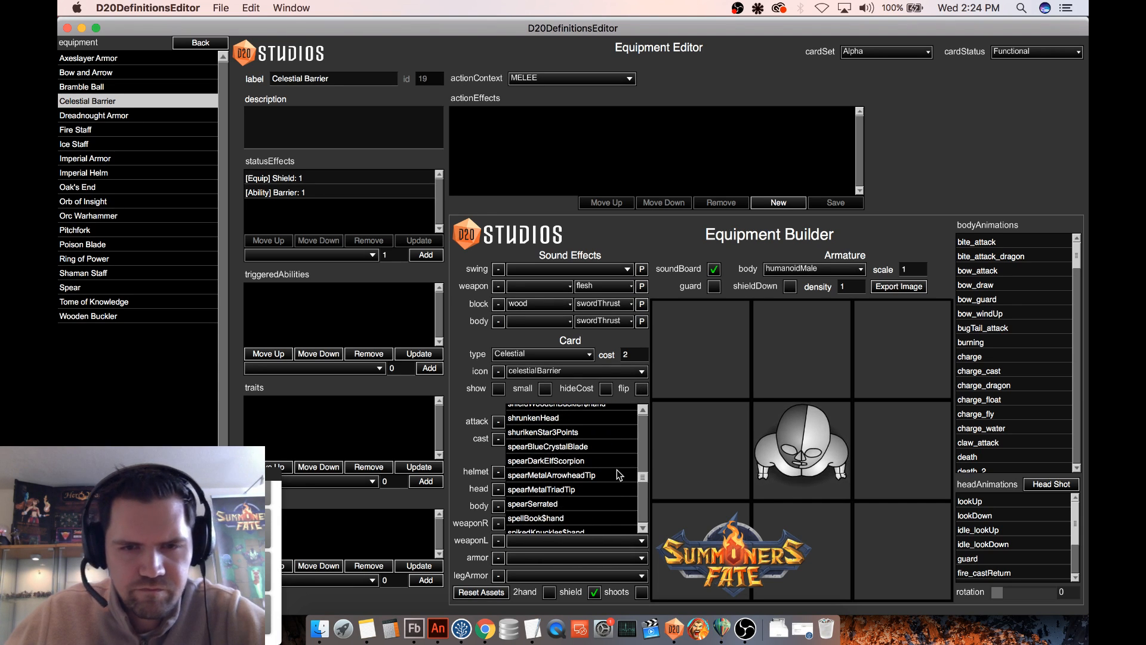
pyautogui.scroll(-1, 619, 474)
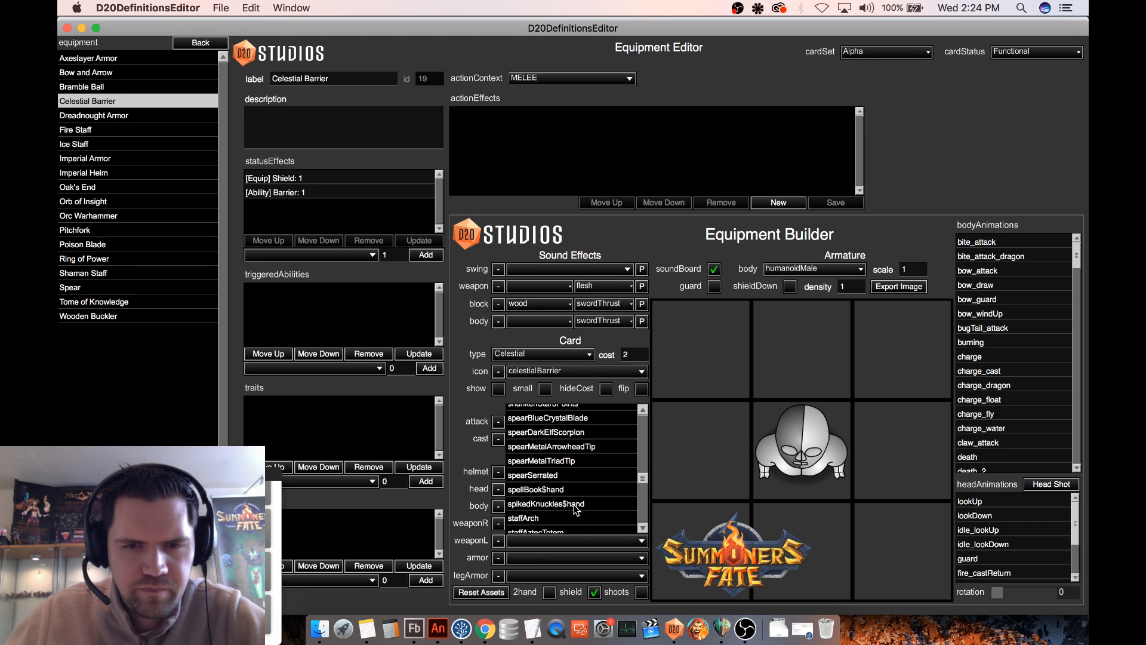
pyautogui.click(591, 517)
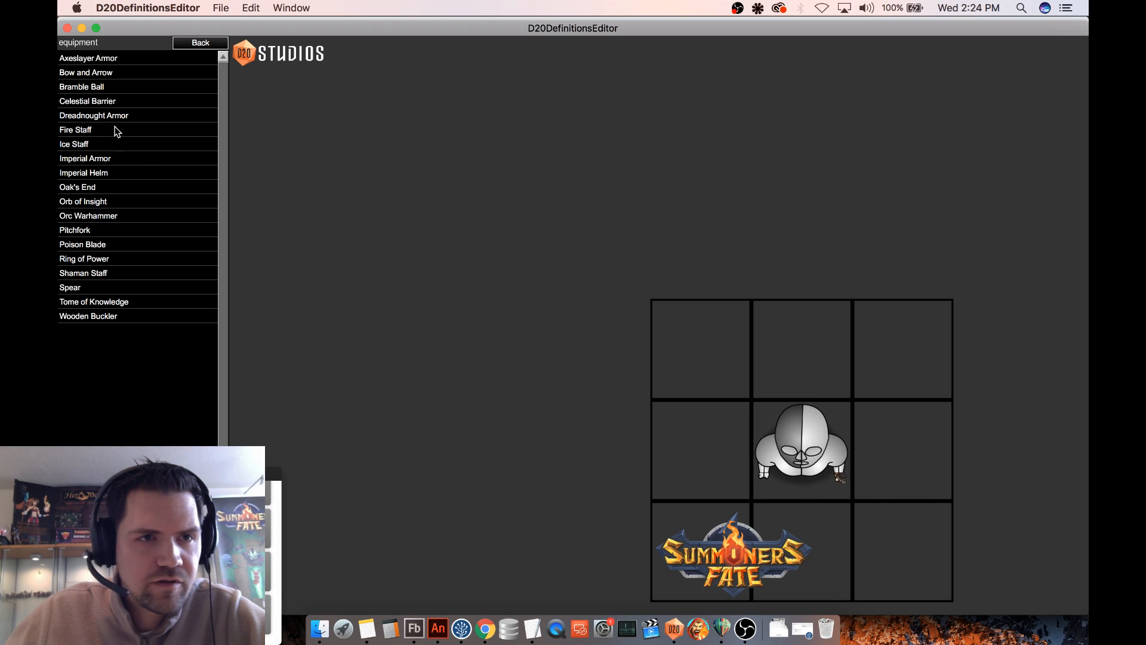
# - Examine the Wooden Buckler definition's shield settings for comparison and return to Celestial Barrier
pyautogui.click(119, 103)
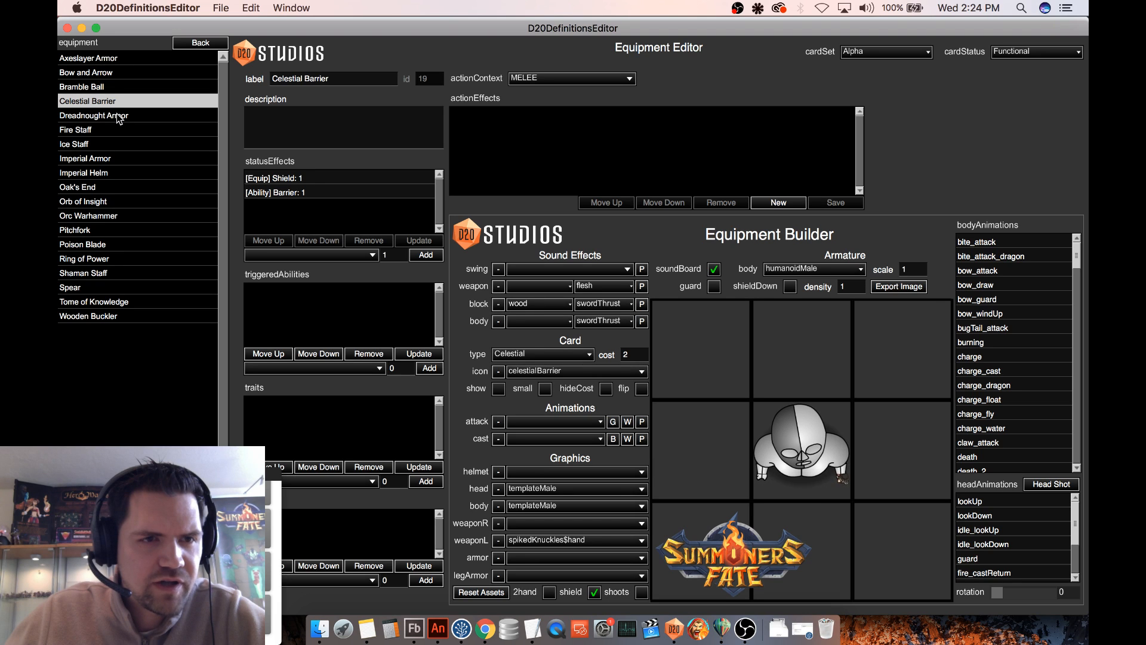
pyautogui.click(113, 317)
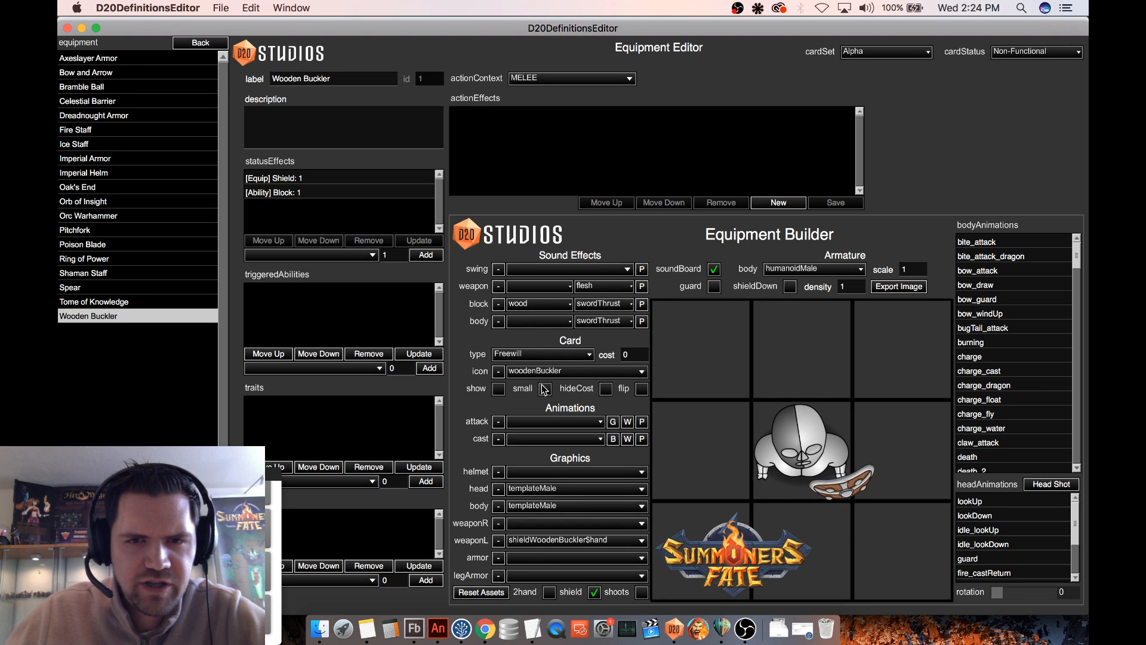
pyautogui.click(110, 102)
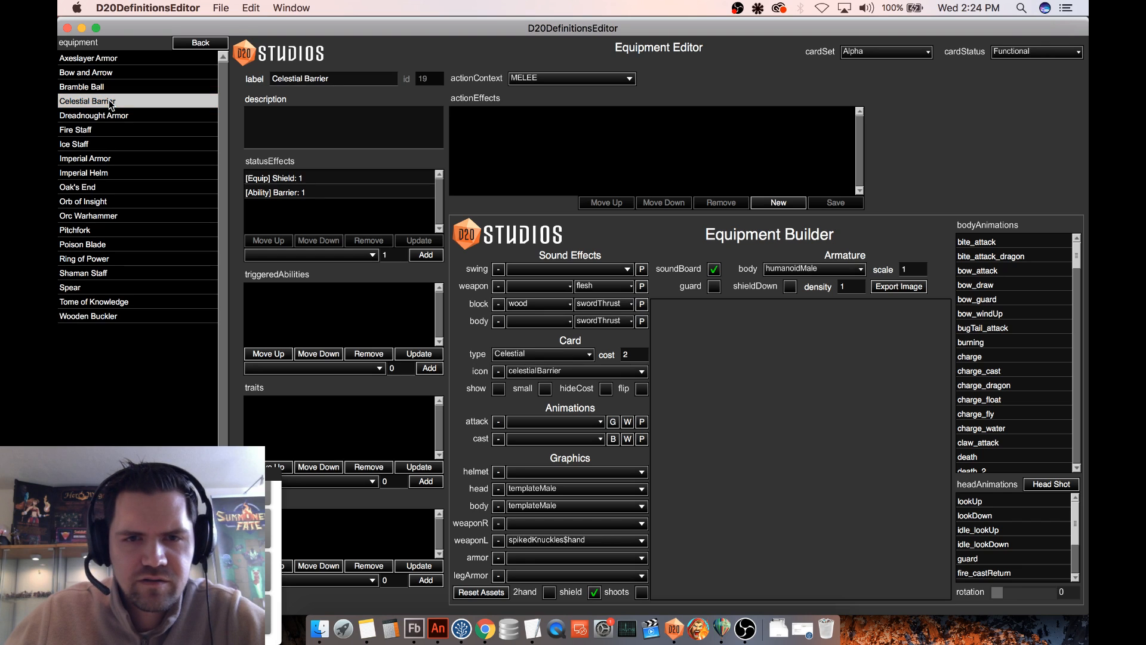
# - Replace Celestial Barrier's block sound material with shield, clearing the existing entry first
pyautogui.click(528, 305)
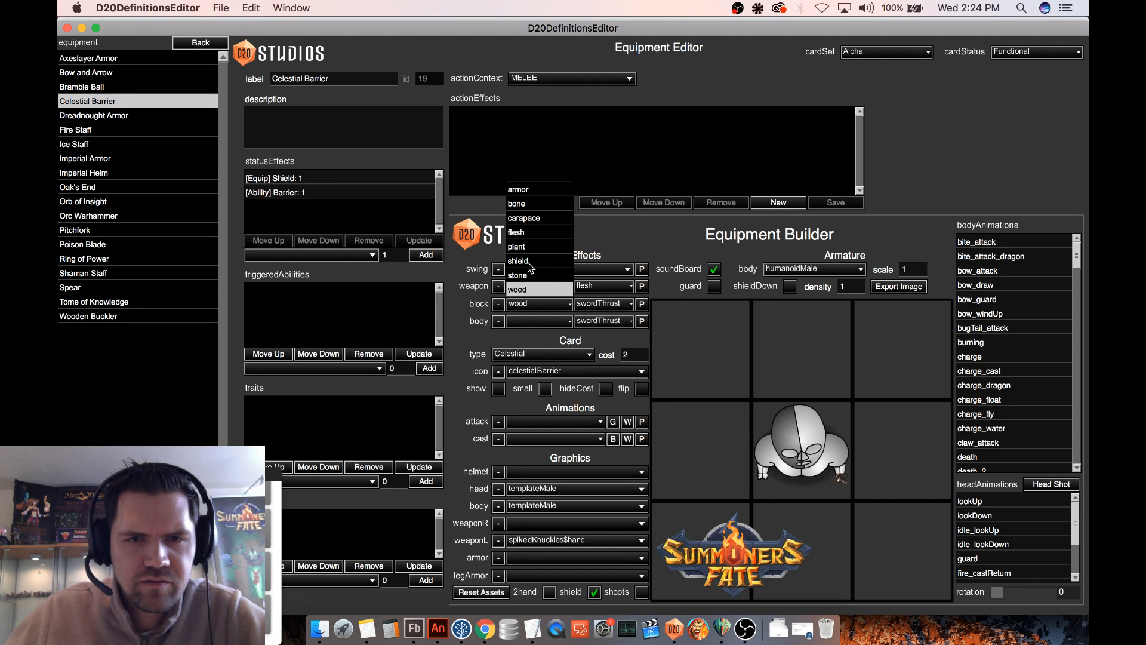
pyautogui.click(527, 264)
pyautogui.click(502, 305)
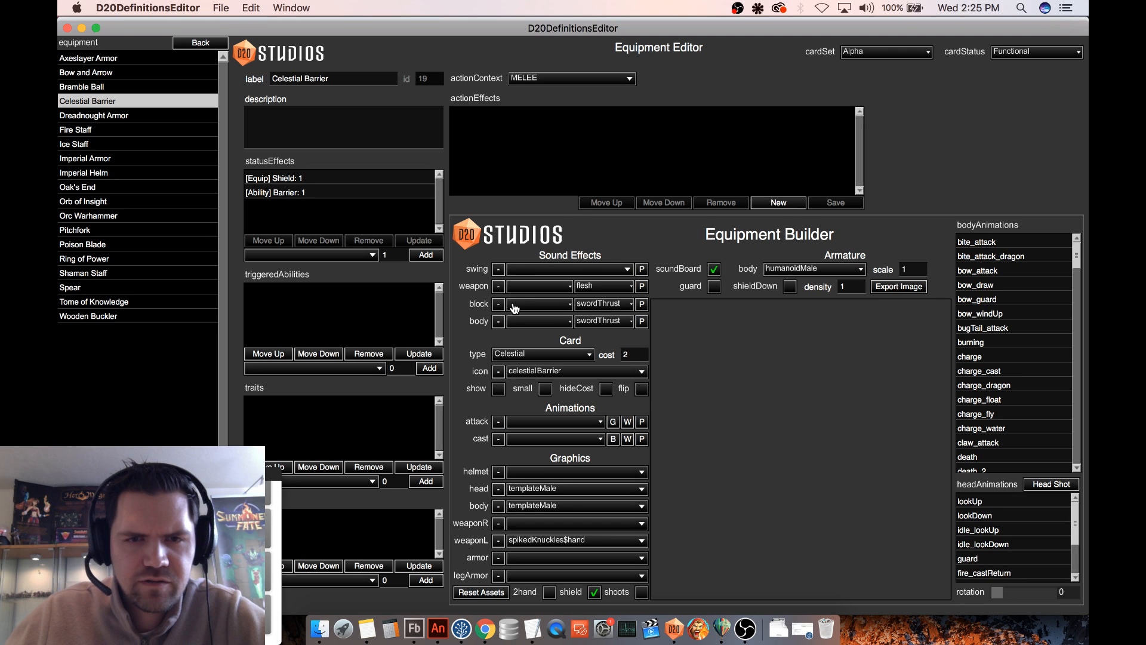
pyautogui.click(516, 306)
pyautogui.click(523, 261)
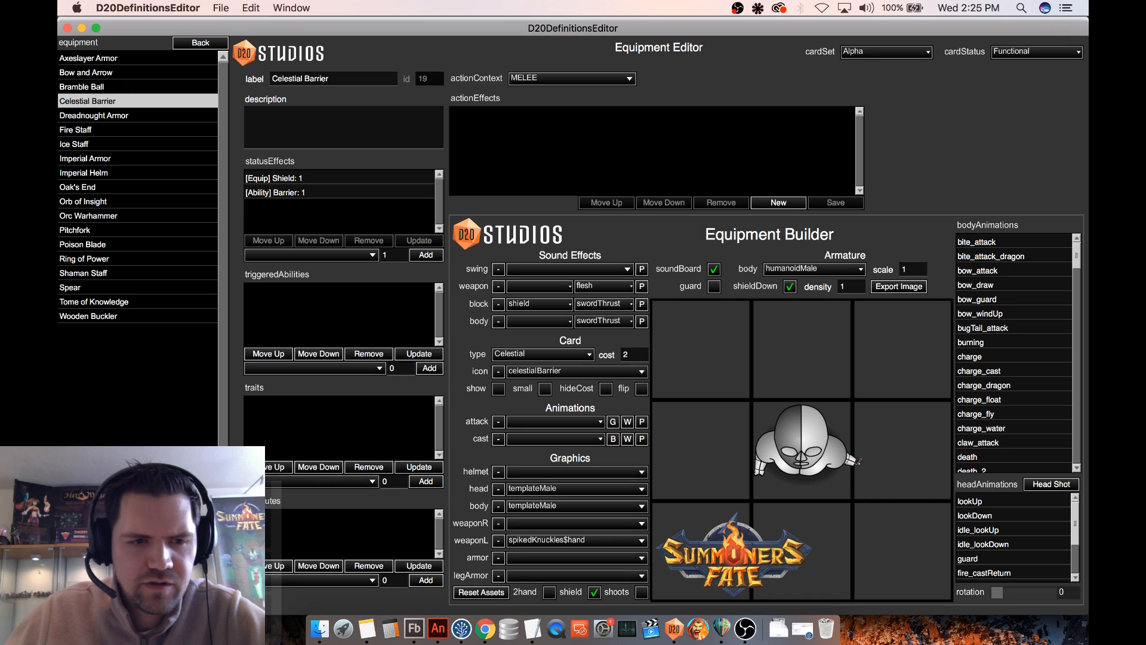
# - Open the Grassy Path map definition and start a test match using the Icon Test deck
pyautogui.click(179, 43)
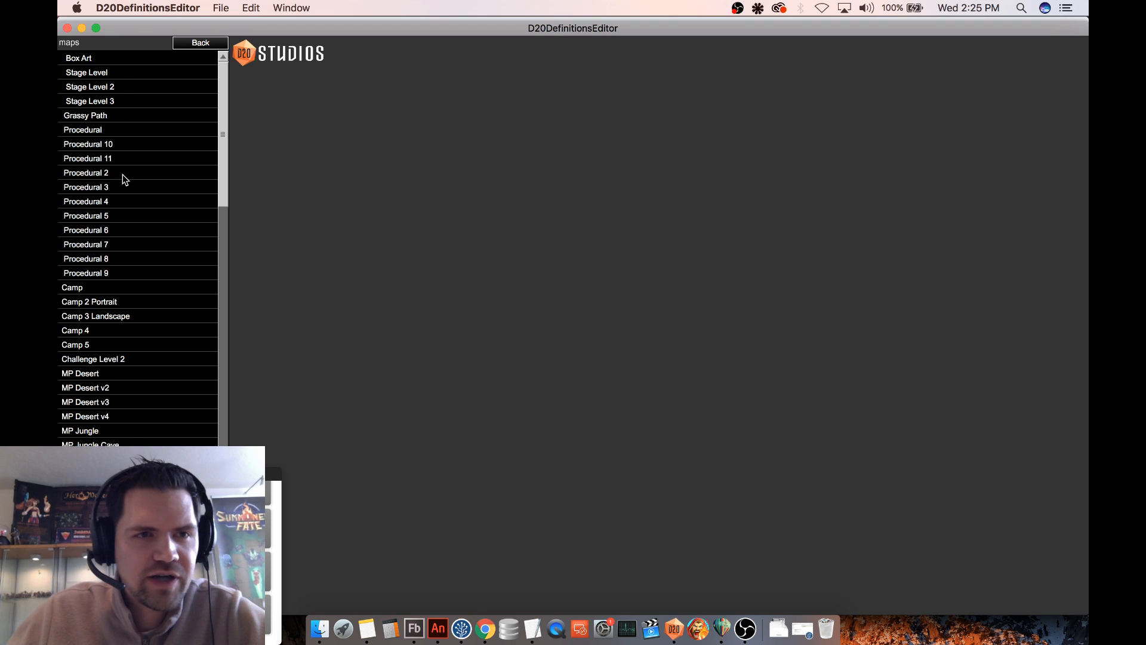
pyautogui.click(123, 176)
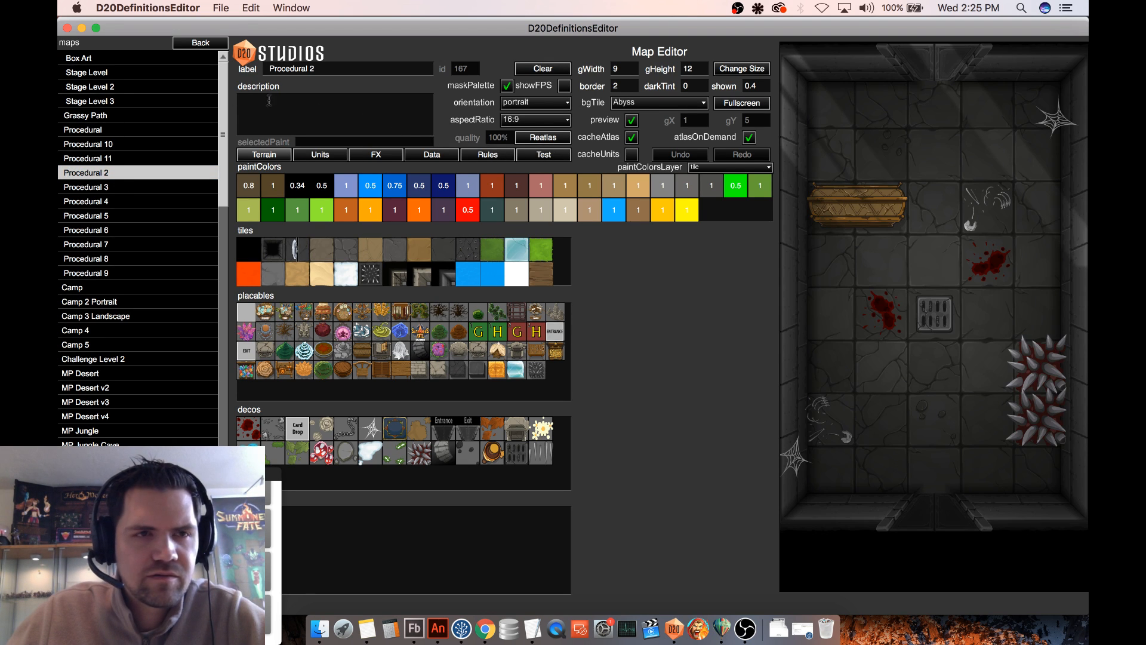
pyautogui.click(541, 156)
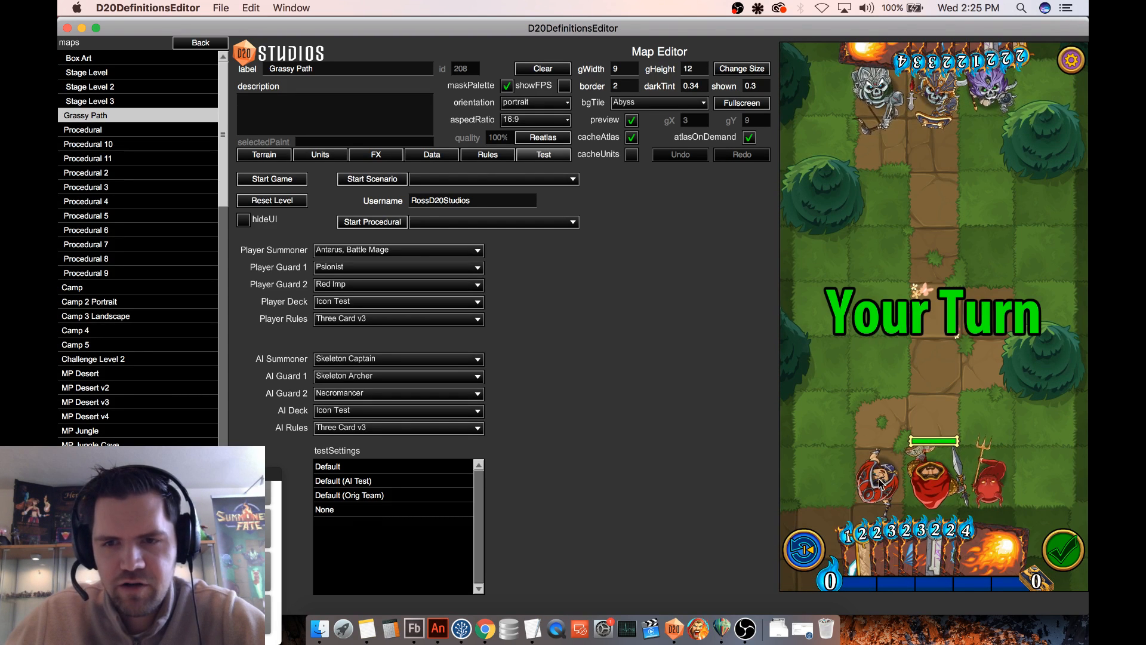
# - Move the Psionist two tiles forward and equip her with the Celestial Barrier card
pyautogui.moveTo(879, 484); pyautogui.dragTo(883, 370)
pyautogui.moveTo(855, 548)
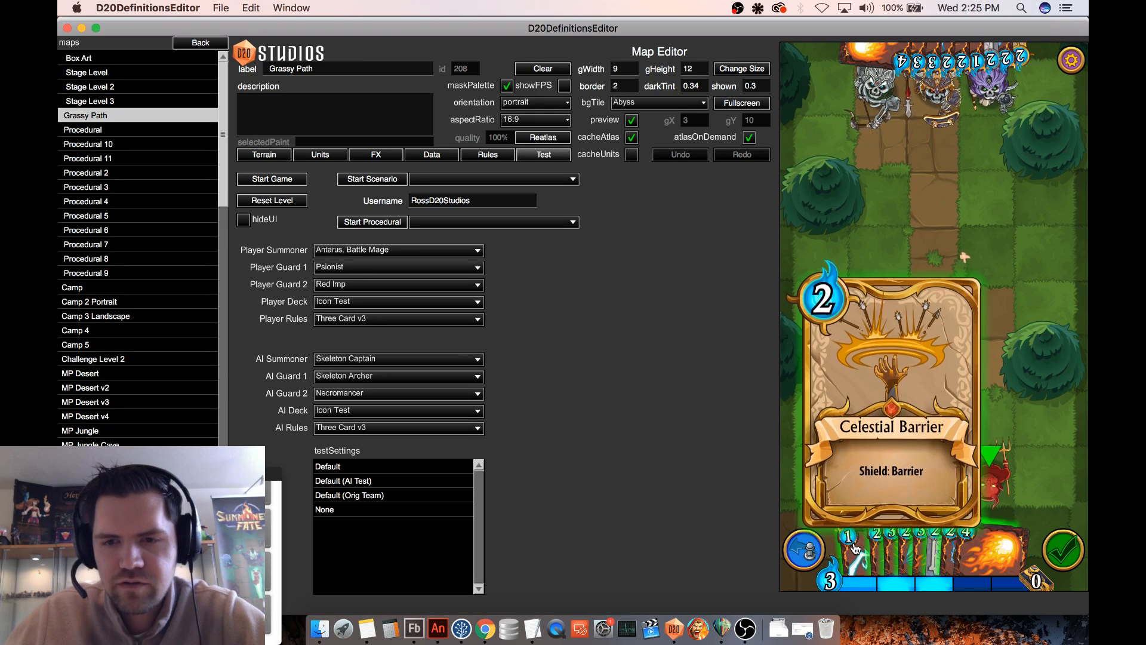
pyautogui.moveTo(855, 548); pyautogui.dragTo(879, 374)
pyautogui.moveTo(959, 60)
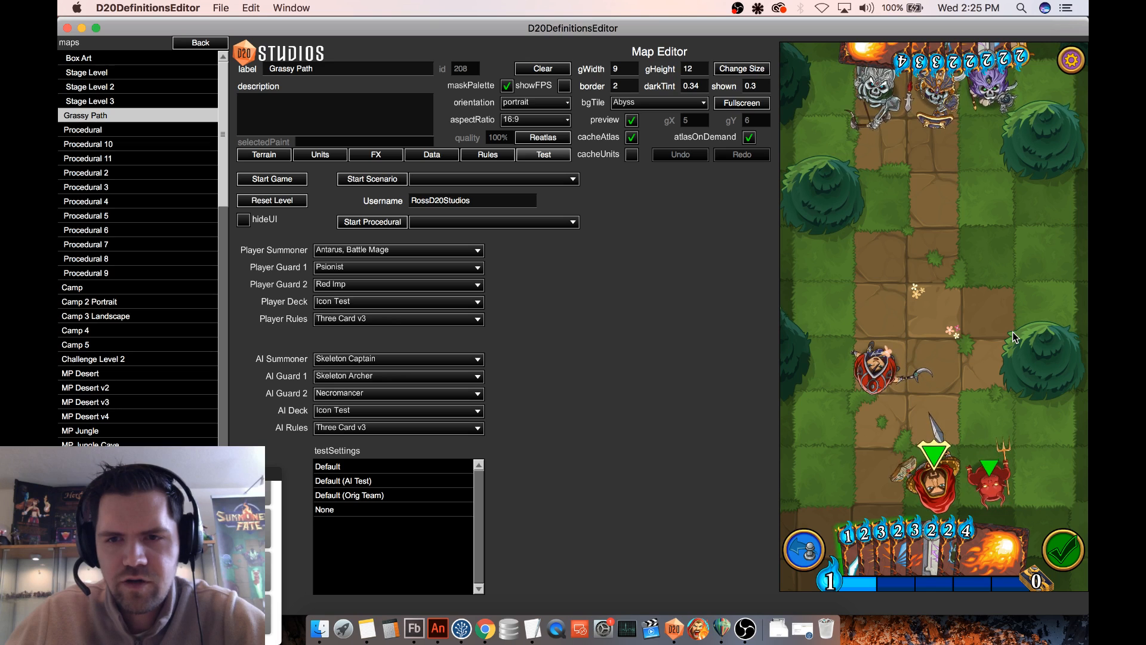
# - Inspect the equipped Psionist on the map, checking her shield graphic and card details
pyautogui.click(887, 380)
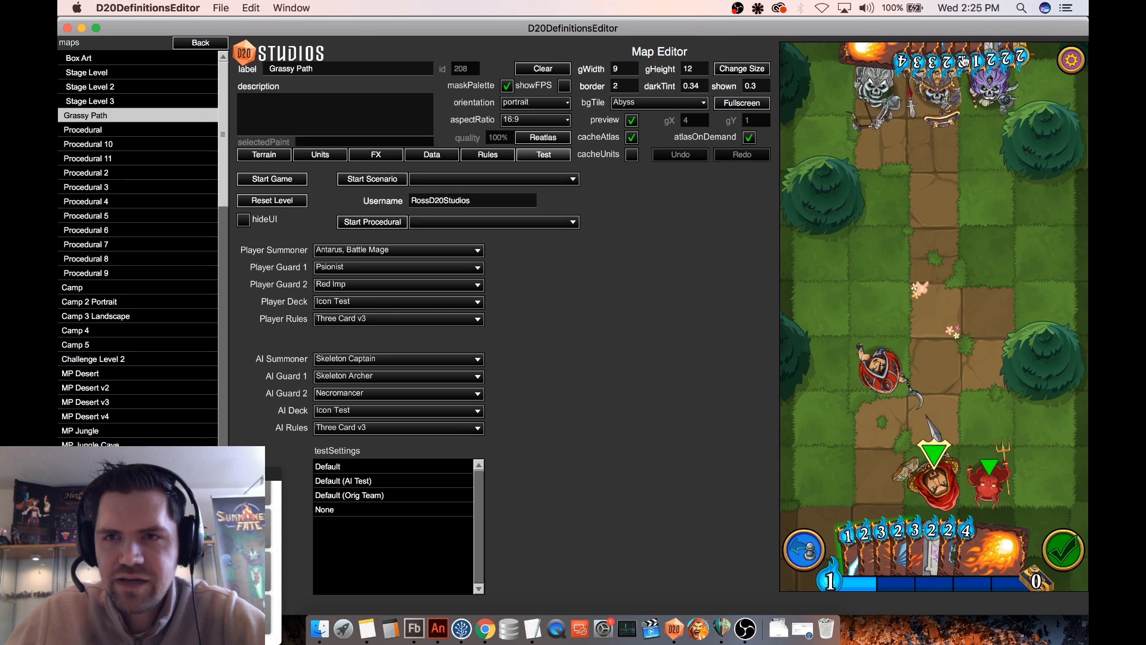
pyautogui.moveTo(1008, 62)
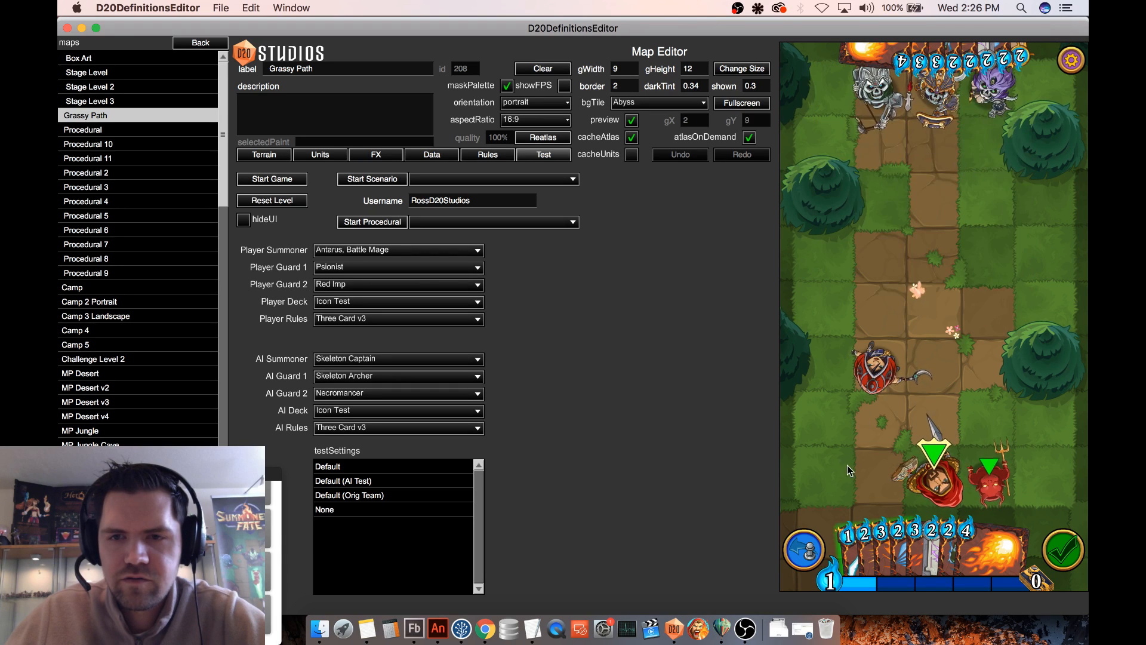
pyautogui.click(890, 378)
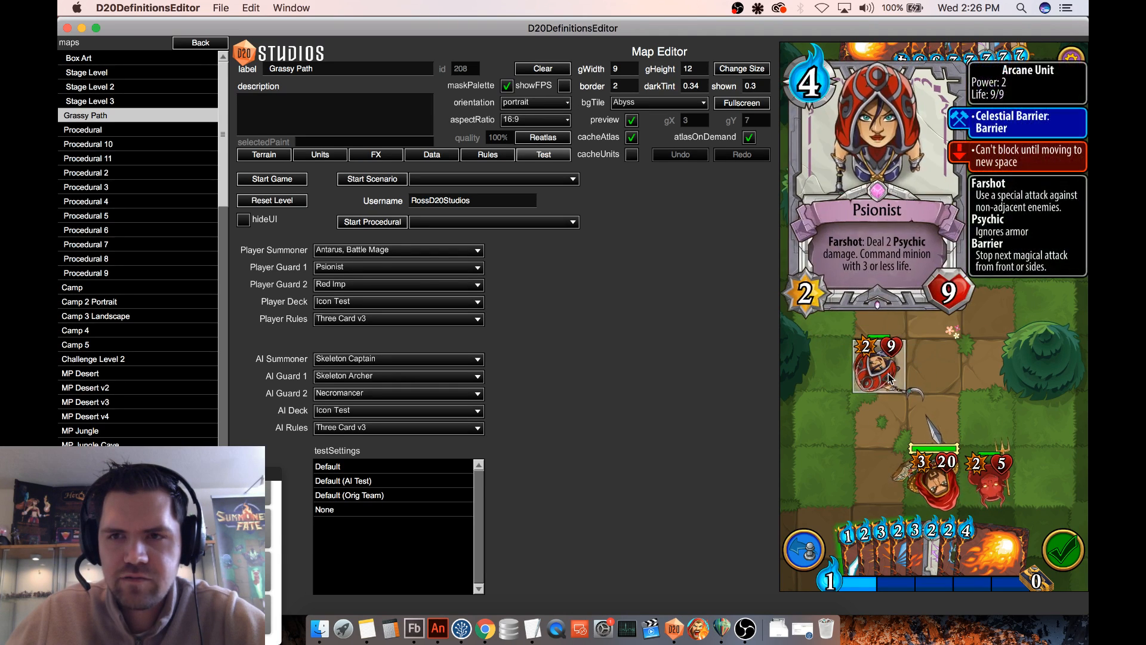
pyautogui.moveTo(877, 377); pyautogui.dragTo(896, 356)
pyautogui.moveTo(883, 99); pyautogui.dragTo(889, 365)
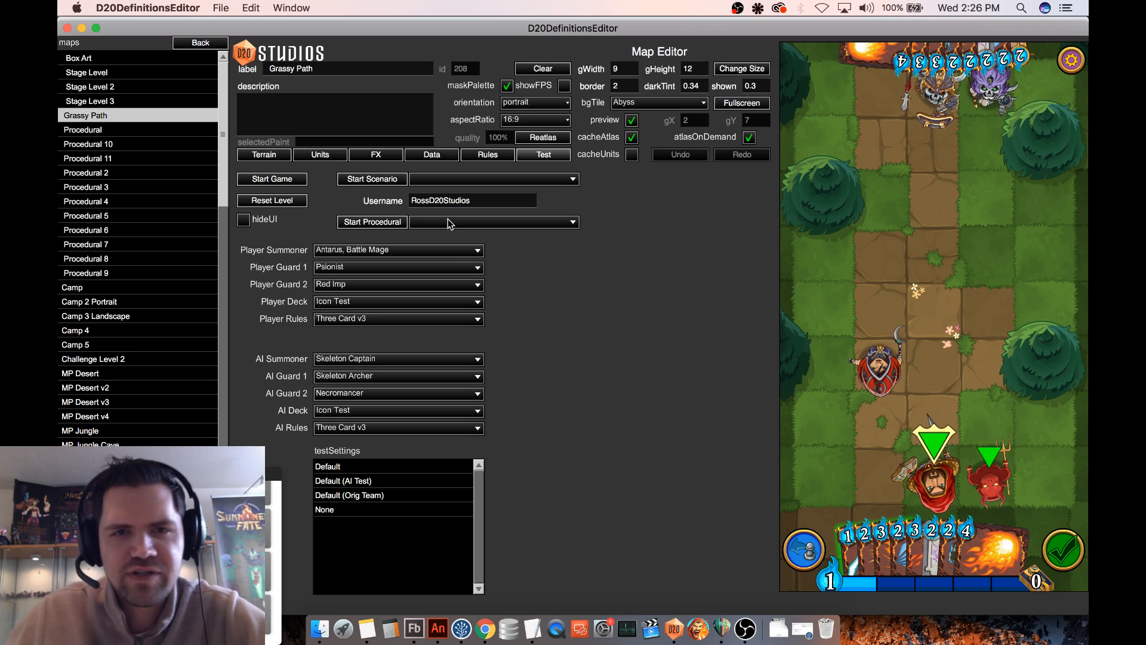
# - Open the particle definitions and preview the effects from Appearing to Atomic Bubble
pyautogui.click(204, 47)
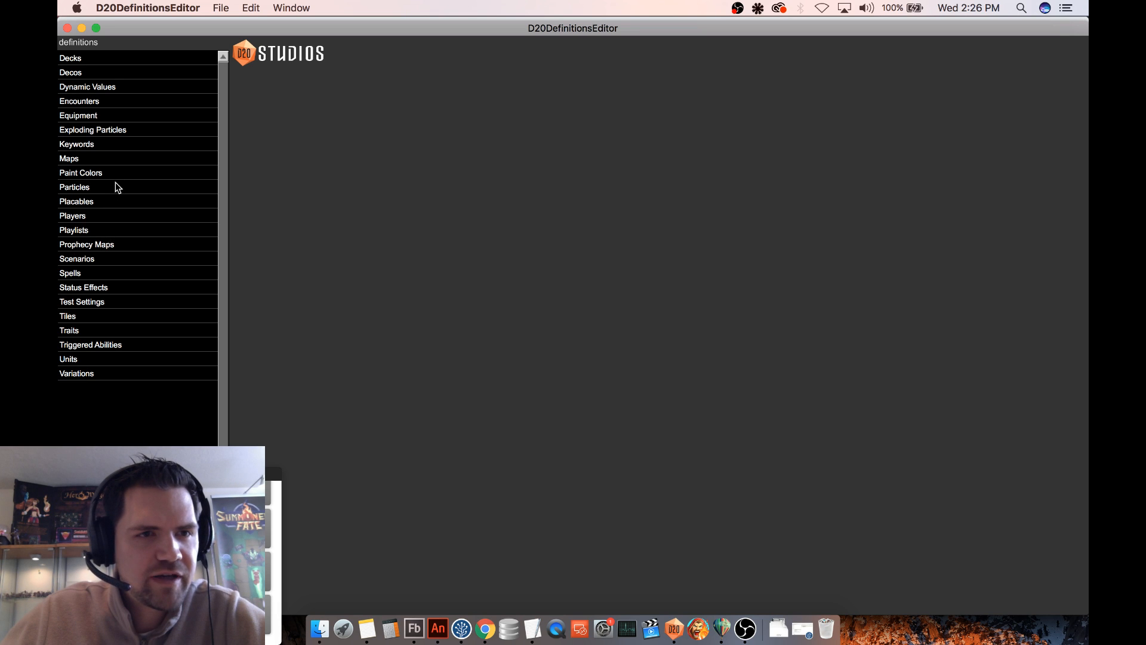
pyautogui.click(116, 188)
pyautogui.click(108, 60)
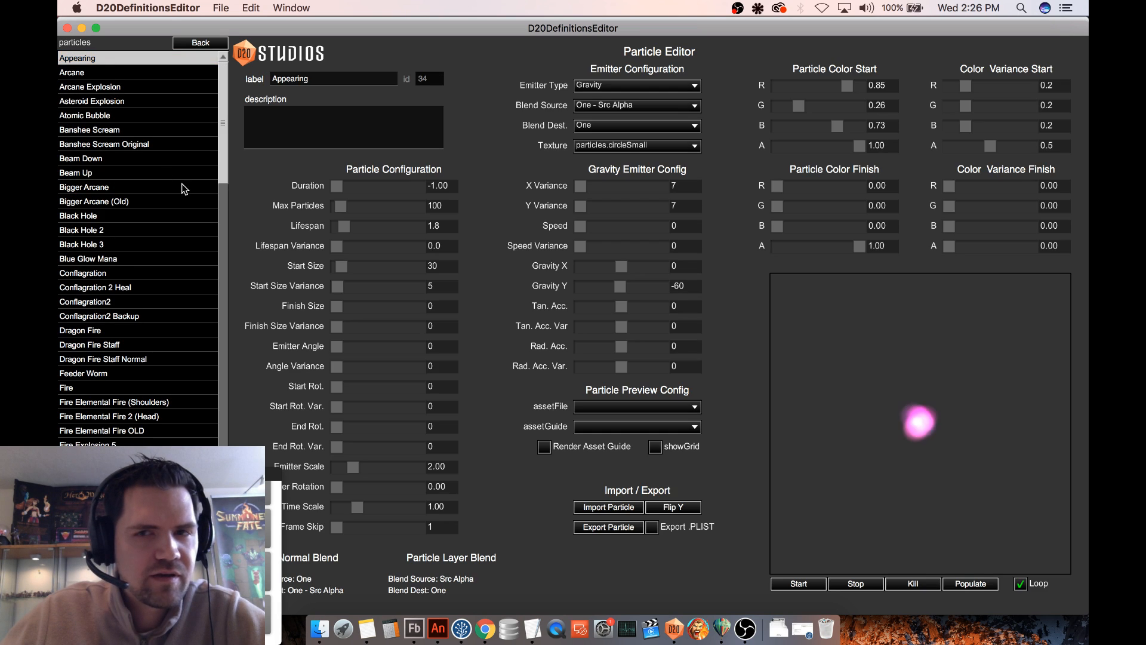
pyautogui.press('Down')
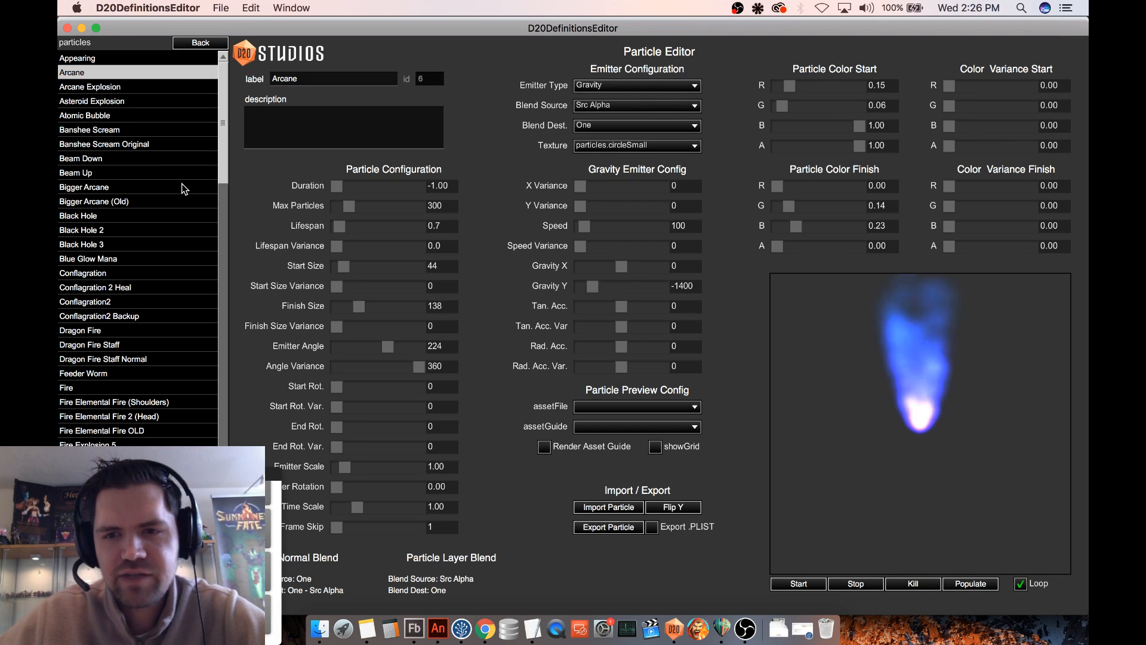
pyautogui.press('Down')
pyautogui.press('Down')
# - Compare the Banshee Scream and Banshee Scream Original particle effects
pyautogui.press('Down')
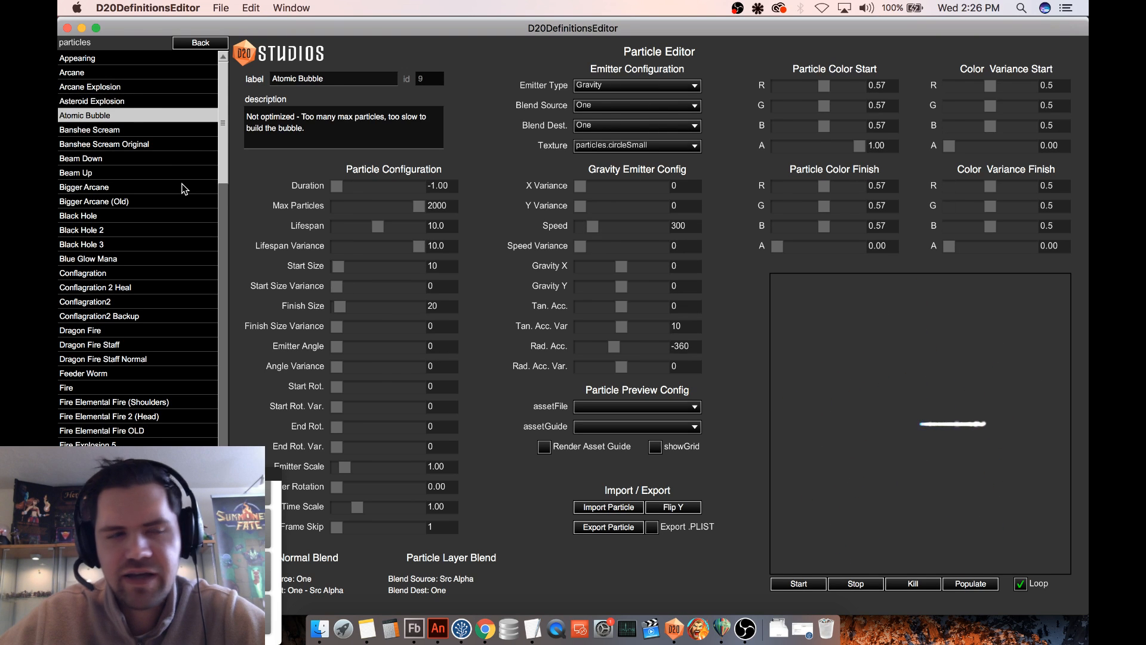
pyautogui.press('Up')
pyautogui.press('Down')
pyautogui.press('Down')
pyautogui.press('Down')
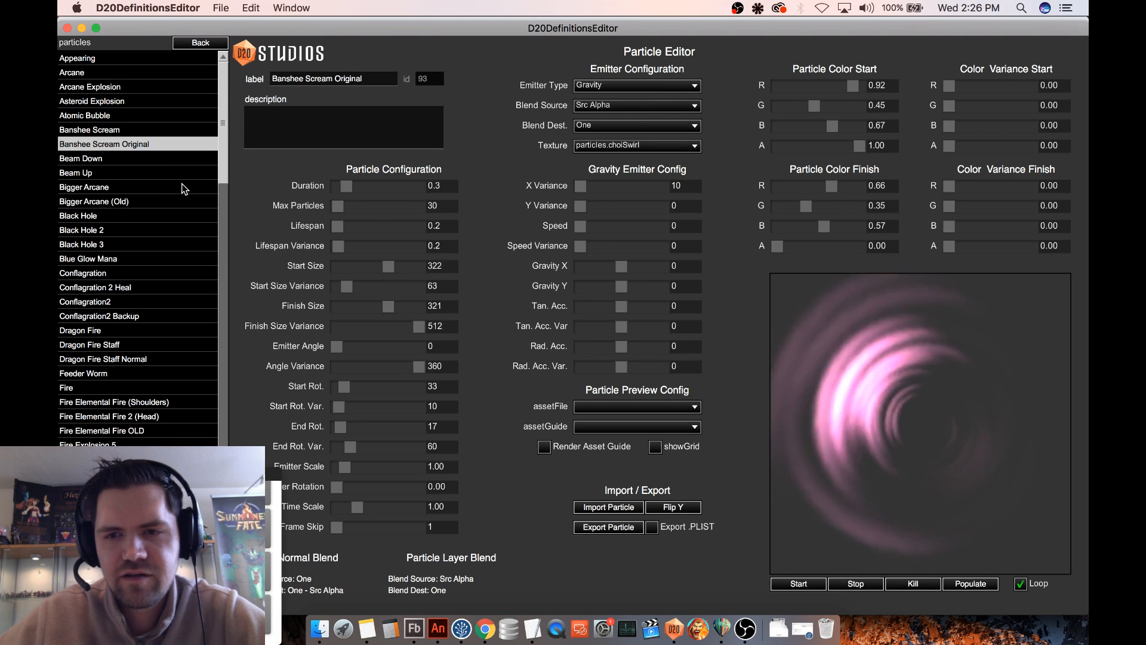
pyautogui.press('Up')
pyautogui.press('Down')
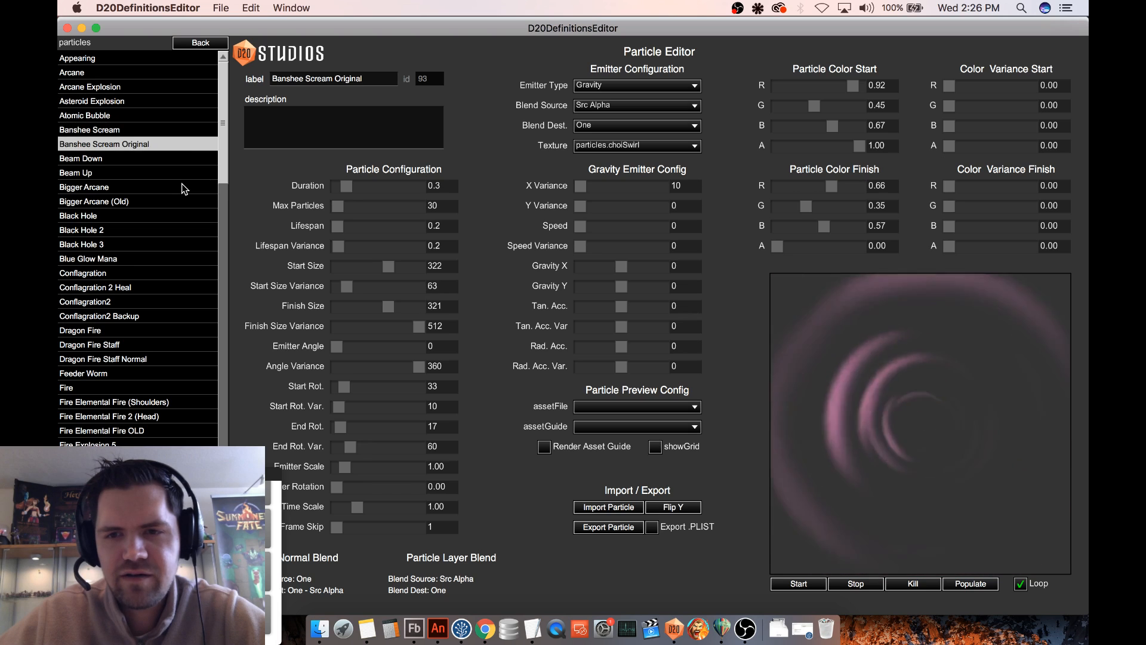
pyautogui.press('Up')
pyautogui.press('Down')
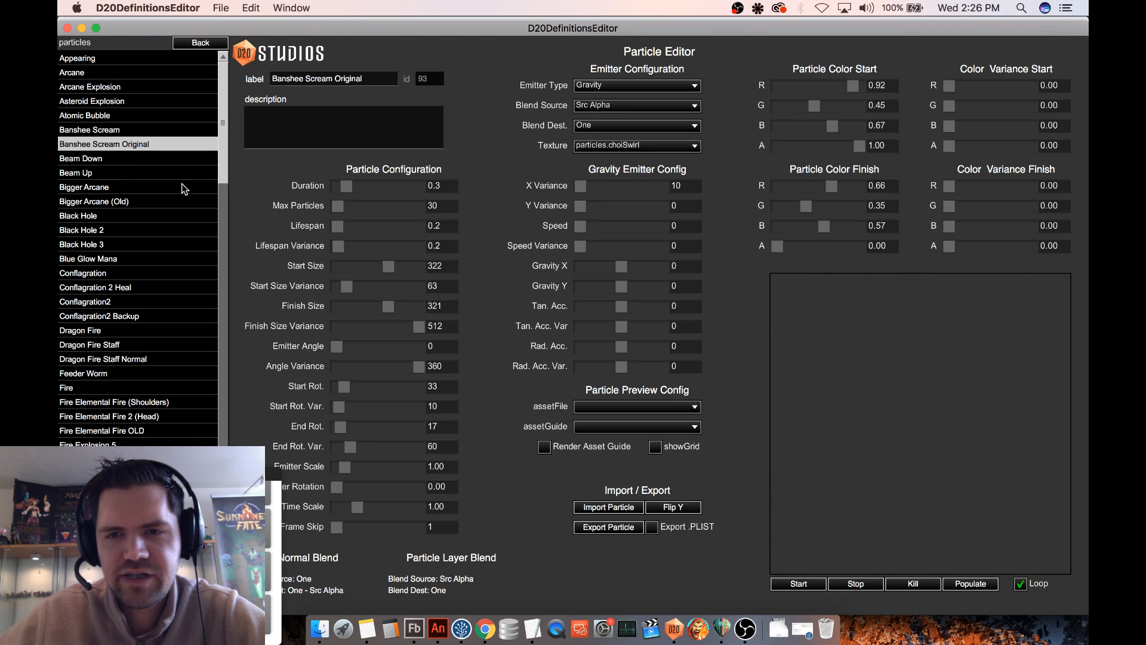
pyautogui.press('Up')
pyautogui.press('Down')
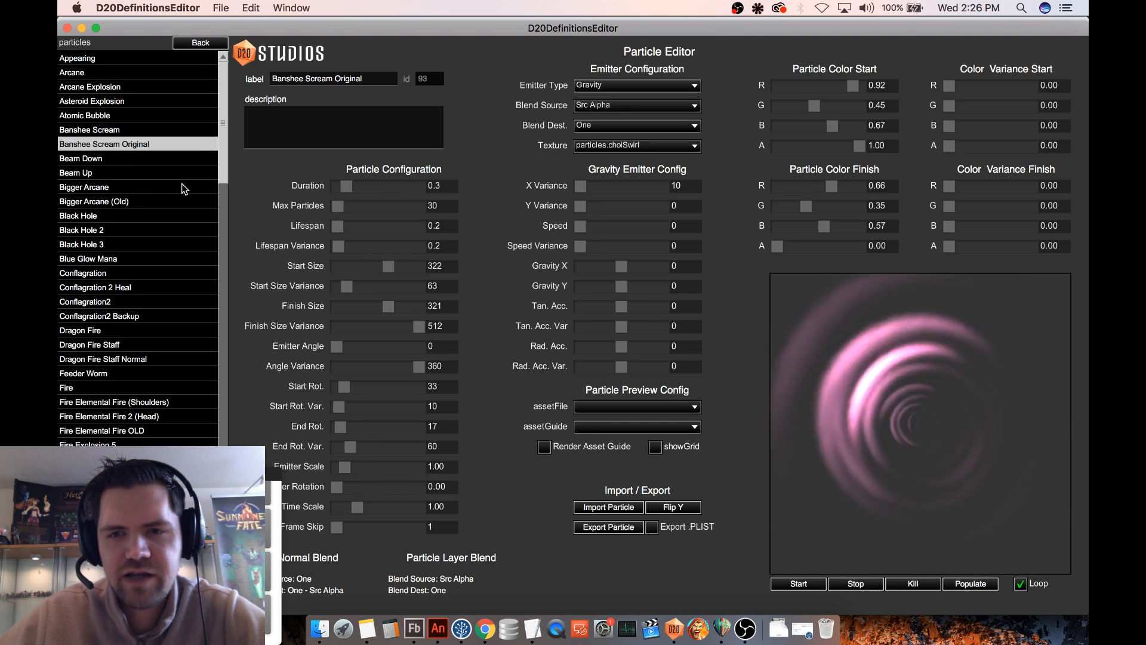
pyautogui.press('Up')
pyautogui.press('Down')
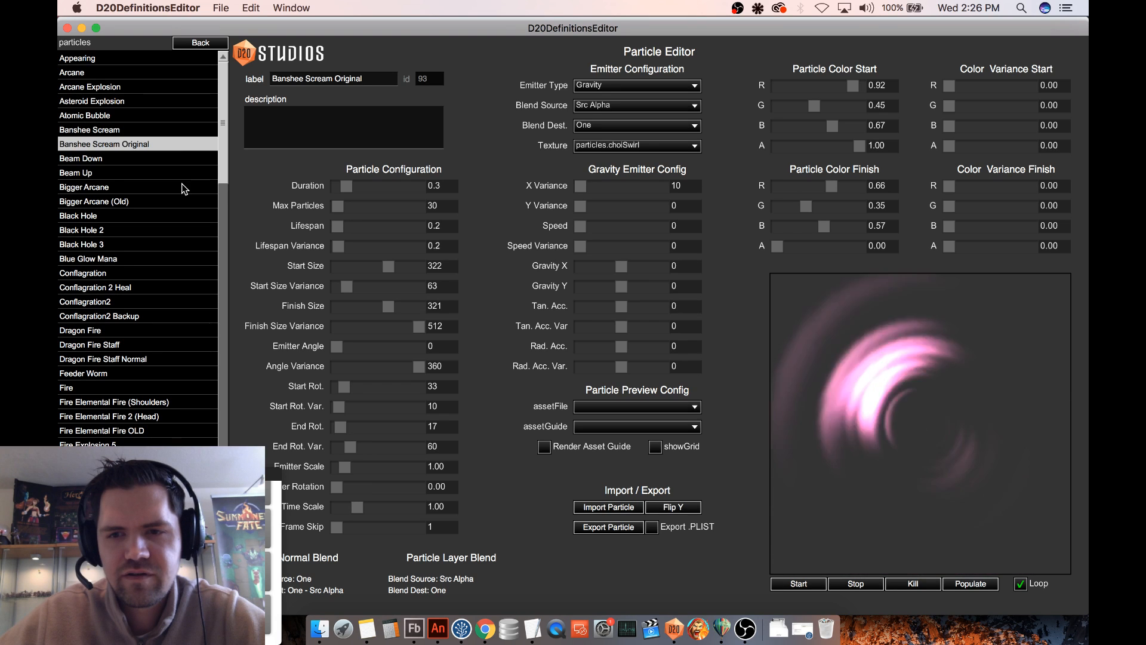
# - Preview the beam and black hole particle effects through Blue Glow Mana
pyautogui.press('Down')
pyautogui.press('Down')
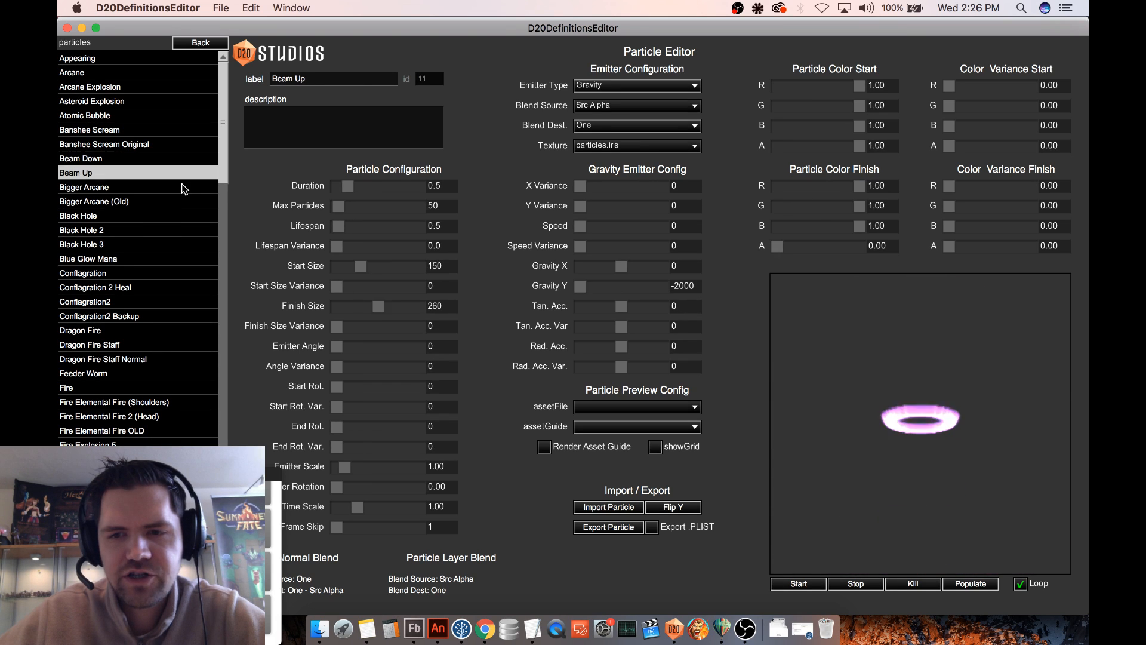
pyautogui.press('Down')
pyautogui.press('Down')
pyautogui.press('Down')
pyautogui.press('Down')
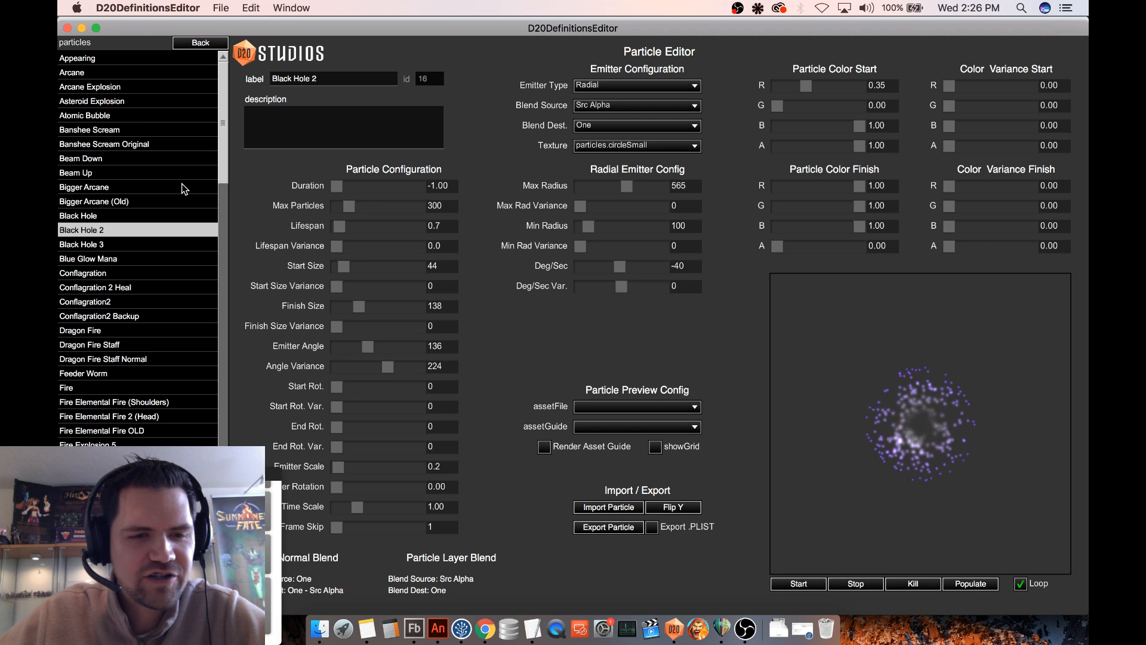
pyautogui.press('Down')
pyautogui.press('Down')
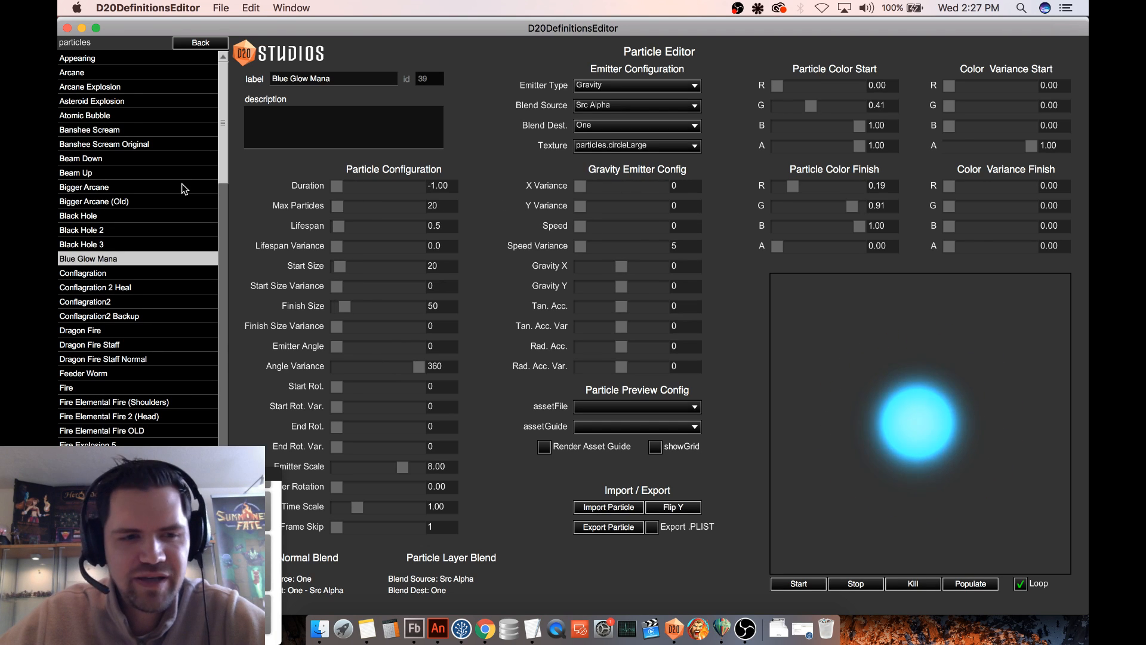
# - Preview the conflagration, fire and fireball particle effects through Fireplace Flame Normal
pyautogui.press('Down')
pyautogui.press('Down')
pyautogui.press('Down')
pyautogui.press('Down')
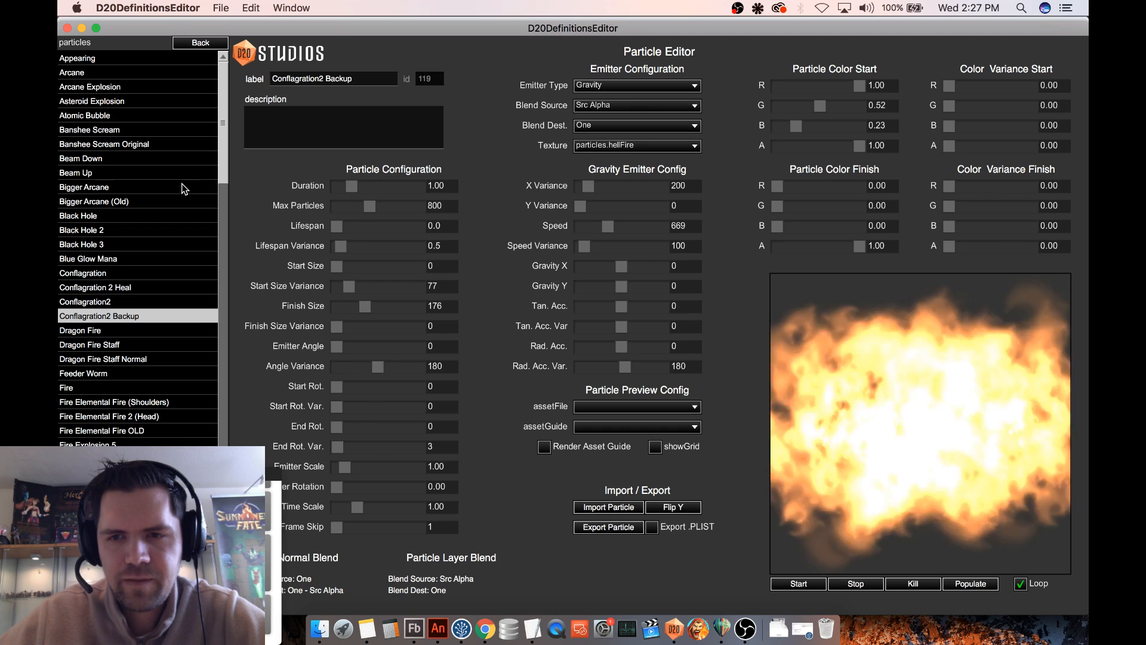
pyautogui.press('Down')
pyautogui.press('Down')
pyautogui.press('Down')
pyautogui.press('Down')
pyautogui.press('Down')
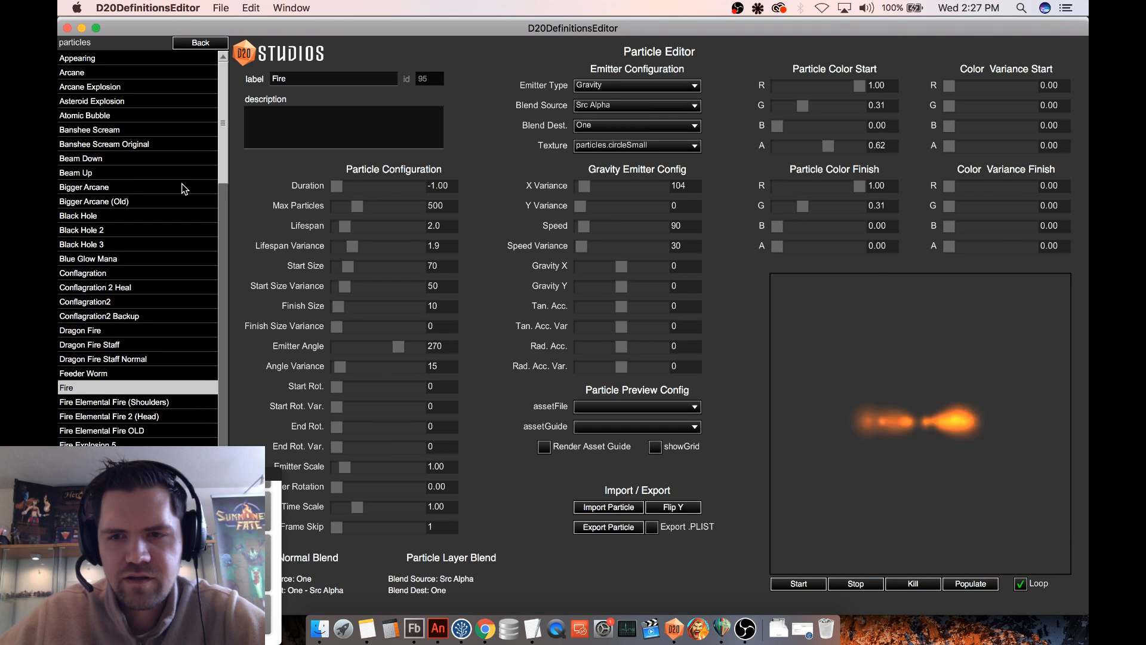
pyautogui.press('Down')
pyautogui.press('Down')
pyautogui.press('Down')
pyautogui.press('Down')
pyautogui.press('Down')
pyautogui.press('Down')
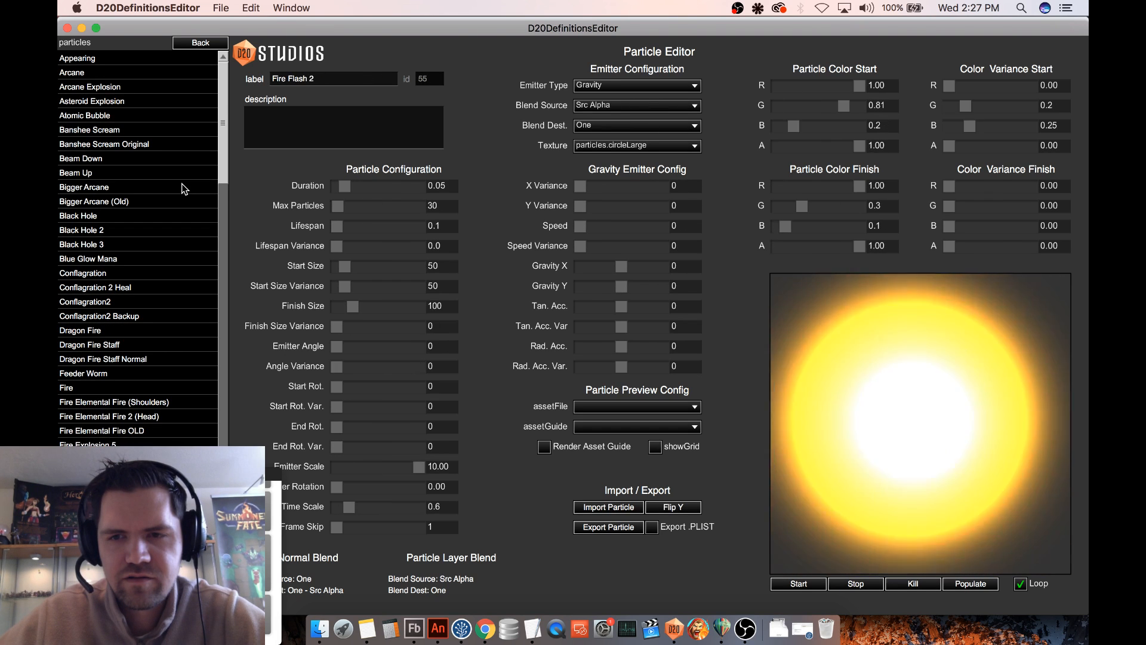
pyautogui.press('Down')
pyautogui.press('Down')
pyautogui.press('Down')
pyautogui.press('Down')
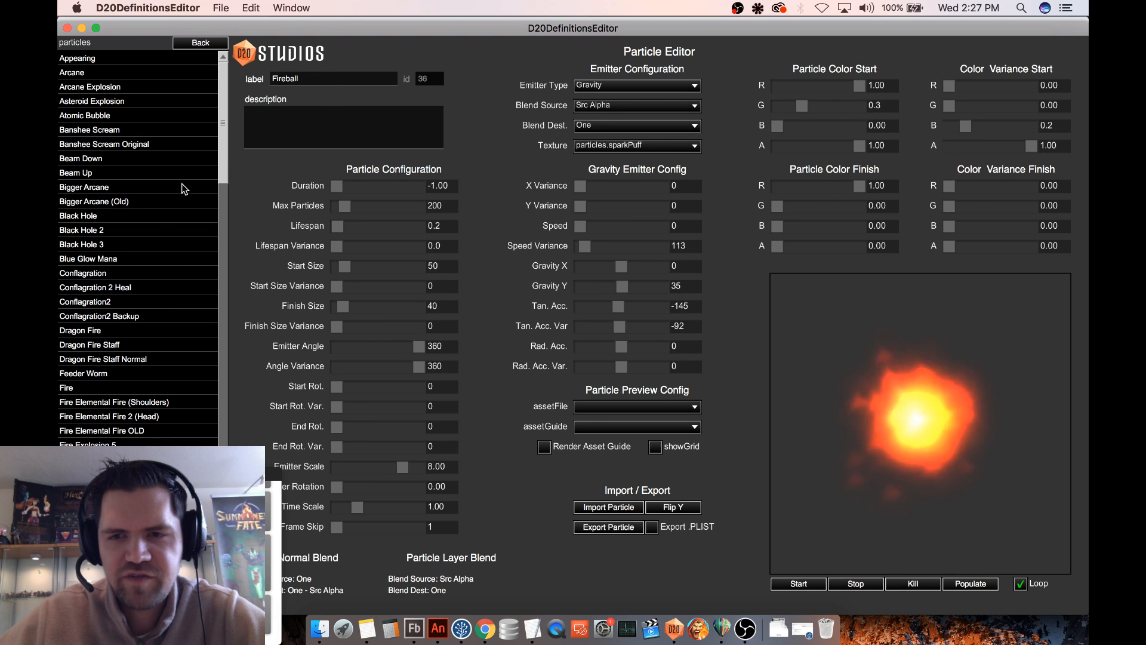
pyautogui.press('Down')
pyautogui.press('Down')
pyautogui.press('Down')
pyautogui.press('Down')
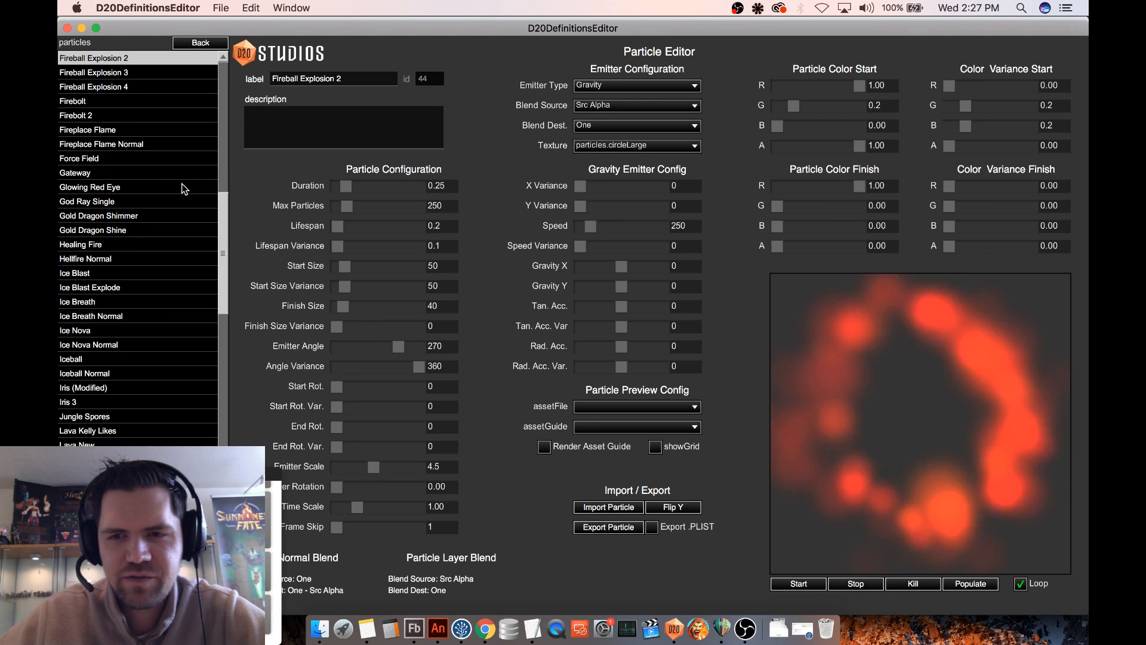
pyautogui.press('Up')
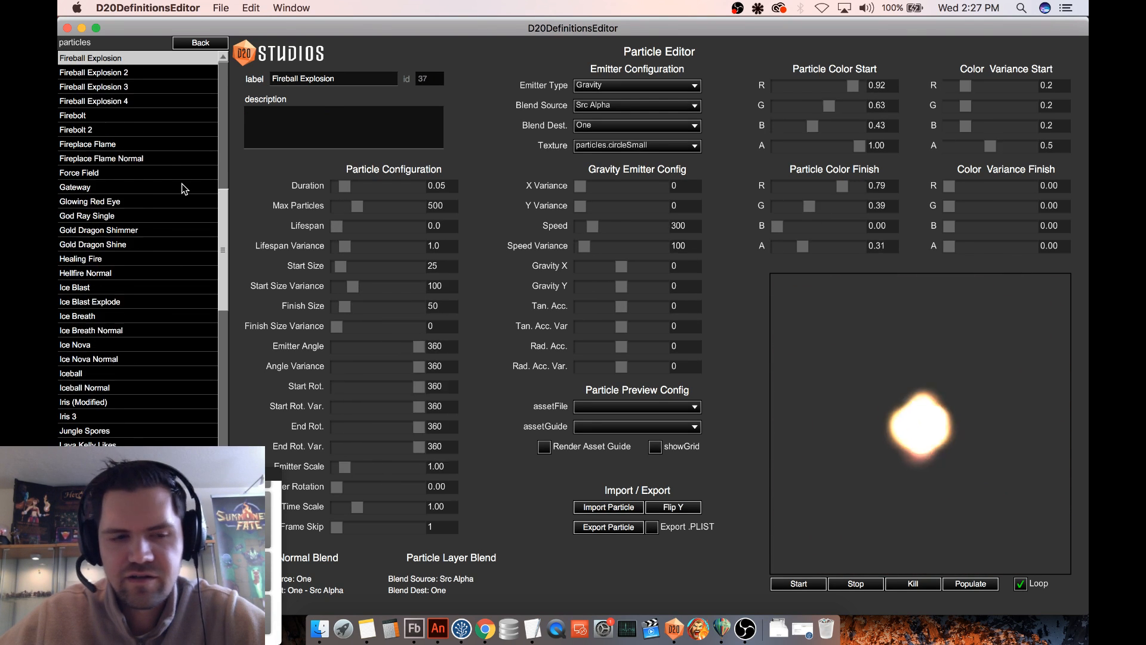
pyautogui.press('Down')
pyautogui.press('Down')
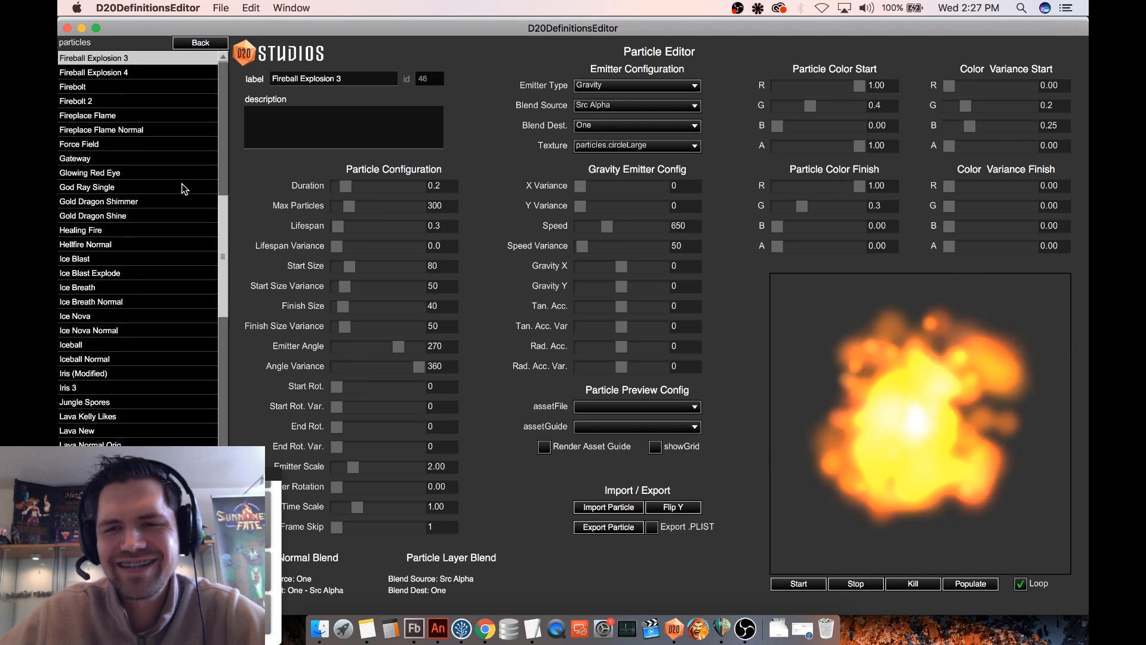
pyautogui.press('Down')
pyautogui.press('Down')
pyautogui.press('Down')
pyautogui.press('Down')
pyautogui.press('Down')
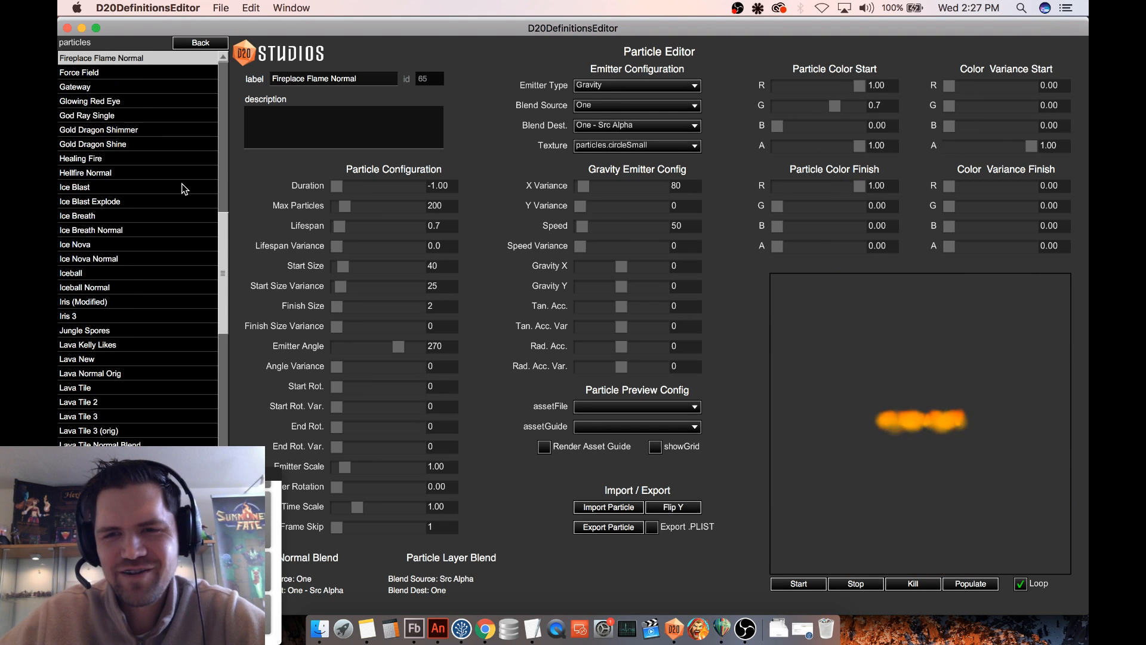
# - Preview the gold dragon, healing fire and ice particle effects through Iceball
pyautogui.press('Down')
pyautogui.press('Down')
pyautogui.press('Down')
pyautogui.press('Down')
pyautogui.press('Down')
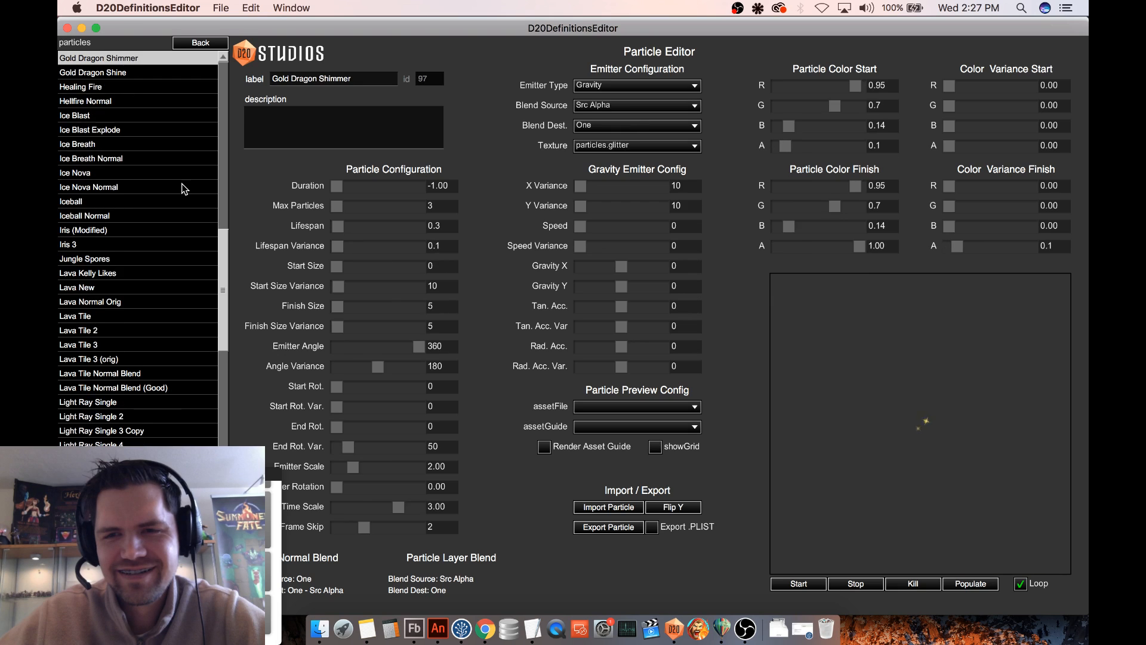
pyautogui.press('Down')
pyautogui.press('Down')
pyautogui.press('Down')
pyautogui.press('Down')
pyautogui.press('Down')
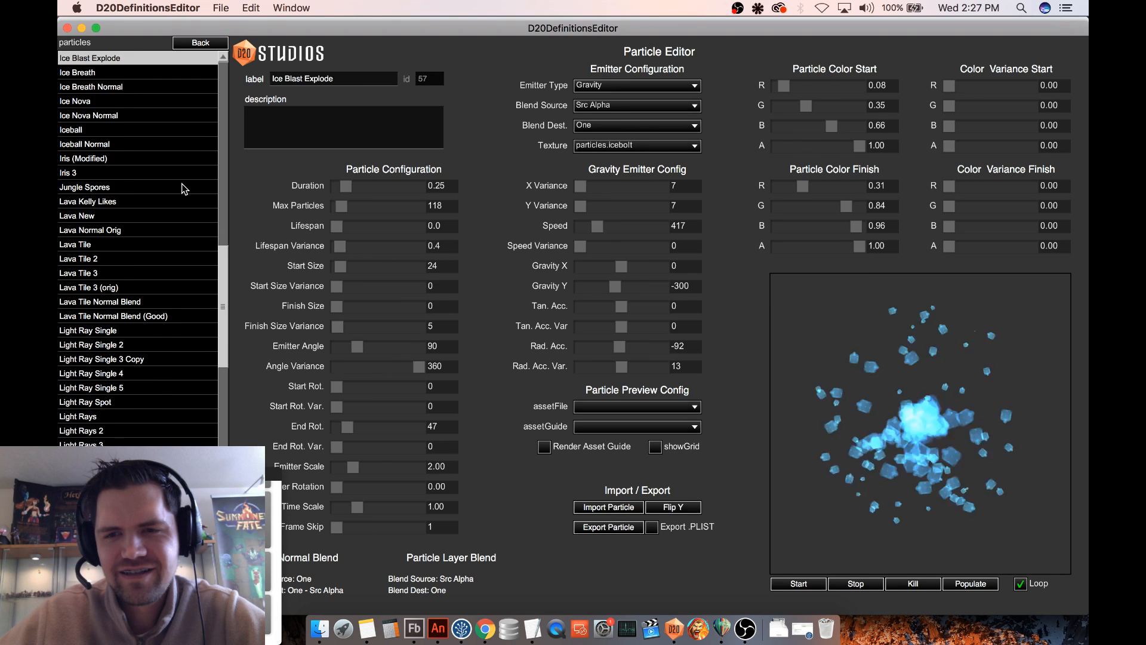
pyautogui.press('Down')
pyautogui.press('Down')
pyautogui.press('Down')
pyautogui.press('Down')
pyautogui.press('Down')
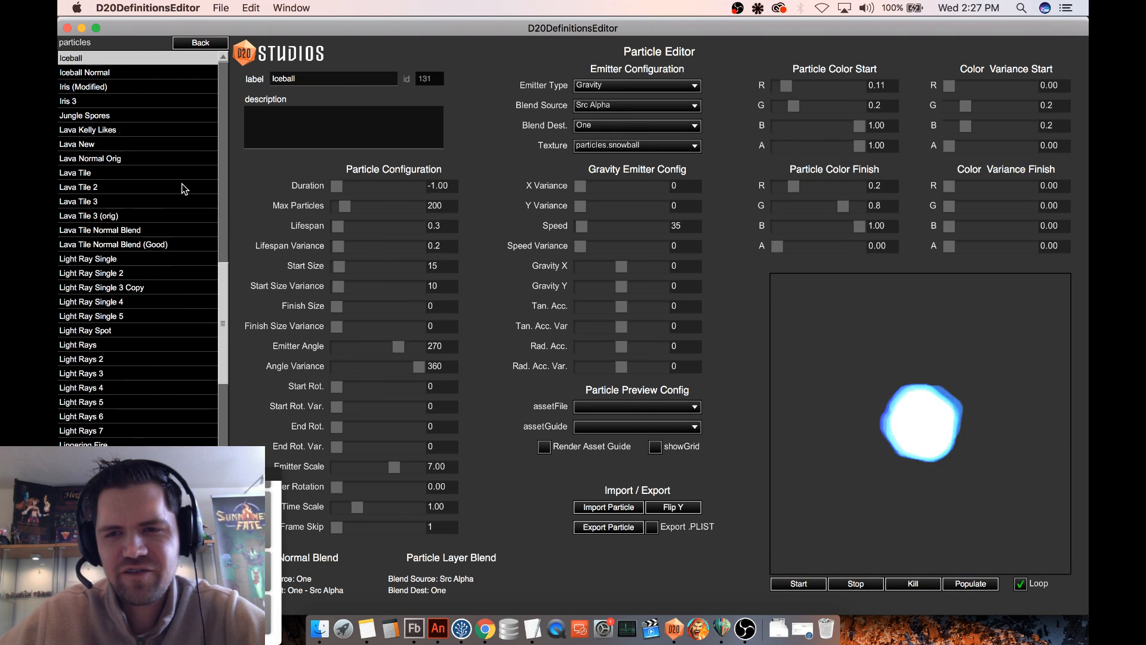
# - Preview the jungle spores, lava tile and light ray particle effects through Light Rays 2
pyautogui.press('Down')
pyautogui.press('Down')
pyautogui.press('Down')
pyautogui.press('Down')
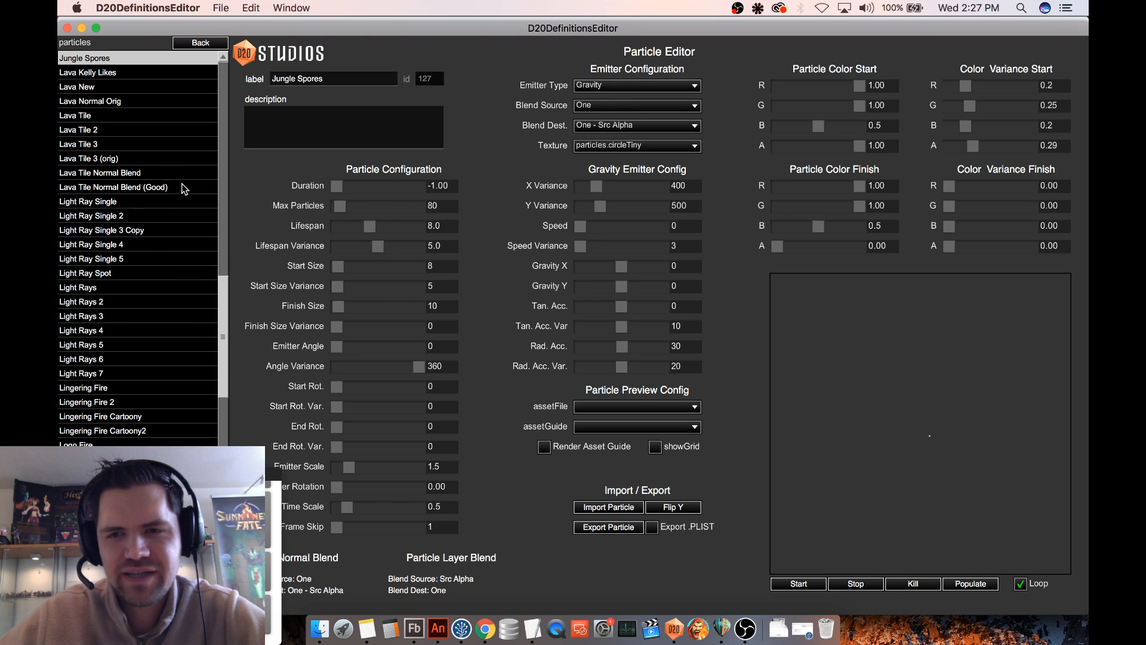
pyautogui.press('Down')
pyautogui.press('Down')
pyautogui.press('Down')
pyautogui.press('Down')
pyautogui.press('Down')
pyautogui.press('Down')
pyautogui.press('Down')
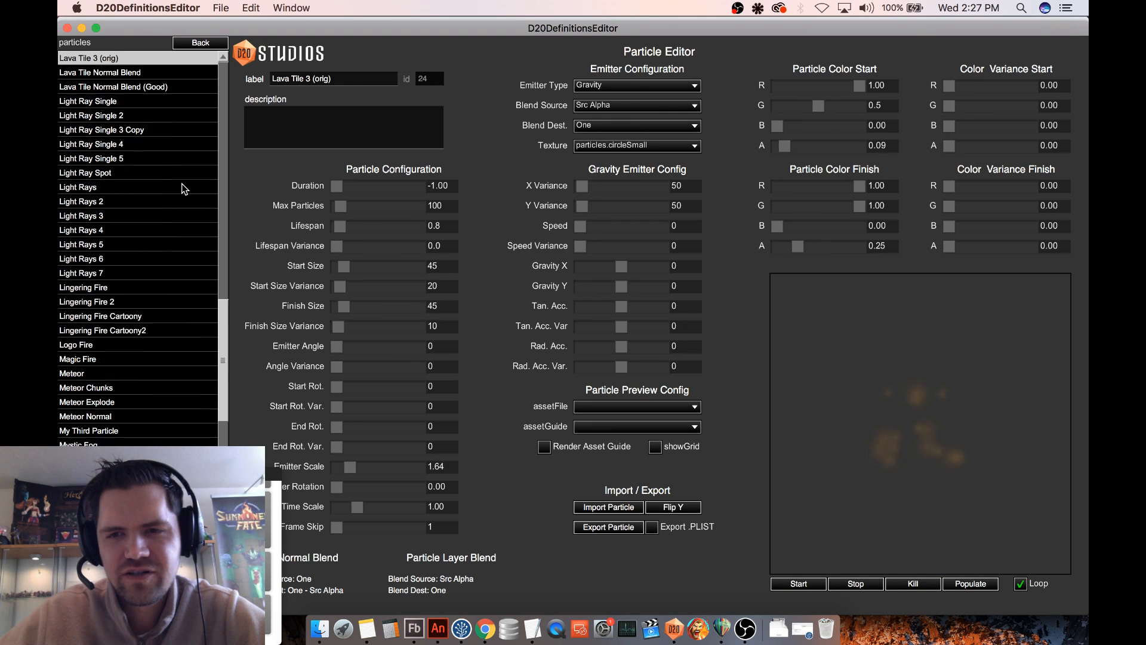
pyautogui.press('Down')
pyautogui.press('Down')
pyautogui.press('Down')
pyautogui.press('Down')
pyautogui.press('Down')
pyautogui.press('Down')
pyautogui.press('Down')
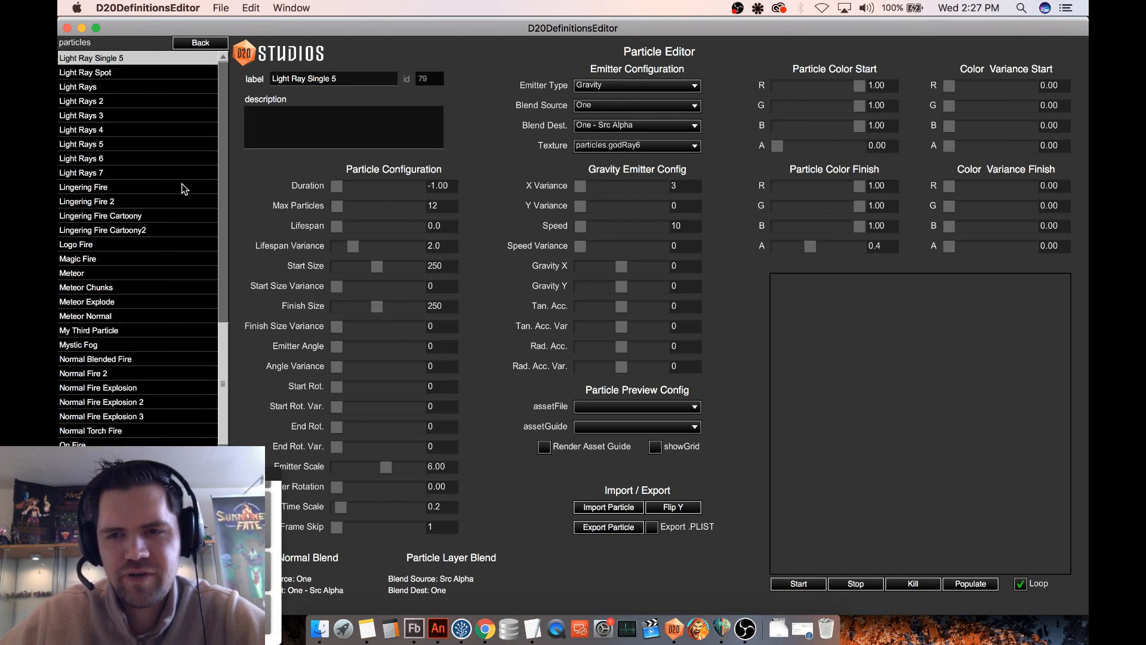
pyautogui.press('Down')
pyautogui.press('Down')
pyautogui.press('Down')
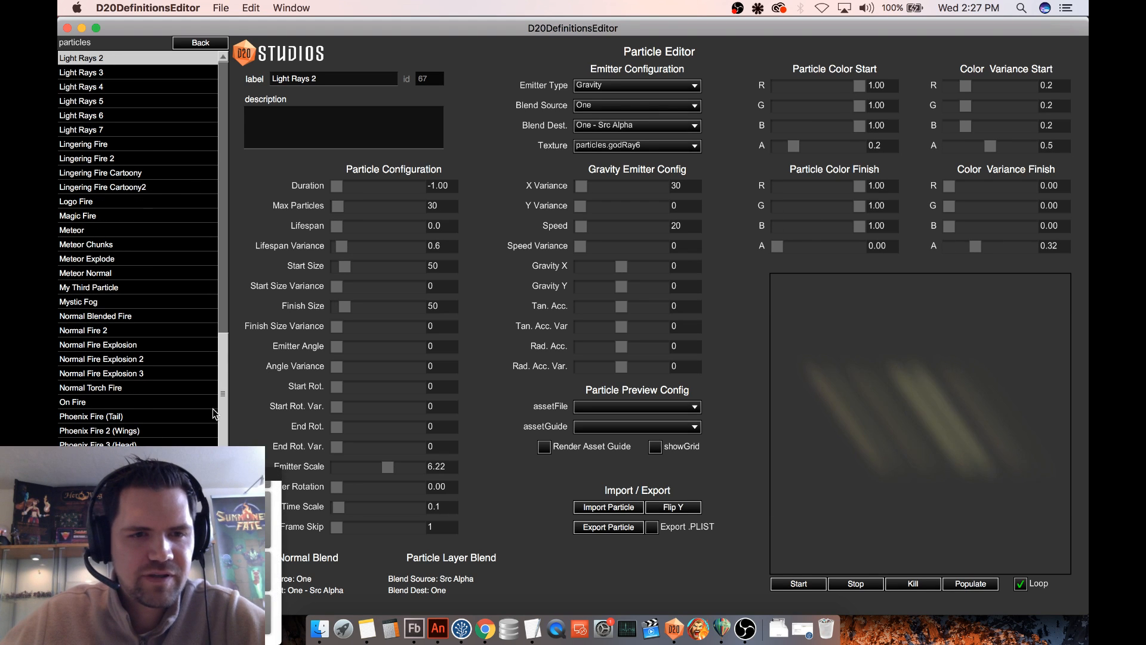
# - Return to the start of the particle list and preview Bigger Arcane, Bigger Arcane (Old) and back through Banshee Scream Original
pyautogui.moveTo(220, 403); pyautogui.dragTo(188, 125)
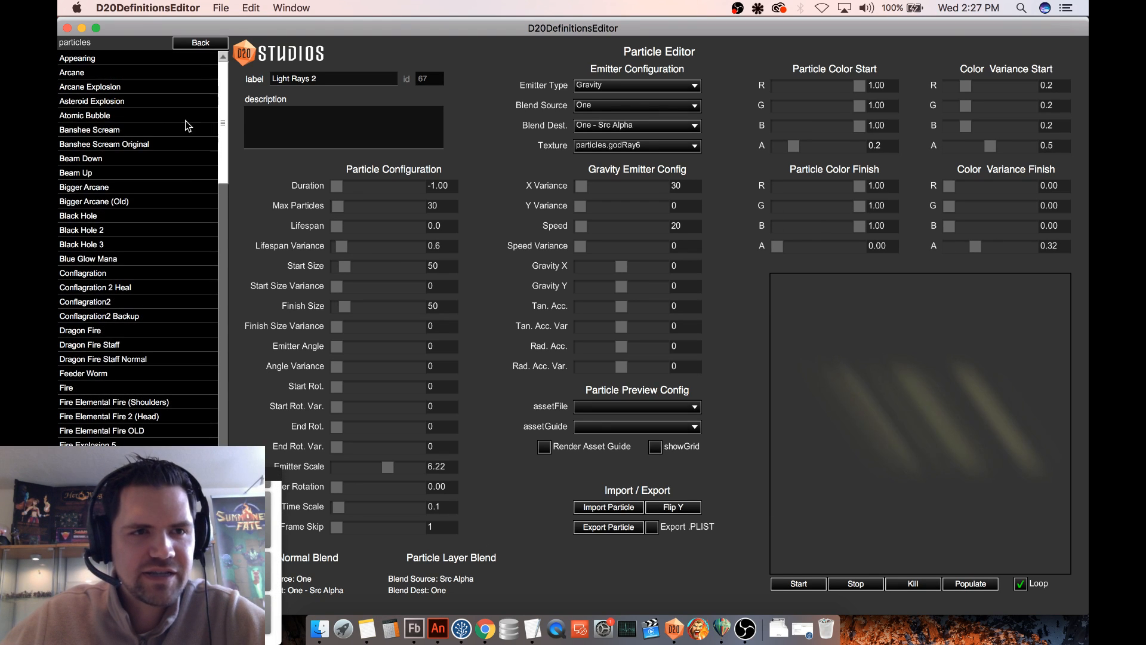
pyautogui.click(107, 187)
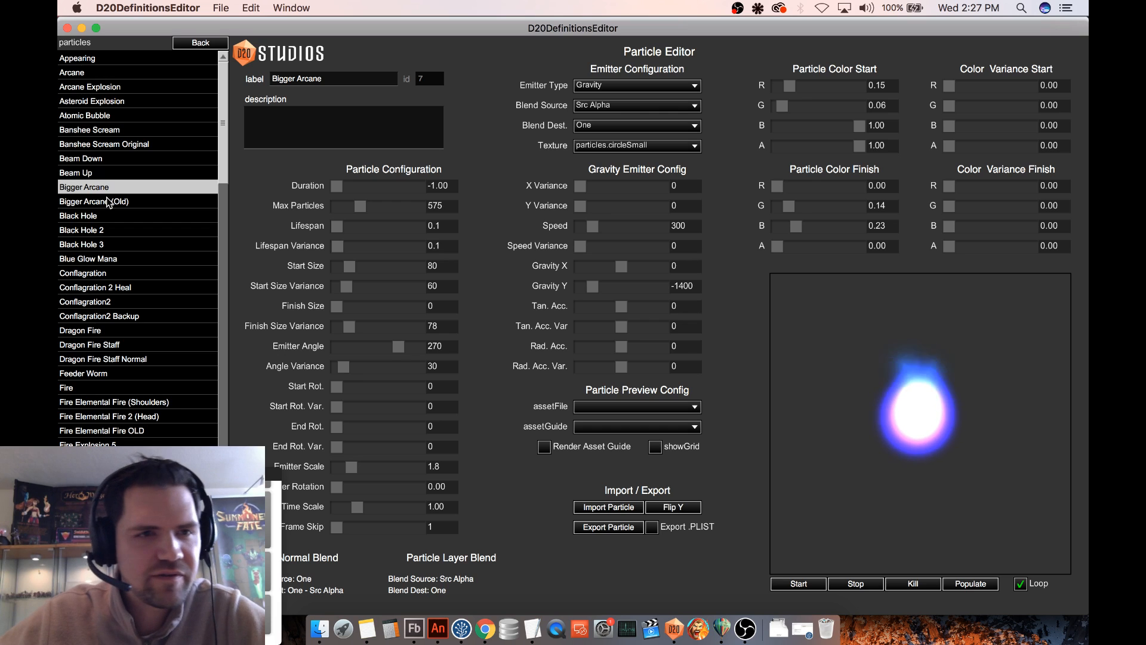
pyautogui.click(109, 202)
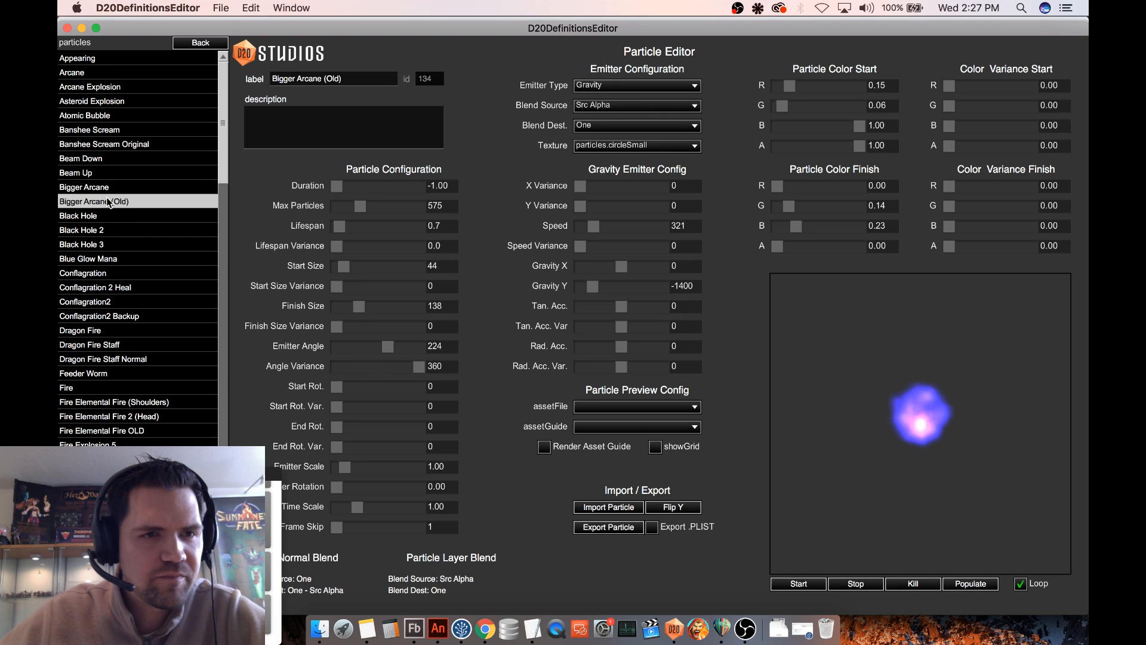
pyautogui.press('Up')
# - Create a new particle based on Banshee Scream, label it Barrier, save it and reopen it for editing
pyautogui.press('Up')
pyautogui.press('Up')
pyautogui.press('Up')
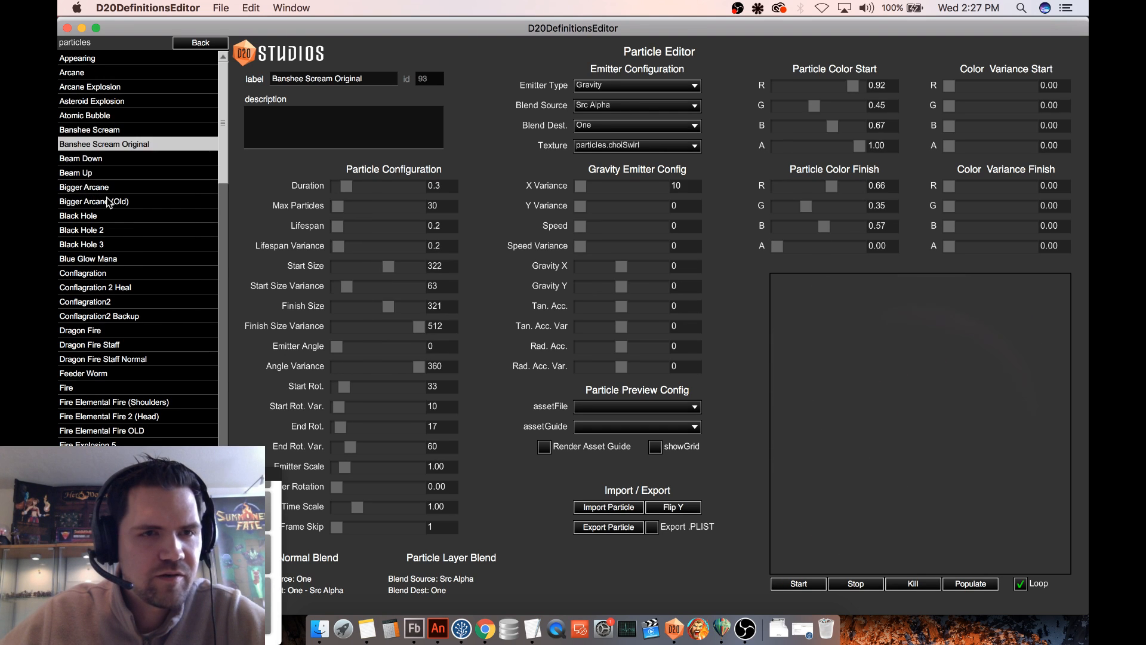
pyautogui.press('Up')
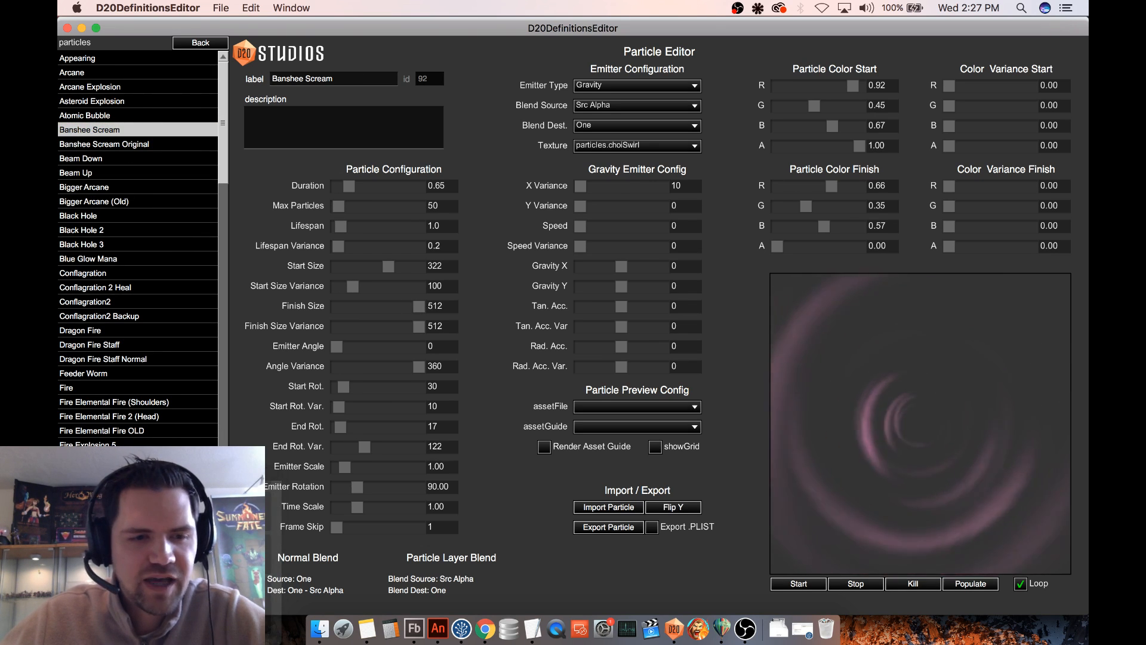
pyautogui.press('super+n')
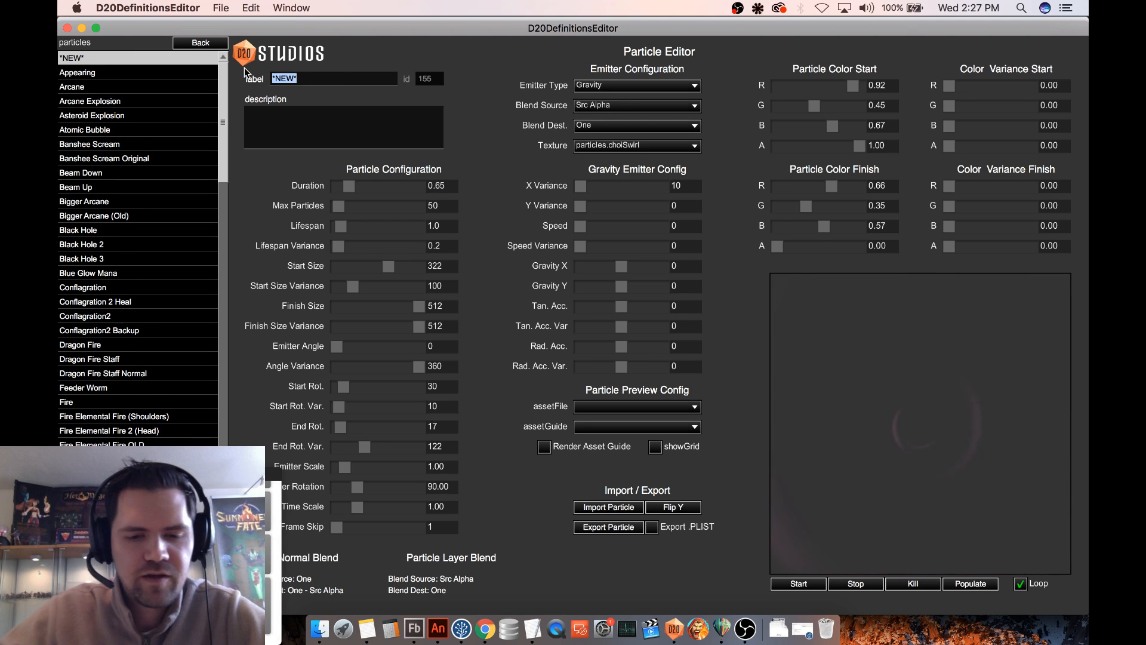
pyautogui.write('Barrier')
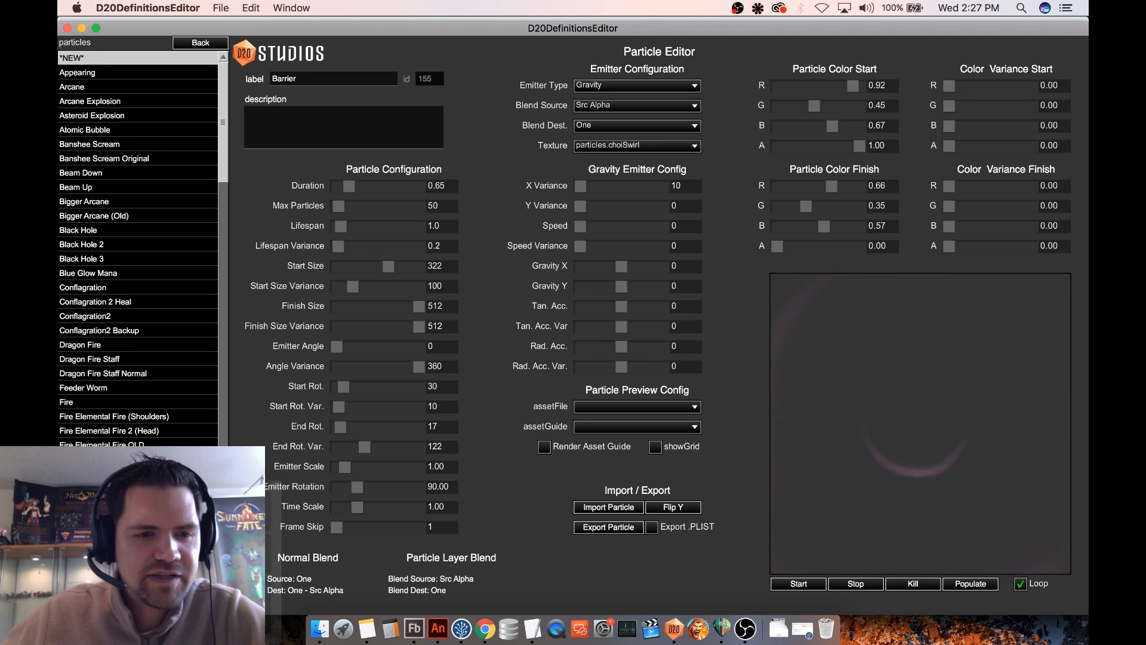
pyautogui.press('super+s')
pyautogui.click(112, 161)
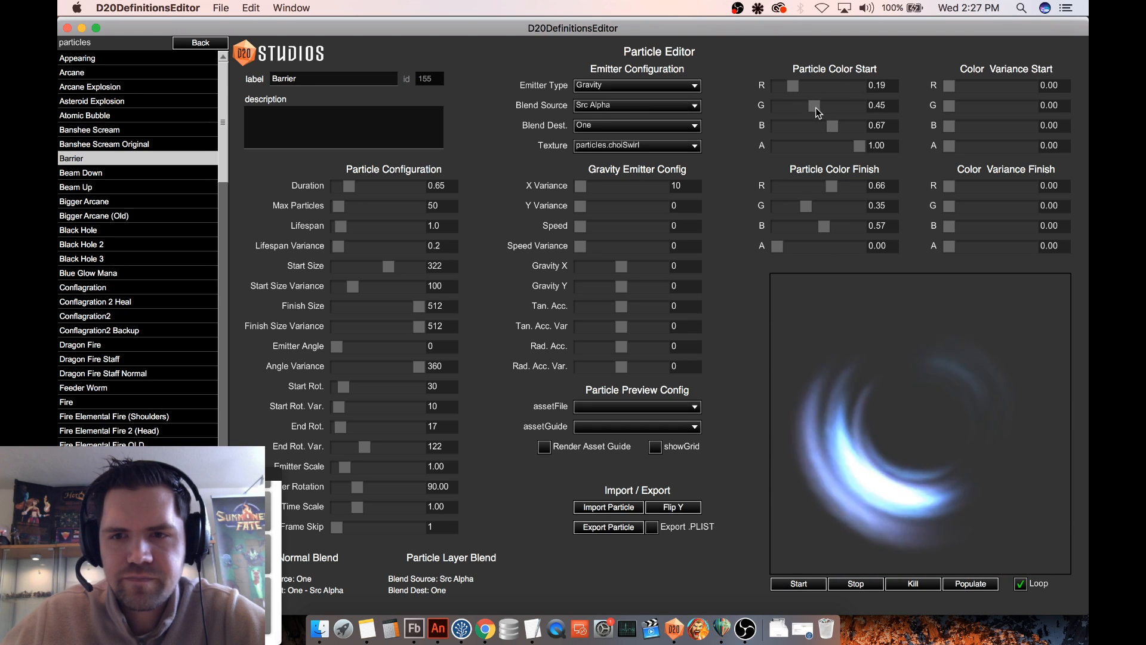
# - Recolor Barrier yellow with start color R 0.64, G 0.77, B 0.00 and finish color R 0.73, G 0.66, B 0.24
pyautogui.moveTo(816, 107); pyautogui.dragTo(820, 107)
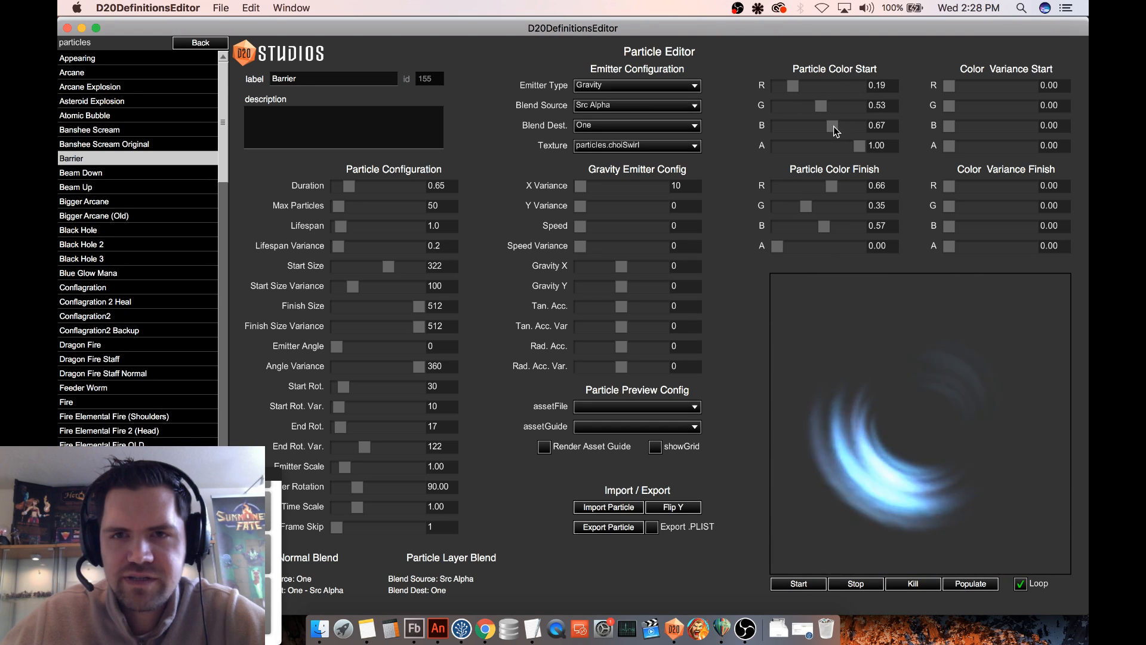
pyautogui.moveTo(794, 86); pyautogui.dragTo(784, 123)
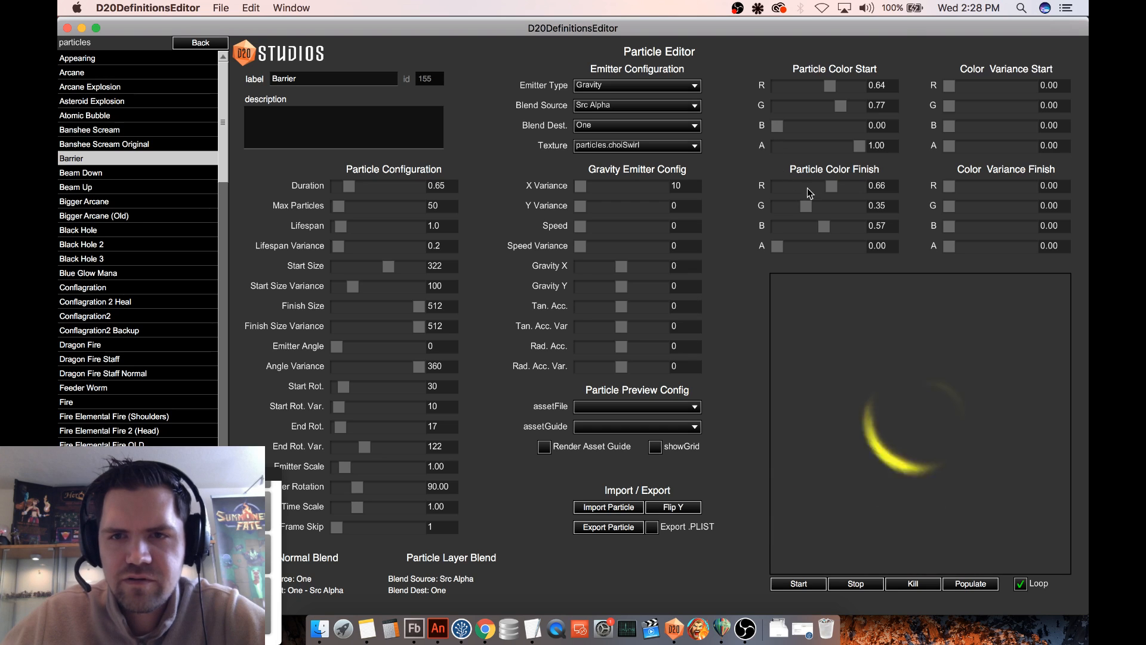
pyautogui.moveTo(796, 206); pyautogui.dragTo(836, 181)
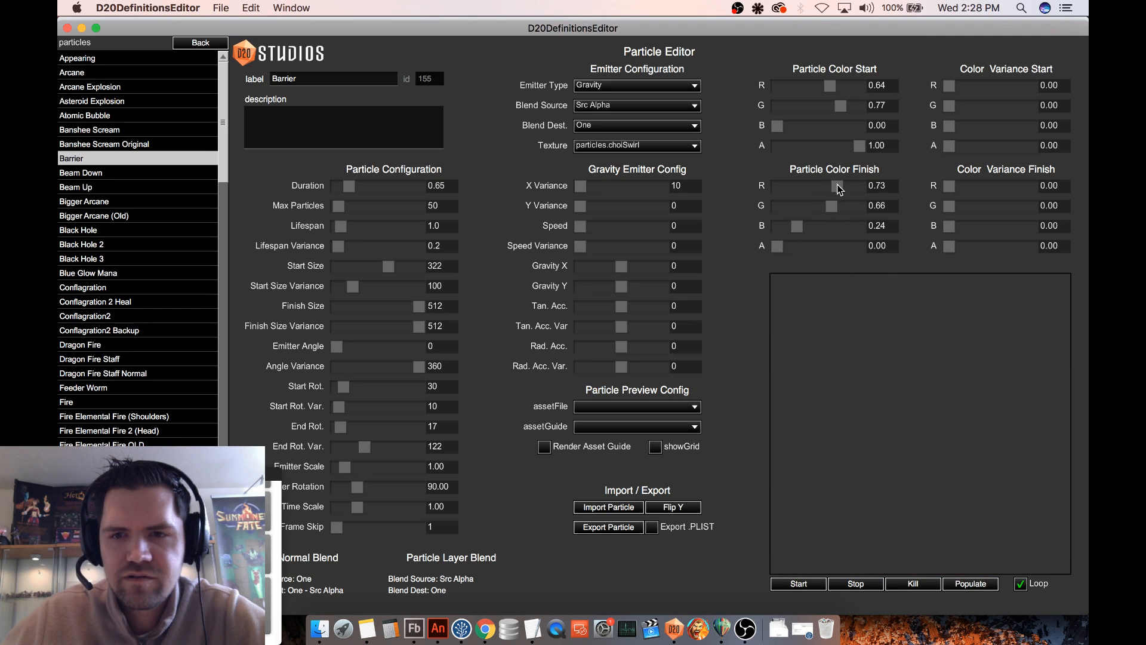
# - Show the preview grid and shrink the particles to Start Size 138, Finish Size 198 and Finish Size Variance 160
pyautogui.click(655, 448)
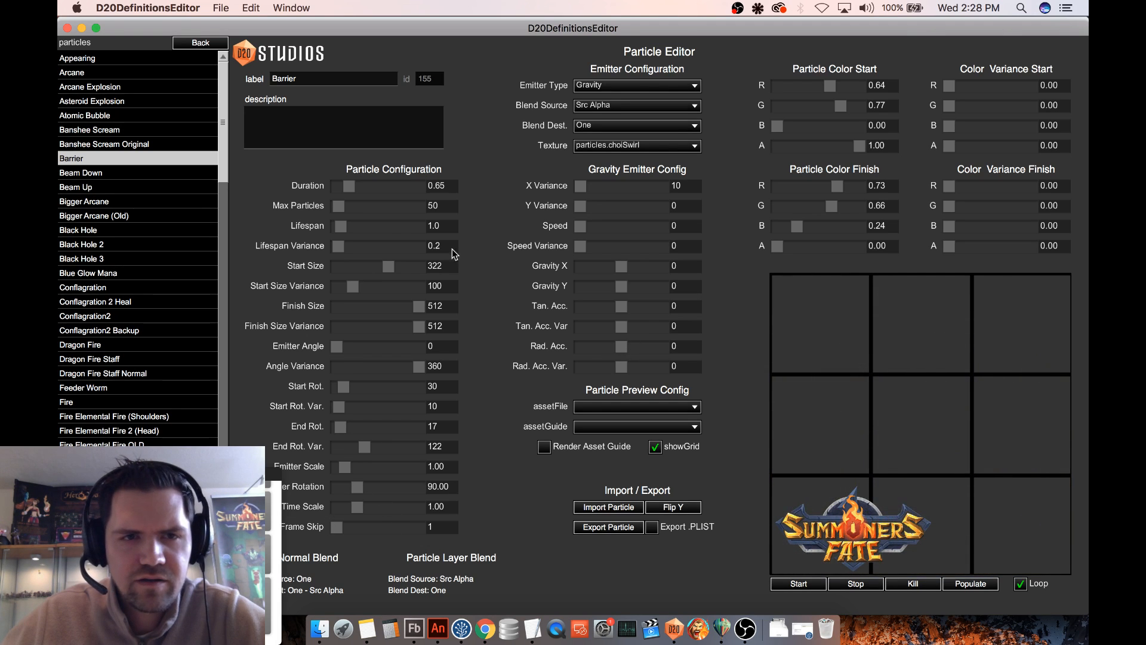
pyautogui.moveTo(388, 267); pyautogui.dragTo(360, 270)
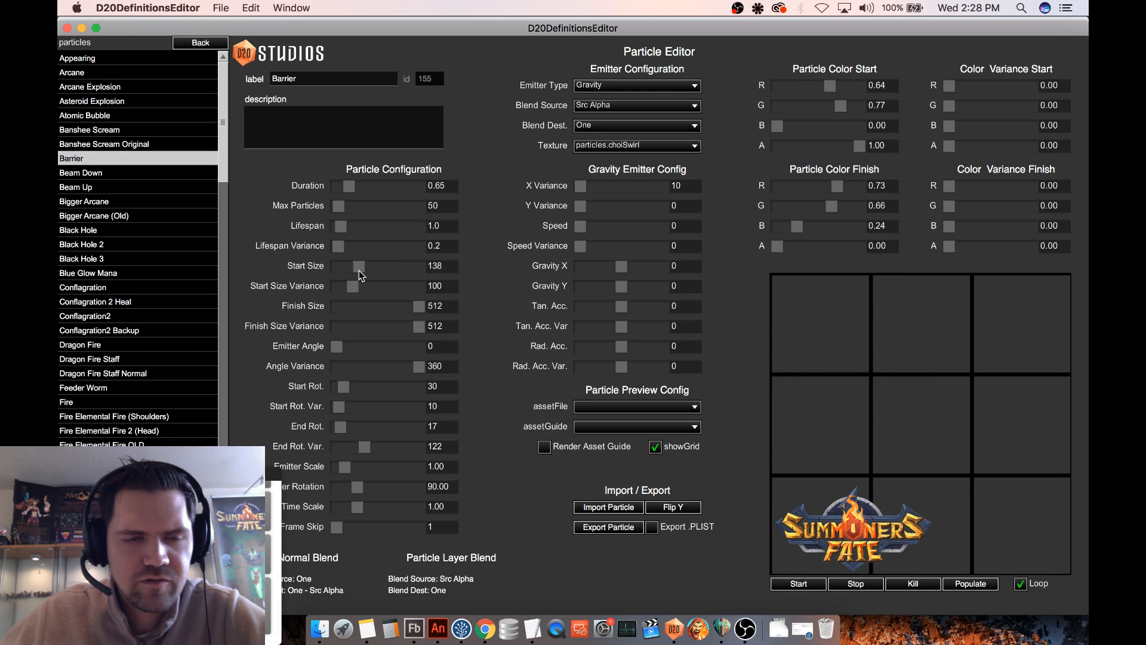
pyautogui.moveTo(419, 305); pyautogui.dragTo(363, 325)
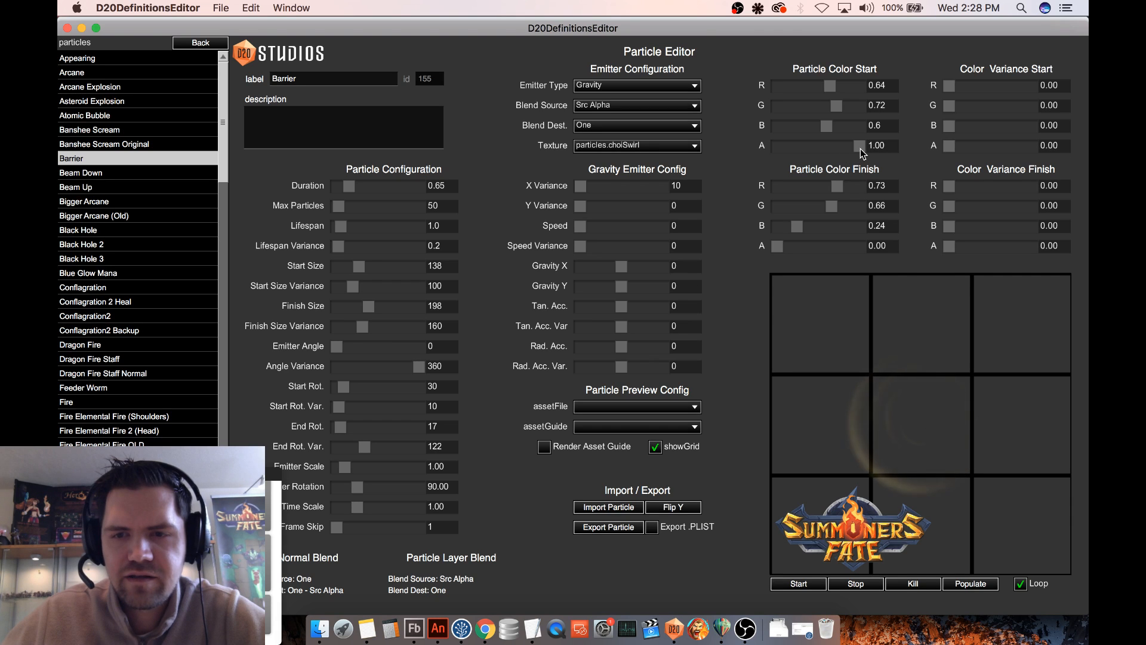
# - Try swapping the start and finish alpha, restore them, and set start color R 0.37, G 0.35, B 0.34 and finish B 0.00
pyautogui.moveTo(860, 148); pyautogui.dragTo(775, 150)
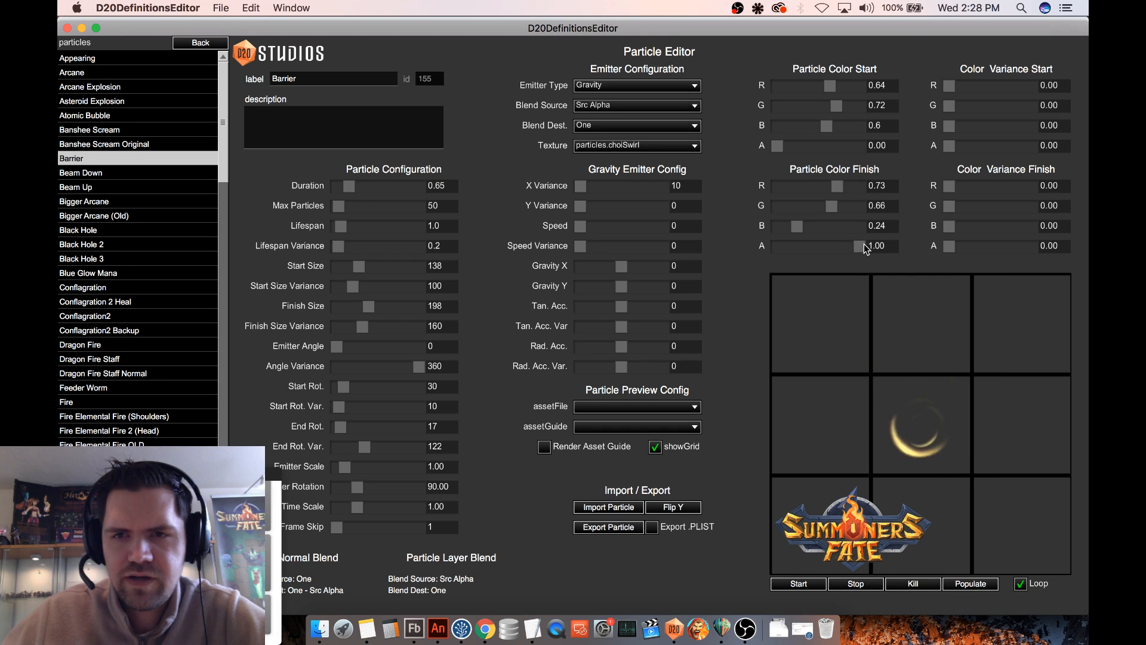
pyautogui.moveTo(785, 147); pyautogui.dragTo(860, 146)
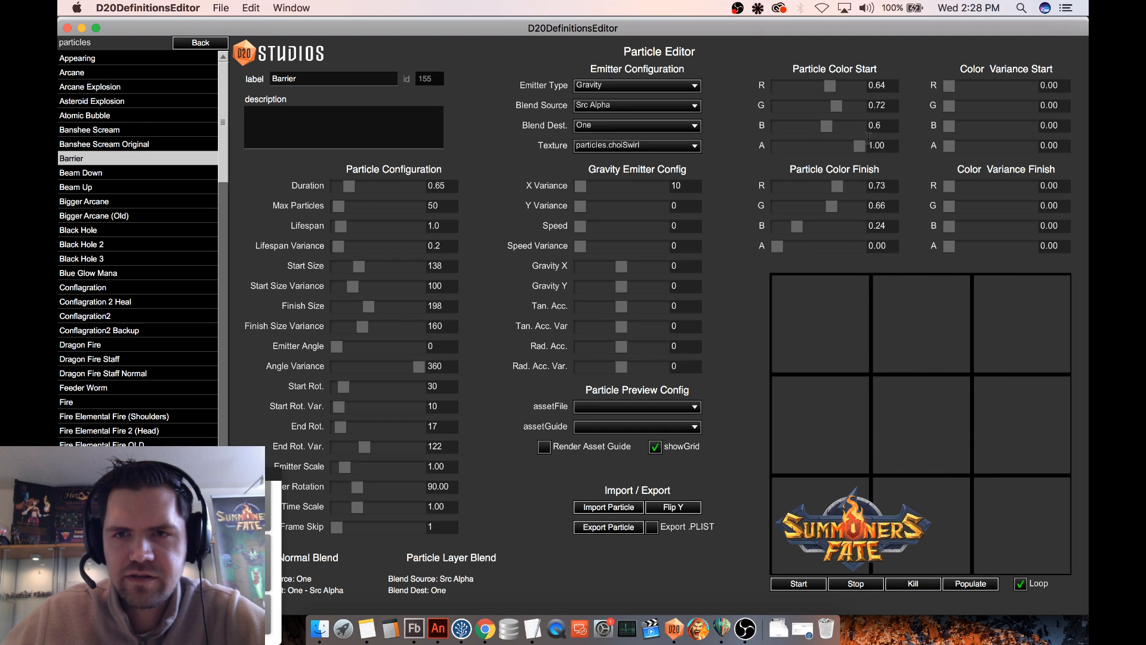
pyautogui.moveTo(833, 88); pyautogui.dragTo(806, 125)
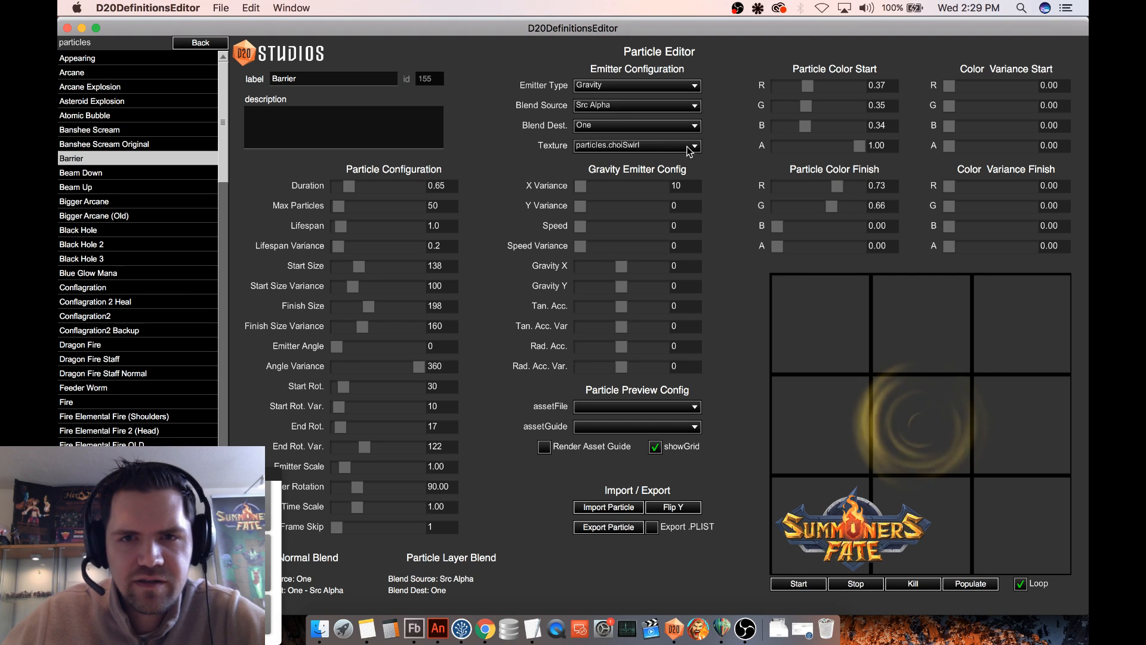
# - Set Barrier's X Variance to 0, Duration to -1.00 and Max Particles to 25
pyautogui.click(633, 183)
pyautogui.write('0')
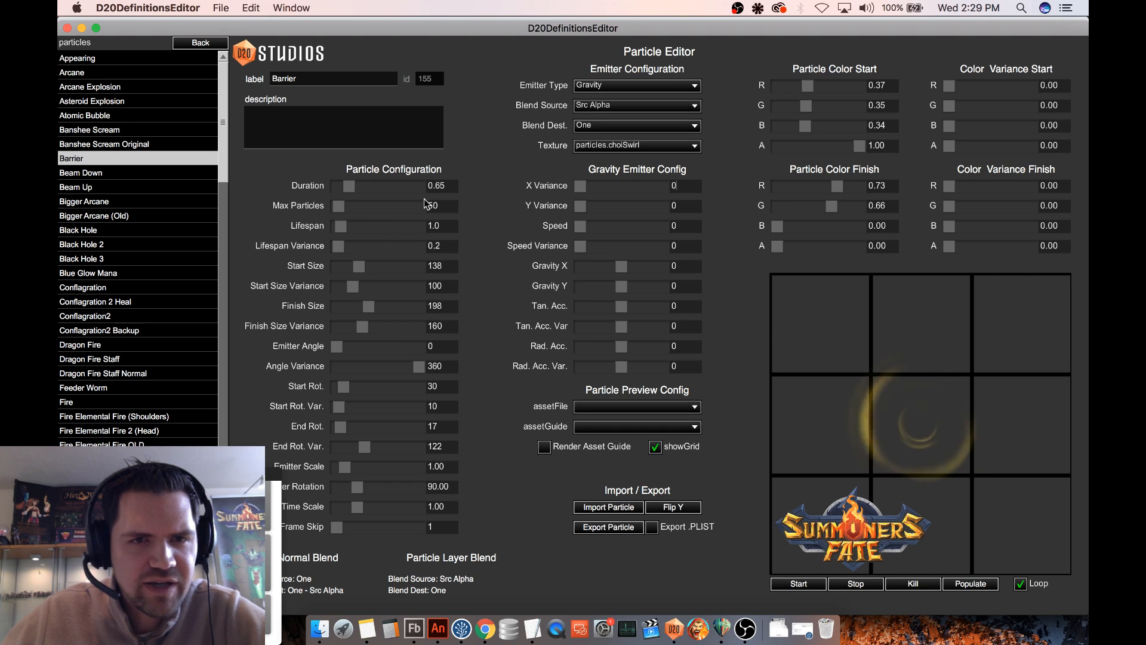
pyautogui.moveTo(349, 186); pyautogui.dragTo(335, 189)
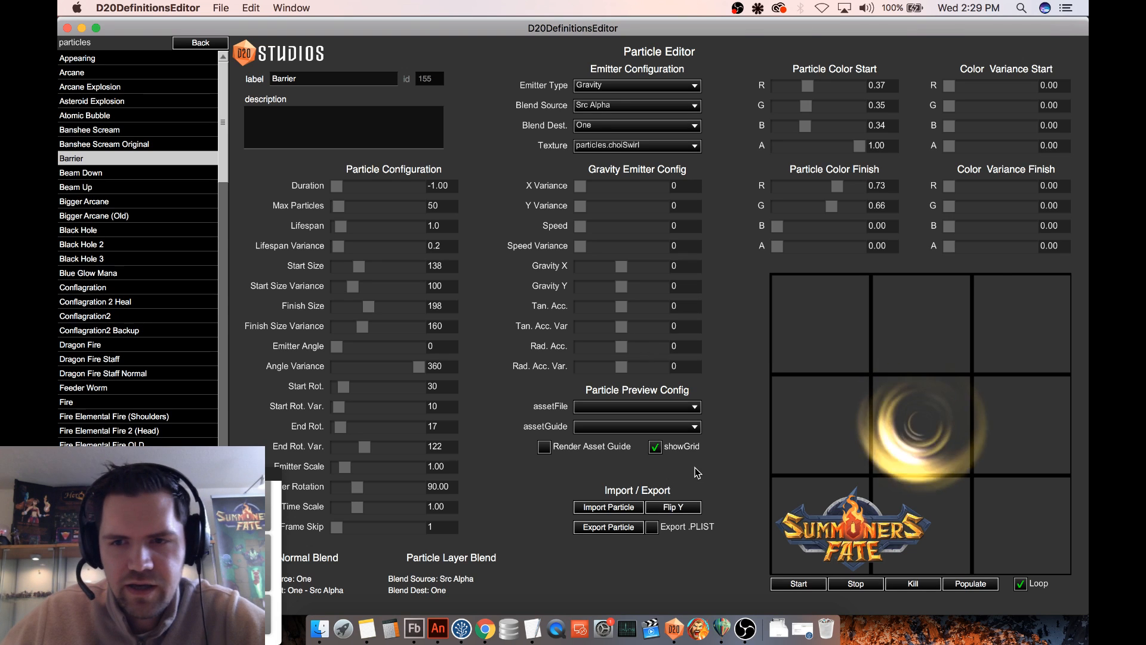
pyautogui.doubleClick(431, 205)
pyautogui.write('25')
pyautogui.press('Return')
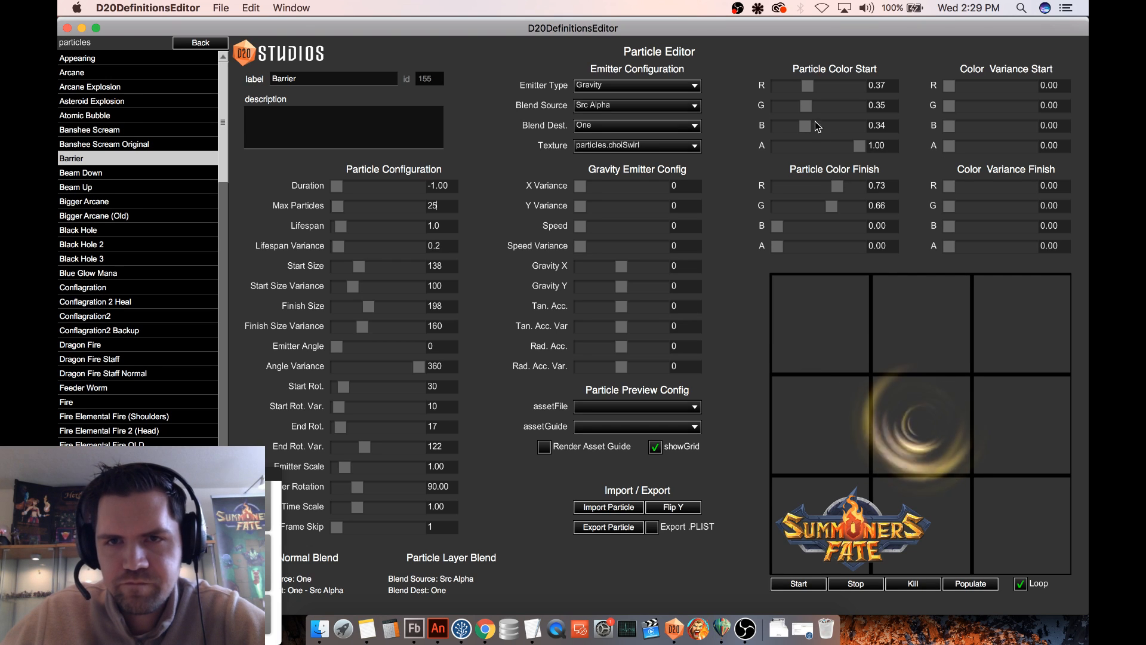
# - Set start color R 0.5, G 0.55, B 0.25, with Start Size 62, Finish Size 165 and Finish Size Variance 147
pyautogui.moveTo(807, 86); pyautogui.dragTo(800, 128)
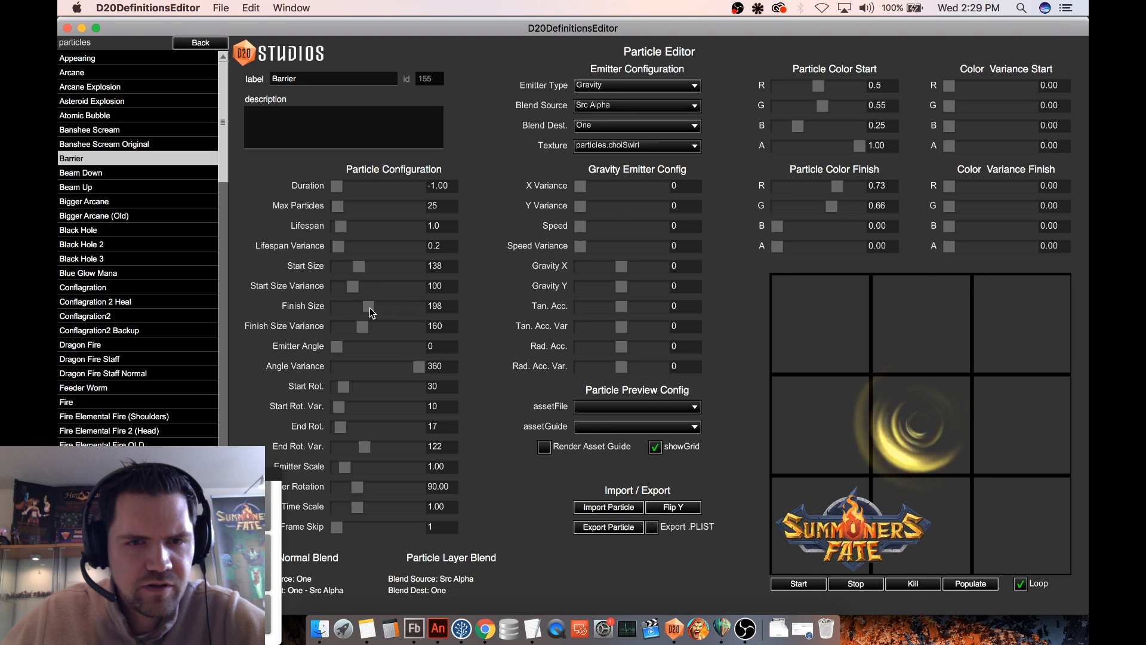
pyautogui.moveTo(357, 267); pyautogui.dragTo(363, 313)
pyautogui.click(347, 285)
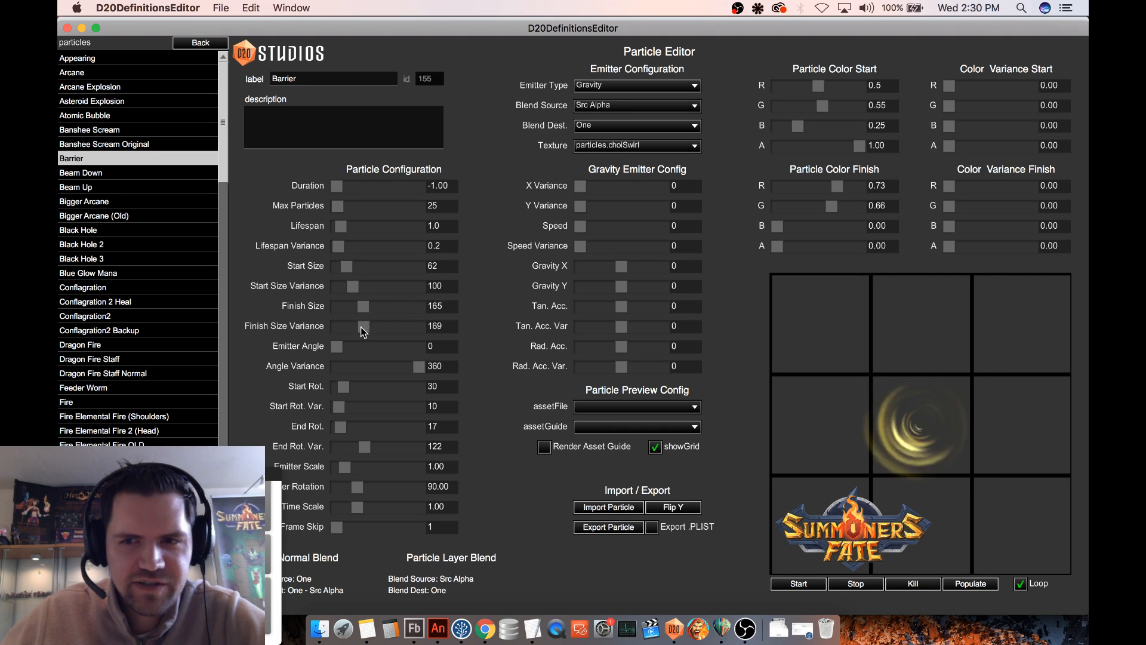
pyautogui.click(360, 326)
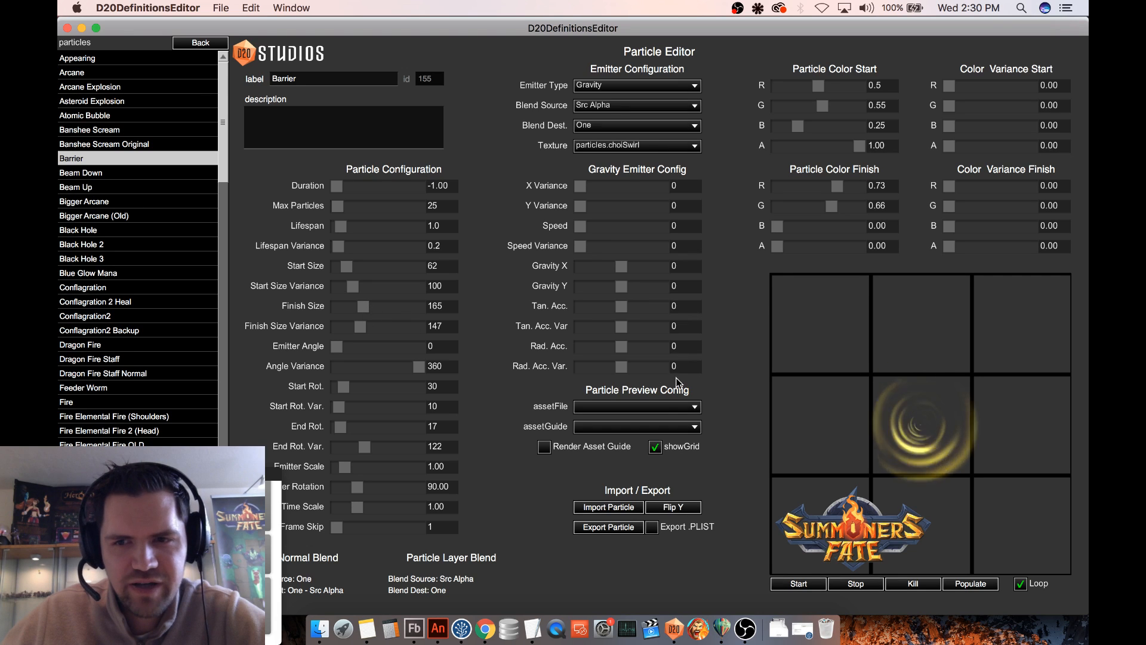
# - Render the spikedKnuckles$hand asset from weapons.swf as the guide in the particle preview
pyautogui.click(624, 407)
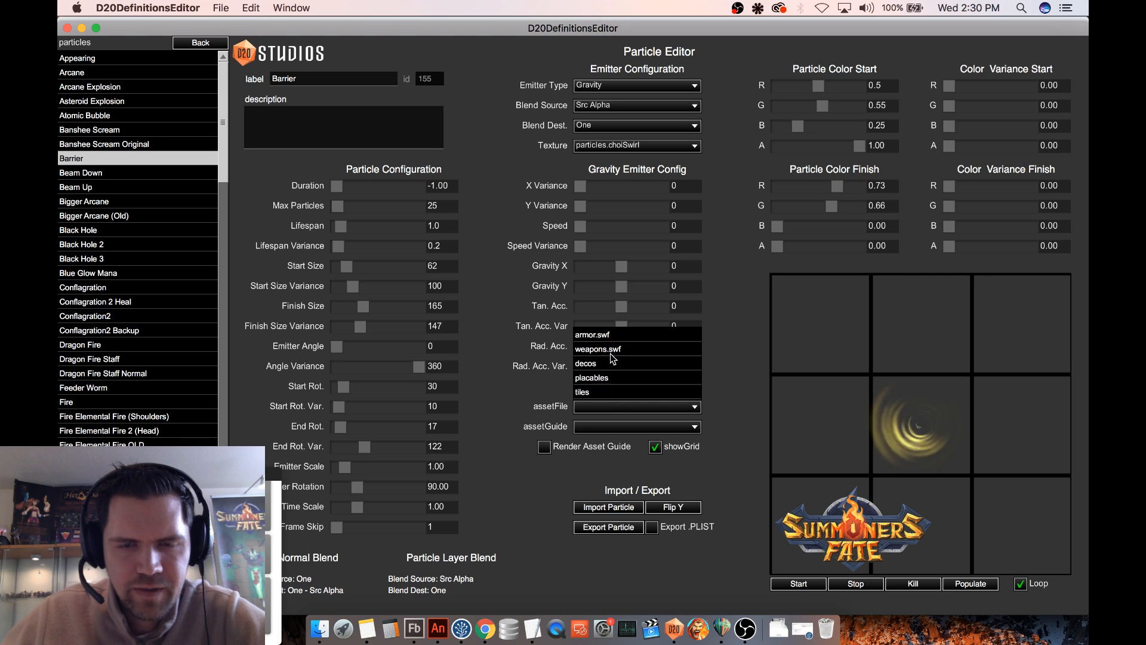
pyautogui.click(613, 350)
pyautogui.click(625, 408)
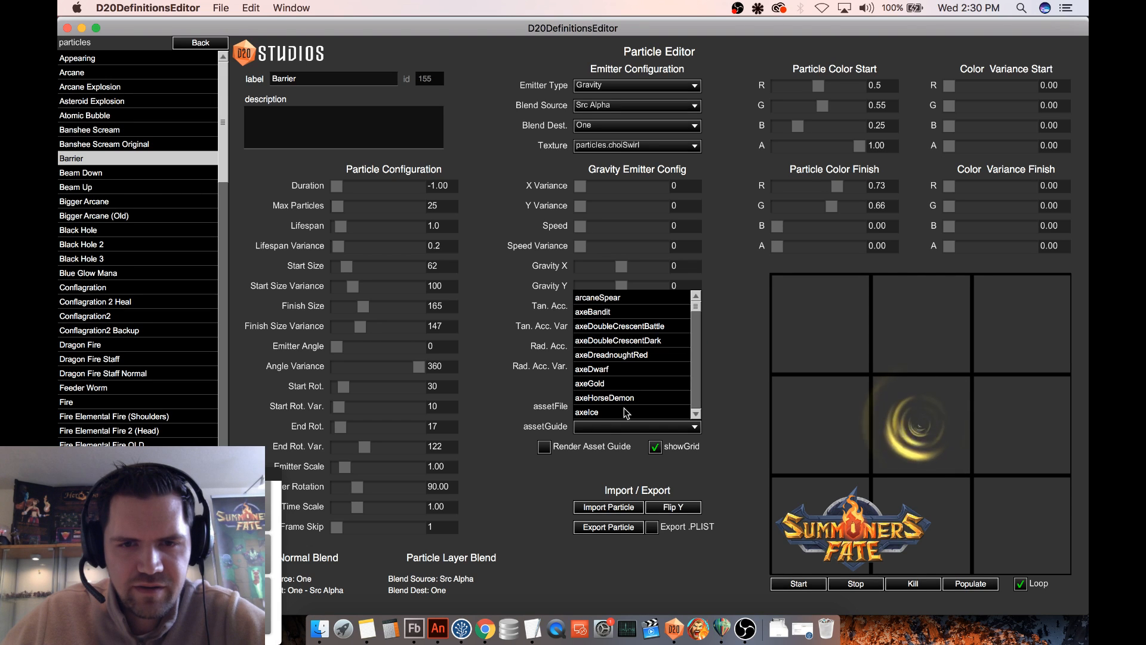
pyautogui.scroll(-1, 627, 406)
pyautogui.moveTo(695, 310); pyautogui.dragTo(692, 358)
pyautogui.scroll(-3, 667, 365)
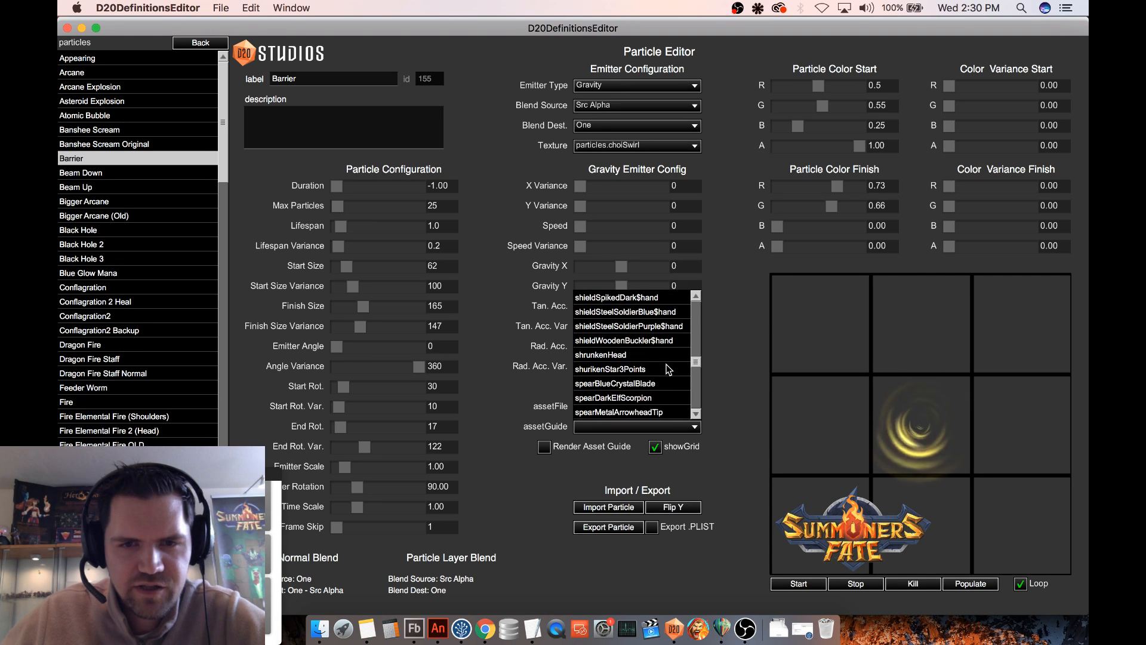
pyautogui.scroll(-3, 667, 369)
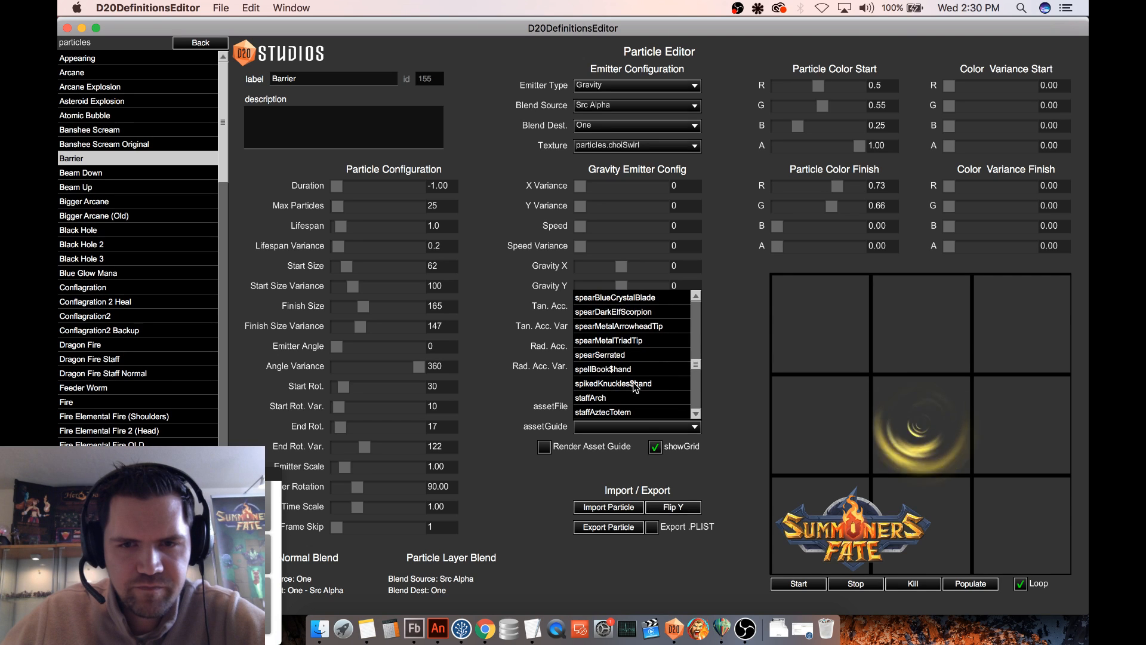
pyautogui.click(635, 385)
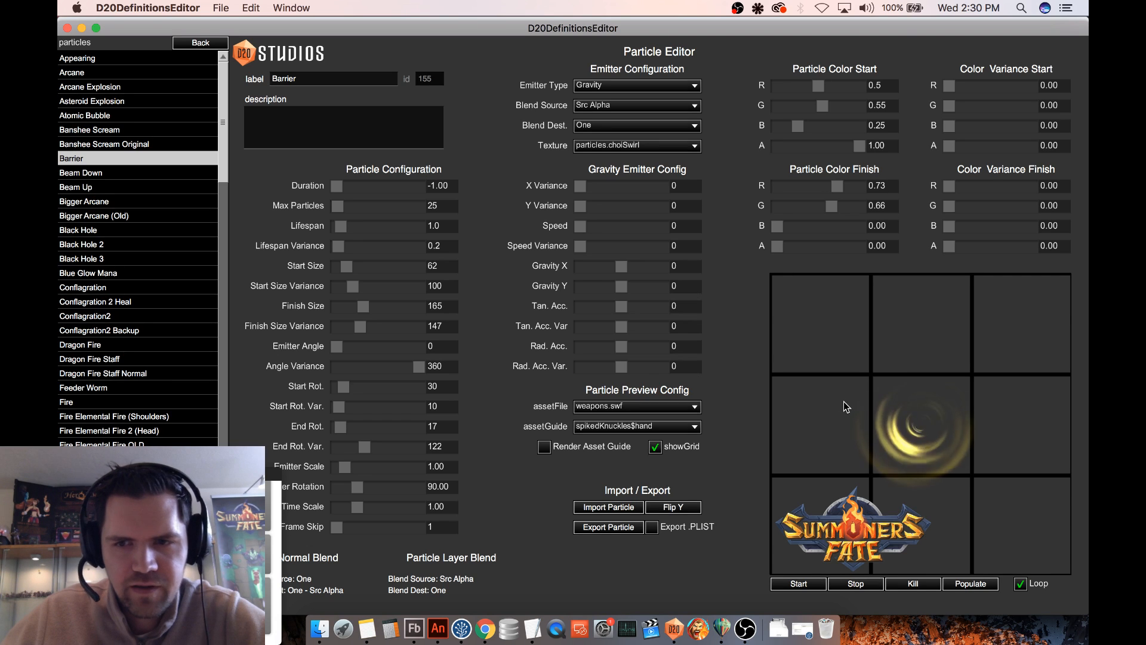
pyautogui.click(545, 447)
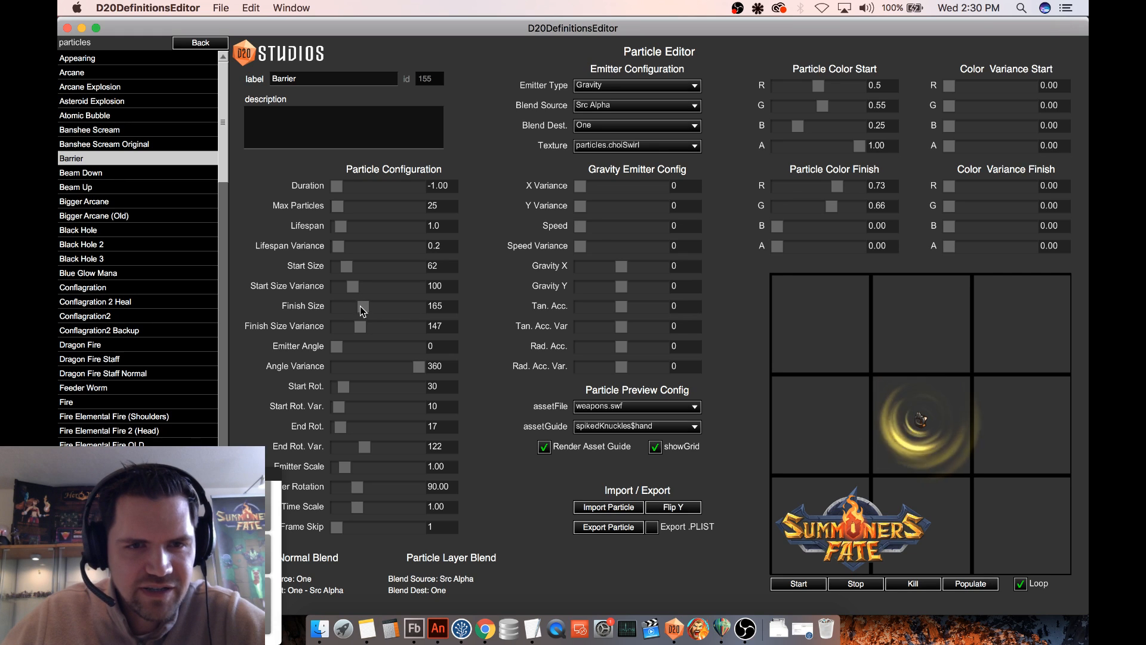
# - Shrink the effect around the guide to Start Size 42, Start Size Variance 51, Finish Size 42 and Finish Size Variance 56
pyautogui.moveTo(355, 289); pyautogui.dragTo(353, 325)
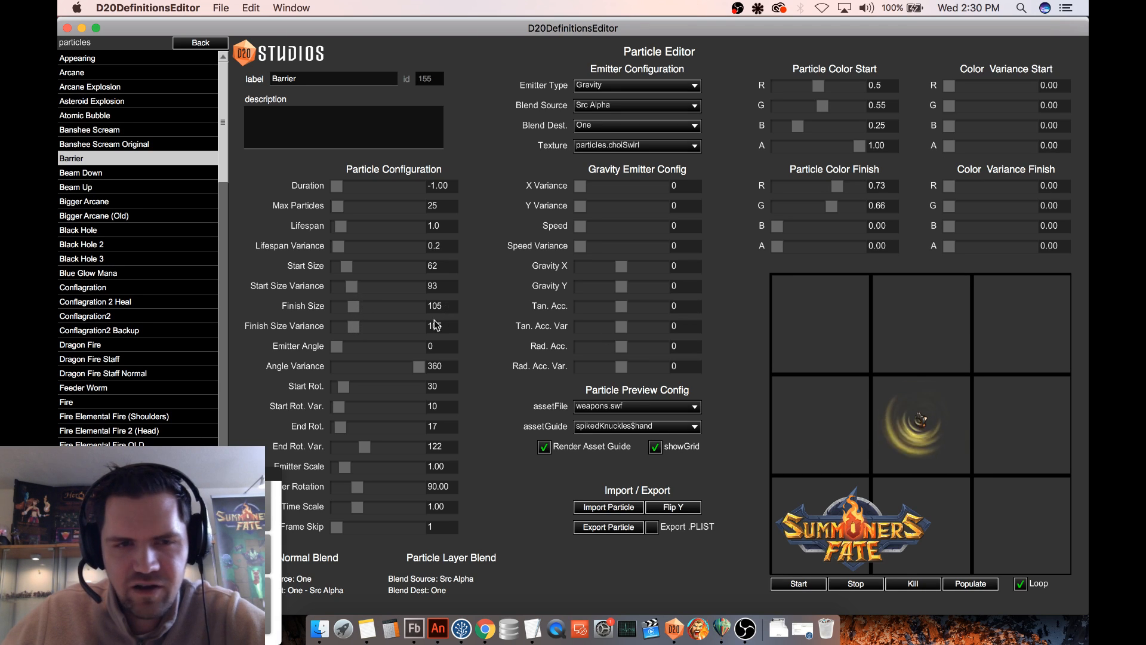
pyautogui.moveTo(346, 266); pyautogui.dragTo(347, 306)
pyautogui.click(349, 304)
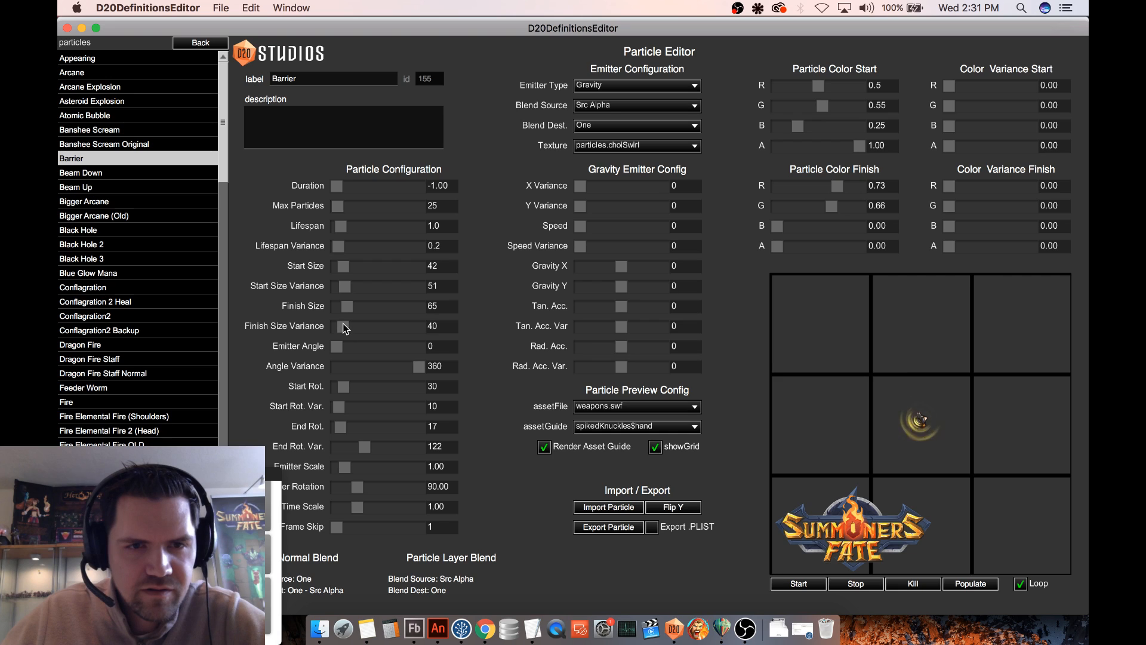
pyautogui.moveTo(345, 310); pyautogui.dragTo(343, 307)
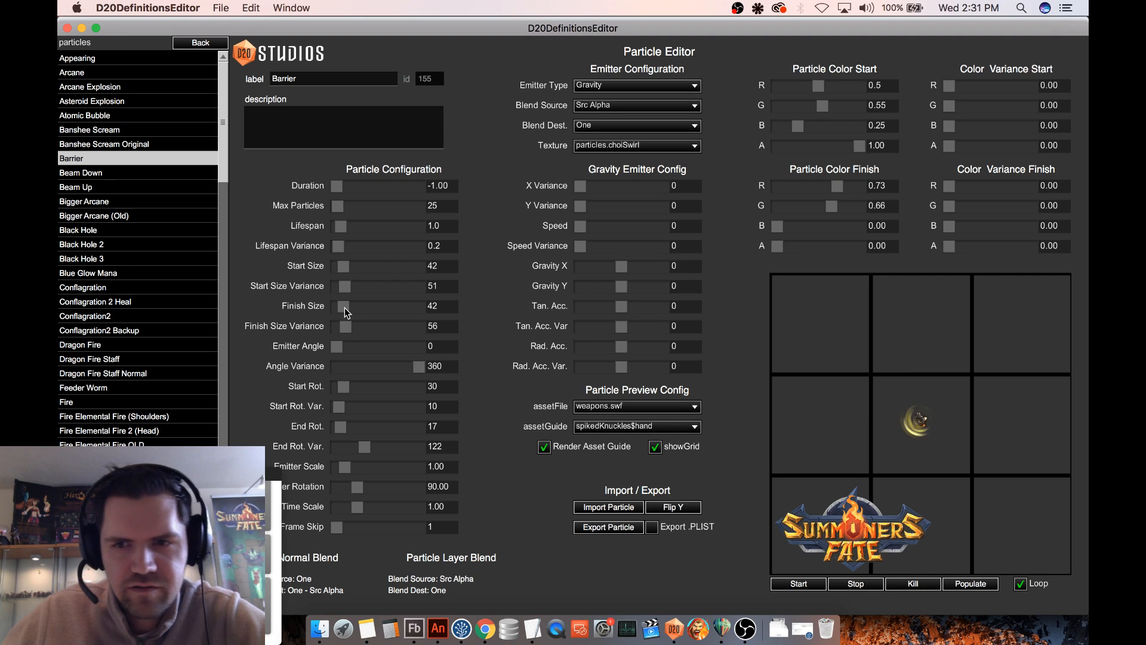
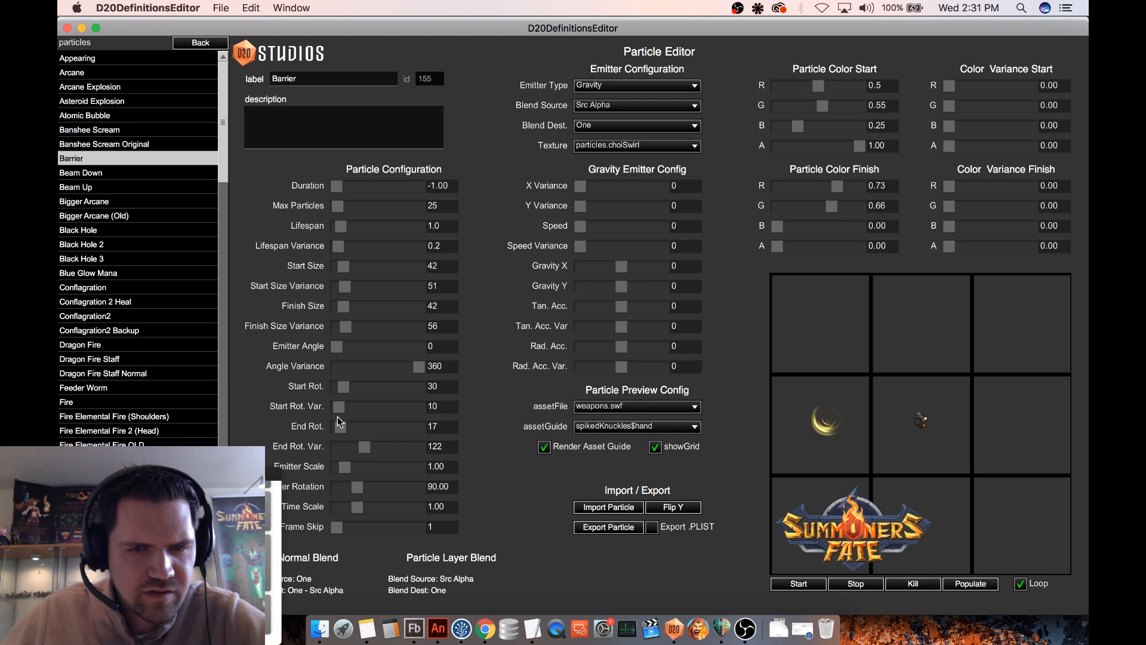
# - Set Barrier's End Rot. Var. to 360 after trying 0 and 346
pyautogui.moveTo(338, 448); pyautogui.dragTo(325, 447)
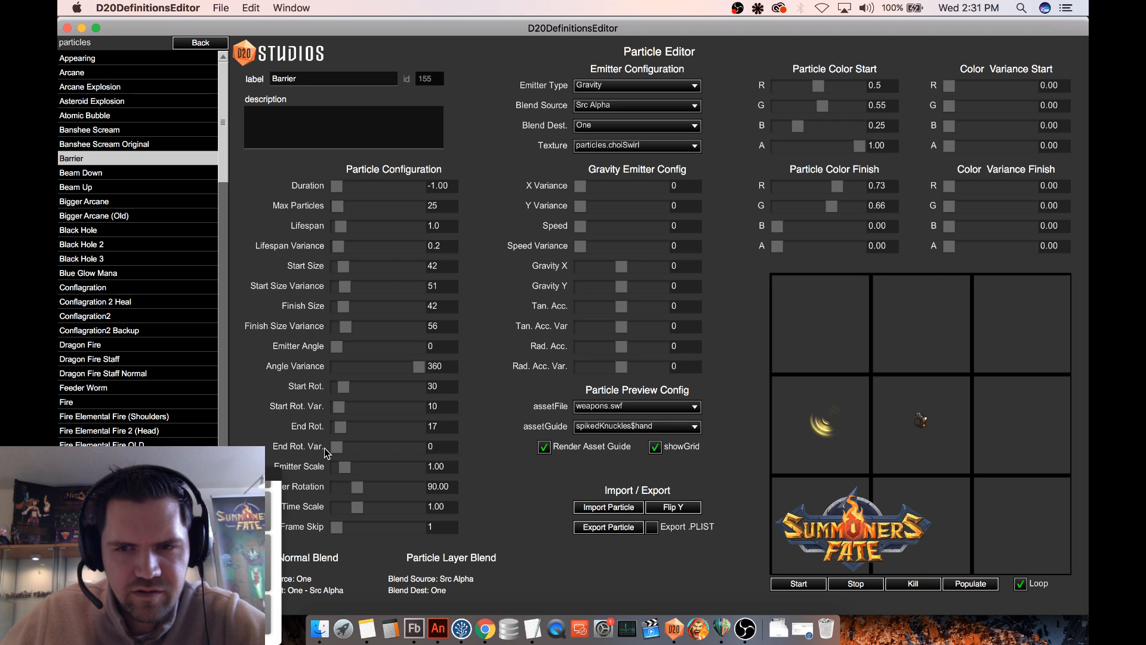
pyautogui.moveTo(410, 451); pyautogui.dragTo(415, 451)
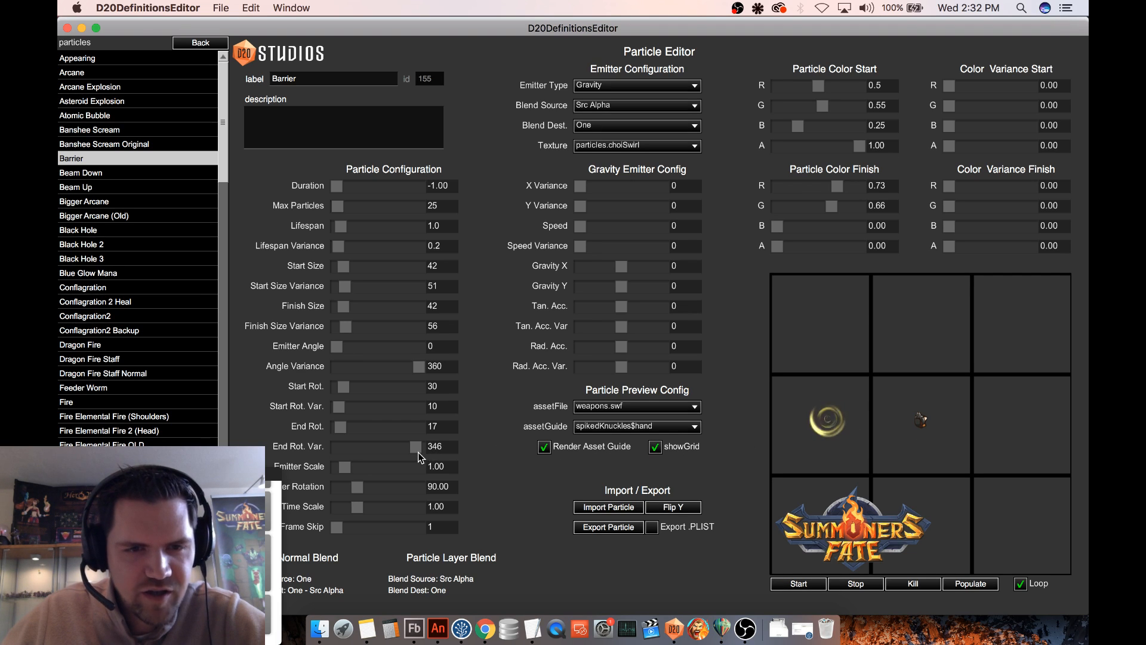
pyautogui.moveTo(417, 453); pyautogui.dragTo(425, 455)
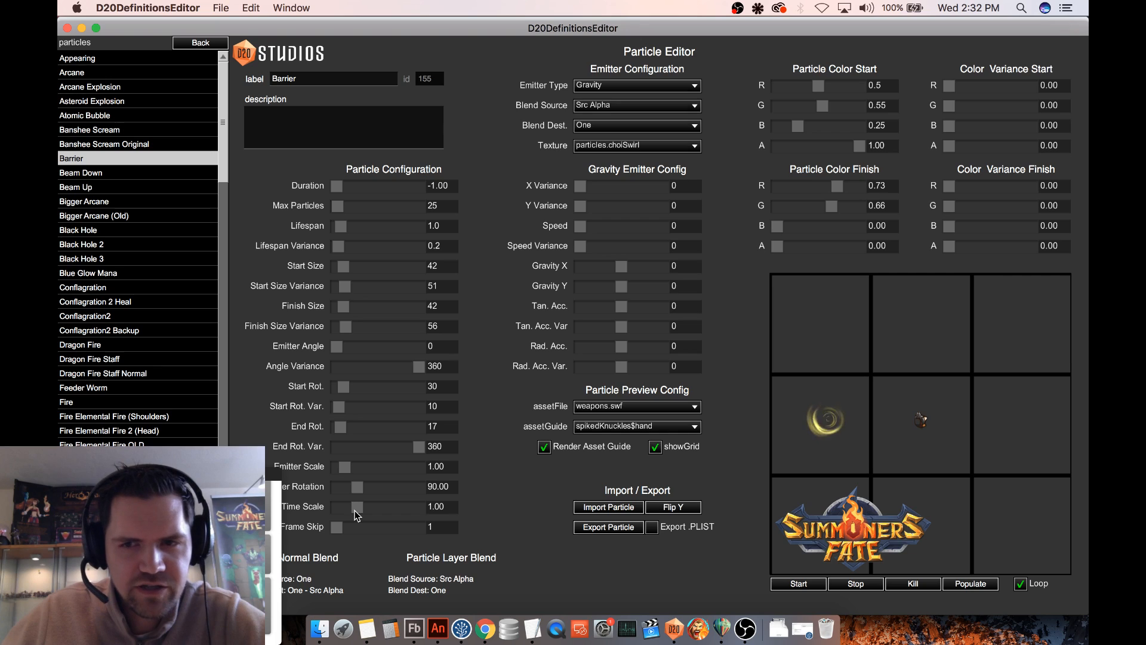
# - Slow the Barrier effect by setting its Time Scale to 0.55
pyautogui.moveTo(356, 511); pyautogui.dragTo(350, 508)
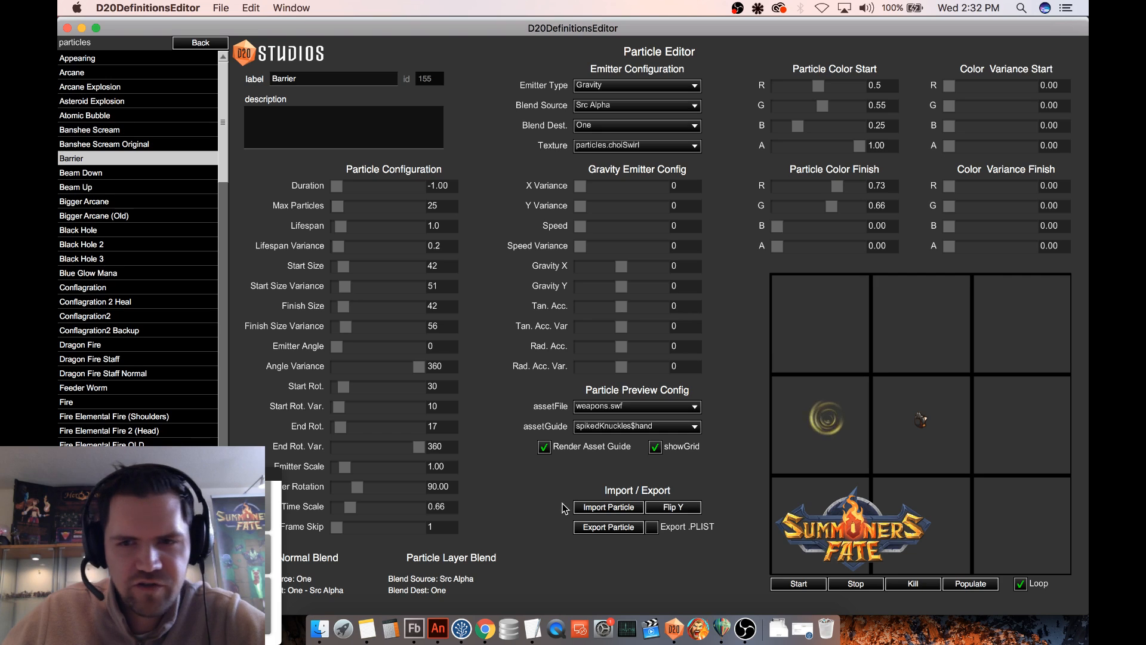
pyautogui.doubleClick(441, 506)
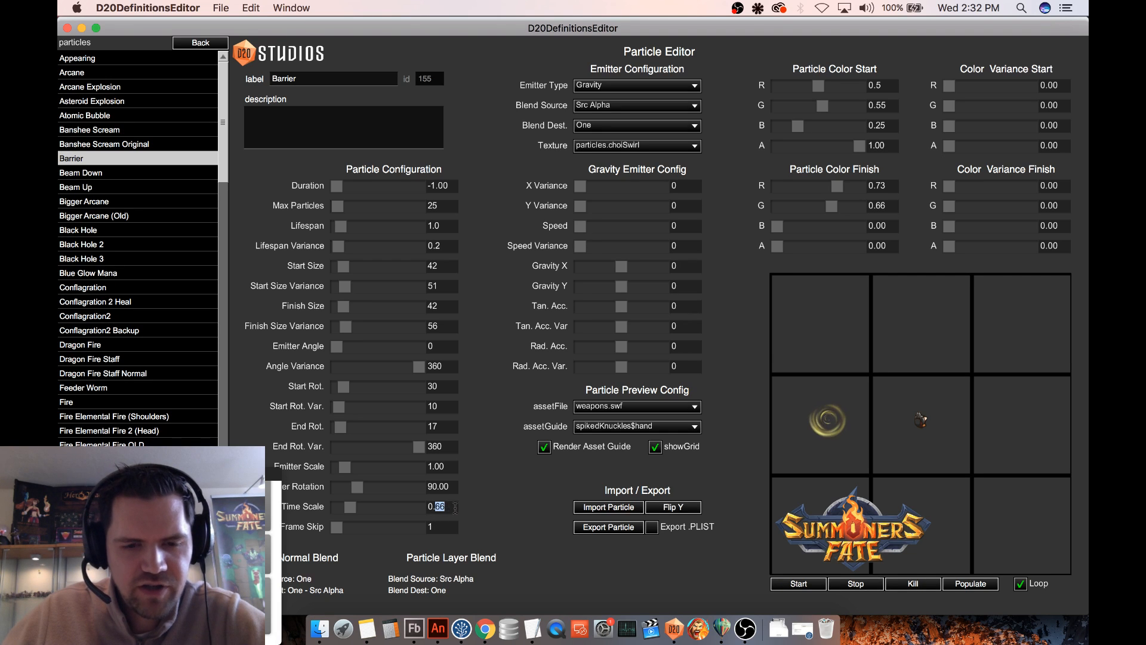
pyautogui.write('5')
pyautogui.press('Return')
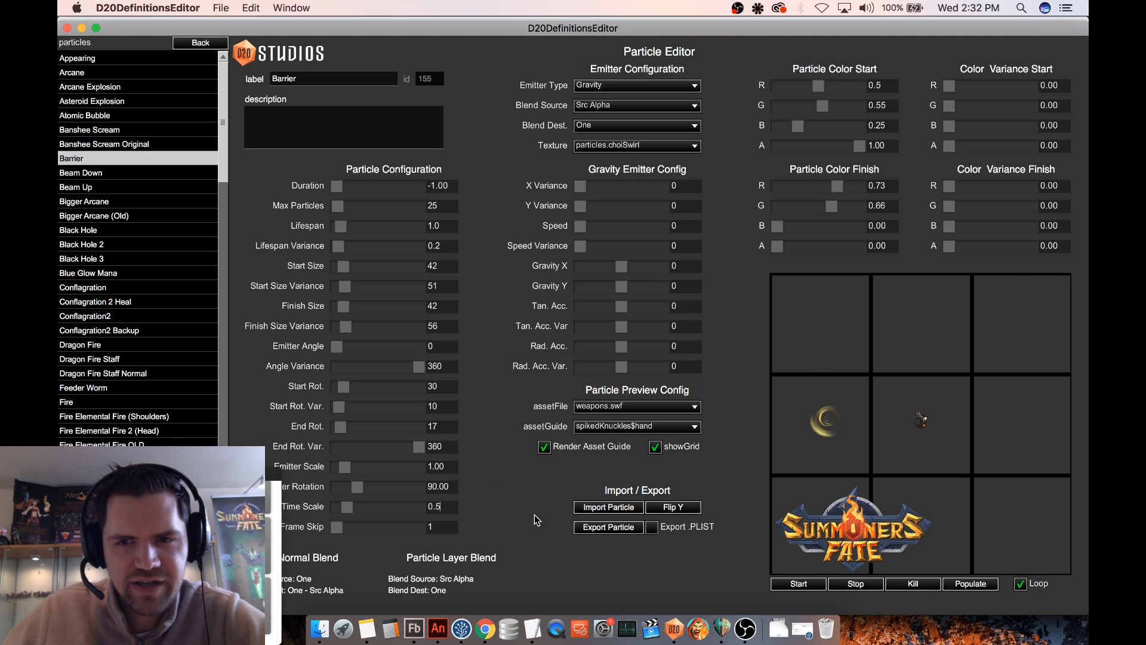
pyautogui.write('5')
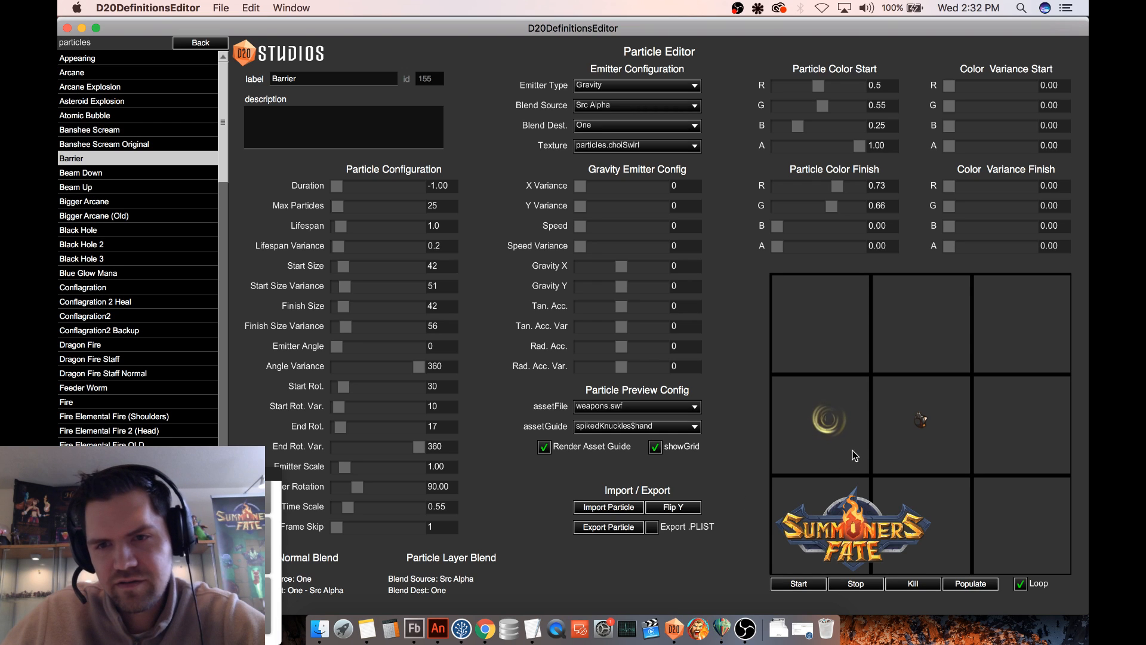
# - Move the emitter around the preview grid to examine its motion trail, ending over the spiked knuckles guide
pyautogui.click(920, 421)
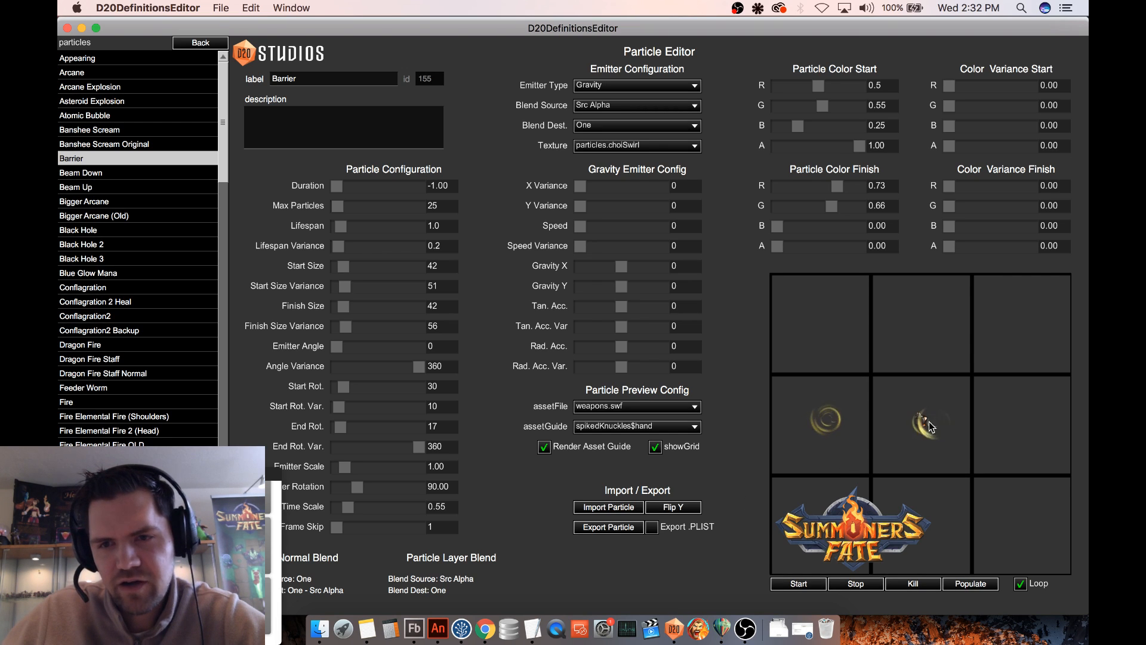
pyautogui.click(821, 428)
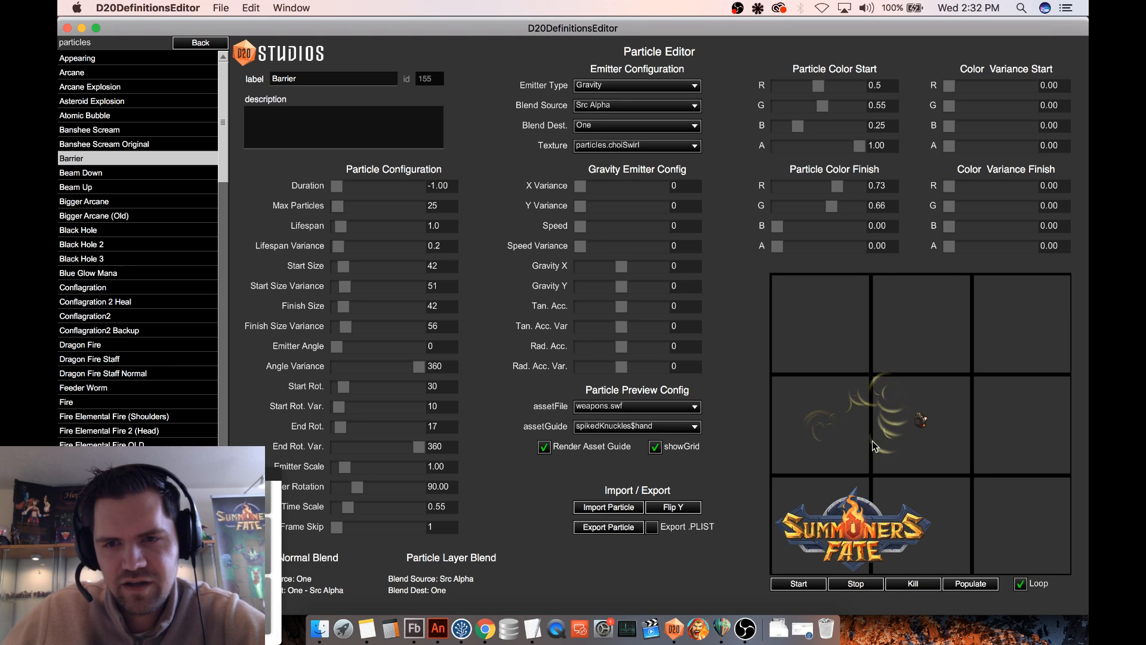
pyautogui.moveTo(872, 441)
pyautogui.mouseDown()
pyautogui.moveTo(827, 450)
pyautogui.moveTo(838, 424)
pyautogui.mouseUp()
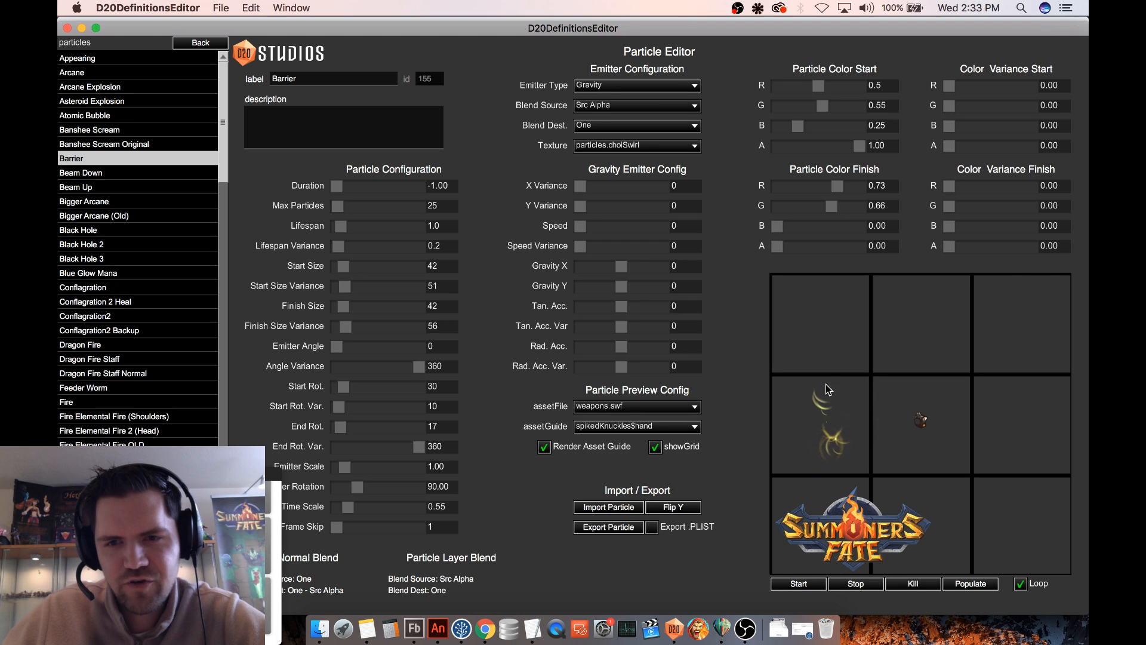
pyautogui.moveTo(833, 344); pyautogui.dragTo(860, 316)
pyautogui.moveTo(901, 361)
pyautogui.mouseDown()
pyautogui.moveTo(838, 468)
pyautogui.moveTo(886, 477)
pyautogui.mouseUp()
pyautogui.moveTo(902, 389)
pyautogui.mouseDown()
pyautogui.moveTo(845, 429)
pyautogui.moveTo(855, 437)
pyautogui.moveTo(818, 445)
pyautogui.moveTo(826, 358)
pyautogui.moveTo(846, 331)
pyautogui.moveTo(835, 426)
pyautogui.moveTo(869, 429)
pyautogui.moveTo(819, 377)
pyautogui.moveTo(831, 371)
pyautogui.mouseUp()
pyautogui.moveTo(921, 432); pyautogui.dragTo(921, 420)
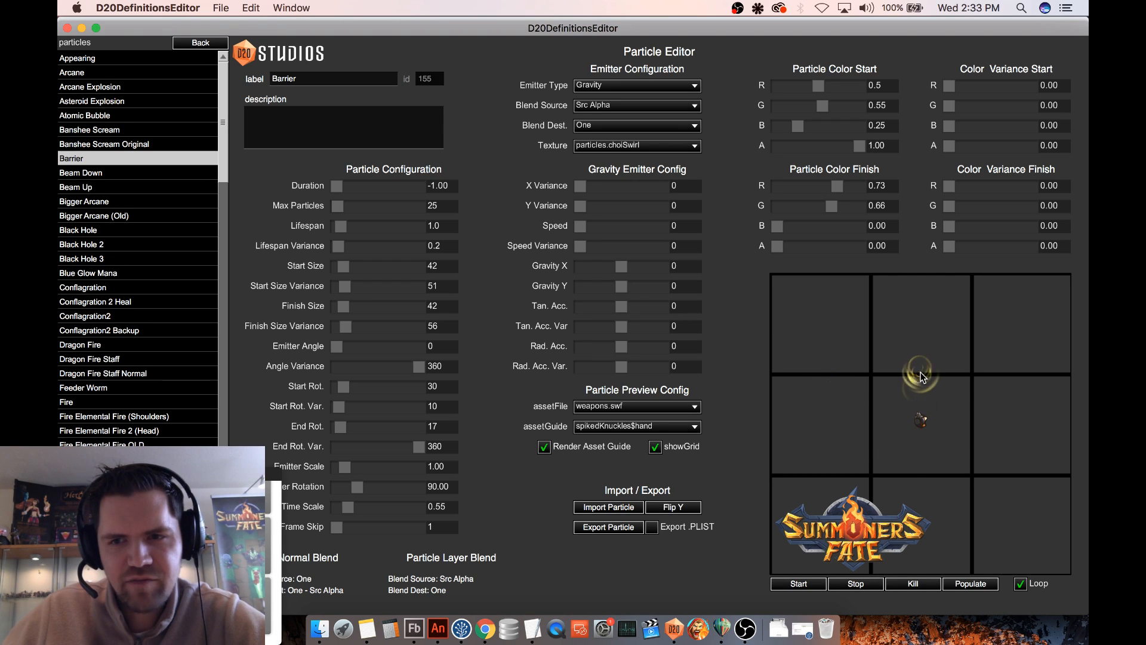
pyautogui.moveTo(897, 419)
pyautogui.mouseDown()
pyautogui.moveTo(903, 427)
pyautogui.moveTo(923, 359)
pyautogui.moveTo(887, 429)
pyautogui.moveTo(912, 416)
pyautogui.mouseUp()
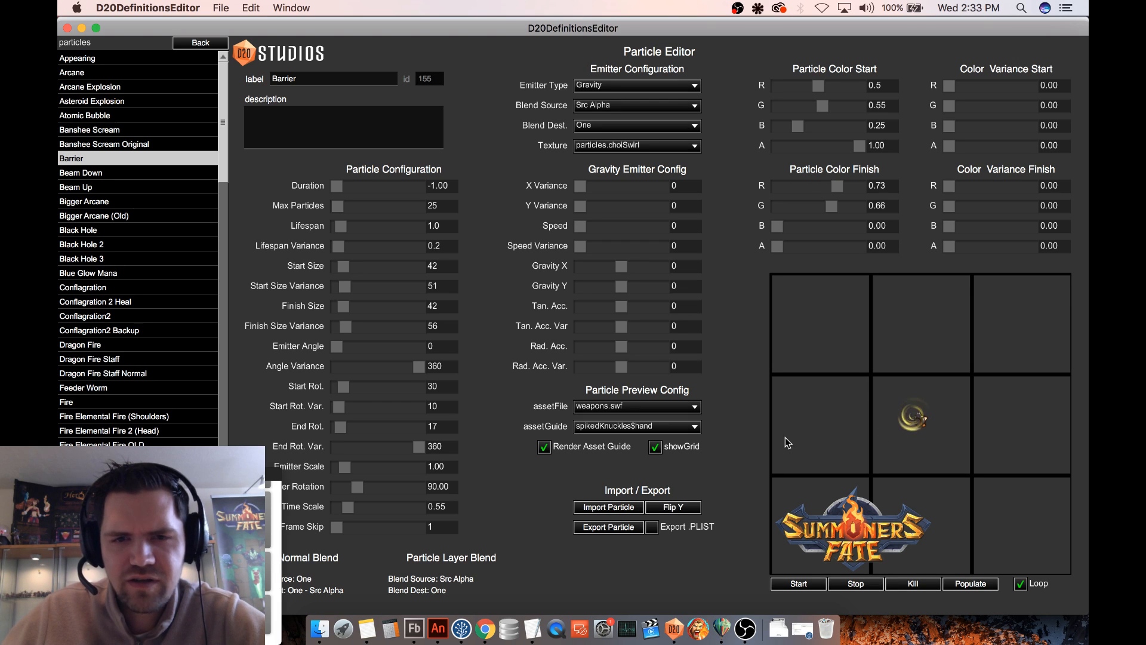
# - Switch the preview guide's asset file to tiles, try tiles.grass_01, and render tiles.ice_01 behind the effect
pyautogui.click(651, 408)
pyautogui.click(652, 411)
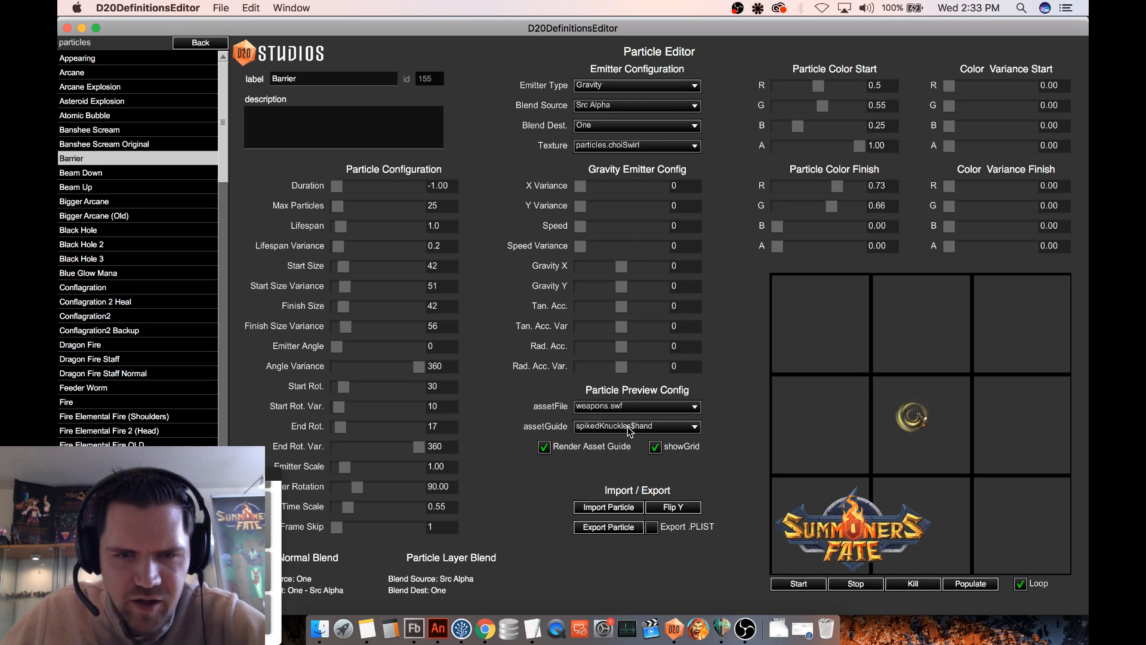
pyautogui.click(639, 412)
pyautogui.click(605, 392)
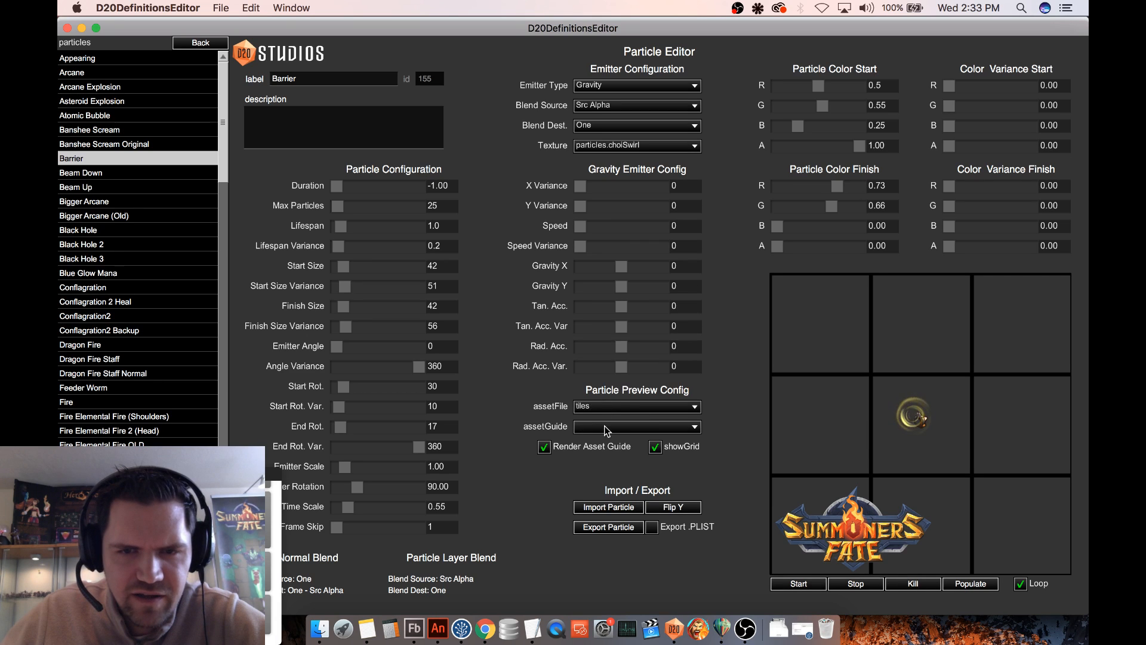
pyautogui.click(607, 426)
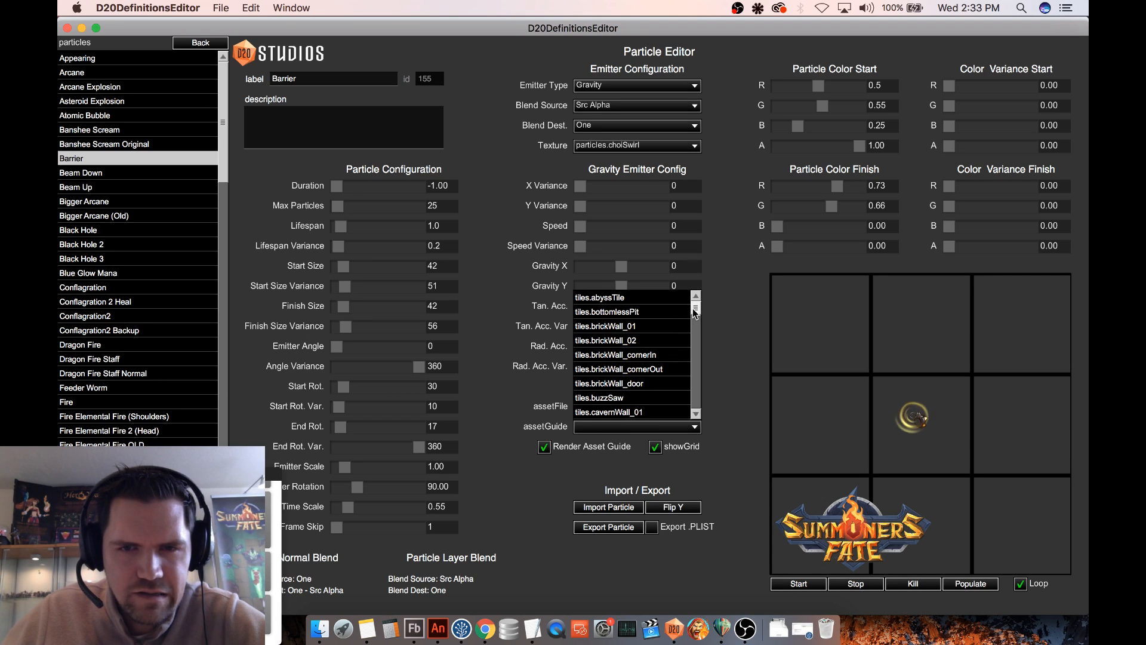
pyautogui.scroll(-1, 696, 315)
pyautogui.moveTo(696, 315); pyautogui.dragTo(693, 366)
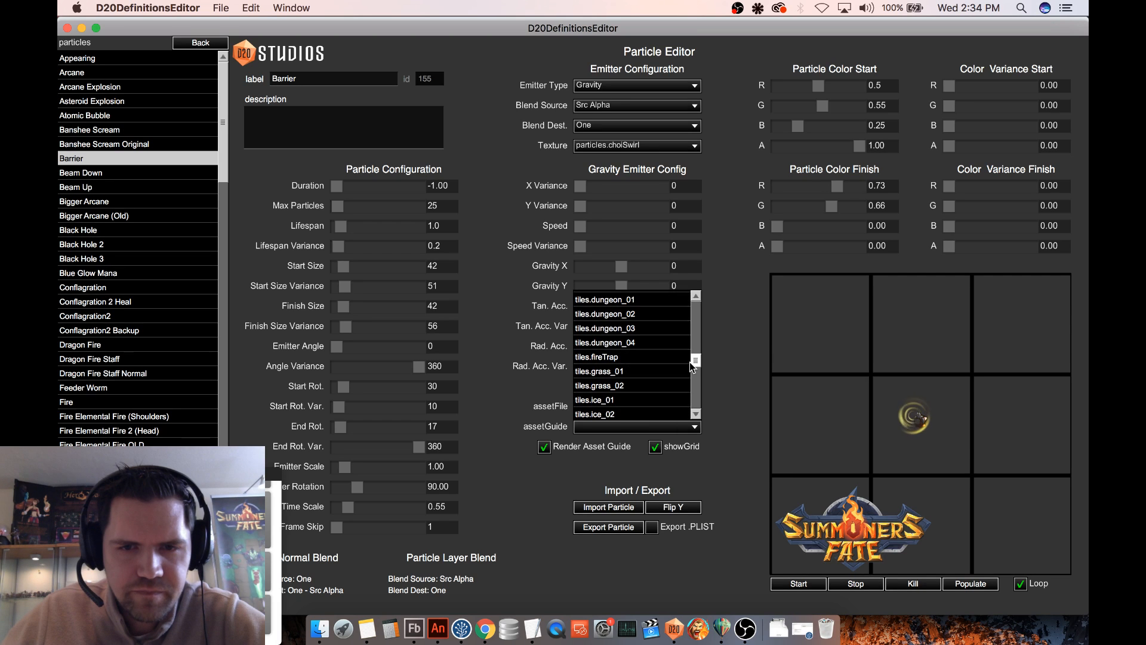
pyautogui.click(631, 371)
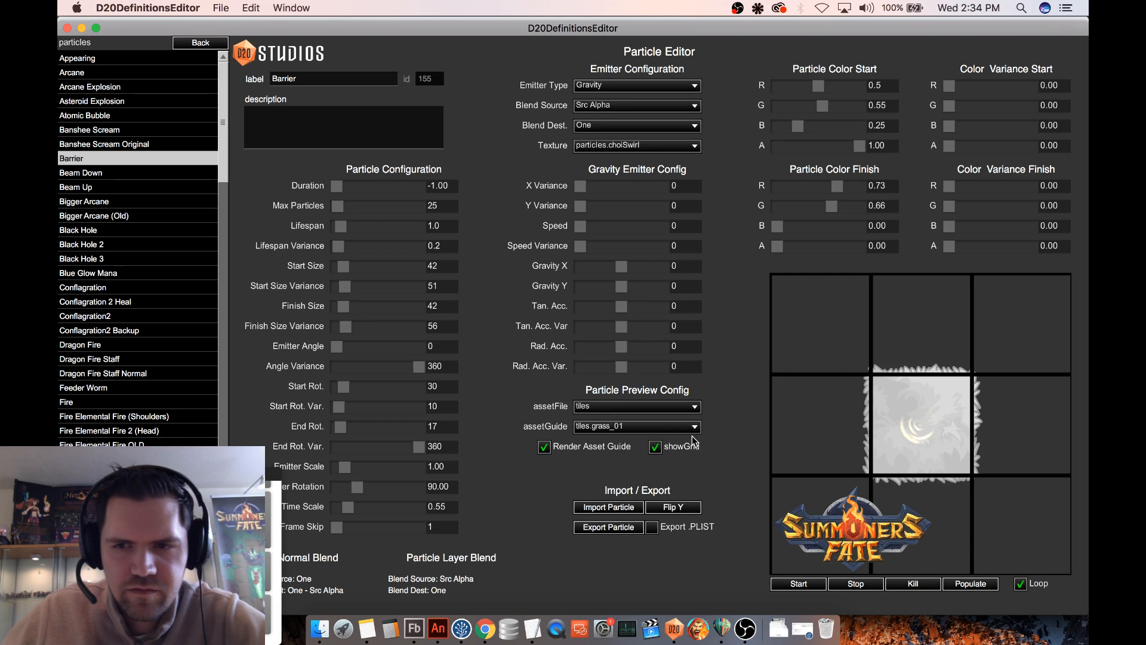
pyautogui.click(619, 429)
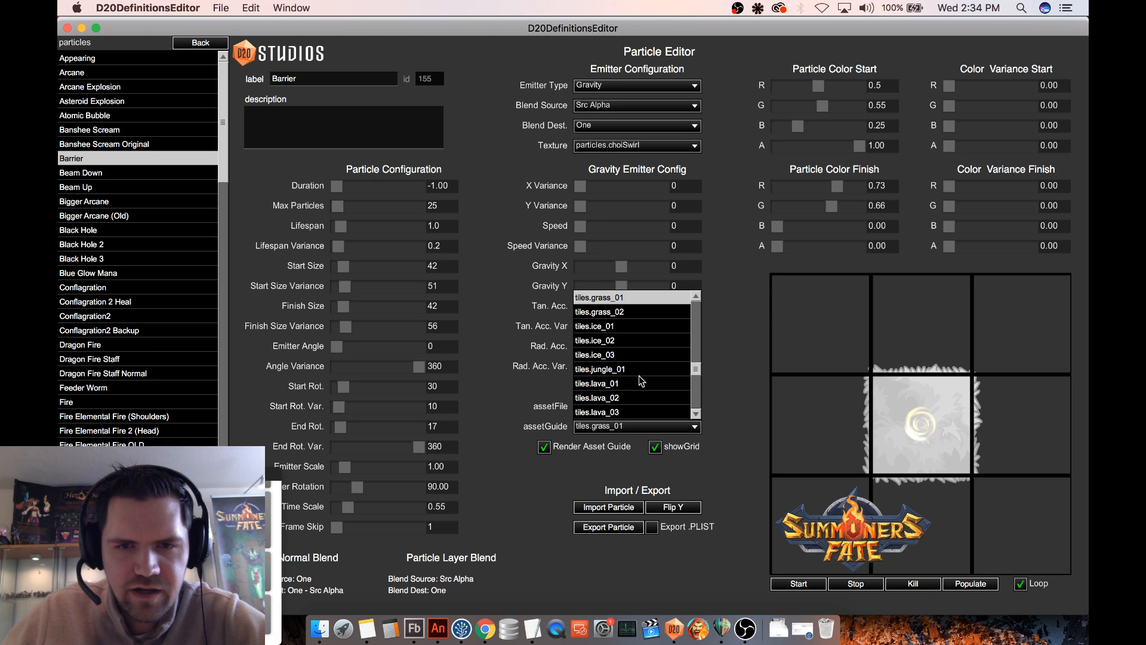
pyautogui.click(643, 362)
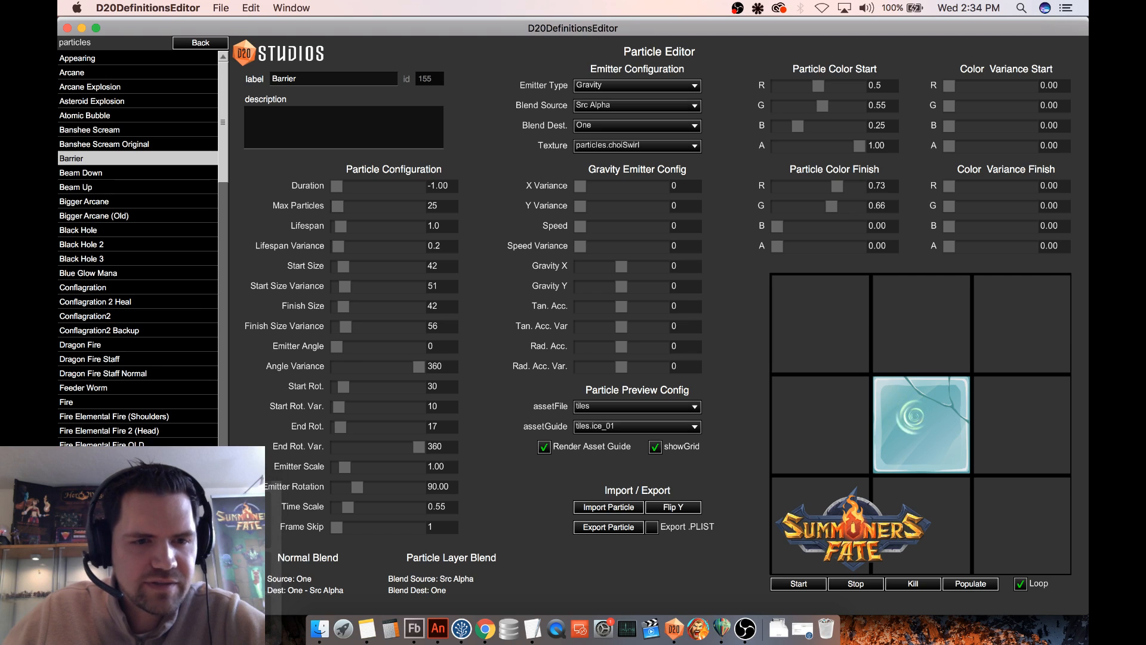
# - Rename the Barrier particle as Celestial Barrier, save it and reopen it from the particle list
pyautogui.press('super+s')
pyautogui.click(107, 161)
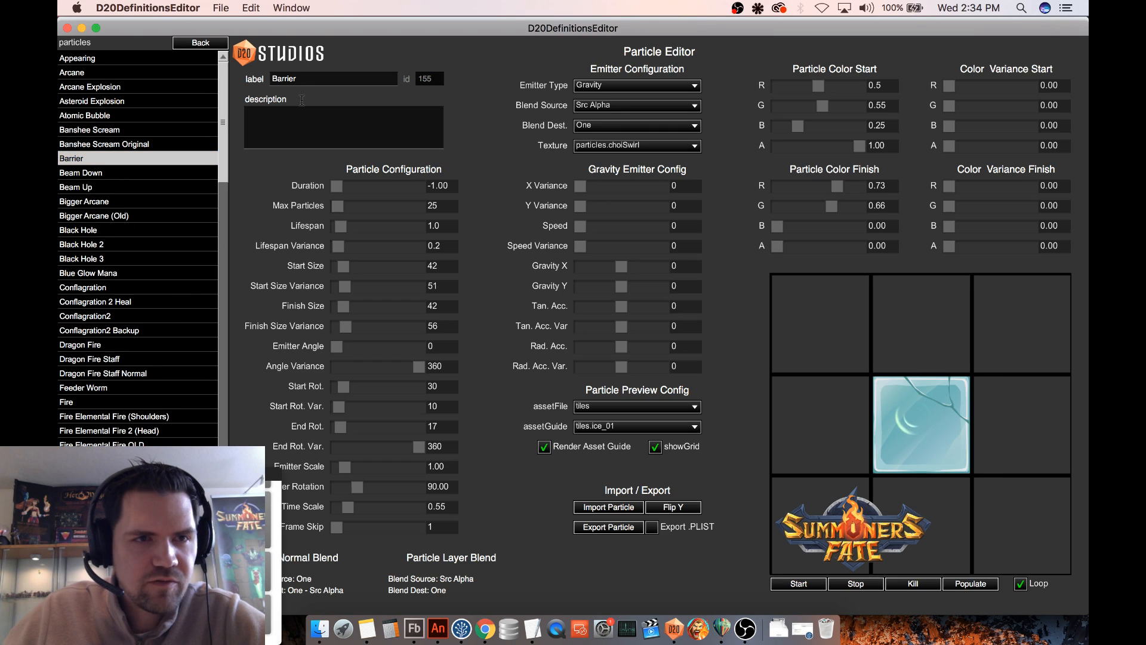
pyautogui.click(274, 78)
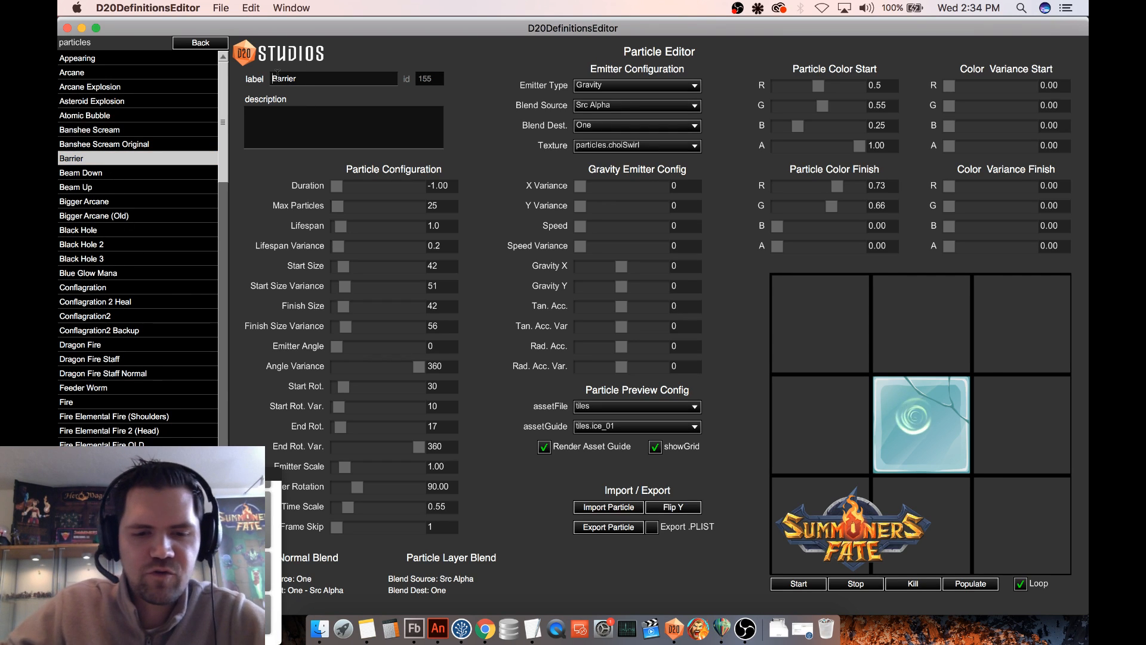
pyautogui.write('Celestial')
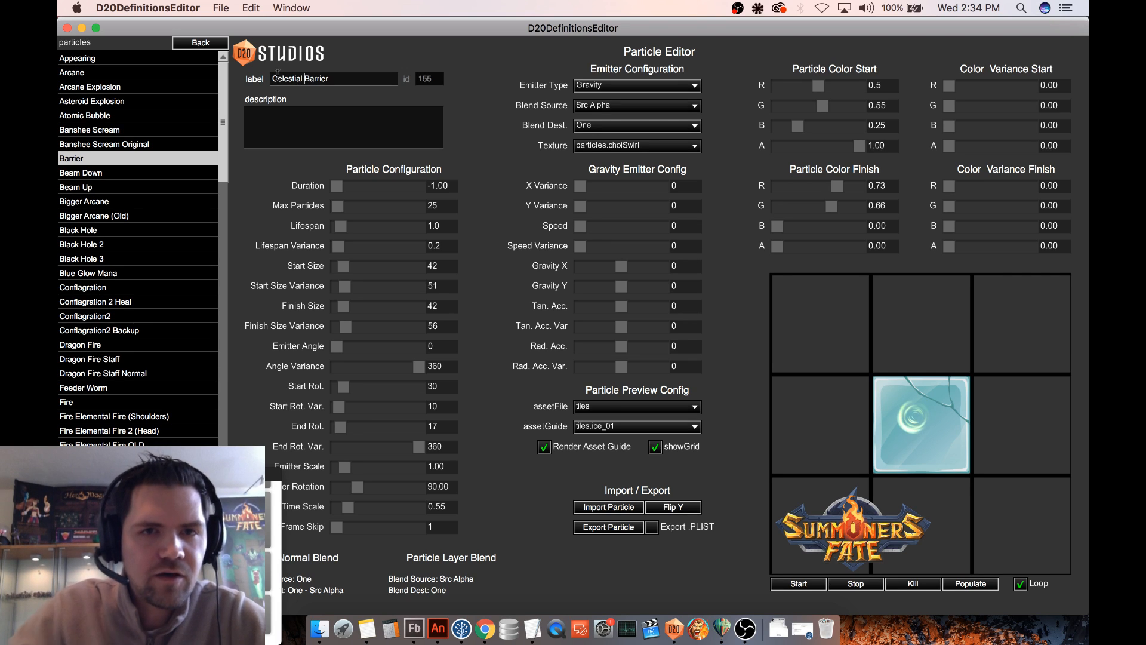
pyautogui.press('super+s')
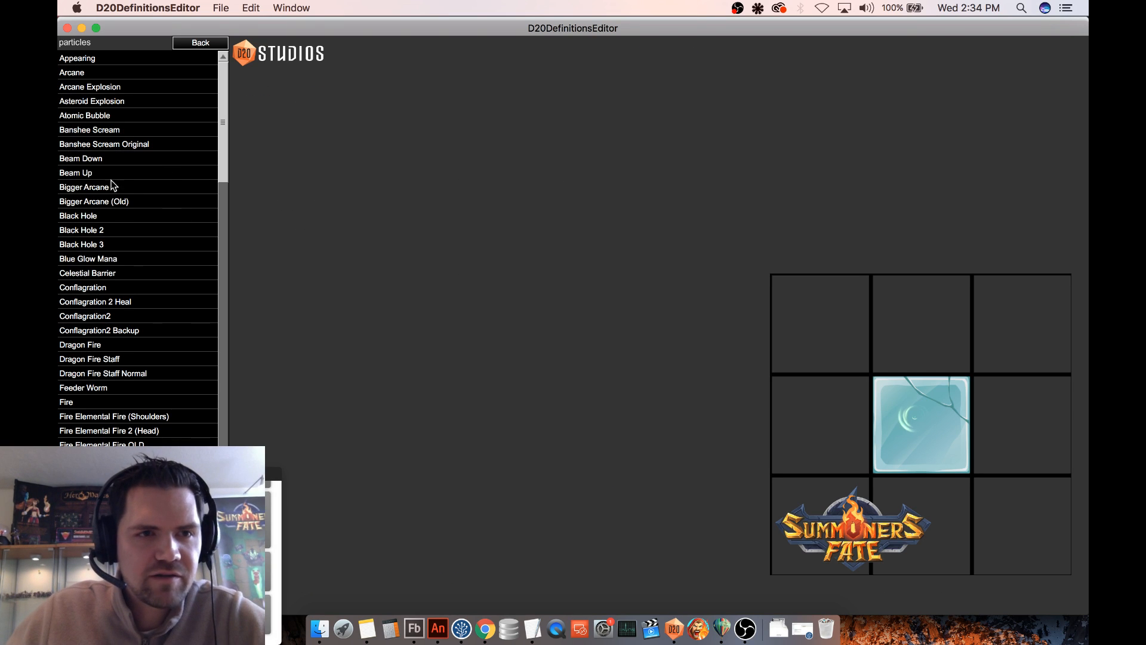
pyautogui.click(159, 273)
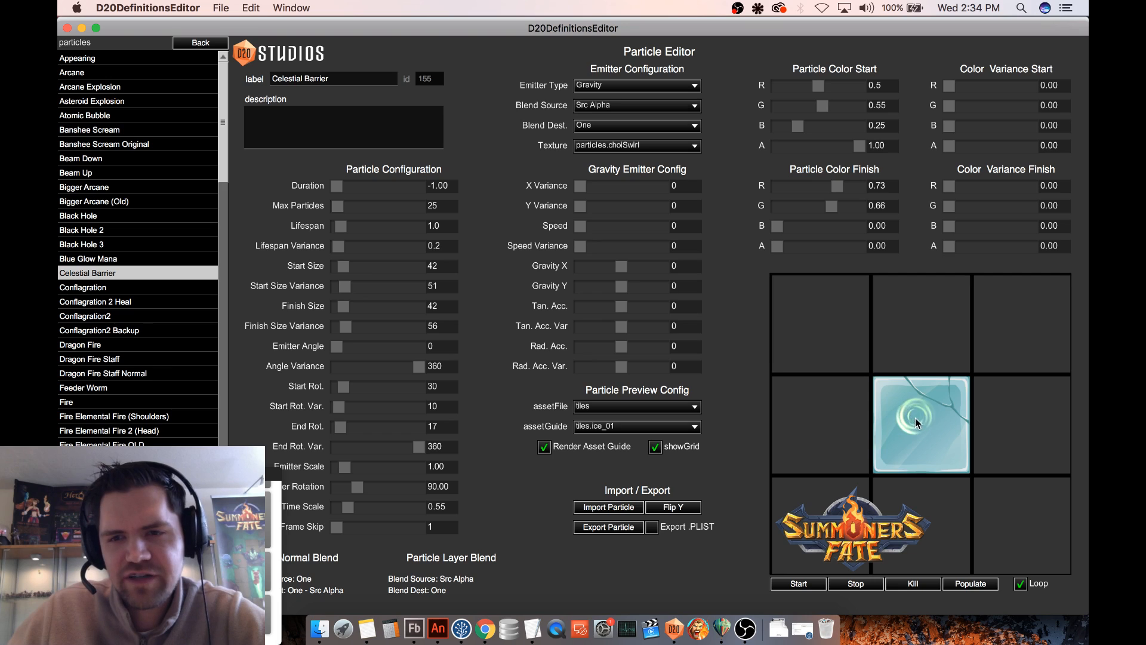
# - Set the finish color's A to 1.00, comparing the effect on and off the ice tile and against A 0.00
pyautogui.click(847, 422)
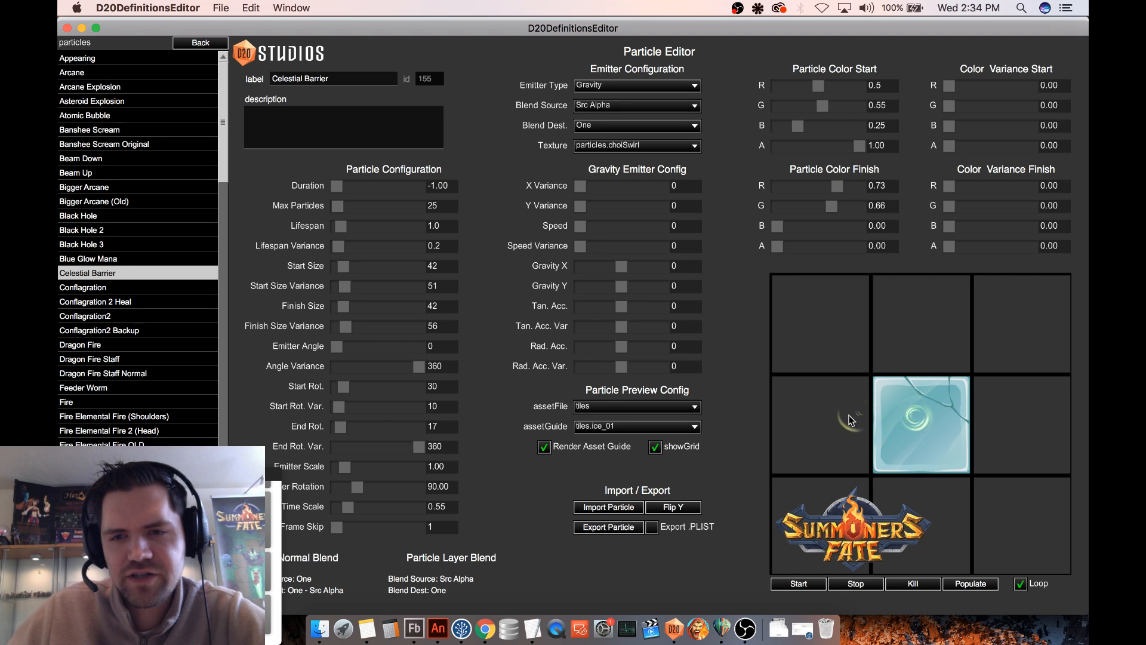
pyautogui.click(919, 418)
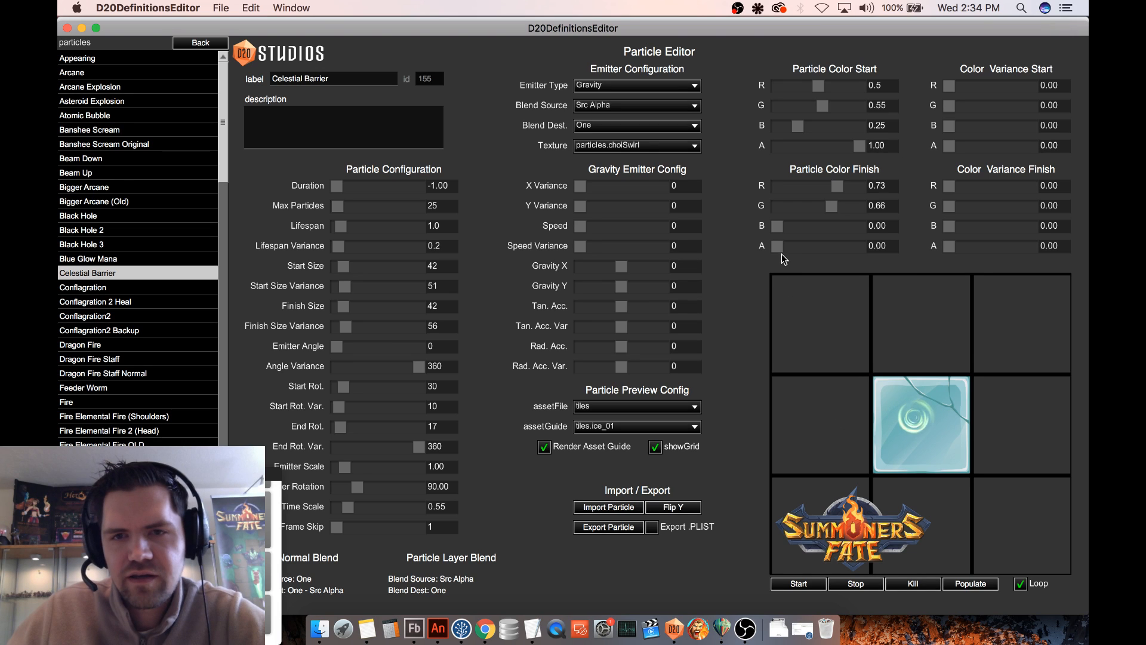
pyautogui.moveTo(779, 248); pyautogui.dragTo(893, 250)
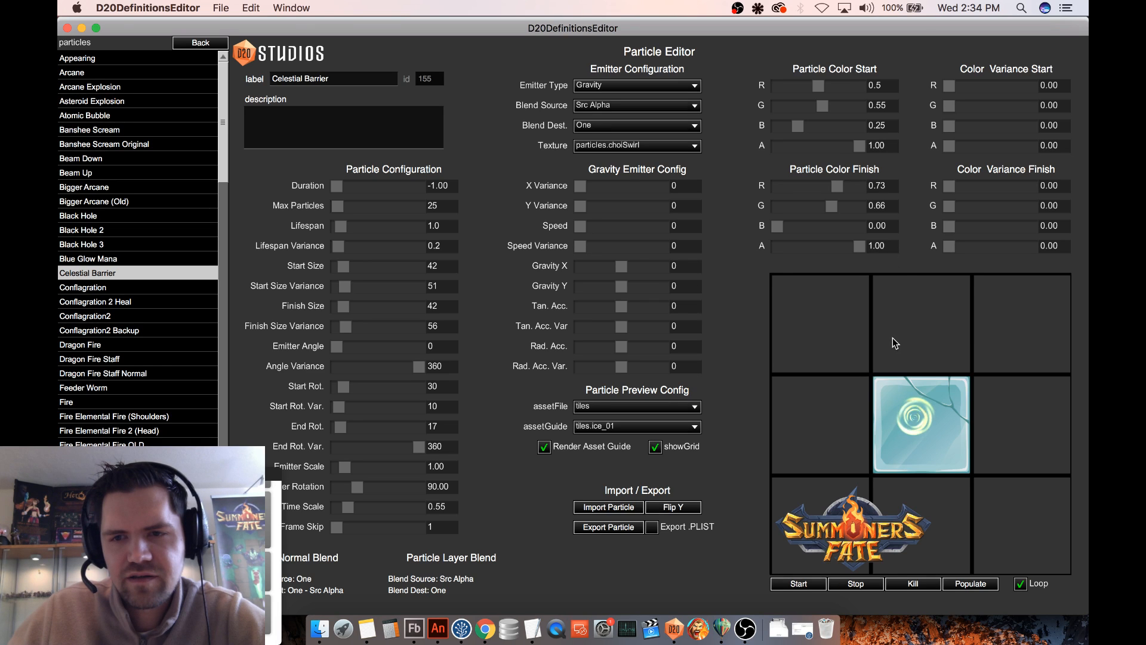
pyautogui.moveTo(904, 426); pyautogui.dragTo(806, 424)
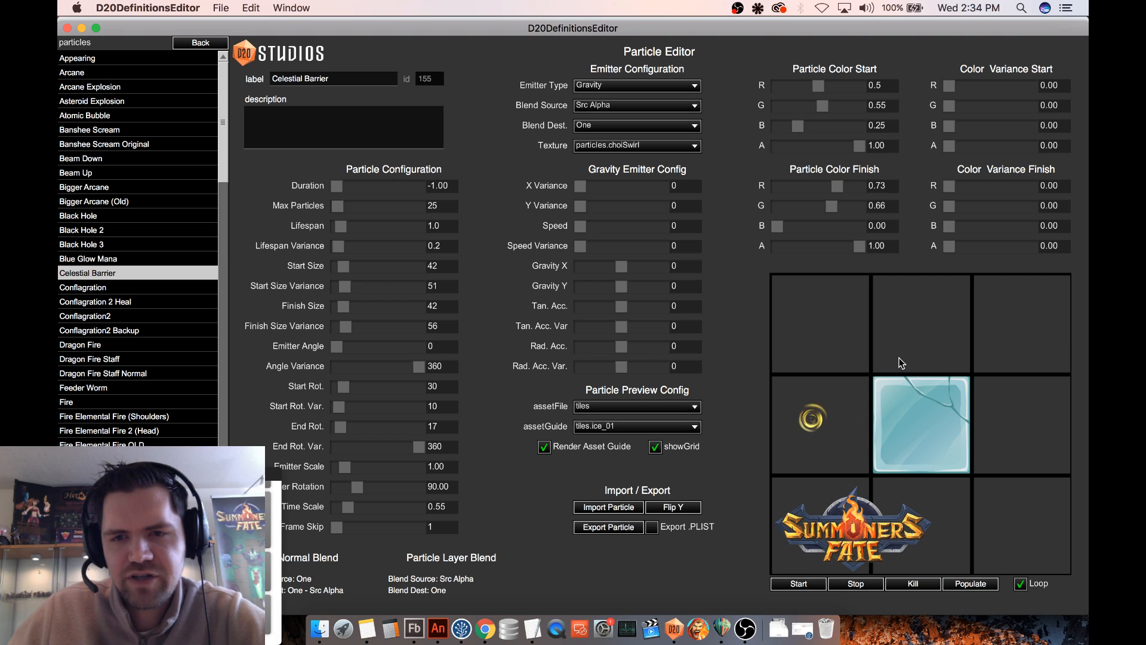
pyautogui.moveTo(860, 246); pyautogui.dragTo(717, 247)
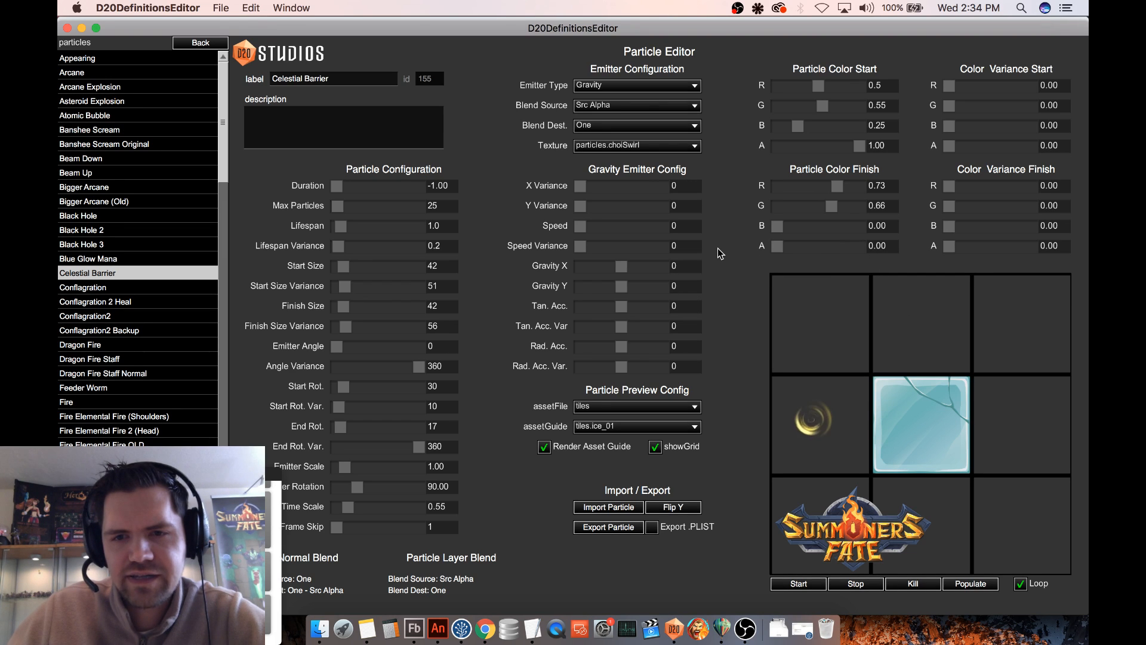
pyautogui.moveTo(777, 246); pyautogui.dragTo(876, 249)
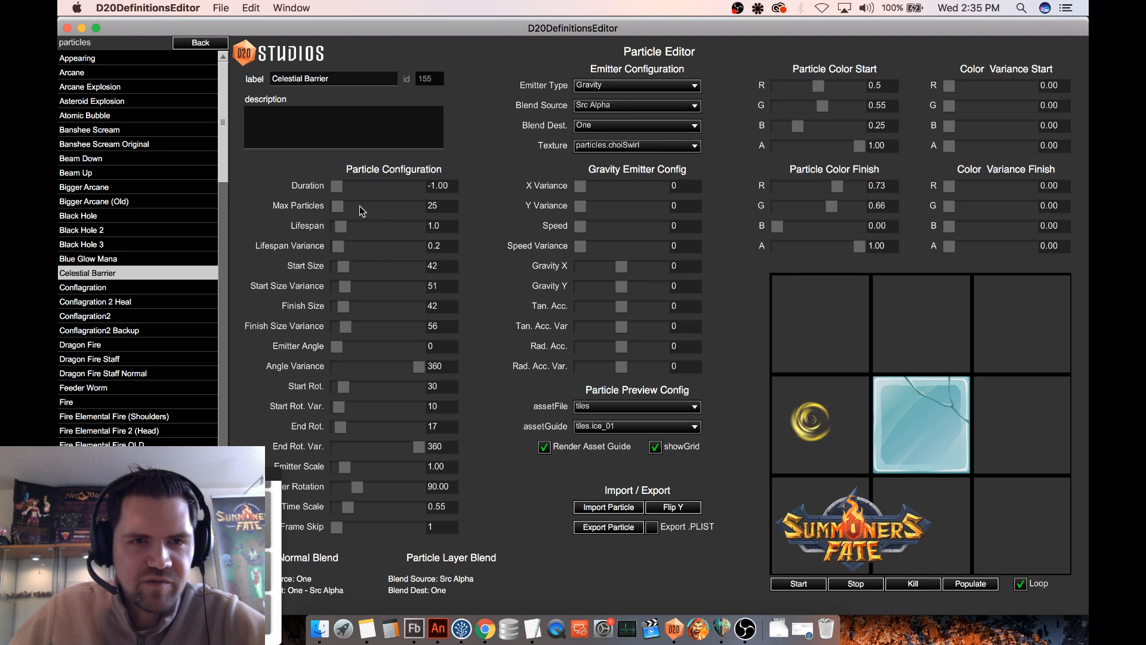
# - Set Celestial Barrier's Max Particles to 30 after trying 50, and reselect the particle in the list
pyautogui.click(423, 206)
pyautogui.write('50')
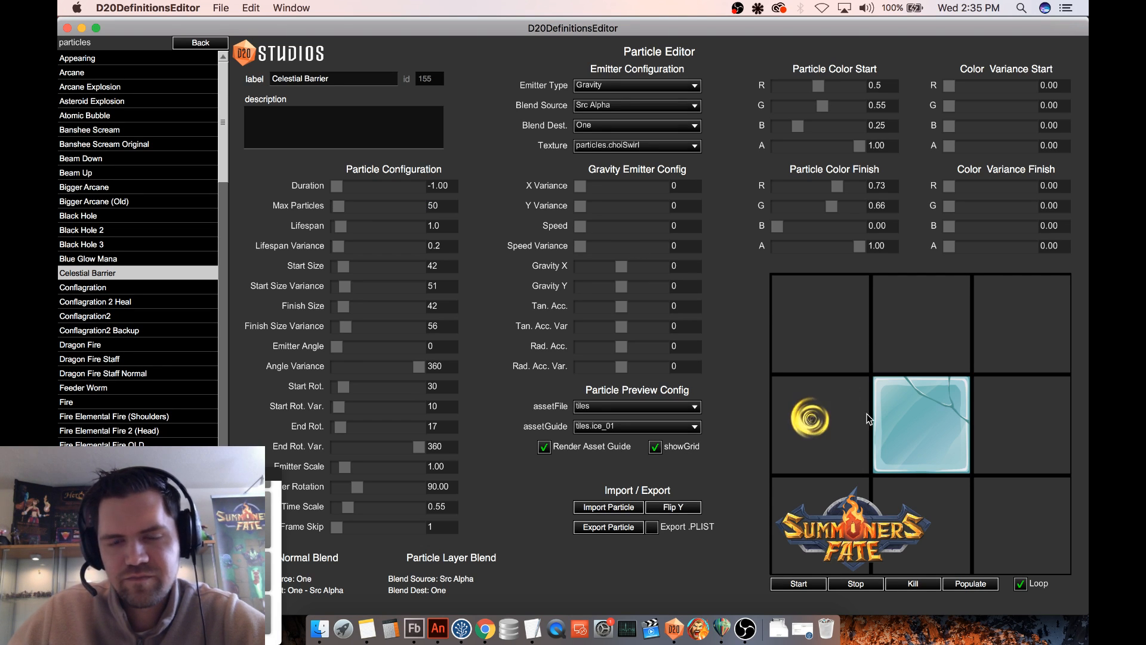
pyautogui.doubleClick(435, 207)
pyautogui.write('30')
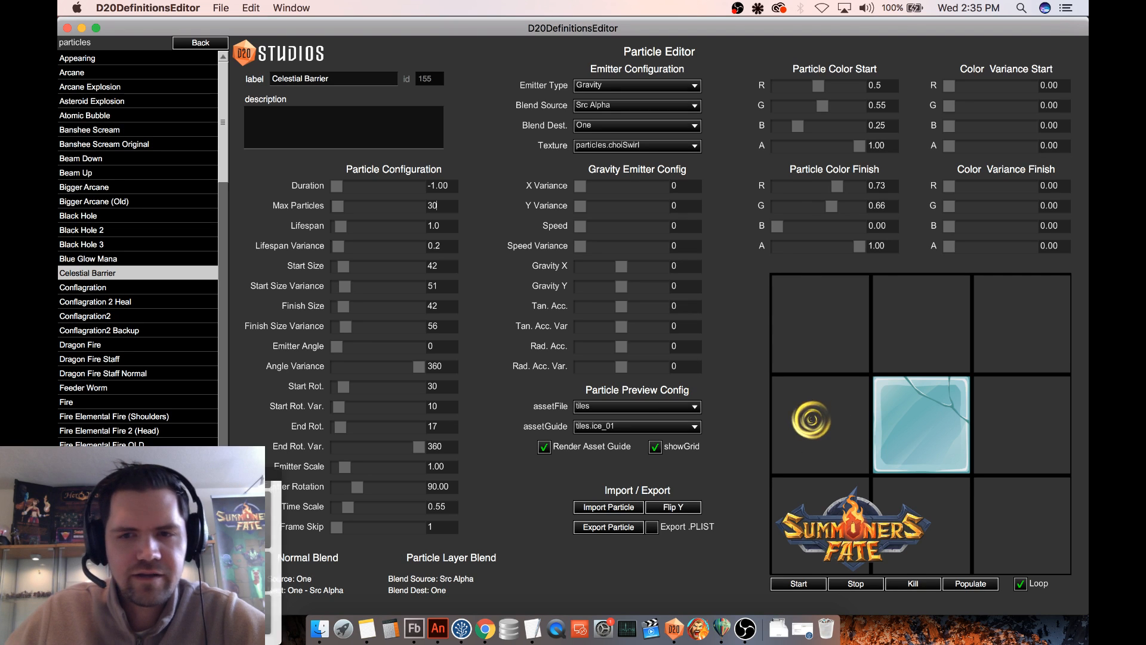
pyautogui.click(115, 287)
pyautogui.click(116, 273)
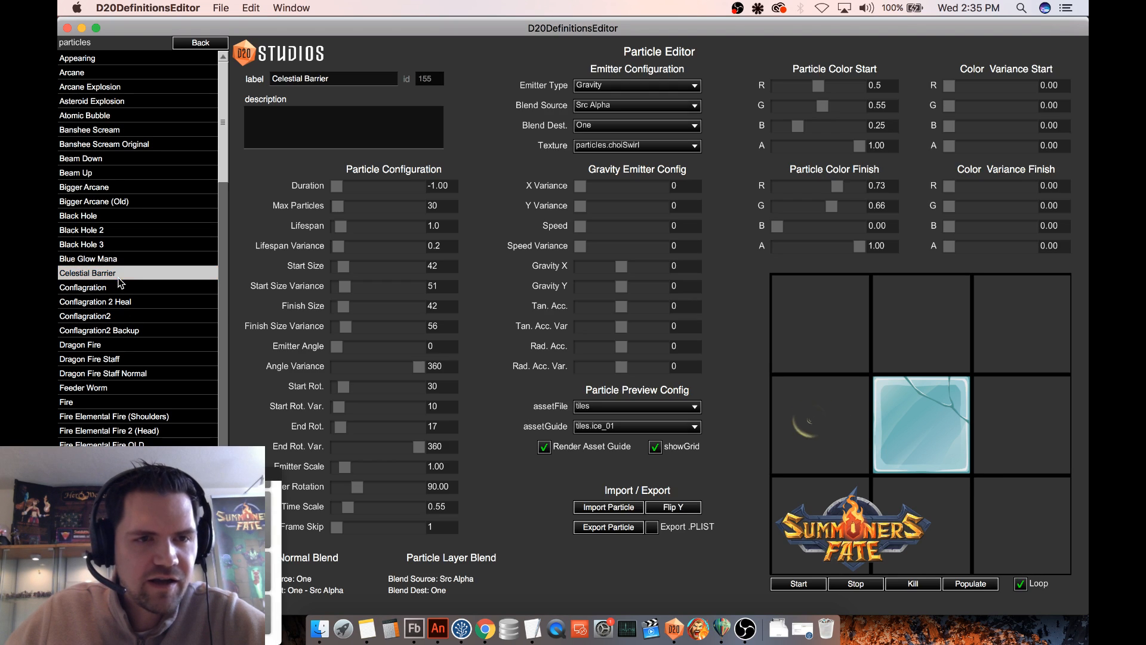
# - Switch to Finder and open weapons.fla from the summonersFate assets folder in Animate
pyautogui.click(320, 627)
pyautogui.click(389, 154)
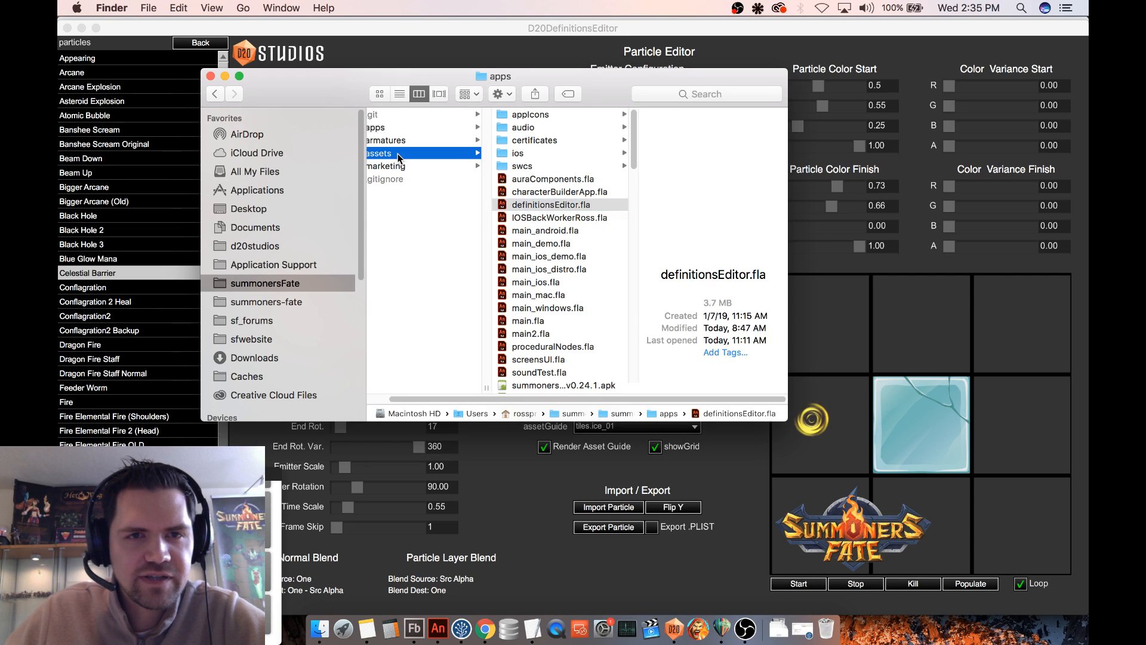
pyautogui.click(549, 204)
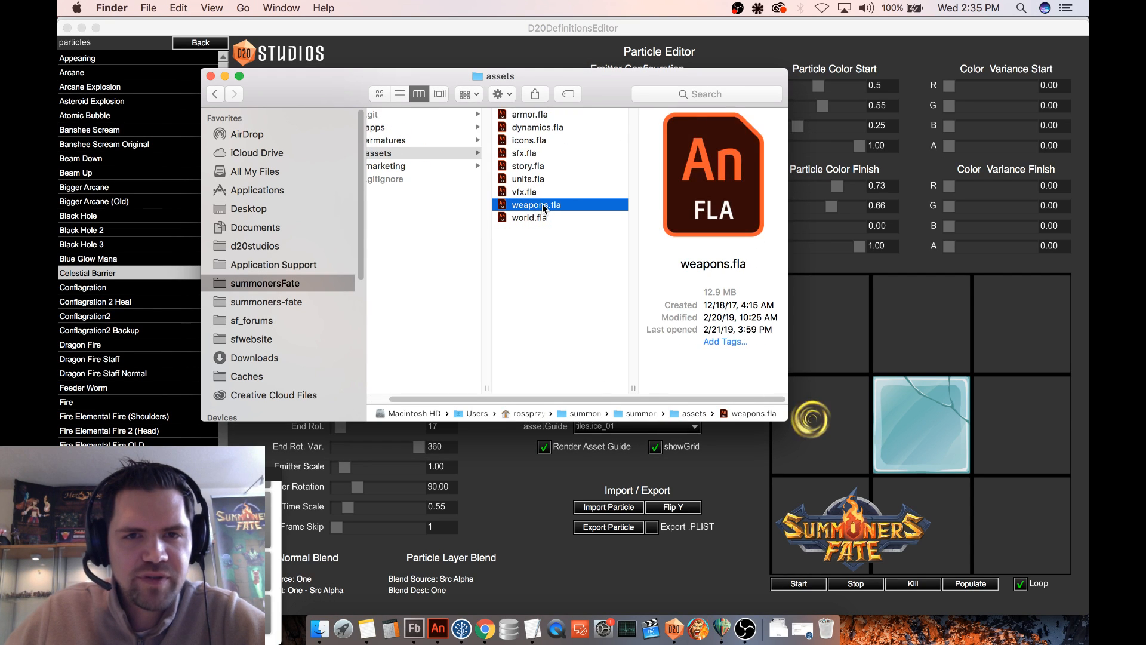
pyautogui.doubleClick(538, 203)
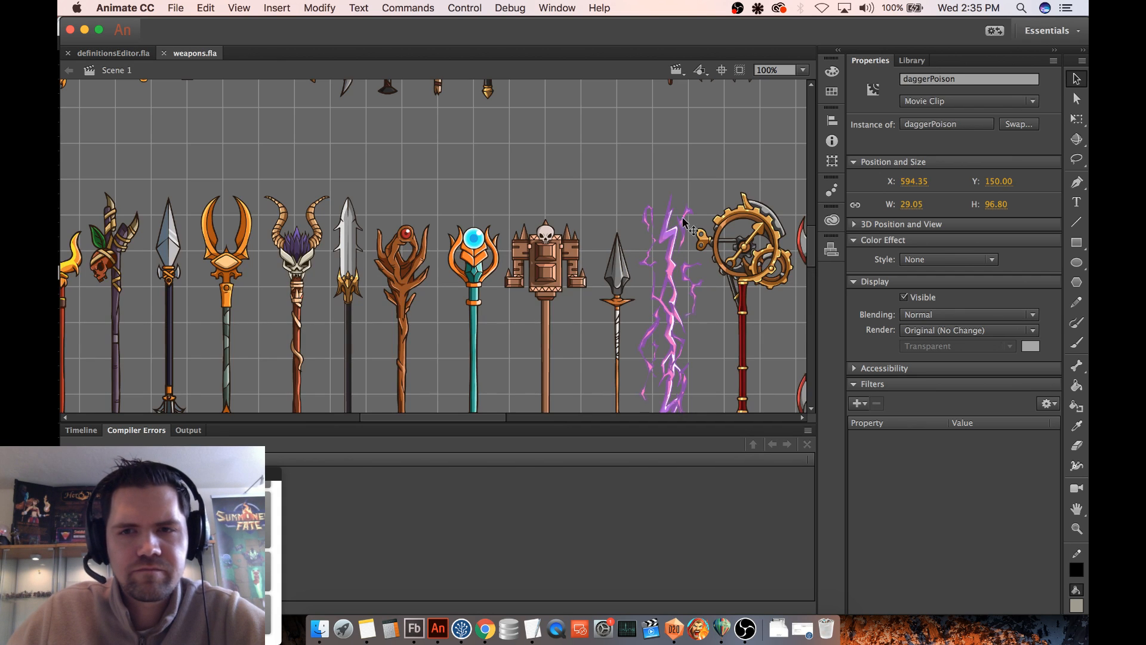
# - Browse the weapon artwork and library symbols for a suitable base, previewing spearBlueCrystalBlade and spearMetalArrowheadTip
pyautogui.scroll(-5, 701, 221)
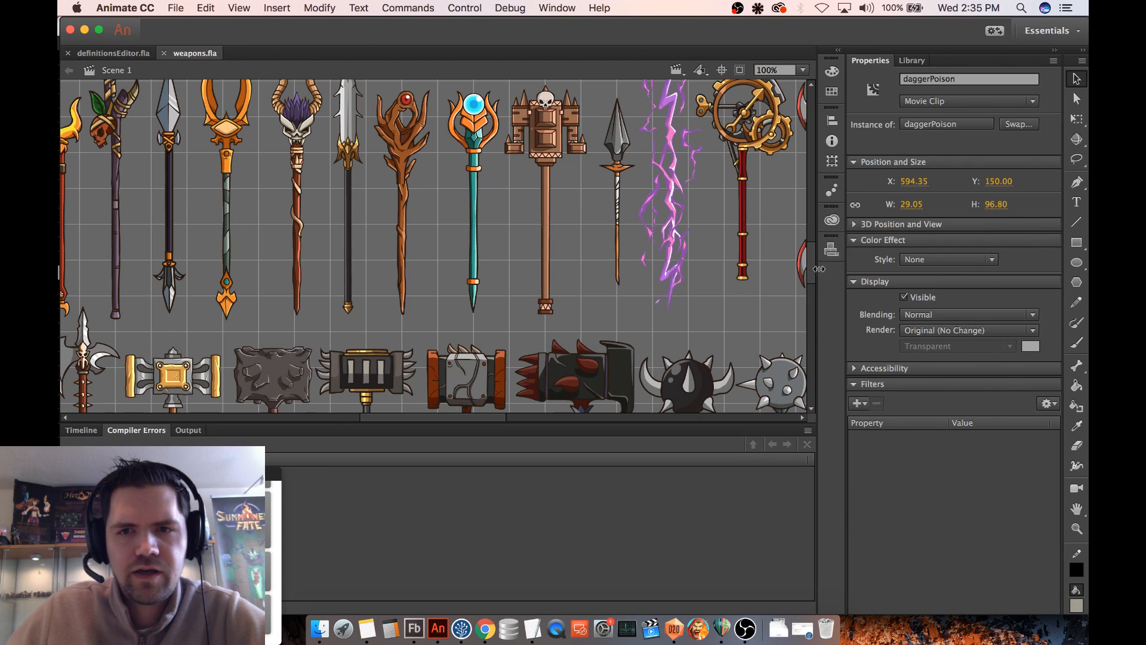
pyautogui.scroll(2, 812, 268)
pyautogui.click(912, 60)
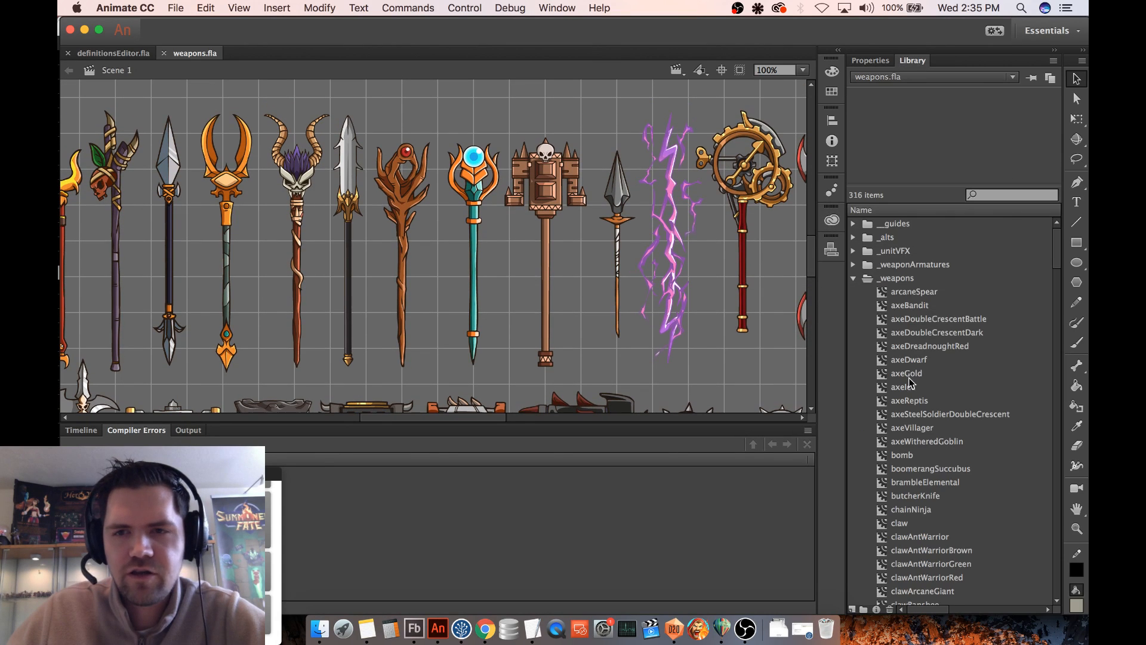
pyautogui.scroll(-1, 931, 385)
pyautogui.scroll(-20, 955, 385)
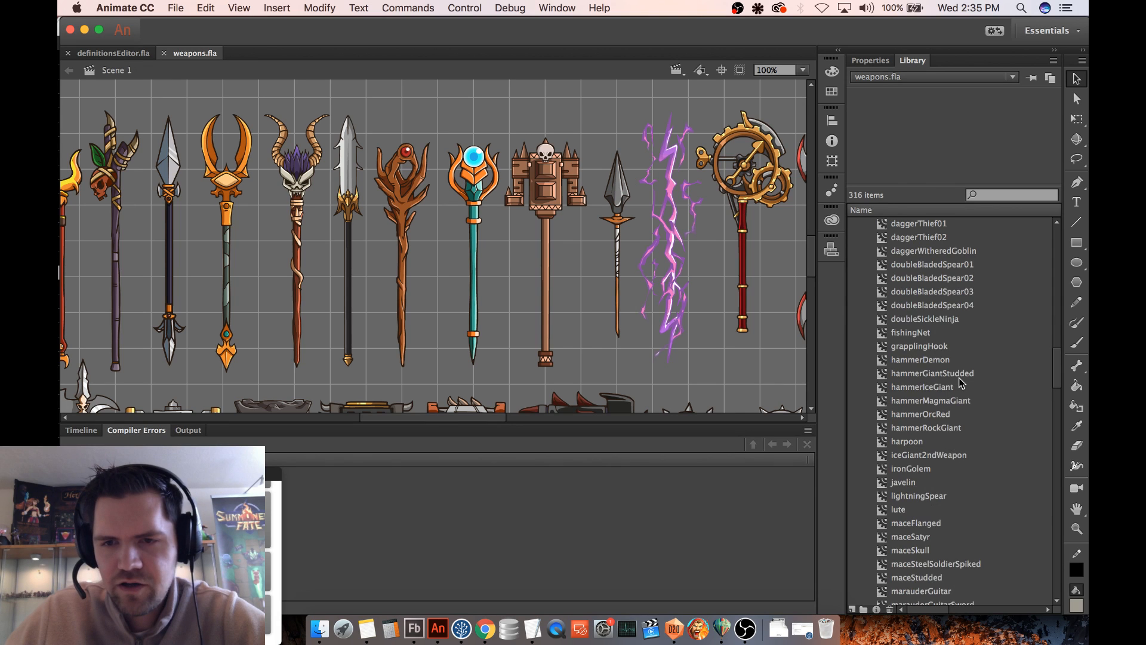
pyautogui.scroll(-20, 959, 382)
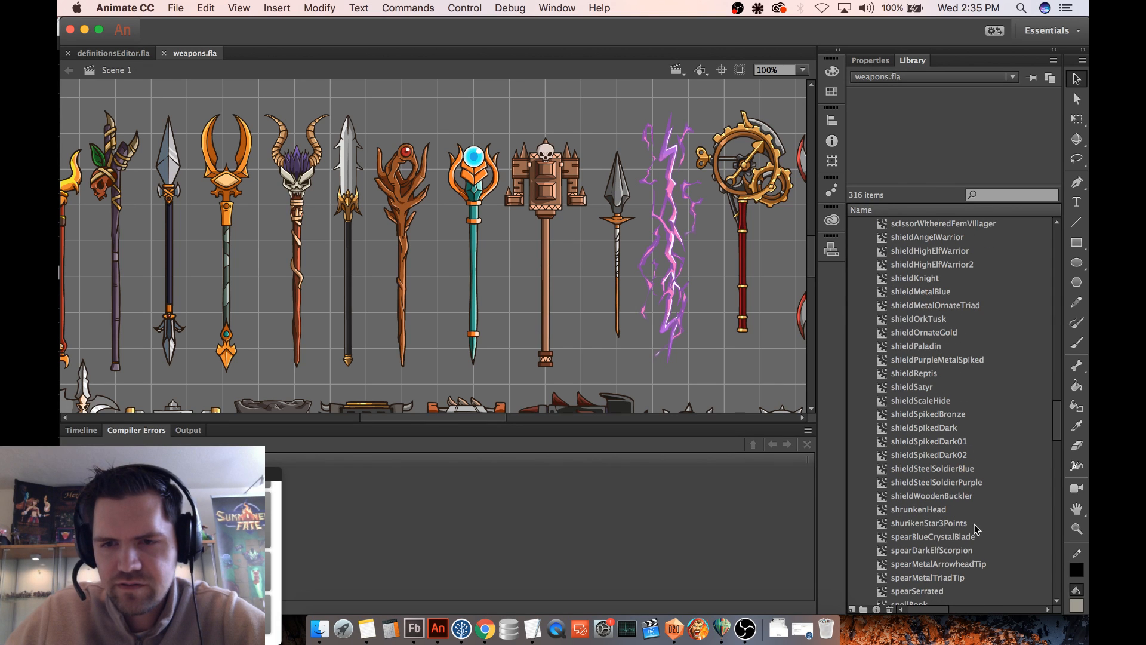
pyautogui.click(952, 497)
pyautogui.click(945, 537)
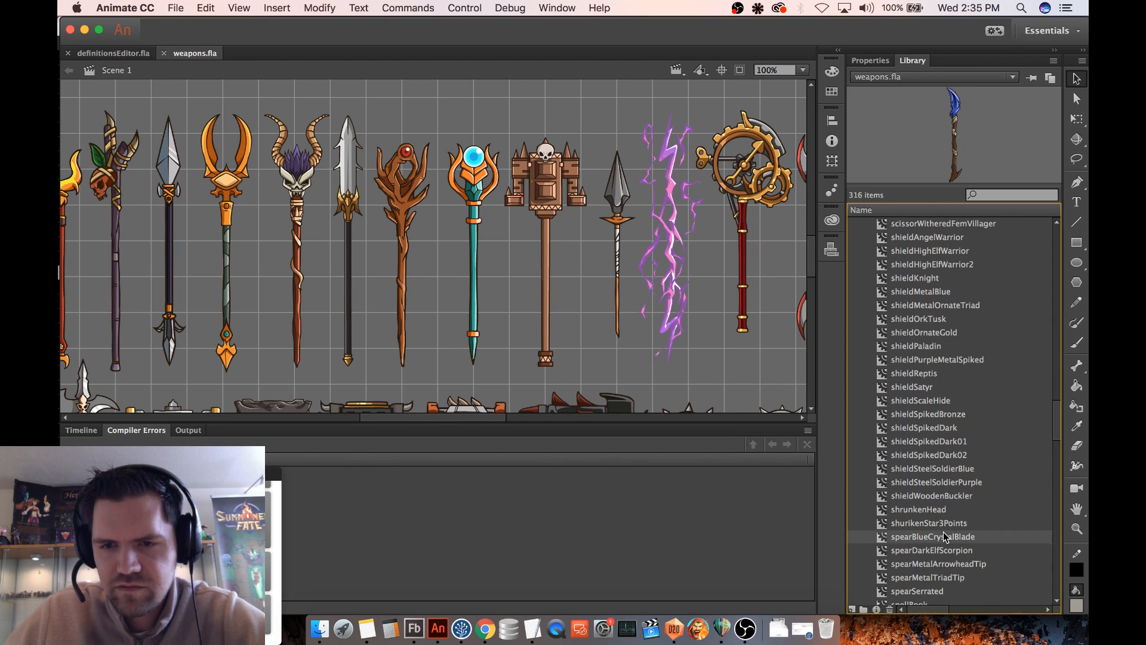
pyautogui.click(947, 564)
pyautogui.scroll(-3, 952, 562)
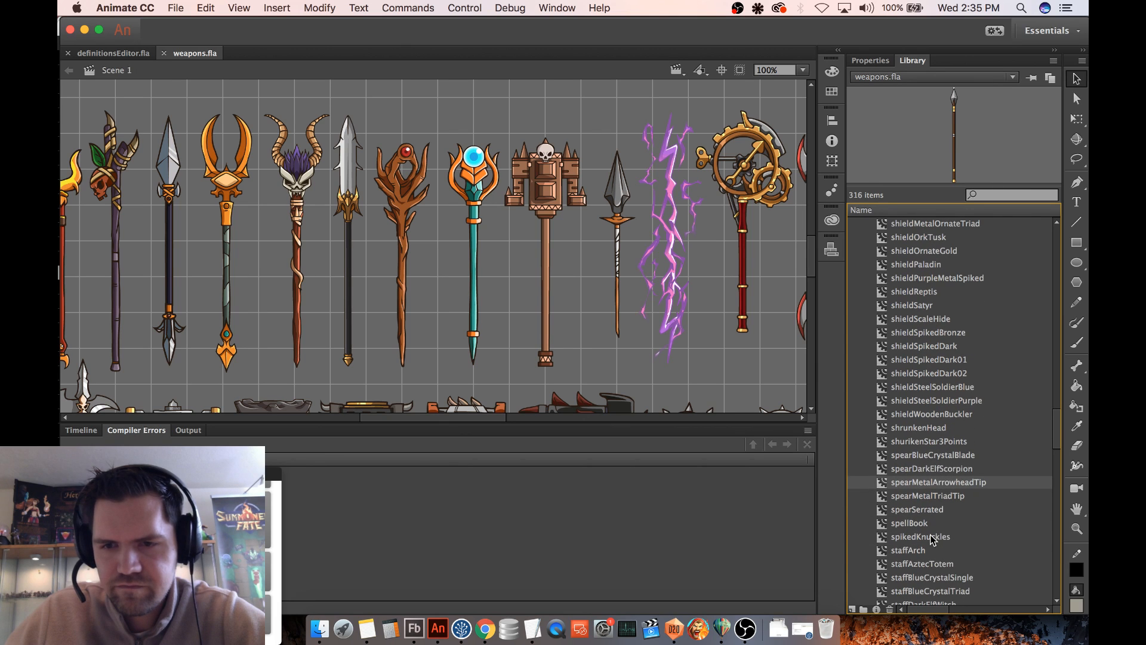
# - Duplicate the spikedKnuckles library symbol as a movie clip named celestialBarrier in the _weapons folder
pyautogui.click(933, 537)
pyautogui.scroll(-3, 949, 528)
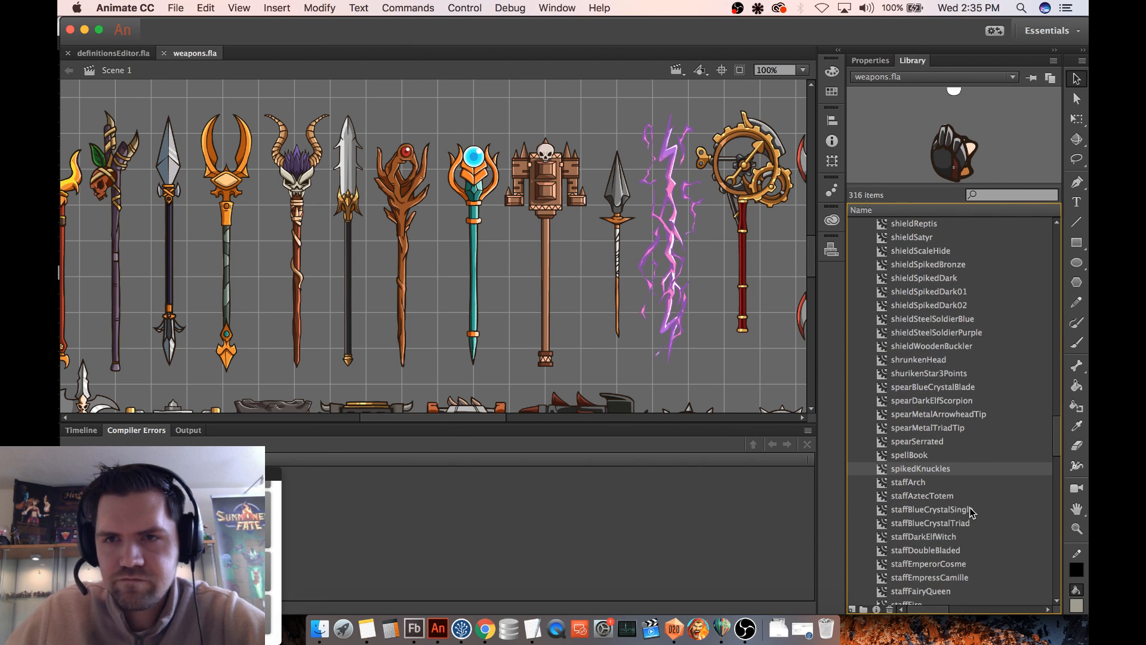
pyautogui.scroll(-1, 973, 511)
pyautogui.rightClick(934, 459)
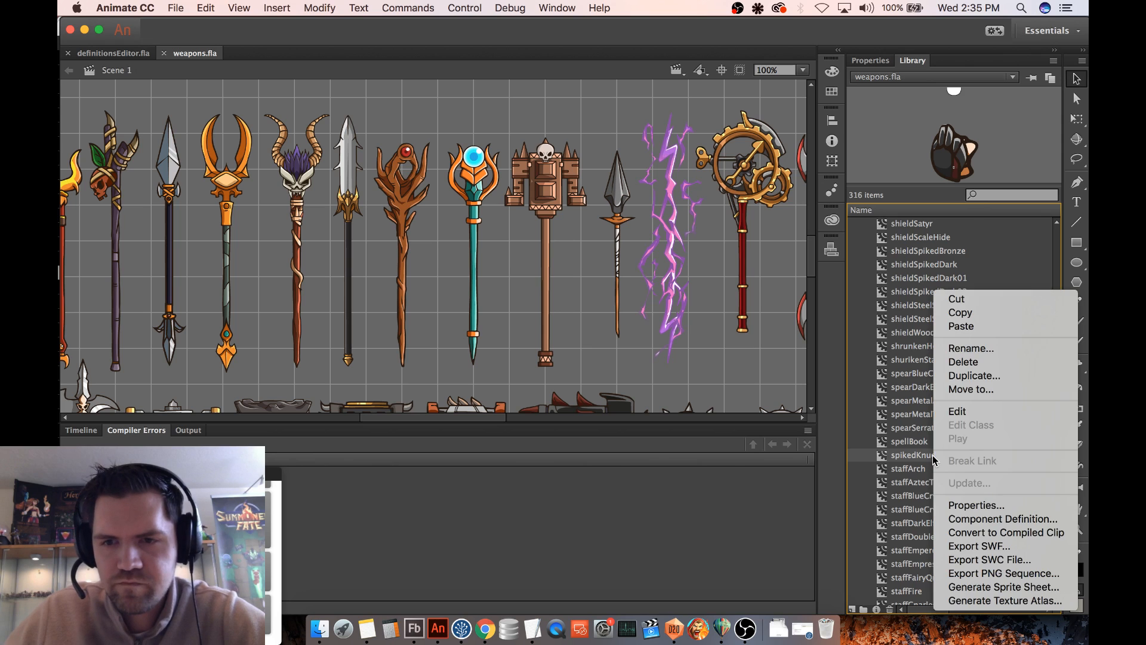
pyautogui.click(991, 377)
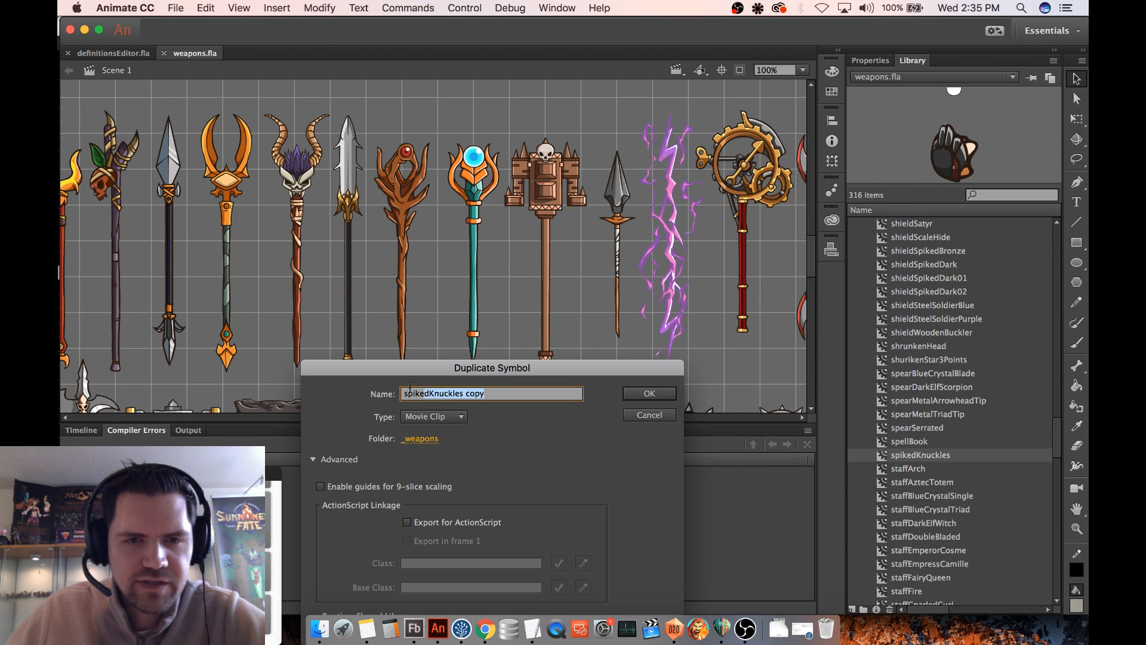
pyautogui.write('ce')
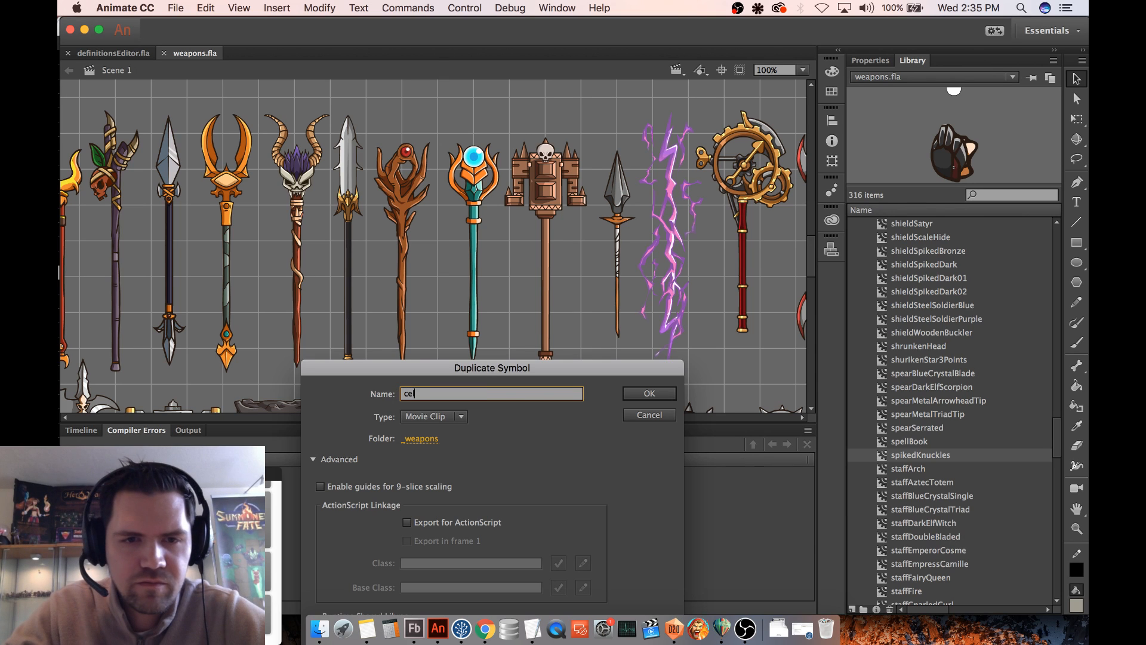
pyautogui.write('lestialBarrie')
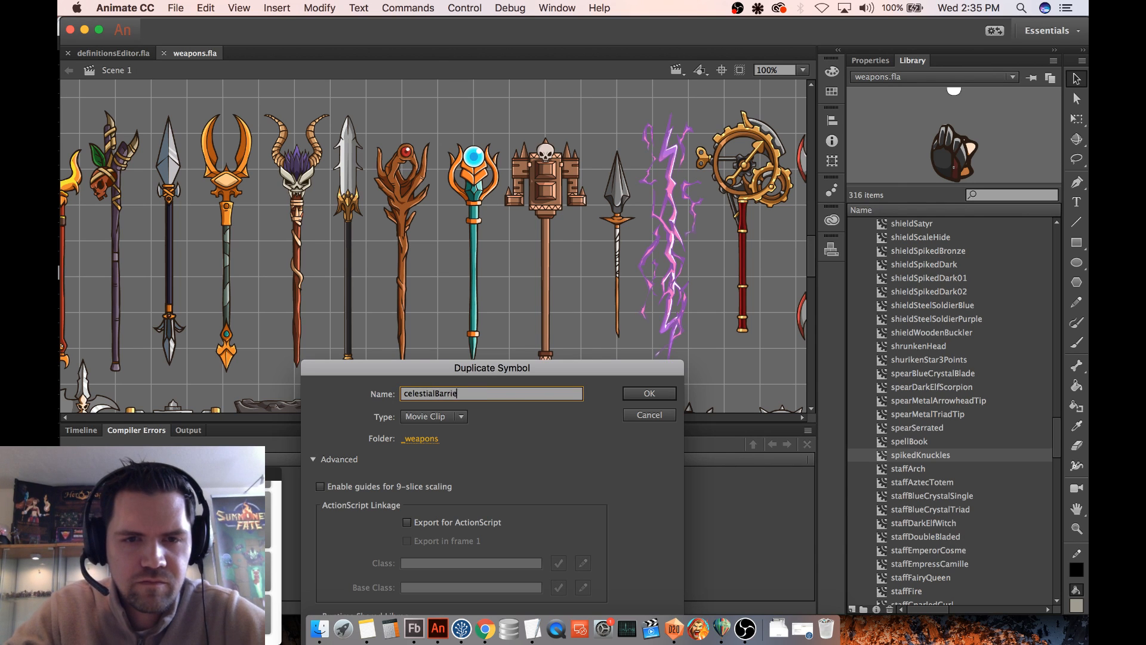
pyautogui.write('r')
pyautogui.press('Return')
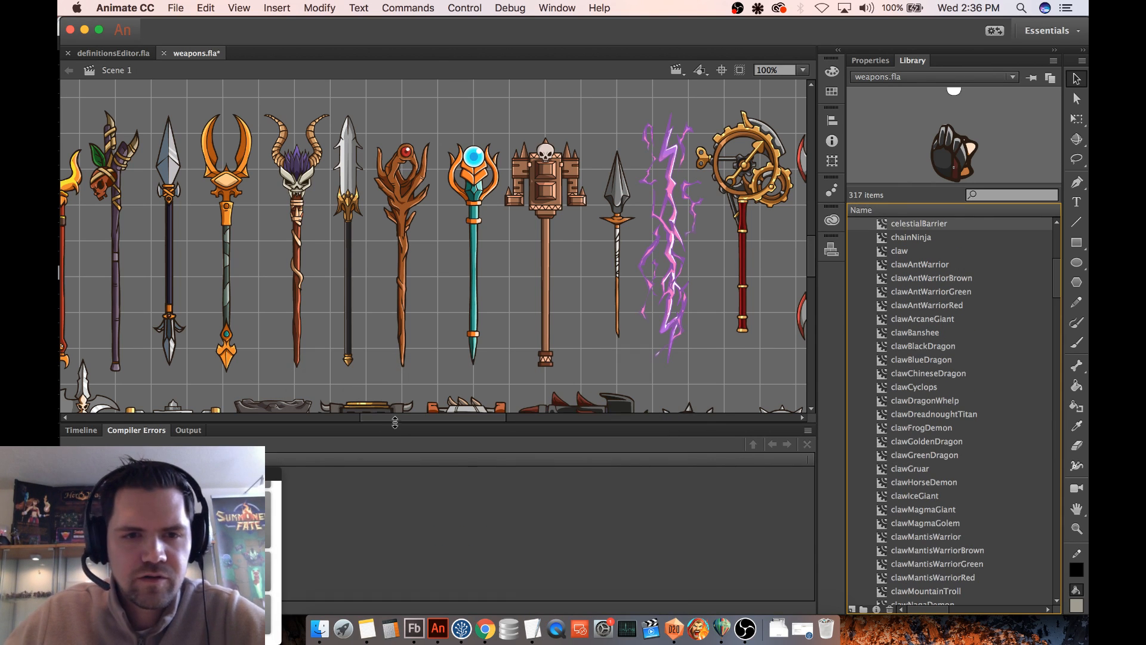
# - Place an instance of the celestialBarrier symbol on the stage in the empty space above the spiked knuckles
pyautogui.moveTo(395, 421); pyautogui.dragTo(571, 413)
pyautogui.scroll(-5, 586, 313)
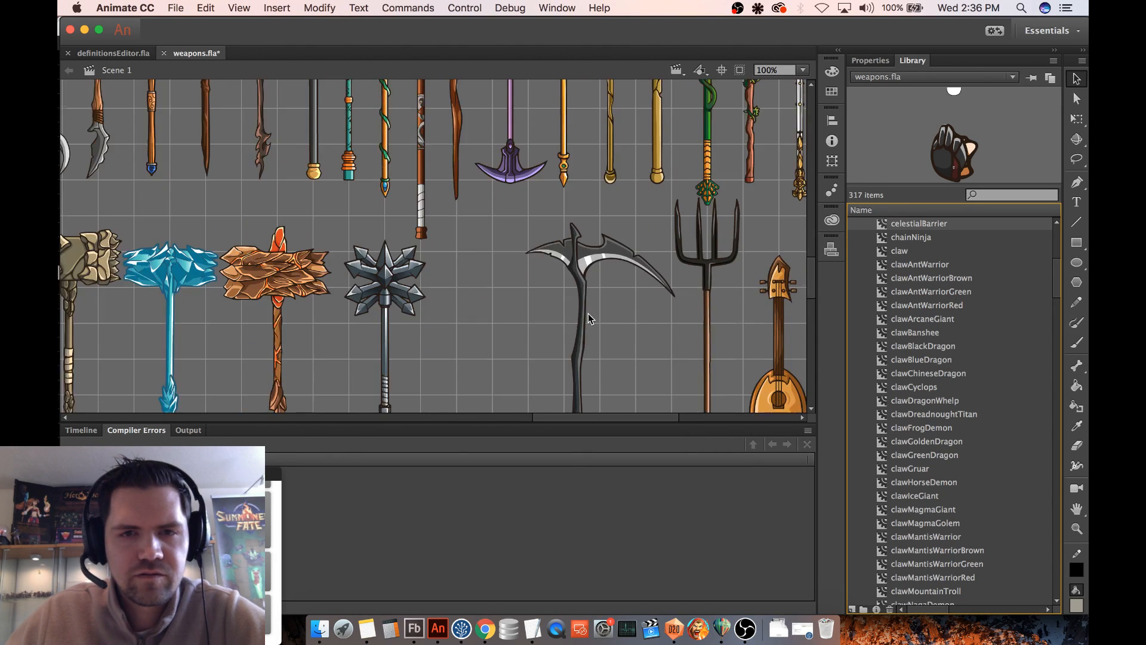
pyautogui.scroll(-10, 588, 313)
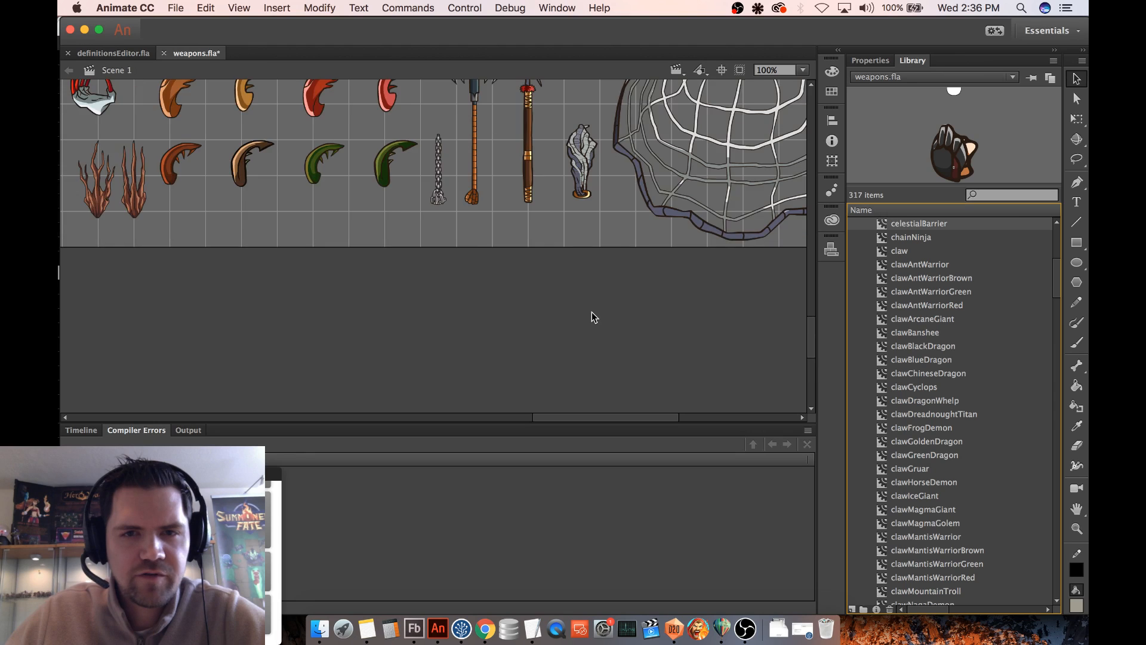
pyautogui.scroll(2, 592, 313)
pyautogui.moveTo(543, 418); pyautogui.dragTo(460, 419)
pyautogui.scroll(3, 466, 358)
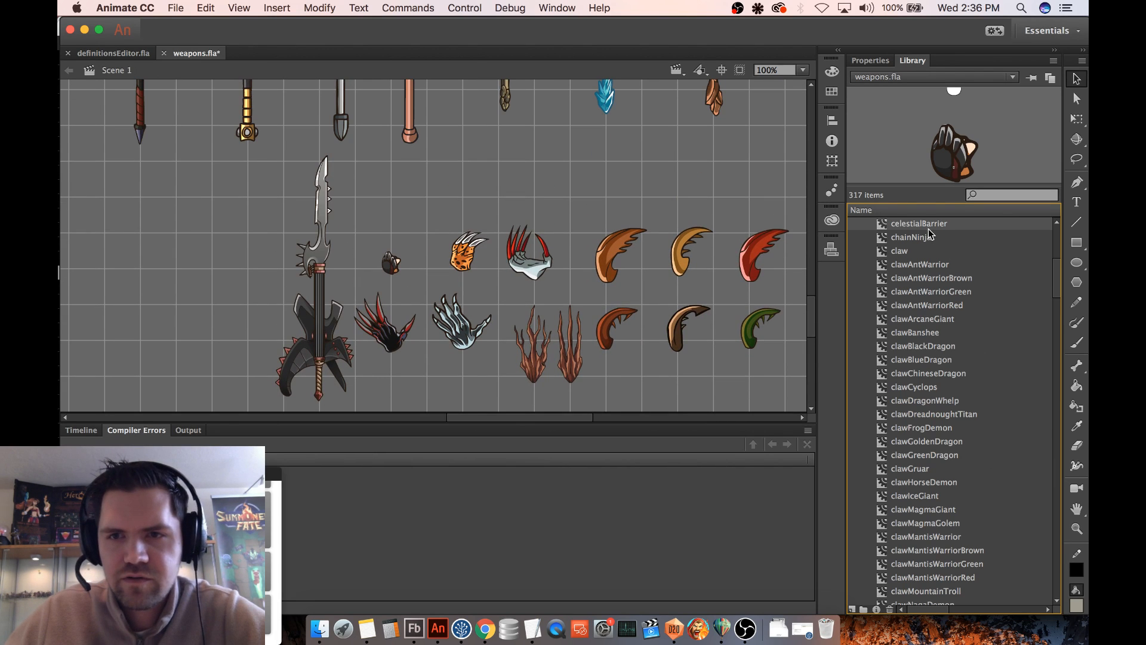
pyautogui.moveTo(929, 235); pyautogui.dragTo(395, 203)
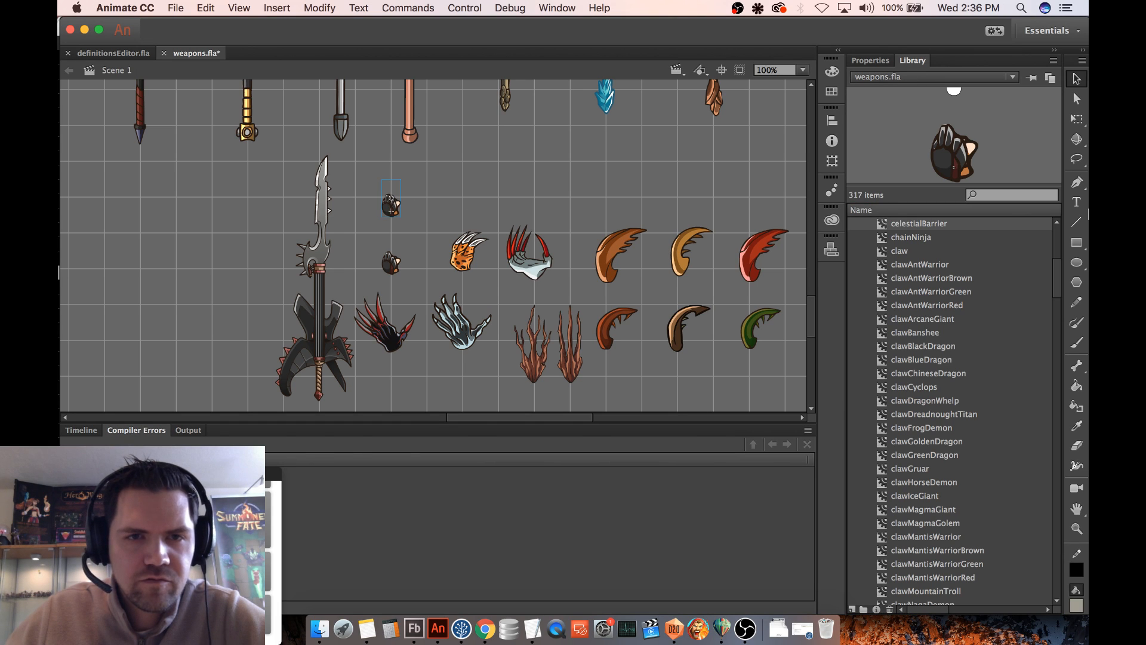
# - Move the celestialBarrier instance to about X 2400, Y 1700, directly above the spiked knuckles
pyautogui.click(1084, 119)
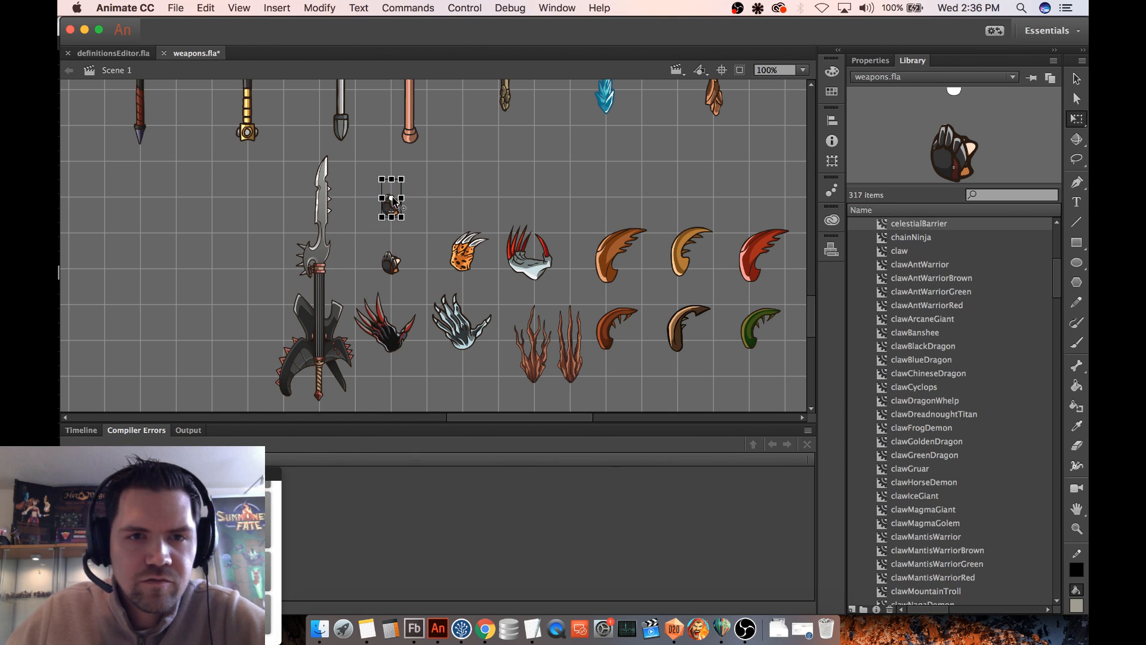
pyautogui.press('v')
pyautogui.moveTo(397, 209); pyautogui.dragTo(396, 194)
pyautogui.click(868, 60)
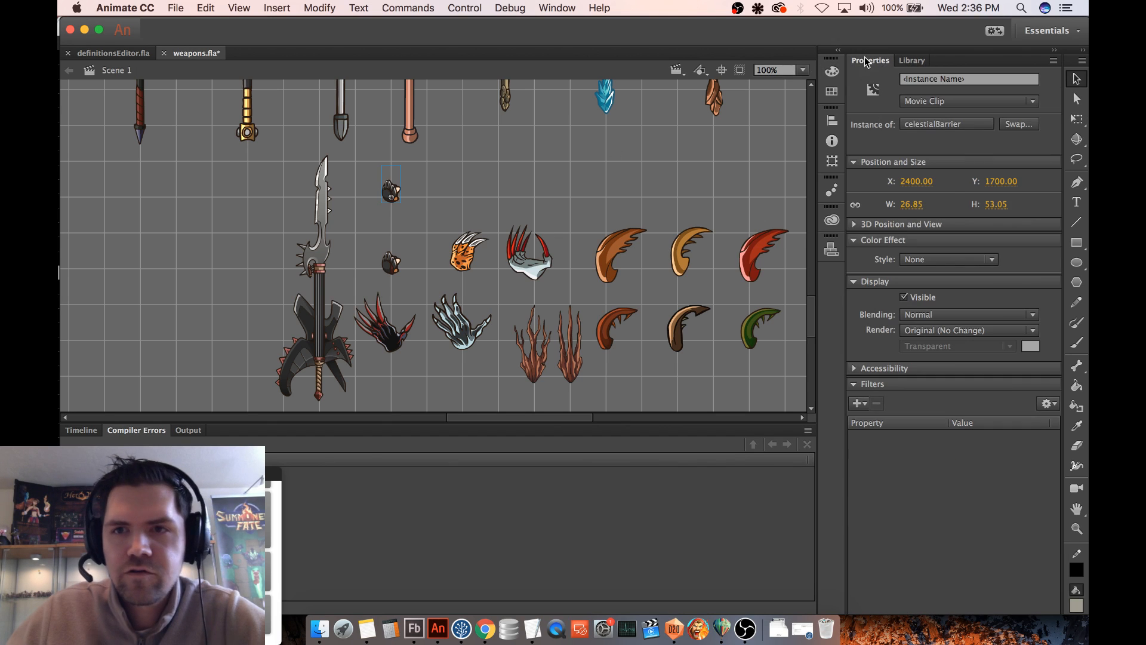
# - Copy the spiked knuckles' instance name to the new instance and change it to celestialBarrier$hand
pyautogui.click(394, 264)
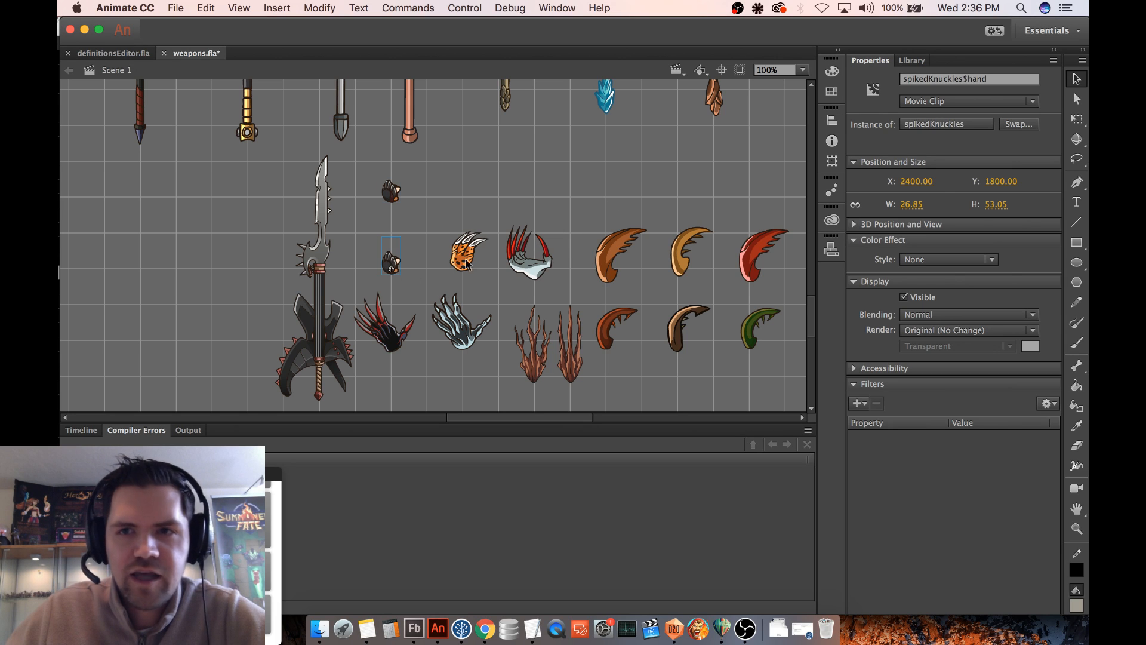
pyautogui.click(996, 79)
pyautogui.press('super+c')
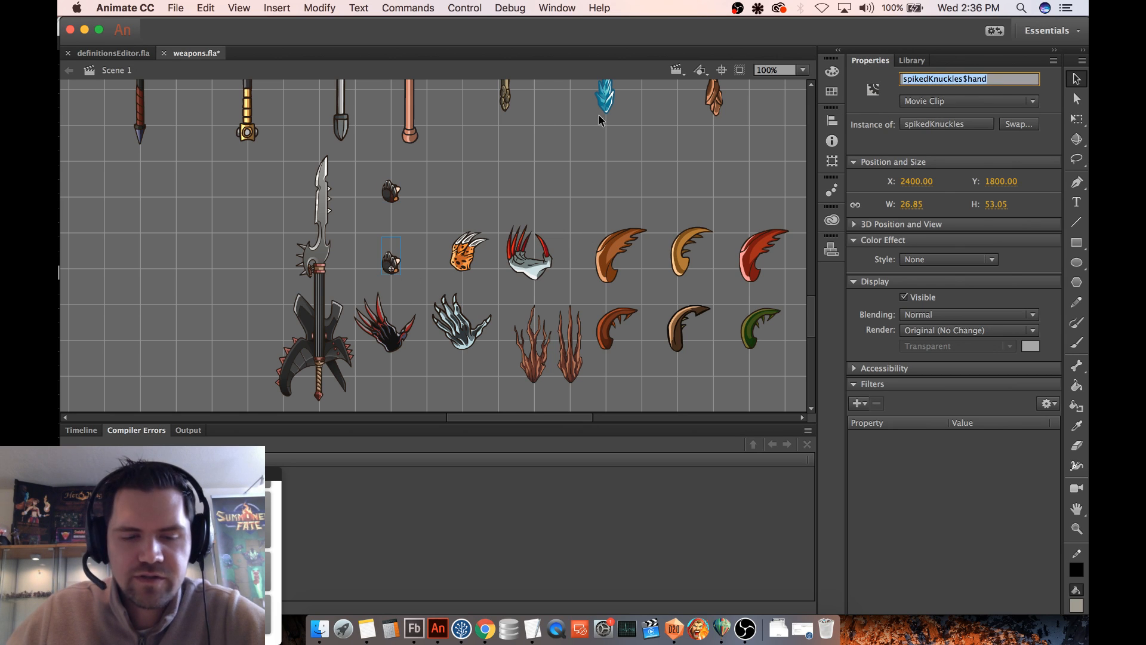
pyautogui.click(387, 197)
pyautogui.click(925, 78)
pyautogui.press('super+v')
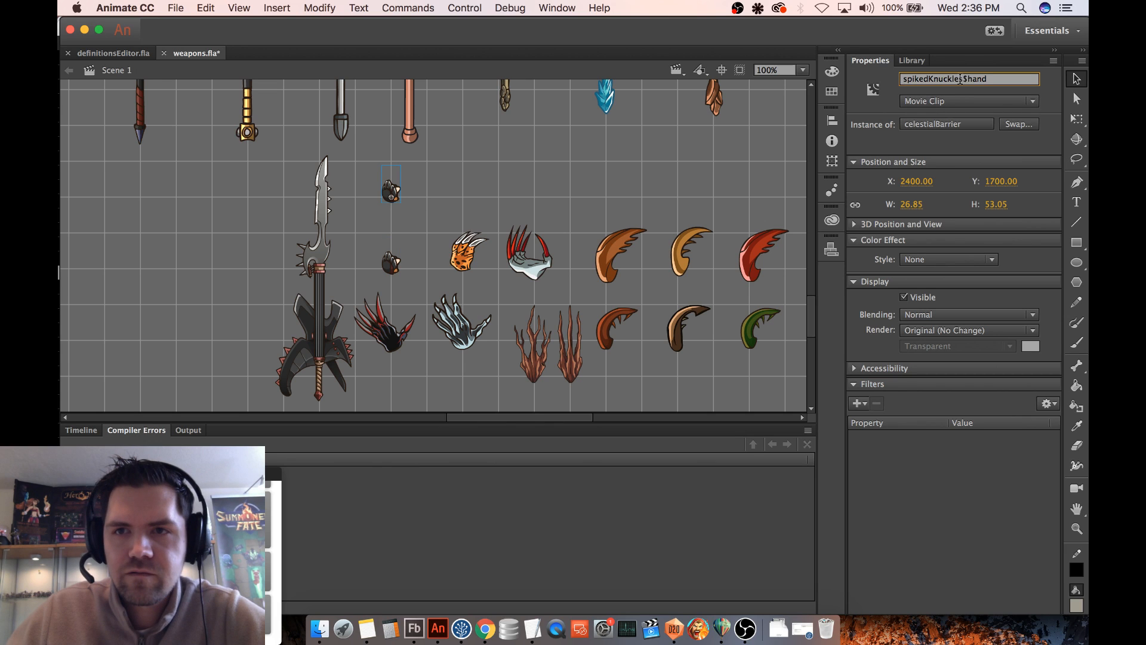
pyautogui.moveTo(965, 79); pyautogui.dragTo(892, 72)
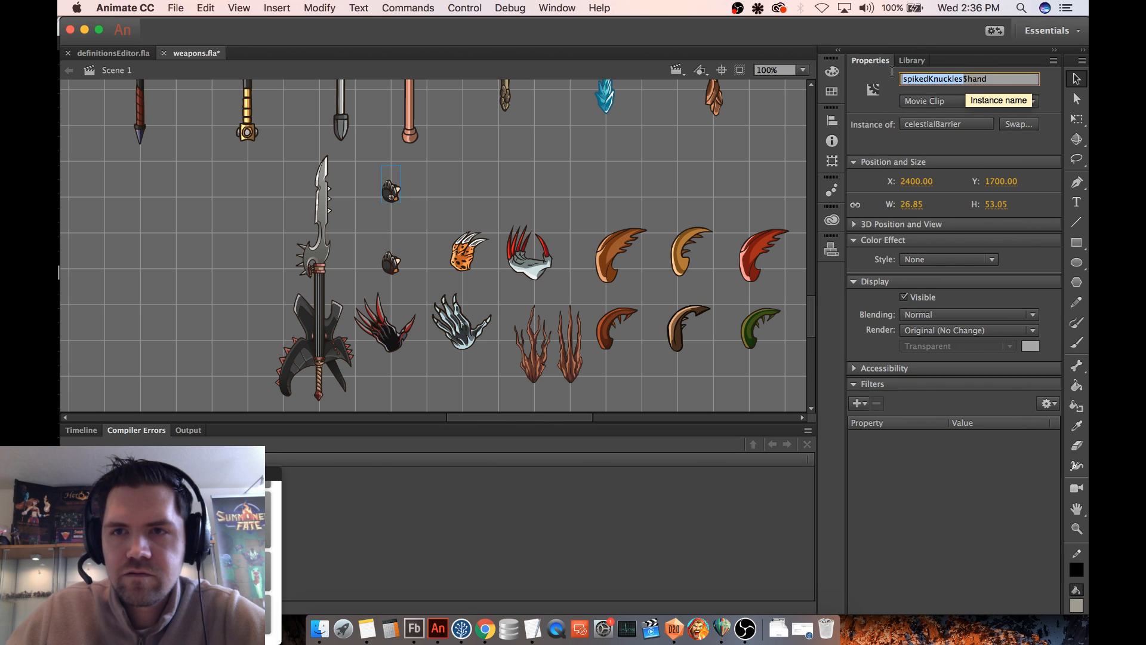
pyautogui.write('celesti')
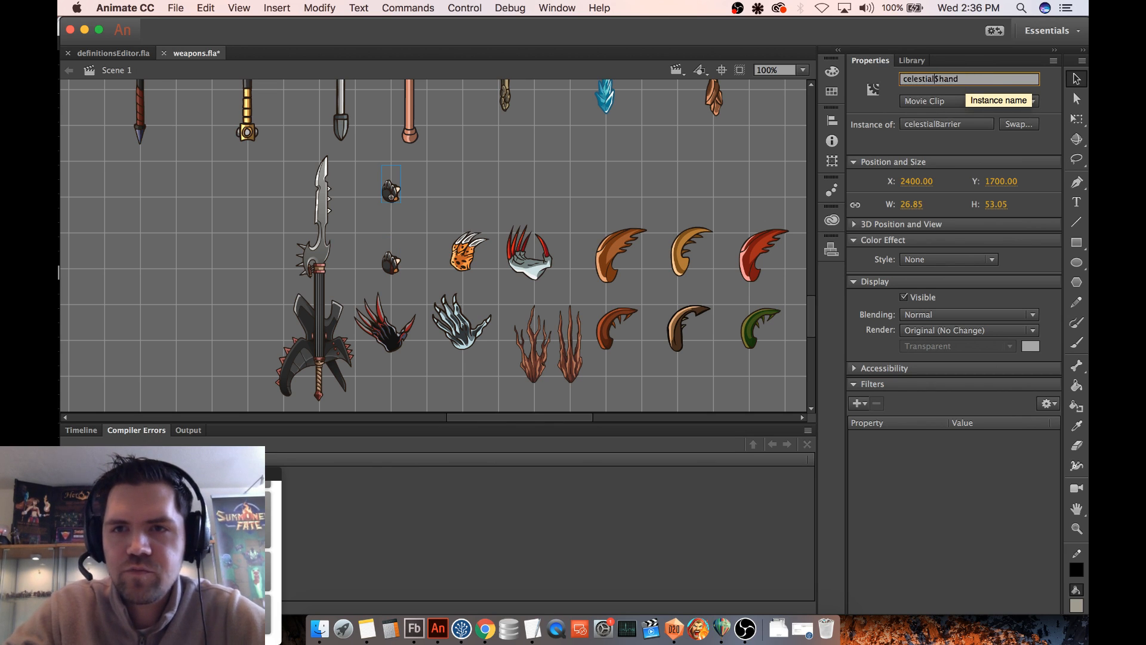
pyautogui.write('alBarrier')
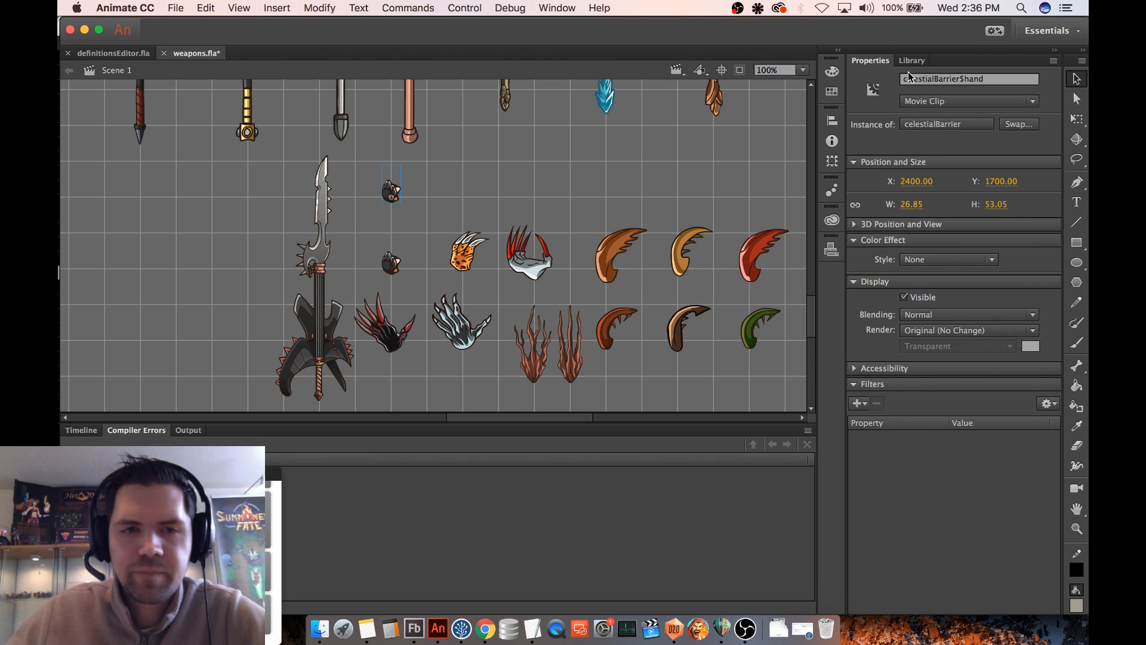
# - Open the daggerPoison symbol on the stage, show its timeline layers, and select the group at the blade's tip to examine it
pyautogui.scroll(2, 488, 218)
pyautogui.scroll(2, 486, 214)
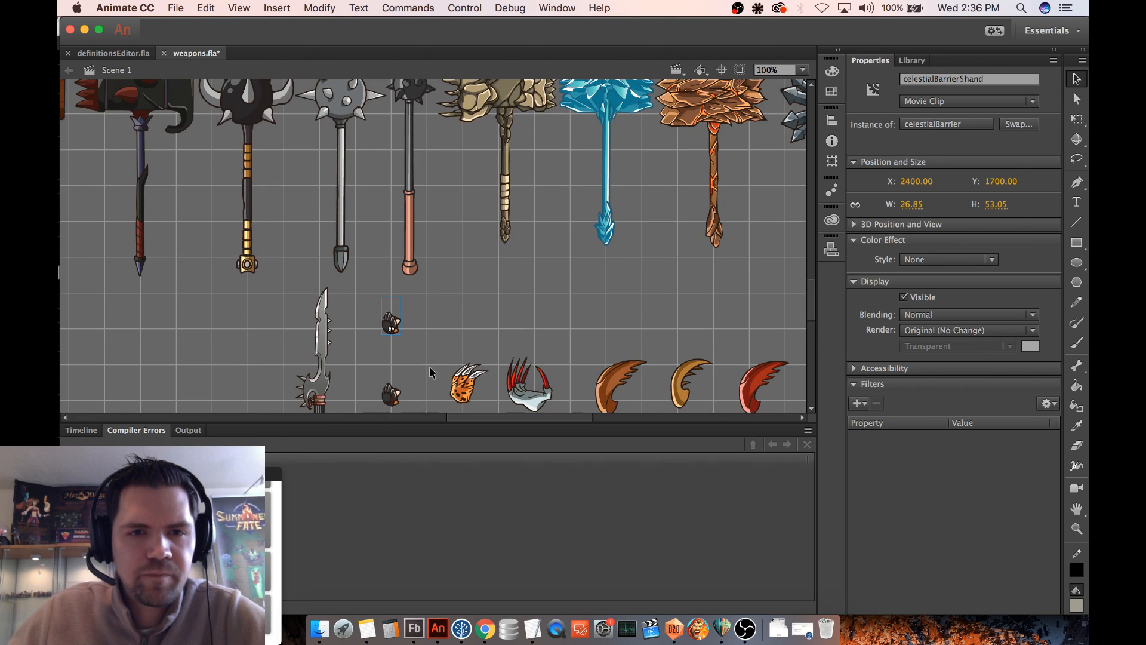
pyautogui.moveTo(468, 420); pyautogui.dragTo(304, 420)
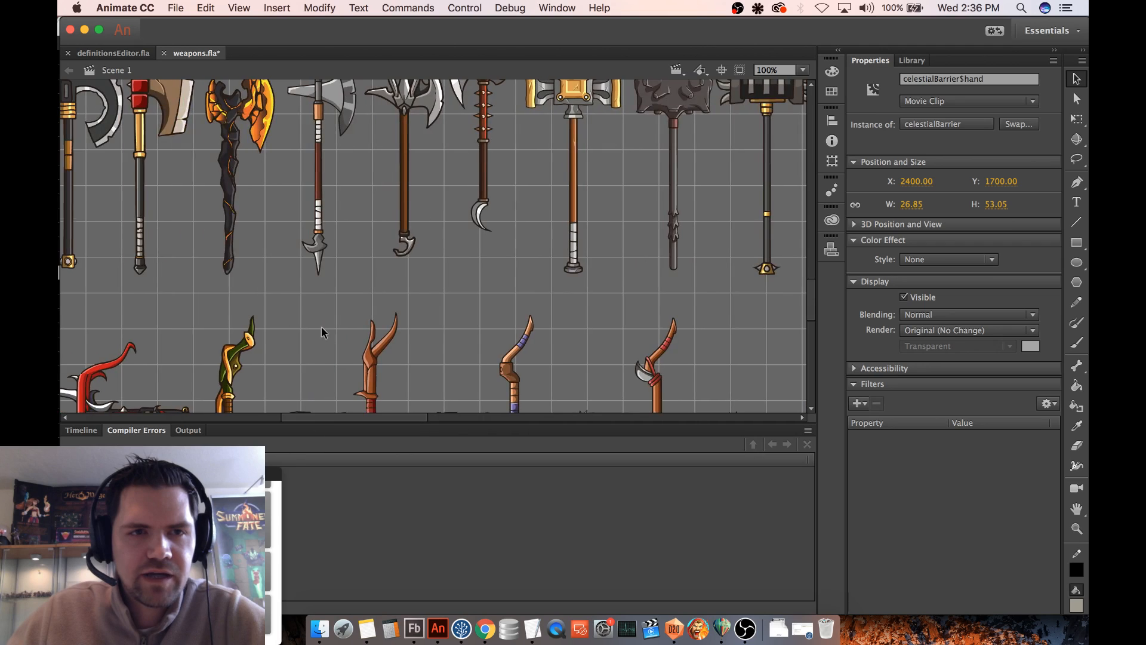
pyautogui.scroll(10, 323, 326)
pyautogui.scroll(10, 323, 324)
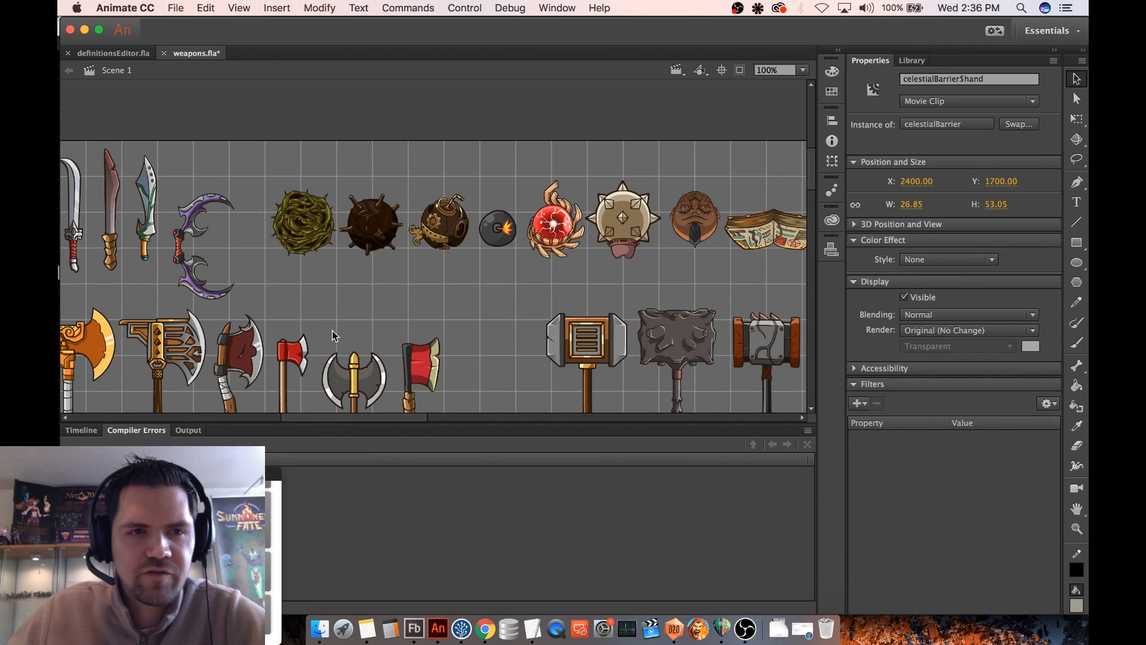
pyautogui.moveTo(353, 416); pyautogui.dragTo(234, 417)
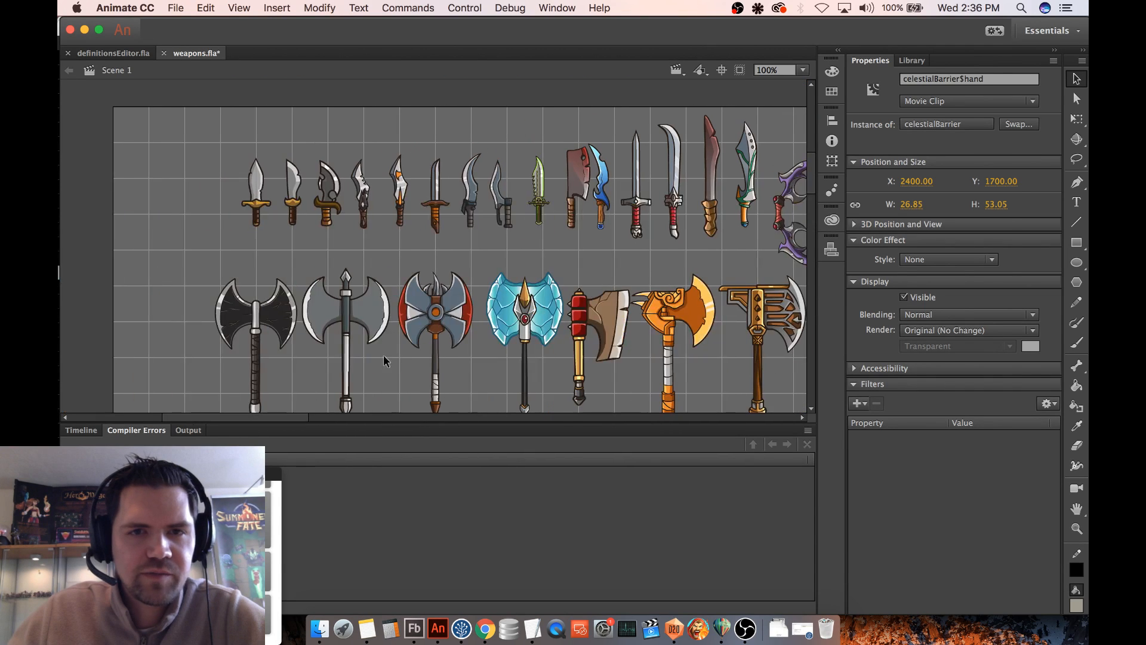
pyautogui.doubleClick(538, 209)
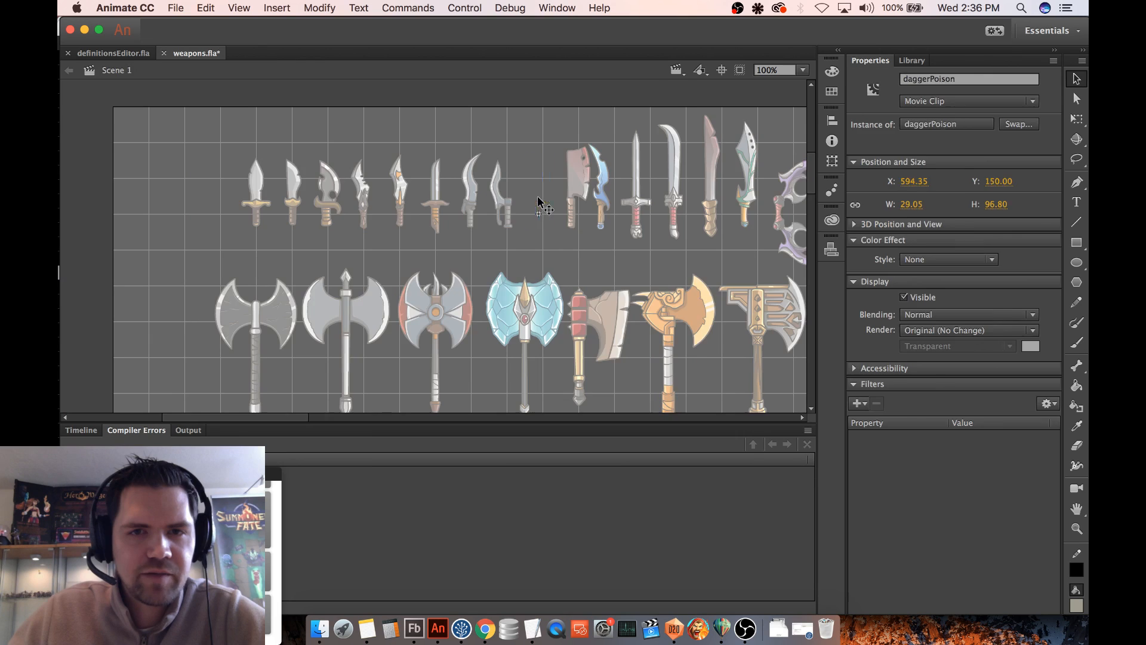
pyautogui.click(81, 430)
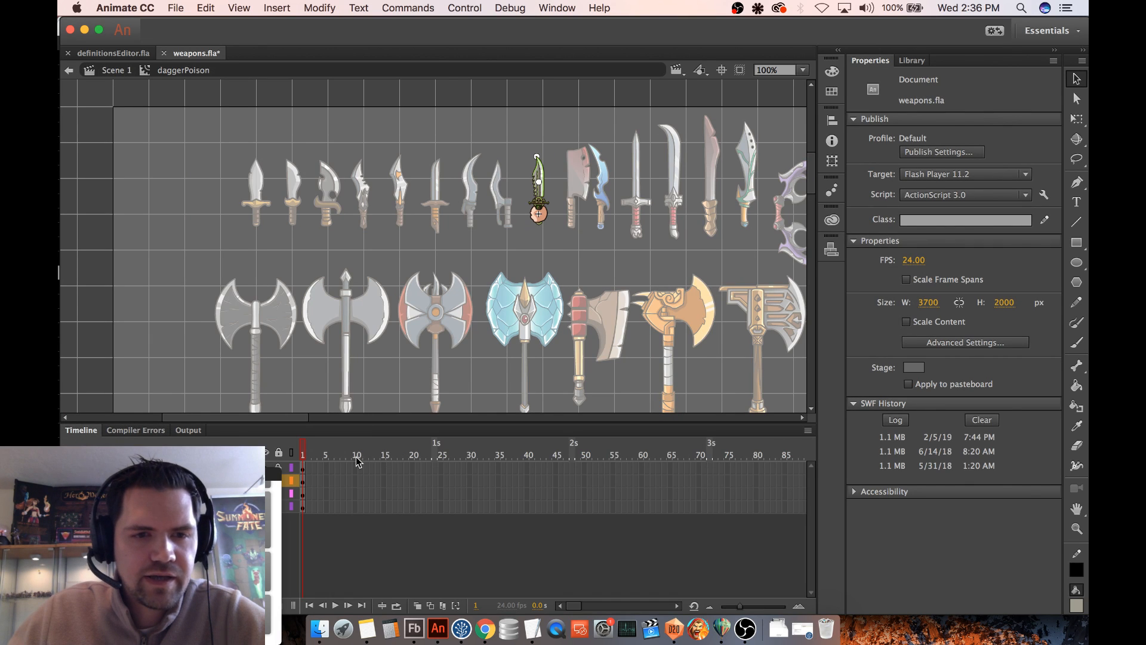
pyautogui.click(538, 160)
pyautogui.click(538, 153)
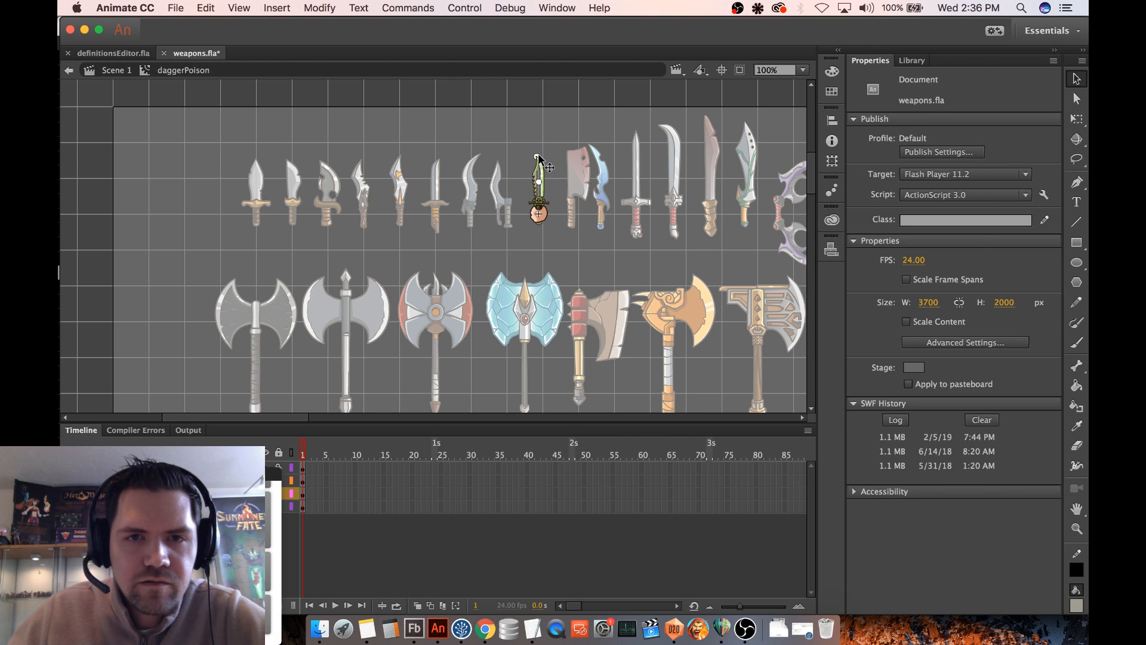
pyautogui.click(538, 156)
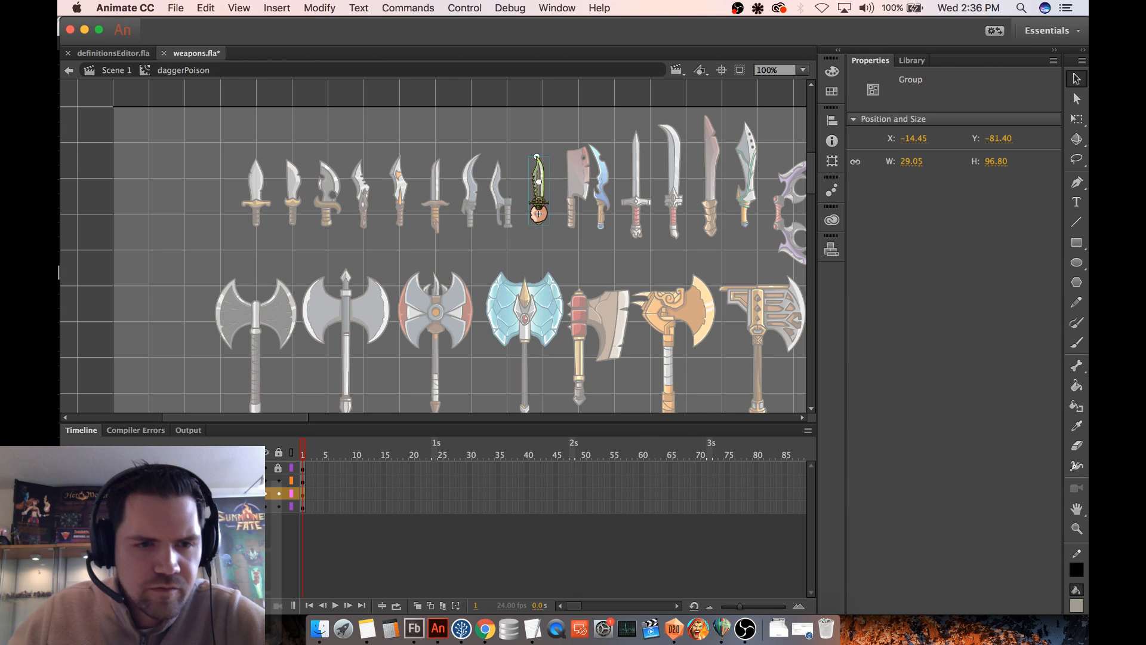
# - Hide the dagger's layer in daggerPoison and copy the frame that holds the d20Particle_153_particlesLayer instance
pyautogui.click(265, 493)
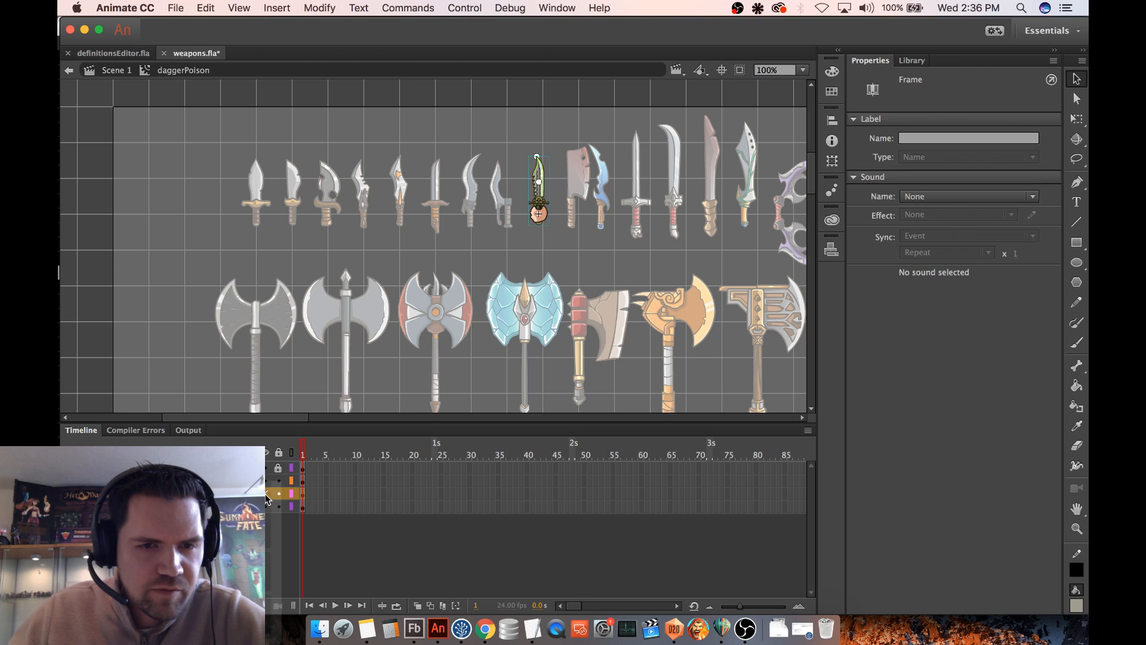
pyautogui.click(305, 480)
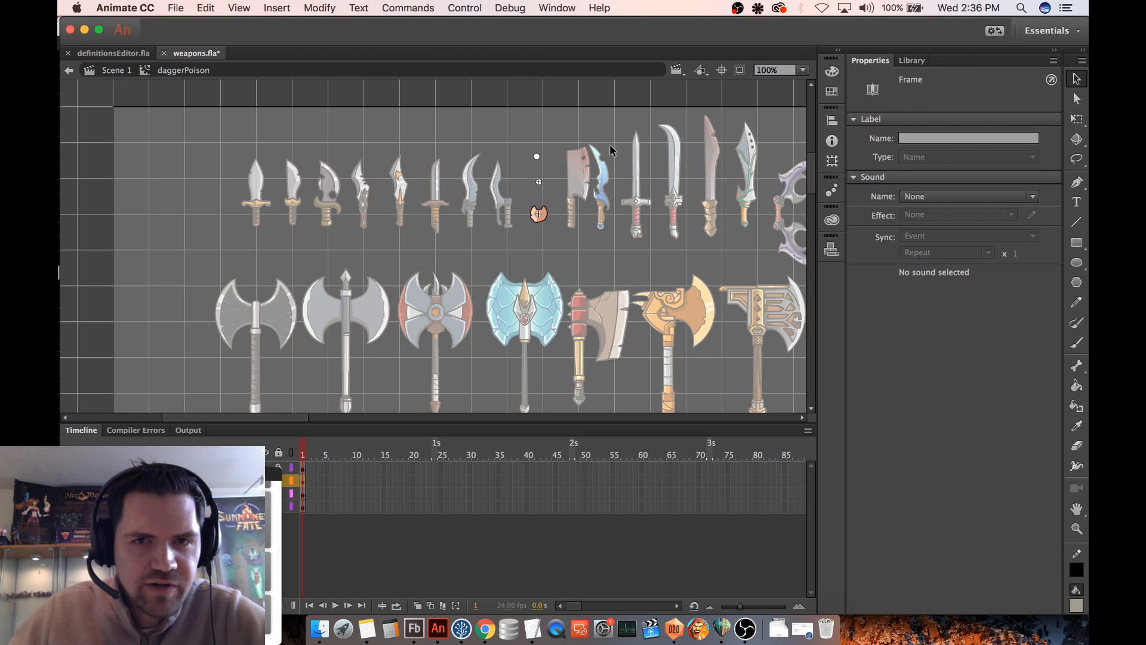
pyautogui.click(535, 159)
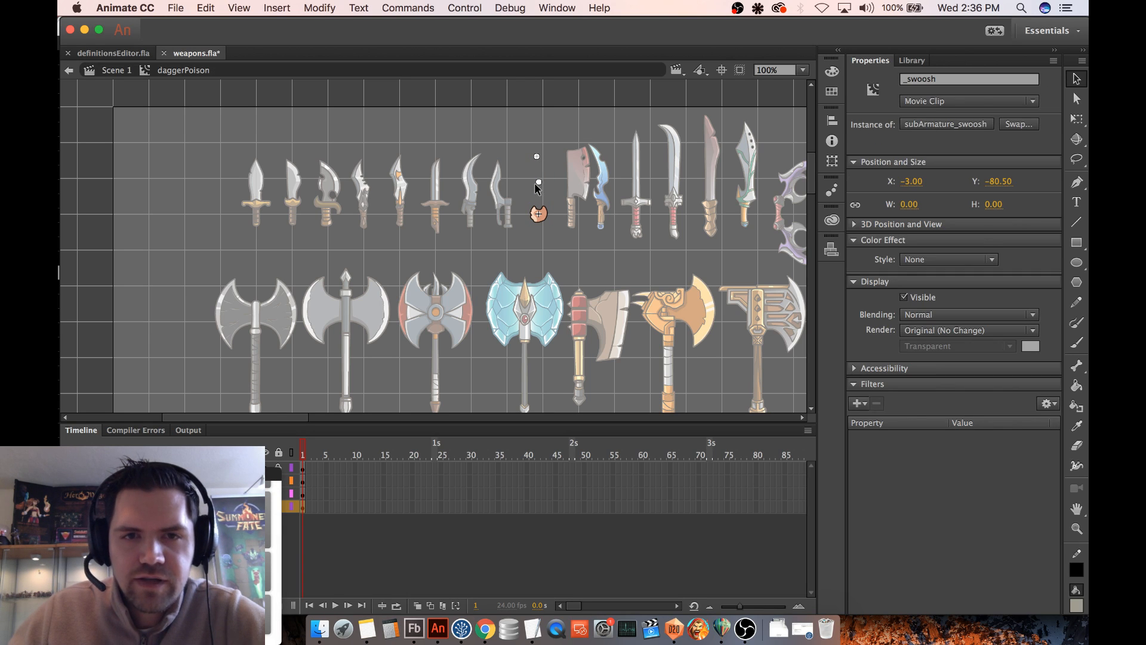
pyautogui.click(537, 188)
pyautogui.click(538, 182)
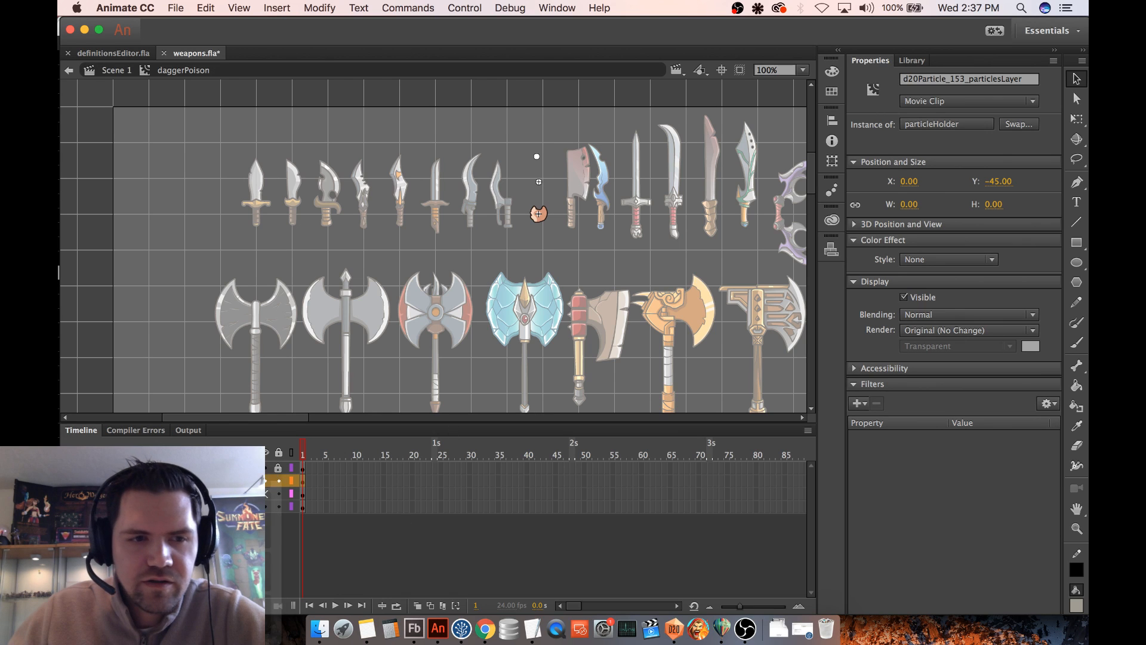
pyautogui.rightClick(304, 483)
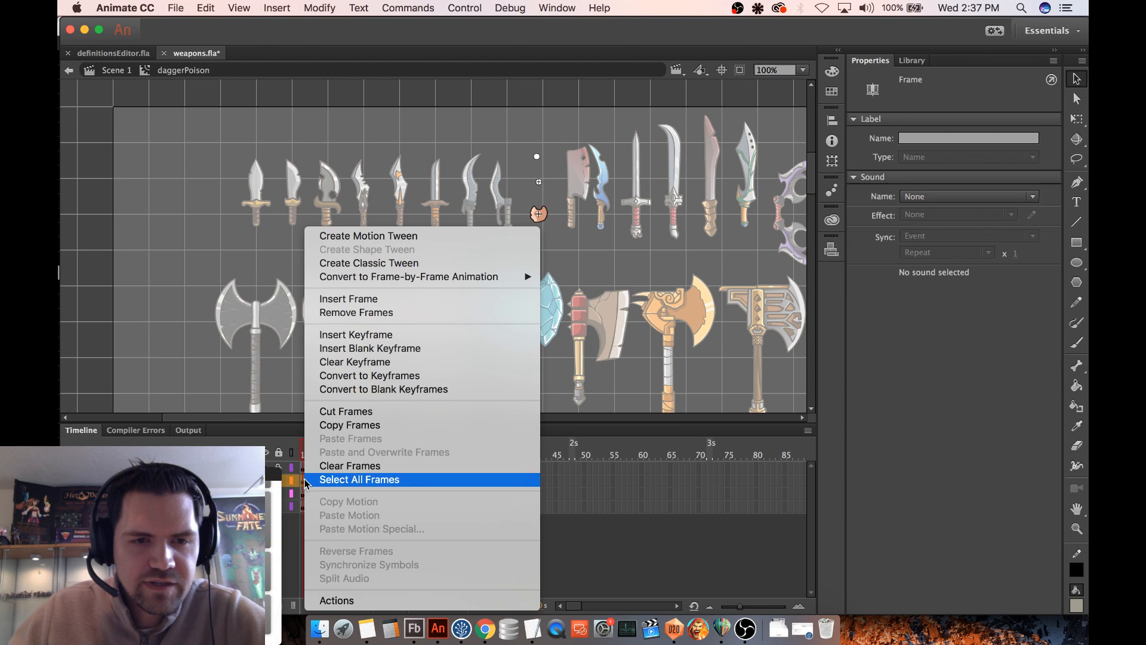
pyautogui.click(359, 426)
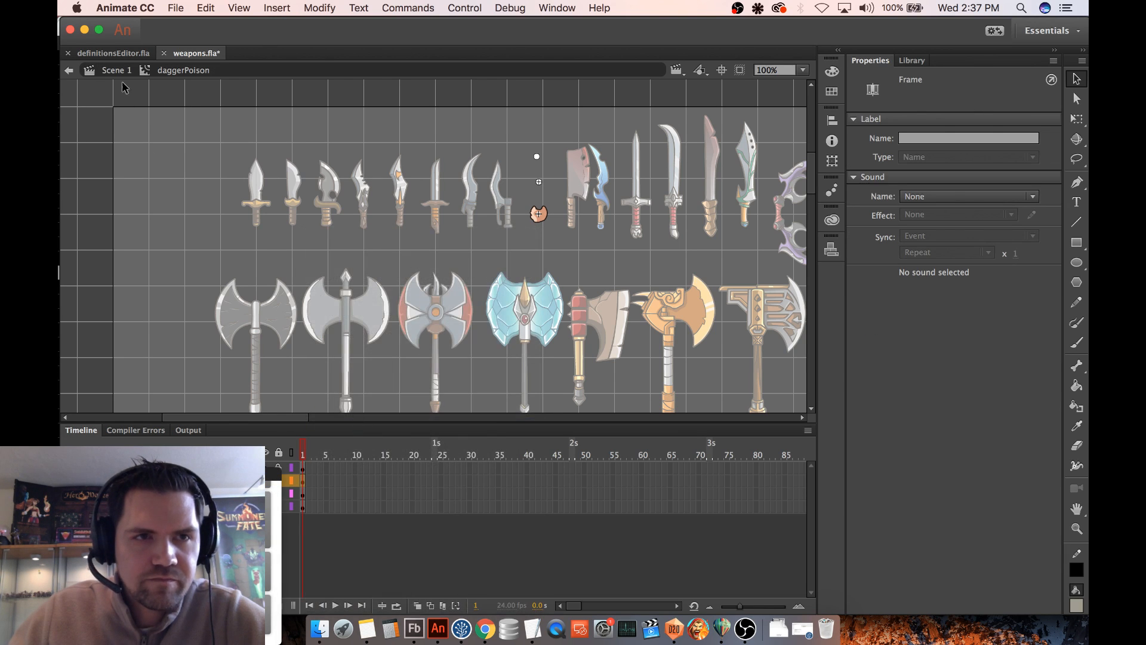
# - Return to Scene 1 and open the celestialBarrier symbol above the spiked knuckles for editing
pyautogui.doubleClick(186, 120)
pyautogui.moveTo(302, 418); pyautogui.dragTo(423, 428)
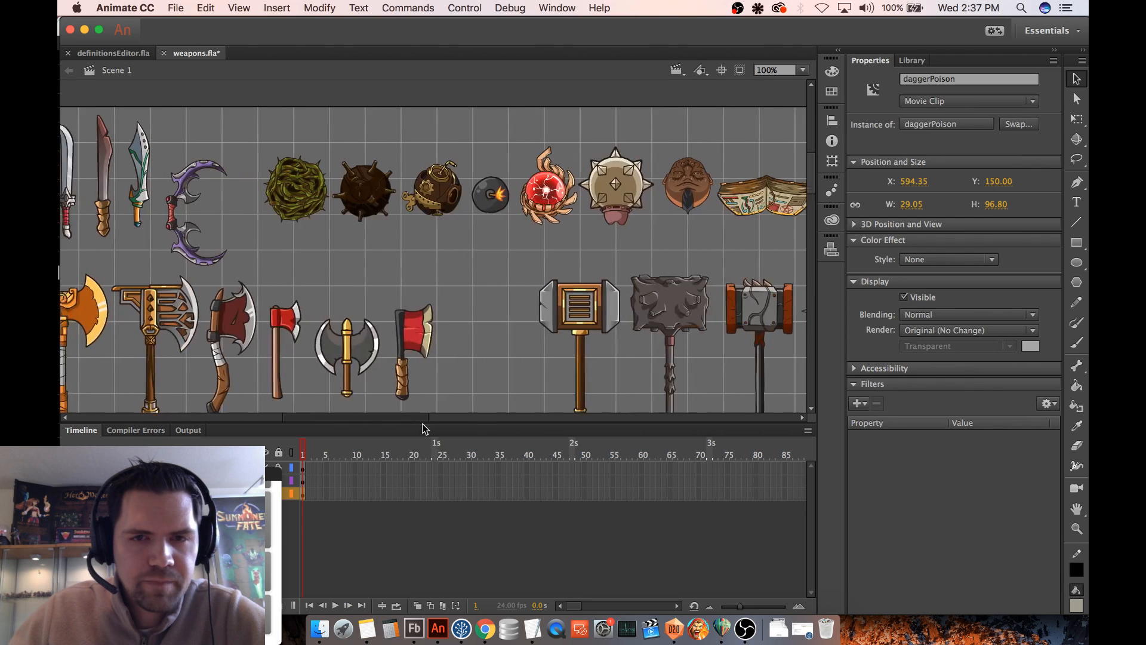
pyautogui.scroll(-15, 513, 312)
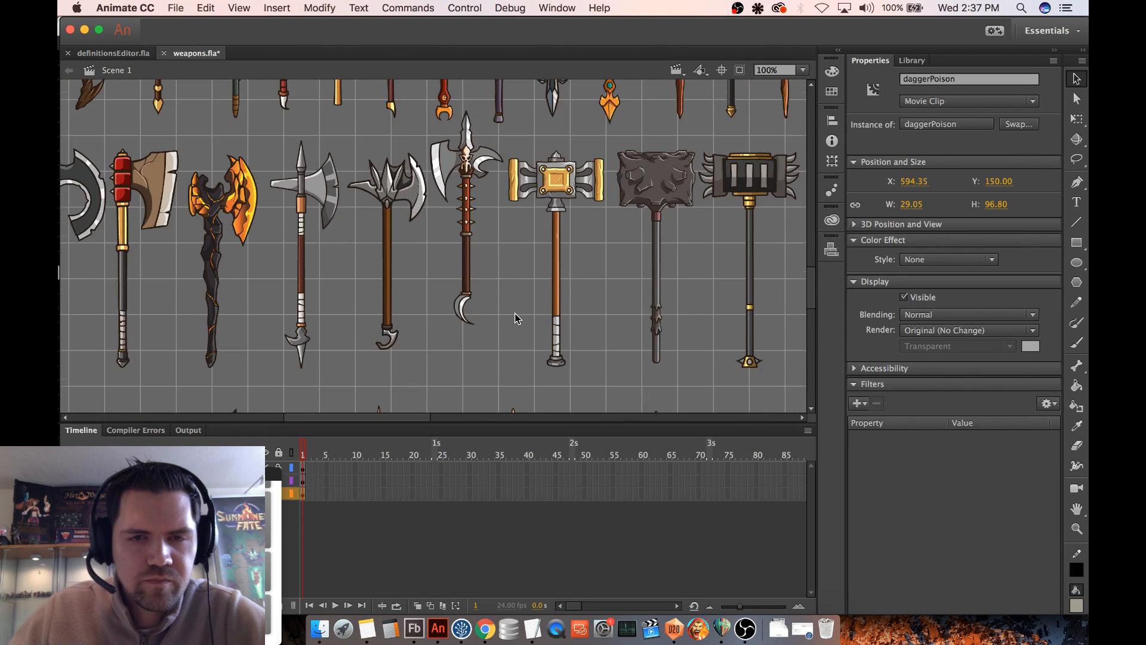
pyautogui.scroll(-8, 515, 313)
pyautogui.scroll(3, 514, 313)
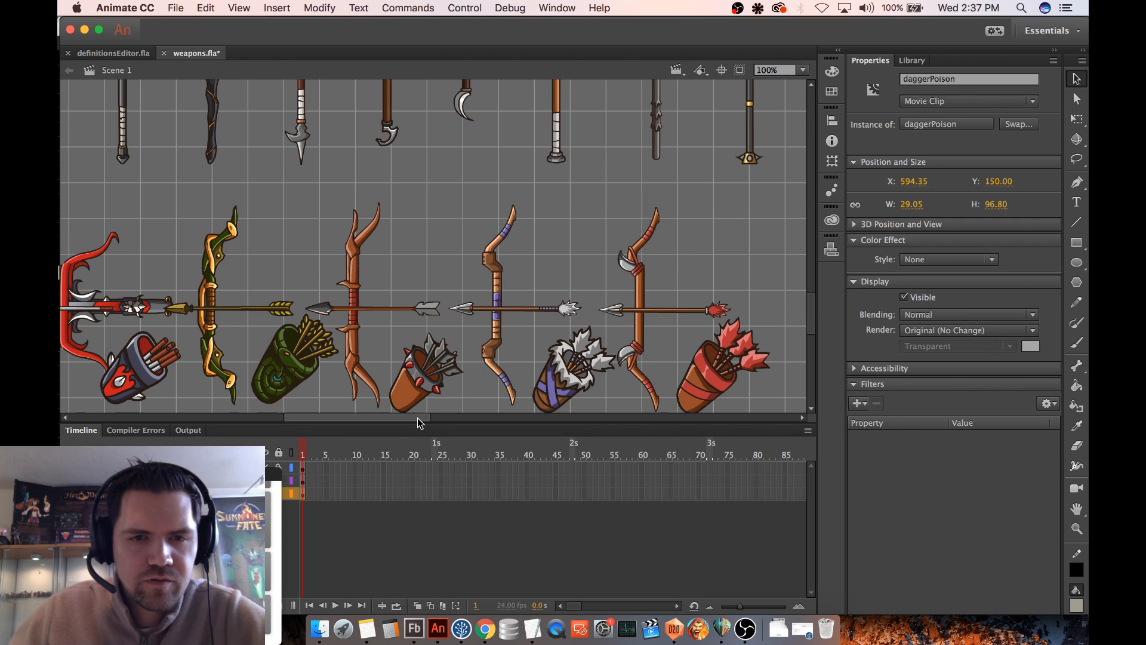
pyautogui.moveTo(417, 418); pyautogui.dragTo(565, 422)
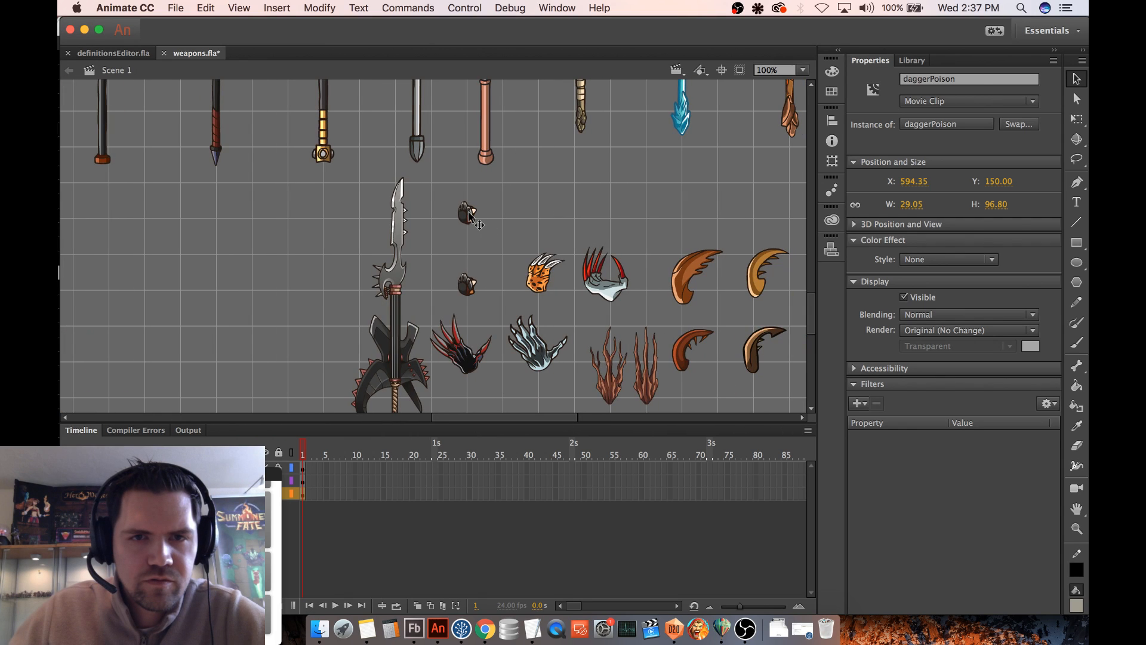
pyautogui.doubleClick(468, 215)
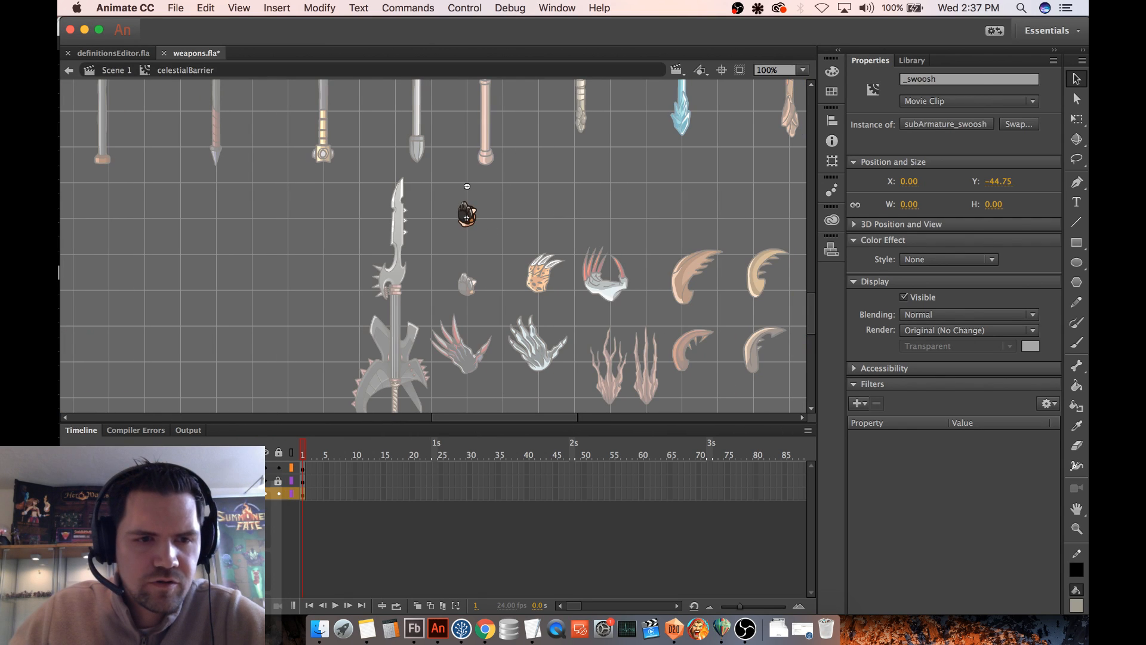
# - Add a new top layer in the celestialBarrier symbol and paste the copied particle frame into it
pyautogui.click(119, 468)
pyautogui.click(69, 605)
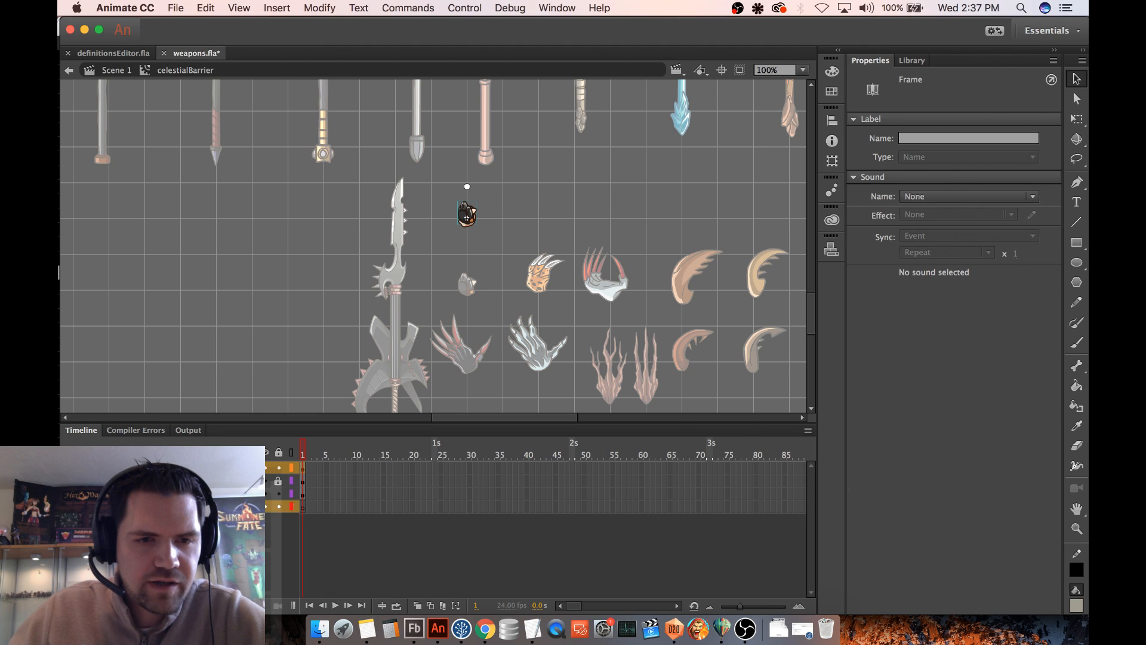
pyautogui.click(304, 469)
pyautogui.rightClick(304, 474)
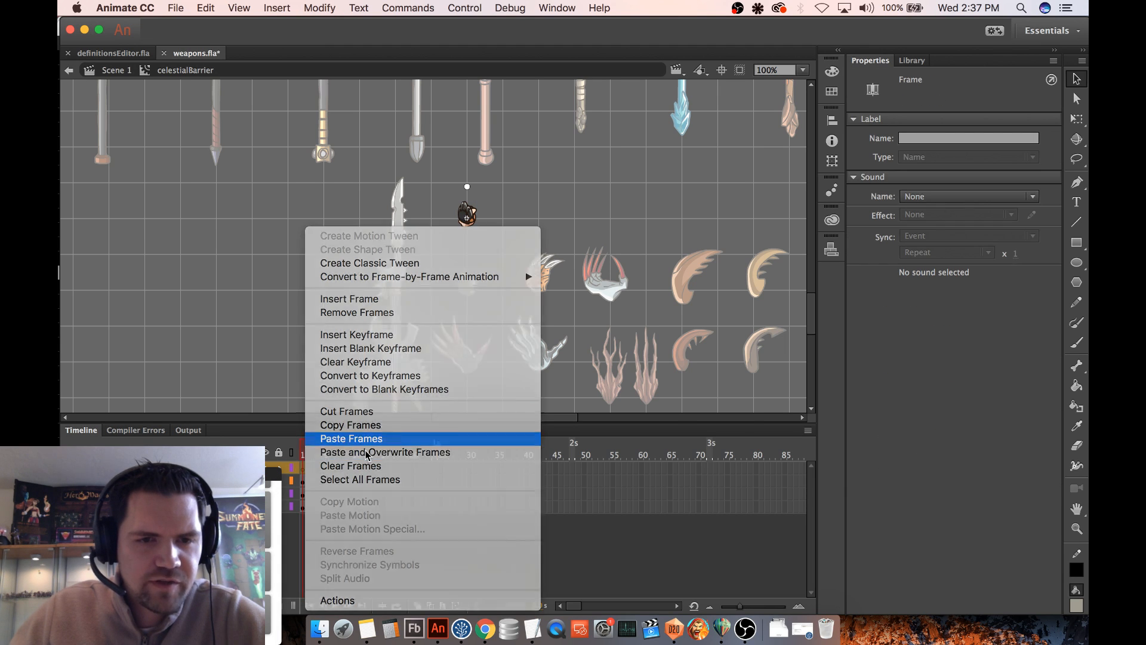
pyautogui.click(382, 439)
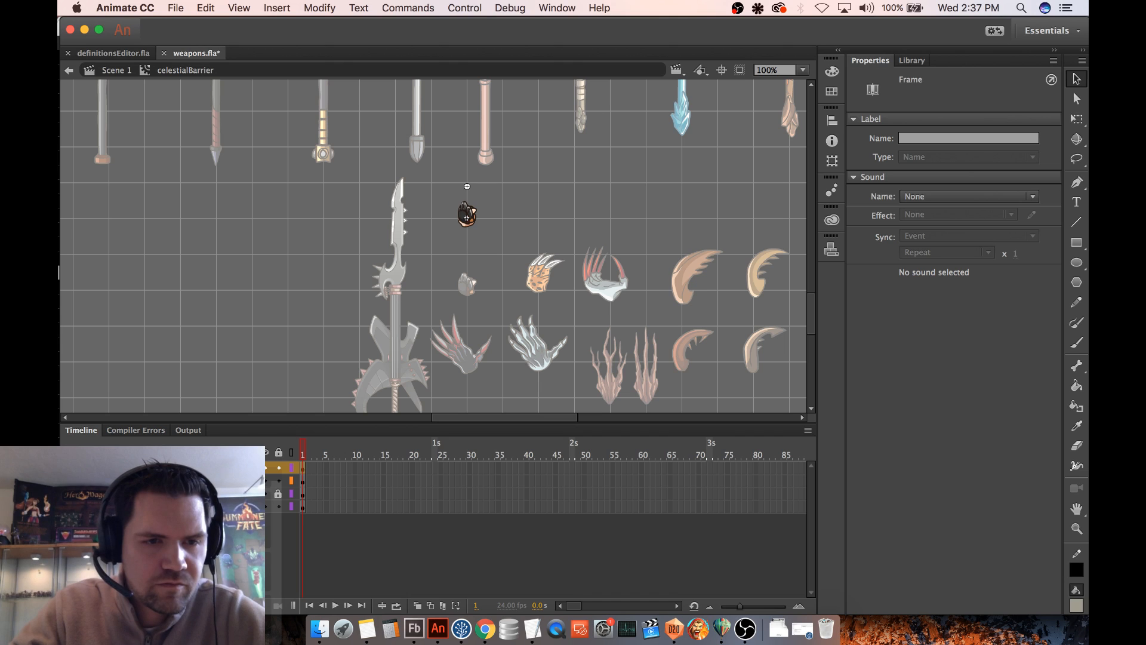
# - Check the Celestial Barrier particle's id in D20DefinitionsEditor and rename the pasted particle instance in Animate d20Particle_155_particlesLayer
pyautogui.click(543, 202)
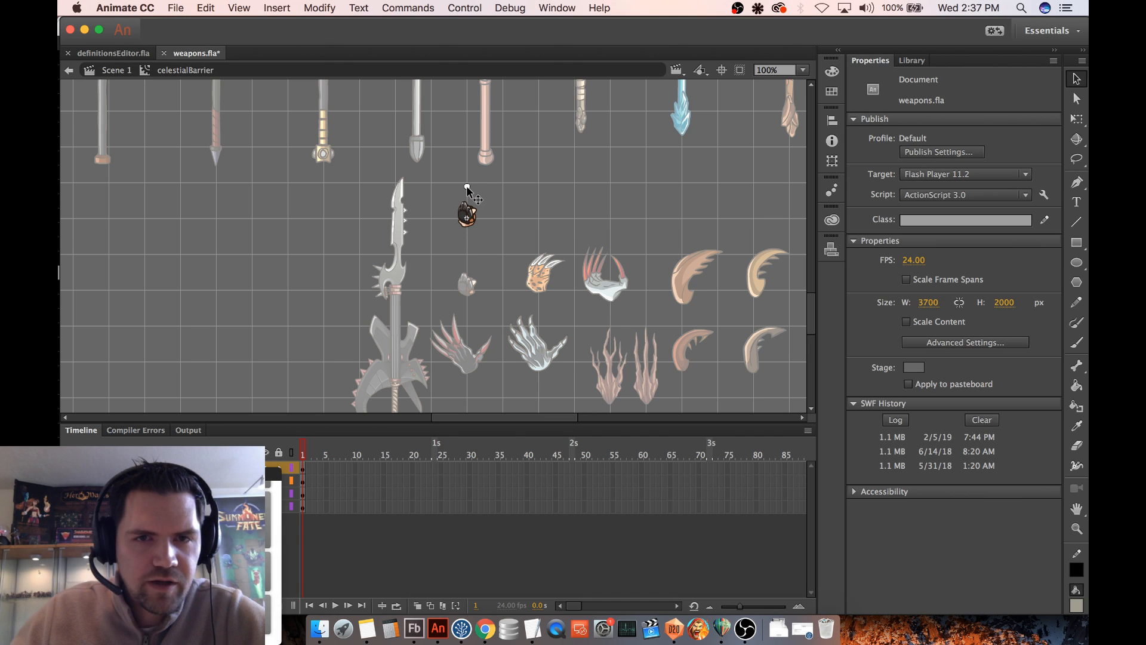
pyautogui.click(467, 188)
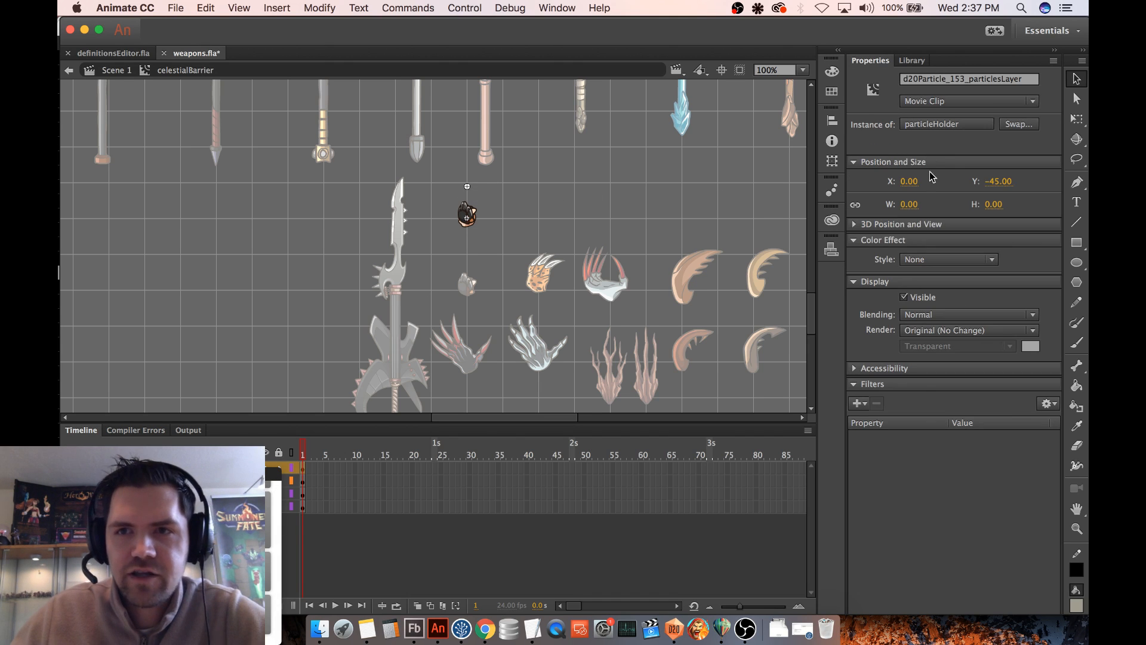
pyautogui.click(674, 628)
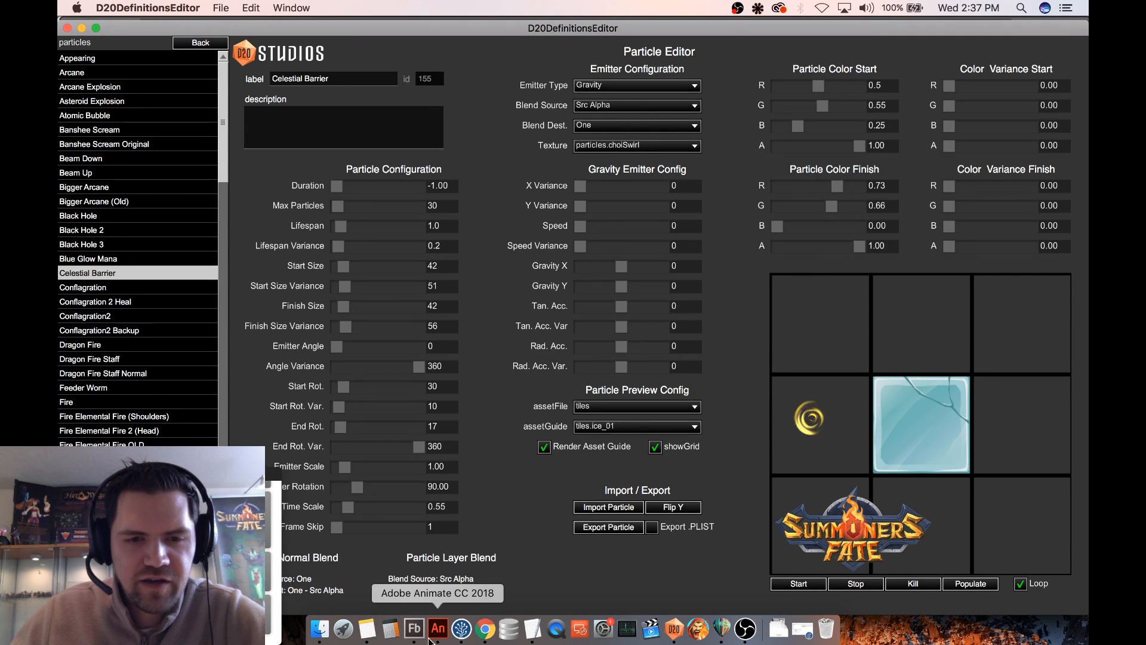
pyautogui.click(439, 629)
pyautogui.click(957, 79)
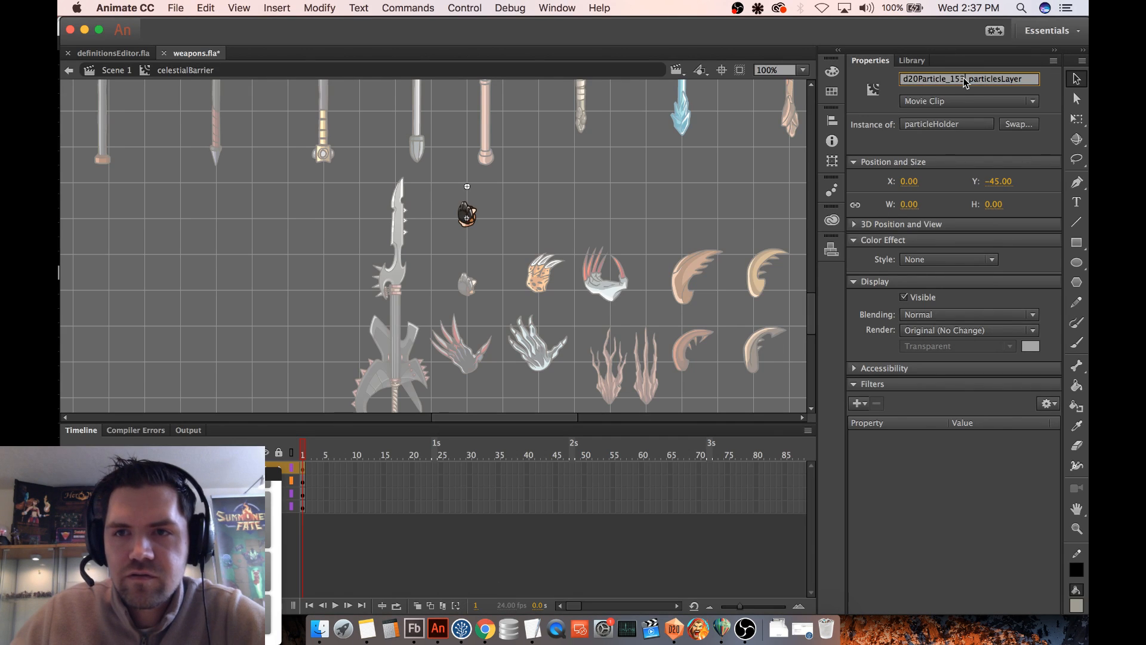
pyautogui.press('BackSpace')
pyautogui.write('5')
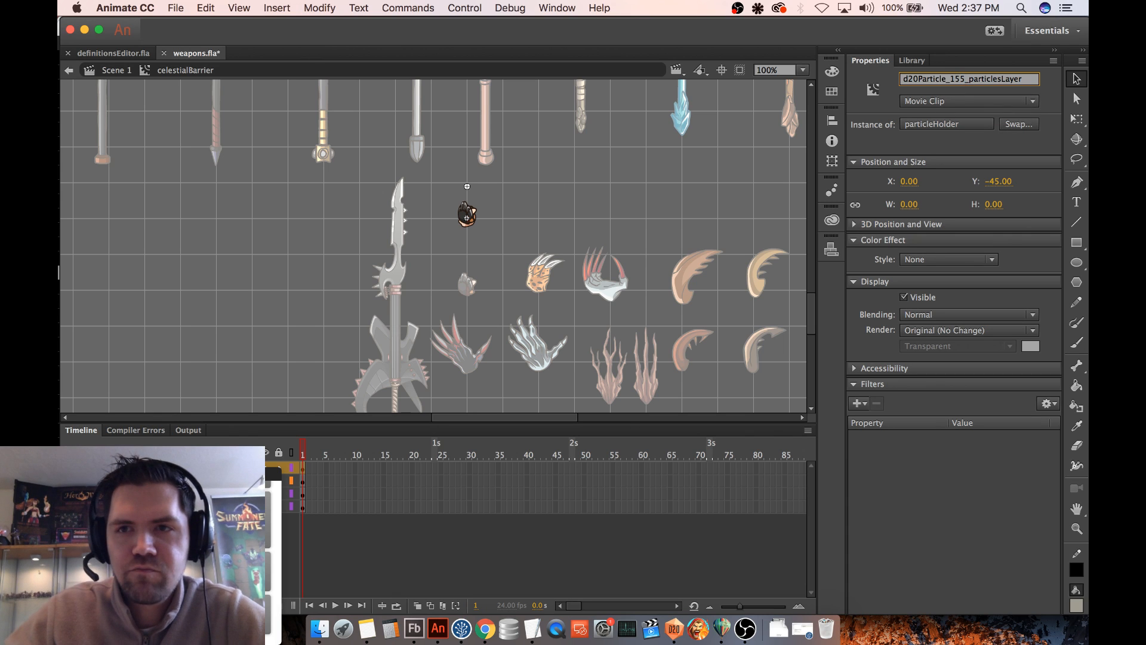
pyautogui.press('Return')
pyautogui.click(478, 183)
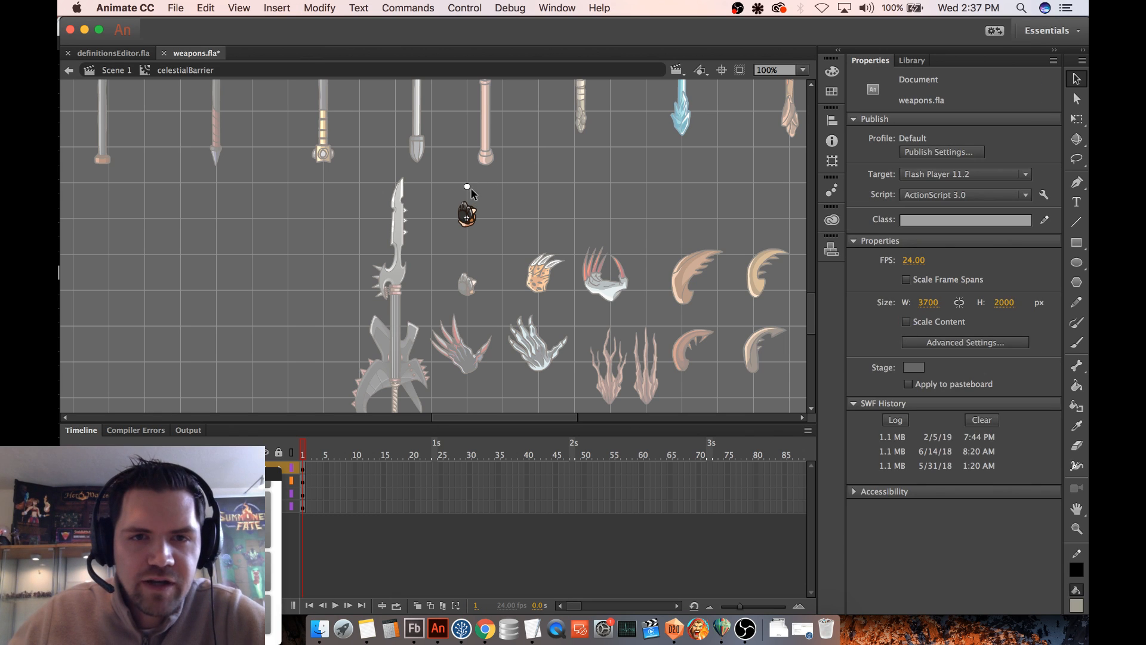
# - Move the particle holder instance down onto the symbol's registration point over the hand
pyautogui.click(469, 188)
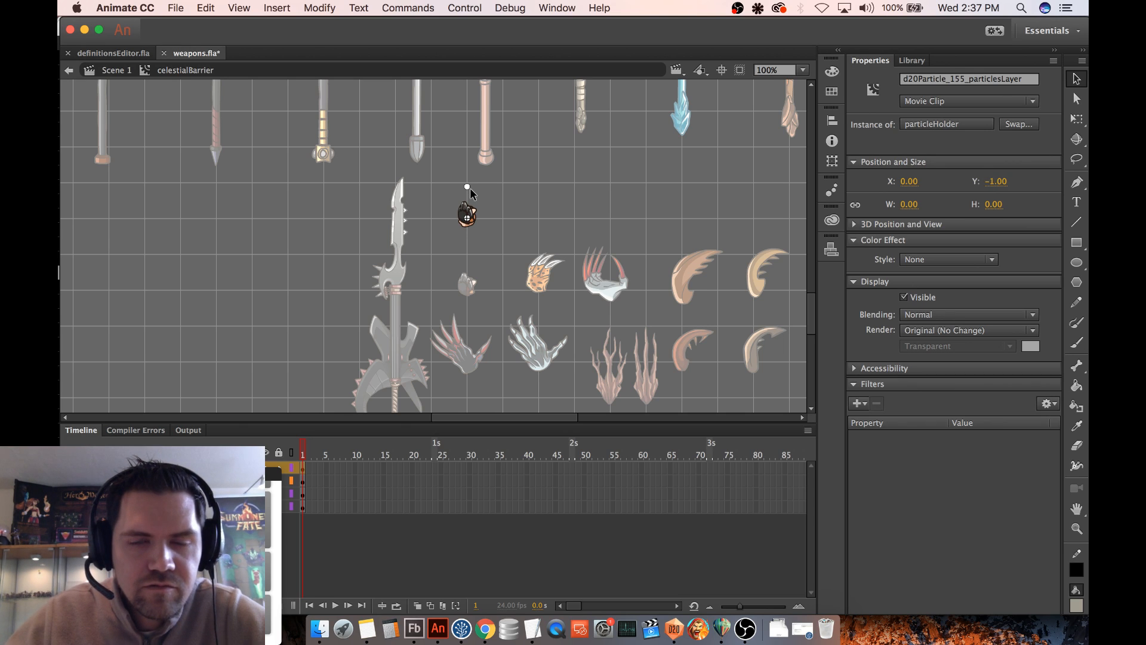
pyautogui.press('super+equal')
pyautogui.press('super+equal')
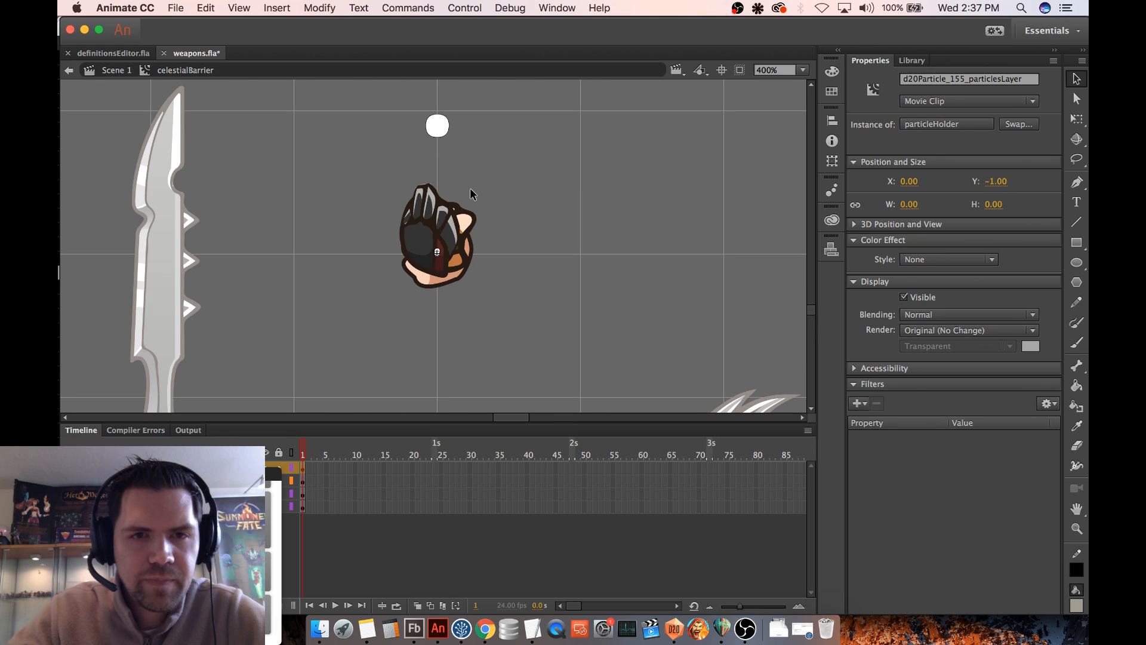
pyautogui.click(995, 180)
pyautogui.click(567, 210)
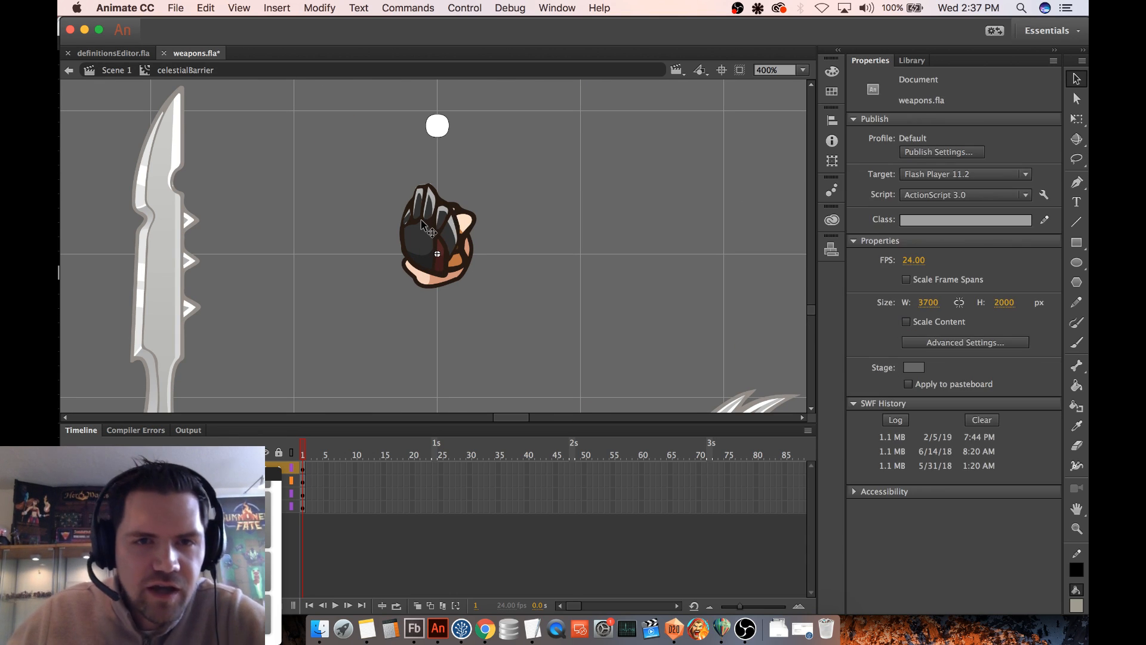
# - Open the spiked knuckles group for editing and select the glove group inside it
pyautogui.click(438, 222)
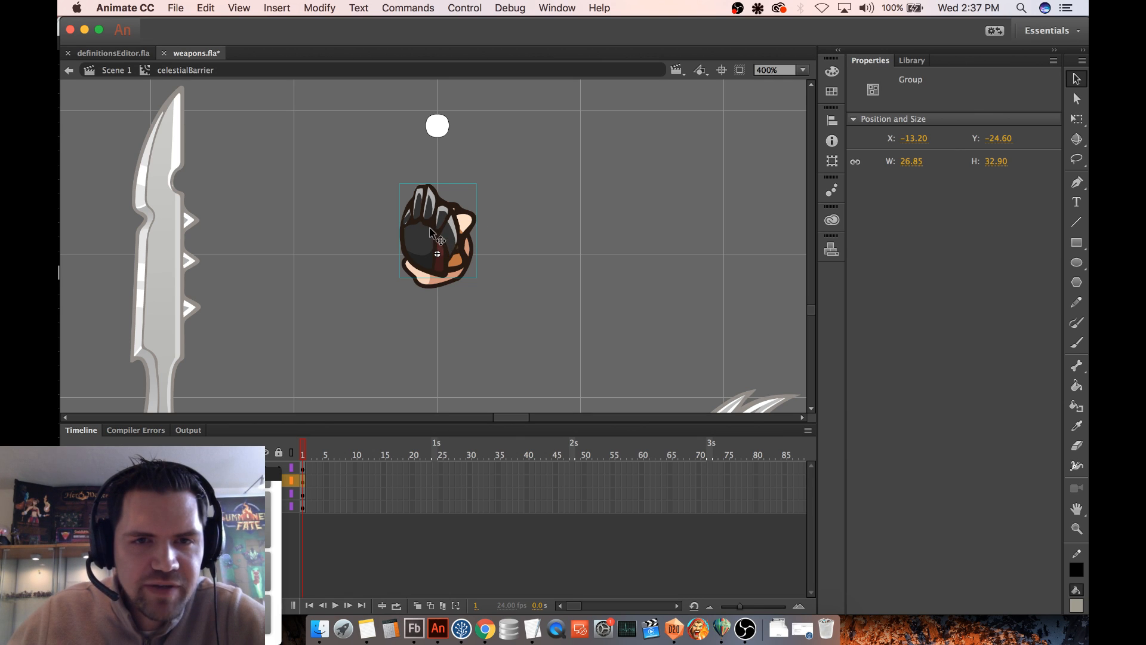
pyautogui.doubleClick(431, 233)
pyautogui.click(433, 241)
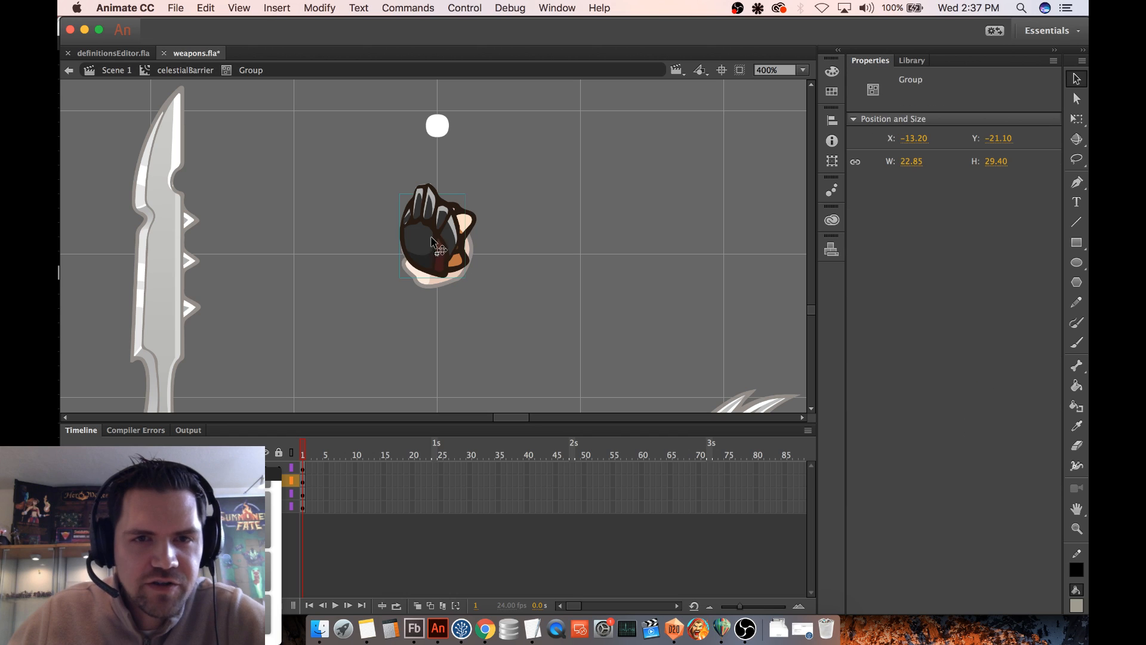
pyautogui.doubleClick(427, 247)
pyautogui.click(551, 239)
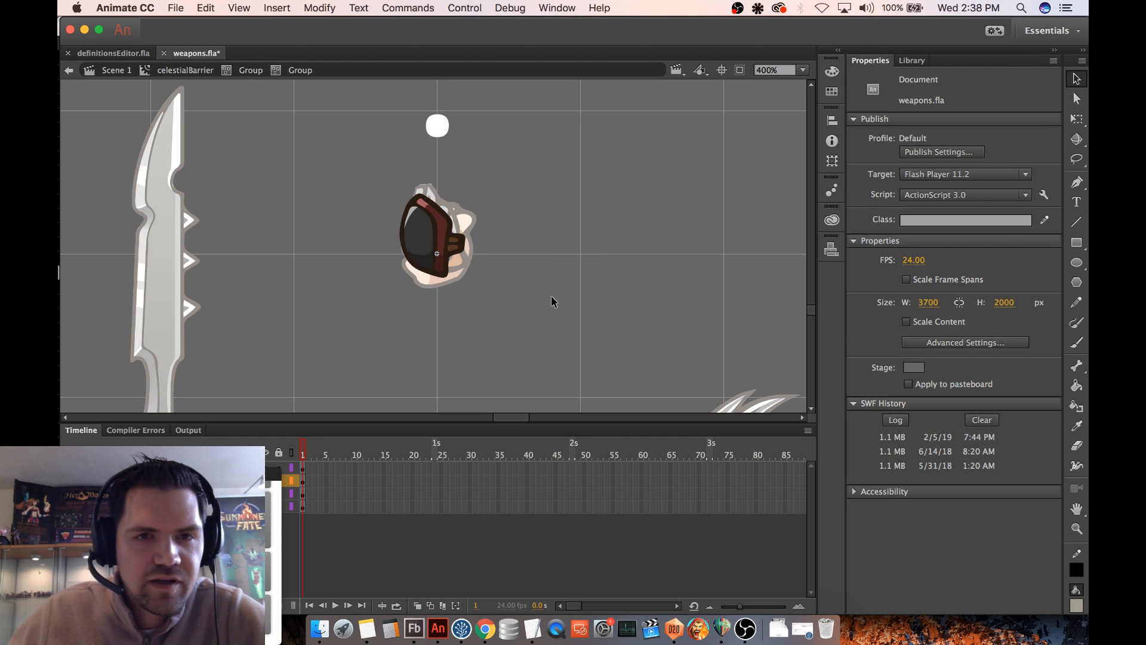
pyautogui.click(1077, 607)
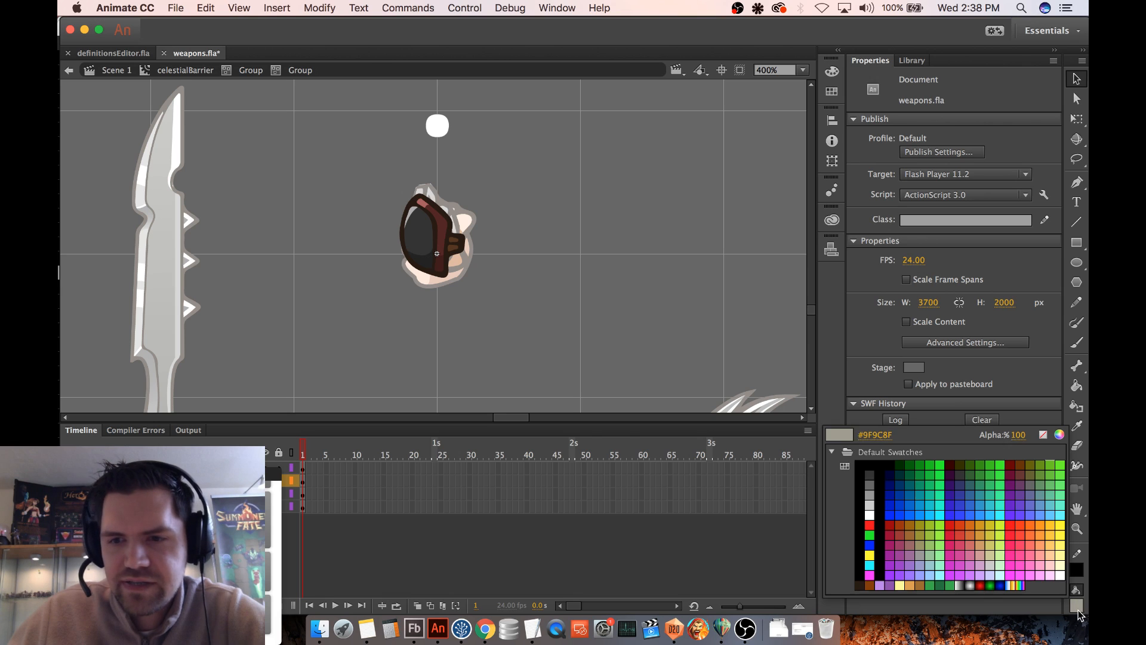
pyautogui.click(1037, 523)
# - Go back up to the knuckles group and delete the metal spikes from the hand
pyautogui.click(249, 71)
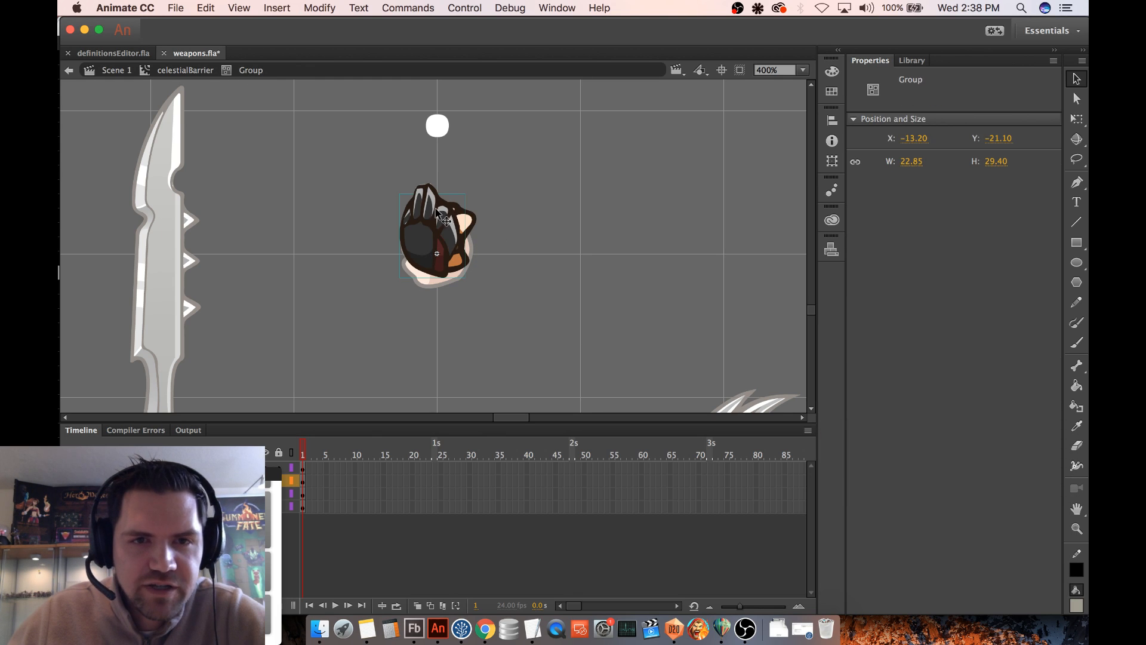
pyautogui.press('Delete')
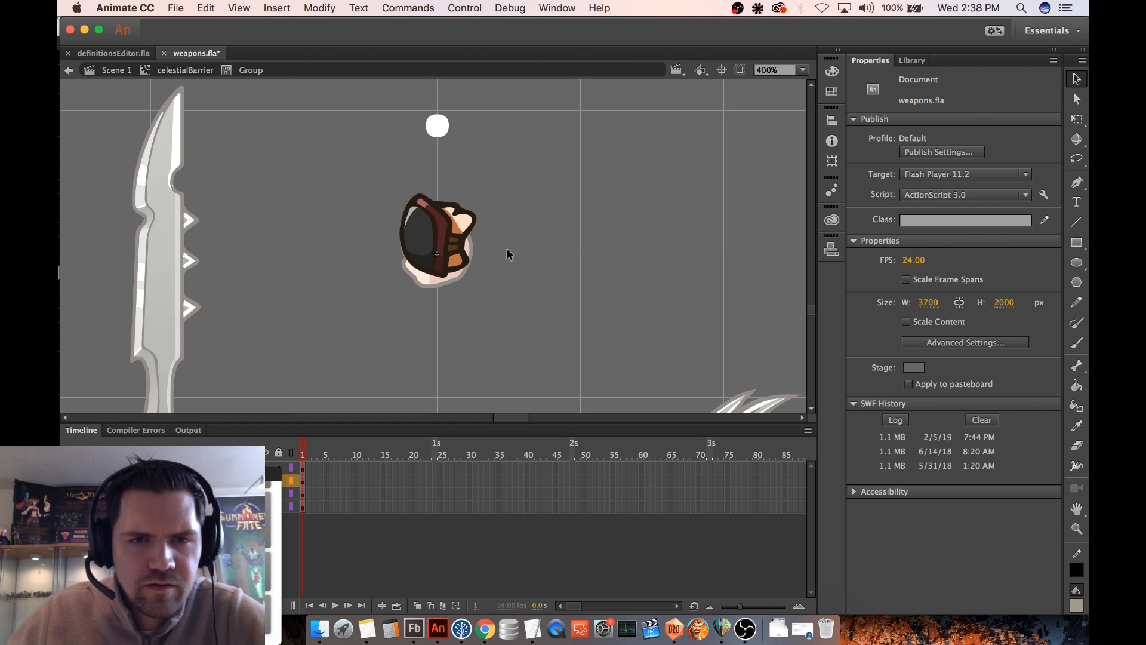
# - Open the glove's nested groups and recolor its dark red band with the purple fill #660099
pyautogui.click(453, 235)
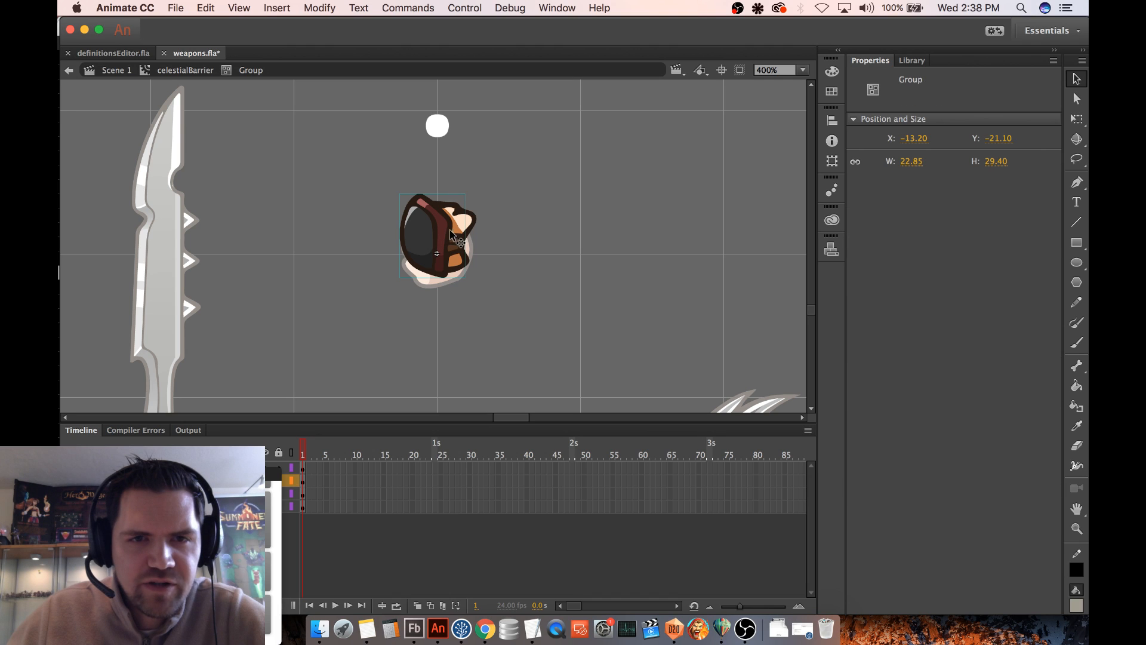
pyautogui.doubleClick(448, 229)
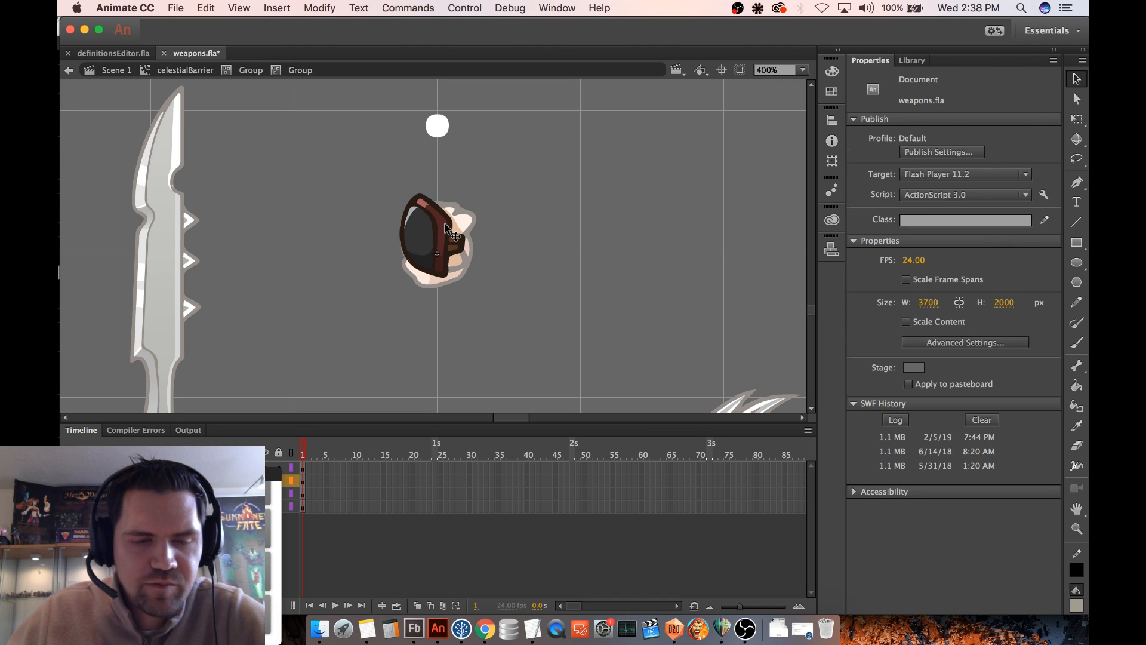
pyautogui.click(447, 227)
pyautogui.click(570, 224)
pyautogui.click(445, 229)
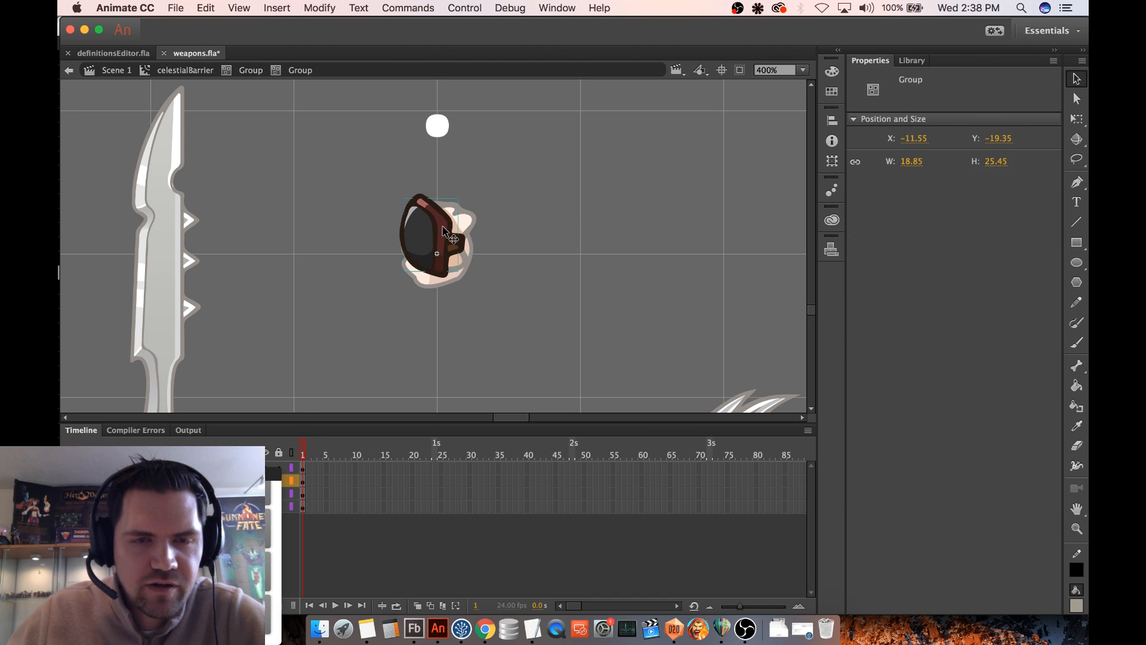
pyautogui.doubleClick(444, 227)
pyautogui.click(552, 227)
pyautogui.click(441, 231)
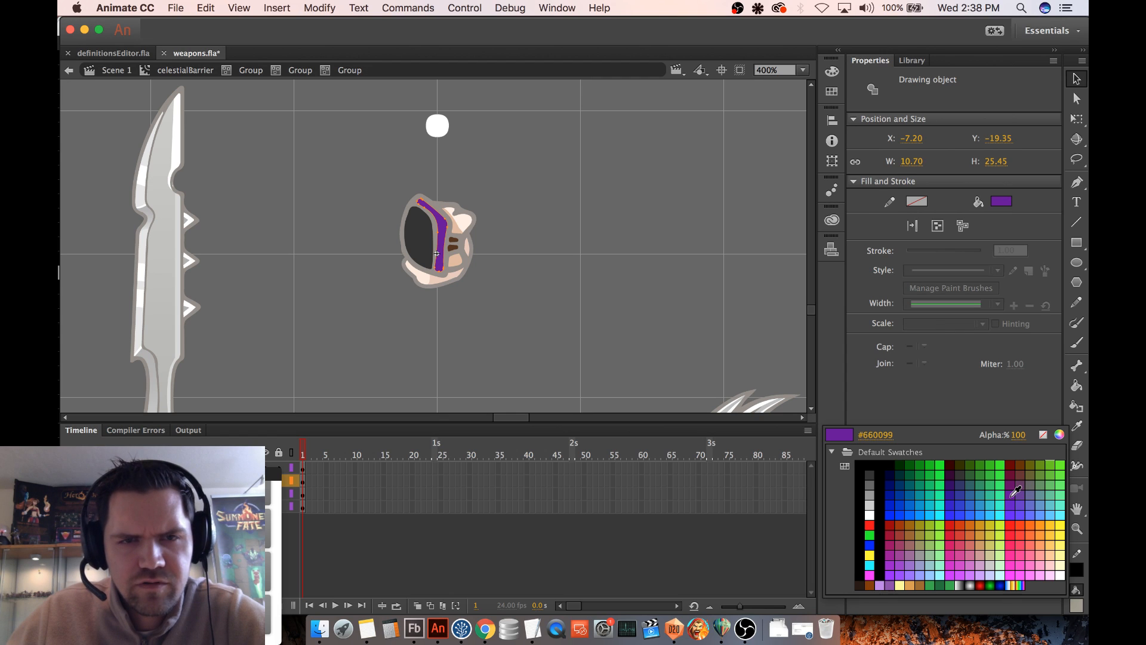
pyautogui.click(1015, 491)
pyautogui.click(650, 291)
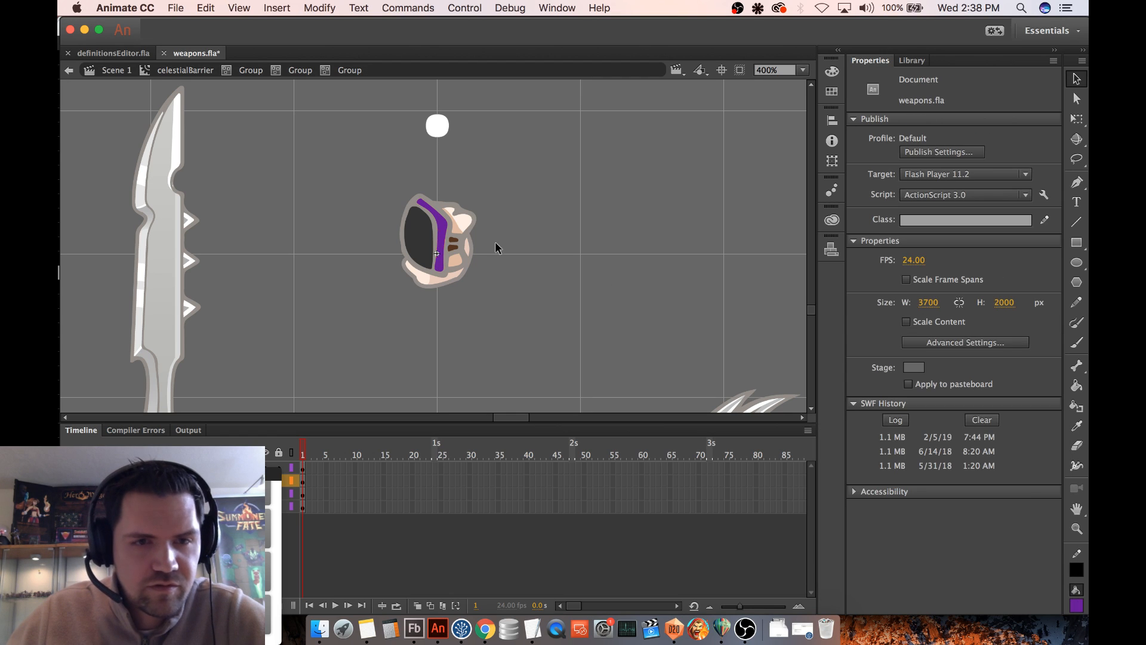
# - Recolor the dark oval panel on the back of the glove with the yellow fill #FFCC00
pyautogui.click(420, 239)
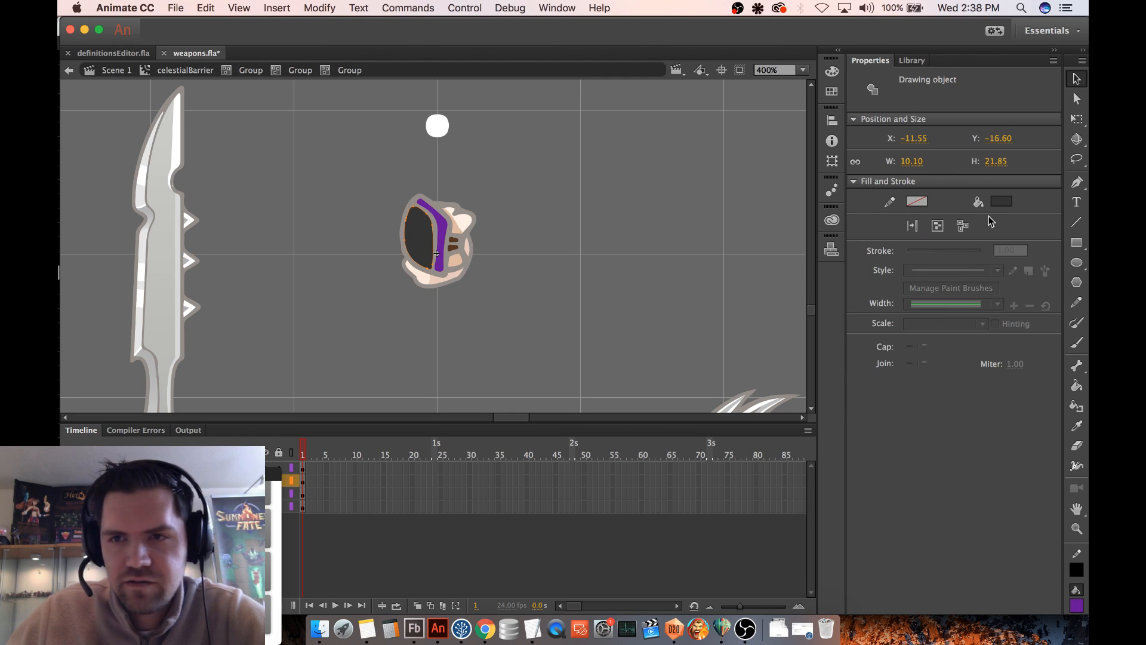
pyautogui.click(1001, 201)
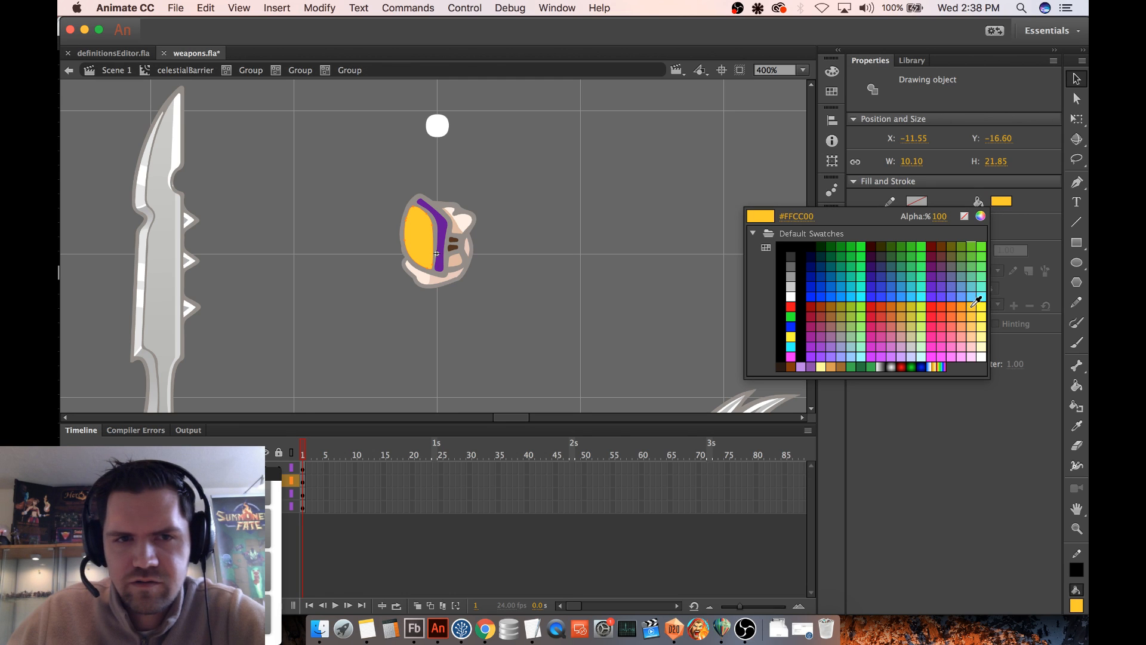
pyautogui.click(976, 301)
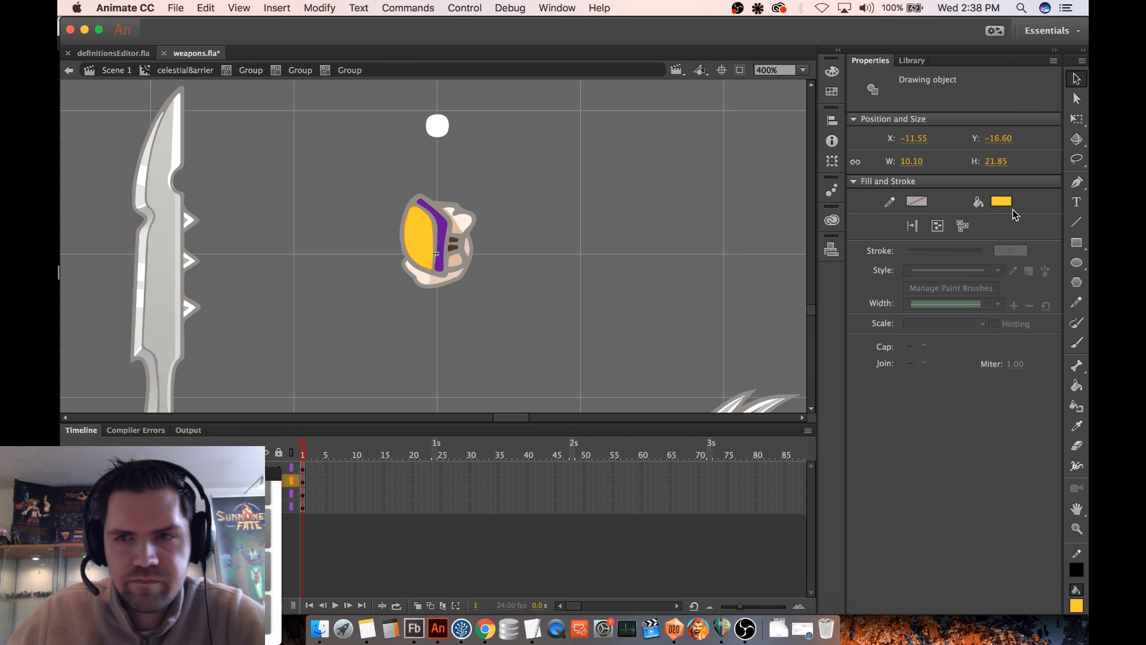
# - Darken the oval panel's fill to #B28F00 and go back up to the knuckles group
pyautogui.click(1001, 201)
pyautogui.click(980, 216)
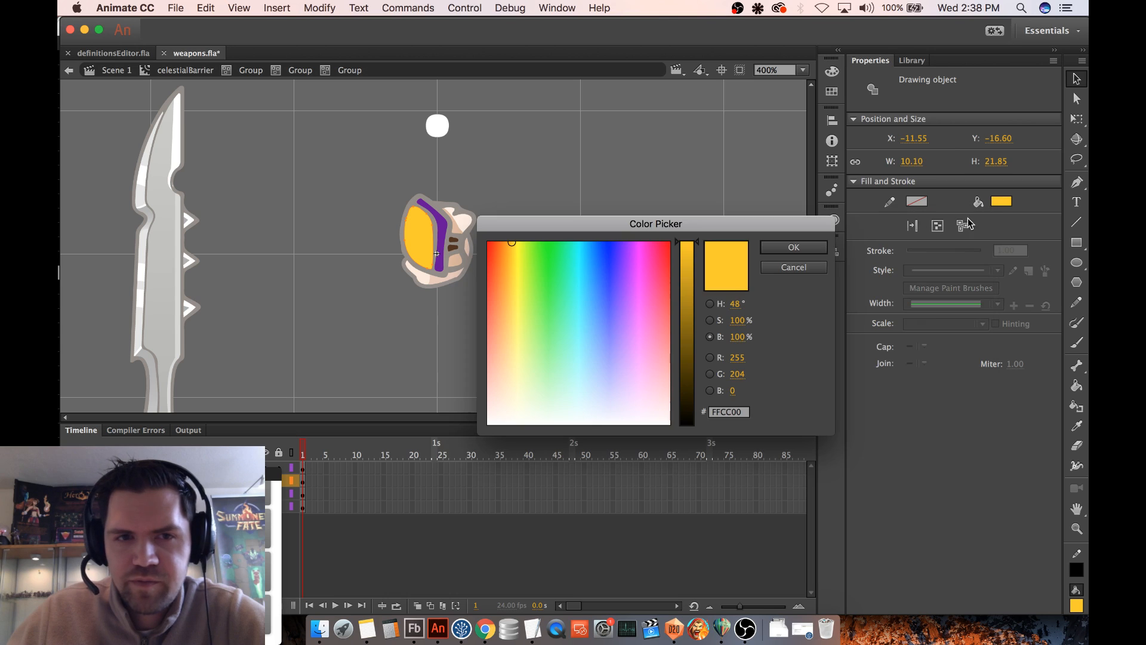
pyautogui.moveTo(686, 283); pyautogui.dragTo(685, 299)
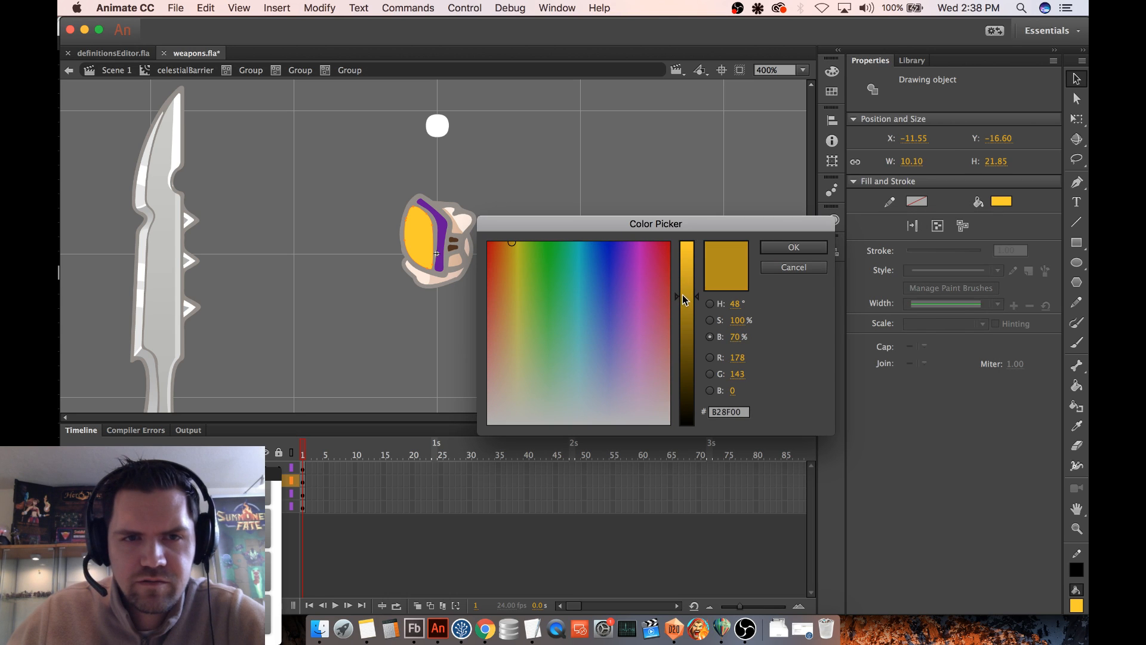
pyautogui.click(792, 252)
pyautogui.click(592, 201)
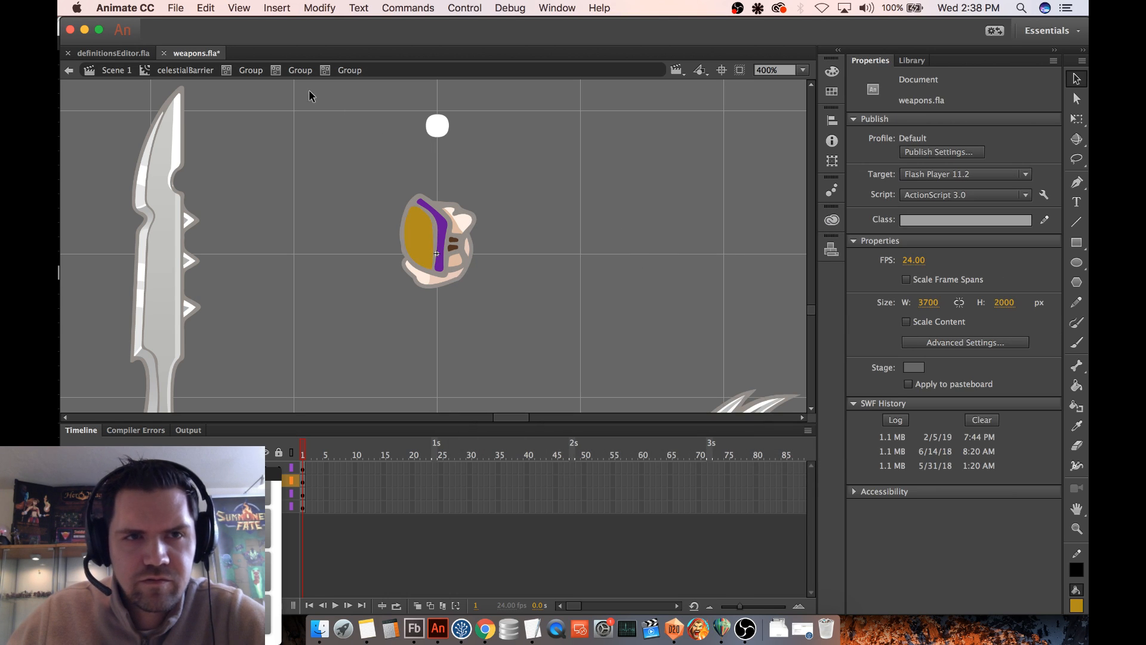
pyautogui.click(296, 70)
pyautogui.click(261, 71)
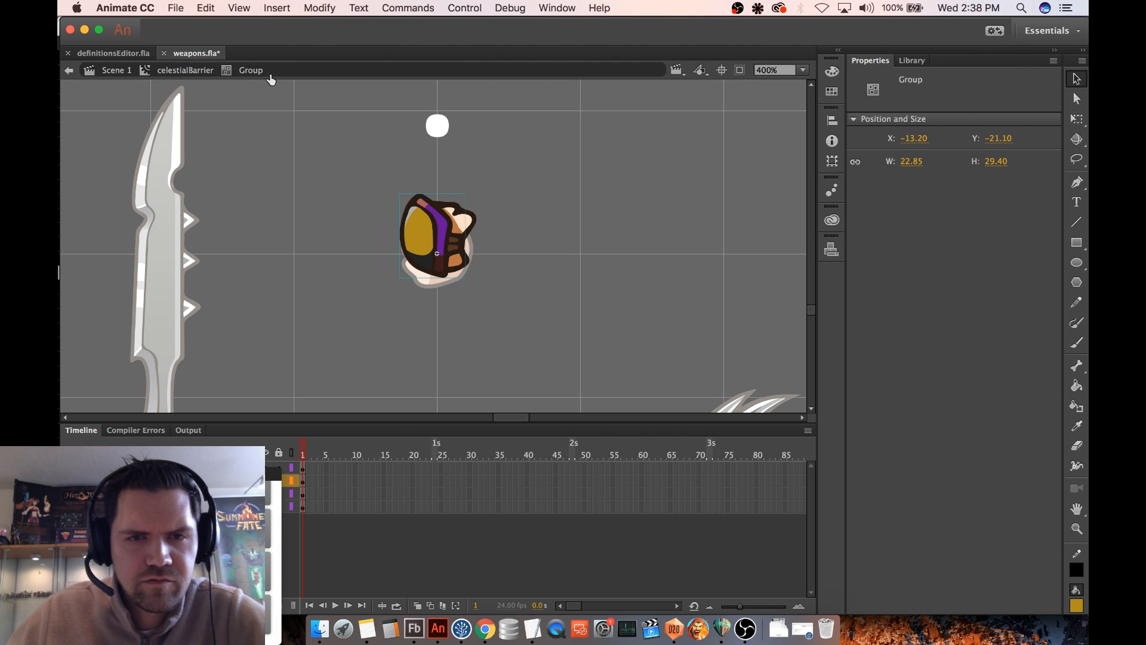
pyautogui.click(566, 273)
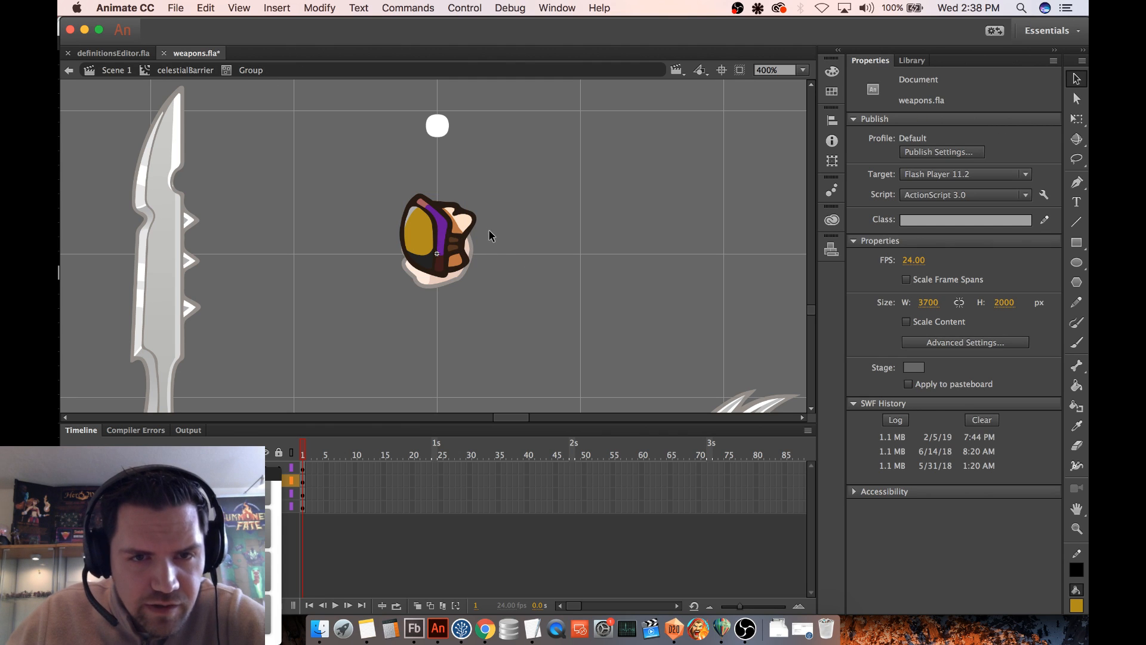
# - Reopen the glove's nested groups, set the oval panel's fill to #FFCC00, and return to the glove group
pyautogui.doubleClick(419, 231)
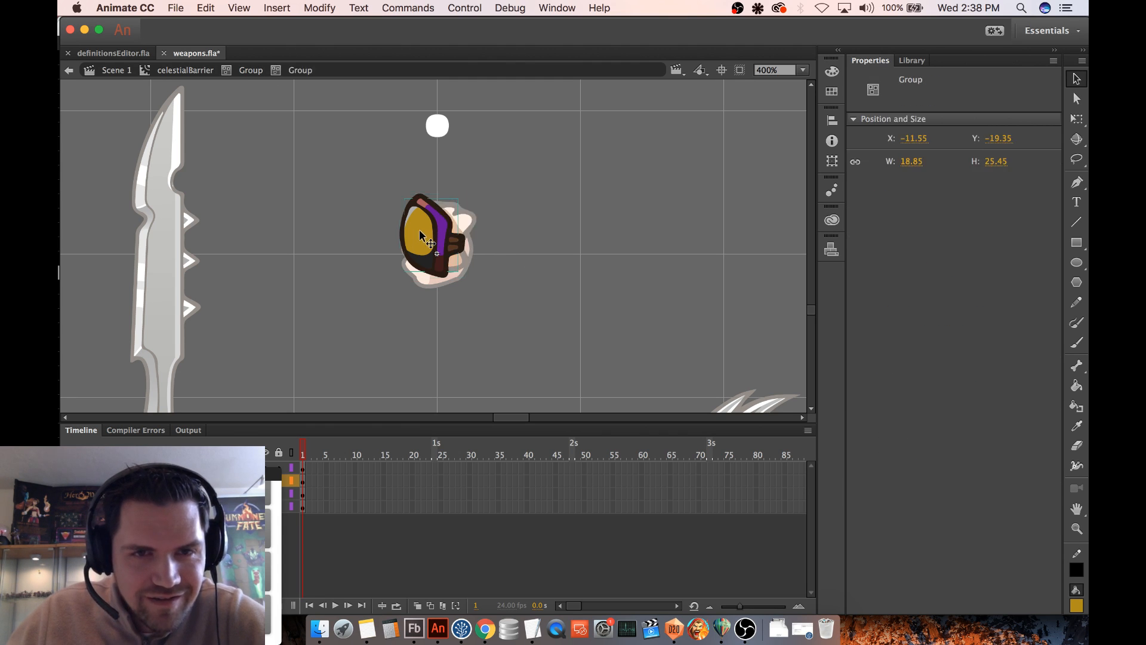
pyautogui.click(487, 232)
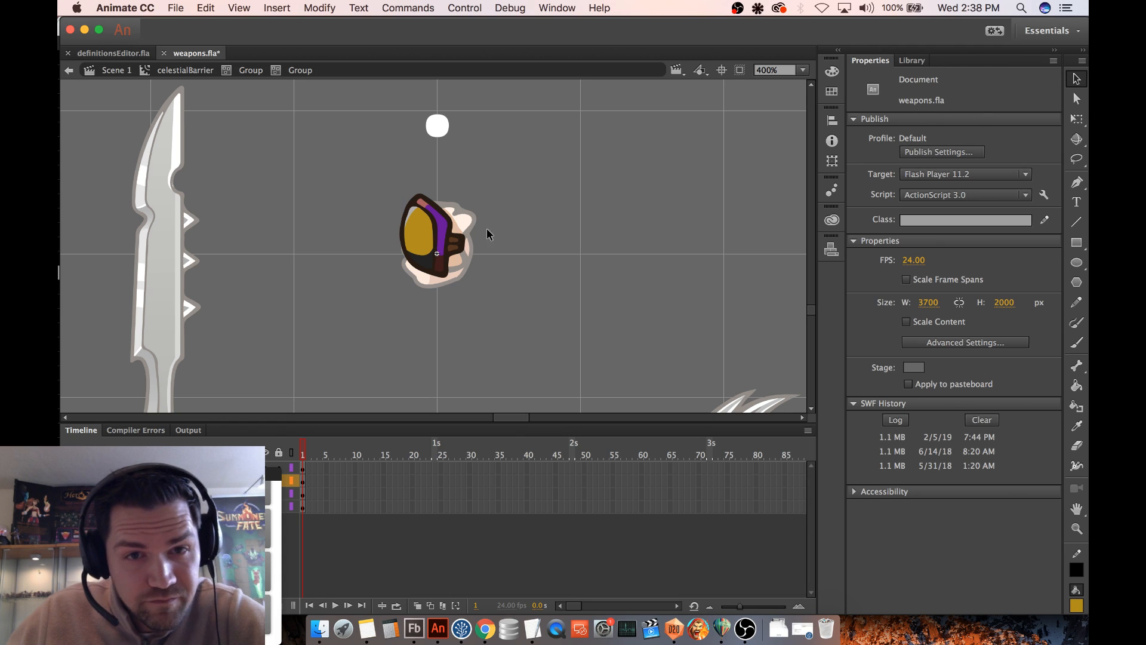
pyautogui.doubleClick(425, 230)
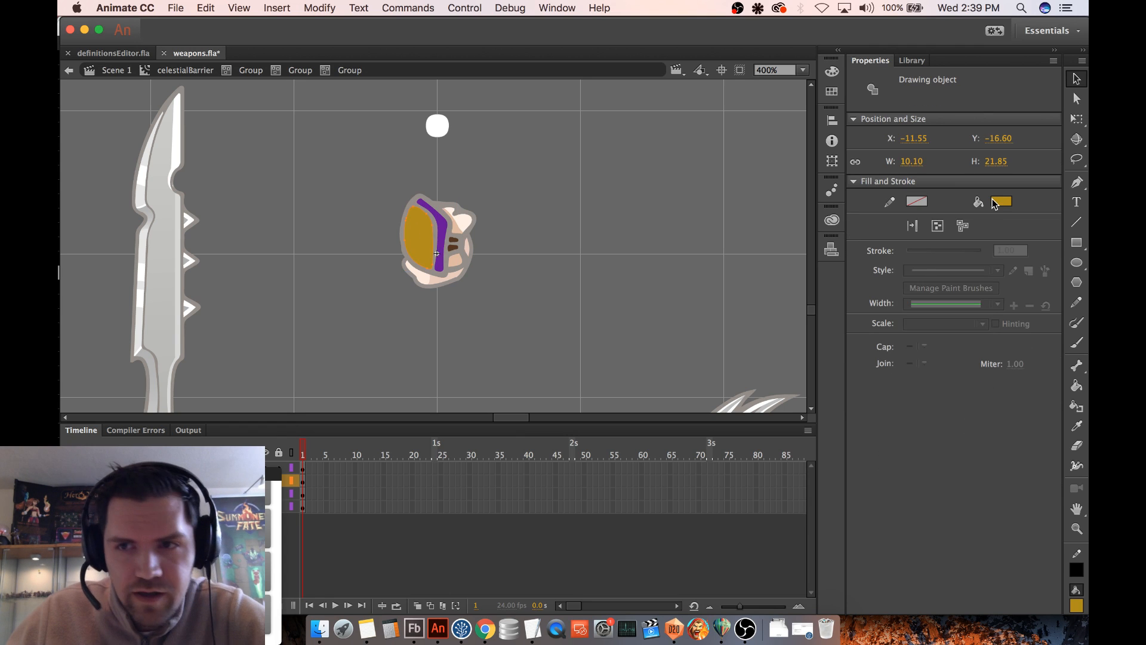
pyautogui.click(995, 203)
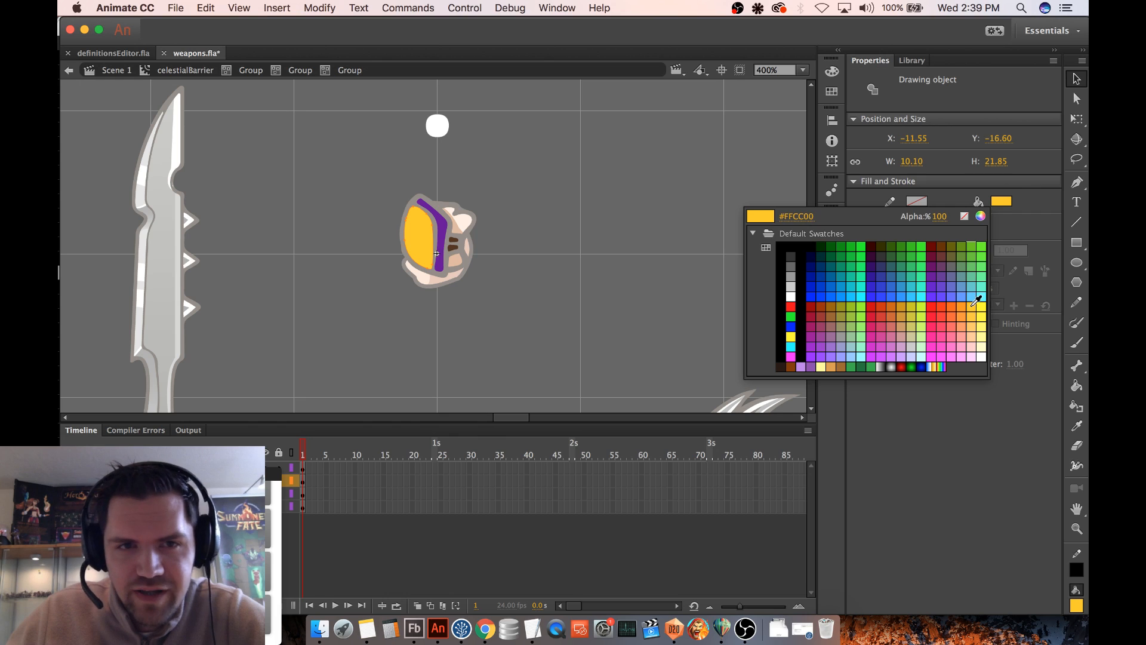
pyautogui.click(976, 302)
pyautogui.click(518, 203)
pyautogui.click(292, 72)
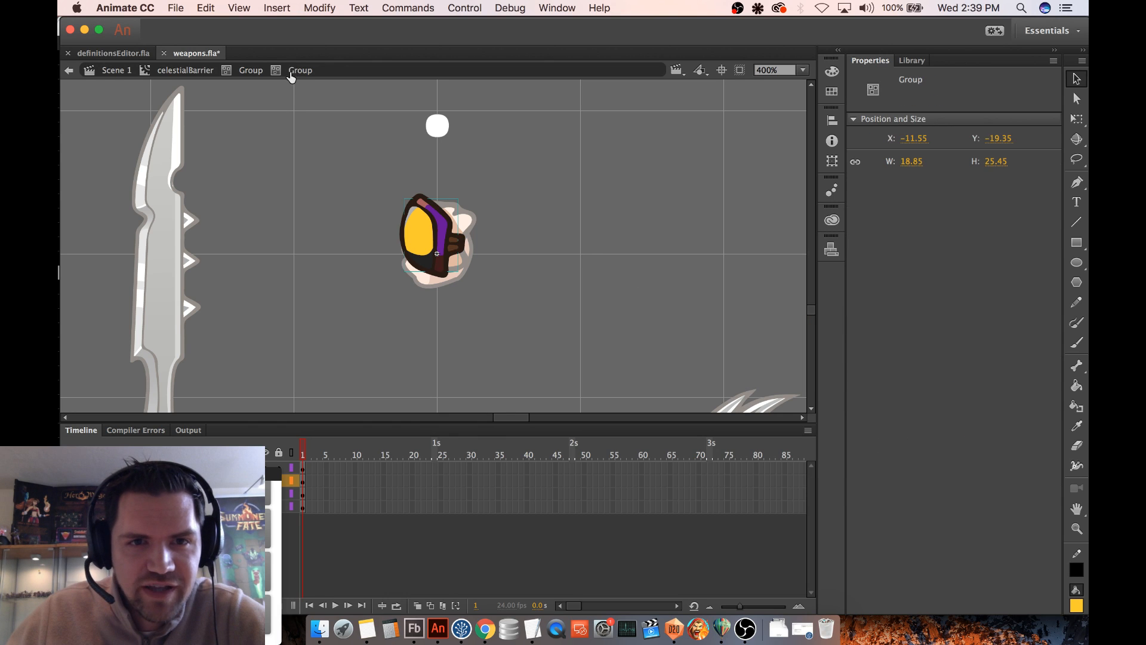
pyautogui.click(354, 221)
pyautogui.doubleClick(430, 268)
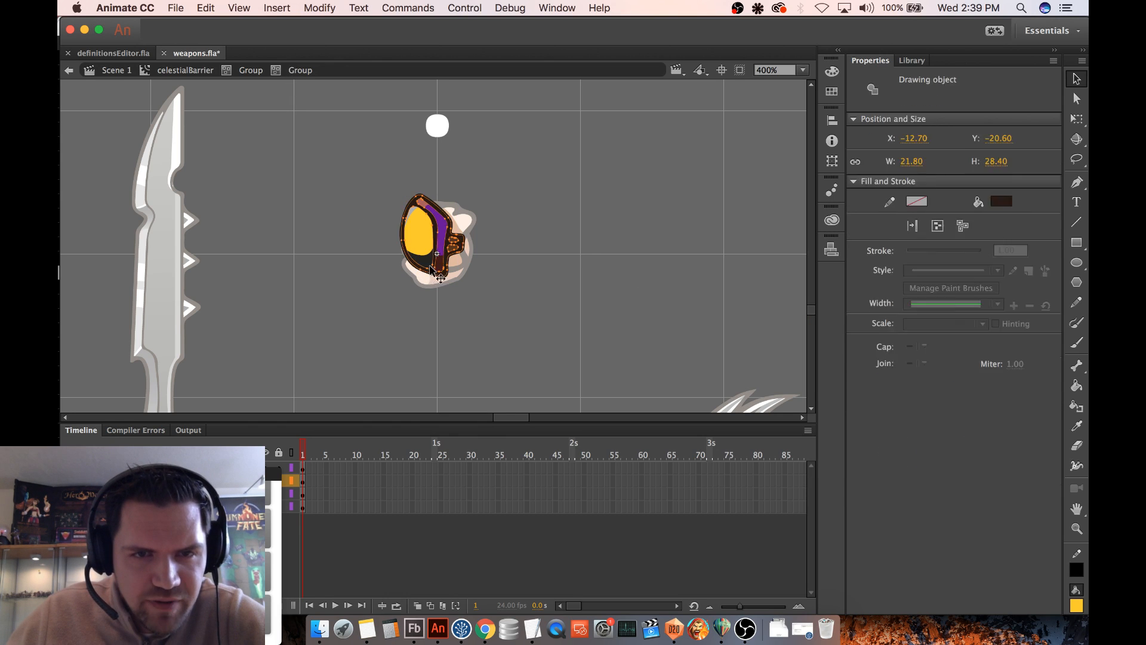
pyautogui.click(292, 70)
pyautogui.click(427, 259)
pyautogui.click(376, 268)
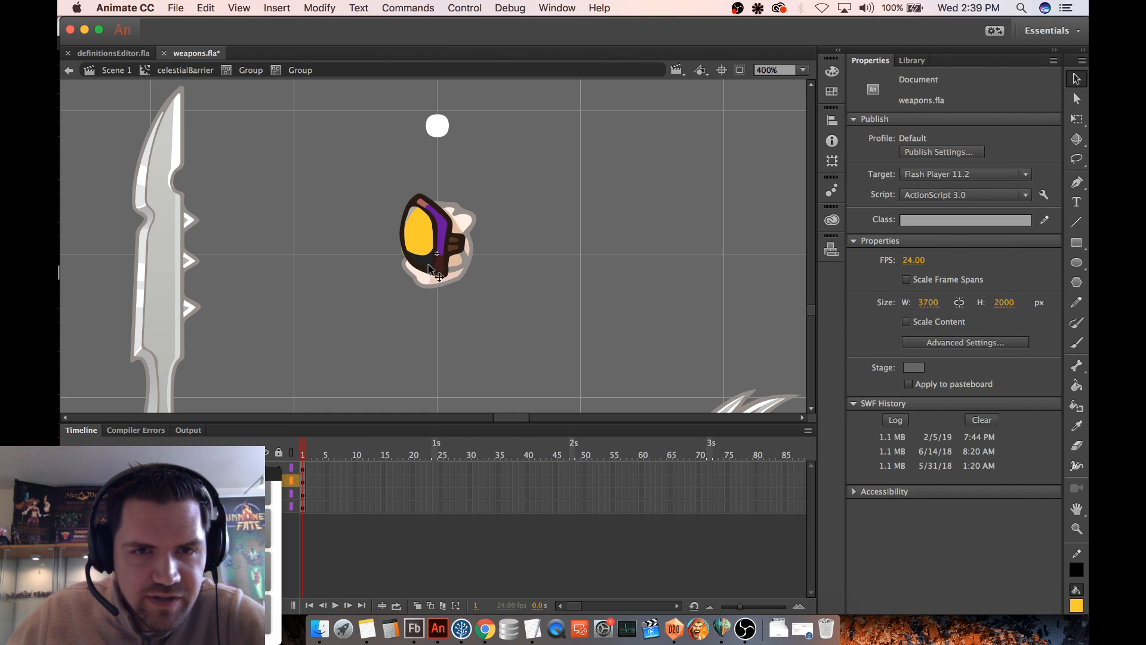
# - Open the glove's shading group and recolor the dark shadow on the lower part of the oval panel with #FFCC00
pyautogui.click(430, 266)
pyautogui.doubleClick(430, 268)
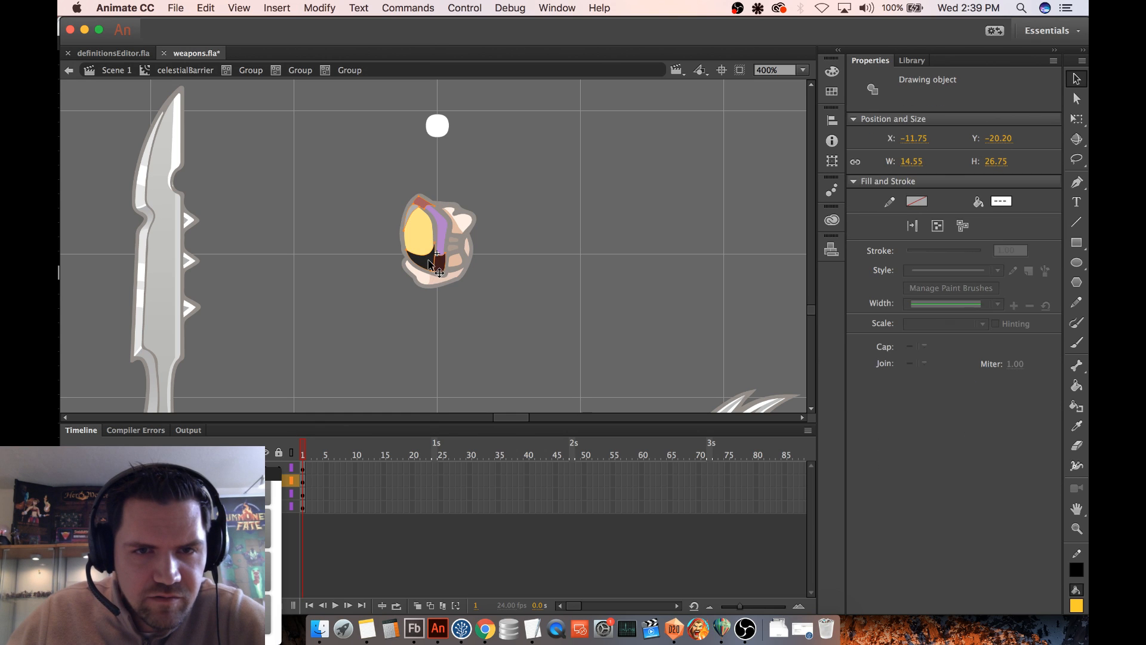
pyautogui.doubleClick(431, 261)
pyautogui.click(427, 261)
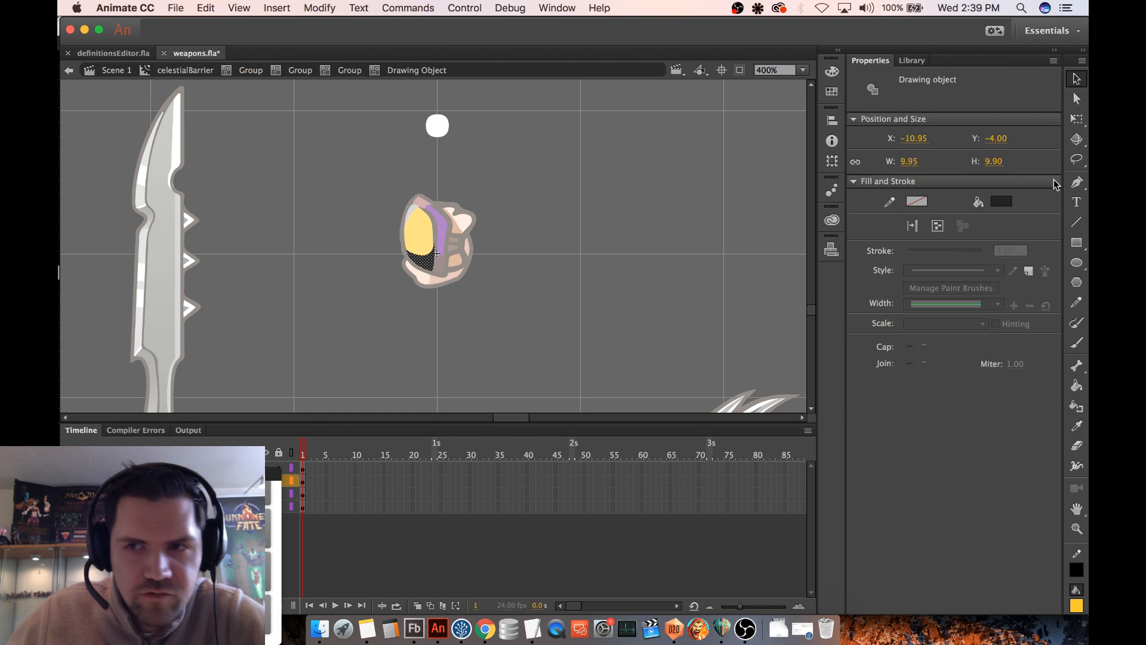
pyautogui.click(1001, 203)
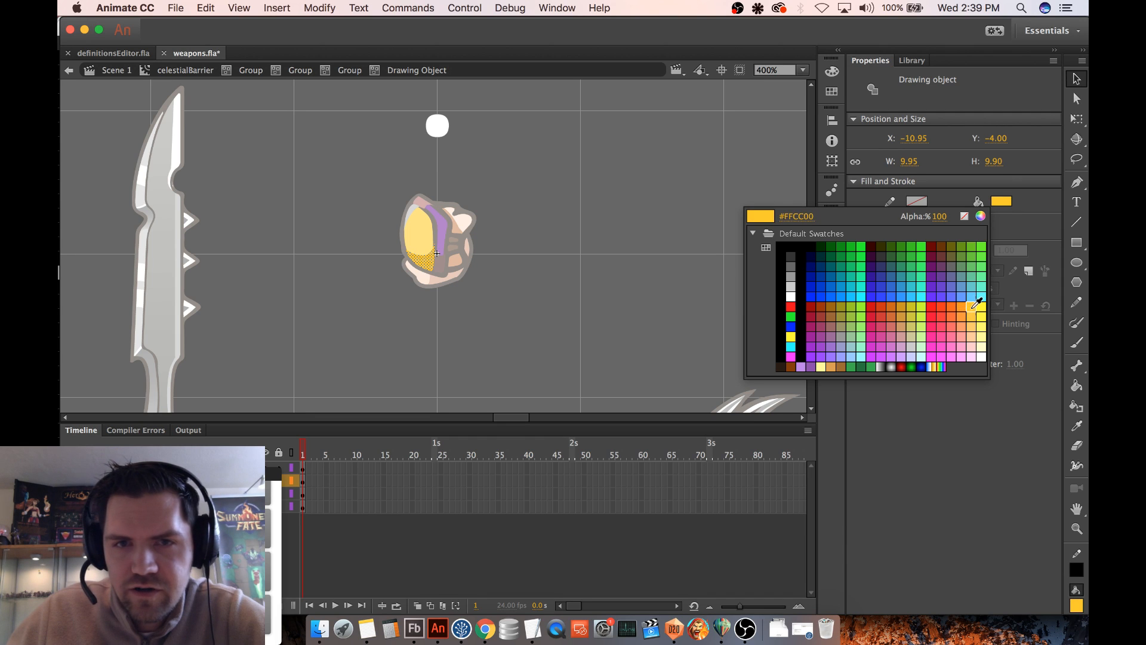
pyautogui.click(973, 307)
# - Darken the panel shadow's fill to #D9AD00 at 85% brightness and go back up to the glove group
pyautogui.click(1004, 203)
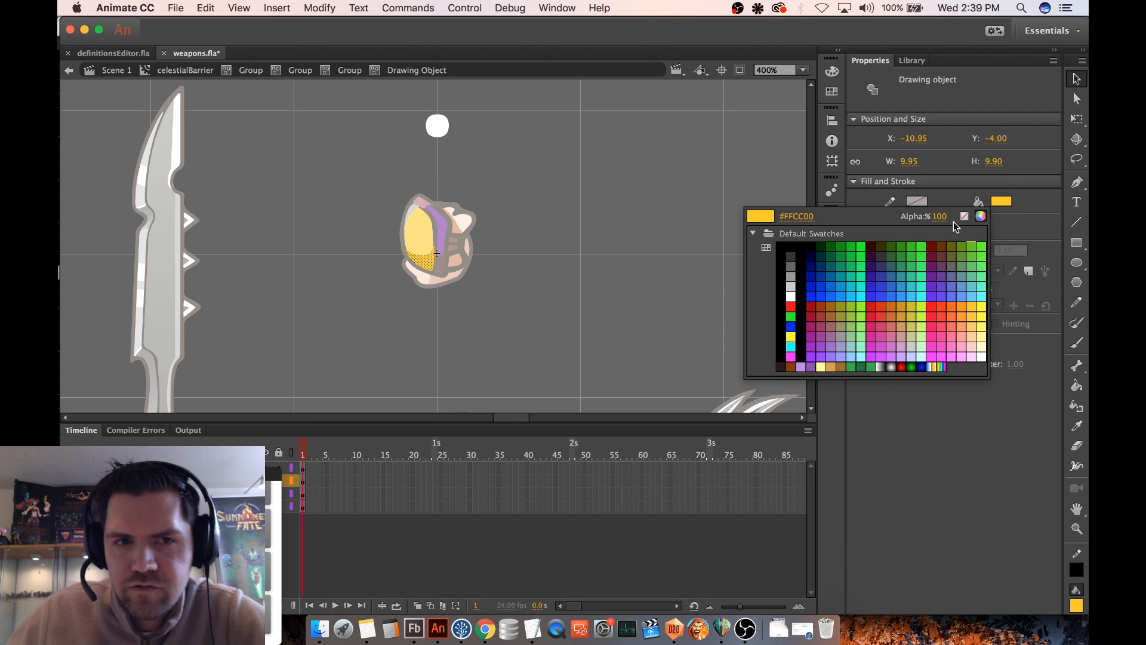
pyautogui.click(981, 216)
pyautogui.moveTo(685, 245); pyautogui.dragTo(685, 270)
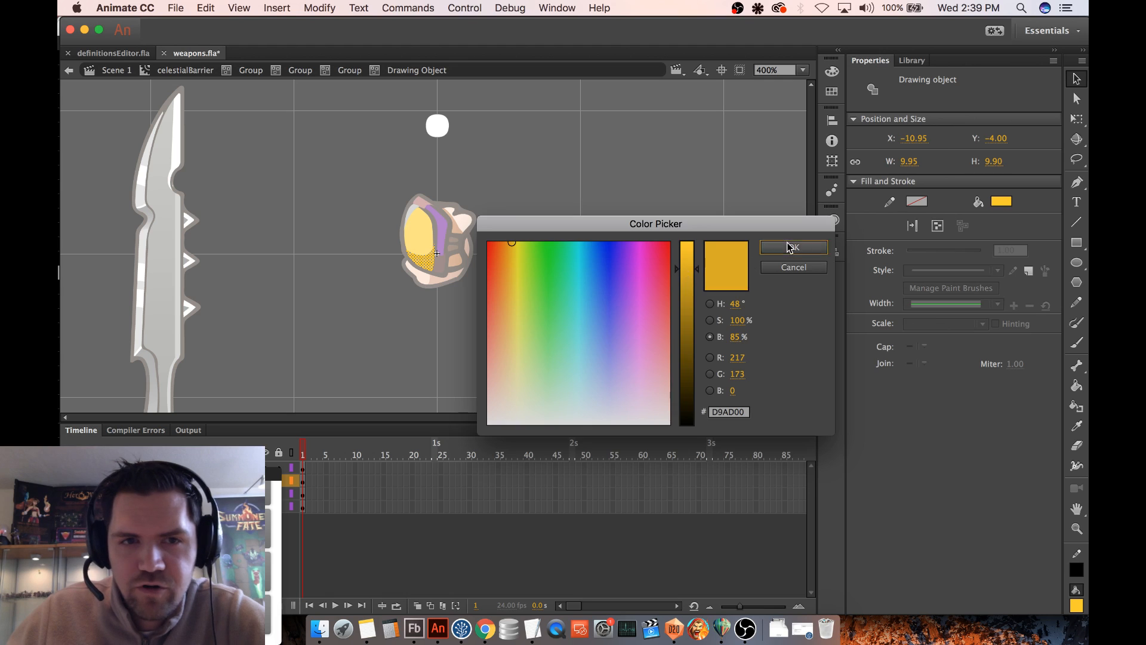
pyautogui.click(790, 247)
pyautogui.click(468, 145)
pyautogui.click(349, 70)
pyautogui.click(300, 70)
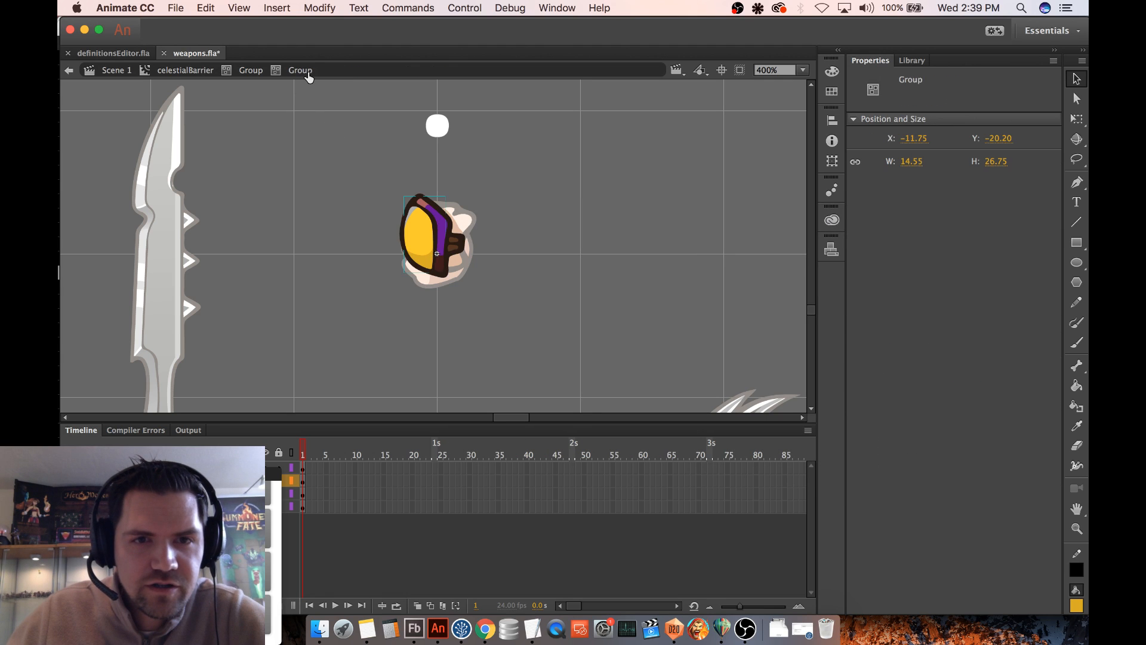
pyautogui.click(325, 207)
pyautogui.doubleClick(443, 271)
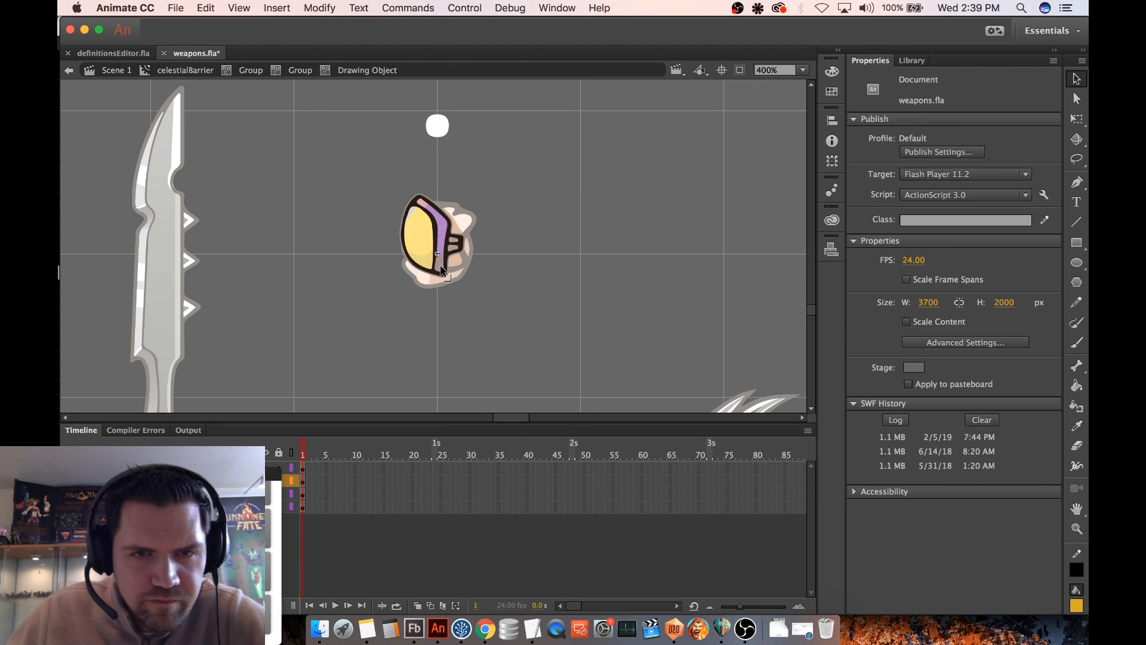
pyautogui.click(294, 72)
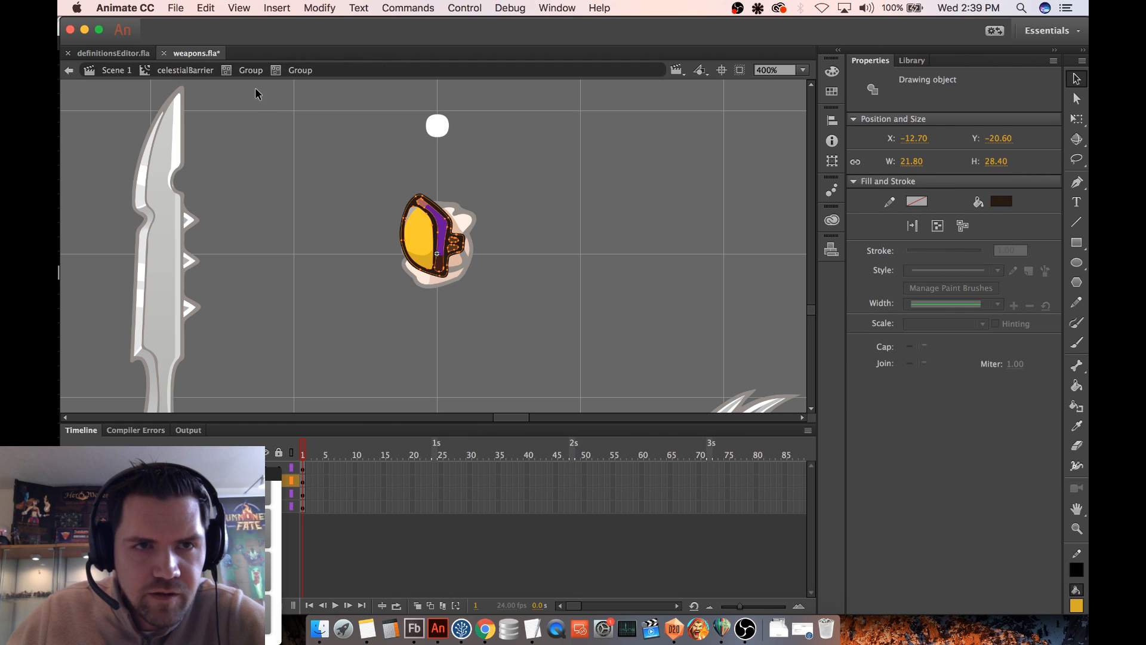
pyautogui.click(247, 71)
pyautogui.click(334, 176)
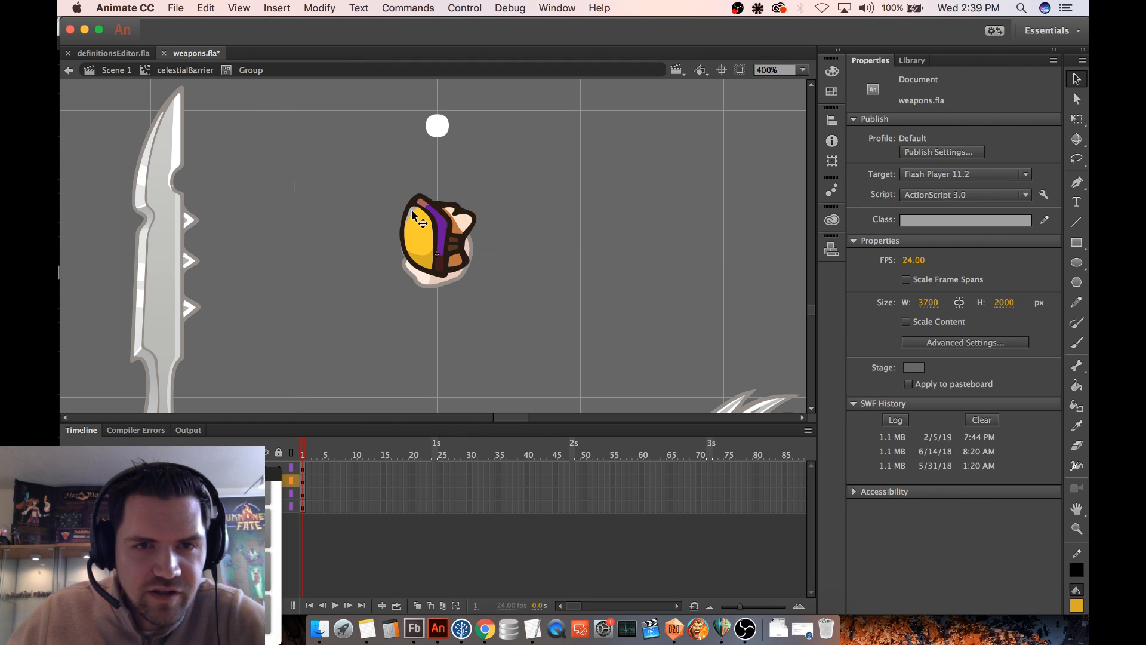
pyautogui.doubleClick(415, 214)
pyautogui.doubleClick(414, 213)
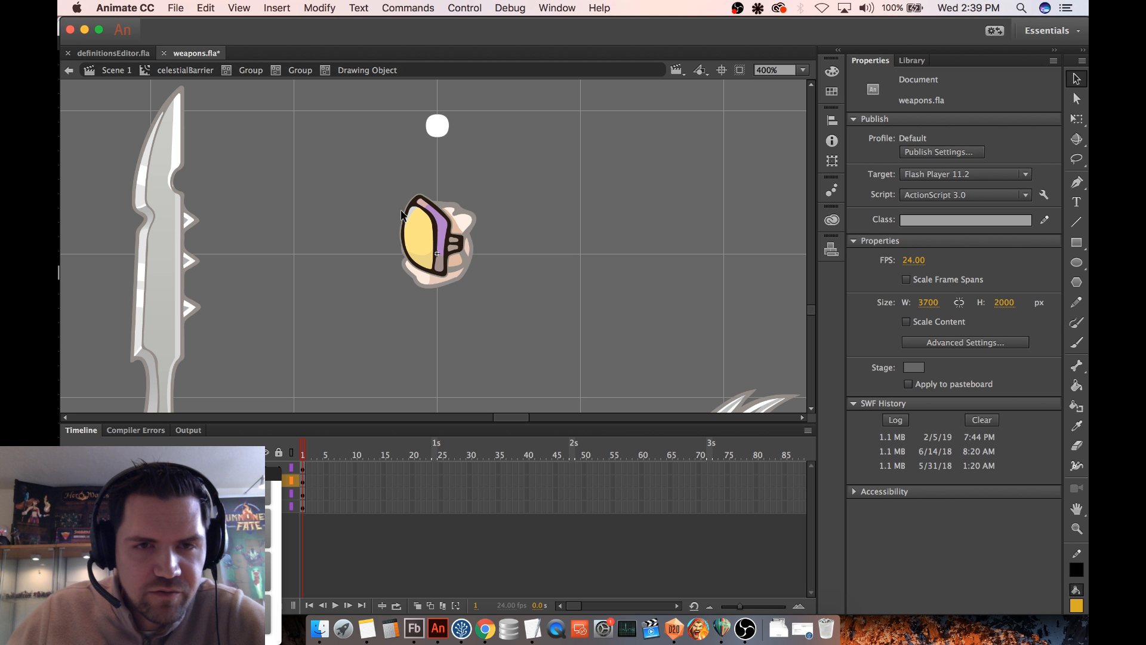
pyautogui.doubleClick(415, 214)
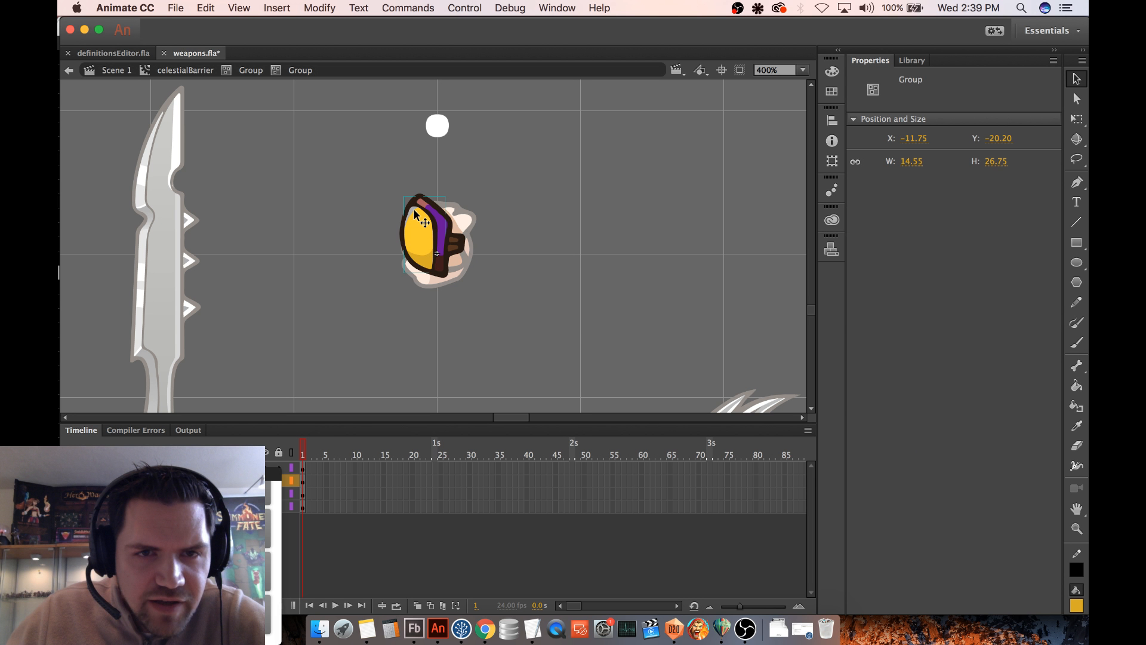
pyautogui.doubleClick(413, 208)
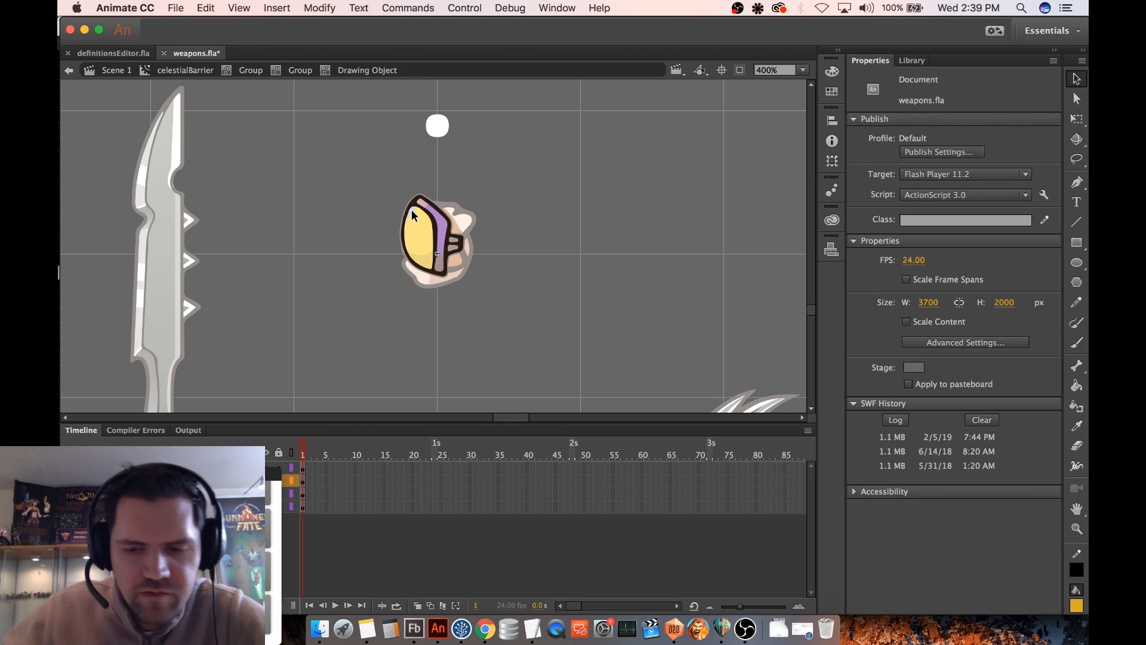
# - Open the shading group and recolor the grey highlight along the oval panel's upper edge with light yellow, then return to the glove group
pyautogui.press('super+equal')
pyautogui.press('super+equal')
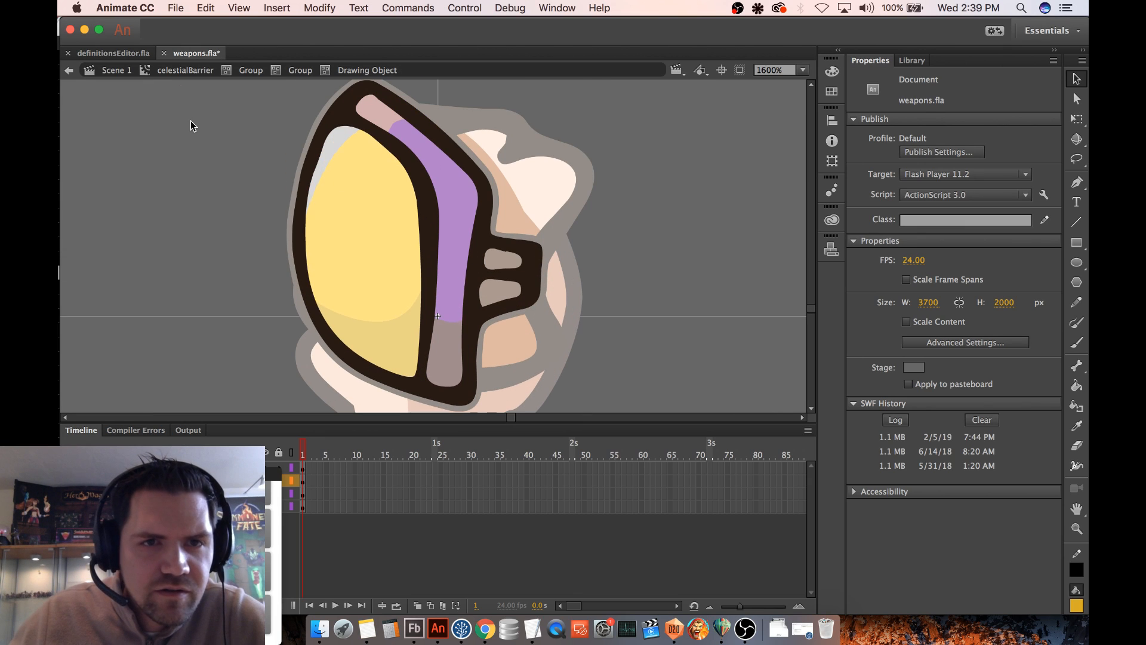
pyautogui.click(317, 70)
pyautogui.click(342, 135)
pyautogui.doubleClick(342, 135)
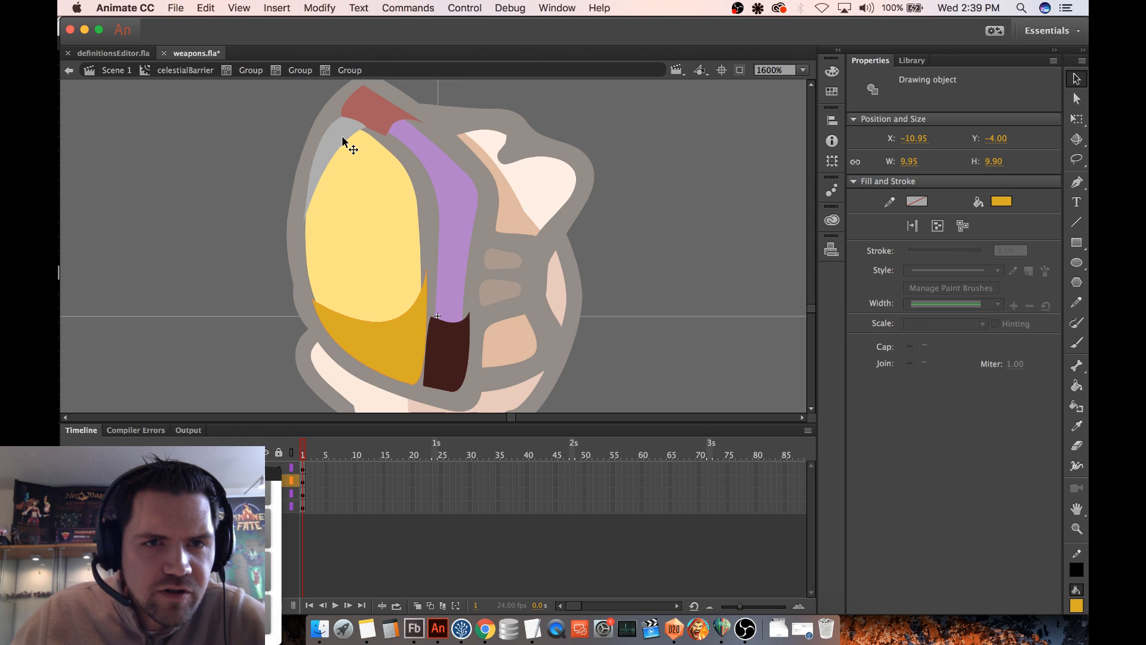
pyautogui.click(1007, 205)
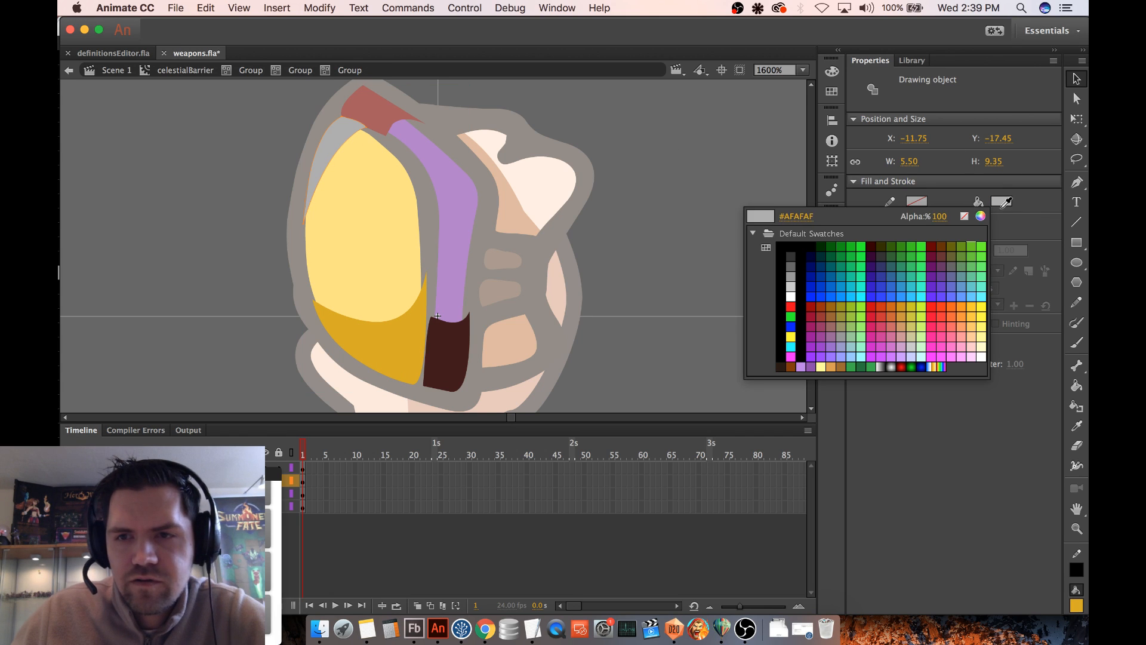
pyautogui.click(983, 322)
pyautogui.click(731, 197)
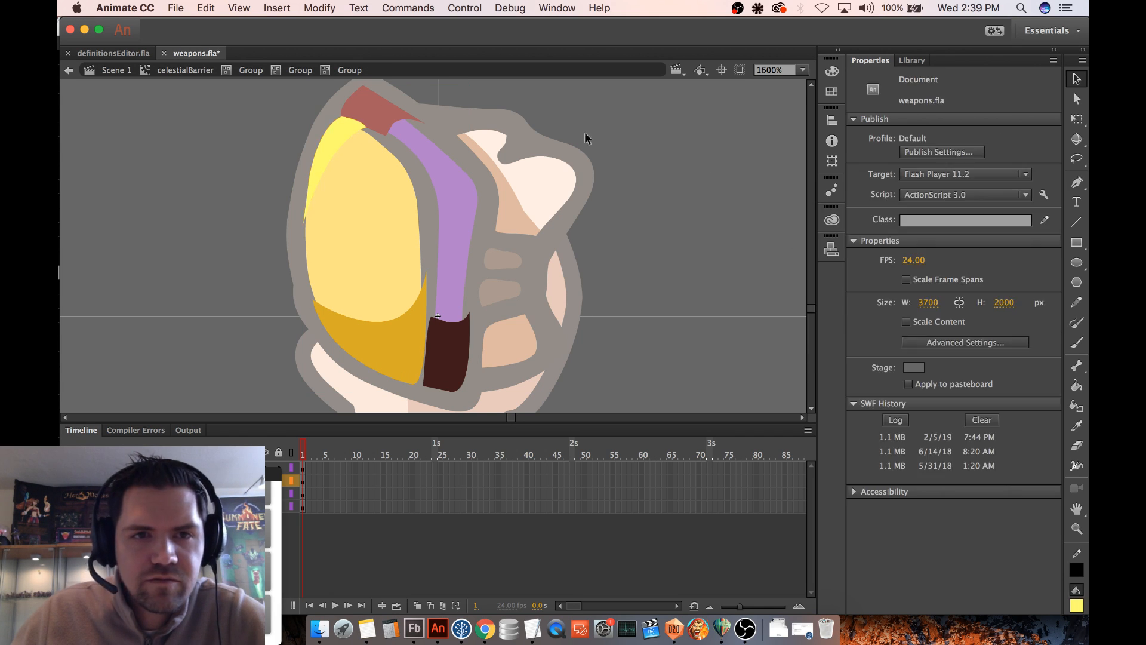
pyautogui.click(276, 71)
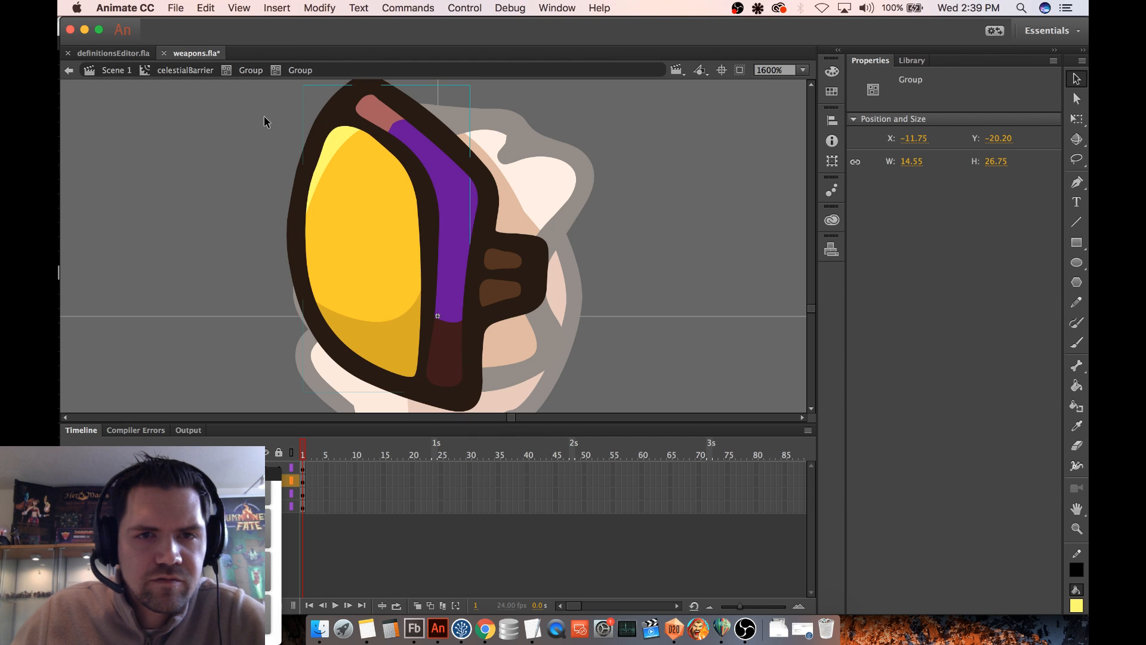
pyautogui.click(256, 156)
# - Recolor the reddish highlight at the upper end of the purple band with a pink fill and return to the celestialBarrier symbol
pyautogui.doubleClick(394, 121)
pyautogui.click(387, 121)
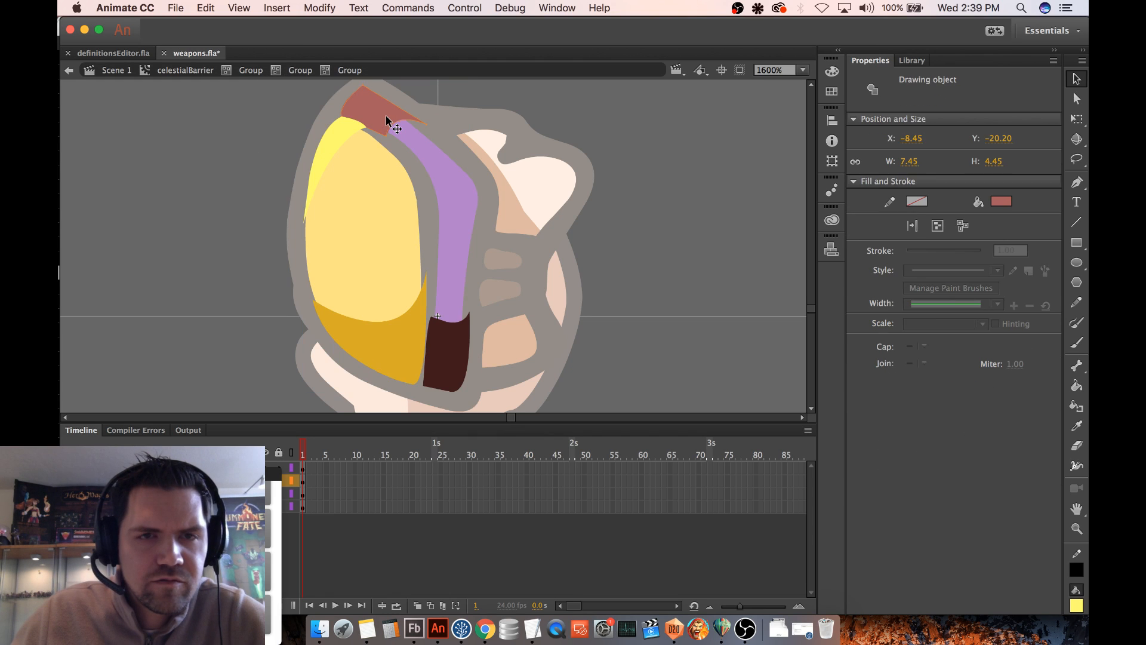
pyautogui.click(1001, 202)
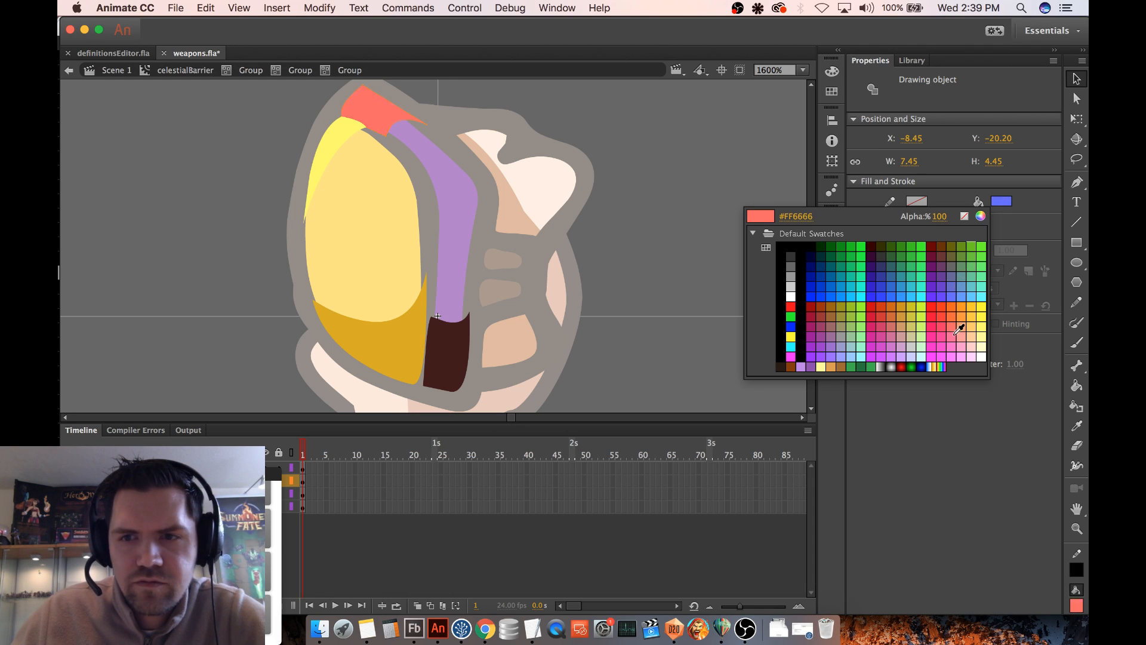
pyautogui.click(884, 336)
pyautogui.click(216, 71)
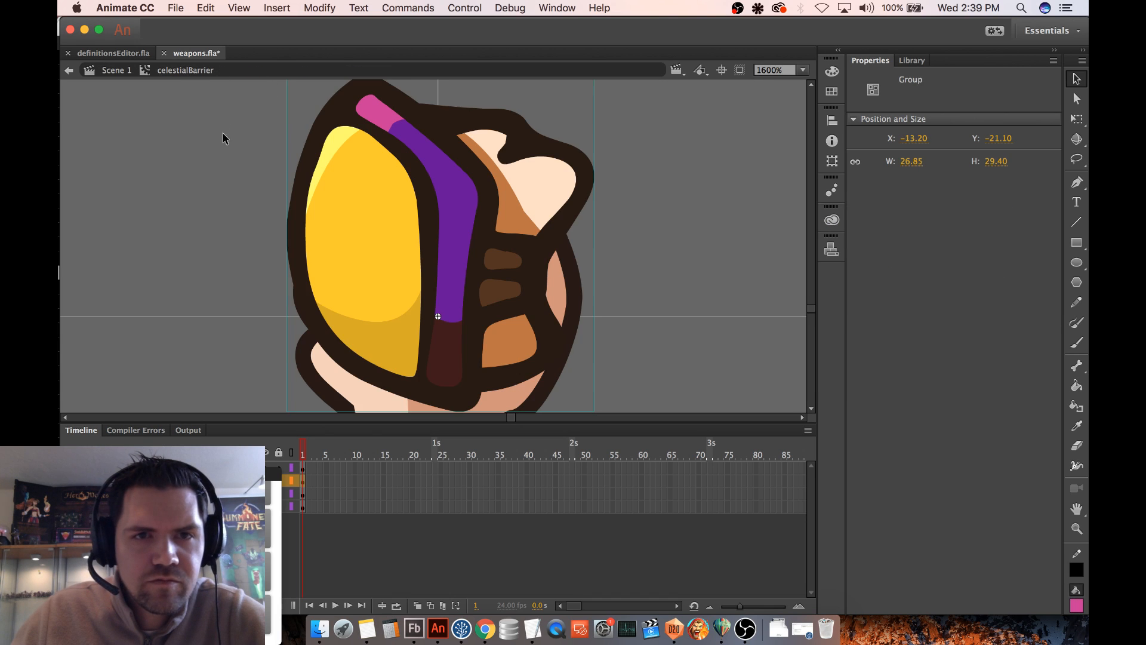
# - Save weapons.fla with the recolored celestialBarrier glove and publish it
pyautogui.scroll(-2, 611, 218)
pyautogui.scroll(2, 614, 222)
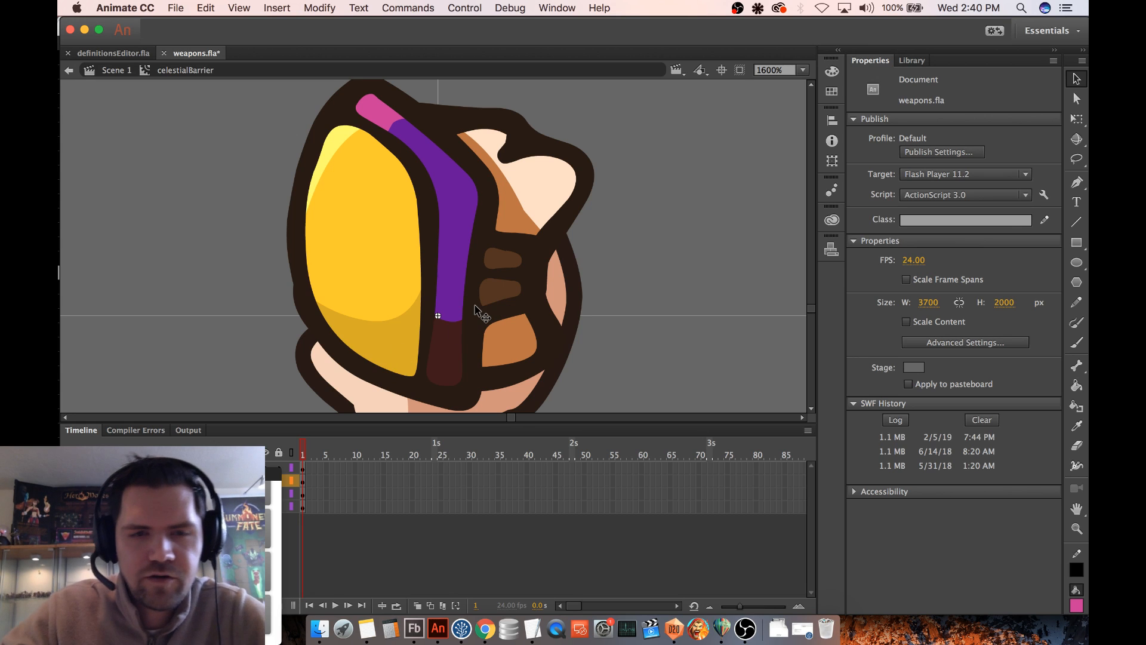
pyautogui.press('super+minus')
pyautogui.press('super+minus')
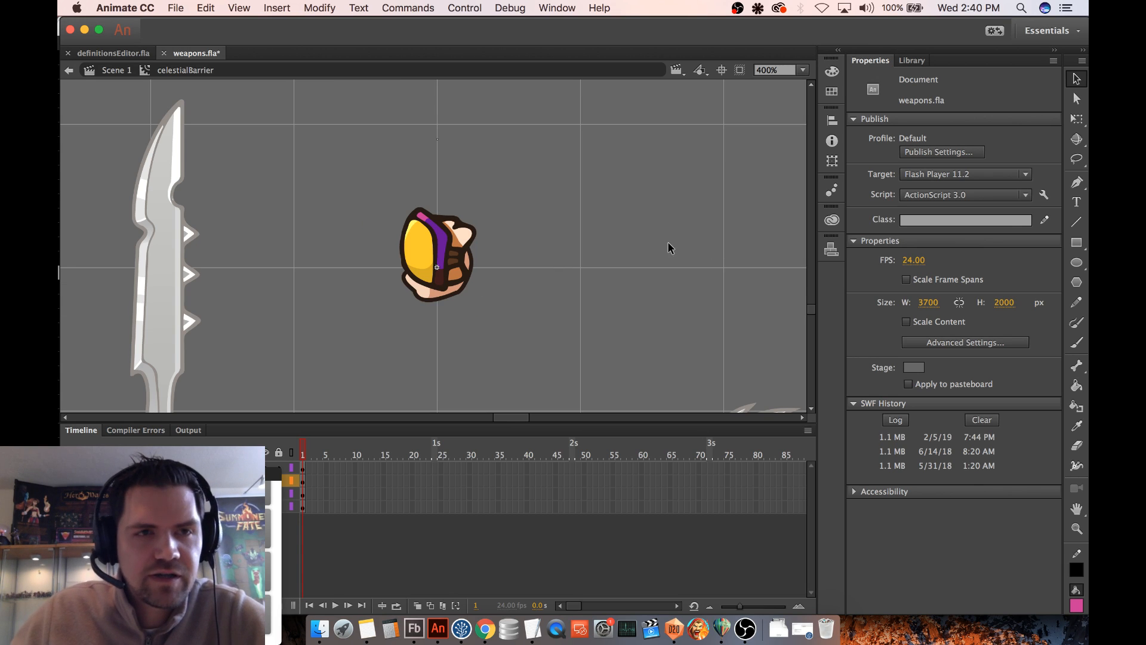
pyautogui.press('super+s')
pyautogui.click(180, 7)
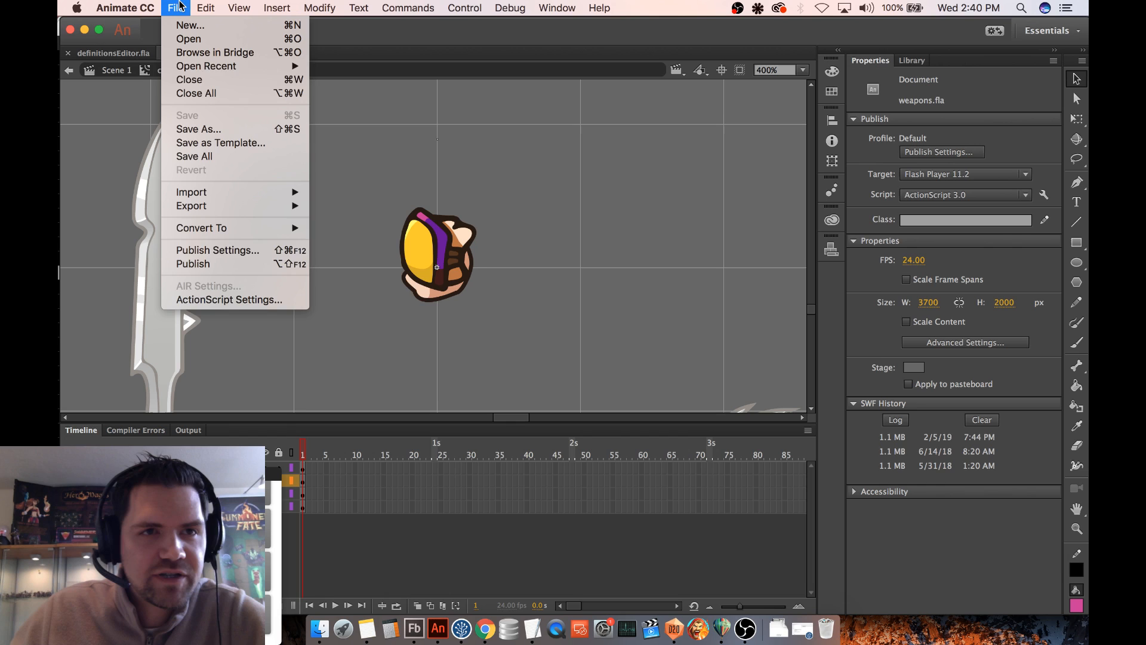
pyautogui.click(191, 264)
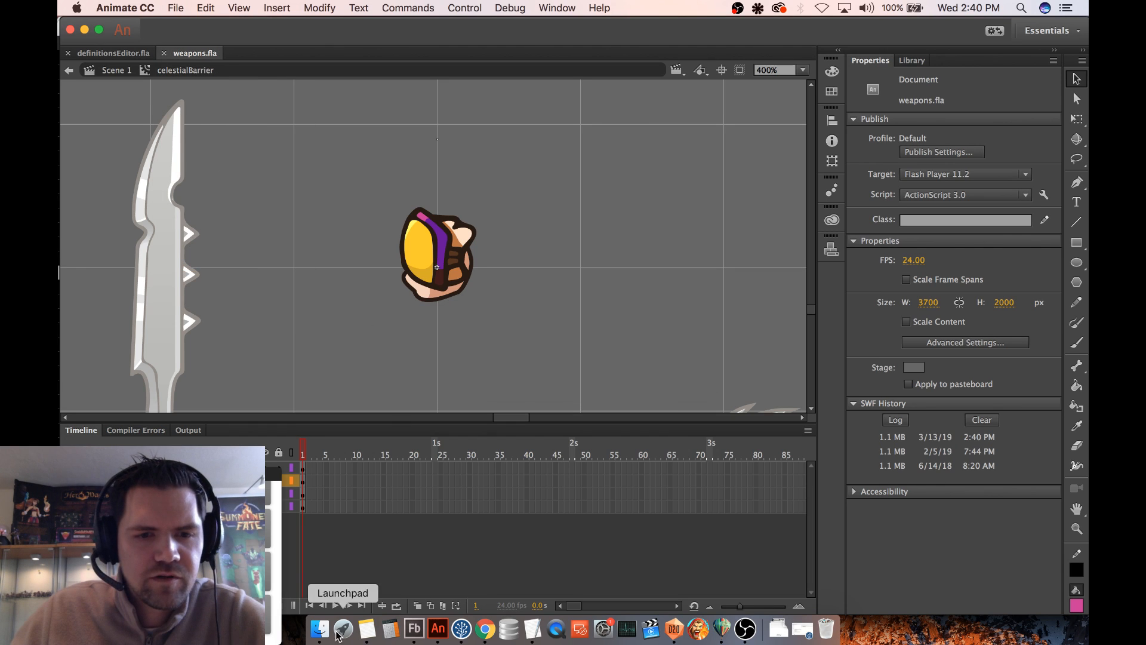
# - Switch to Finder and copy the newly published weapons.swf from the summonersFate apps folder
pyautogui.click(319, 630)
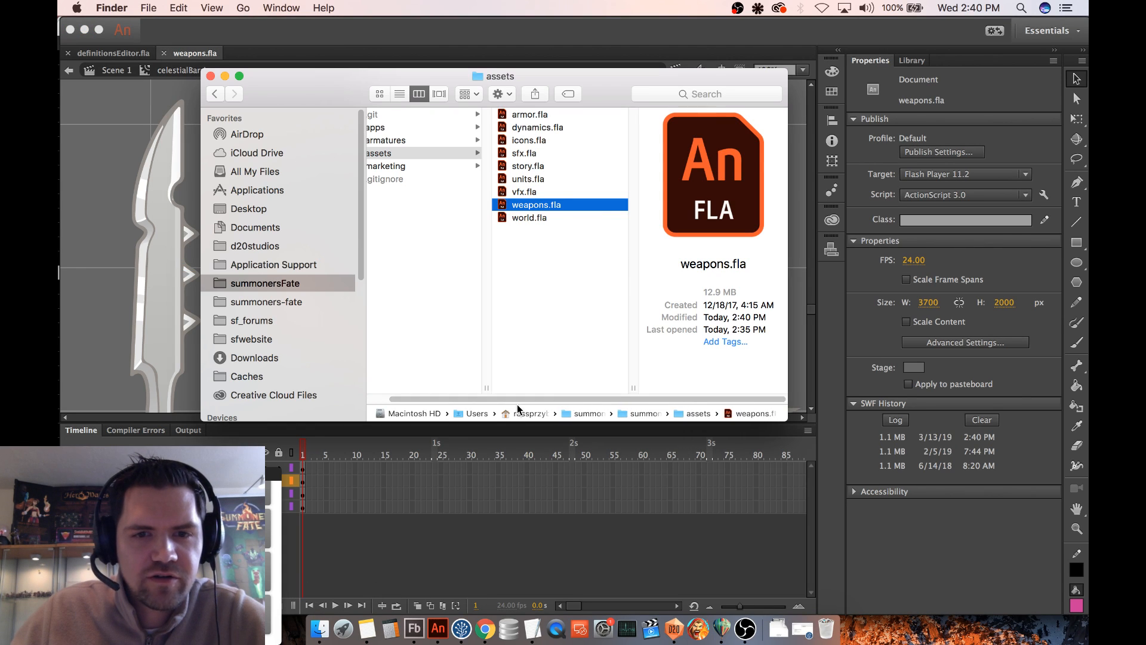
pyautogui.hscroll(-3, 514, 406)
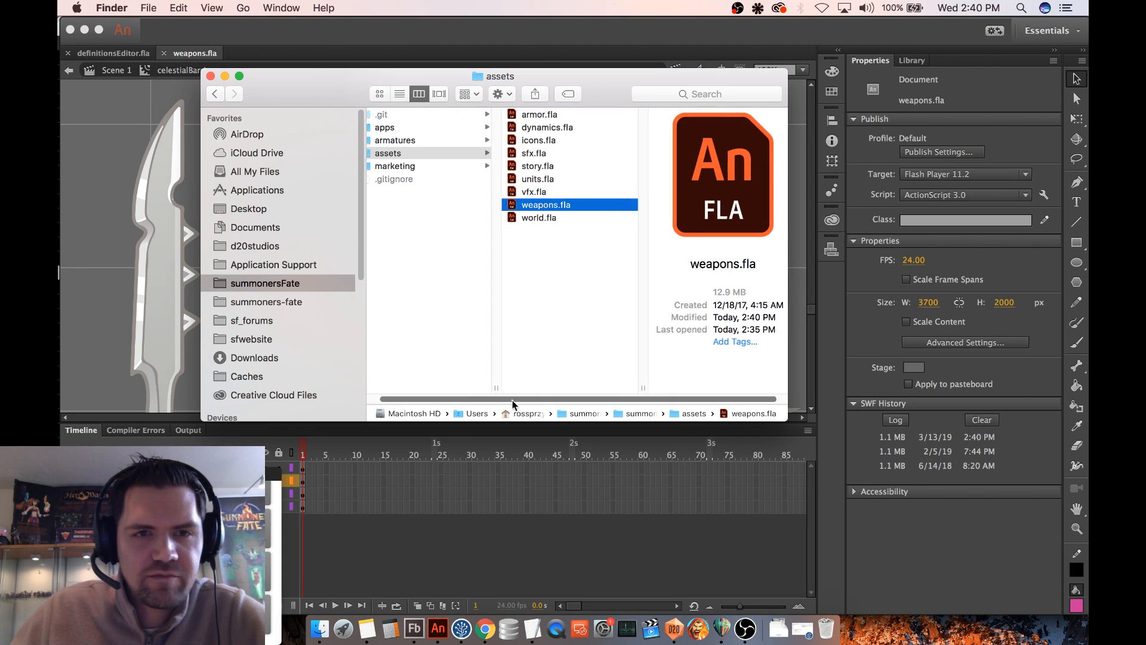
pyautogui.click(434, 129)
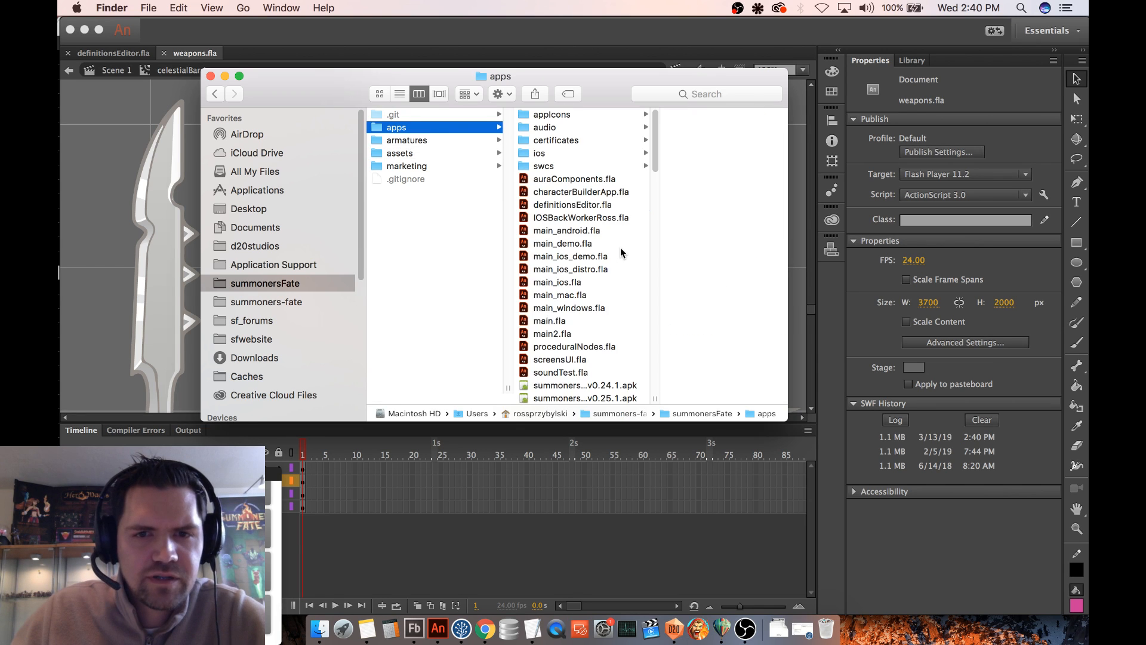
pyautogui.scroll(-15, 620, 253)
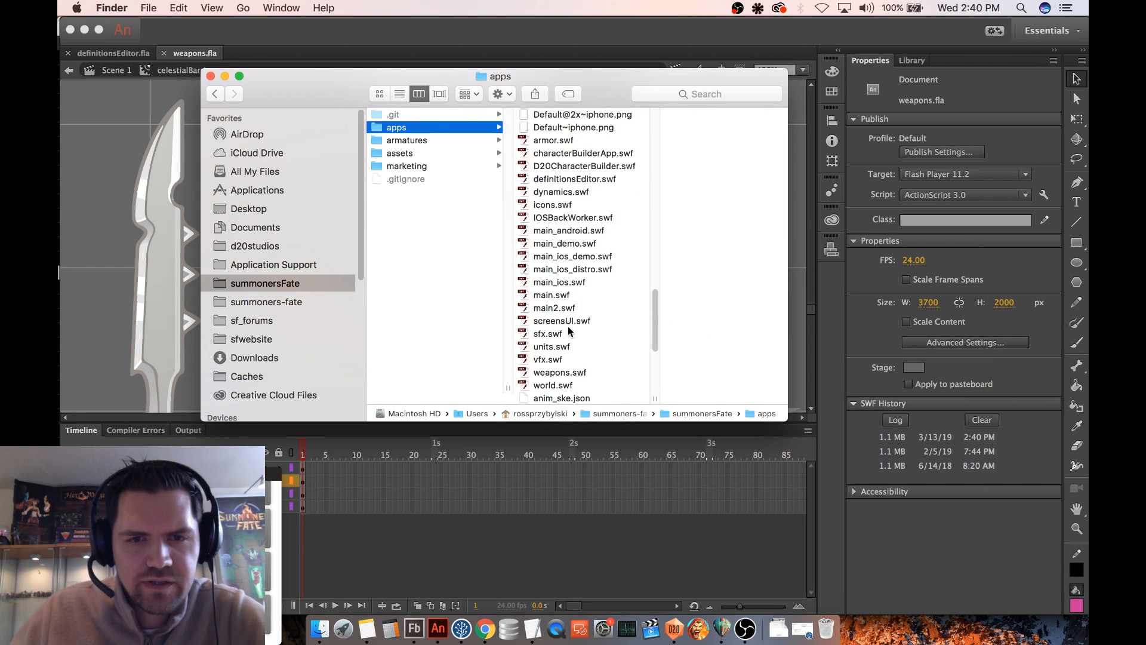
pyautogui.click(572, 372)
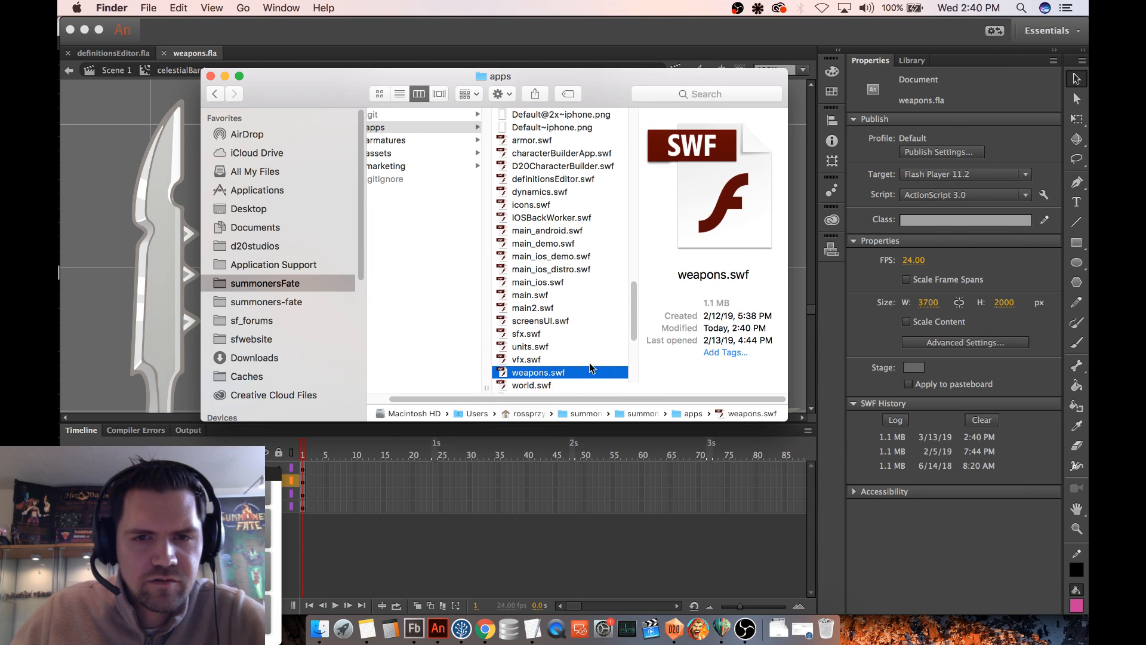
# - Show the package contents of D20DefinitionsEditorApp and move weapons.swf into Contents/Resources, replacing the older file
pyautogui.scroll(15, 588, 346)
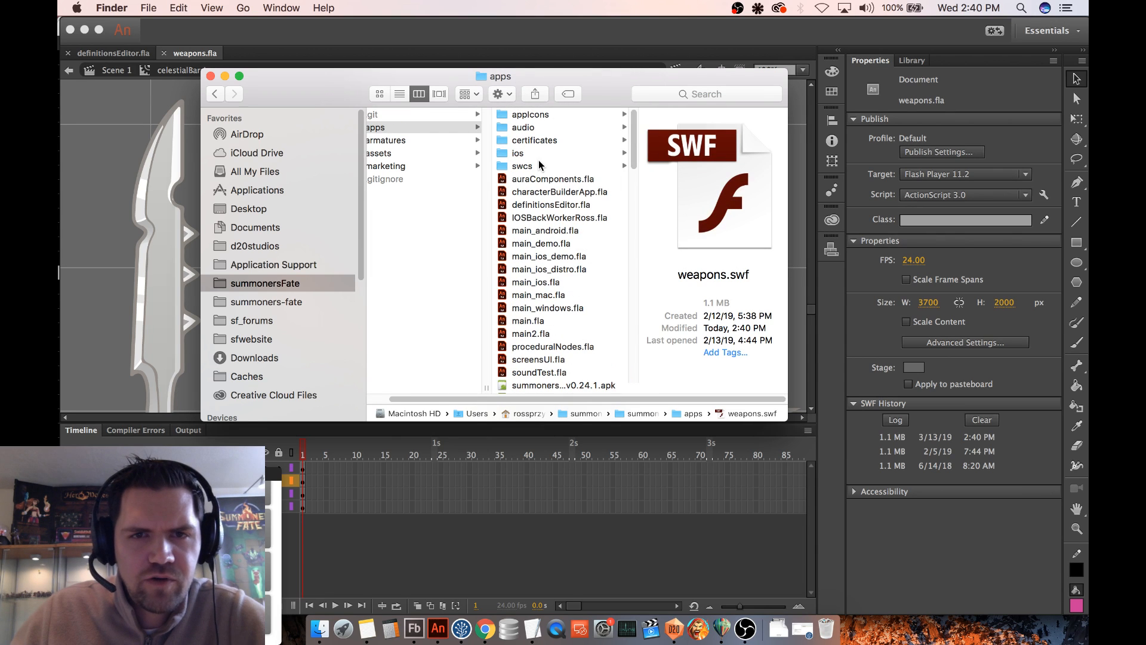
pyautogui.scroll(-10, 550, 167)
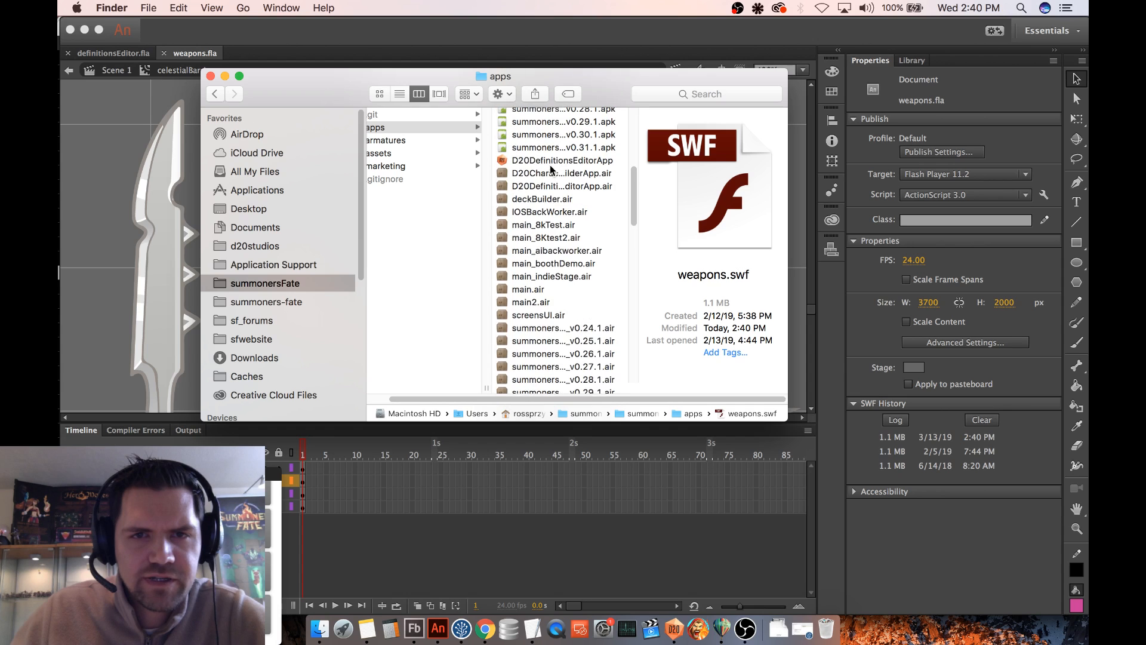
pyautogui.click(540, 178)
pyautogui.rightClick(539, 181)
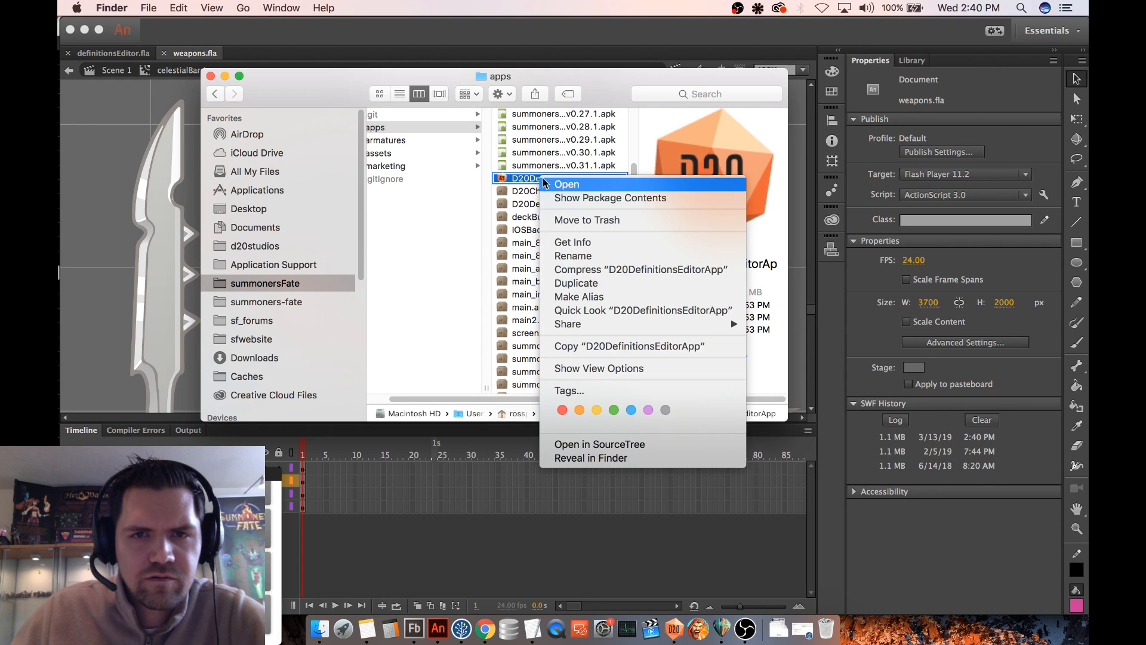
pyautogui.click(594, 206)
pyautogui.click(461, 118)
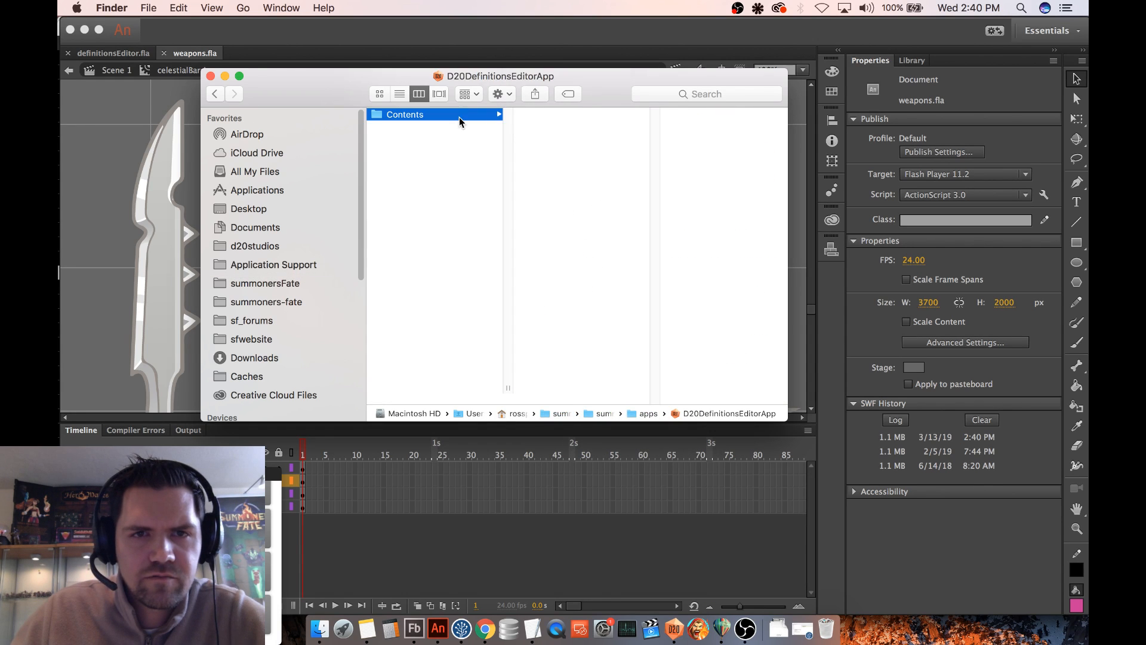
pyautogui.click(540, 141)
pyautogui.click(685, 191)
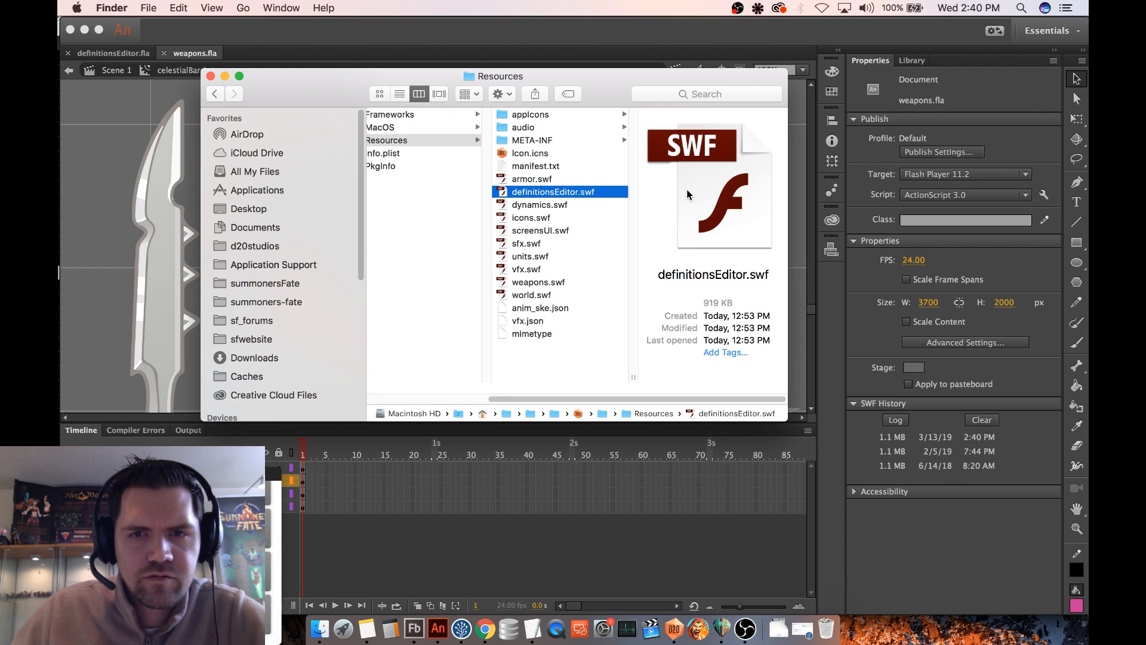
pyautogui.press('super+alt+v')
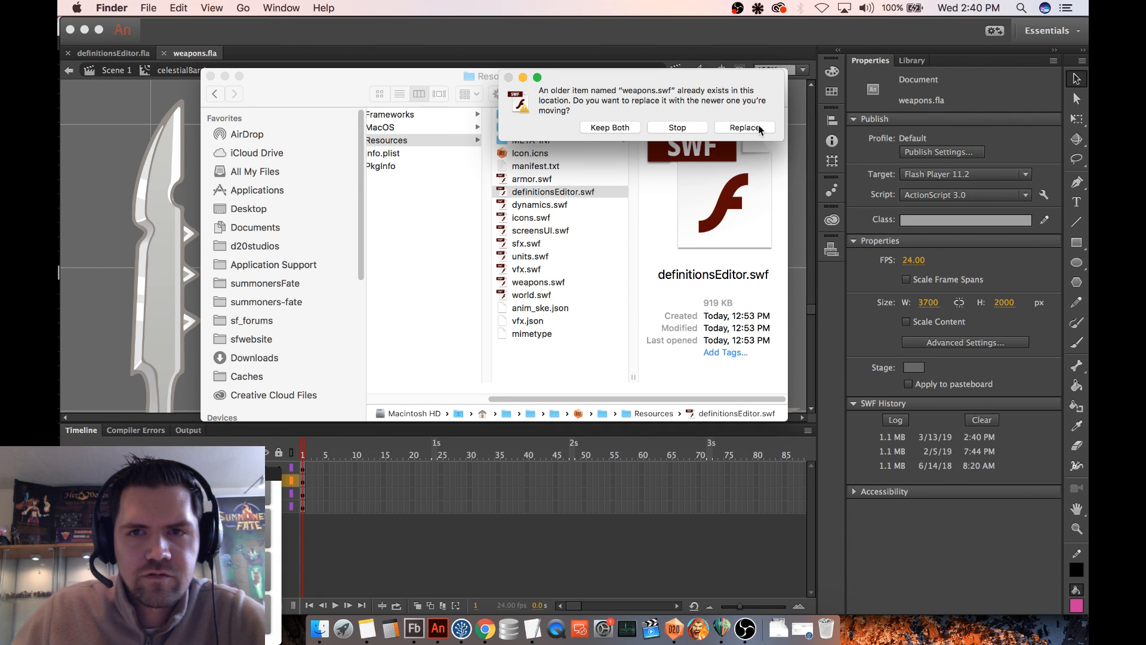
pyautogui.click(758, 129)
# - Close D20DefinitionsEditor and relaunch it to load the updated weapons file
pyautogui.click(673, 628)
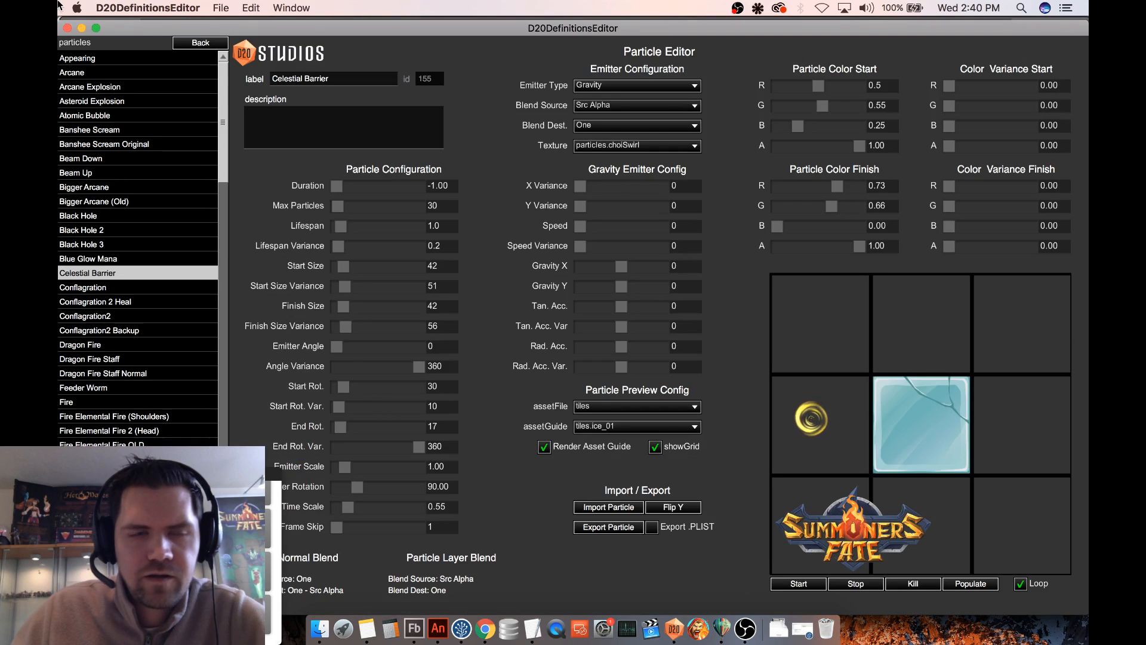
pyautogui.click(67, 28)
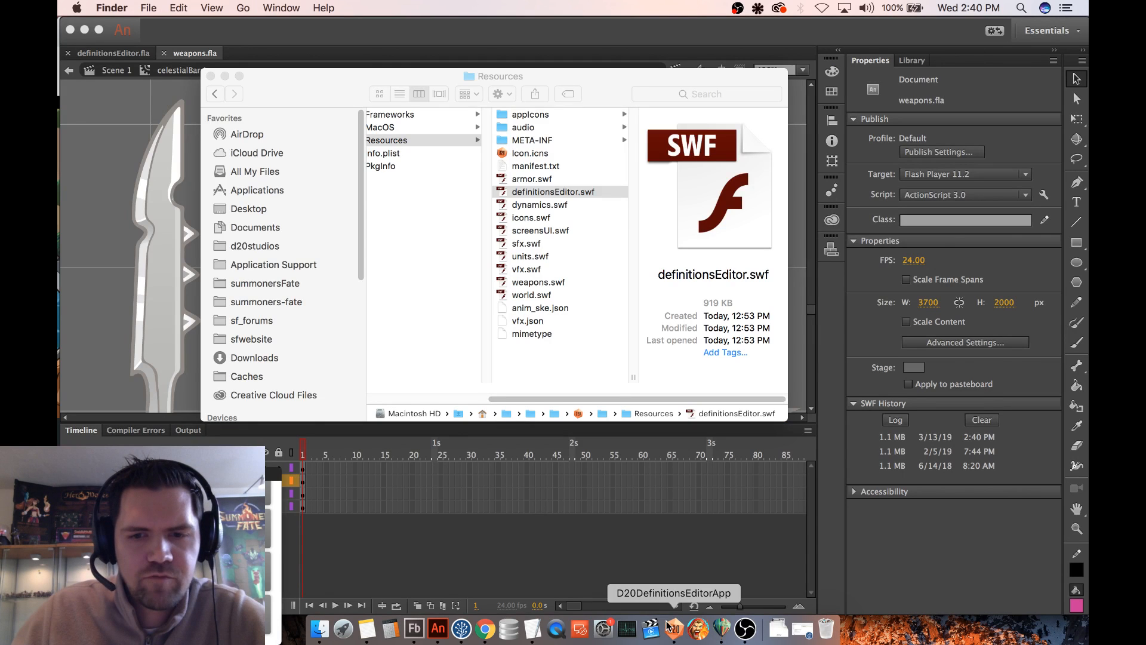
pyautogui.click(673, 628)
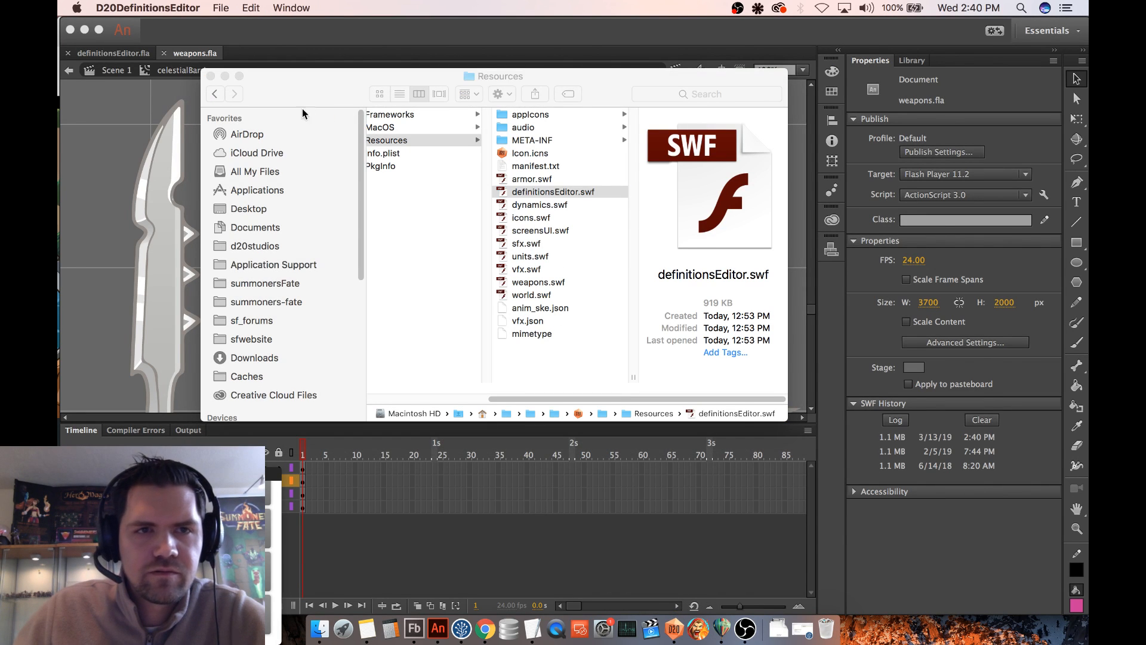
pyautogui.click(376, 48)
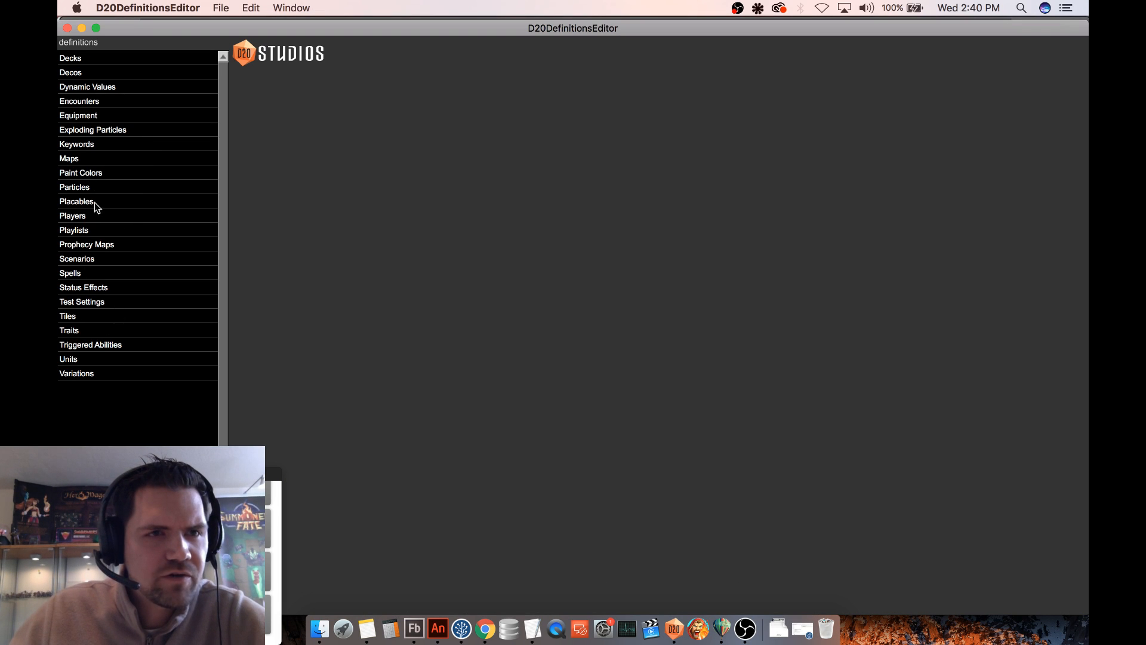
# - Open the Celestial Barrier equipment definition and set its weaponL graphic to celestialBarrier$hand
pyautogui.click(96, 115)
pyautogui.click(107, 102)
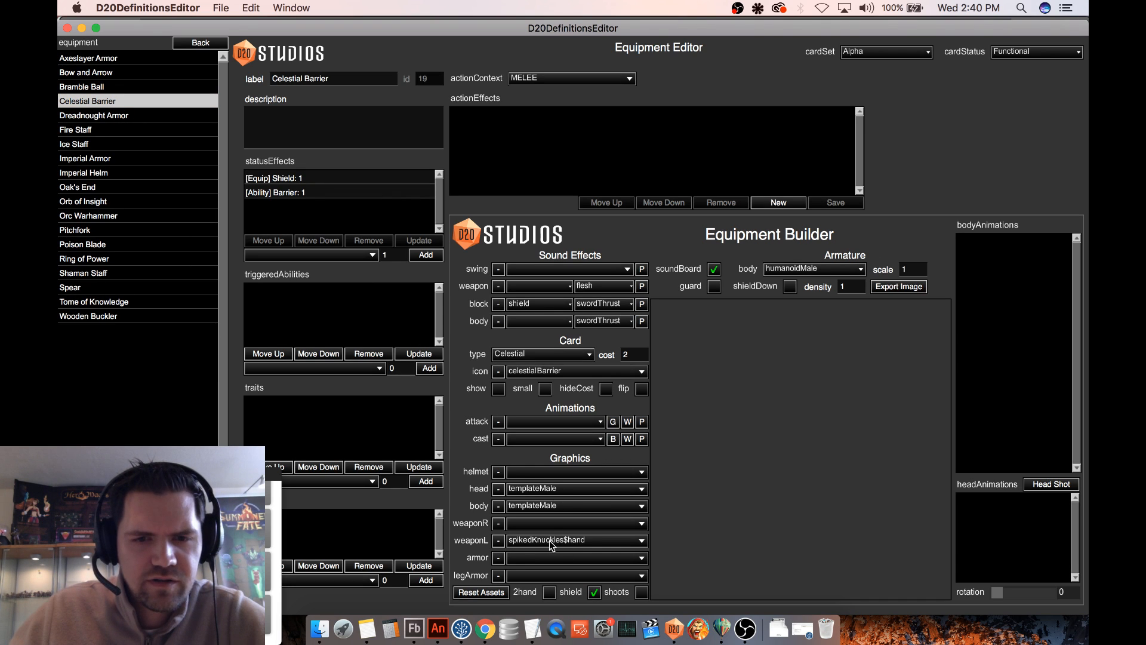
pyautogui.click(555, 541)
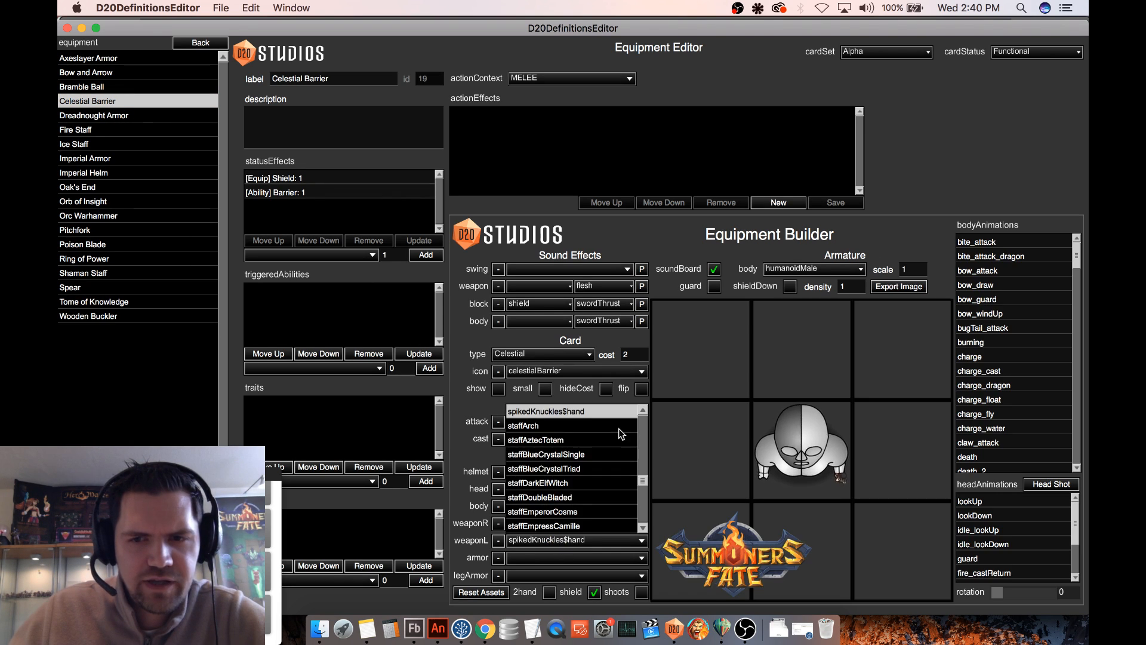
pyautogui.moveTo(644, 474); pyautogui.dragTo(645, 432)
pyautogui.scroll(-10, 616, 468)
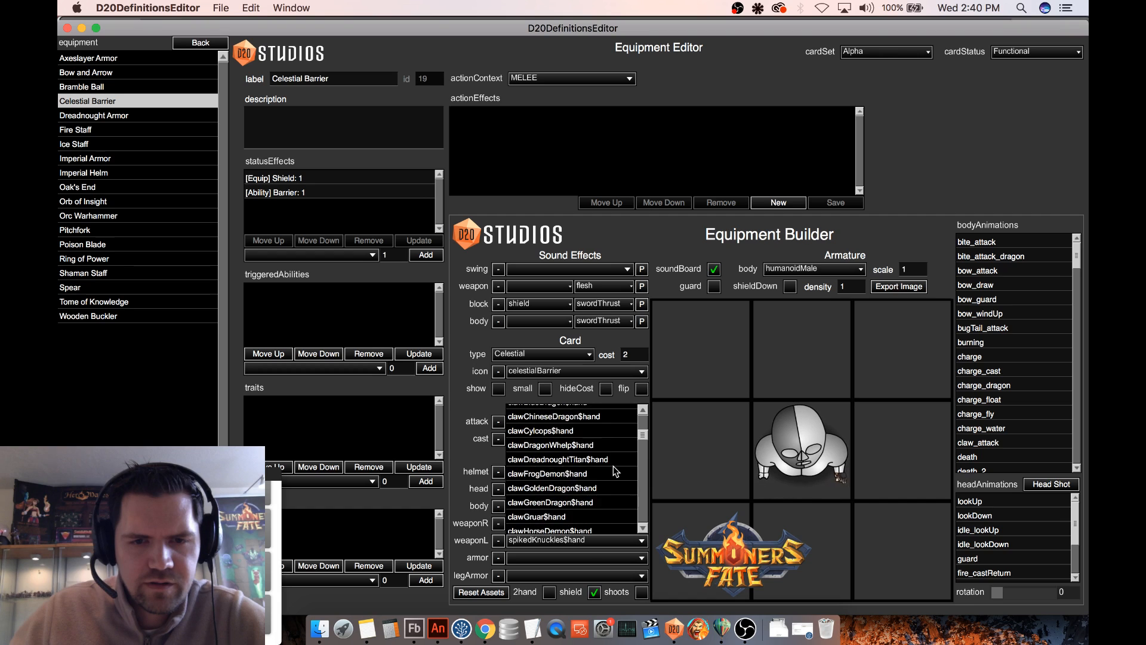
pyautogui.scroll(-10, 615, 463)
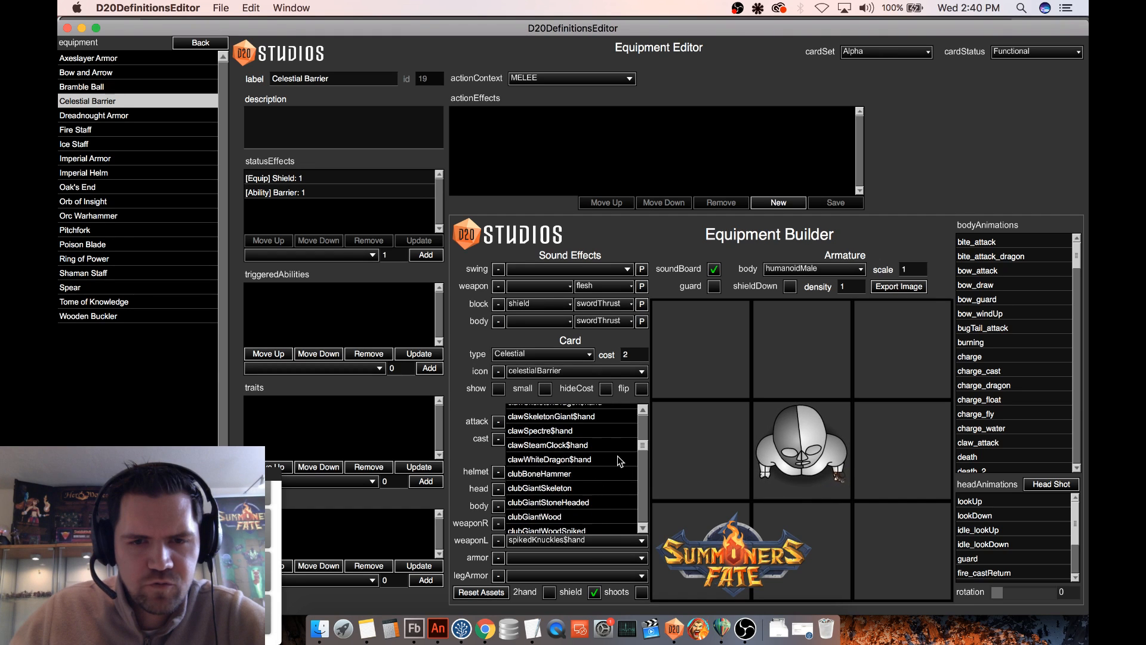
pyautogui.scroll(8, 618, 456)
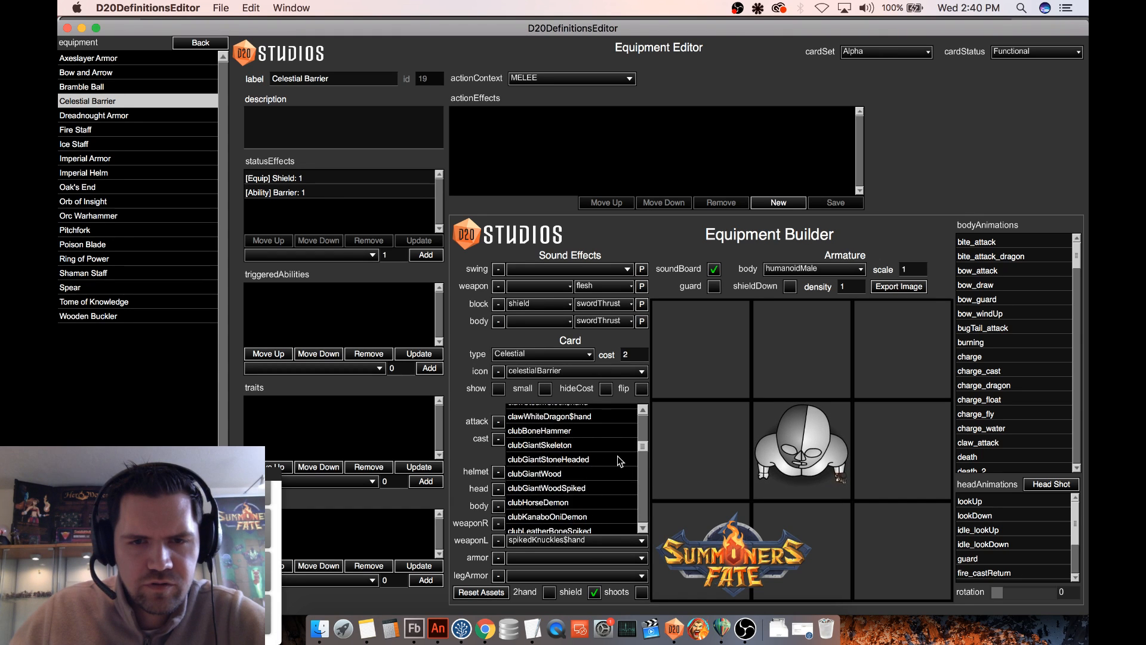
pyautogui.scroll(18, 617, 456)
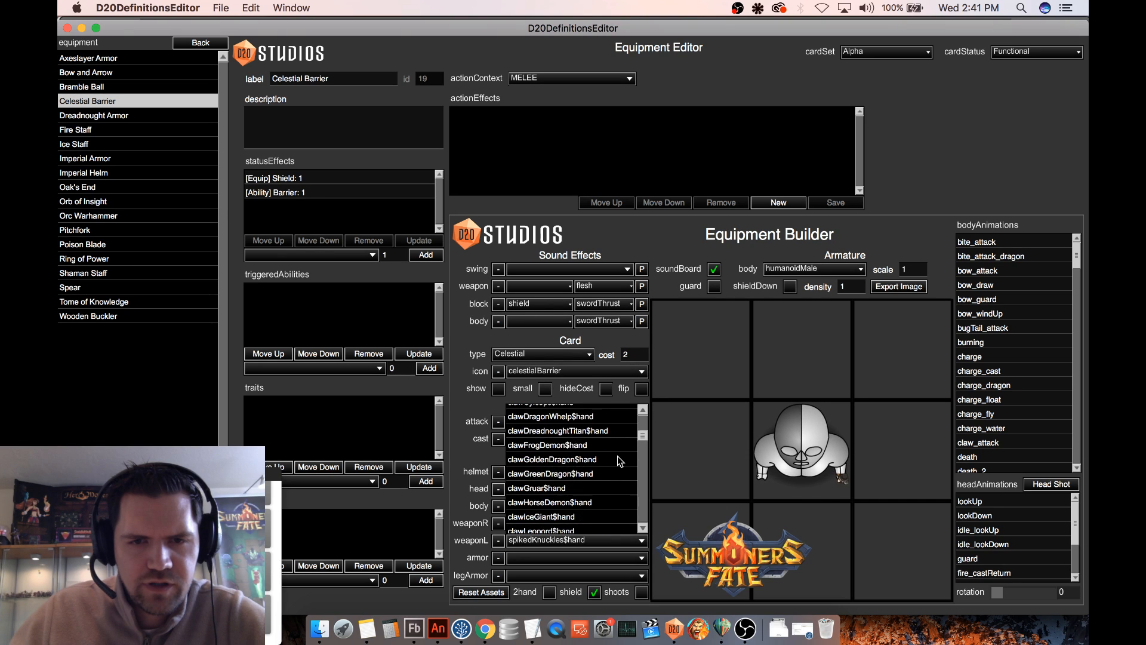
pyautogui.scroll(10, 617, 456)
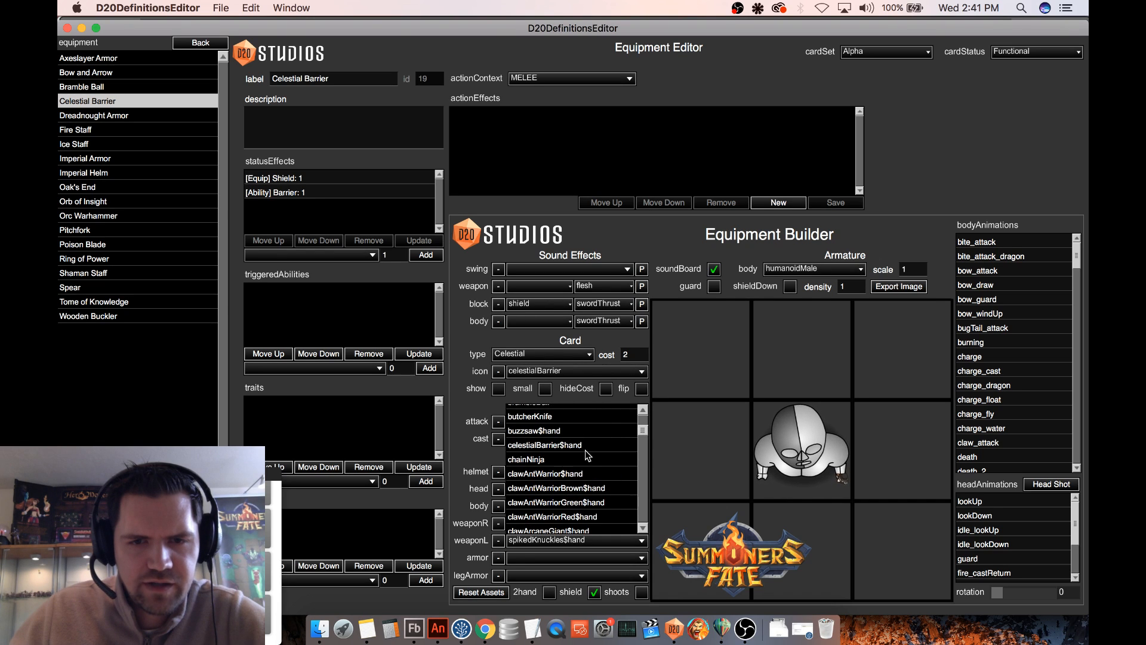
pyautogui.click(583, 458)
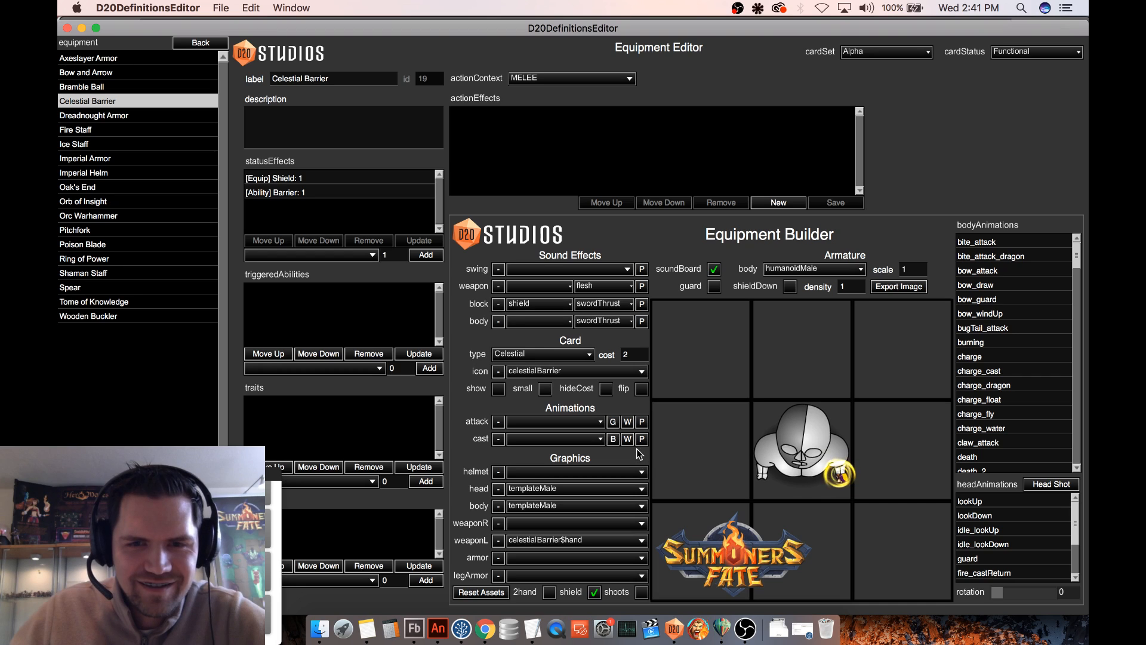
# - Turn on guard and play the shield_block body animation to preview the equipped Celestial Barrier
pyautogui.click(644, 425)
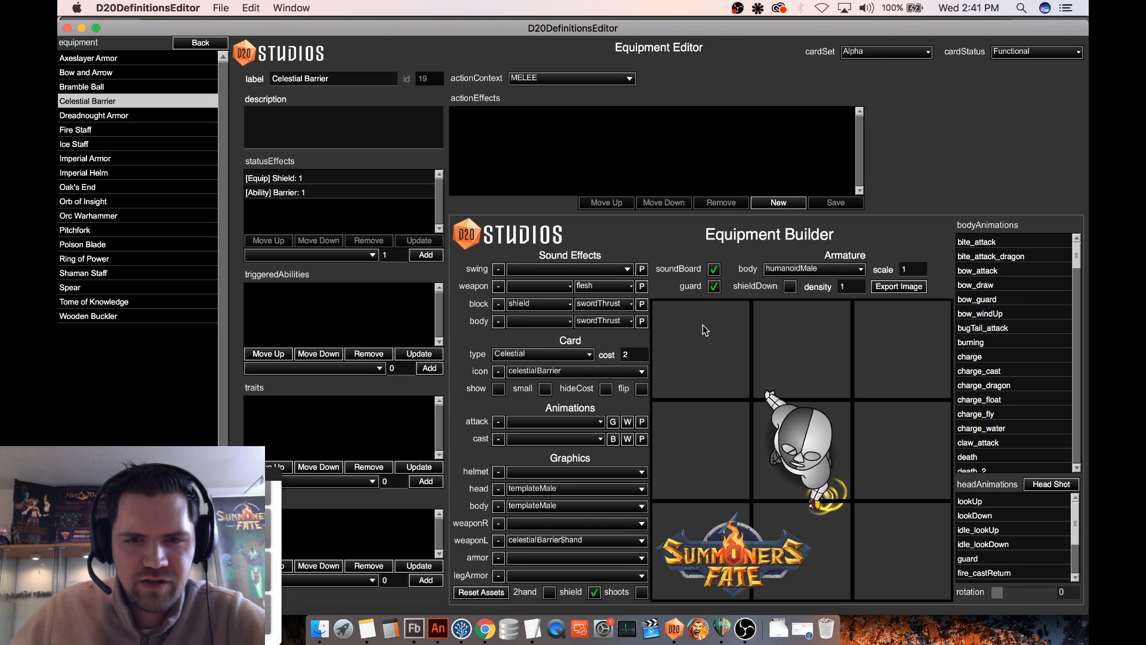
pyautogui.scroll(-5, 1015, 337)
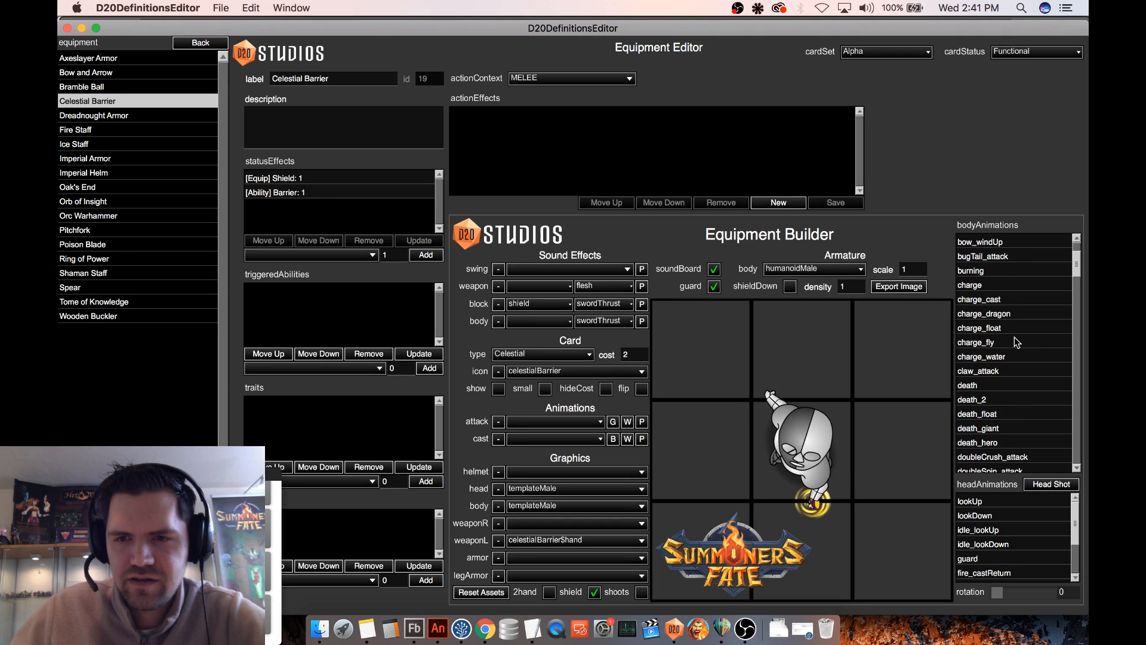
pyautogui.scroll(4, 1017, 342)
pyautogui.scroll(-20, 1016, 341)
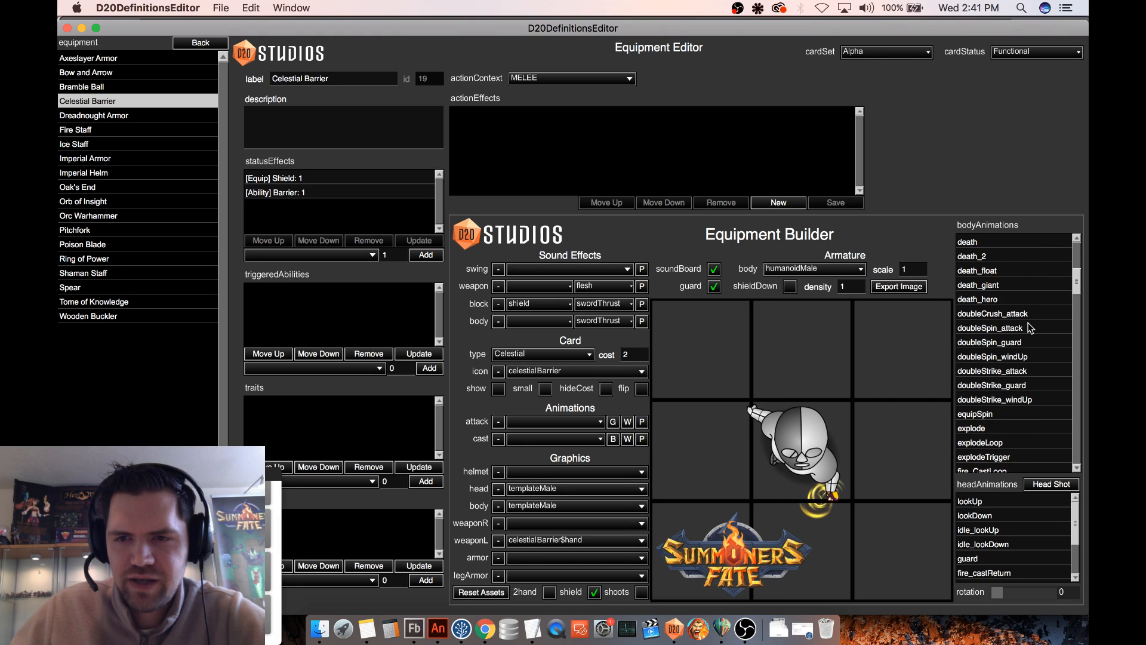
pyautogui.scroll(-20, 1033, 325)
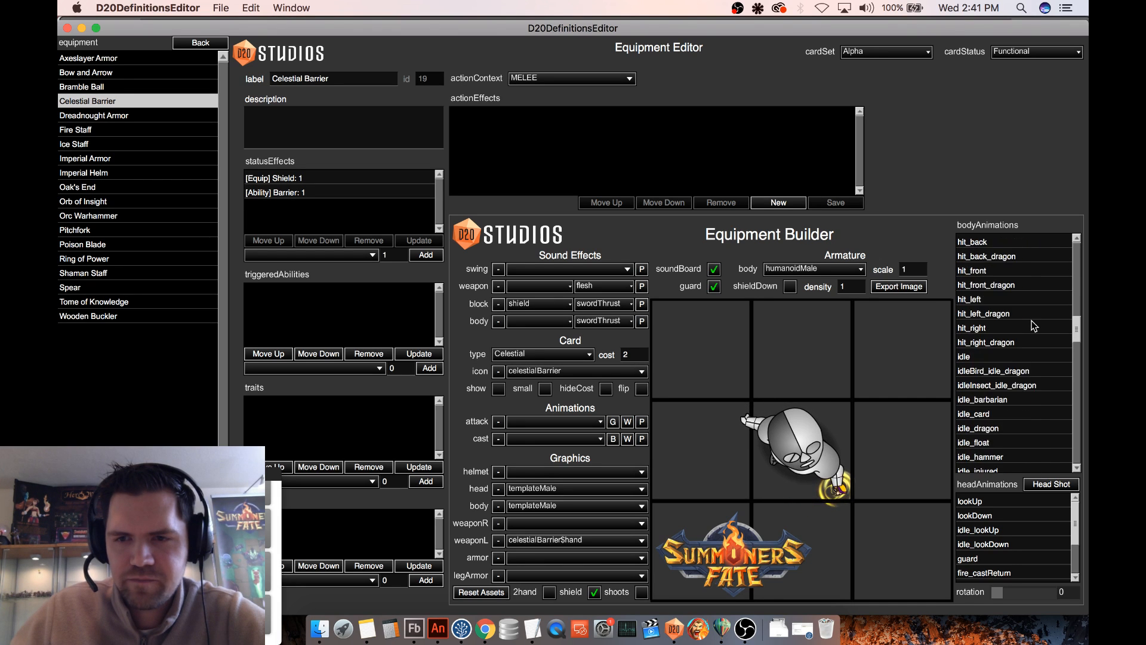
pyautogui.scroll(-20, 1033, 325)
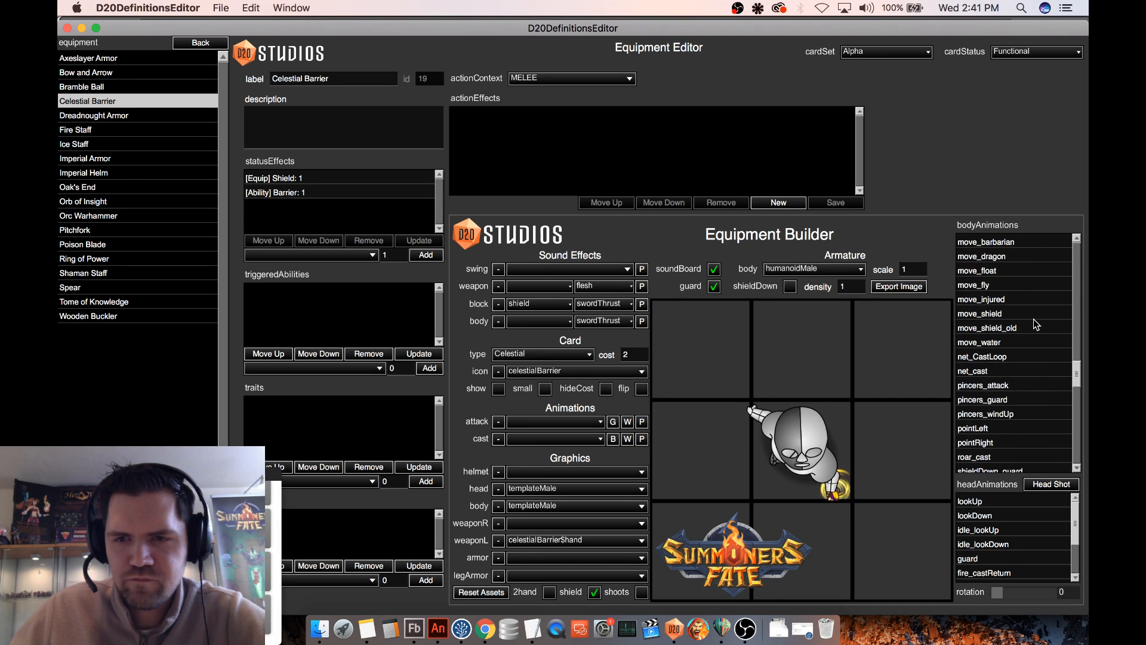
pyautogui.click(992, 429)
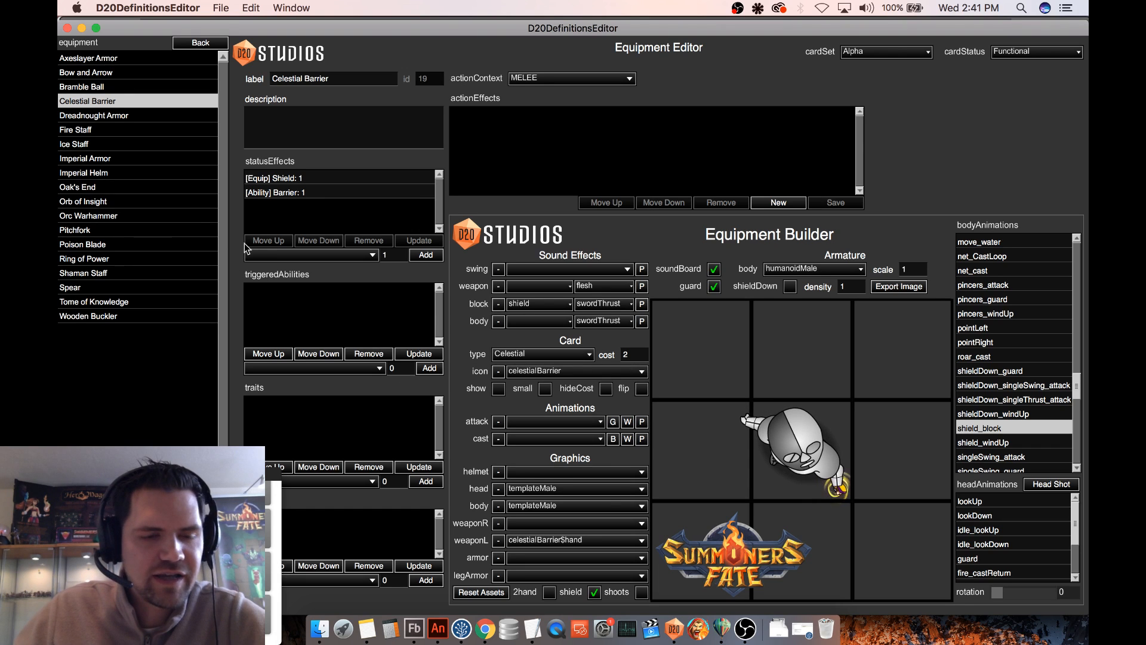
# - Open the Celestial Barrier particle definition, set its Emitter Scale to 1.1 and Time Scale to 0.65, and preview the swirl in motion
pyautogui.click(200, 43)
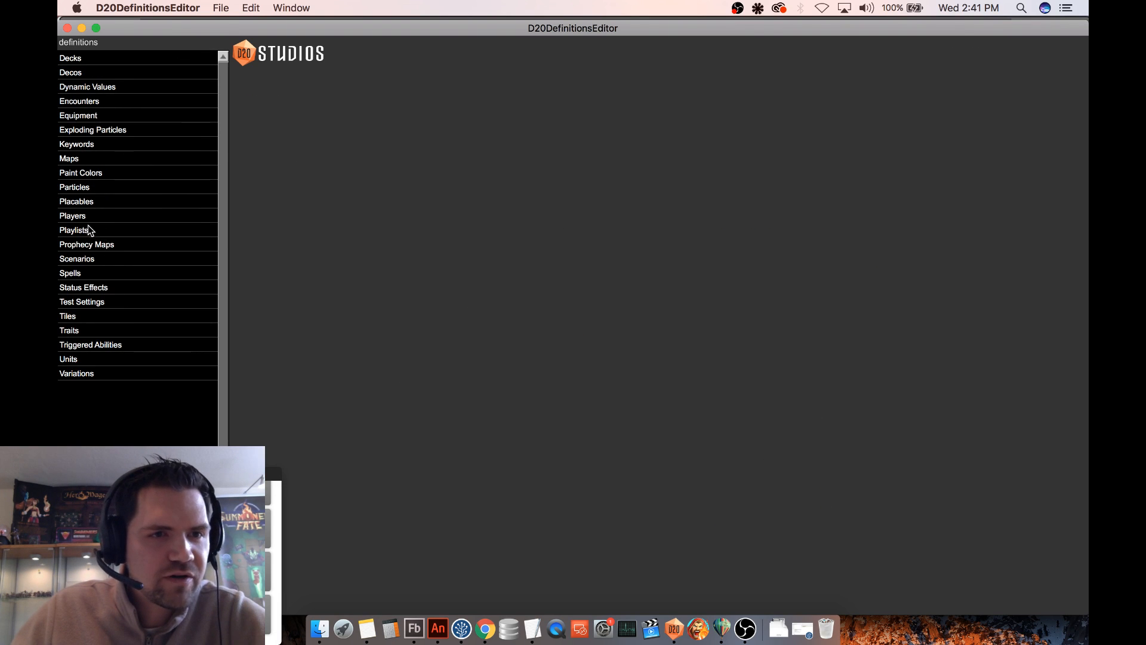
pyautogui.click(97, 188)
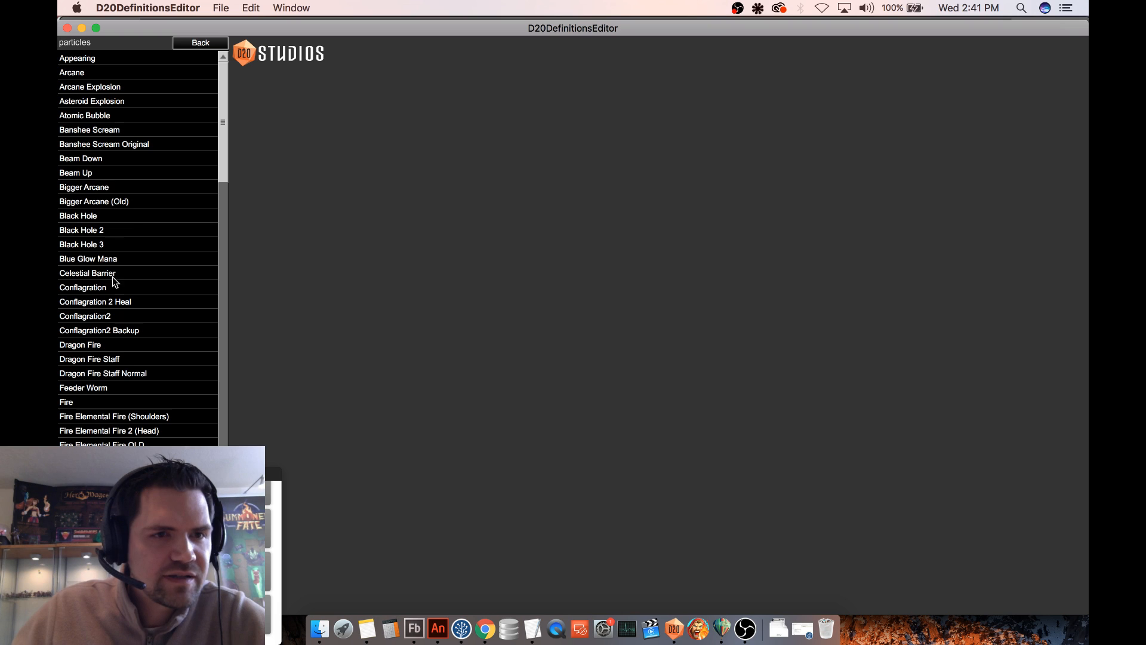
pyautogui.click(95, 273)
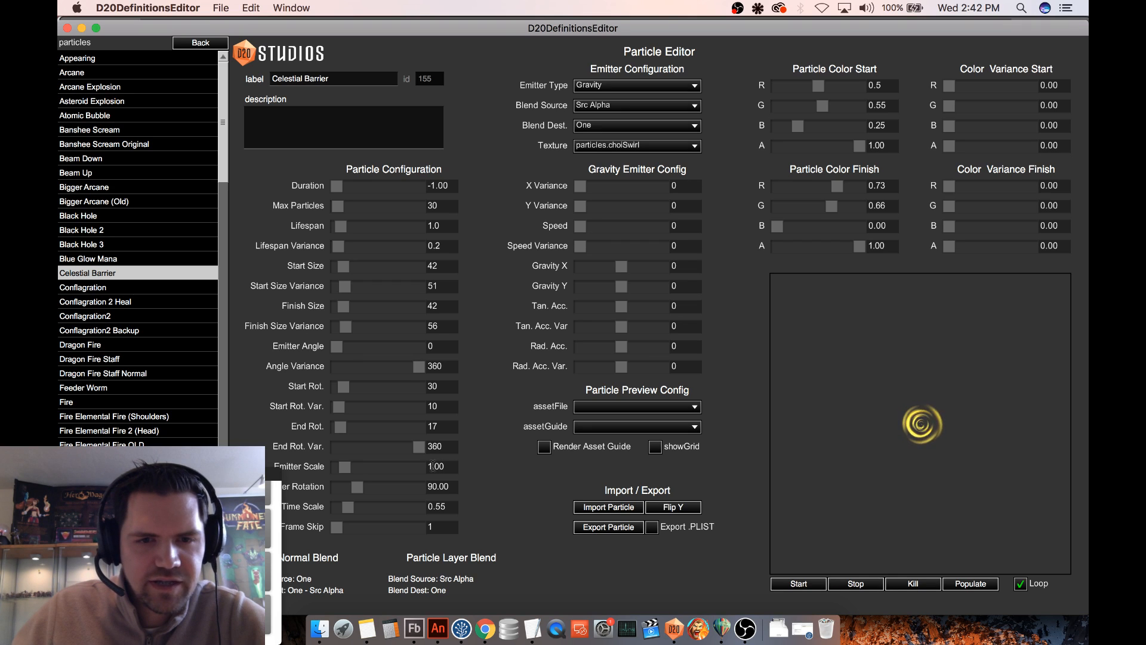
pyautogui.moveTo(435, 466); pyautogui.dragTo(450, 465)
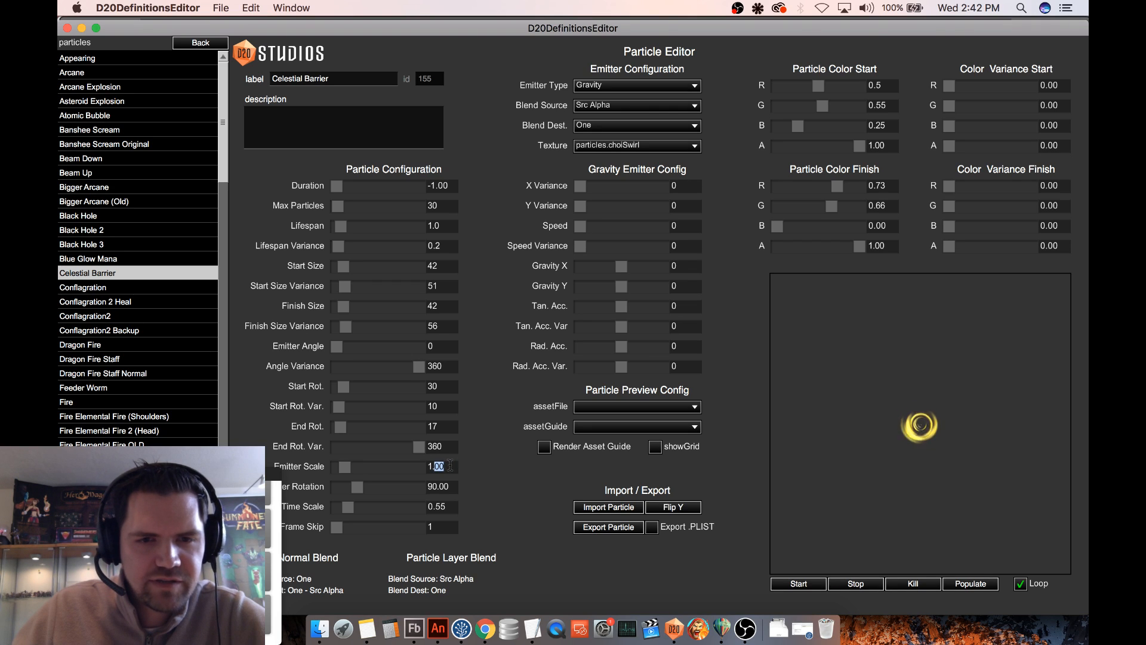
pyautogui.write('1')
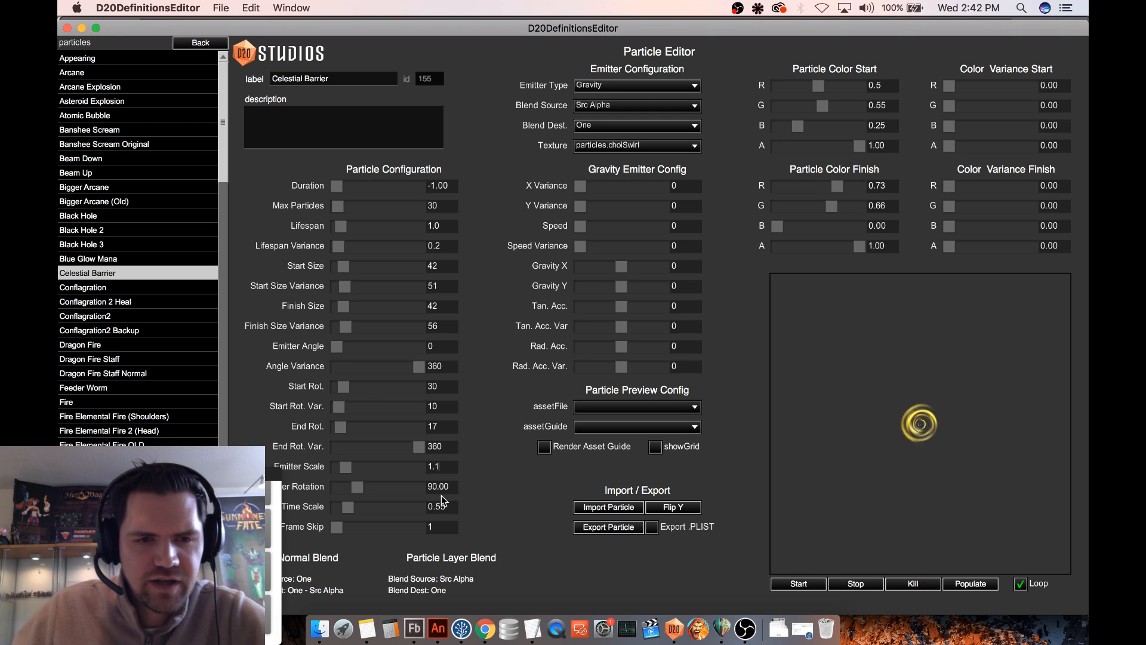
pyautogui.moveTo(436, 506); pyautogui.dragTo(451, 506)
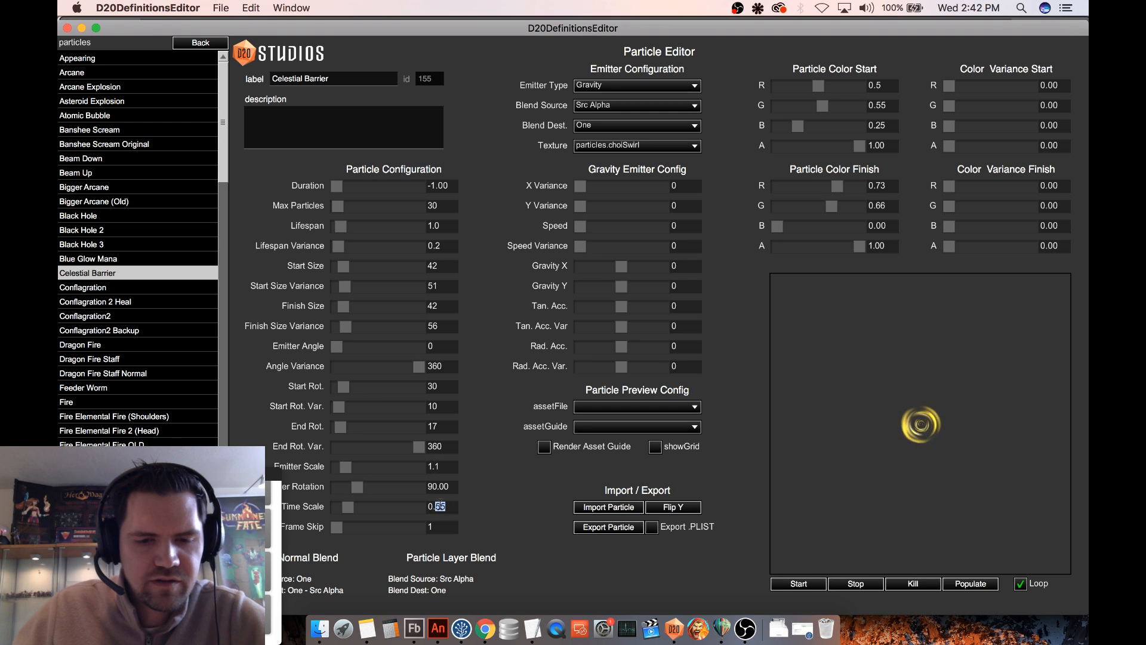
pyautogui.press('Left')
pyautogui.hotkey('shift', 'Right')
pyautogui.write('6')
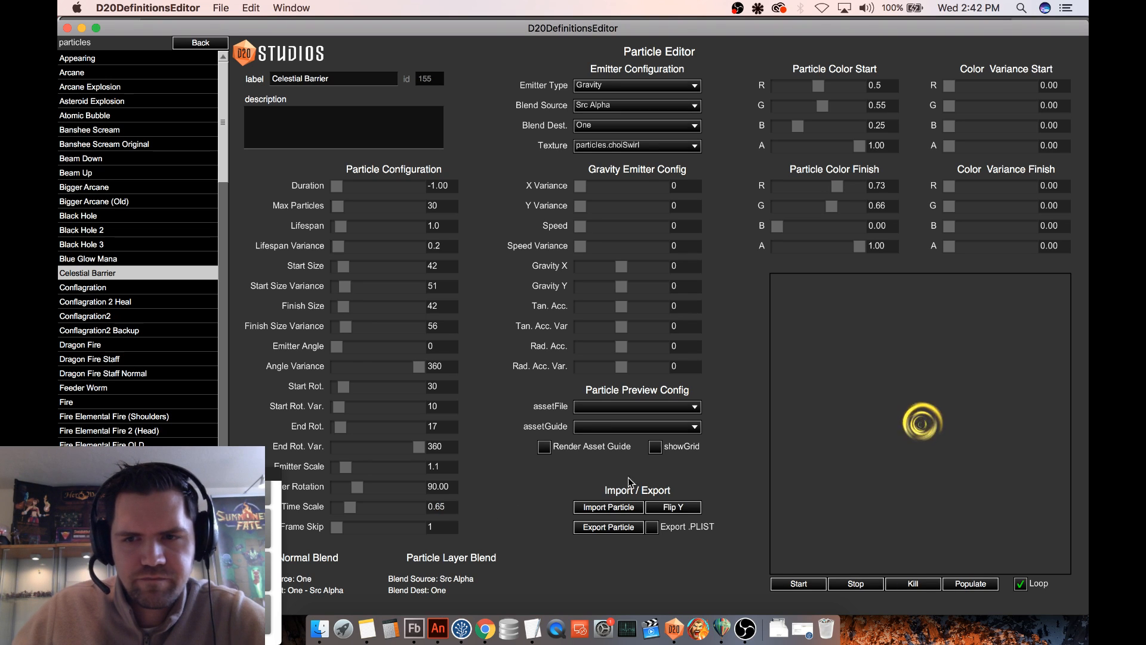
pyautogui.moveTo(847, 441)
pyautogui.mouseDown()
pyautogui.moveTo(922, 446)
pyautogui.moveTo(961, 377)
pyautogui.moveTo(873, 450)
pyautogui.moveTo(922, 429)
pyautogui.moveTo(913, 413)
pyautogui.mouseUp()
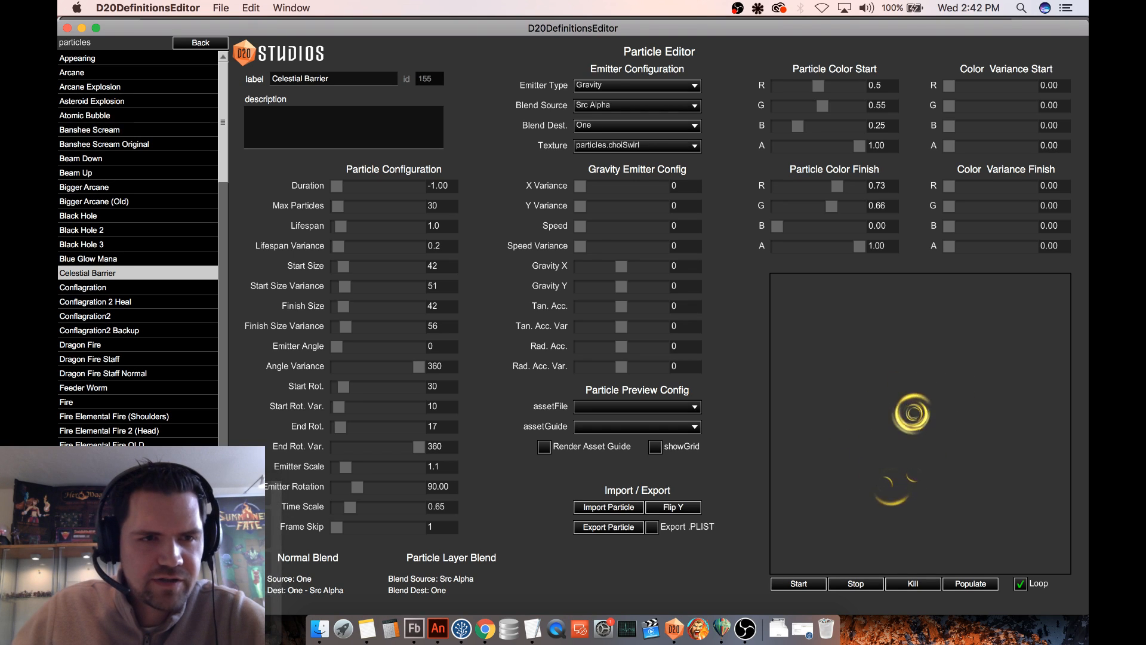
# - Start a test game on the Grassy Path map and move the leftmost player guard forward to mid-field
pyautogui.click(200, 43)
pyautogui.click(76, 160)
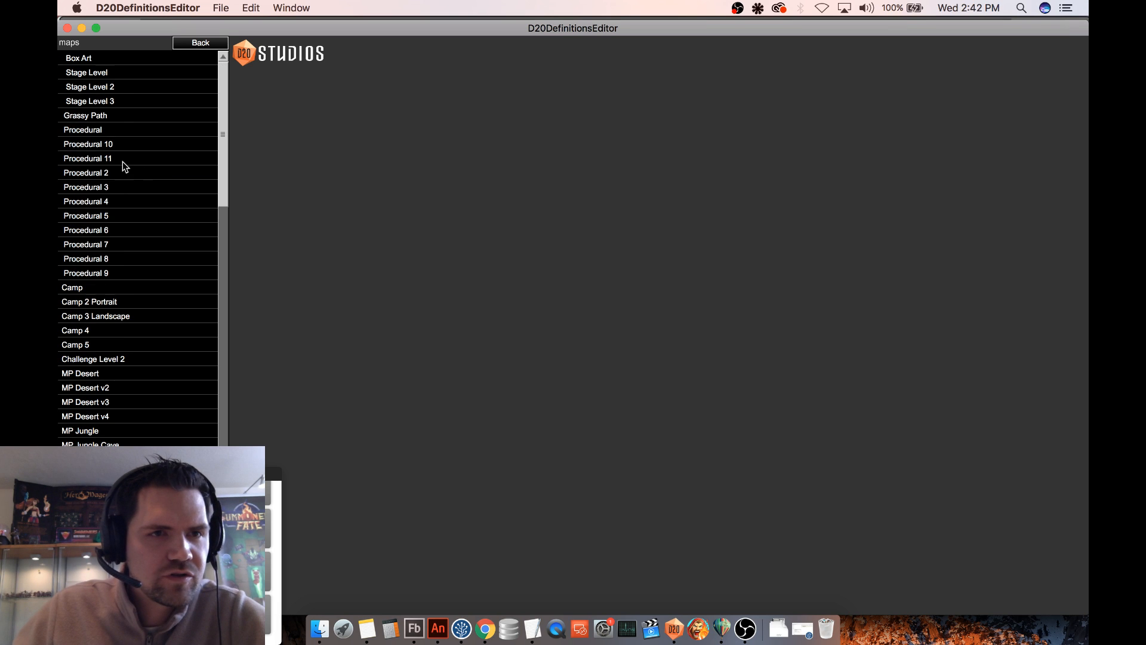
pyautogui.click(129, 115)
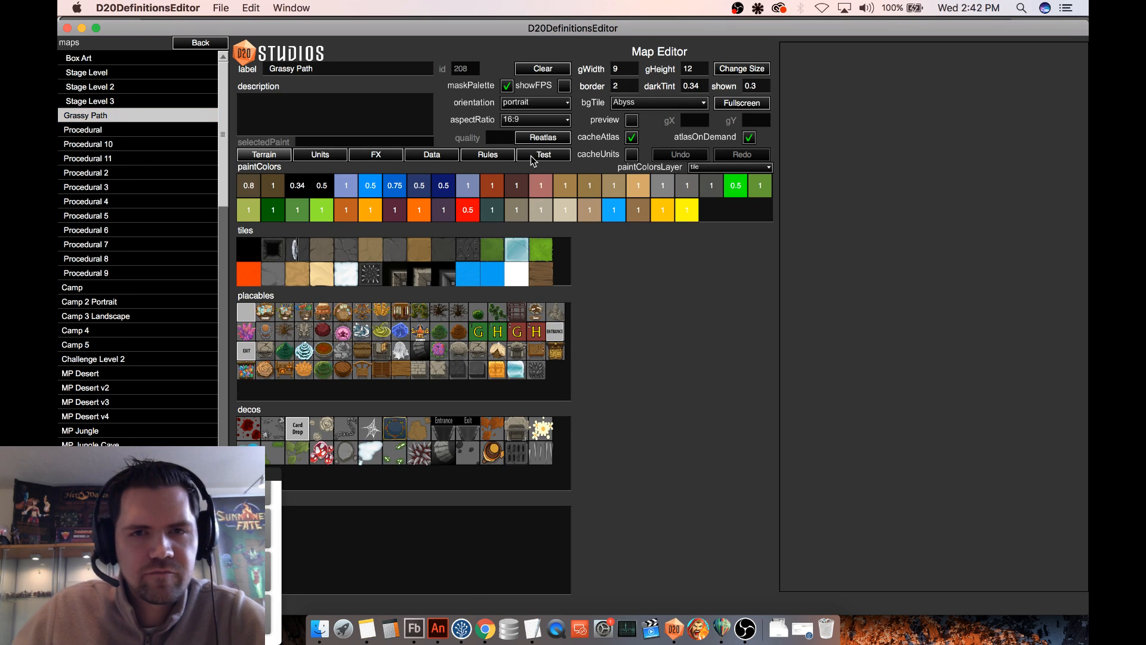
pyautogui.click(542, 155)
pyautogui.click(293, 185)
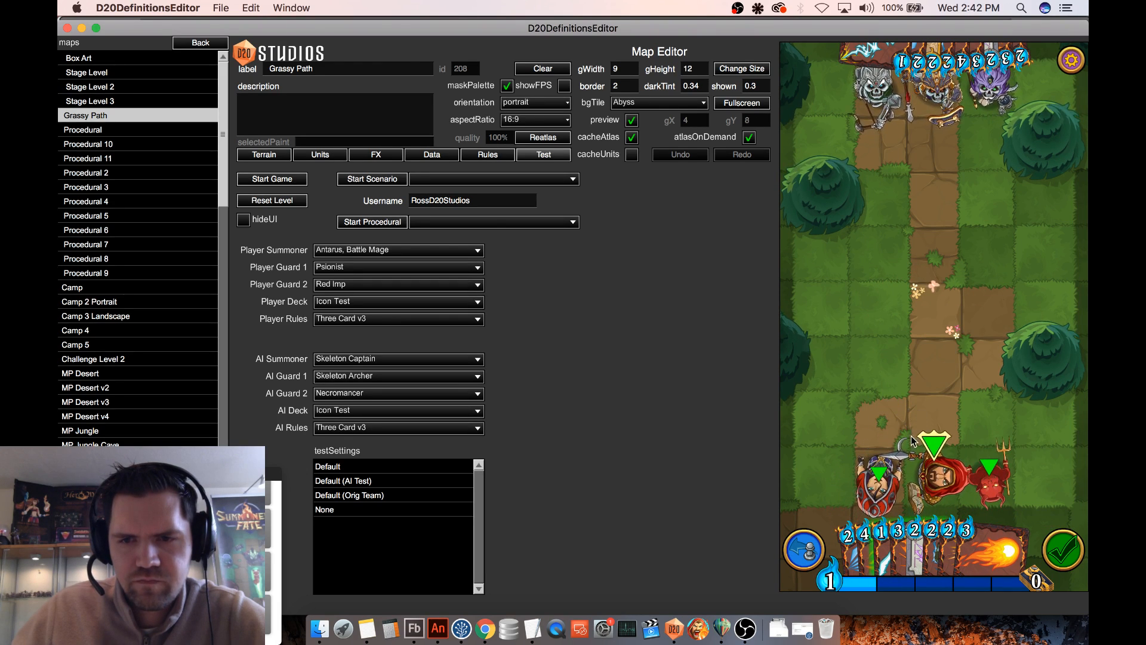
pyautogui.moveTo(879, 485); pyautogui.dragTo(885, 314)
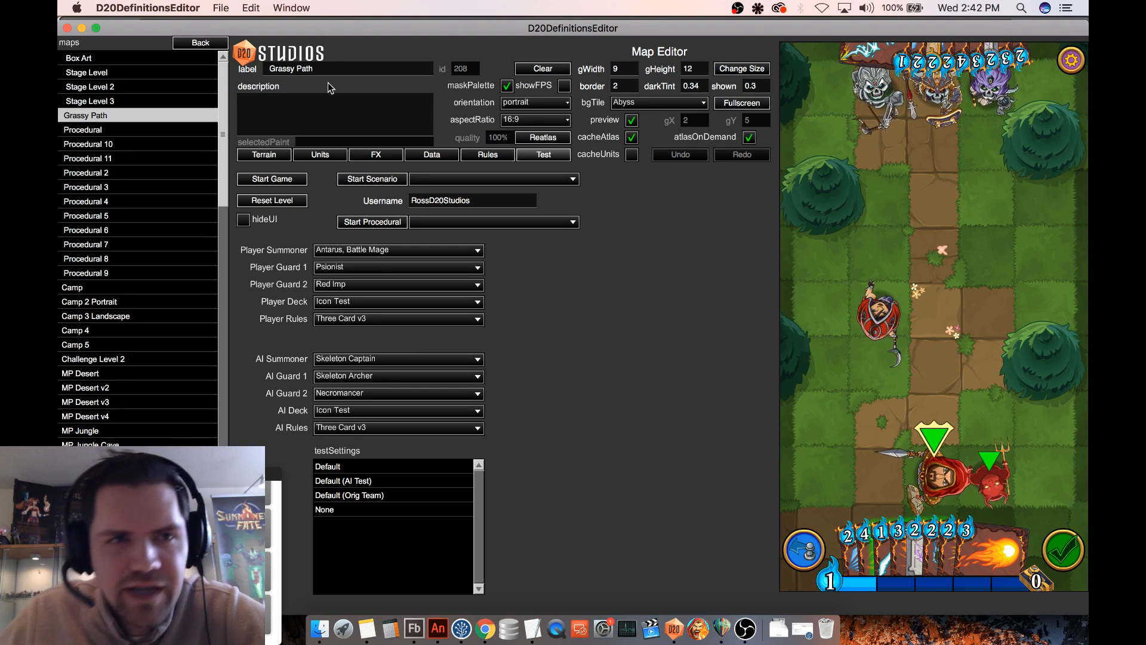
# - Reopen the Celestial Barrier equipment definition and set its weaponL graphic to celestialBarrier$hand
pyautogui.click(200, 42)
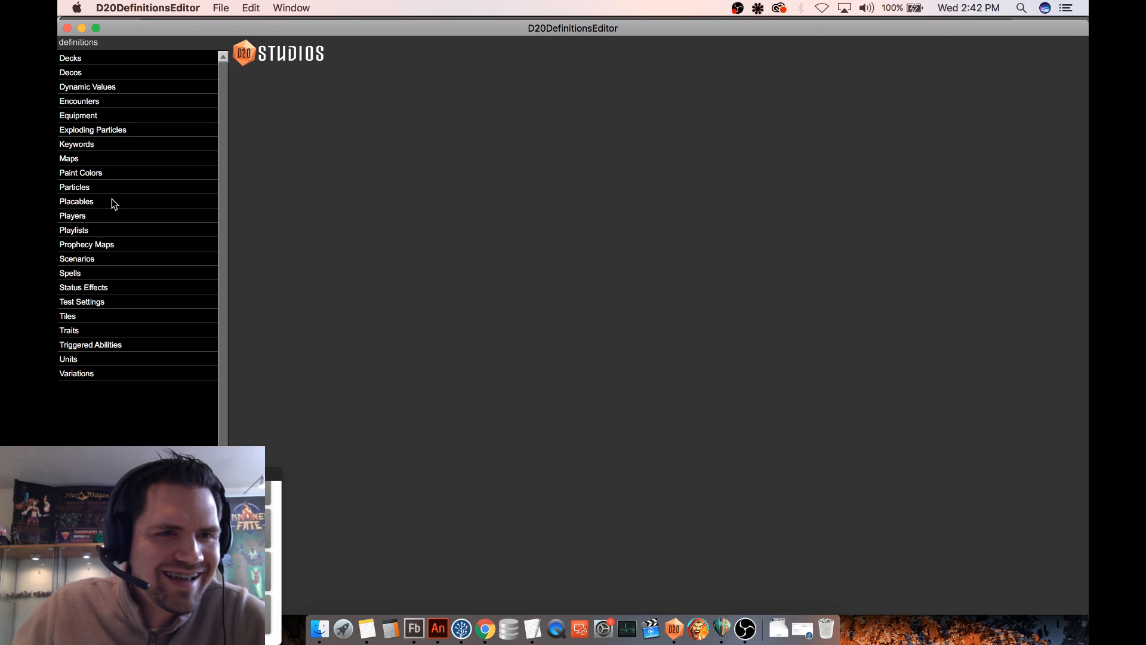
pyautogui.click(96, 117)
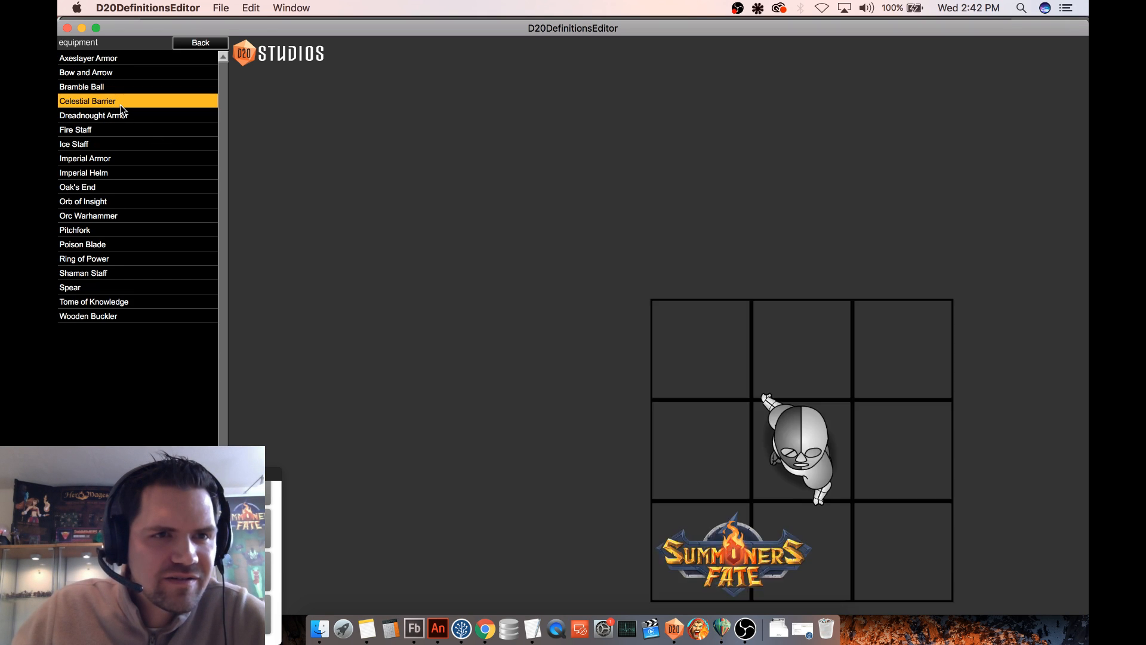
pyautogui.click(120, 103)
pyautogui.click(535, 541)
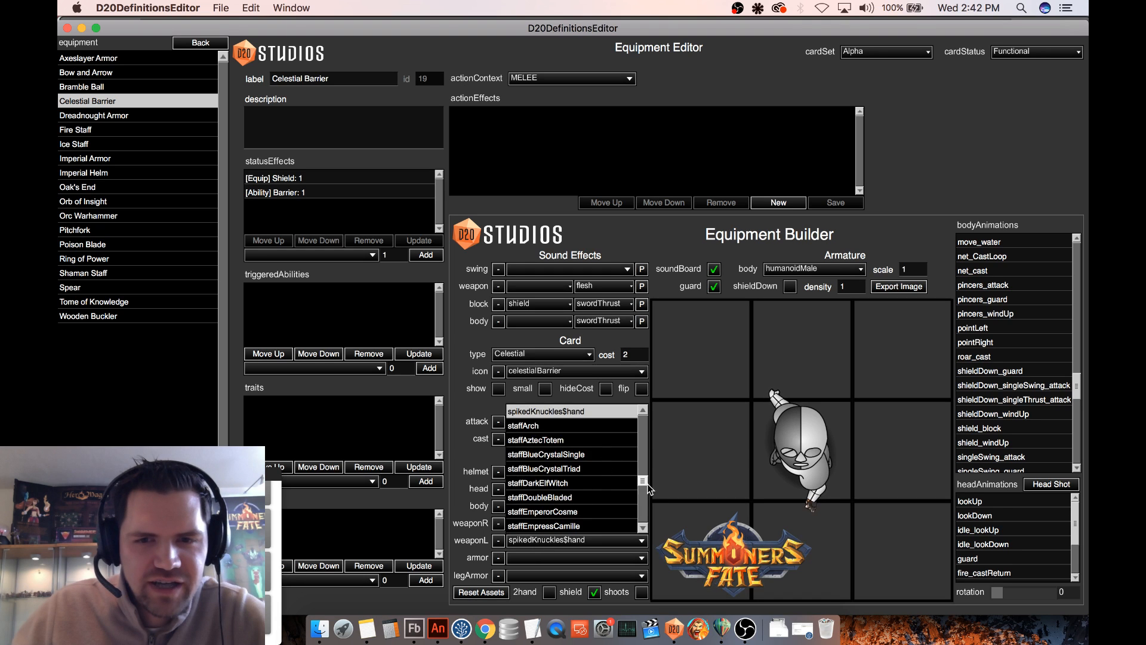
pyautogui.moveTo(647, 485); pyautogui.dragTo(640, 427)
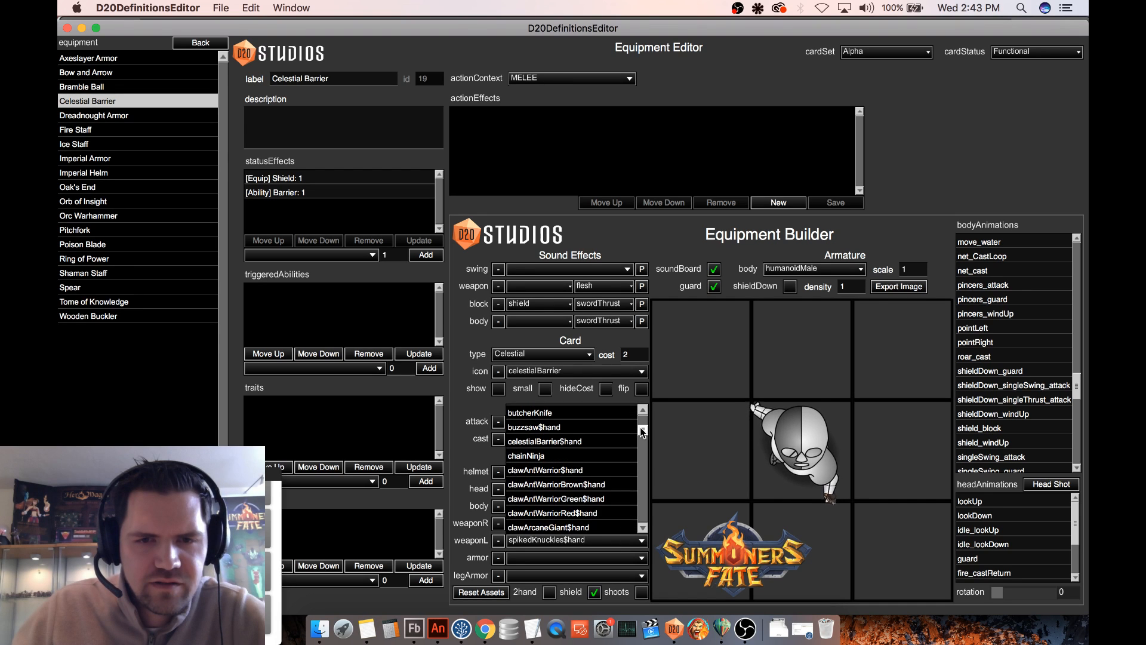
pyautogui.click(598, 442)
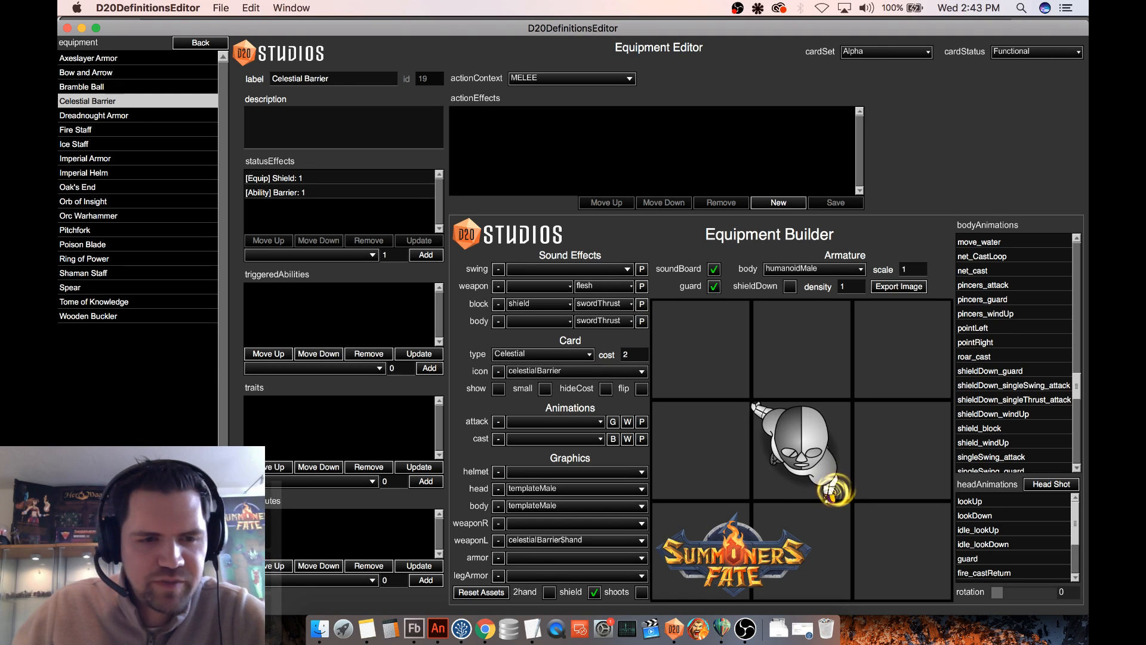
pyautogui.click(200, 113)
# - Reopen the Celestial Barrier particle definition and raise its Time Scale to 0.7
pyautogui.click(201, 42)
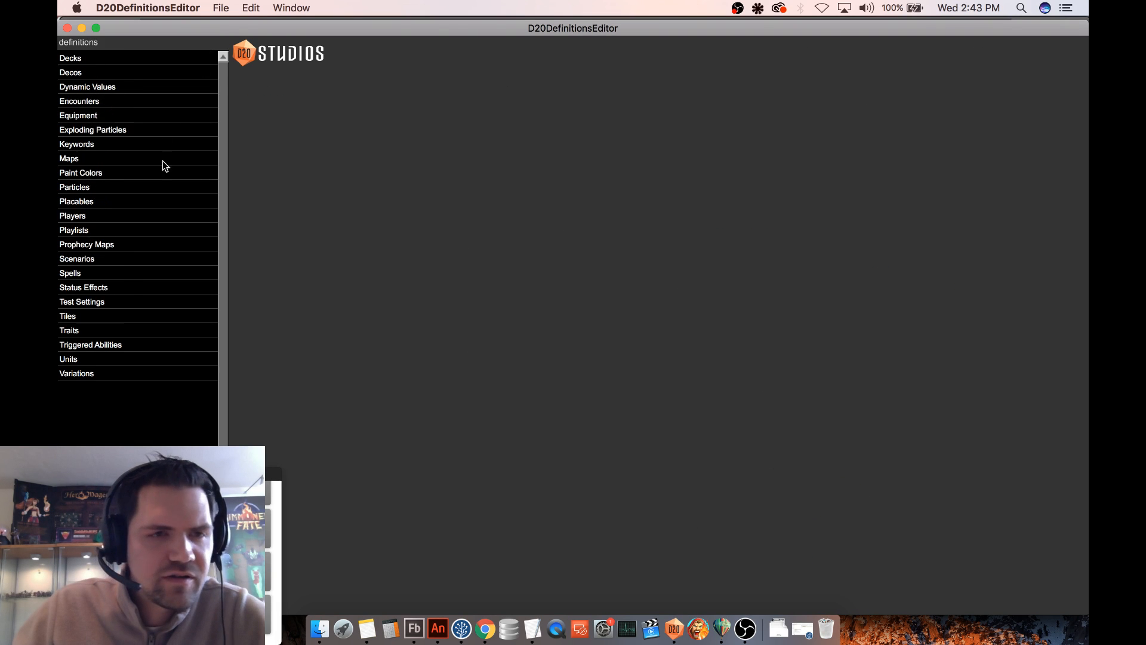
pyautogui.click(90, 190)
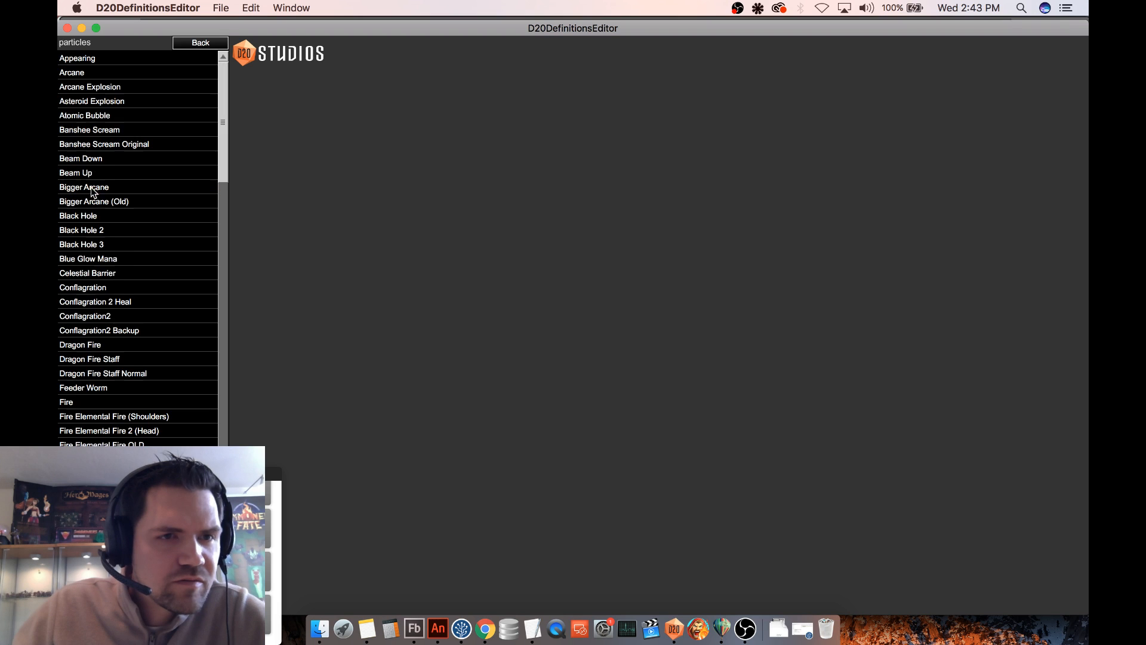
pyautogui.click(99, 273)
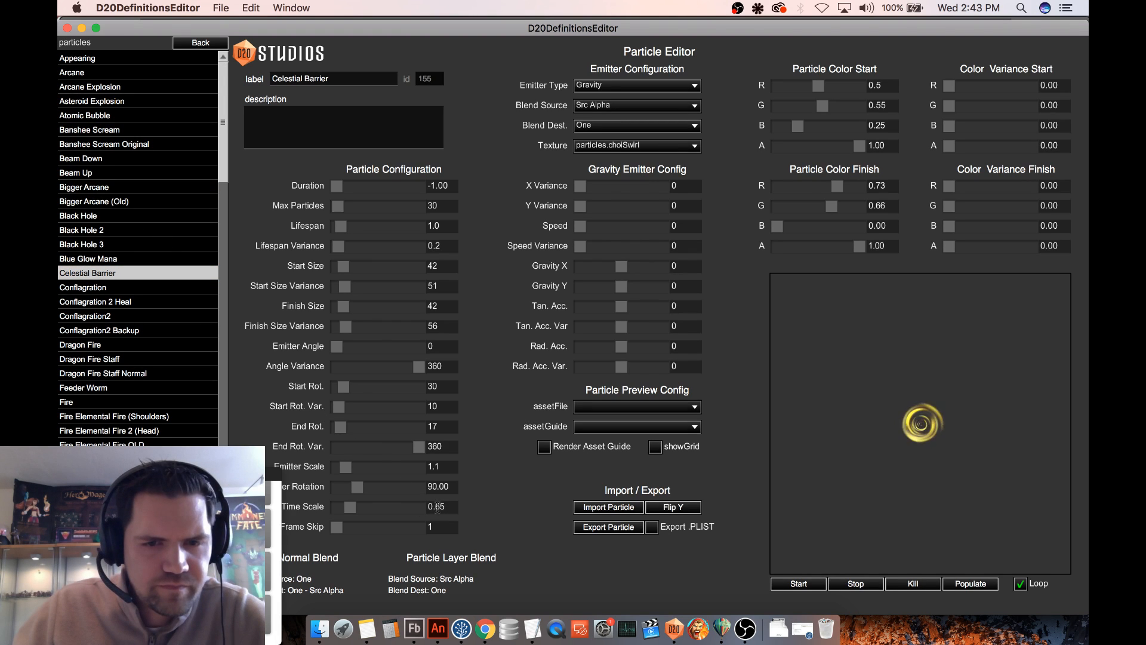
pyautogui.moveTo(436, 508); pyautogui.dragTo(447, 505)
pyautogui.write('7')
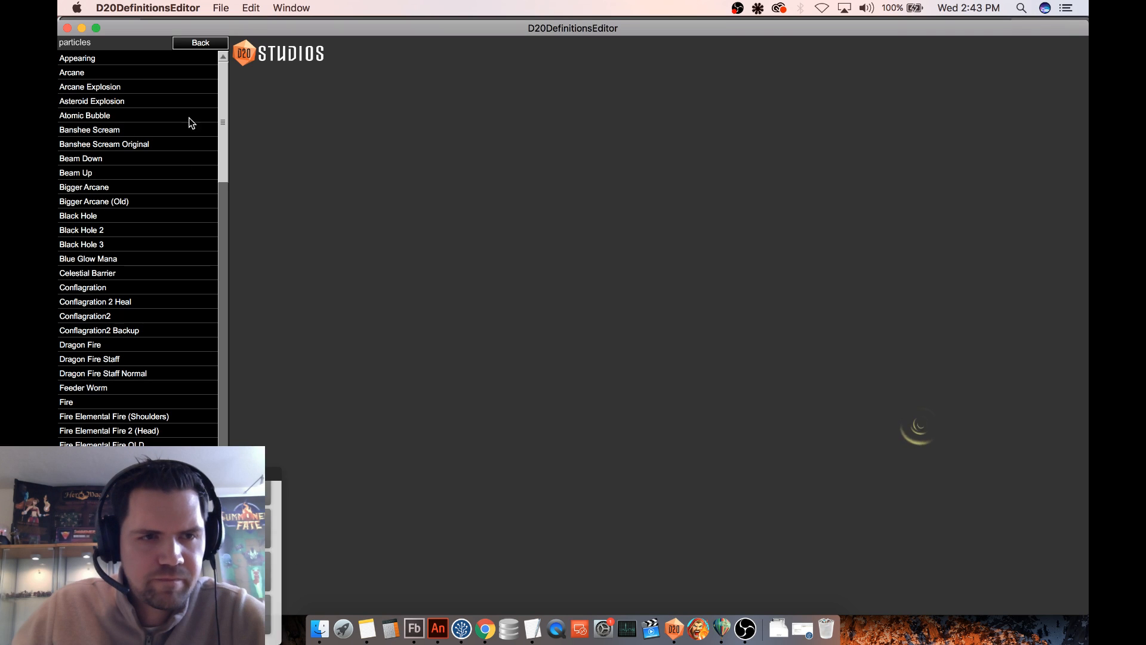
# - Test the Grassy Path map again, with the leftmost player guard carrying Celestial Barrier at mid-field, to examine the effect in play
pyautogui.click(202, 43)
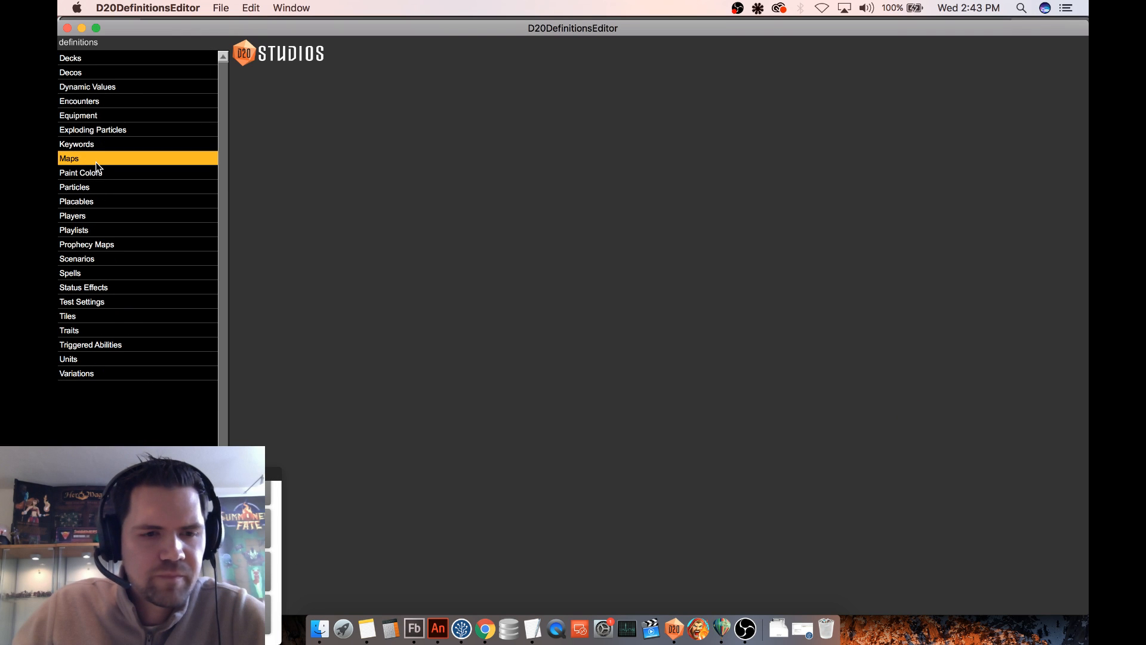
pyautogui.click(95, 161)
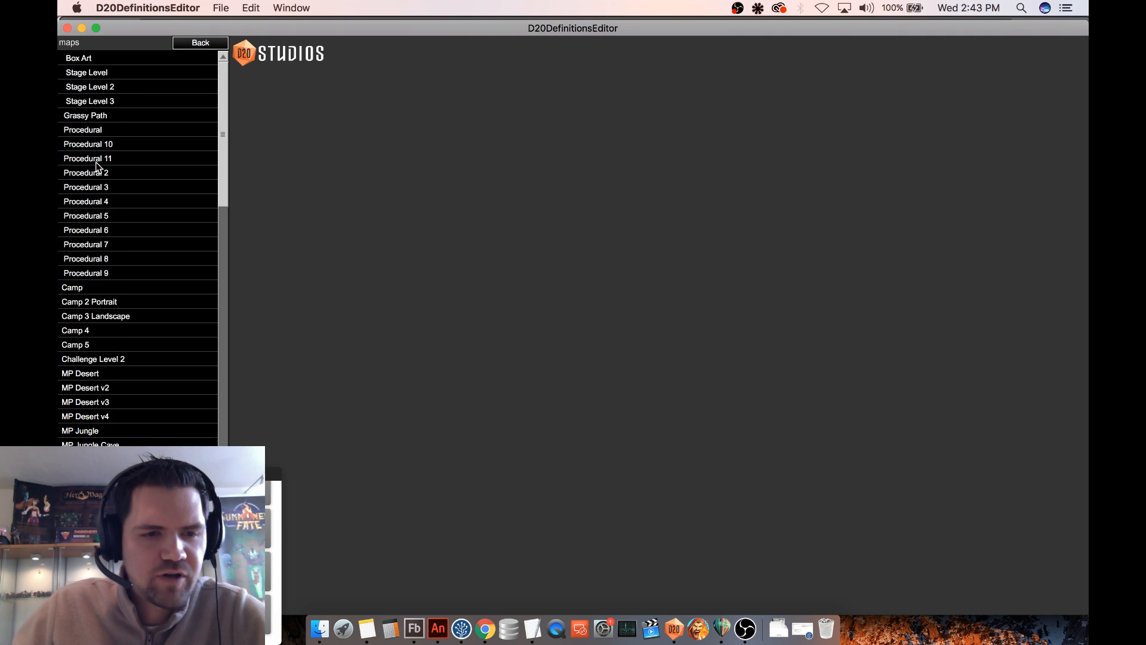
pyautogui.click(110, 117)
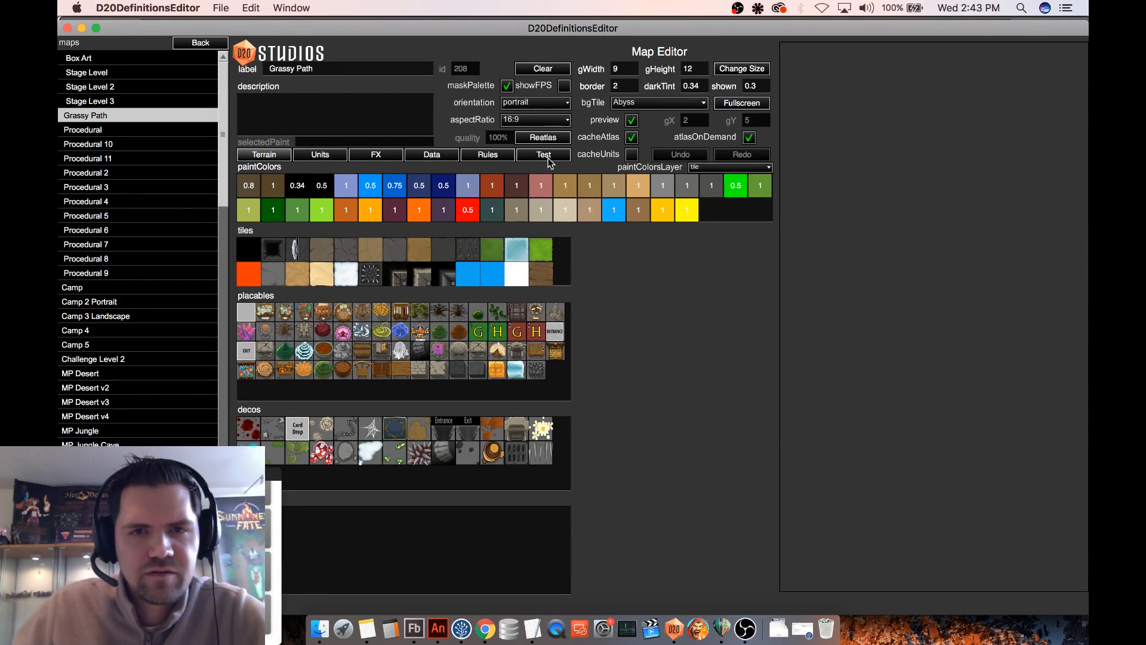
pyautogui.click(546, 156)
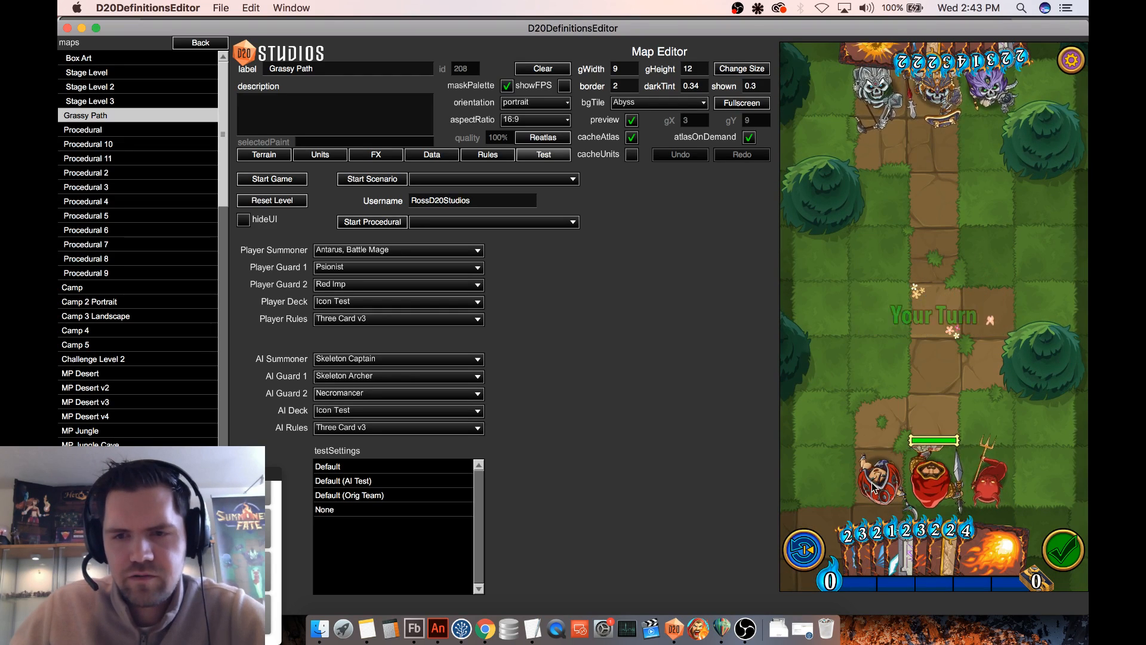
pyautogui.moveTo(949, 552); pyautogui.dragTo(879, 313)
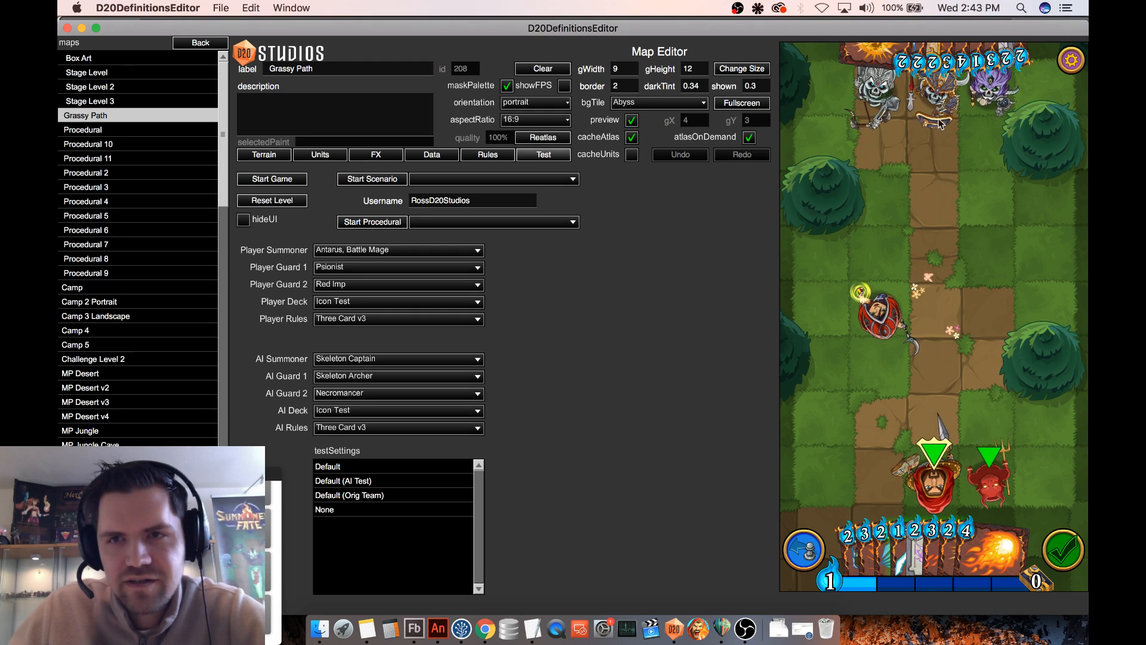
pyautogui.moveTo(1010, 61)
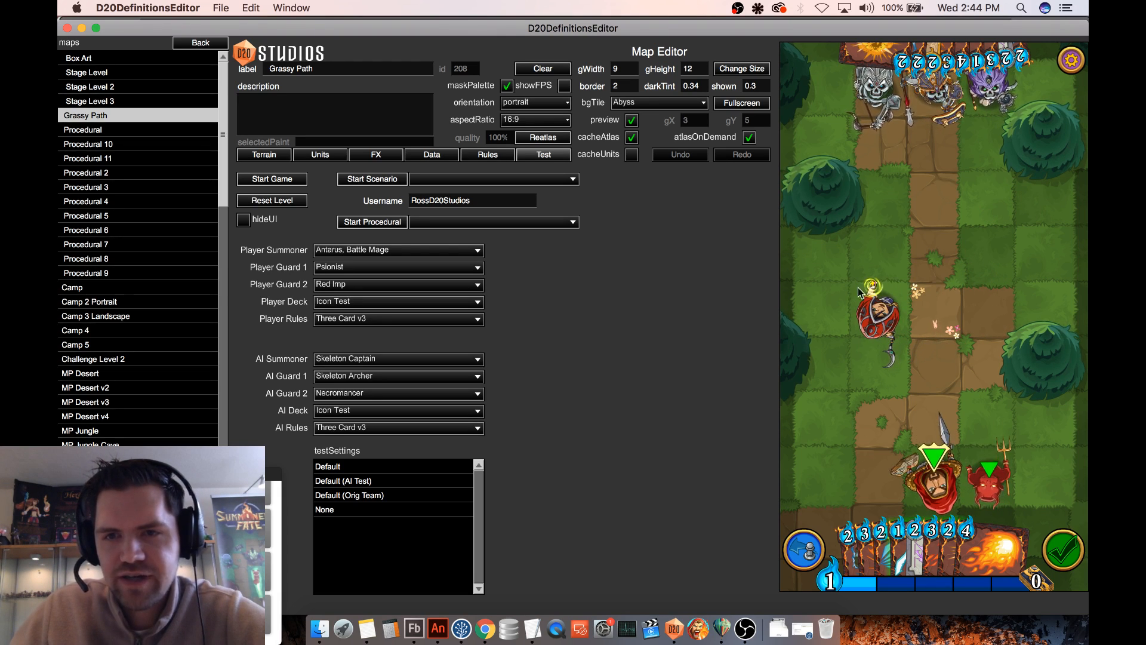
# - Paint a three-by-three block of Snow Tile terrain around the guard carrying Celestial Barrier
pyautogui.click(263, 155)
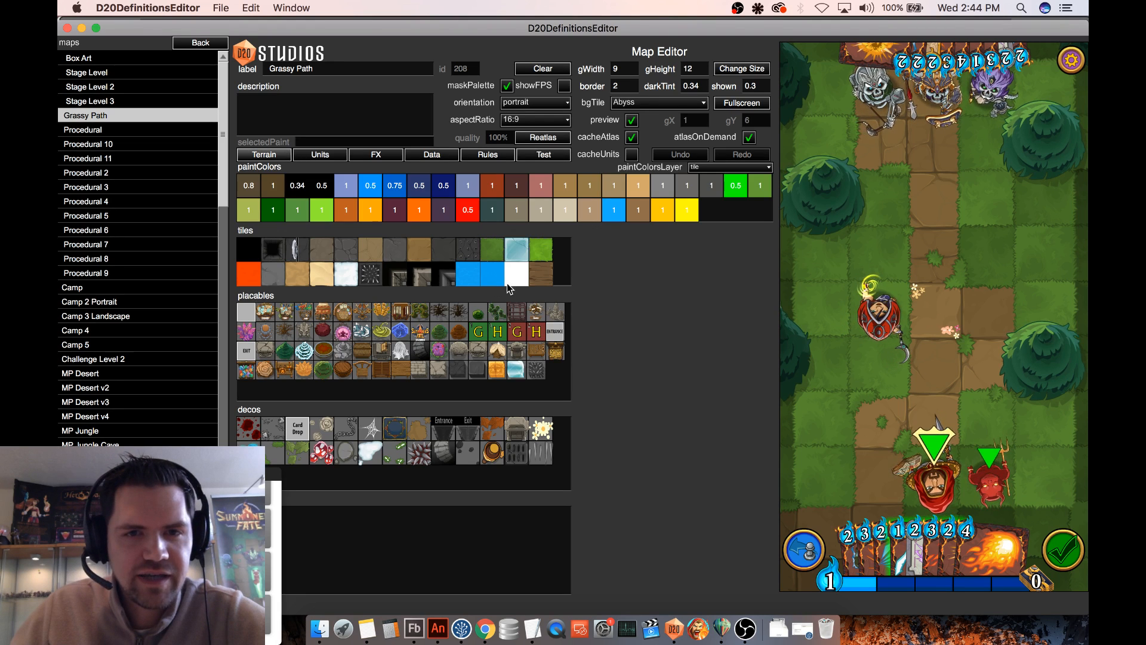
pyautogui.click(344, 275)
pyautogui.moveTo(873, 262)
pyautogui.mouseDown()
pyautogui.moveTo(878, 310)
pyautogui.moveTo(831, 259)
pyautogui.mouseUp()
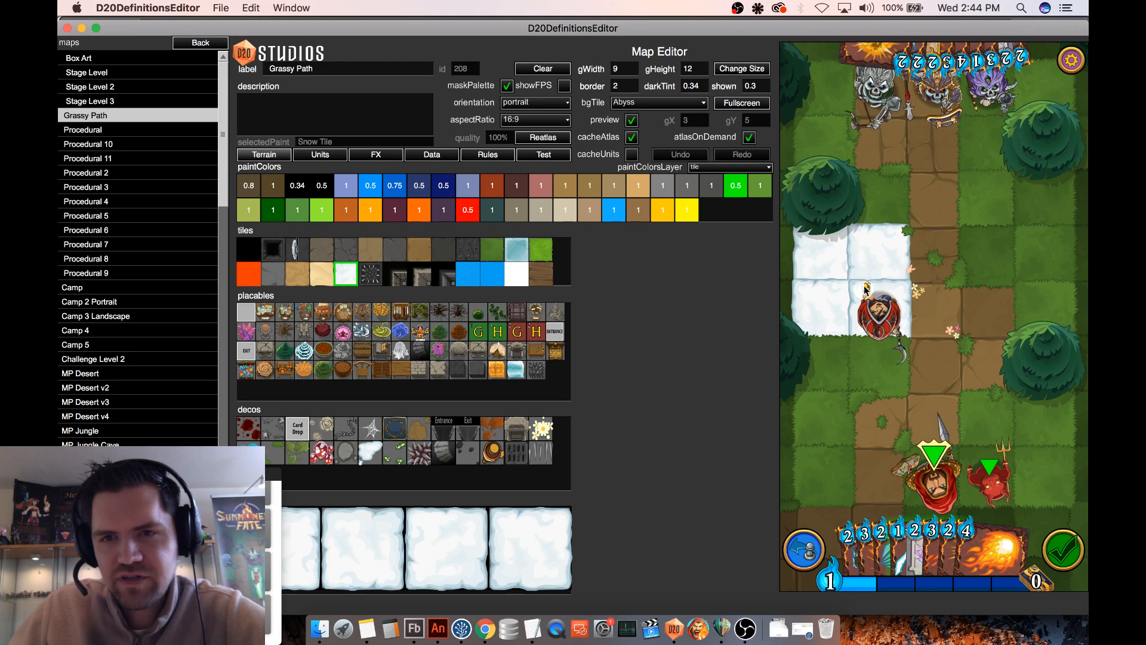
pyautogui.moveTo(931, 279); pyautogui.dragTo(924, 312)
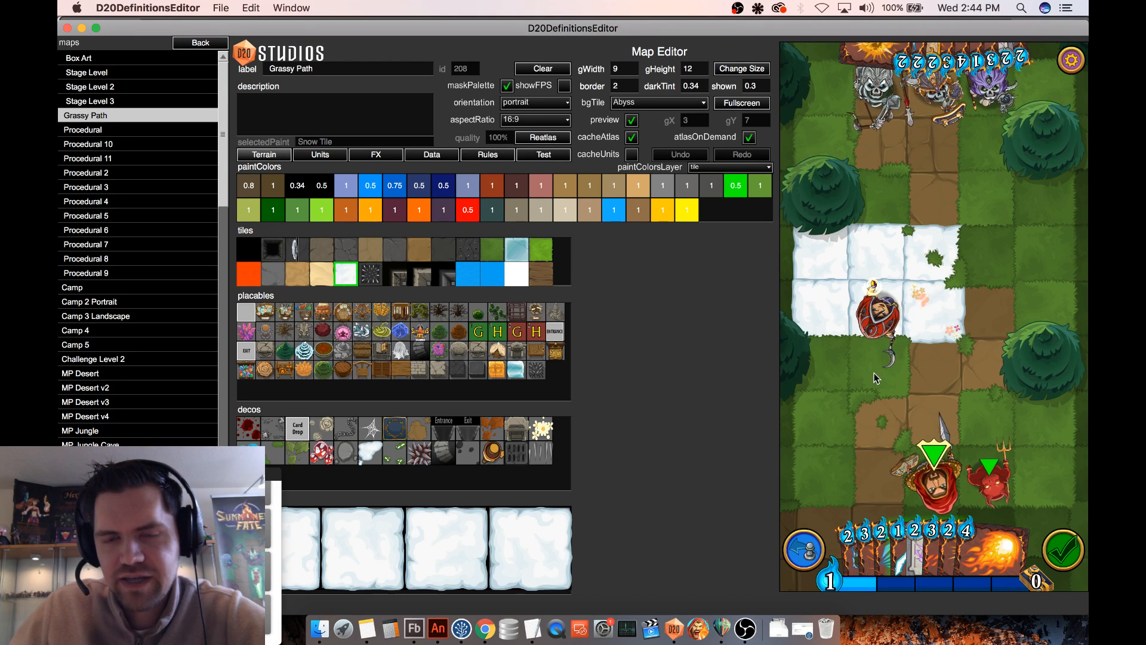
pyautogui.moveTo(875, 378)
pyautogui.mouseDown()
pyautogui.moveTo(827, 370)
pyautogui.moveTo(934, 366)
pyautogui.moveTo(928, 254)
pyautogui.mouseUp()
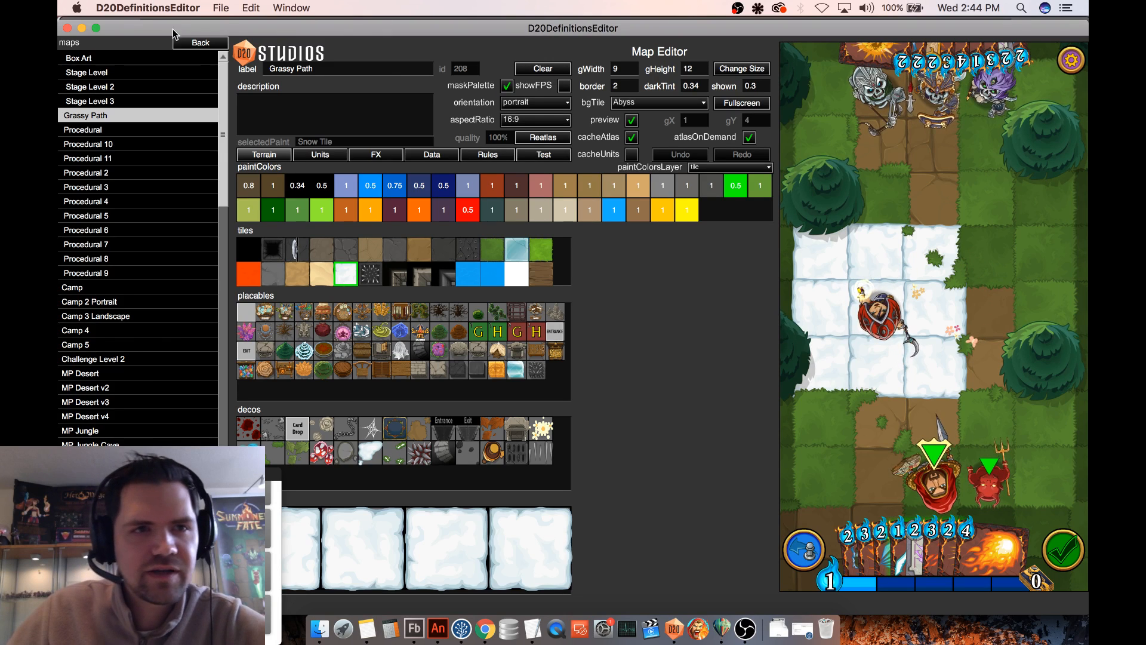
# - Return to the particle definitions and open Celestial Barrier
pyautogui.click(202, 44)
pyautogui.click(108, 188)
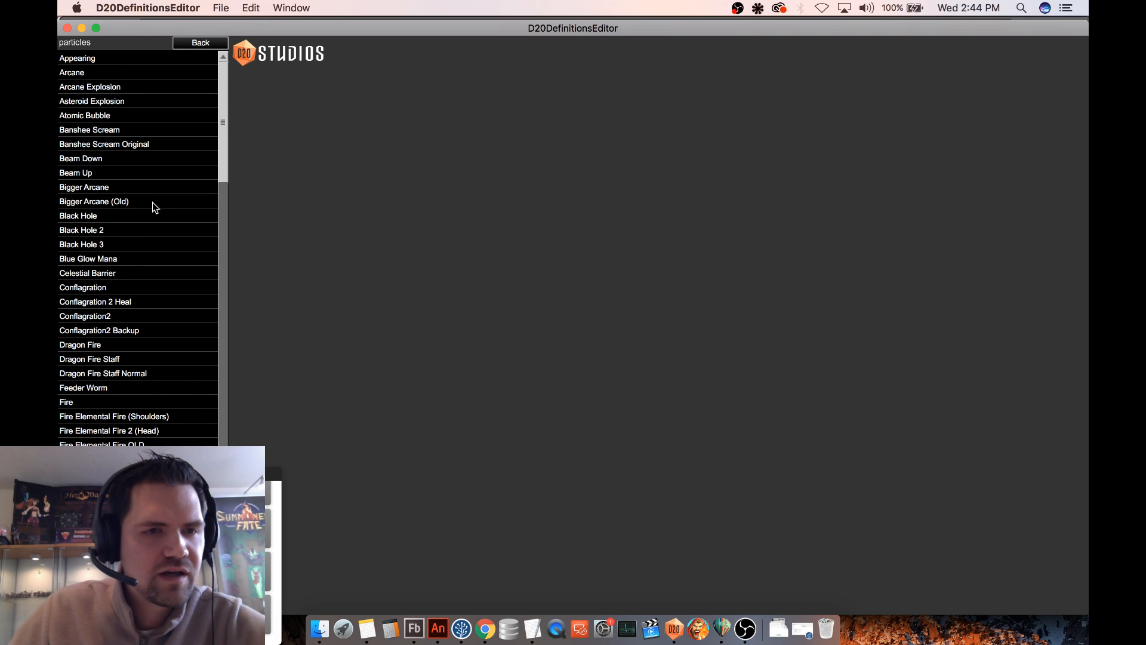
pyautogui.scroll(-2, 152, 202)
pyautogui.scroll(2, 155, 202)
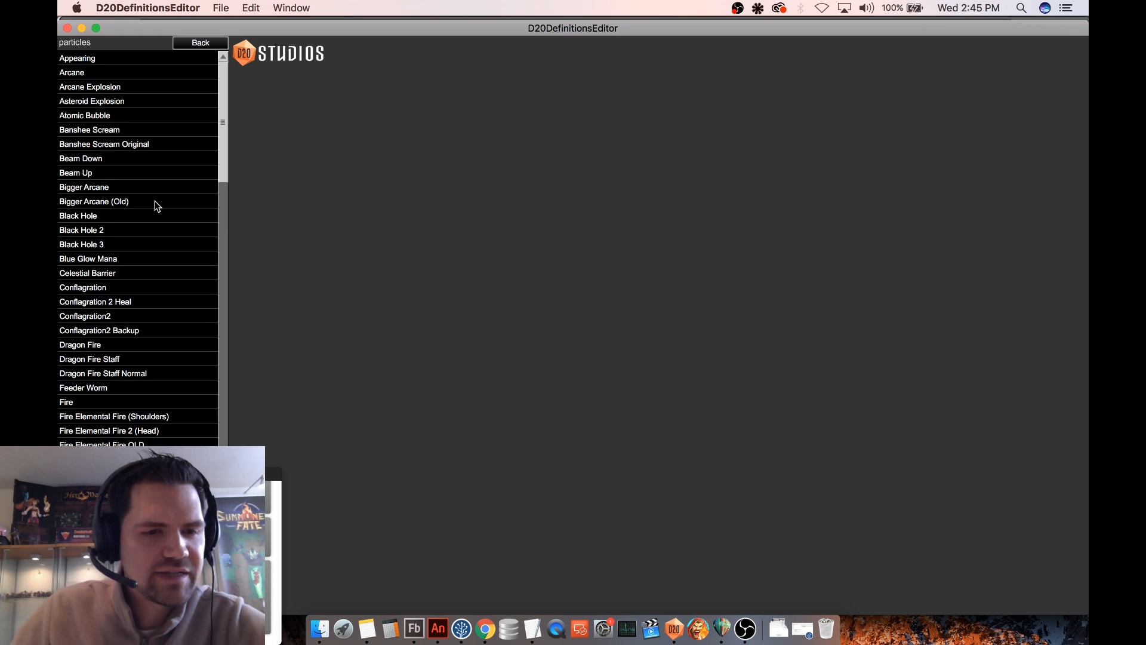
pyautogui.scroll(-1, 112, 191)
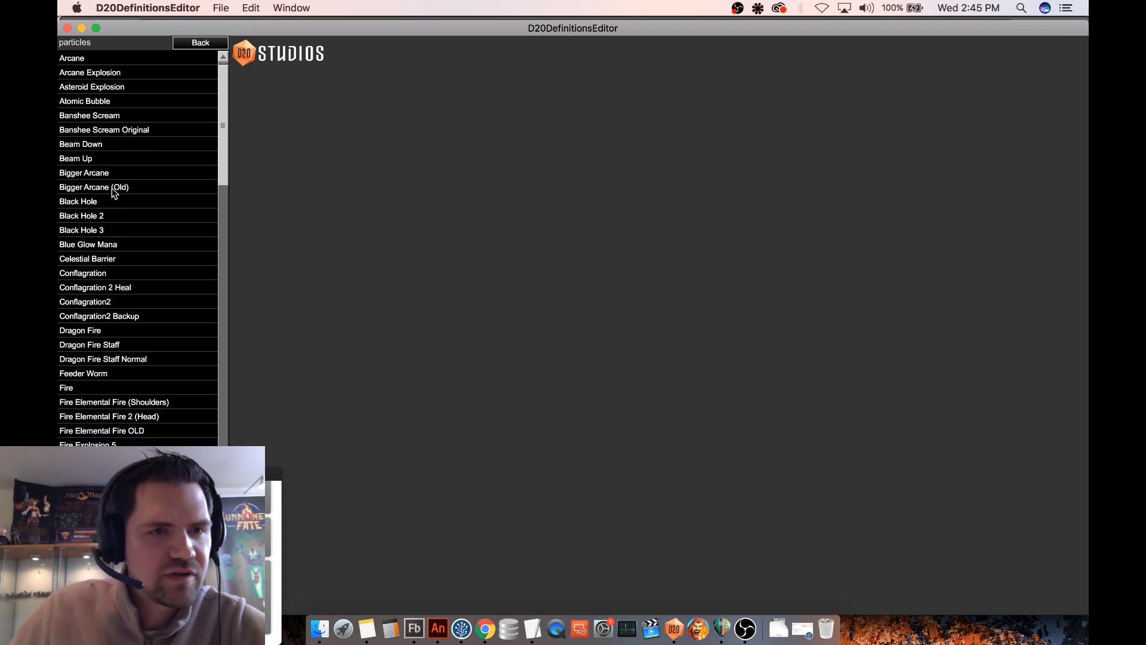
pyautogui.scroll(1, 116, 191)
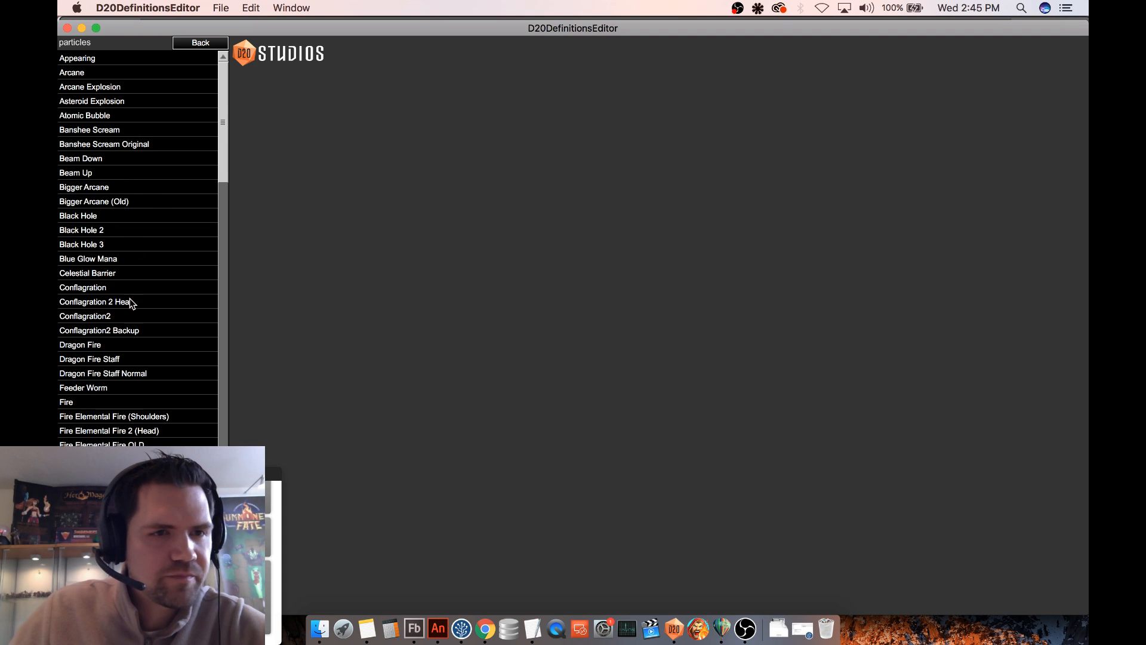
pyautogui.click(124, 276)
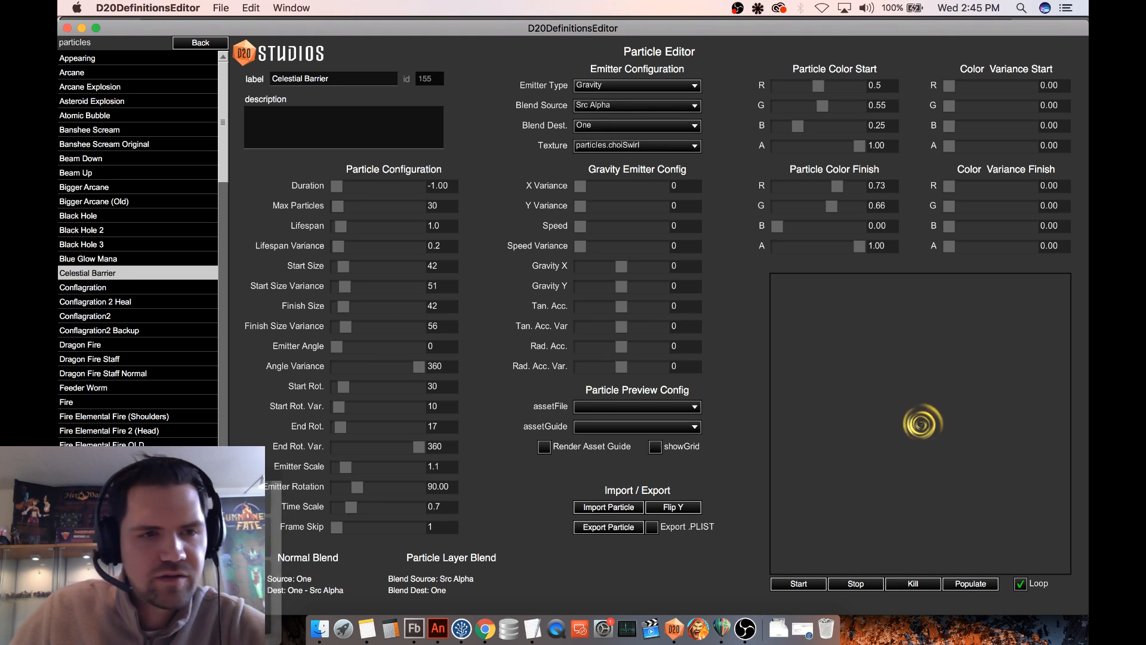
# - Duplicate the Celestial Barrier particle definition and label the copy Celestial Barrier Normal
pyautogui.press('super+n')
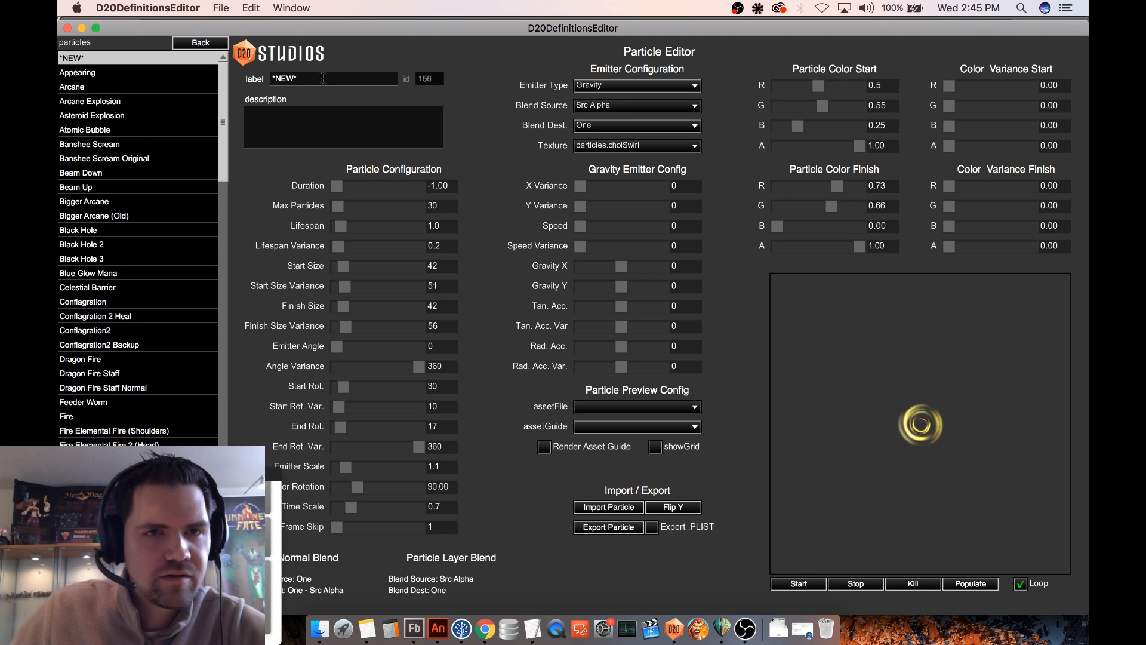
pyautogui.doubleClick(280, 78)
pyautogui.write('Celesti')
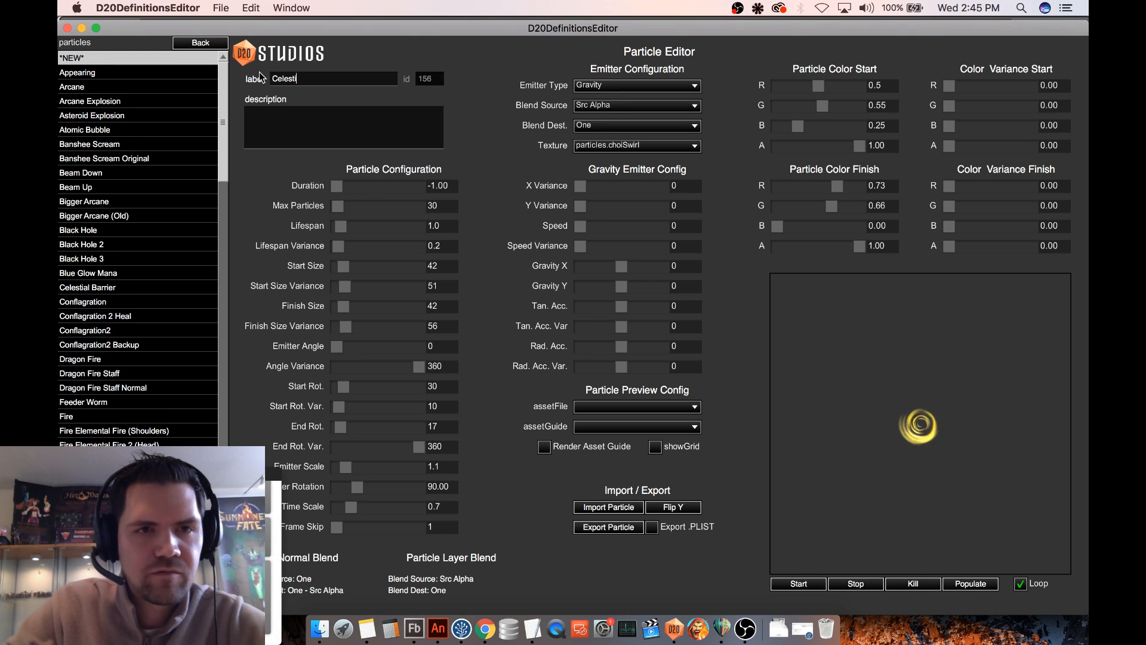
pyautogui.write('al Barrier Normal')
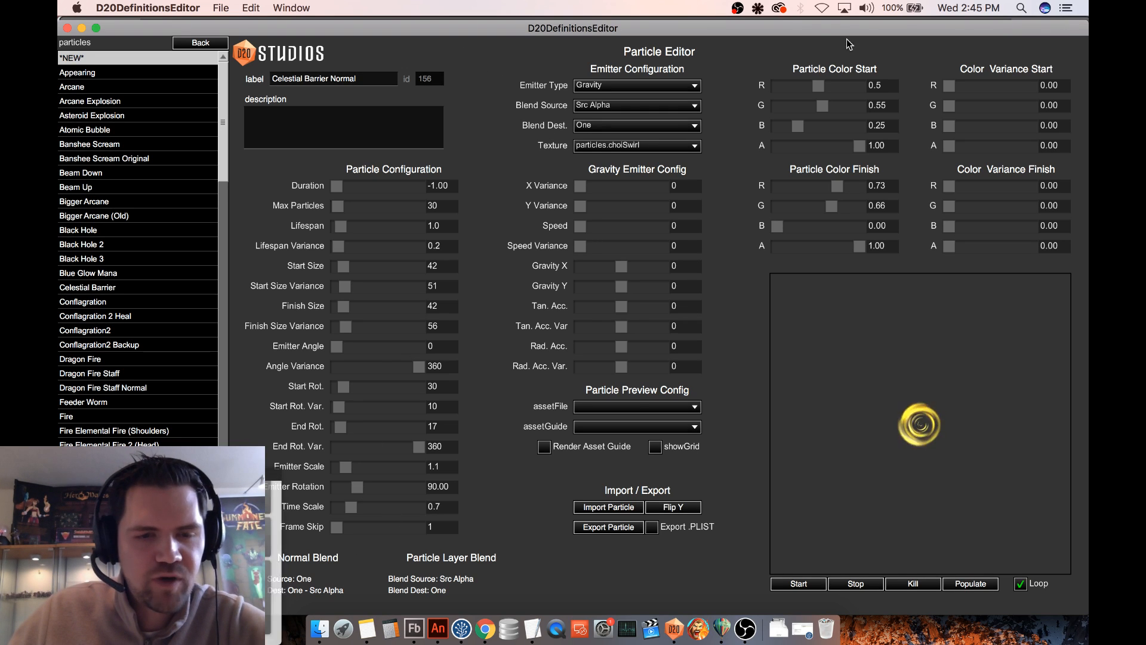
# - Set Celestial Barrier Normal's Blend Source to One and Blend Dest. to One - Src Alpha, and save the definition
pyautogui.click(637, 108)
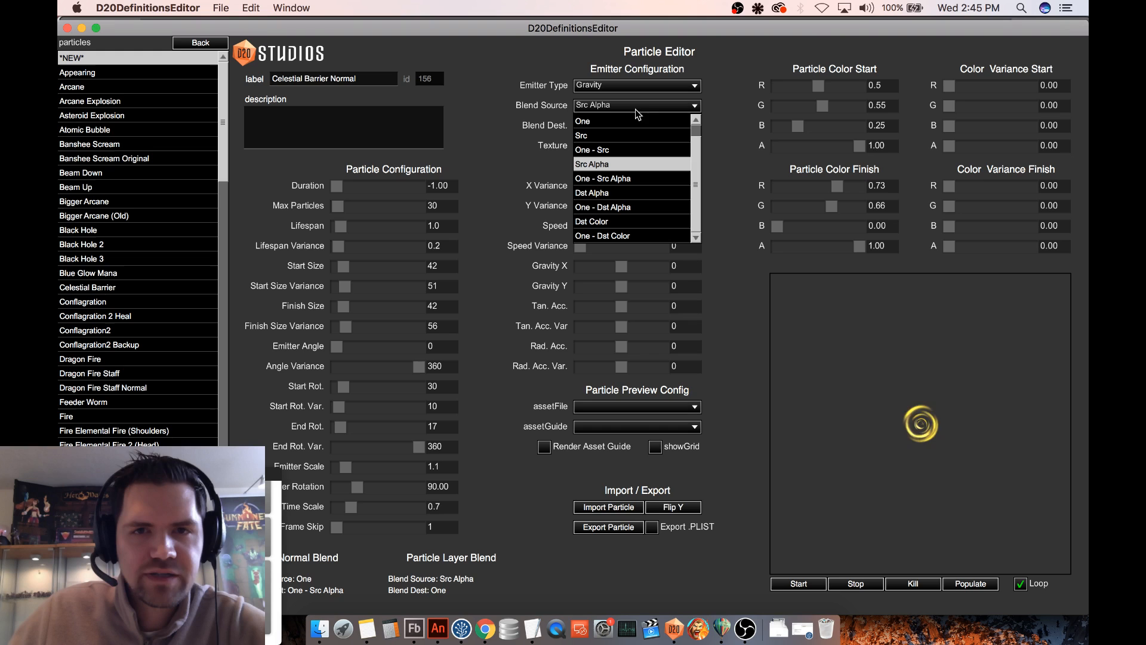
pyautogui.click(598, 121)
pyautogui.click(610, 127)
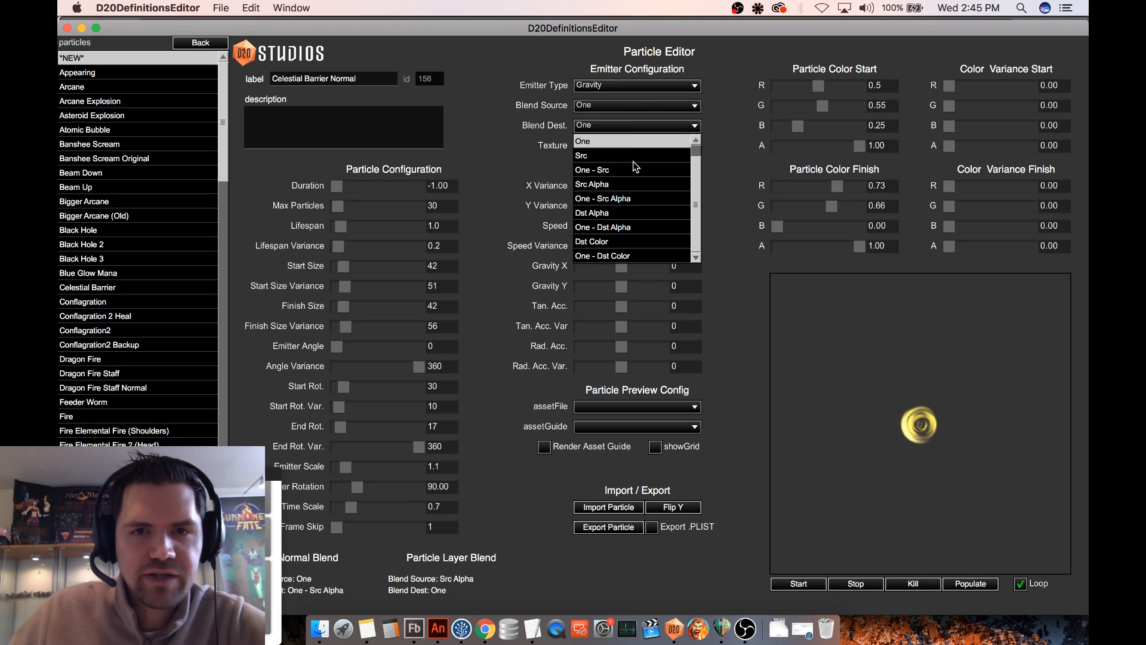
pyautogui.click(621, 198)
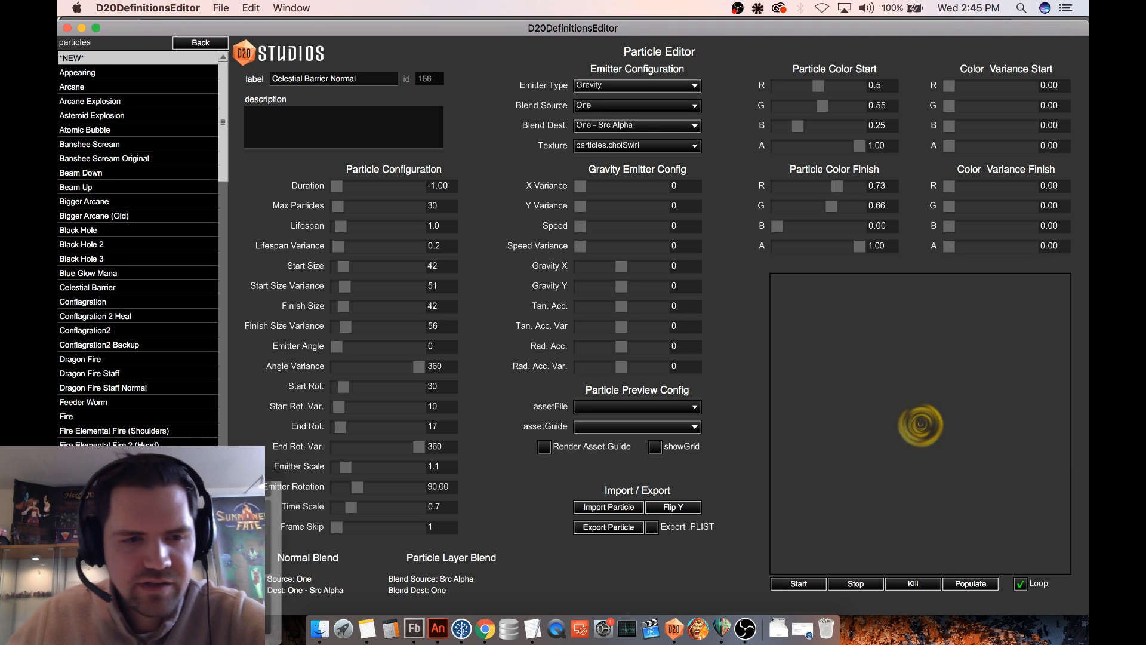
pyautogui.click(143, 603)
# - Reopen the saved Celestial Barrier Normal particle to check its id and blend settings
pyautogui.scroll(-4, 157, 321)
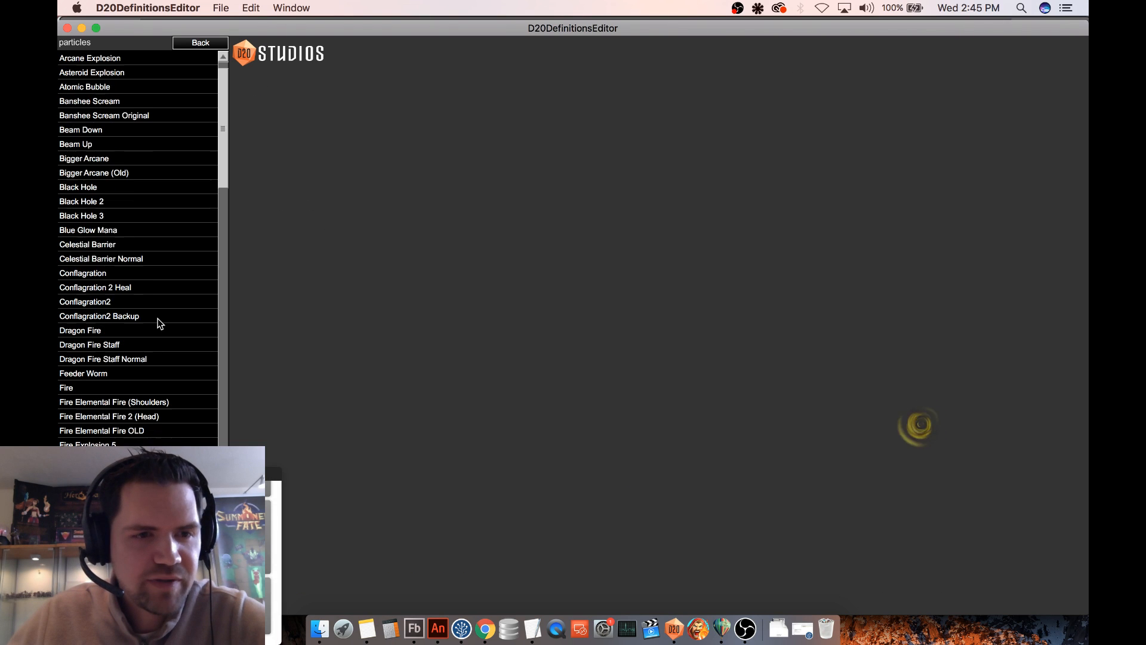
pyautogui.scroll(3, 158, 321)
pyautogui.click(126, 259)
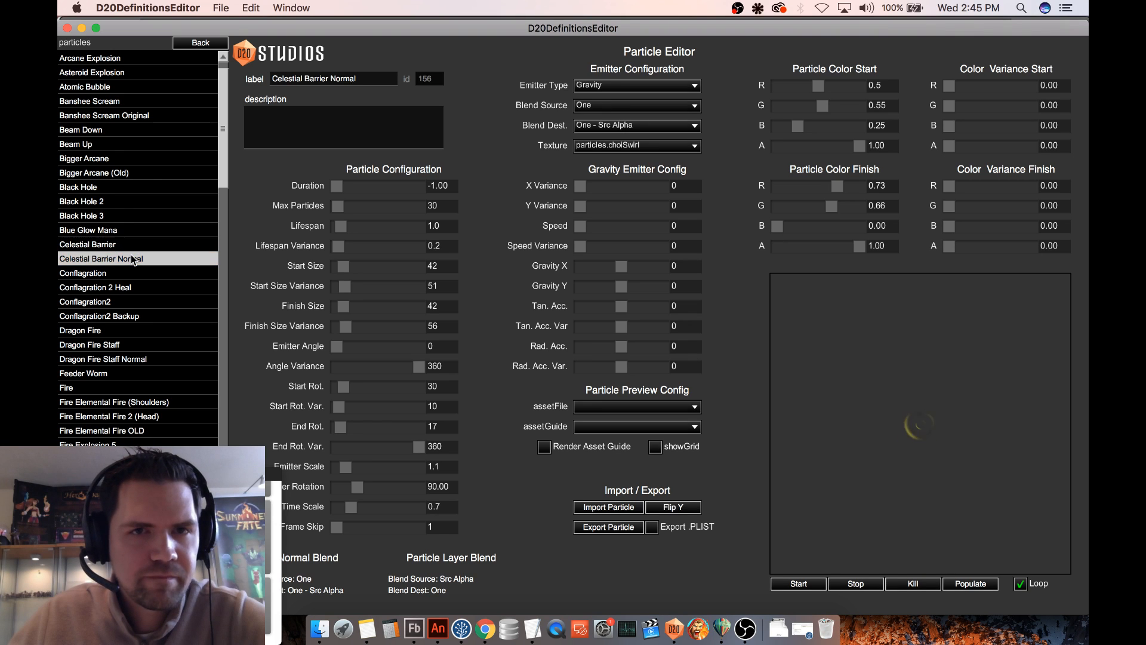
# - Switch to Adobe Animate and check the instance name of the particle holder in the celestialBarrier symbol
pyautogui.click(438, 627)
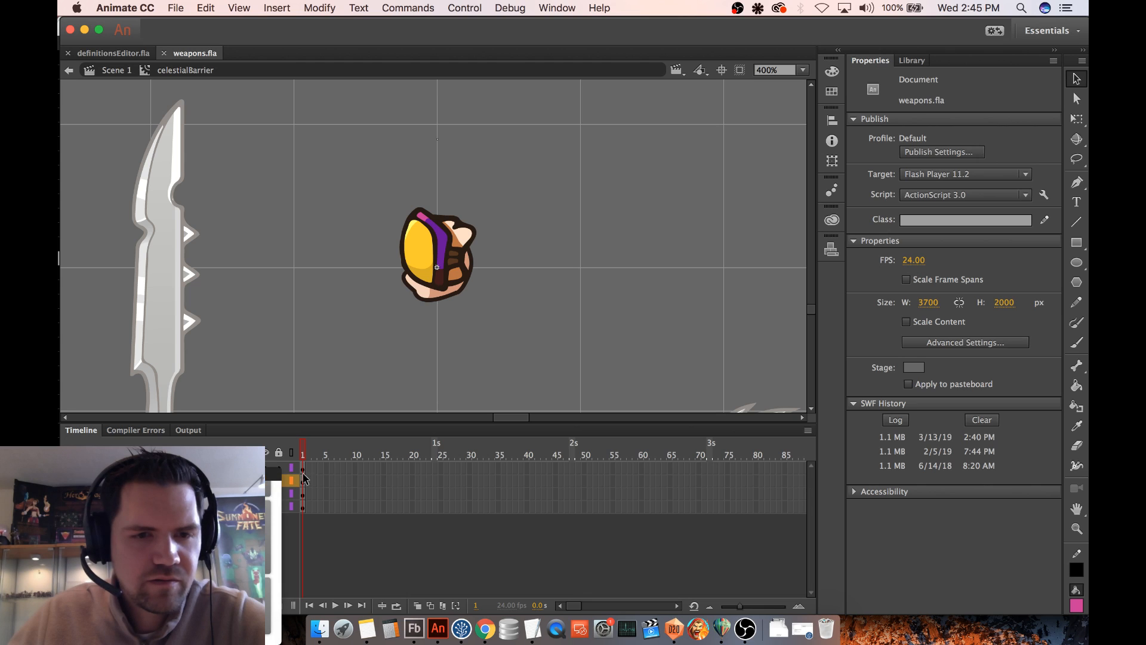
pyautogui.click(303, 471)
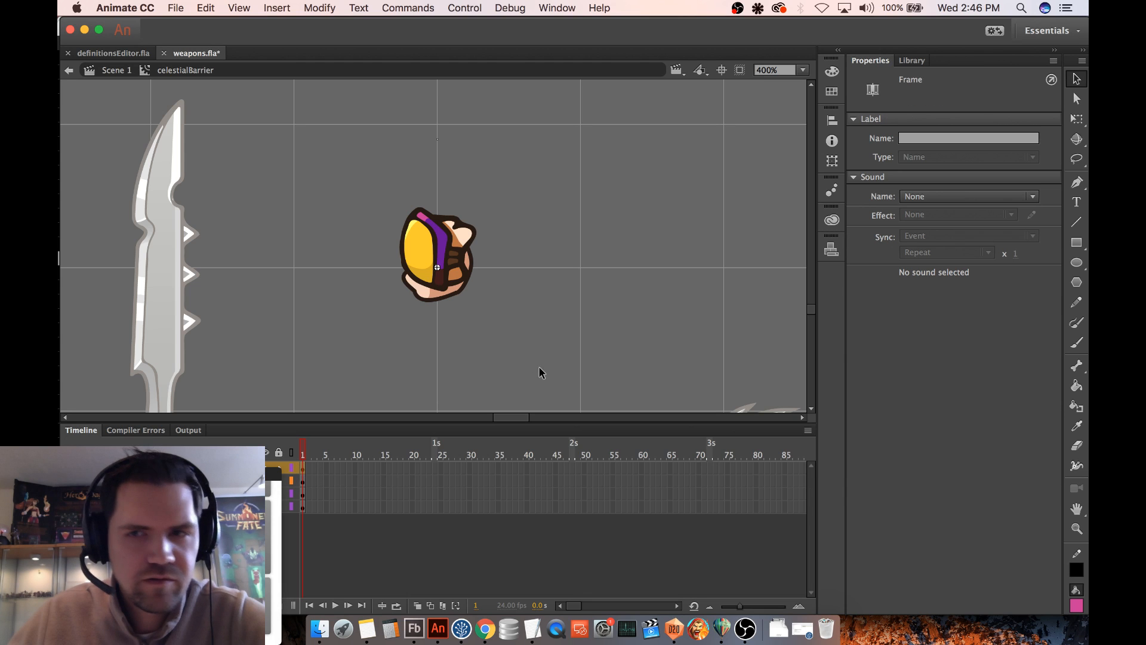
pyautogui.click(437, 269)
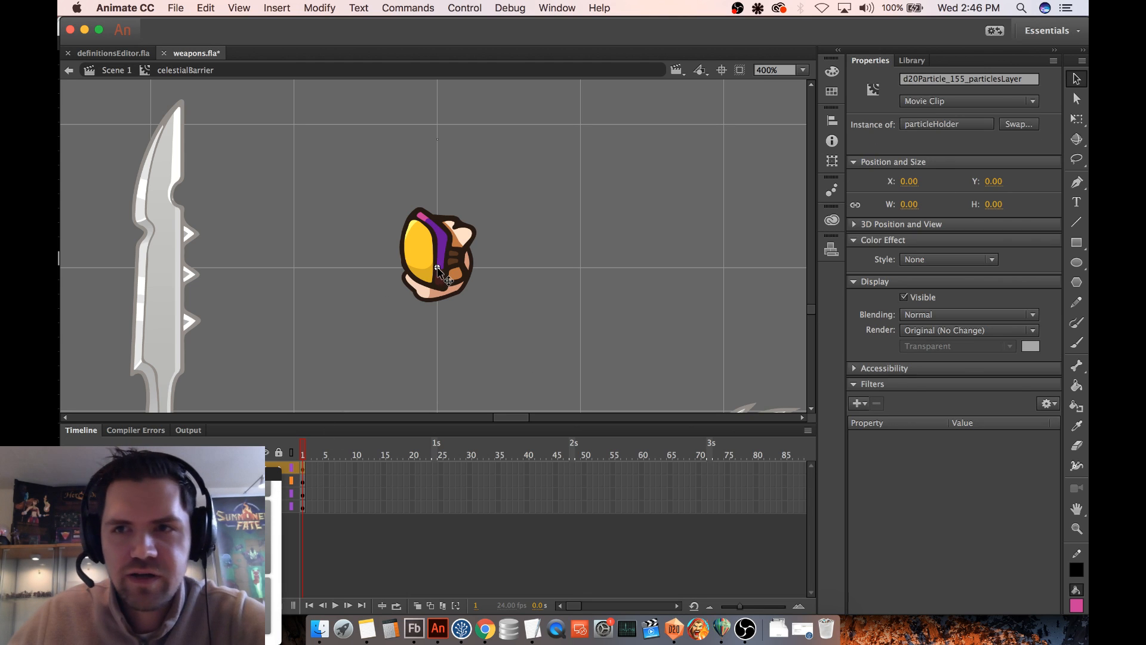
pyautogui.click(932, 82)
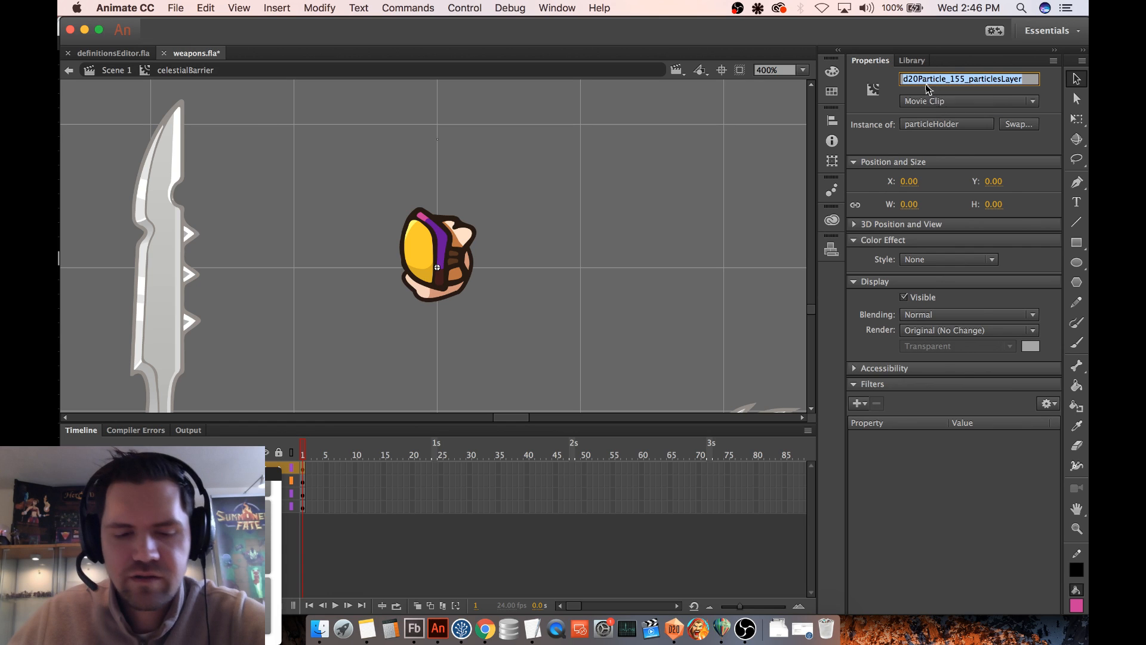
pyautogui.click(649, 224)
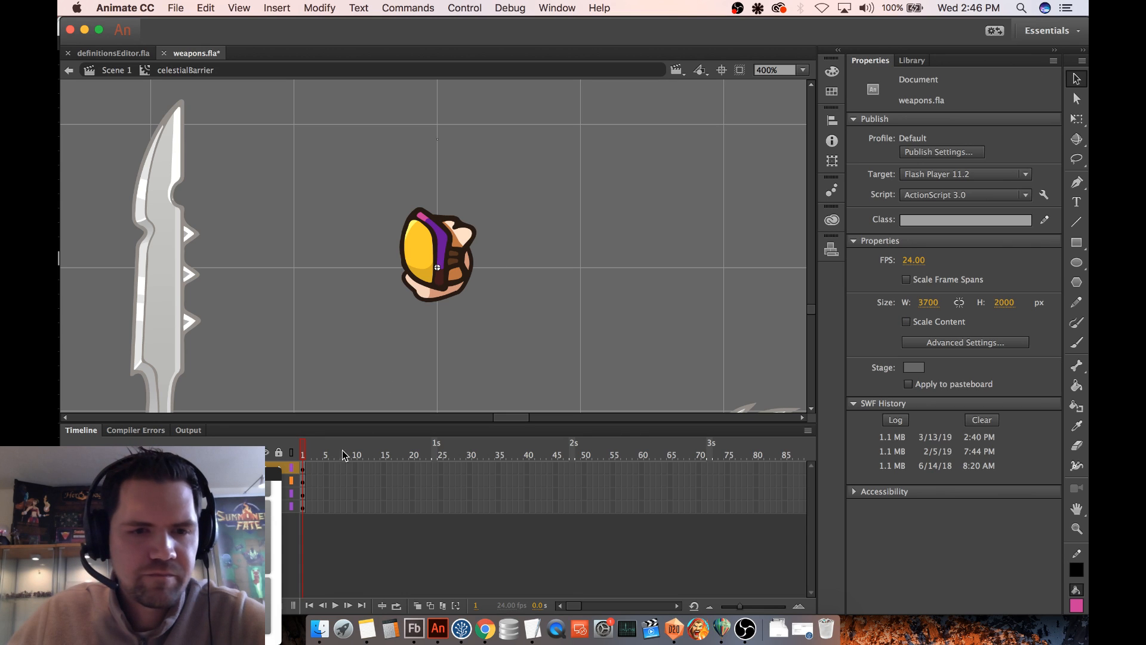
# - Add a layer at the top of the celestialBarrier symbol and place a copy of the particle holder on it in the same position
pyautogui.click(304, 469)
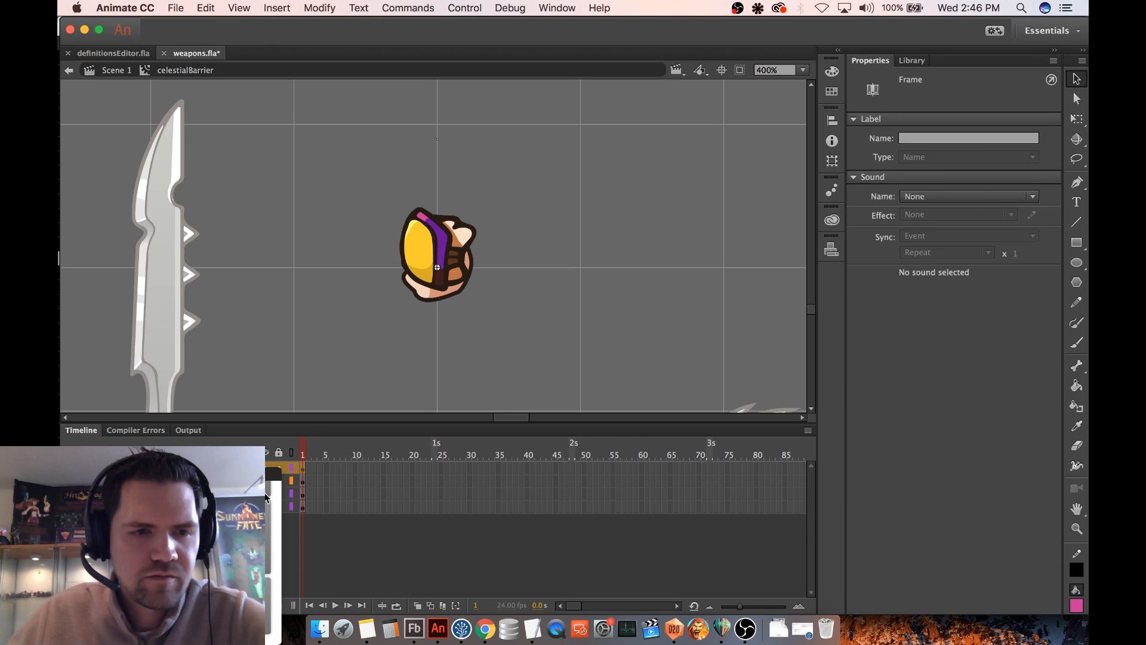
pyautogui.click(70, 605)
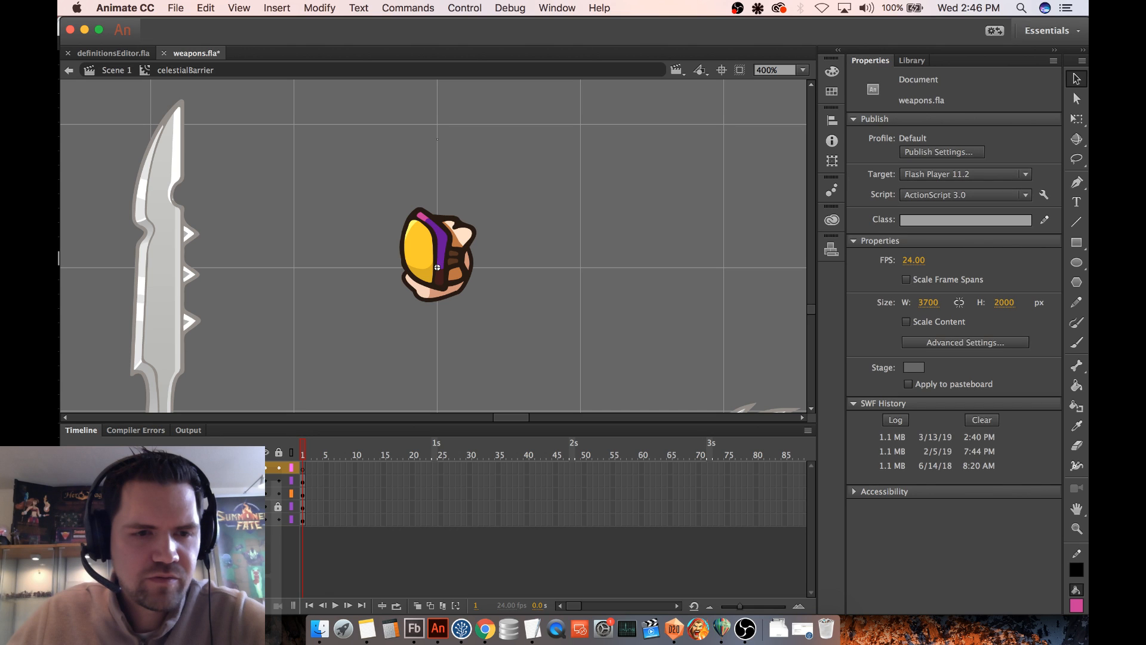
pyautogui.doubleClick(99, 468)
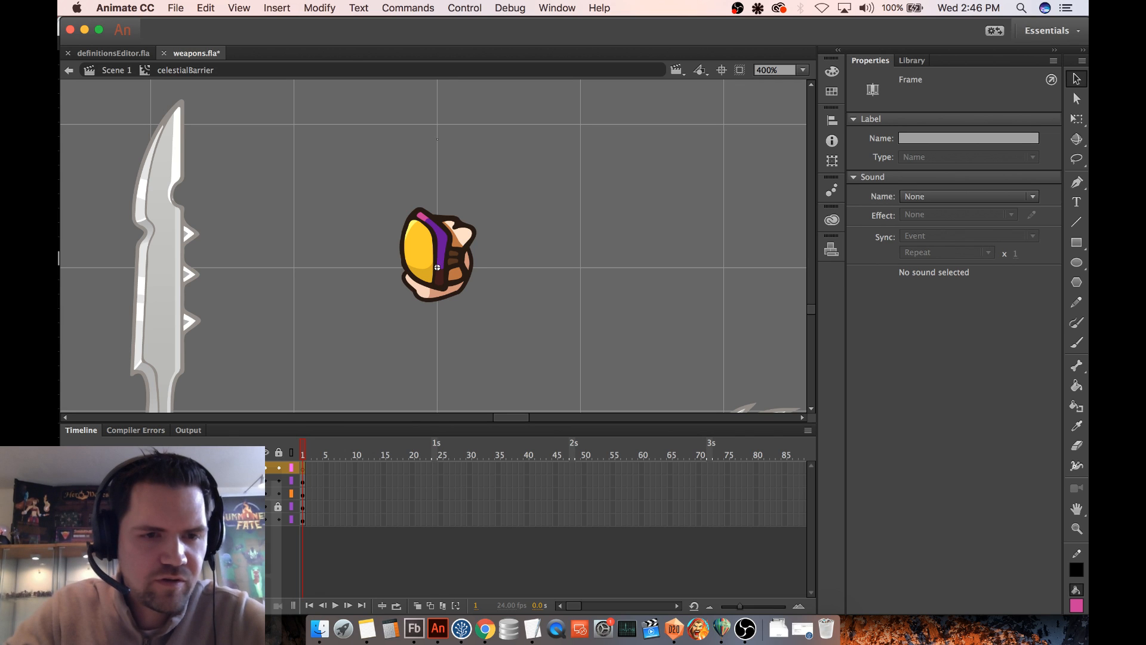
pyautogui.click(633, 278)
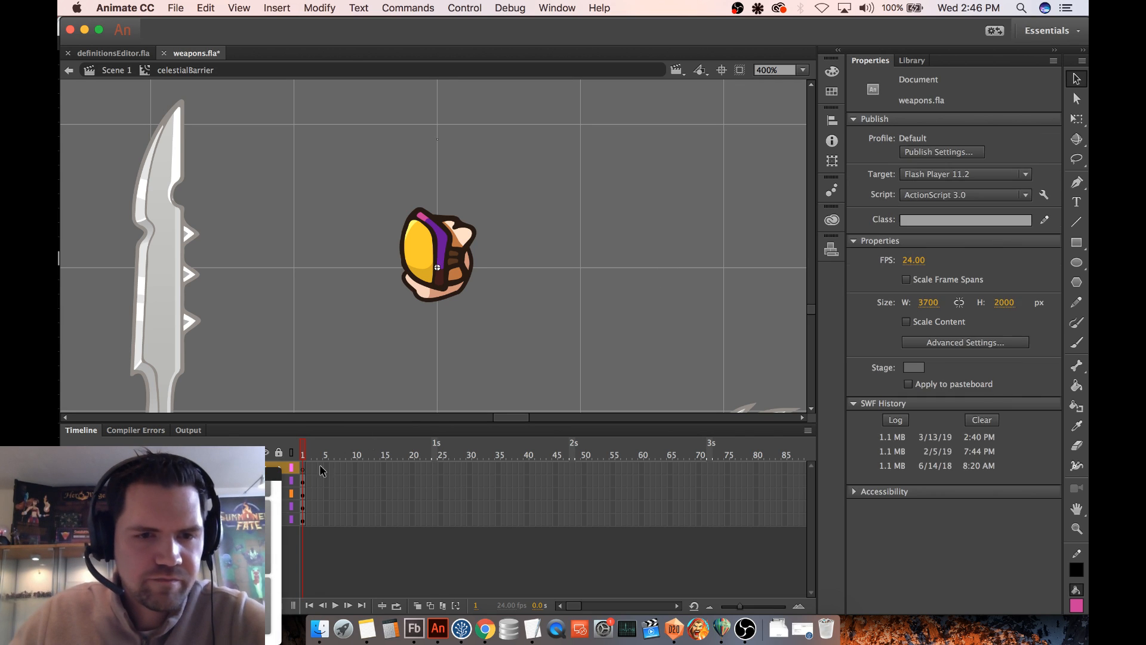
pyautogui.click(310, 477)
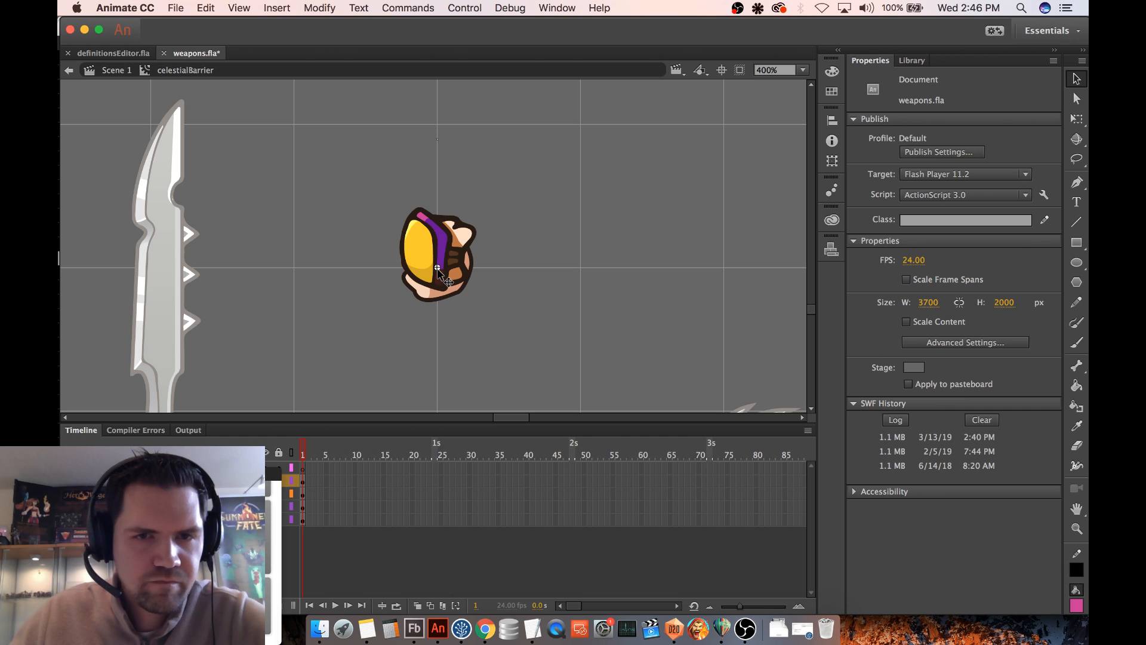
pyautogui.click(438, 269)
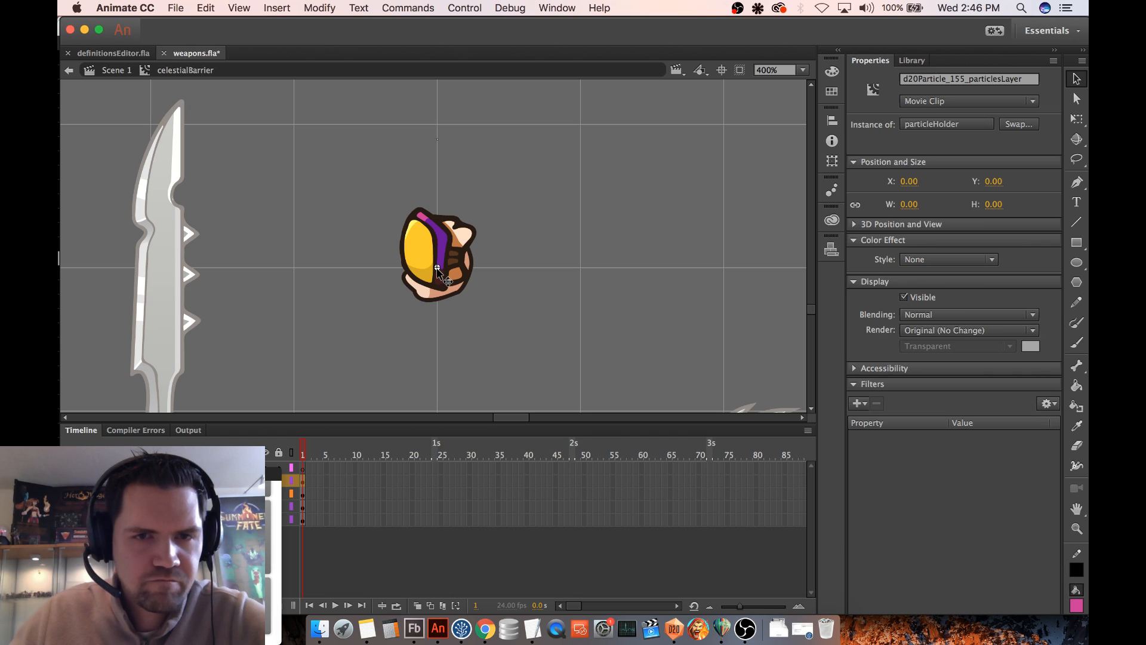
pyautogui.click(303, 467)
pyautogui.click(486, 305)
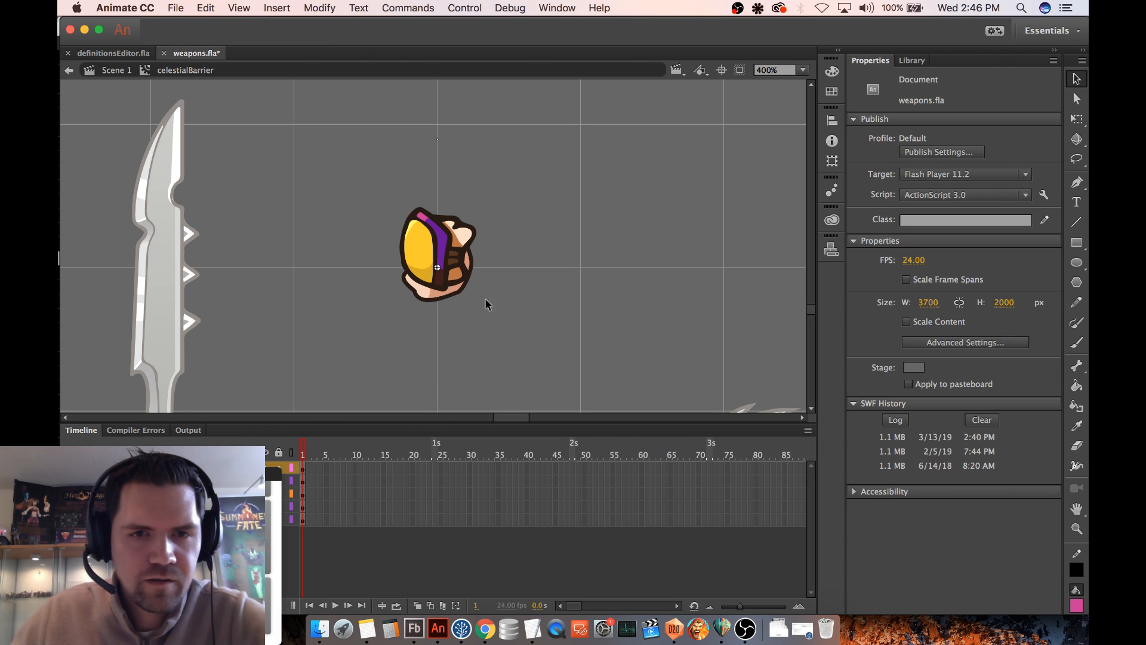
# - Rename the copied particle holder instance on the top layer to d20Particle_156_particlesLayer
pyautogui.click(438, 268)
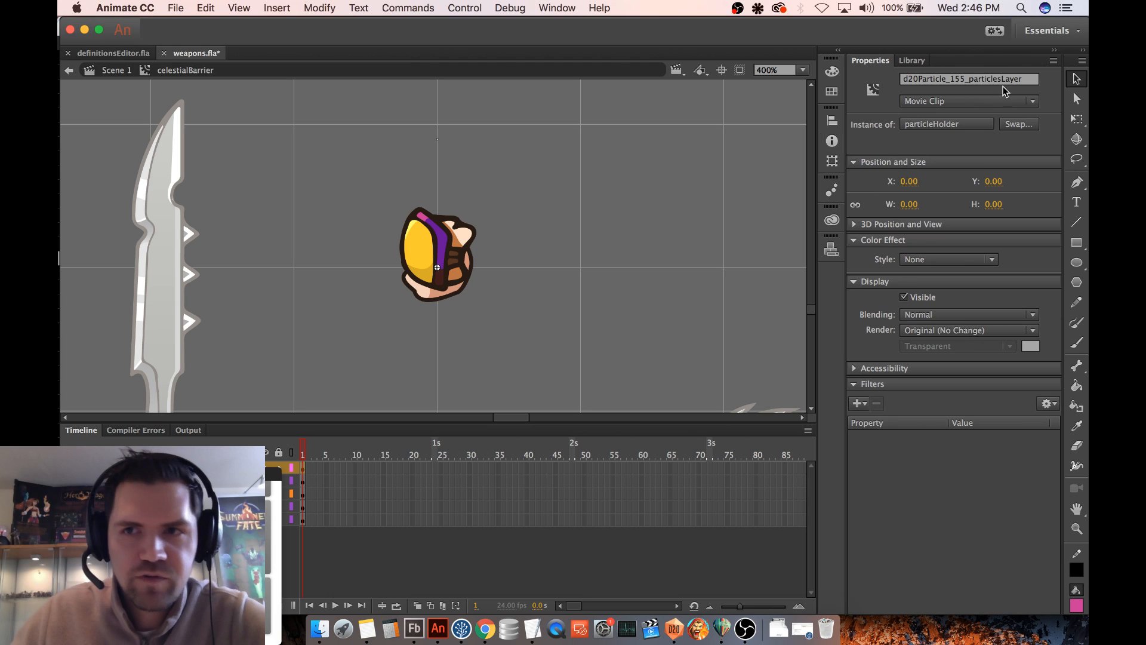
pyautogui.click(965, 79)
pyautogui.press('BackSpace')
pyautogui.write('6')
pyautogui.press('Return')
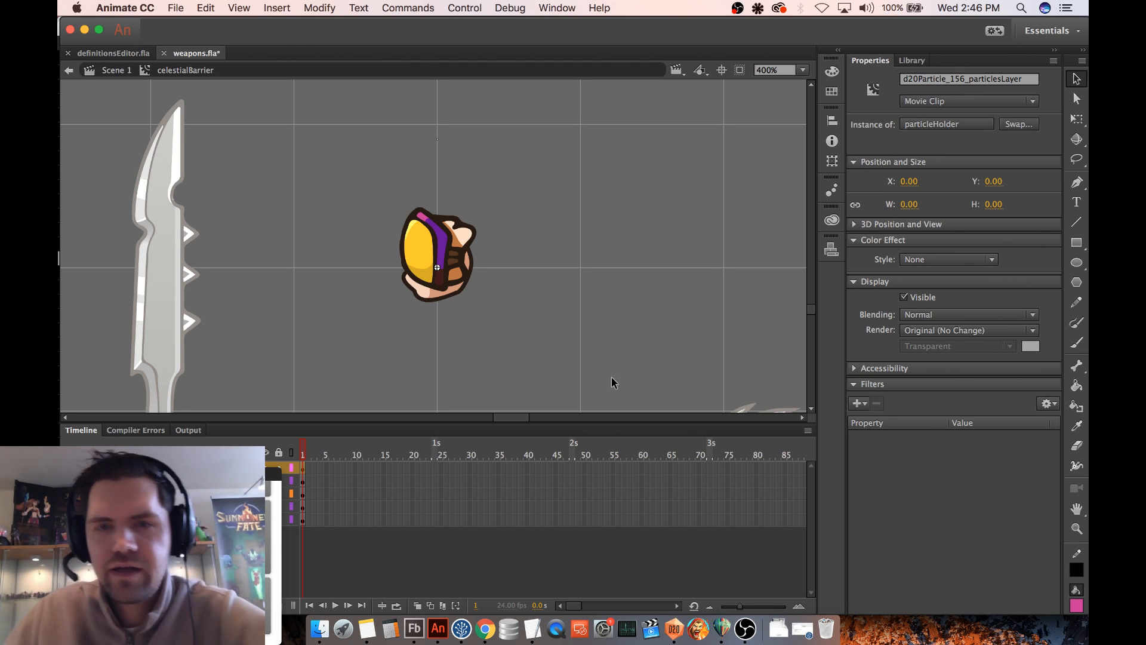
# - Switch to Flash Builder and open Type_GridViewLayer.as to look up the layer names for units and animations
pyautogui.click(414, 629)
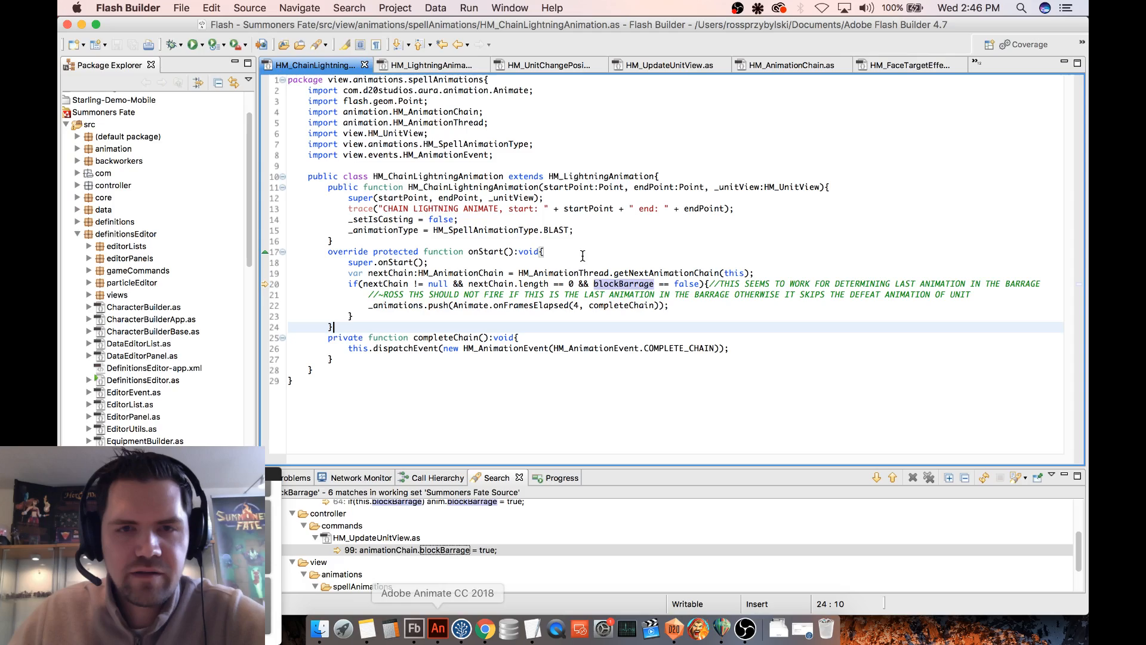
pyautogui.click(621, 249)
pyautogui.press('super+shift+r')
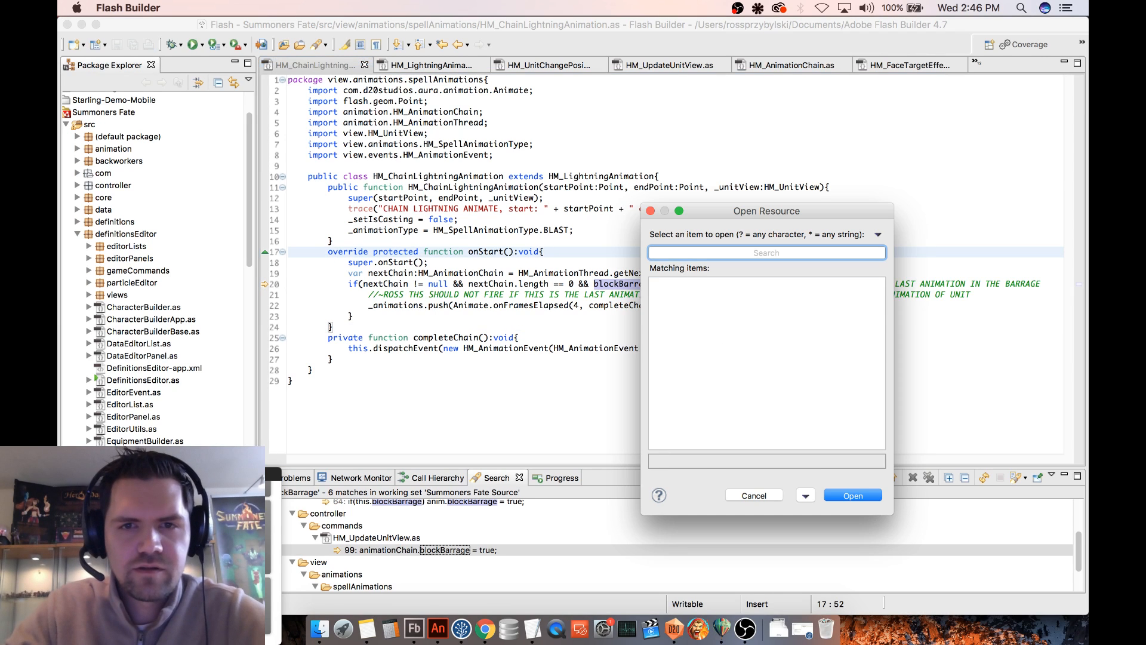
pyautogui.write('Type_grid')
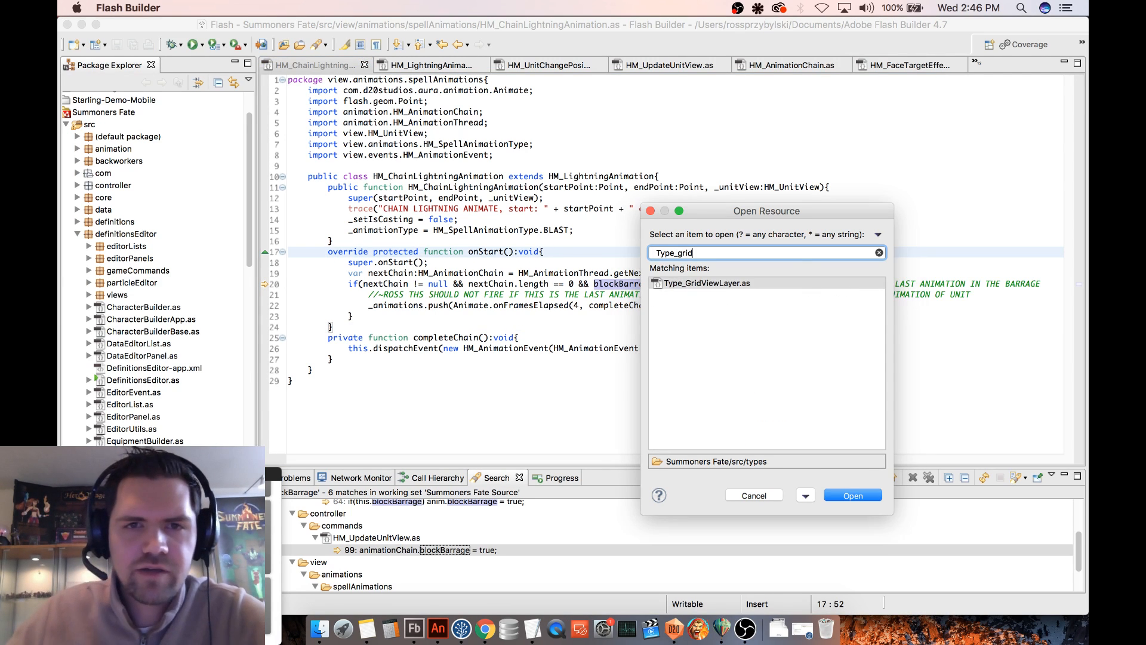
pyautogui.press('Return')
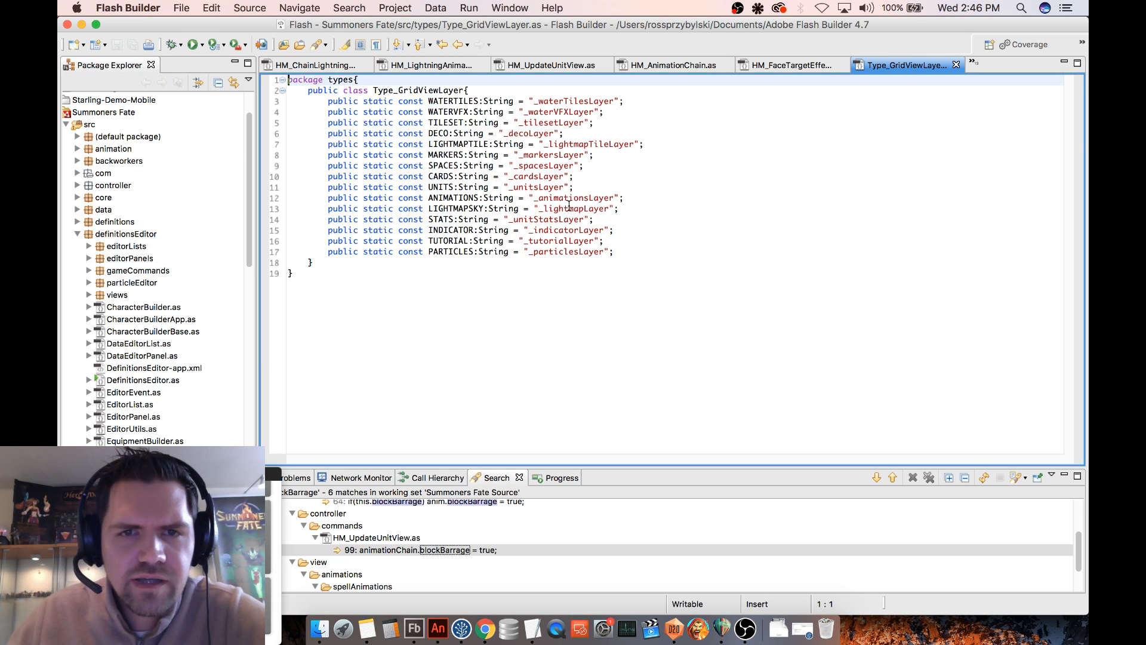
pyautogui.doubleClick(536, 188)
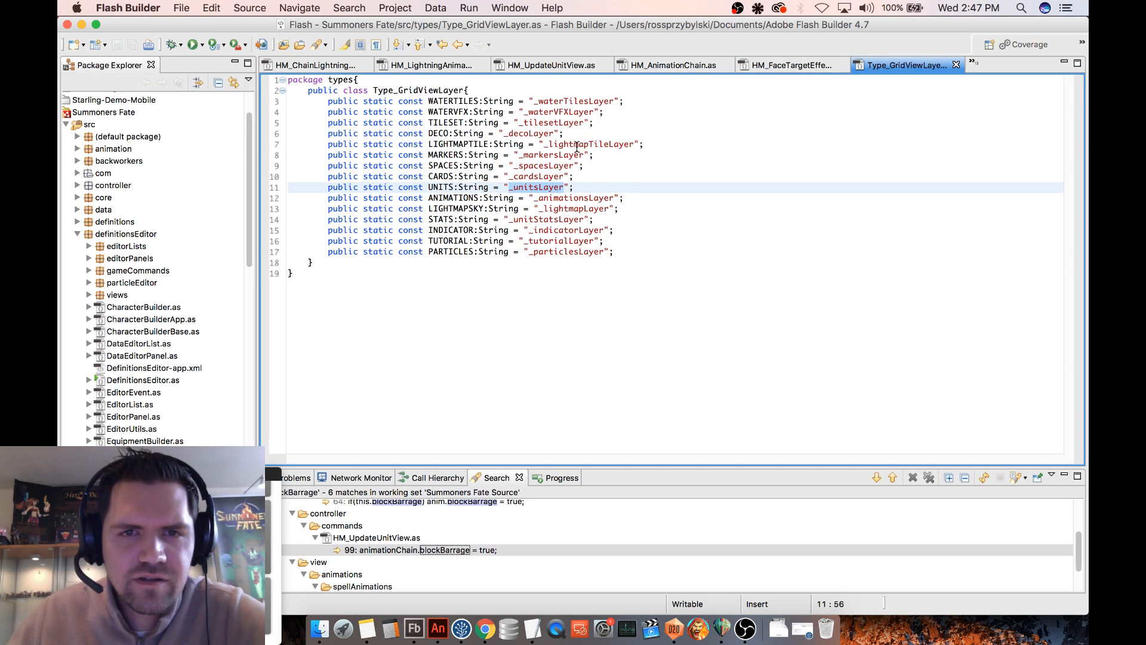
pyautogui.doubleClick(568, 199)
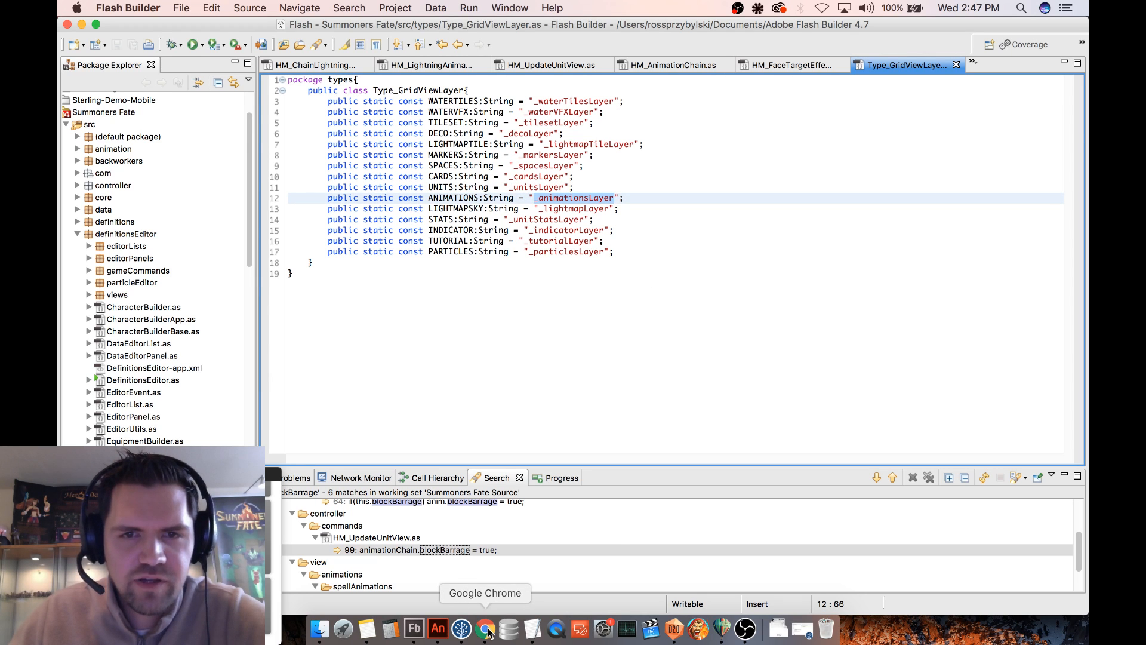
# - Switch to Adobe Animate and rename the copied particle holder instance on the top layer to d20Particle_156_animationsLayer
pyautogui.click(439, 629)
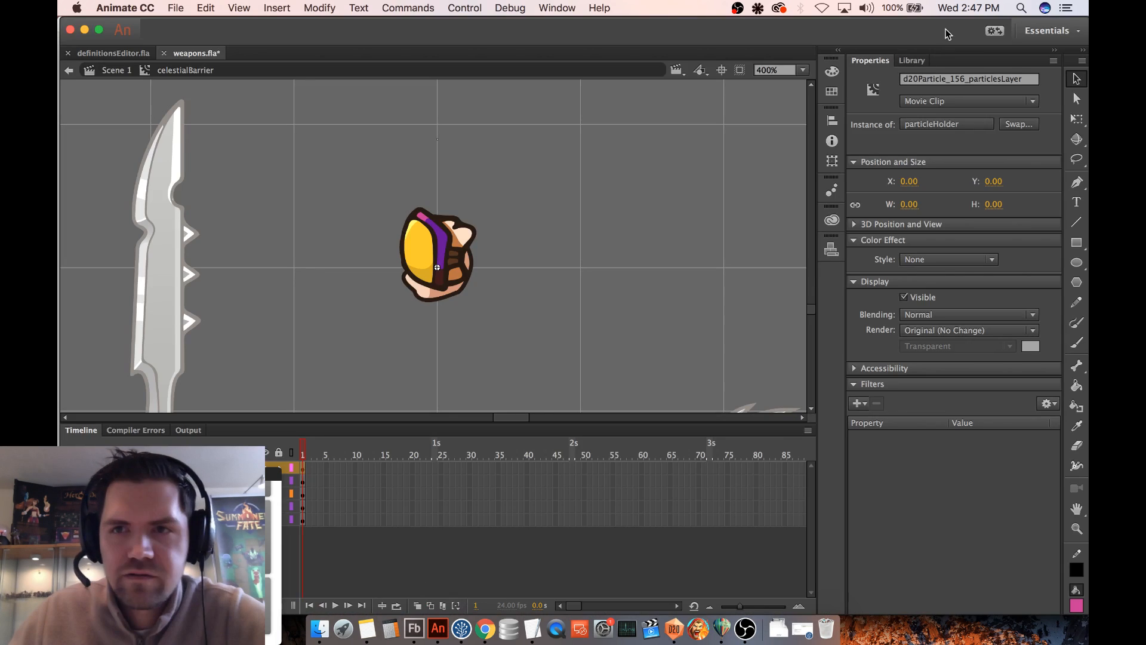
pyautogui.click(973, 79)
pyautogui.moveTo(968, 80); pyautogui.dragTo(1050, 82)
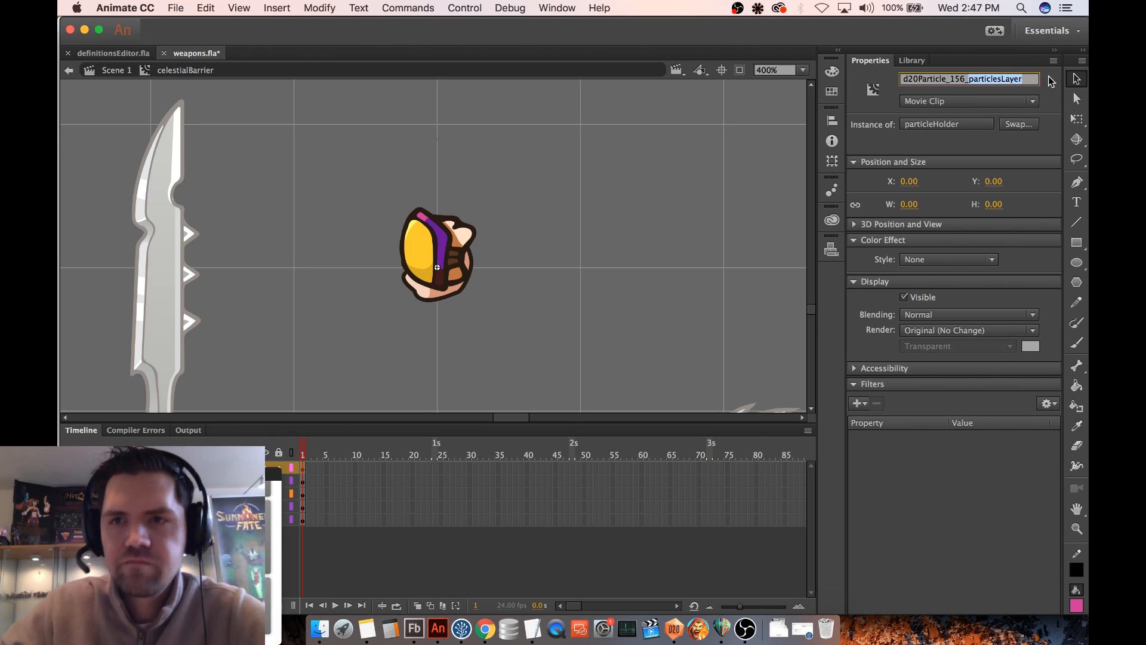
pyautogui.press('BackSpace')
pyautogui.press('BackSpace')
pyautogui.press('super+v')
pyautogui.press('Return')
pyautogui.click(617, 191)
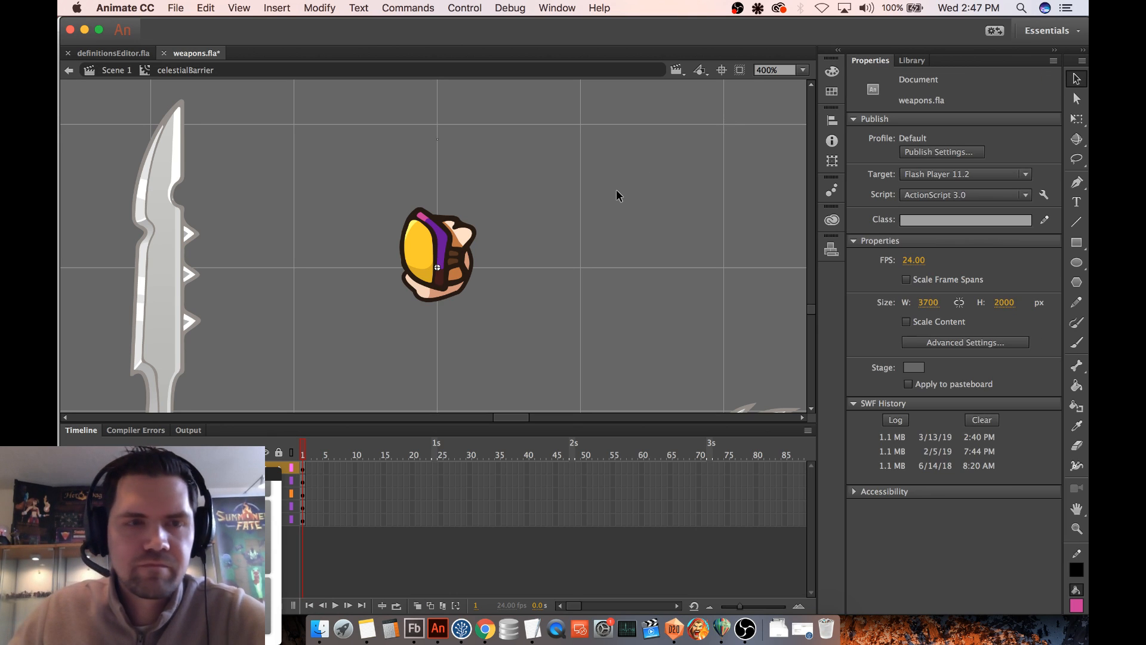
# - Save weapons.fla and publish it
pyautogui.press('super+s')
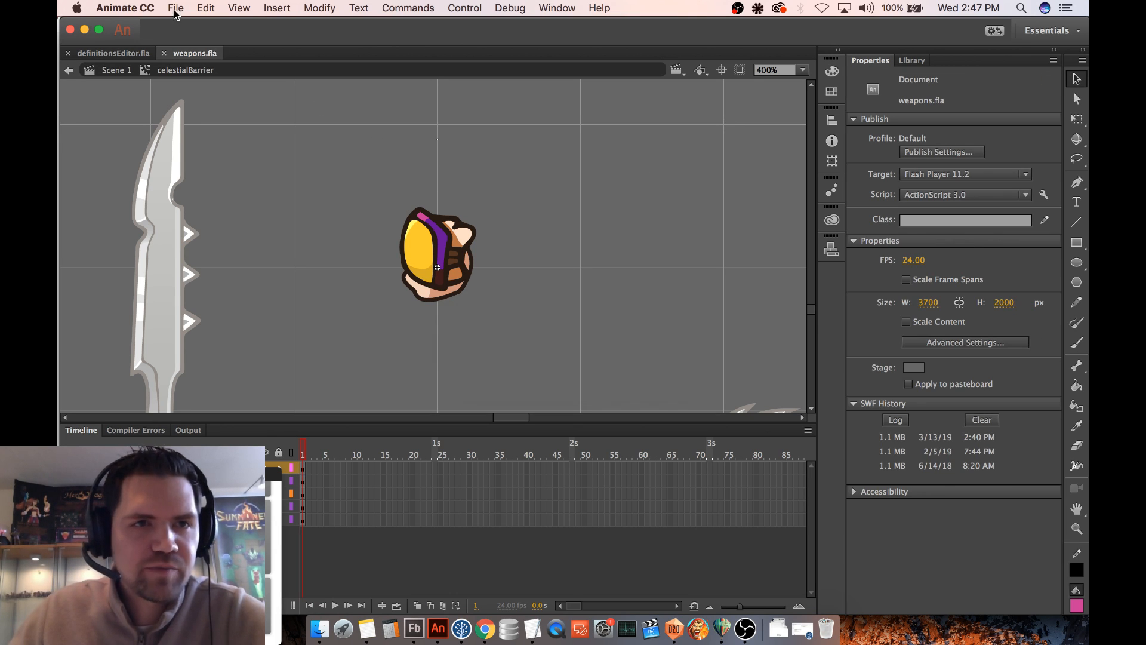
pyautogui.click(176, 8)
pyautogui.click(216, 261)
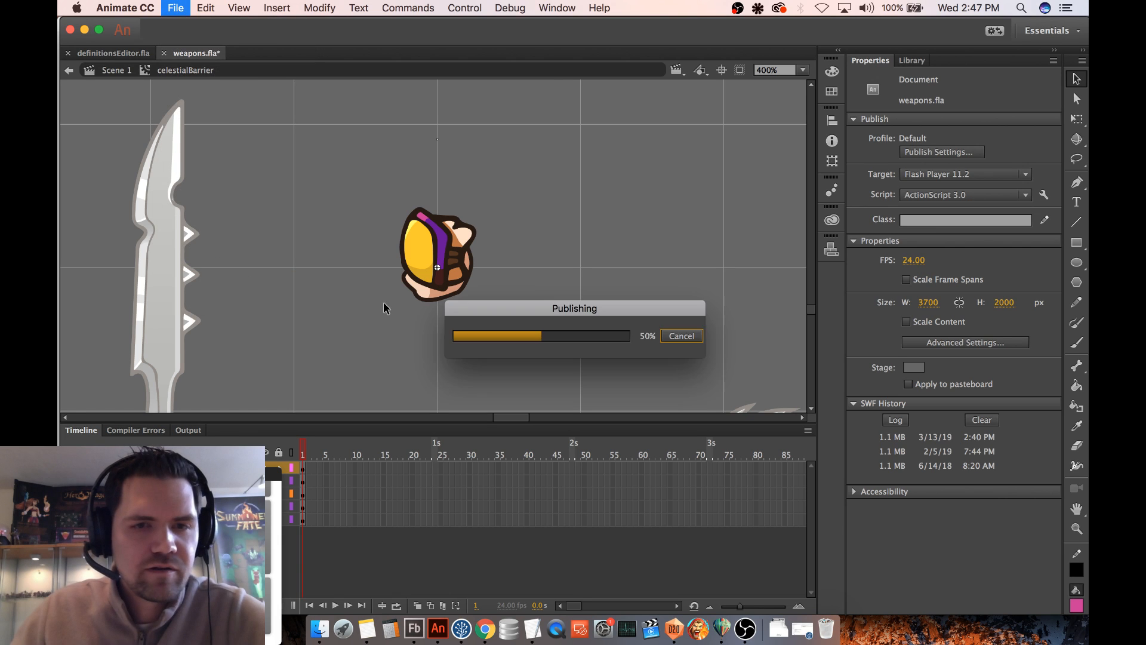
# - Switch to Finder and select the freshly published weapons.swf in the summonersFate apps folder for copying
pyautogui.click(319, 627)
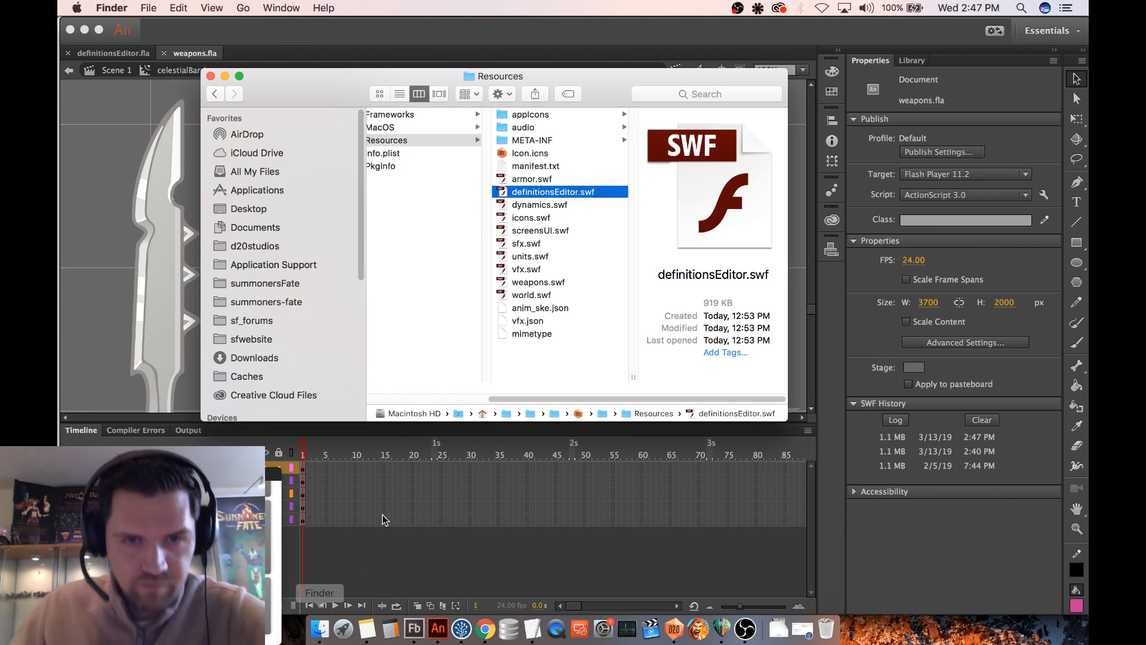
pyautogui.moveTo(511, 400); pyautogui.dragTo(414, 399)
pyautogui.click(283, 286)
pyautogui.click(397, 127)
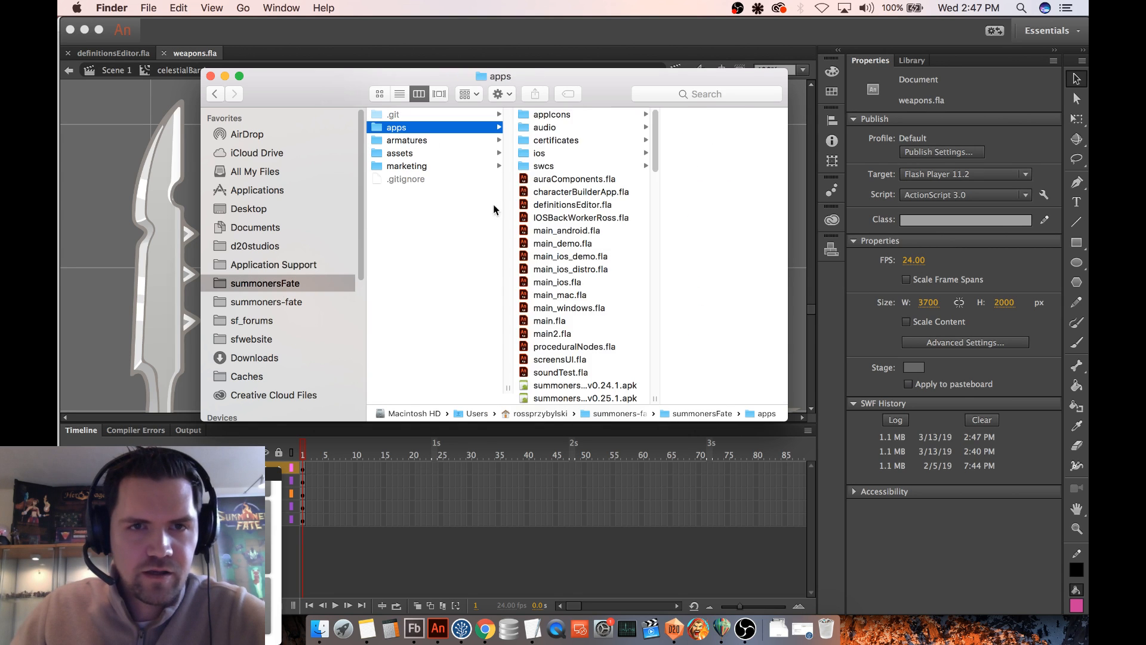
pyautogui.scroll(-10, 596, 275)
pyautogui.scroll(5, 595, 276)
pyautogui.scroll(-10, 596, 274)
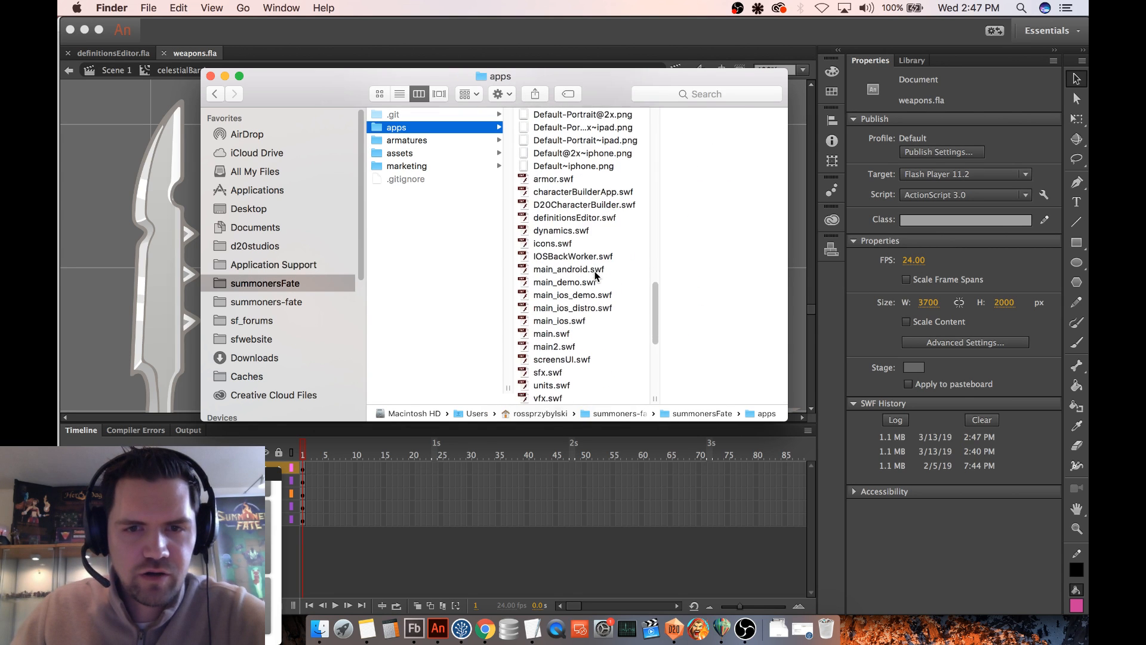
pyautogui.scroll(2, 561, 226)
pyautogui.click(564, 199)
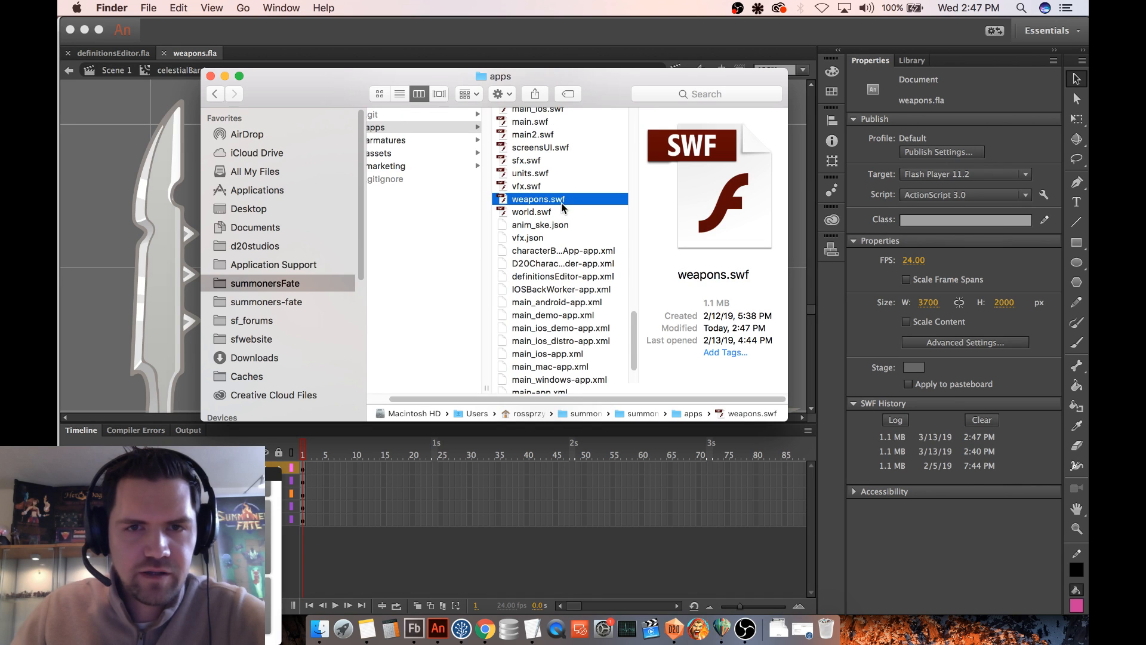
# - Paste weapons.swf into the Contents/Resources folder inside the D20DefinitionsEditorApp package, replacing the older file
pyautogui.scroll(10, 559, 253)
pyautogui.scroll(5, 559, 253)
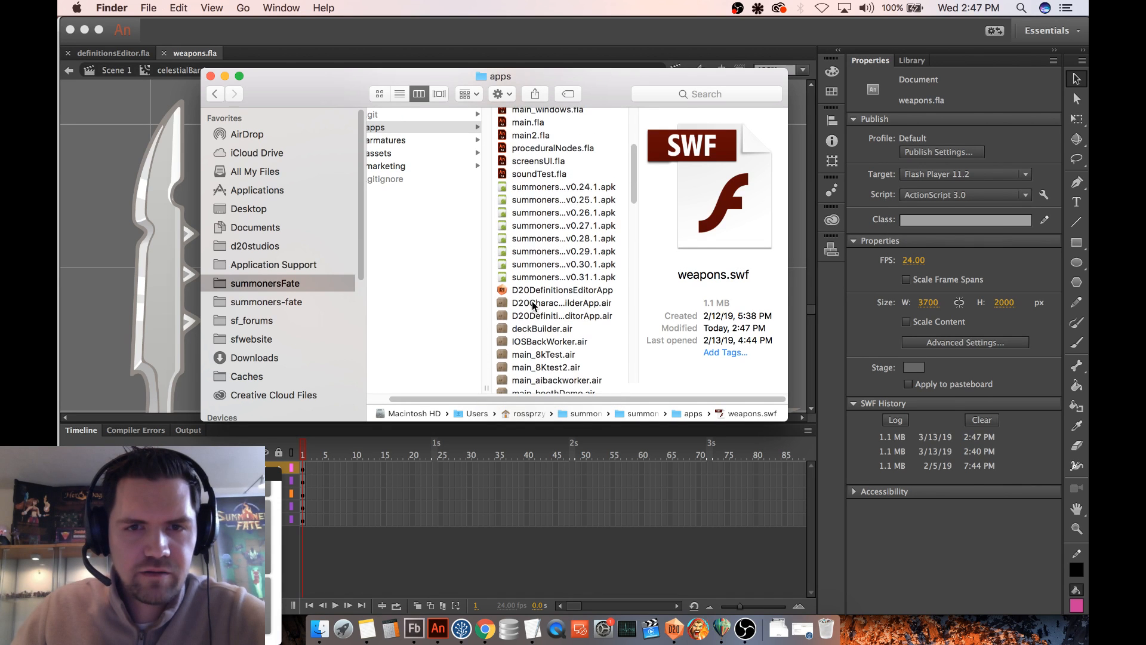
pyautogui.click(566, 290)
pyautogui.rightClick(567, 290)
pyautogui.click(603, 309)
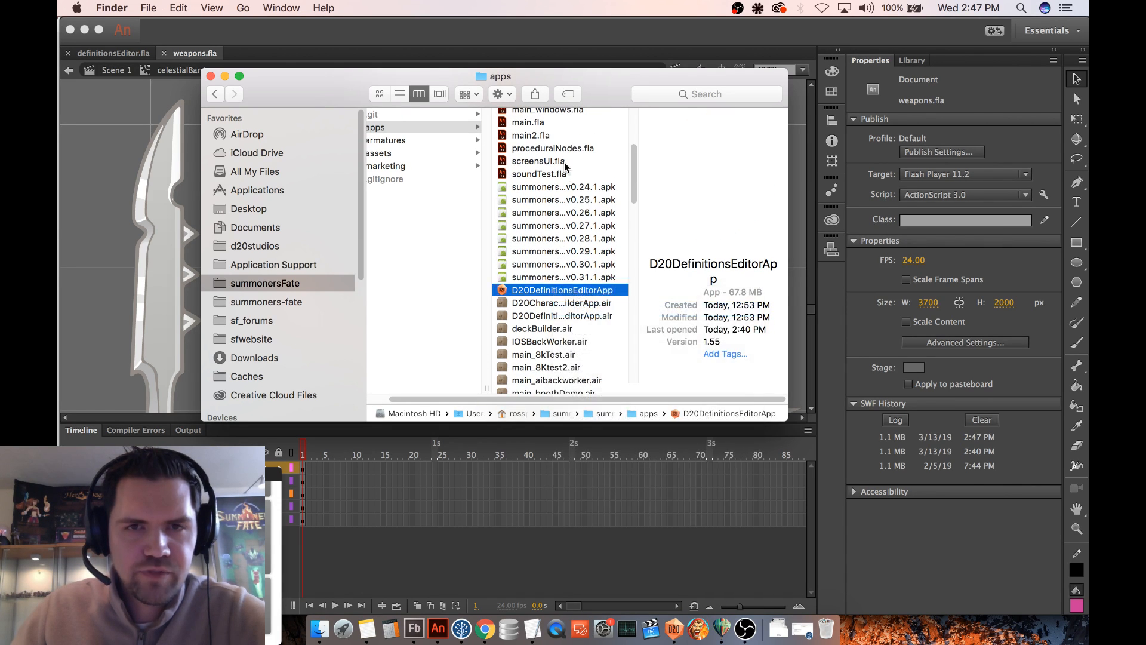
pyautogui.click(553, 141)
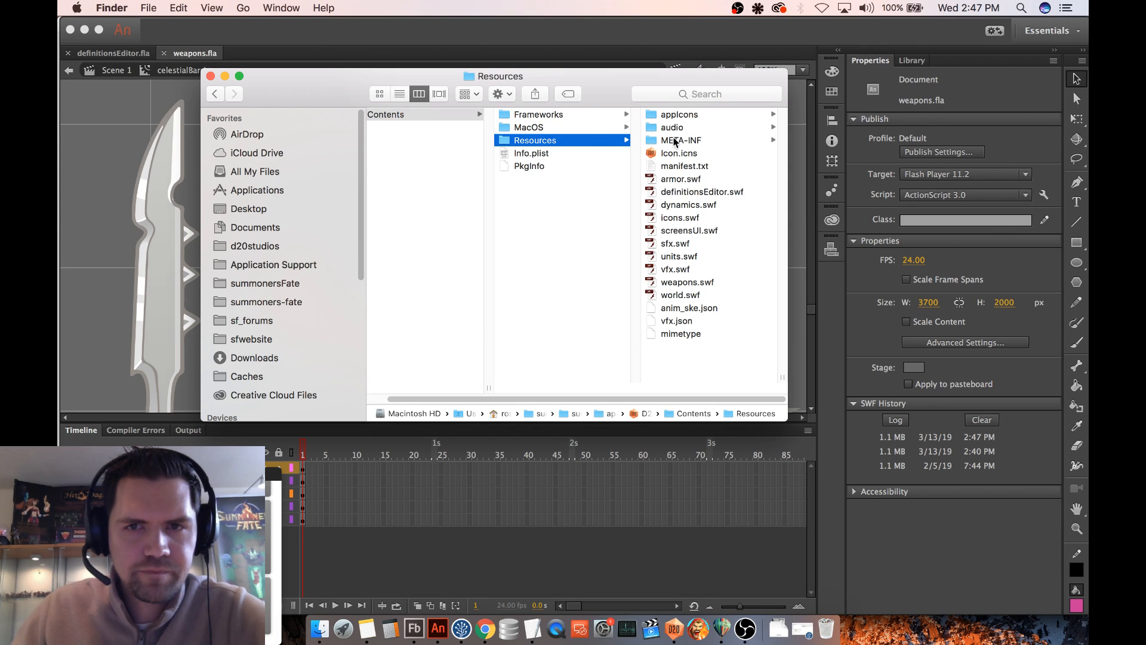
pyautogui.click(682, 192)
pyautogui.press('super+v')
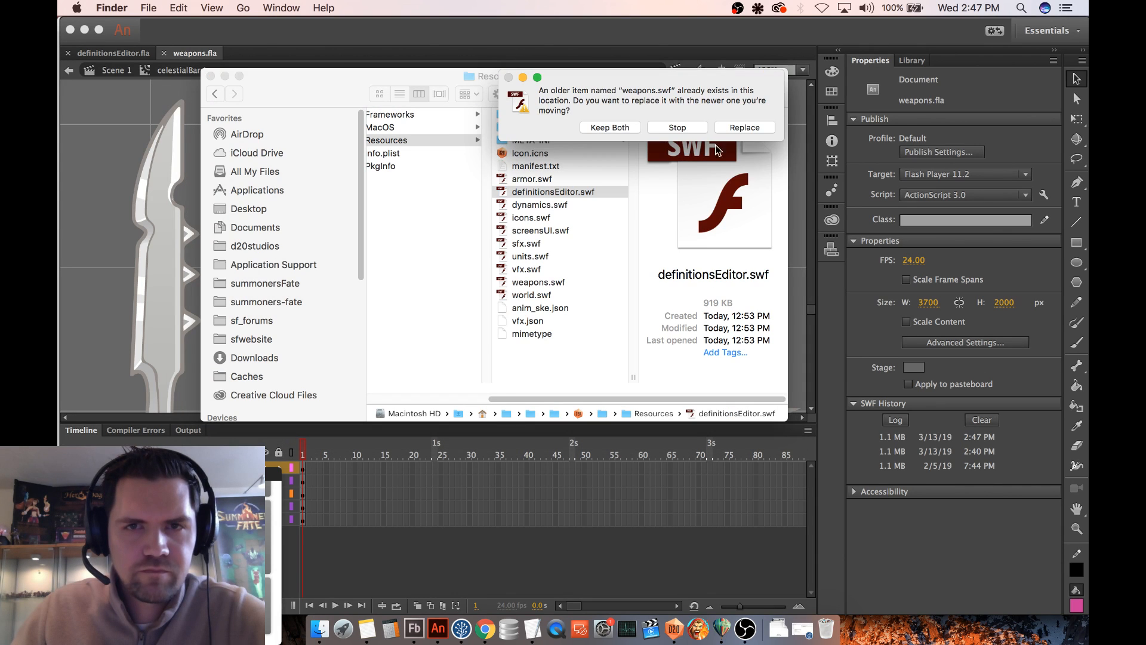
pyautogui.click(739, 133)
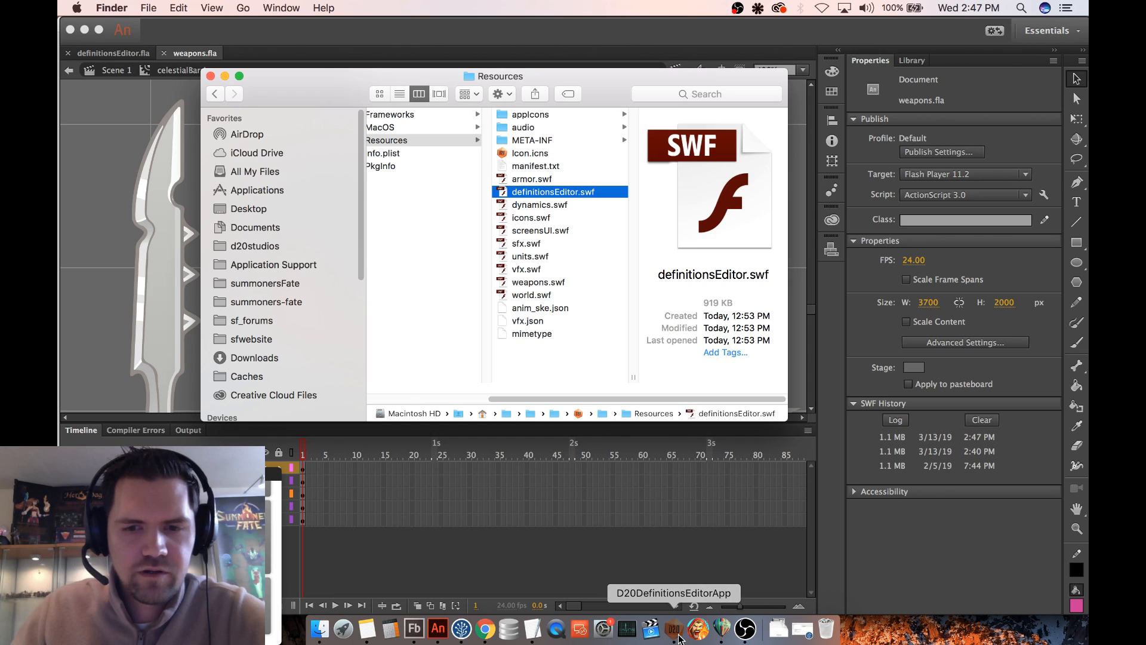
# - Restart D20DefinitionsEditorApp and open the Celestial Barrier equipment to check its hand graphic in the Equipment Builder
pyautogui.click(678, 638)
pyautogui.click(65, 24)
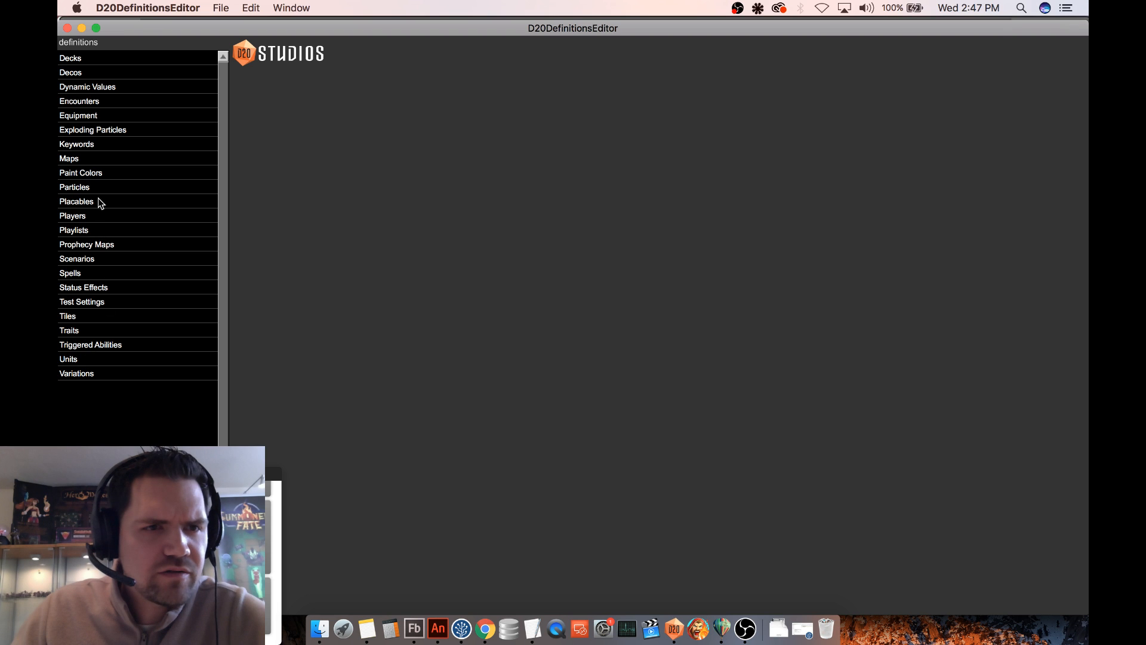
pyautogui.click(94, 117)
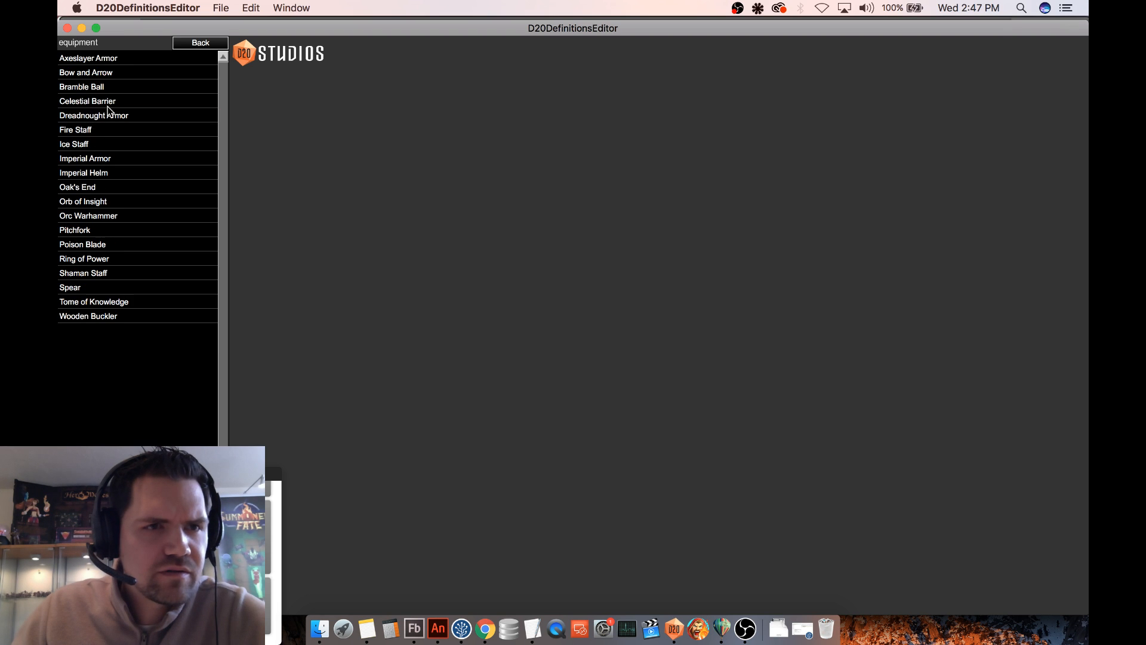
pyautogui.click(109, 101)
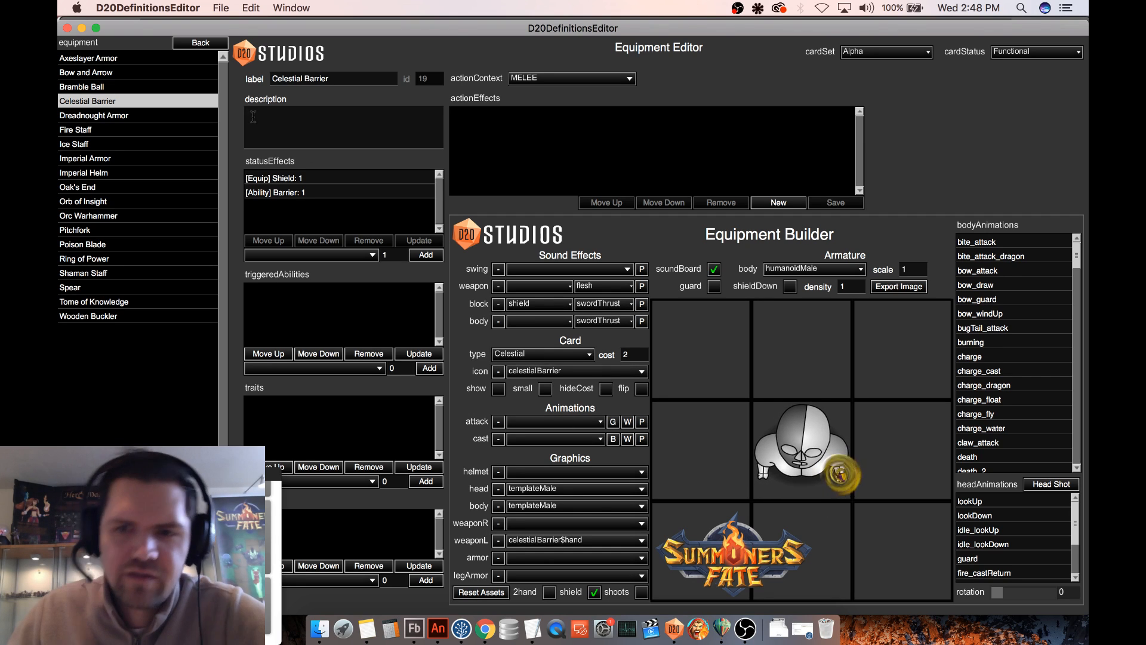
# - Start a test game on the Grassy Path map and equip a player guard with Celestial Barrier
pyautogui.click(203, 43)
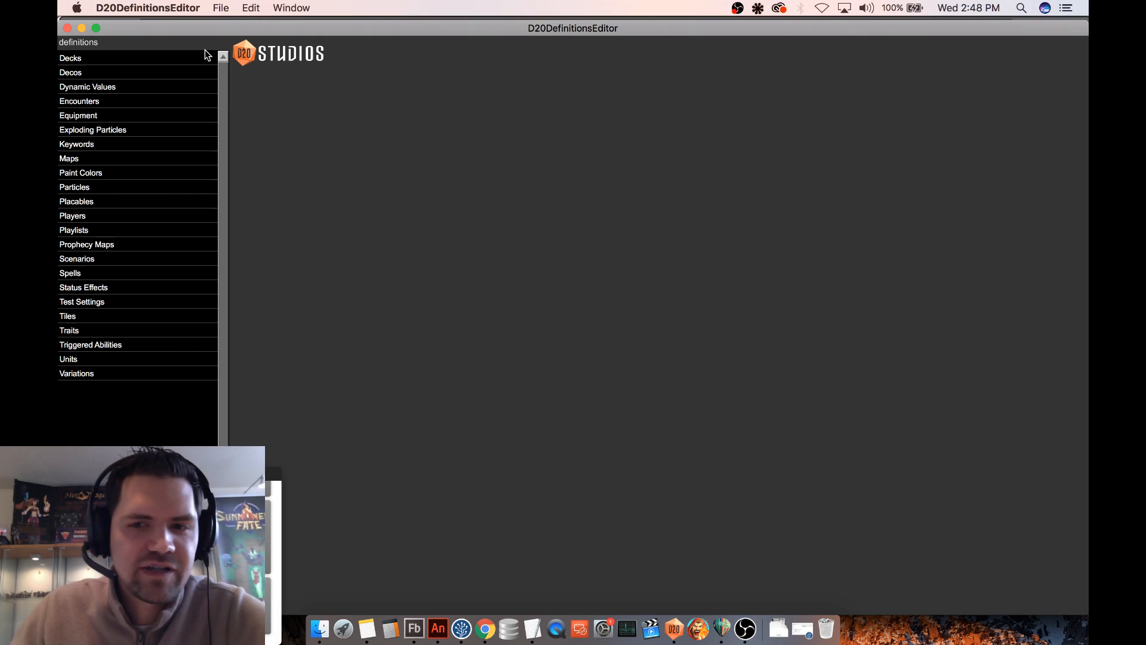
pyautogui.click(79, 160)
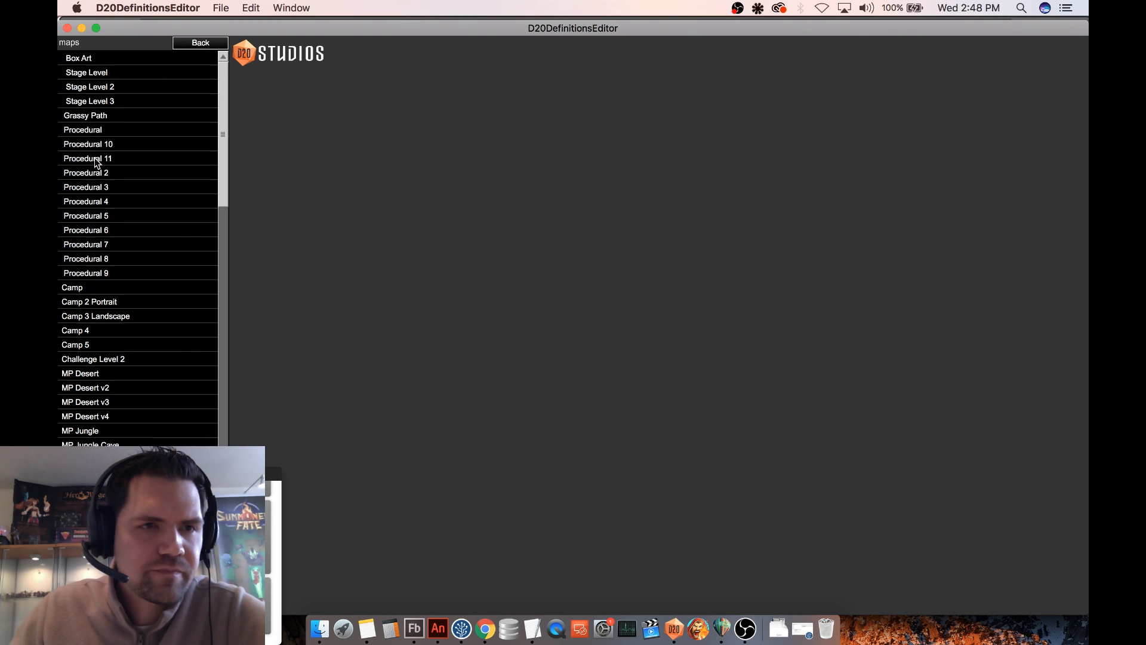
pyautogui.click(113, 174)
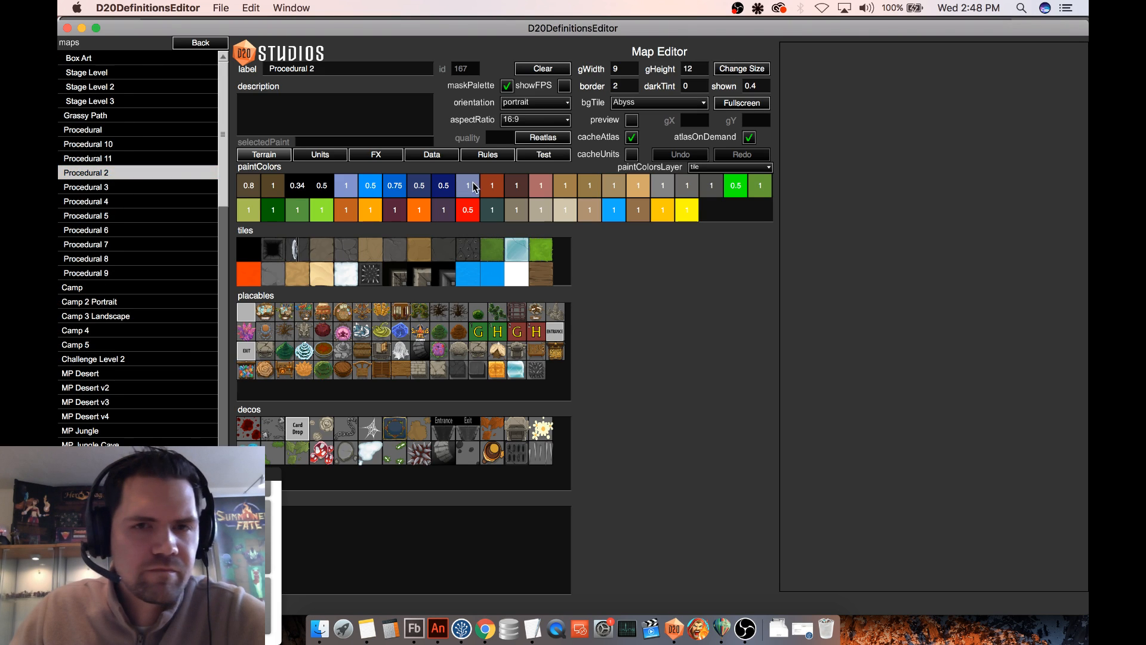
pyautogui.click(544, 156)
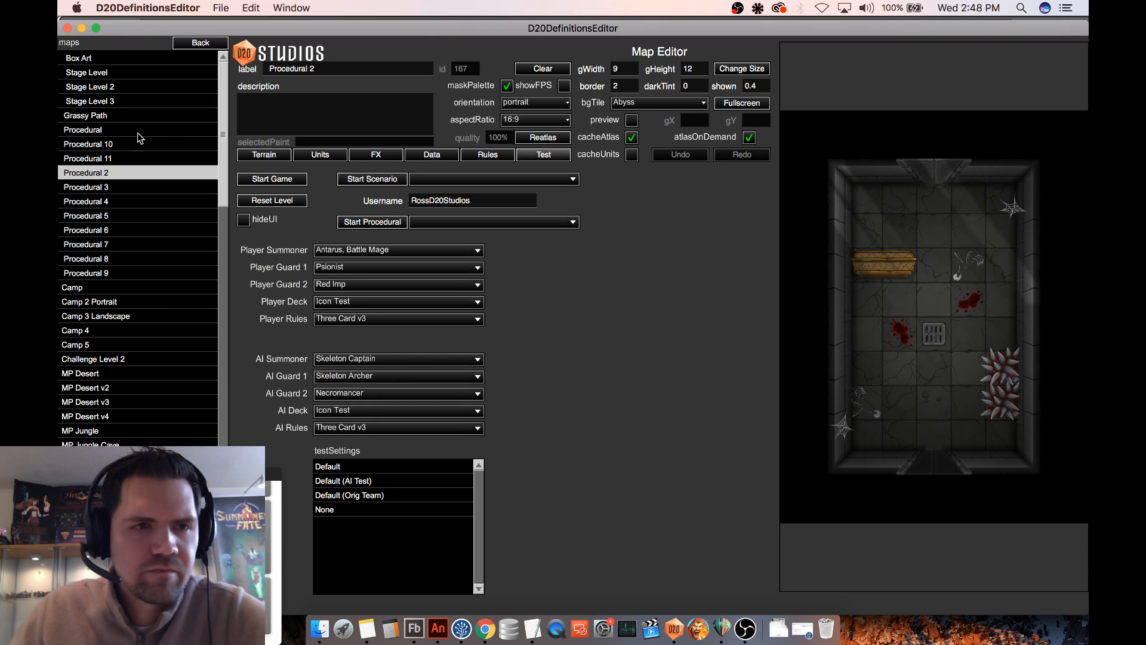
pyautogui.click(99, 115)
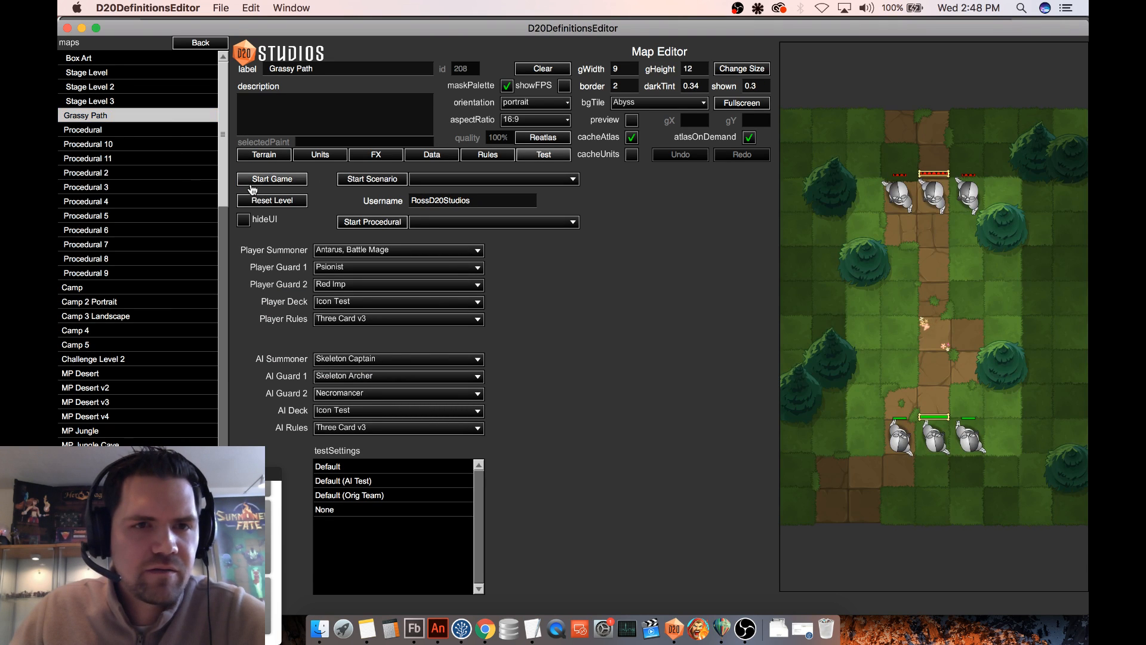
pyautogui.click(251, 182)
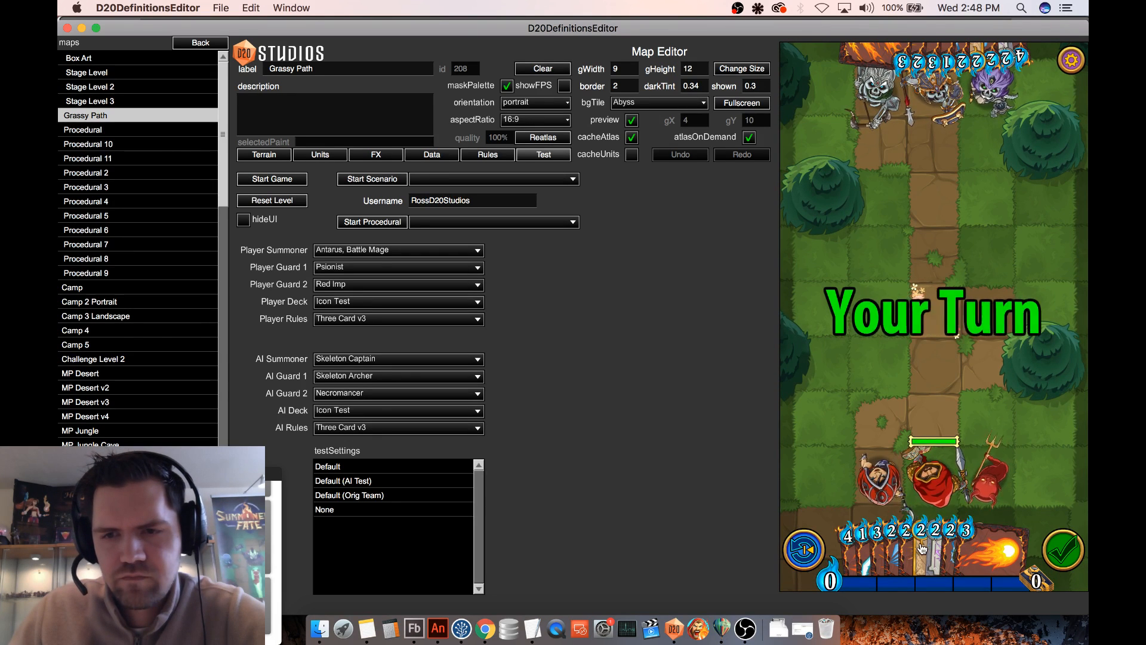
pyautogui.moveTo(922, 548); pyautogui.dragTo(878, 321)
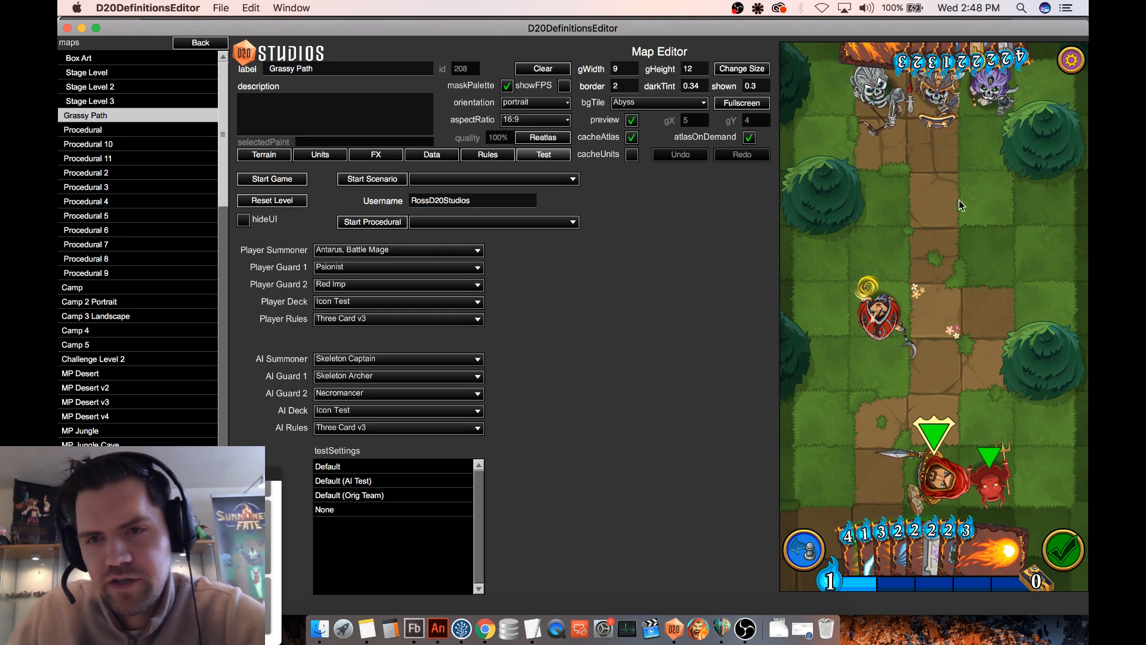
# - Paint a 3 by 3 area of Snow Tile around the shield-carrying guard, then return to the test settings
pyautogui.click(264, 155)
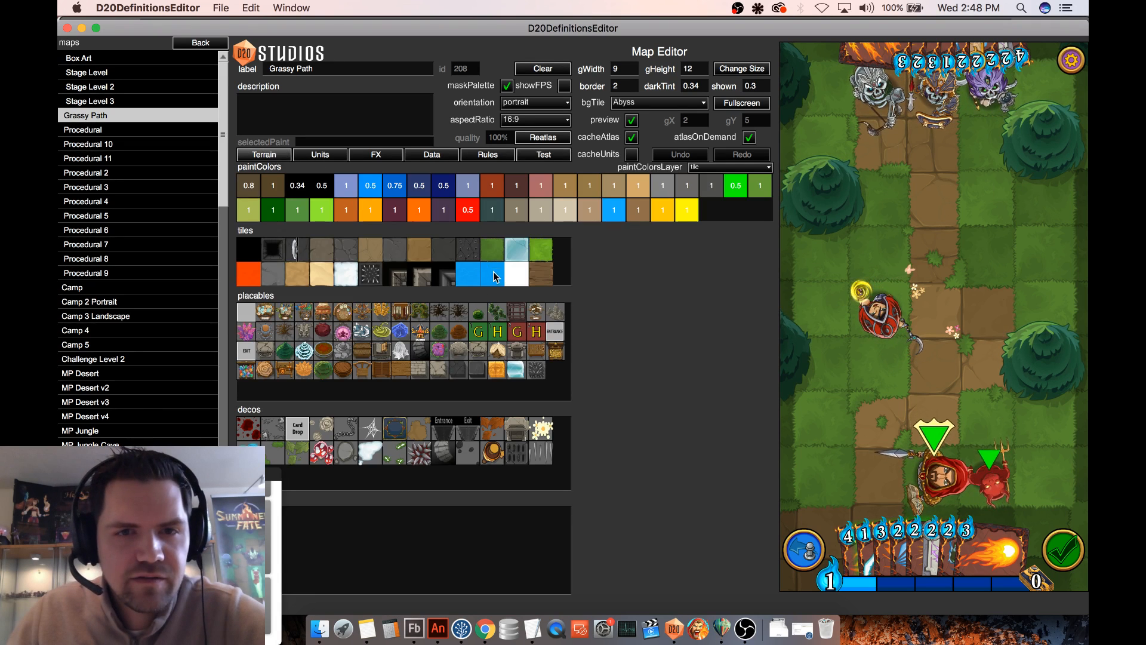
pyautogui.click(346, 274)
pyautogui.moveTo(820, 307)
pyautogui.mouseDown()
pyautogui.moveTo(877, 310)
pyautogui.moveTo(848, 251)
pyautogui.moveTo(891, 320)
pyautogui.moveTo(824, 367)
pyautogui.moveTo(925, 351)
pyautogui.mouseUp()
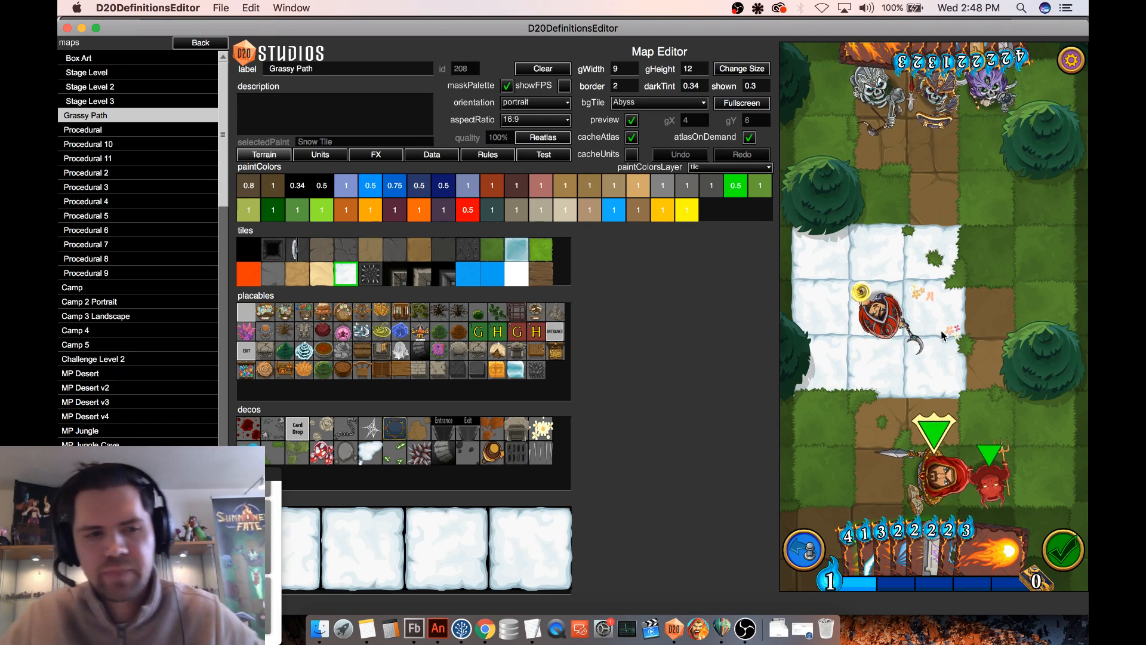
pyautogui.click(557, 156)
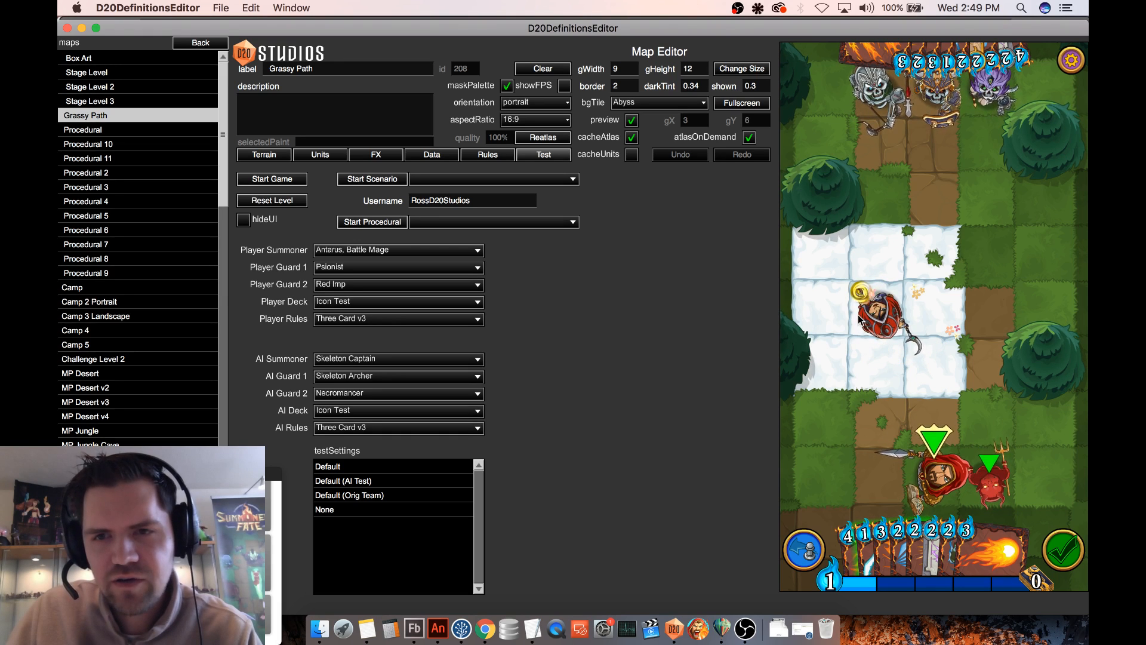
# - Open the Celestial Barrier particle definition in the Particle Editor
pyautogui.click(190, 43)
pyautogui.click(87, 188)
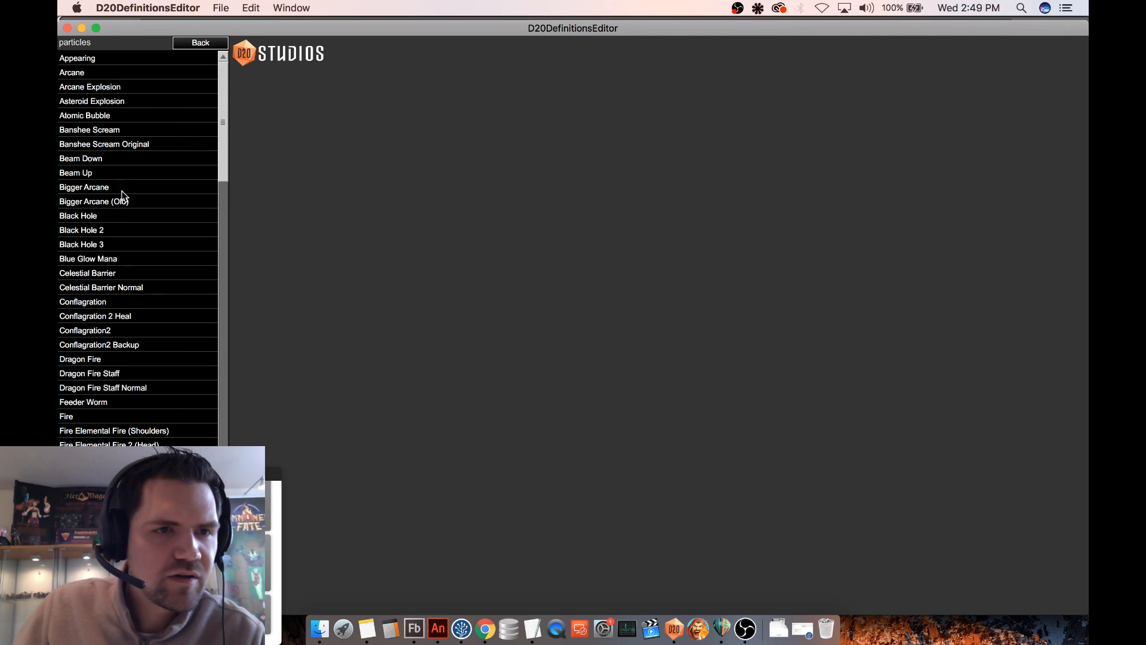
pyautogui.scroll(-1, 129, 197)
pyautogui.click(123, 232)
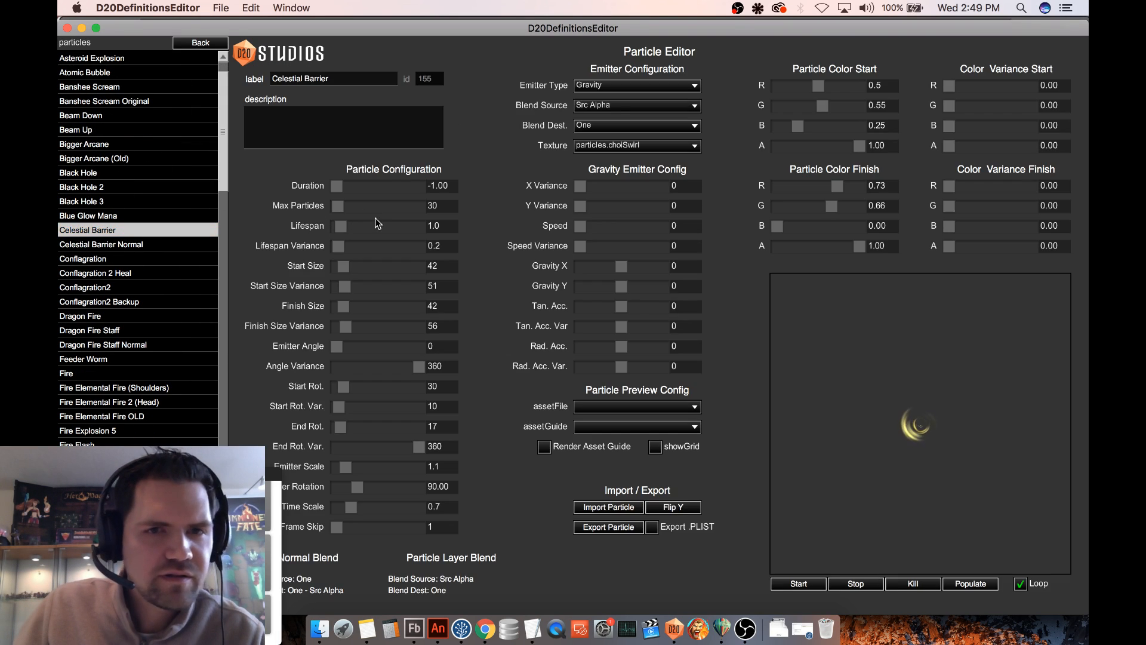
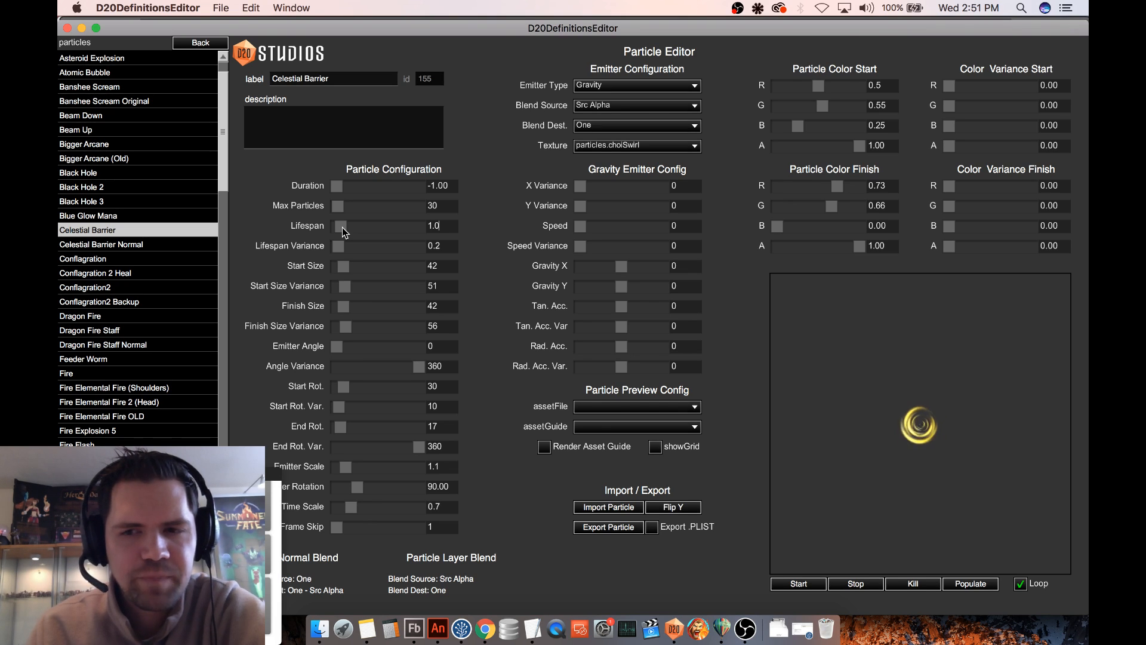
# - Try a Lifespan of 0.0, restore it to 1.0, and test the swirl's trail by moving the emitter around the preview
pyautogui.moveTo(342, 227); pyautogui.dragTo(337, 226)
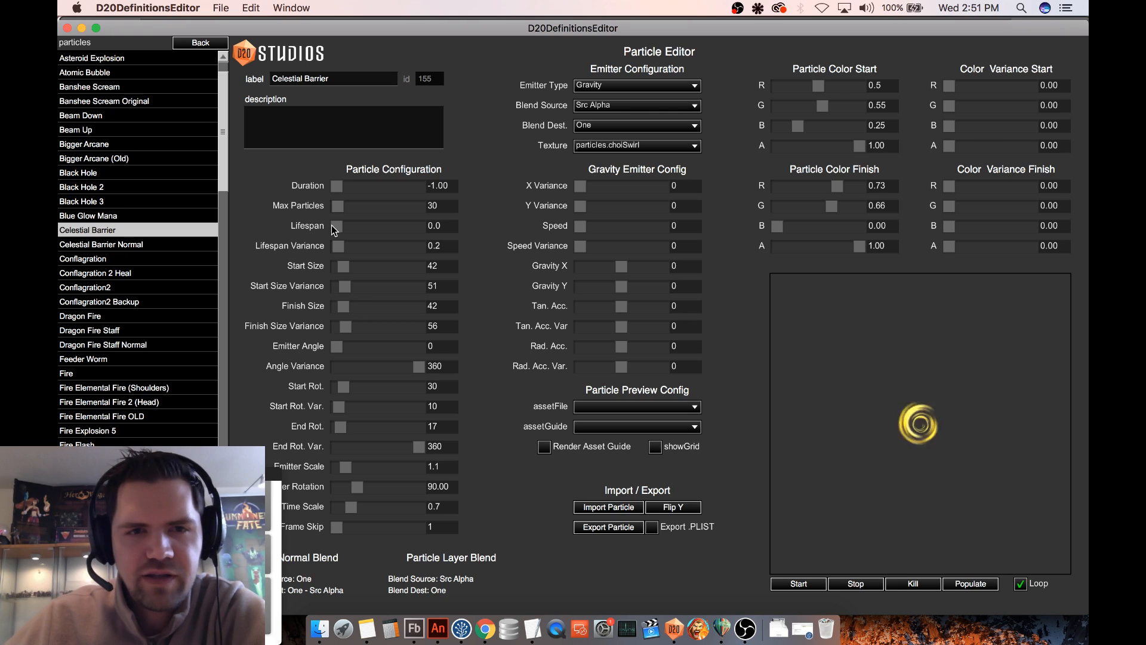
pyautogui.moveTo(335, 225); pyautogui.dragTo(341, 225)
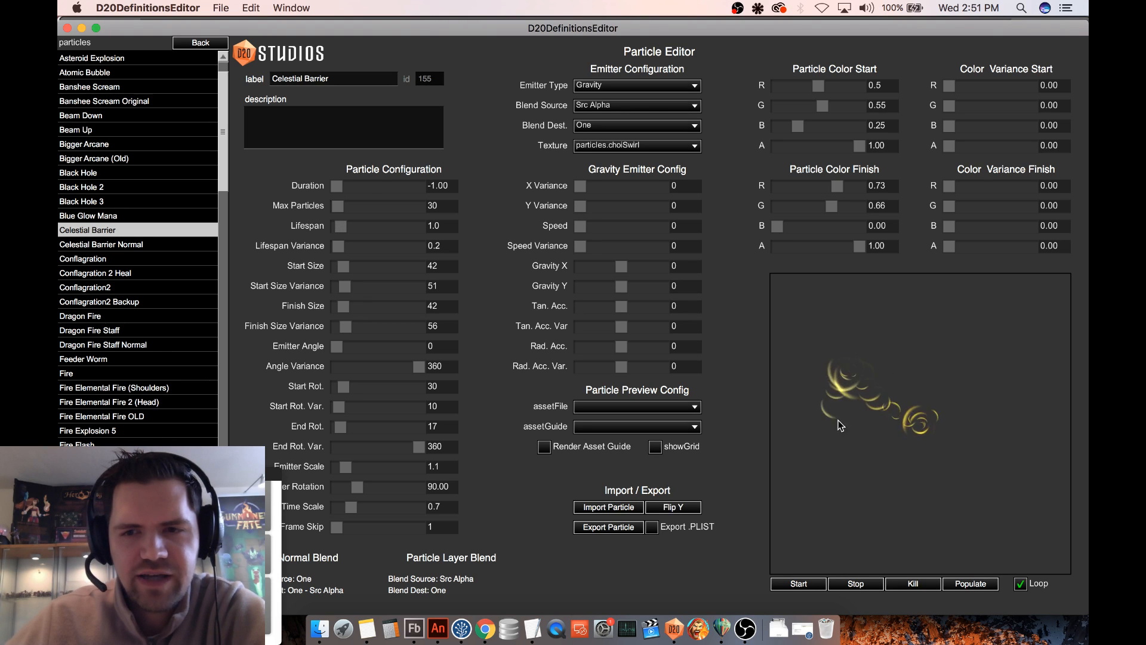
pyautogui.moveTo(838, 420)
pyautogui.mouseDown()
pyautogui.moveTo(929, 454)
pyautogui.moveTo(961, 382)
pyautogui.moveTo(904, 450)
pyautogui.moveTo(902, 439)
pyautogui.moveTo(857, 447)
pyautogui.mouseUp()
pyautogui.moveTo(904, 414); pyautogui.dragTo(929, 399)
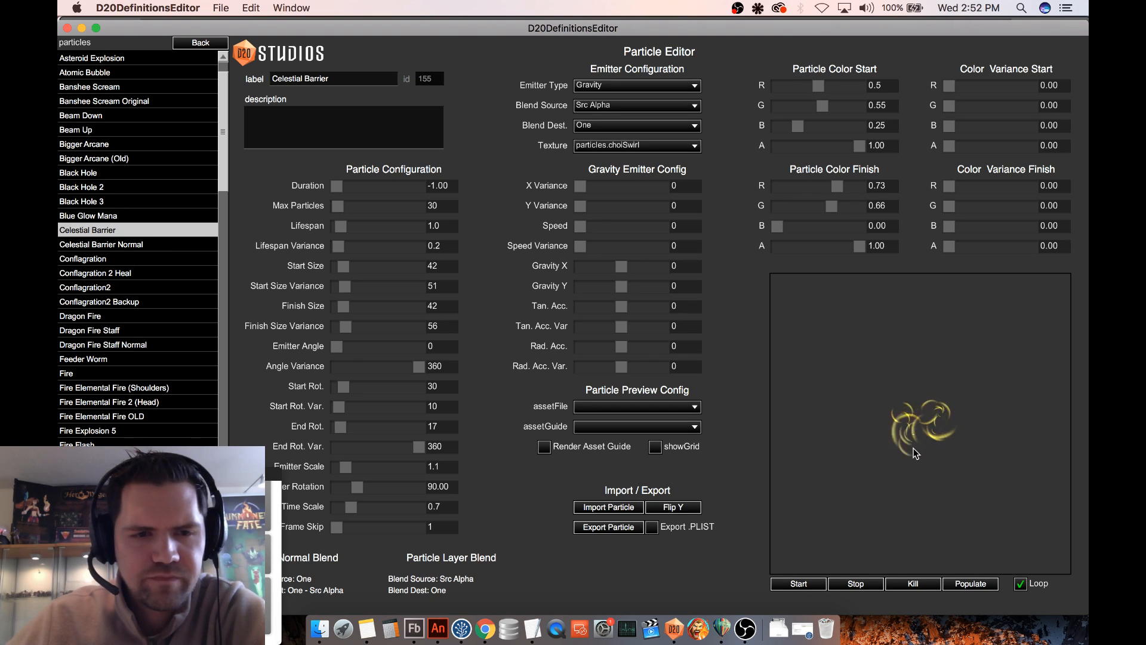
pyautogui.moveTo(913, 447); pyautogui.dragTo(915, 450)
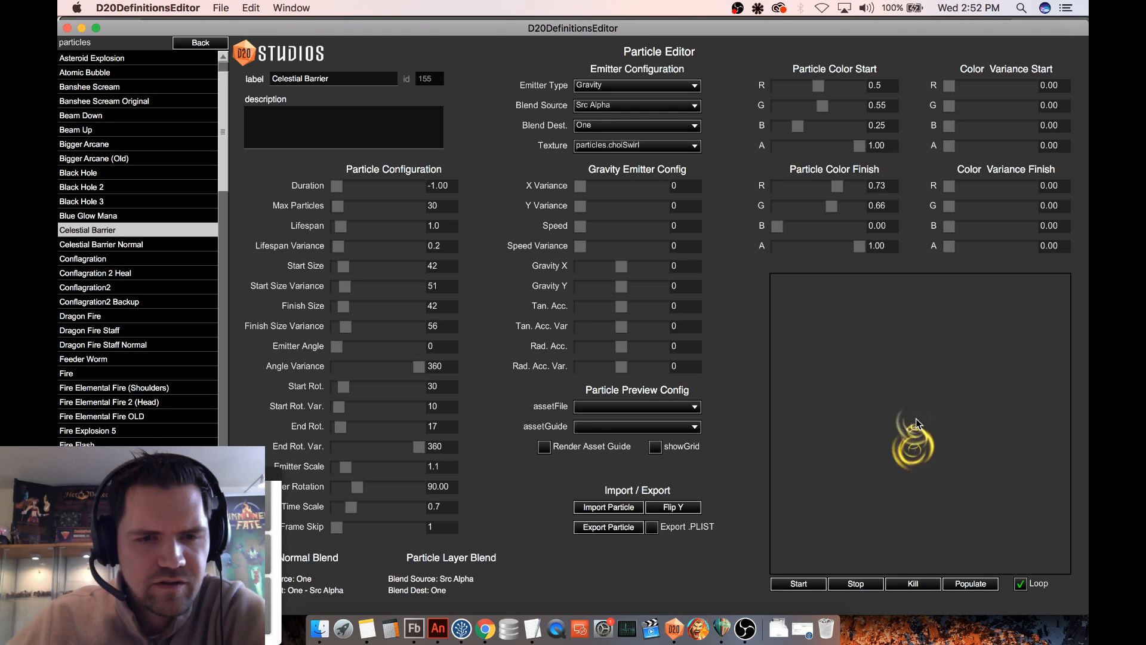
pyautogui.moveTo(914, 410); pyautogui.dragTo(920, 434)
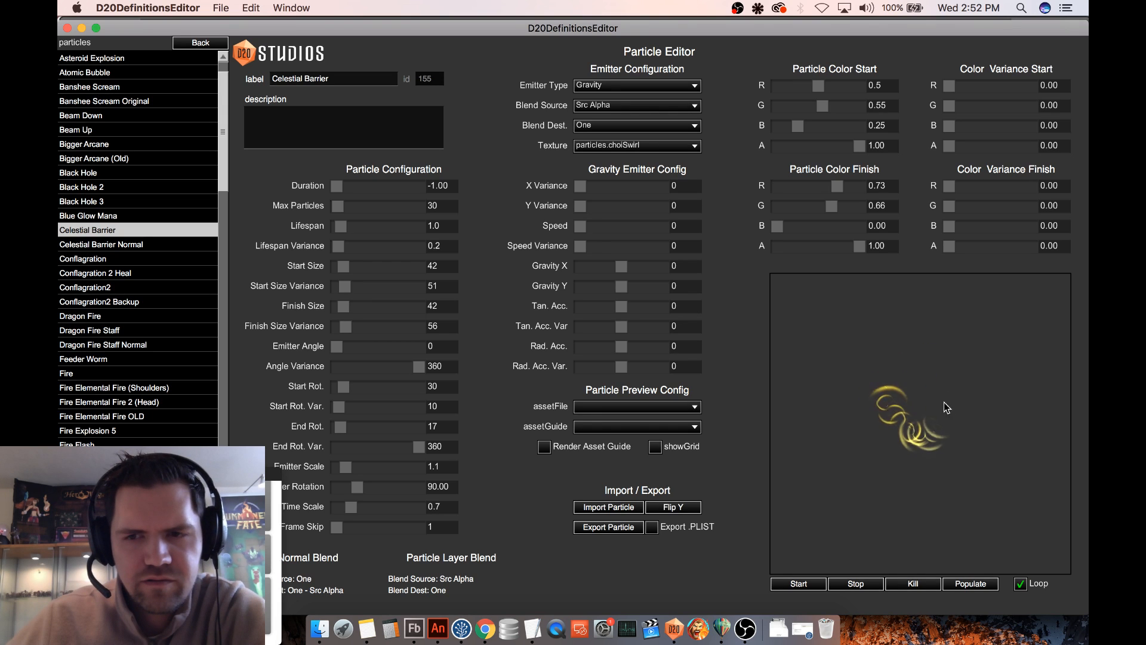
pyautogui.moveTo(918, 394)
pyautogui.mouseDown()
pyautogui.moveTo(857, 439)
pyautogui.moveTo(904, 400)
pyautogui.mouseUp()
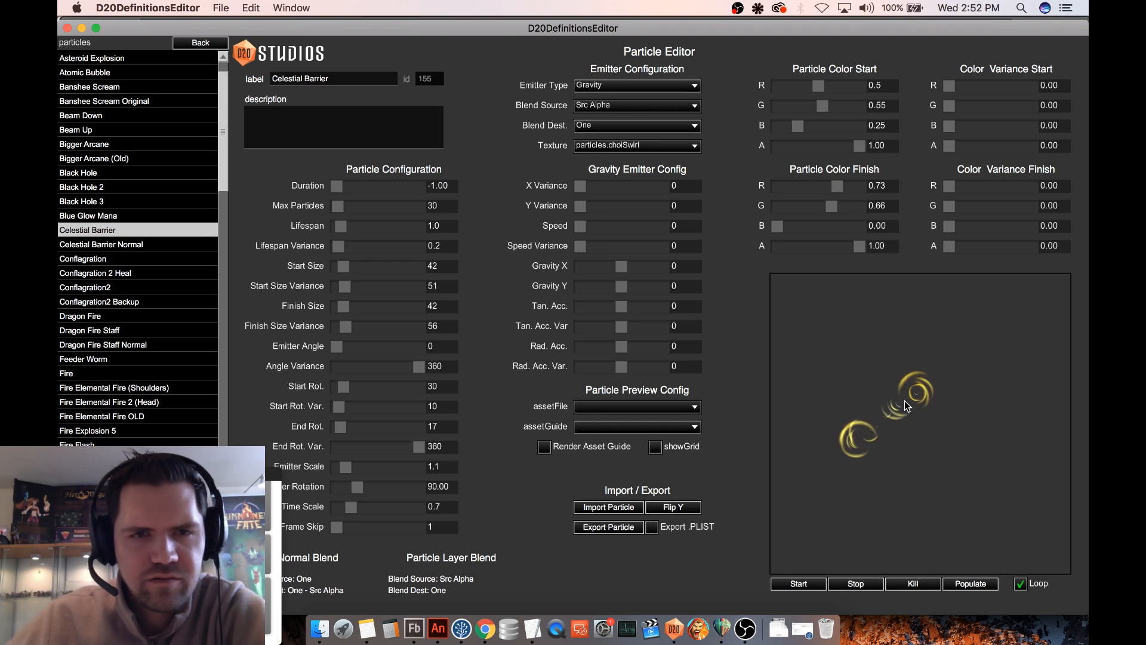
# - Set the Lifespan to 0.5 and test the swirl's trail by moving the emitter in the preview
pyautogui.doubleClick(427, 227)
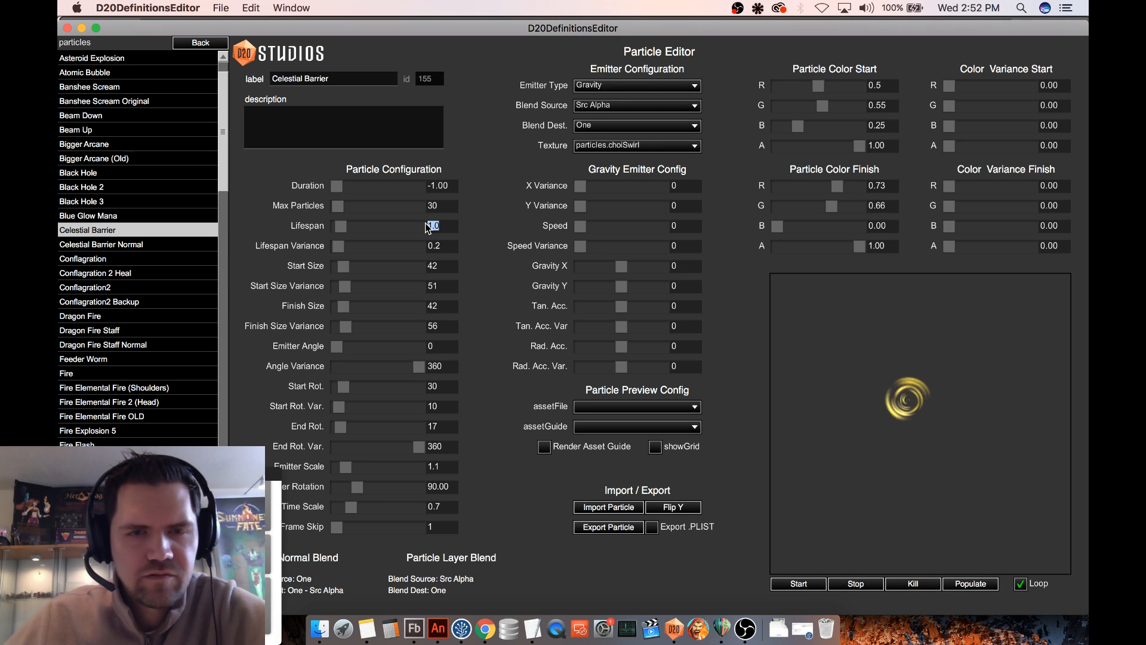
pyautogui.write('0.5')
pyautogui.press('Return')
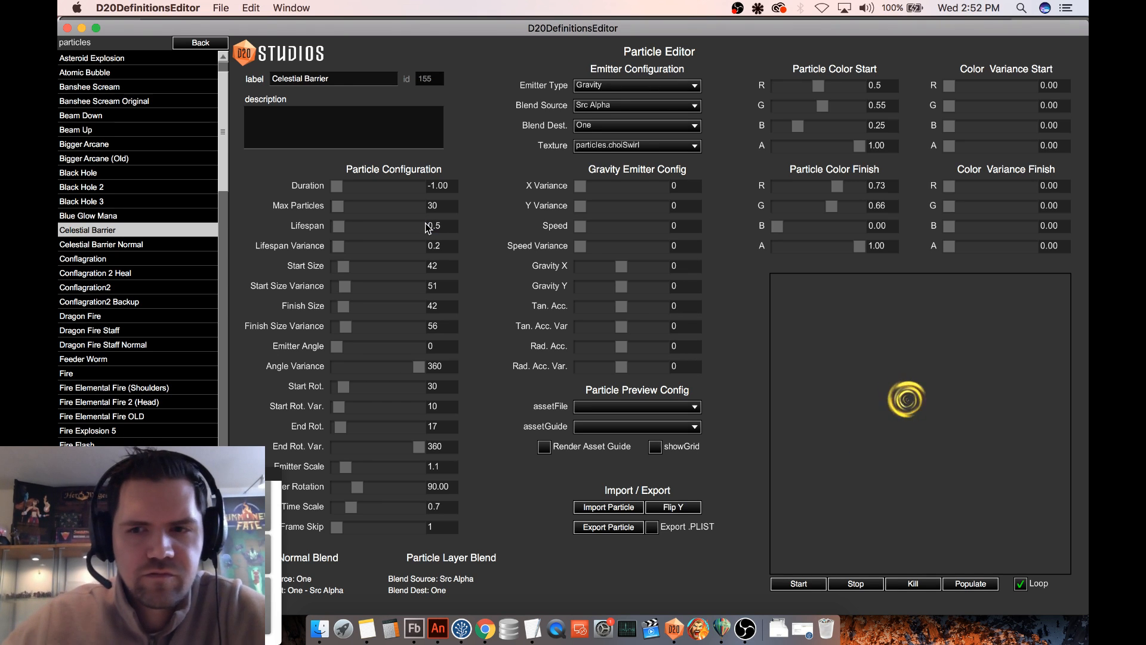
pyautogui.moveTo(888, 400); pyautogui.dragTo(933, 408)
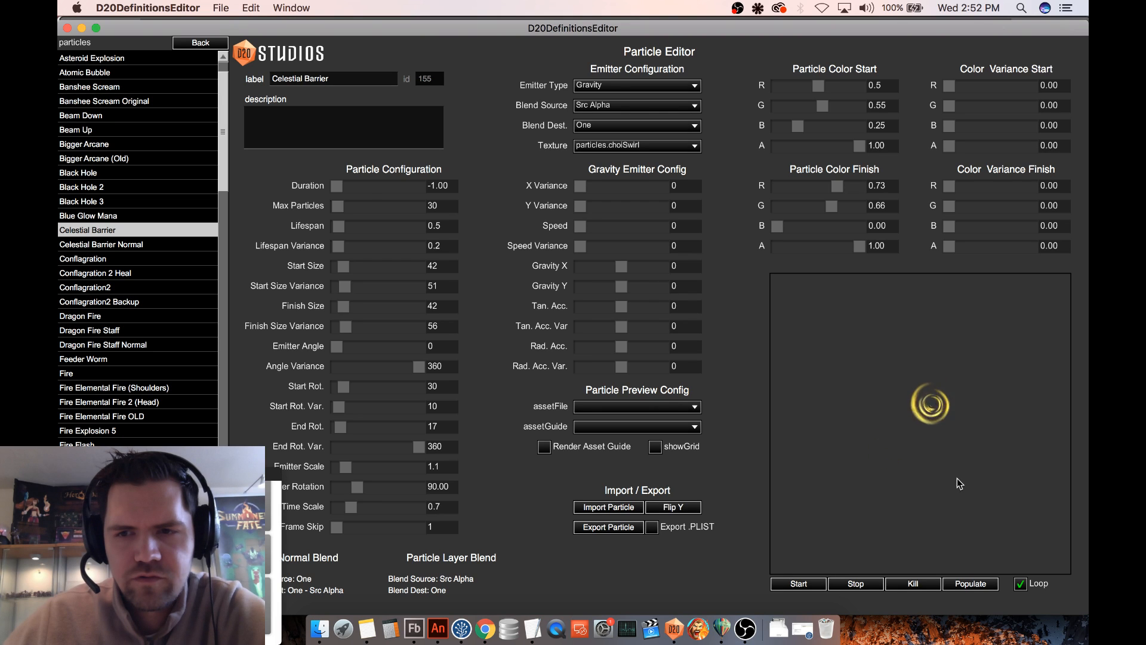
pyautogui.moveTo(911, 413)
pyautogui.mouseDown()
pyautogui.moveTo(859, 511)
pyautogui.moveTo(891, 511)
pyautogui.moveTo(963, 378)
pyautogui.moveTo(899, 422)
pyautogui.moveTo(897, 510)
pyautogui.moveTo(962, 406)
pyautogui.moveTo(872, 434)
pyautogui.moveTo(890, 409)
pyautogui.moveTo(877, 441)
pyautogui.moveTo(890, 412)
pyautogui.moveTo(931, 441)
pyautogui.moveTo(908, 472)
pyautogui.moveTo(920, 411)
pyautogui.moveTo(910, 396)
pyautogui.moveTo(904, 409)
pyautogui.moveTo(994, 423)
pyautogui.moveTo(866, 448)
pyautogui.moveTo(923, 381)
pyautogui.moveTo(910, 421)
pyautogui.mouseUp()
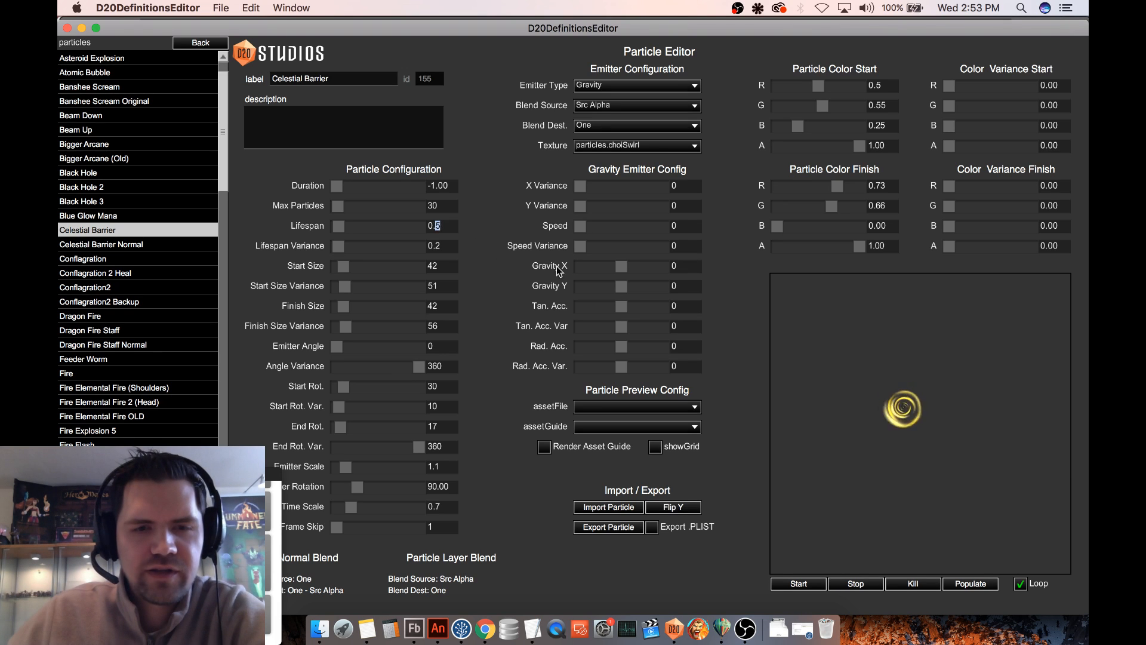
# - Reduce the Lifespan to 0.2 and try Time Scale values of 0.5 and 0.2, checking the trail in the preview
pyautogui.write('2')
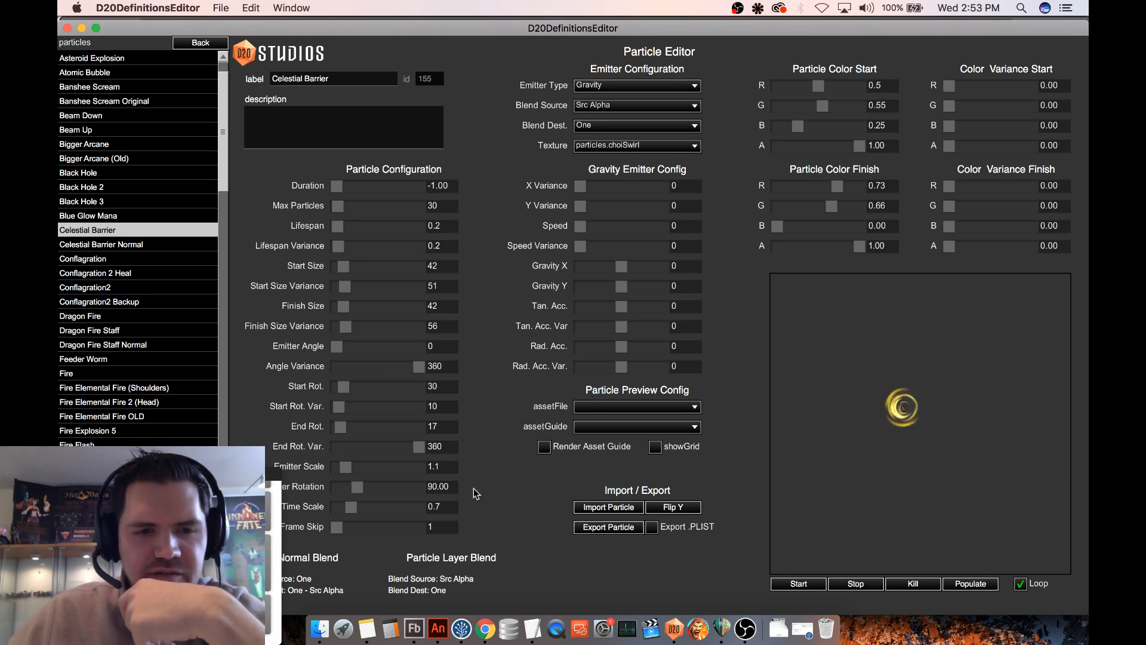
pyautogui.doubleClick(444, 507)
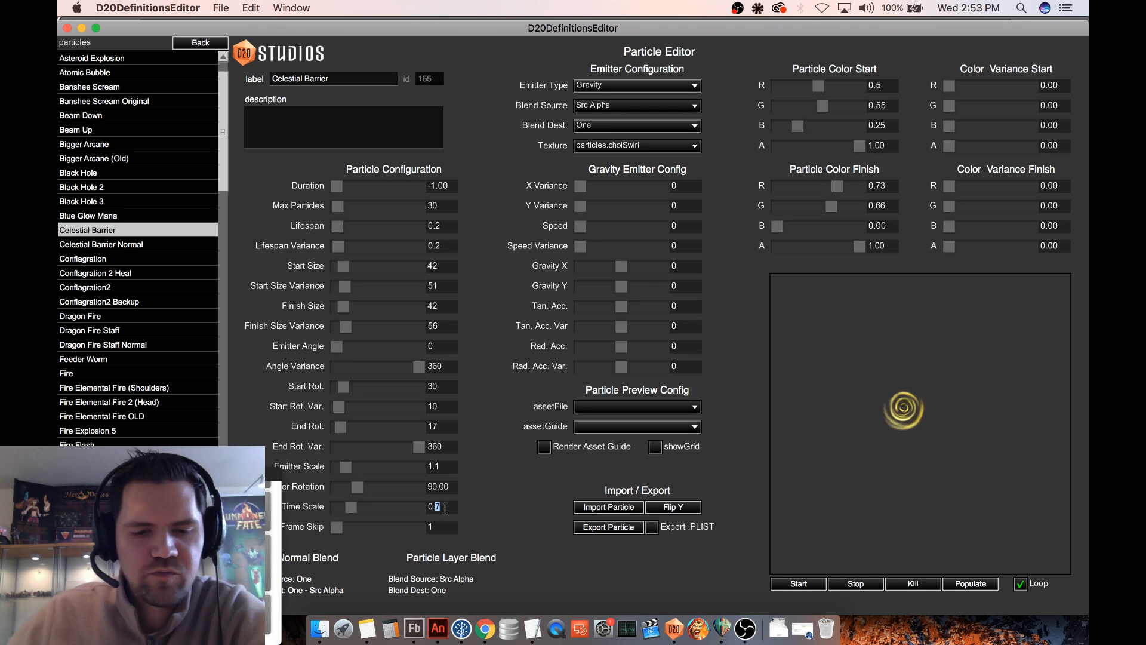
pyautogui.write('5')
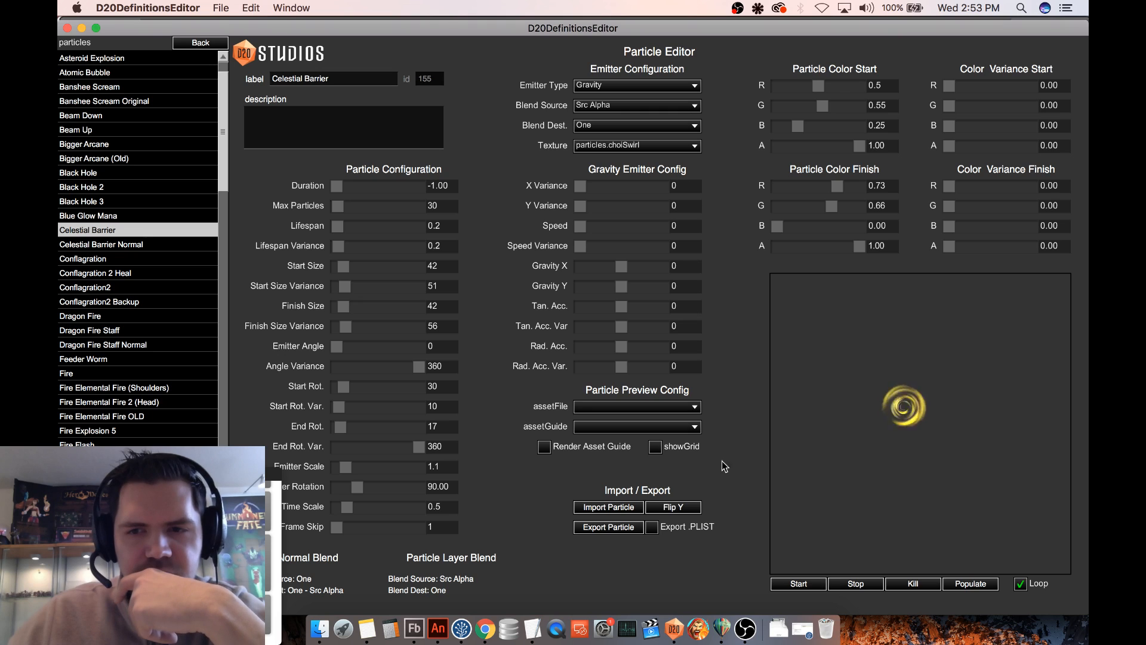
pyautogui.doubleClick(443, 508)
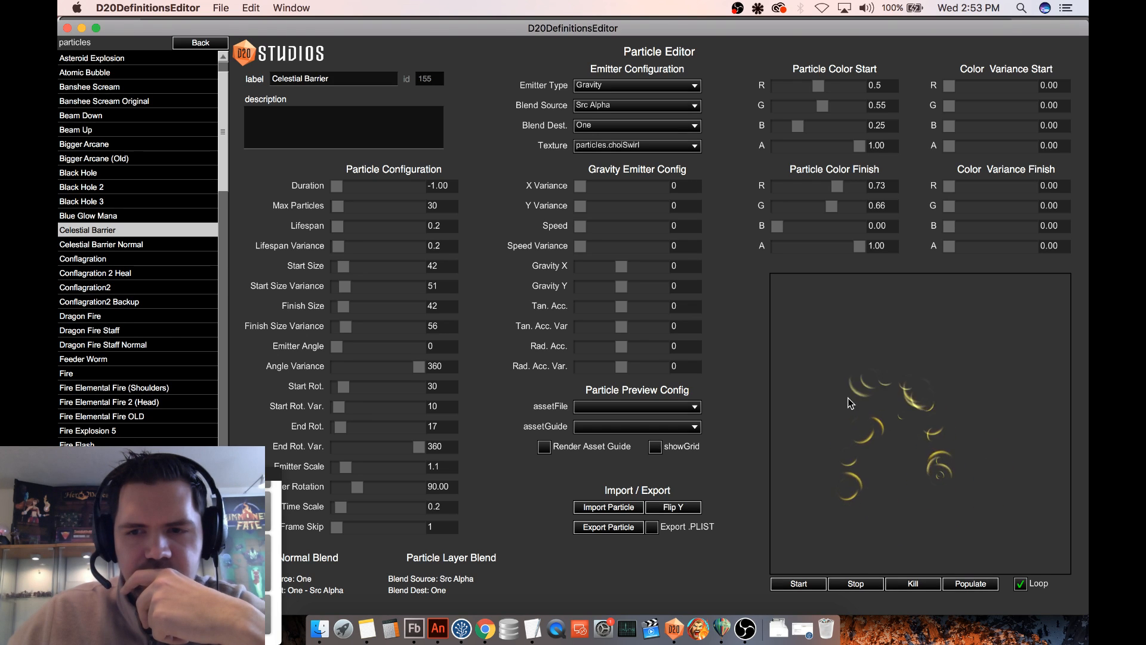
# - Reload the Celestial Barrier definition to discard the edits, and test a Lifespan of 0.65 with a moving emitter
pyautogui.click(197, 244)
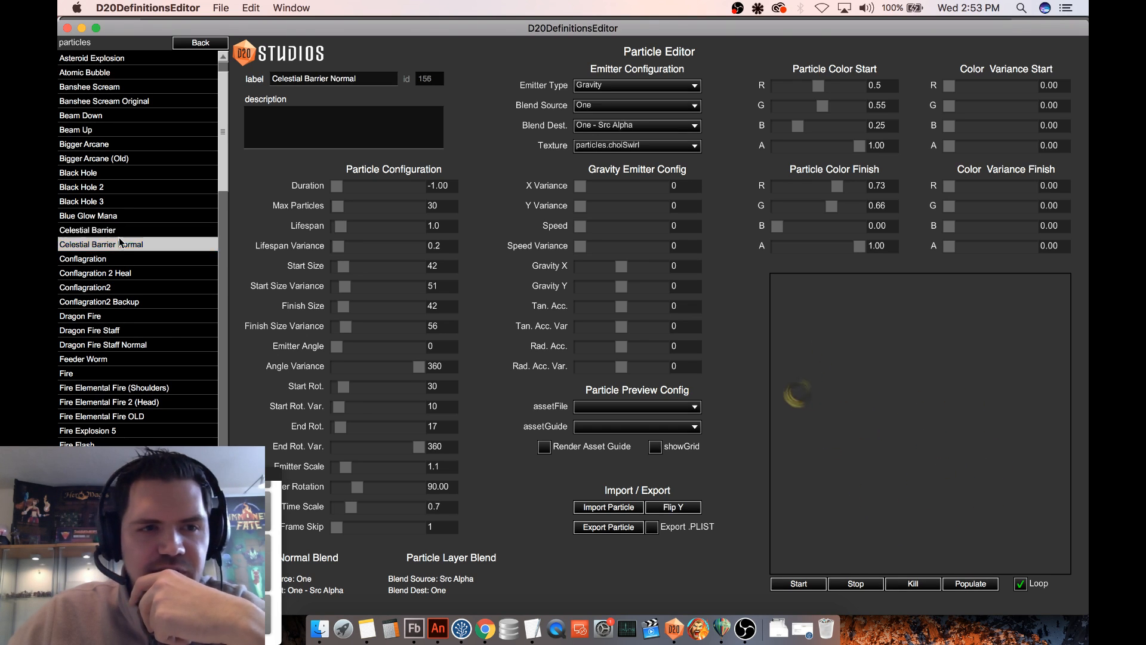
pyautogui.click(197, 230)
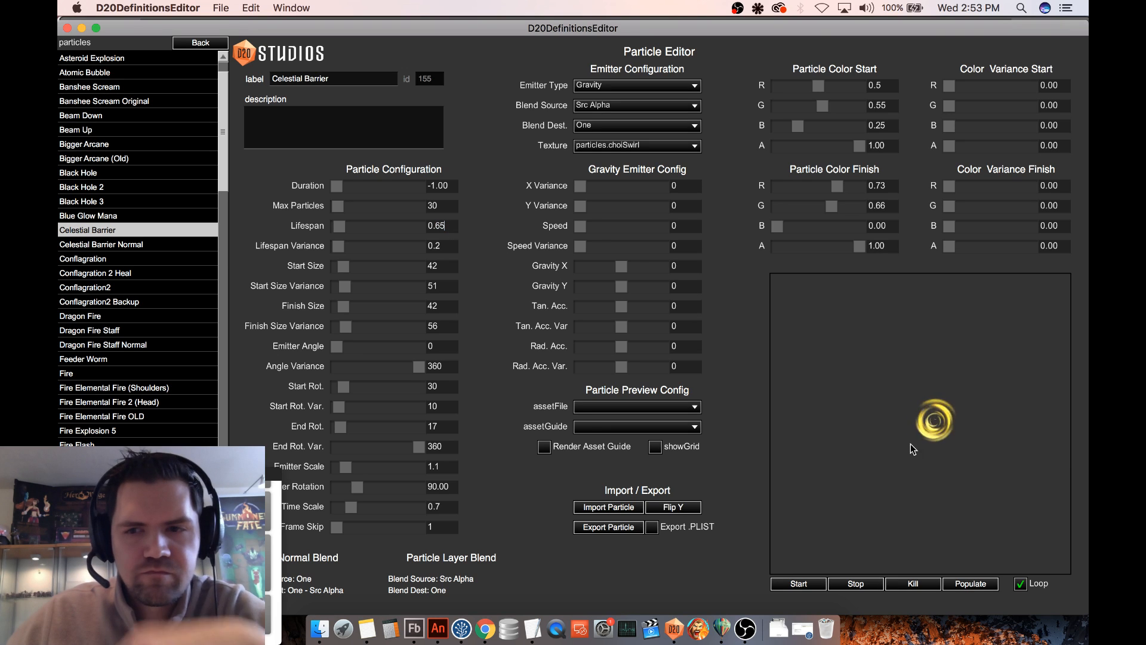
pyautogui.moveTo(834, 501); pyautogui.dragTo(966, 452)
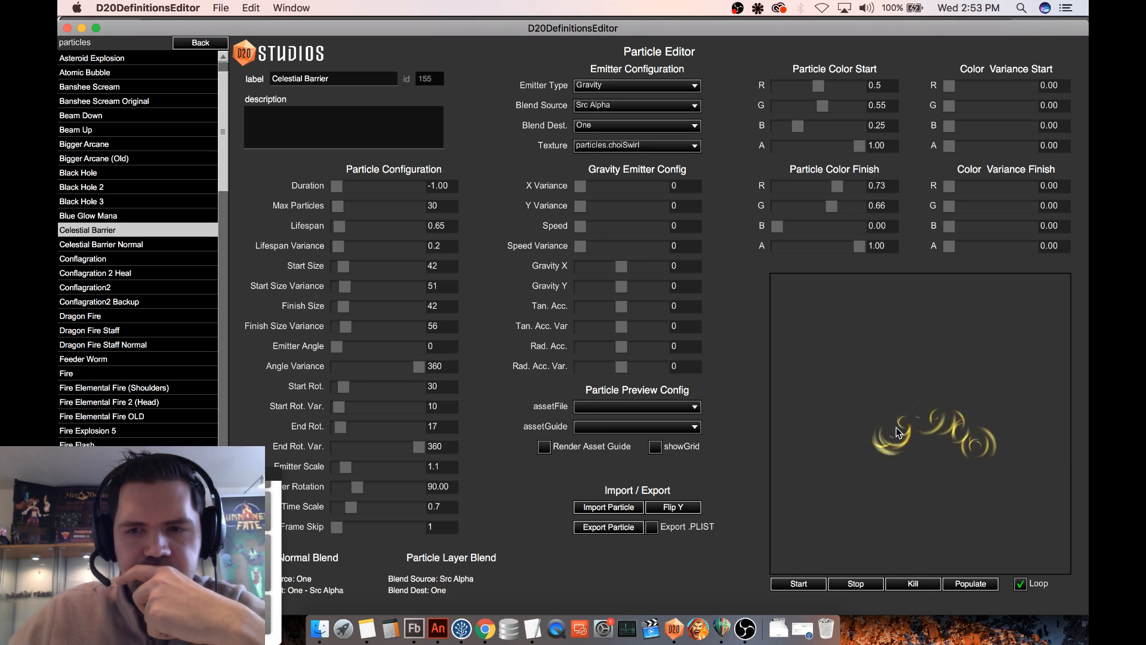
pyautogui.moveTo(898, 405)
pyautogui.mouseDown()
pyautogui.moveTo(943, 412)
pyautogui.moveTo(859, 412)
pyautogui.moveTo(894, 417)
pyautogui.mouseUp()
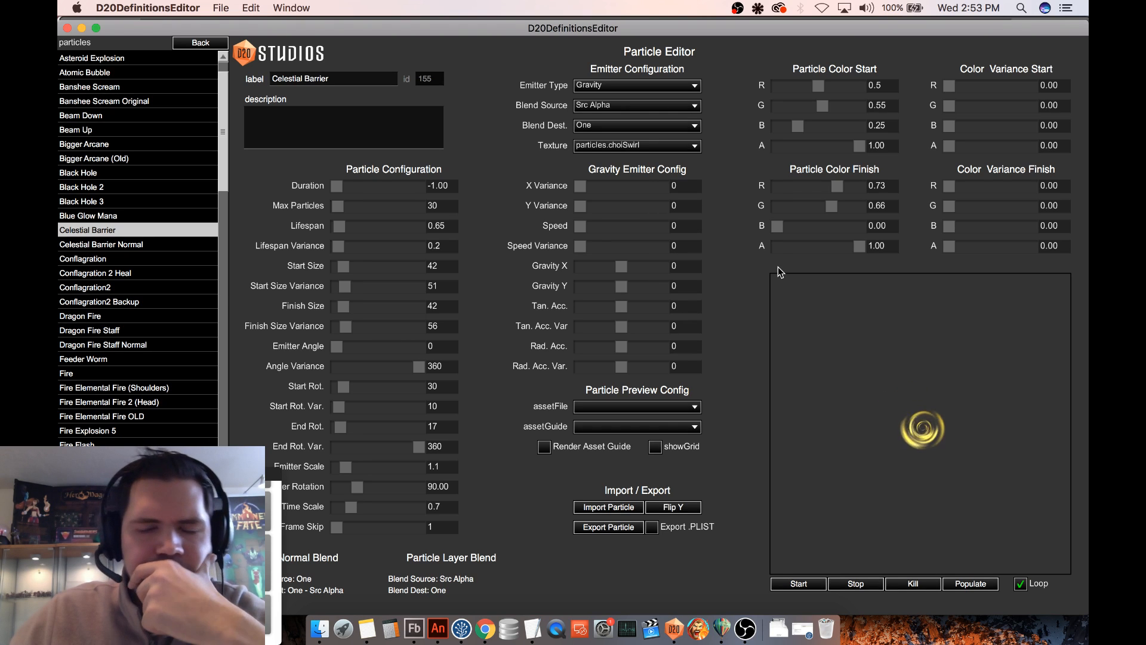
# - Try the Radial emitter type on Celestial Barrier and move the emitter around the preview to judge the spread
pyautogui.click(655, 150)
pyautogui.click(654, 150)
pyautogui.click(631, 86)
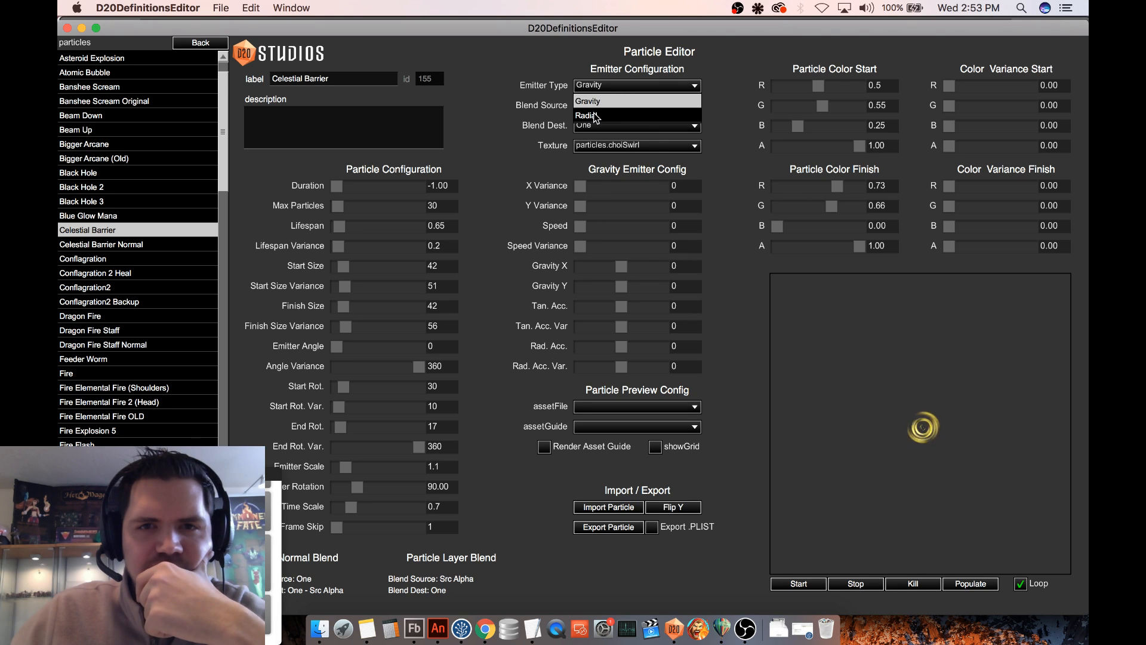
pyautogui.click(595, 116)
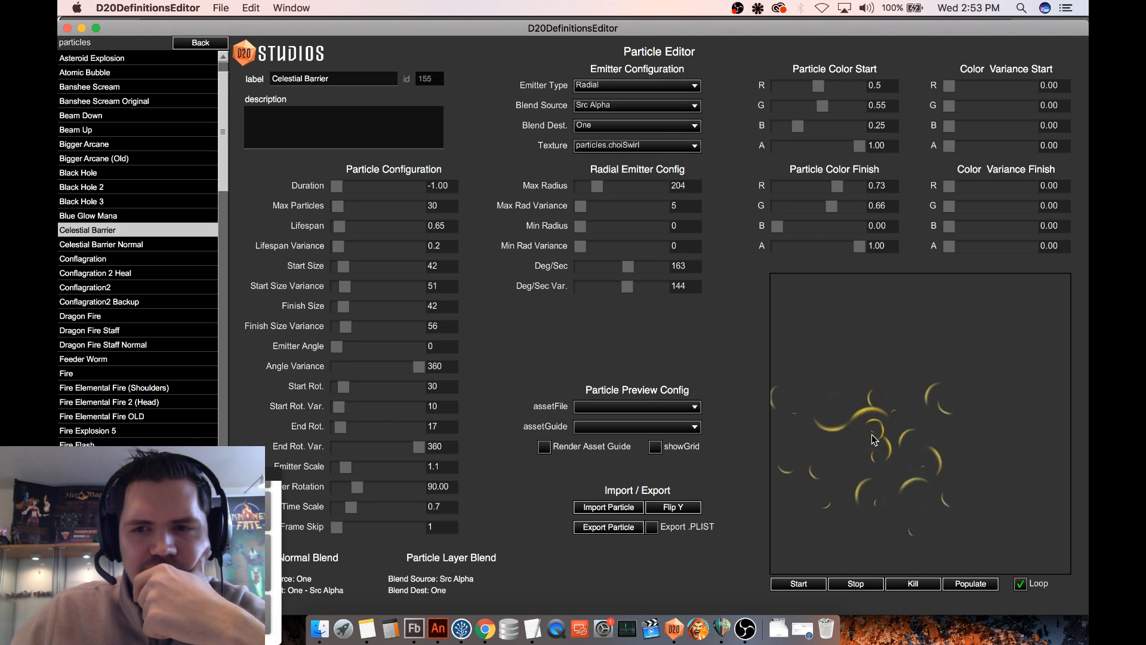
pyautogui.moveTo(874, 440); pyautogui.dragTo(939, 419)
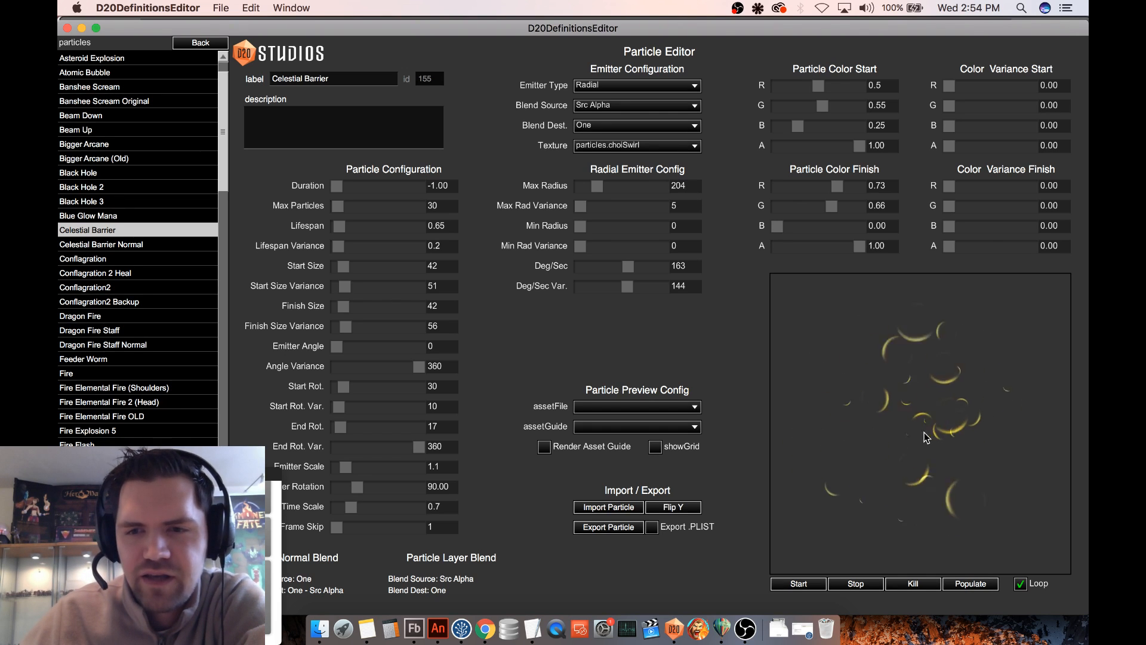
pyautogui.moveTo(924, 432)
pyautogui.mouseDown()
pyautogui.moveTo(912, 445)
pyautogui.moveTo(954, 402)
pyautogui.moveTo(965, 430)
pyautogui.moveTo(857, 442)
pyautogui.moveTo(981, 442)
pyautogui.moveTo(984, 418)
pyautogui.moveTo(954, 418)
pyautogui.moveTo(891, 479)
pyautogui.moveTo(869, 362)
pyautogui.moveTo(955, 406)
pyautogui.moveTo(877, 429)
pyautogui.moveTo(937, 385)
pyautogui.moveTo(954, 383)
pyautogui.moveTo(931, 417)
pyautogui.moveTo(1009, 397)
pyautogui.moveTo(925, 417)
pyautogui.mouseUp()
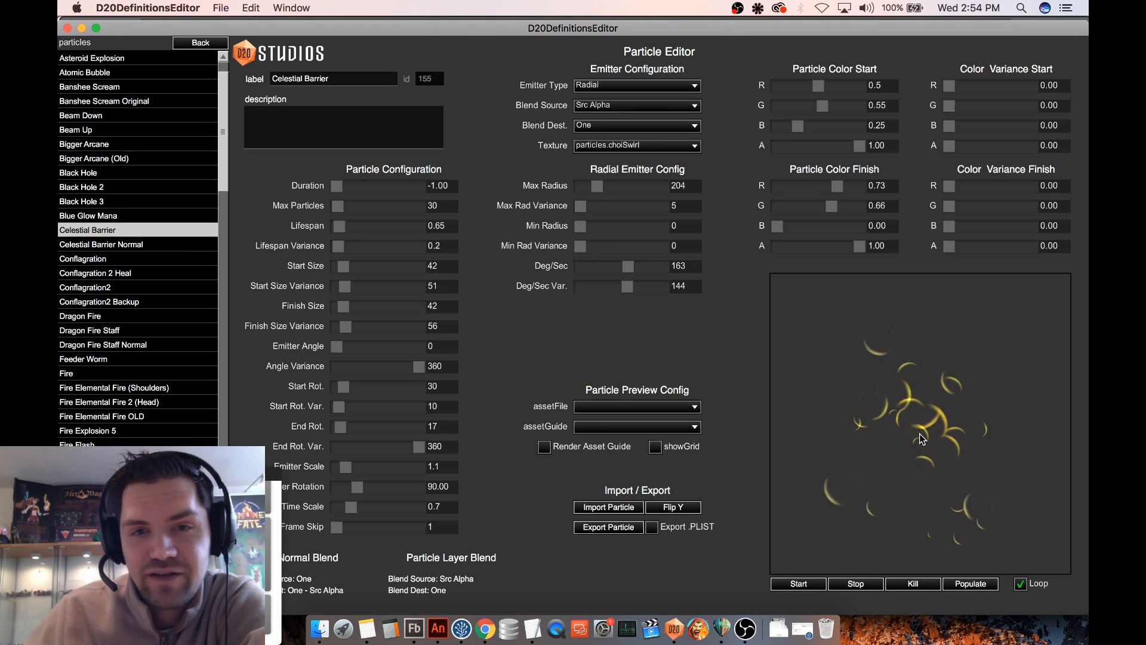
# - Compare other particle definitions, including Asteroid Explosion, Bigger Arcane, Black Hole 3 and Blue Glow Mana, and reopen Celestial Barrier
pyautogui.scroll(2, 148, 222)
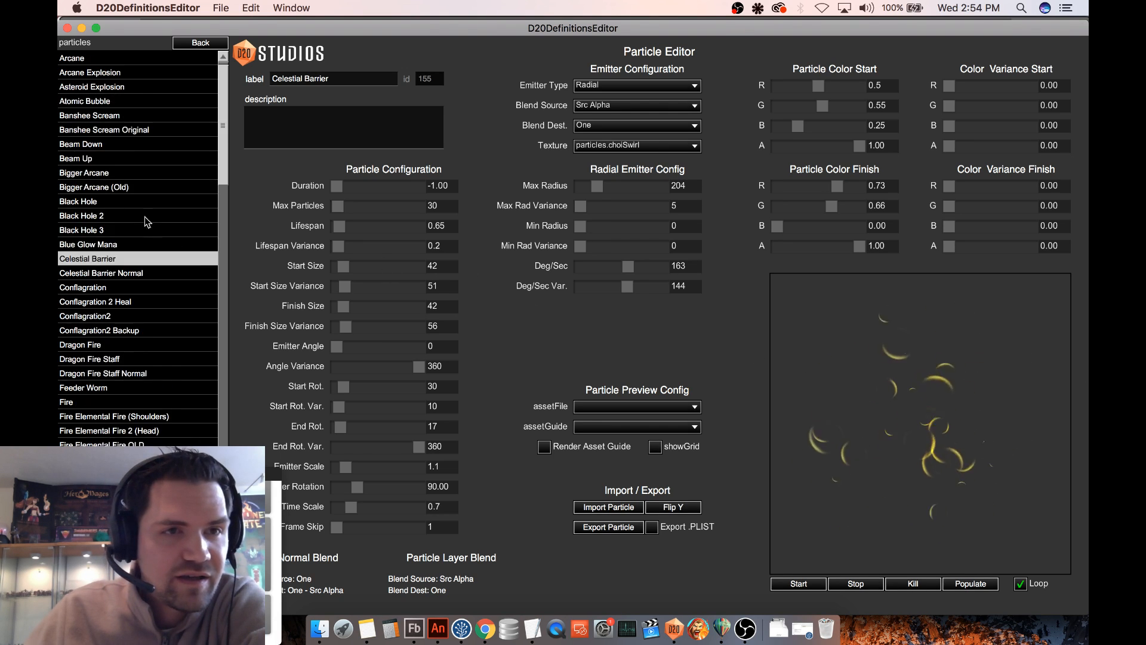
pyautogui.scroll(1, 148, 222)
pyautogui.click(102, 86)
pyautogui.click(117, 102)
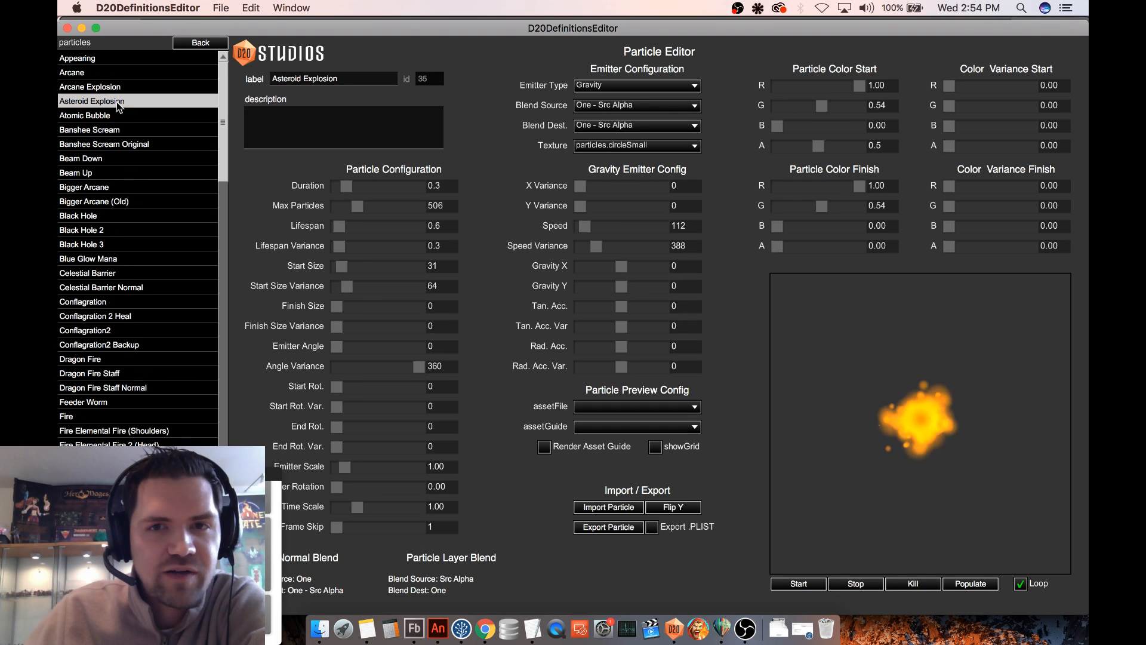
pyautogui.click(106, 186)
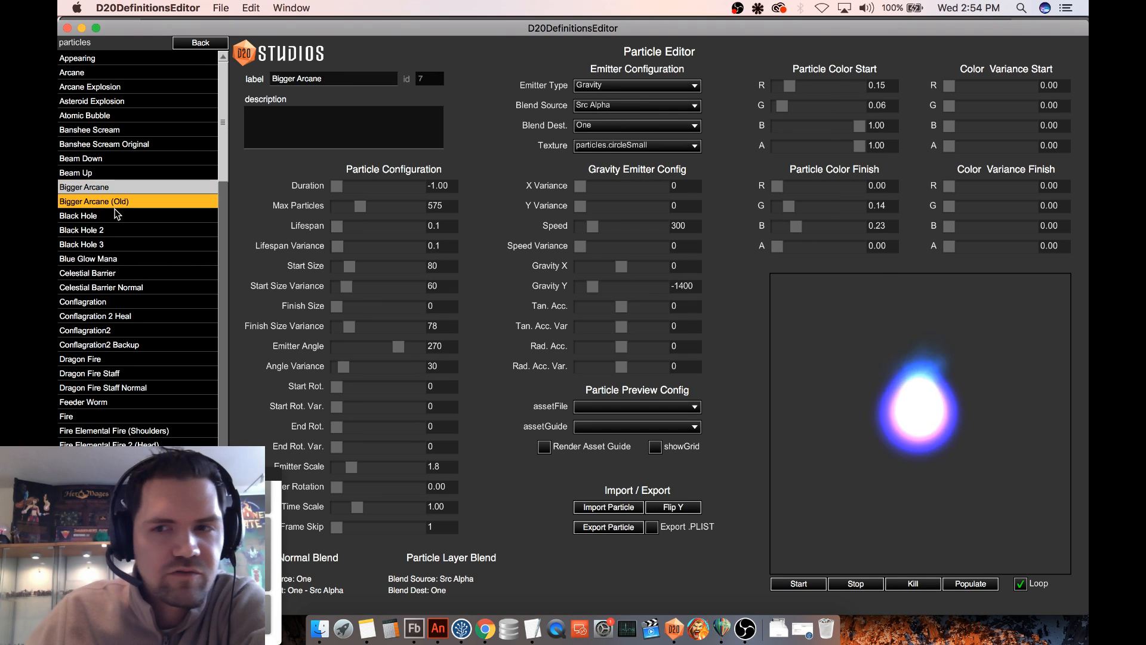
pyautogui.click(116, 203)
pyautogui.click(122, 244)
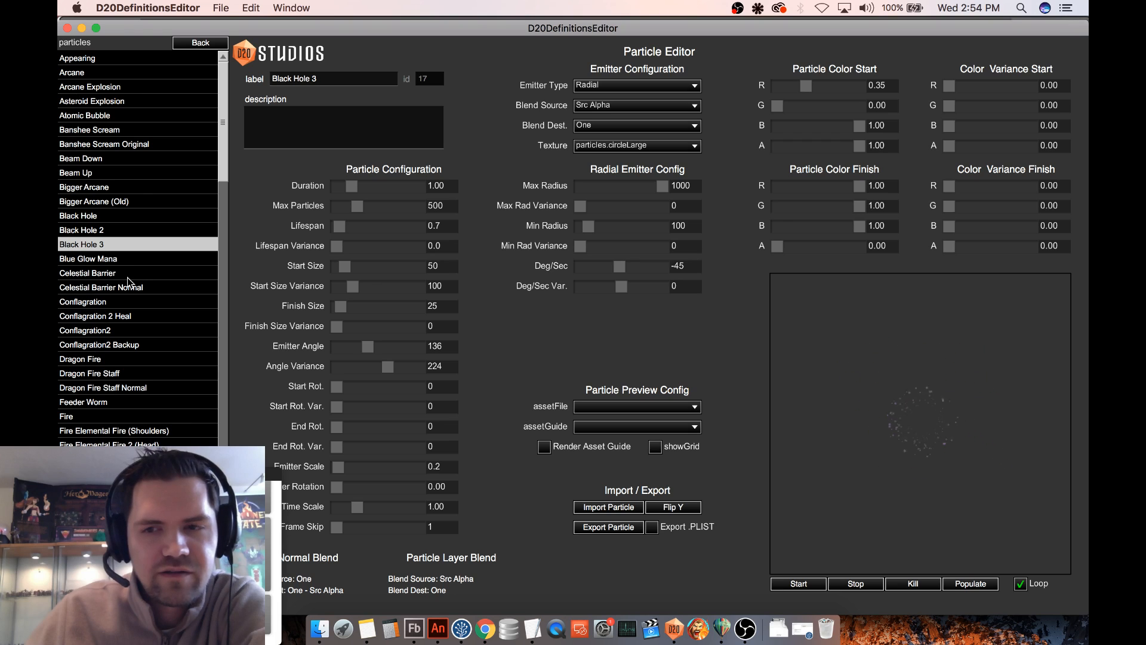
pyautogui.click(127, 258)
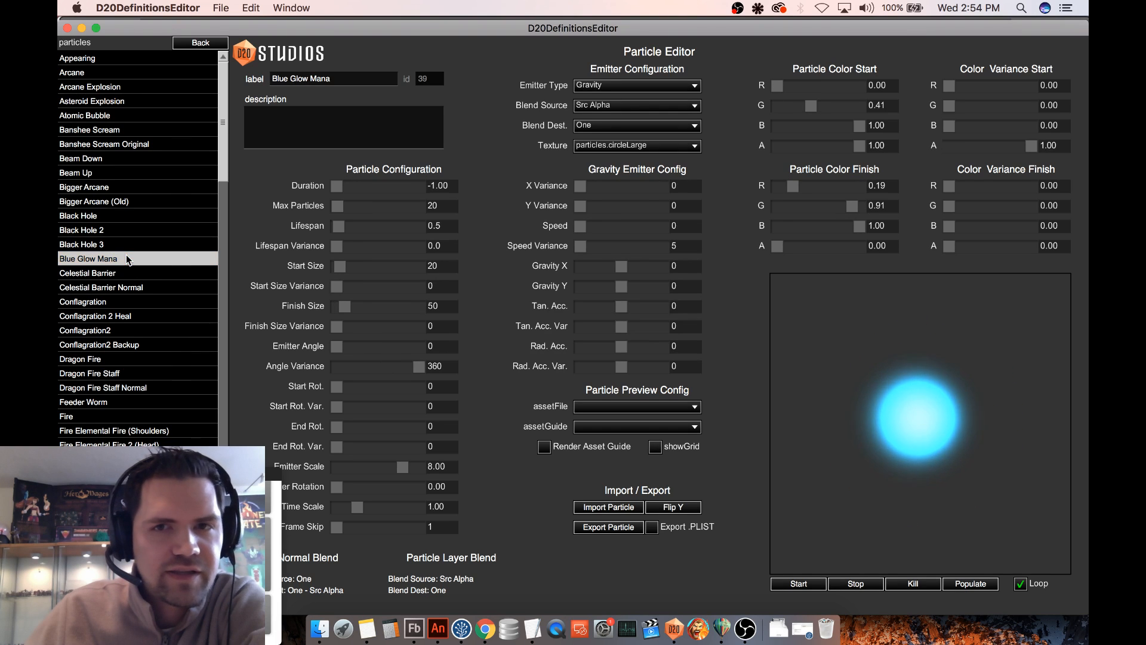
pyautogui.click(127, 246)
pyautogui.click(124, 259)
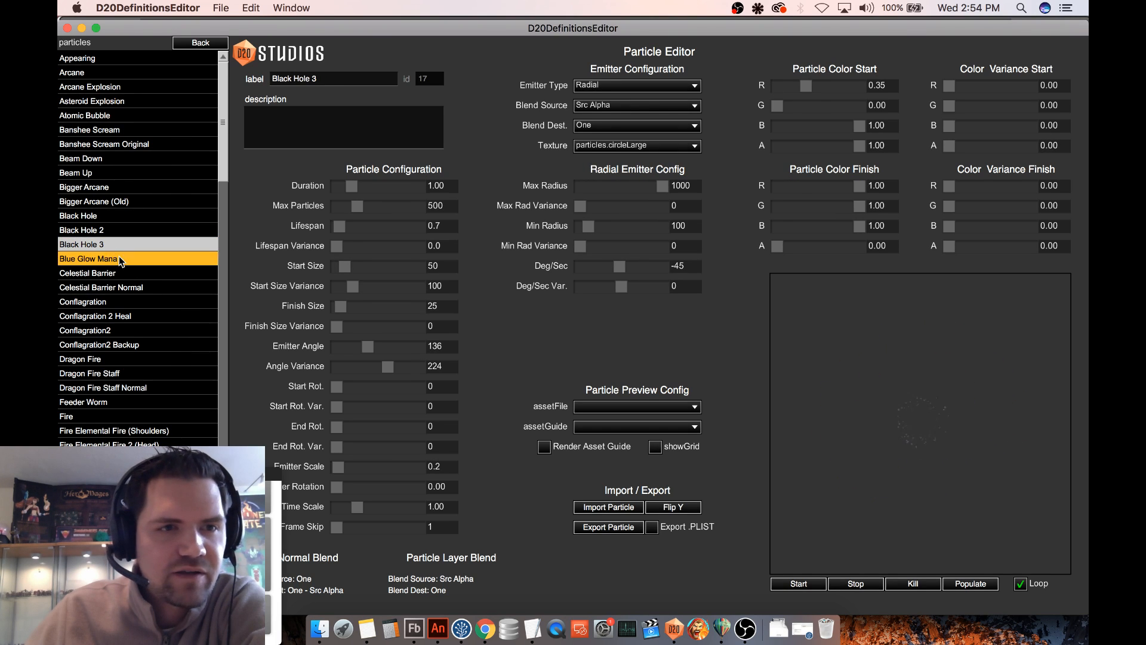
pyautogui.click(122, 273)
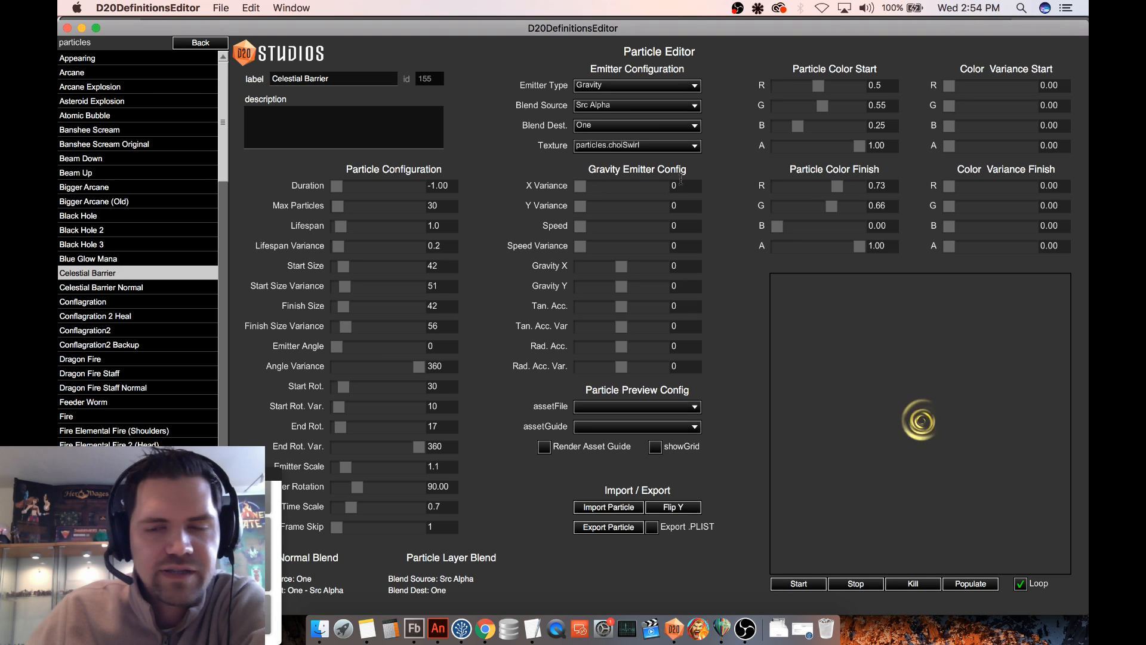
# - Switch Celestial Barrier to a Radial emitter with Max Radius 452, End Rot. 0, End Rot. Var. 0 and Emitter Scale 0.79
pyautogui.click(626, 85)
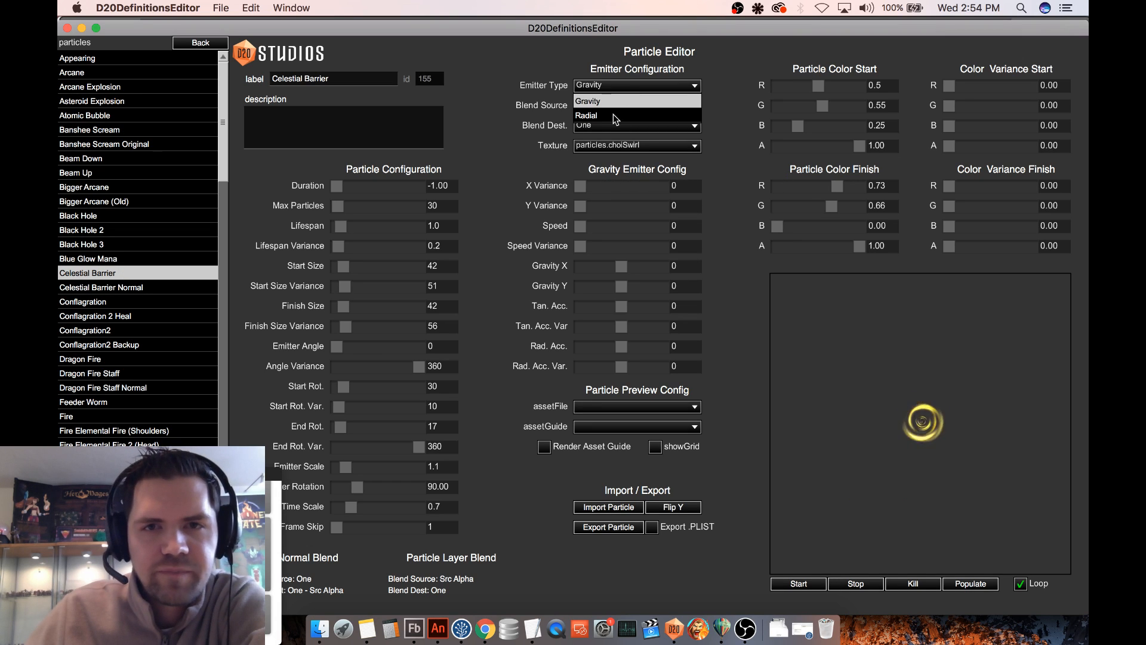
pyautogui.click(614, 115)
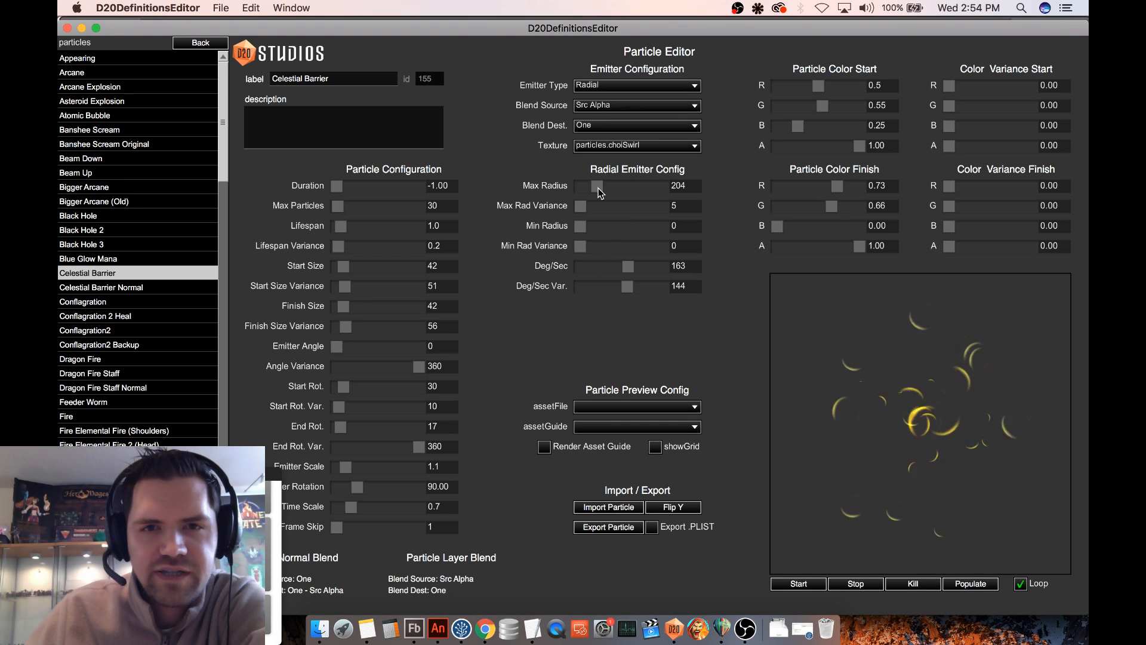
pyautogui.moveTo(599, 189); pyautogui.dragTo(617, 188)
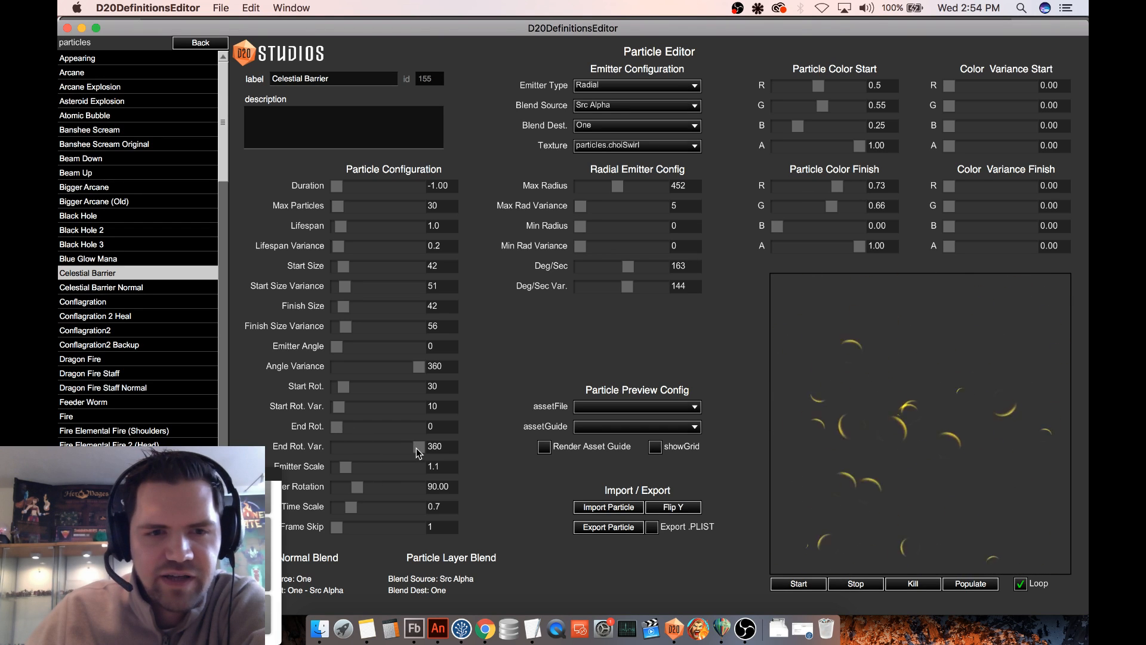
pyautogui.moveTo(417, 448); pyautogui.dragTo(343, 468)
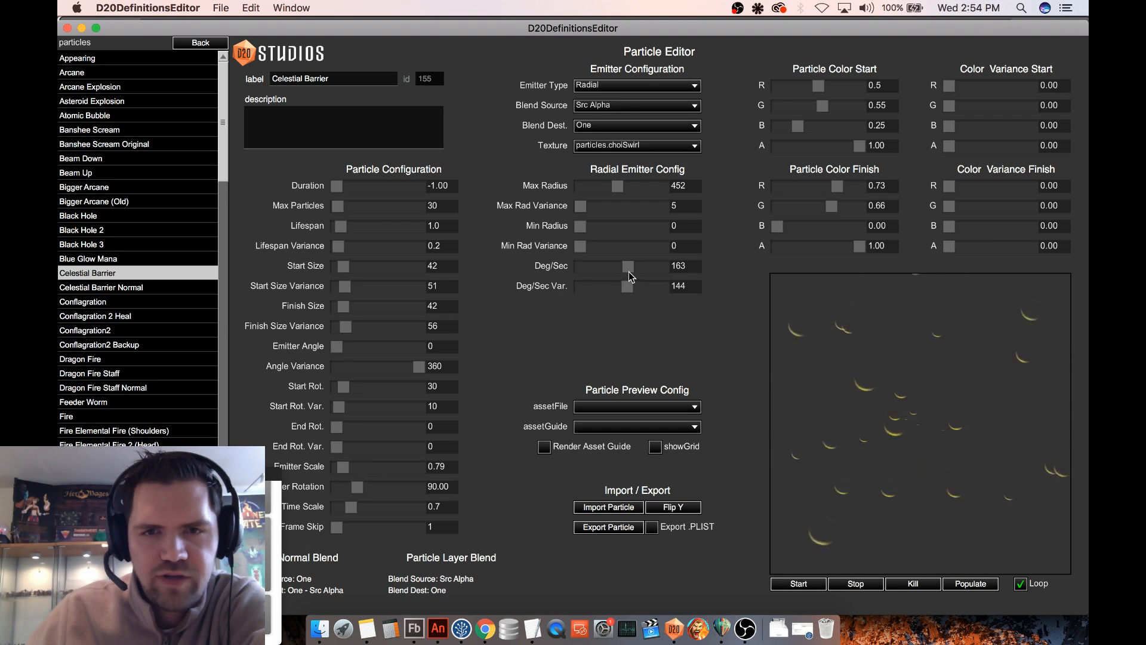
# - Try Deg/Sec 444, Deg/Sec Var. -357 and Max Radius 96 in Celestial Barrier's radial emitter settings
pyautogui.moveTo(628, 268)
pyautogui.mouseDown()
pyautogui.moveTo(603, 266)
pyautogui.moveTo(603, 286)
pyautogui.moveTo(633, 290)
pyautogui.moveTo(584, 269)
pyautogui.moveTo(654, 275)
pyautogui.moveTo(628, 271)
pyautogui.moveTo(639, 270)
pyautogui.mouseUp()
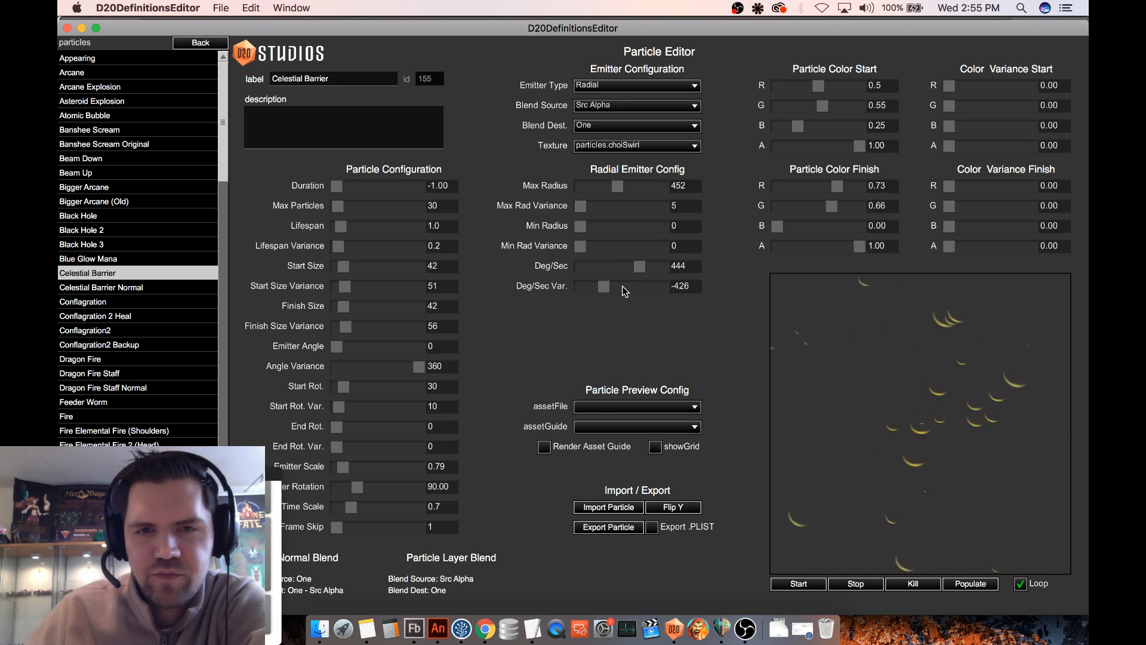
pyautogui.moveTo(603, 286); pyautogui.dragTo(607, 287)
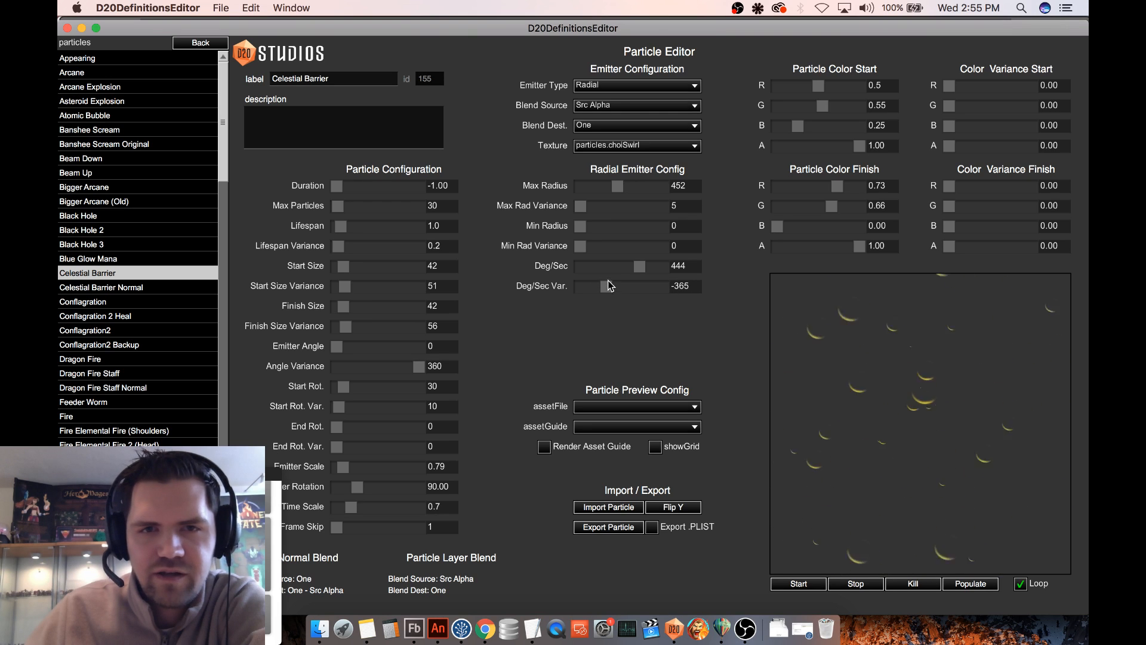
pyautogui.moveTo(617, 186); pyautogui.dragTo(588, 183)
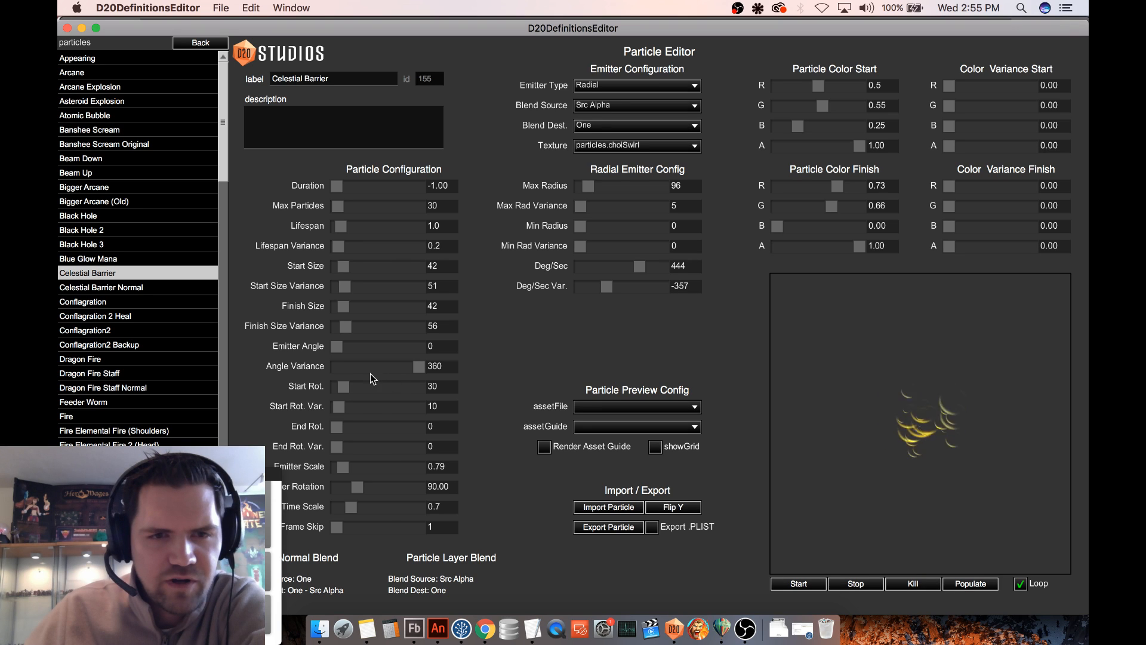
# - Set Emitter Rotation to 109.42, and test End Rot. Var. at 360 before returning it to 0
pyautogui.moveTo(420, 368)
pyautogui.mouseDown()
pyautogui.moveTo(353, 363)
pyautogui.moveTo(421, 364)
pyautogui.mouseUp()
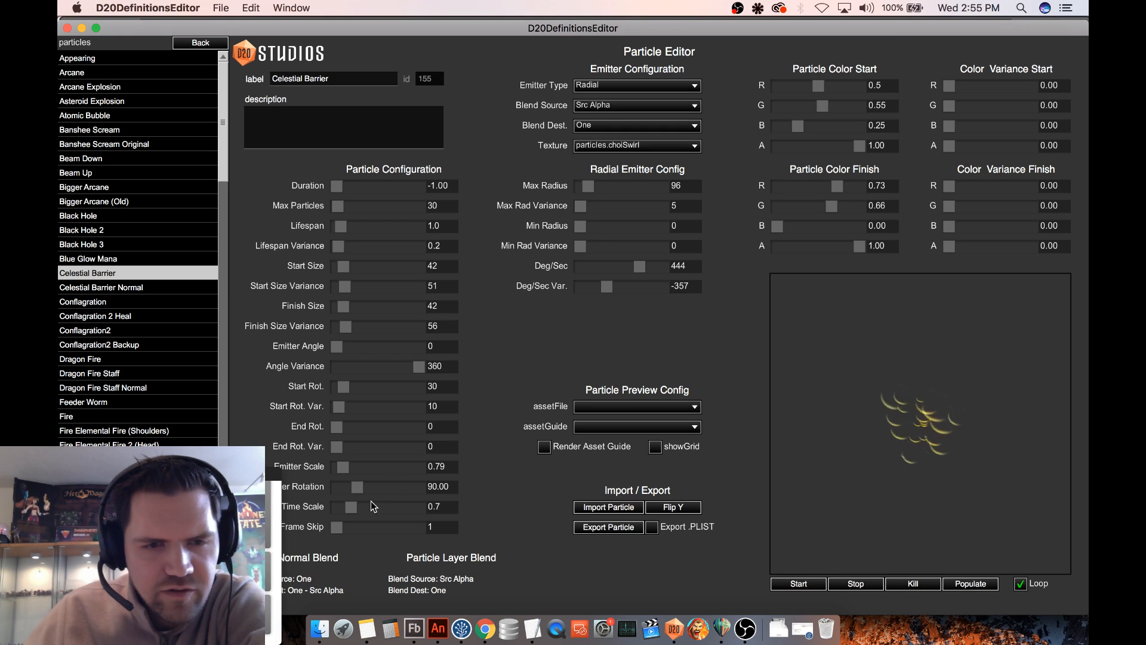
pyautogui.moveTo(354, 490); pyautogui.dragTo(362, 482)
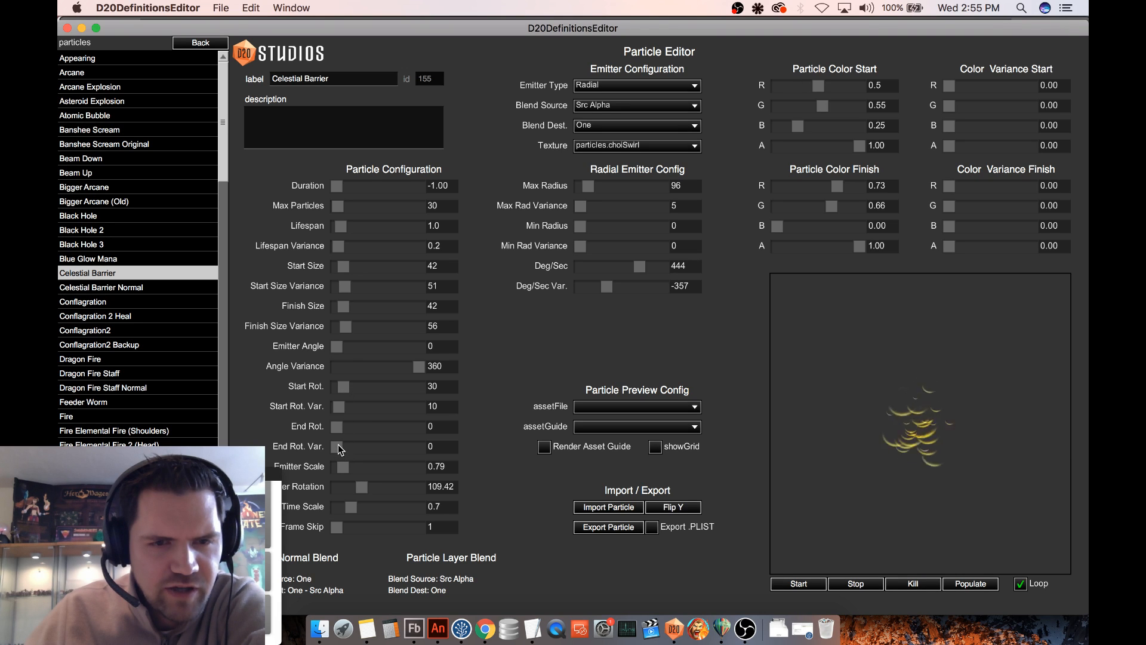
pyautogui.moveTo(338, 447); pyautogui.dragTo(442, 448)
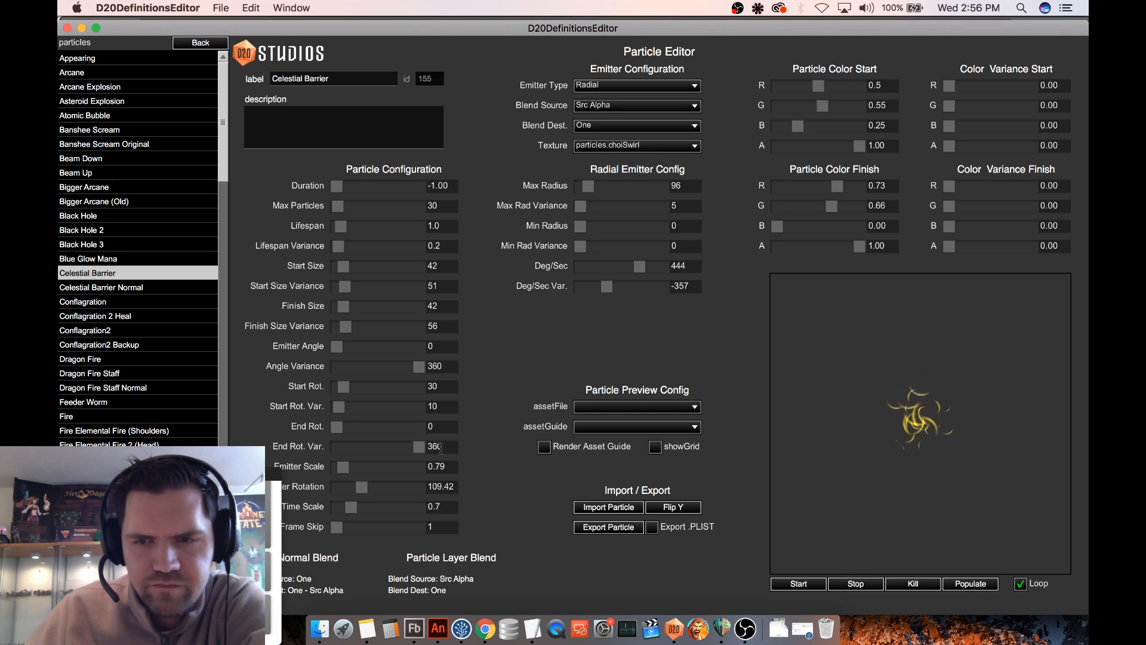
pyautogui.moveTo(425, 447); pyautogui.dragTo(332, 449)
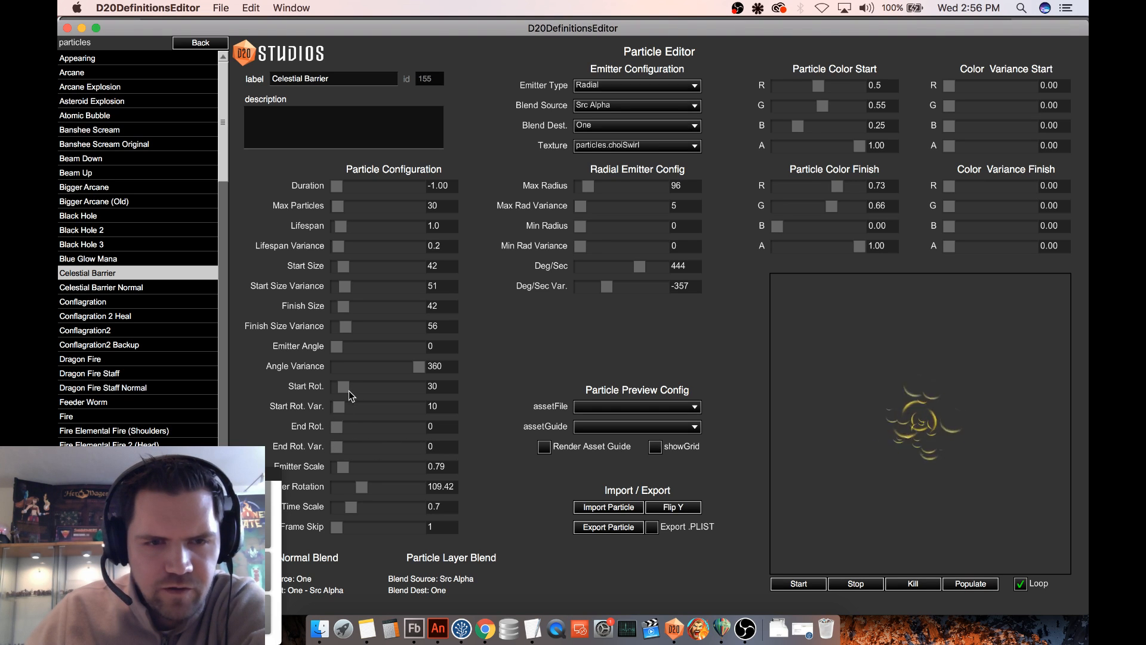
# - Try Start Rot. 360 with Start Rot. Var. 0 and Deg/Sec Var. 95 on the swirl particles
pyautogui.moveTo(346, 385); pyautogui.dragTo(383, 392)
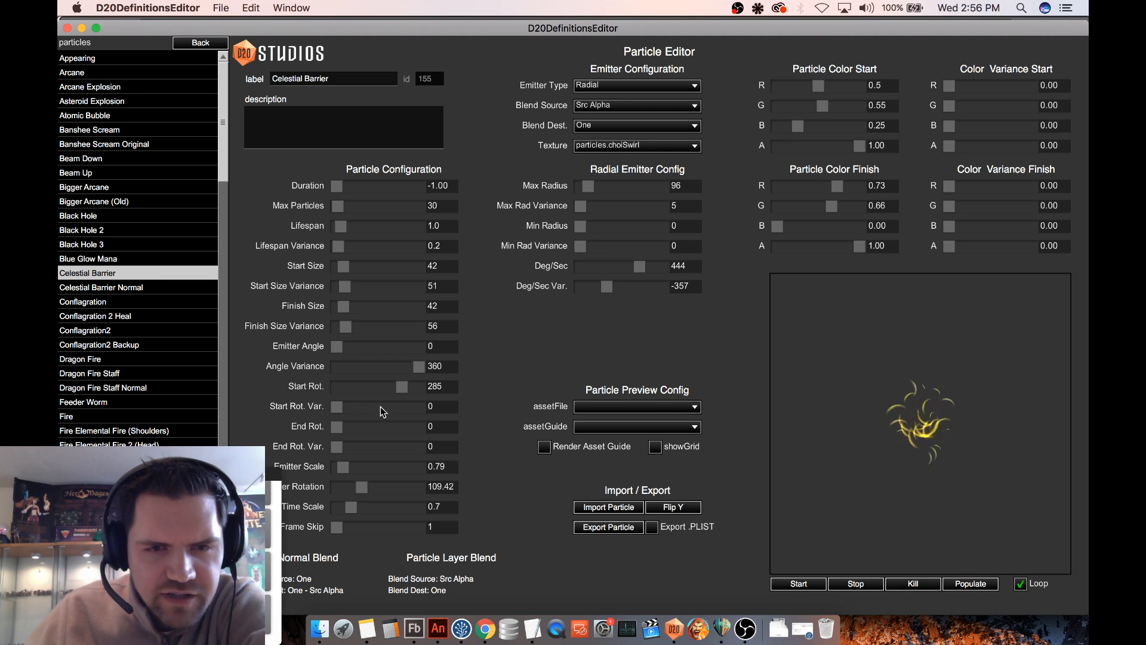
pyautogui.moveTo(404, 393); pyautogui.dragTo(424, 394)
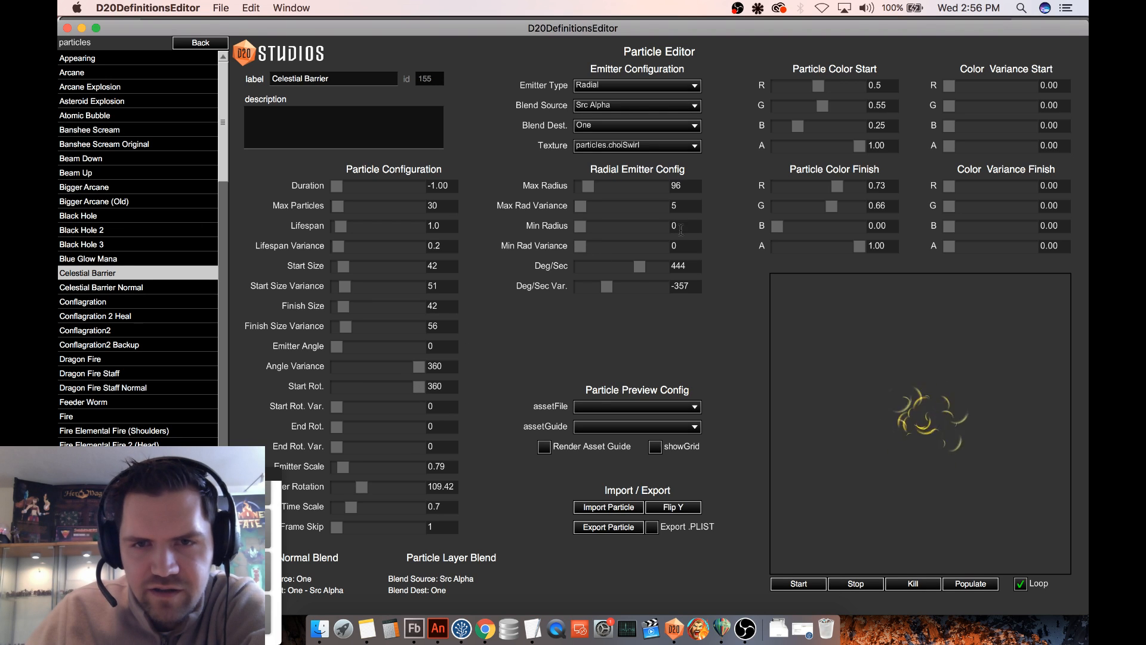
pyautogui.moveTo(612, 287); pyautogui.dragTo(626, 287)
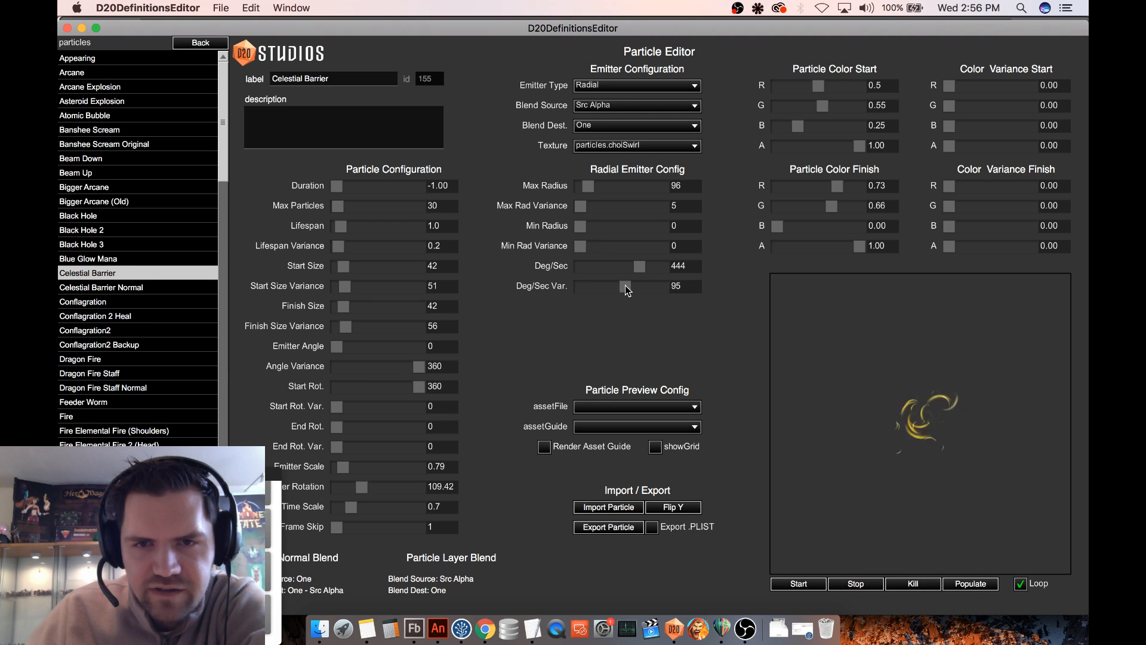
# - Zero out Deg/Sec, Deg/Sec Var., Max Rad Variance, Start Rot. and Angle Variance
pyautogui.write('0')
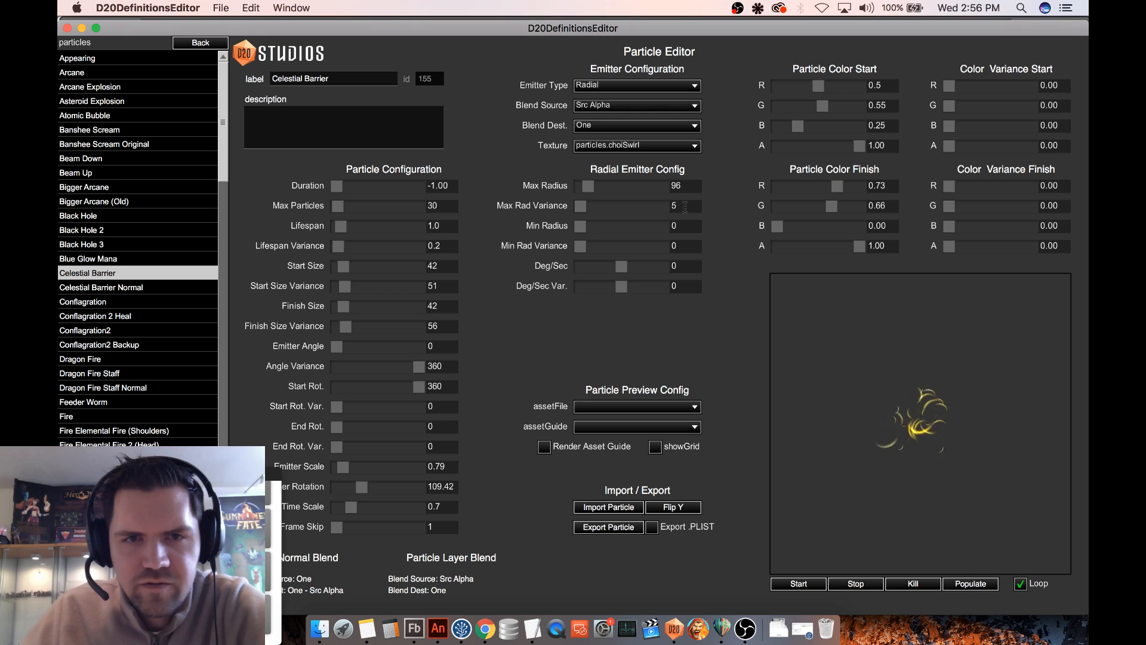
pyautogui.moveTo(685, 206); pyautogui.dragTo(670, 206)
pyautogui.write('0')
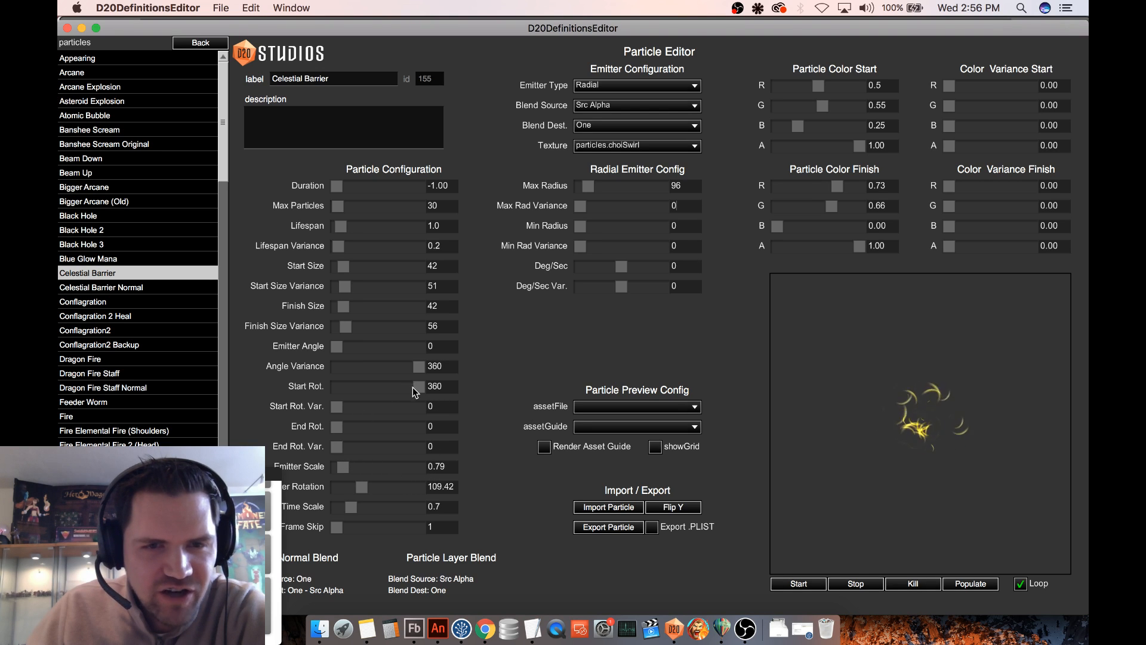
pyautogui.moveTo(417, 387); pyautogui.dragTo(315, 388)
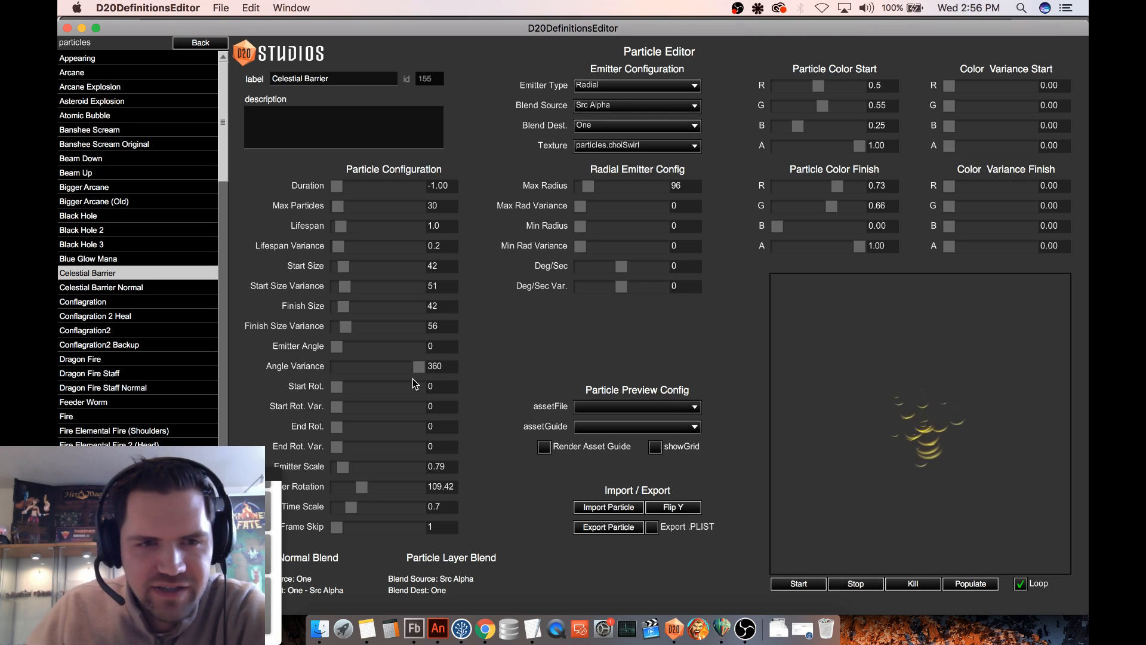
pyautogui.moveTo(413, 367); pyautogui.dragTo(308, 370)
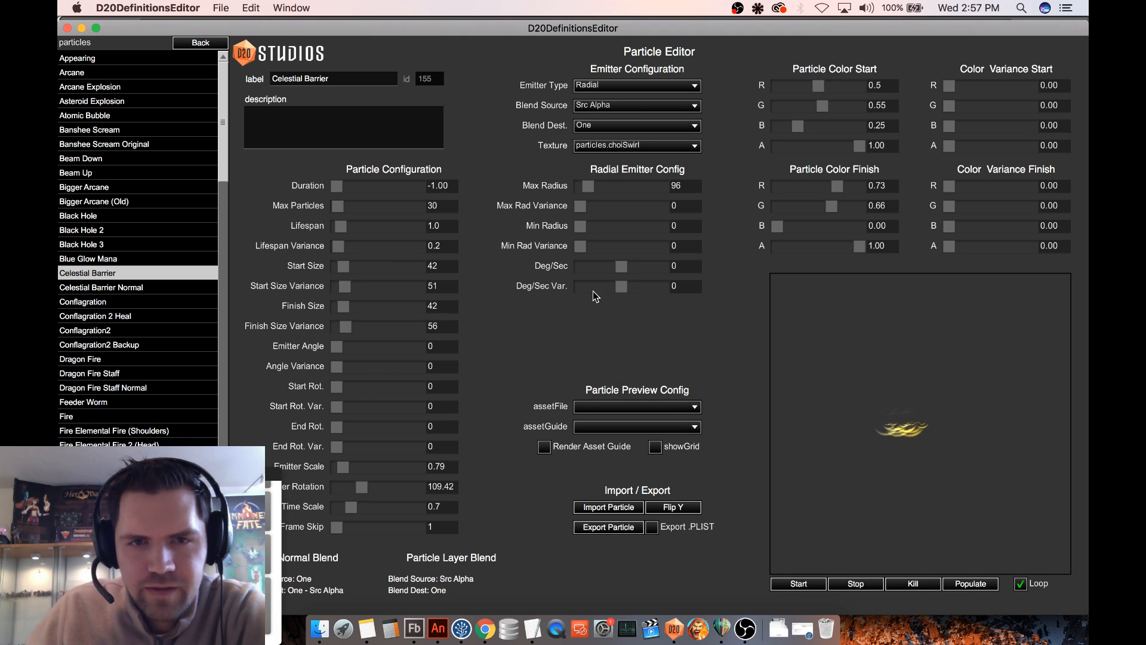
# - Set Deg/Sec to 174, Start Rot. to 318 and Start Rot. Var. to 347
pyautogui.moveTo(628, 275); pyautogui.dragTo(629, 271)
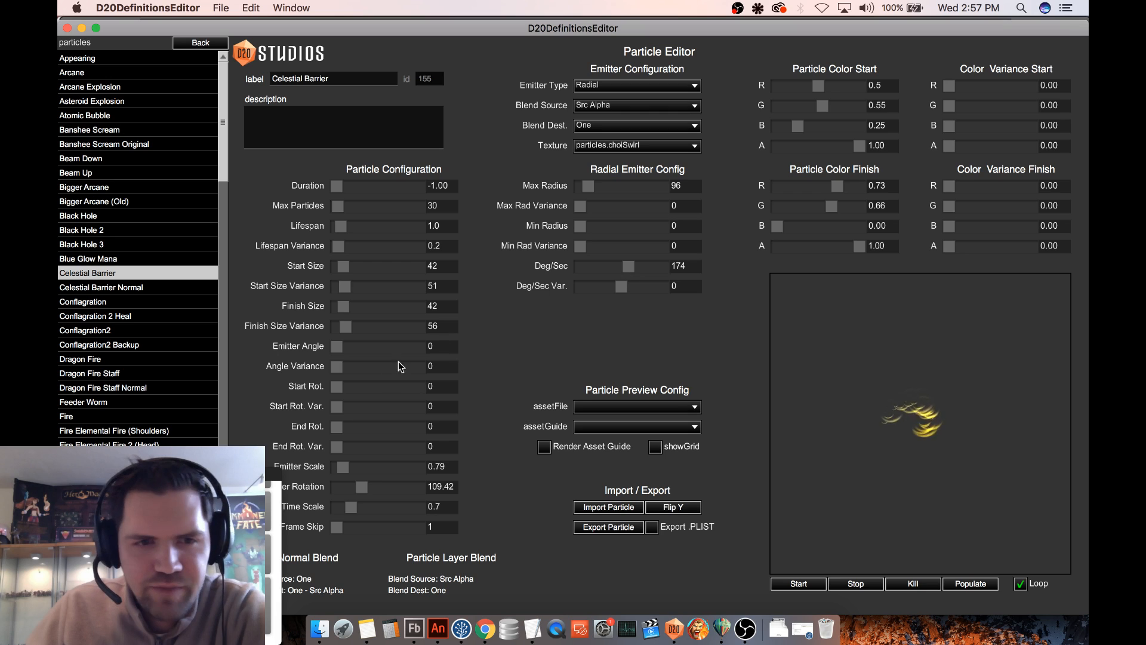
pyautogui.moveTo(337, 385); pyautogui.dragTo(381, 388)
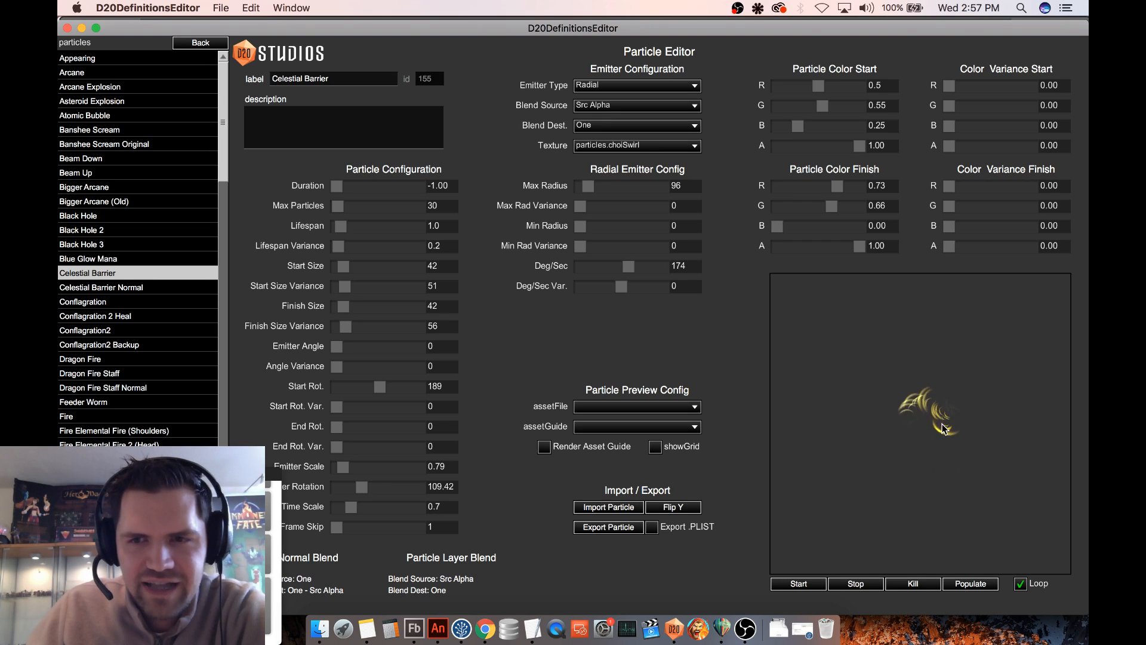
pyautogui.moveTo(382, 388); pyautogui.dragTo(385, 388)
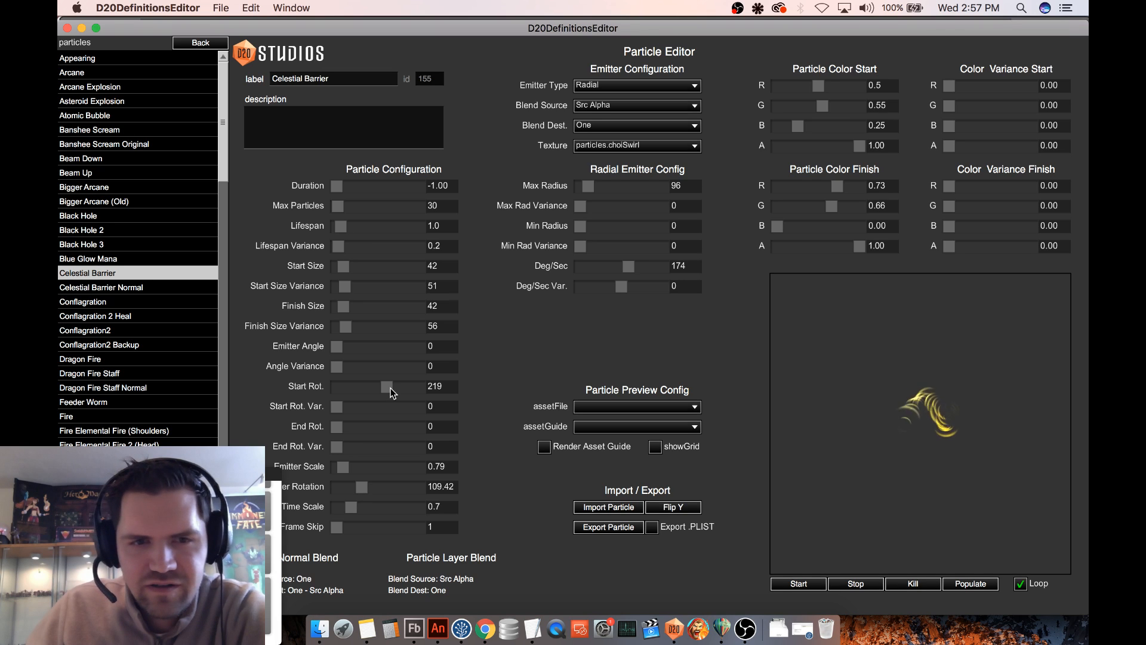
pyautogui.moveTo(391, 389); pyautogui.dragTo(403, 387)
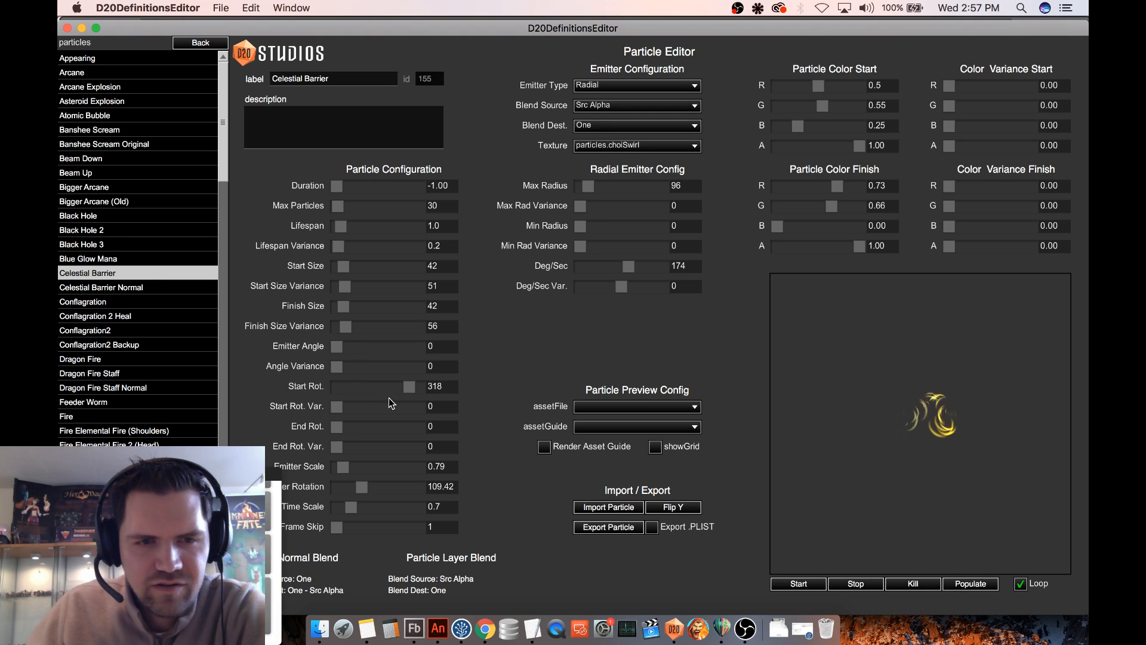
pyautogui.moveTo(337, 406); pyautogui.dragTo(442, 408)
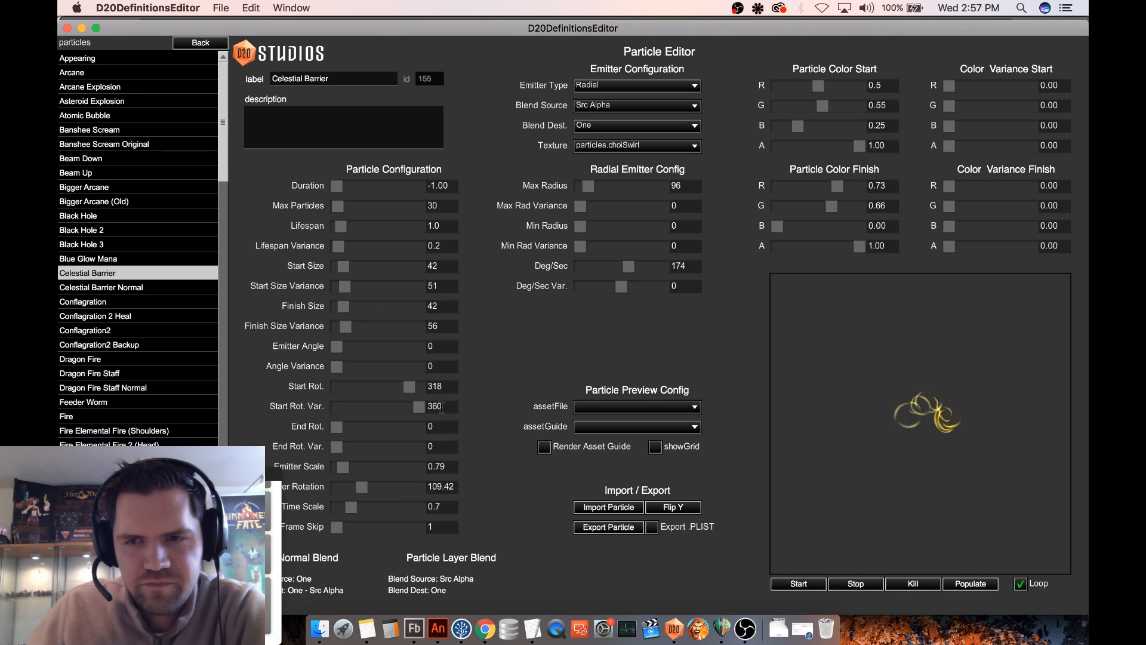
pyautogui.moveTo(419, 406)
pyautogui.mouseDown()
pyautogui.moveTo(388, 407)
pyautogui.moveTo(419, 411)
pyautogui.mouseUp()
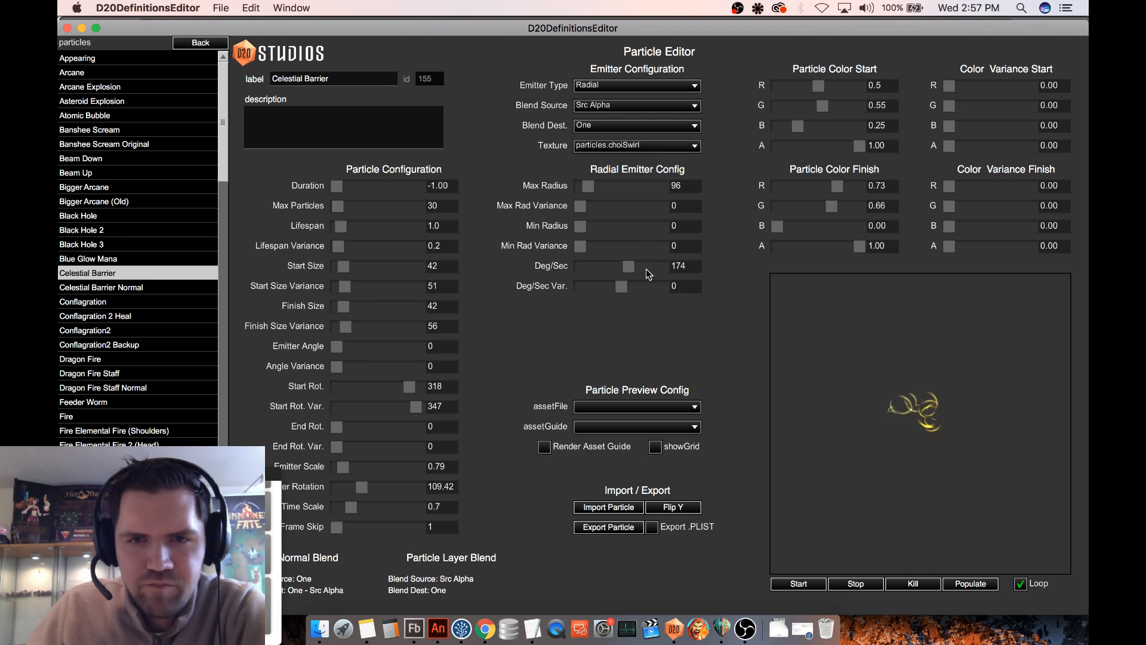
# - Reduce Deg/Sec and Max Radius to 0, and shift the emitter slightly in the preview
pyautogui.doubleClick(675, 265)
pyautogui.write('0')
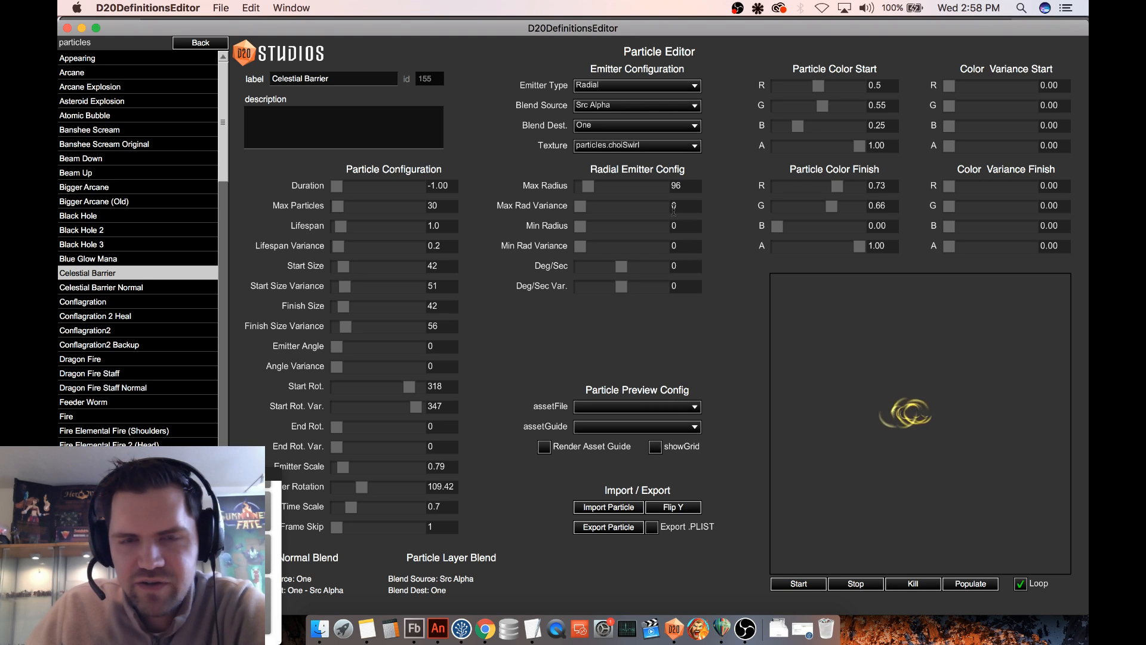
pyautogui.moveTo(590, 187); pyautogui.dragTo(570, 188)
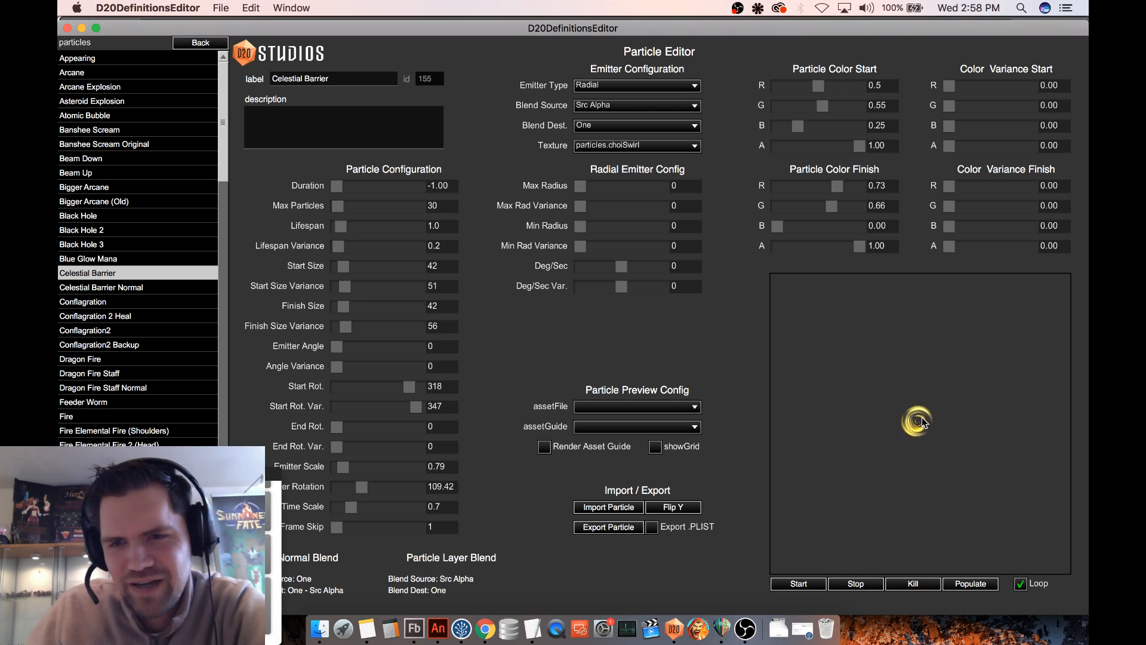
pyautogui.moveTo(919, 420)
pyautogui.mouseDown()
pyautogui.moveTo(1008, 457)
pyautogui.moveTo(951, 395)
pyautogui.moveTo(883, 417)
pyautogui.moveTo(971, 410)
pyautogui.moveTo(825, 466)
pyautogui.moveTo(923, 437)
pyautogui.moveTo(895, 391)
pyautogui.moveTo(1023, 423)
pyautogui.moveTo(914, 422)
pyautogui.moveTo(969, 486)
pyautogui.moveTo(863, 424)
pyautogui.moveTo(992, 430)
pyautogui.moveTo(929, 427)
pyautogui.mouseUp()
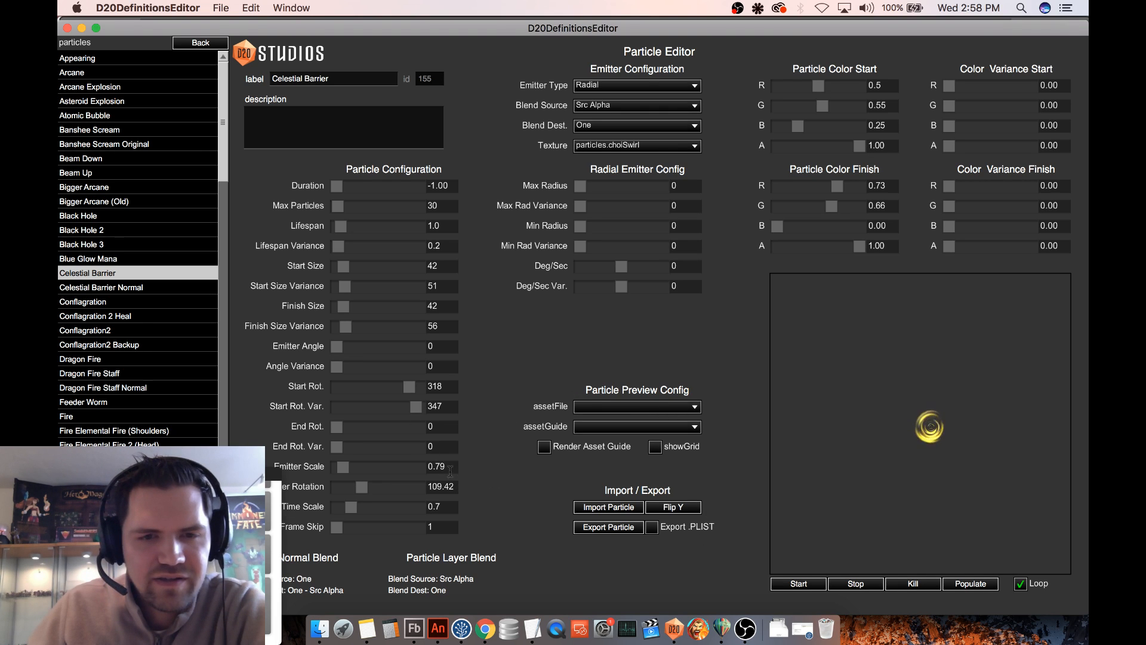
# - Set Celestial Barrier's Emitter Scale to 1 and save the definitions
pyautogui.moveTo(448, 469); pyautogui.dragTo(414, 464)
pyautogui.write('1')
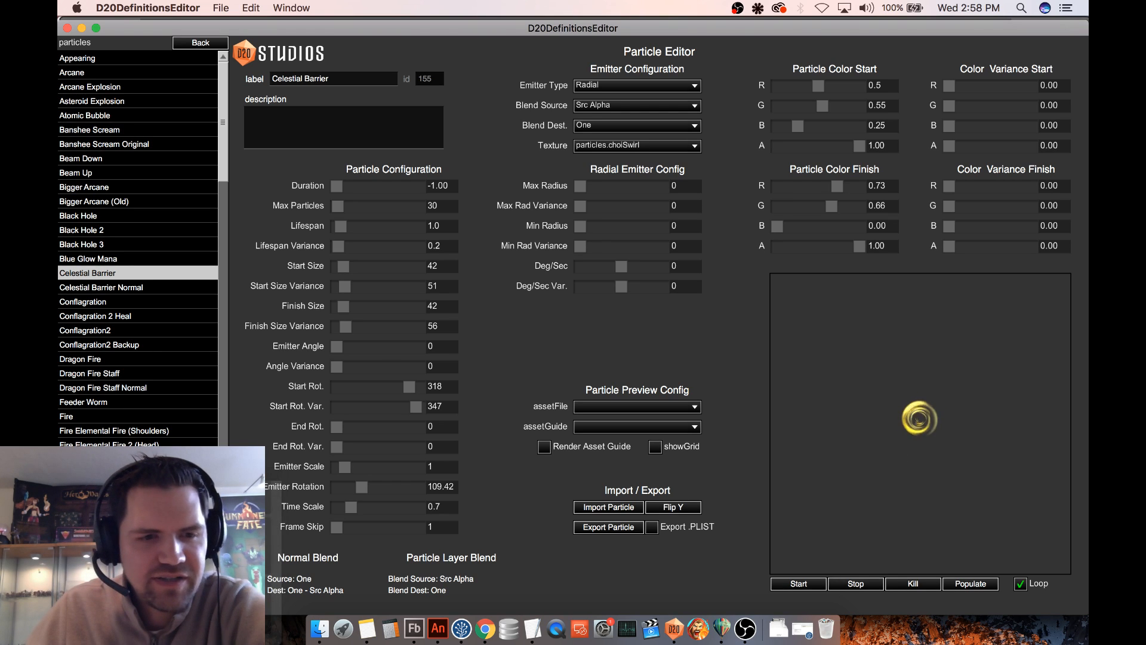
pyautogui.press('super+s')
# - Compare the effect with Celestial Barrier Normal and reopen Celestial Barrier
pyautogui.click(132, 277)
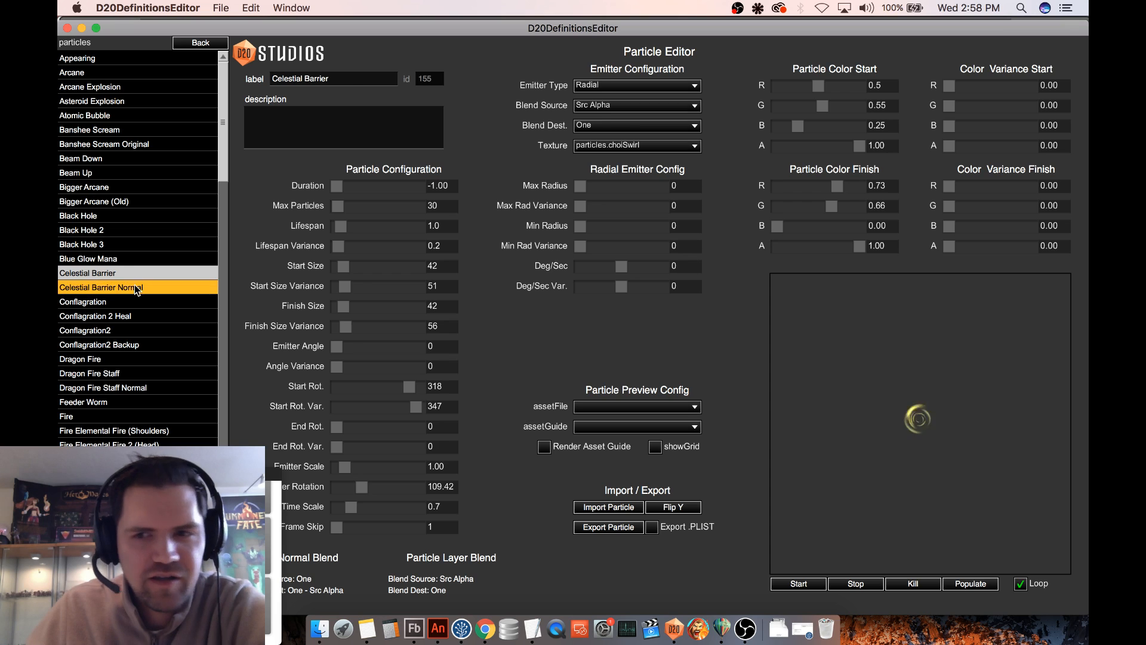
pyautogui.click(137, 288)
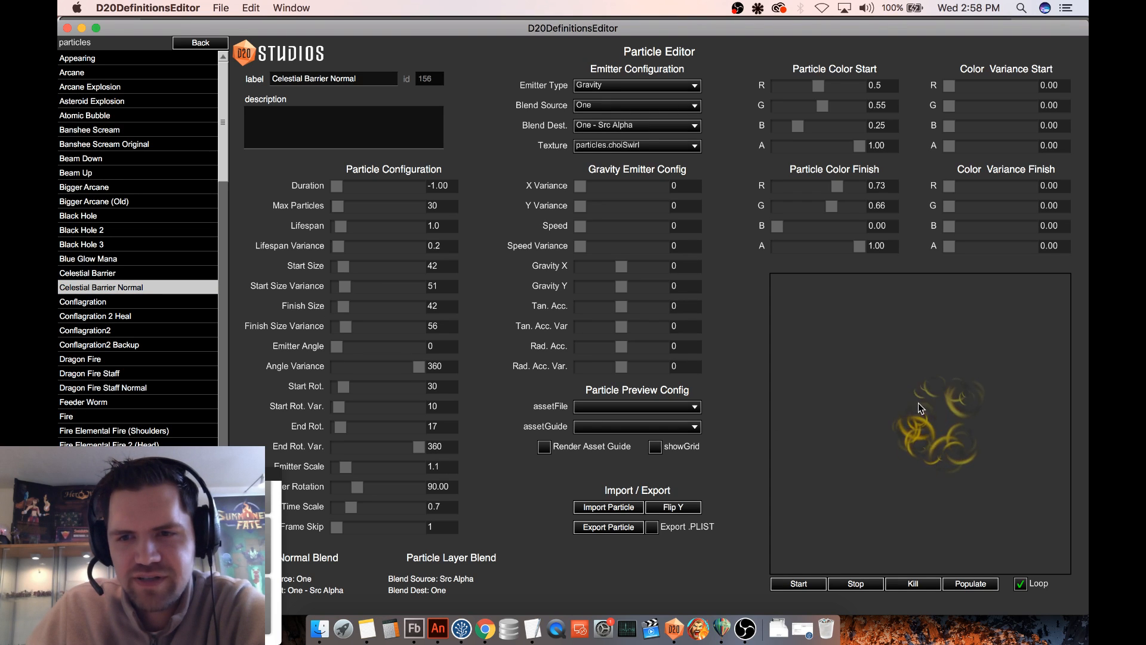
pyautogui.click(123, 272)
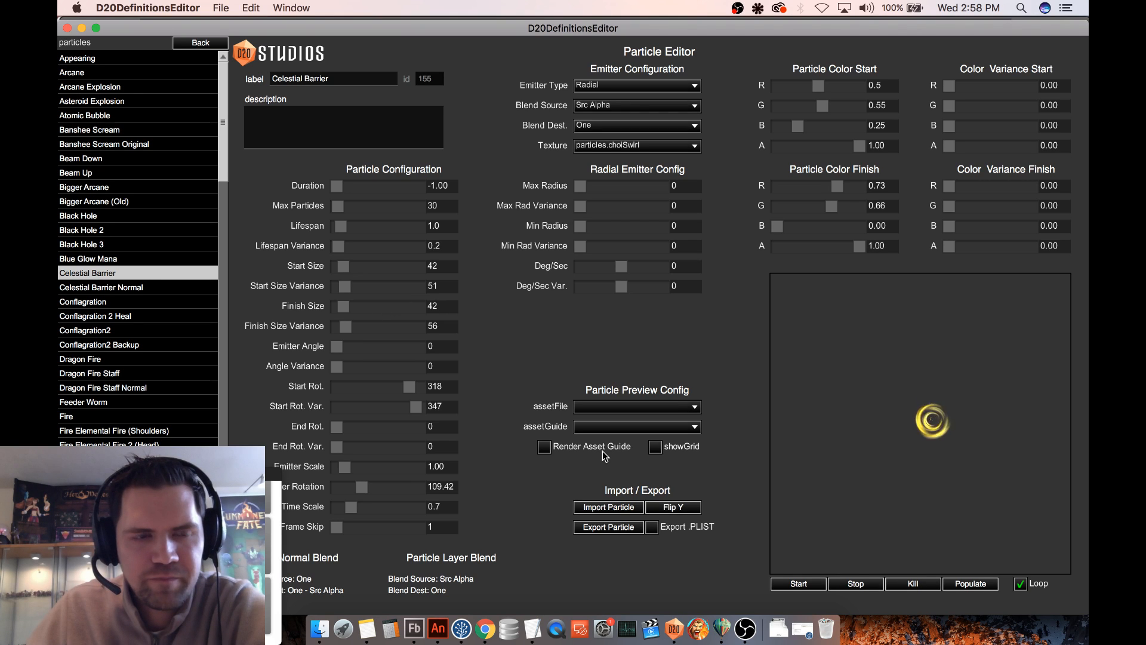
# - Export the Celestial Barrier particle to the Desktop as CelestialBarrier.zip and unpack the archive there
pyautogui.click(607, 528)
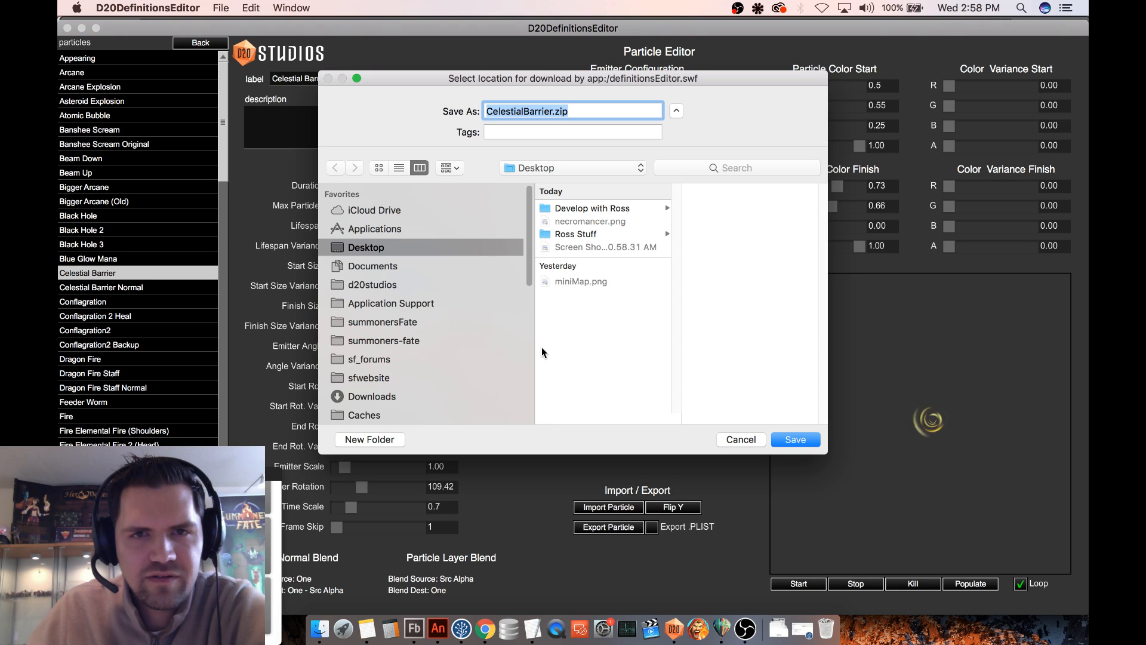
pyautogui.click(804, 441)
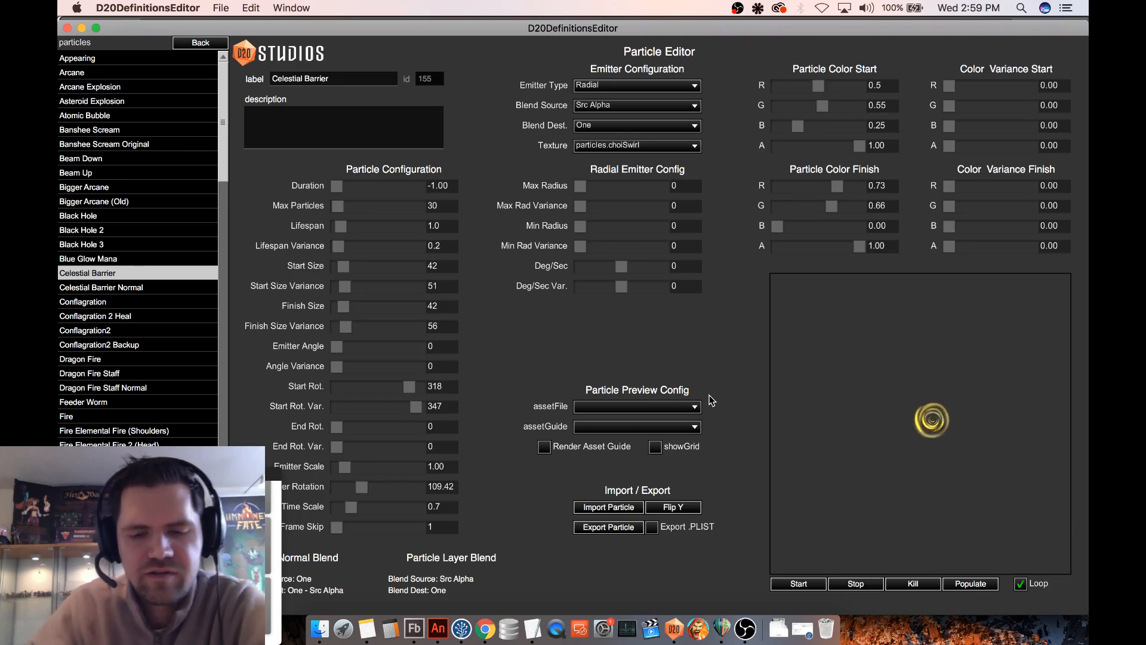
pyautogui.press('F11')
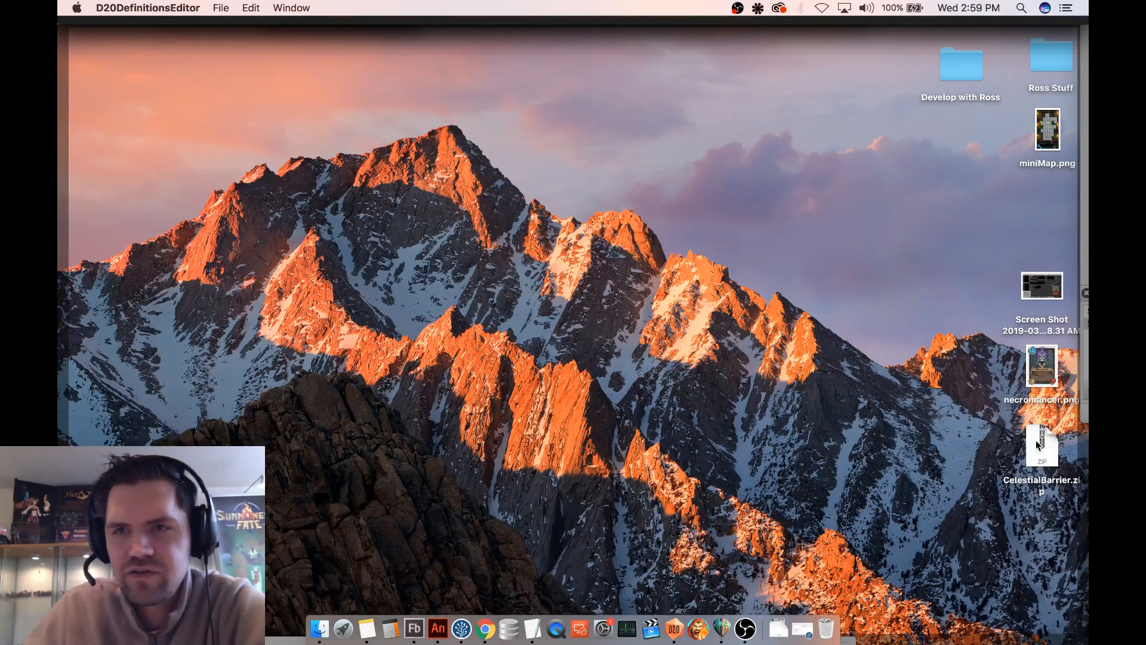
pyautogui.doubleClick(1040, 443)
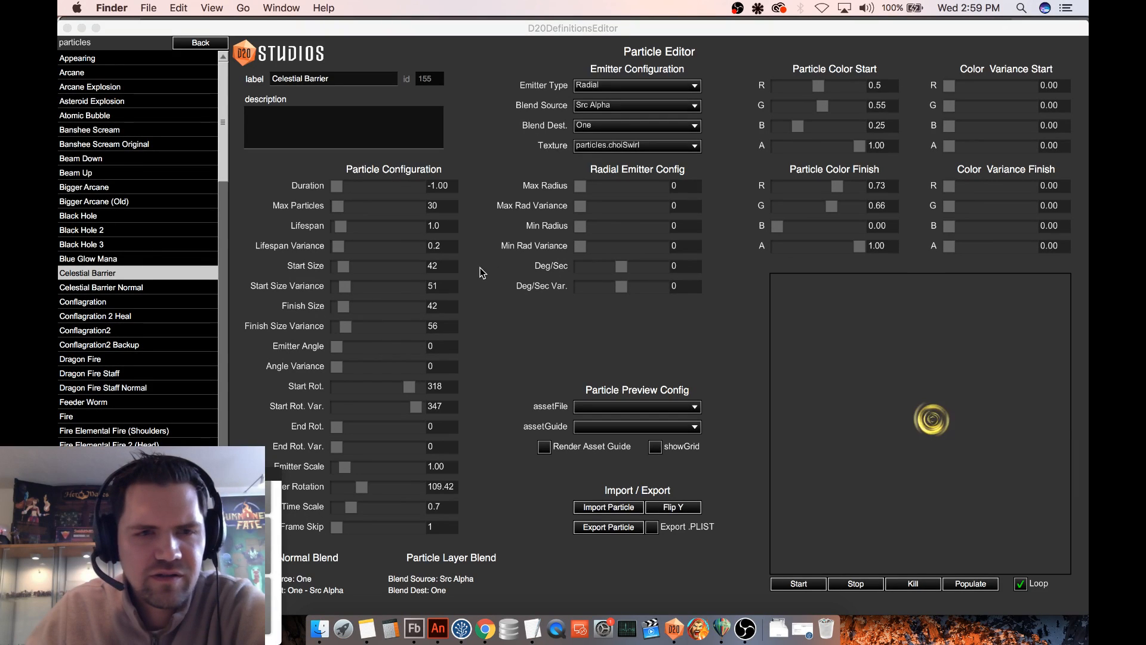
# - Import CelestialBarrier.pex from the Desktop's CelestialBarrier folder into the Celestial Barrier Normal definition
pyautogui.click(147, 287)
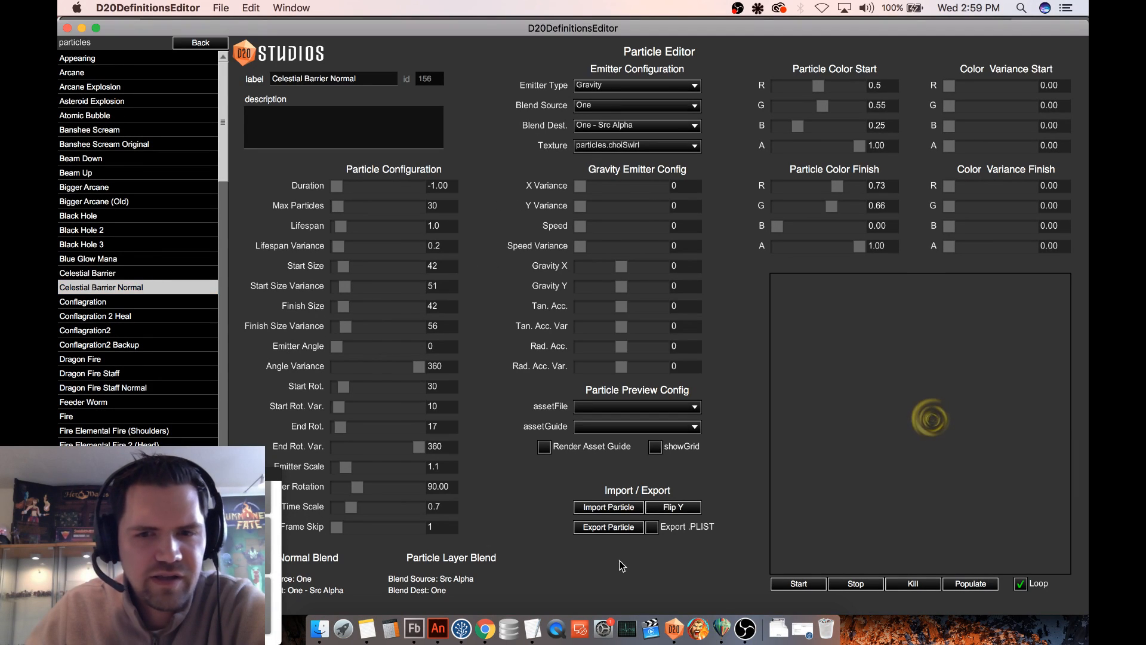
pyautogui.click(620, 507)
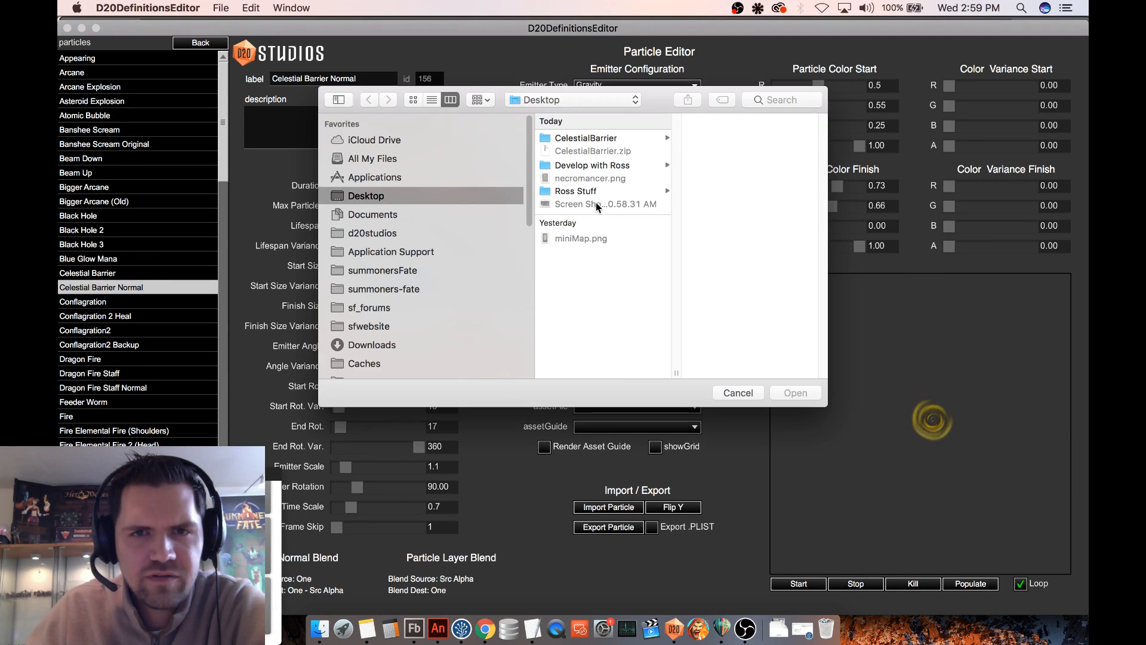
pyautogui.click(588, 138)
pyautogui.click(731, 138)
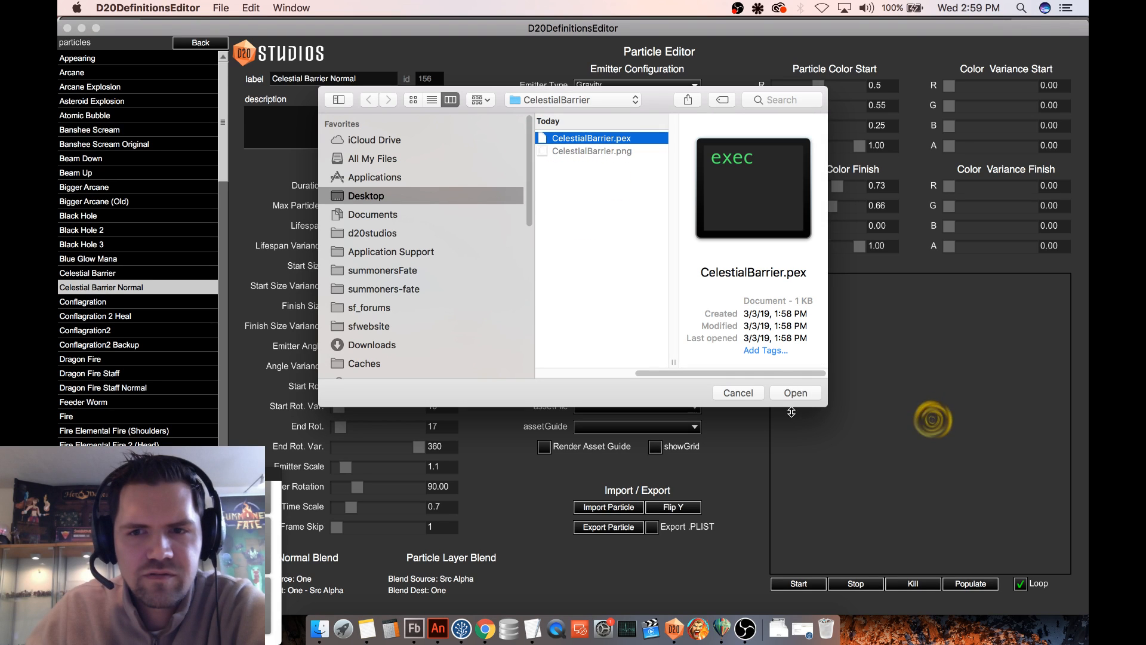
pyautogui.click(795, 393)
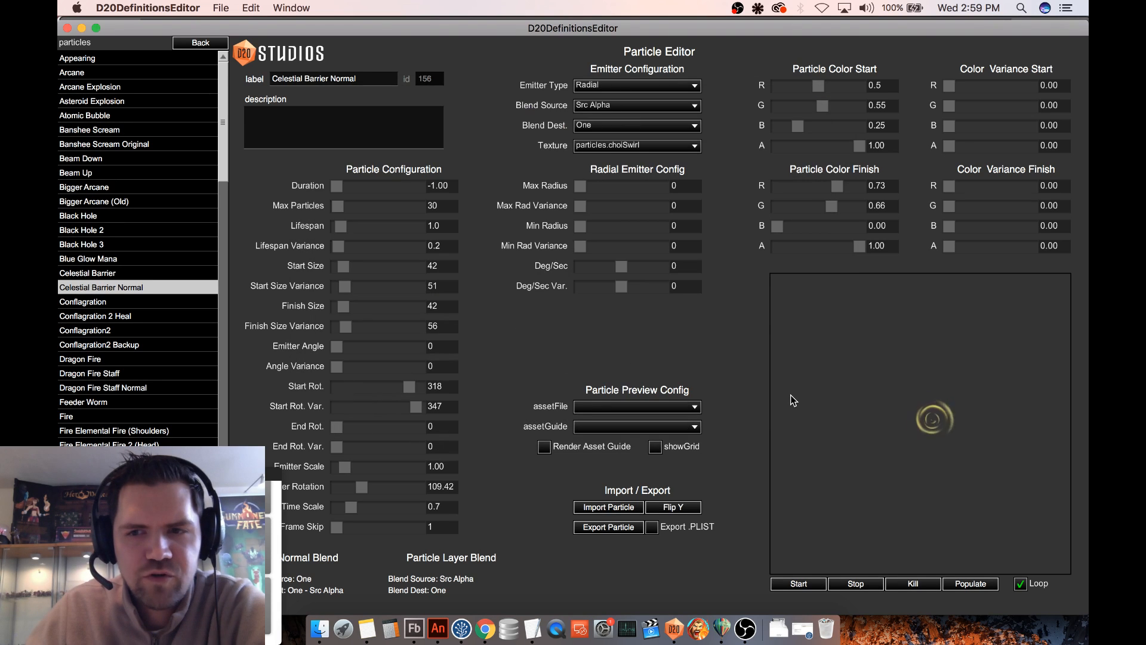
# - Set Celestial Barrier Normal's Blend Source to One and Blend Dest. to One - Src Alpha
pyautogui.click(630, 111)
pyautogui.click(616, 125)
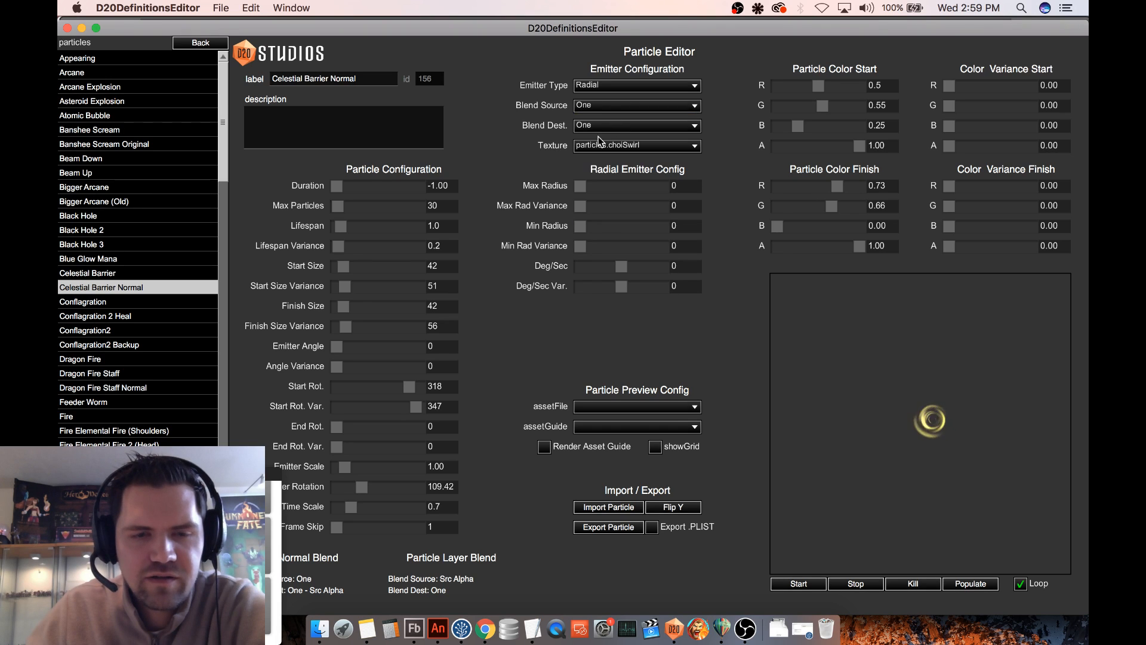
pyautogui.click(612, 127)
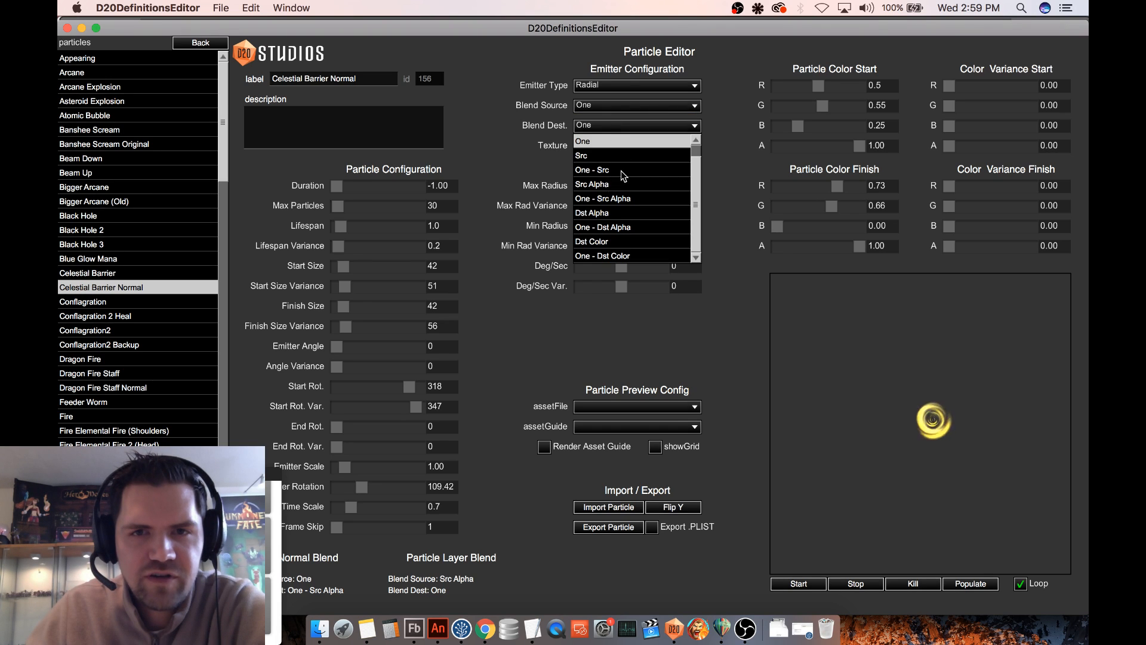
pyautogui.click(614, 197)
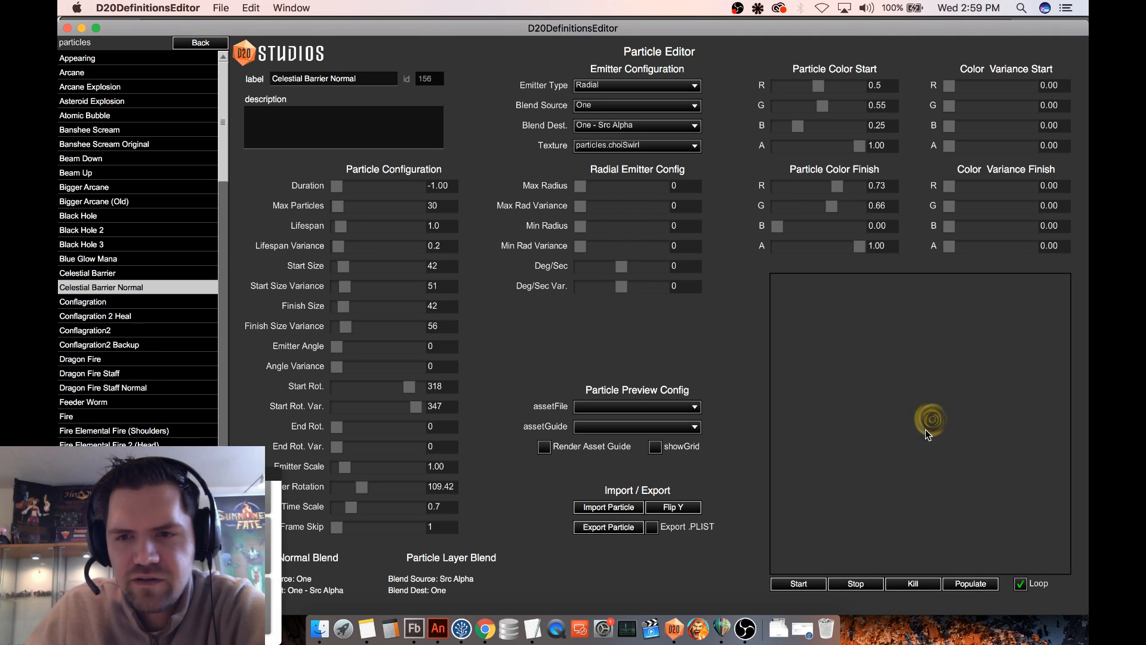
# - Set the Particle Color Start to R 0.47, G 0.47 and B 0.00, and save the definitions
pyautogui.moveTo(798, 126); pyautogui.dragTo(764, 132)
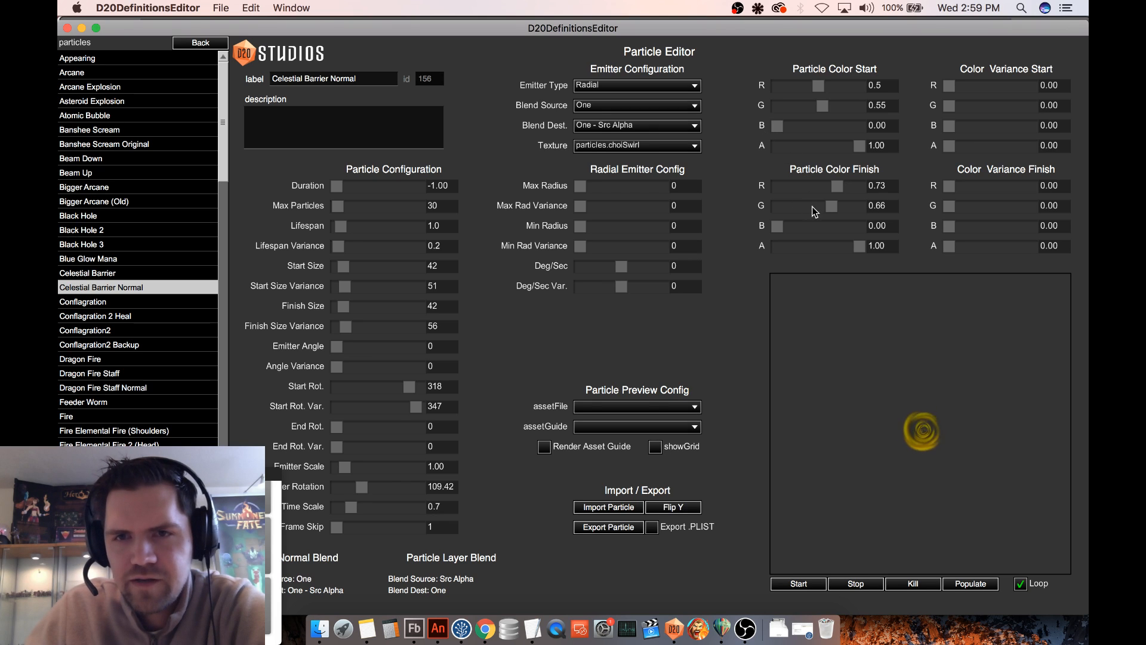
pyautogui.moveTo(860, 245)
pyautogui.mouseDown()
pyautogui.moveTo(740, 250)
pyautogui.moveTo(859, 246)
pyautogui.mouseUp()
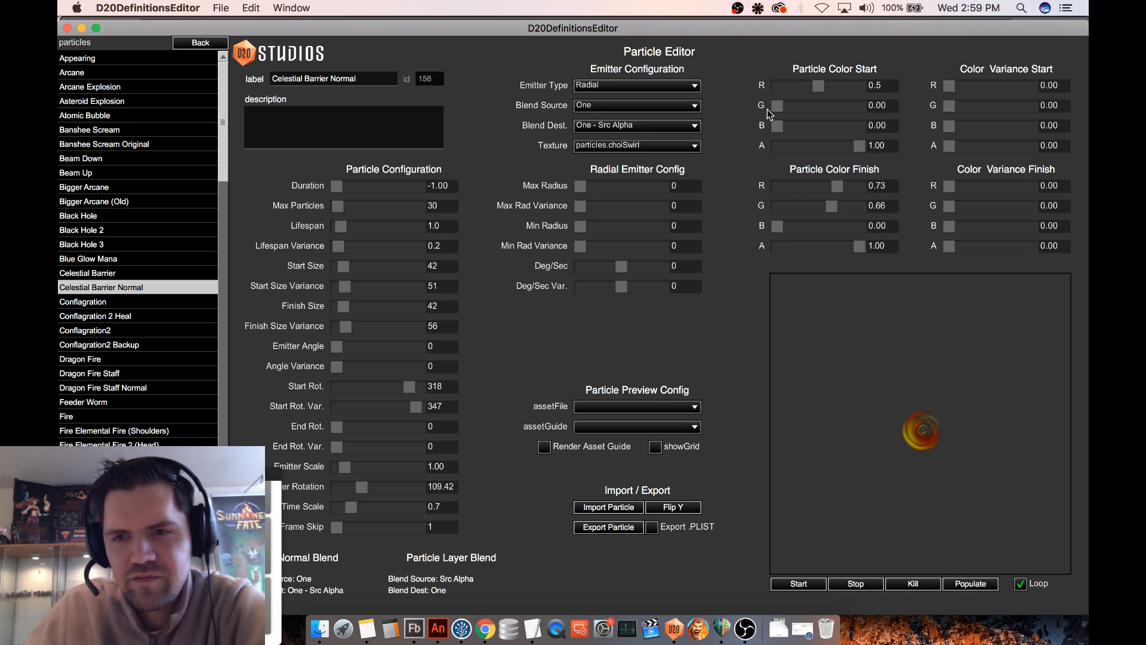
pyautogui.moveTo(772, 108); pyautogui.dragTo(814, 92)
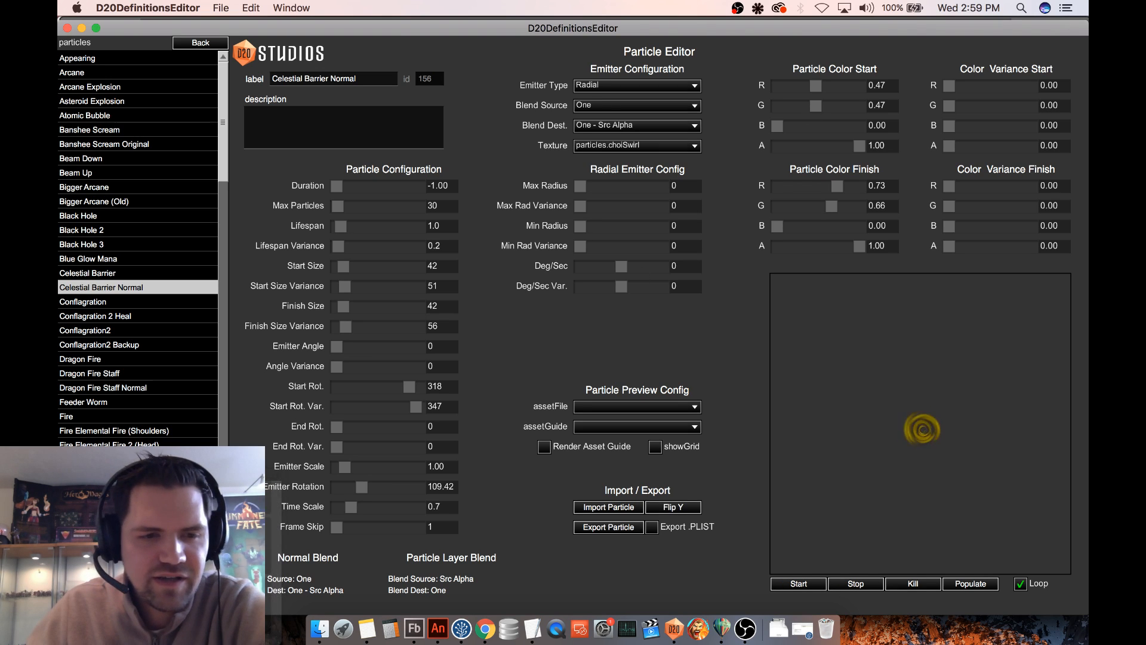
pyautogui.press('super+s')
# - Open the Grassy Path map and start a test game on it
pyautogui.click(206, 44)
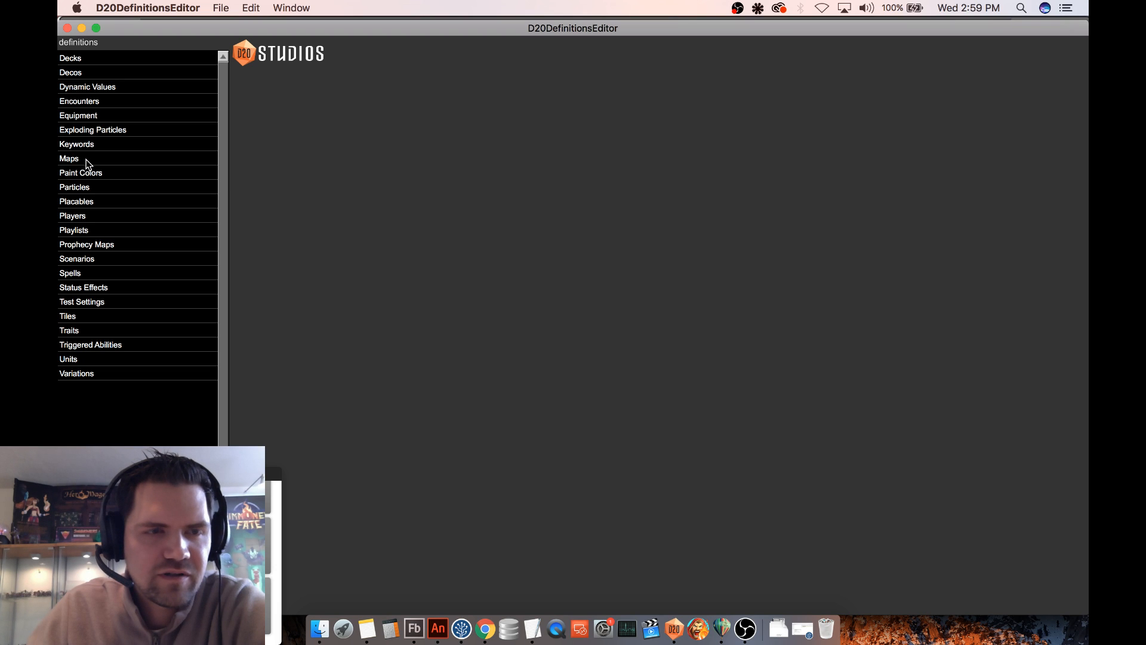
pyautogui.click(87, 159)
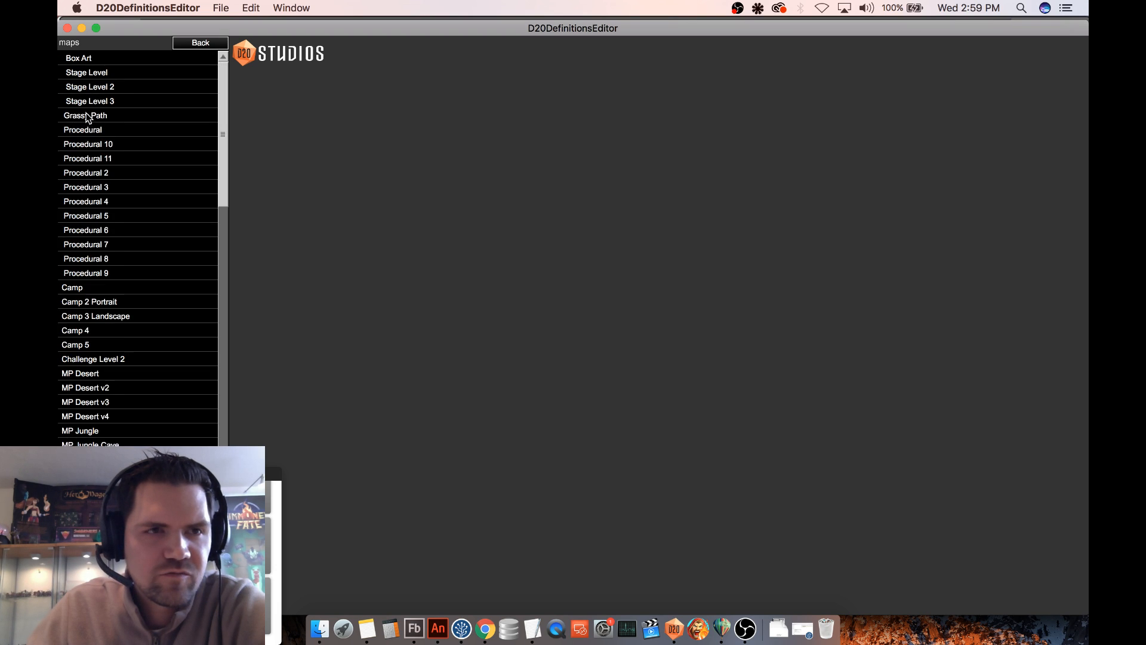
pyautogui.click(117, 117)
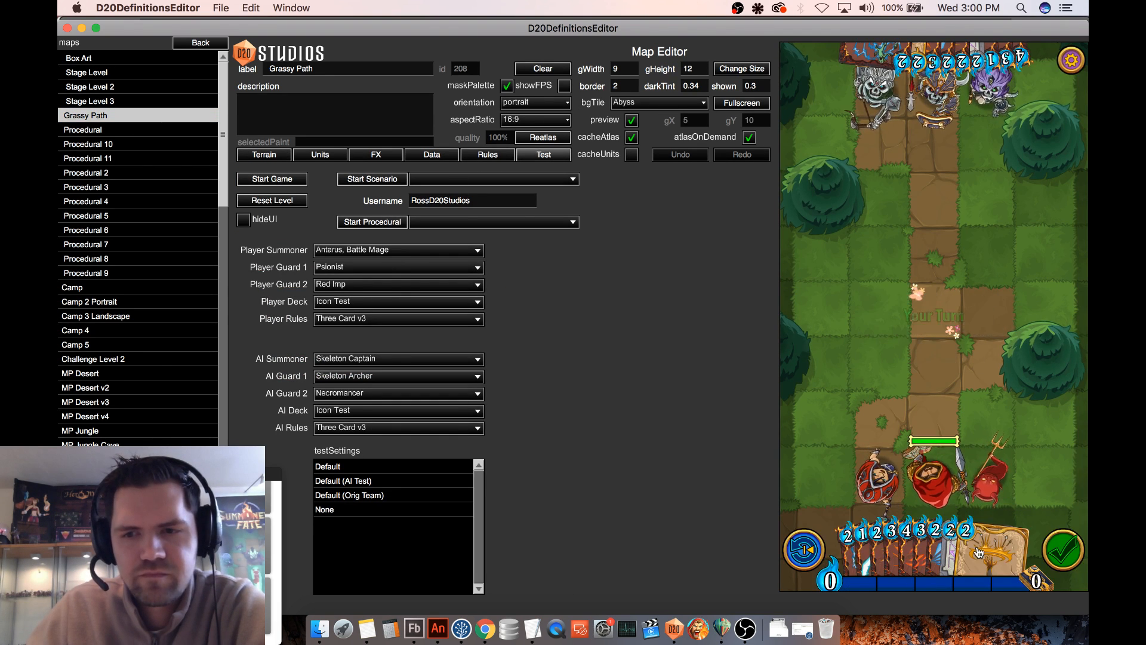
# - Cast the barrier spell on the Psionist and move it up the board beside the dirt path
pyautogui.moveTo(903, 550); pyautogui.dragTo(991, 471)
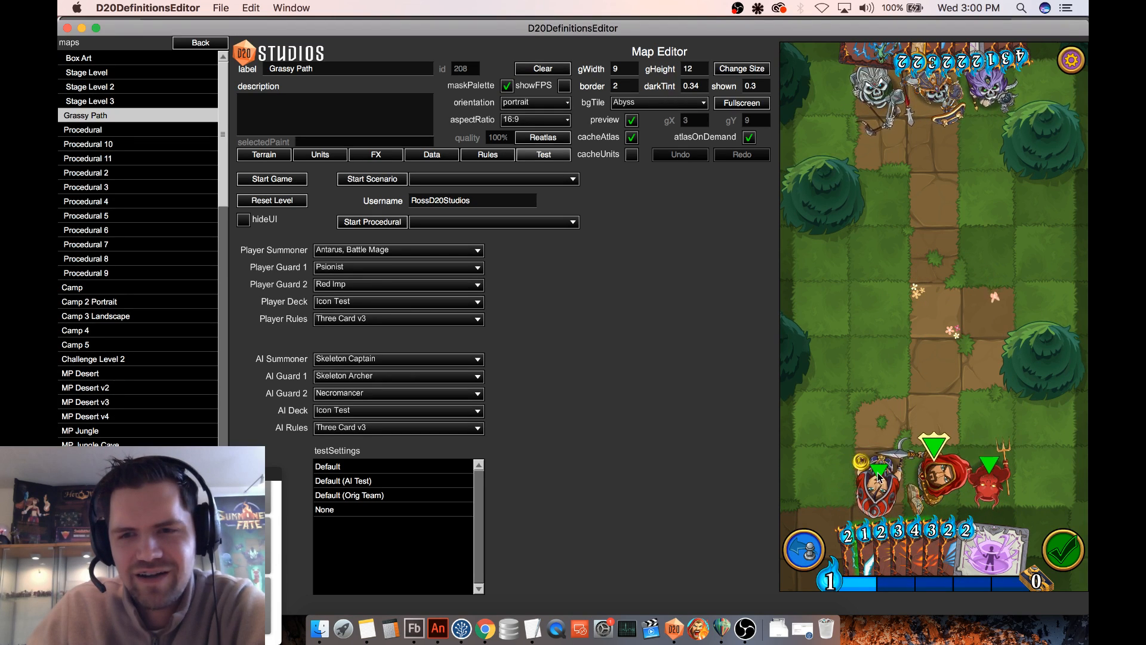
pyautogui.moveTo(875, 478); pyautogui.dragTo(871, 327)
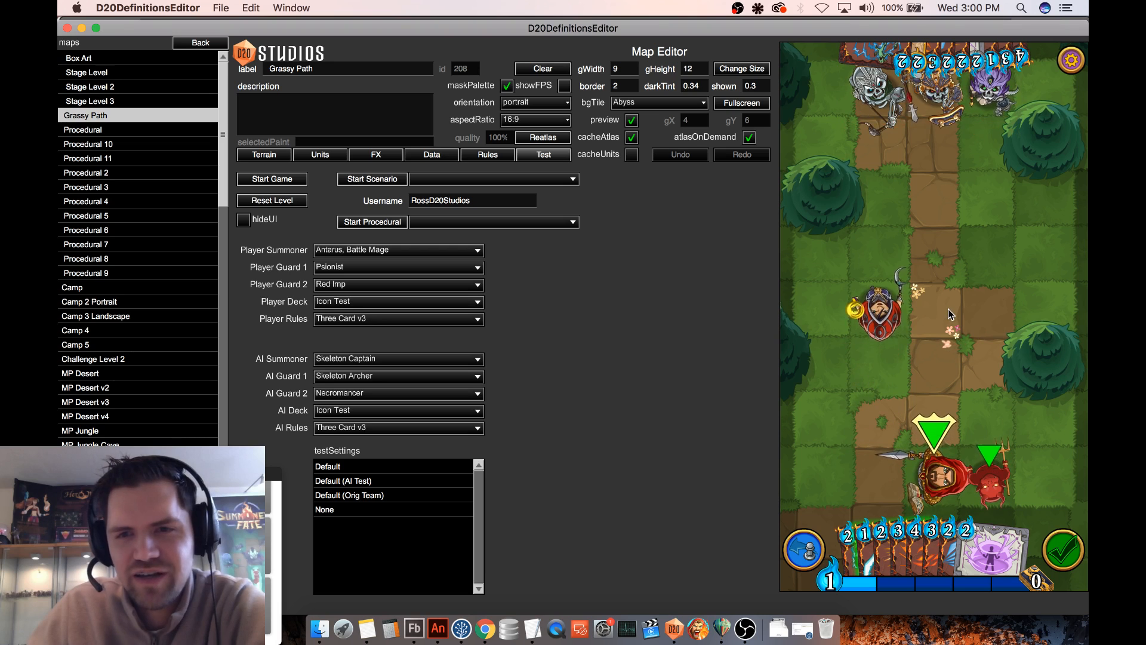
pyautogui.click(875, 94)
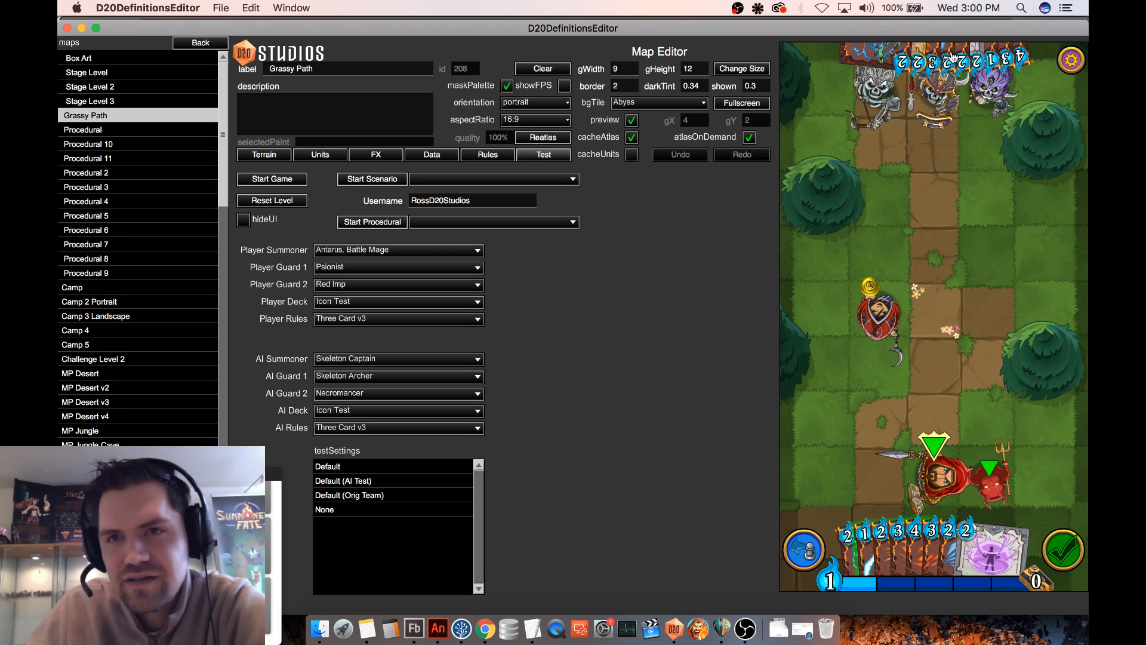
pyautogui.moveTo(955, 54)
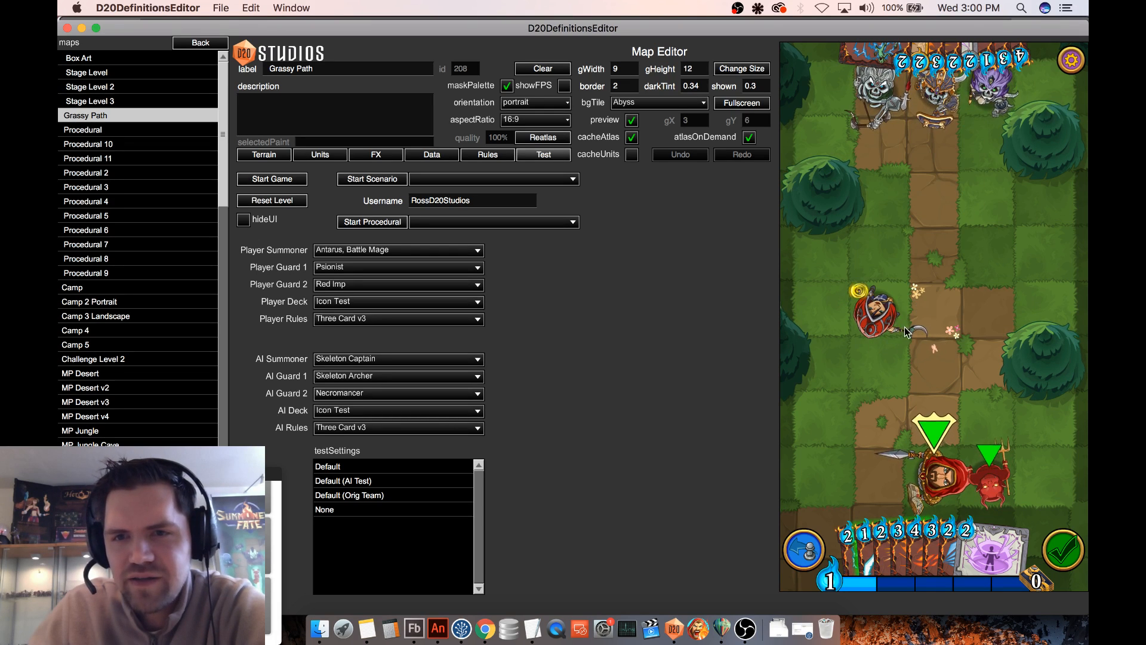
# - Paint a three-by-three patch of Snow Tile terrain around the Psionist
pyautogui.click(264, 154)
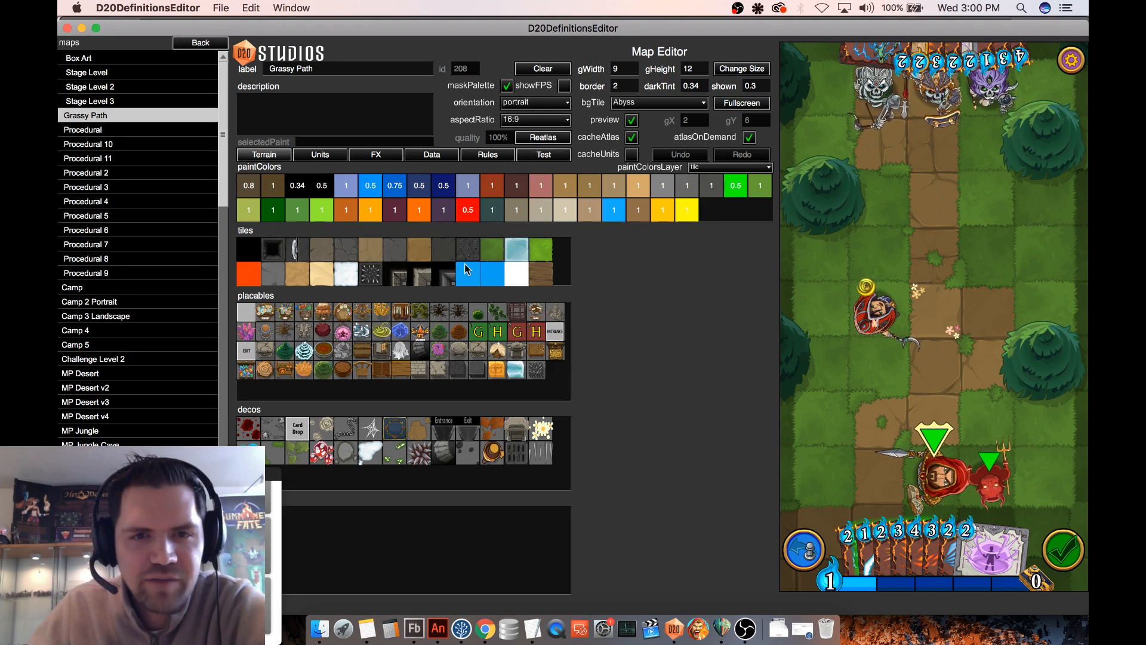
pyautogui.click(345, 274)
pyautogui.moveTo(878, 254)
pyautogui.mouseDown()
pyautogui.moveTo(859, 321)
pyautogui.moveTo(889, 358)
pyautogui.moveTo(934, 334)
pyautogui.moveTo(823, 310)
pyautogui.moveTo(913, 277)
pyautogui.mouseUp()
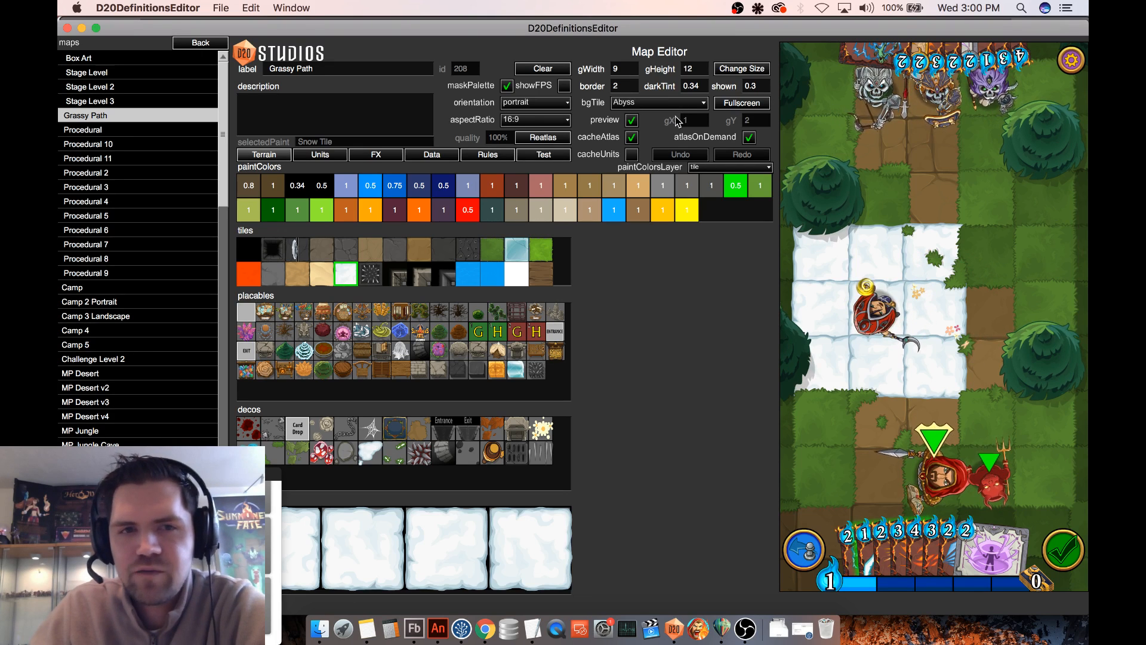
# - Return to testing and move the Psionist back and forth over the snow and path to examine the barrier effect
pyautogui.click(554, 155)
pyautogui.moveTo(870, 324); pyautogui.dragTo(917, 365)
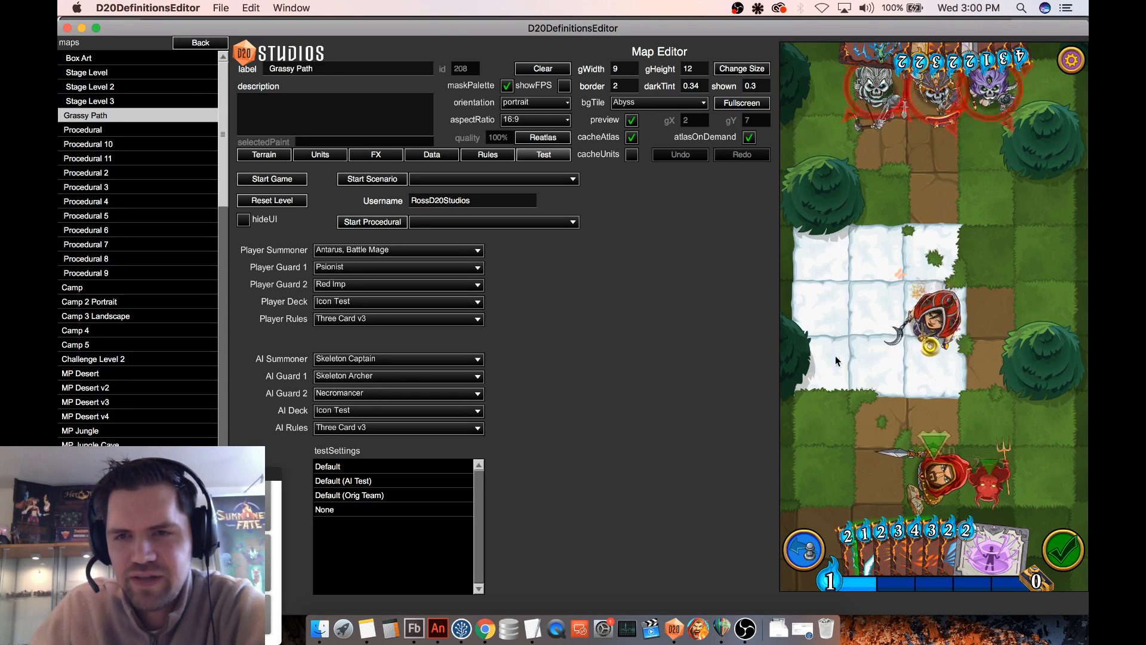
pyautogui.moveTo(828, 366)
pyautogui.mouseDown()
pyautogui.moveTo(830, 325)
pyautogui.moveTo(942, 313)
pyautogui.moveTo(924, 262)
pyautogui.moveTo(926, 206)
pyautogui.moveTo(884, 209)
pyautogui.moveTo(829, 261)
pyautogui.moveTo(986, 268)
pyautogui.moveTo(986, 367)
pyautogui.moveTo(824, 368)
pyautogui.mouseUp()
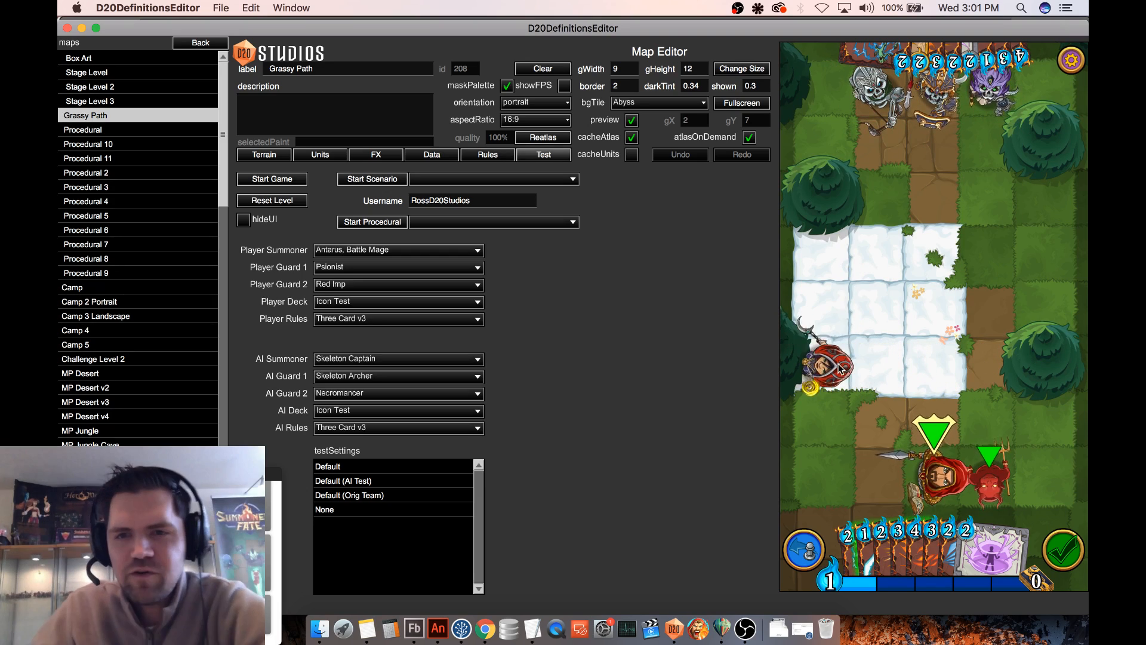
pyautogui.moveTo(813, 374); pyautogui.dragTo(934, 330)
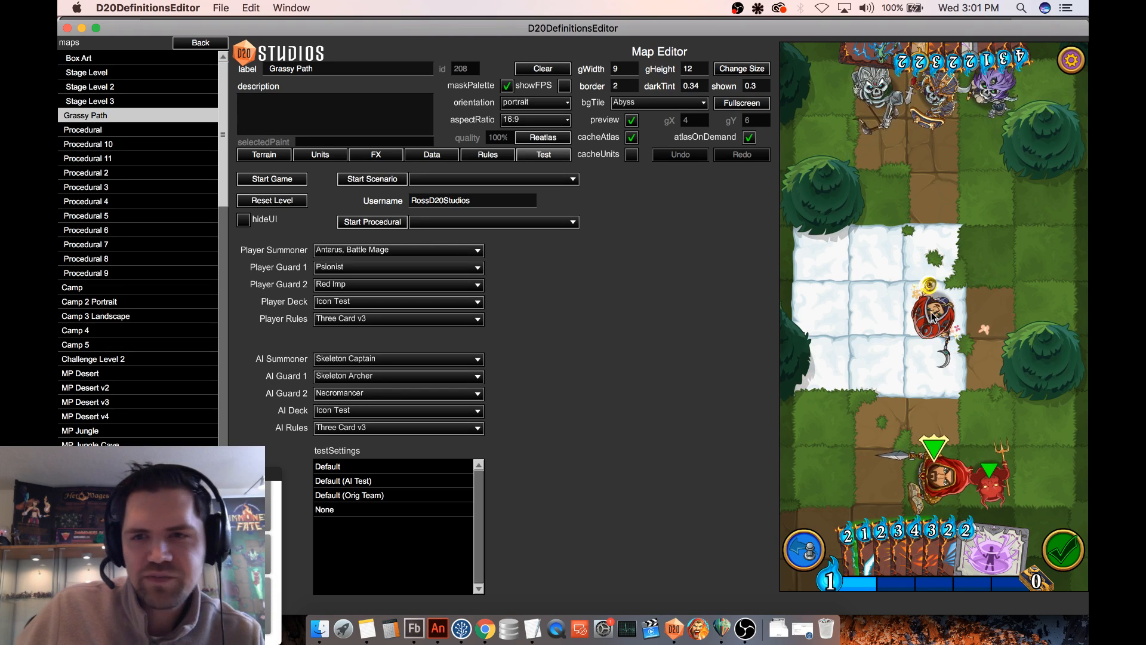
pyautogui.moveTo(931, 312); pyautogui.dragTo(827, 367)
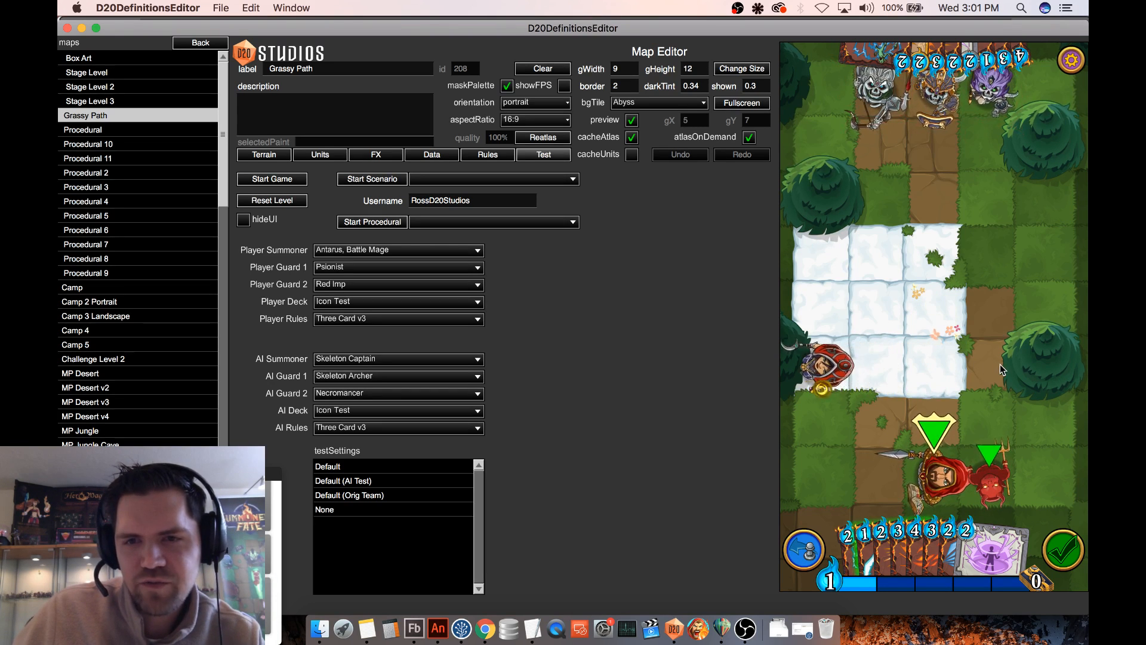
pyautogui.moveTo(933, 381); pyautogui.dragTo(836, 375)
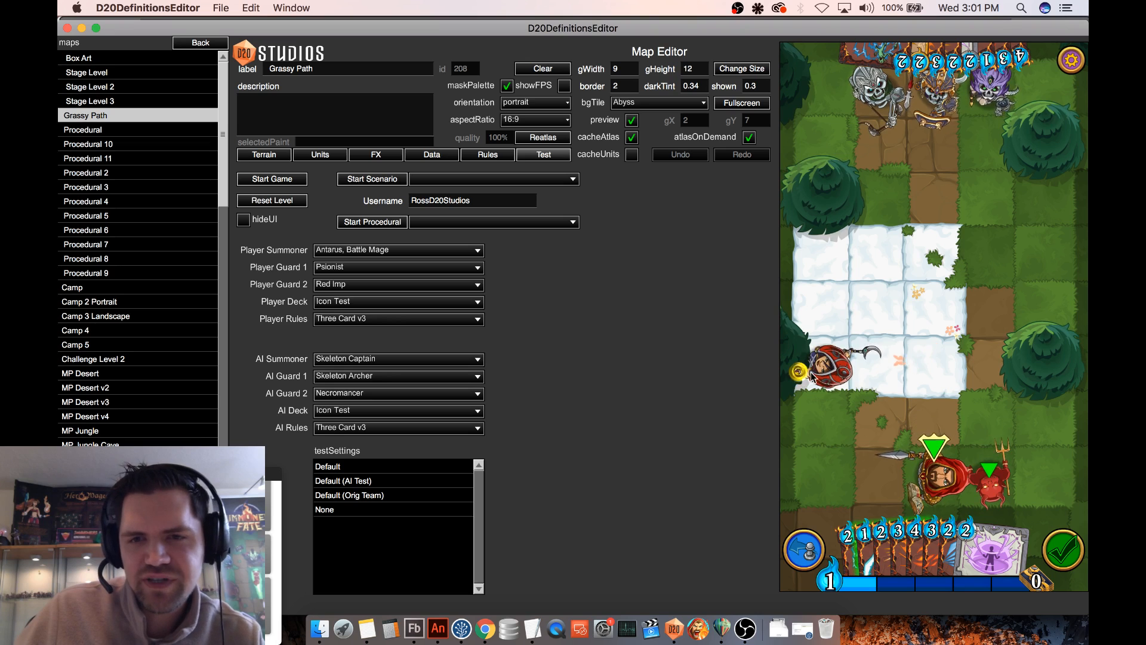
pyautogui.moveTo(812, 374); pyautogui.dragTo(993, 320)
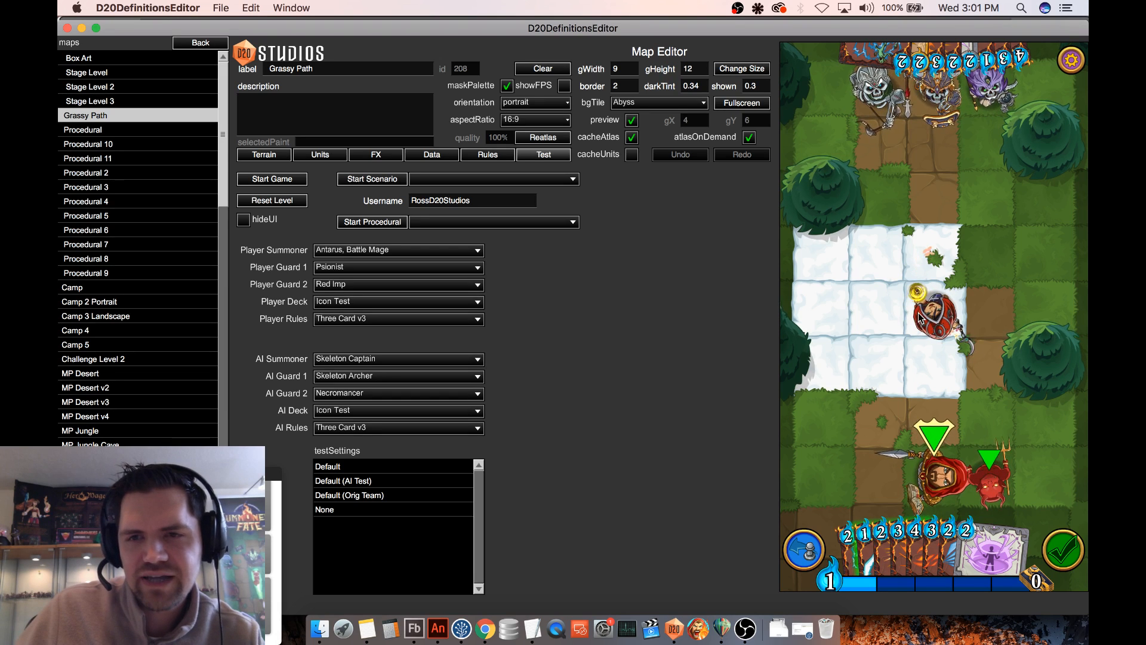
pyautogui.moveTo(913, 304); pyautogui.dragTo(872, 362)
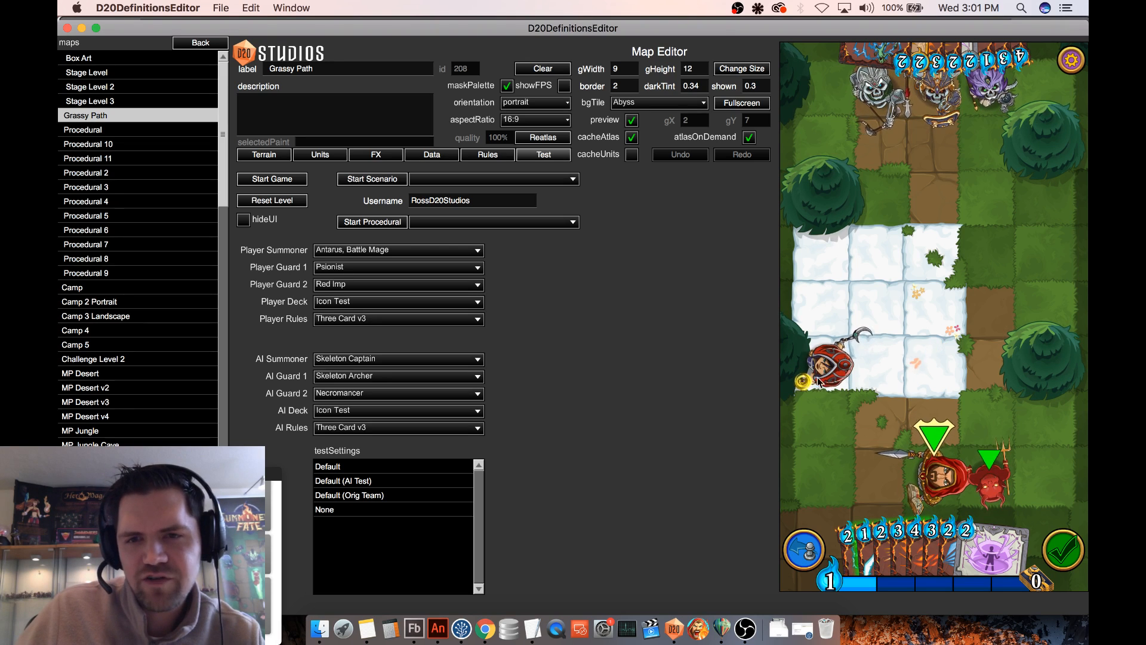
pyautogui.moveTo(818, 382); pyautogui.dragTo(1019, 273)
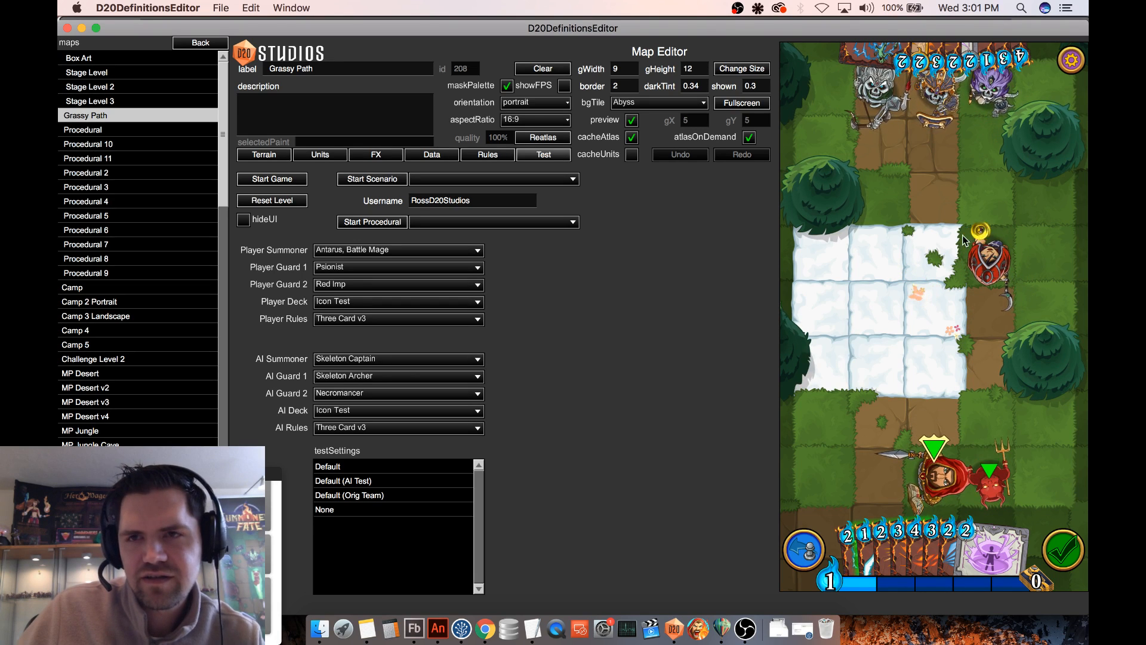
pyautogui.moveTo(994, 252); pyautogui.dragTo(983, 298)
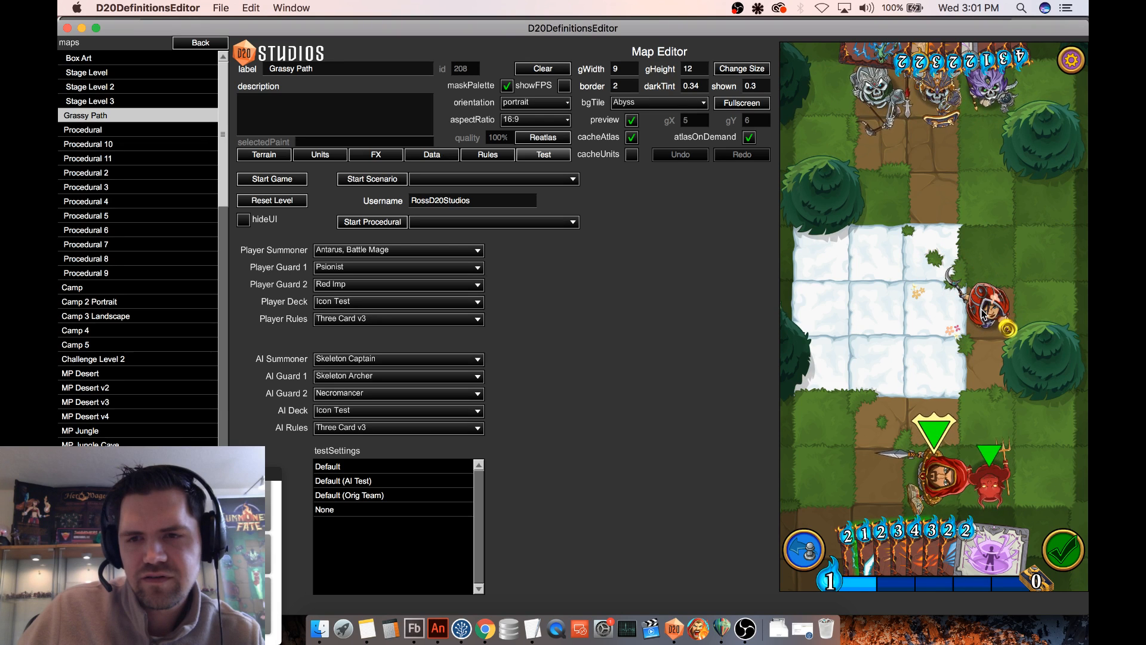
# - Undo the Psionist's moves one after another to check how the barrier particle follows the unit
pyautogui.click(801, 552)
pyautogui.click(800, 552)
pyautogui.click(801, 552)
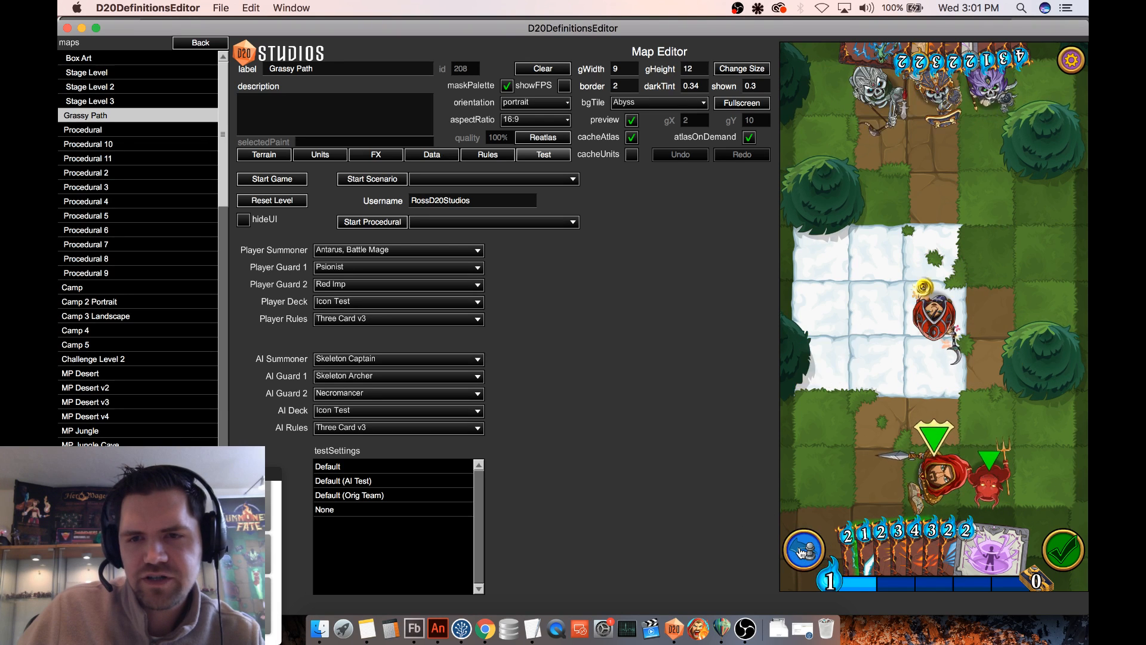
pyautogui.click(800, 552)
pyautogui.click(801, 552)
pyautogui.click(801, 552)
pyautogui.click(800, 552)
pyautogui.click(801, 552)
pyautogui.click(801, 552)
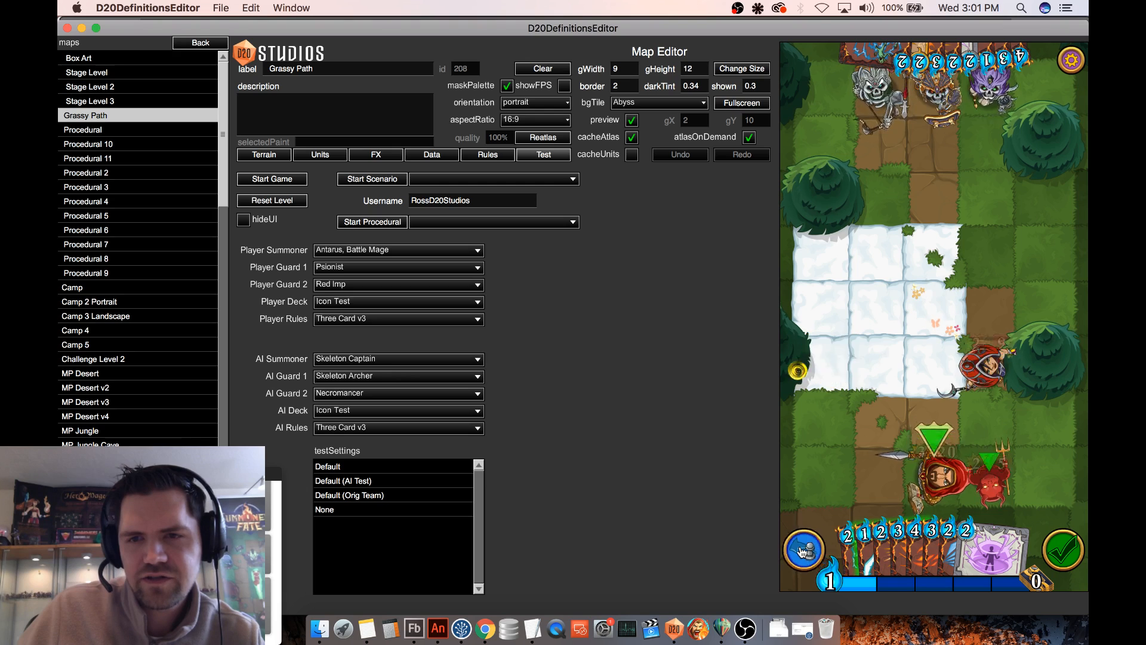
pyautogui.click(801, 553)
pyautogui.click(800, 553)
pyautogui.click(802, 552)
pyautogui.click(802, 552)
pyautogui.click(801, 552)
pyautogui.click(802, 552)
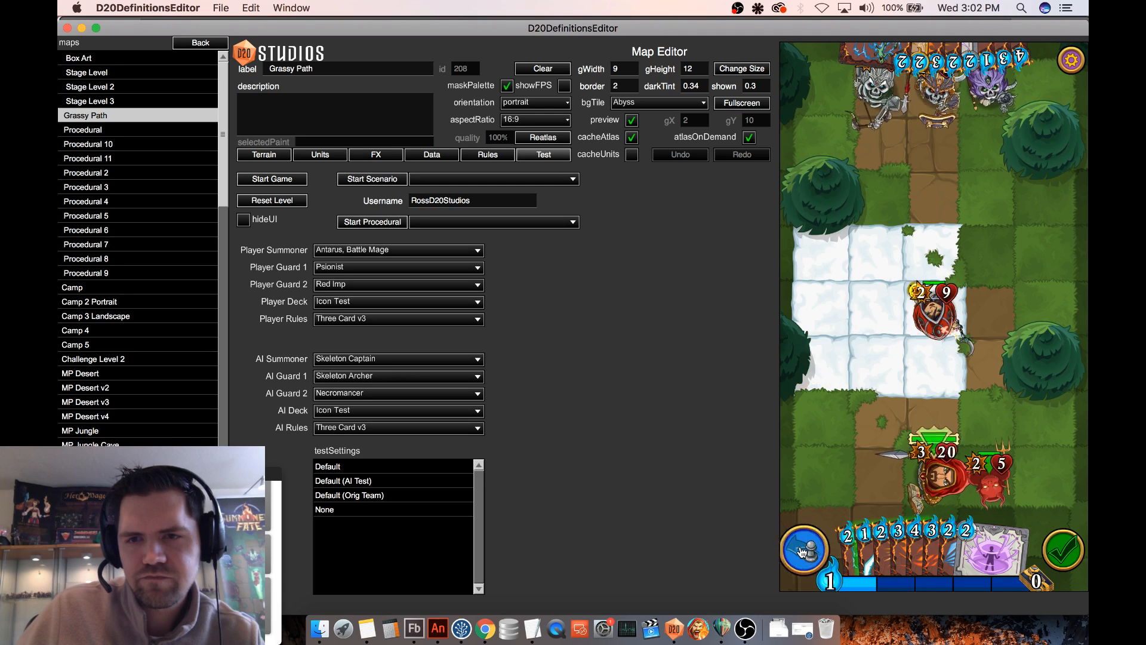
pyautogui.click(801, 552)
pyautogui.click(801, 552)
pyautogui.click(801, 552)
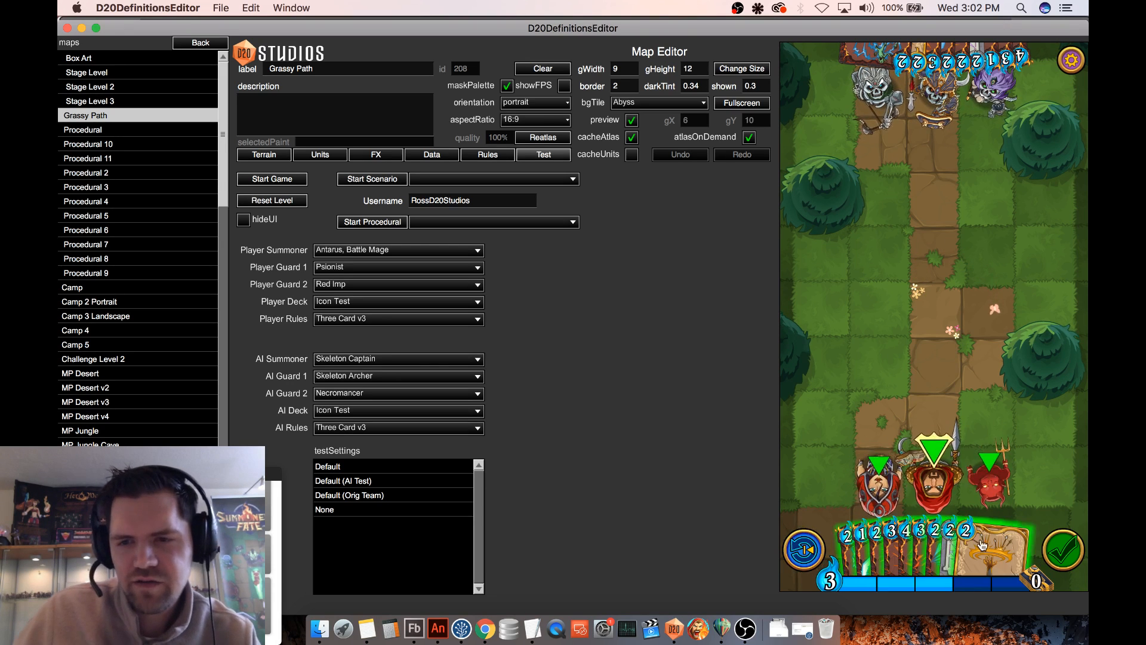
# - In a fresh test game, try the barrier on the advanced Psionist, and recast it on the summoner and move him up the path
pyautogui.moveTo(877, 484); pyautogui.dragTo(892, 329)
pyautogui.moveTo(992, 548); pyautogui.dragTo(878, 298)
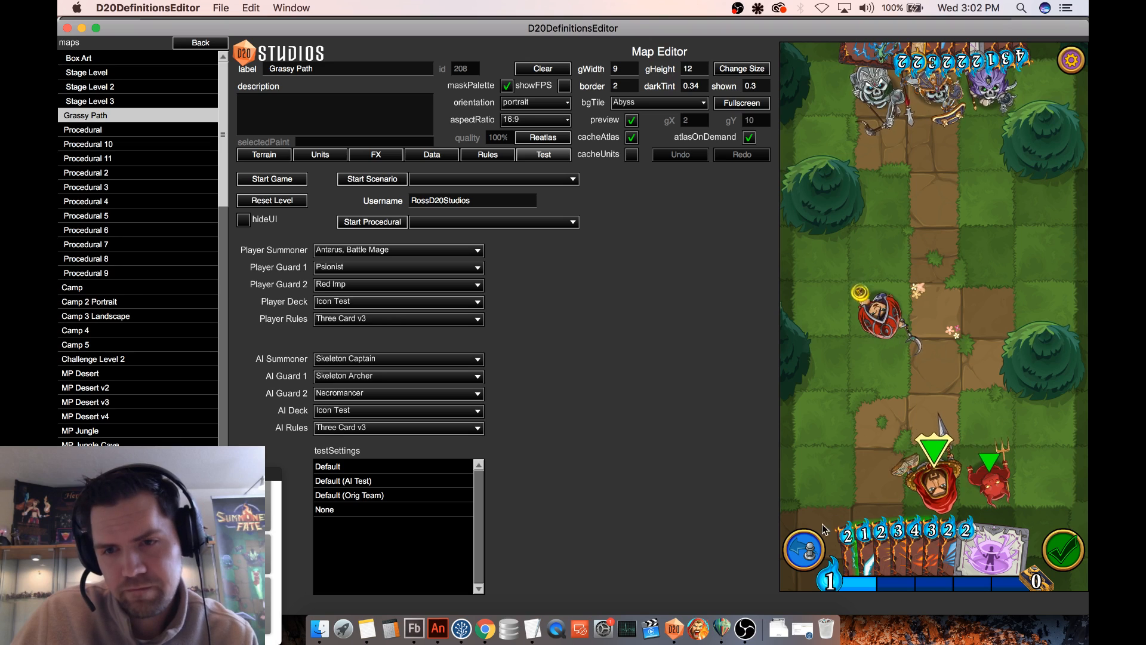
pyautogui.moveTo(902, 546); pyautogui.dragTo(918, 388)
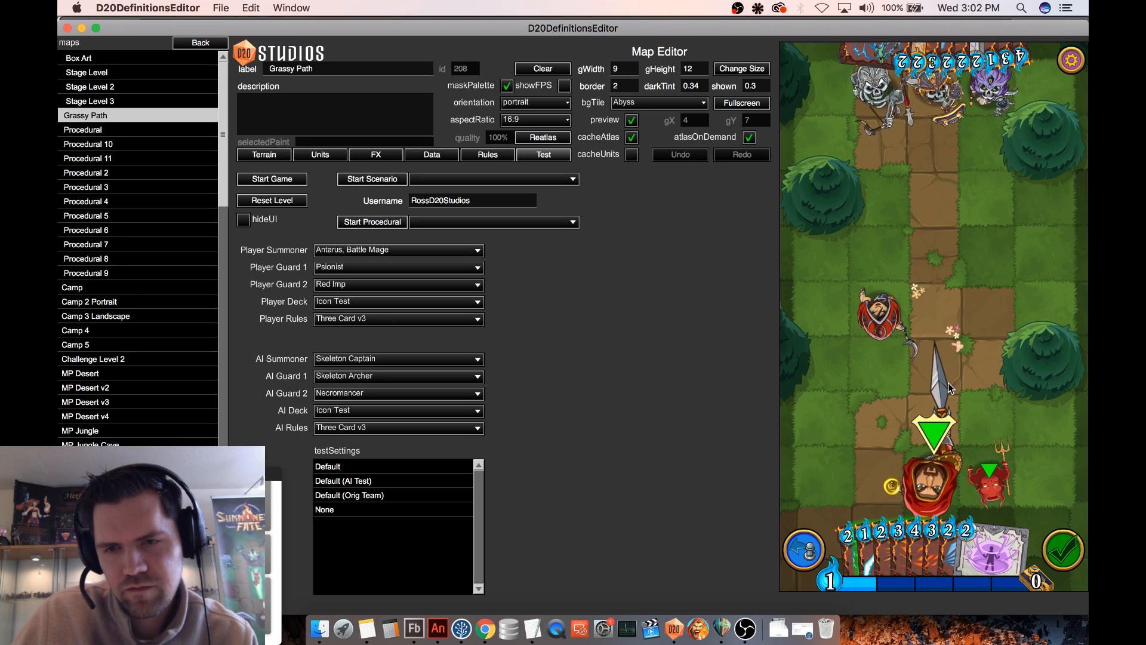
pyautogui.moveTo(934, 470); pyautogui.dragTo(930, 357)
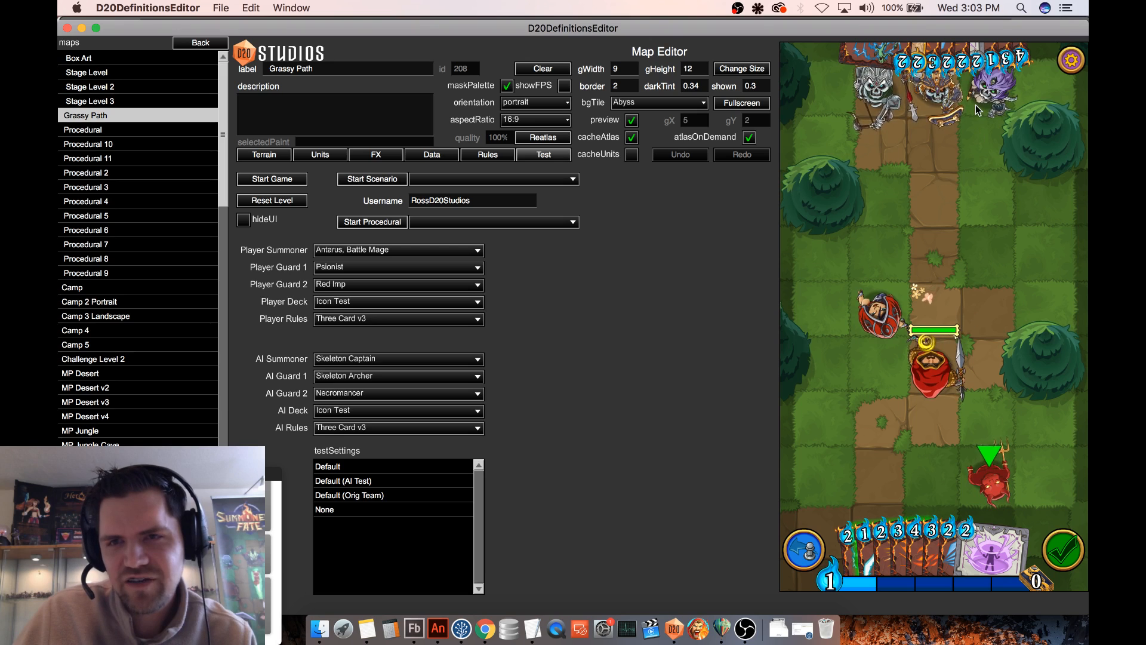
# - Inspect the opponent's Meteor Shower card and leave the test game by opening the Box Art map
pyautogui.moveTo(935, 67)
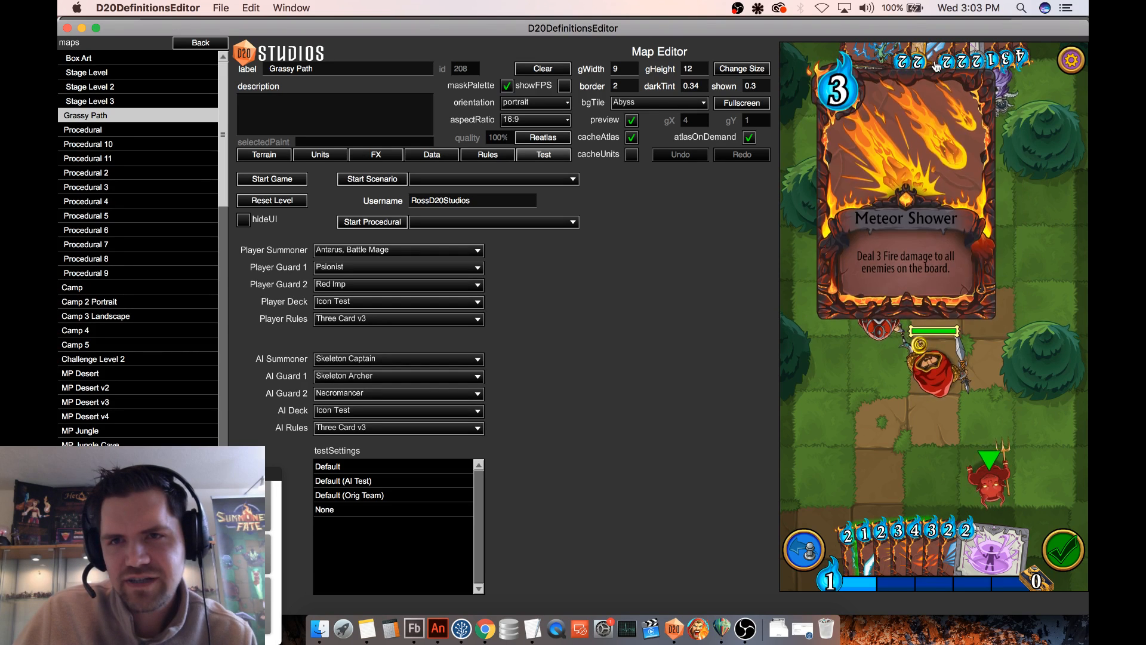
pyautogui.moveTo(951, 65); pyautogui.dragTo(1007, 232)
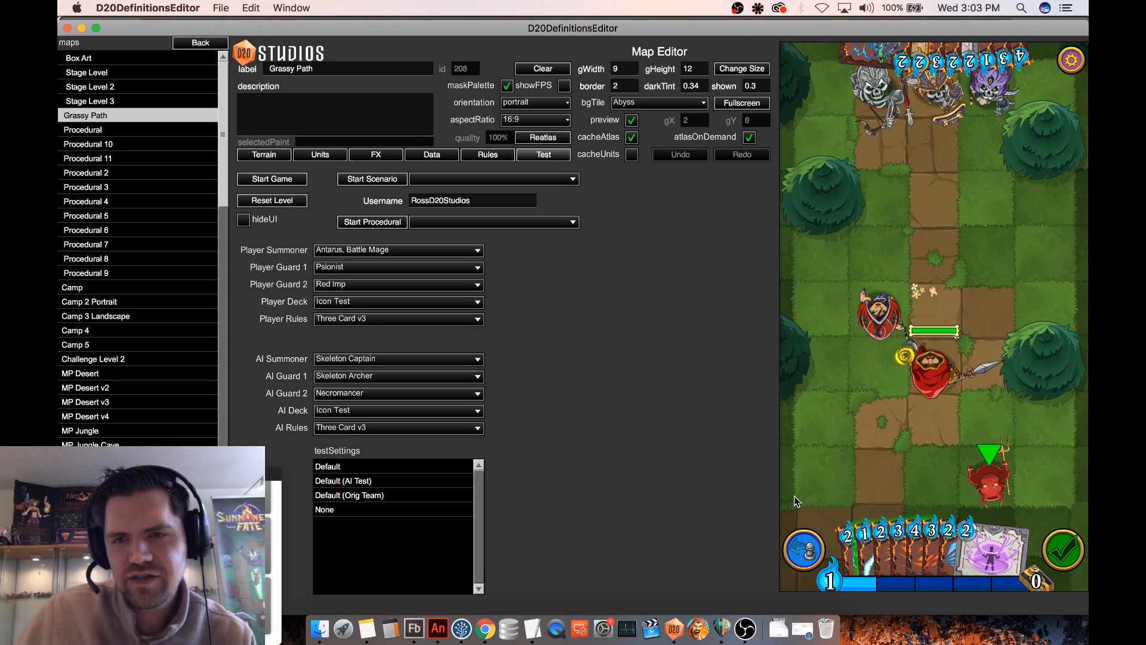
pyautogui.click(814, 549)
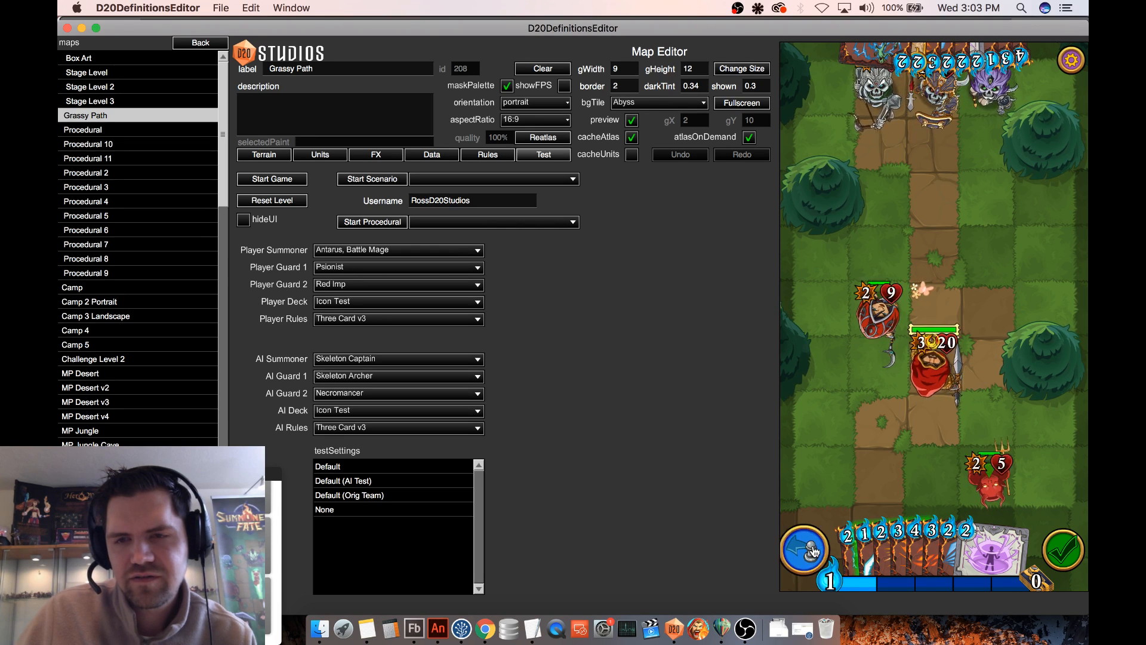
pyautogui.click(78, 57)
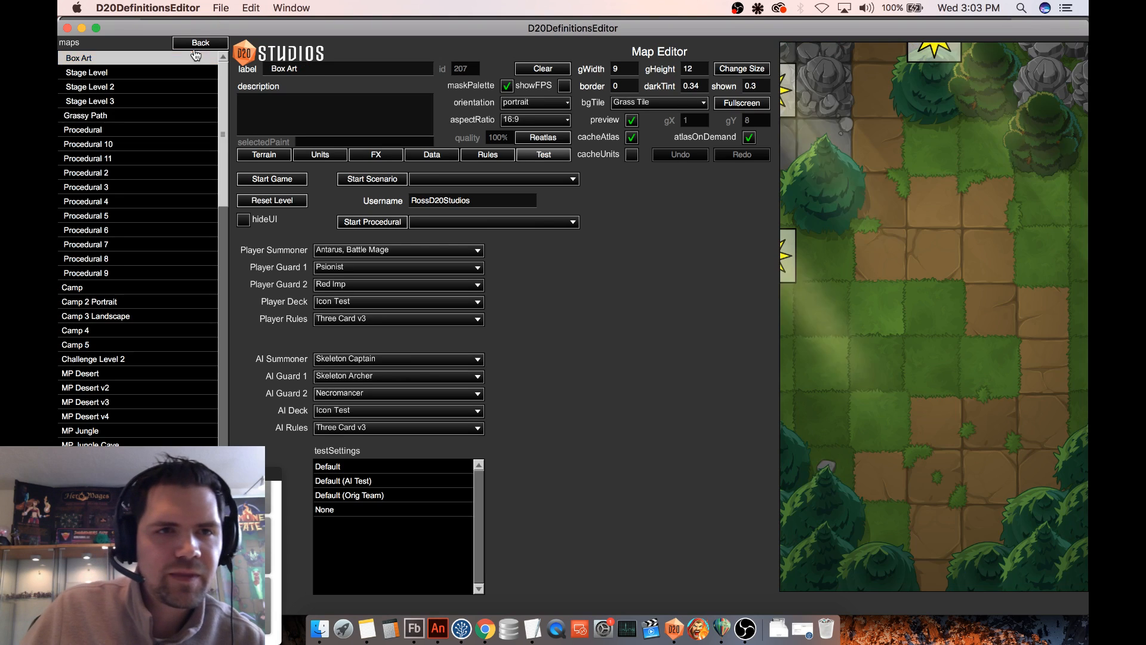
# - Open the original Celestial Barrier particle and reduce its Max Rad Variance to 78 and its Finish Size to 0
pyautogui.click(201, 42)
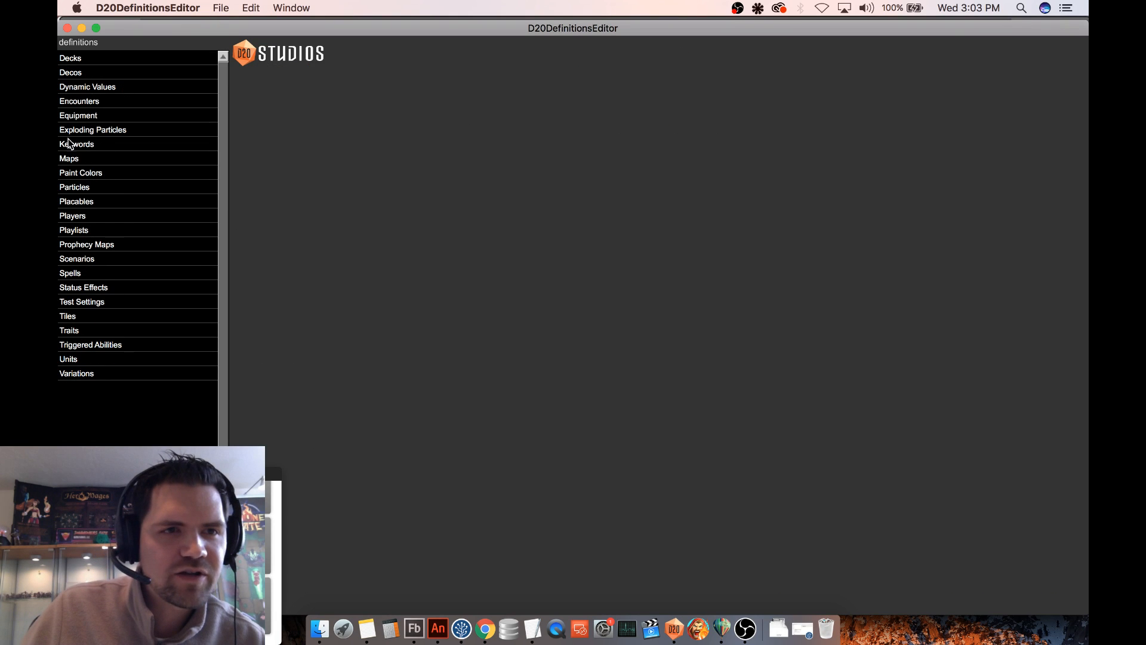
pyautogui.click(95, 187)
pyautogui.scroll(-1, 99, 251)
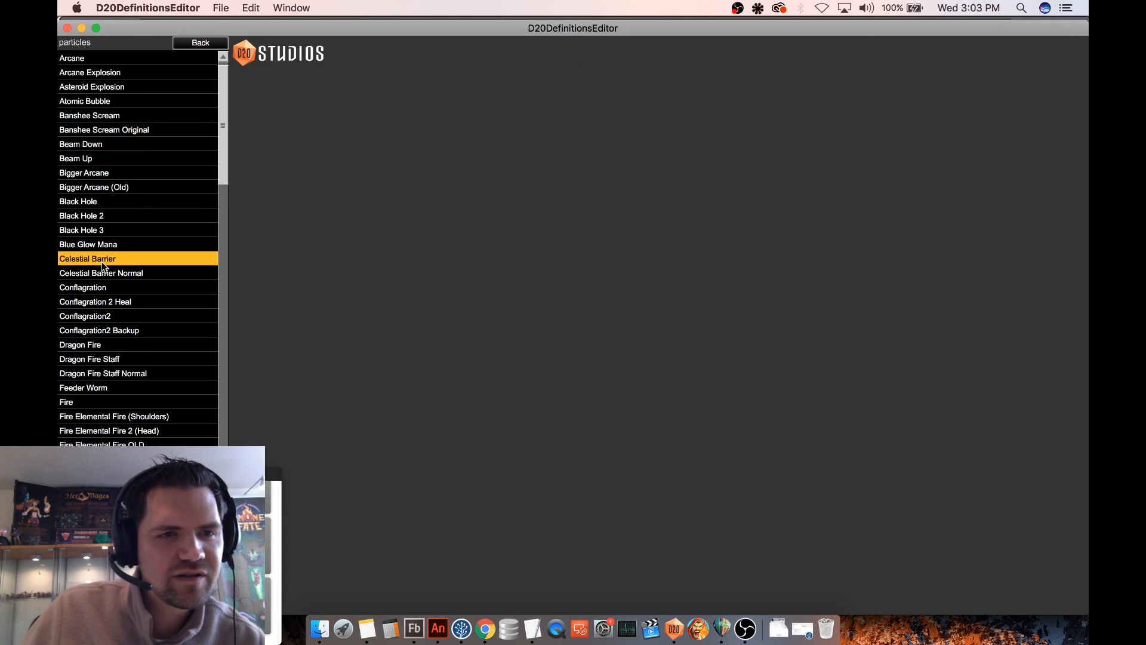
pyautogui.click(101, 262)
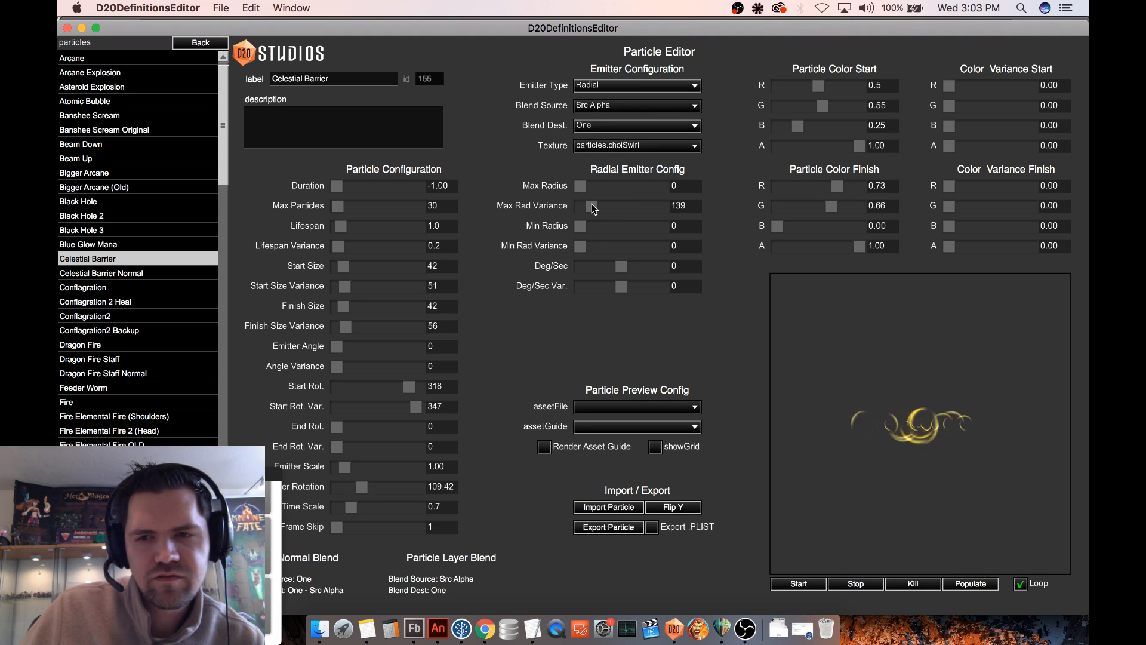
pyautogui.moveTo(591, 203); pyautogui.dragTo(584, 205)
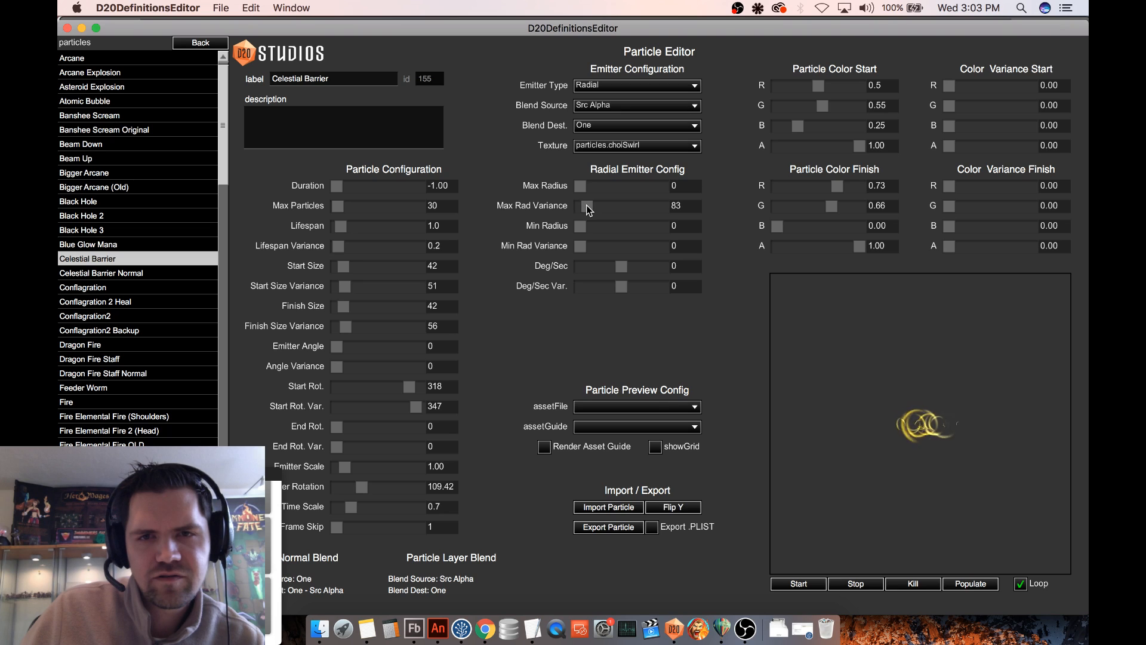
pyautogui.moveTo(586, 205); pyautogui.dragTo(590, 206)
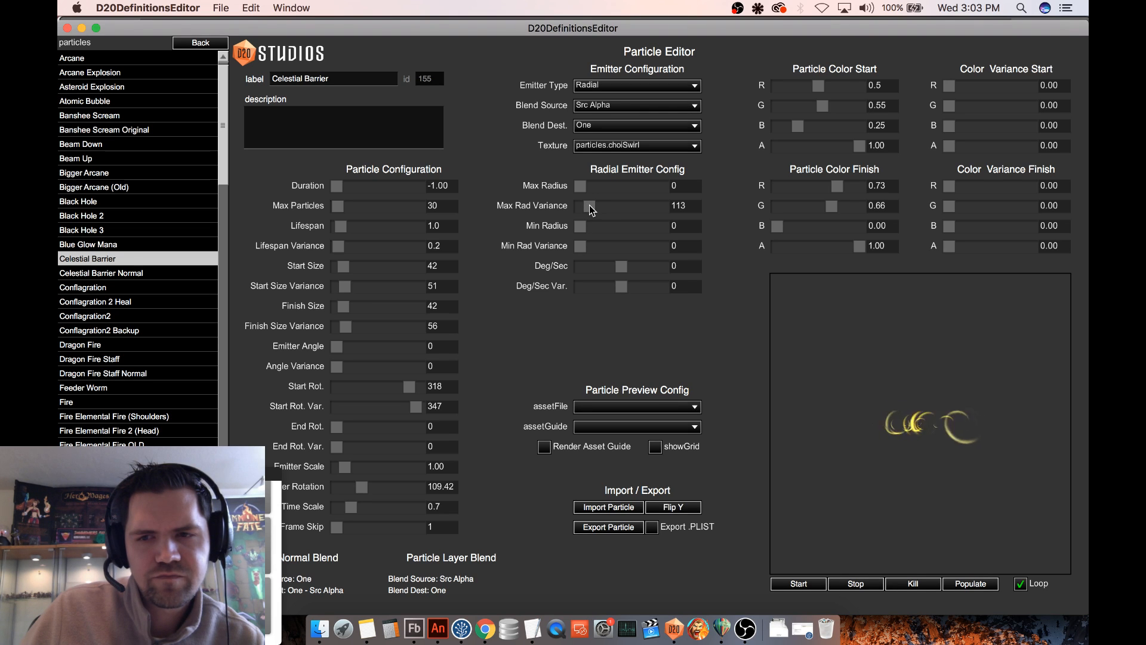
pyautogui.moveTo(589, 205); pyautogui.dragTo(587, 205)
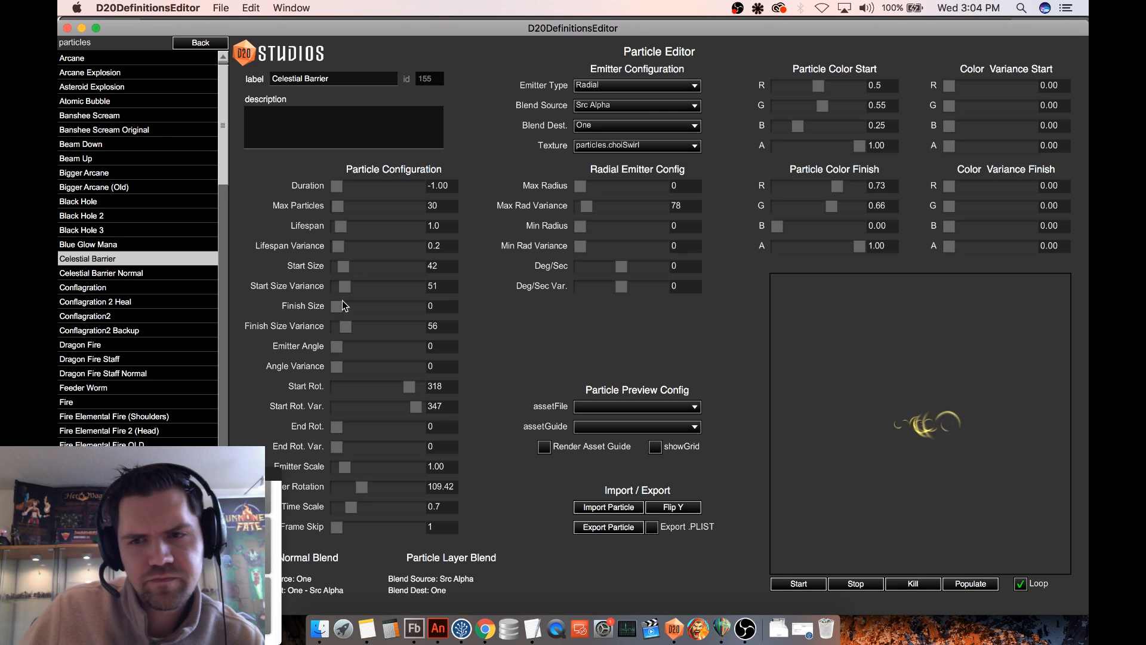
# - Set Celestial Barrier's Start Size to 84 and its Start Size Variance to 27
pyautogui.moveTo(345, 270); pyautogui.dragTo(349, 270)
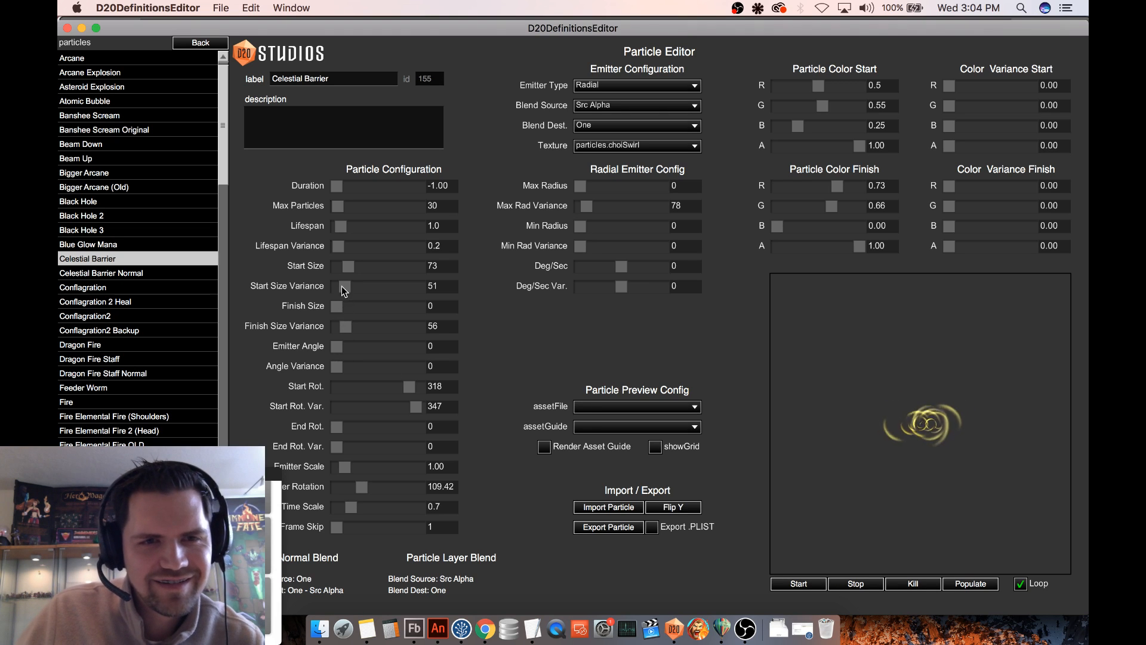
pyautogui.moveTo(341, 285); pyautogui.dragTo(351, 267)
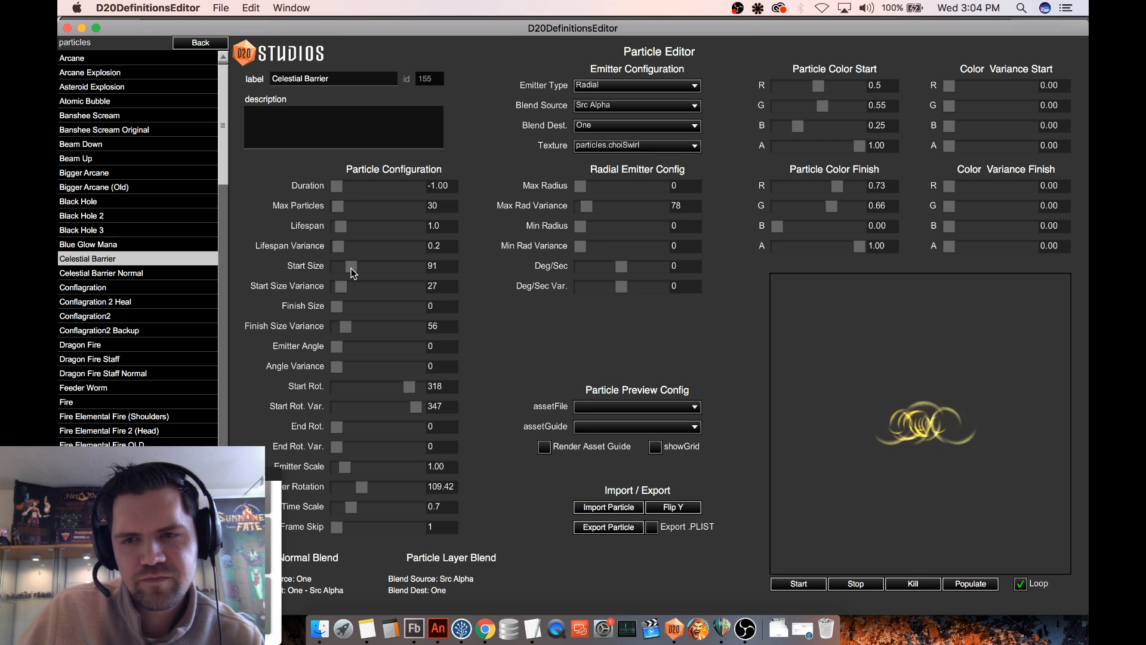
pyautogui.moveTo(351, 267); pyautogui.dragTo(350, 267)
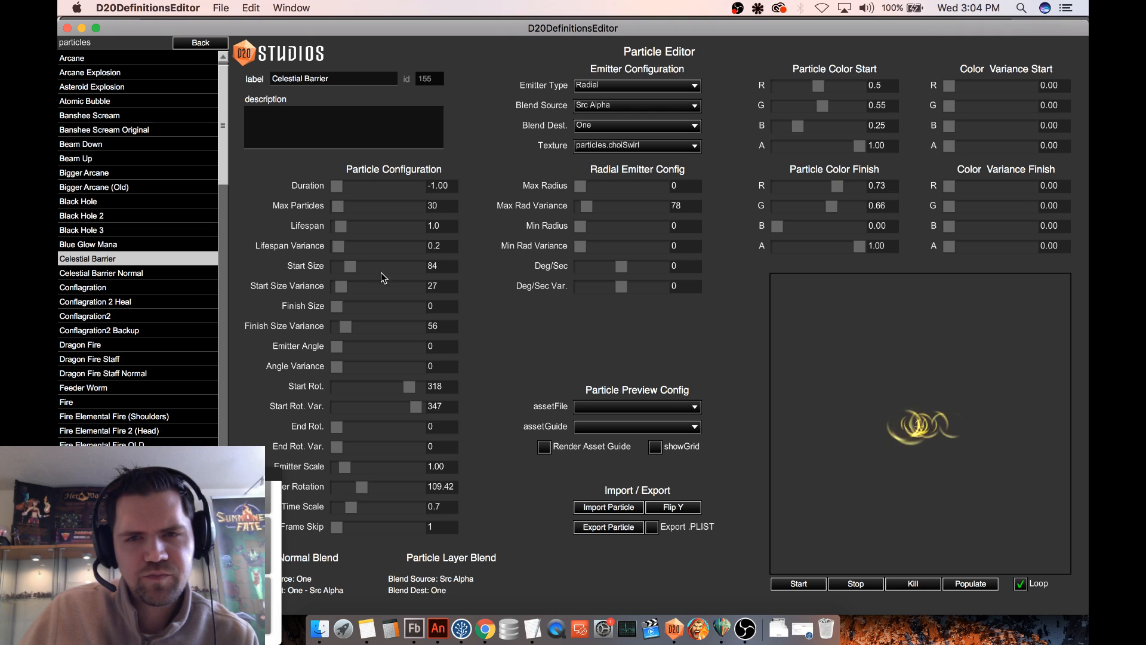
# - Try one texture after another on Celestial Barrier, from particles.blob to particles.magicFire, and reposition the emitter in the preview
pyautogui.click(640, 147)
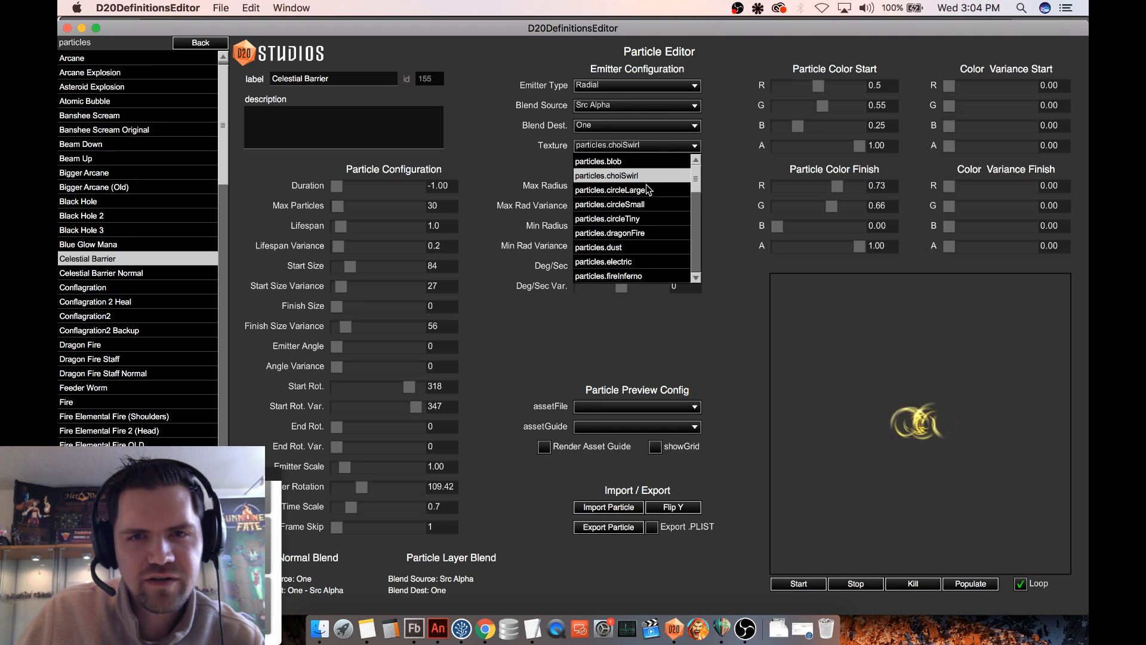
pyautogui.click(639, 160)
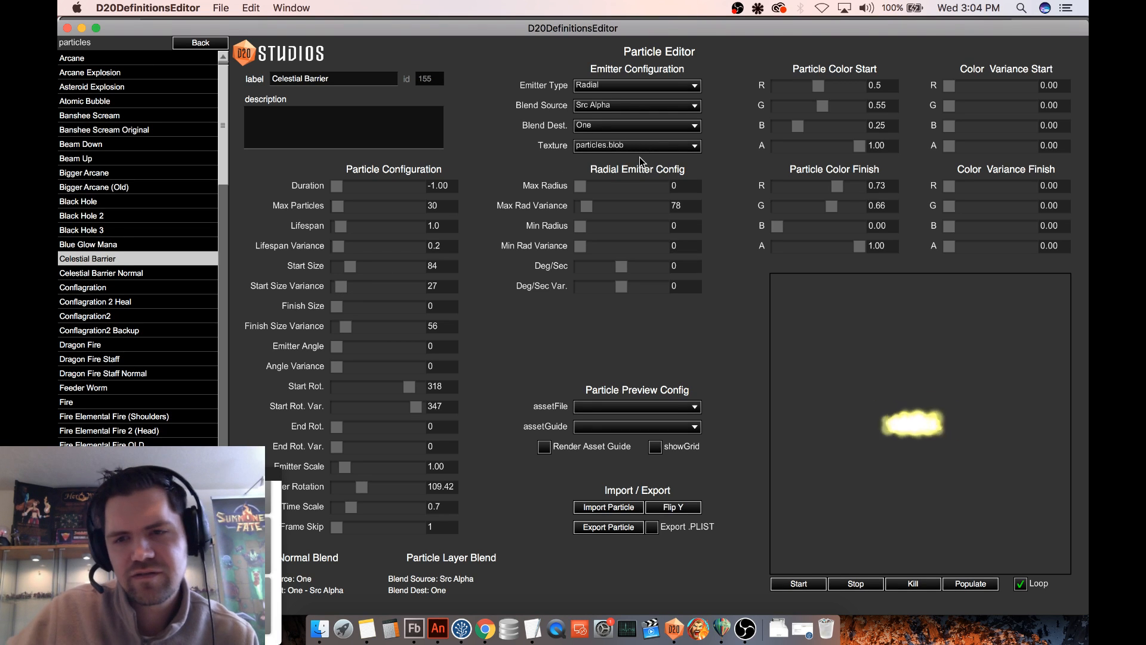
pyautogui.press('Down')
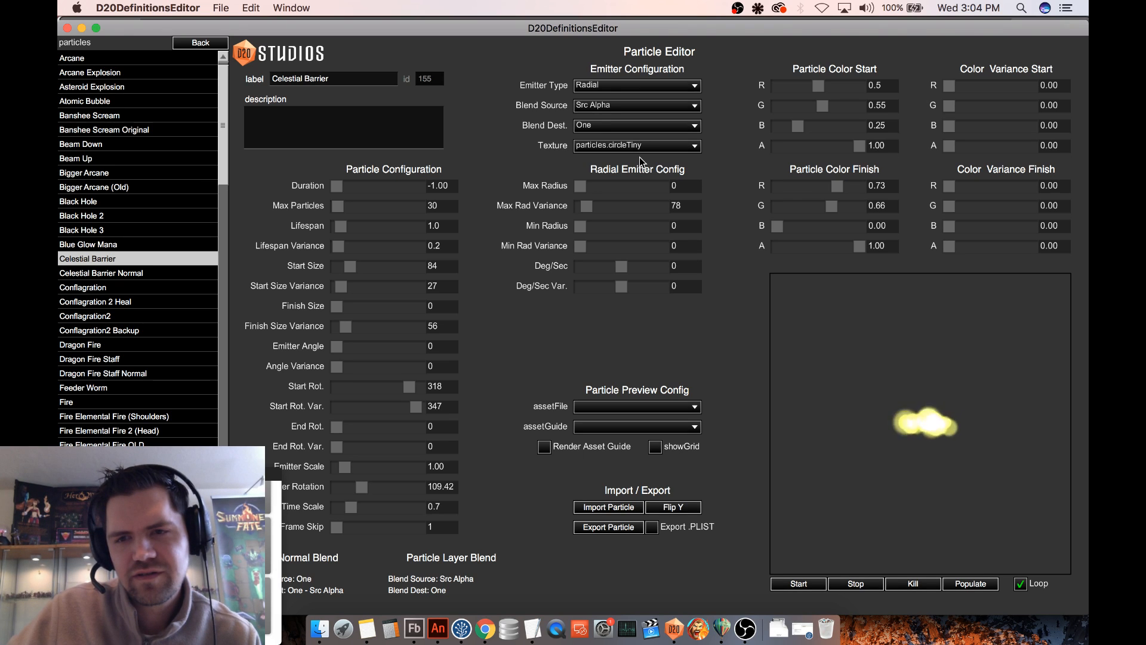
pyautogui.press('Down')
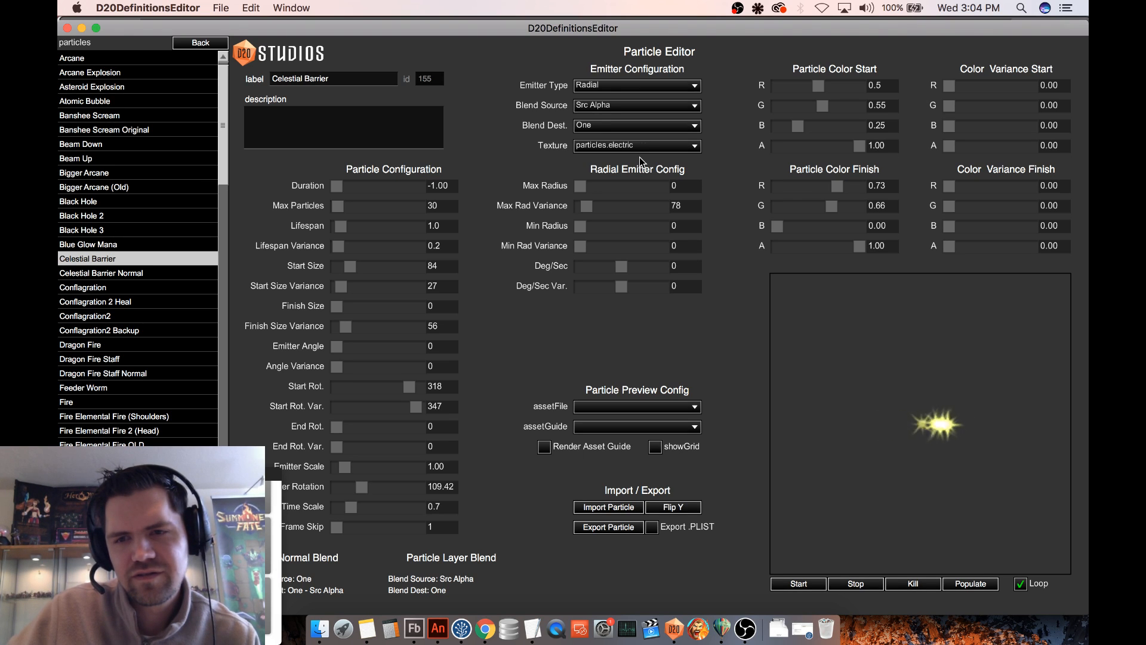
pyautogui.press('Down')
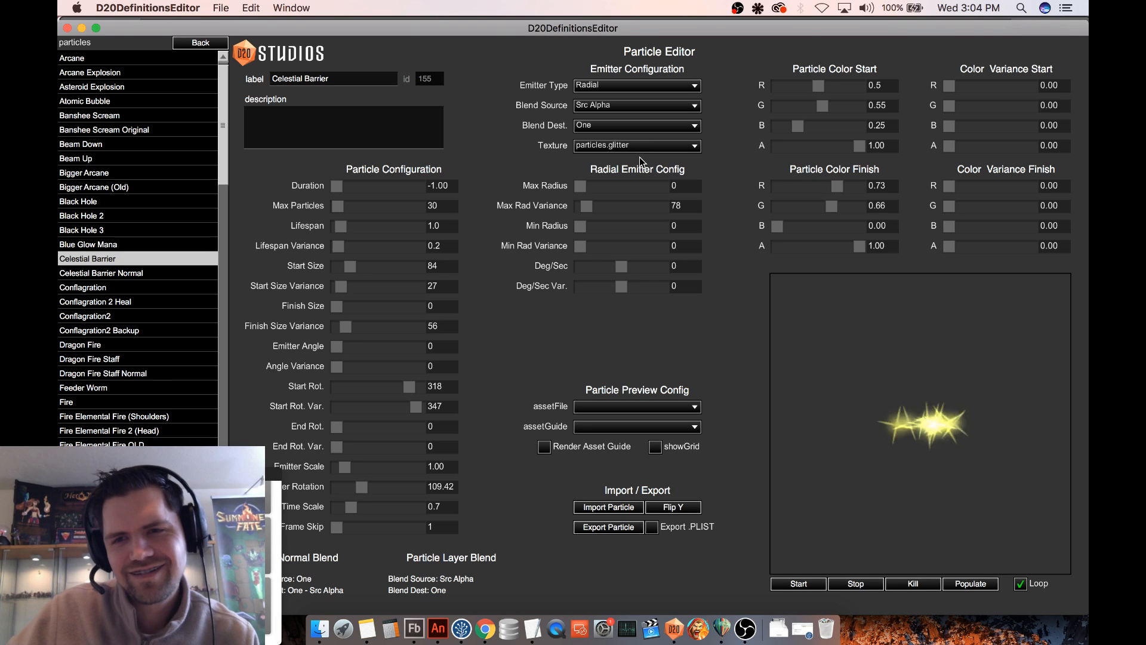
pyautogui.press('Down')
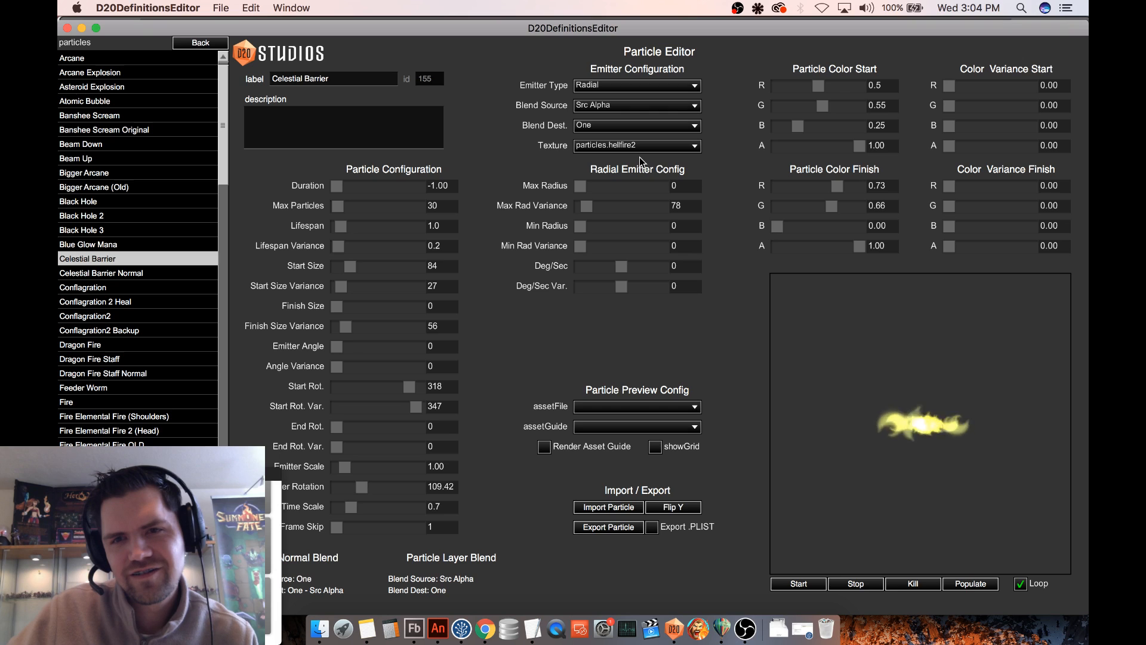
pyautogui.press('Down')
pyautogui.press('Down')
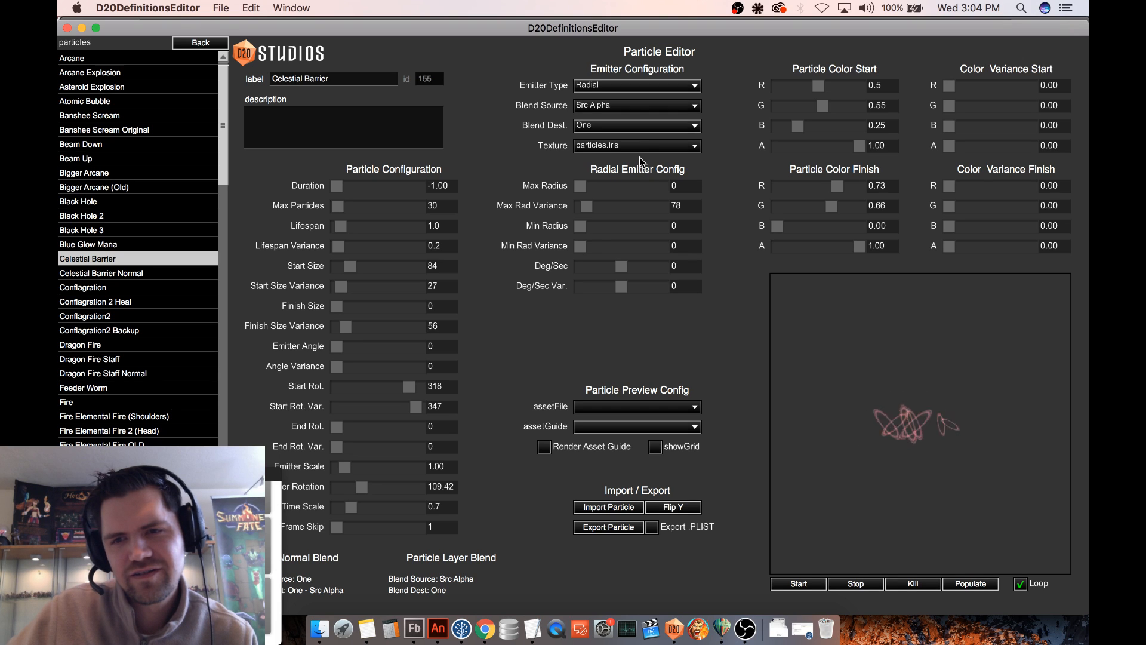
pyautogui.press('Down')
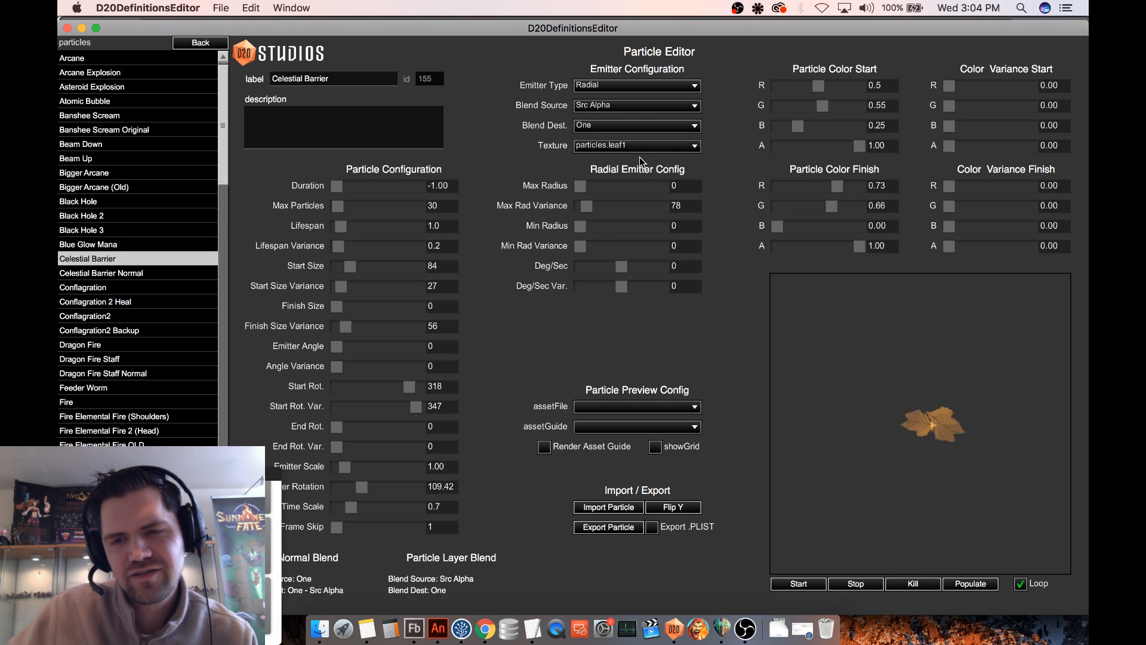
pyautogui.press('Down')
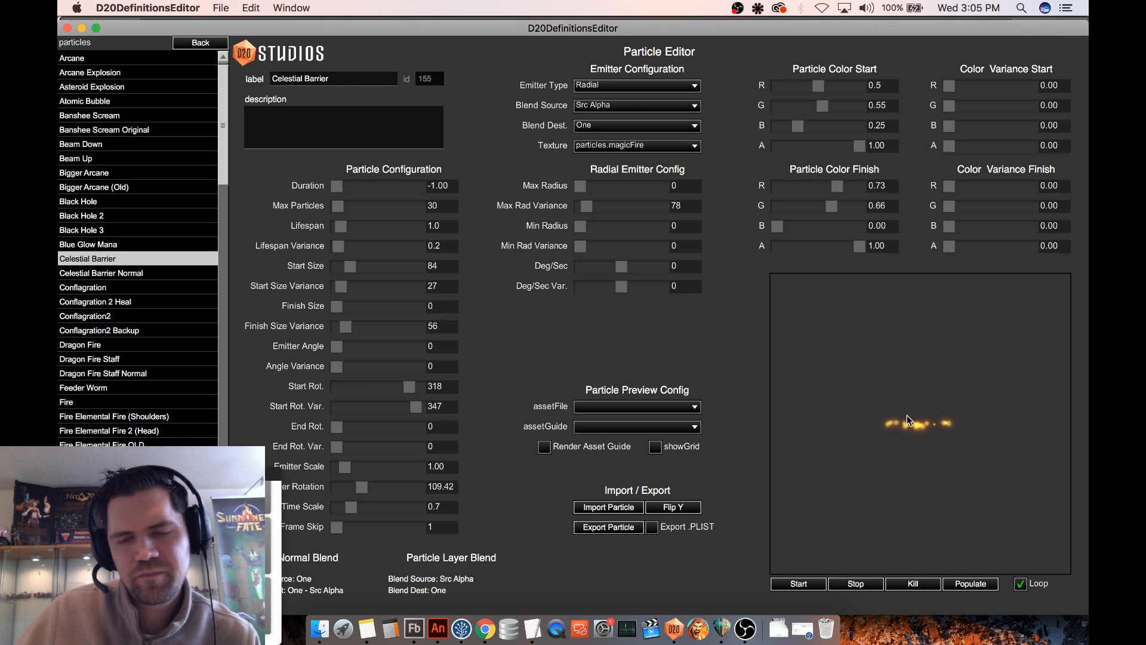
pyautogui.moveTo(913, 387)
pyautogui.mouseDown()
pyautogui.moveTo(917, 431)
pyautogui.moveTo(911, 415)
pyautogui.moveTo(930, 402)
pyautogui.mouseUp()
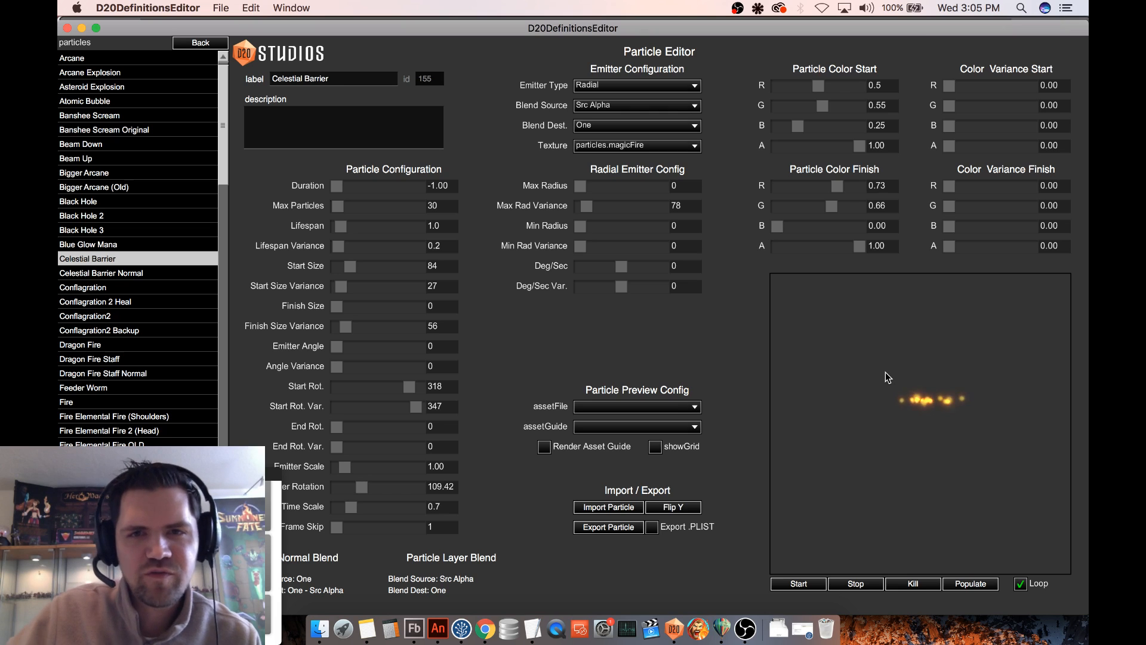
# - Try the particles.pixel texture, and step back through the textures to try particles.iris again
pyautogui.click(648, 146)
pyautogui.click(641, 179)
pyautogui.press('Down')
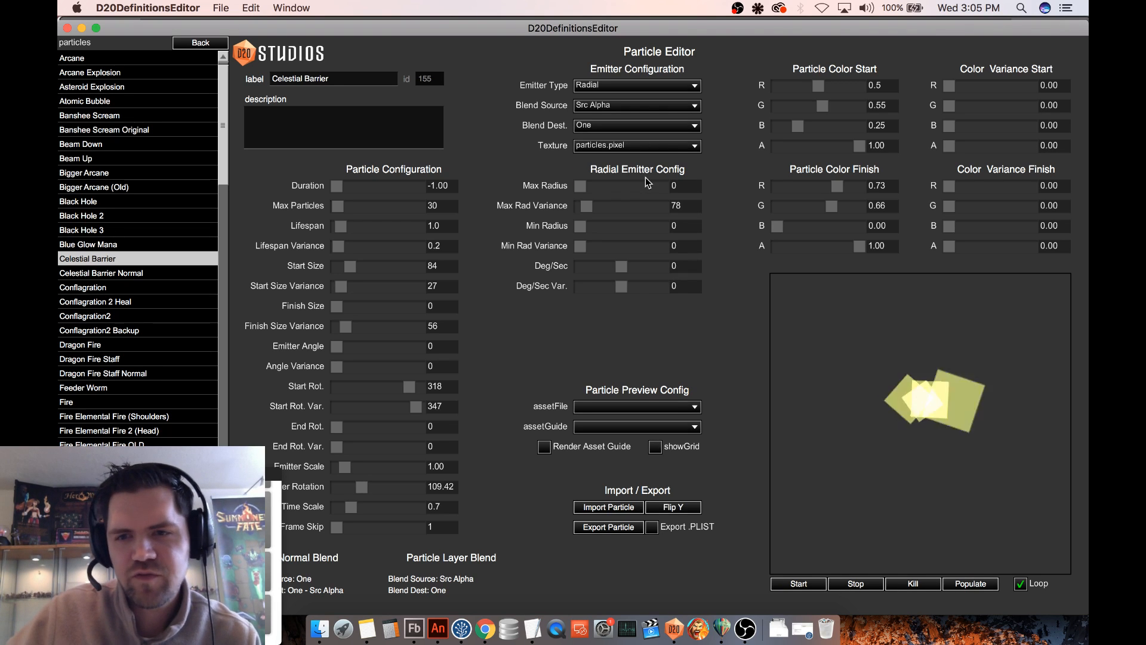
pyautogui.press('Up')
pyautogui.press('Up')
pyautogui.press('Up')
pyautogui.press('Up')
pyautogui.press('Up')
pyautogui.press('Up')
pyautogui.press('Up')
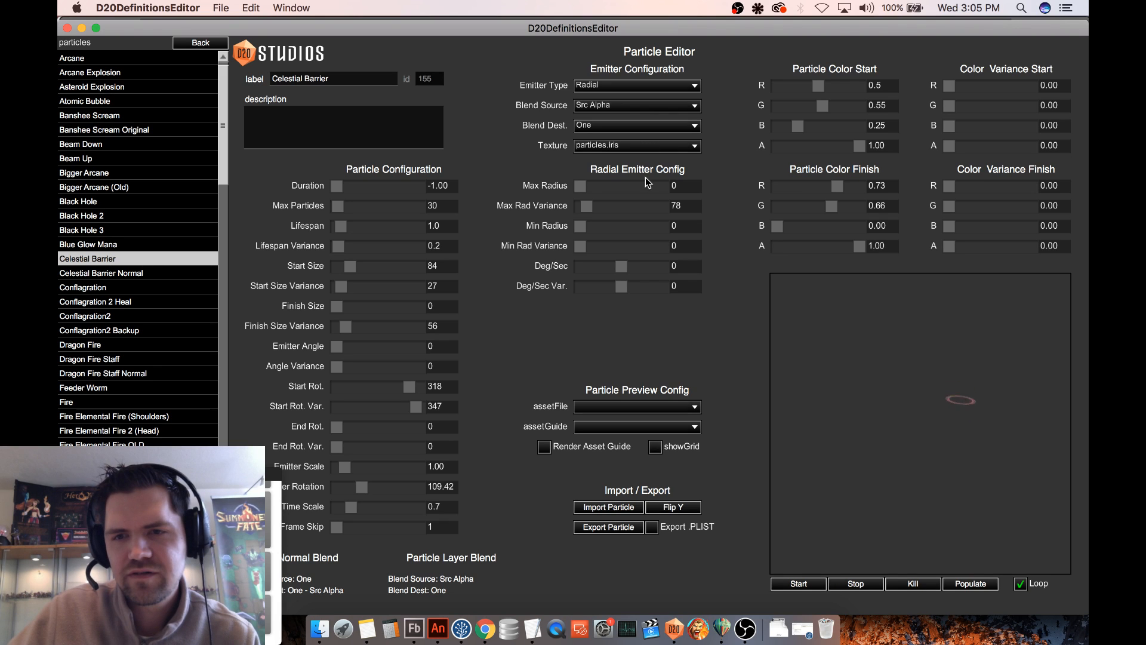
pyautogui.press('Down')
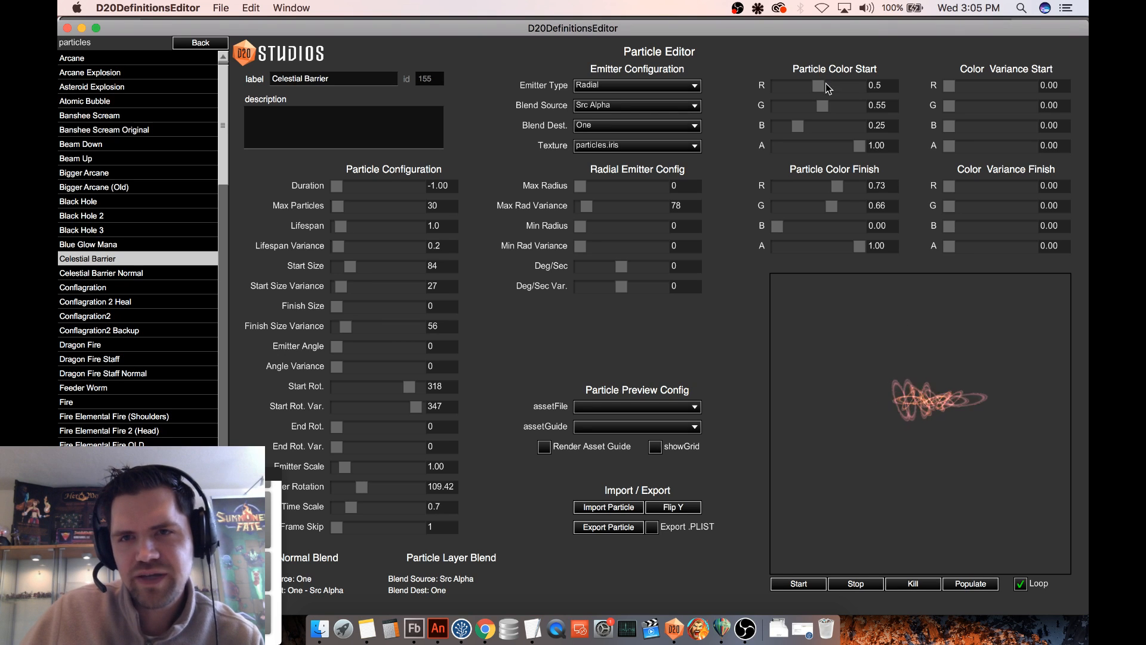
# - Try the particles.star texture on Celestial Barrier
pyautogui.click(642, 146)
pyautogui.scroll(-3, 651, 225)
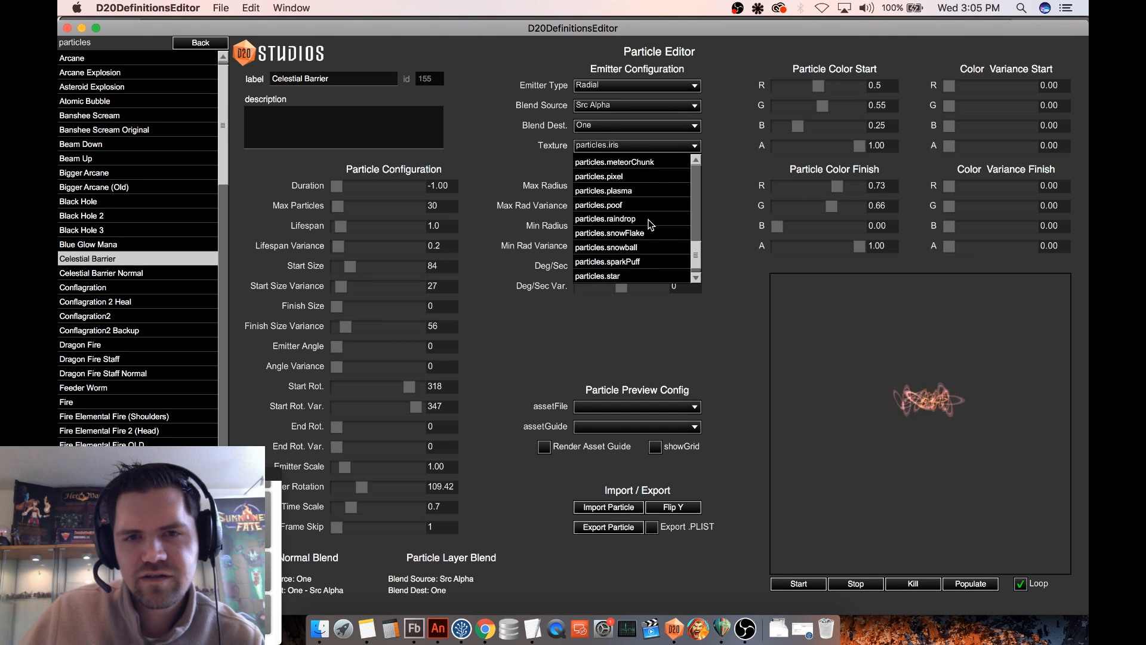
pyautogui.scroll(-1, 650, 225)
pyautogui.click(629, 260)
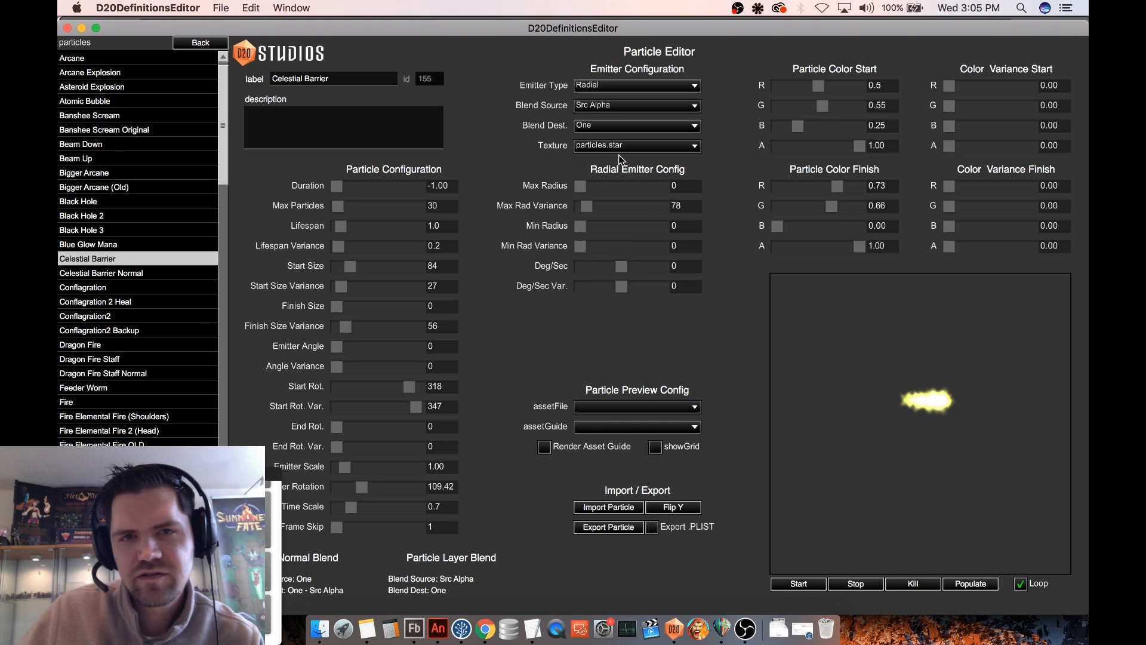
# - Try the textures from particles.sparkPuff back to particles.poof, and move the emitter around the preview with particles.poof
pyautogui.click(619, 149)
pyautogui.click(630, 249)
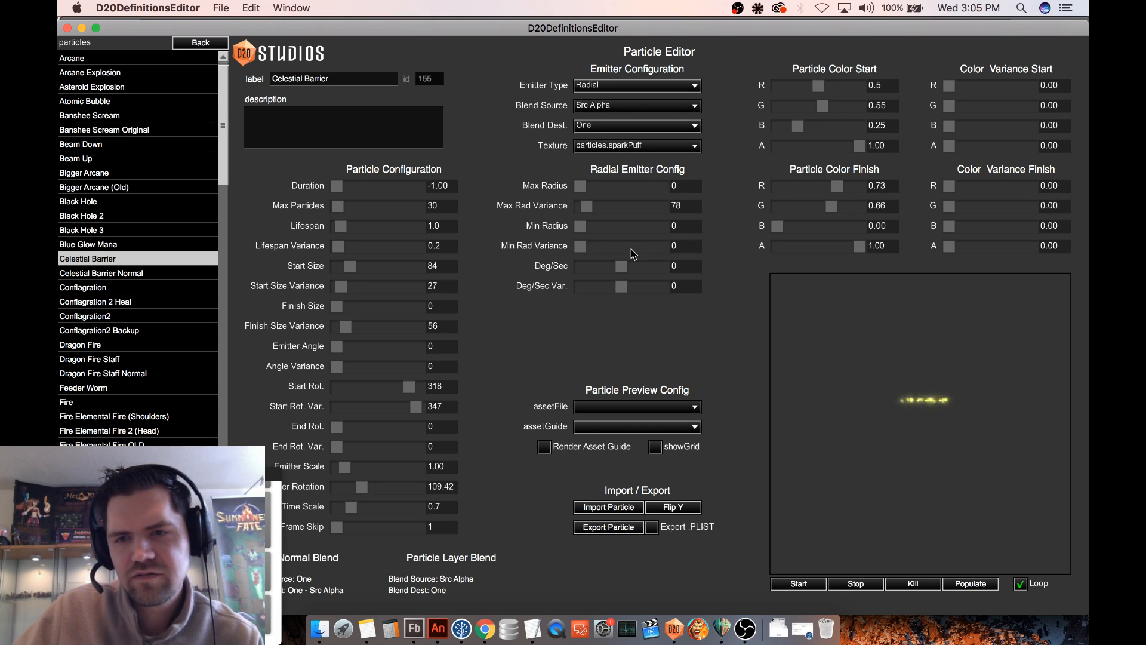
pyautogui.press('Up')
pyautogui.press('Up')
pyautogui.press('Up')
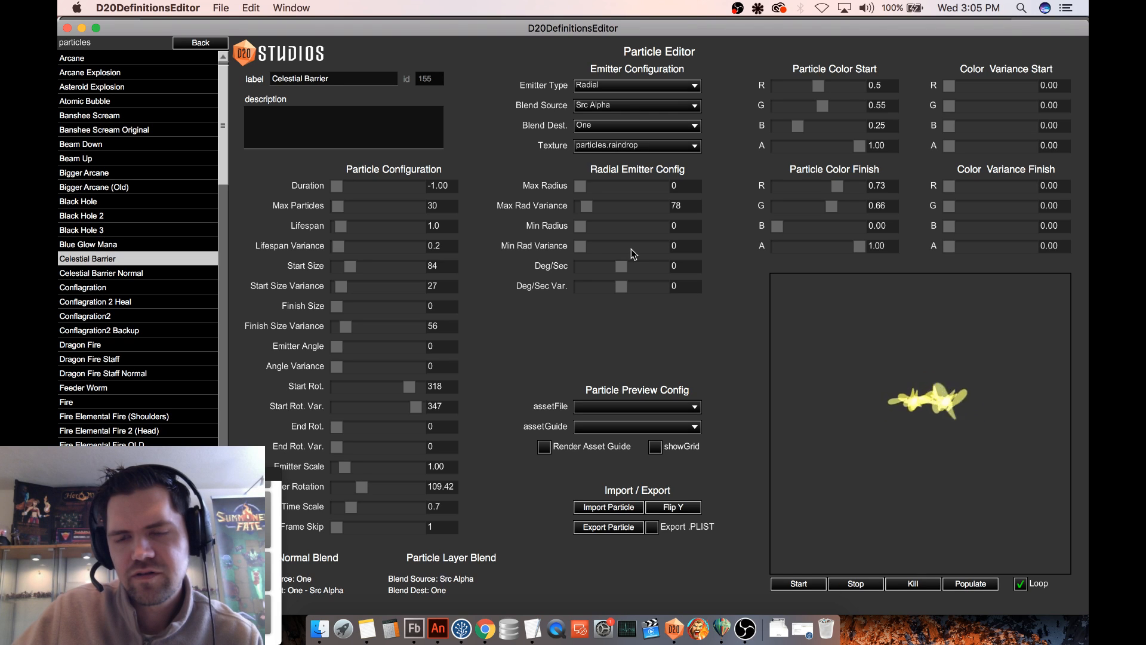
pyautogui.press('Up')
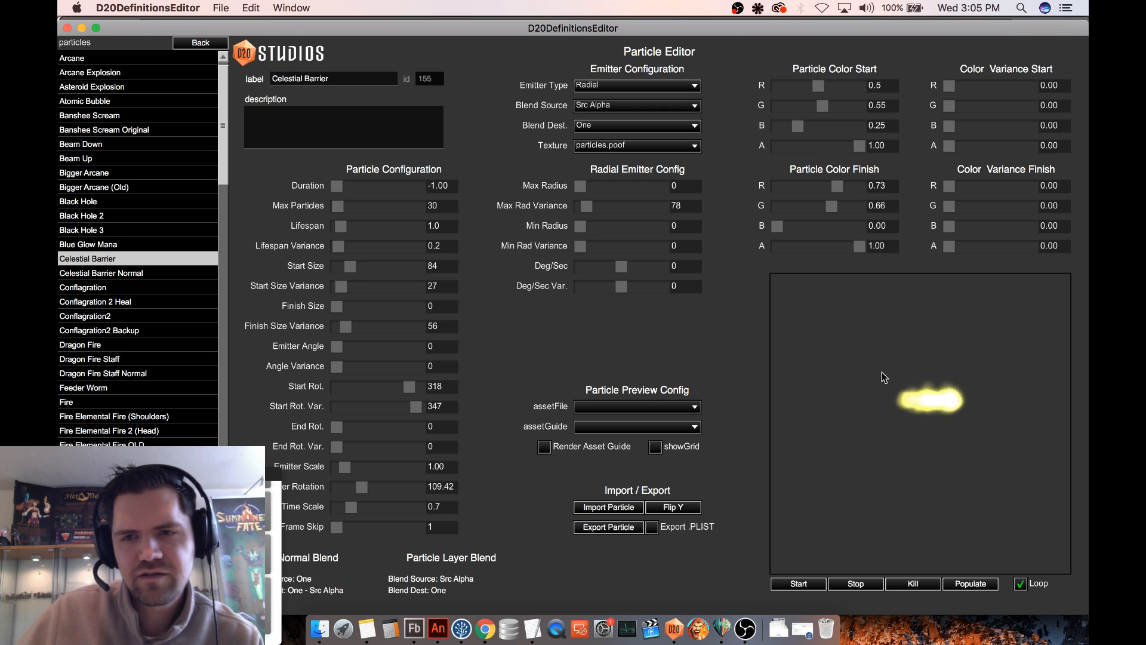
pyautogui.click(832, 350)
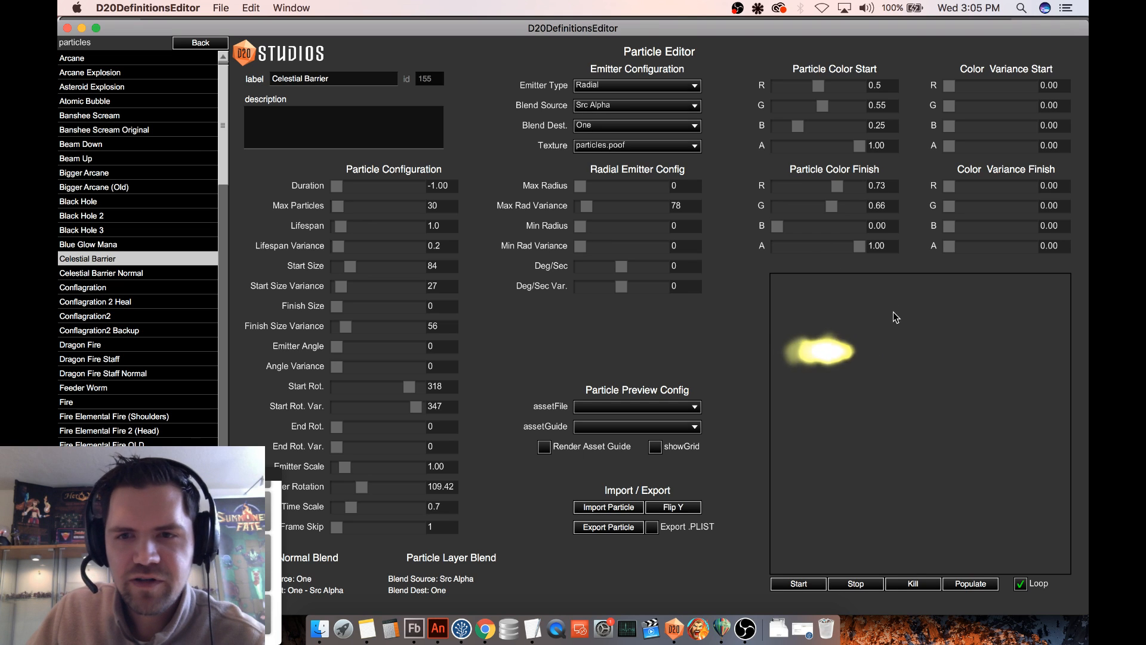
pyautogui.click(905, 364)
# - Compare the fire textures, set Celestial Barrier's texture to particles.hellfire3, and move the emitter around the preview to check it
pyautogui.click(626, 146)
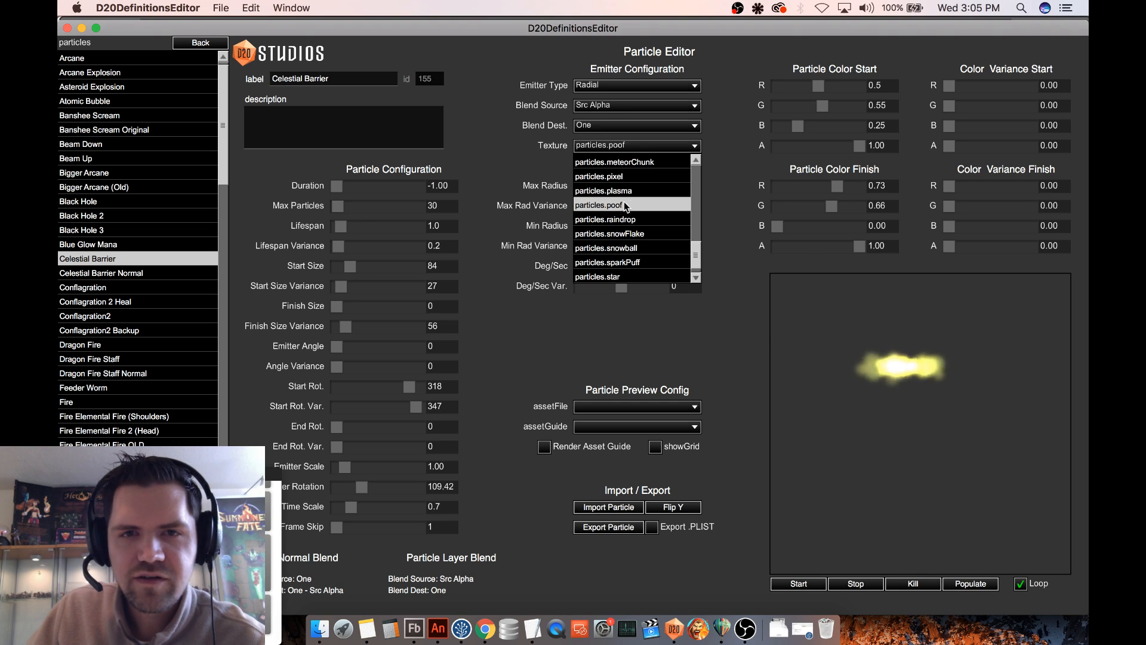
pyautogui.scroll(1, 641, 167)
pyautogui.click(641, 162)
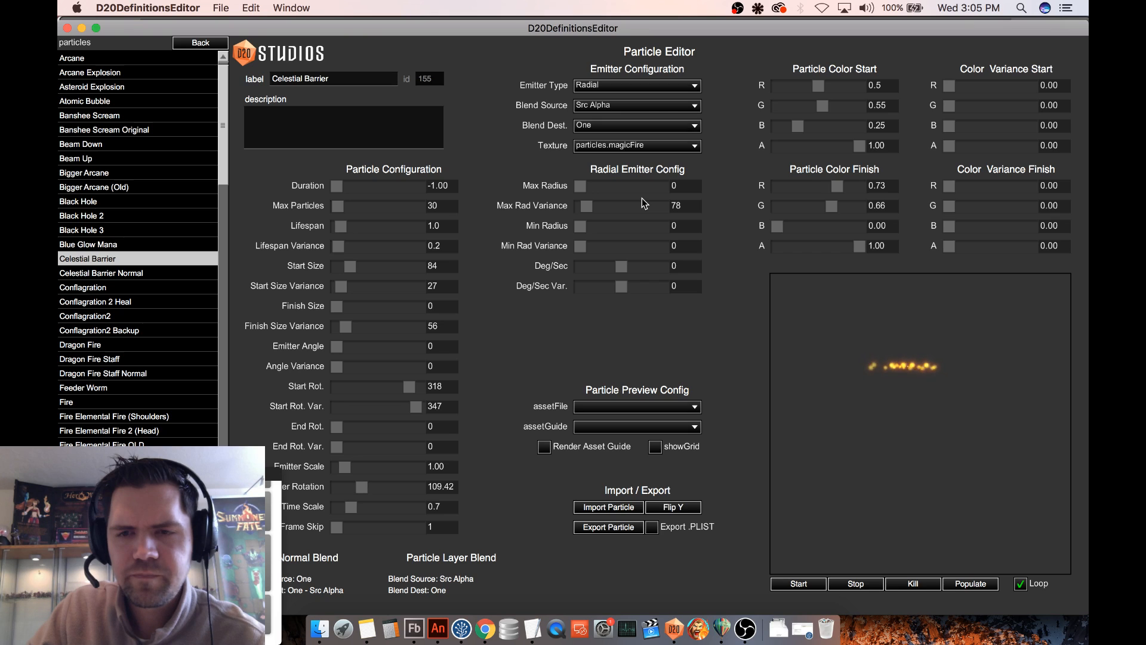
pyautogui.press('Down')
pyautogui.press('Down')
pyautogui.press('Down')
pyautogui.press('Down')
pyautogui.press('Down')
pyautogui.press('Down')
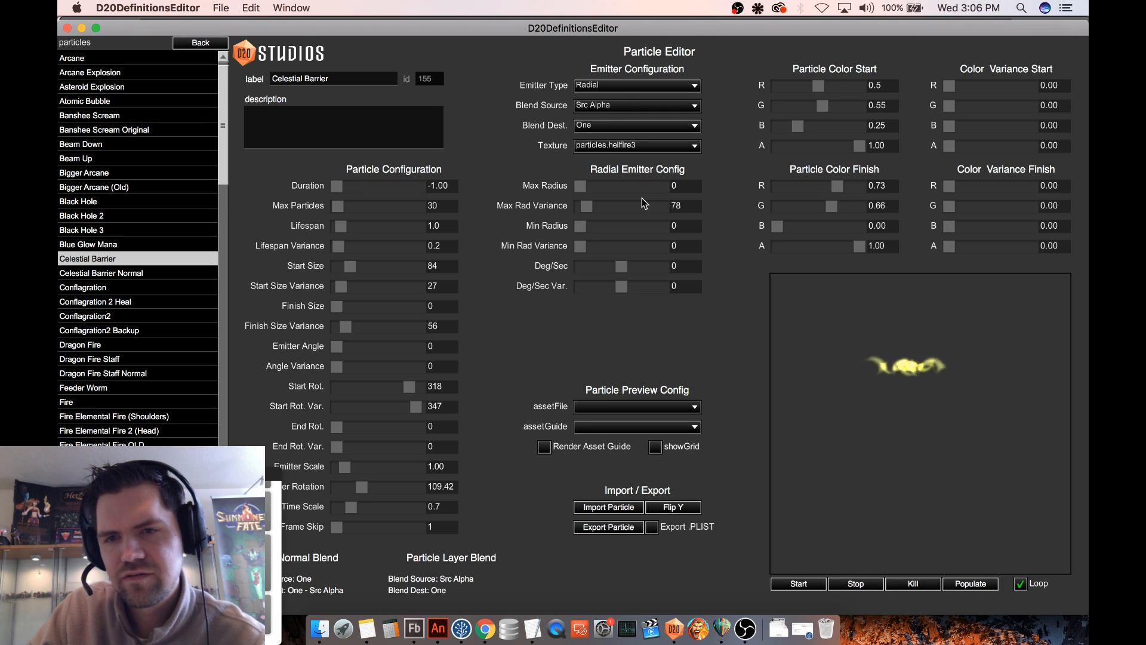
pyautogui.press('Up')
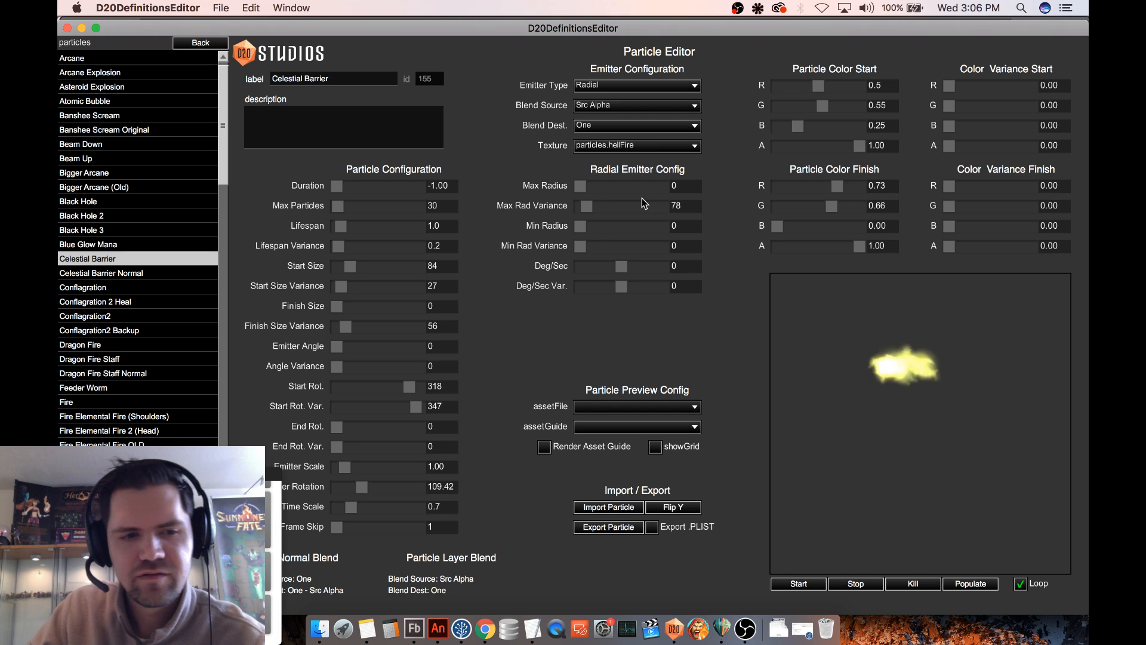
pyautogui.press('Down')
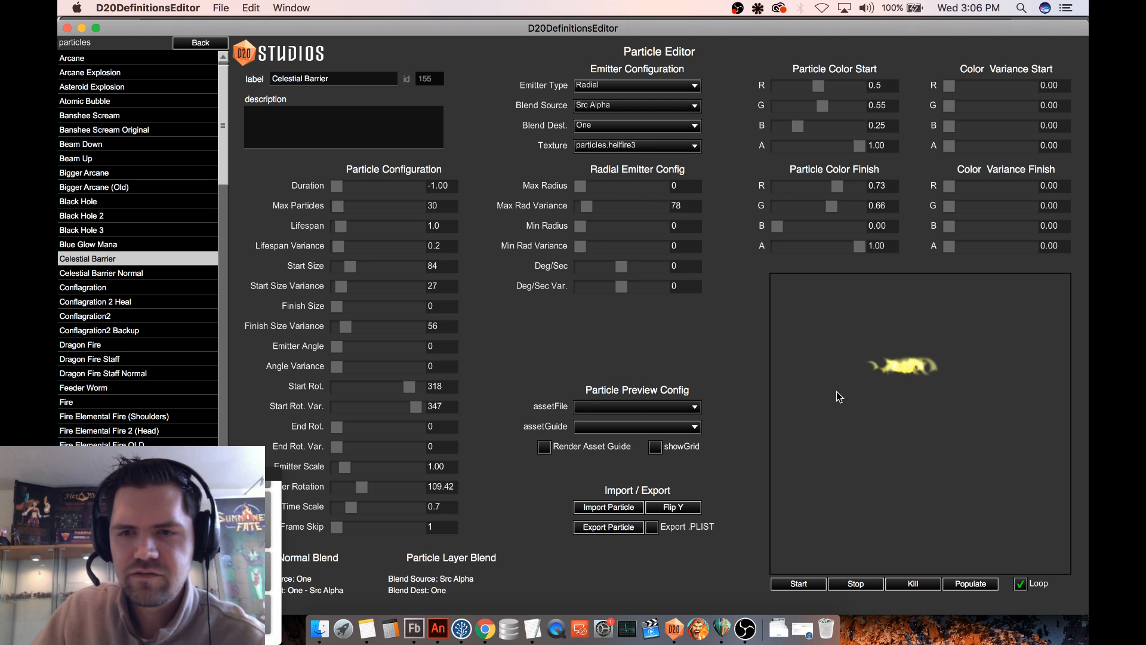
pyautogui.moveTo(912, 451); pyautogui.dragTo(920, 420)
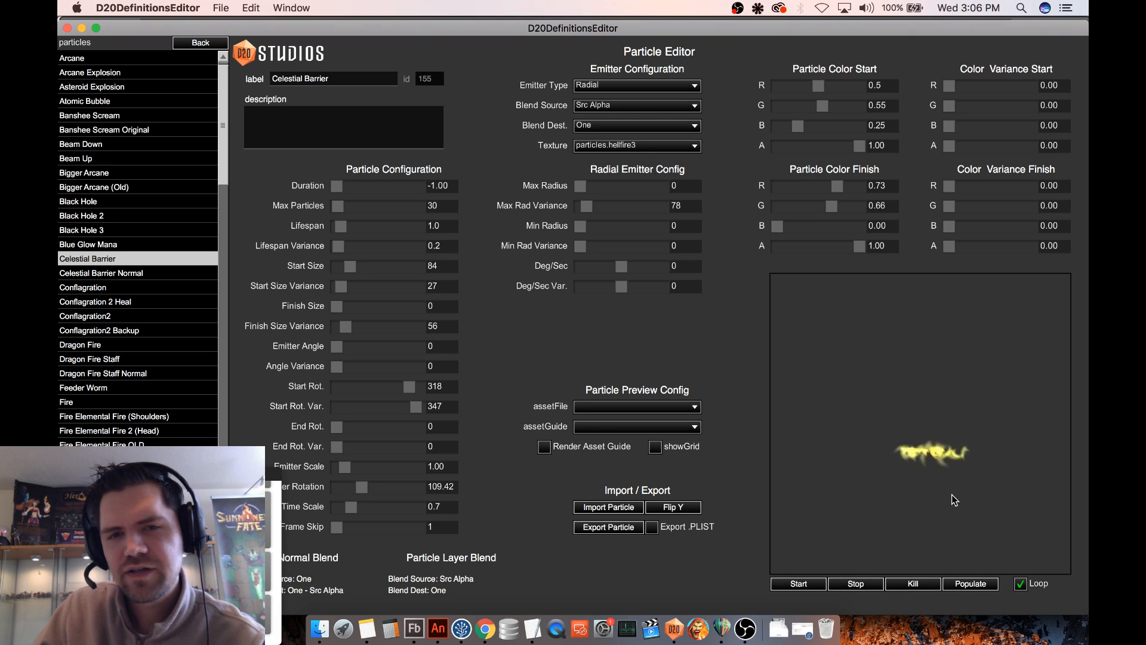
pyautogui.moveTo(951, 494); pyautogui.dragTo(929, 407)
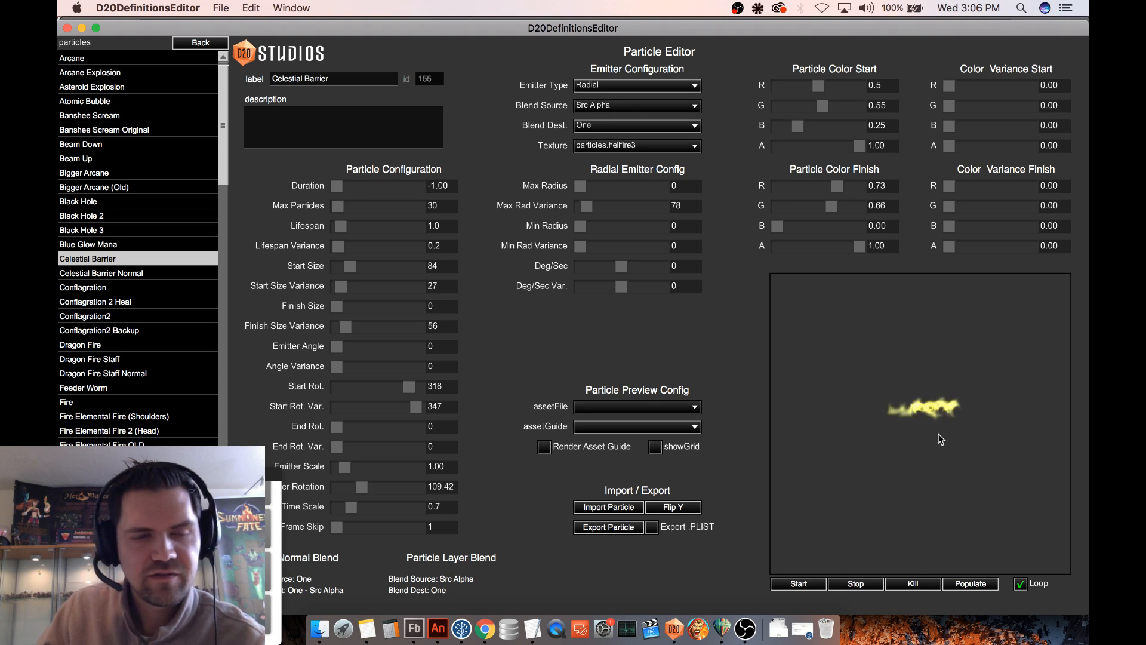
# - Move the emitter in the preview, and reselect Celestial Barrier to restore its saved settings
pyautogui.moveTo(942, 437); pyautogui.dragTo(915, 405)
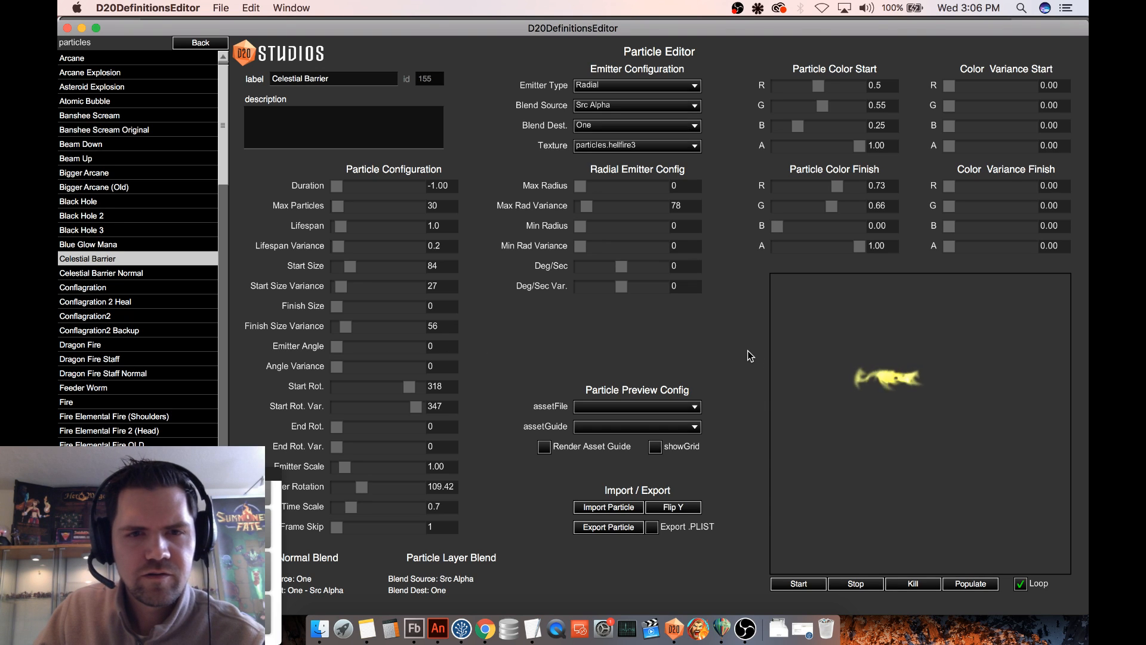
pyautogui.click(106, 274)
pyautogui.click(118, 260)
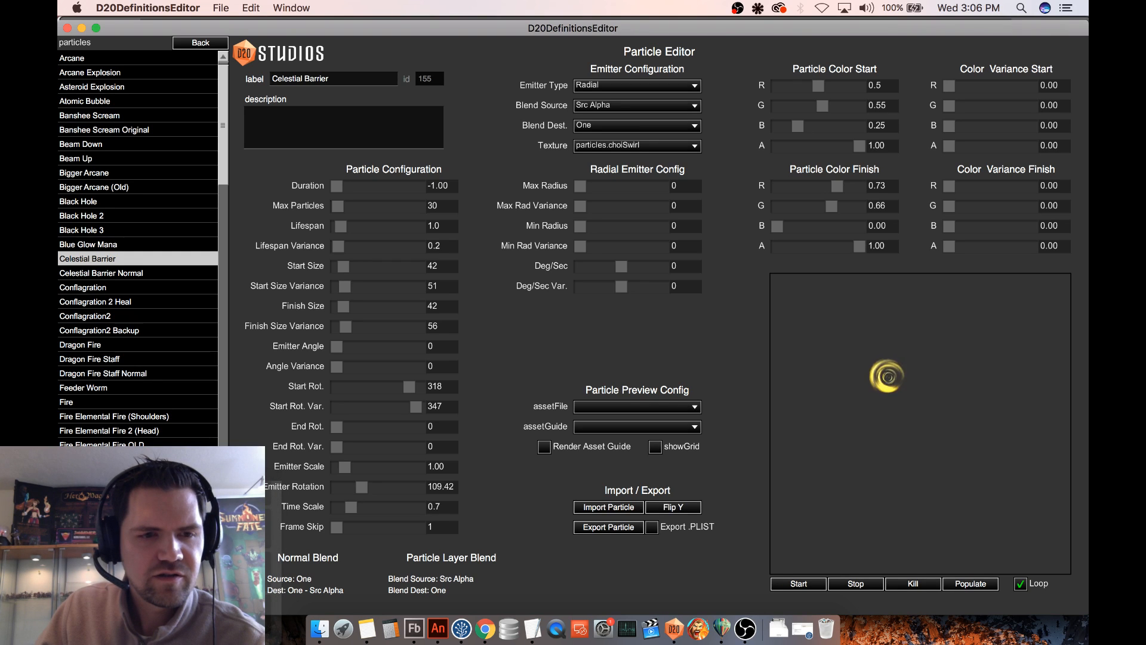
# - Duplicate the Celestial Barrier particle and label the copy Celestial Barrier Orig
pyautogui.click(125, 597)
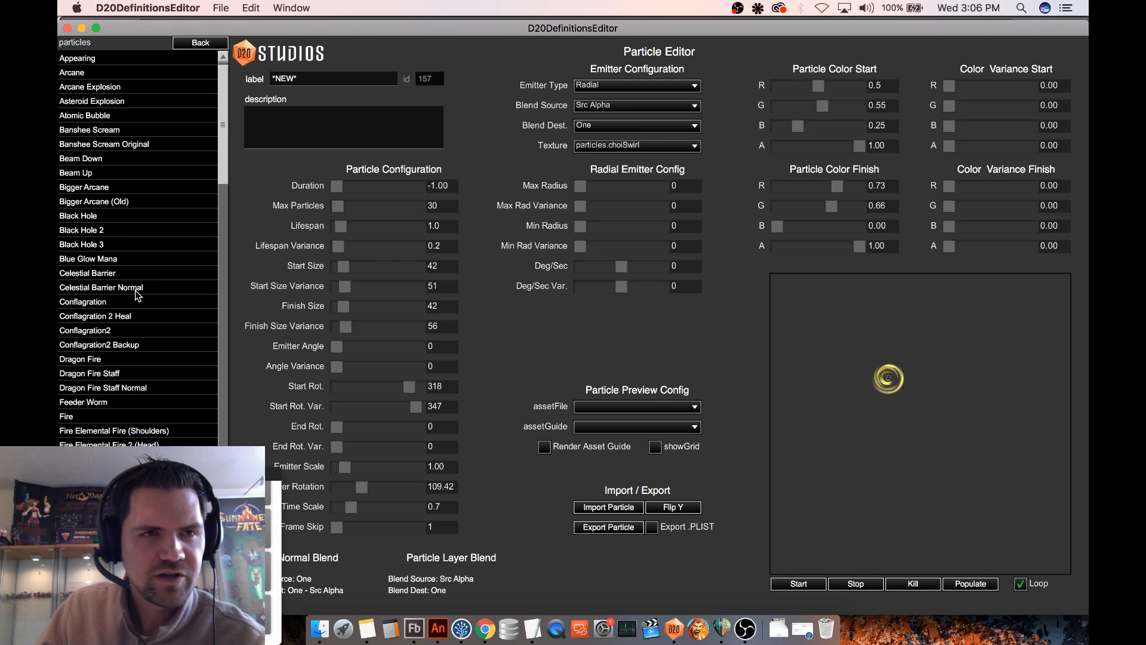
pyautogui.click(306, 74)
pyautogui.write('Celesti')
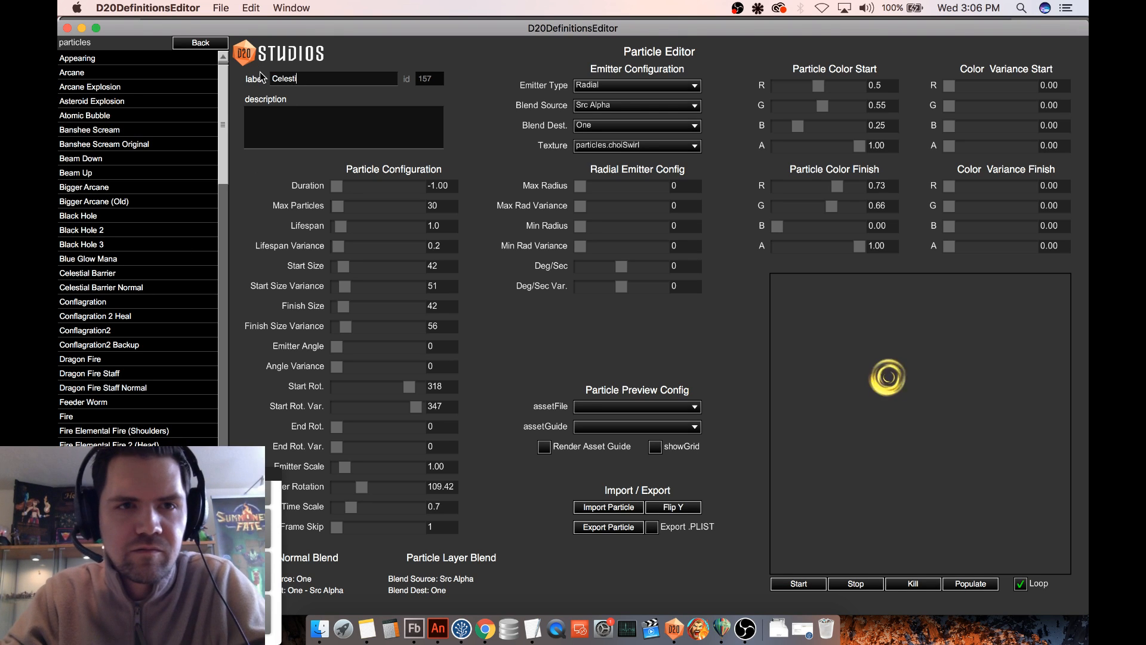
pyautogui.write('al Barrier ORign')
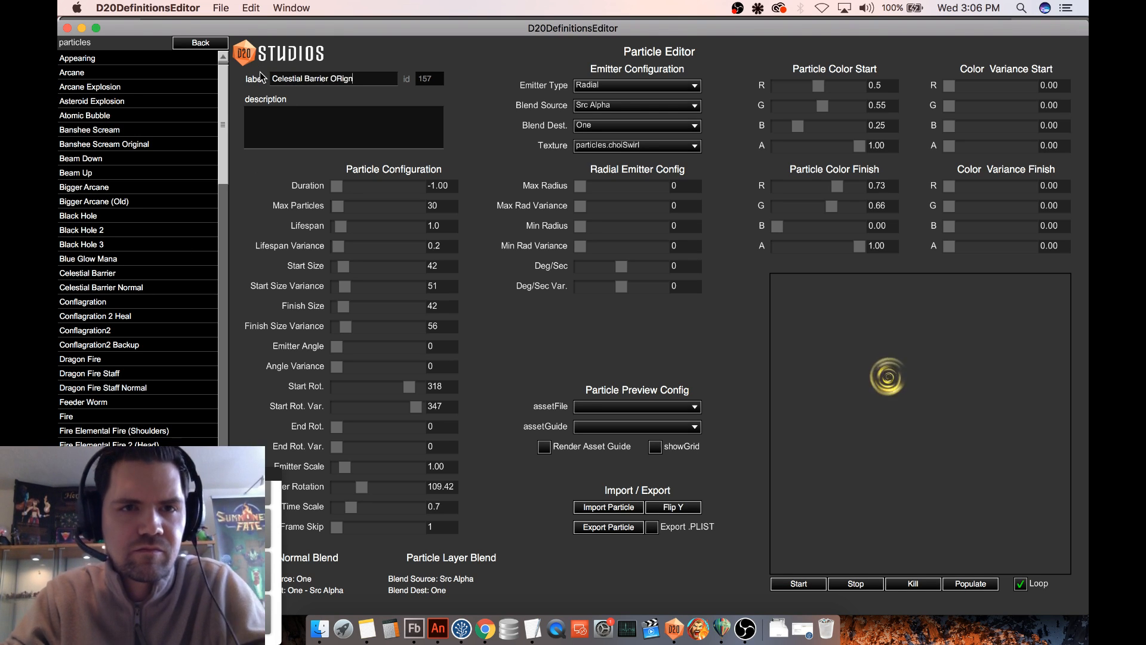
pyautogui.write('g')
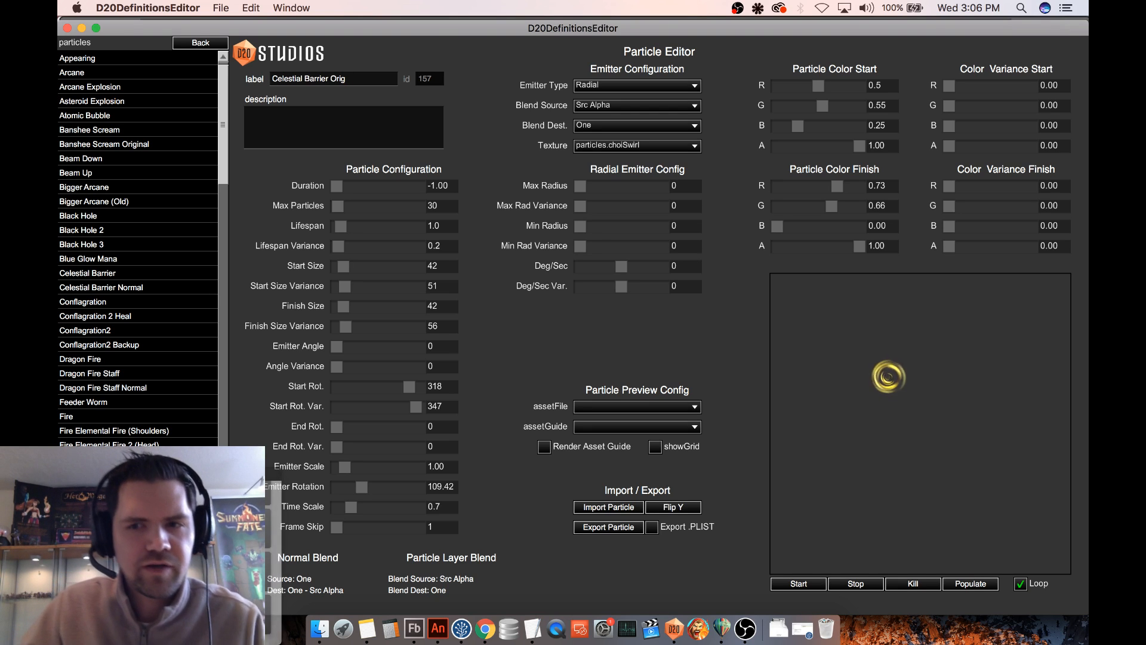
pyautogui.press('Return')
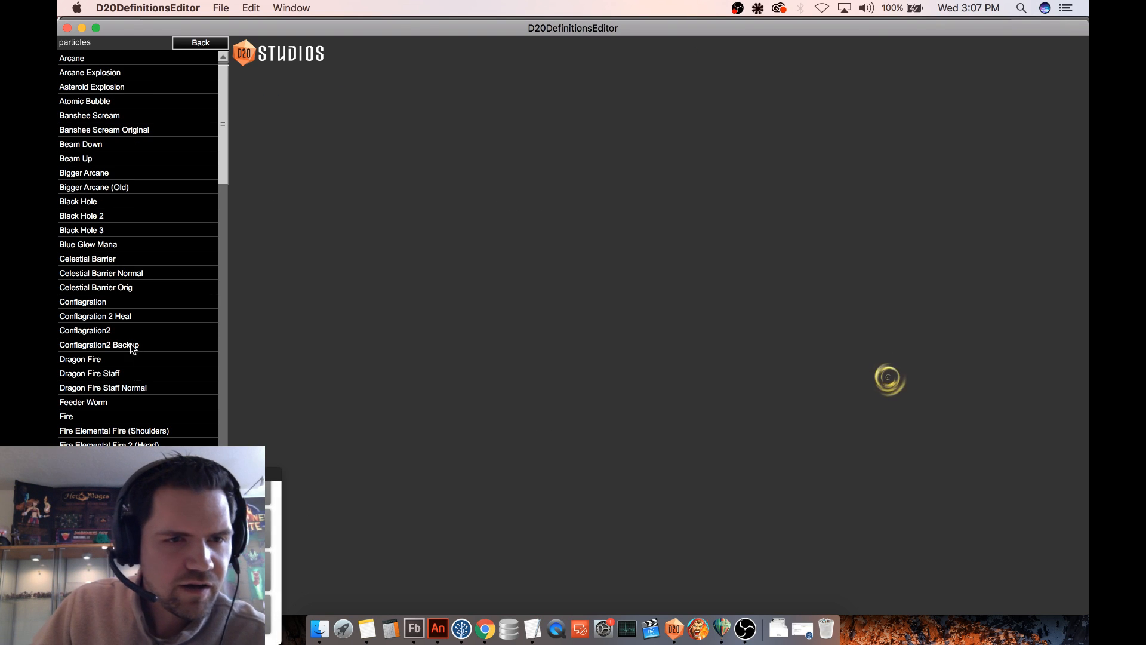
# - Select the Celestial Barrier particle and set its texture to particles.hellfire3
pyautogui.click(135, 316)
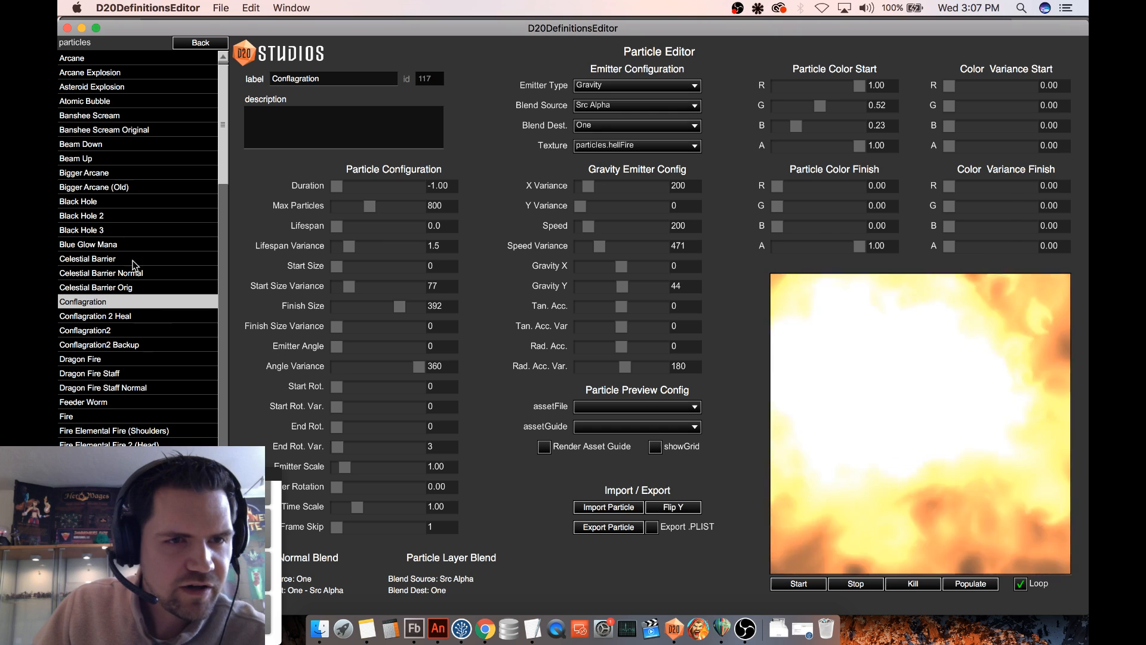
pyautogui.click(136, 264)
pyautogui.click(135, 261)
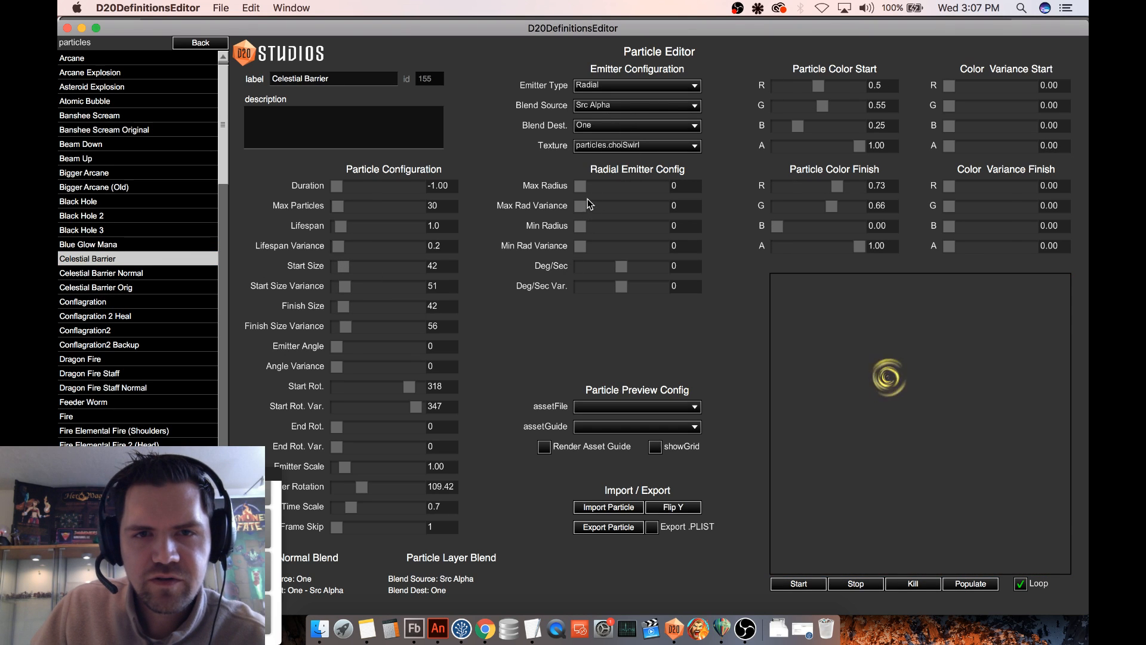
pyautogui.click(620, 146)
pyautogui.scroll(-5, 657, 185)
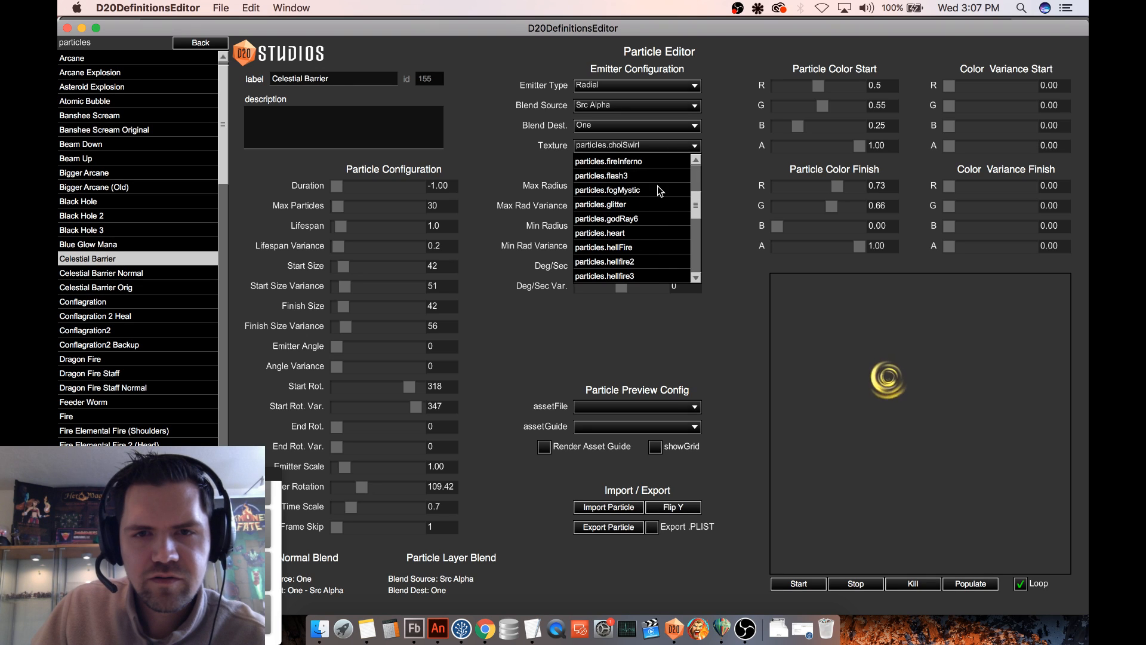
pyautogui.scroll(-2, 658, 190)
pyautogui.click(636, 219)
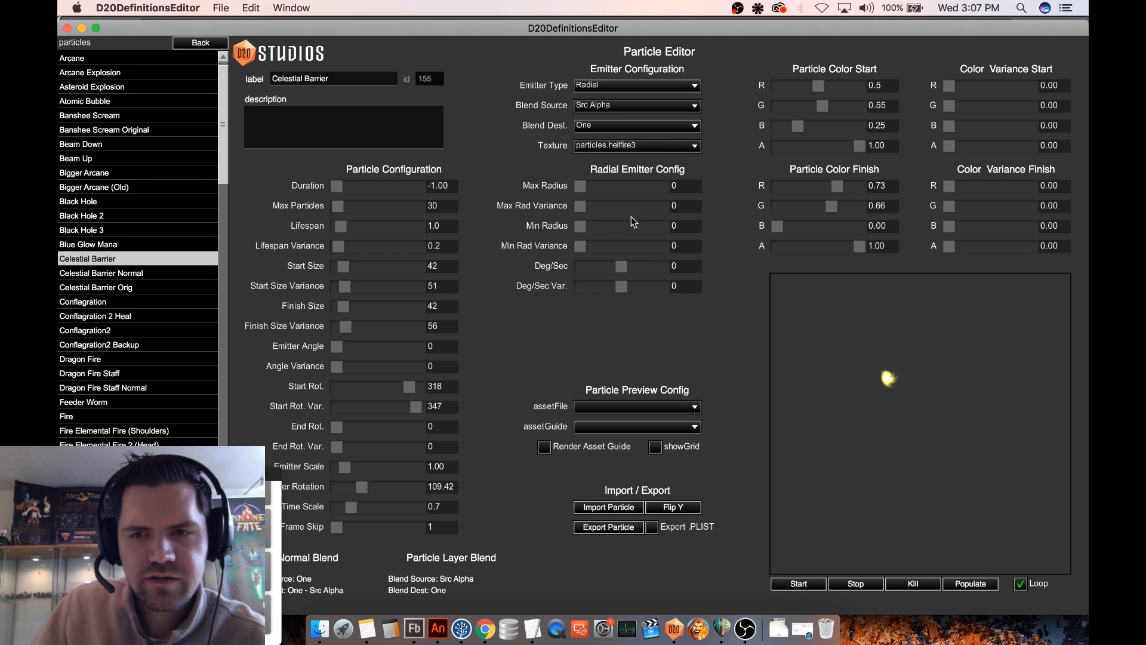
# - Try larger radii for Celestial Barrier's radial emitter and set Max Radius to 100
pyautogui.click(588, 185)
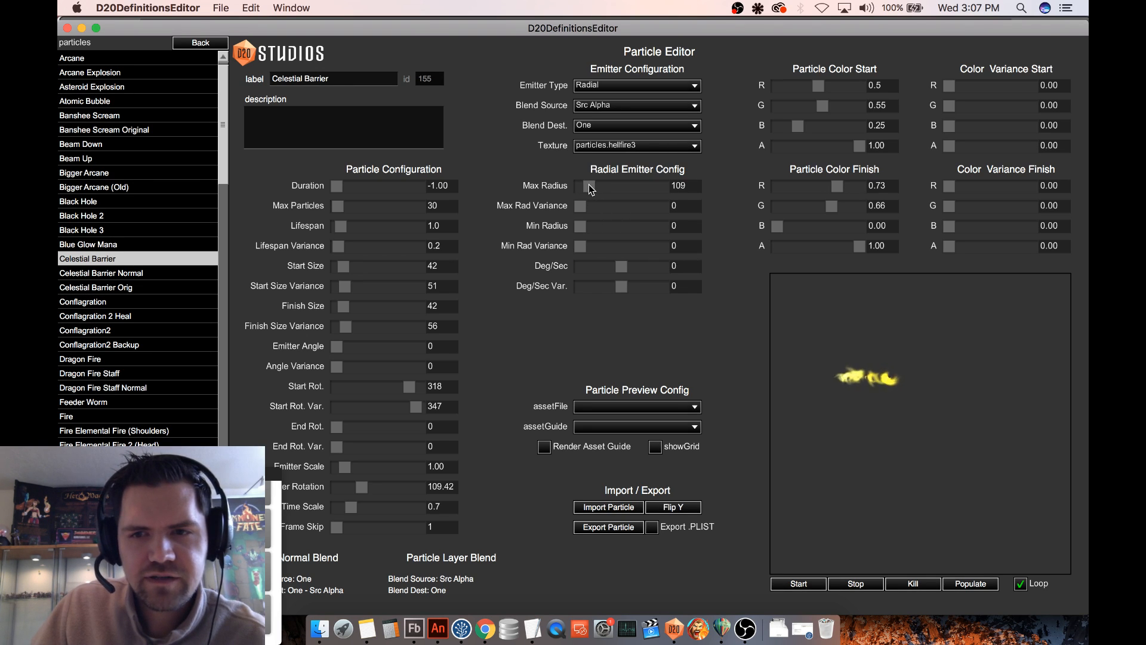
pyautogui.moveTo(588, 185); pyautogui.dragTo(588, 189)
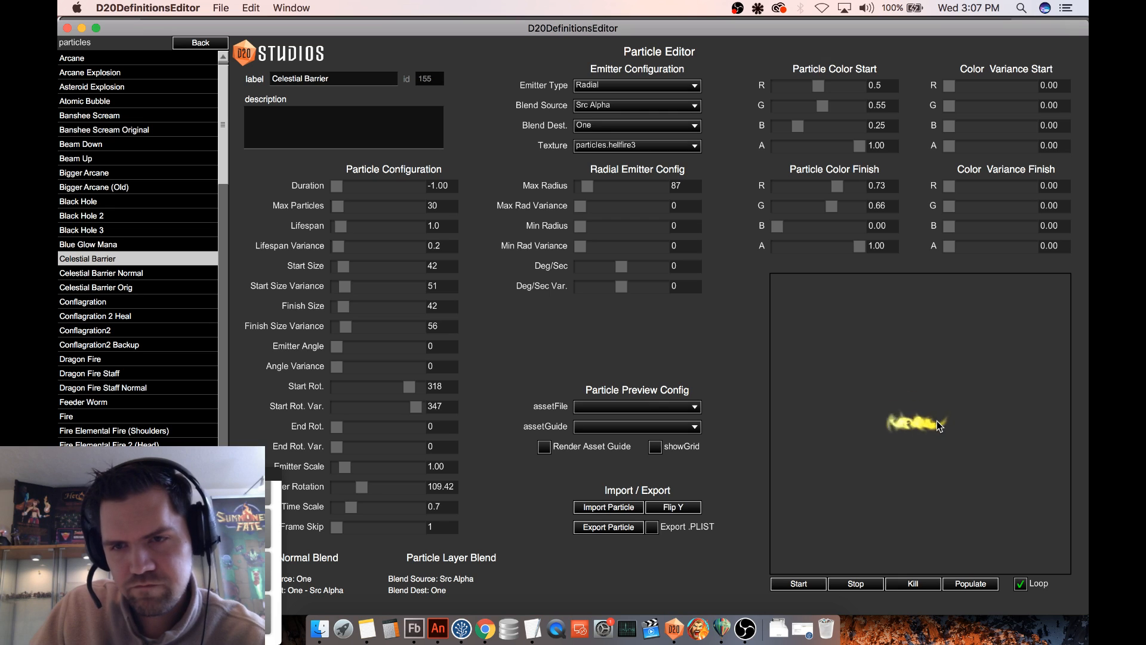
pyautogui.click(676, 186)
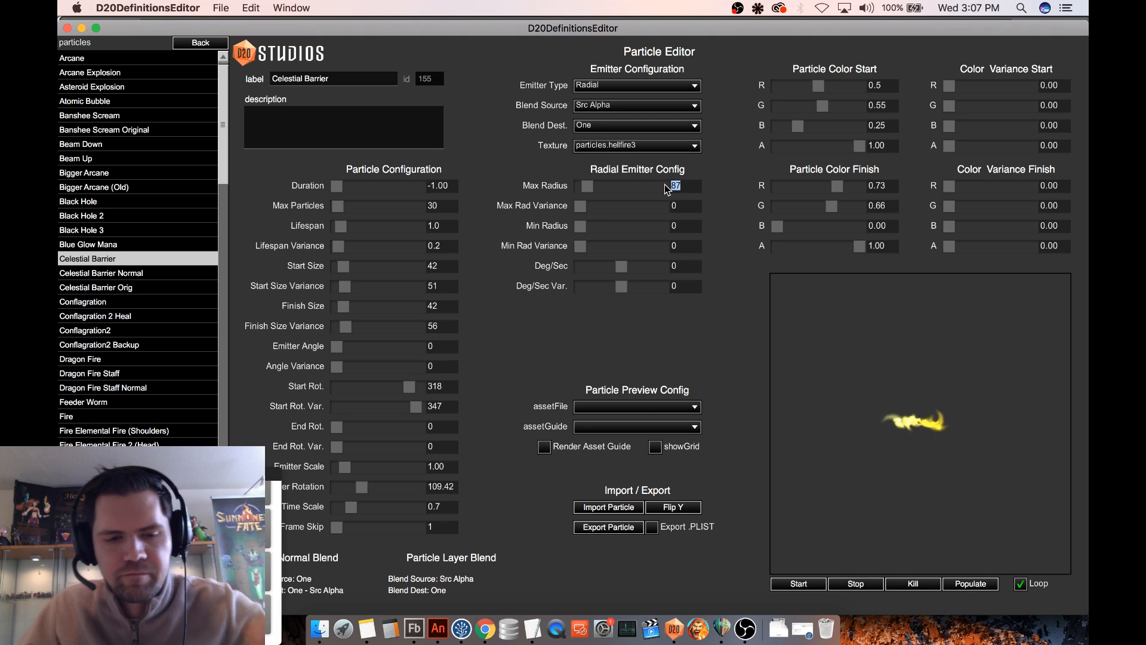
pyautogui.write('100')
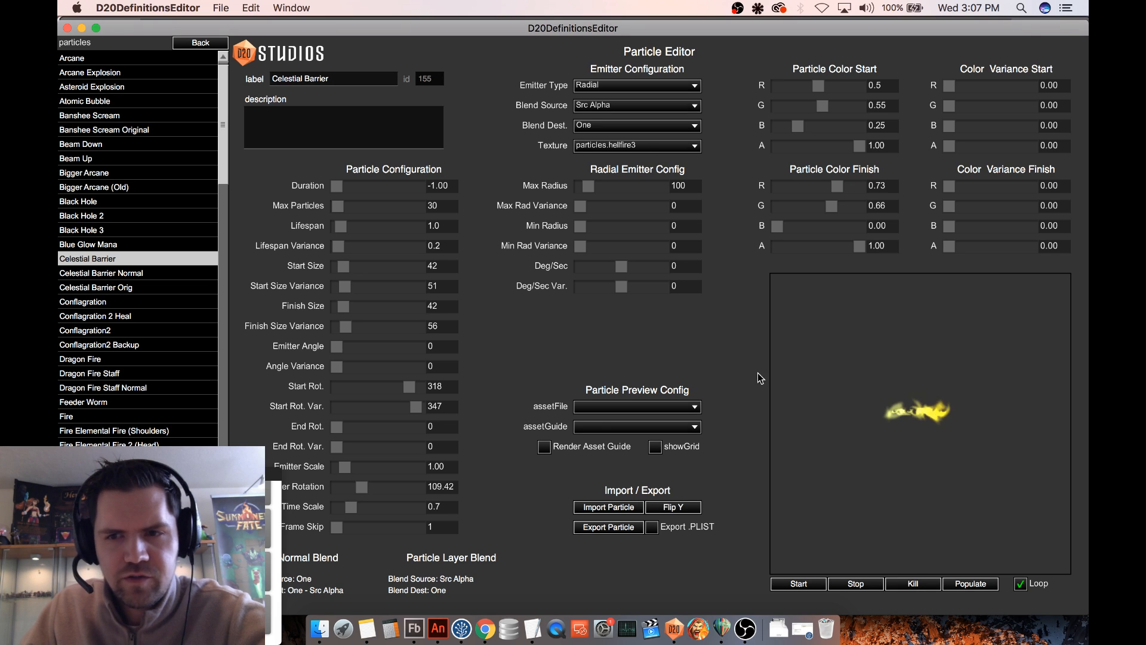
# - Set Celestial Barrier's Start Size to 60 and its Max Radius to 130
pyautogui.doubleClick(437, 270)
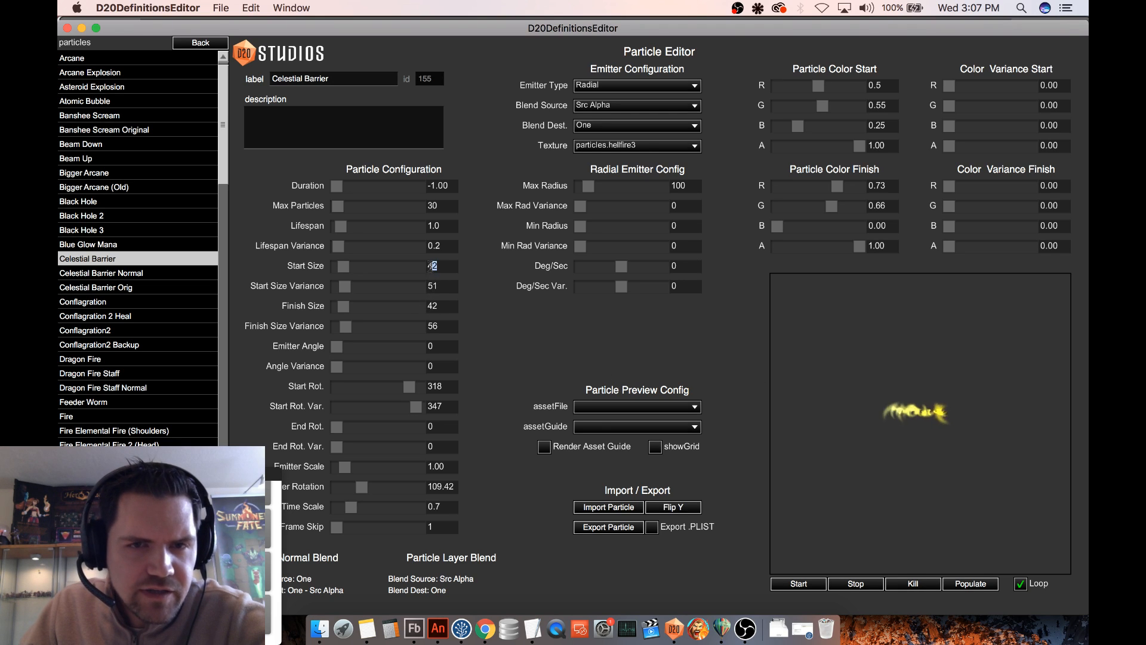
pyautogui.write('60')
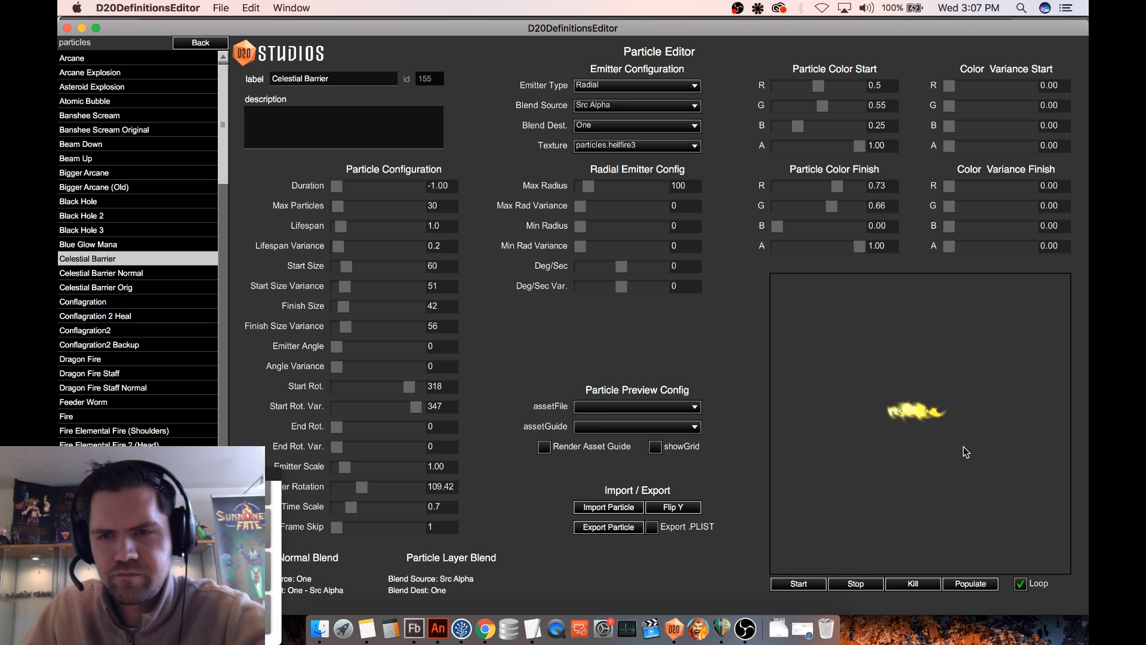
pyautogui.doubleClick(680, 185)
pyautogui.write('13')
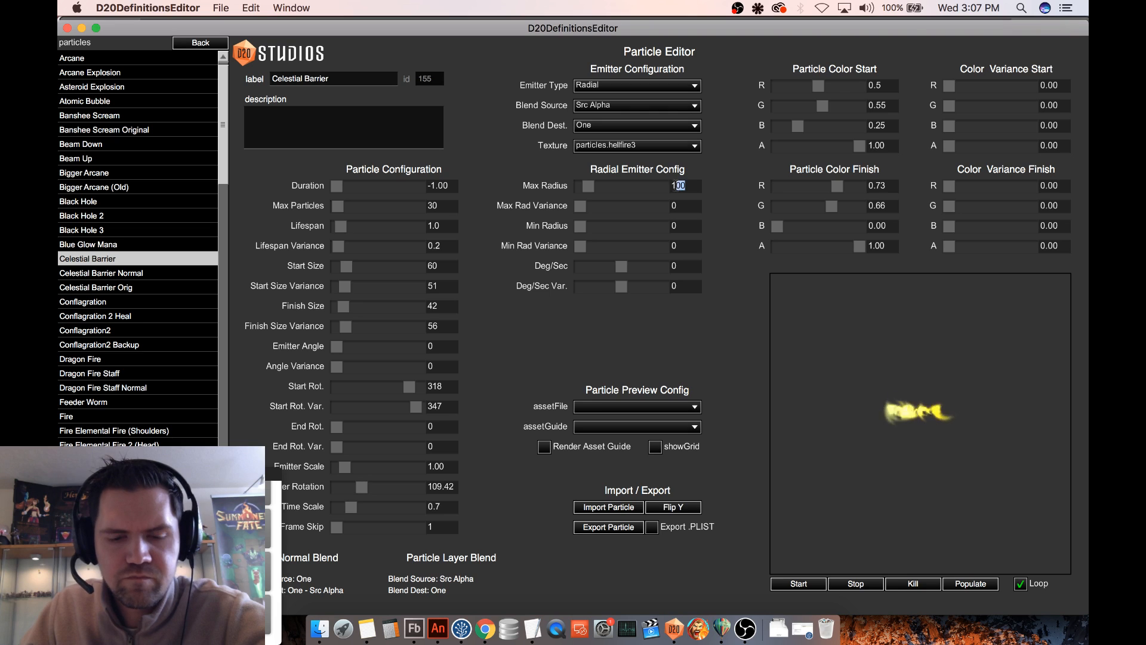
pyautogui.write('0')
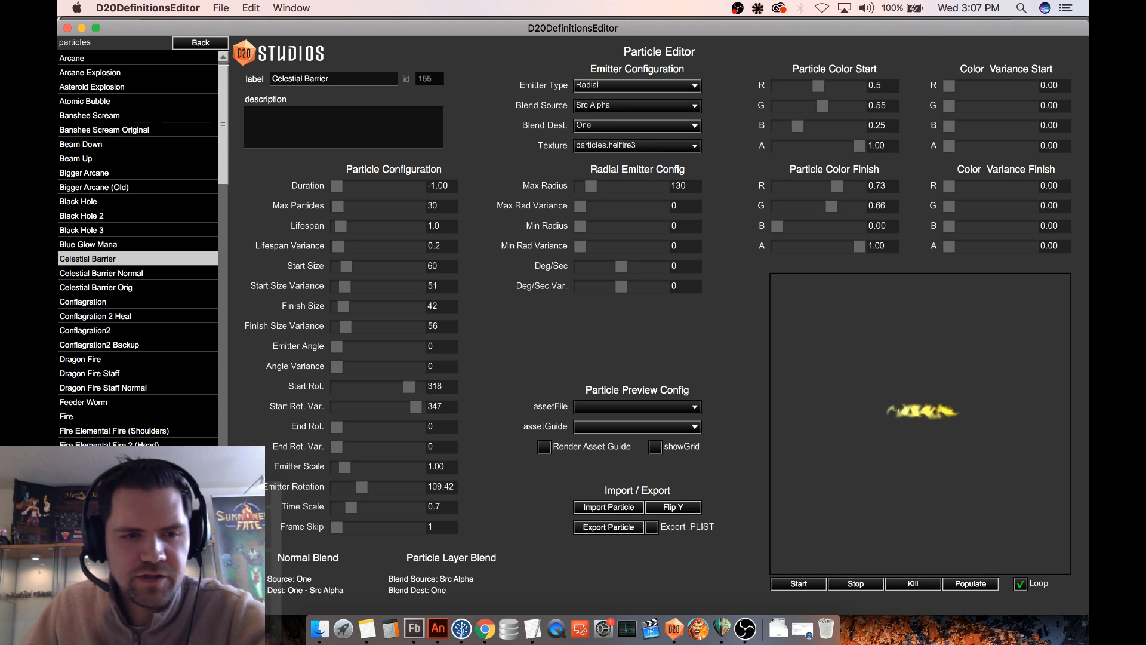
# - Open the Grassy Path map definition and start a test game on it
pyautogui.click(206, 45)
pyautogui.click(203, 44)
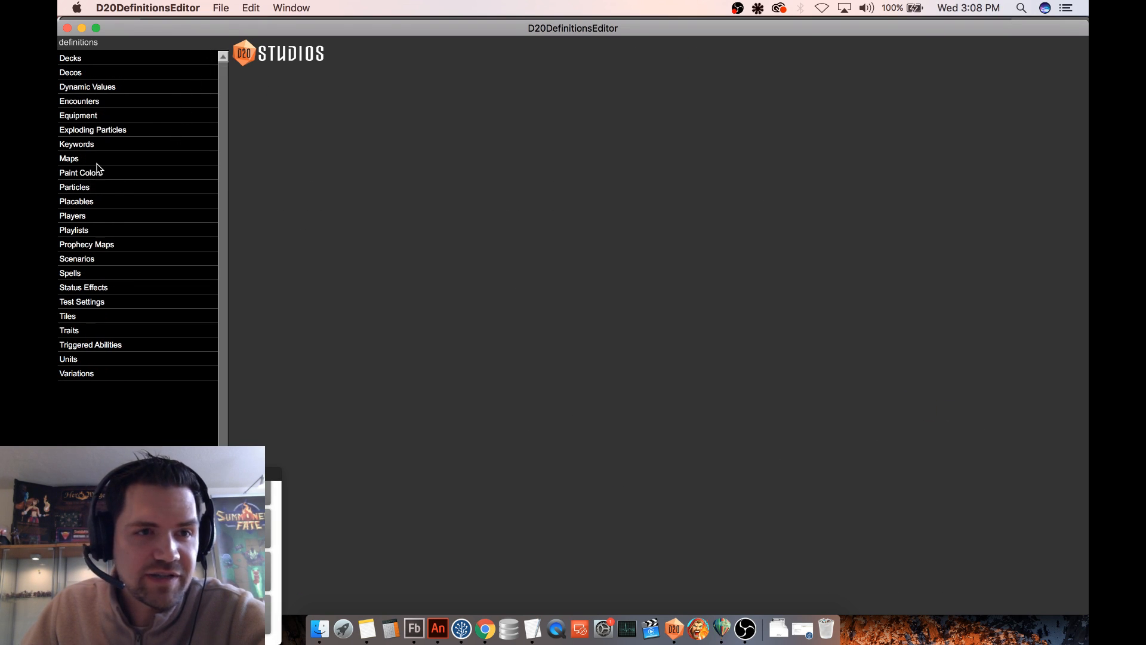
pyautogui.click(100, 159)
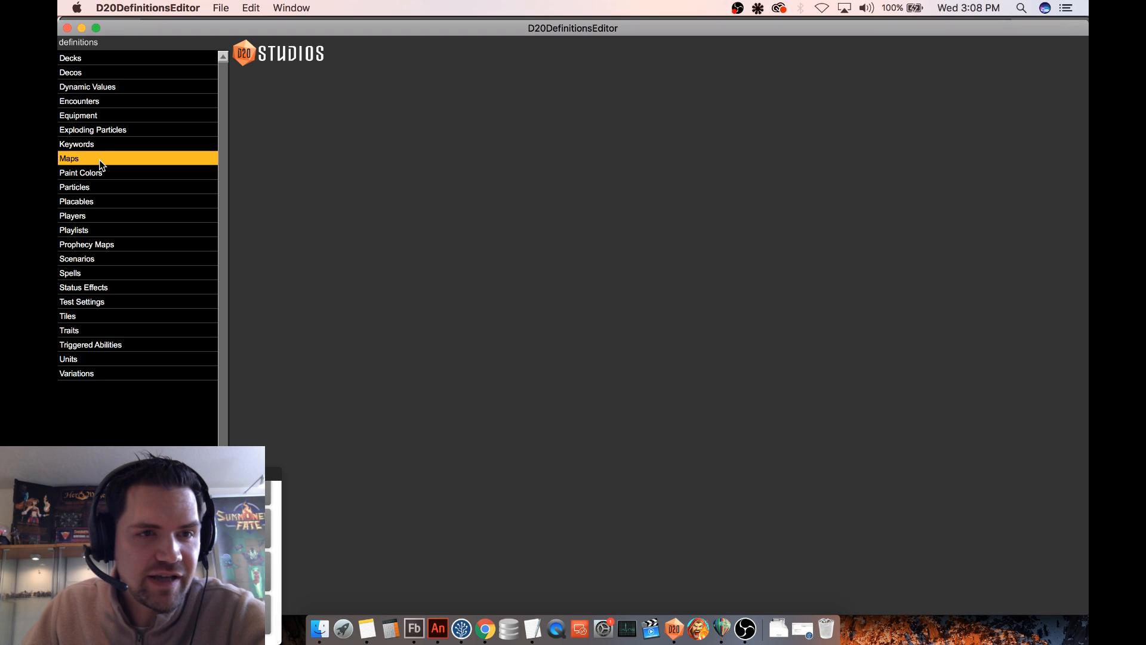
pyautogui.click(101, 159)
pyautogui.click(122, 115)
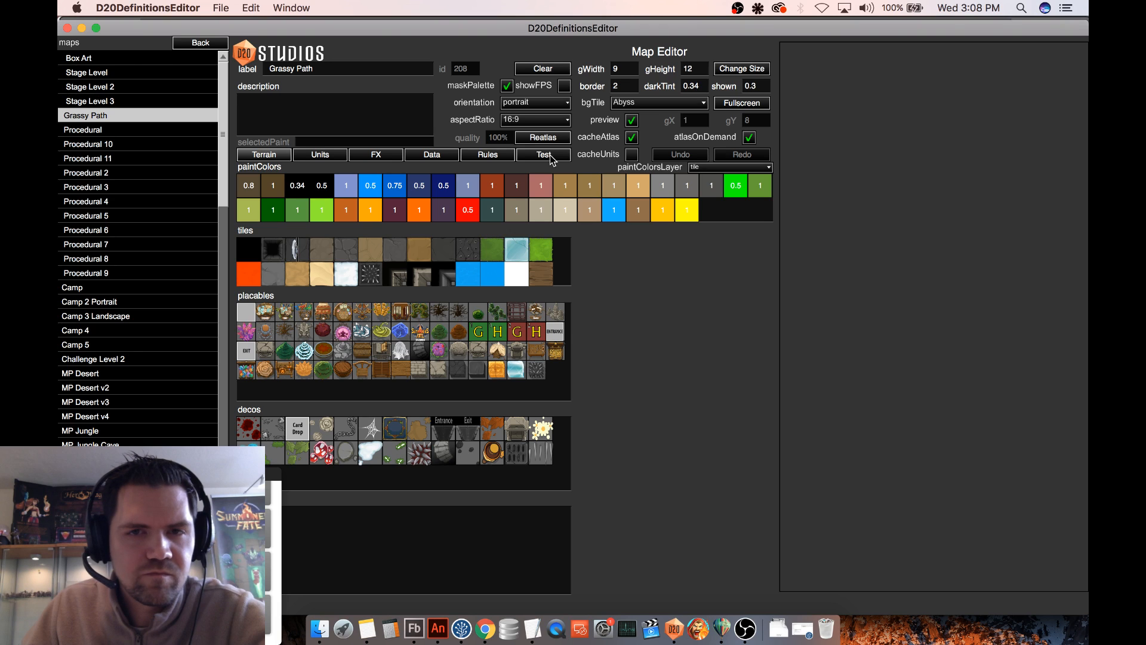
pyautogui.click(551, 156)
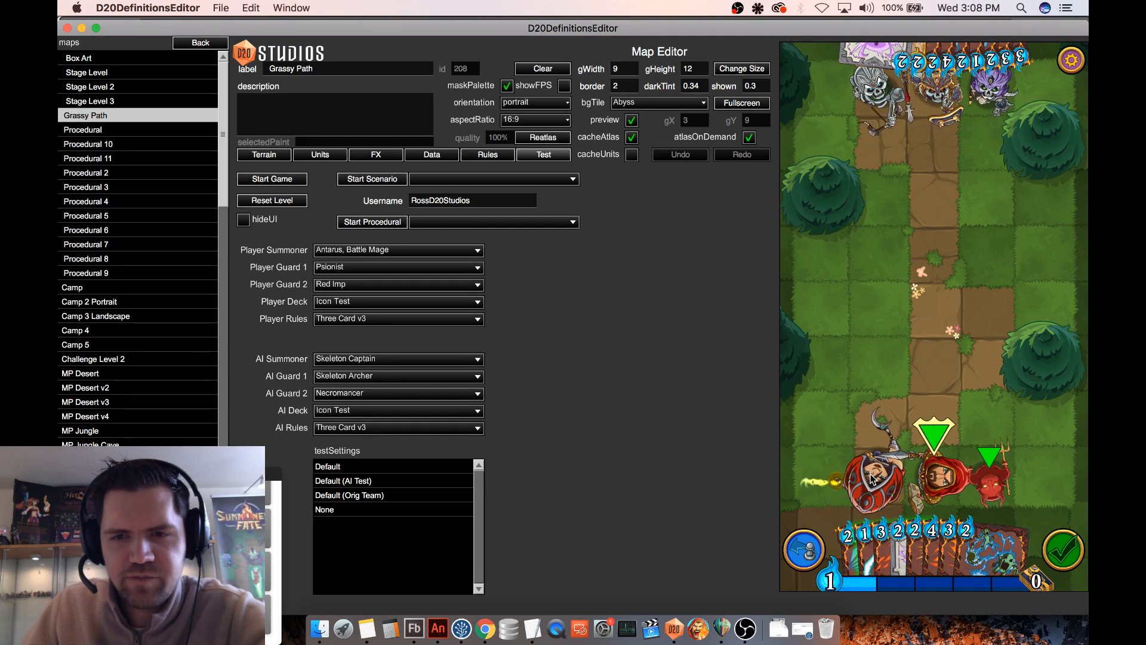
# - Move the player's units around the Grassy Path board to examine the particle effect during movement and at different facings
pyautogui.moveTo(879, 478); pyautogui.dragTo(880, 339)
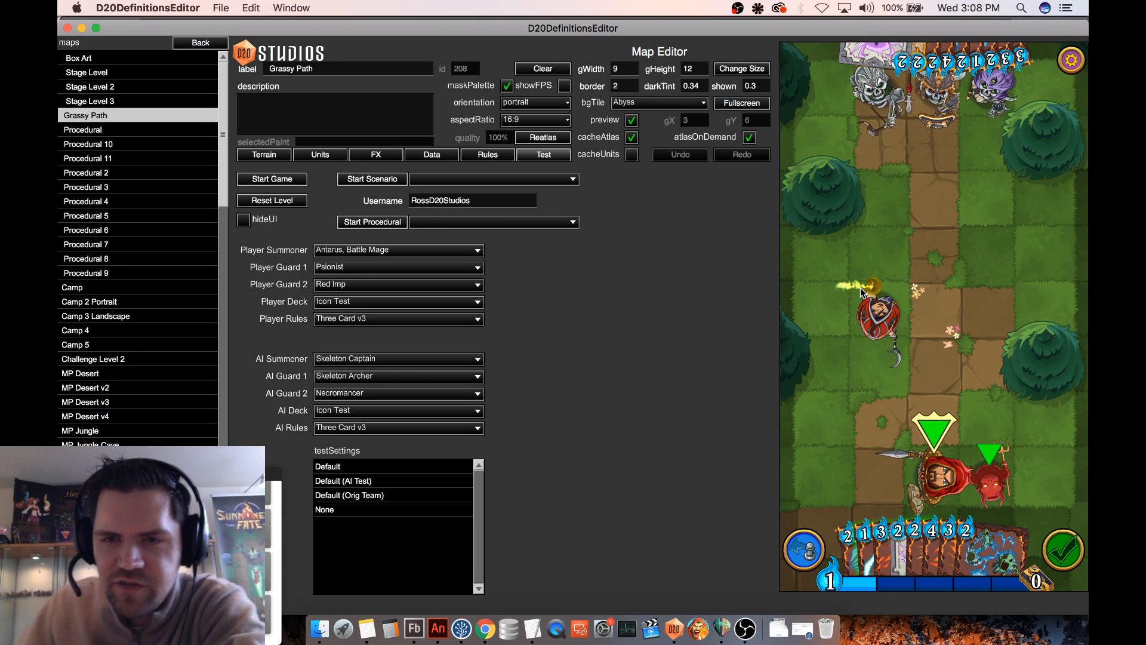
pyautogui.click(893, 305)
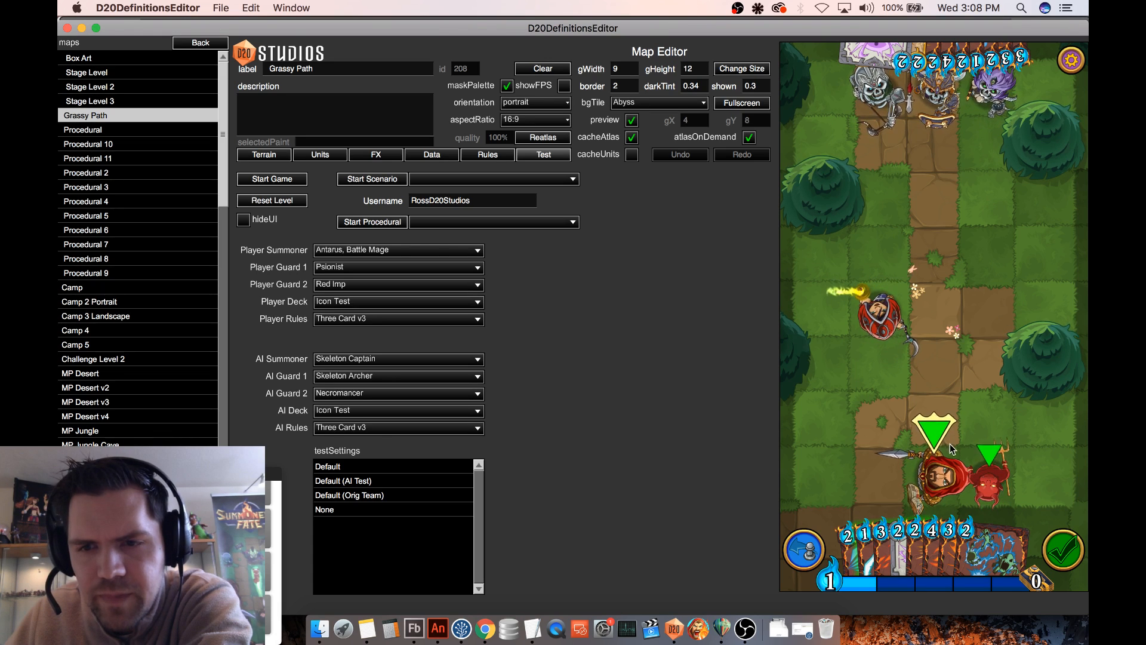
pyautogui.moveTo(941, 475); pyautogui.dragTo(942, 365)
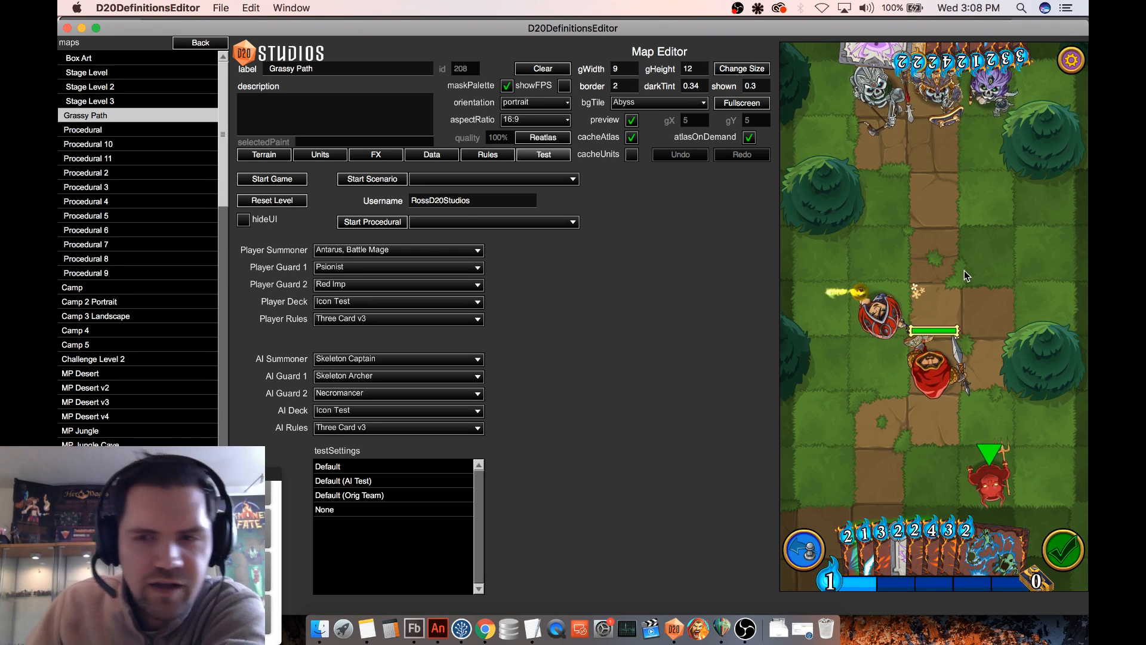
pyautogui.click(886, 311)
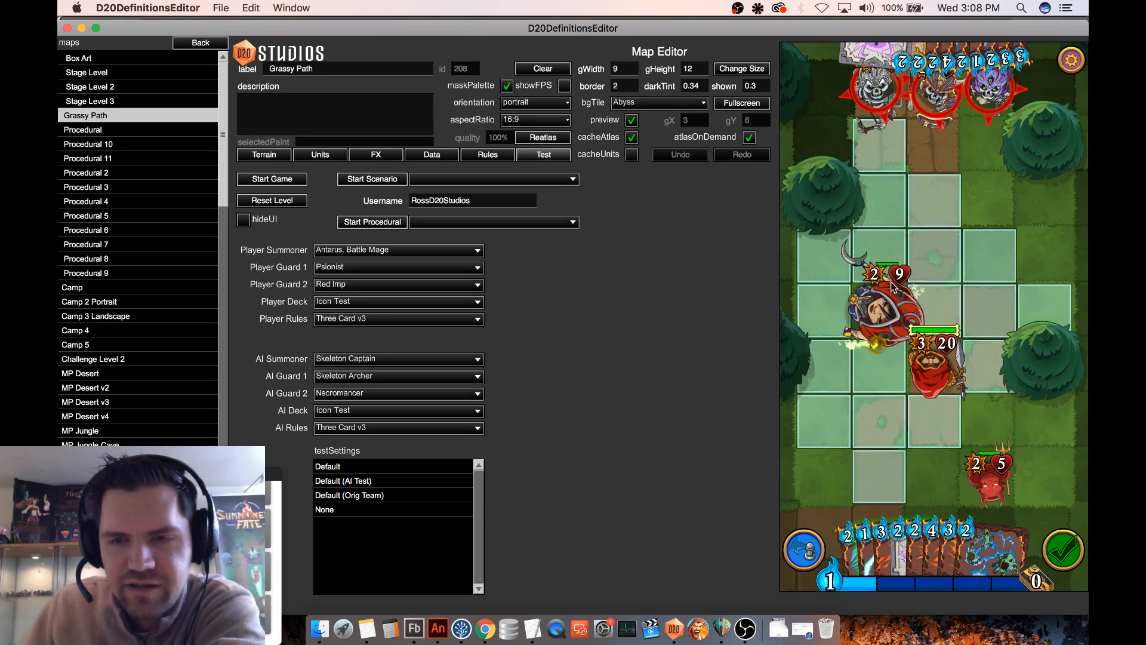
pyautogui.moveTo(900, 278); pyautogui.dragTo(989, 316)
pyautogui.moveTo(883, 318)
pyautogui.mouseDown()
pyautogui.moveTo(925, 367)
pyautogui.moveTo(837, 358)
pyautogui.moveTo(871, 257)
pyautogui.moveTo(877, 358)
pyautogui.moveTo(836, 310)
pyautogui.moveTo(913, 309)
pyautogui.moveTo(831, 363)
pyautogui.moveTo(876, 313)
pyautogui.mouseUp()
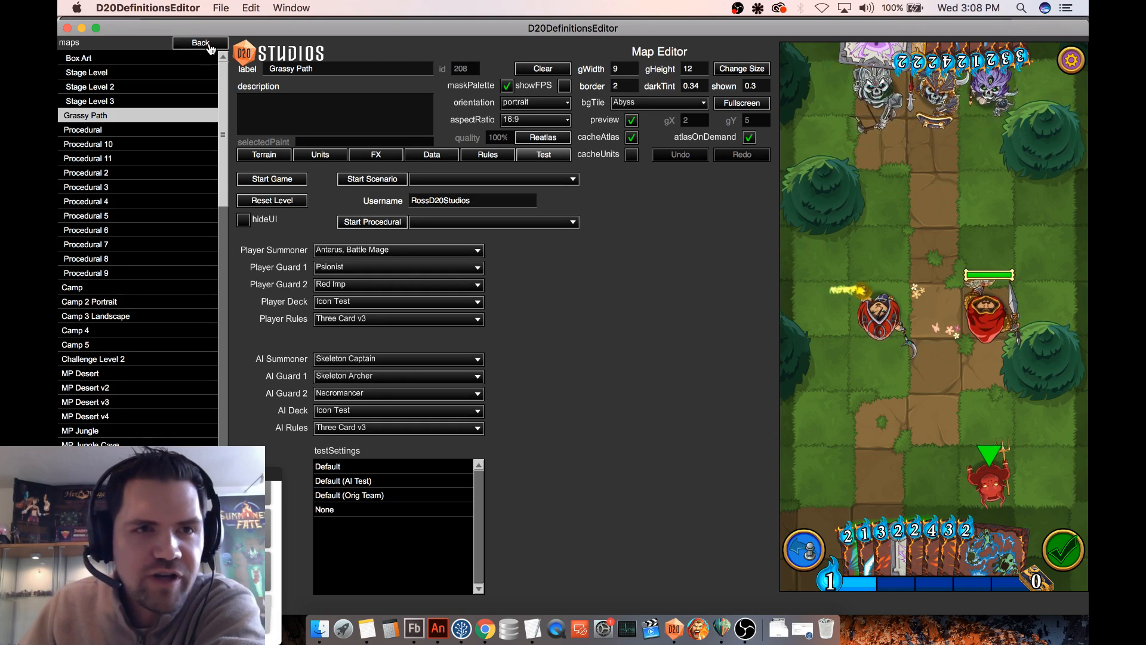
# - Return to the particle definitions and compare Celestial Barrier with Celestial Barrier Orig
pyautogui.click(182, 43)
pyautogui.click(99, 190)
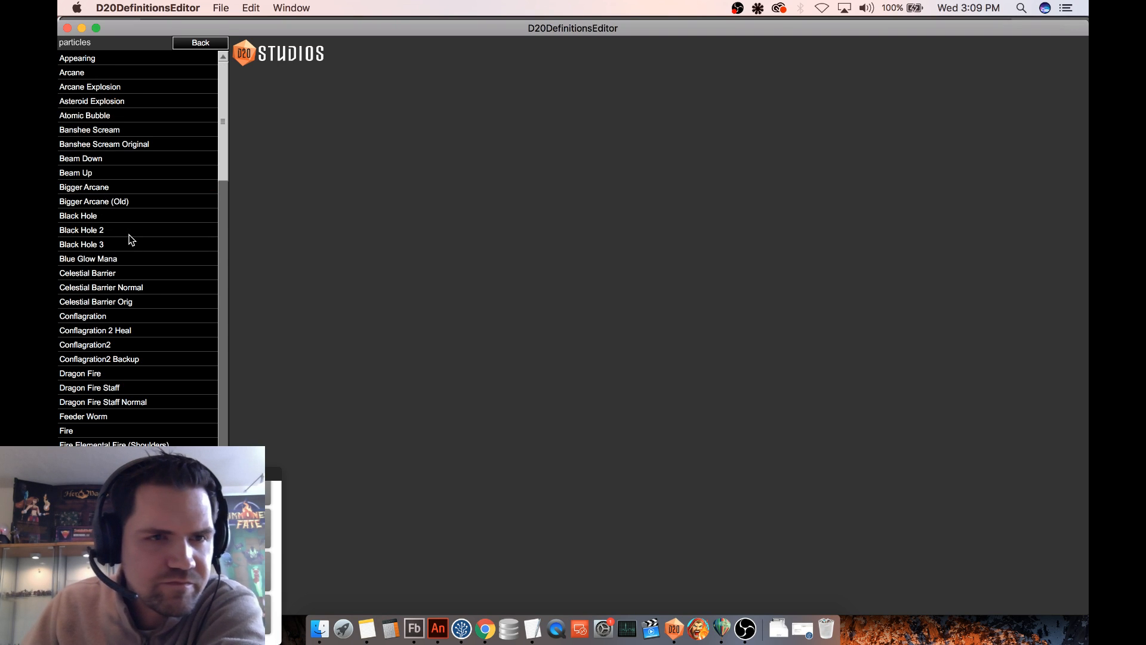
pyautogui.click(133, 275)
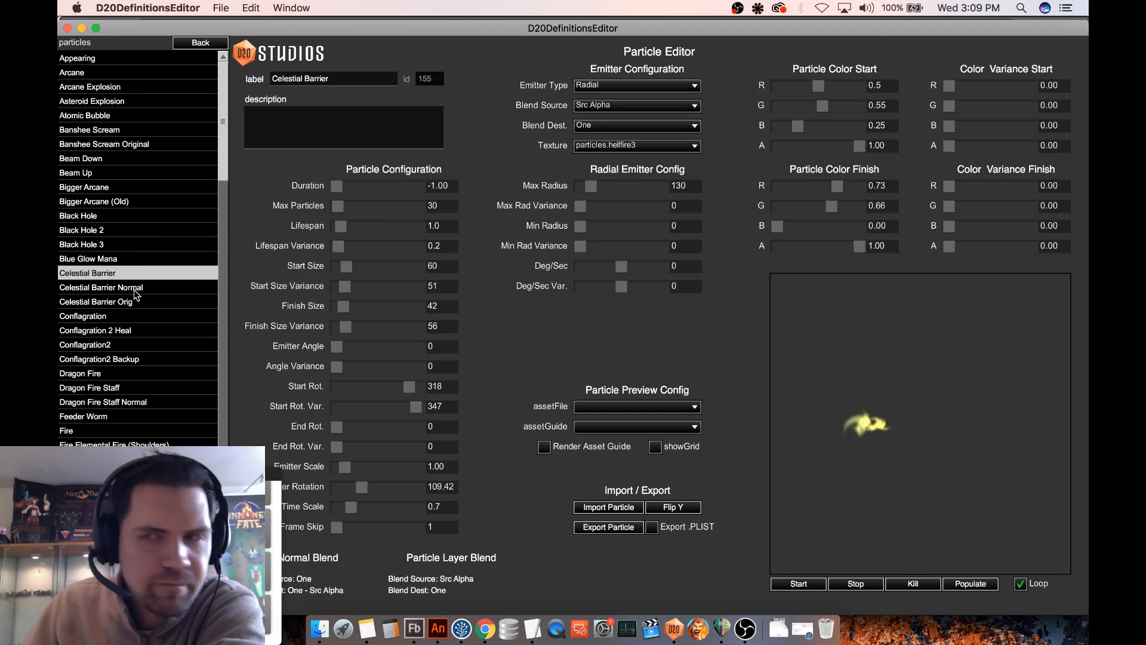
pyautogui.click(134, 302)
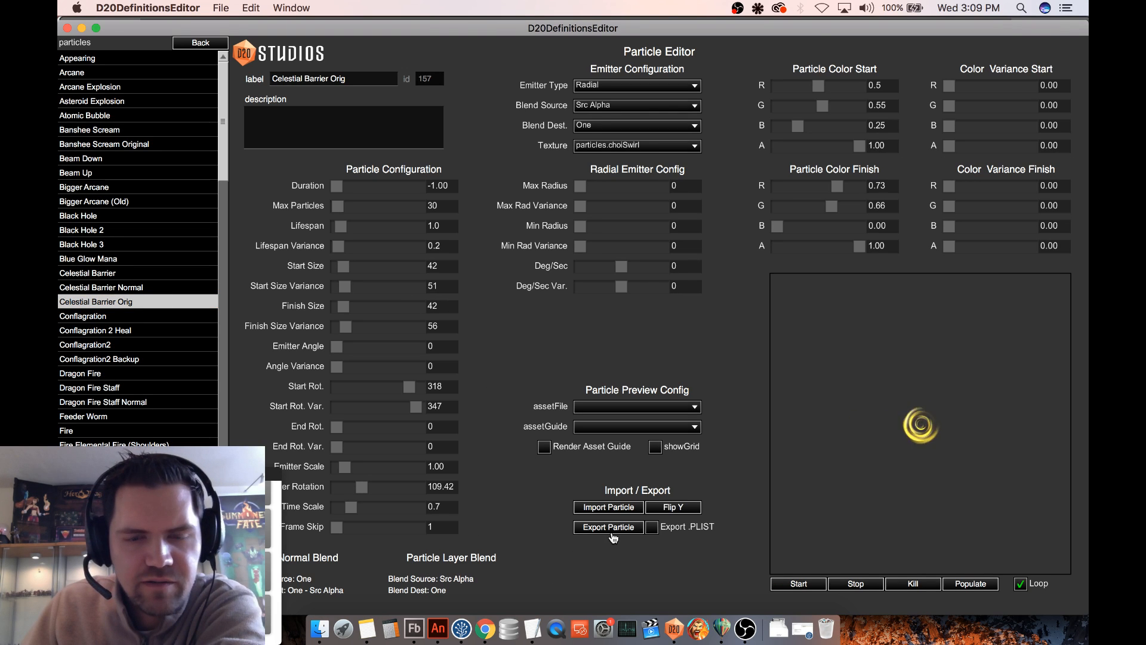
# - Import CelestialBarrier.pex from the CelestialBarrier folder into the Celestial Barrier particle
pyautogui.click(122, 275)
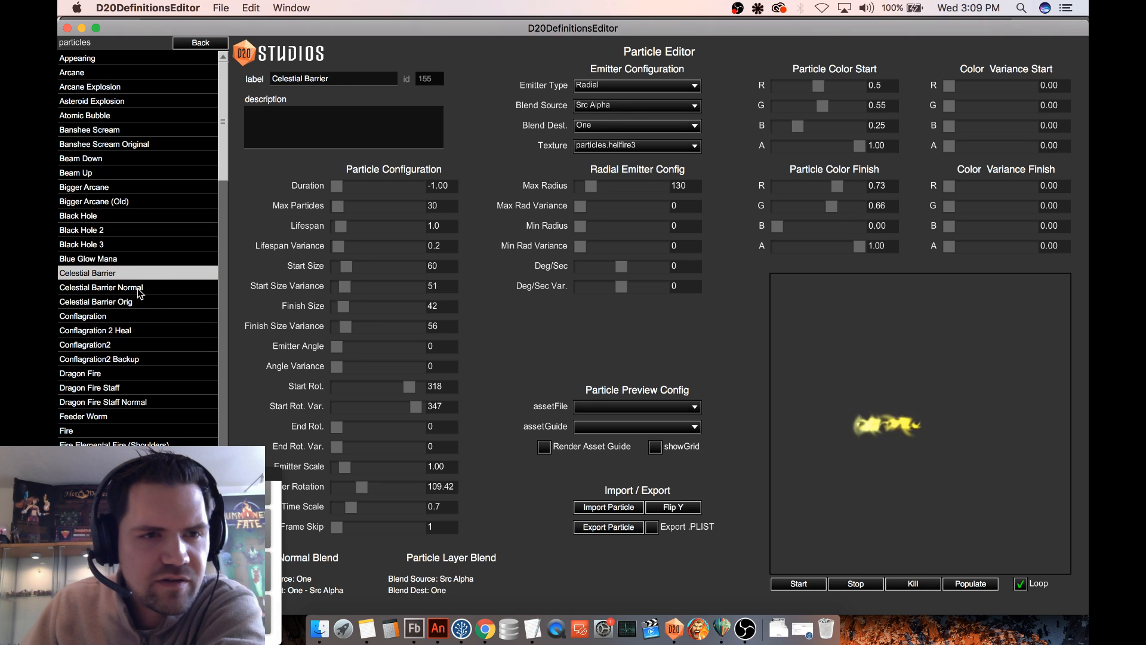
pyautogui.click(618, 512)
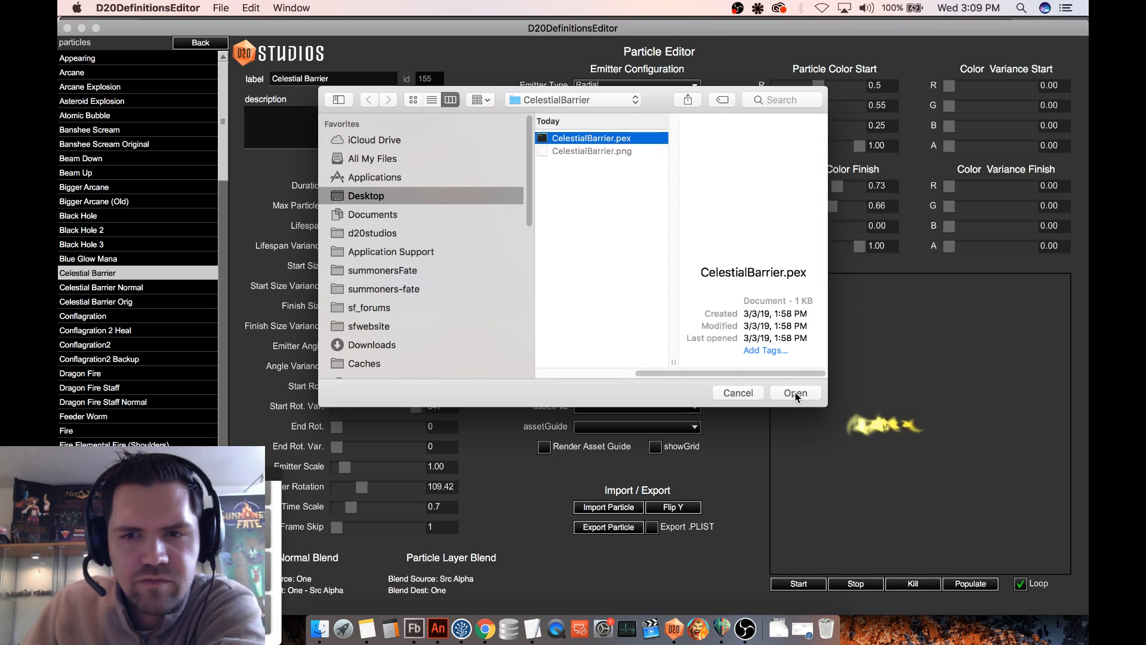
pyautogui.click(795, 393)
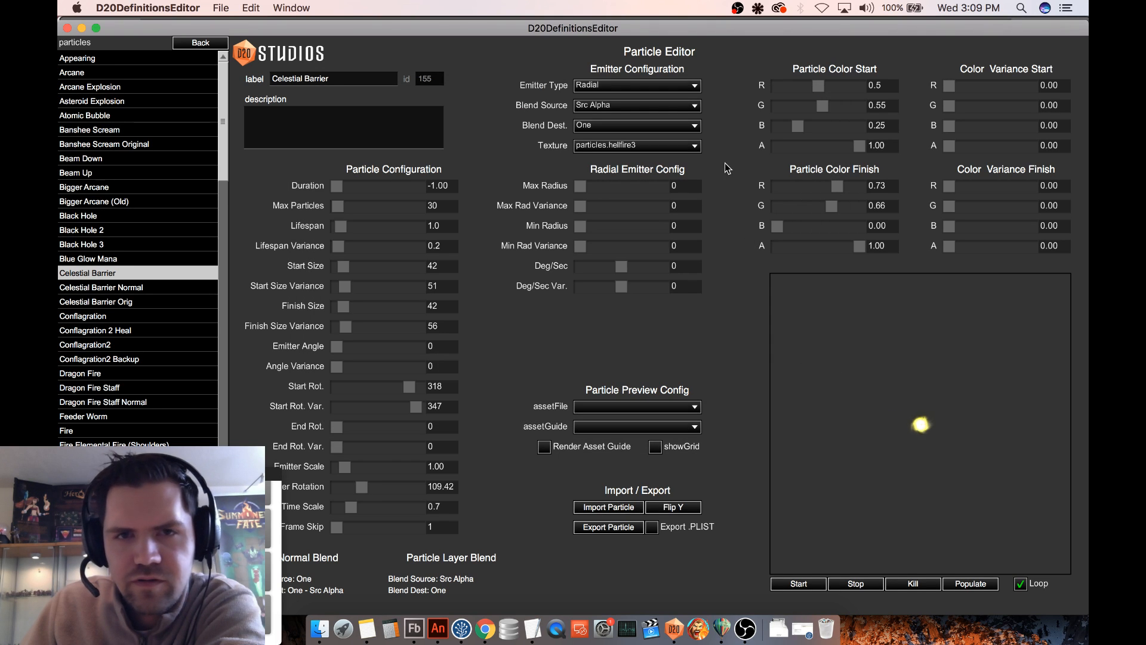
# - Set the Celestial Barrier particle's texture to particles.choiSwirl
pyautogui.click(665, 146)
pyautogui.scroll(-3, 654, 190)
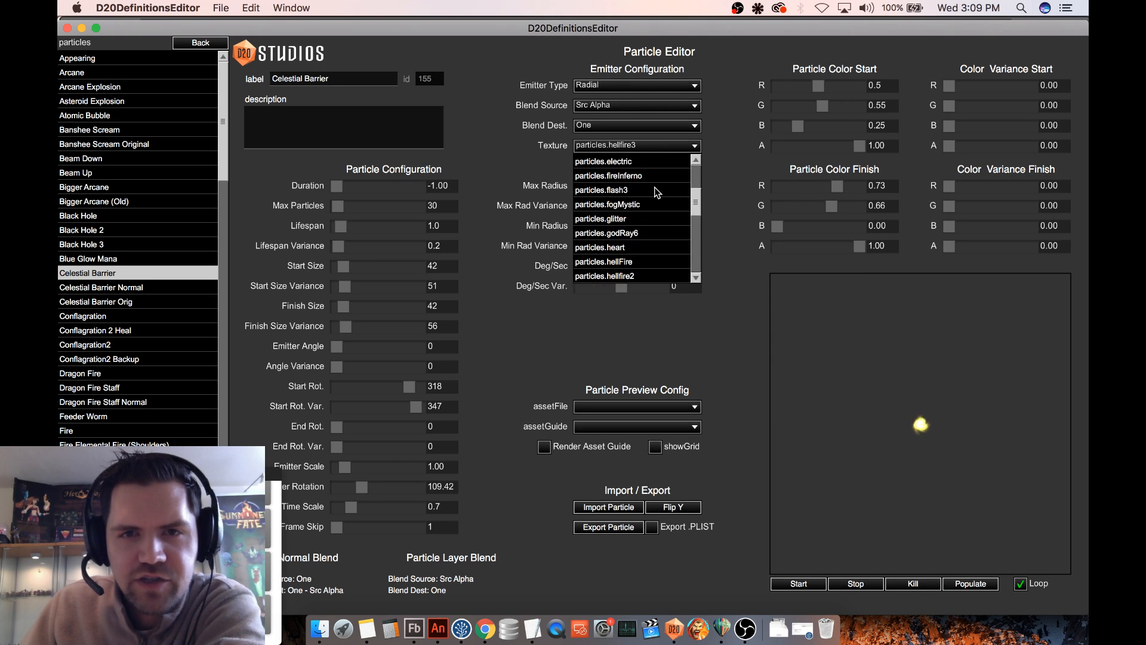
pyautogui.scroll(2, 656, 191)
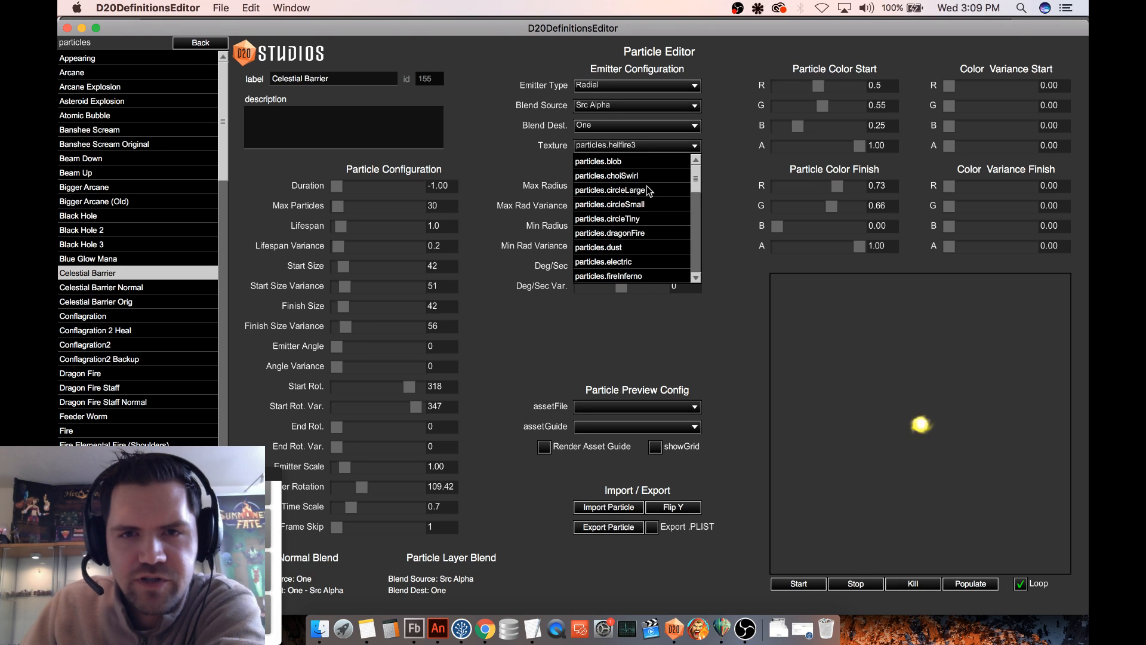
pyautogui.click(643, 178)
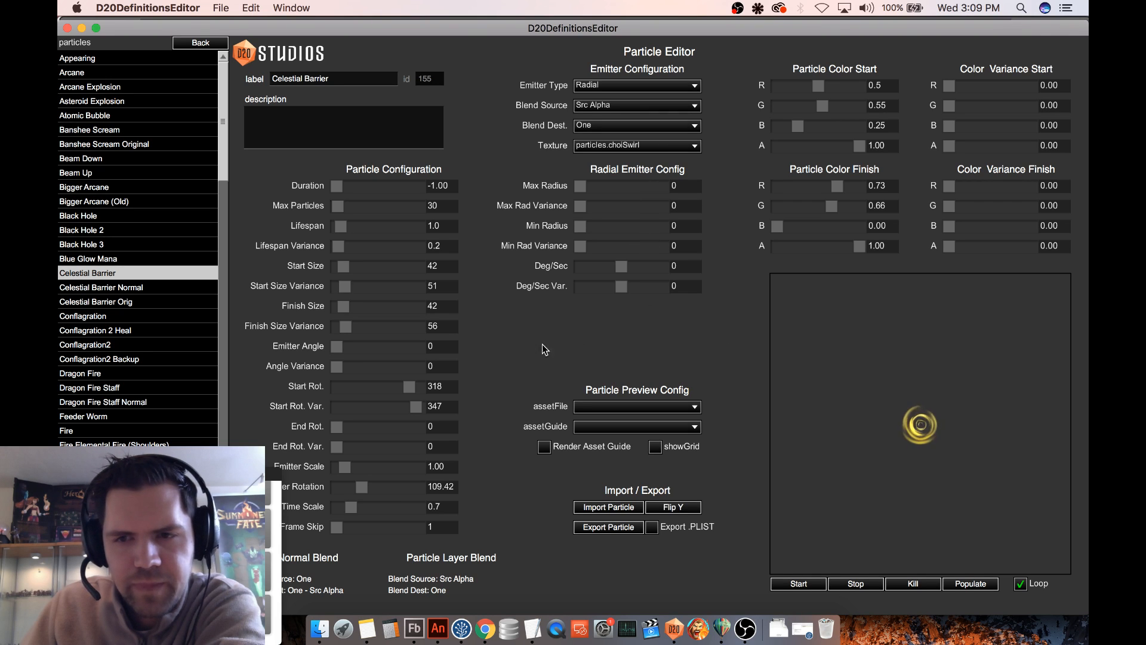
# - Set the Celestial Barrier particle's Finish Size to 95
pyautogui.click(353, 309)
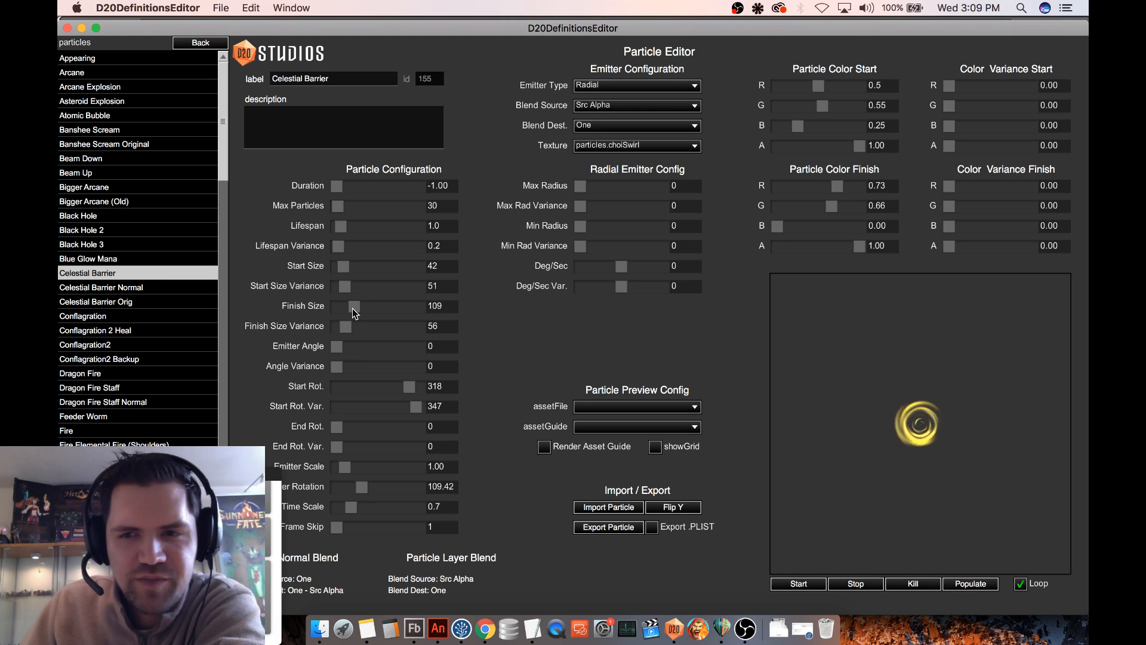
pyautogui.click(352, 308)
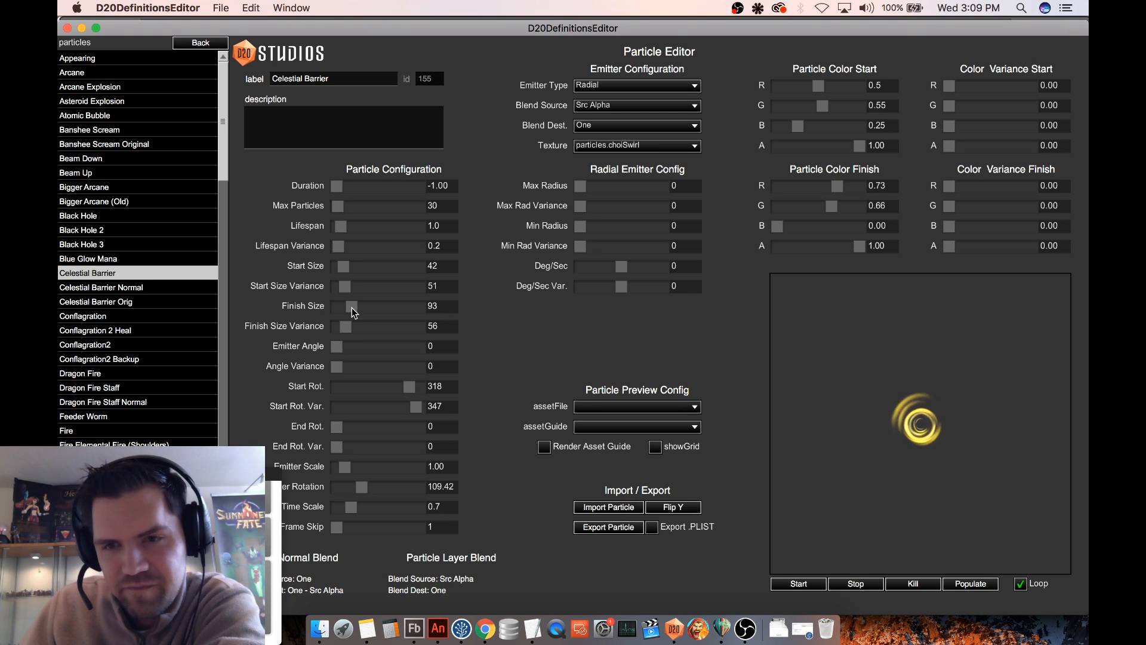
pyautogui.click(353, 308)
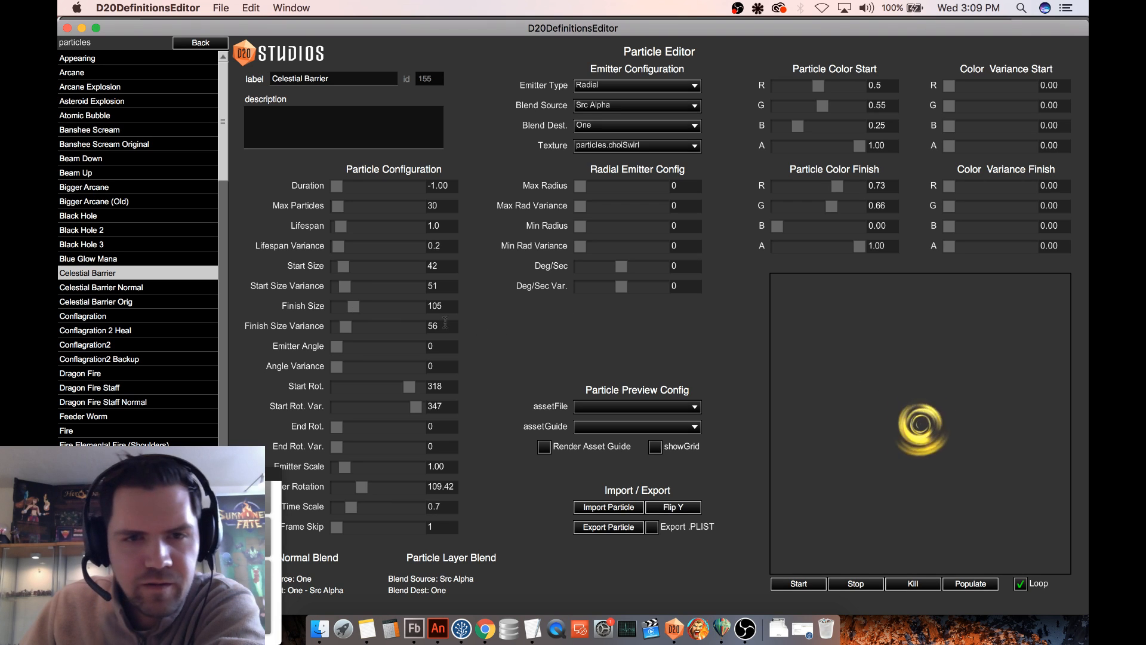
pyautogui.doubleClick(432, 307)
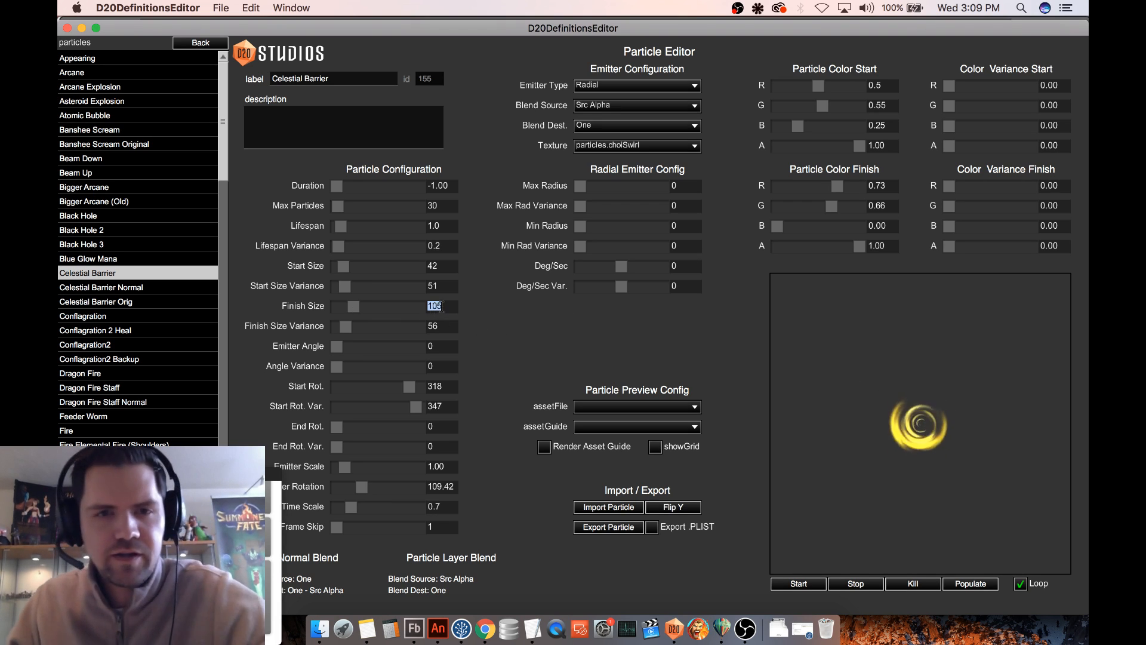
pyautogui.write('95')
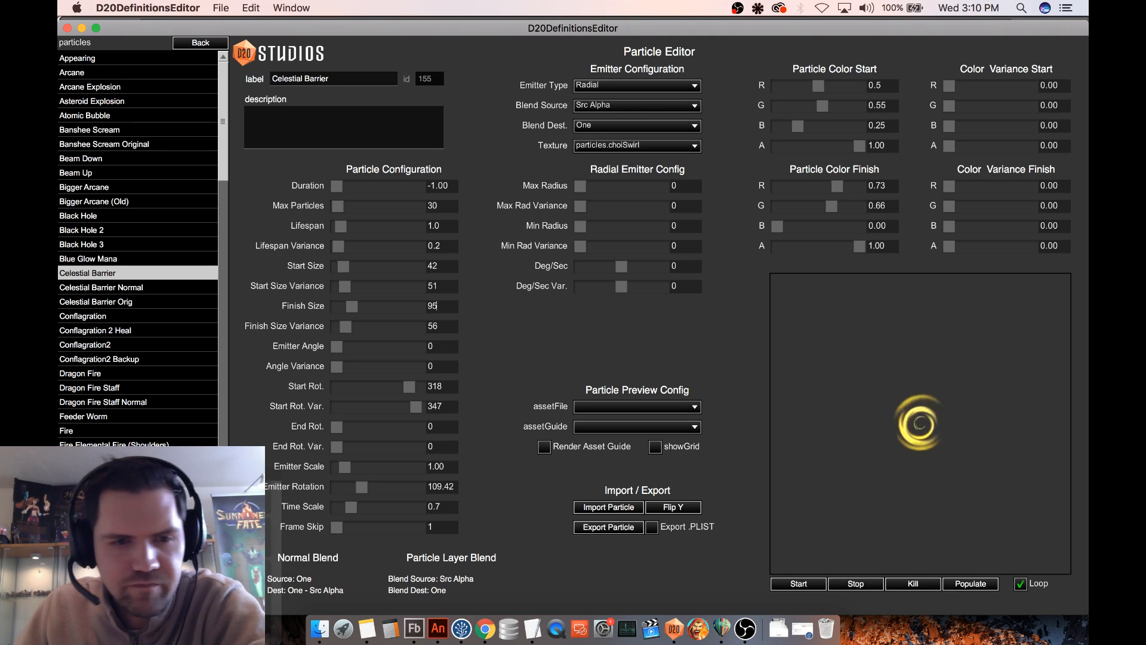
# - Compare Celestial Barrier Normal with Celestial Barrier, and start a test game on the Grassy Path map
pyautogui.click(139, 289)
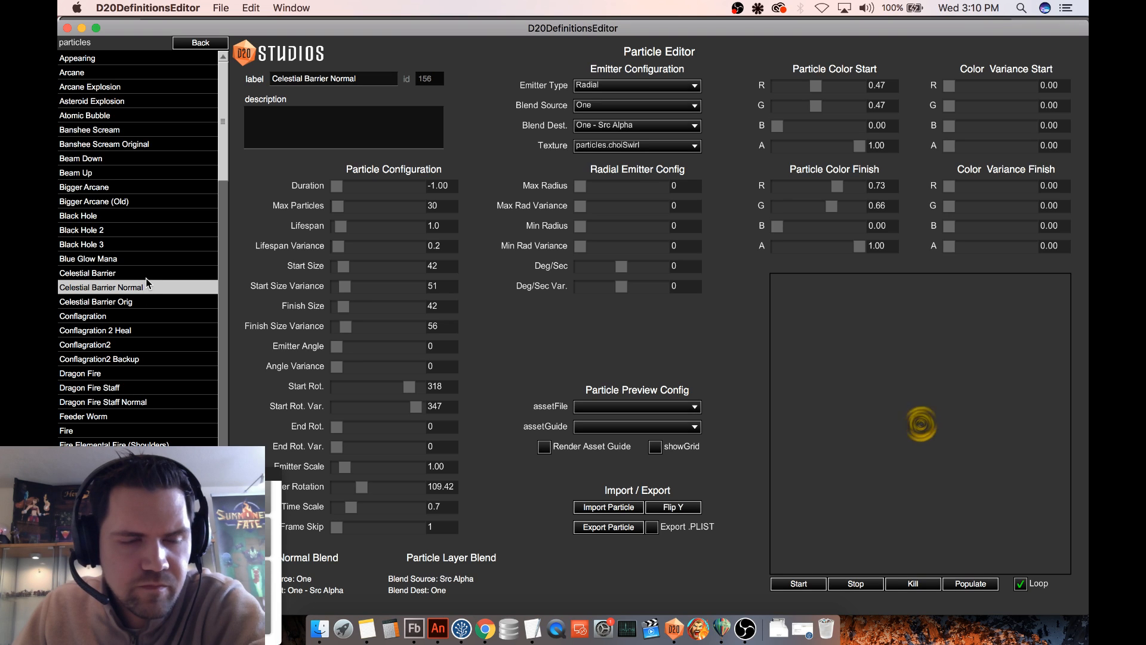
pyautogui.click(148, 275)
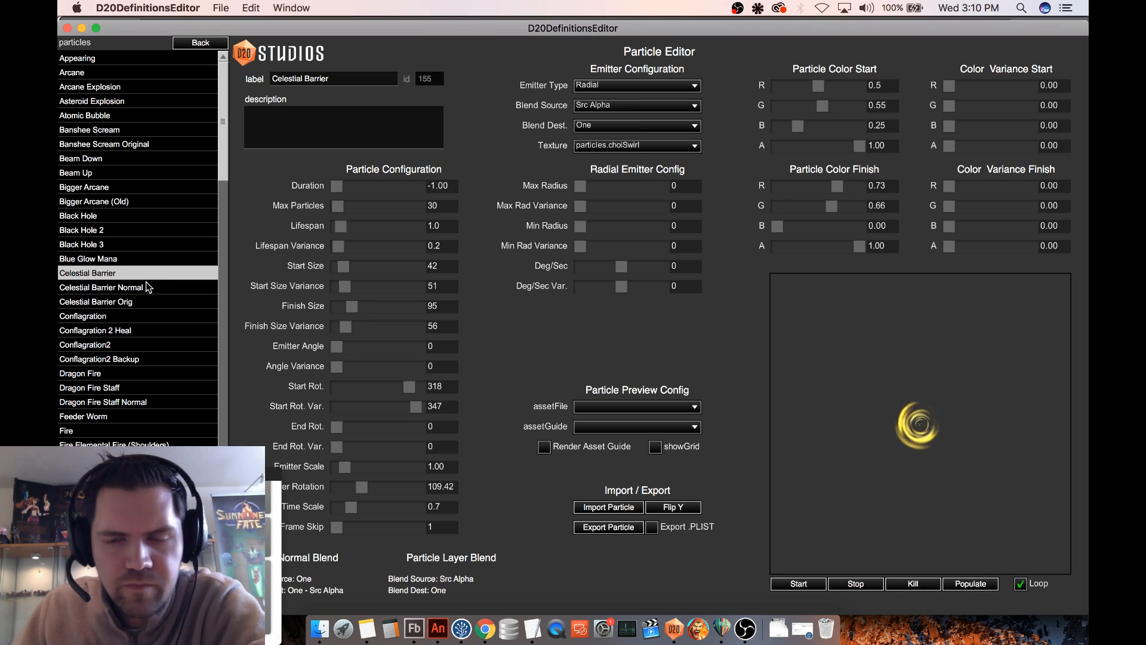
pyautogui.click(201, 42)
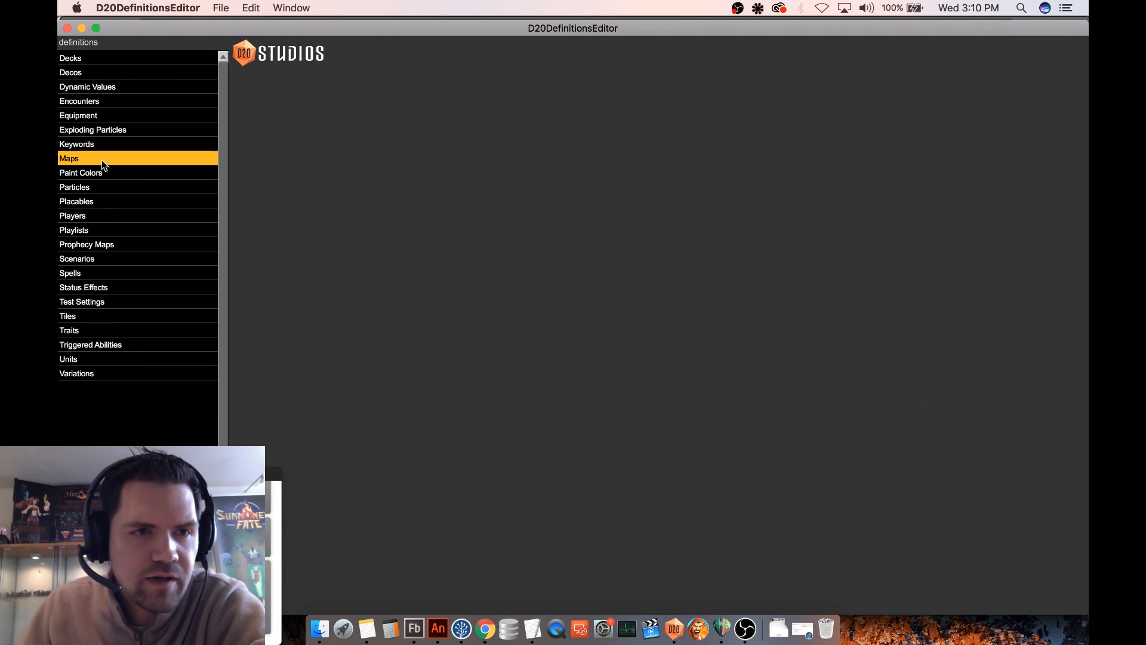
pyautogui.click(105, 156)
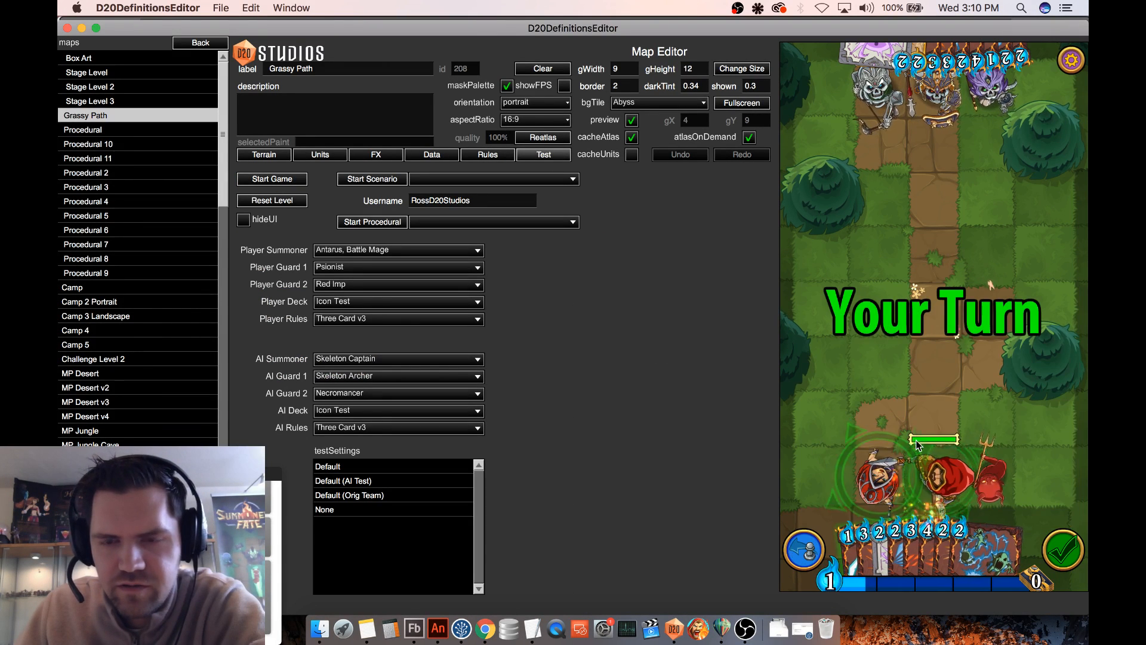
# - Move the Psionist around the Grassy Path board and play an opponent's card near it to examine the swirl effect
pyautogui.moveTo(878, 476); pyautogui.dragTo(877, 358)
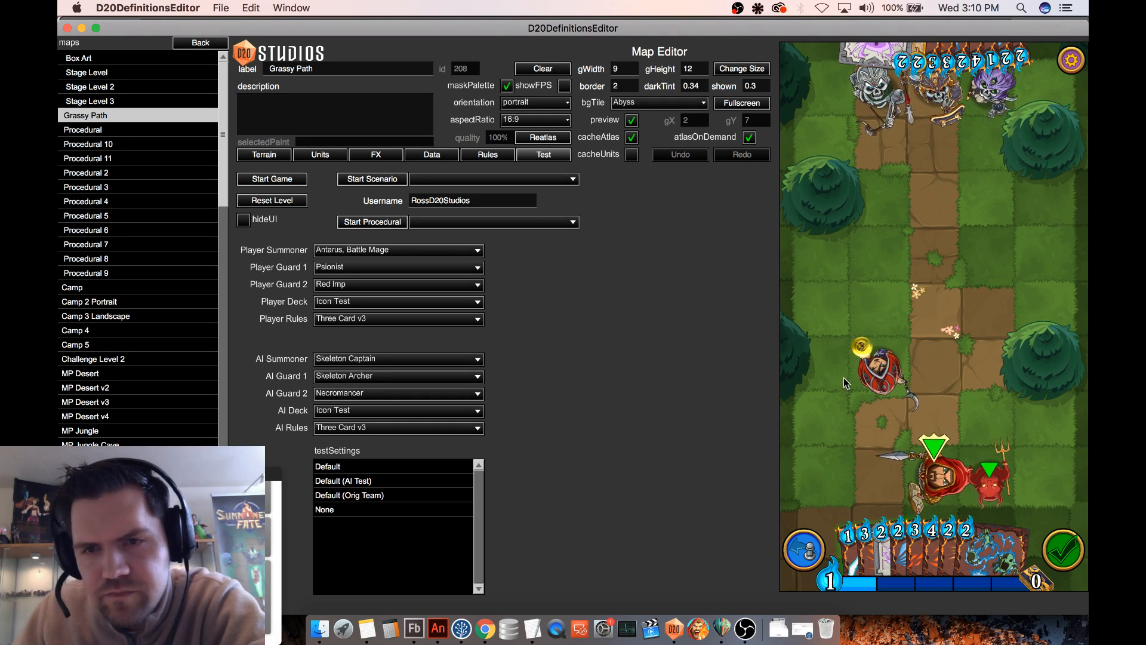
pyautogui.moveTo(877, 373); pyautogui.dragTo(878, 317)
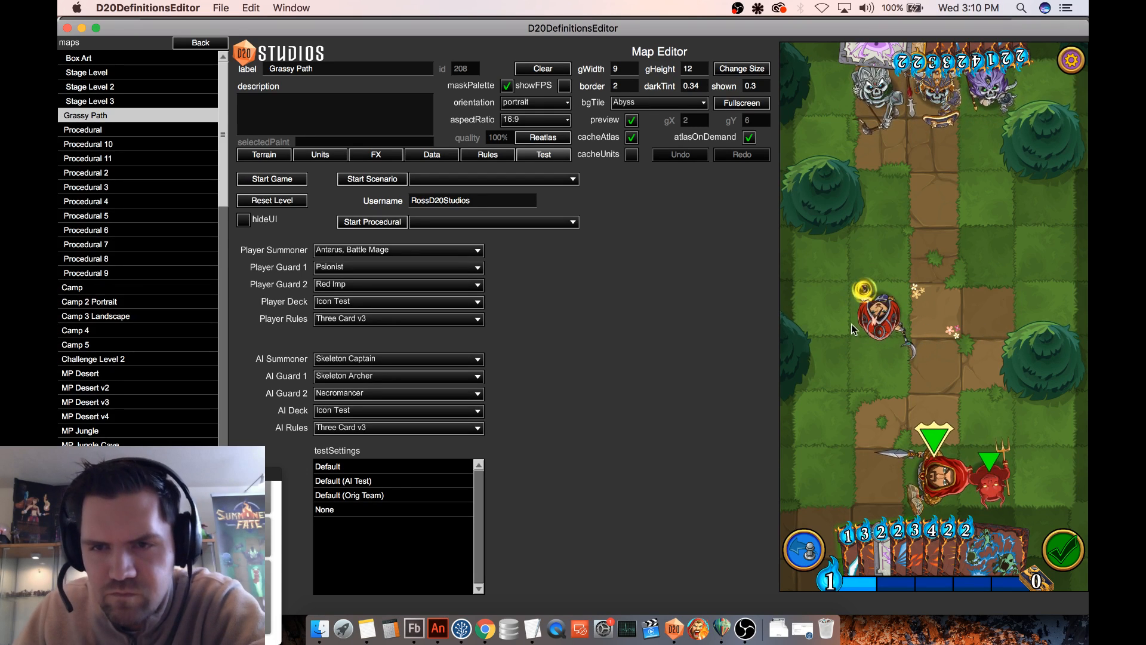
pyautogui.moveTo(876, 319); pyautogui.dragTo(1001, 253)
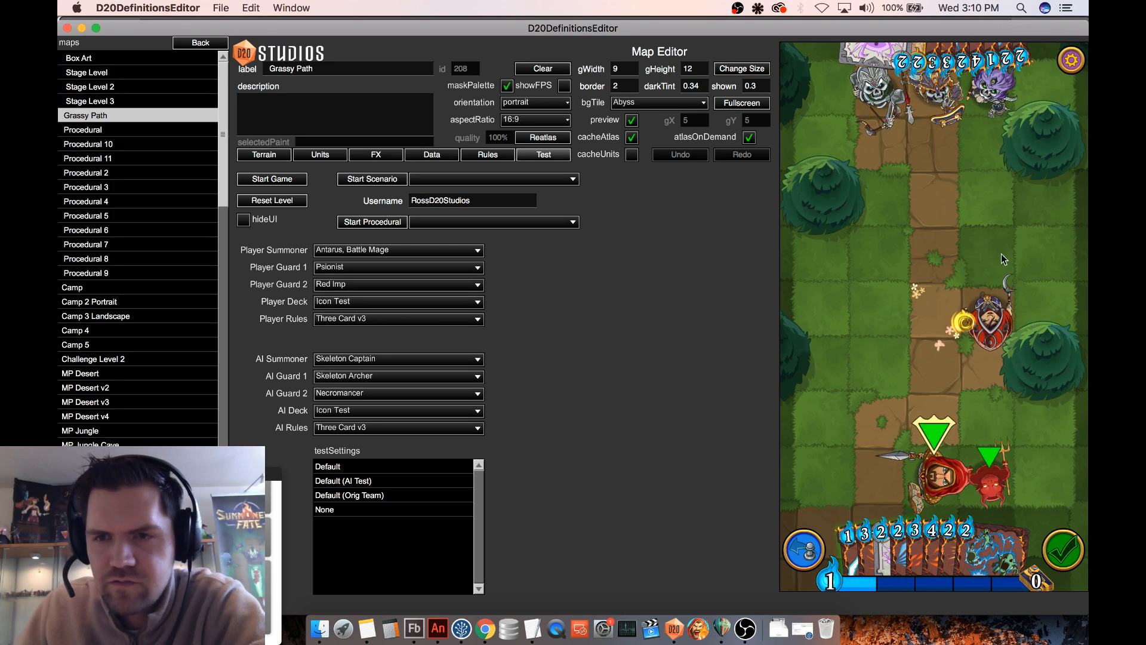
pyautogui.click(980, 68)
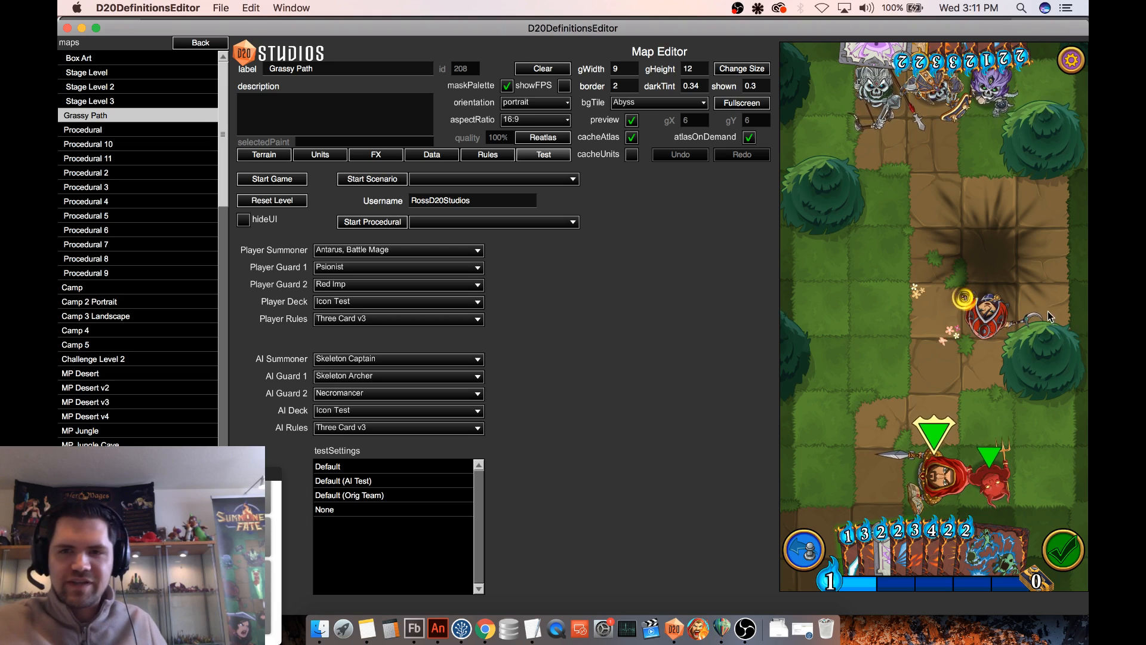
pyautogui.moveTo(995, 326); pyautogui.dragTo(905, 319)
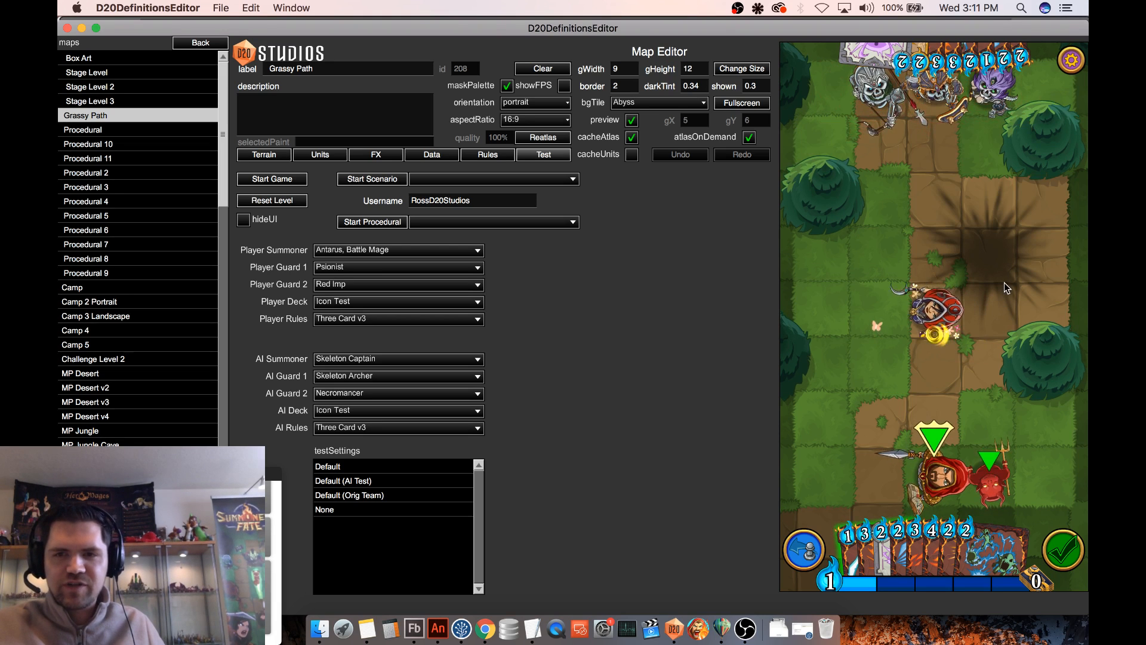
# - Select and deselect the Psionist repeatedly on its tile to examine how the swirl follows the unit
pyautogui.click(935, 333)
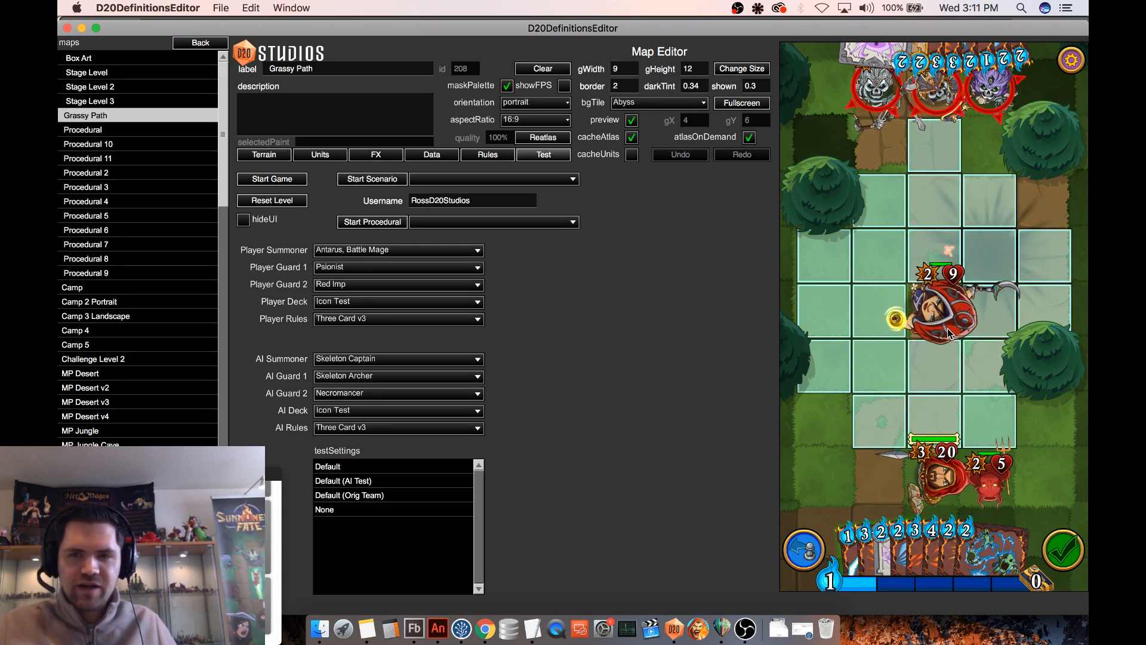
pyautogui.click(947, 329)
pyautogui.click(947, 333)
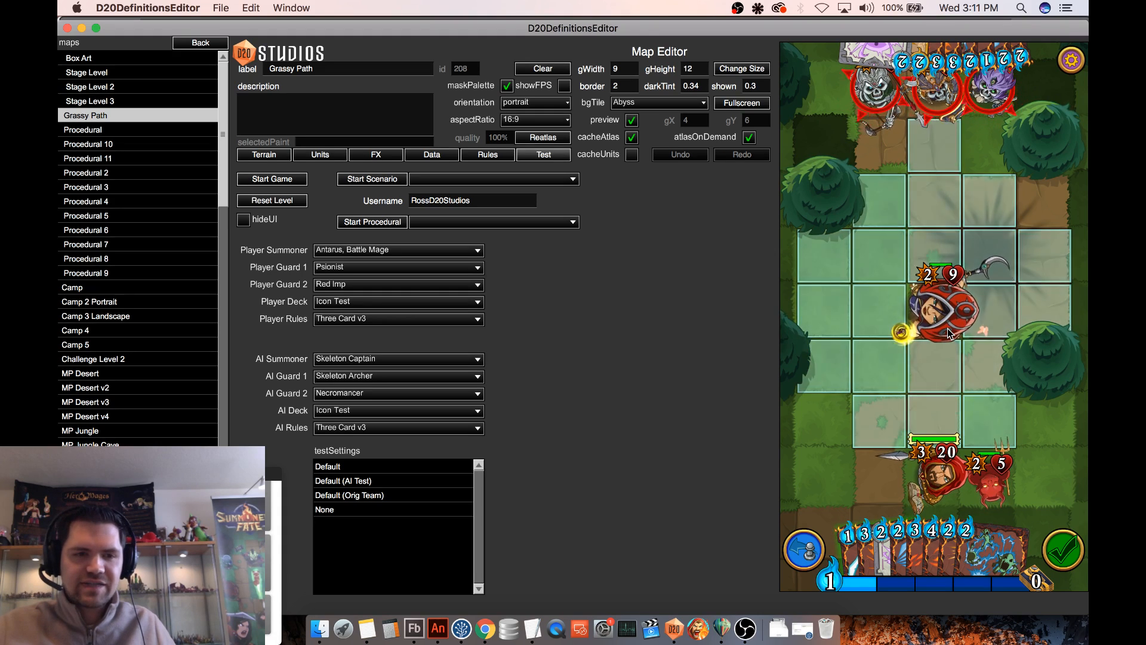
pyautogui.click(943, 332)
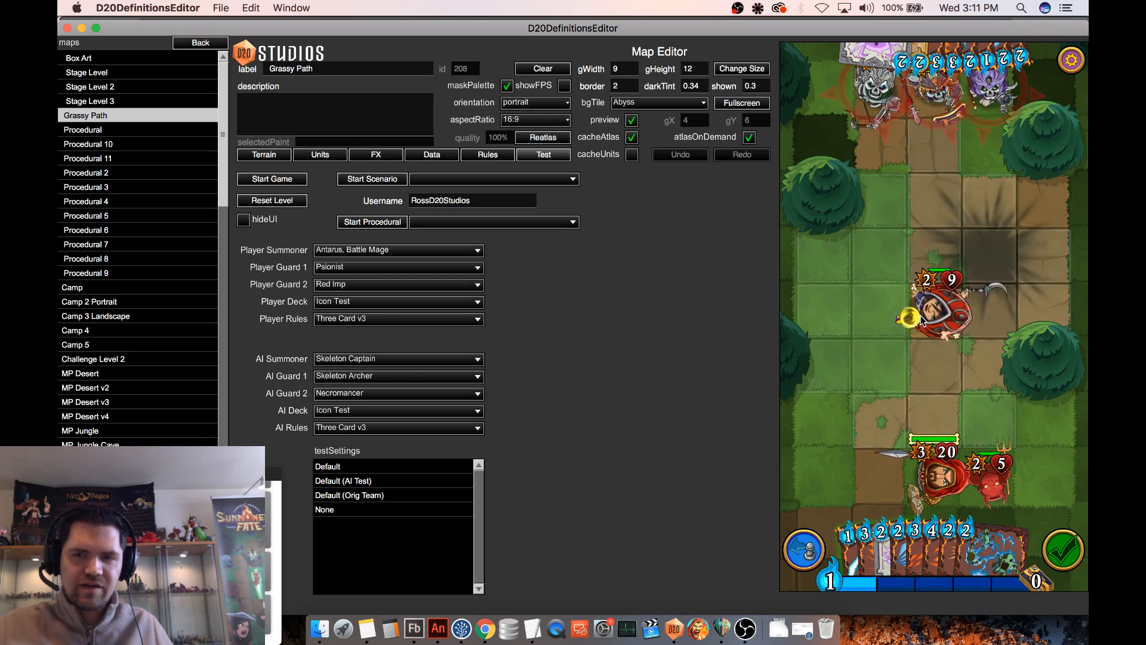
pyautogui.click(922, 321)
pyautogui.click(922, 320)
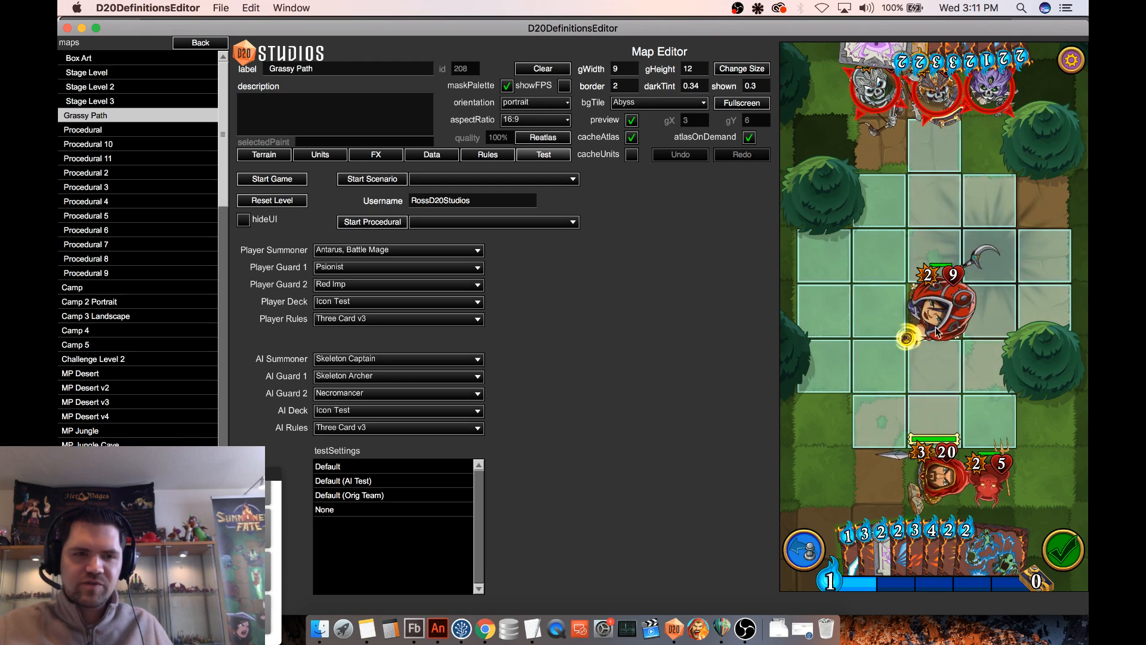
pyautogui.click(940, 331)
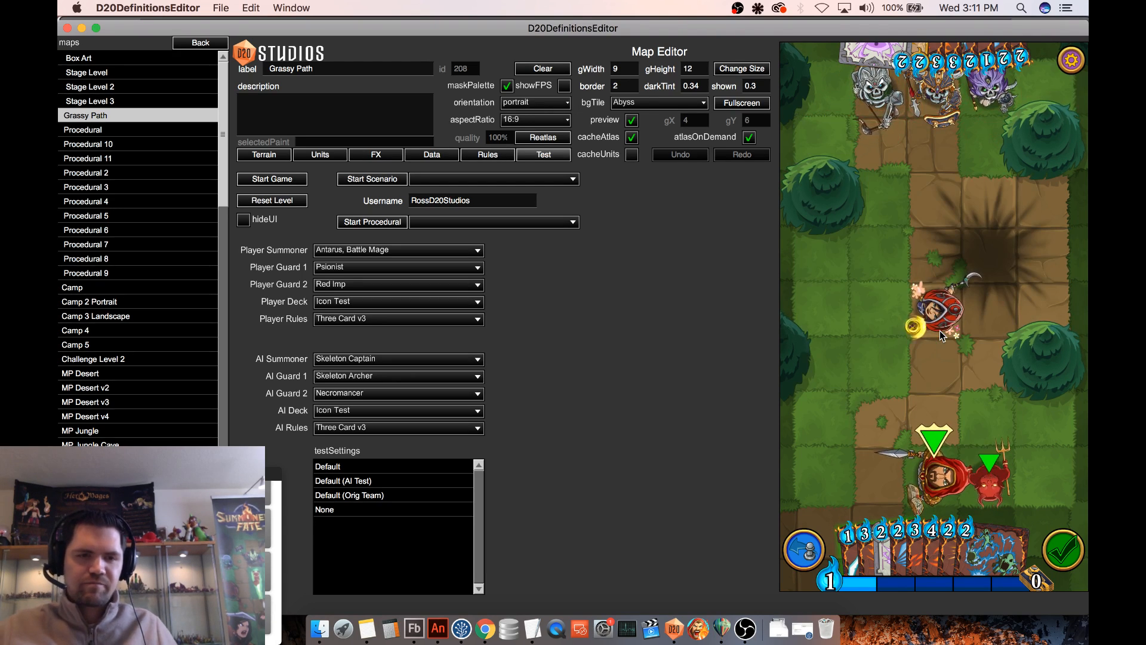
pyautogui.click(946, 334)
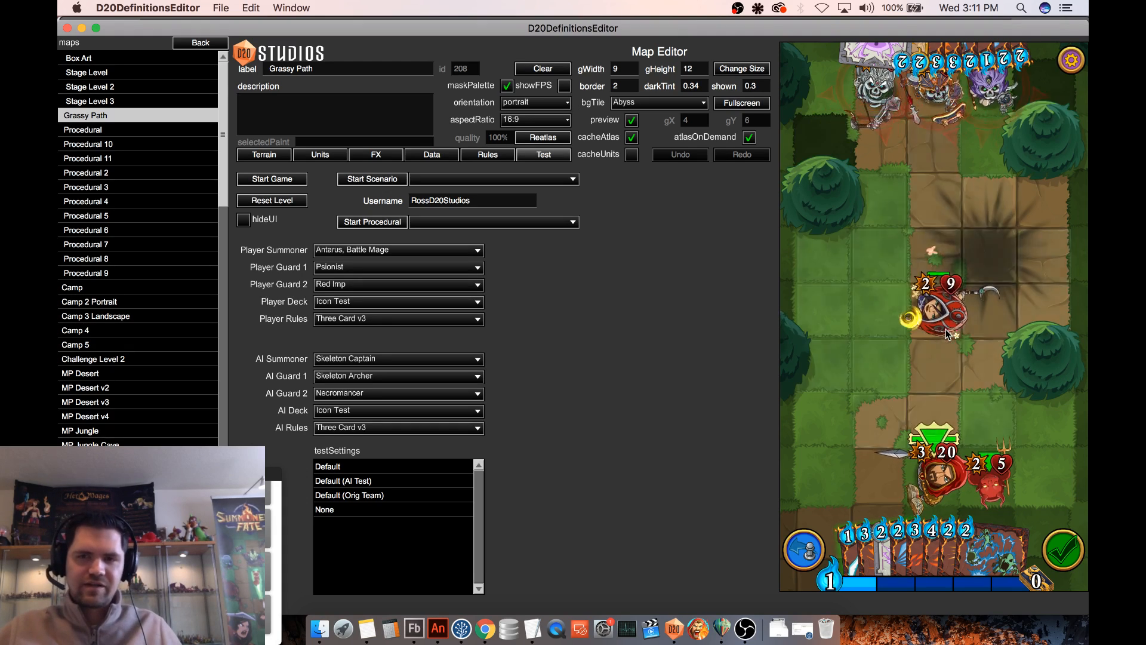
pyautogui.click(955, 322)
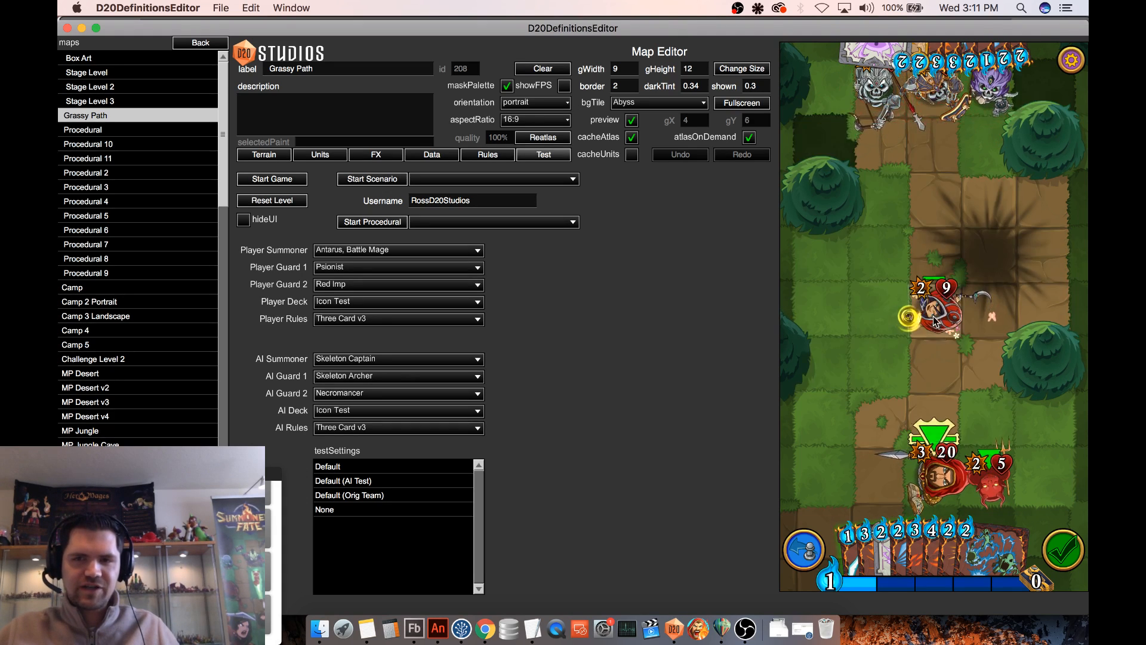
# - Move the Psionist one tile up and back down the path to examine the swirl at each facing
pyautogui.click(950, 314)
pyautogui.click(932, 242)
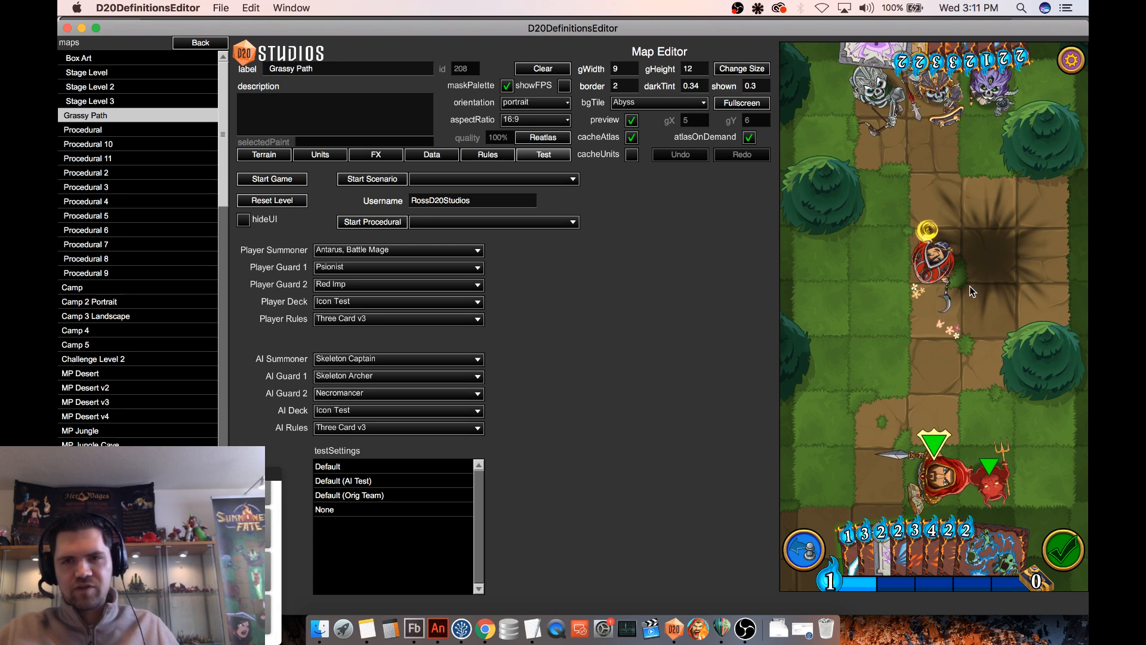
pyautogui.click(942, 265)
pyautogui.click(949, 316)
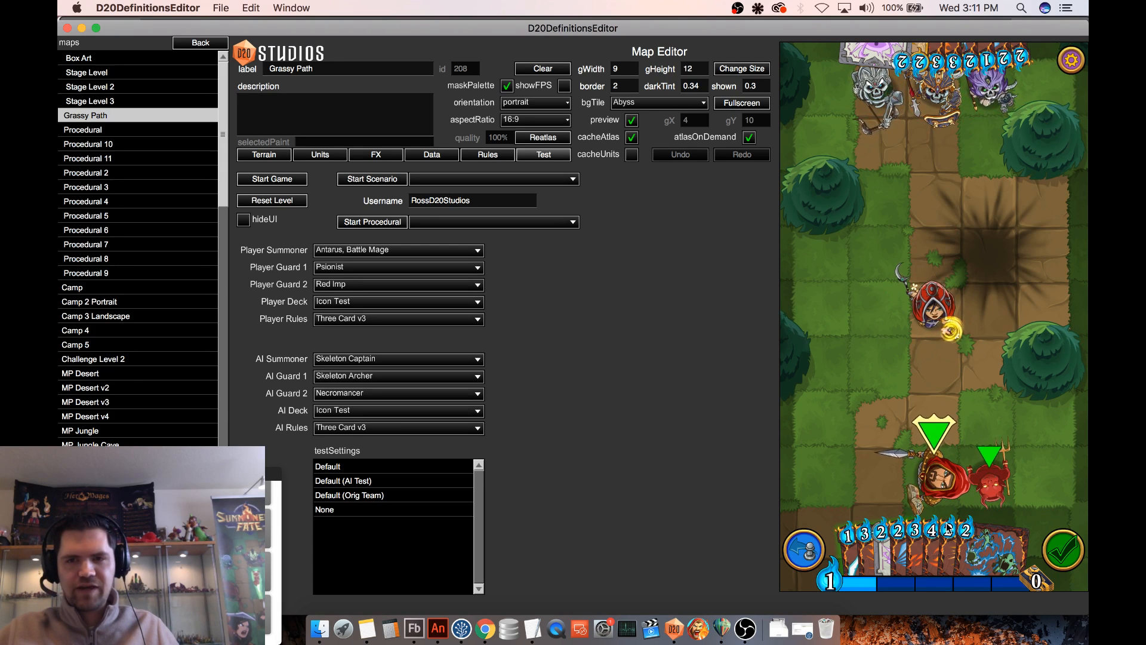
pyautogui.moveTo(945, 318); pyautogui.dragTo(935, 257)
# - Preview the opponent's Fireball card, play a card from the opponent's hand, and inspect the Psionist's card details
pyautogui.click(931, 60)
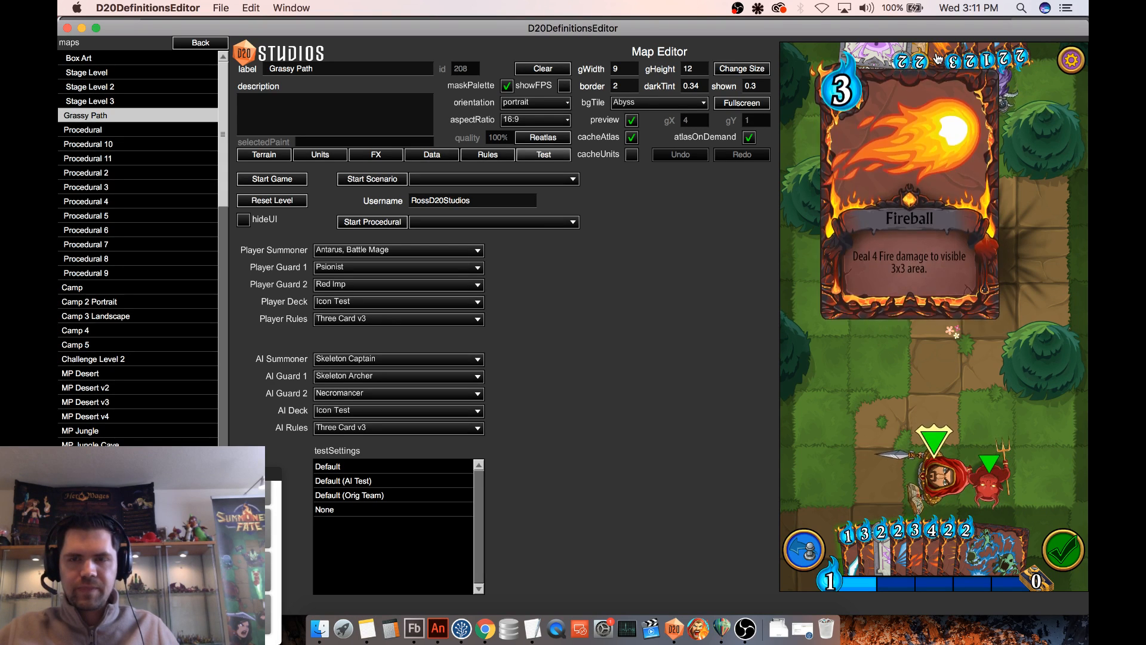
pyautogui.click(948, 240)
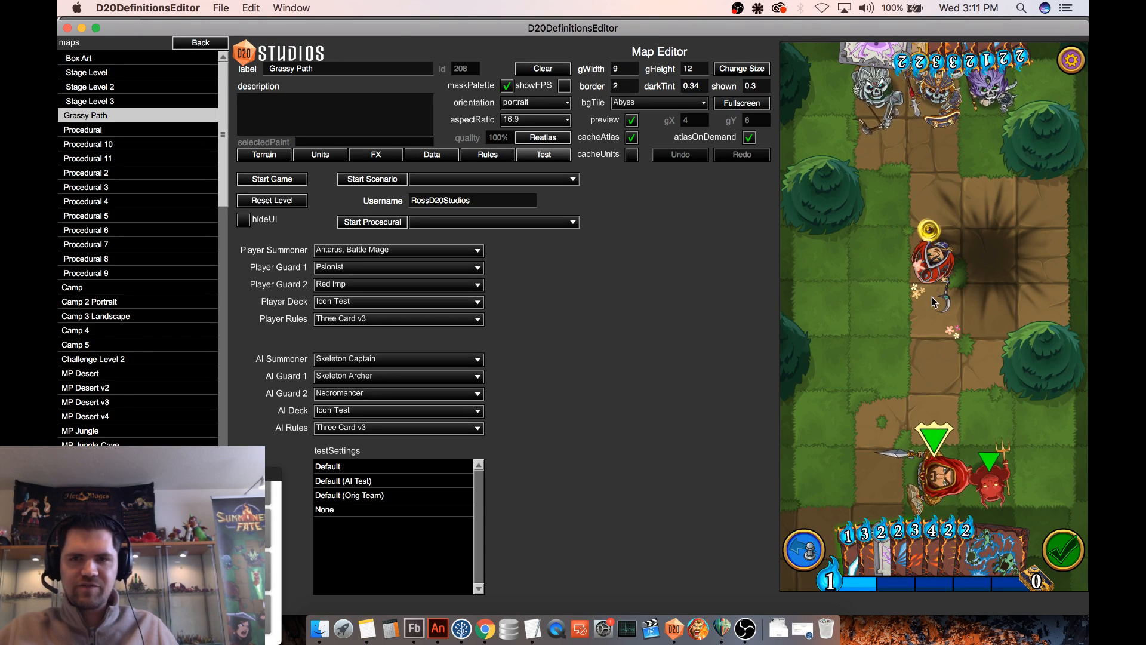
pyautogui.moveTo(984, 58)
pyautogui.moveTo(983, 58); pyautogui.dragTo(826, 345)
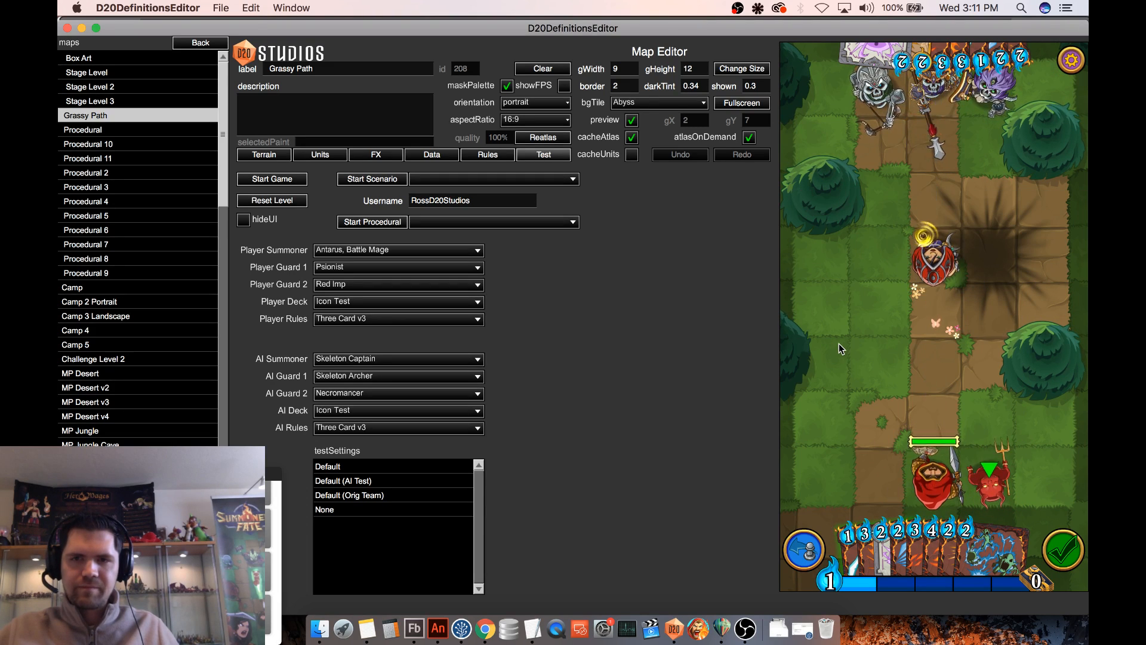
pyautogui.click(929, 272)
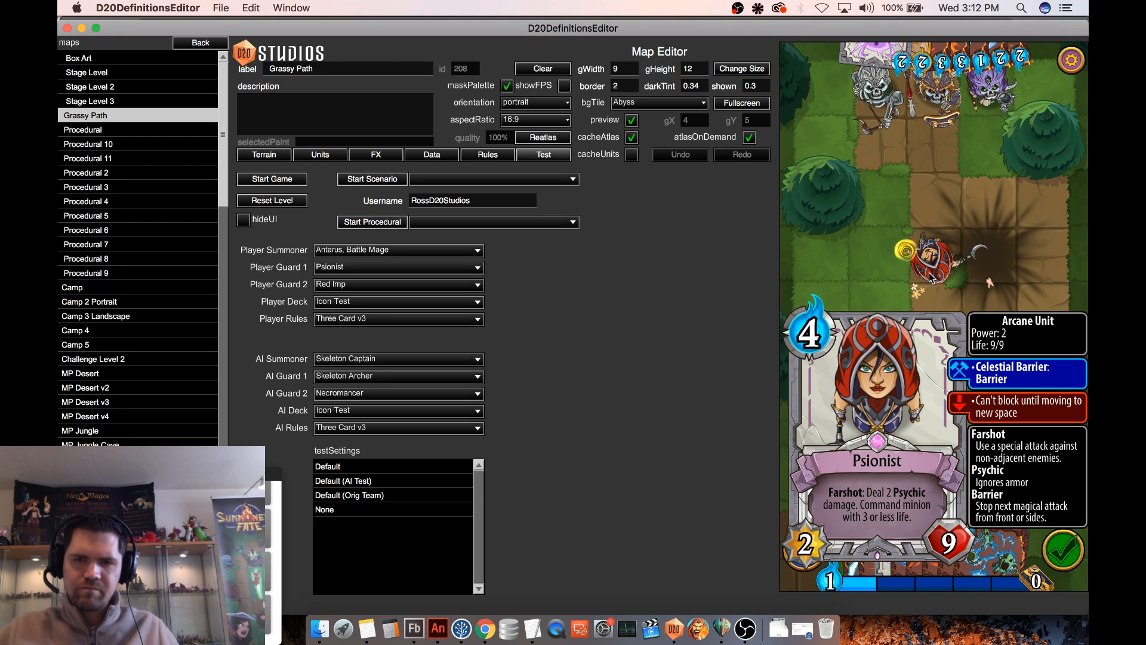
pyautogui.click(895, 325)
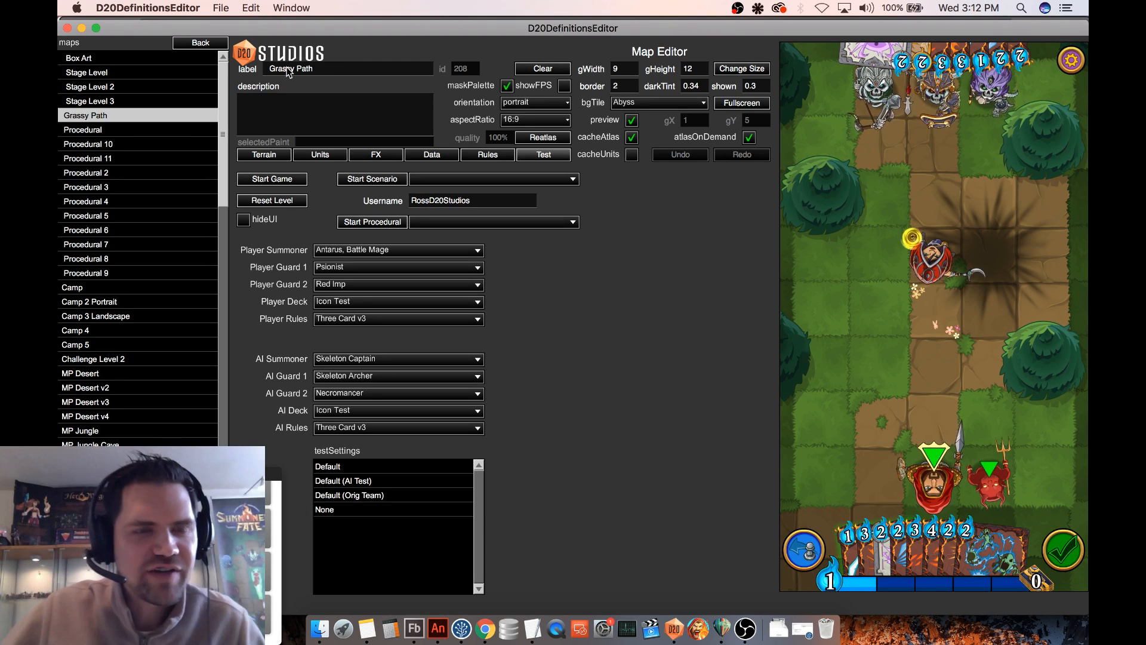
# - Open the Celestial Barrier definition in the equipment list and set its card cost to 1
pyautogui.click(200, 42)
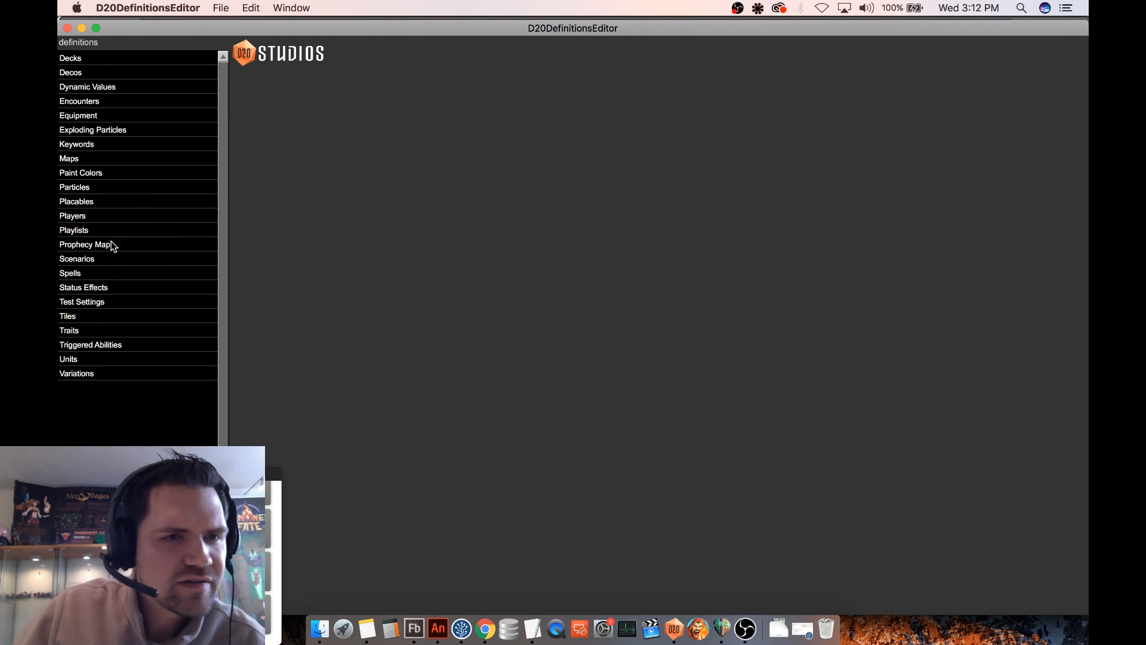
pyautogui.click(106, 273)
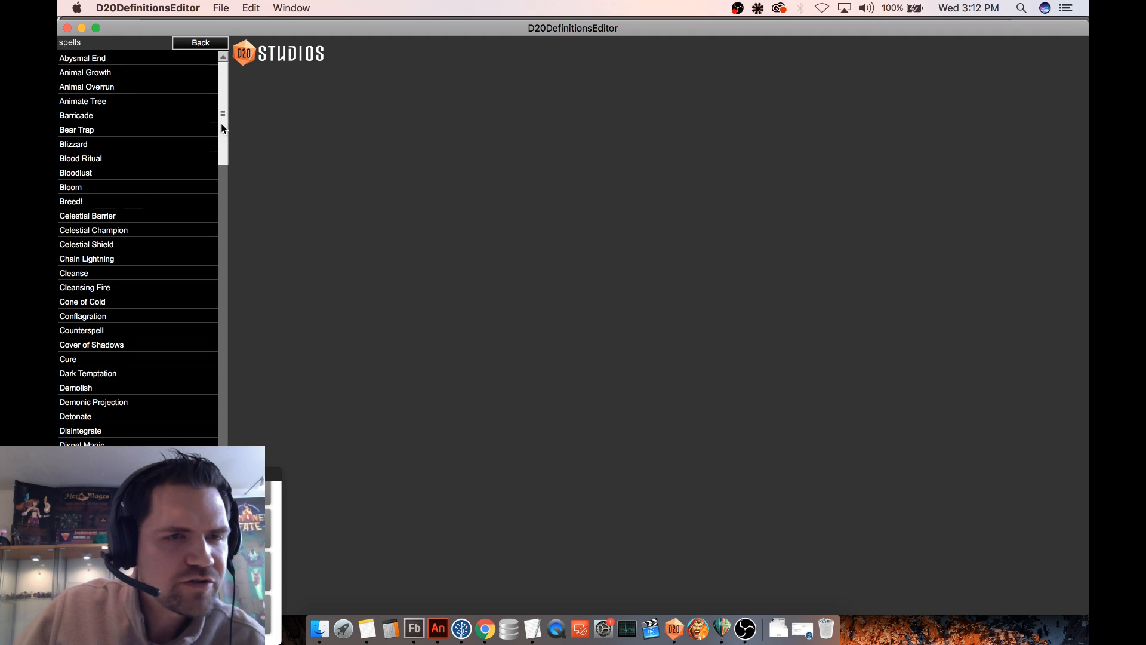
pyautogui.click(201, 43)
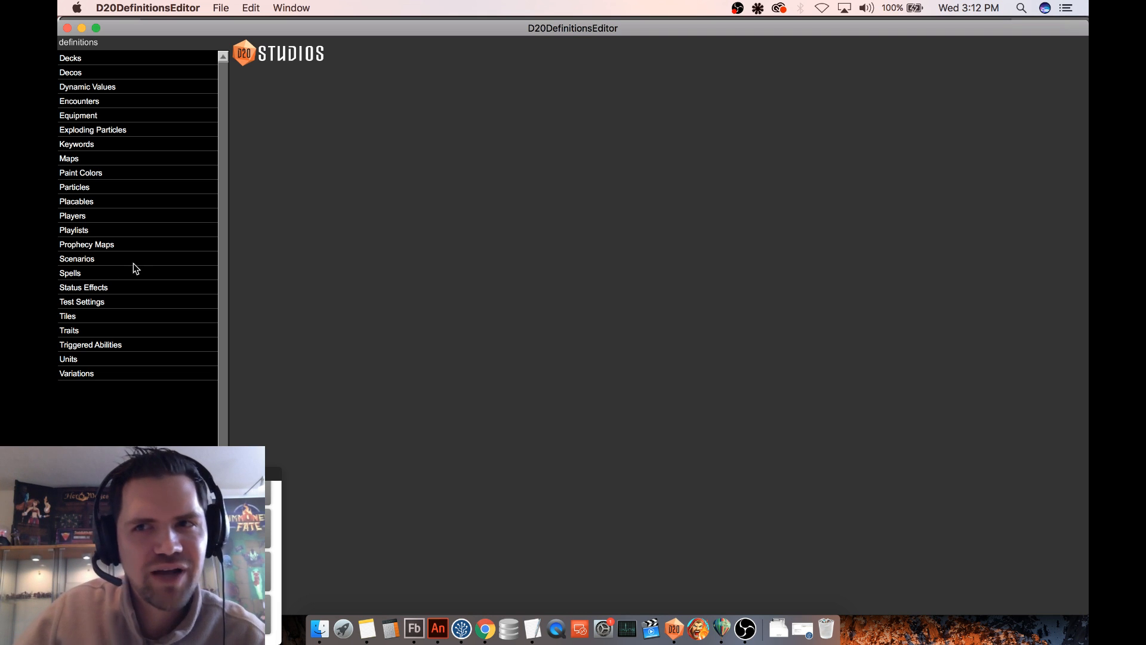
pyautogui.click(86, 117)
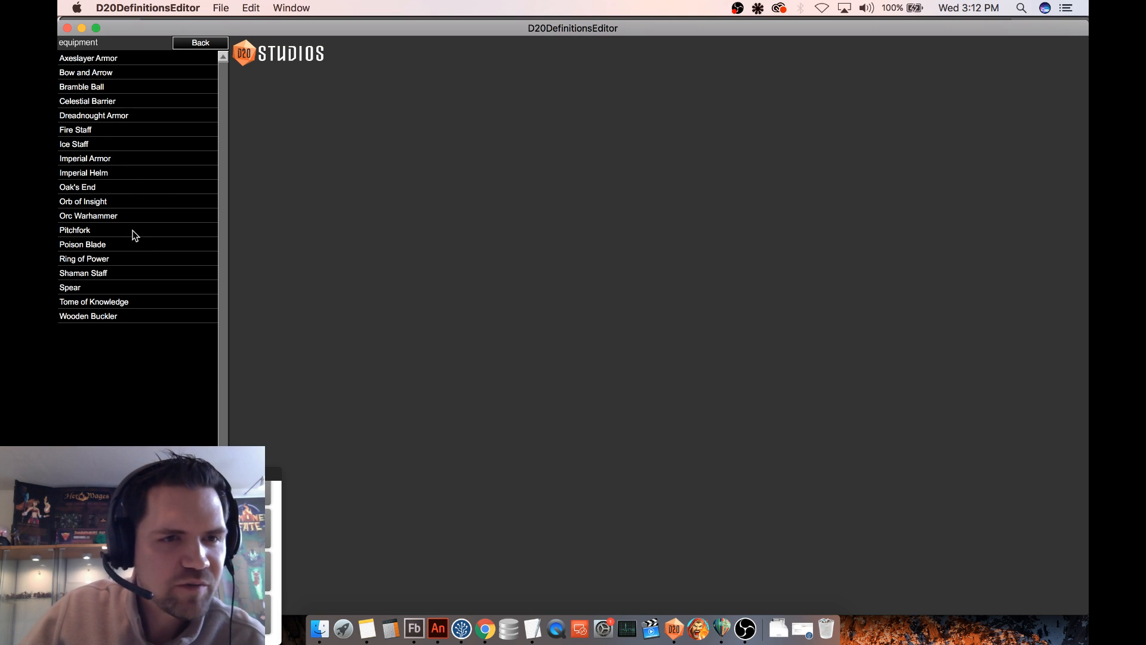
pyautogui.click(97, 102)
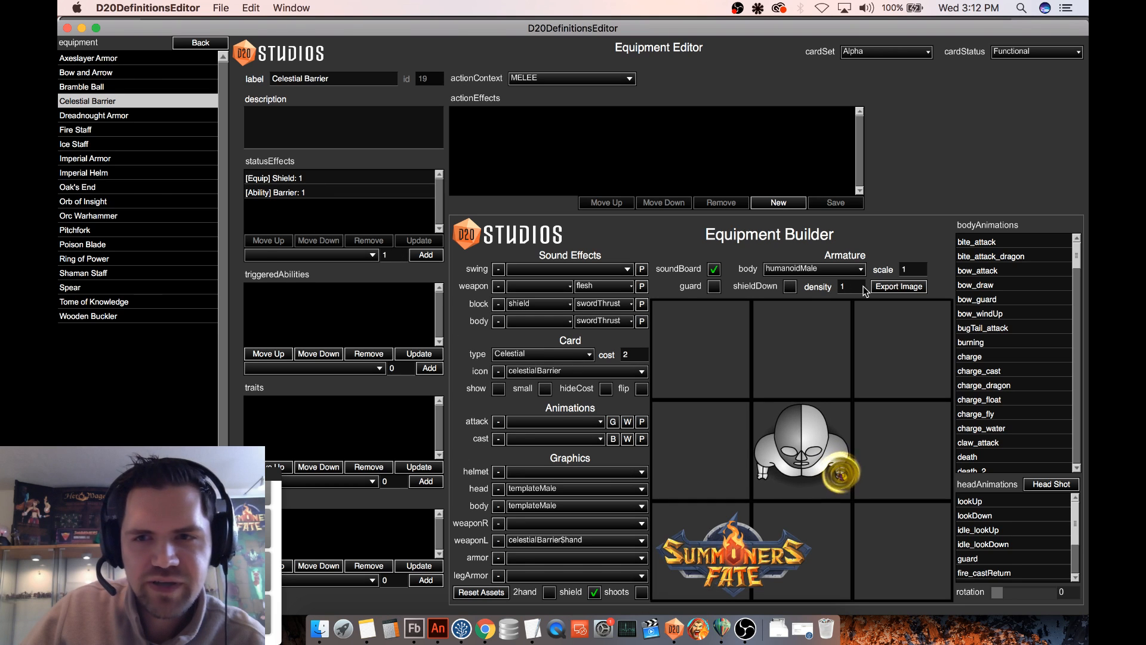
pyautogui.click(621, 357)
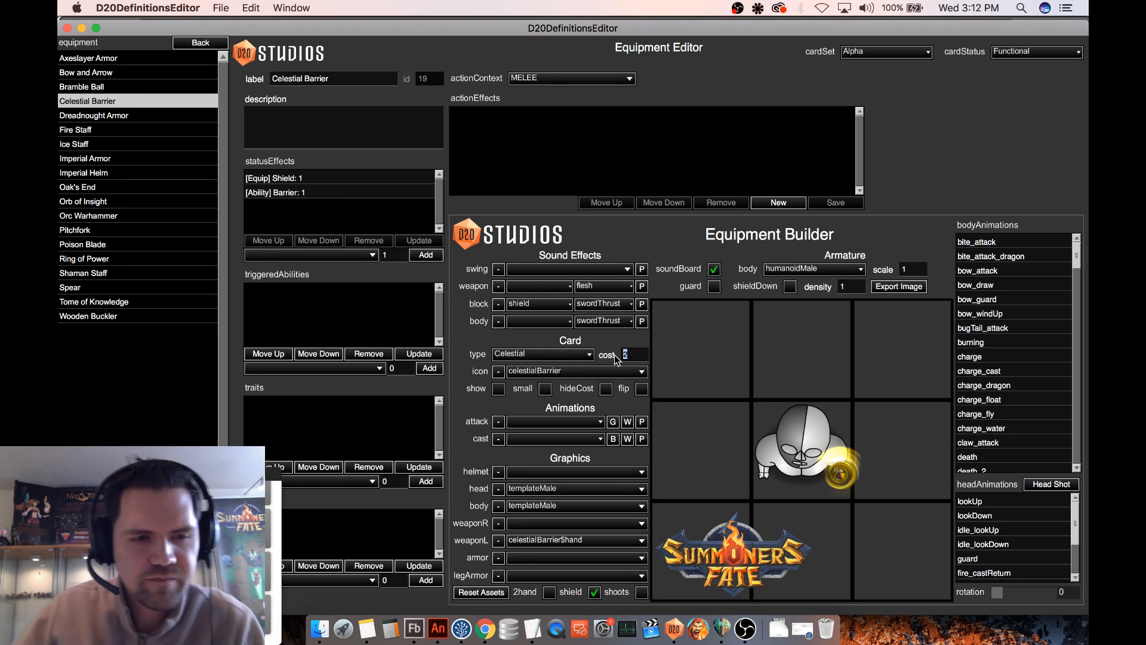
pyautogui.write('1')
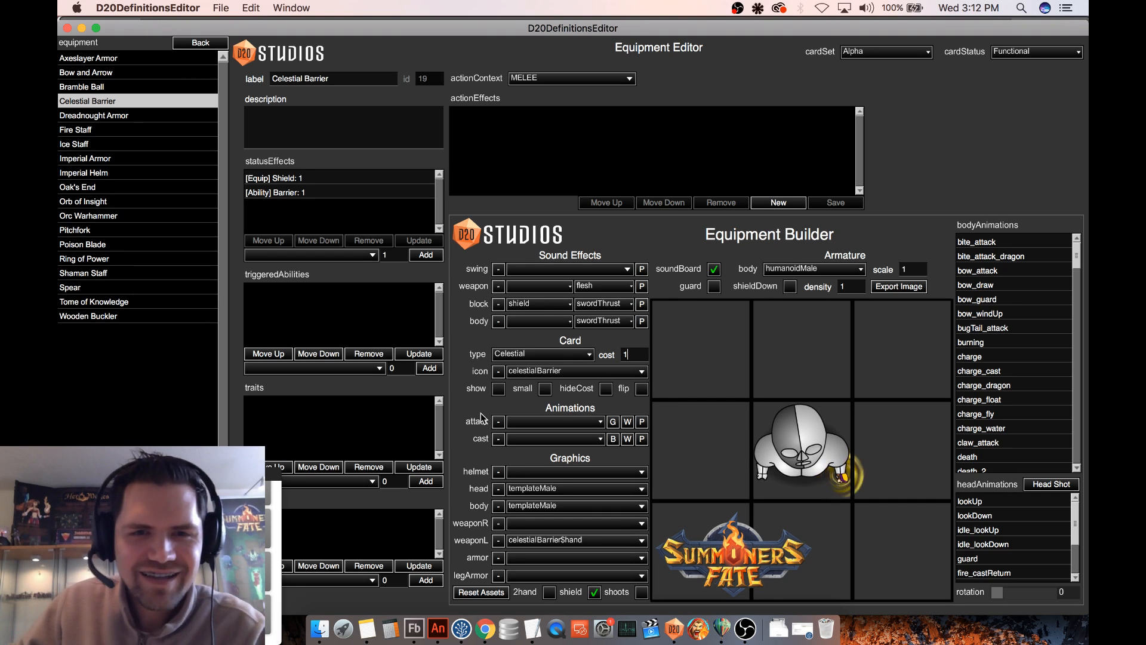
# - Check the Celestial Barrier's card preview against its equipped look on the armature, and save the equipment definition
pyautogui.click(498, 390)
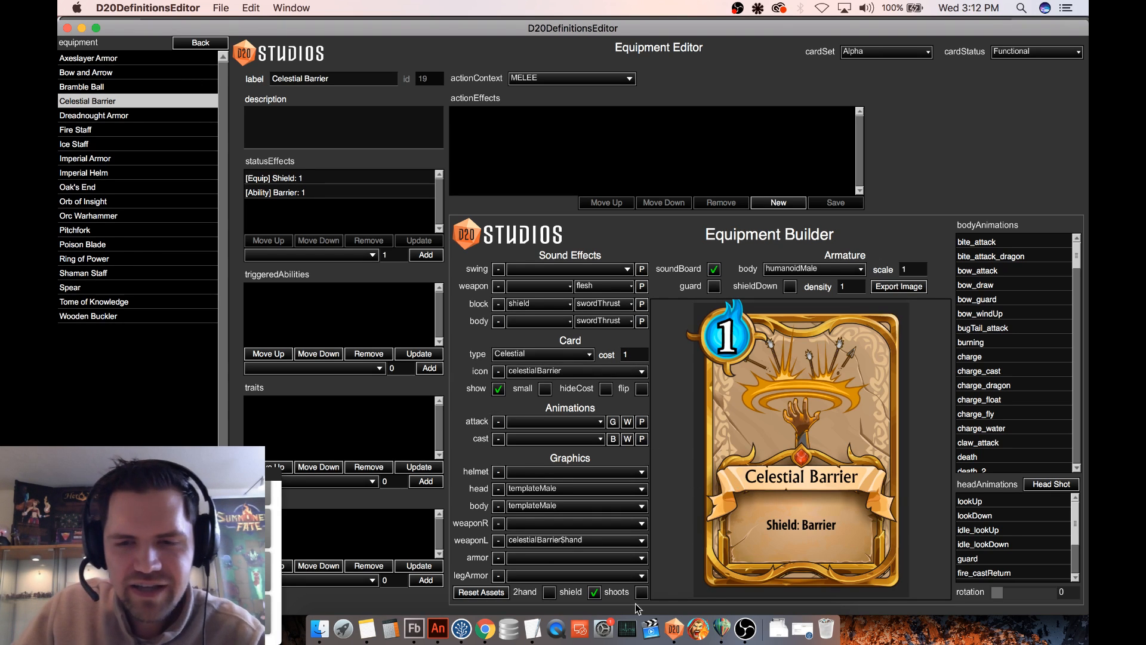
pyautogui.click(498, 390)
pyautogui.click(498, 390)
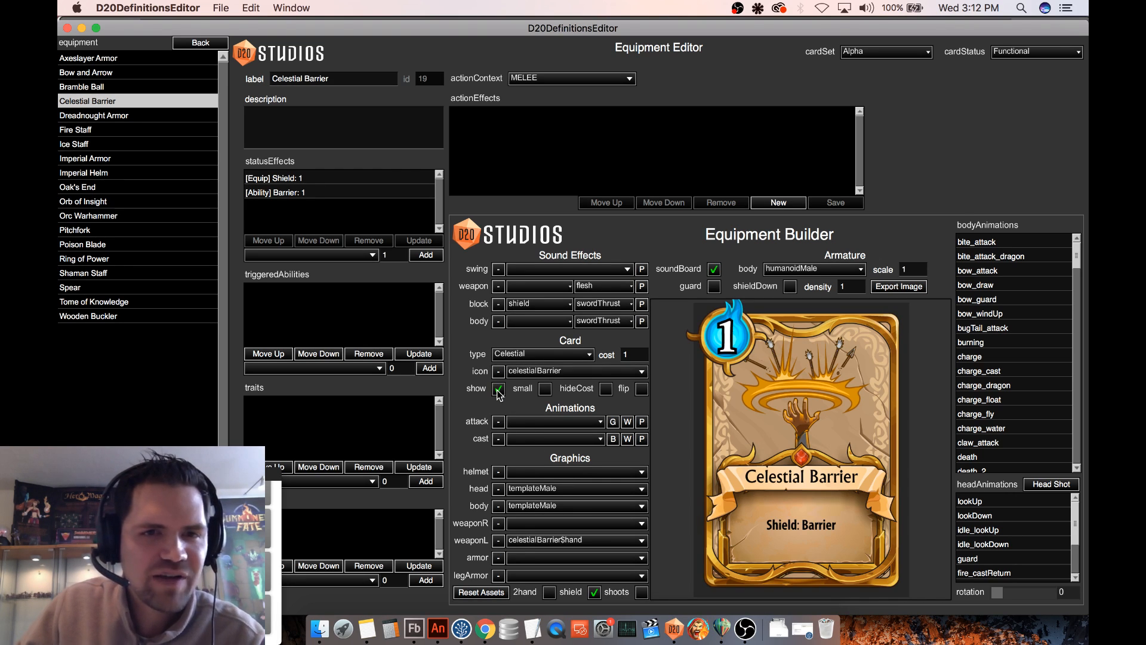
pyautogui.click(499, 389)
pyautogui.click(498, 389)
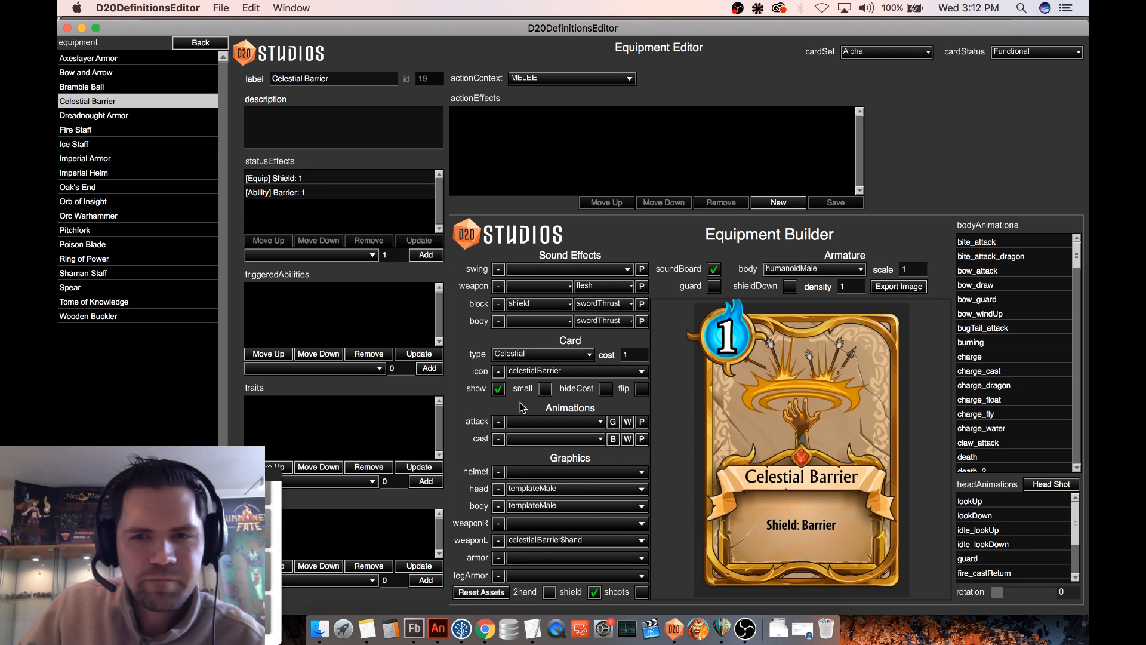
pyautogui.click(498, 390)
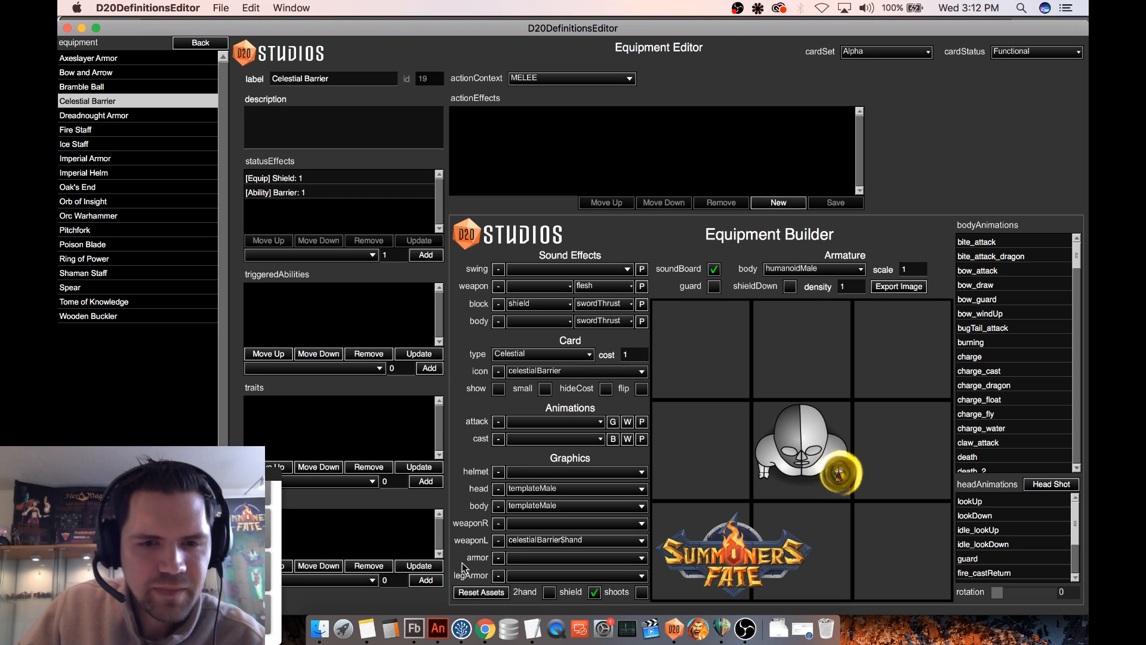
pyautogui.click(499, 391)
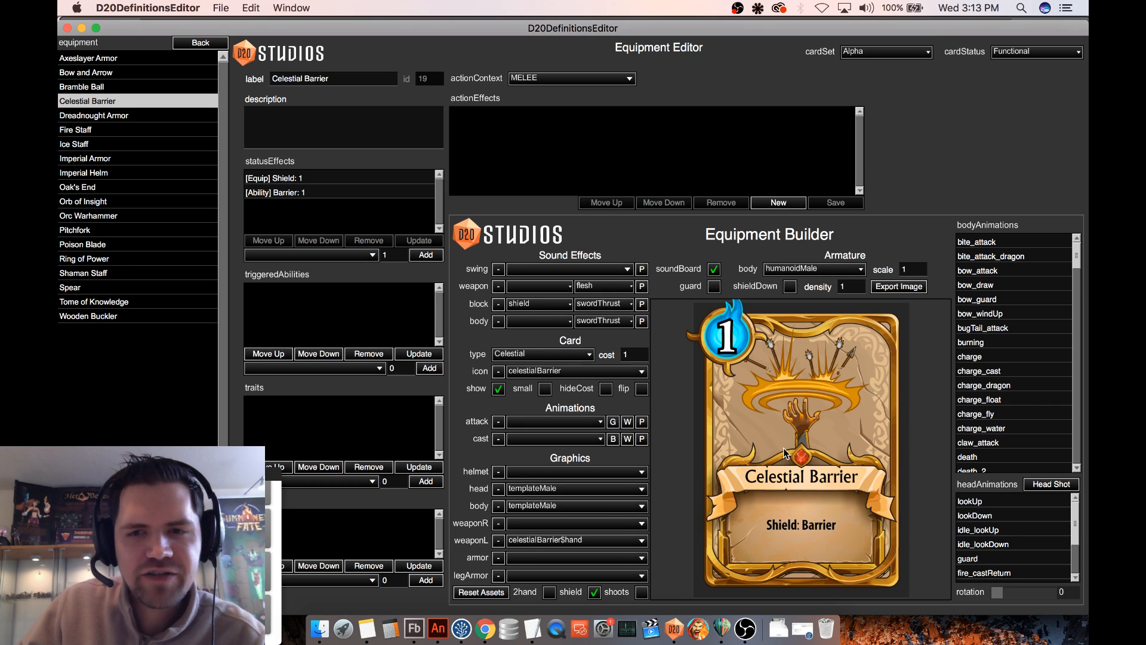
pyautogui.click(499, 389)
pyautogui.click(143, 597)
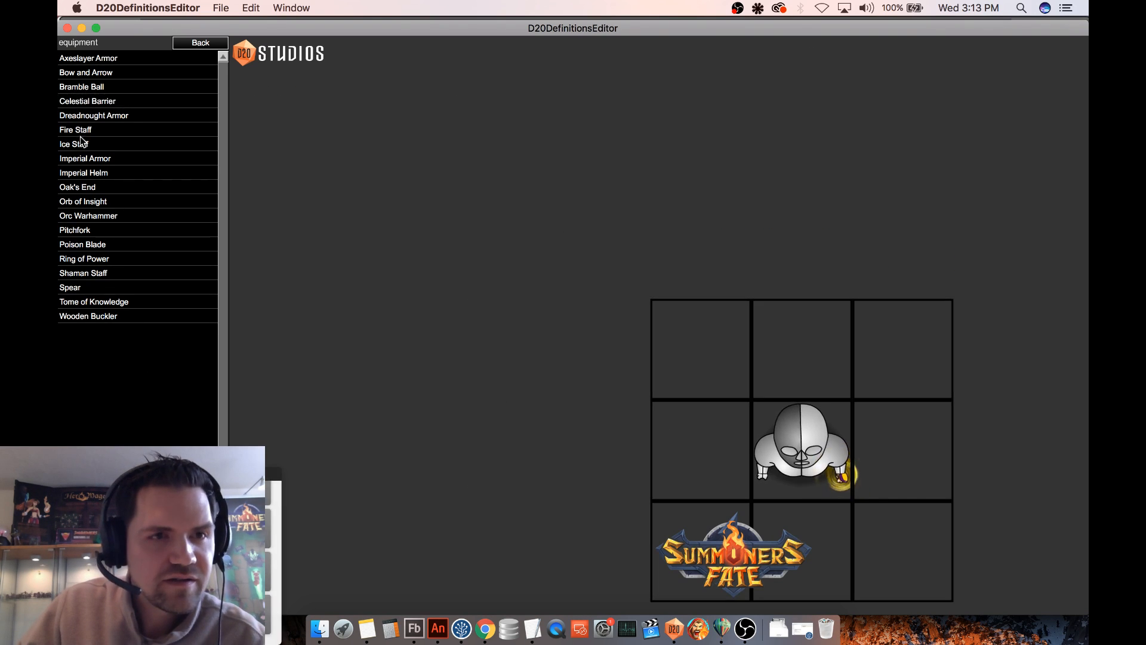
# - Reopen the Celestial Barrier equipment and switch its card preview on and off to examine the card and the hand effect
pyautogui.click(111, 102)
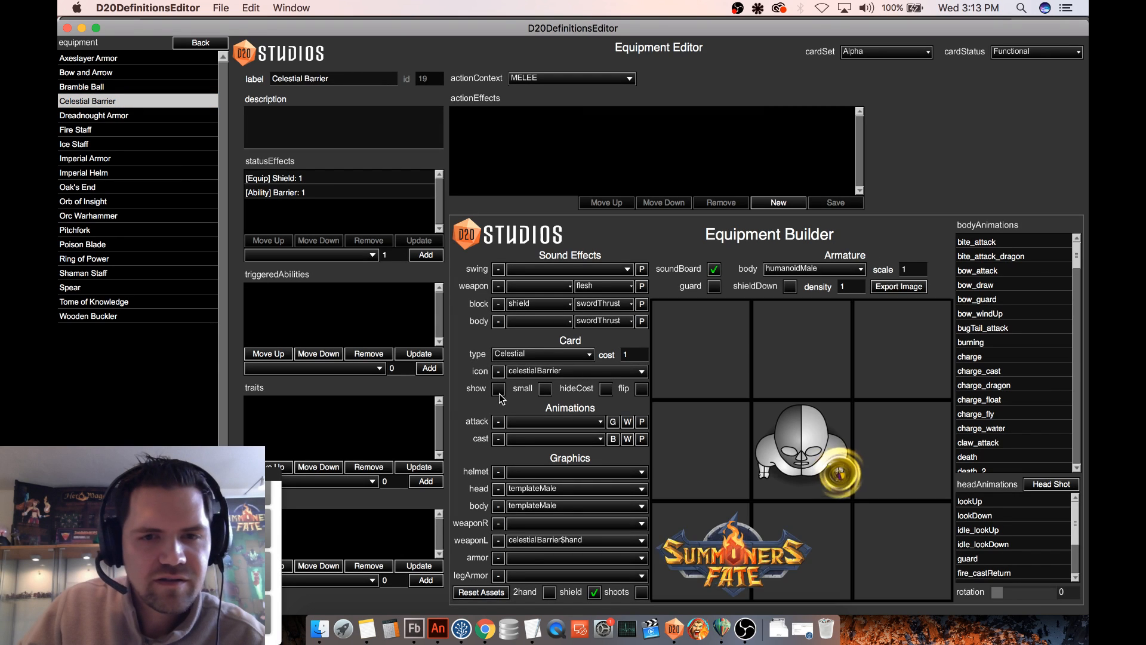
pyautogui.click(499, 388)
pyautogui.click(499, 388)
pyautogui.click(498, 388)
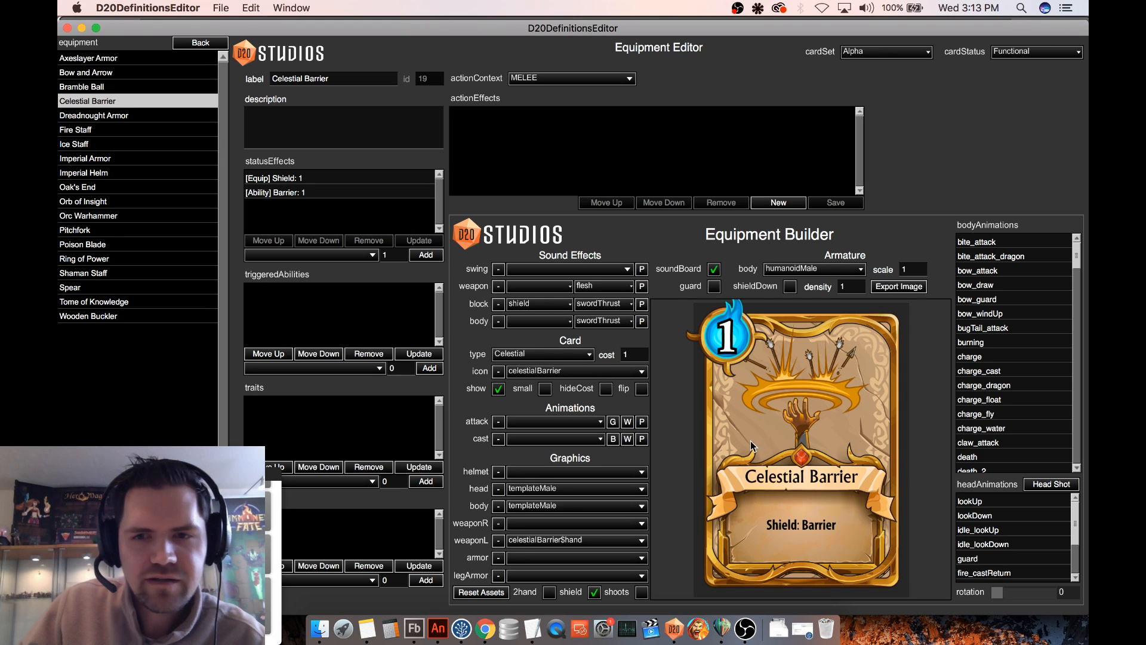
pyautogui.click(498, 389)
pyautogui.click(499, 389)
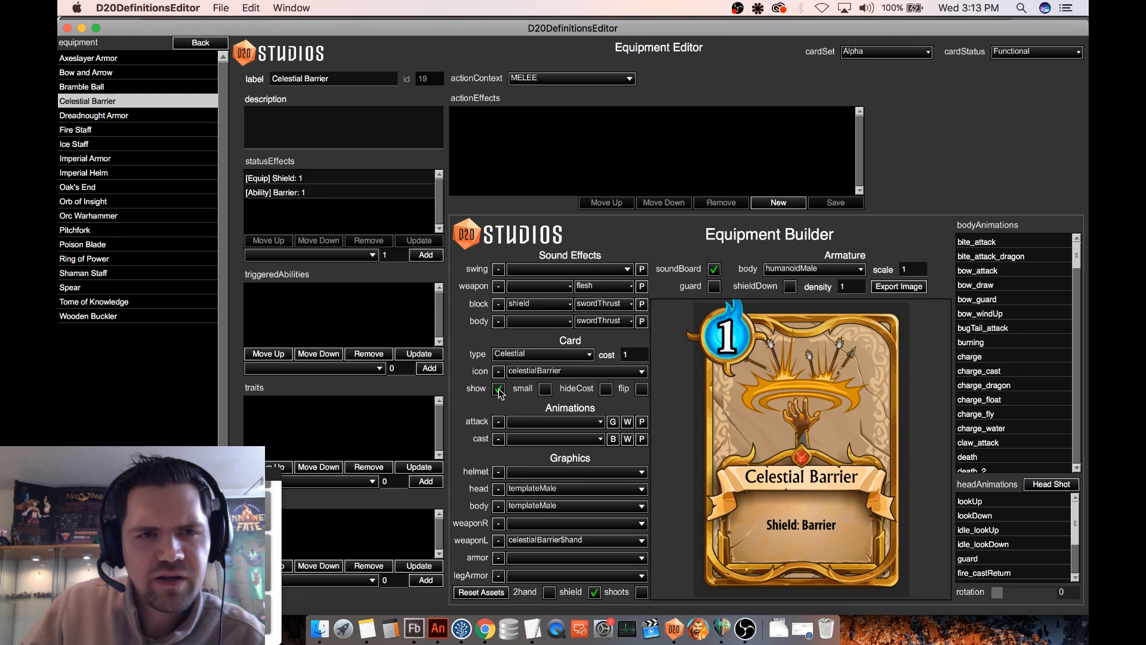
pyautogui.click(498, 391)
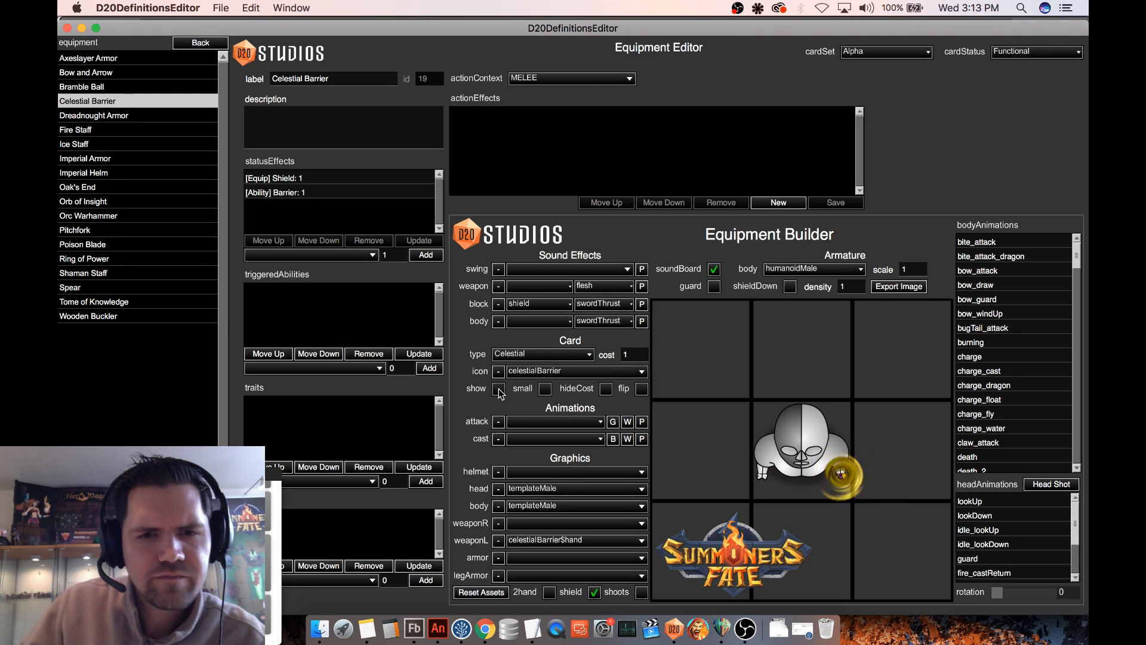
pyautogui.click(498, 391)
pyautogui.click(498, 390)
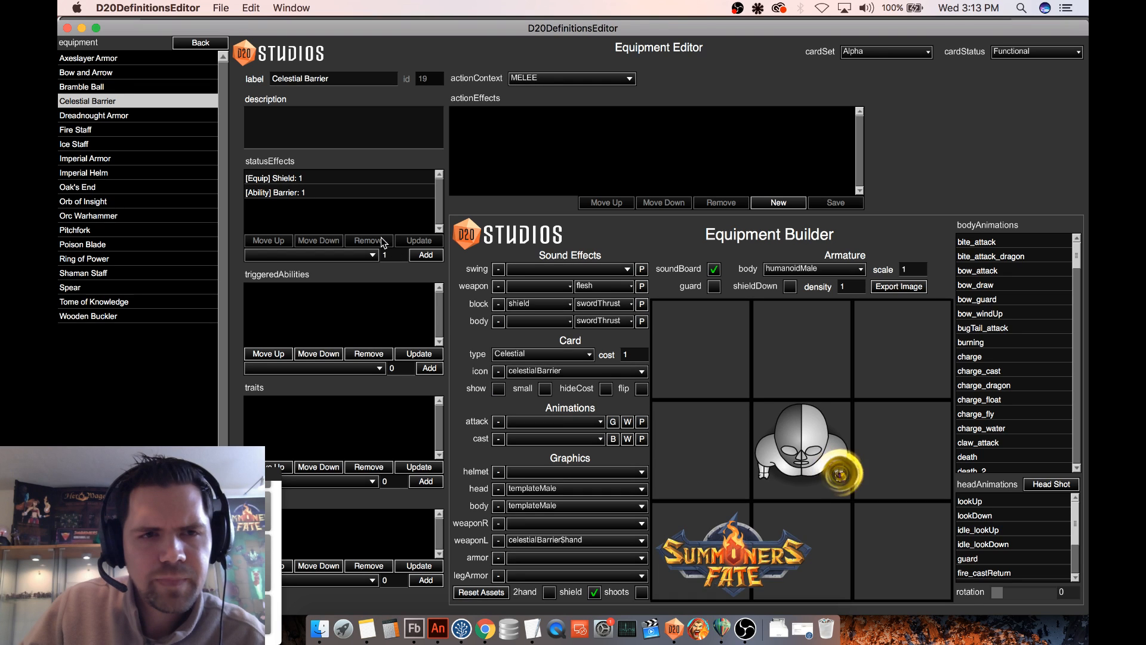
# - Check the equipment's Barrier status effect, and open the Barrier triggered ability to review its conditions and action effects
pyautogui.click(318, 192)
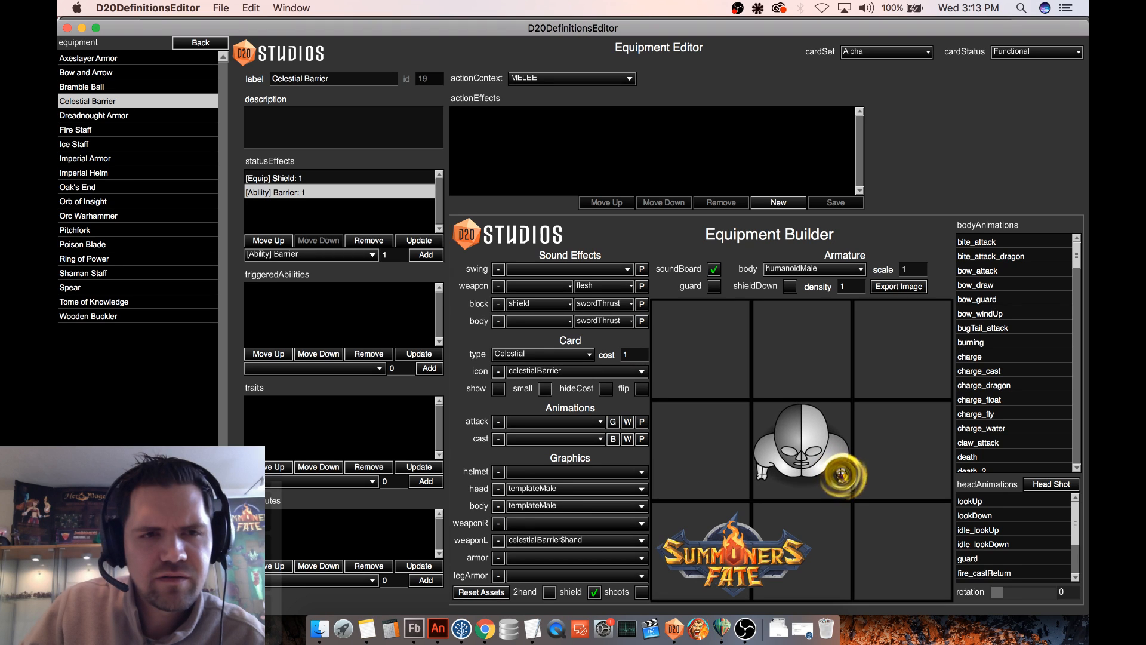
pyautogui.click(201, 42)
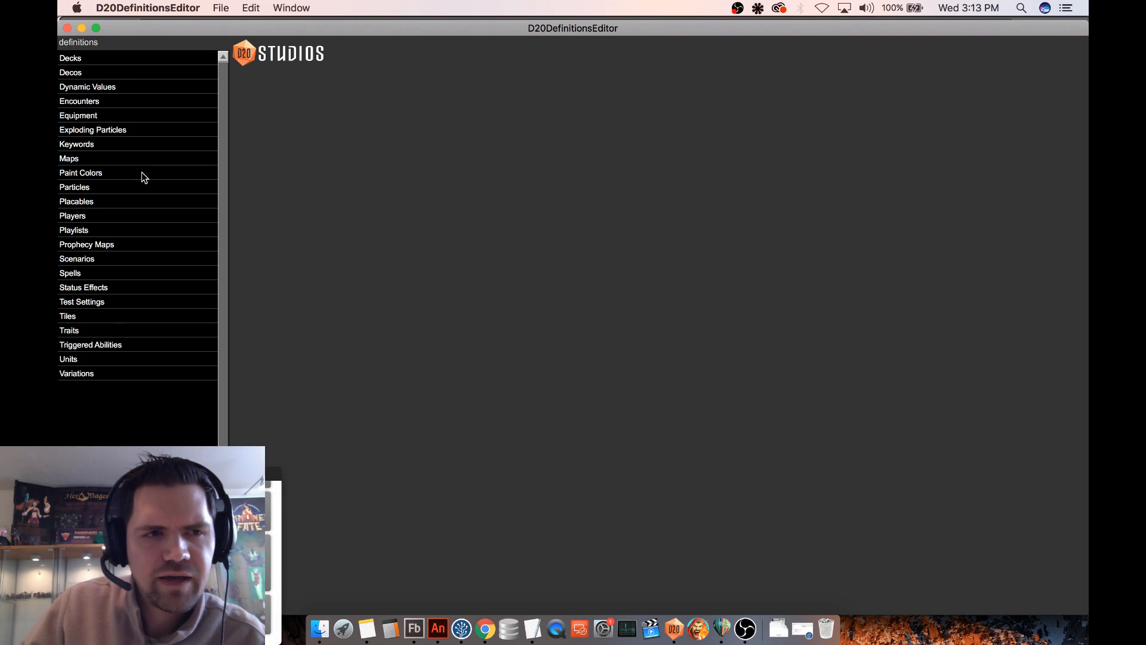
pyautogui.click(111, 345)
pyautogui.scroll(-7, 153, 257)
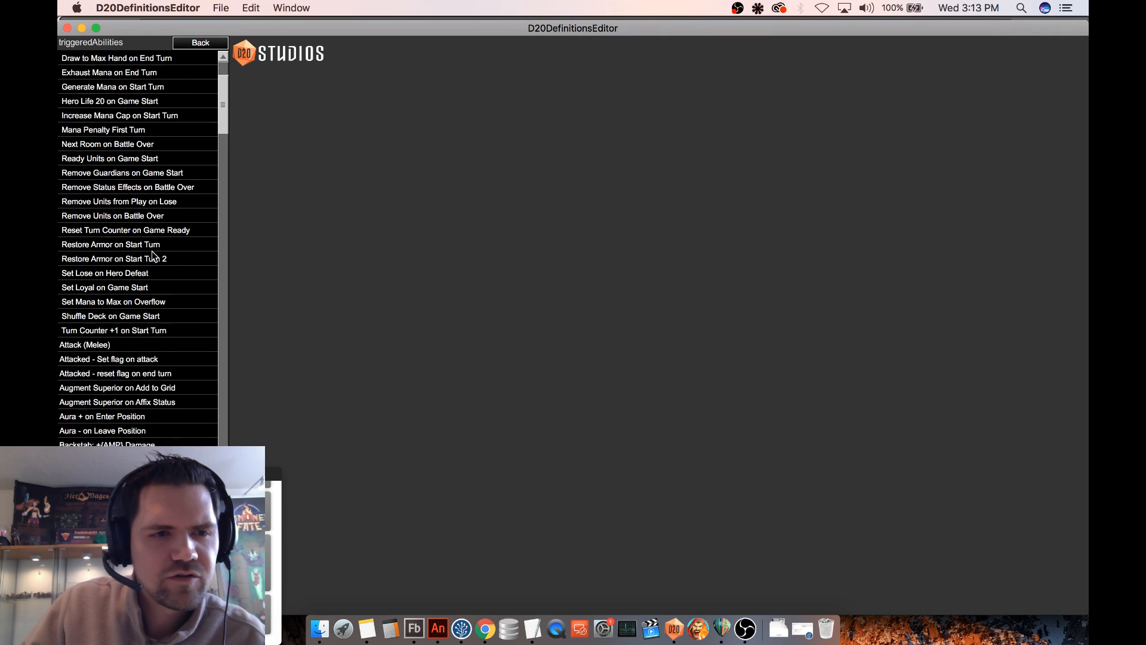
pyautogui.scroll(-1, 117, 408)
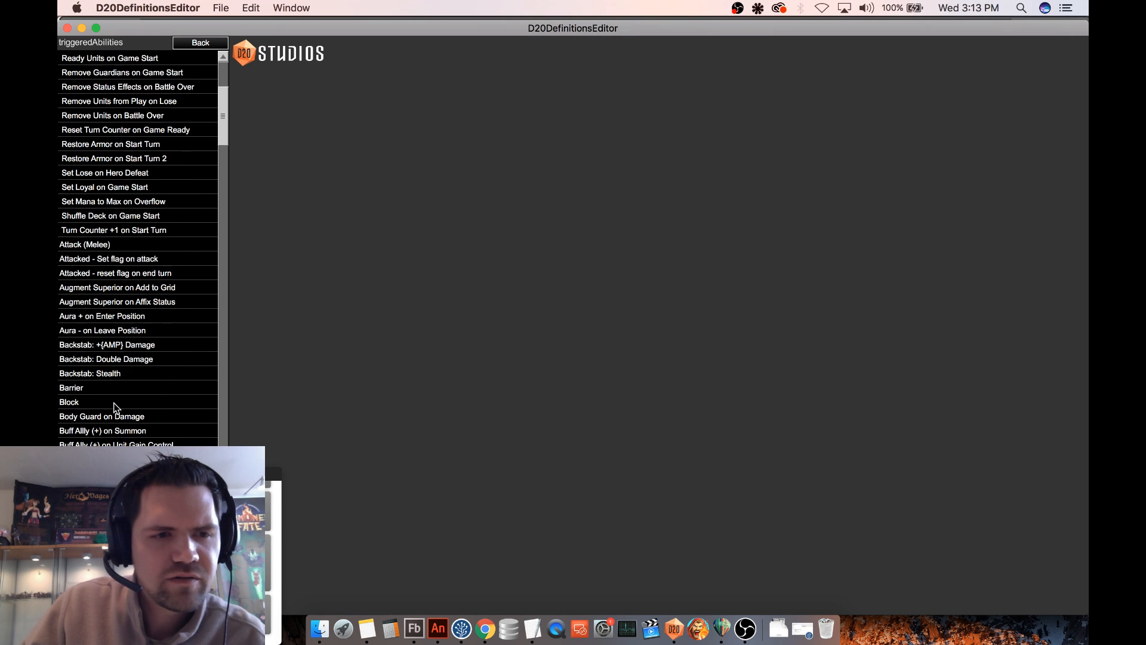
pyautogui.click(96, 389)
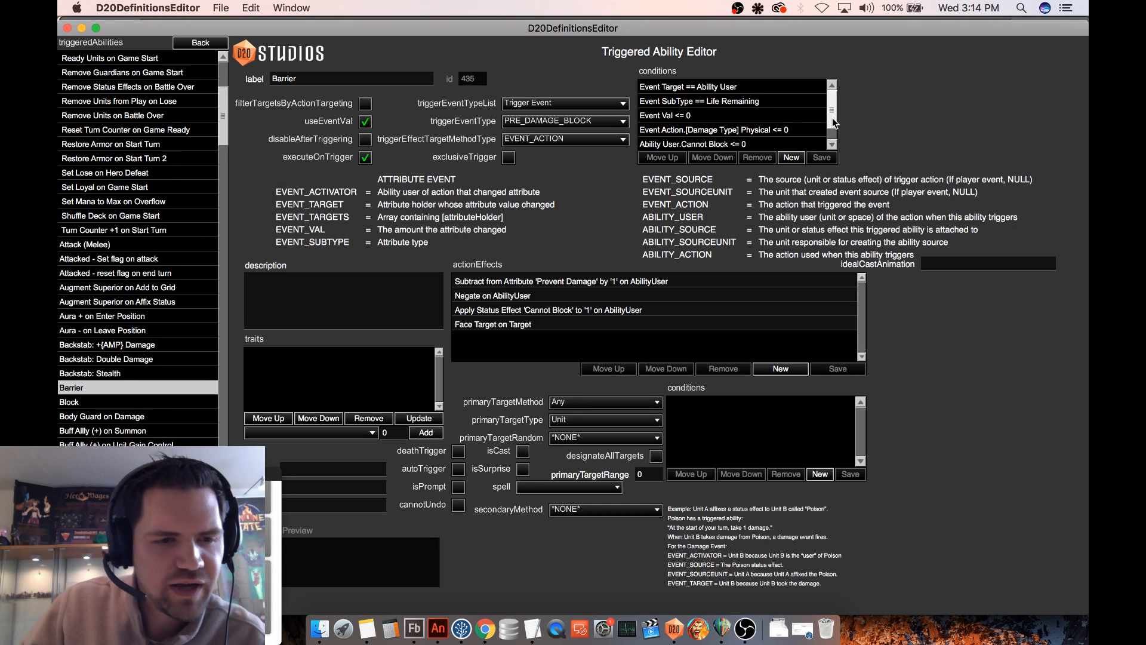
# - Open the Celestial Shield and Celestial Barrier spells to compare their costs, descriptions and action effects
pyautogui.click(201, 41)
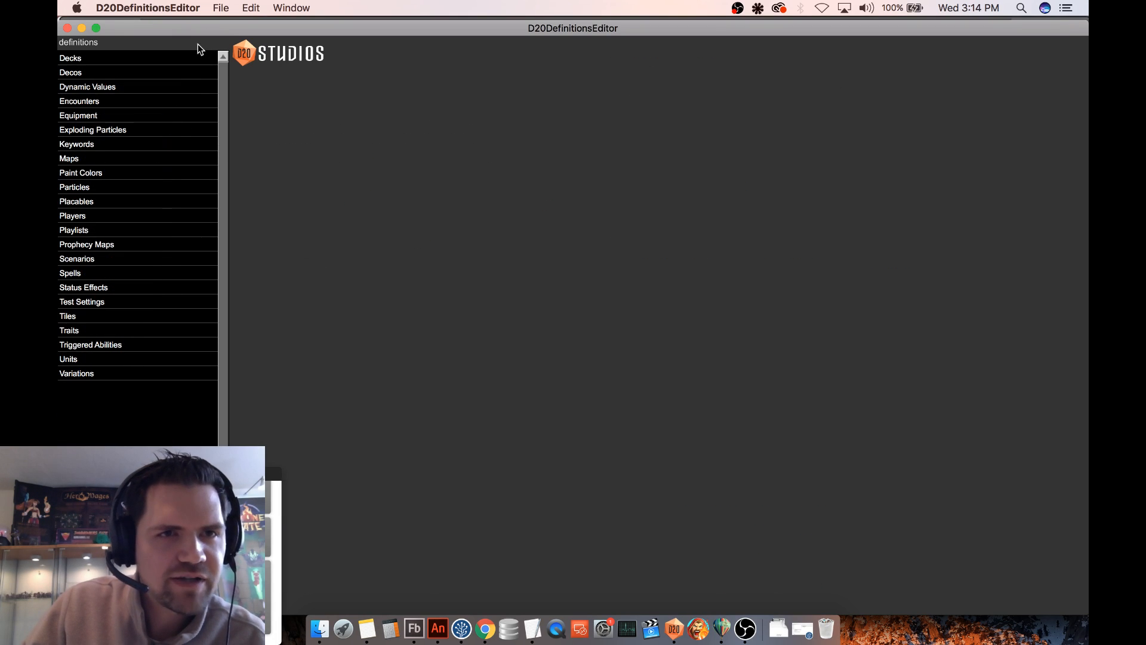
pyautogui.click(100, 275)
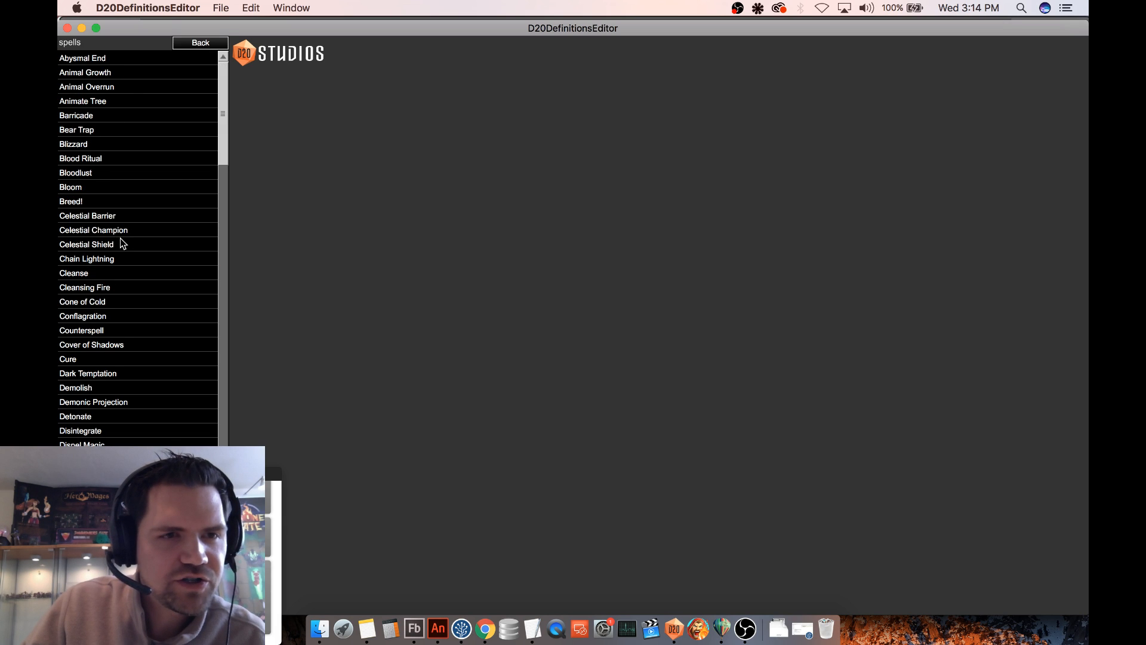
pyautogui.click(108, 245)
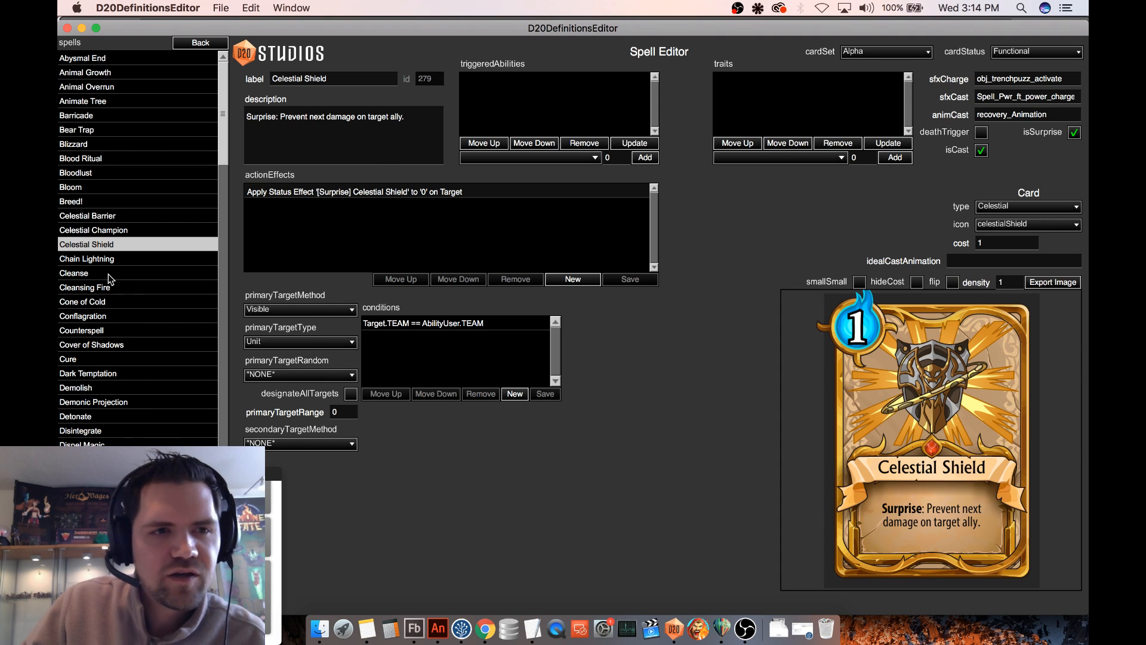
pyautogui.click(119, 217)
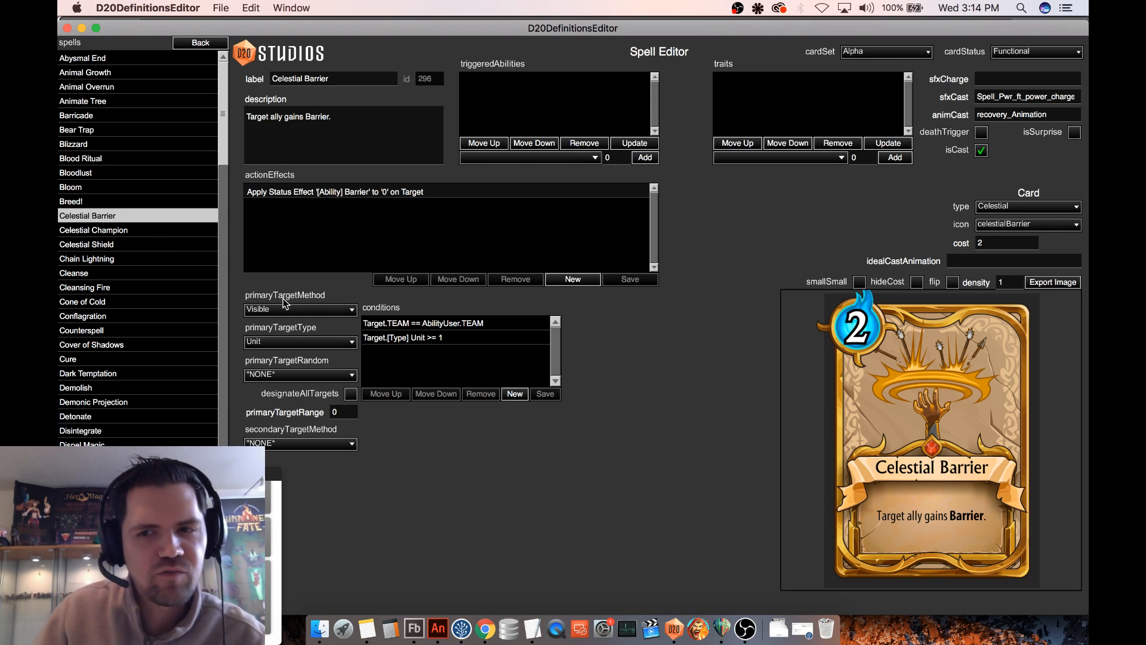
pyautogui.click(106, 245)
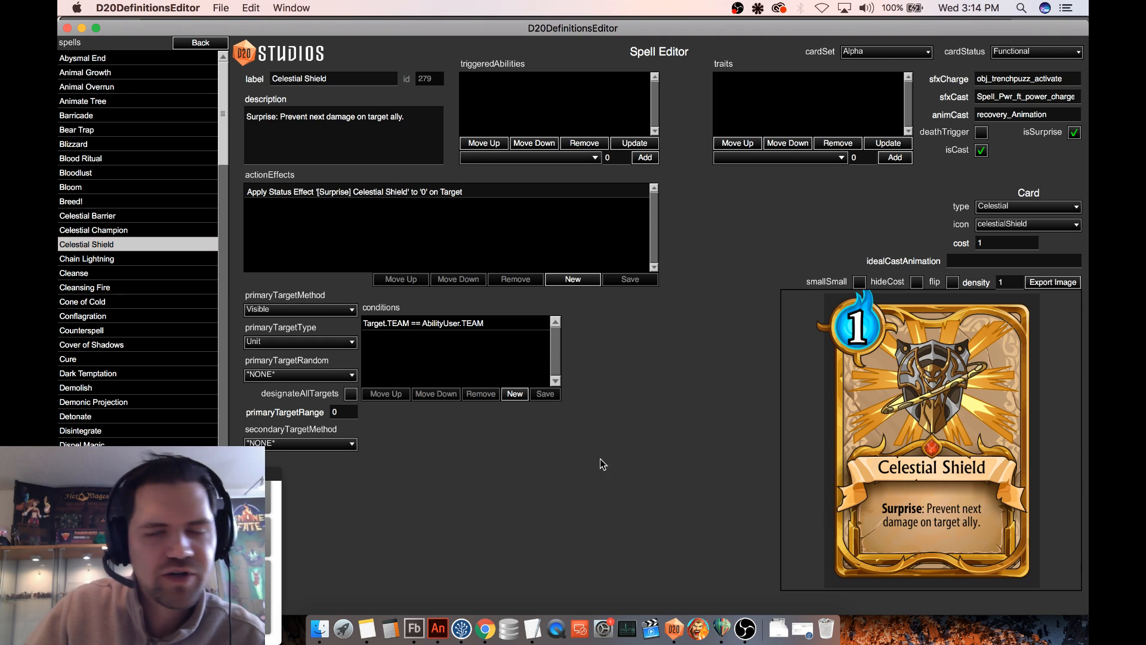
# - Switch repeatedly among the Celestial Barrier, Celestial Champion and Celestial Shield spells to compare their cards
pyautogui.click(110, 230)
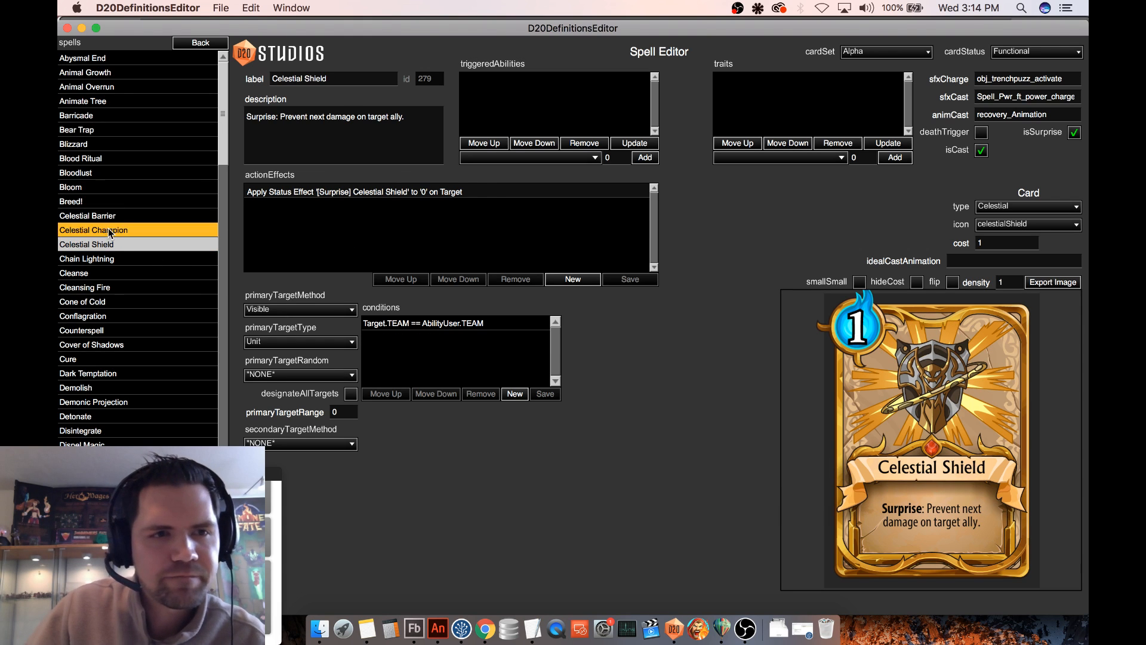
pyautogui.click(140, 216)
pyautogui.click(134, 240)
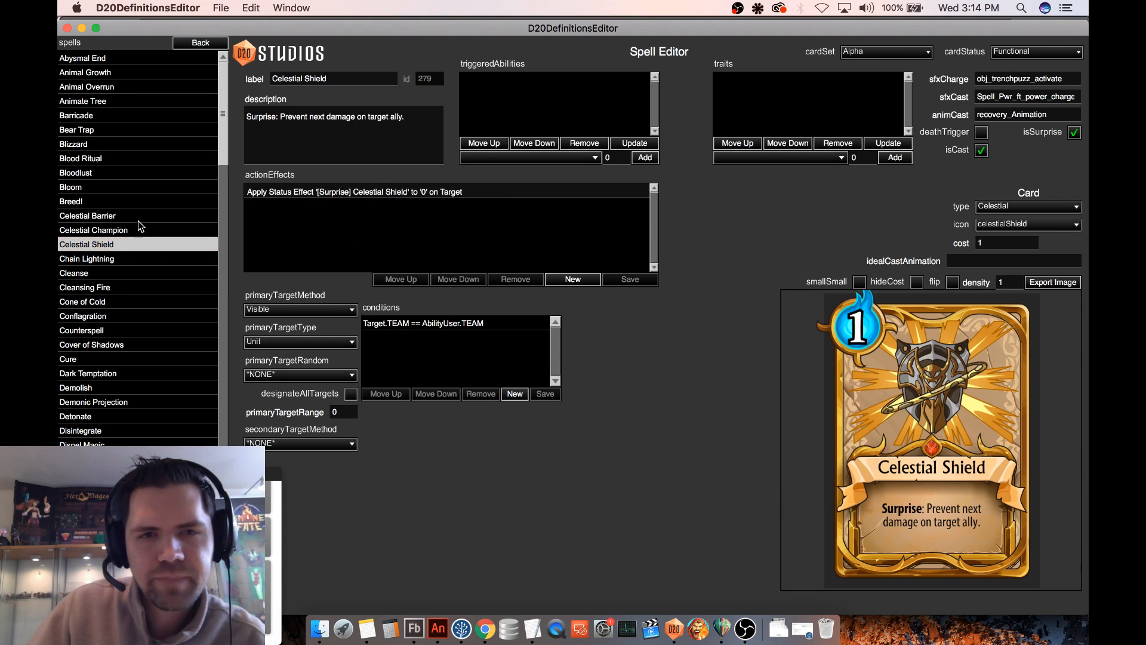
pyautogui.click(138, 218)
pyautogui.click(133, 231)
pyautogui.click(138, 218)
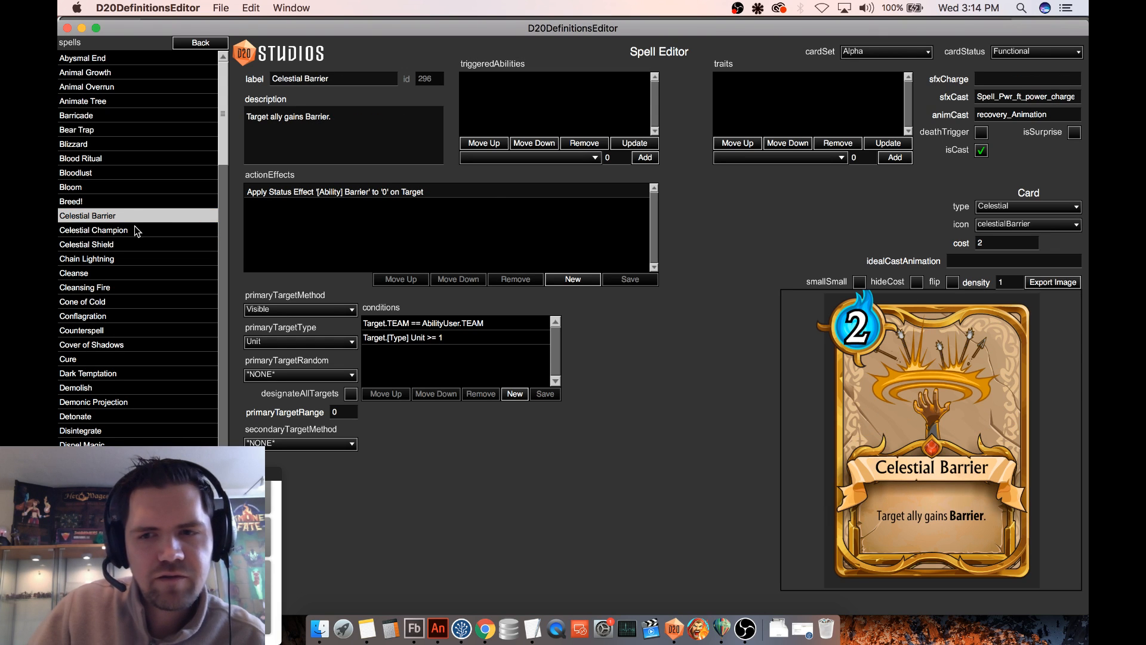
pyautogui.click(135, 226)
pyautogui.click(135, 214)
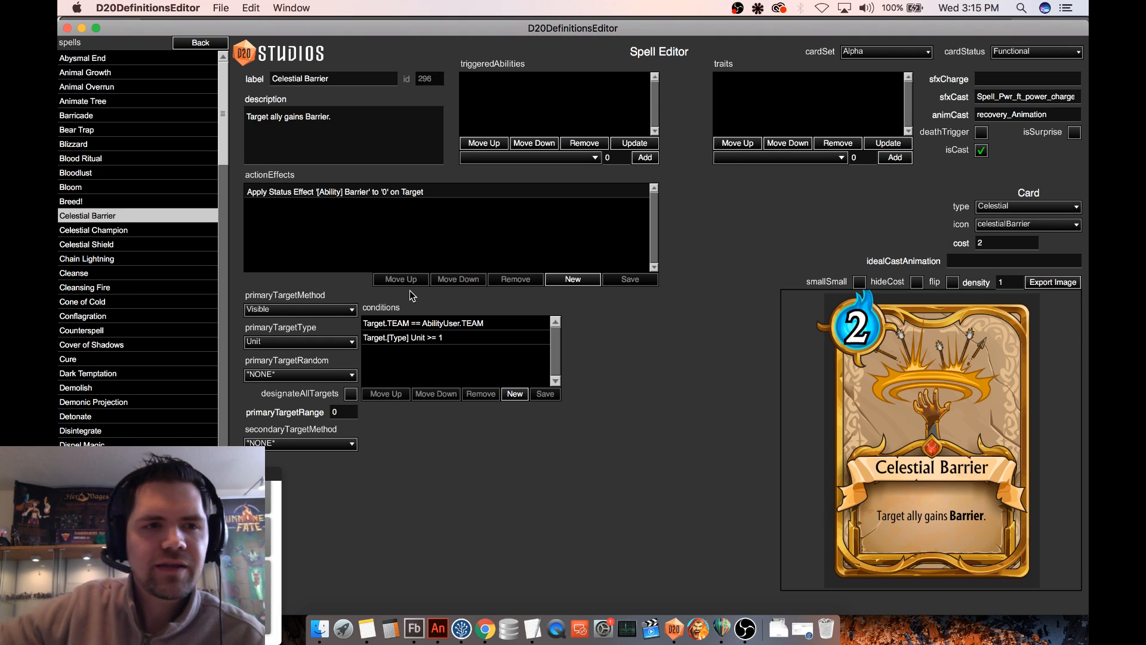
# - Reopen the spells list and look through its functional and non-functional entries for the Celestial spells
pyautogui.click(198, 44)
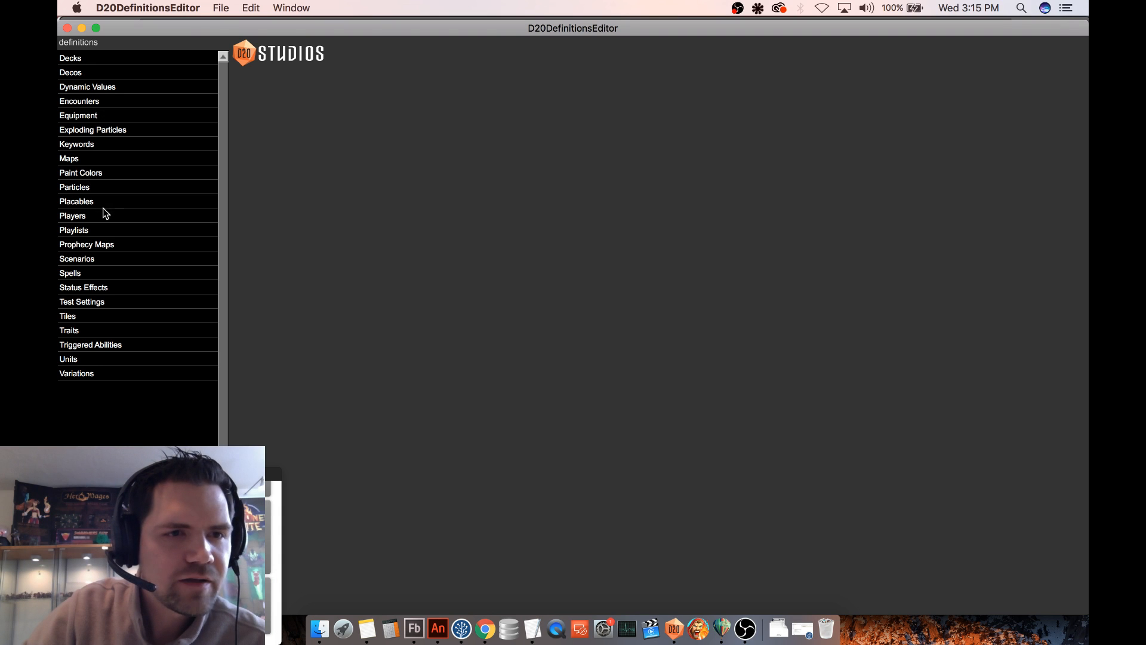
pyautogui.click(81, 273)
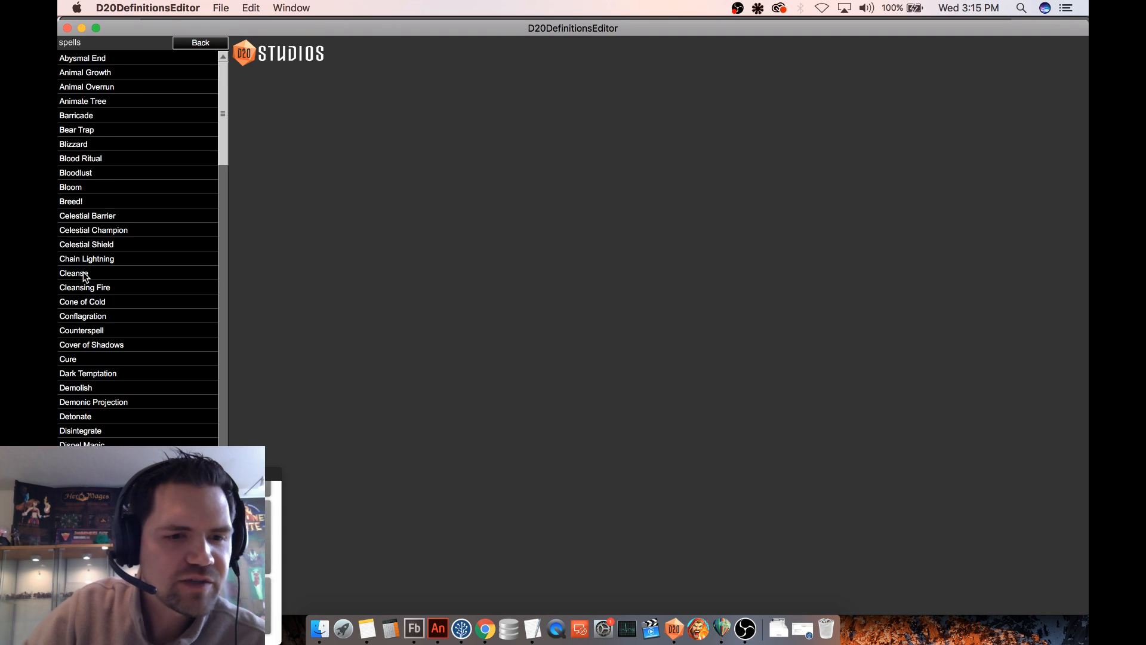
pyautogui.click(185, 217)
pyautogui.scroll(-3, 174, 299)
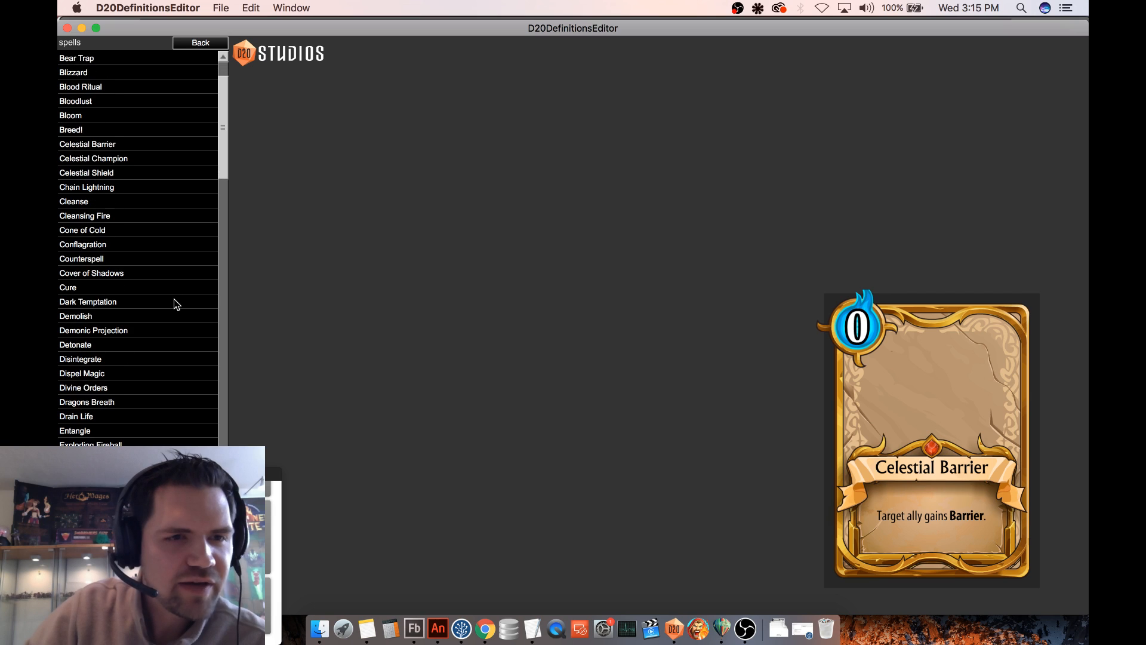
pyautogui.moveTo(223, 128); pyautogui.dragTo(220, 378)
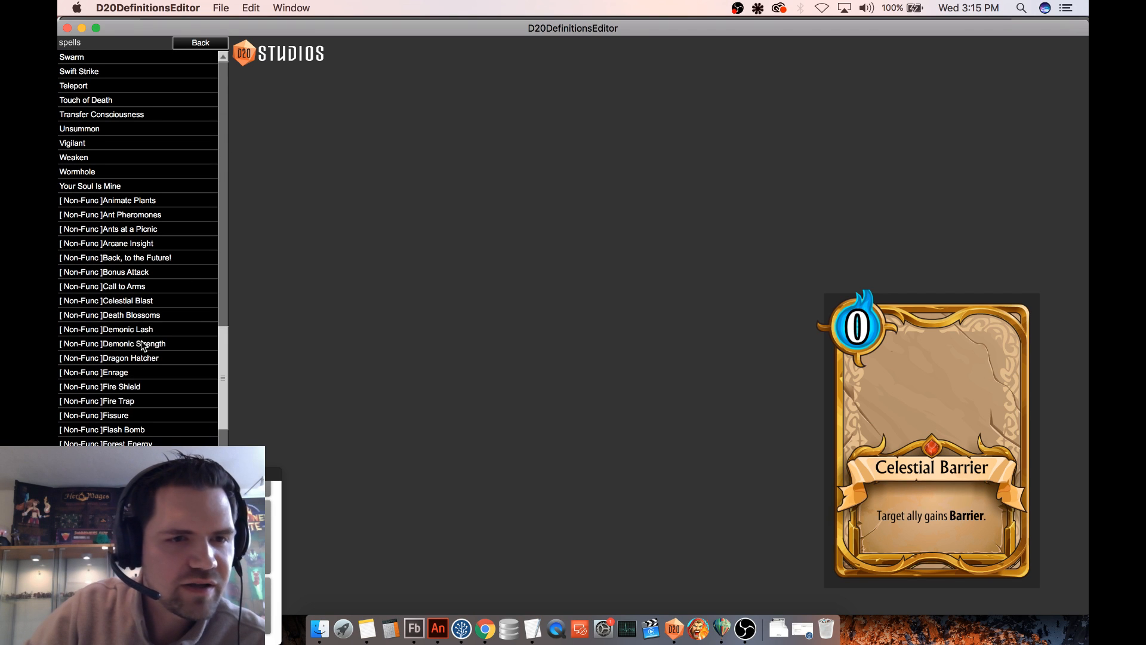
pyautogui.scroll(5, 151, 329)
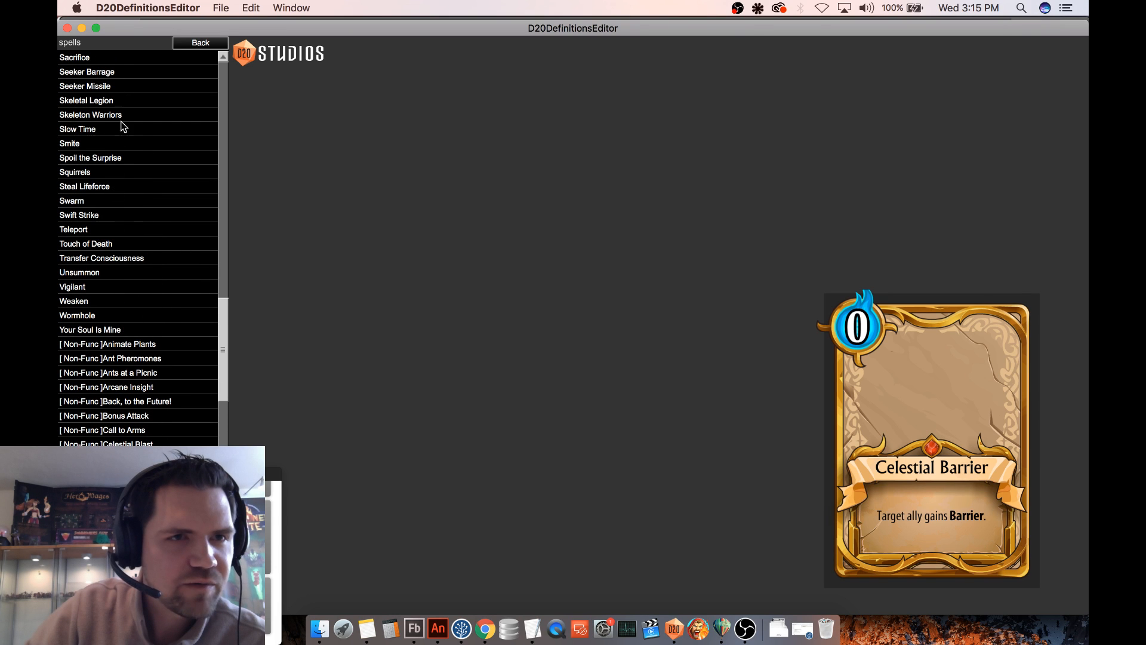
pyautogui.scroll(2, 197, 239)
pyautogui.moveTo(217, 335); pyautogui.dragTo(223, 135)
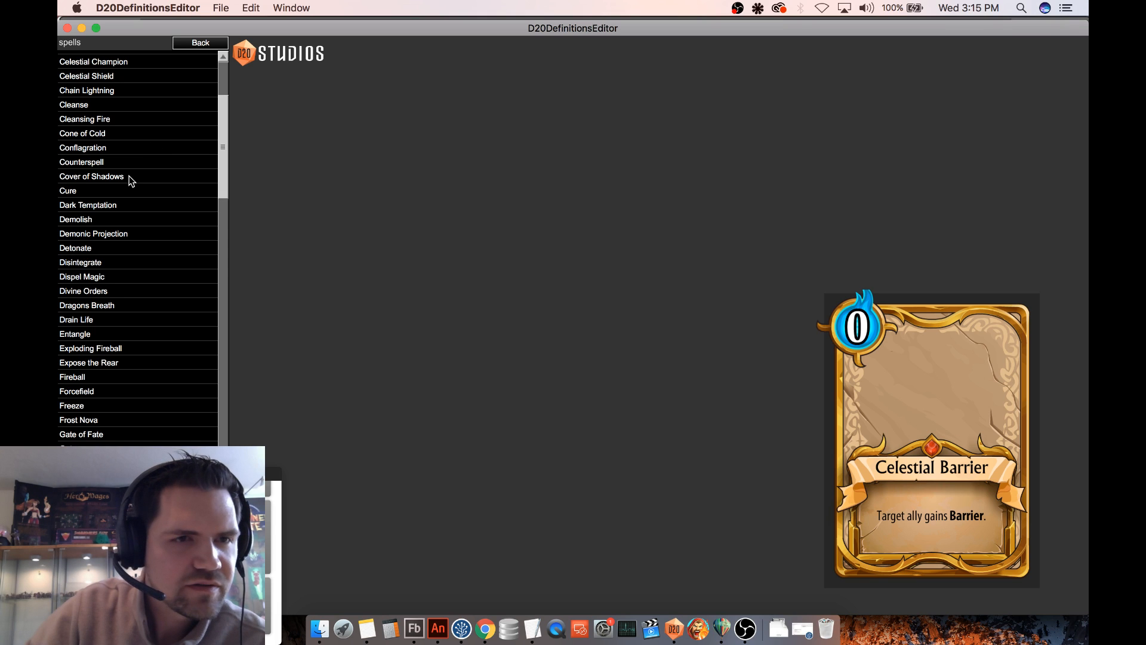
pyautogui.scroll(1, 116, 125)
# - Set the Celestial Shield spell's card set to NONE and its card status to Non-Functional
pyautogui.click(110, 91)
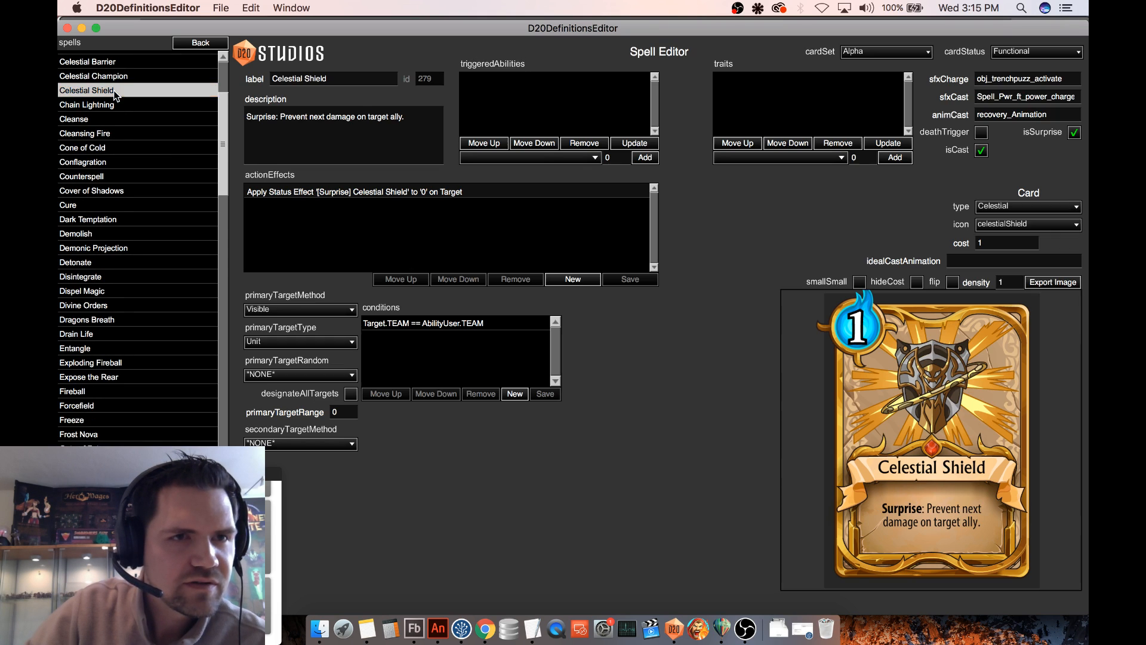
pyautogui.click(900, 58)
pyautogui.click(878, 67)
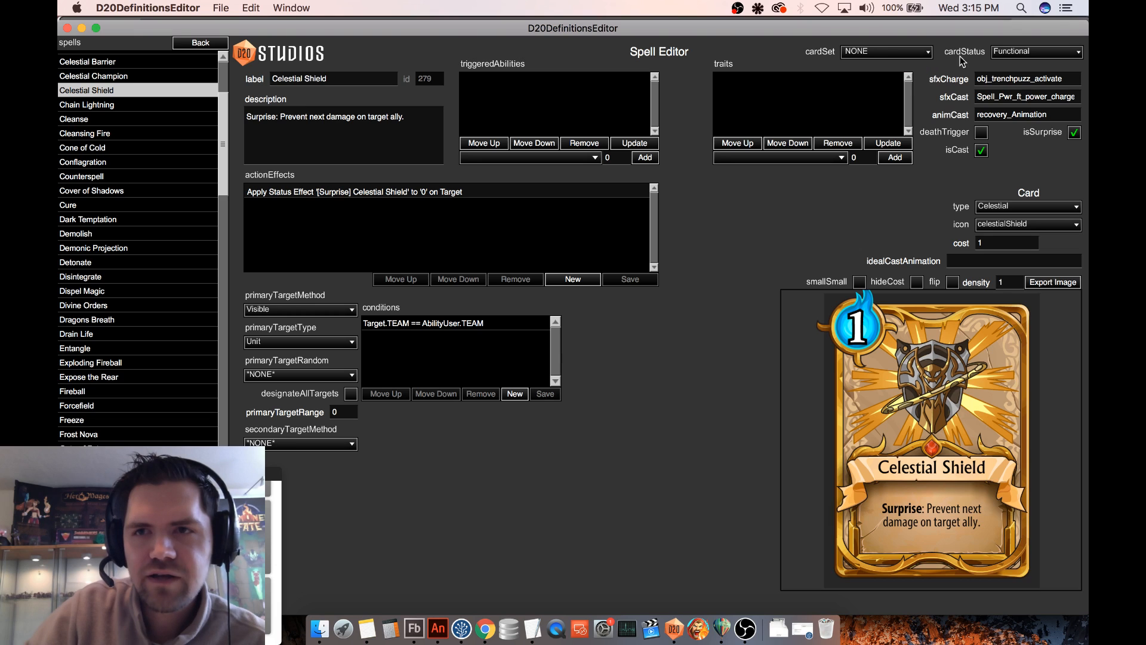
pyautogui.click(1003, 54)
pyautogui.click(1005, 96)
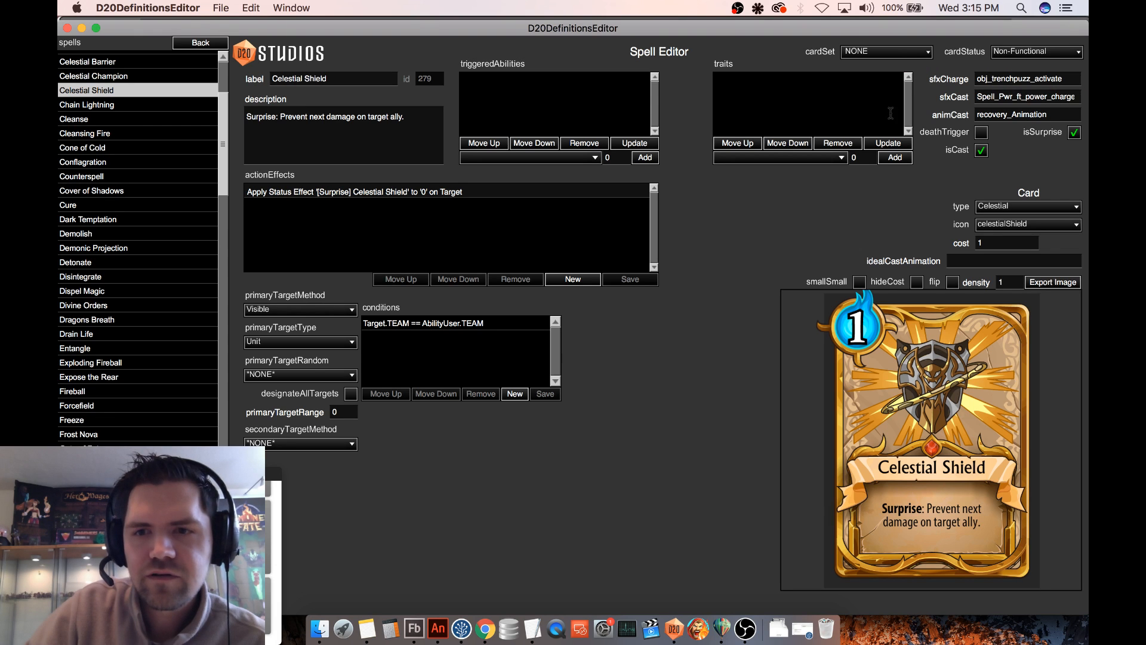
# - Open the Celestial Barrier equipment to check its card set, status and card settings
pyautogui.click(212, 44)
pyautogui.click(93, 117)
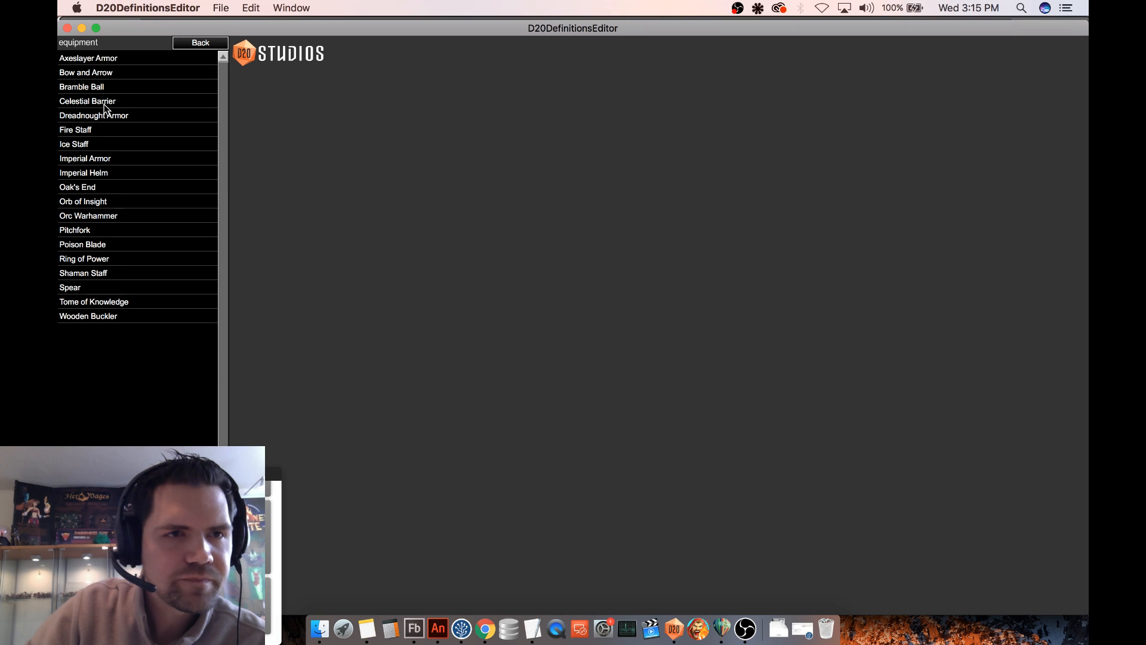
pyautogui.click(109, 104)
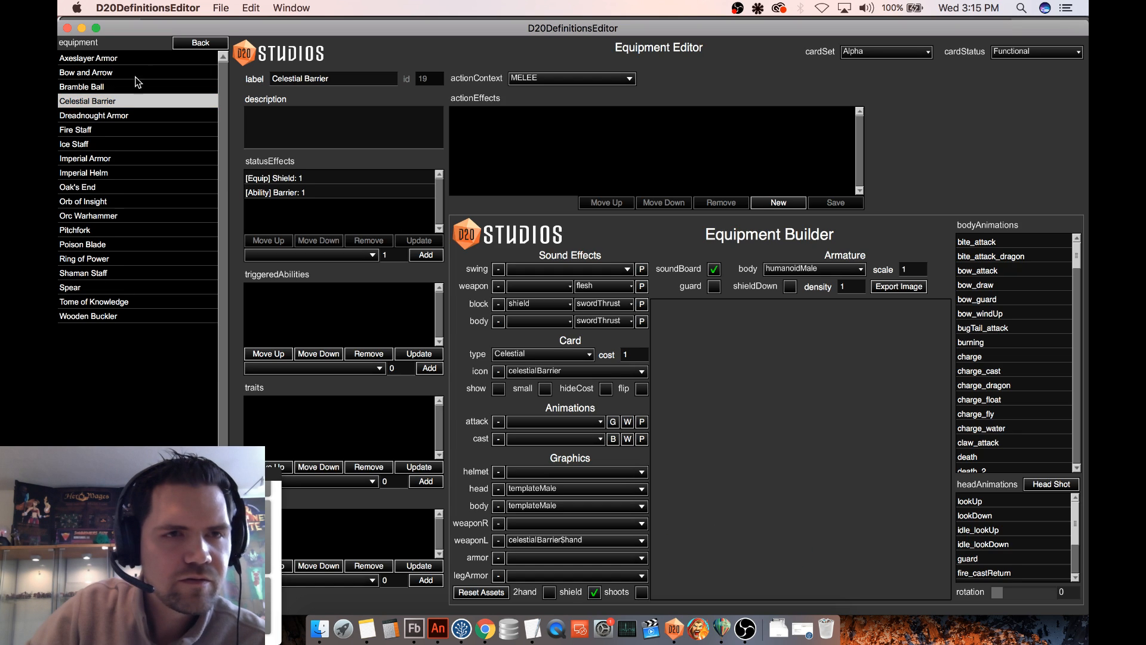
# - Restore the Celestial Shield spell's card status to Functional and its card set to Alpha
pyautogui.click(195, 42)
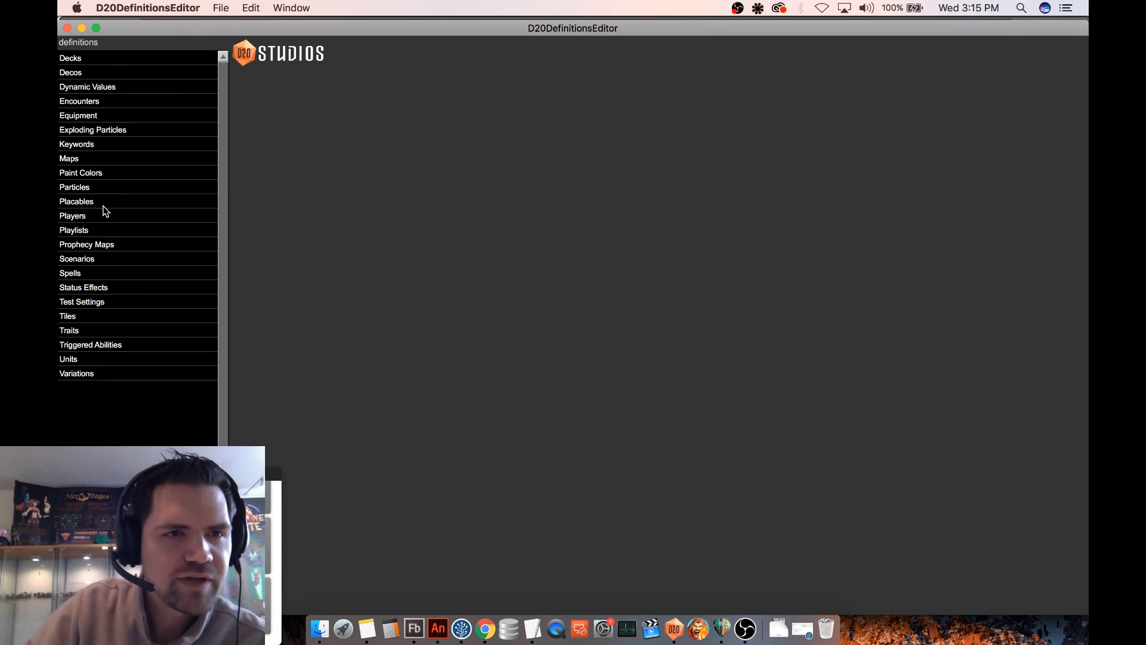
pyautogui.click(90, 275)
pyautogui.click(118, 243)
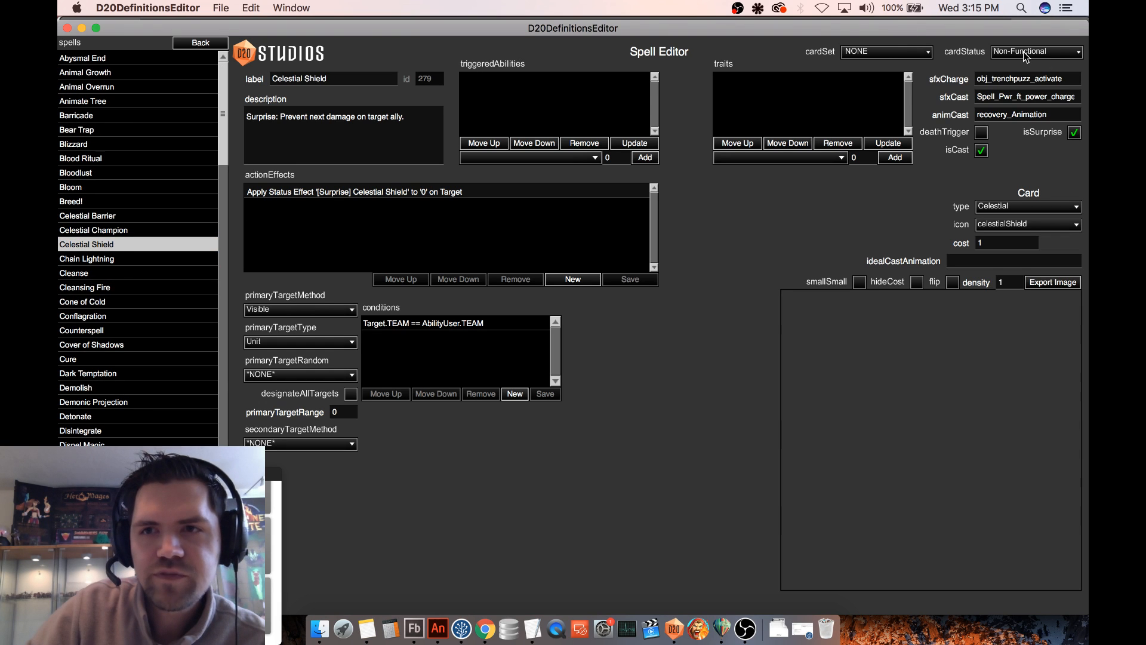
pyautogui.click(1025, 53)
pyautogui.click(1009, 83)
pyautogui.click(907, 52)
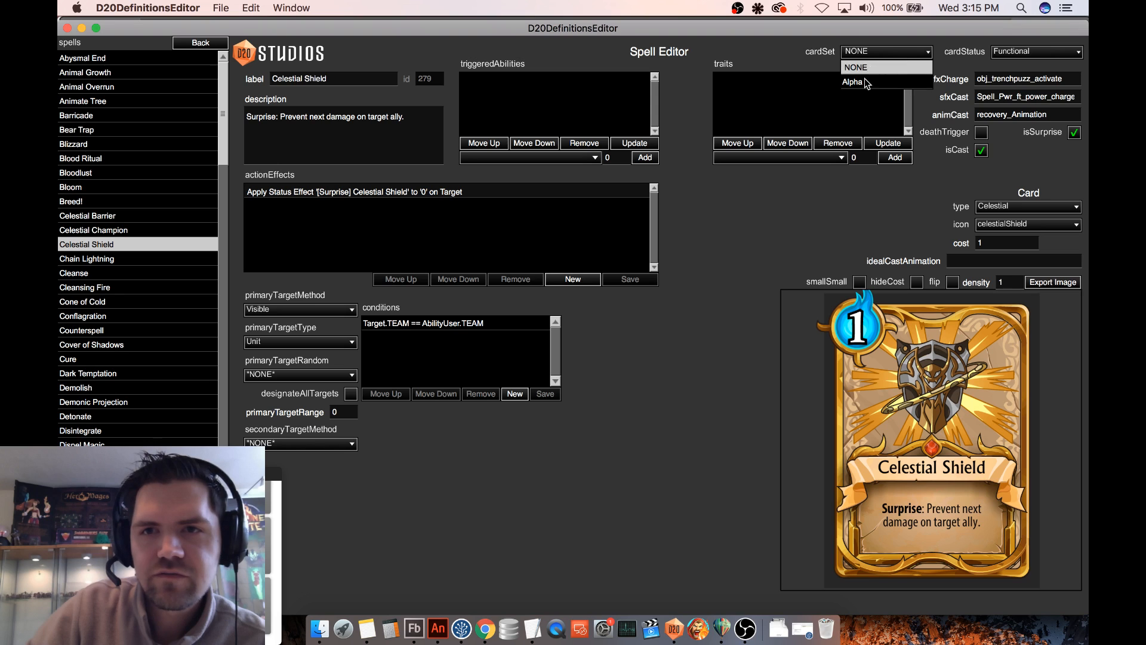
pyautogui.click(865, 84)
pyautogui.click(137, 587)
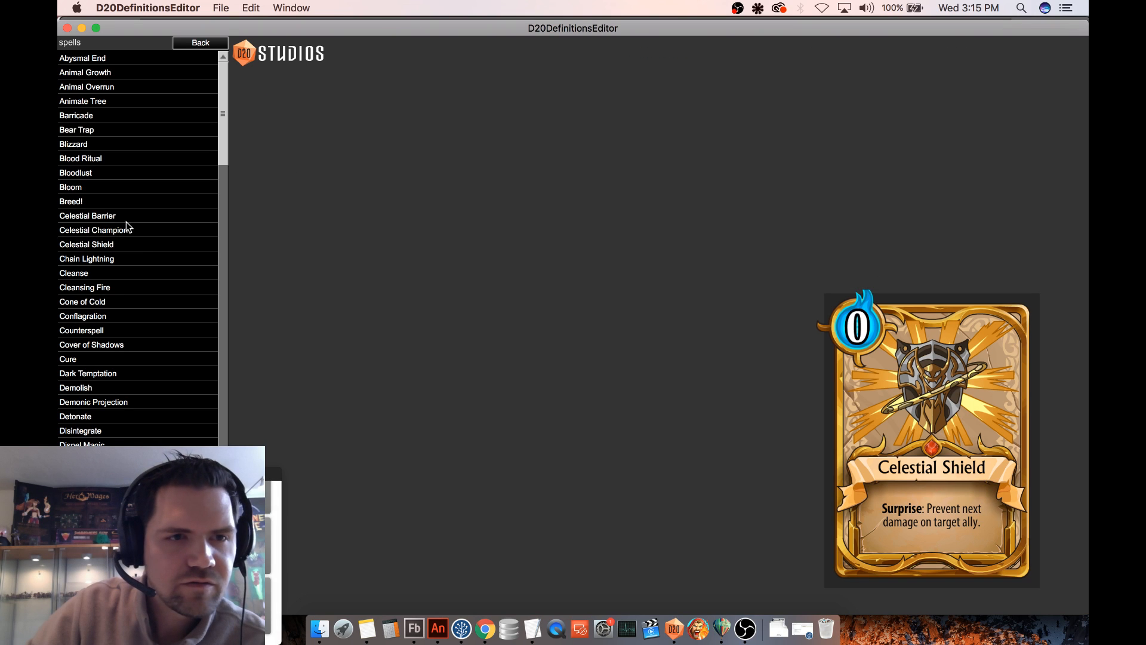
# - Set the Celestial Barrier spell's card set to NONE and its card status to Non-Functional
pyautogui.click(113, 216)
pyautogui.click(903, 53)
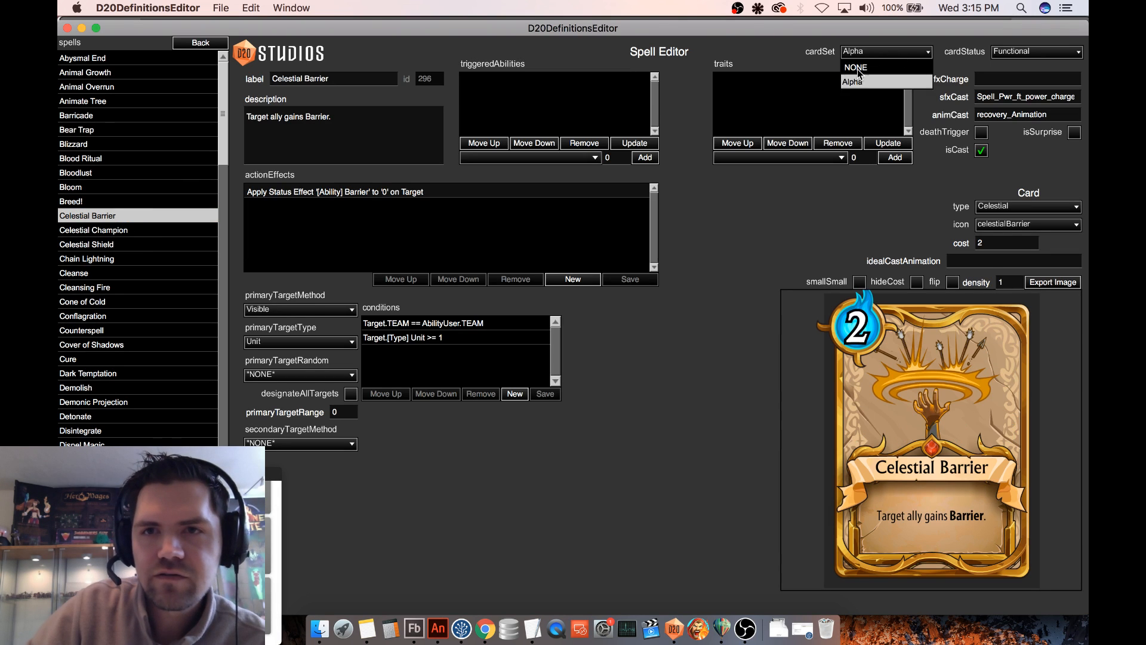
pyautogui.click(861, 68)
pyautogui.click(1025, 55)
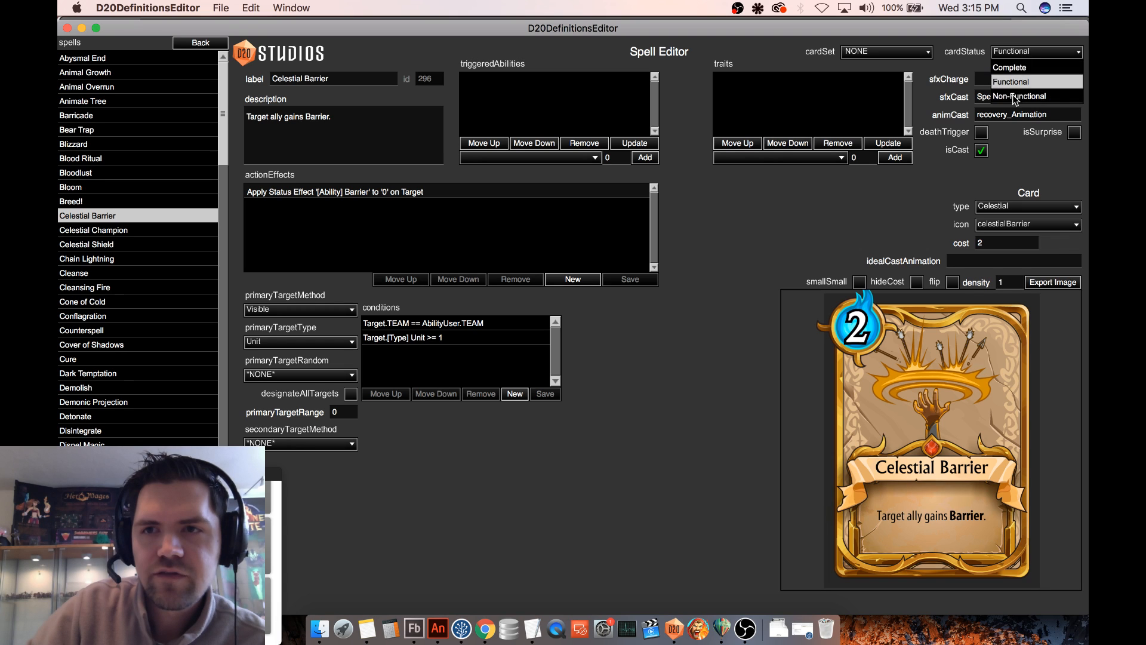
pyautogui.click(1016, 97)
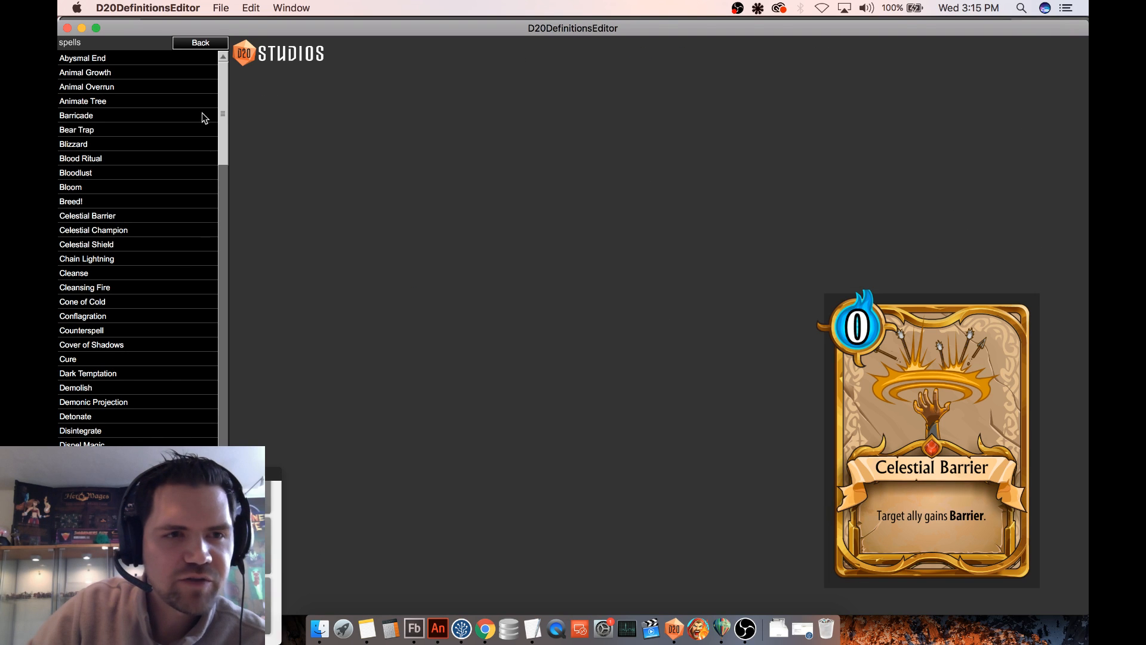
# - Set the Celestial Barrier equipment's card cost to 3 and show its card preview
pyautogui.click(202, 43)
pyautogui.click(89, 114)
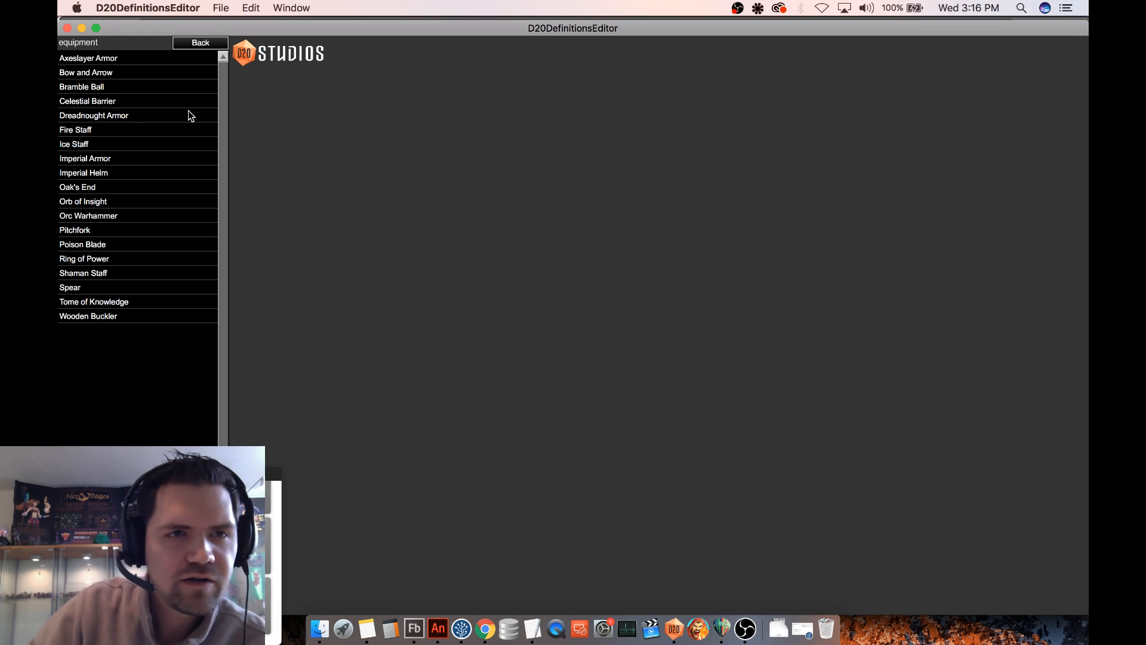
pyautogui.click(128, 101)
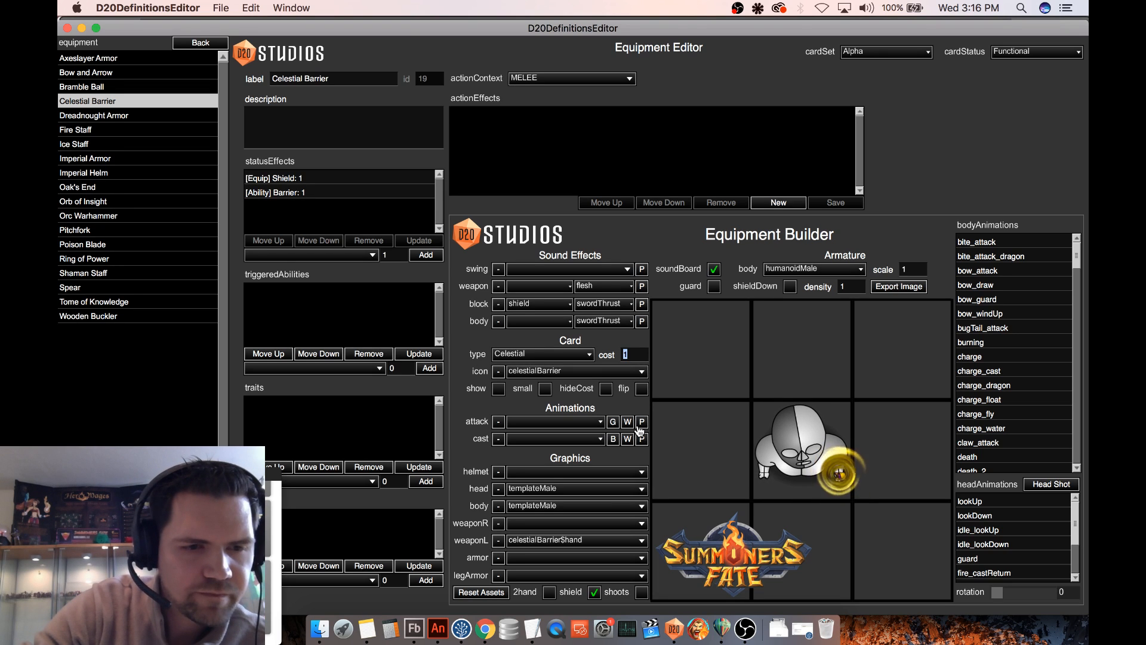
pyautogui.write('3')
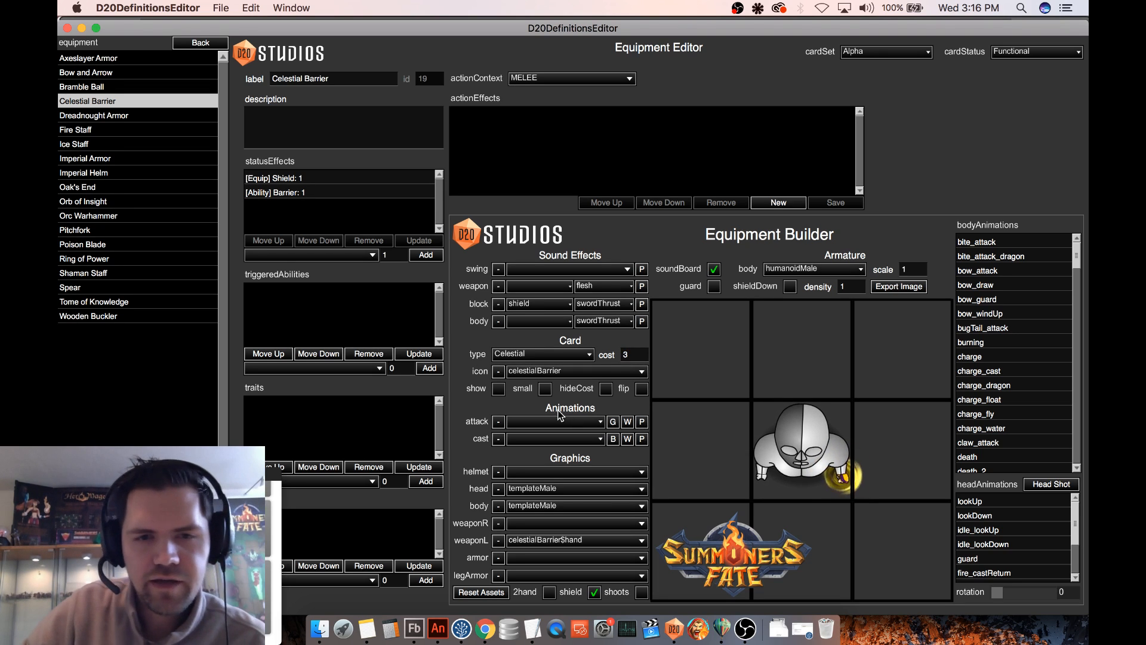
pyautogui.click(499, 389)
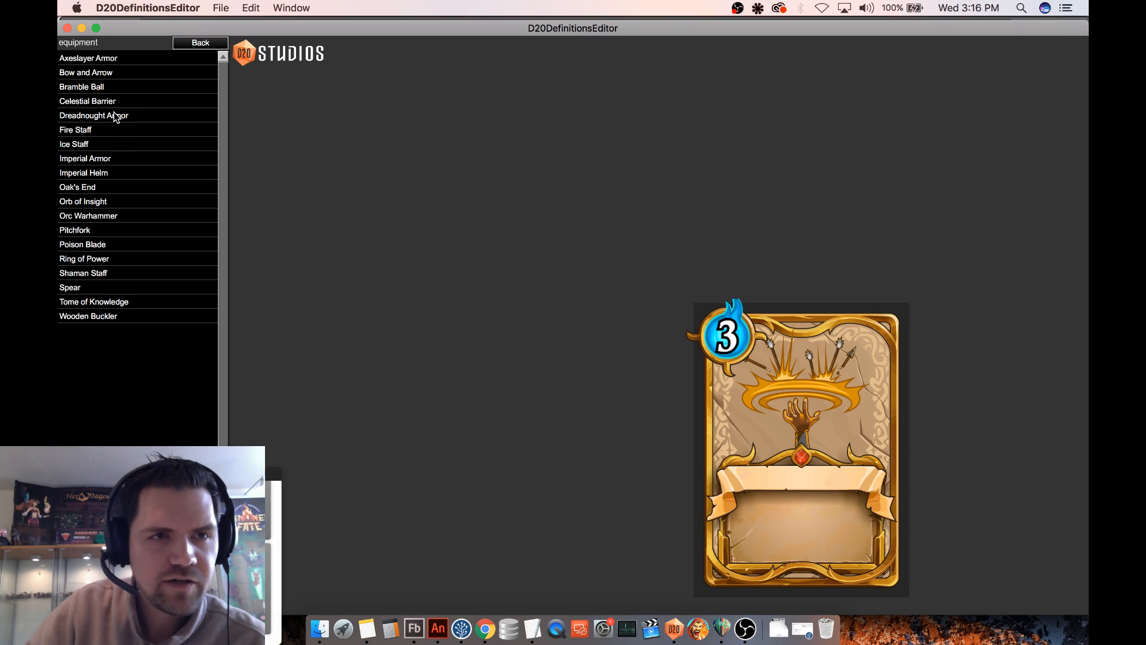
# - Enter "Equipment" as the Celestial Barrier equipment's description, then reopen the entry to check the card
pyautogui.click(114, 105)
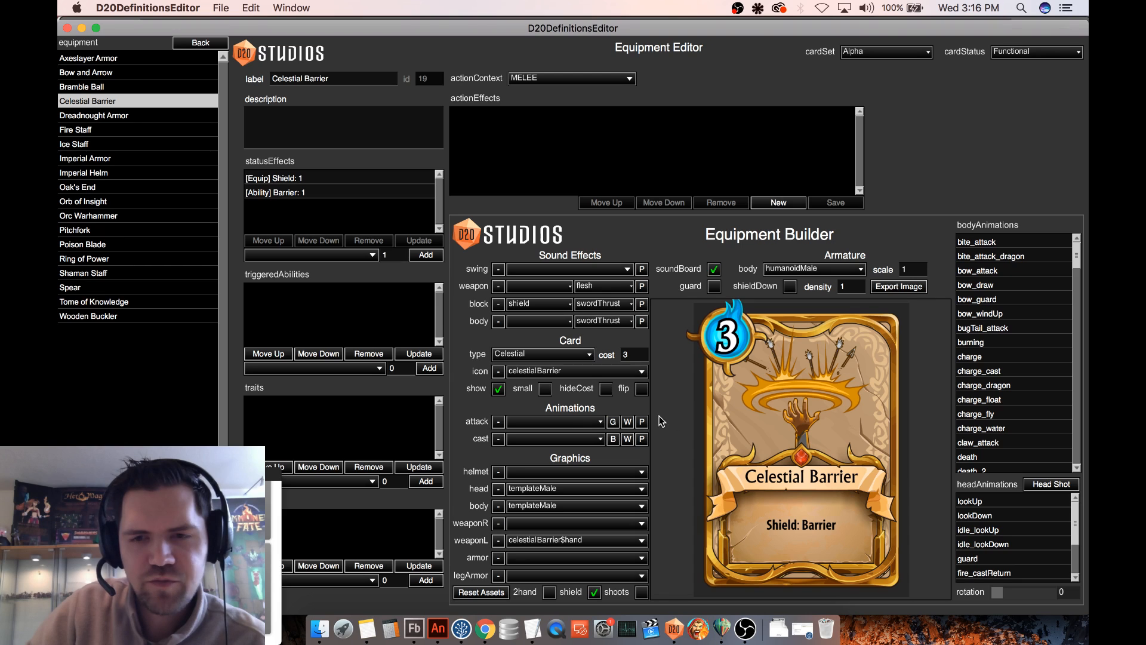
pyautogui.click(301, 138)
pyautogui.write('Res')
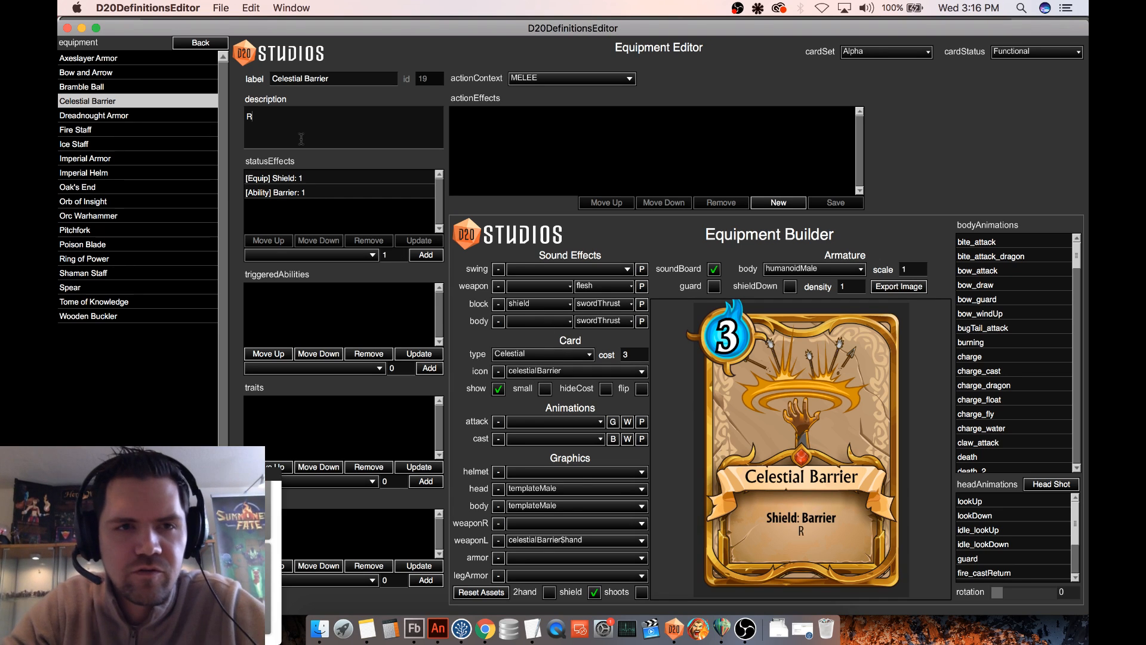
pyautogui.press('BackSpace')
pyautogui.press('BackSpace')
pyautogui.press('BackSpace')
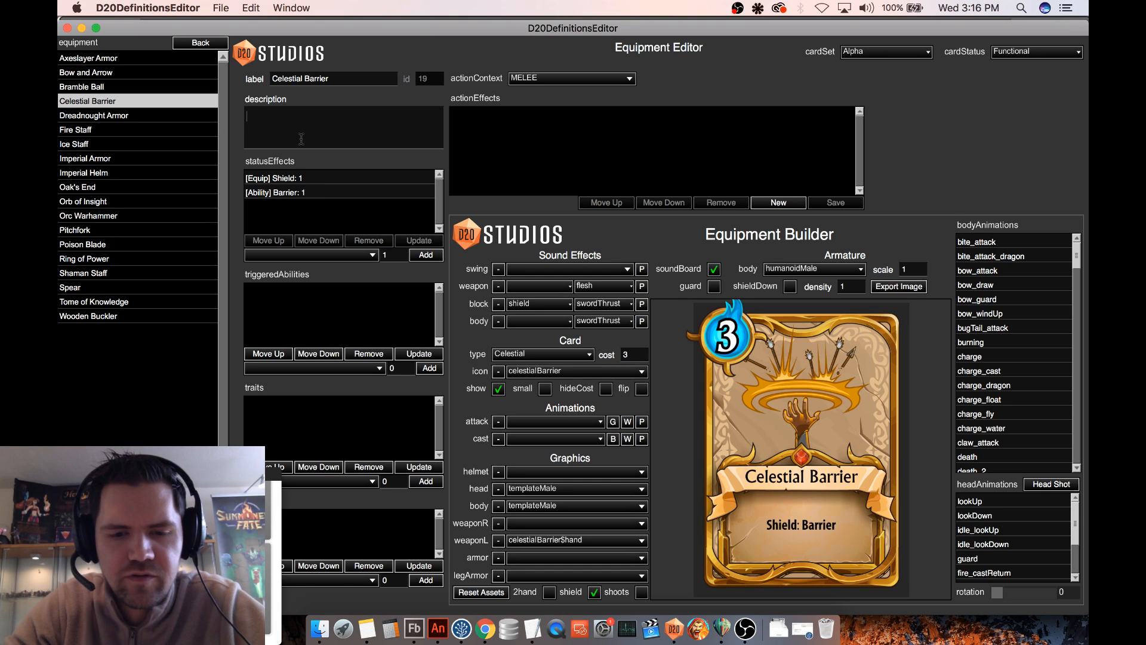
pyautogui.write('B')
pyautogui.press('BackSpace')
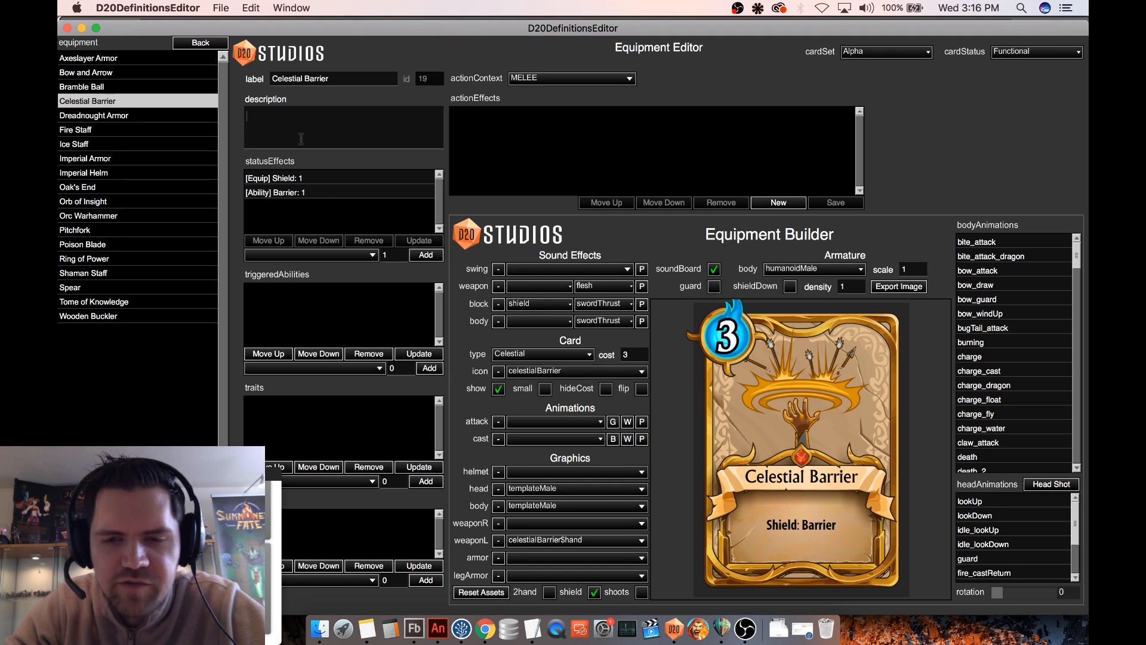
pyautogui.write('Equipment')
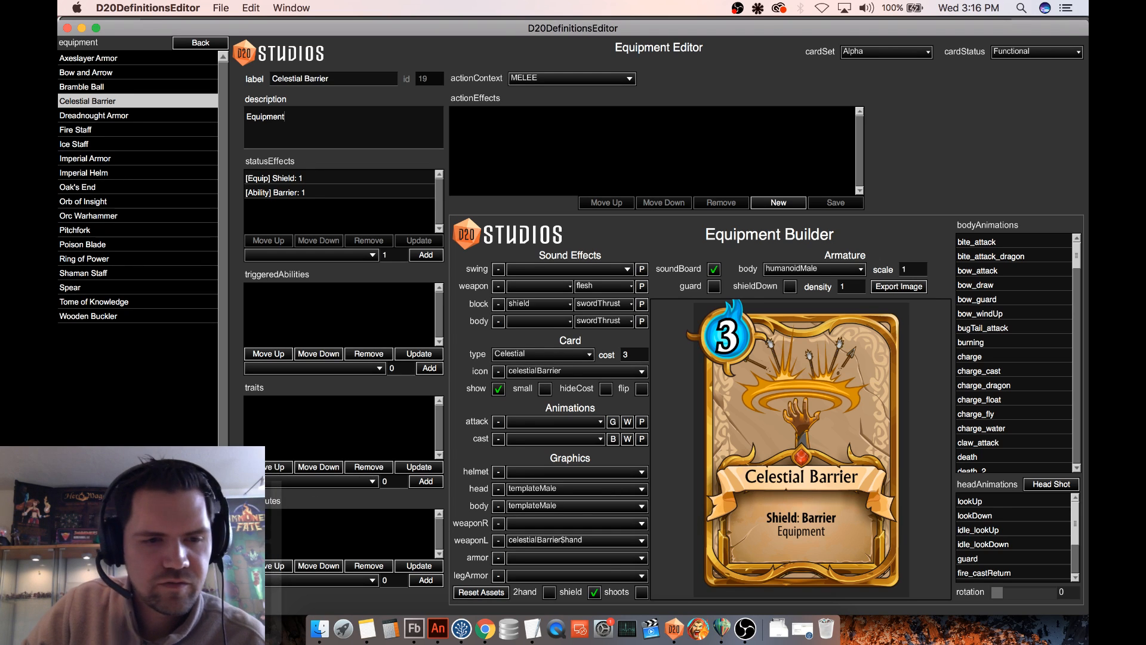
pyautogui.click(177, 401)
pyautogui.click(117, 101)
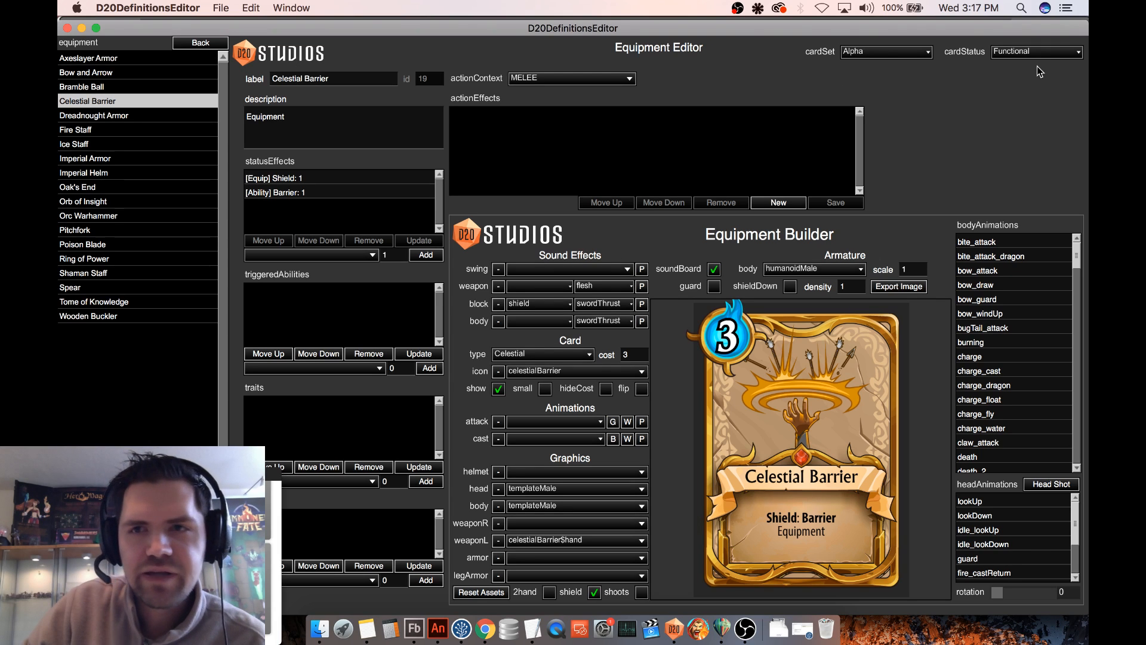
# - Switch to Notes and read the Balance Changes item about Transfer consciousness used on Red Imp
pyautogui.click(215, 43)
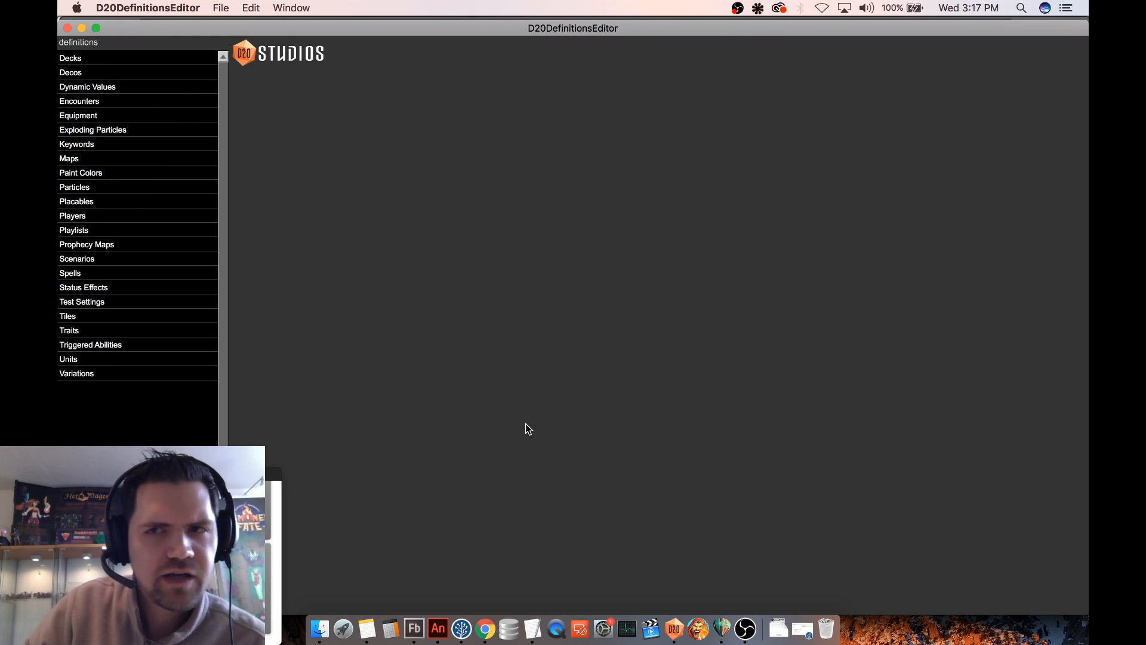
pyautogui.click(371, 639)
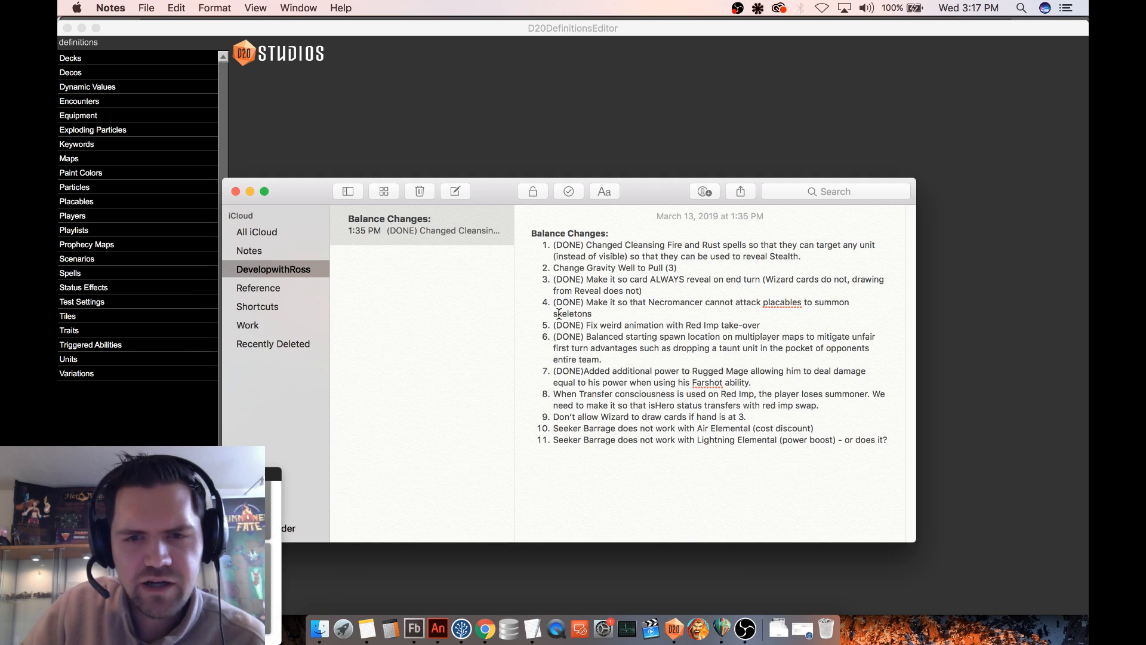
pyautogui.moveTo(553, 394); pyautogui.dragTo(827, 405)
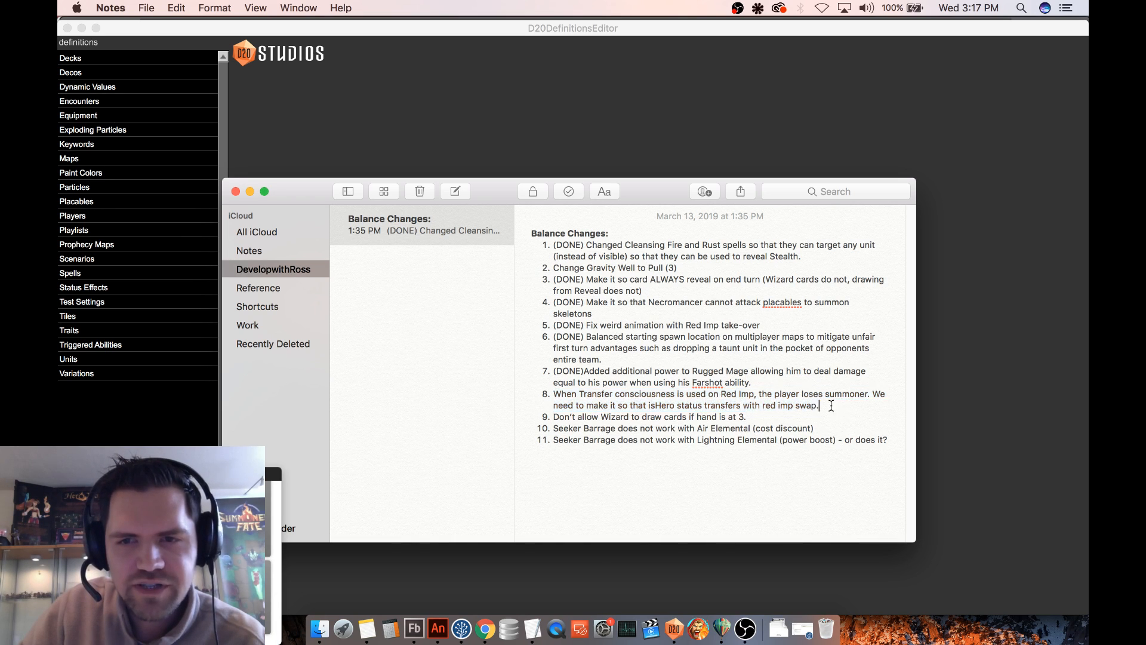
# - Return to D20DefinitionsEditor and open the Mind Control Swap Affix triggered ability to examine its conditions and action effects
pyautogui.click(399, 109)
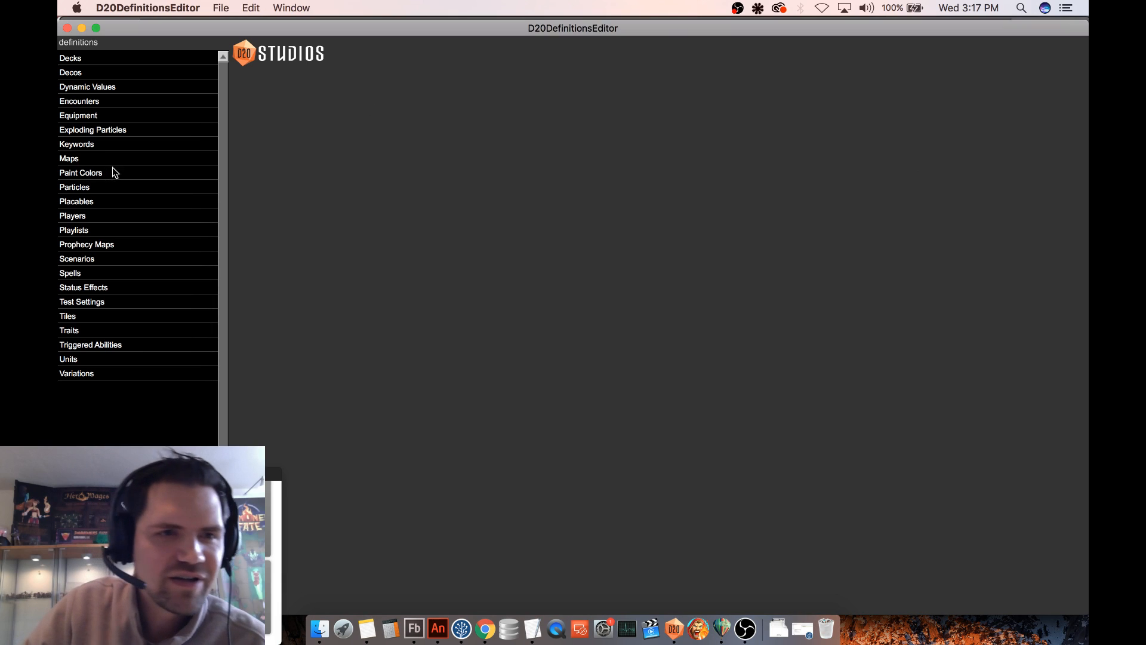
pyautogui.click(90, 345)
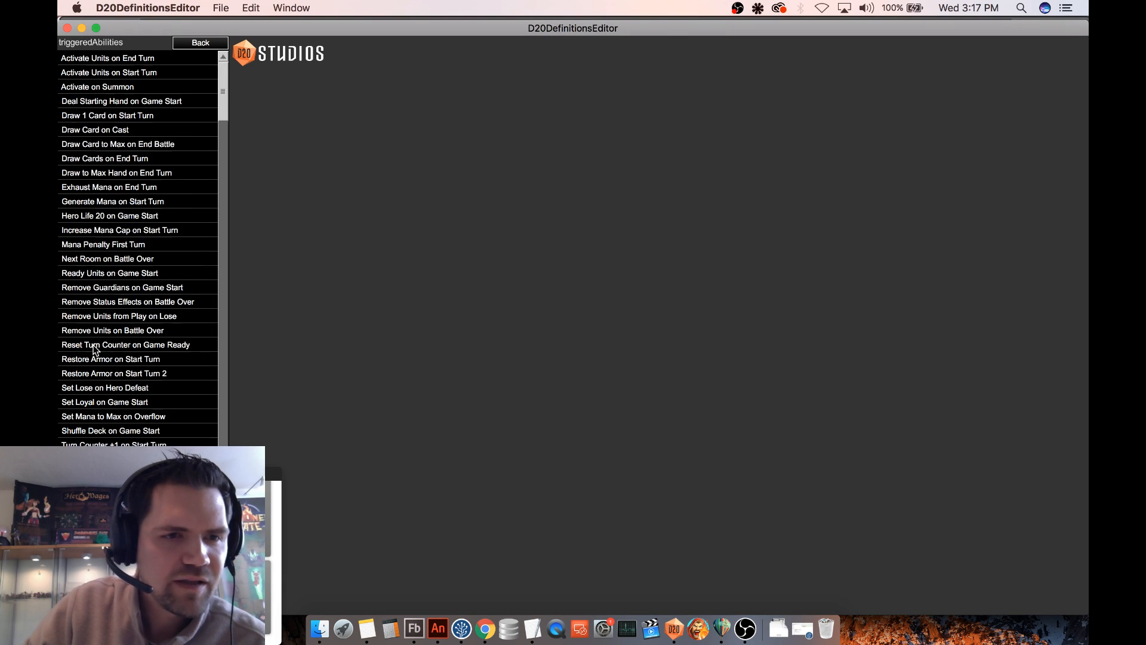
pyautogui.scroll(-10, 152, 245)
pyautogui.moveTo(224, 127); pyautogui.dragTo(199, 289)
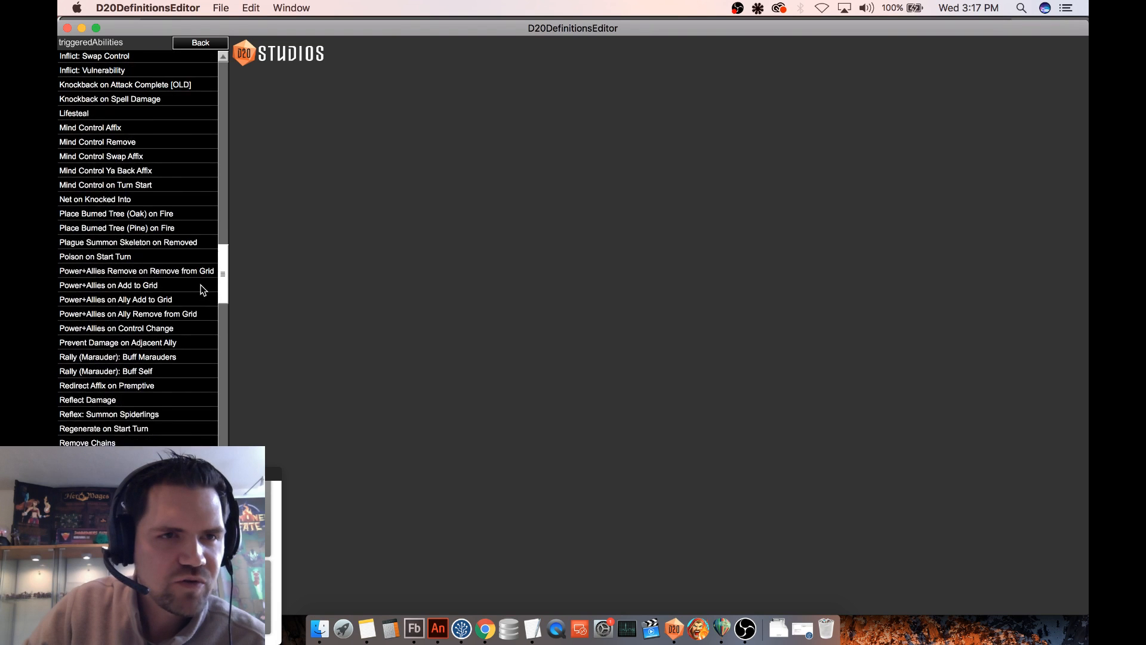
pyautogui.click(151, 176)
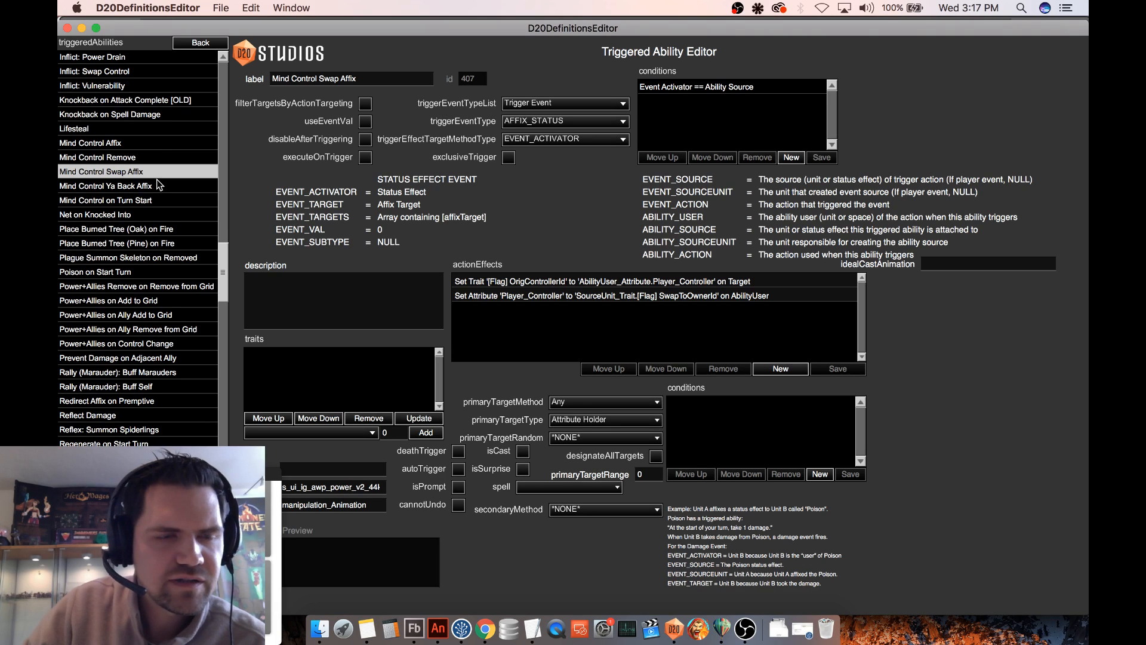
# - Examine the Inflict: Mind Control triggered ability's conditions and action effects, comparing it with Inflict: Poison
pyautogui.scroll(6, 123, 144)
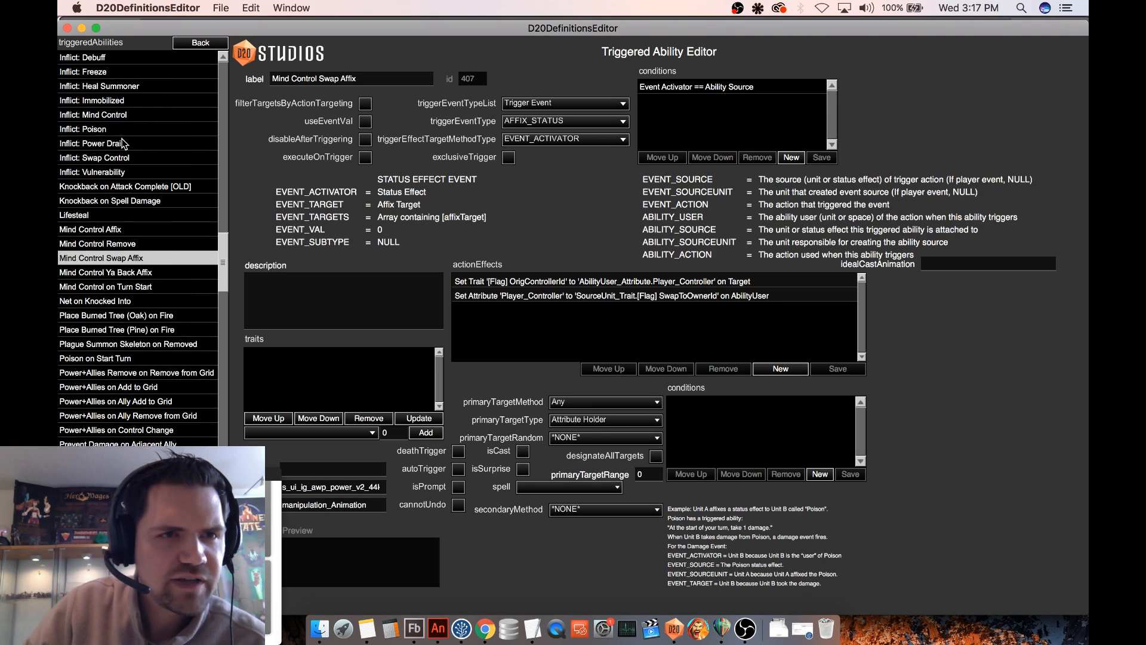
pyautogui.scroll(1, 133, 145)
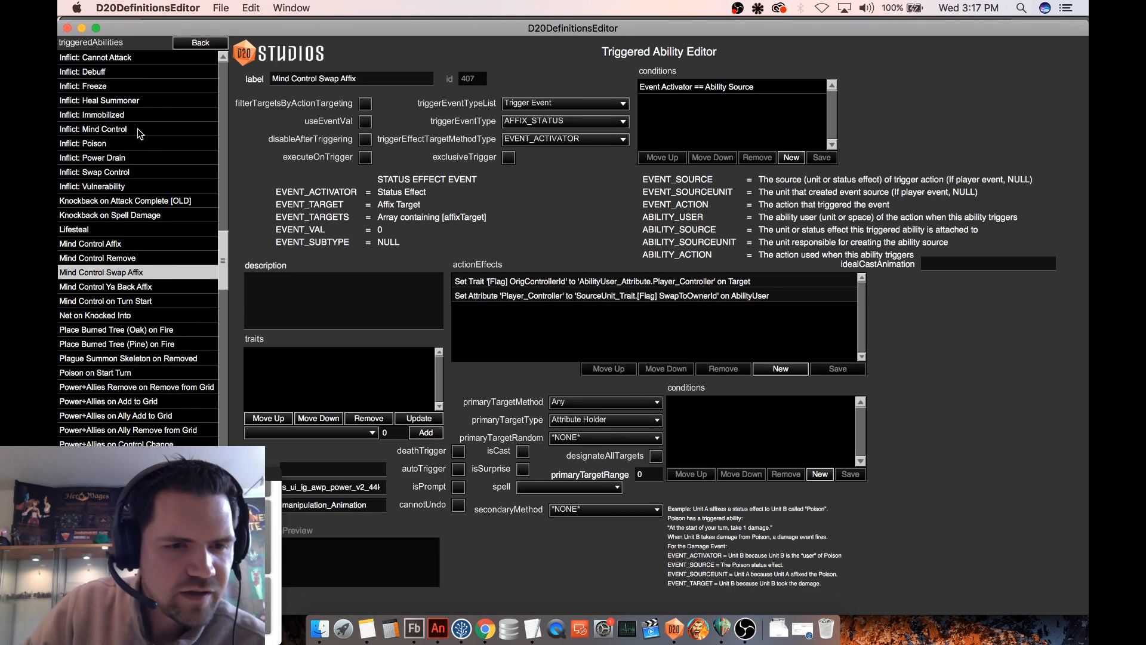
pyautogui.click(138, 130)
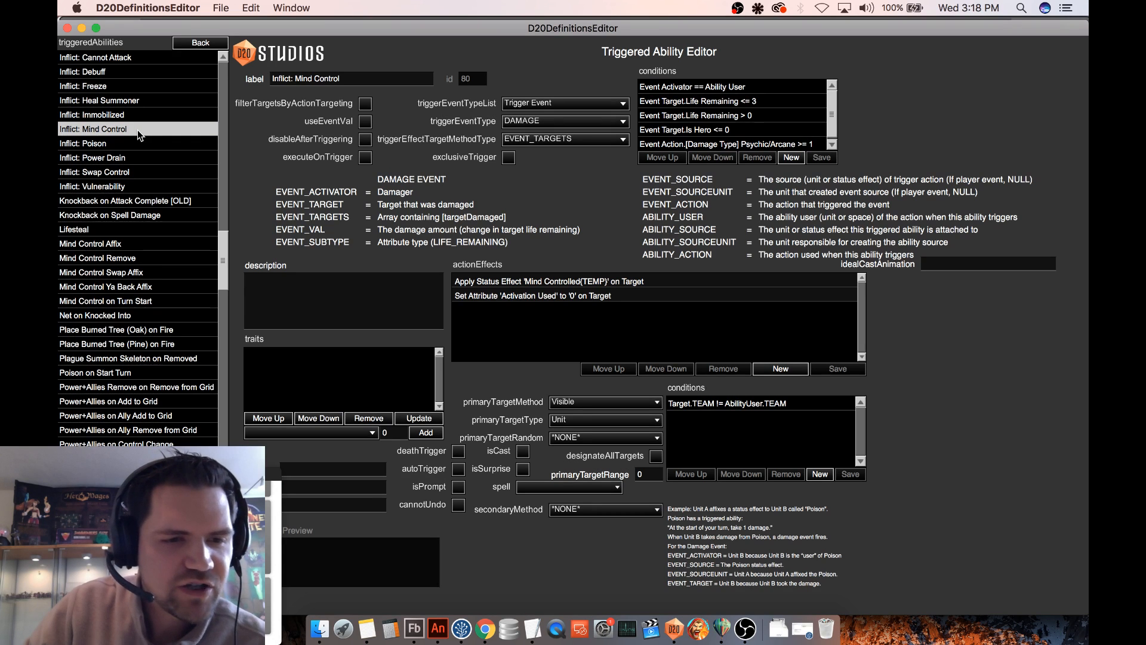
pyautogui.click(127, 146)
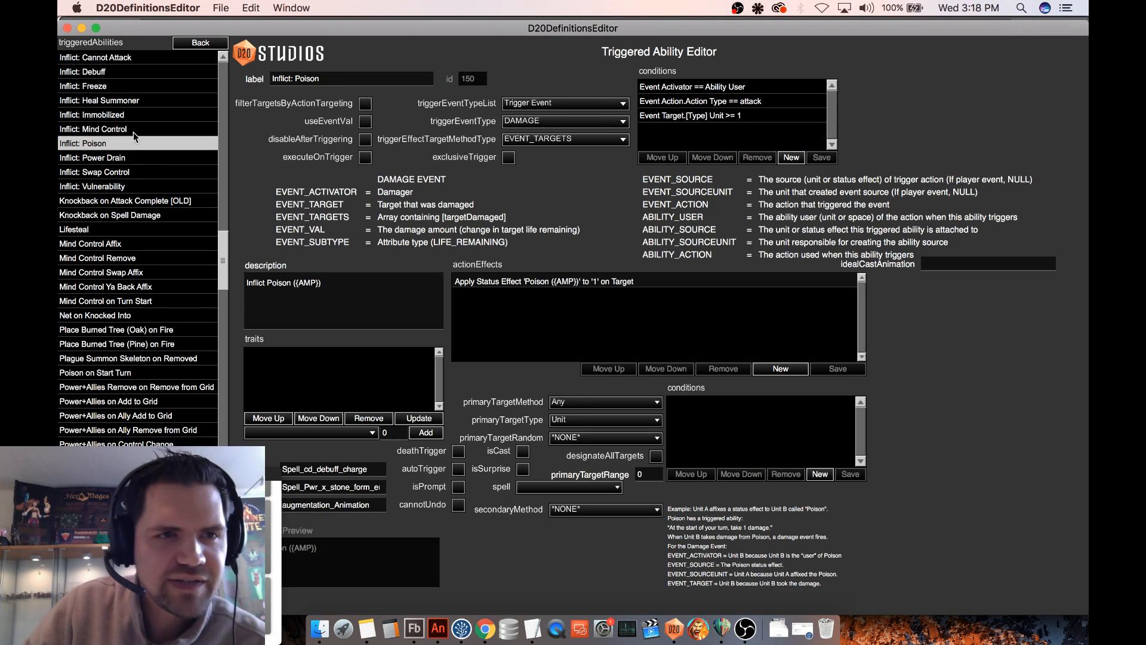
pyautogui.click(133, 131)
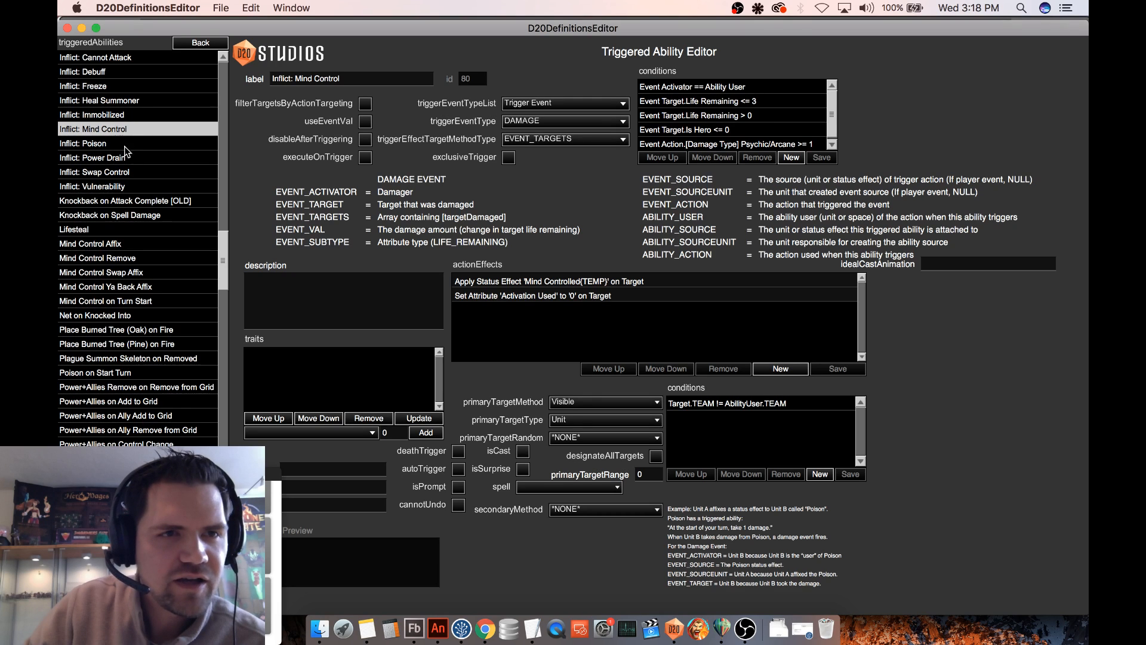
# - Open the Inflict: Swap Control triggered ability to examine its action effects, adding a blank action effect and removing it again
pyautogui.scroll(2, 130, 159)
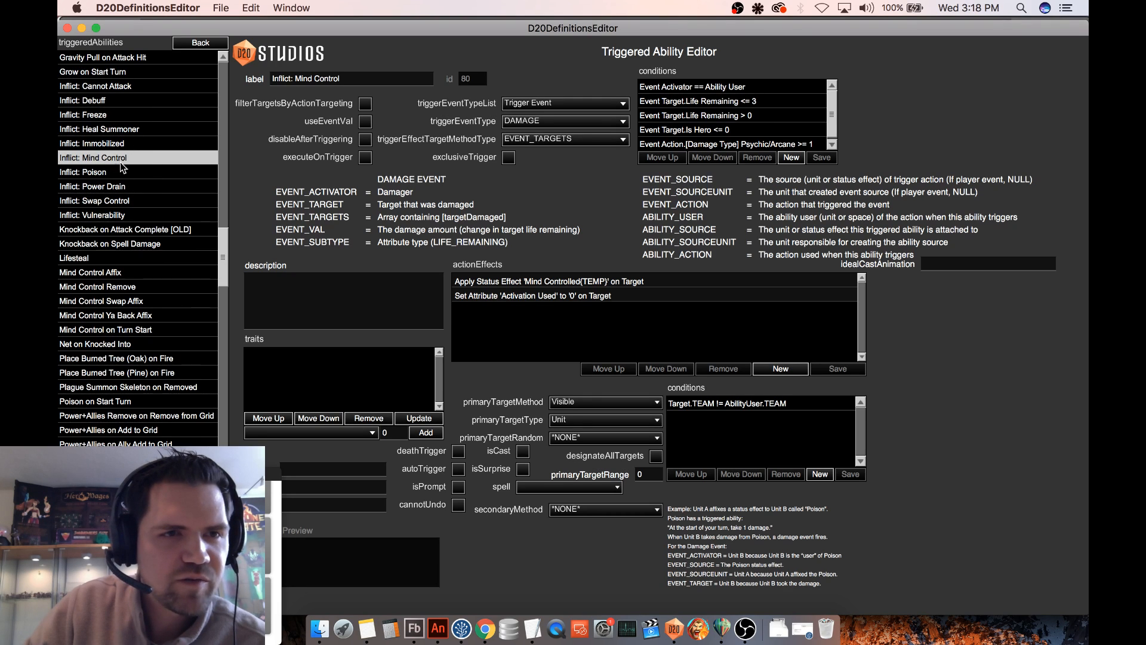
pyautogui.click(127, 201)
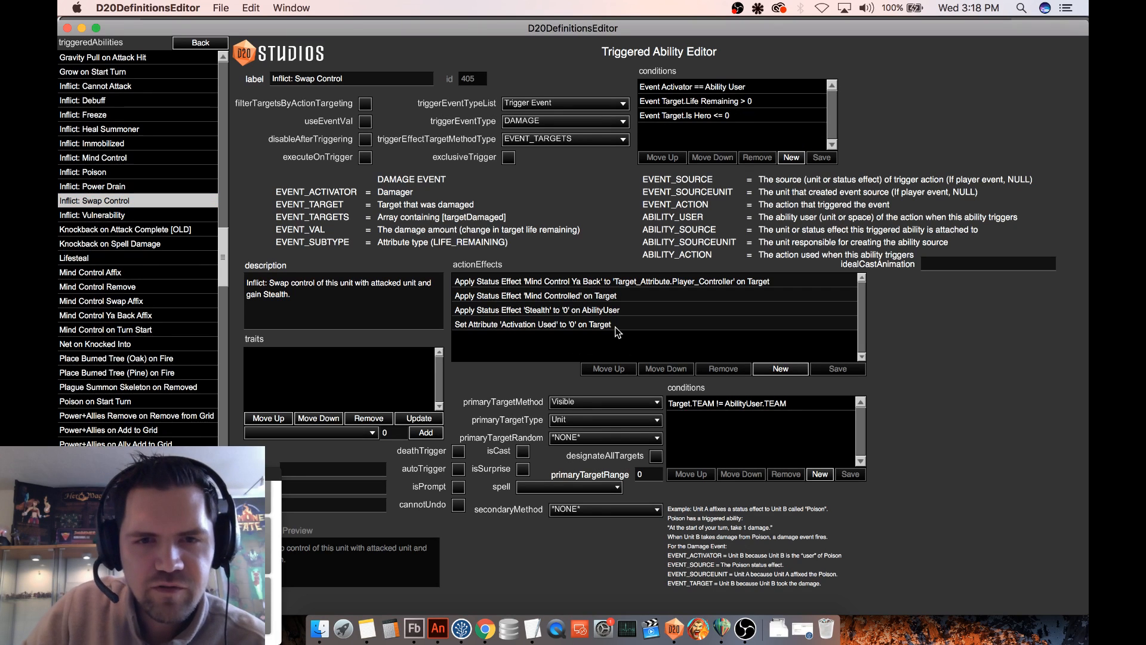
pyautogui.click(781, 370)
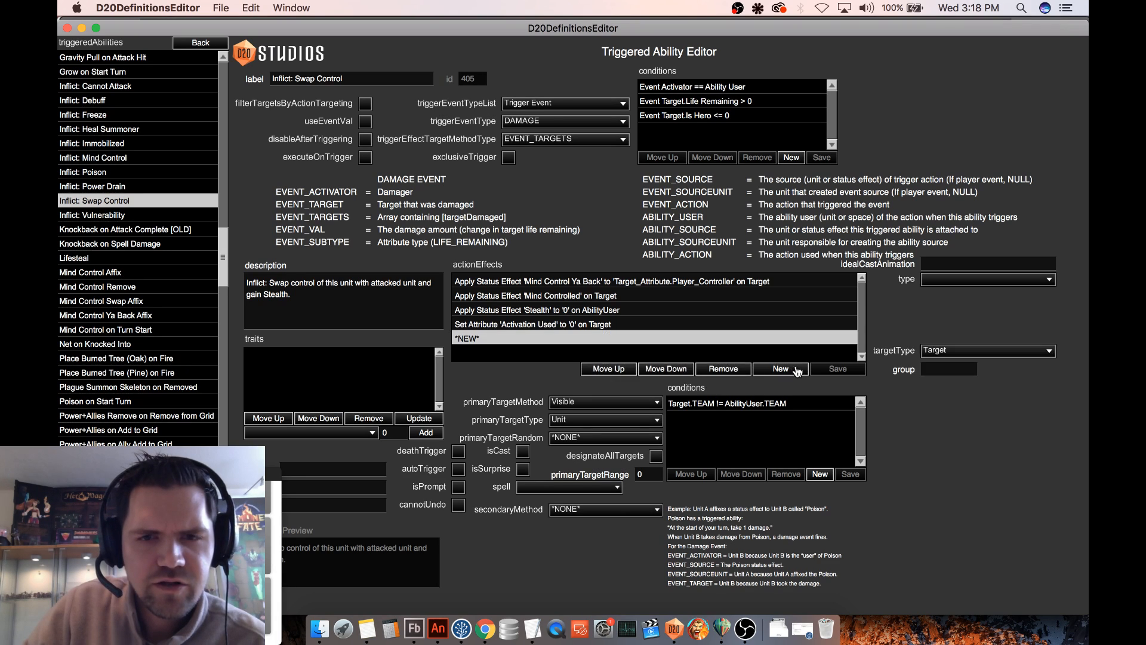
pyautogui.click(733, 371)
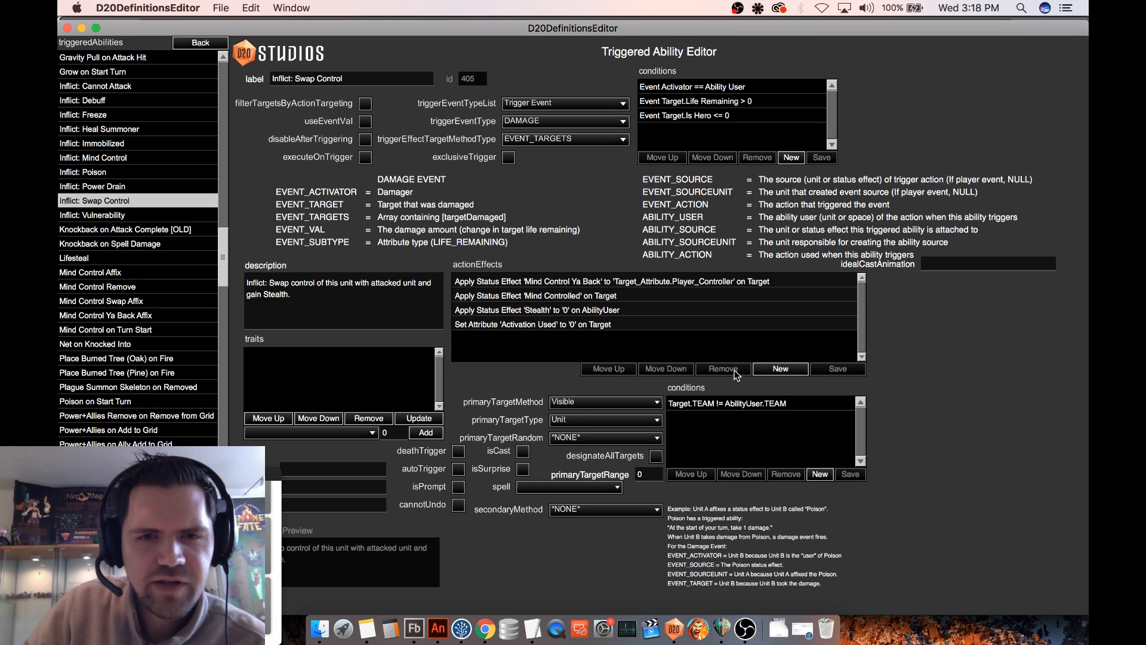
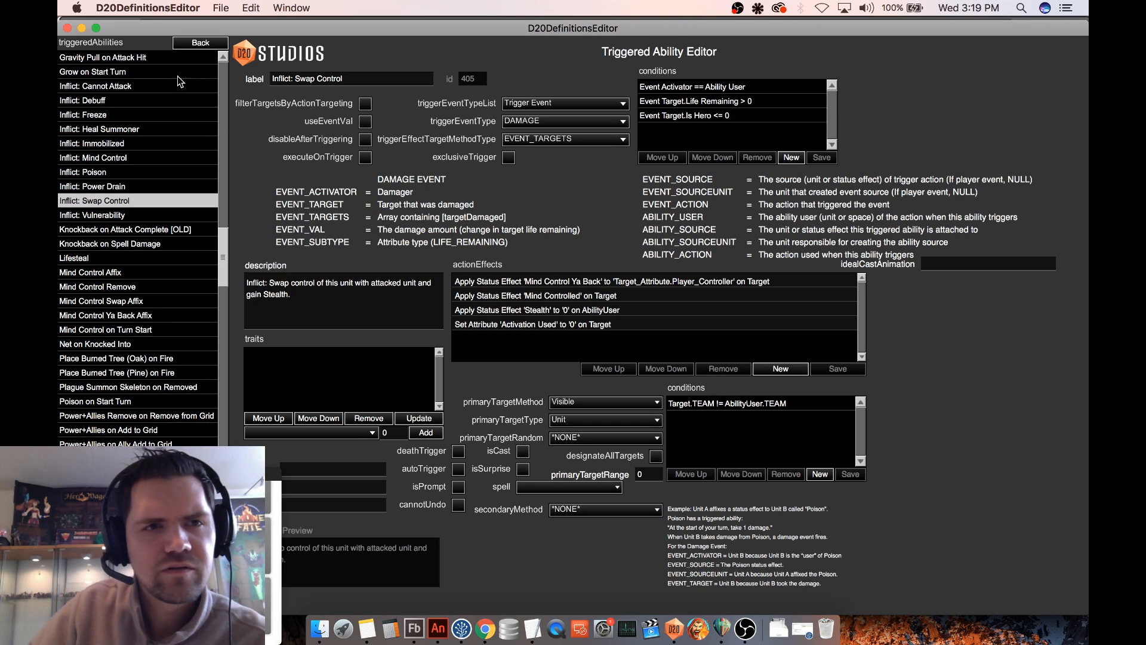
# - Examine the action effects and target conditions of the Mind Control and Transfer Consciousness spells
pyautogui.click(219, 45)
pyautogui.click(94, 276)
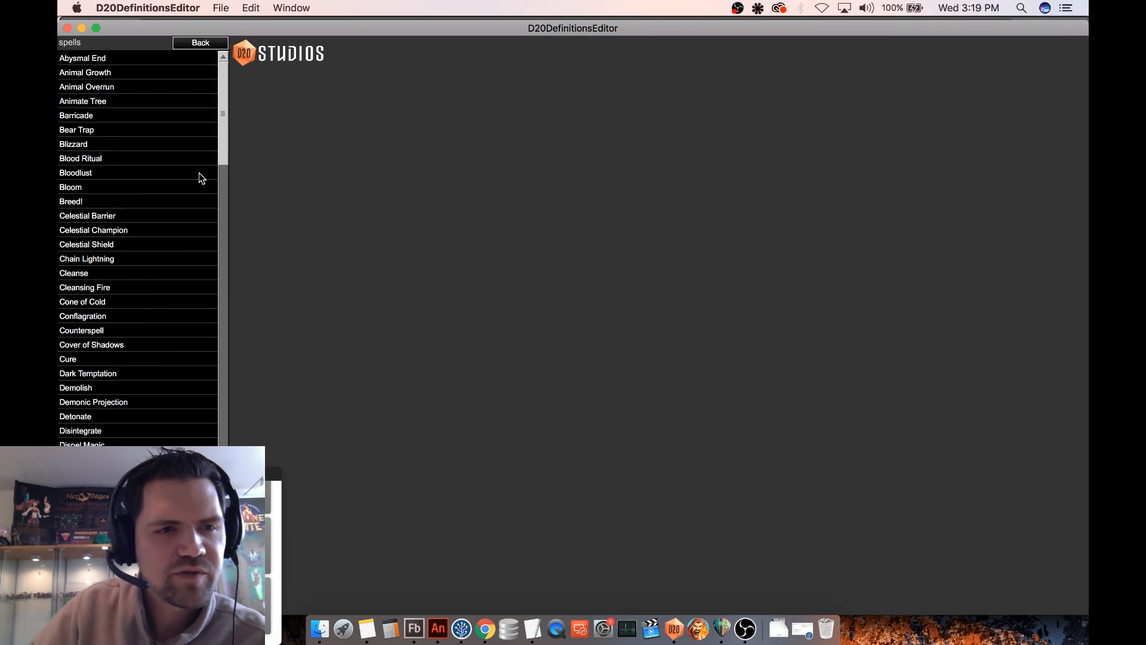
pyautogui.moveTo(221, 106); pyautogui.dragTo(217, 258)
pyautogui.click(105, 222)
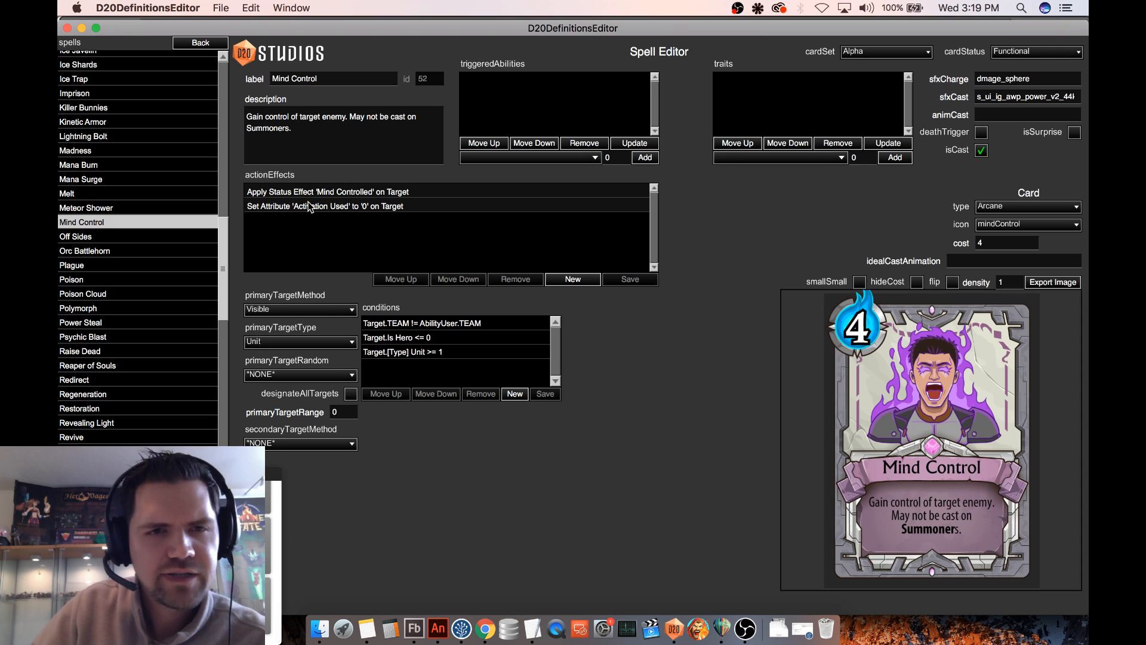
pyautogui.moveTo(226, 248); pyautogui.dragTo(234, 316)
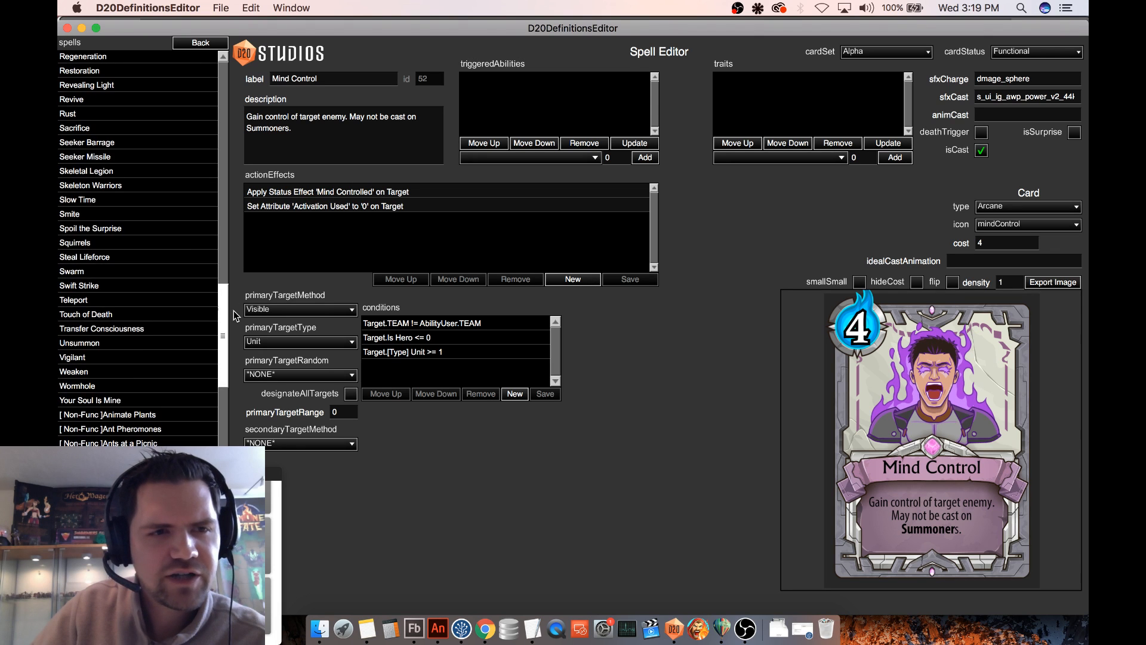
pyautogui.click(141, 328)
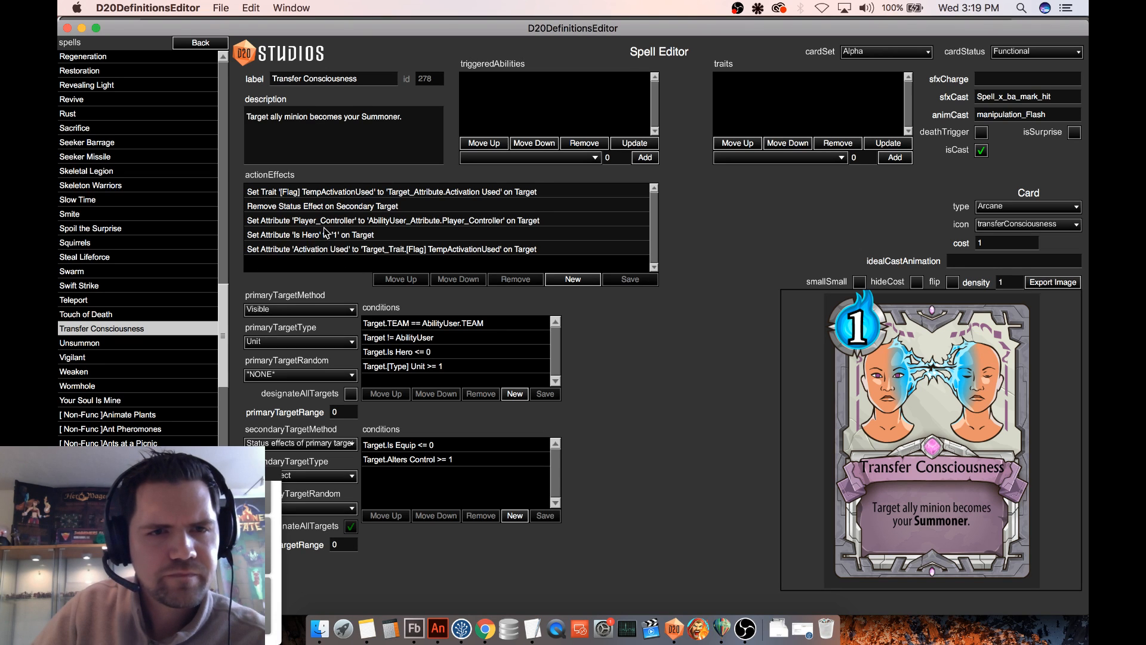
# - Return to the triggered abilities and open "Inflict: Swap Control" for editing
pyautogui.click(201, 43)
pyautogui.click(105, 344)
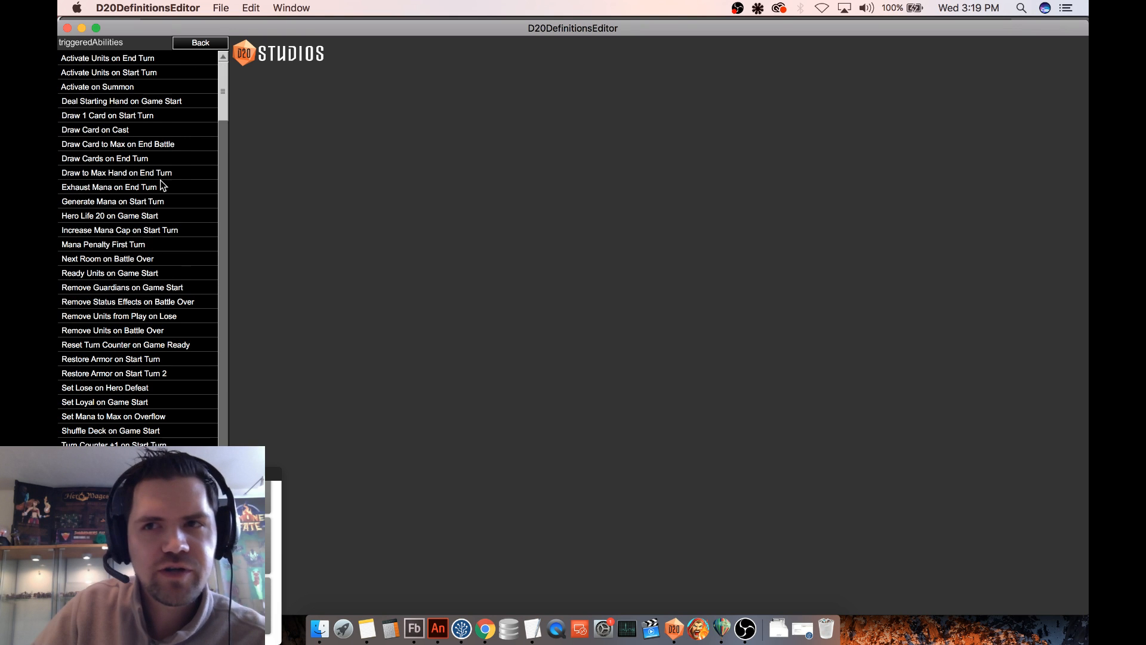
pyautogui.moveTo(216, 102); pyautogui.dragTo(216, 262)
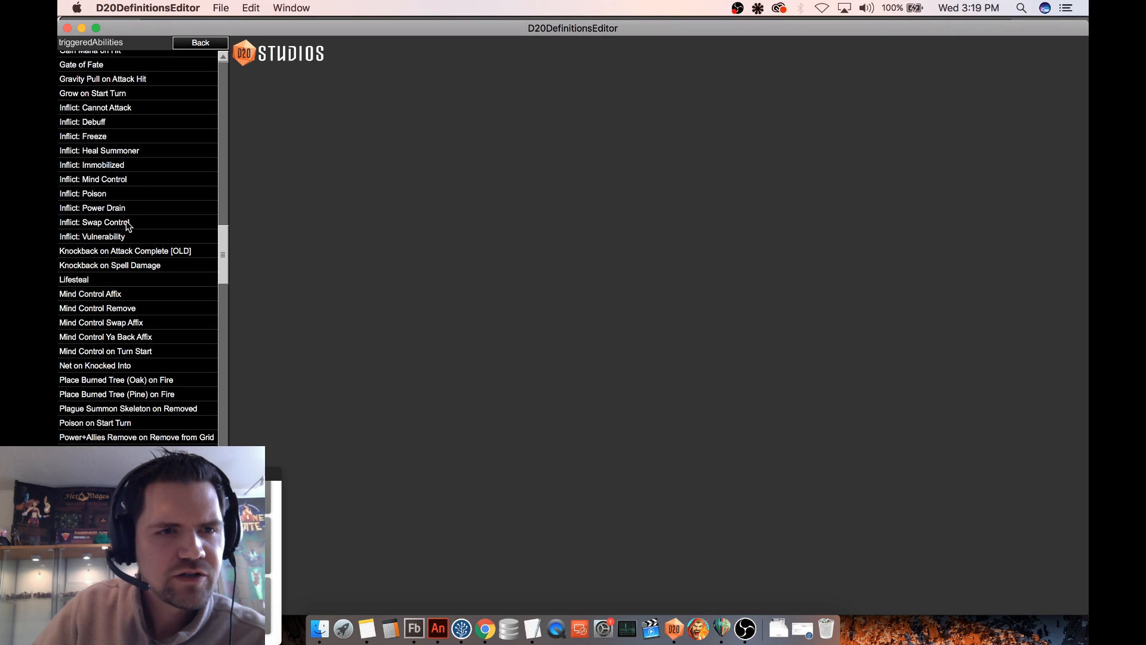
pyautogui.click(123, 222)
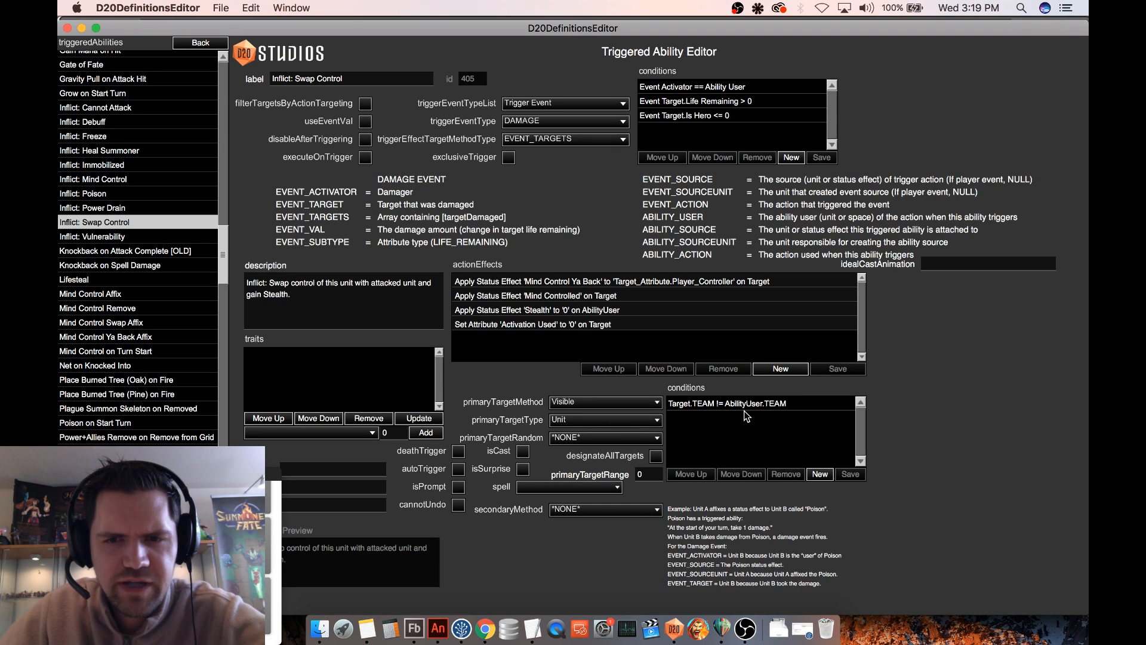
pyautogui.click(782, 368)
pyautogui.click(992, 280)
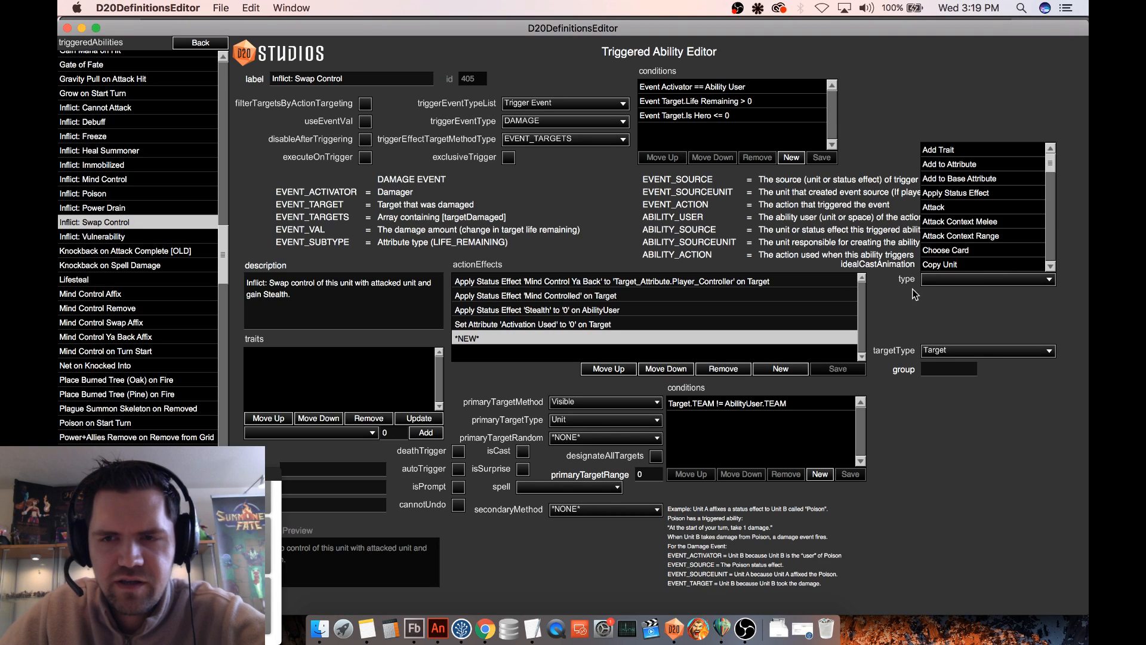
pyautogui.click(724, 369)
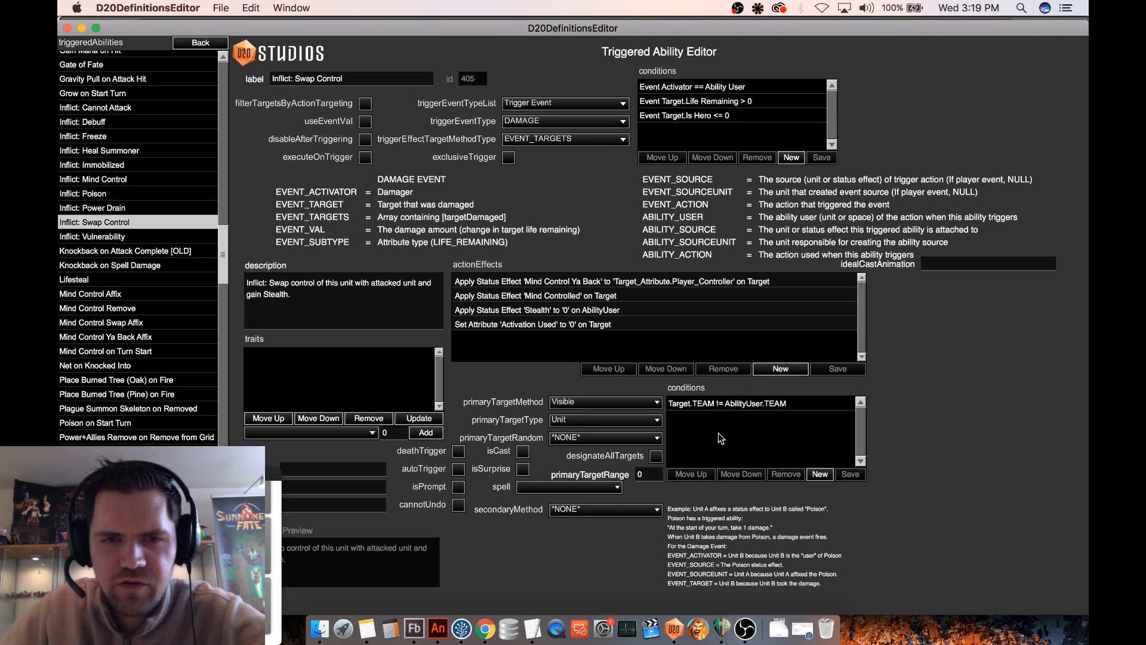
# - Add a primary target condition whose first side is the Target subject's Is Hero attribute
pyautogui.click(819, 473)
pyautogui.click(948, 402)
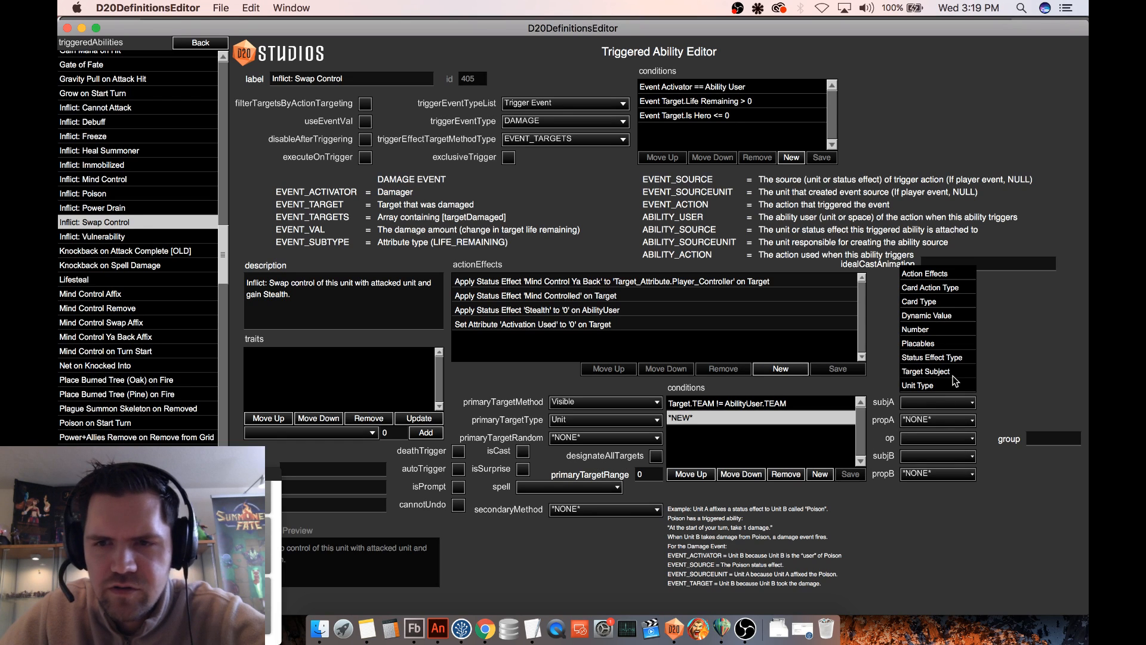
pyautogui.click(954, 371)
pyautogui.click(990, 400)
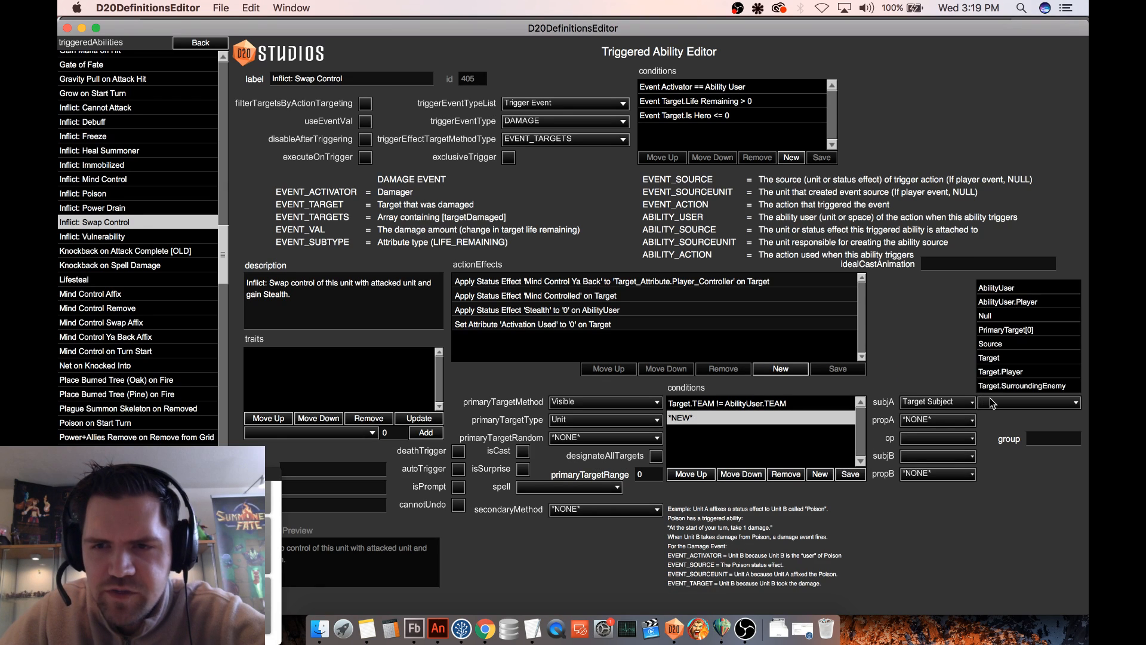
pyautogui.click(994, 359)
pyautogui.click(935, 421)
pyautogui.click(937, 350)
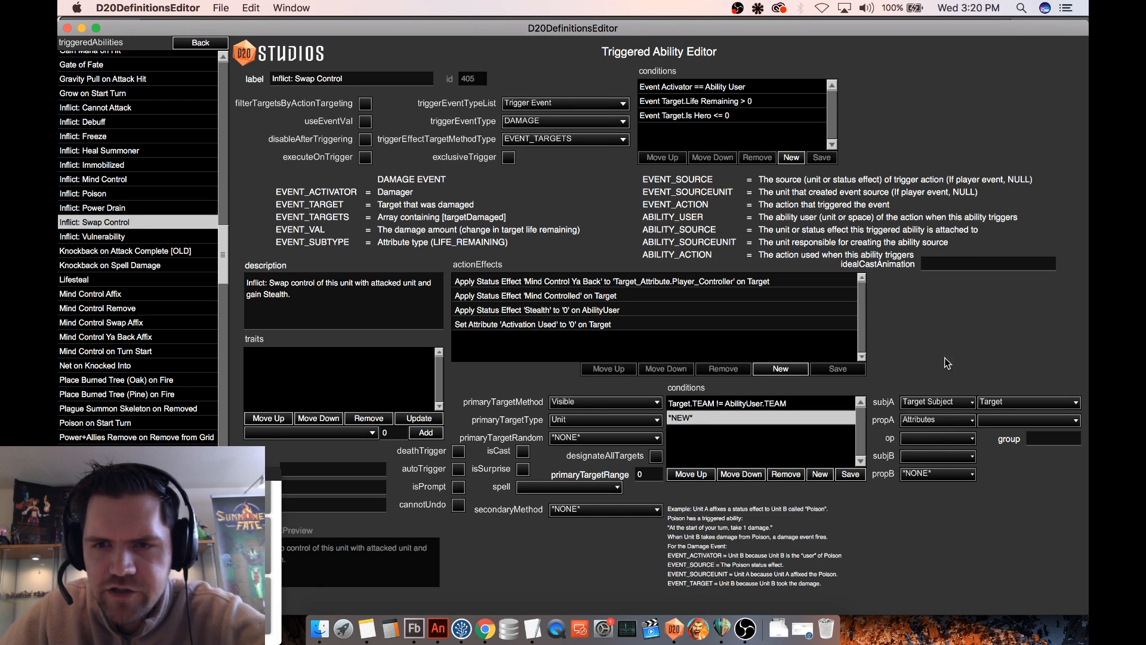
pyautogui.click(994, 420)
pyautogui.scroll(-10, 1037, 372)
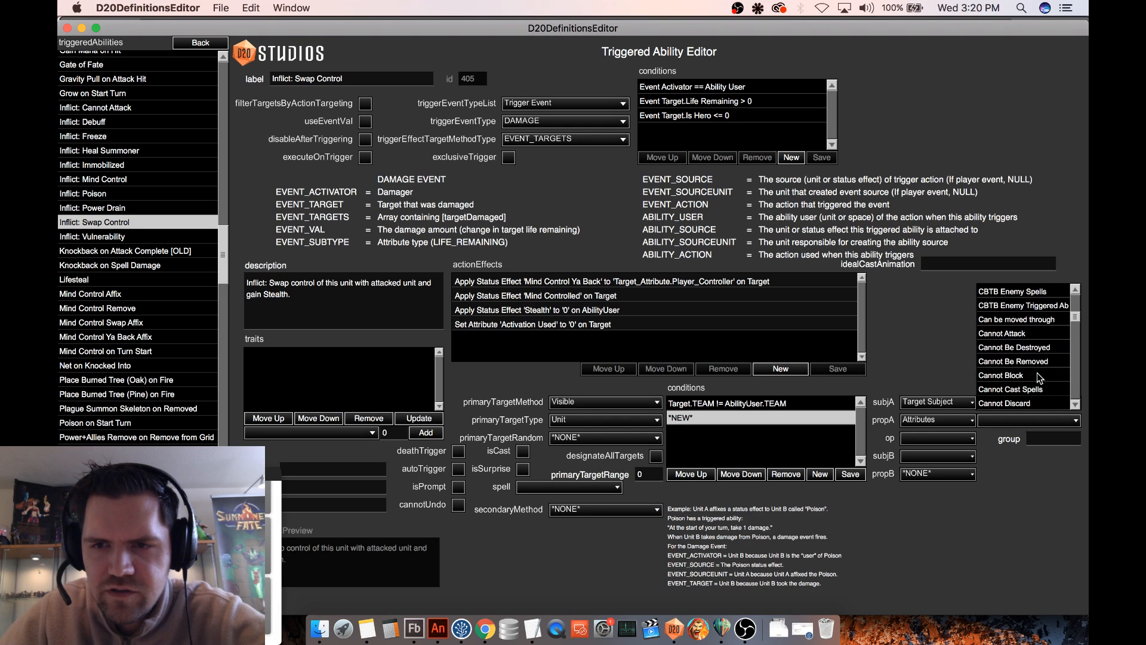
pyautogui.scroll(-9, 1042, 374)
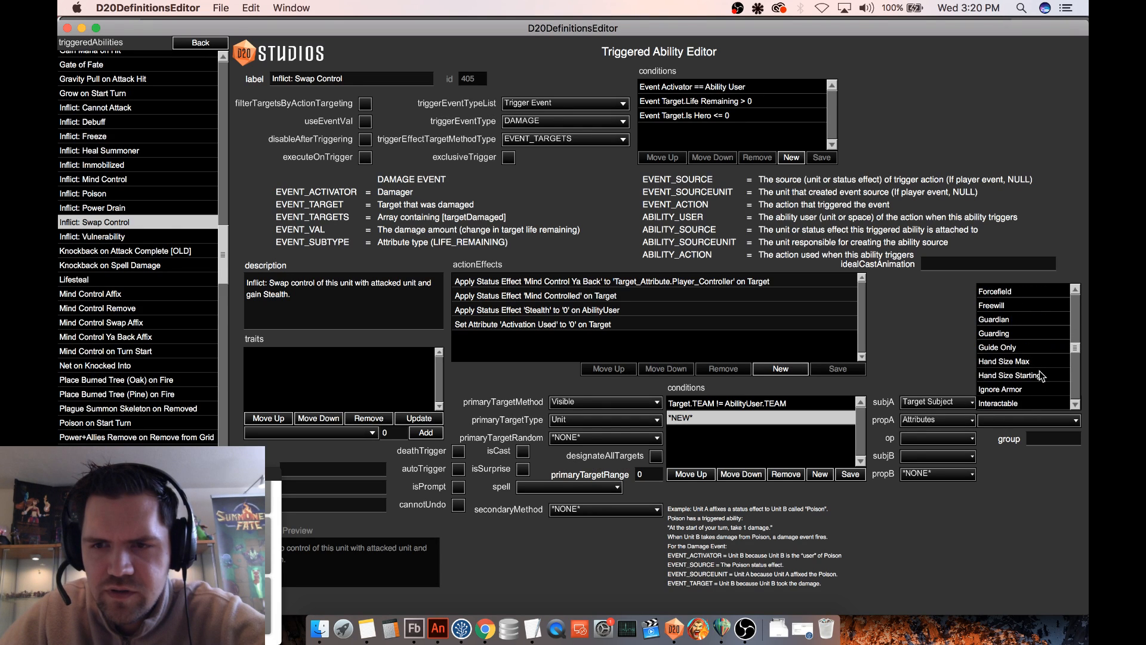
pyautogui.click(1010, 375)
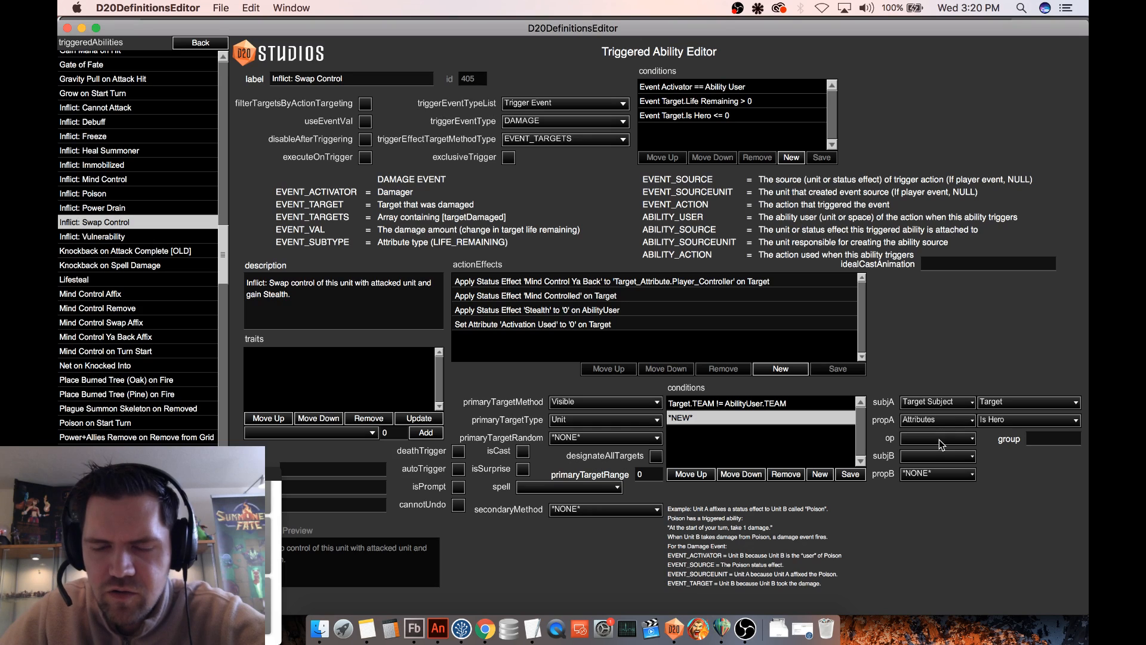
# - Complete the new Is Hero condition with operator >= and number 1, assign it to group 2, and save it
pyautogui.click(936, 439)
pyautogui.click(919, 378)
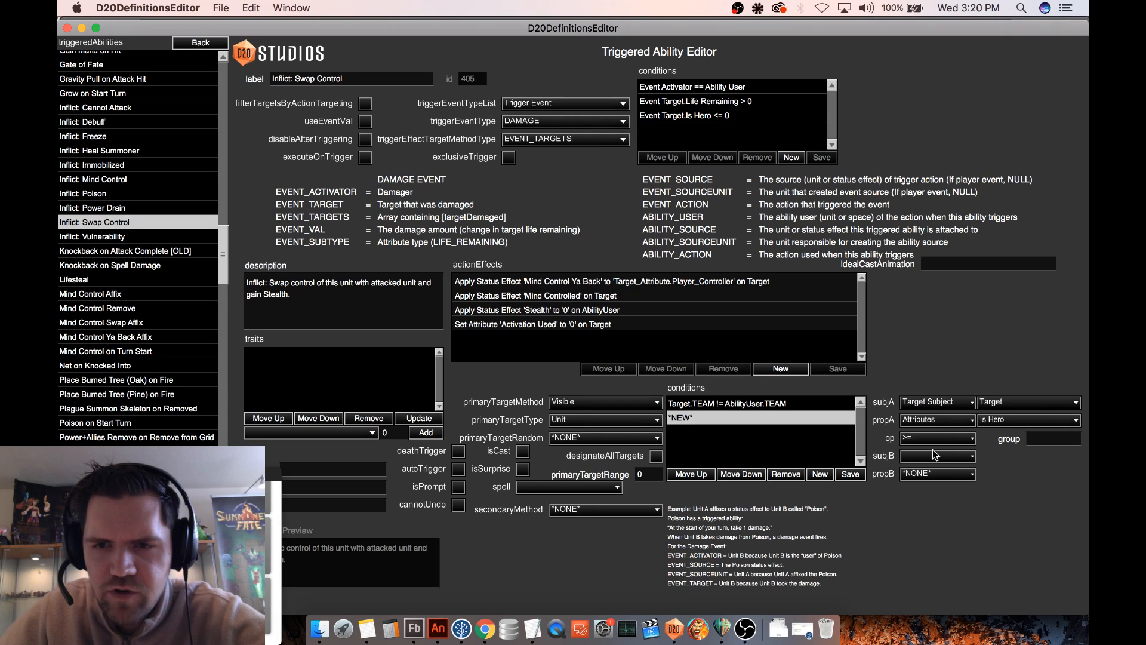
pyautogui.click(933, 457)
pyautogui.click(950, 453)
pyautogui.doubleClick(990, 457)
pyautogui.write('1')
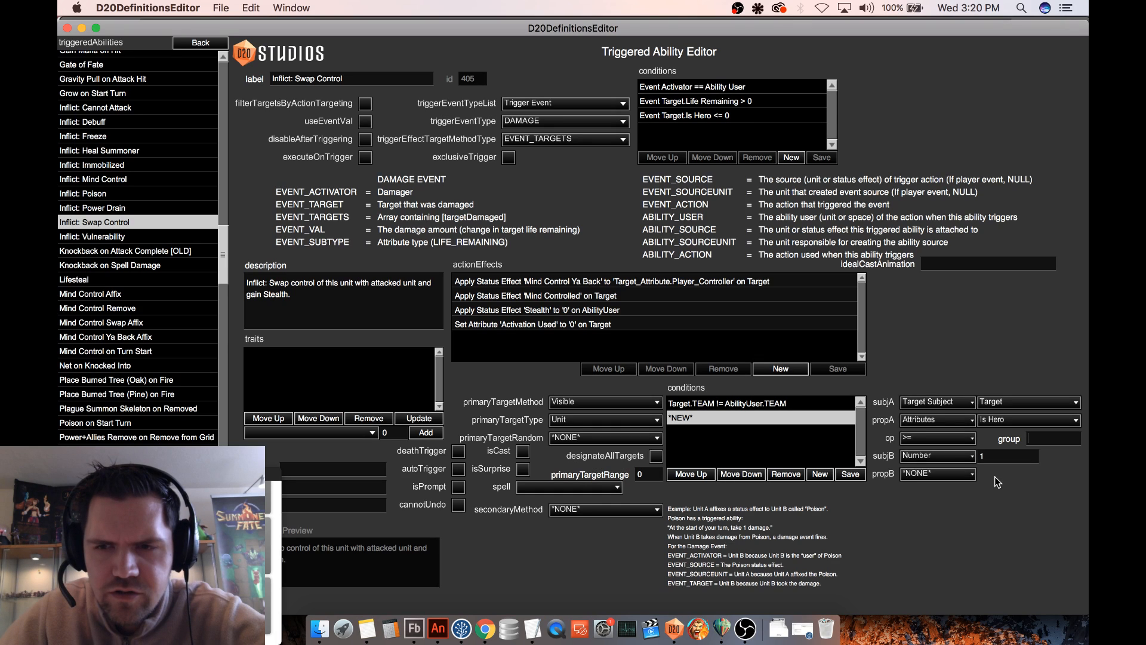
pyautogui.write('2')
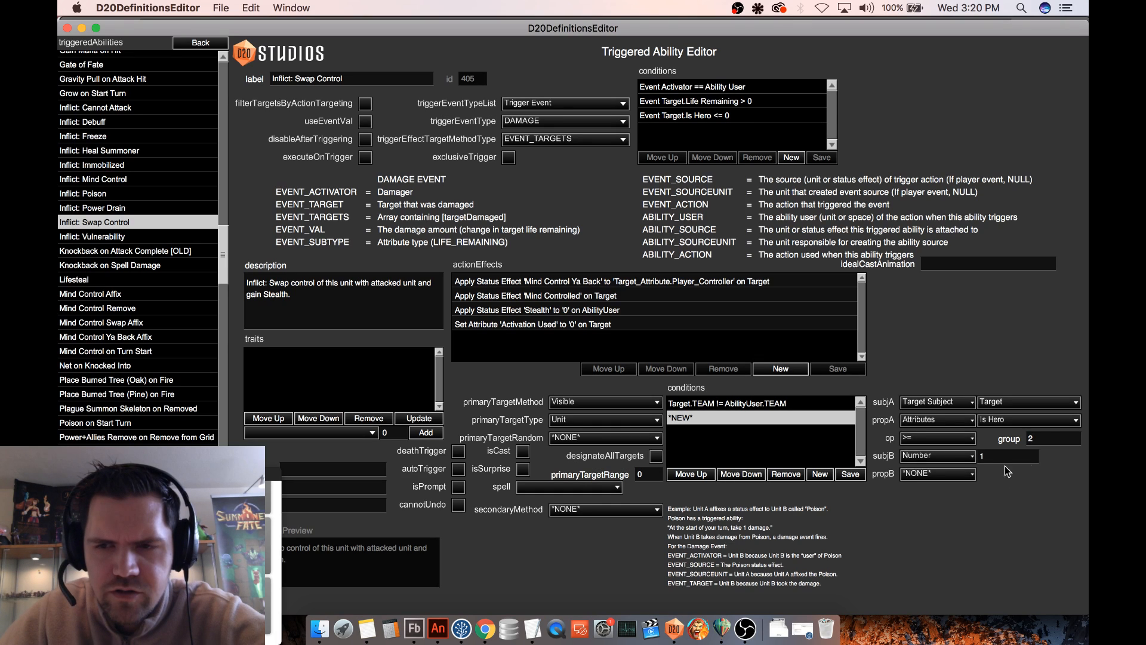
pyautogui.moveTo(1050, 440); pyautogui.dragTo(1017, 446)
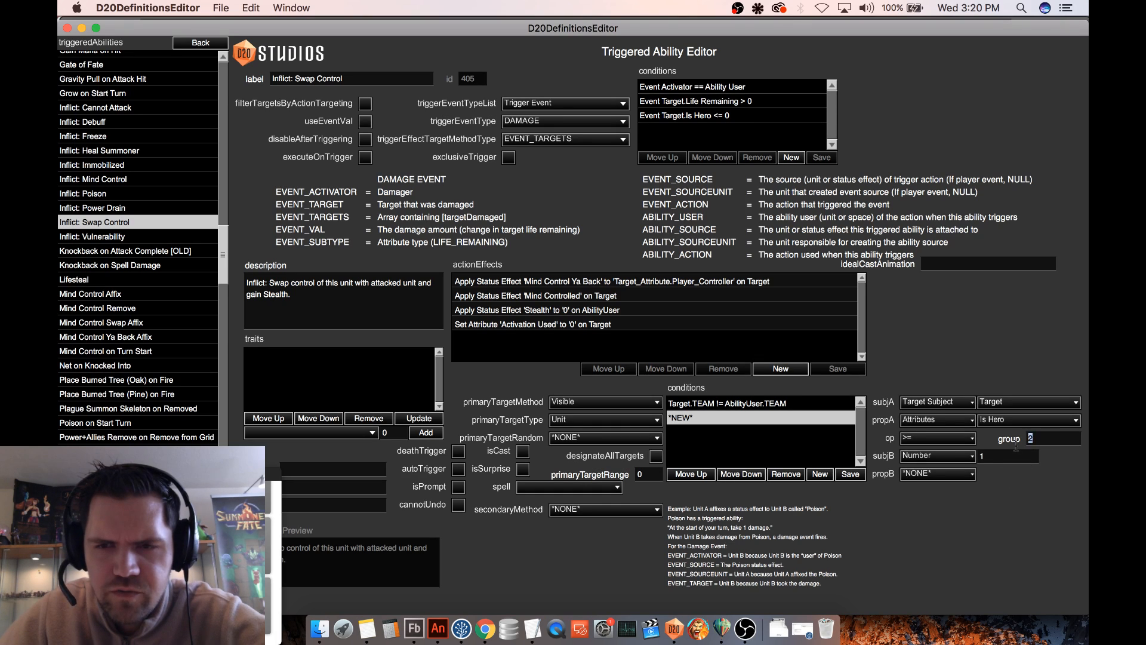
pyautogui.click(849, 476)
# - Base another new primary target condition on the Target subject's Is Hero attribute
pyautogui.click(949, 412)
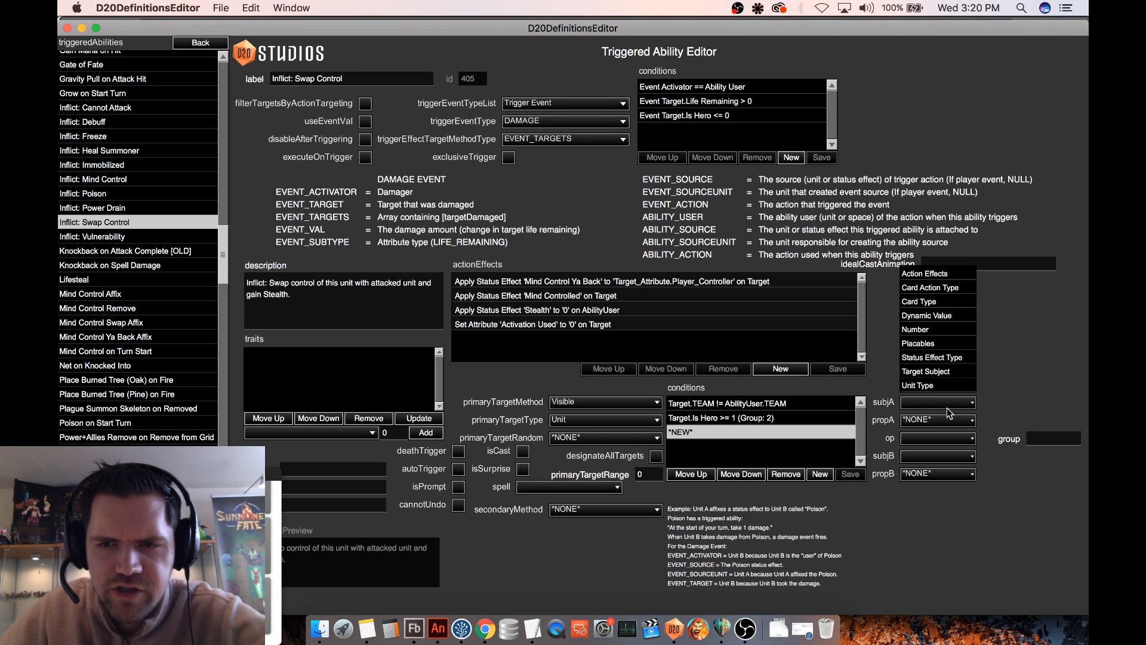
pyautogui.click(928, 374)
pyautogui.click(1011, 406)
pyautogui.click(1015, 360)
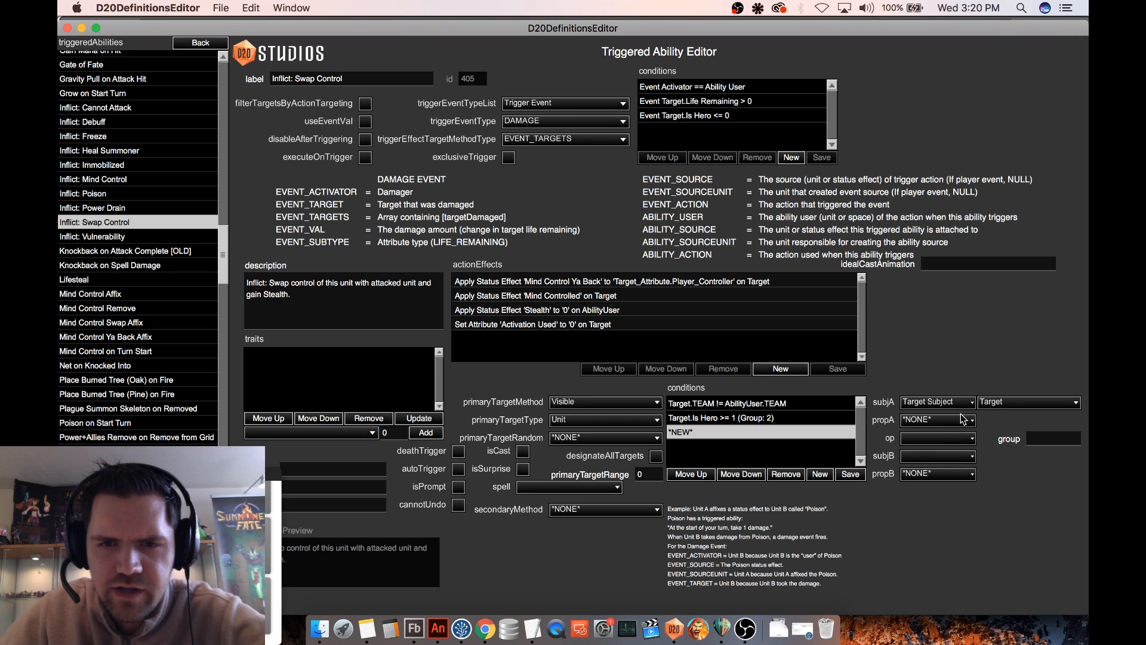
pyautogui.click(949, 422)
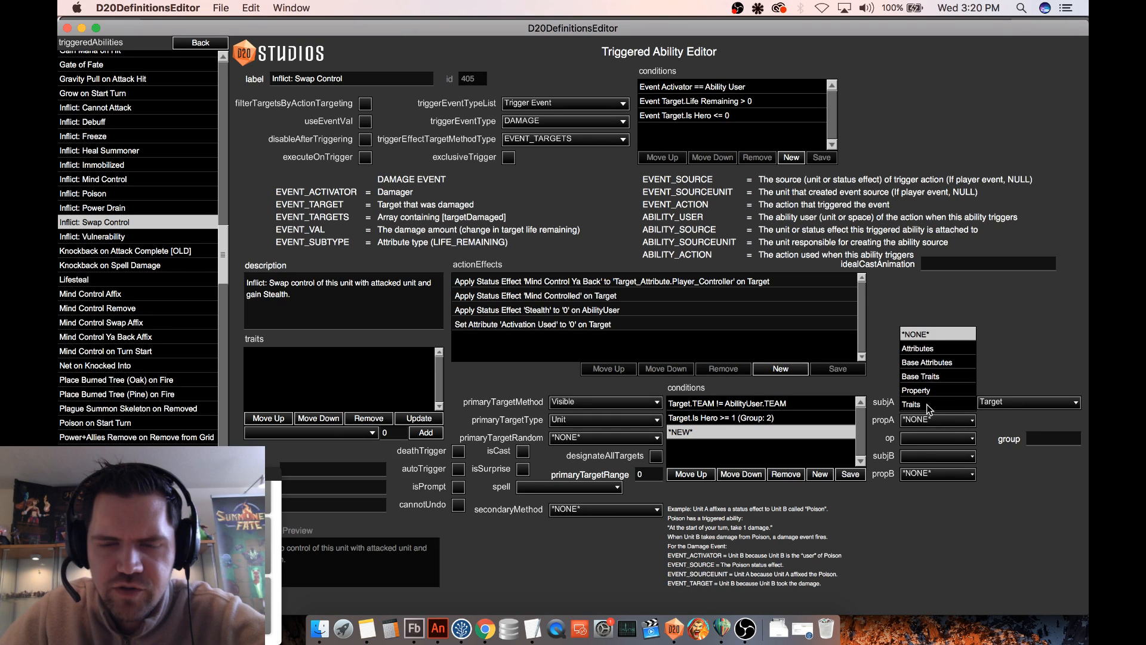
pyautogui.click(922, 348)
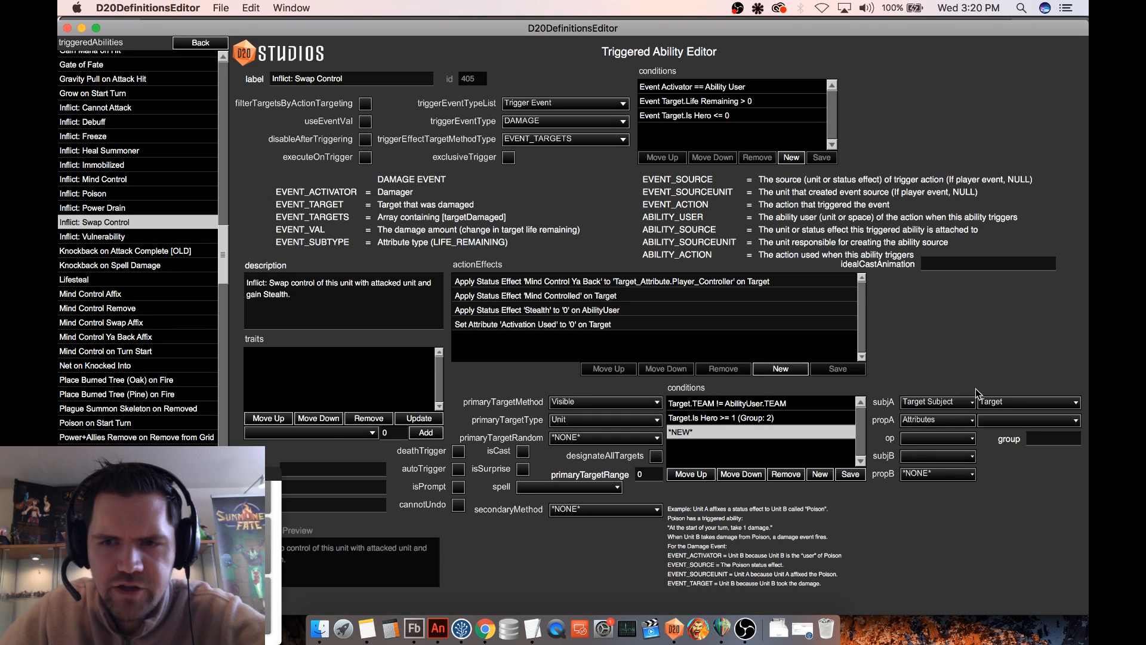
pyautogui.click(1014, 421)
pyautogui.scroll(-5, 1006, 400)
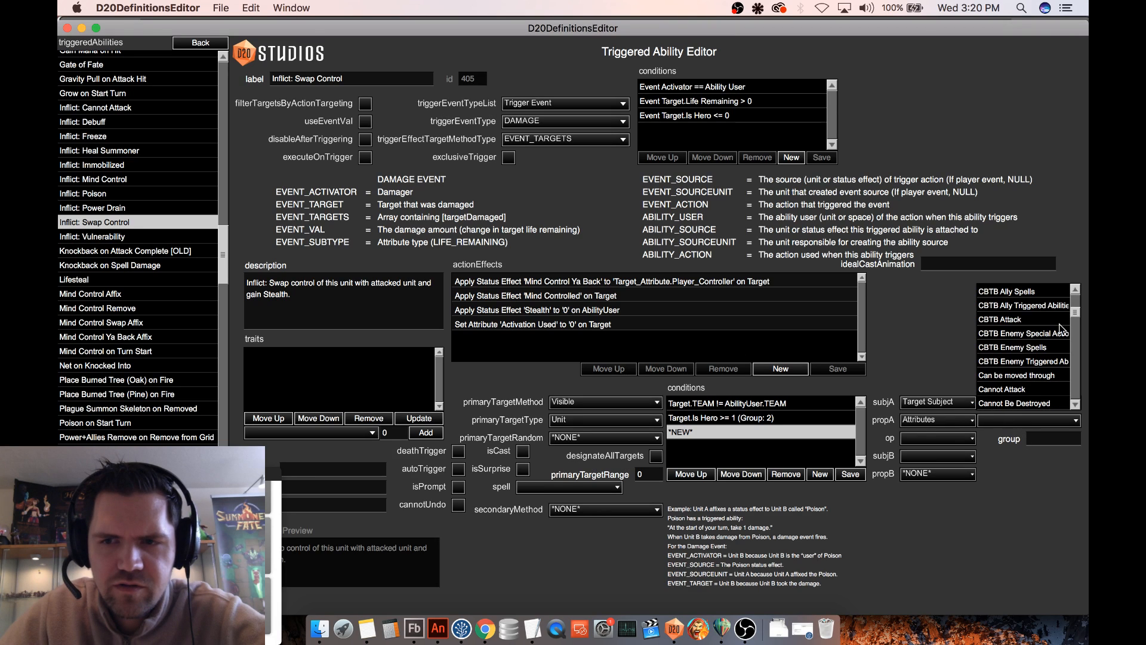
pyautogui.moveTo(1074, 313); pyautogui.dragTo(1074, 351)
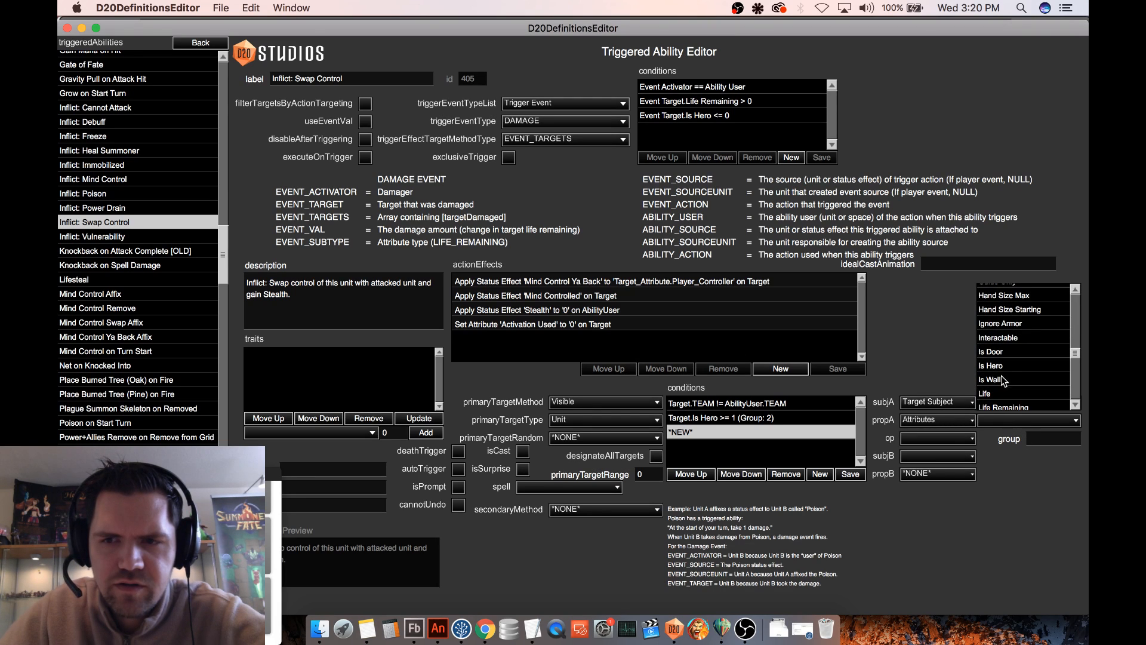
pyautogui.click(1006, 375)
# - Complete the second Is Hero condition with operator <= and number 0, and save it
pyautogui.click(918, 438)
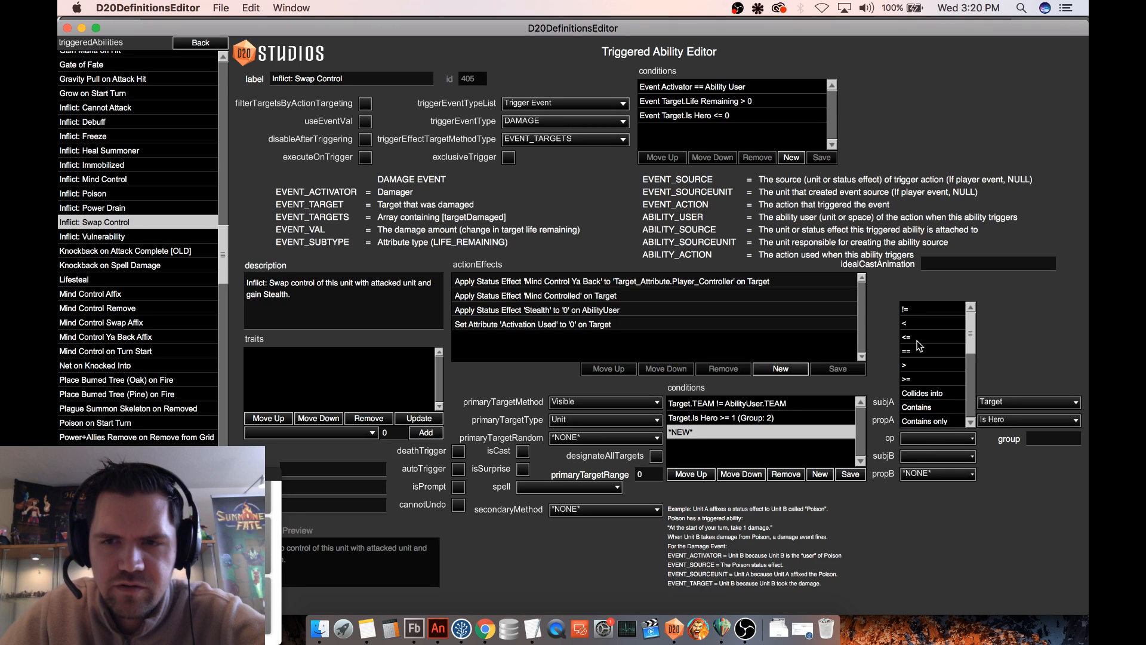
pyautogui.click(918, 338)
pyautogui.click(918, 452)
pyautogui.click(922, 385)
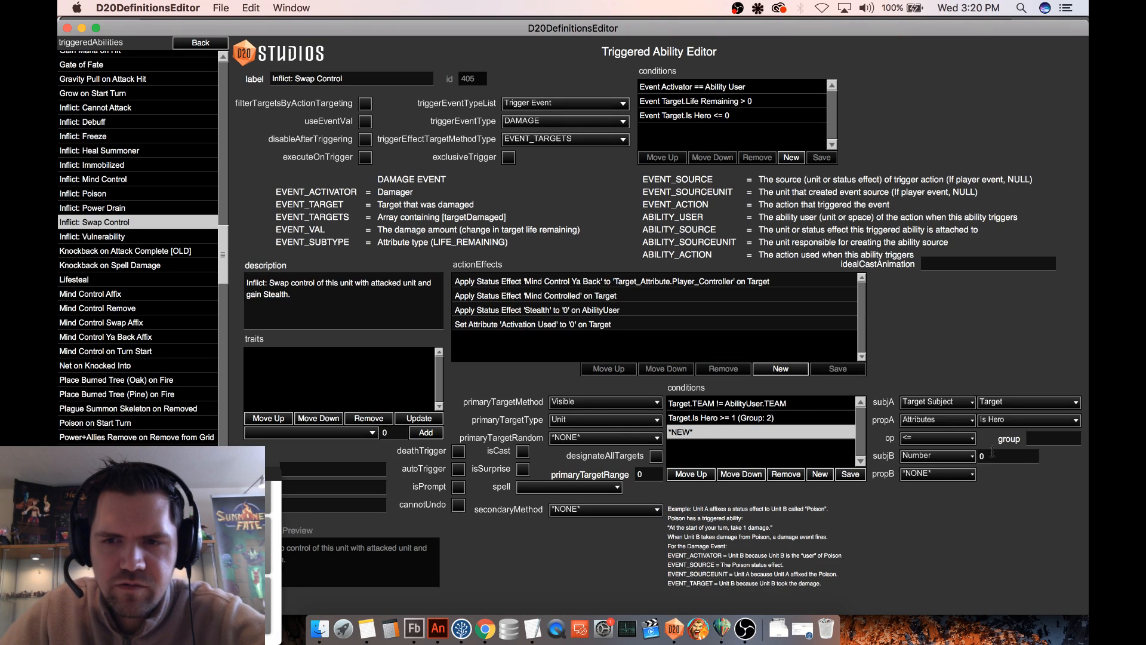
pyautogui.click(850, 474)
# - Assign the "Target.Is Hero <= 0" condition to group 1 and save it
pyautogui.click(770, 419)
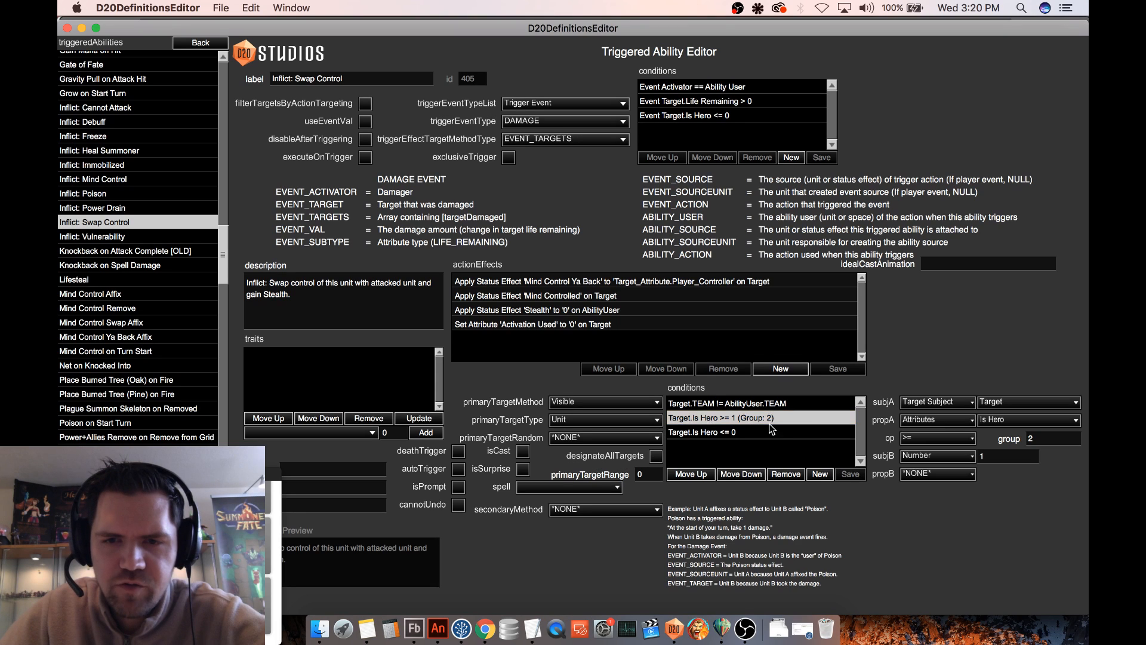
pyautogui.click(773, 432)
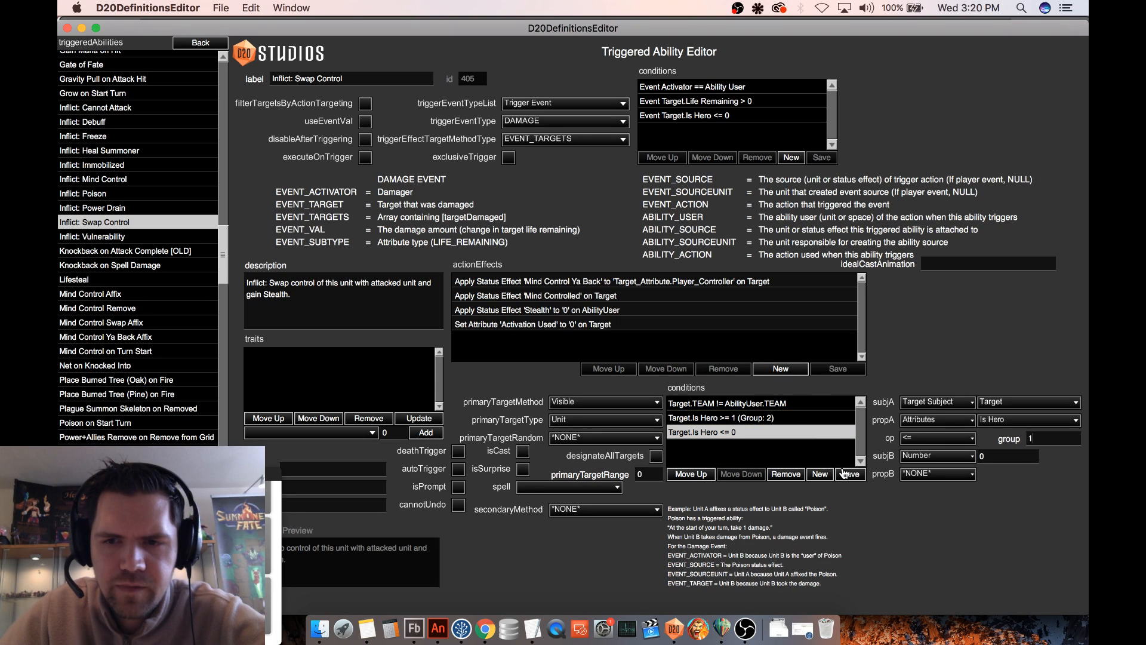
pyautogui.click(843, 474)
# - Change the subject of the group 1 Is Hero condition to AbilityUser and save it
pyautogui.click(765, 434)
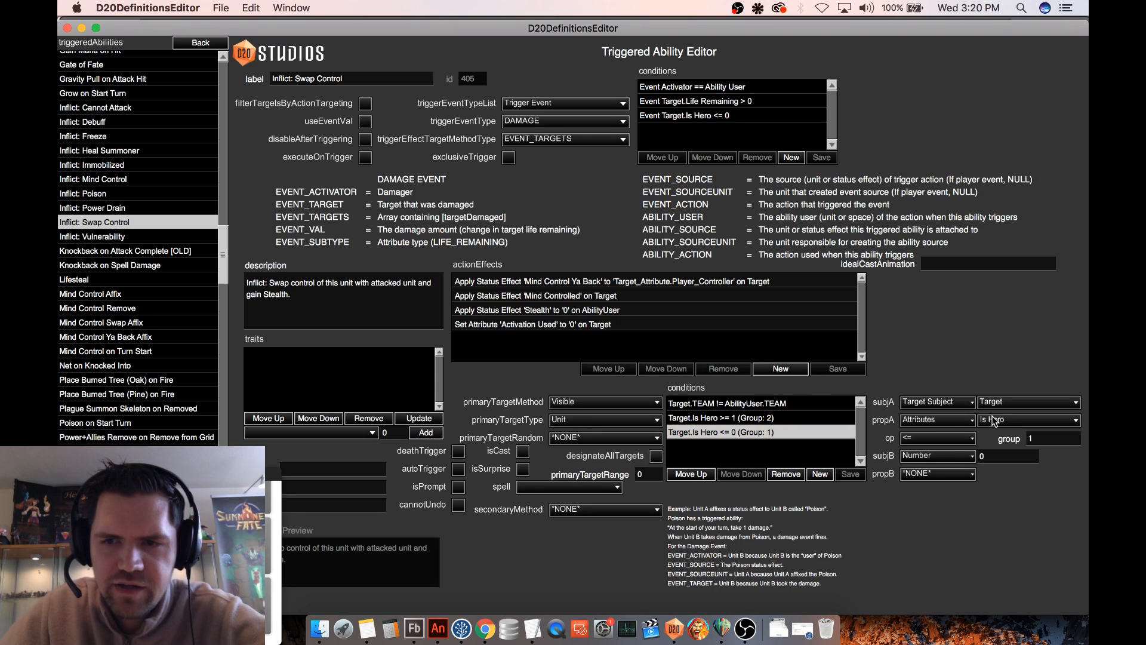
pyautogui.click(1015, 407)
pyautogui.click(1022, 293)
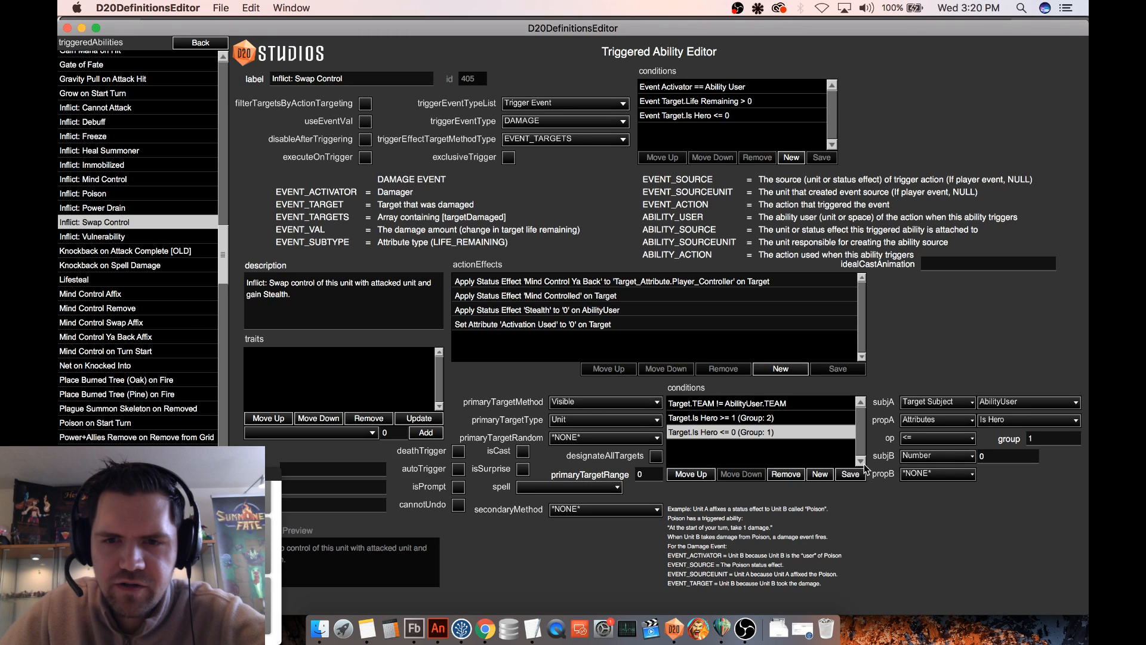
pyautogui.click(850, 474)
# - Change the group 2 Is Hero condition's subject to AbilityUser, save it, and move the group 1 condition above it
pyautogui.click(797, 418)
pyautogui.click(1012, 400)
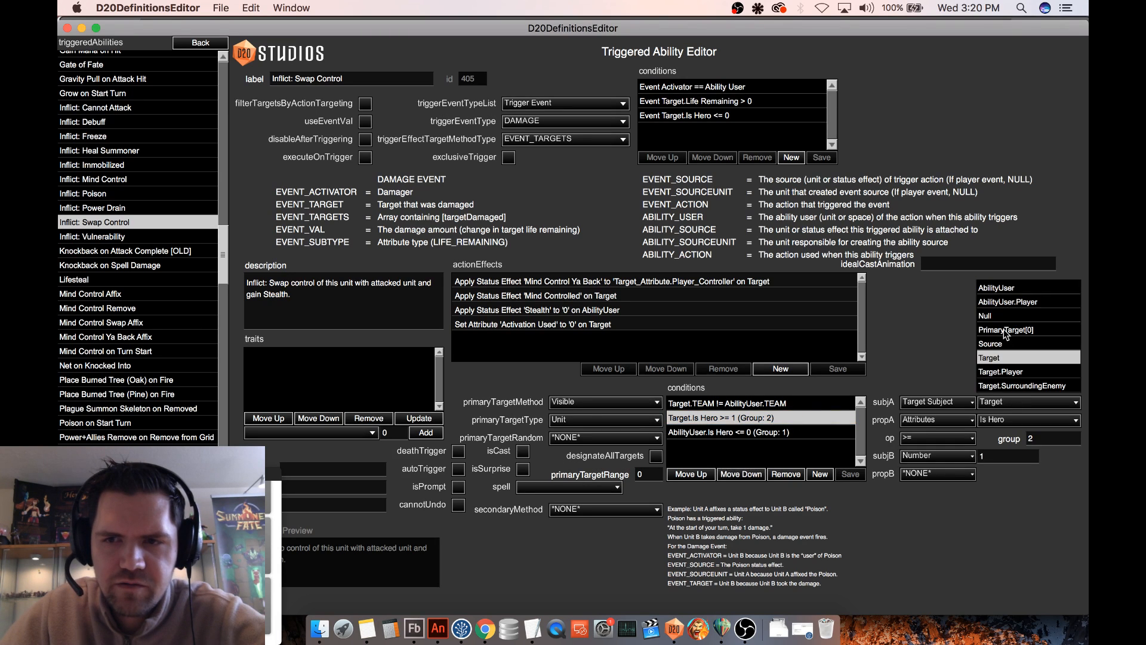
pyautogui.click(996, 285)
pyautogui.click(850, 474)
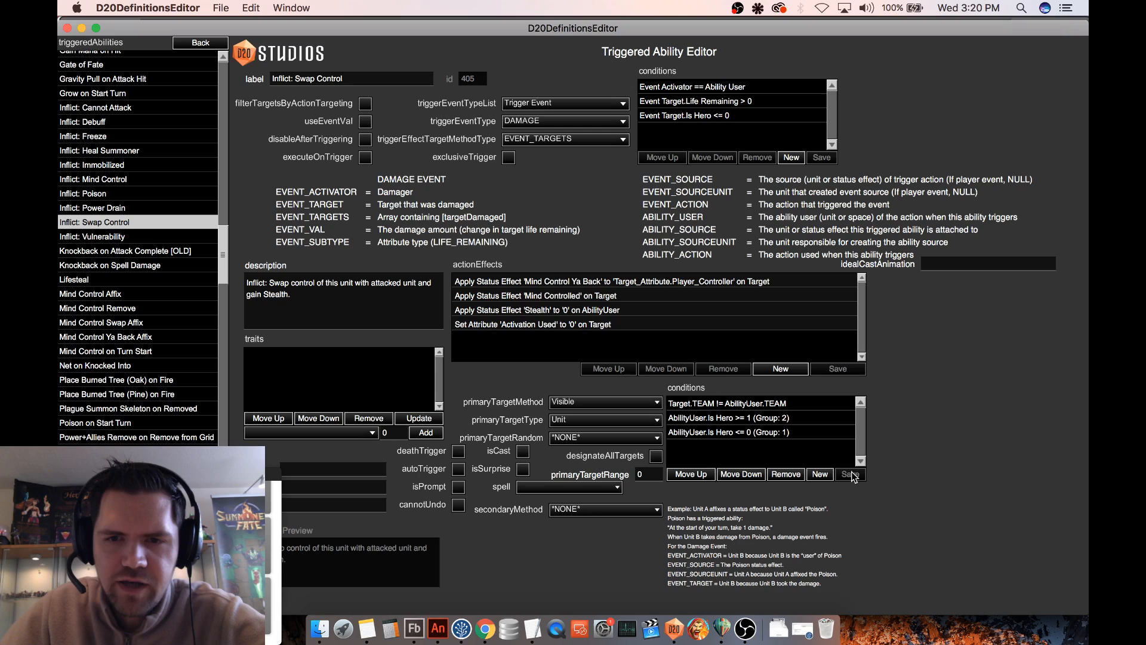
pyautogui.click(804, 433)
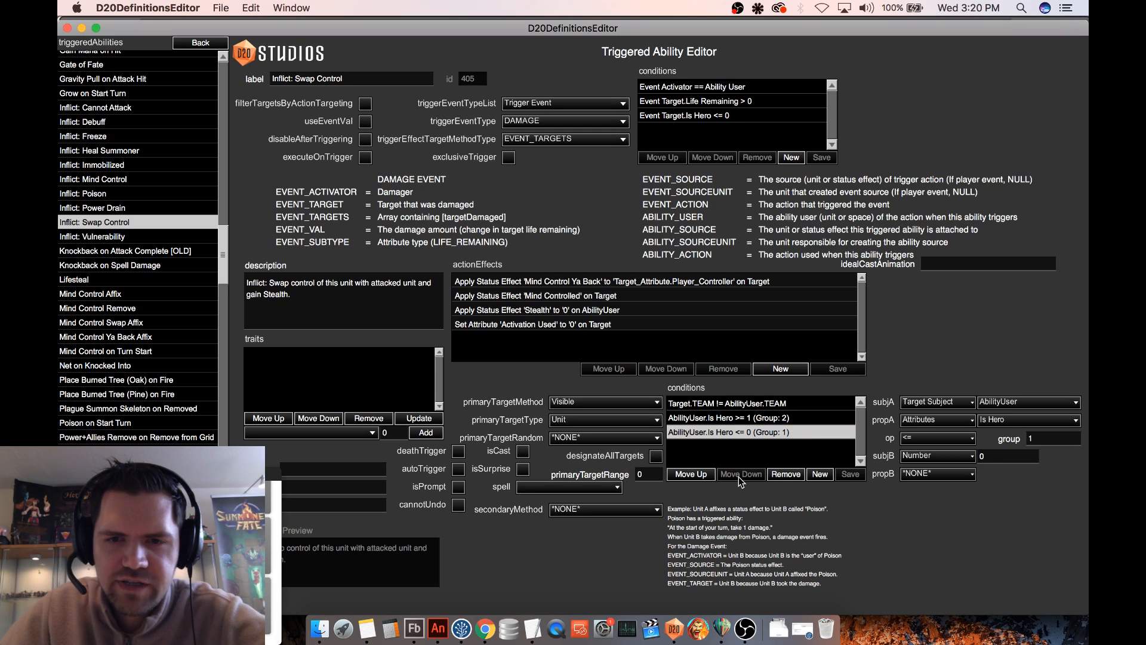
pyautogui.click(691, 474)
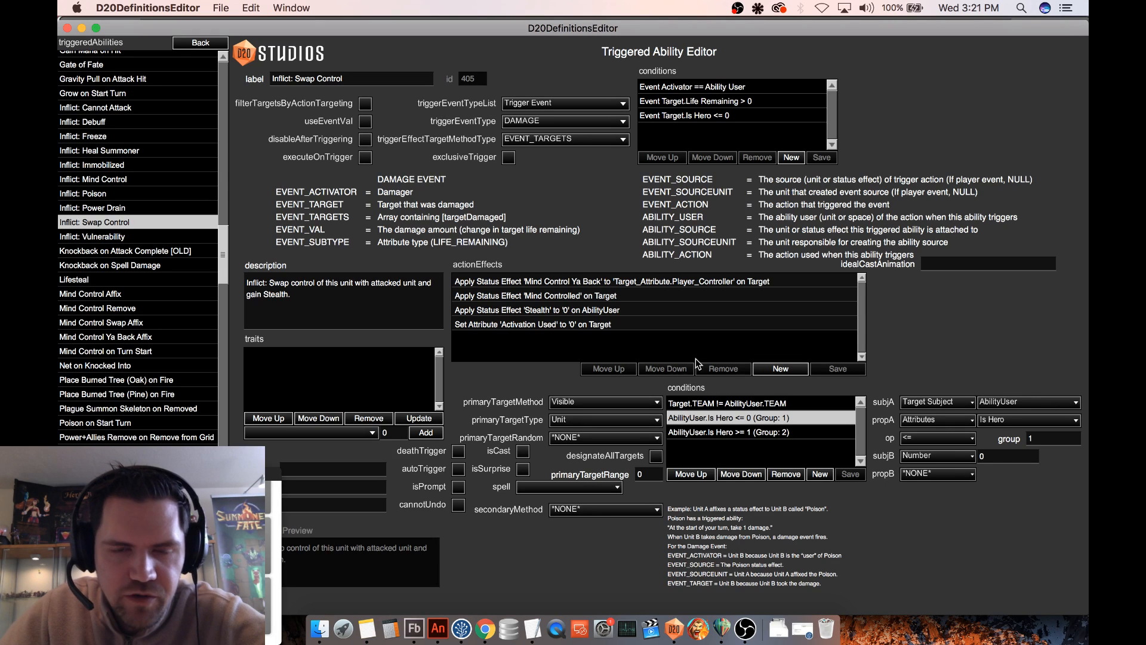
# - Assign the "Mind Controlled" status effect action on Target to group 1 and save it
pyautogui.click(664, 281)
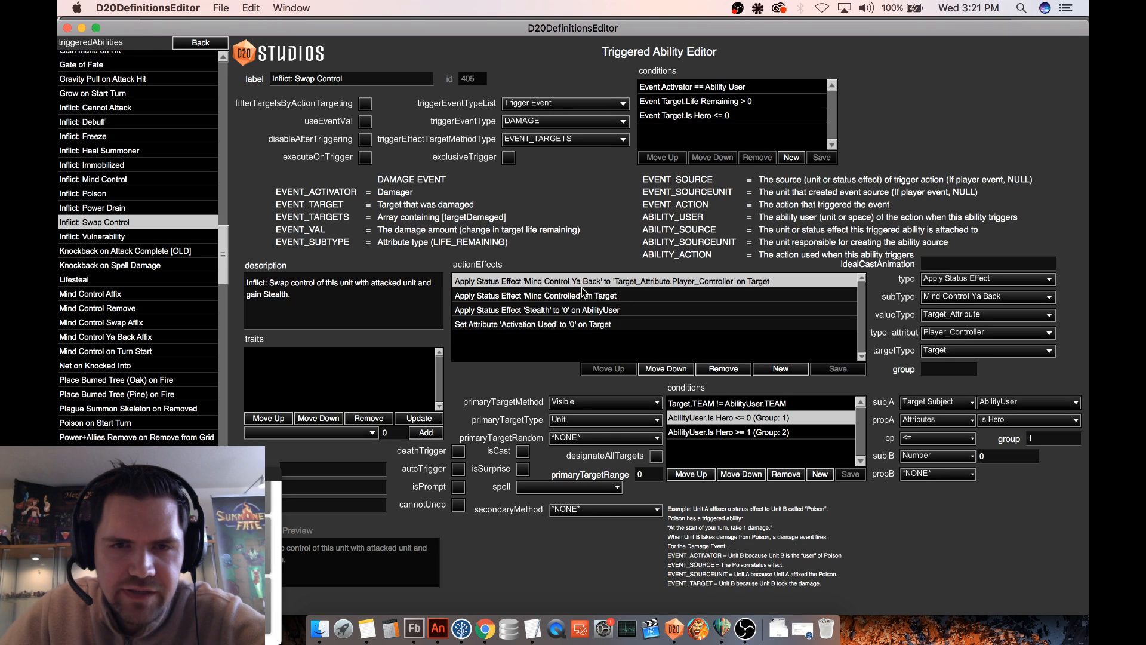
pyautogui.click(631, 296)
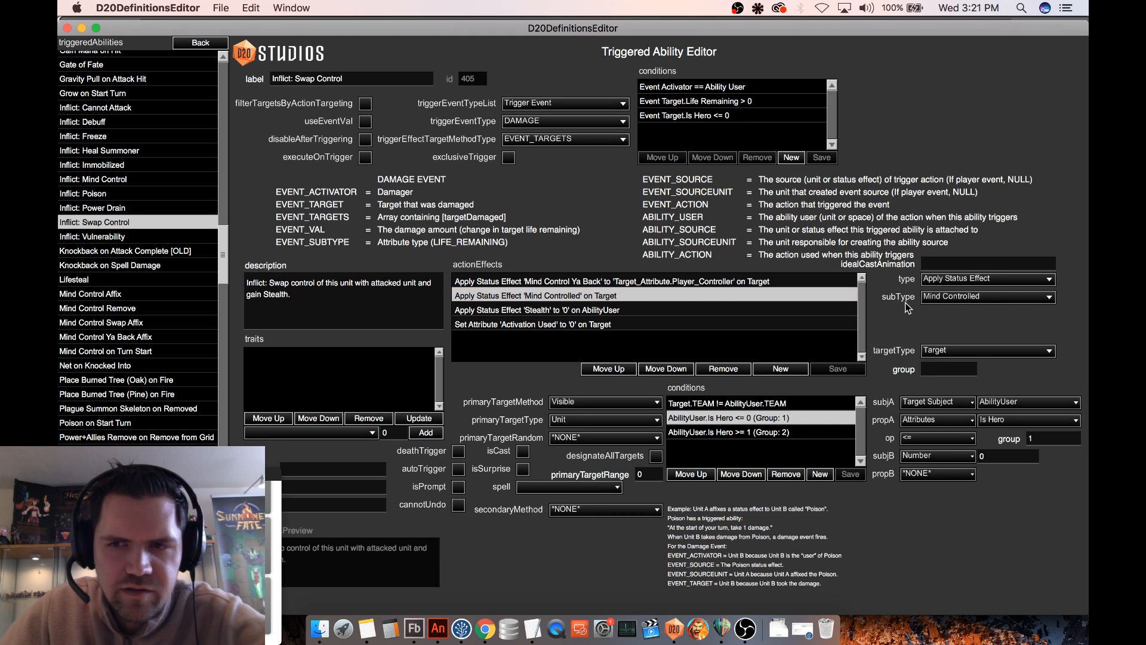
pyautogui.click(937, 368)
pyautogui.write('1')
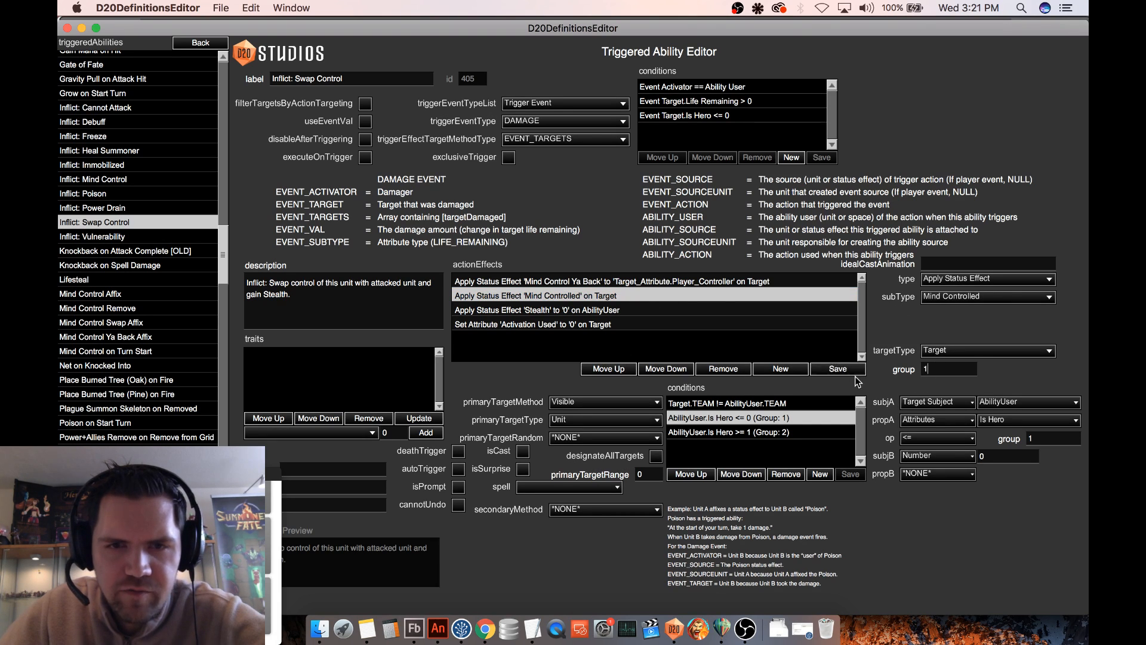
pyautogui.click(839, 368)
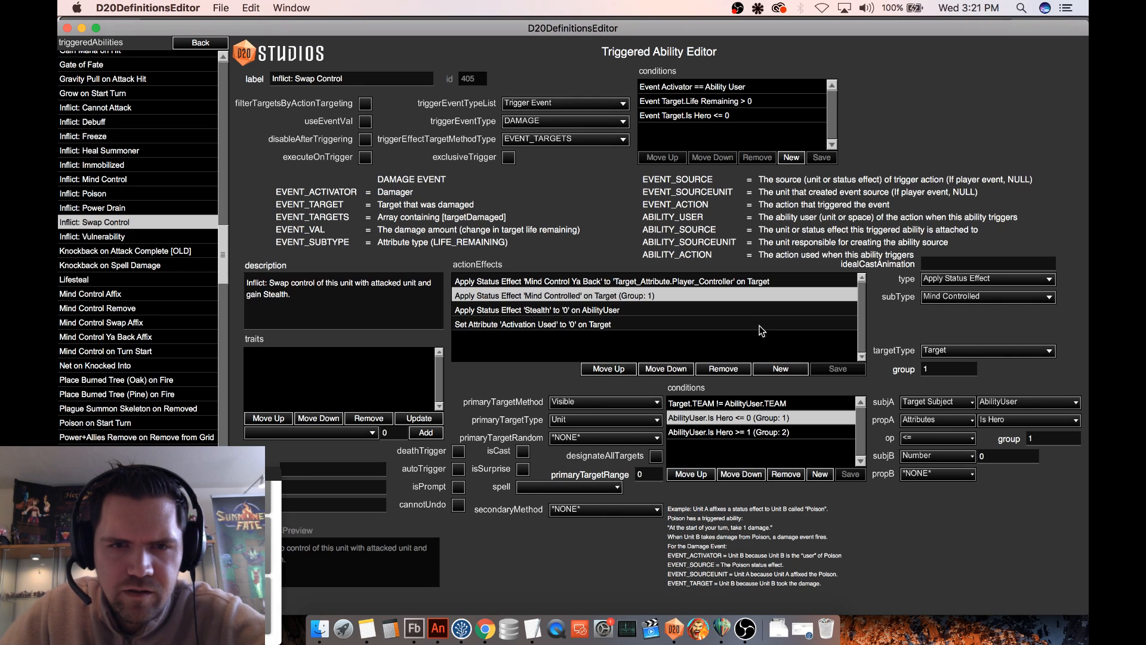
# - Add a new action effect of type Set Attribute with subtype Is Hero
pyautogui.click(656, 311)
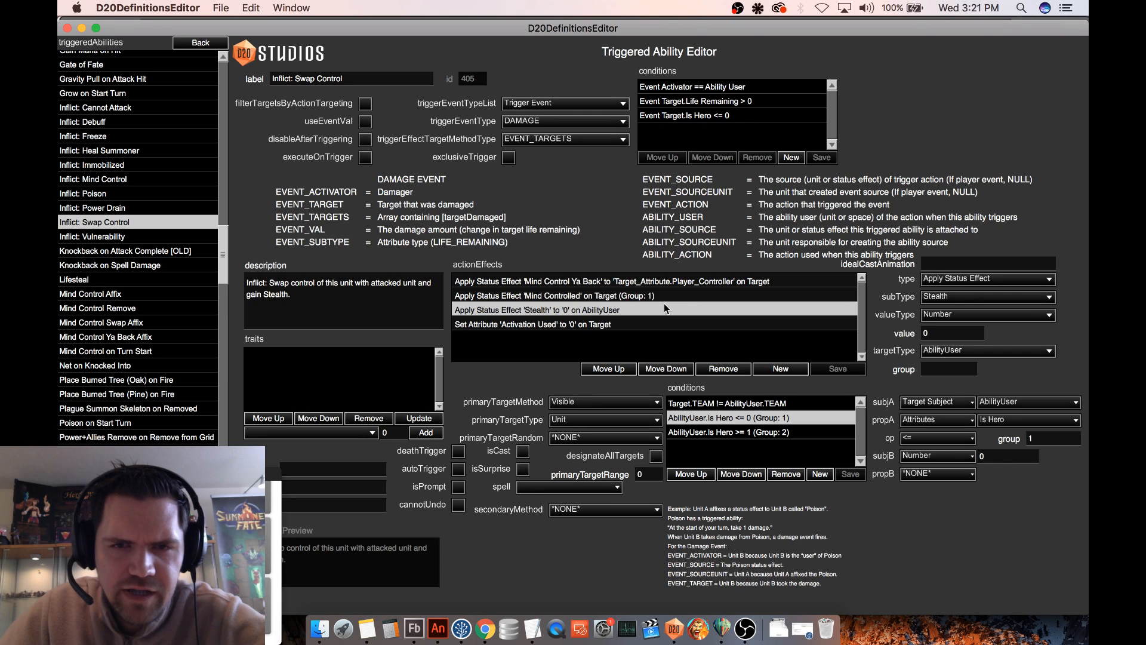
pyautogui.click(667, 295)
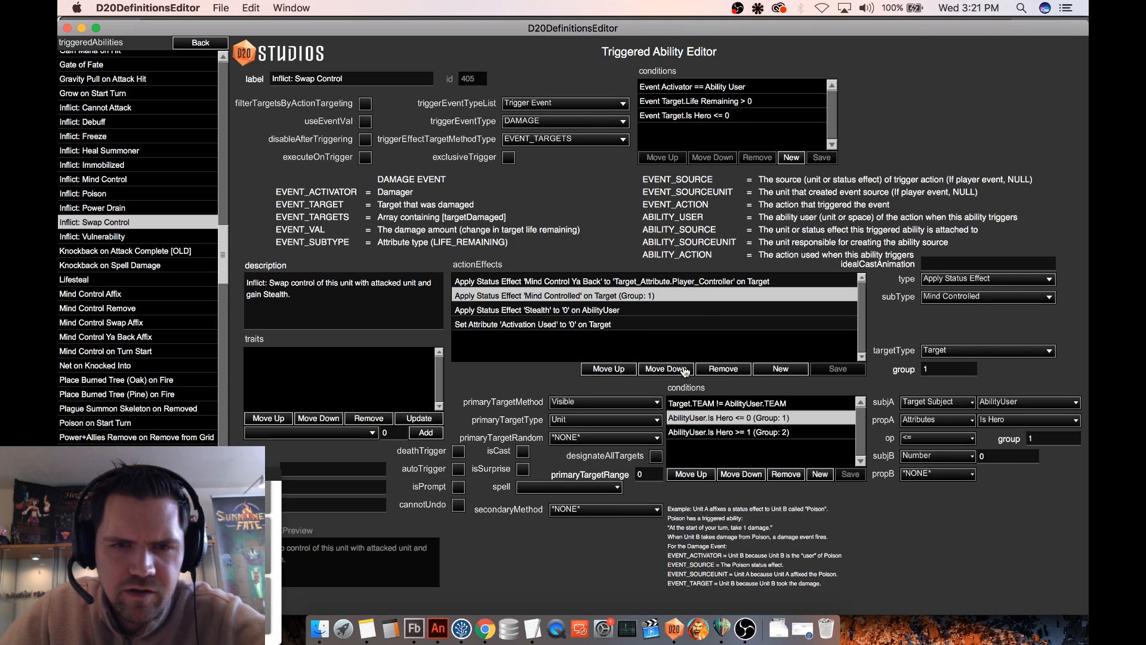
pyautogui.click(779, 369)
pyautogui.click(967, 281)
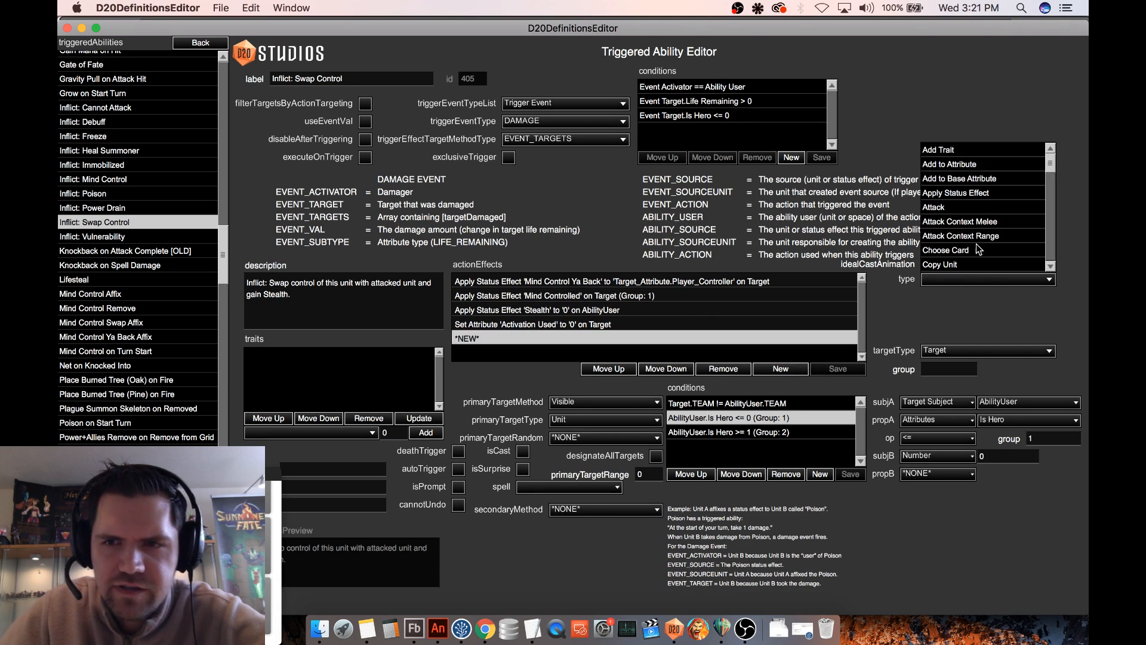
pyautogui.scroll(-4, 1008, 235)
pyautogui.scroll(-4, 1007, 232)
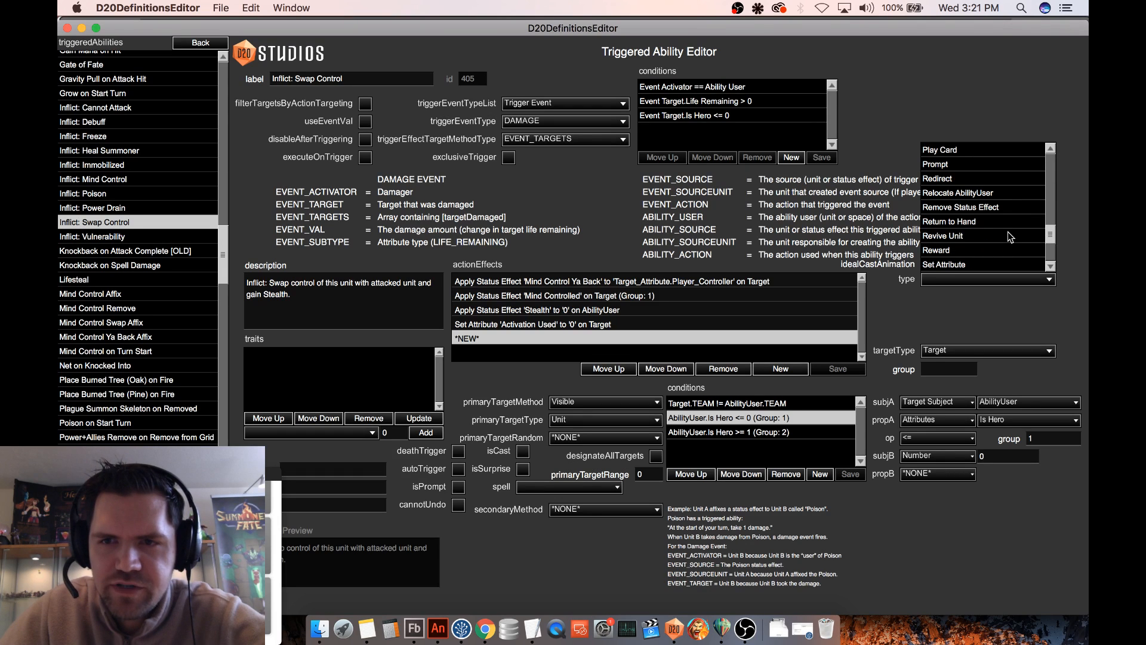
pyautogui.click(963, 264)
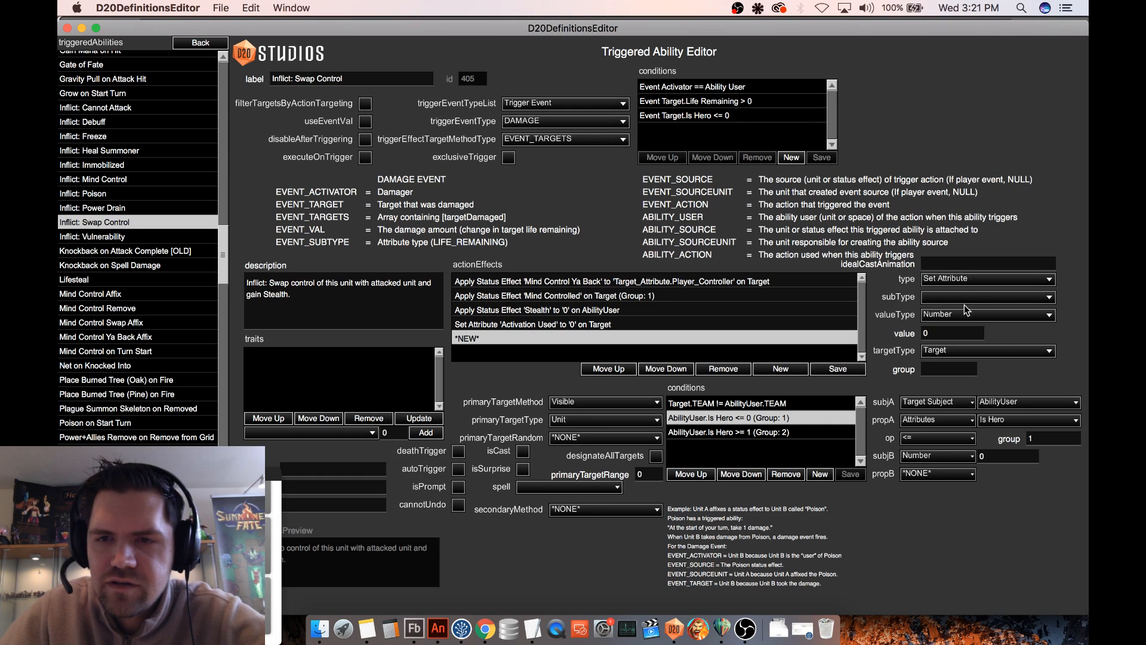
pyautogui.click(968, 297)
pyautogui.moveTo(1050, 179); pyautogui.dragTo(1048, 229)
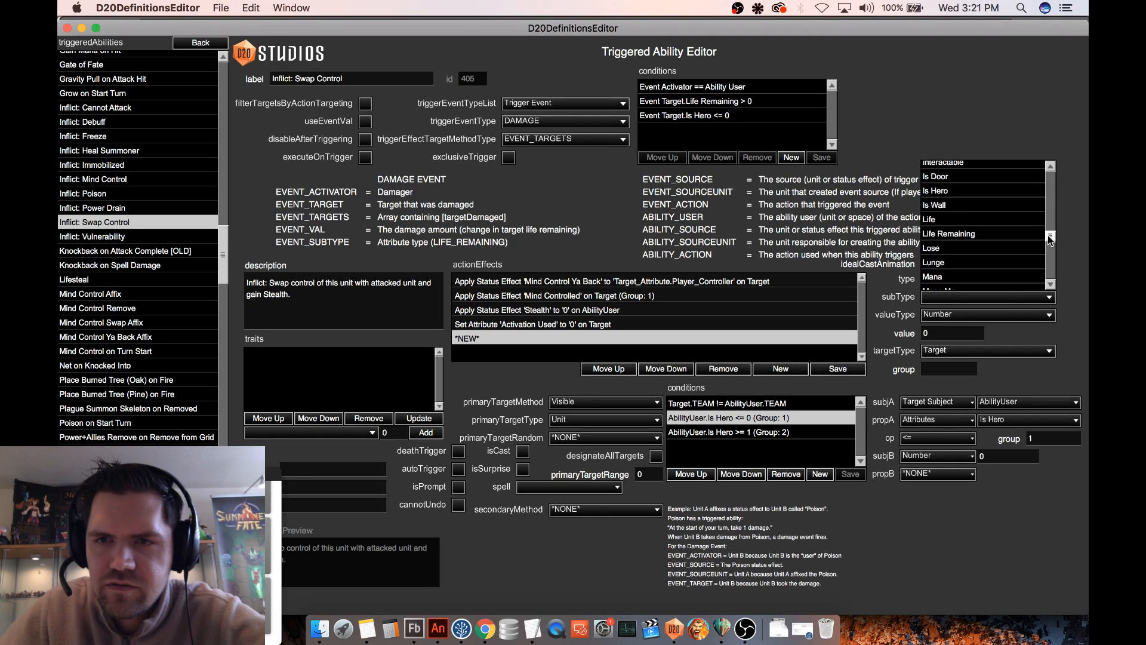
pyautogui.click(947, 202)
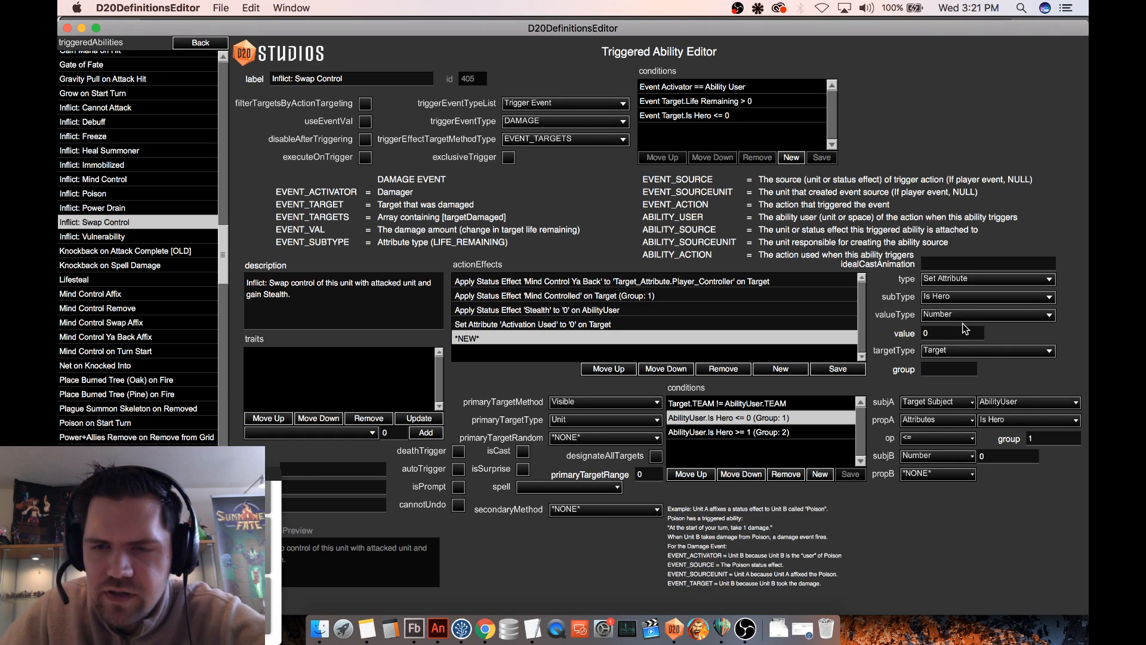
# - Give the new Is Hero effect the number value 1 on Target, assign it to group 2, and save it
pyautogui.click(938, 332)
pyautogui.doubleClick(925, 333)
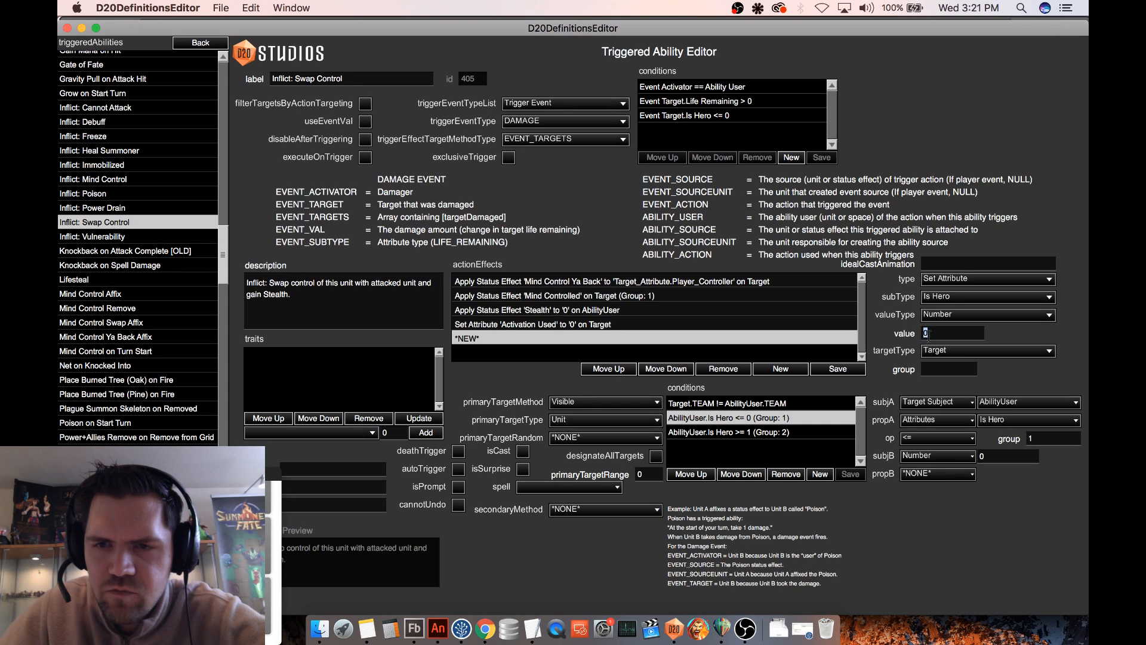
pyautogui.click(952, 352)
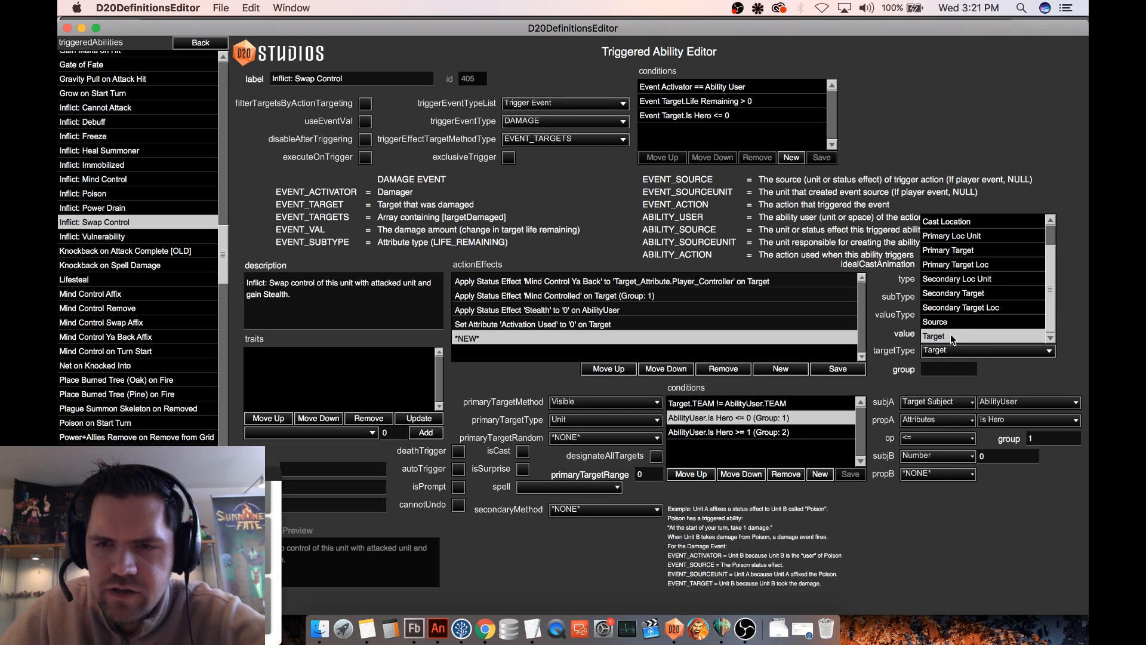
pyautogui.click(952, 337)
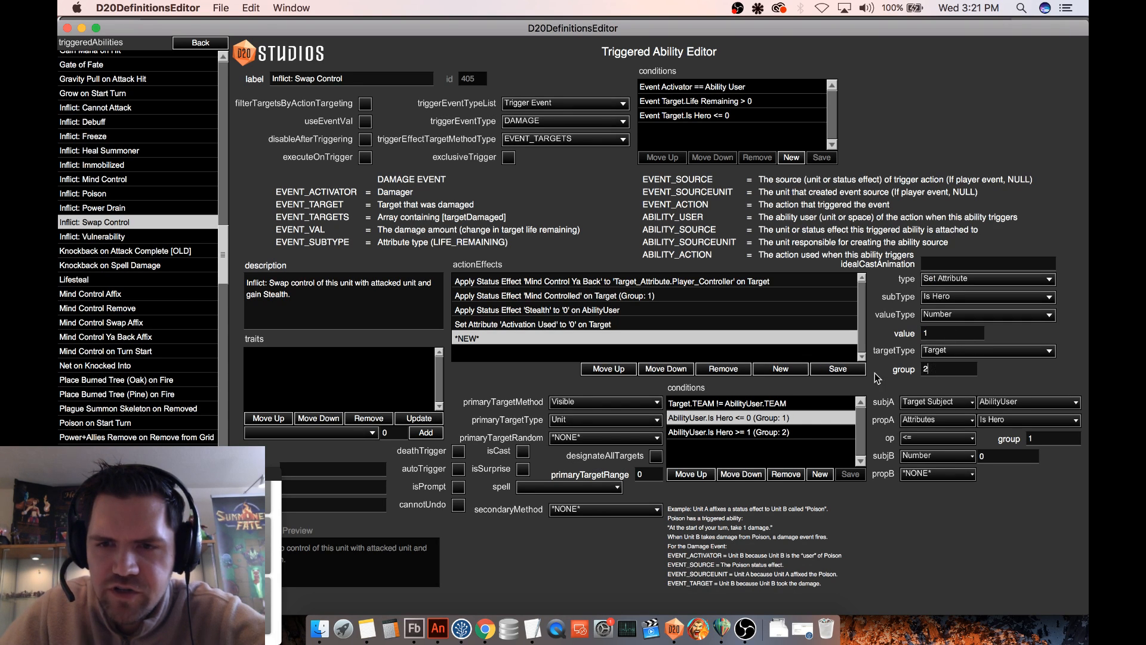
pyautogui.click(838, 369)
pyautogui.click(563, 339)
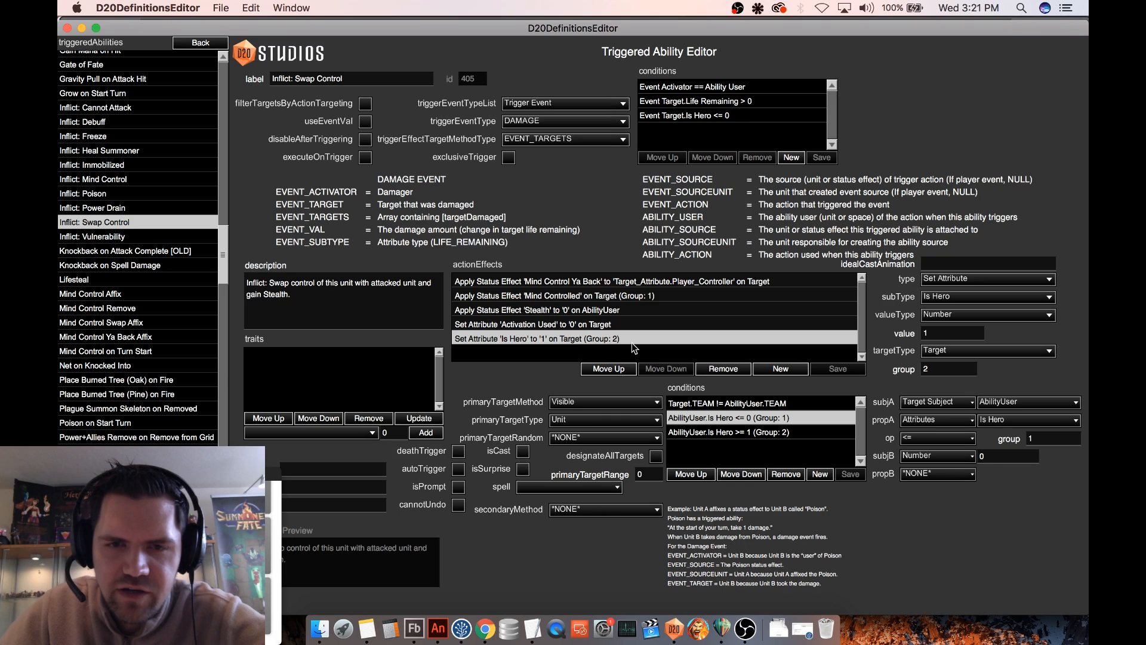
# - Add another action effect of type Set Attribute with subtype Player_Controller
pyautogui.click(782, 370)
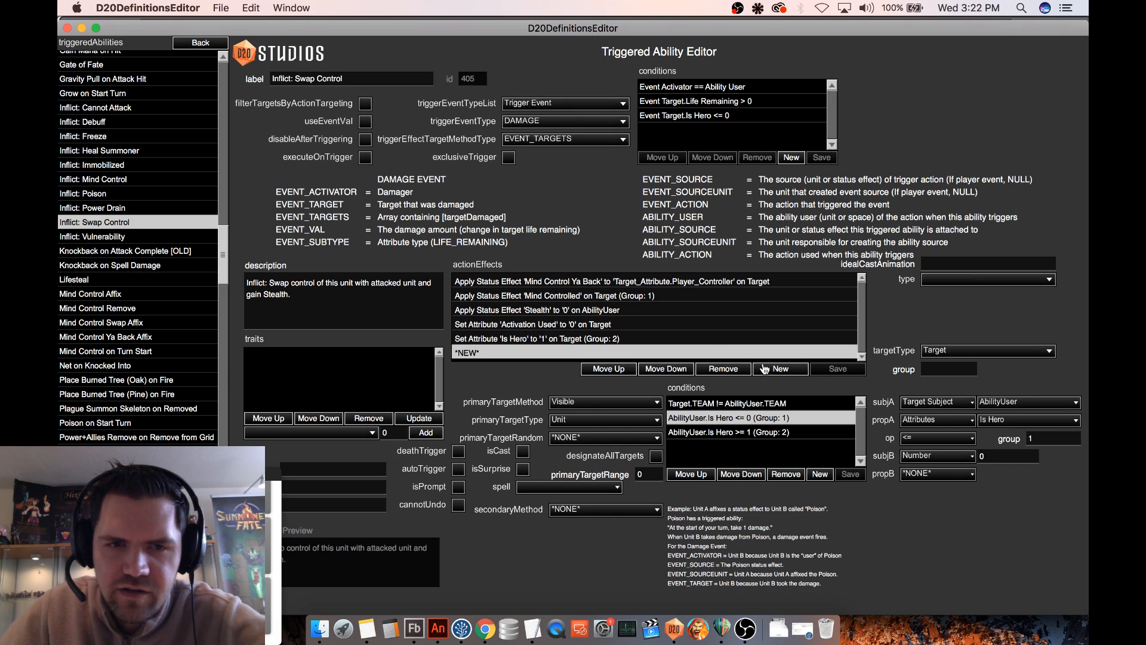
pyautogui.click(948, 280)
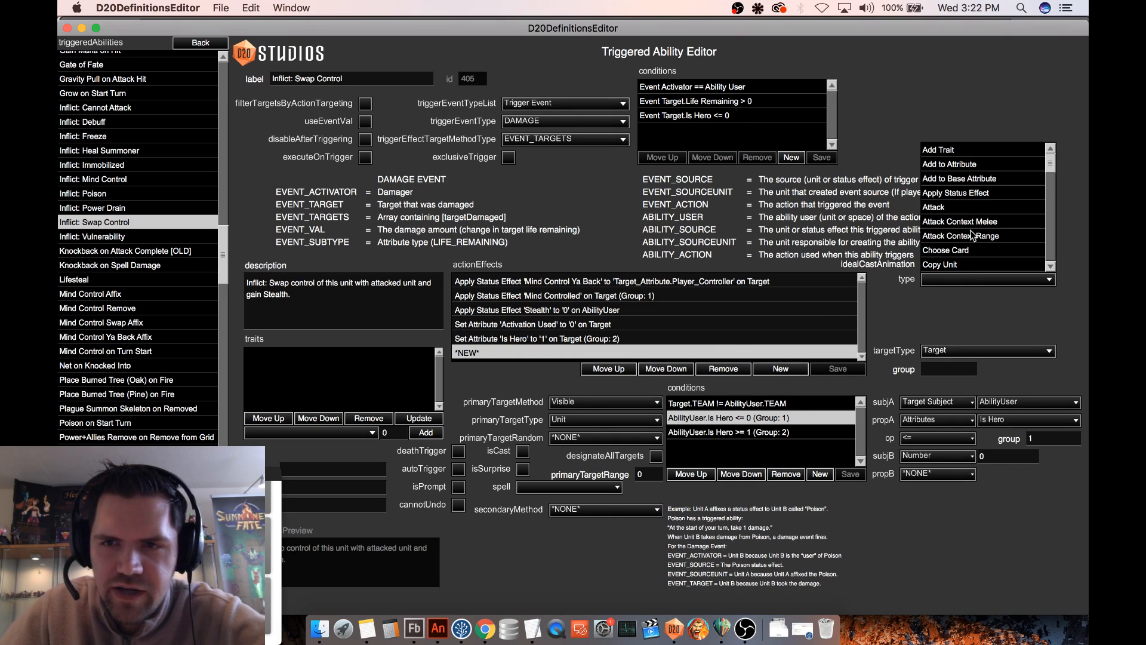
pyautogui.scroll(-10, 992, 243)
pyautogui.scroll(-6, 992, 243)
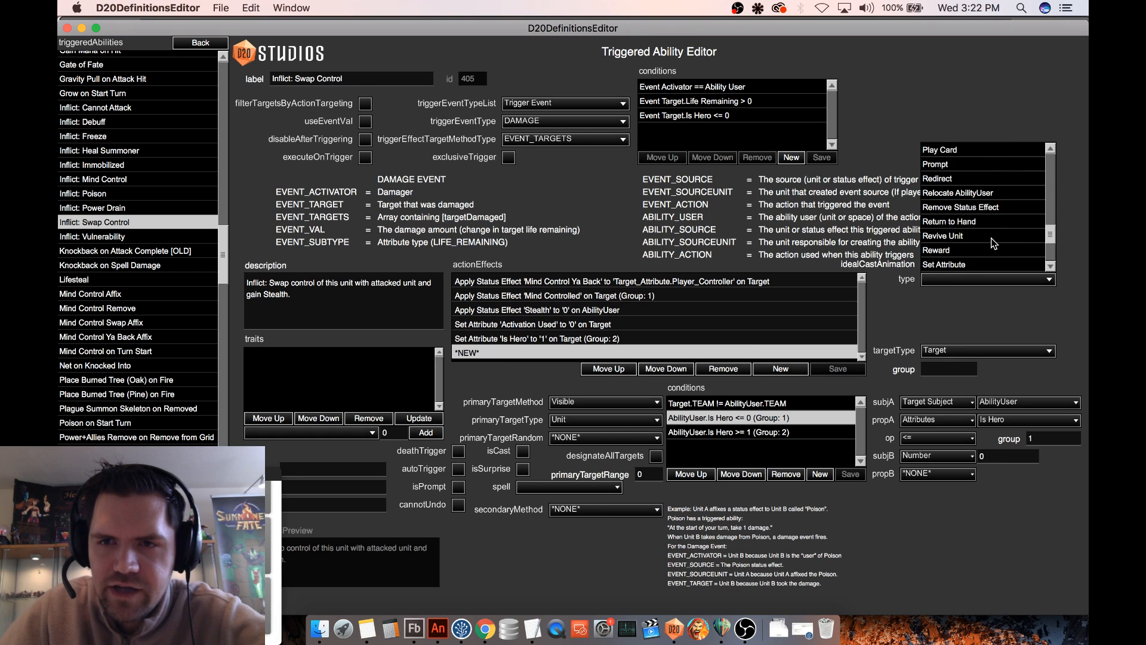
pyautogui.click(961, 214)
pyautogui.click(943, 298)
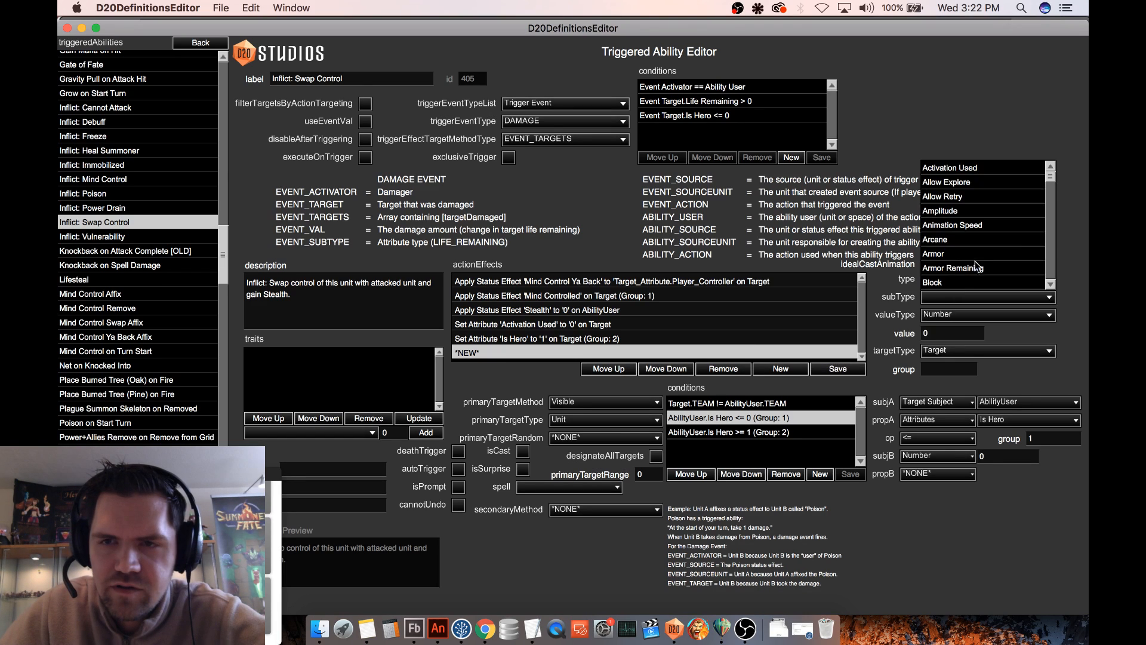
pyautogui.moveTo(1051, 187); pyautogui.dragTo(1049, 257)
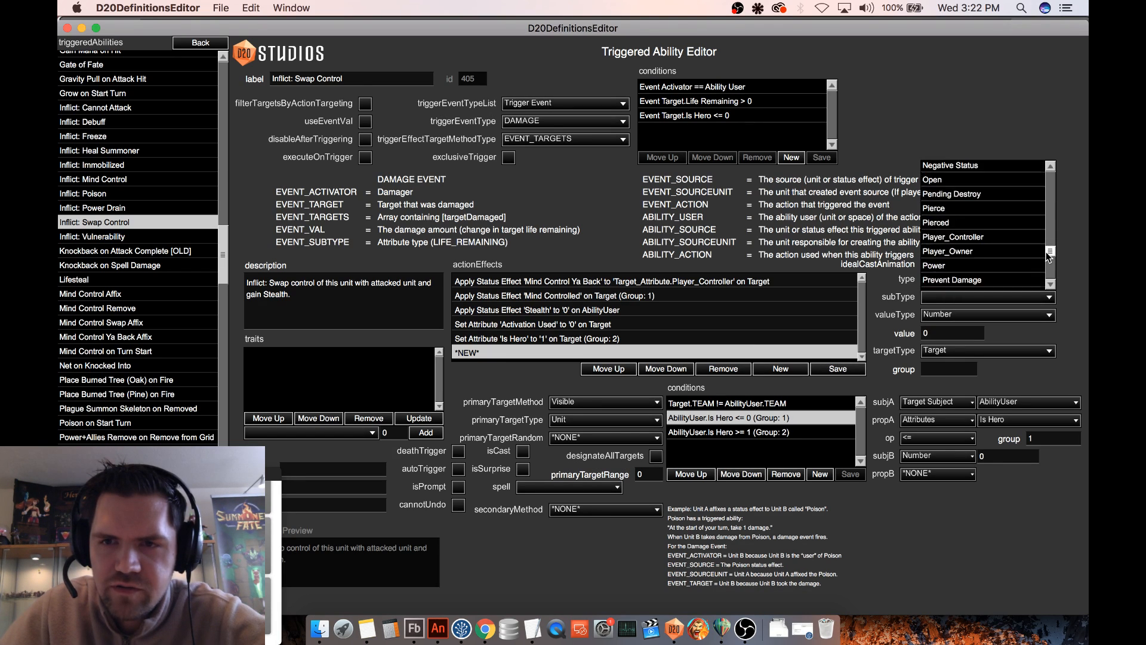
pyautogui.click(958, 237)
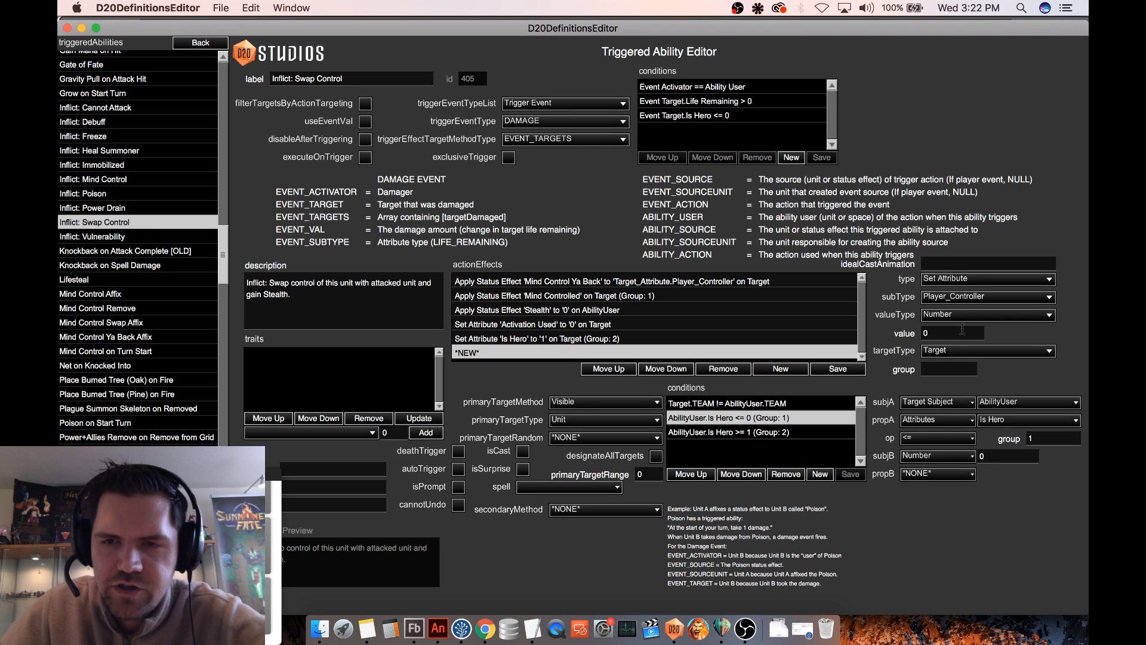
# - Take the Player_Controller effect's value from AbilityUser_Attribute Player_Controller, apply it to Target in group 2, and save it
pyautogui.click(963, 316)
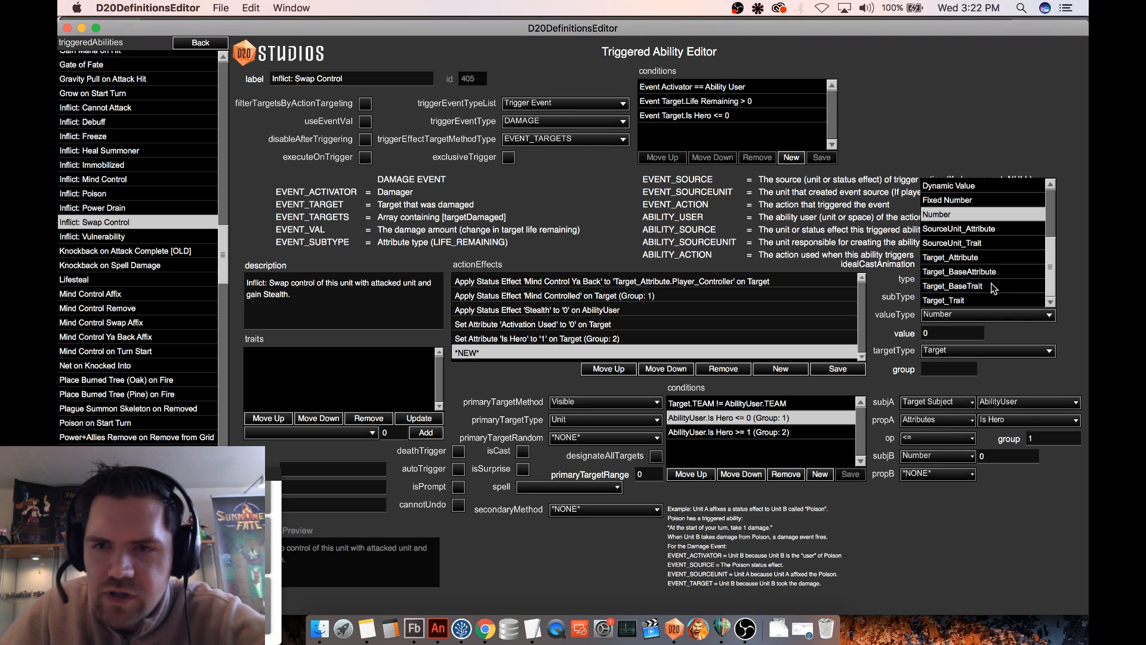
pyautogui.scroll(4, 986, 278)
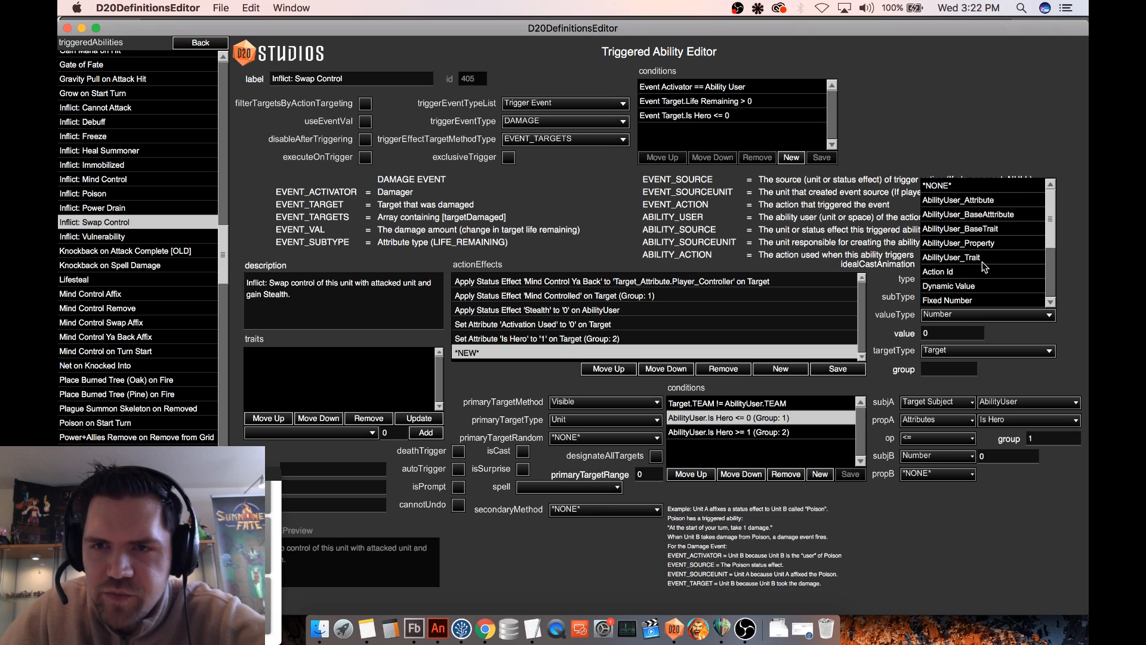
pyautogui.click(983, 201)
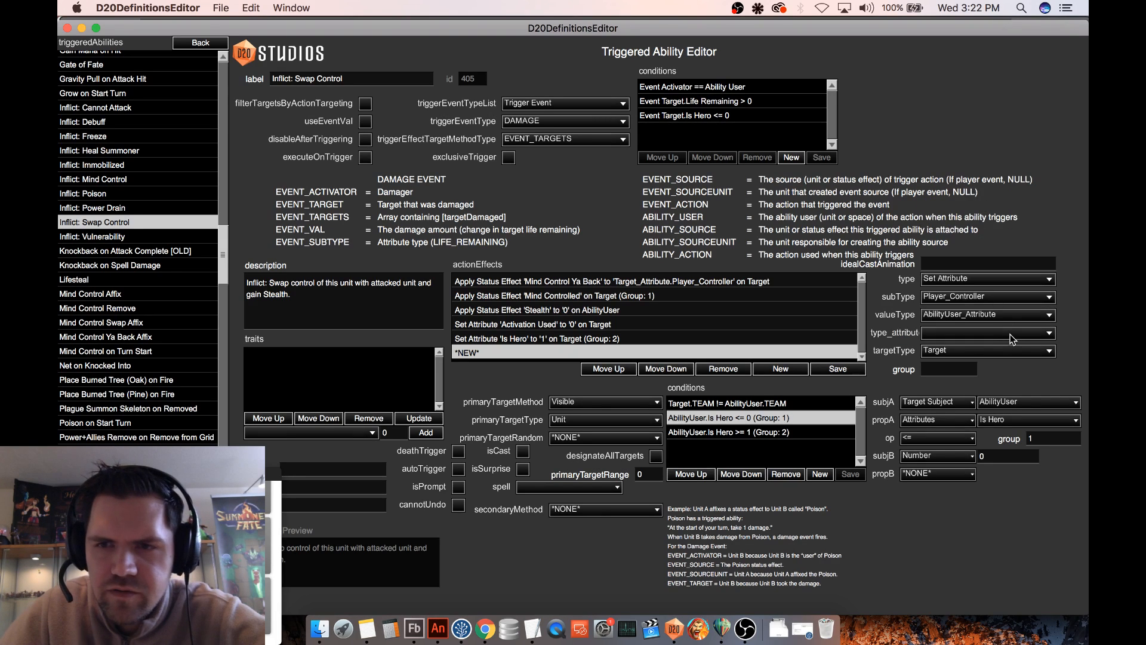
pyautogui.click(1013, 338)
pyautogui.moveTo(1054, 216); pyautogui.dragTo(1044, 294)
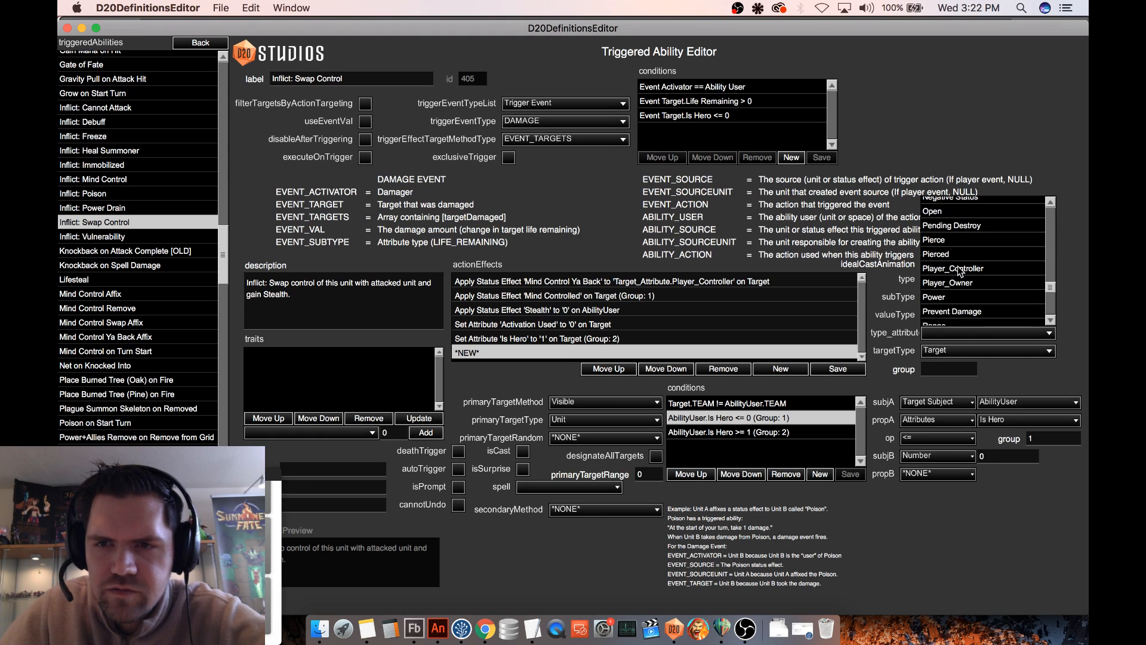
pyautogui.click(962, 272)
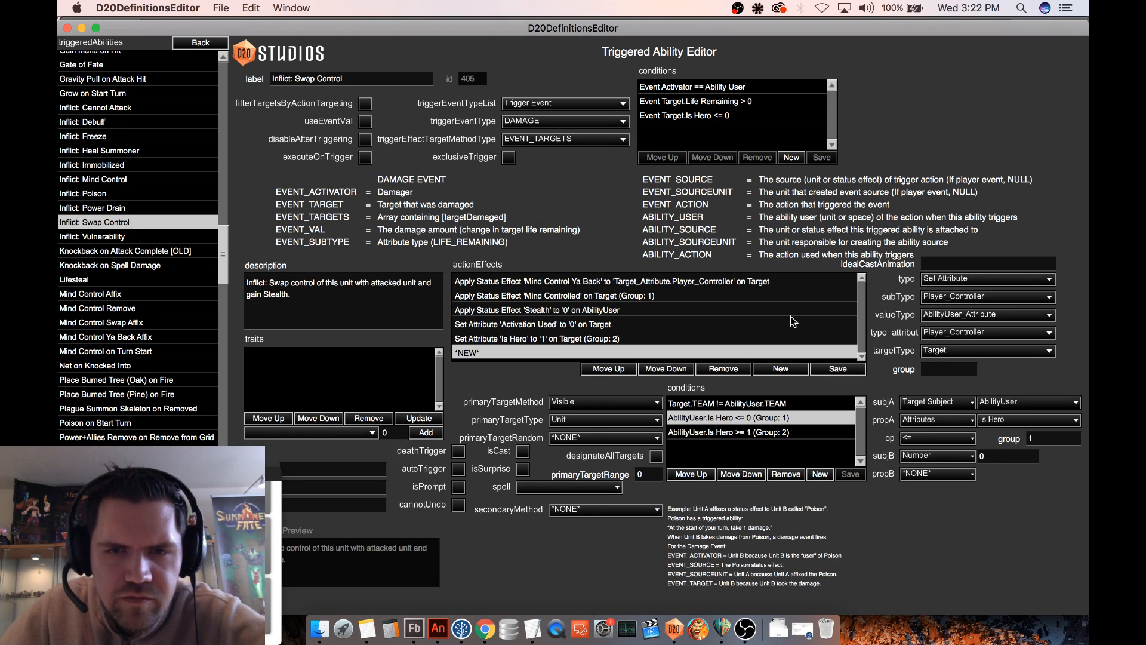
pyautogui.click(1000, 356)
pyautogui.click(945, 337)
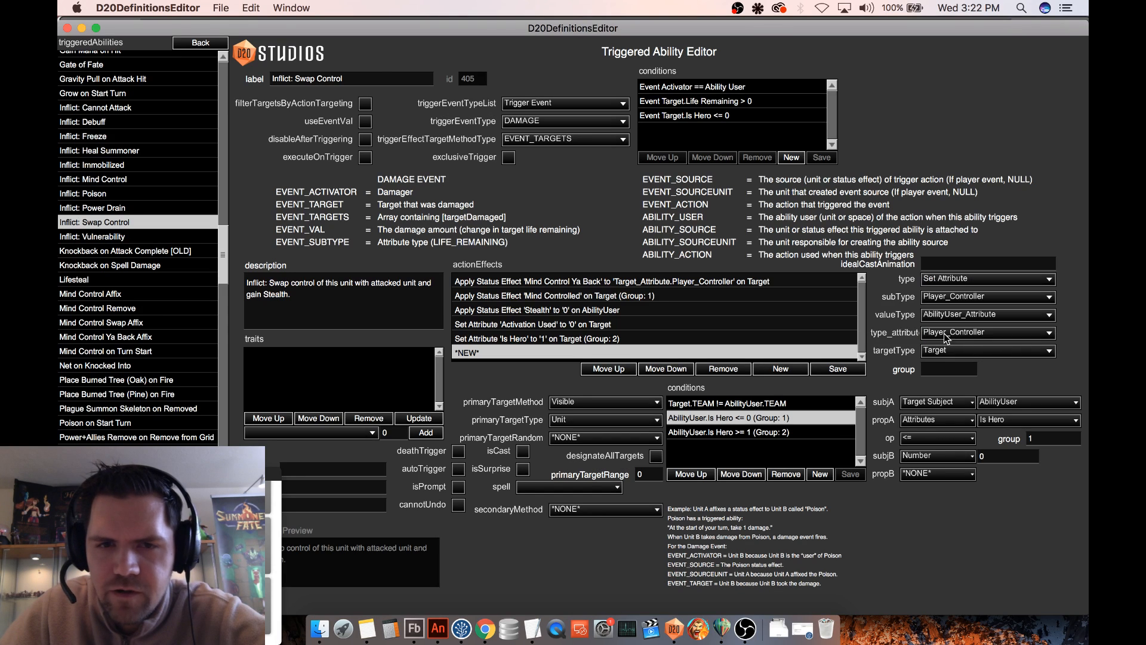
pyautogui.click(837, 369)
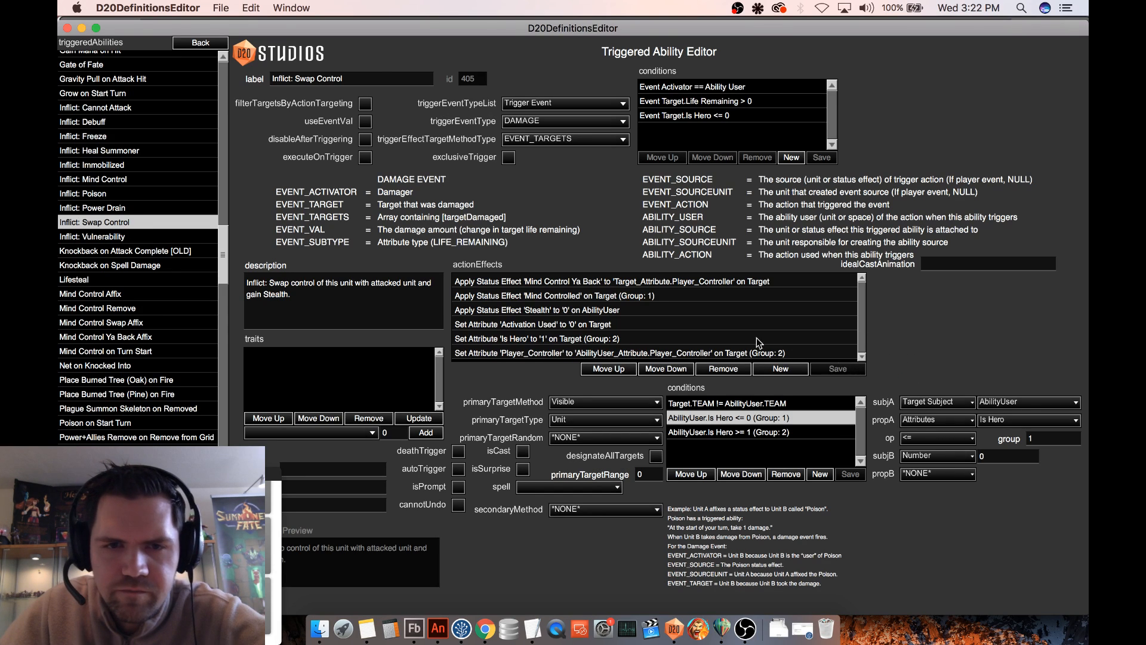
# - Add another Set Attribute action effect with subtype Is Hero at the end of the effects list
pyautogui.click(749, 340)
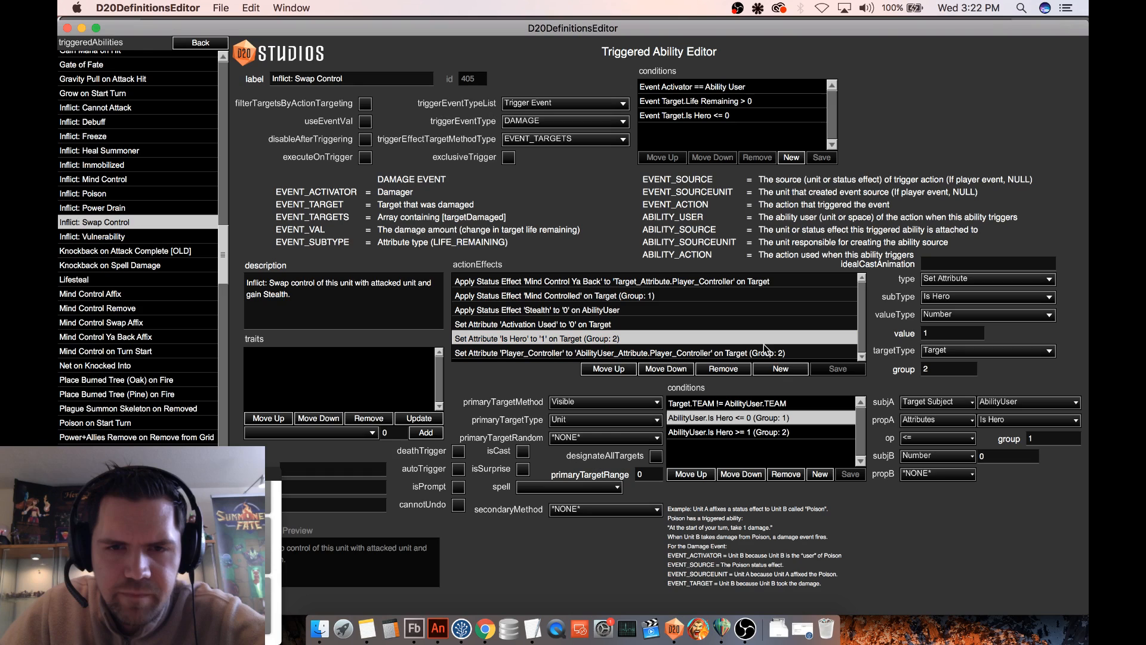
pyautogui.click(780, 369)
pyautogui.click(958, 280)
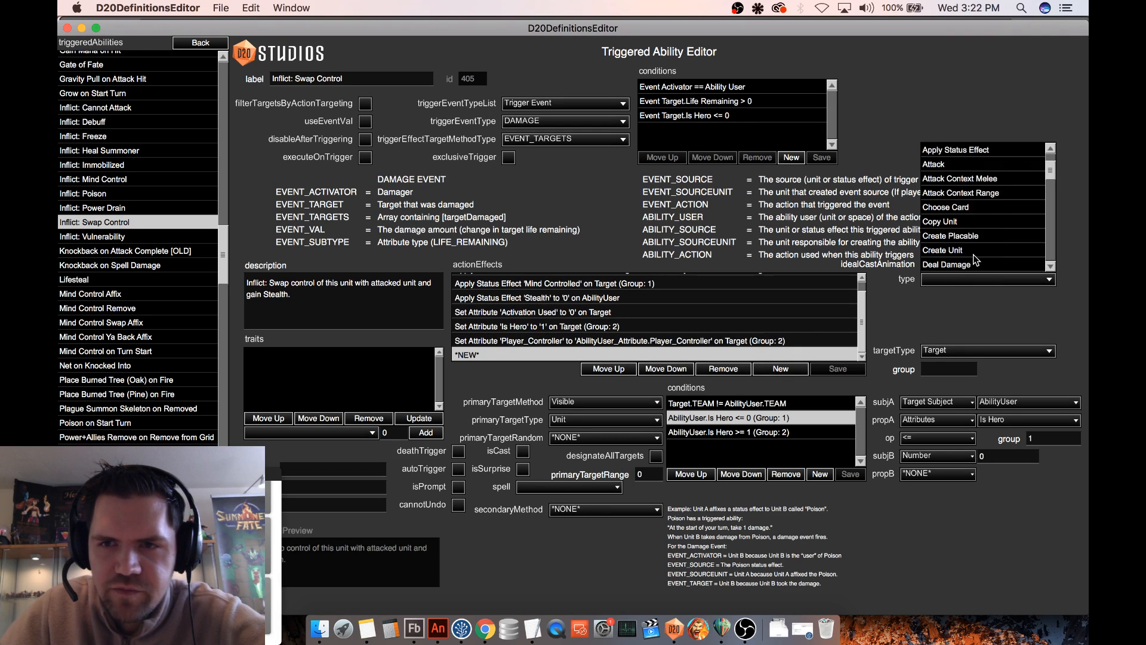
pyautogui.scroll(-10, 975, 259)
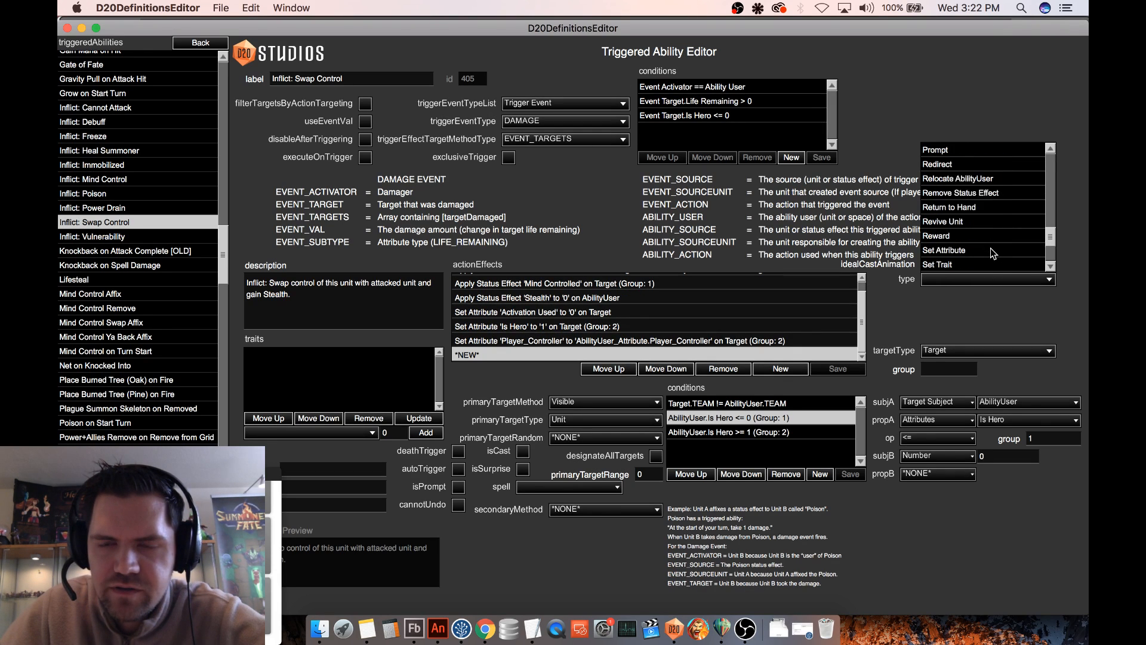
pyautogui.scroll(-1, 992, 254)
pyautogui.click(961, 236)
pyautogui.click(961, 297)
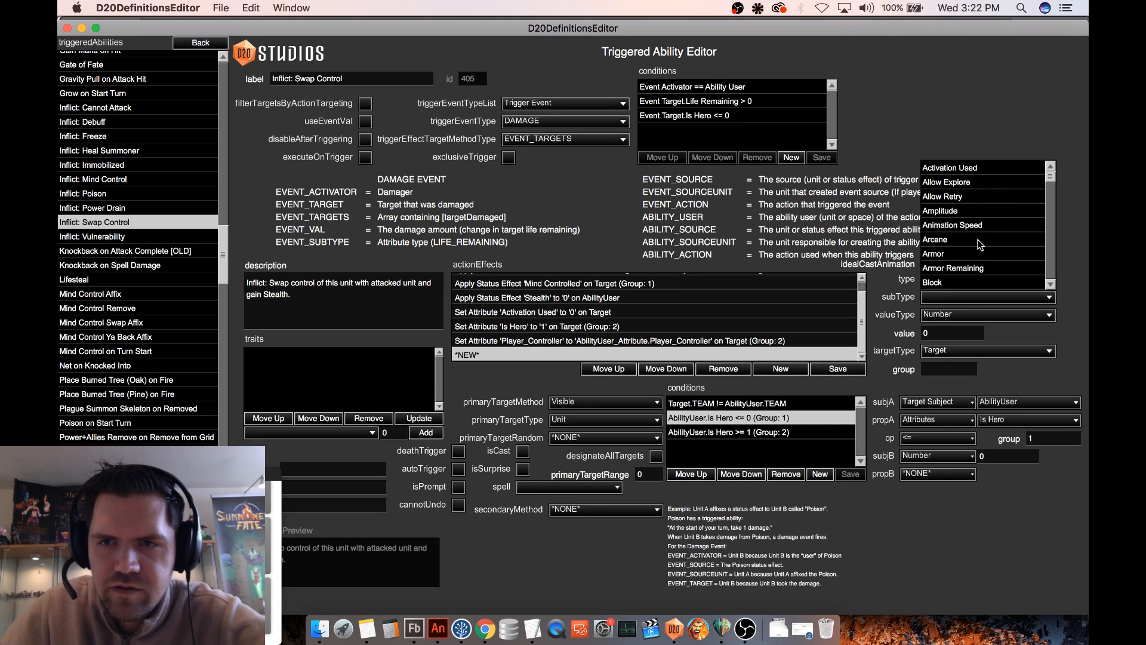
pyautogui.scroll(-5, 982, 245)
pyautogui.scroll(-10, 982, 243)
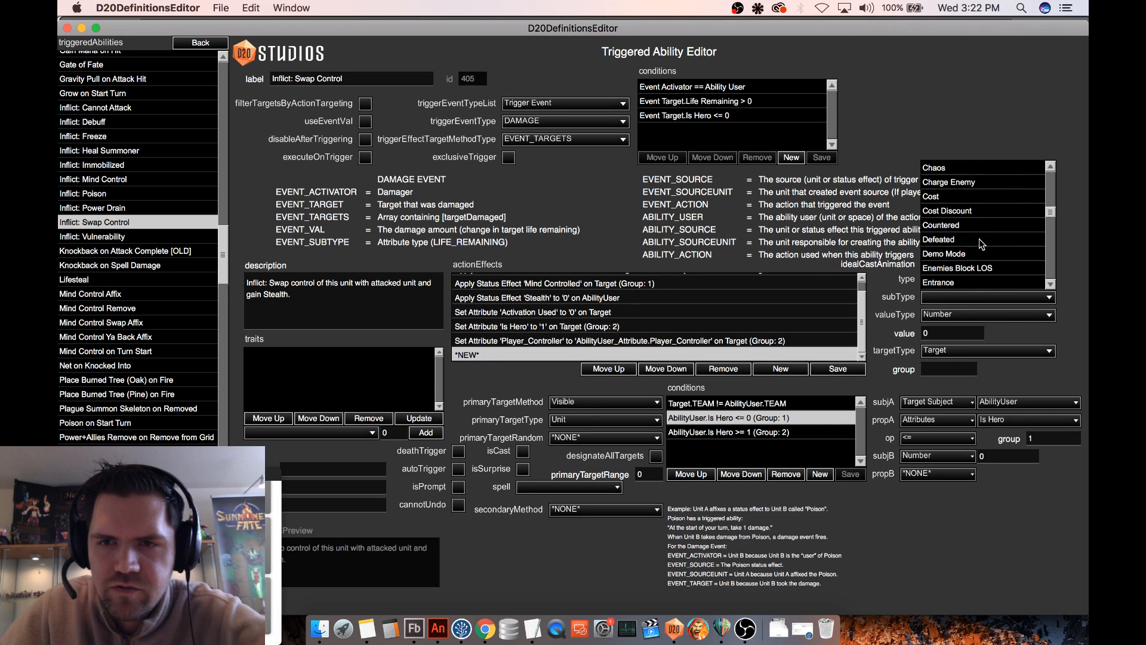
pyautogui.click(939, 256)
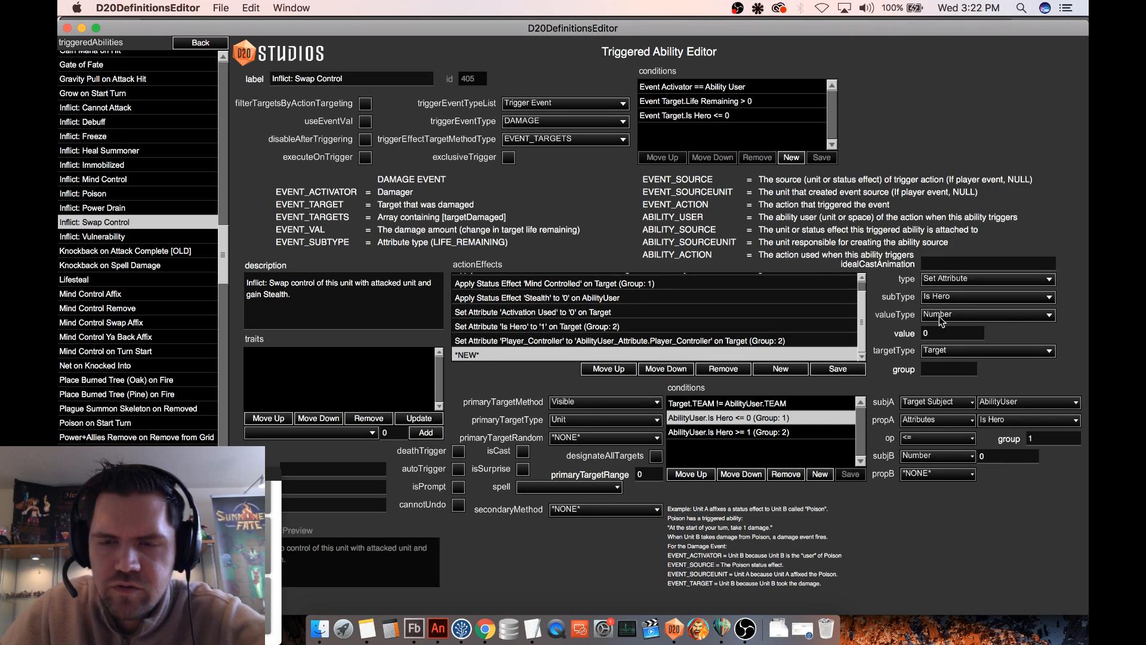
# - Target the new Is Hero effect at AbilityUser with number value 0, assign it to group 2, and save it
pyautogui.click(952, 350)
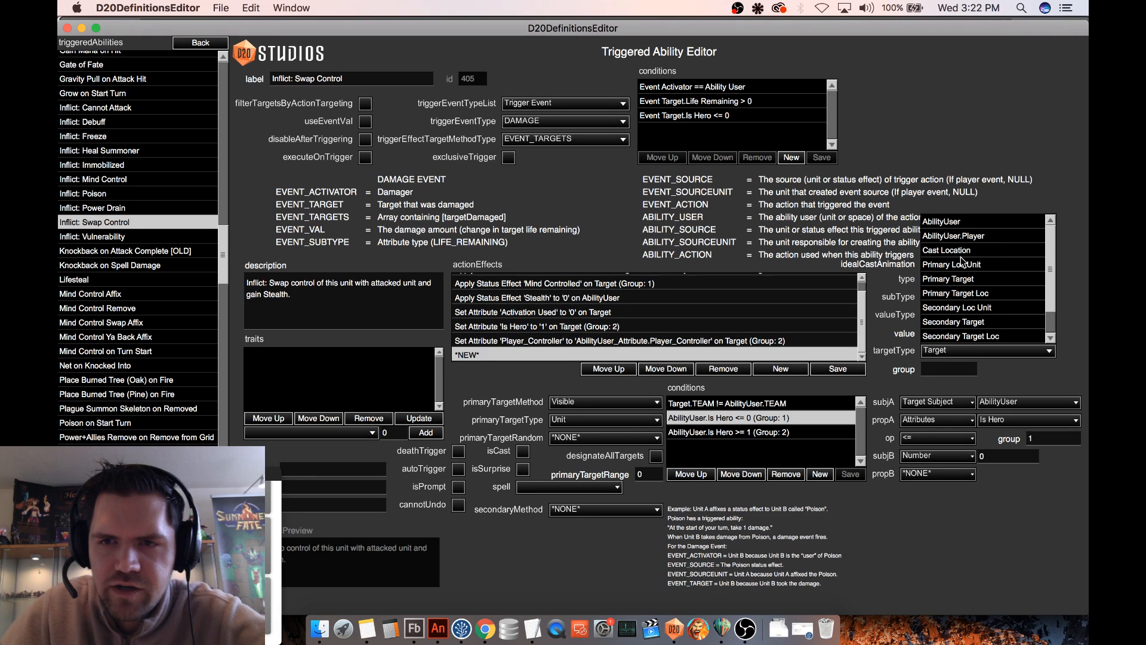
pyautogui.click(949, 223)
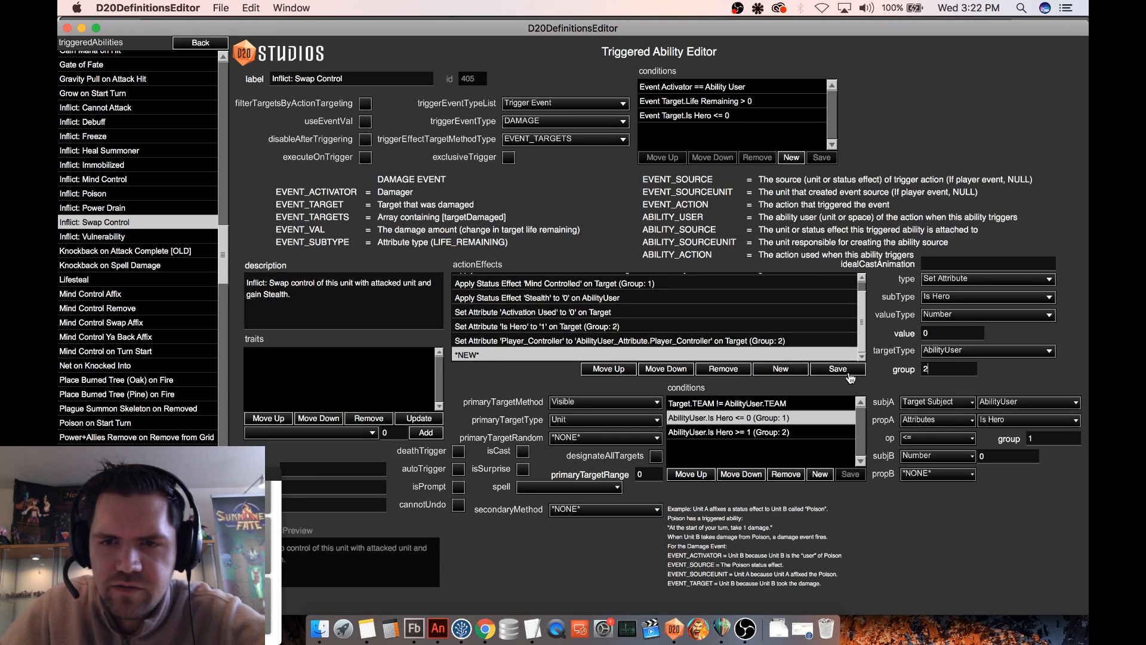
pyautogui.click(843, 373)
# - Review the Mind Controlled effect in group 1 and the Is Hero and Player_Controller effects in group 2
pyautogui.click(649, 327)
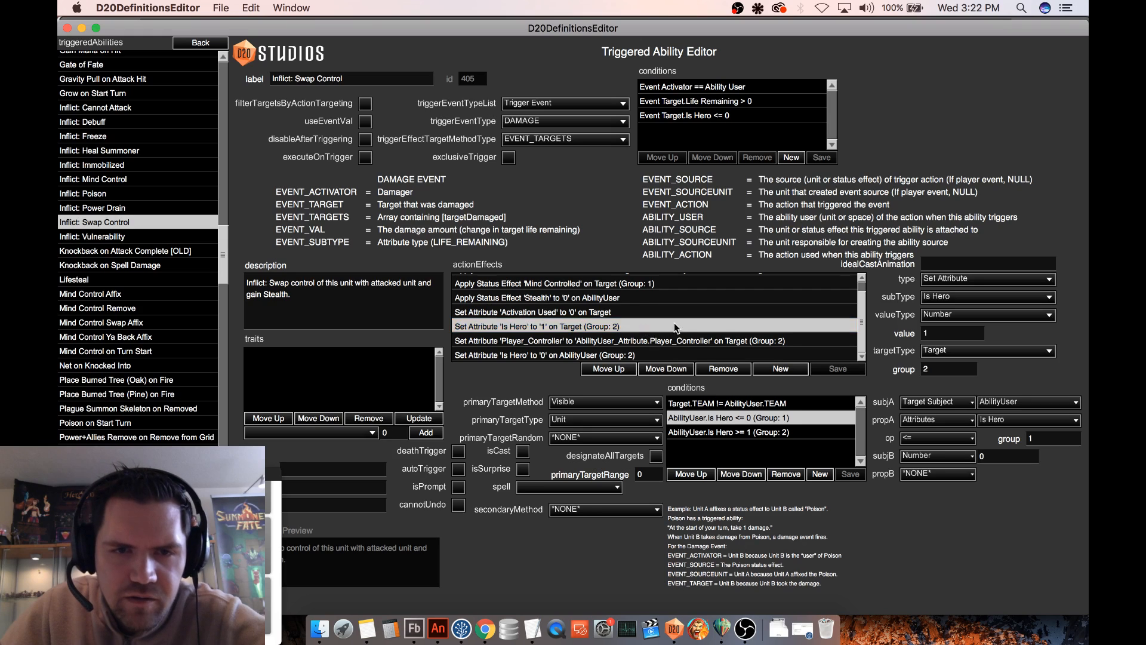
pyautogui.scroll(1, 676, 322)
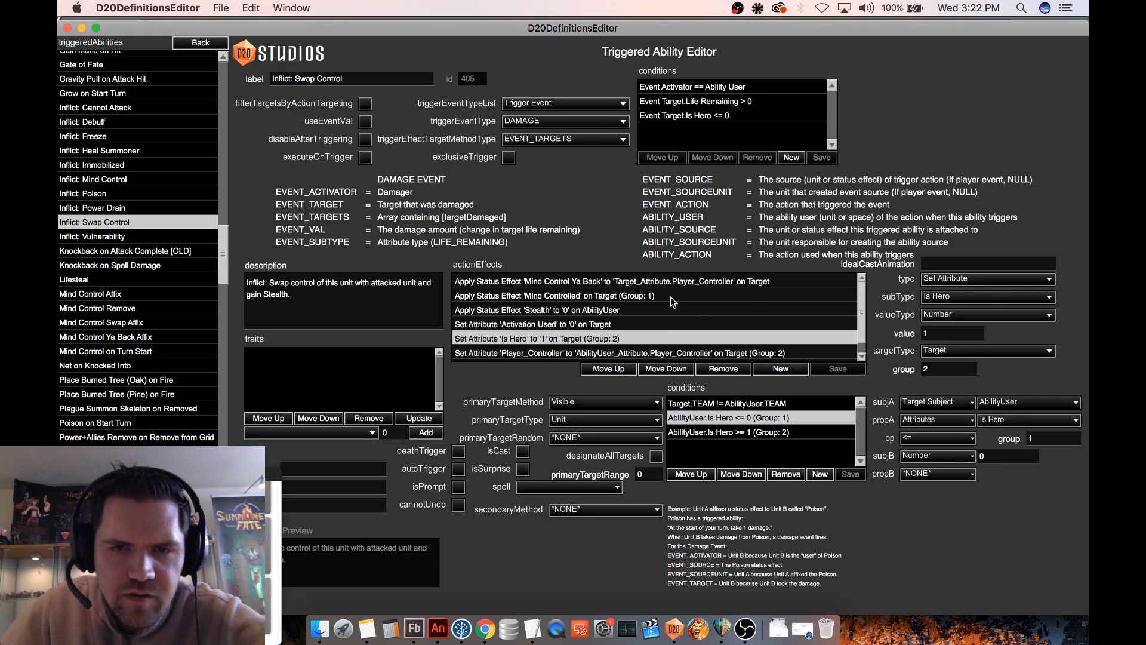
pyautogui.click(671, 297)
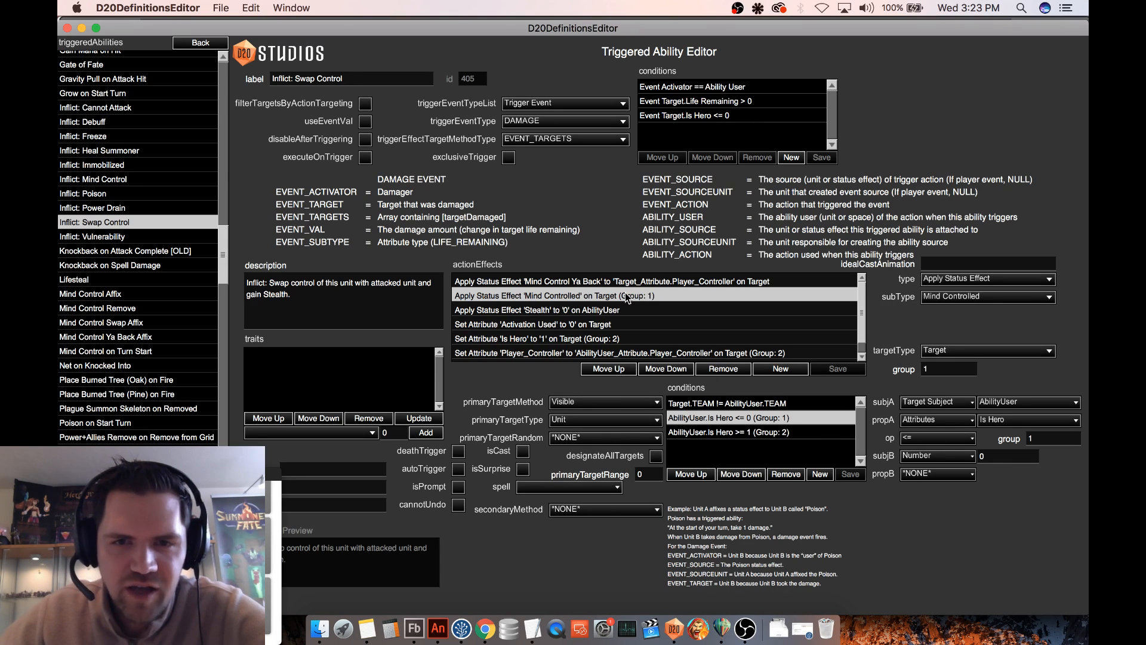
pyautogui.scroll(-1, 661, 316)
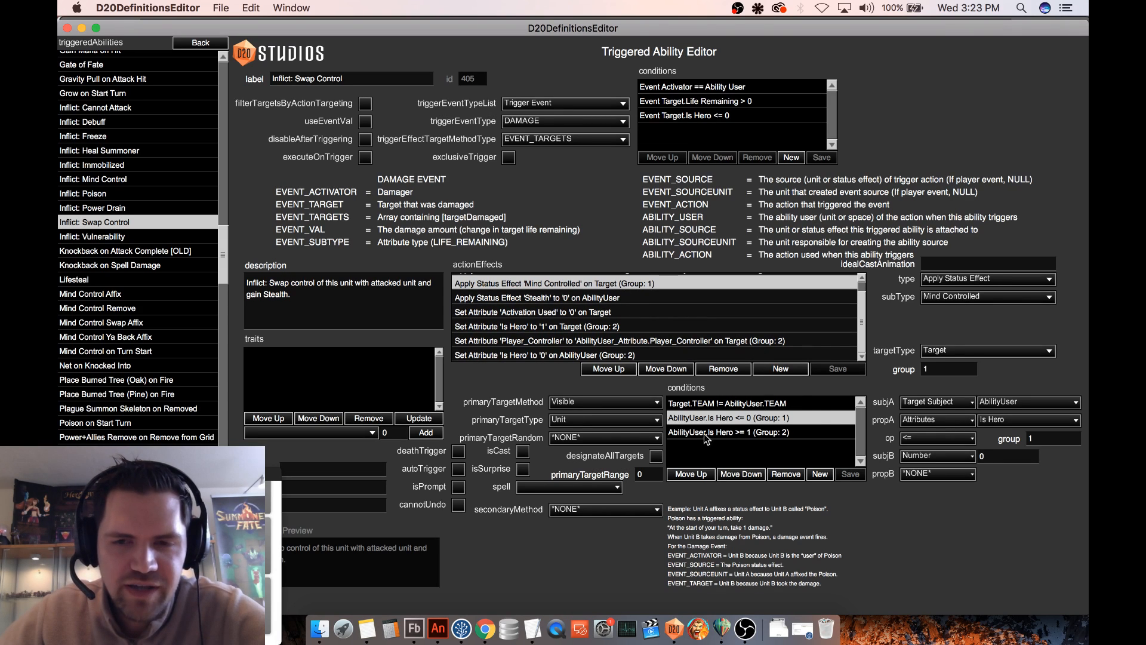
pyautogui.click(536, 328)
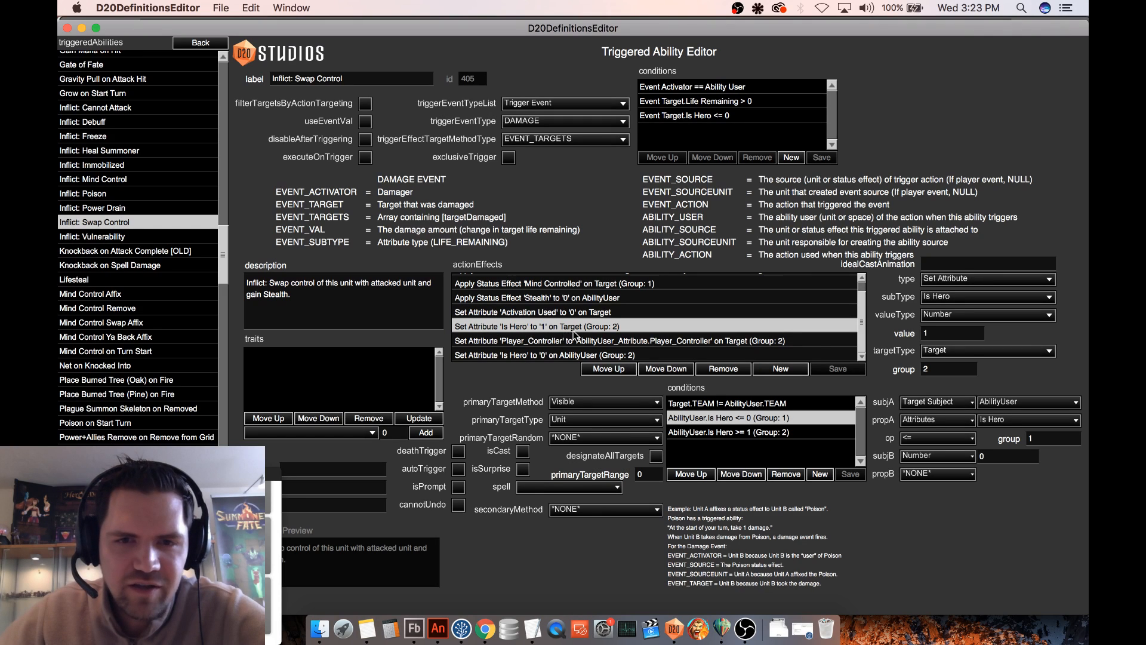
pyautogui.click(545, 341)
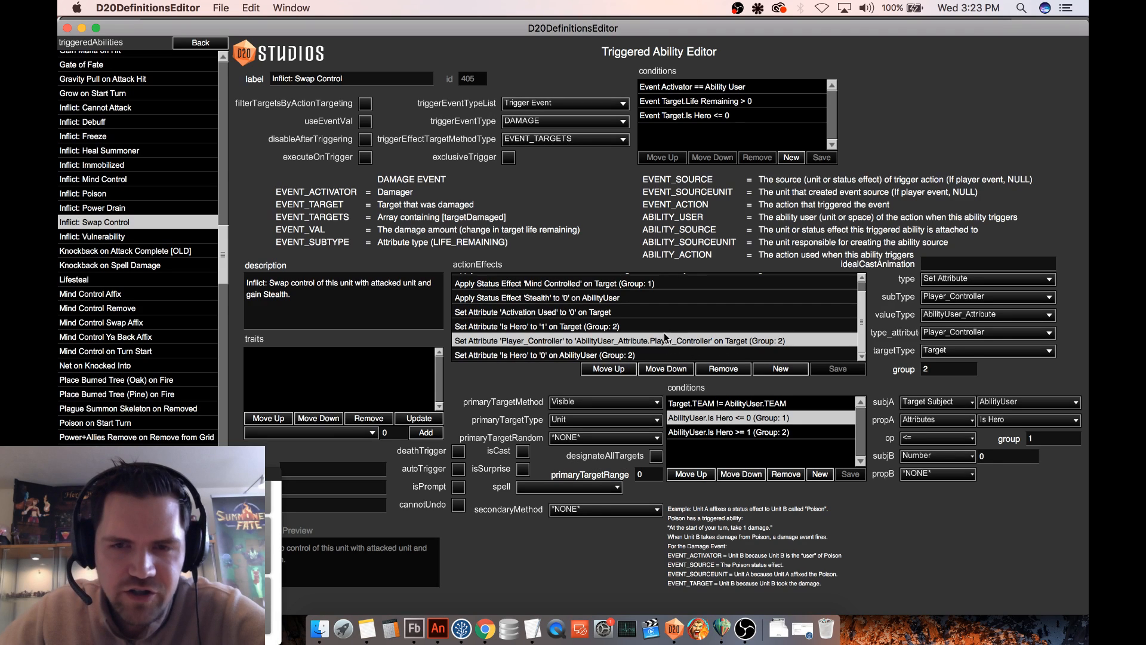
pyautogui.click(499, 355)
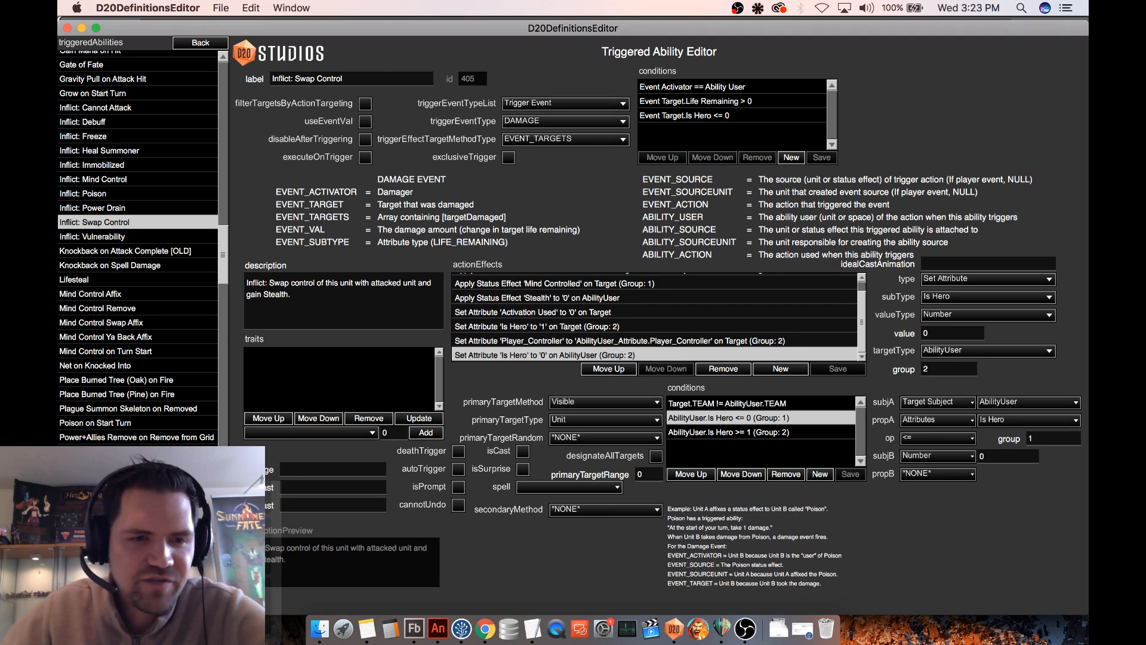
# - Leave the Swap Control ability and open the Transfer Test deck for editing
pyautogui.click(95, 597)
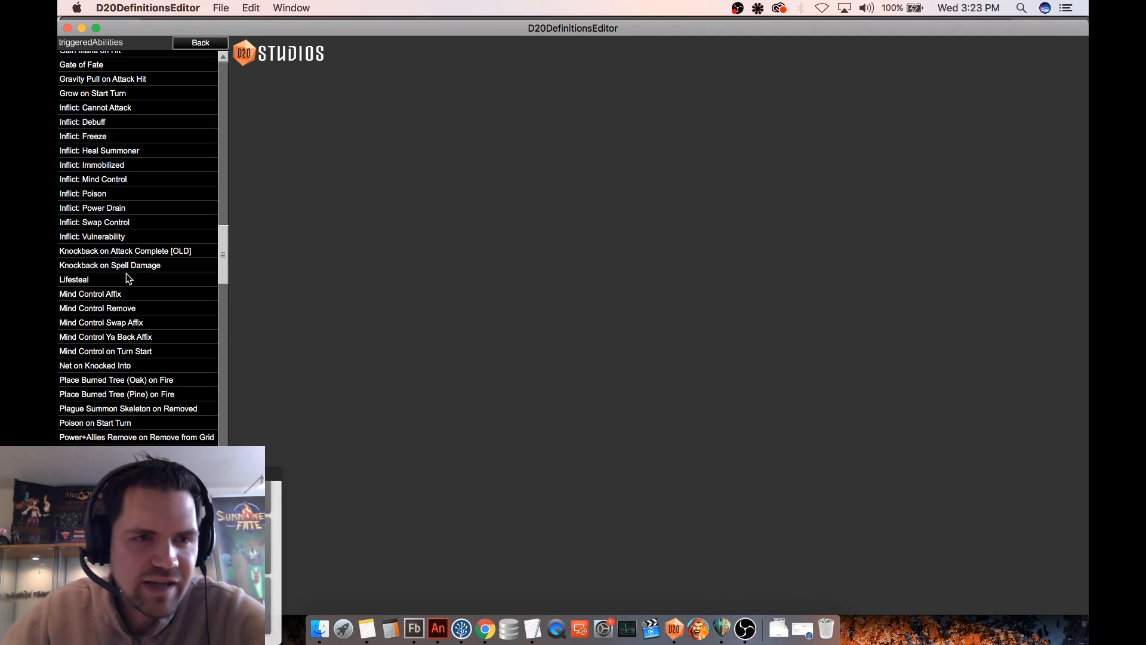
pyautogui.click(197, 46)
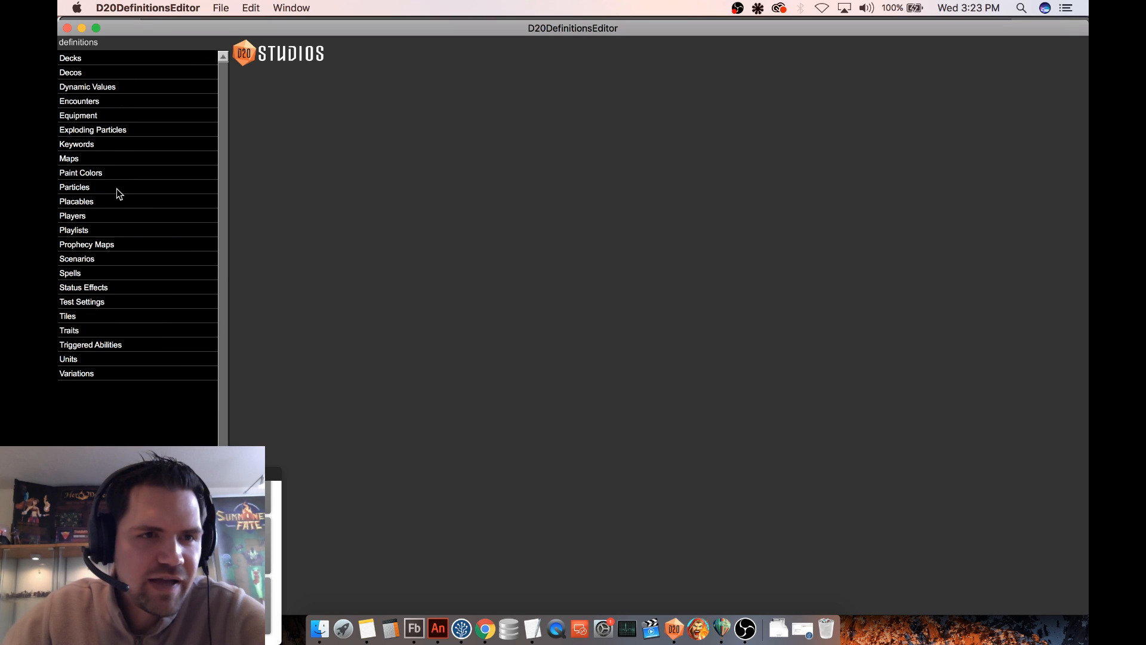
pyautogui.click(89, 275)
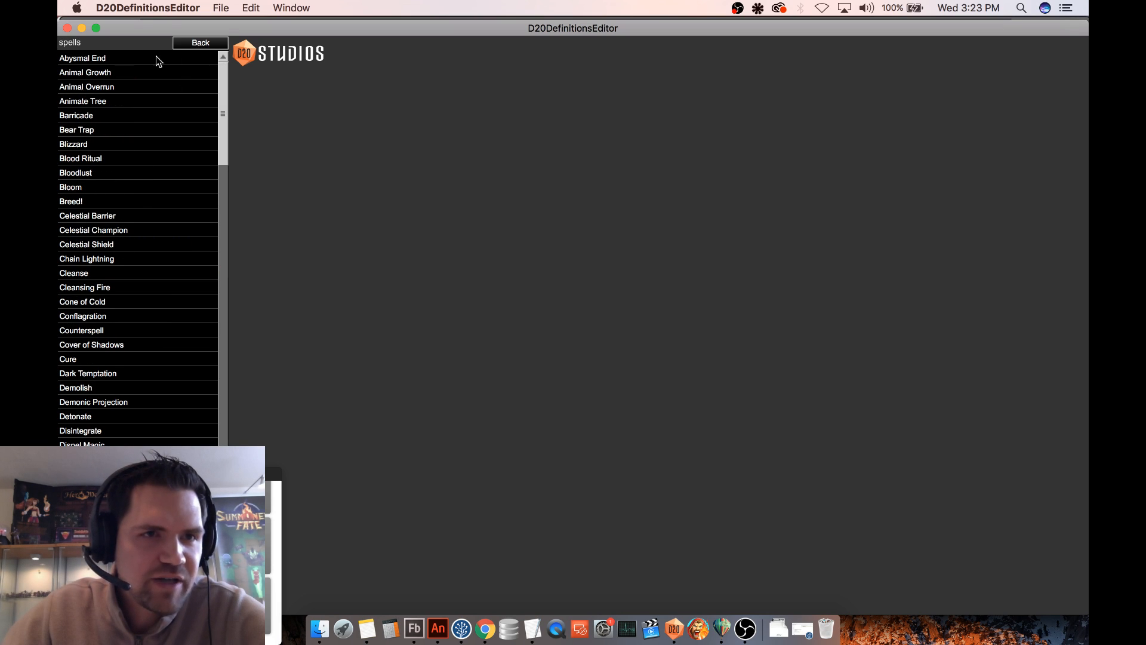
pyautogui.click(185, 44)
pyautogui.click(105, 63)
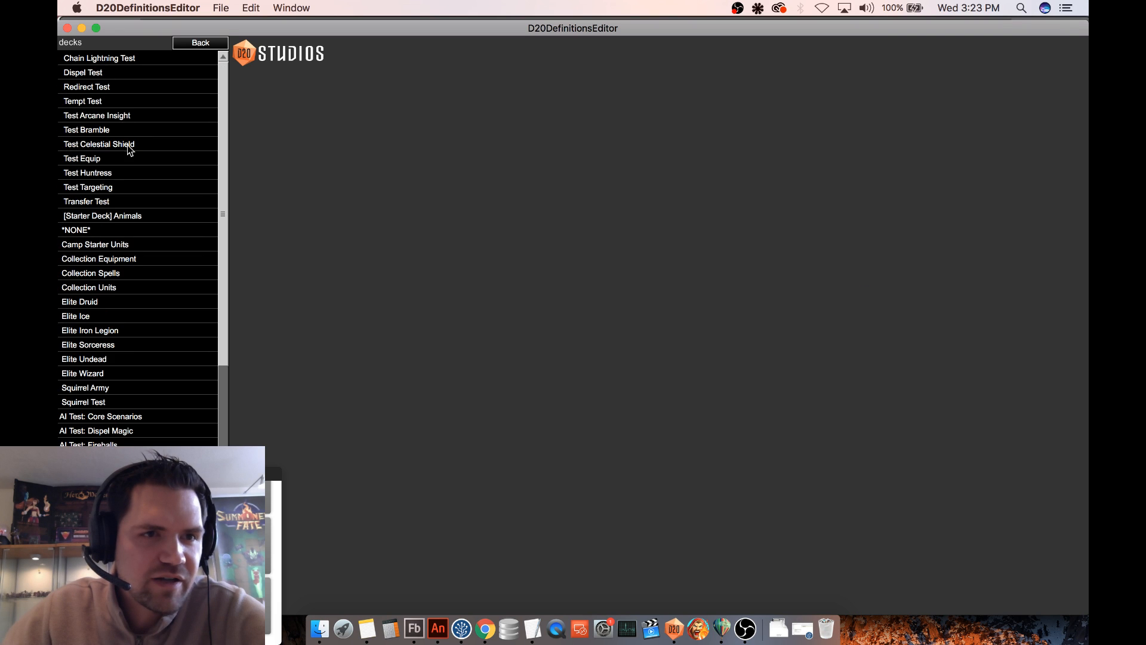
pyautogui.click(111, 203)
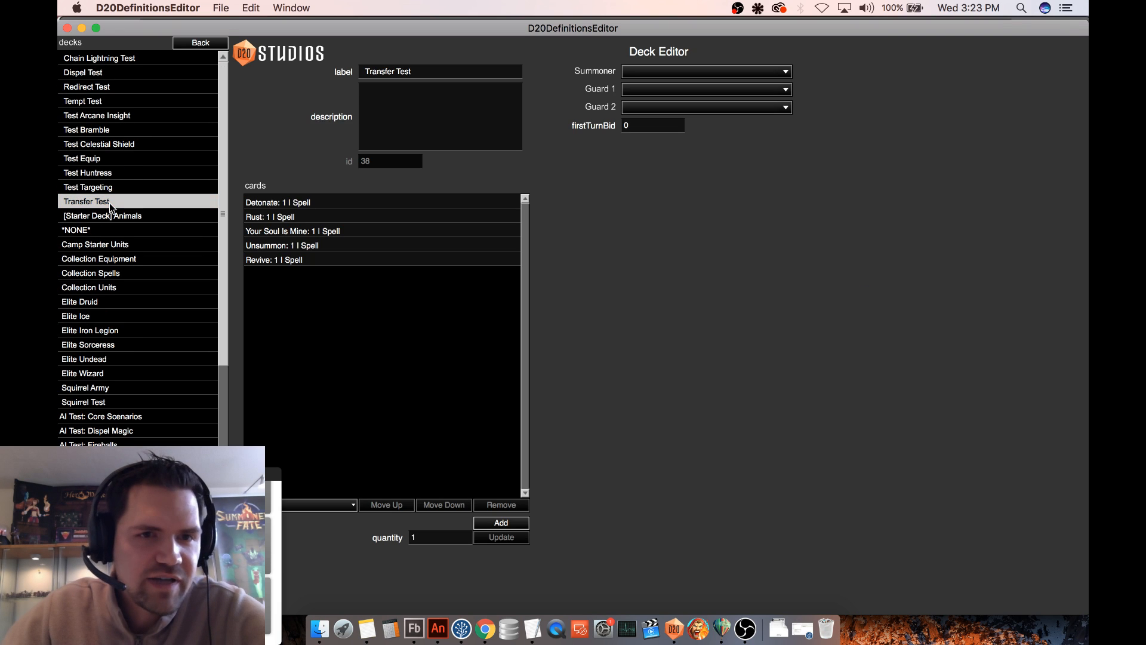
# - Add one Transfer Consciousness spell card to the Transfer Test deck
pyautogui.click(345, 505)
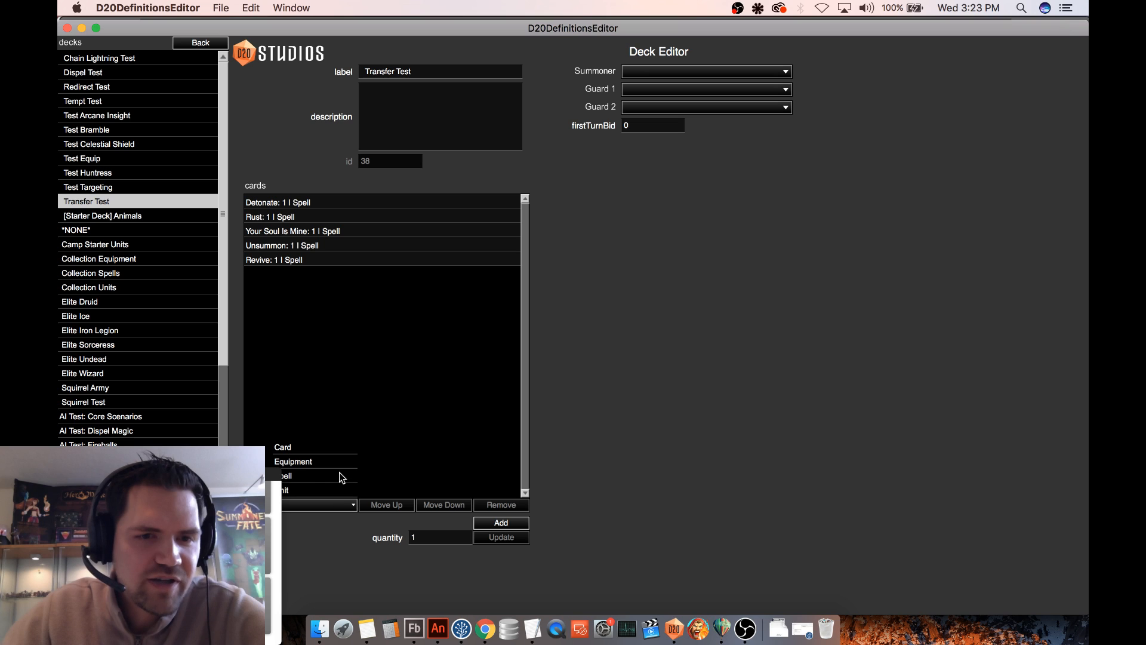
pyautogui.click(302, 476)
pyautogui.click(418, 522)
pyautogui.scroll(-2, 464, 427)
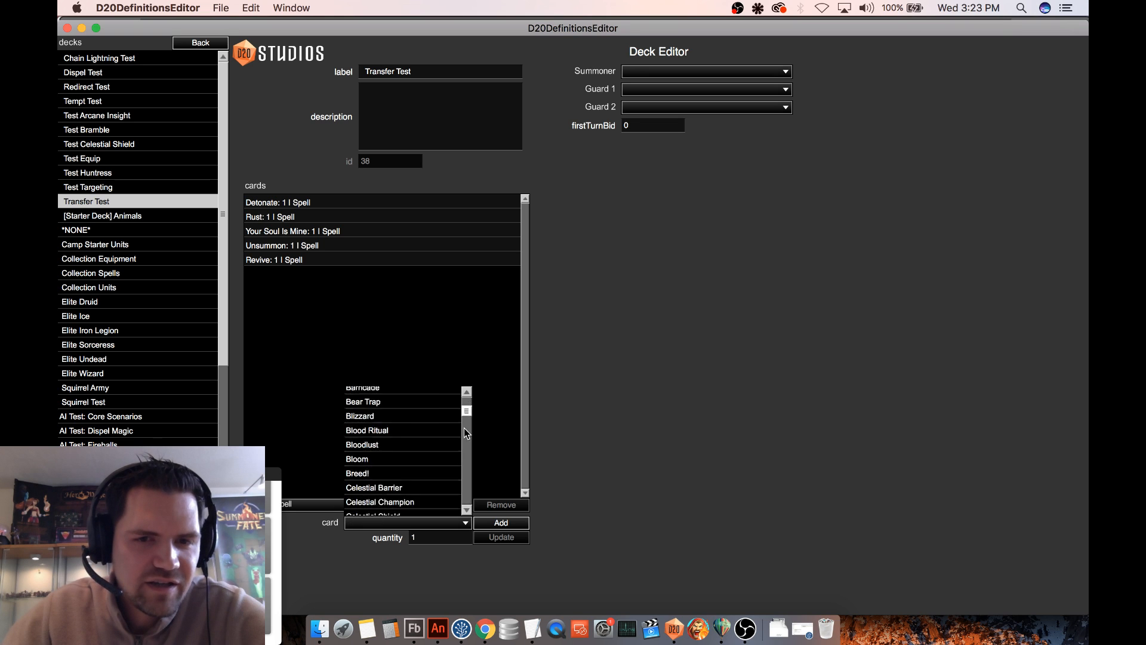
pyautogui.scroll(-15, 467, 433)
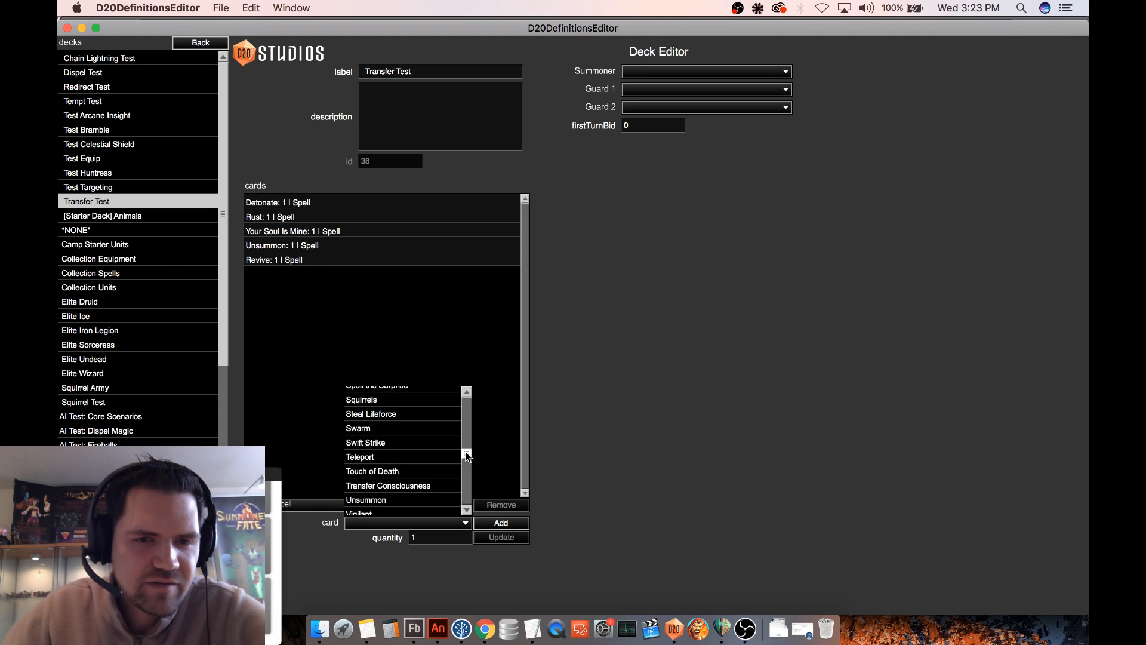
pyautogui.click(412, 486)
pyautogui.click(501, 522)
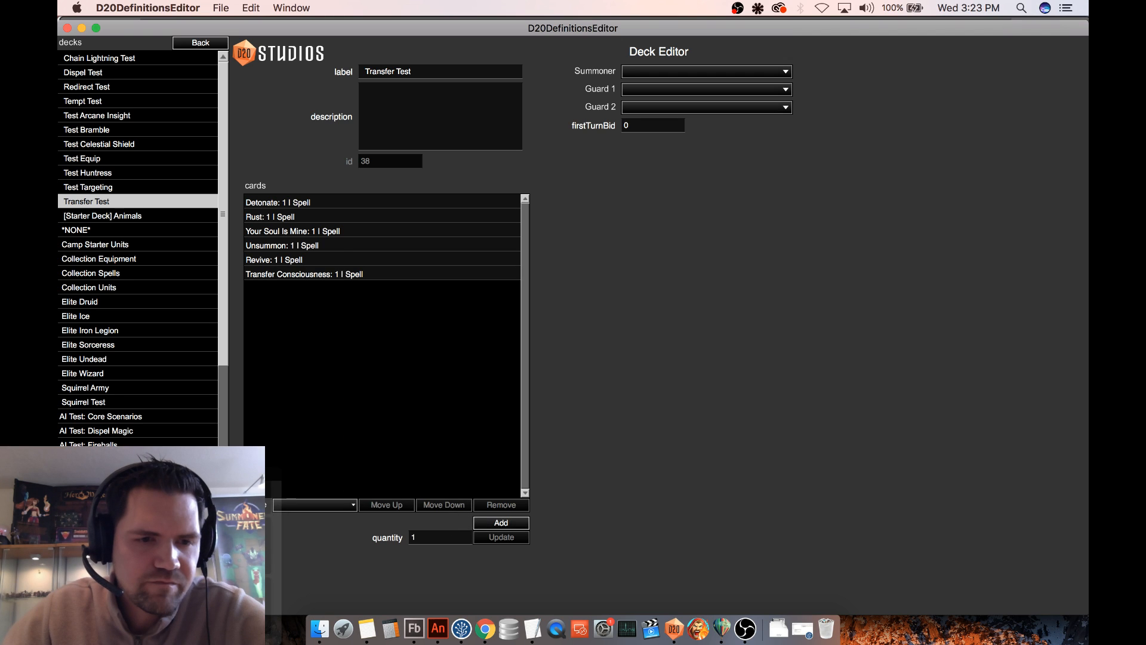
# - Leave the deck and open the test settings of the Grassy Path map
pyautogui.click(203, 43)
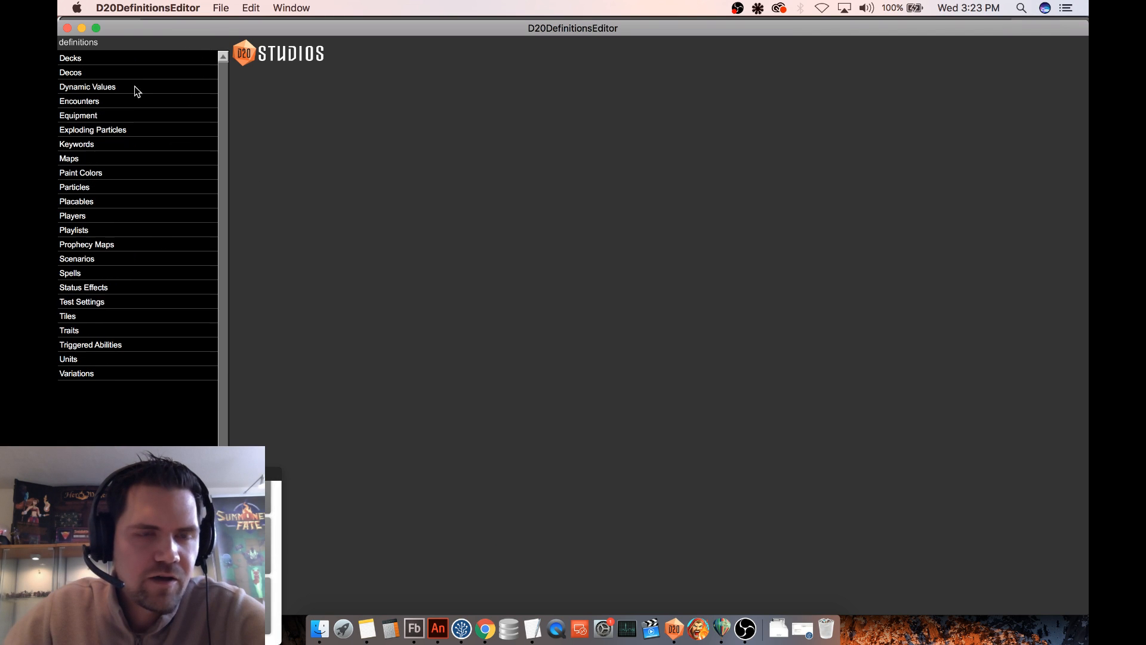
pyautogui.click(84, 159)
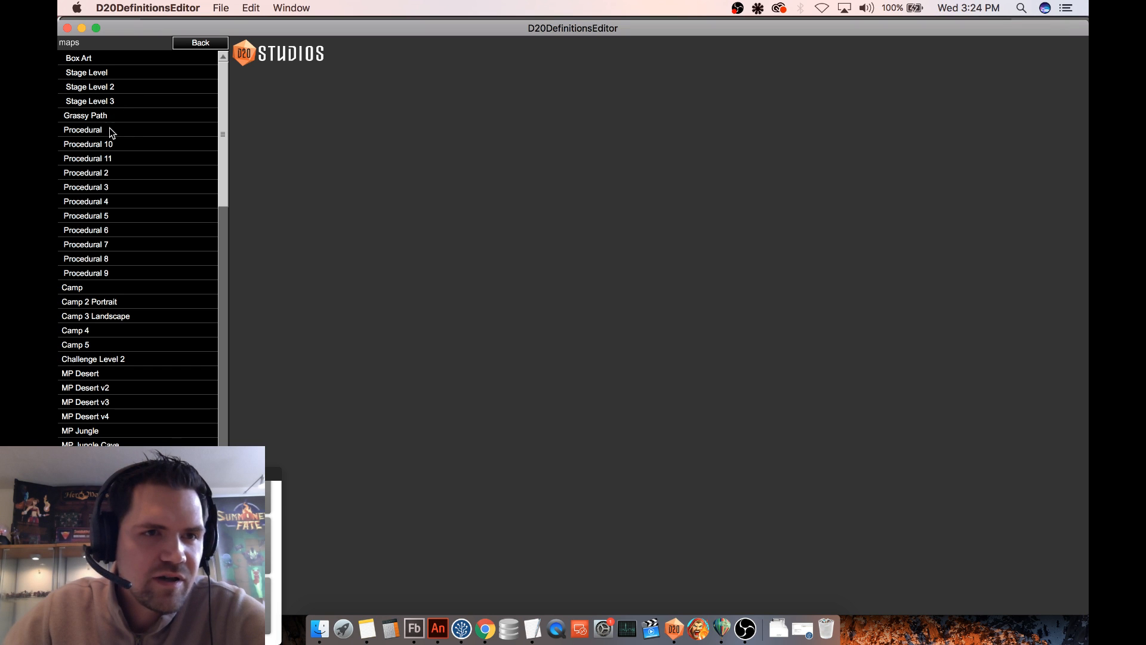
pyautogui.click(115, 115)
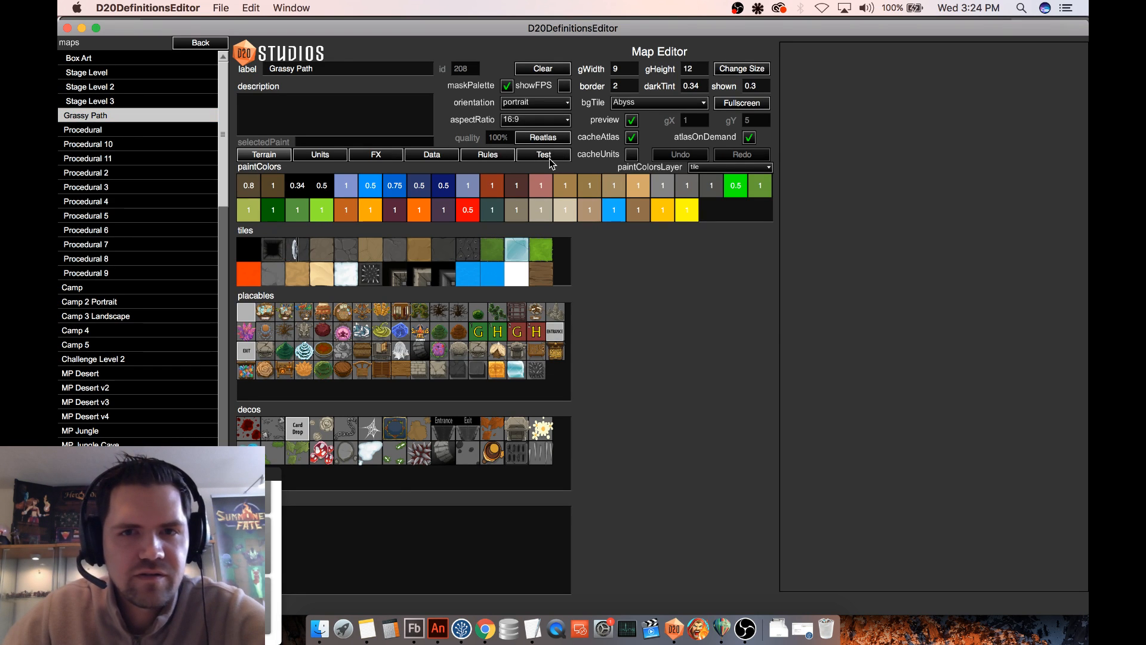
pyautogui.click(550, 158)
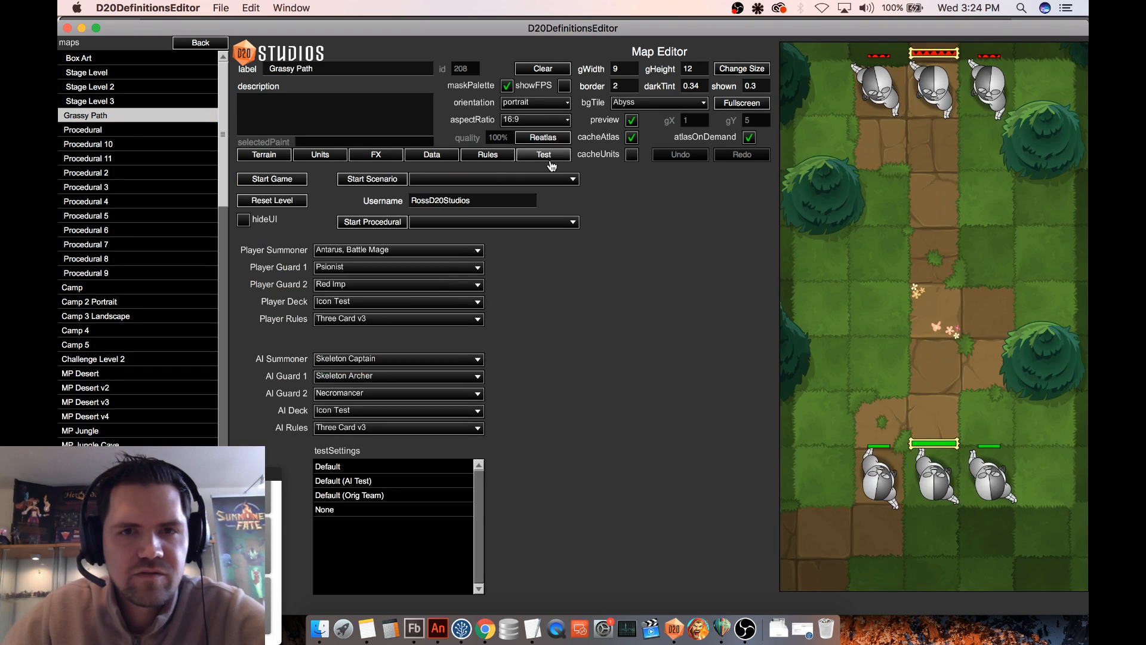
# - Set the player deck to Transfer Test and start a test game on the Grassy Path map
pyautogui.click(397, 301)
pyautogui.scroll(-5, 453, 238)
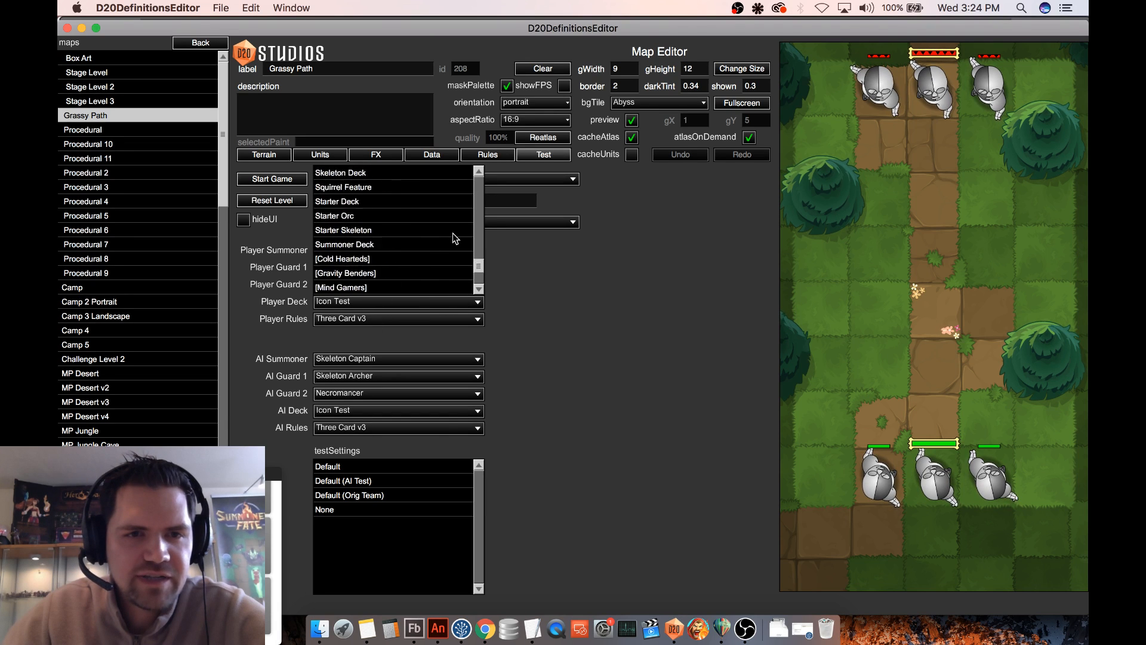
pyautogui.scroll(5, 452, 237)
pyautogui.scroll(-3, 453, 237)
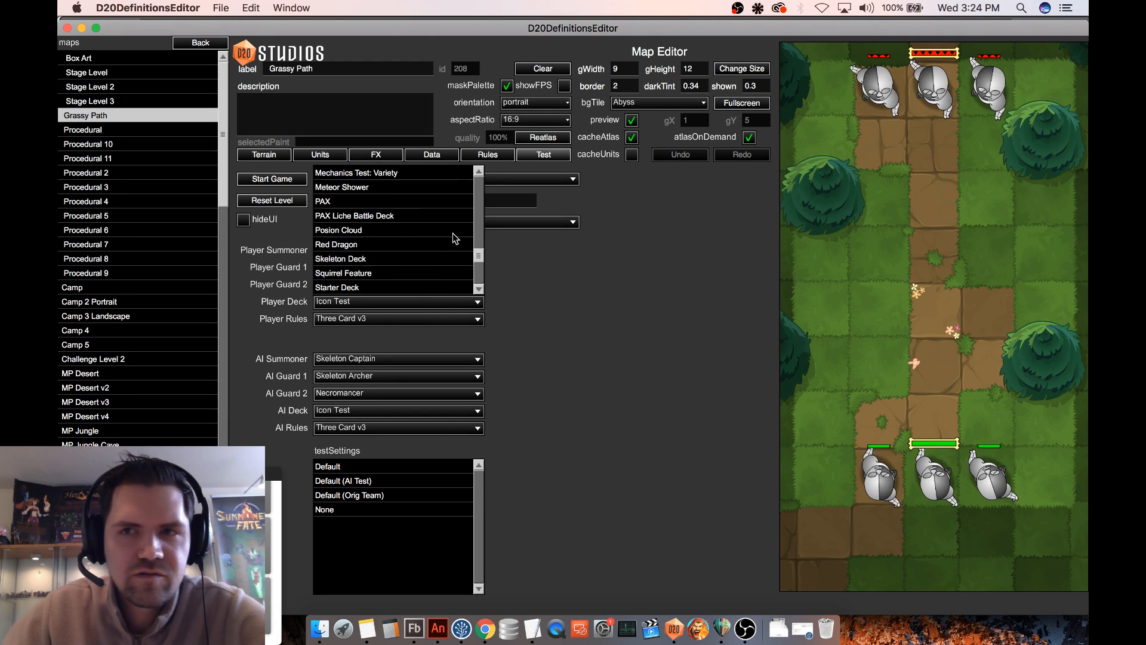
pyautogui.scroll(-5, 453, 236)
pyautogui.scroll(5, 453, 238)
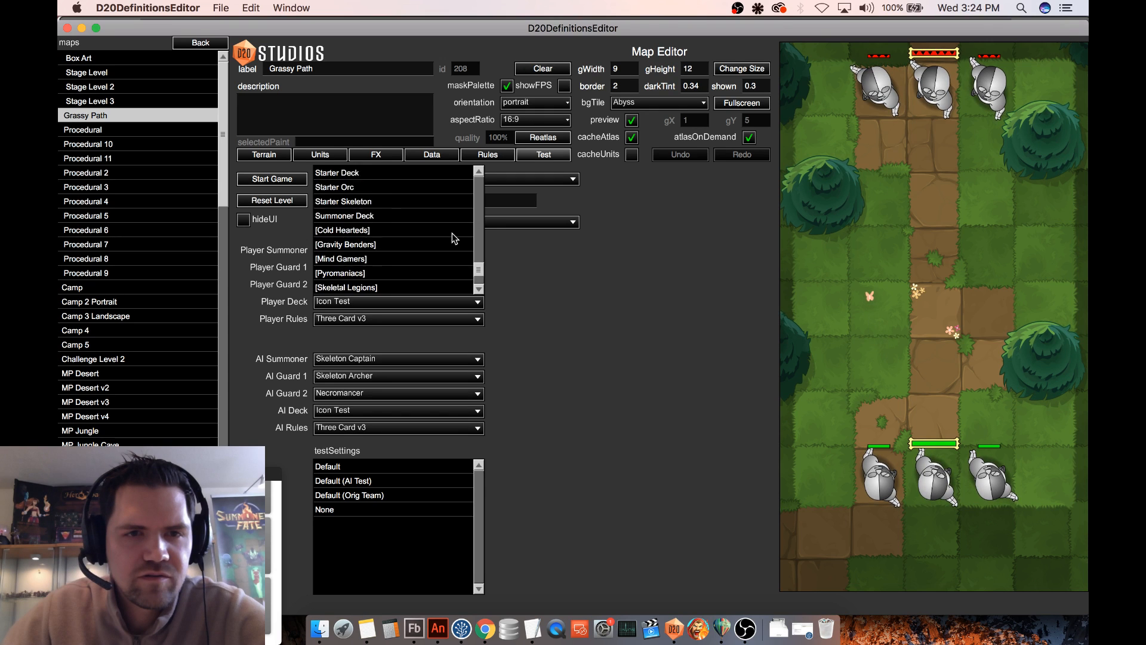
pyautogui.scroll(5, 453, 239)
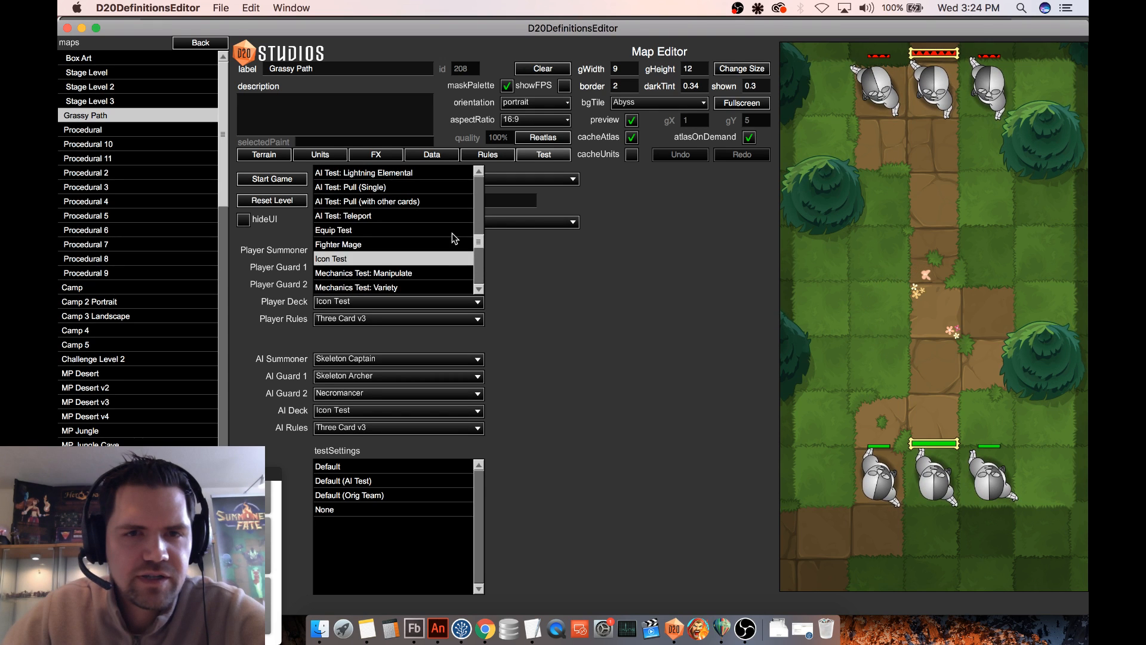
pyautogui.scroll(6, 453, 237)
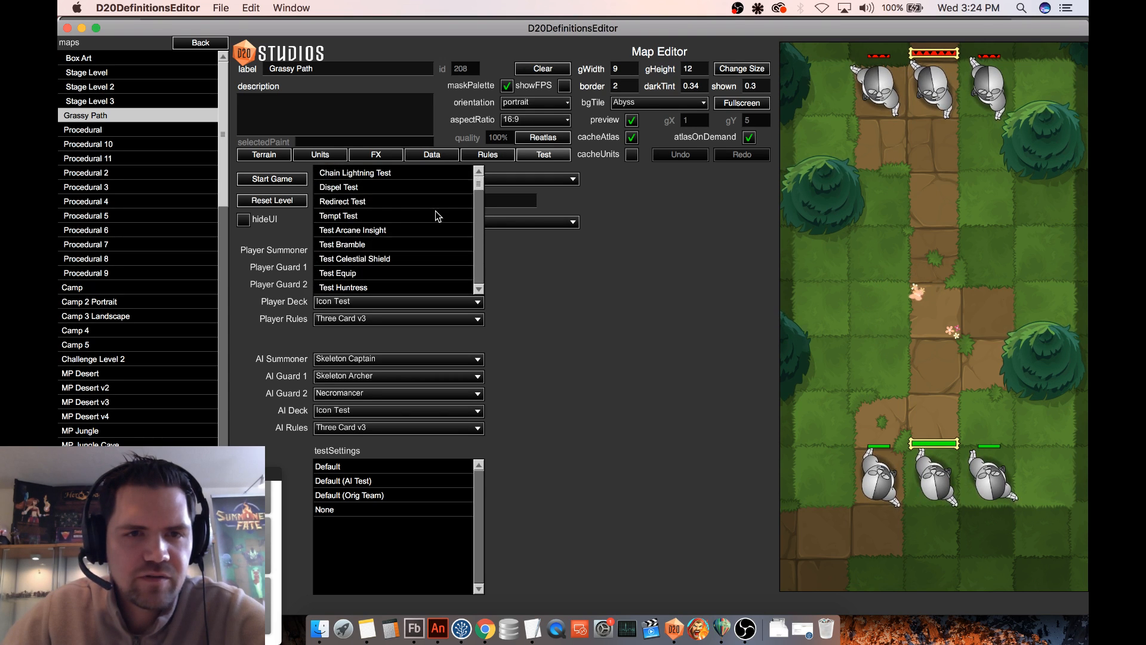
pyautogui.scroll(-3, 438, 216)
pyautogui.click(367, 275)
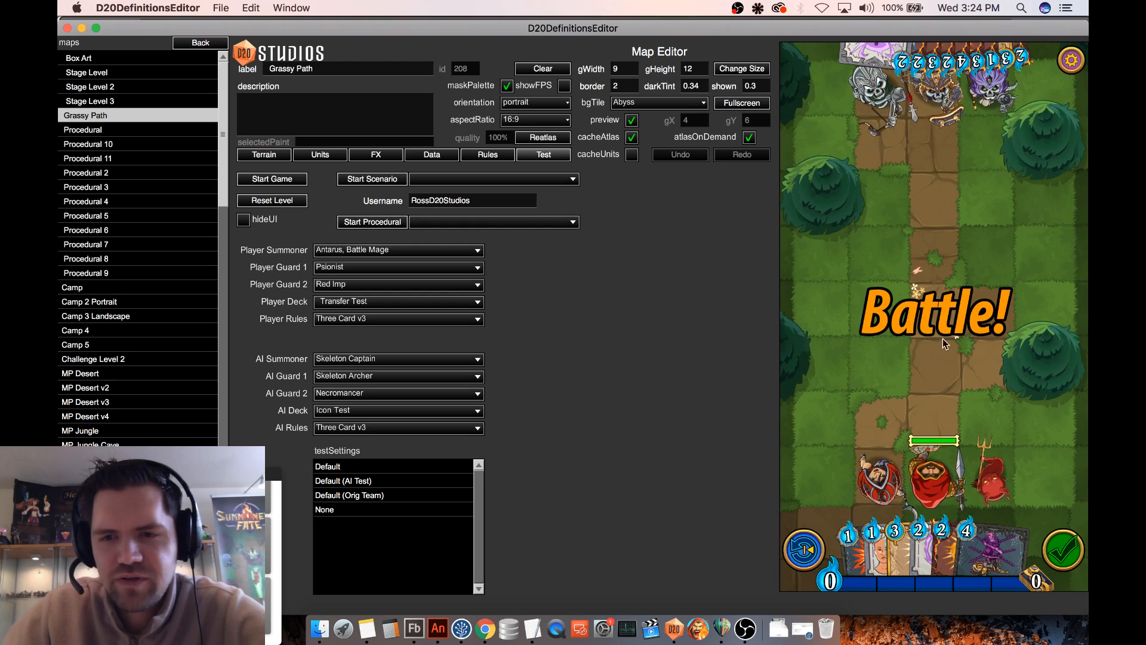
pyautogui.moveTo(873, 553)
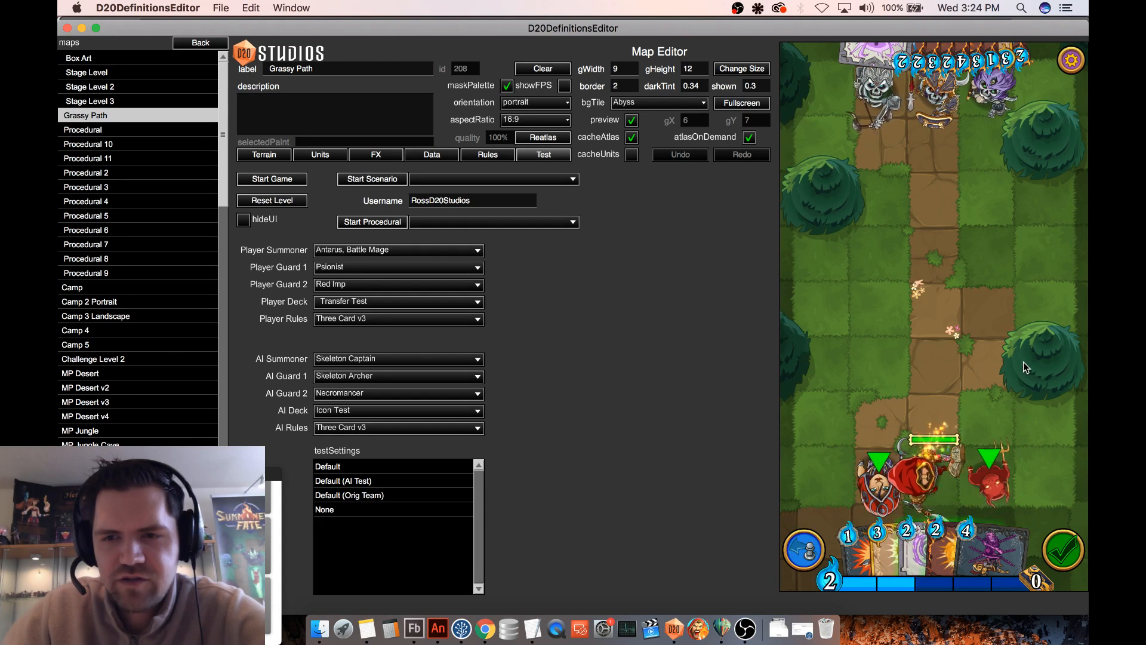
# - Test the Red Imp's takeover on the enemy Necromancer in the middle of the board and move the controlled Necromancer across it
pyautogui.moveTo(989, 481); pyautogui.dragTo(990, 299)
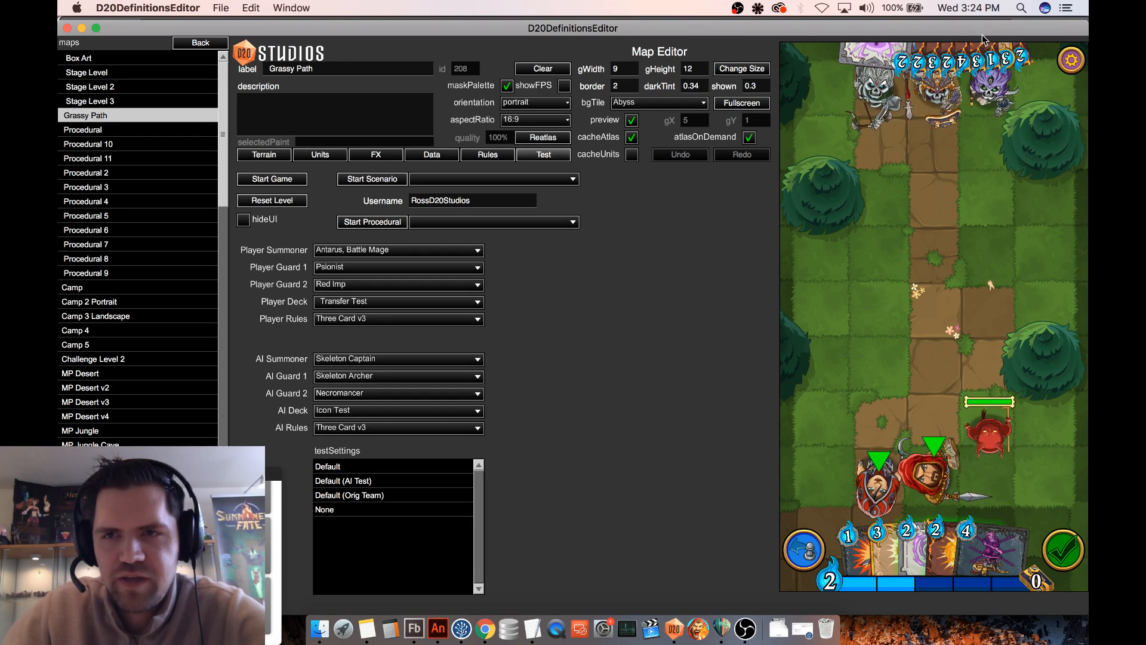
pyautogui.moveTo(988, 86); pyautogui.dragTo(988, 260)
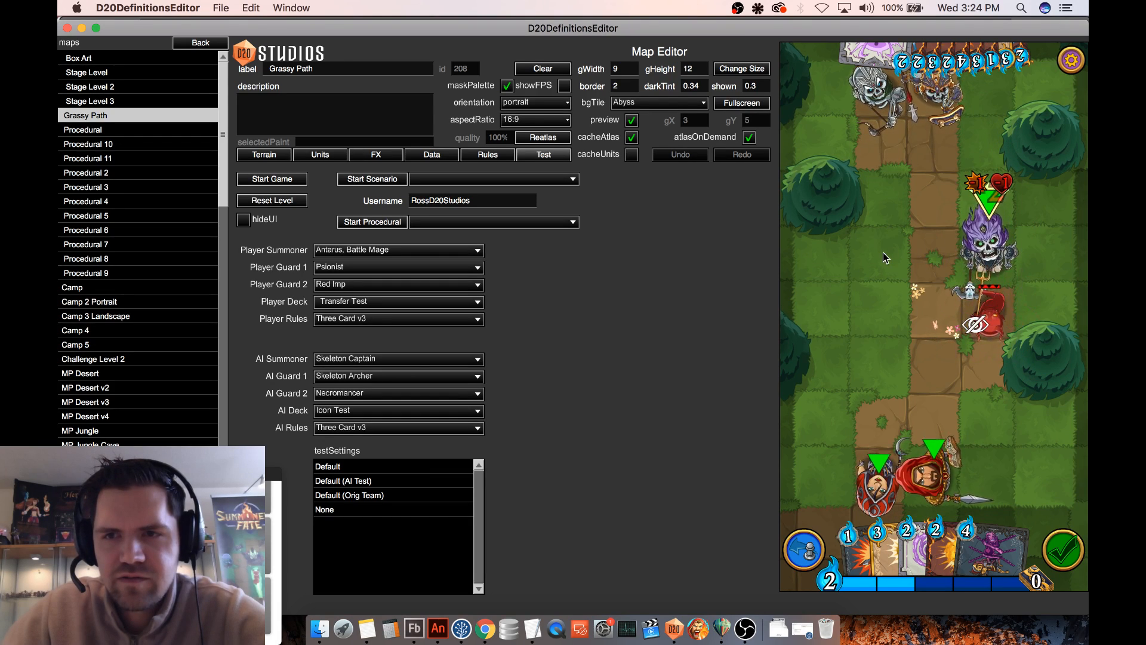
pyautogui.click(936, 291)
pyautogui.click(936, 291)
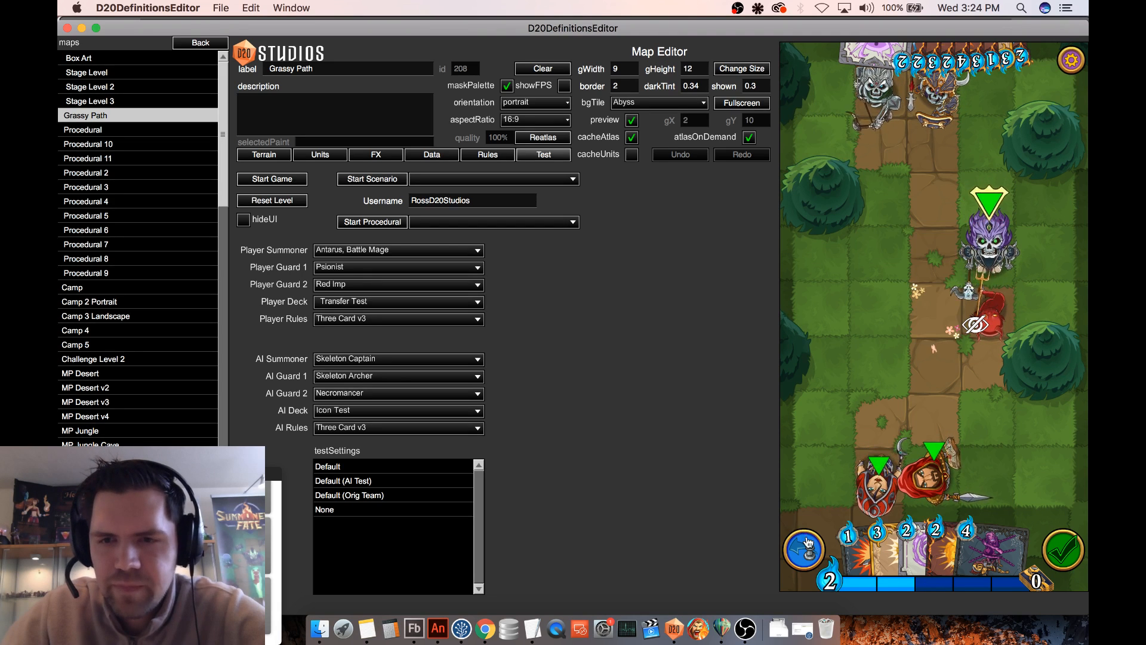
pyautogui.moveTo(989, 307); pyautogui.dragTo(989, 248)
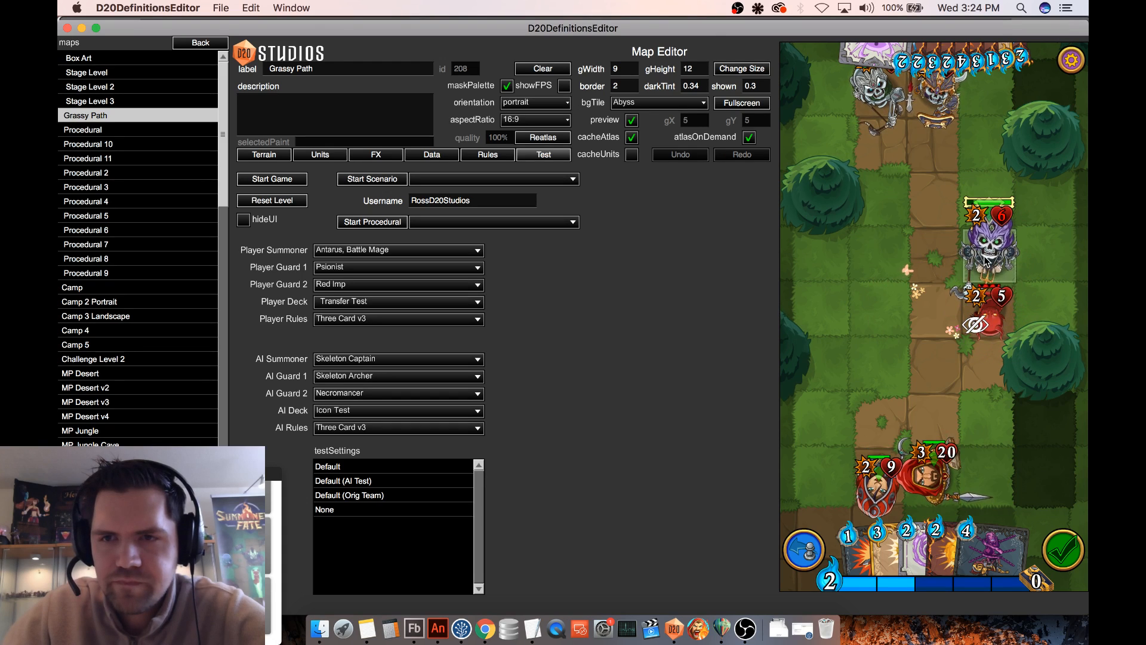
pyautogui.moveTo(986, 260)
pyautogui.mouseDown()
pyautogui.moveTo(853, 304)
pyautogui.moveTo(861, 314)
pyautogui.mouseUp()
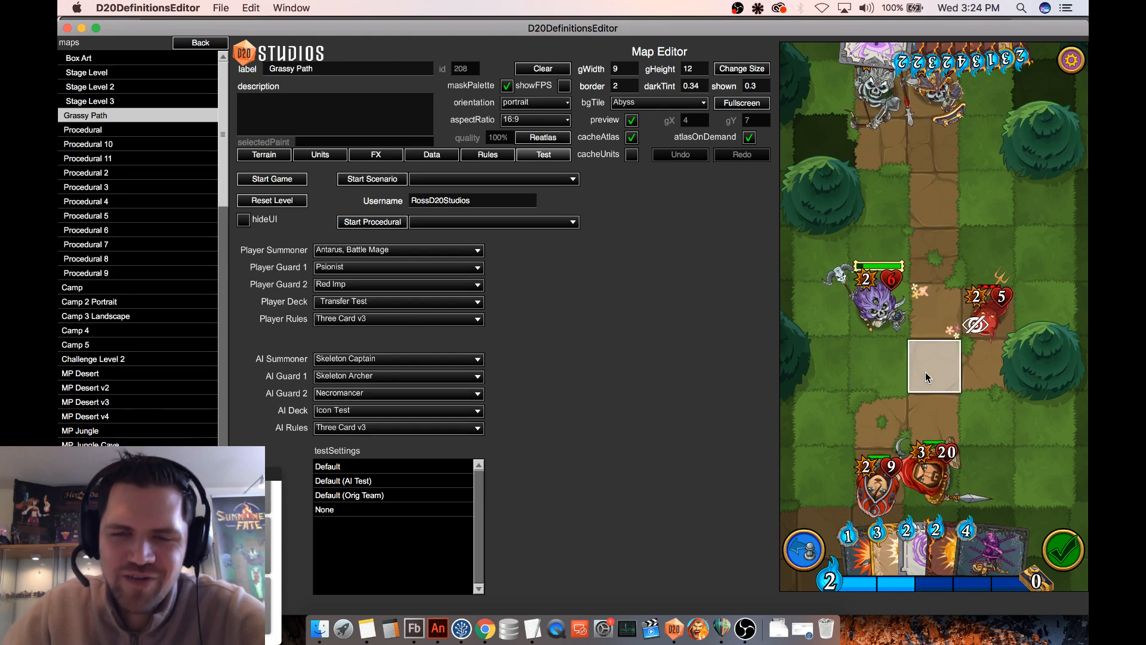
# - Undo all test moves back to the units' starting positions and the original hand
pyautogui.click(801, 537)
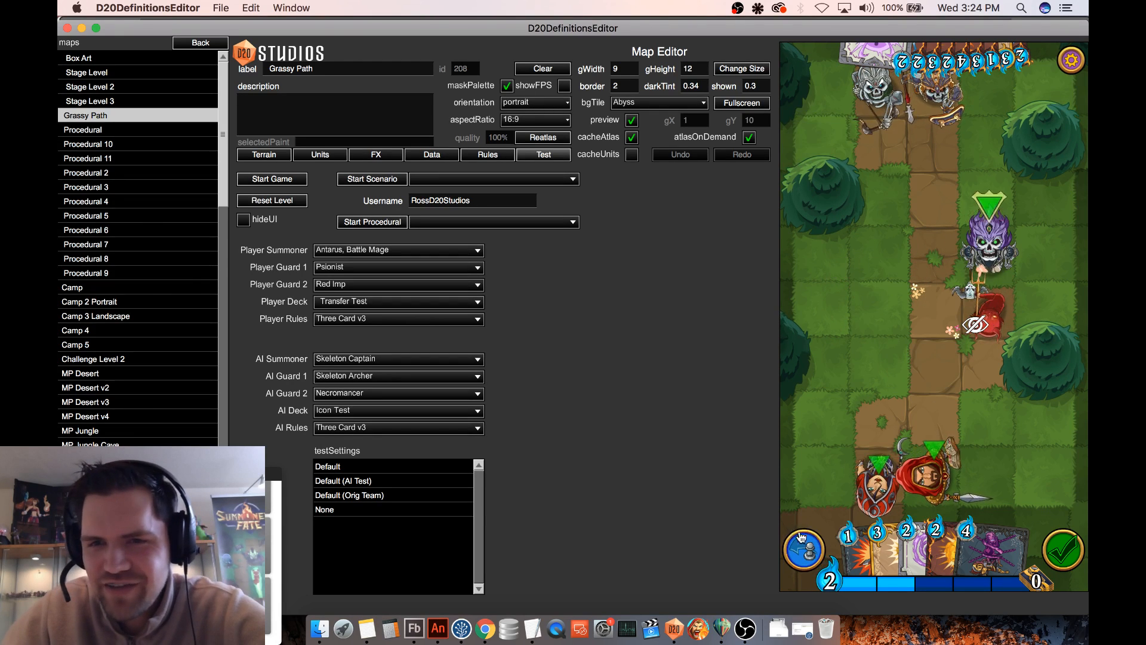
pyautogui.click(801, 537)
pyautogui.click(801, 538)
pyautogui.click(805, 538)
pyautogui.click(810, 539)
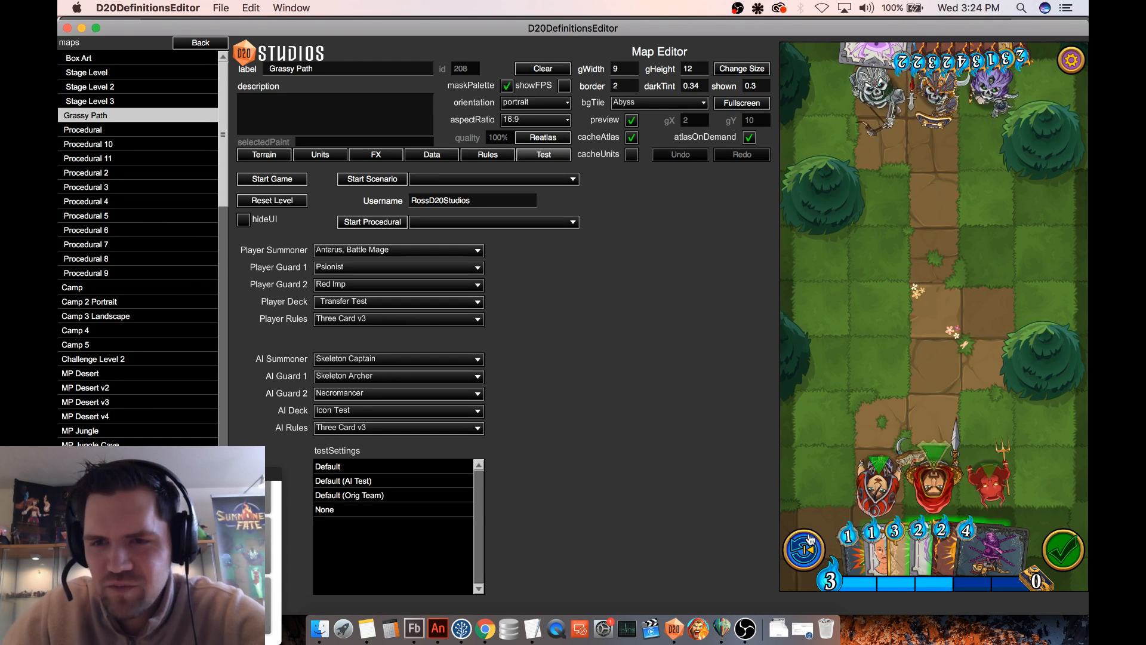
# - Repeat the Red Imp takeover of the Necromancer from the starting positions and move the captured Necromancer to the opposite side of the path
pyautogui.moveTo(991, 485); pyautogui.dragTo(994, 310)
pyautogui.moveTo(993, 94); pyautogui.dragTo(1002, 234)
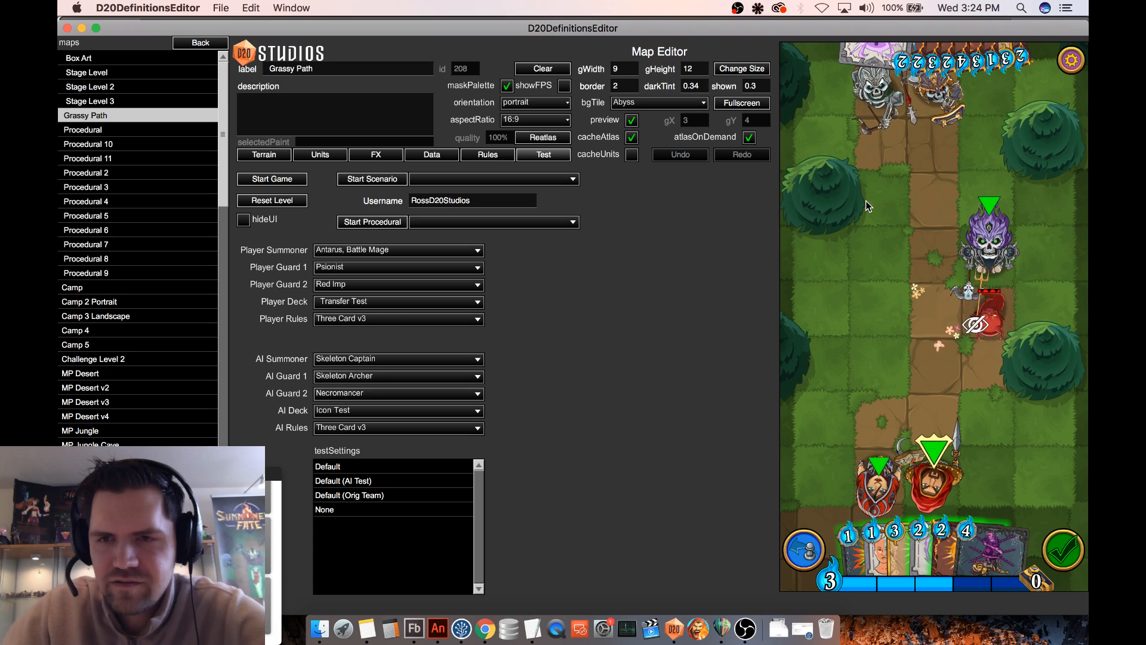
pyautogui.click(872, 314)
pyautogui.click(991, 262)
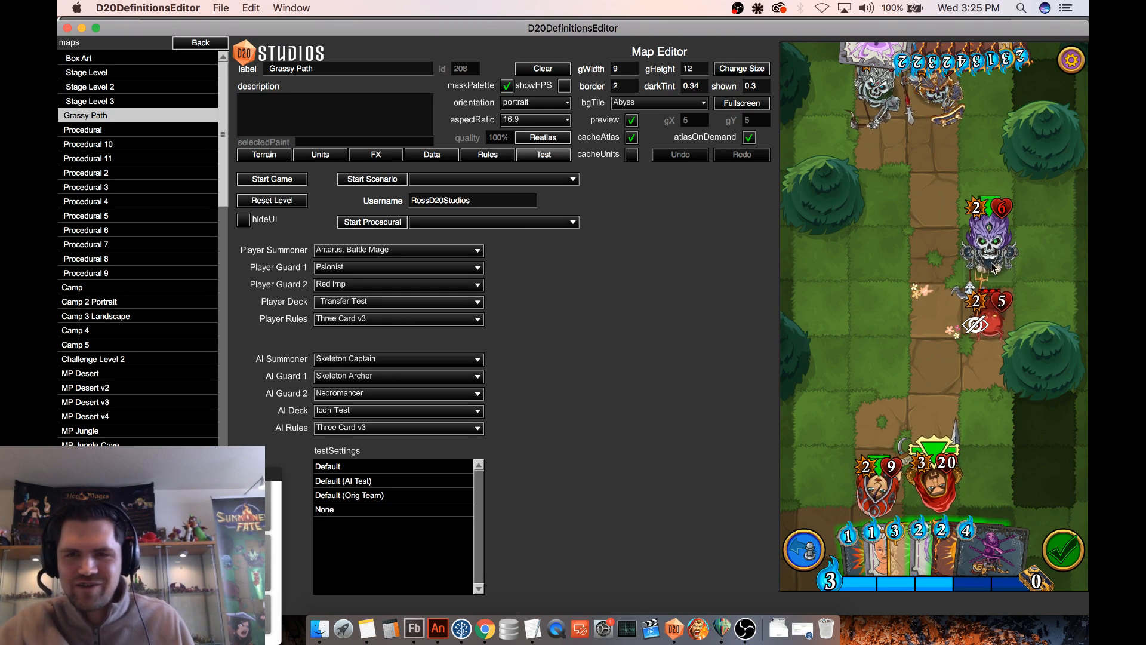
pyautogui.moveTo(991, 268); pyautogui.dragTo(881, 317)
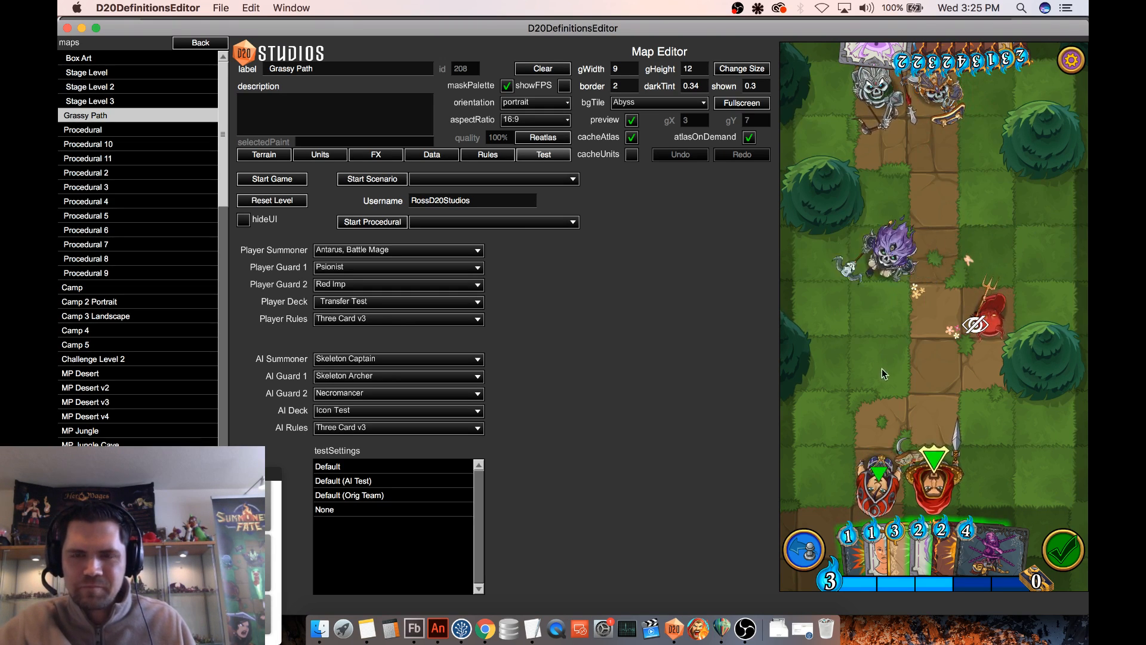
# - Undo the repeated takeover and the moves of the Necromancer and Red Imp
pyautogui.click(809, 549)
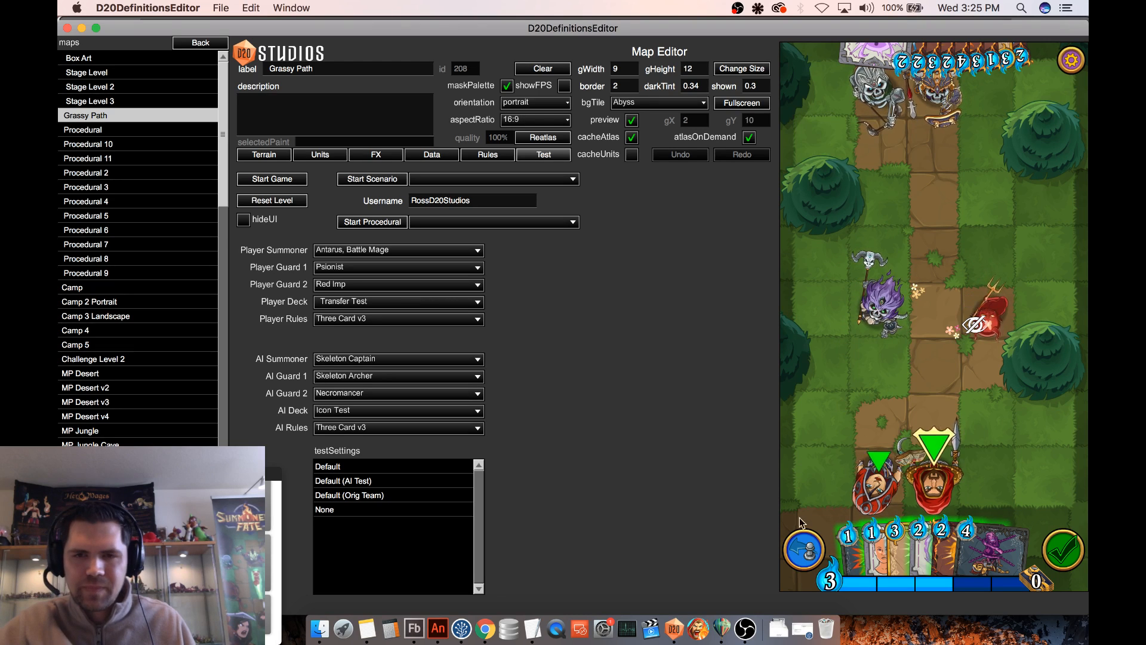
pyautogui.click(804, 549)
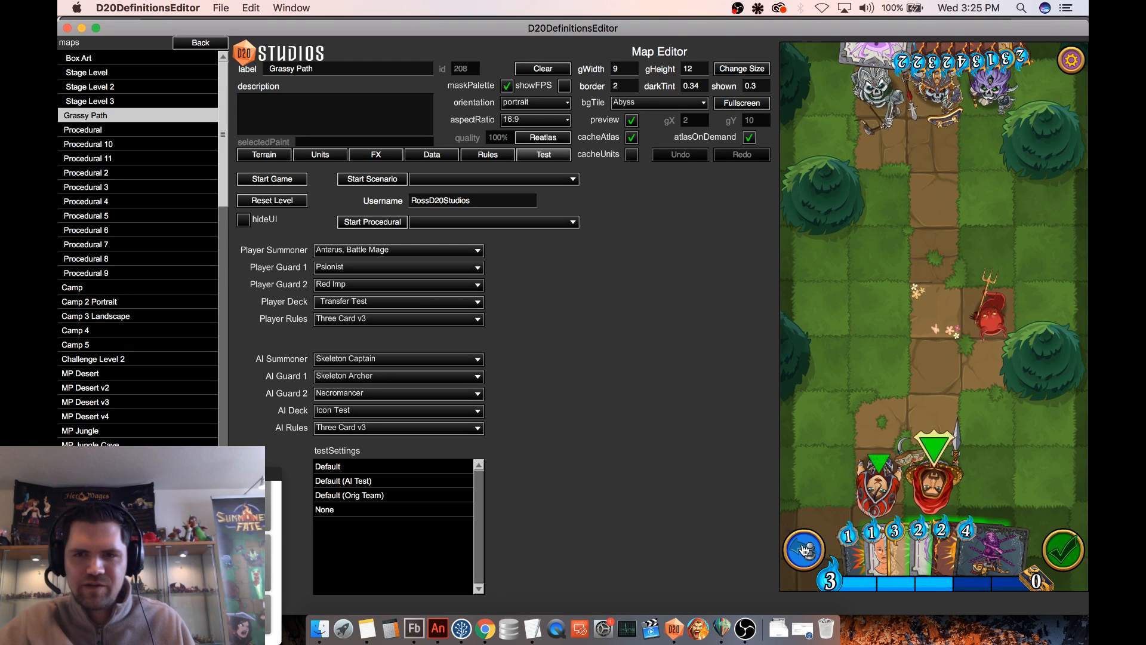
pyautogui.click(804, 549)
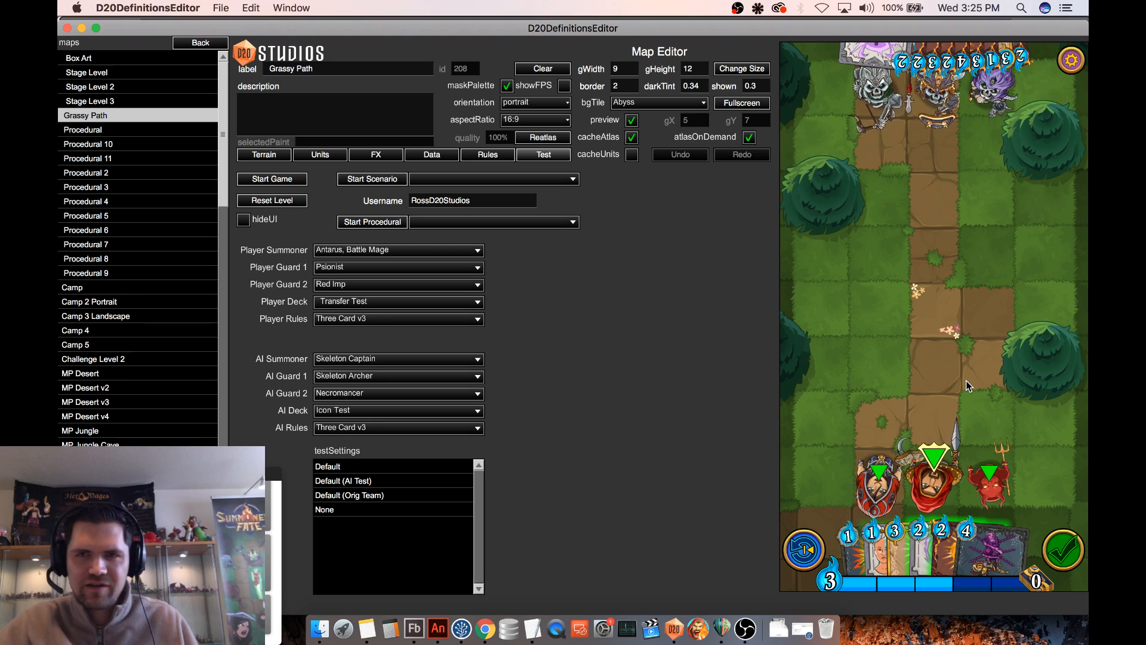
# - Switch to Notes, mark item 8 of the Balance Changes list as (DONE) and add the missing space after (DONE) in item 7
pyautogui.click(367, 628)
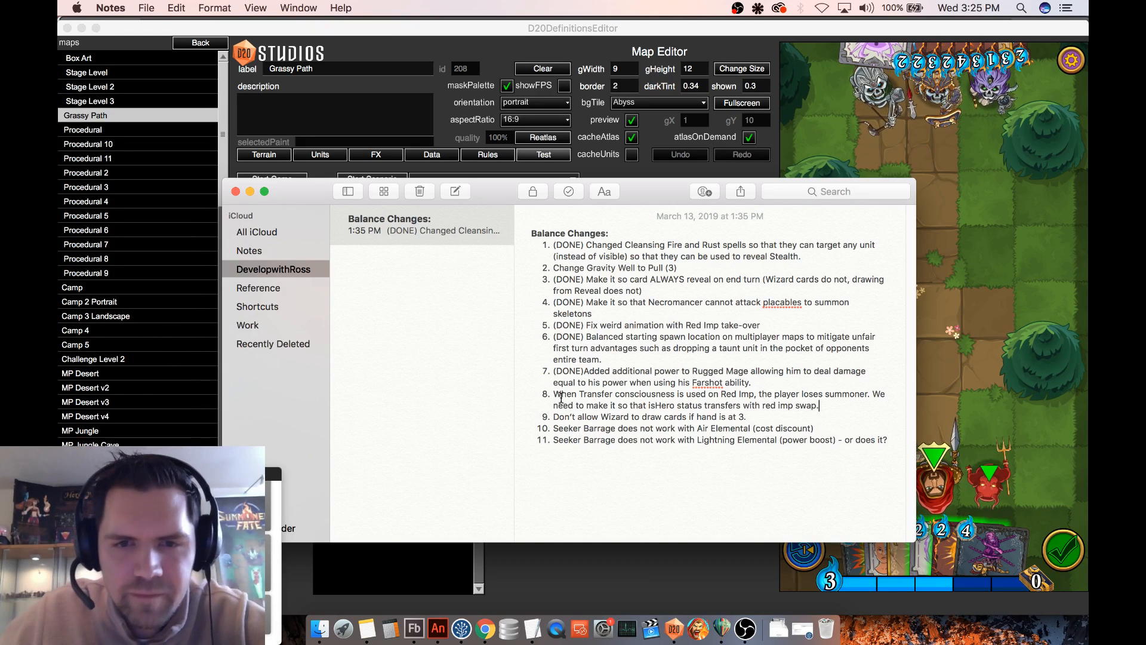
pyautogui.write('(DONE)')
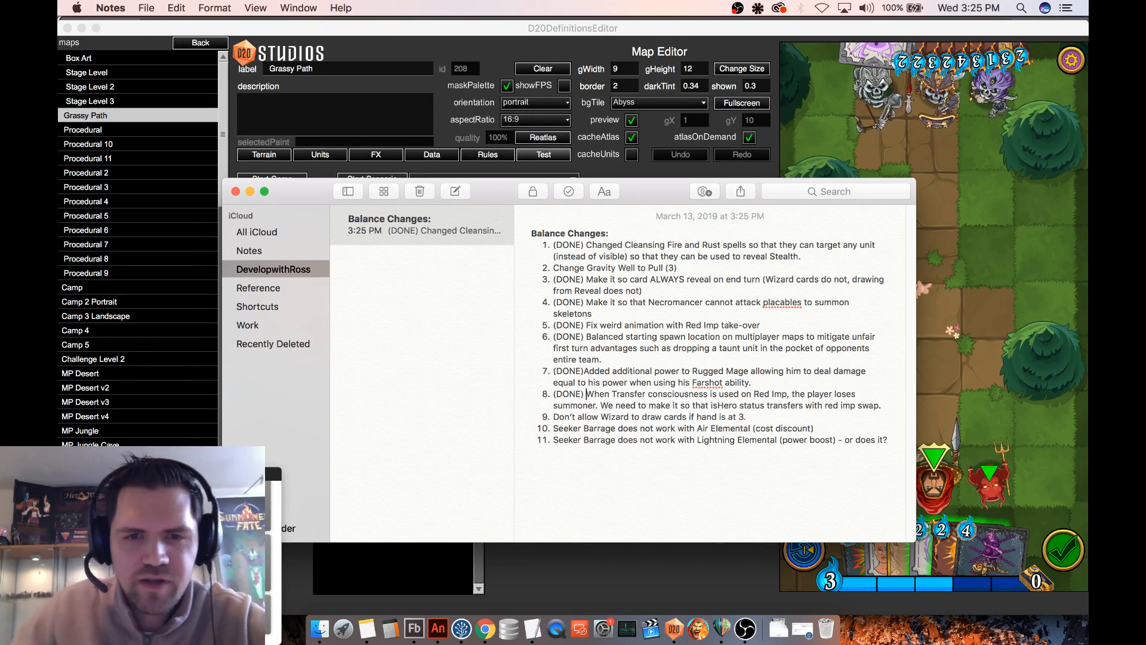
pyautogui.click(584, 371)
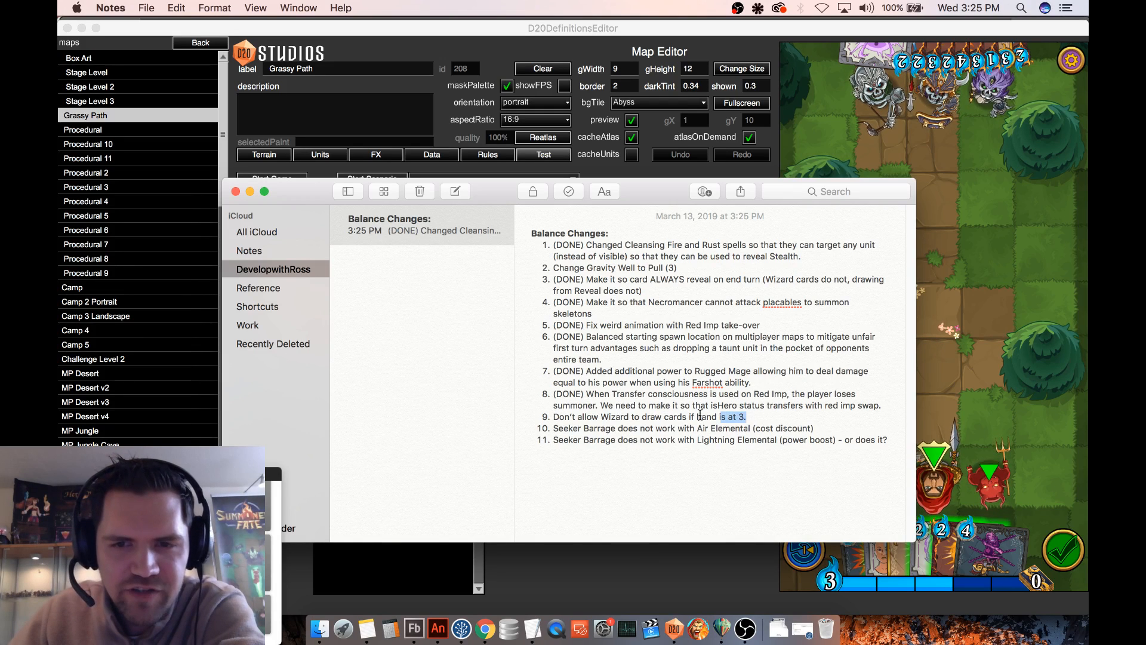
# - Review the Balance Changes list, covering the Wizard card-draw item and items 1 to 7, and check back against the test game
pyautogui.moveTo(700, 415); pyautogui.dragTo(567, 414)
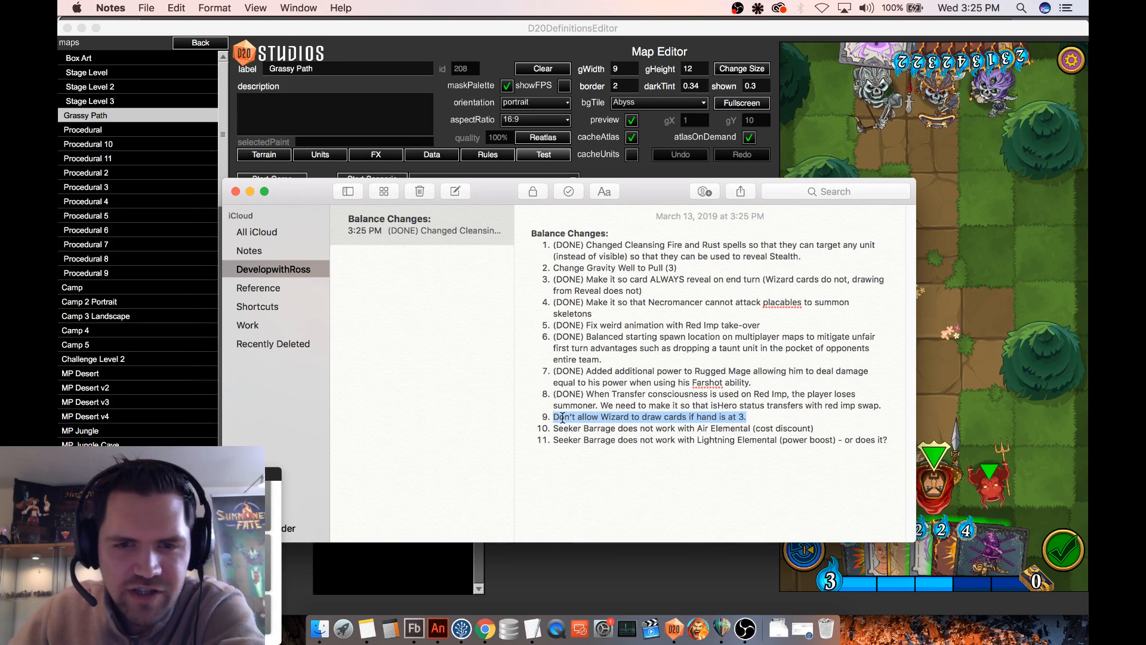
pyautogui.click(555, 417)
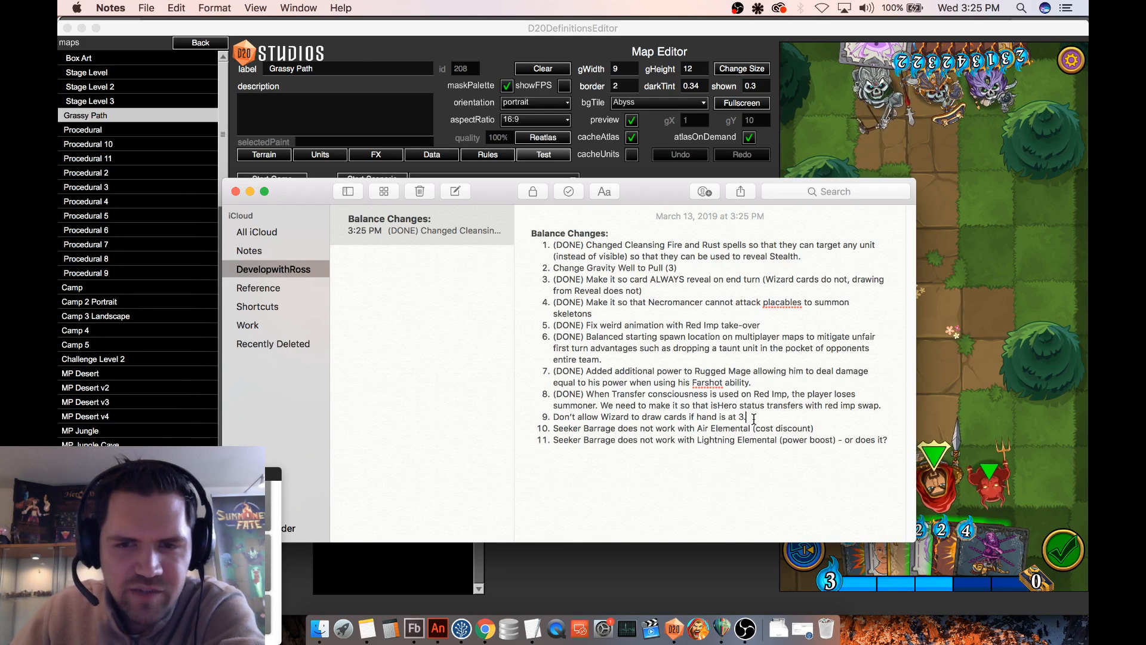
pyautogui.moveTo(753, 418); pyautogui.dragTo(579, 421)
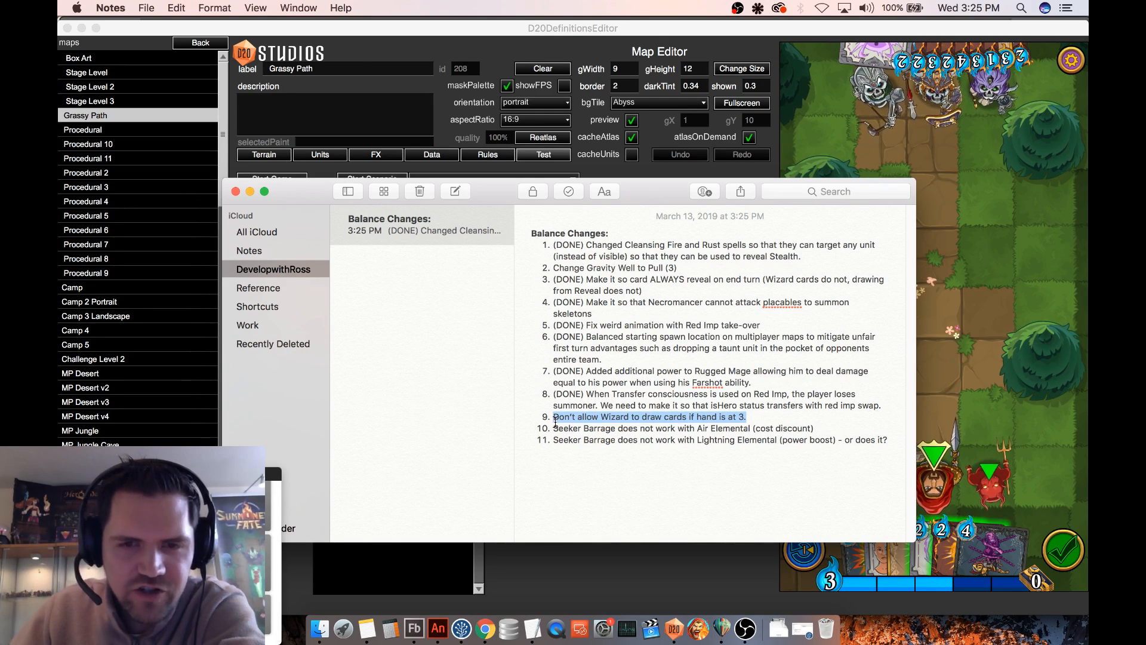
pyautogui.click(949, 289)
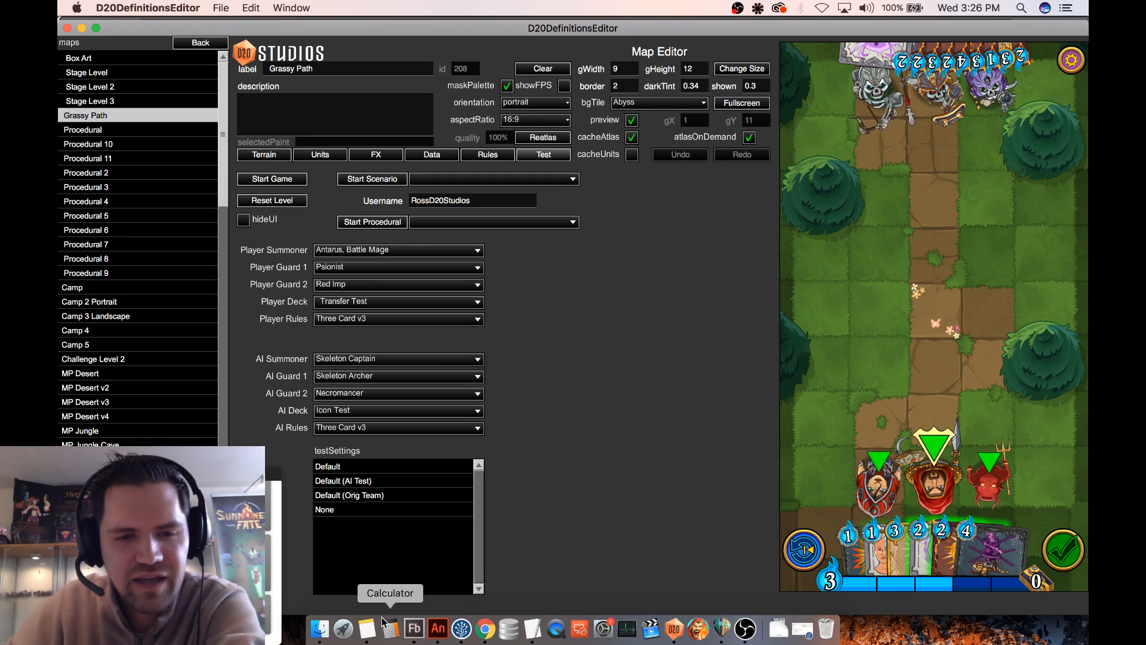
pyautogui.click(366, 626)
pyautogui.click(553, 246)
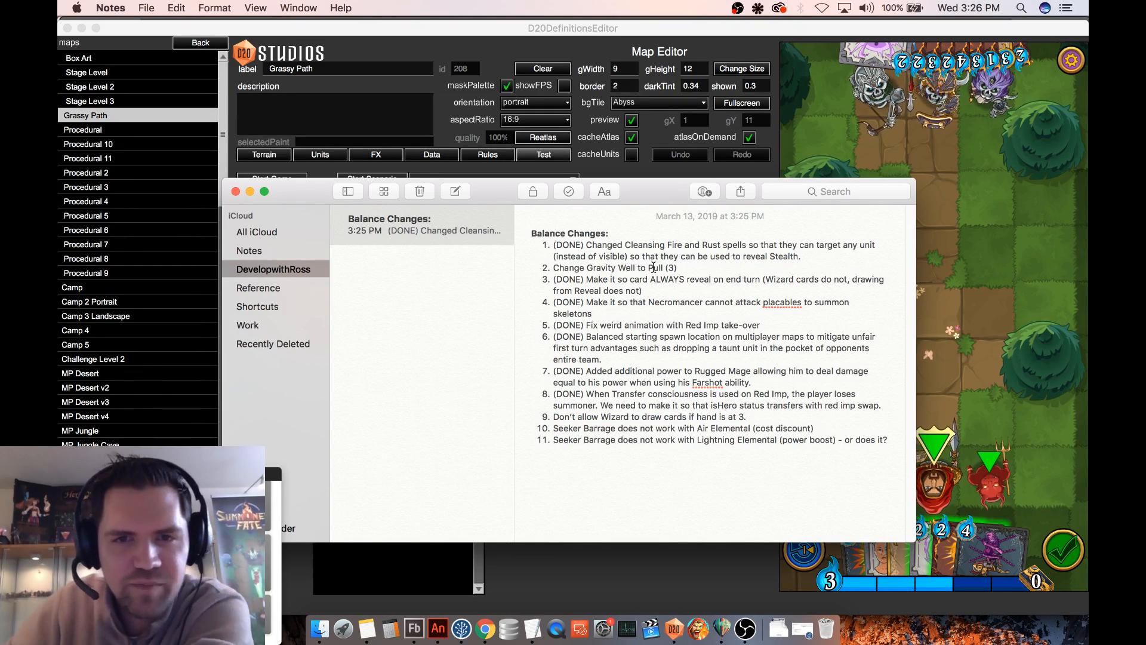
pyautogui.moveTo(586, 245); pyautogui.dragTo(679, 246)
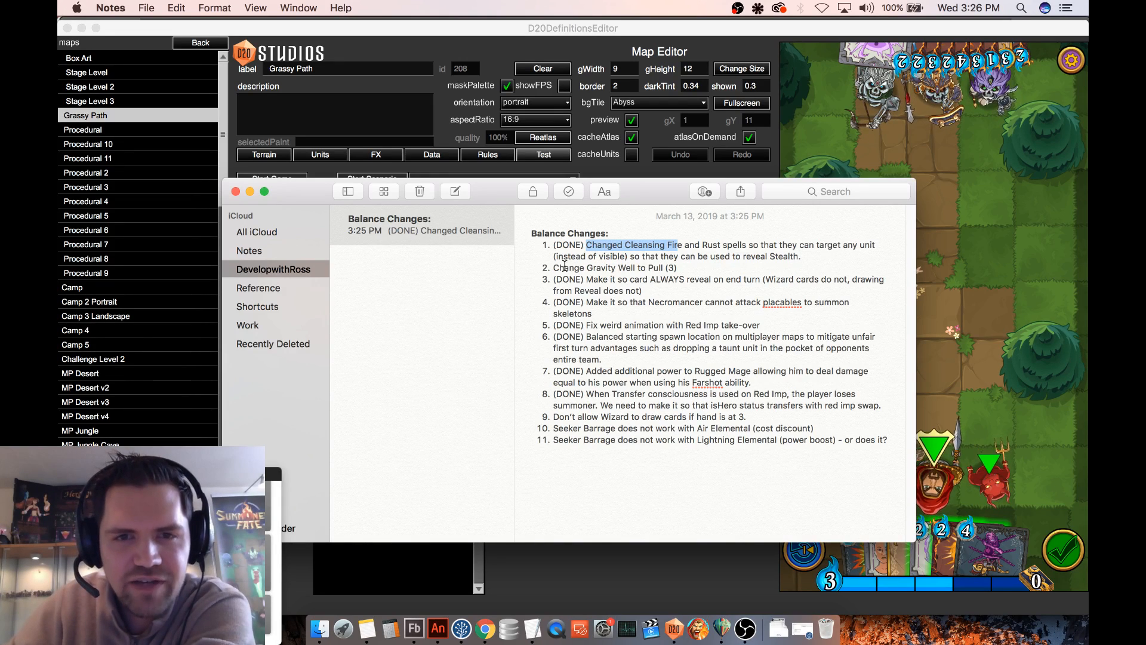
pyautogui.moveTo(556, 257); pyautogui.dragTo(619, 257)
pyautogui.click(626, 246)
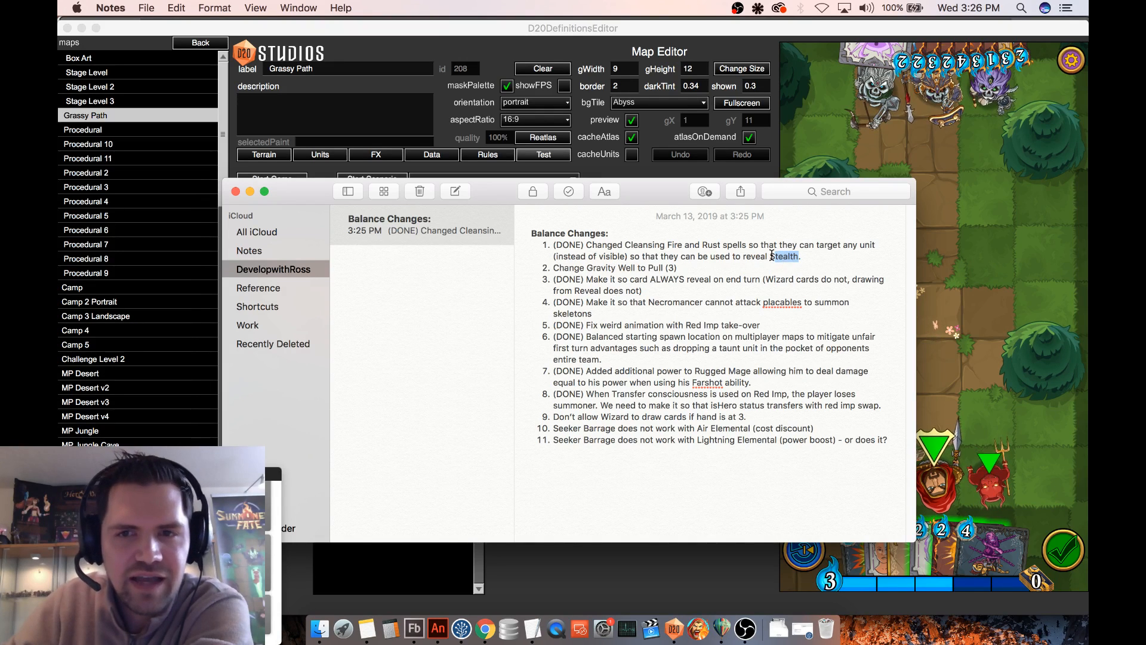
pyautogui.click(769, 257)
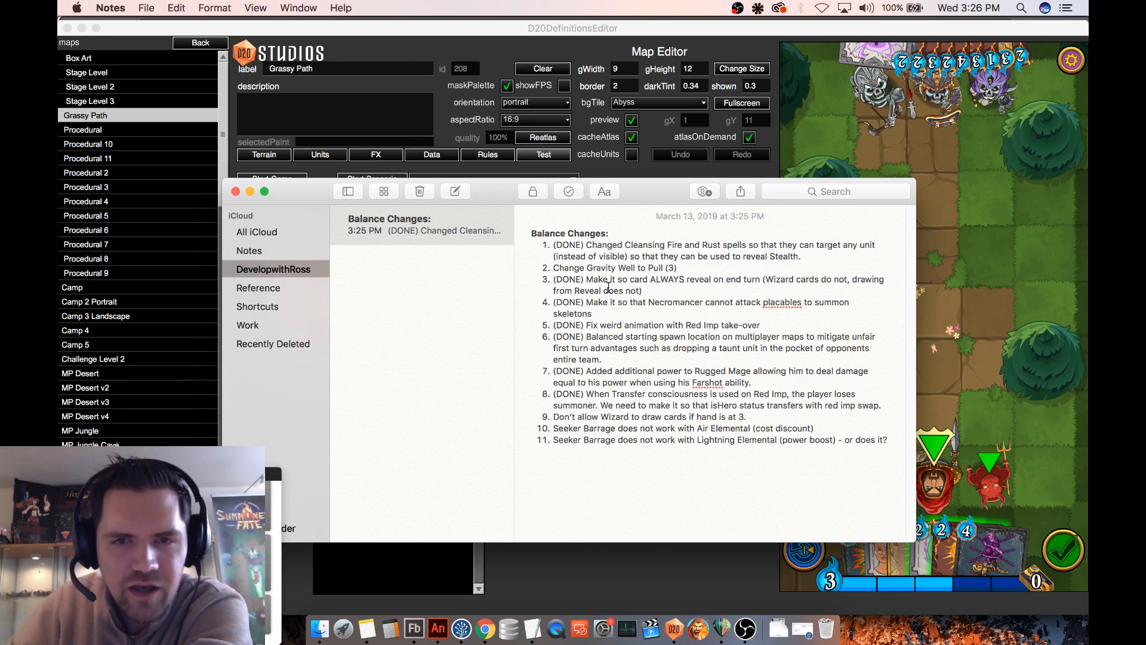
pyautogui.click(643, 290)
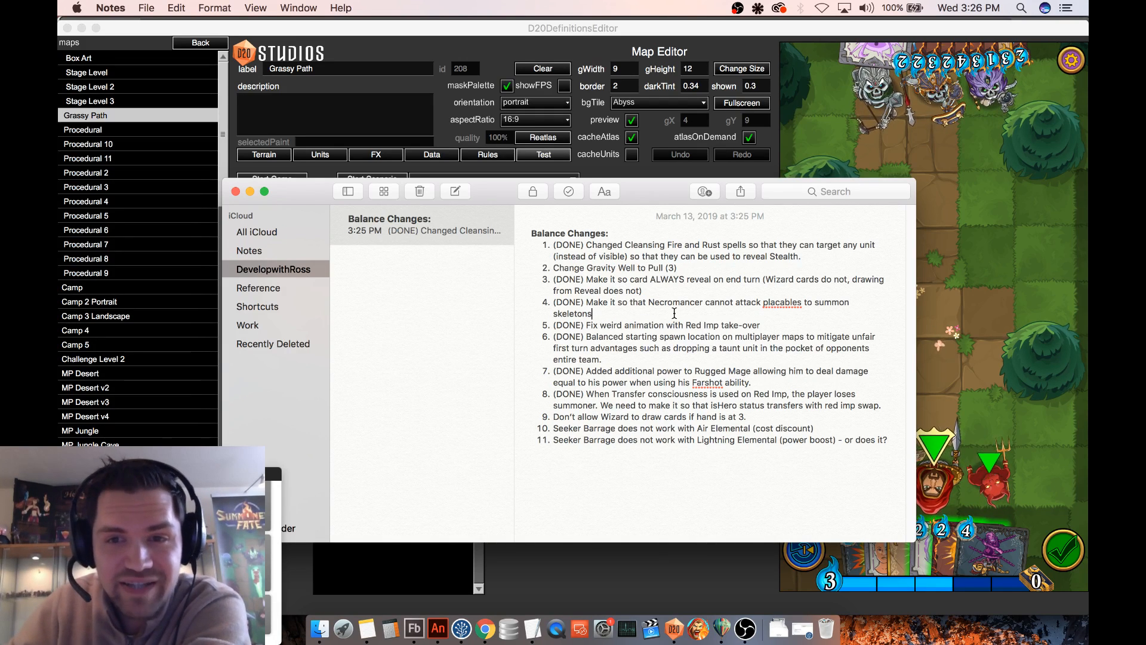
pyautogui.click(595, 314)
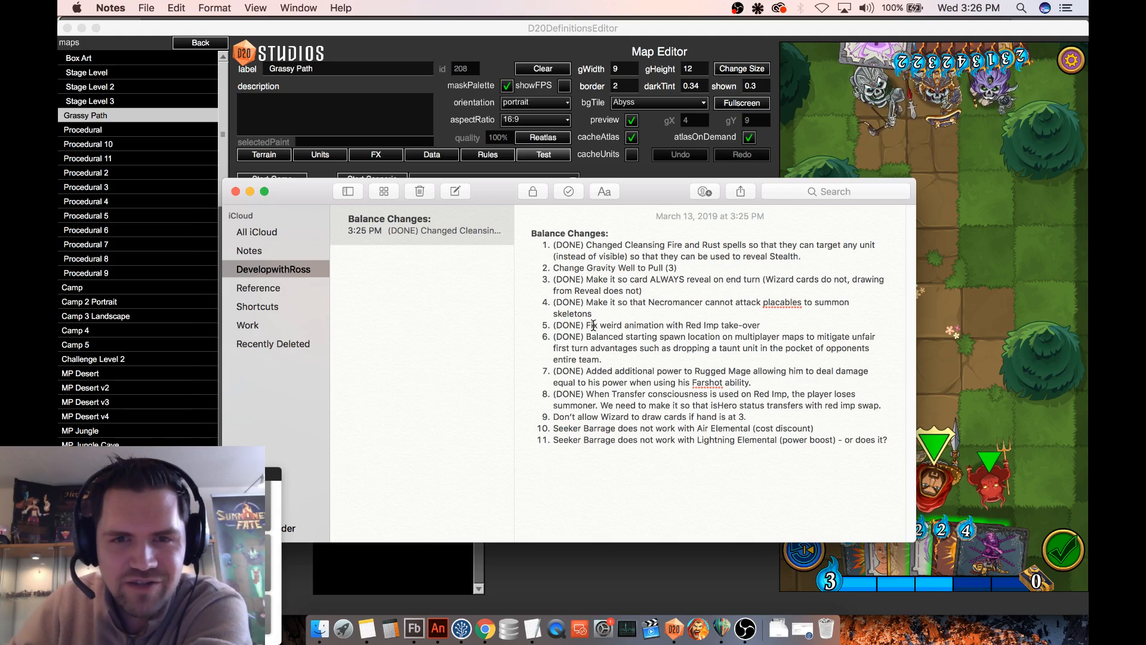
pyautogui.click(595, 324)
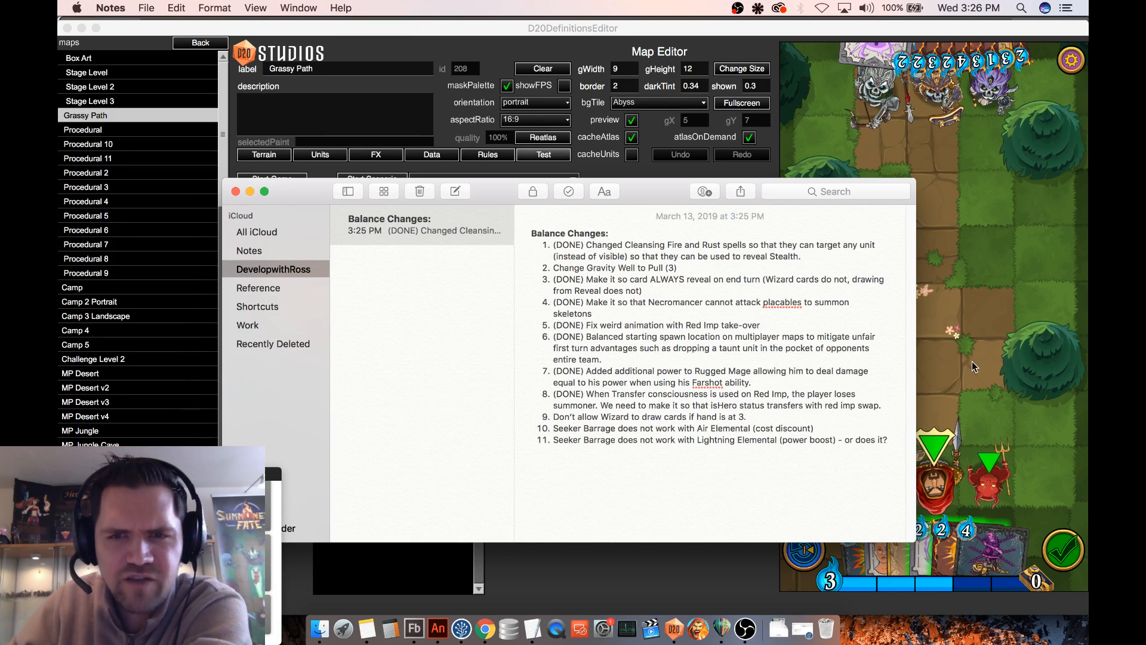
pyautogui.click(666, 357)
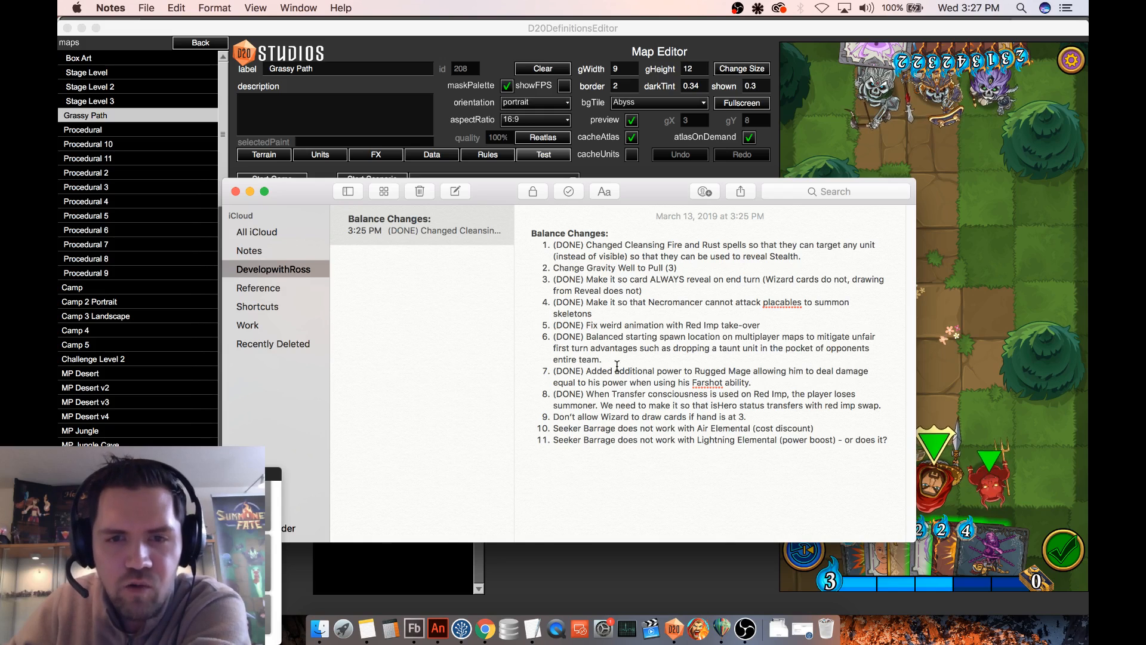
pyautogui.moveTo(587, 371); pyautogui.dragTo(751, 371)
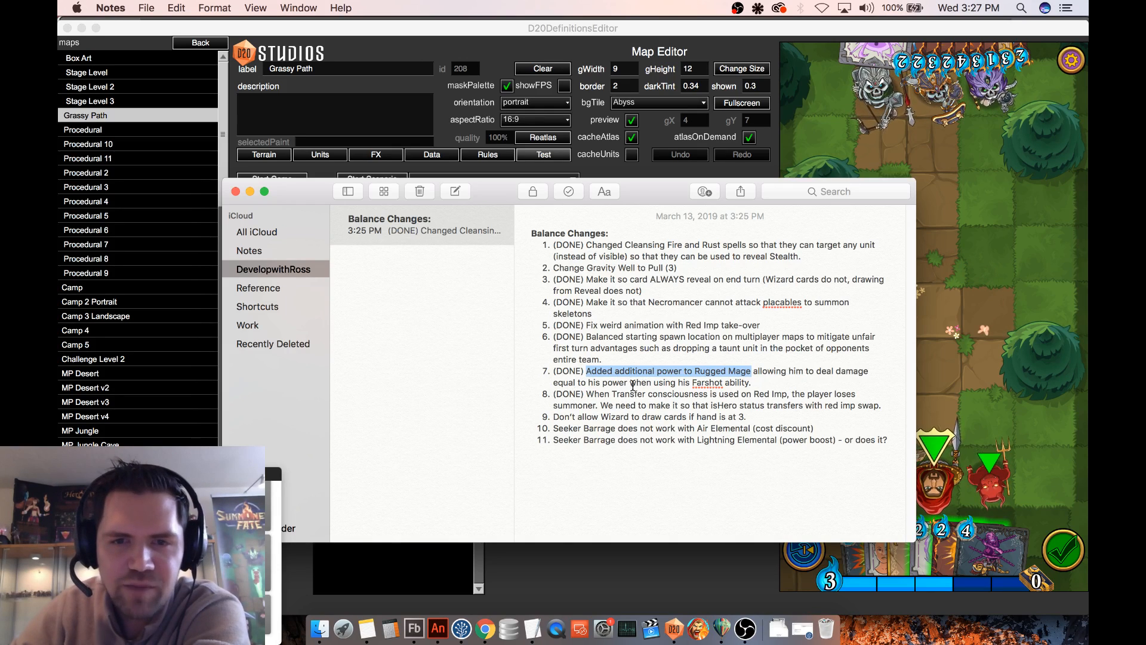
pyautogui.click(924, 477)
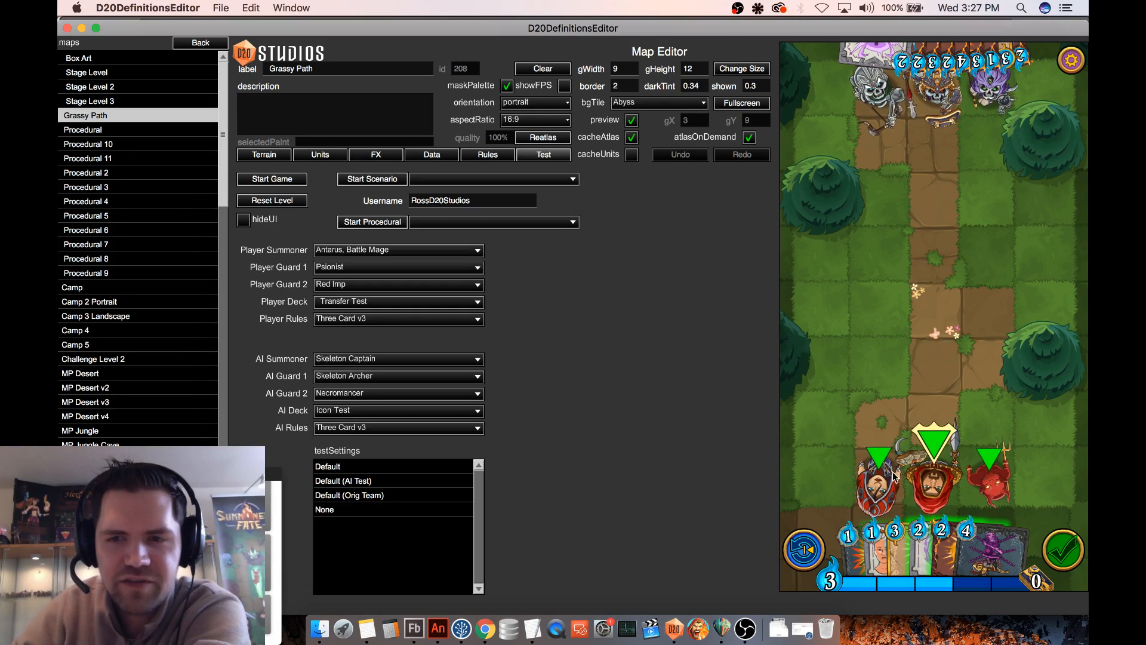
pyautogui.moveTo(923, 478)
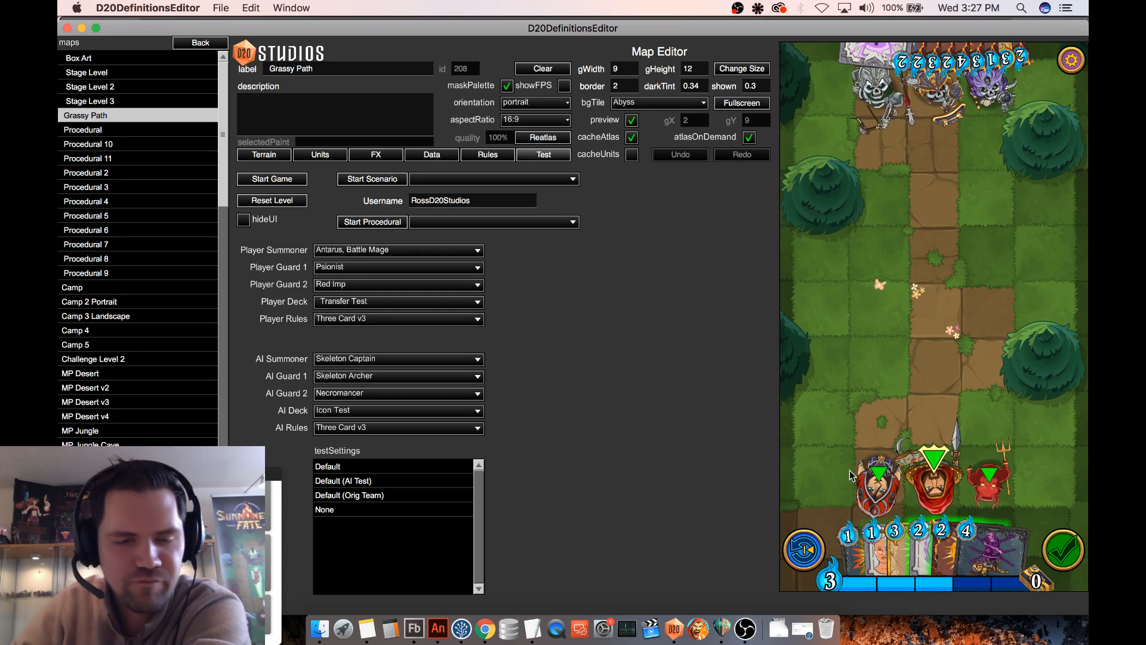
# - Switch to Notes and insert a new item after item 8: "Added New Cards: Dark Elf Summoner, Your Soul is Mine, Battle Mage, Celestial Barrier"
pyautogui.click(367, 628)
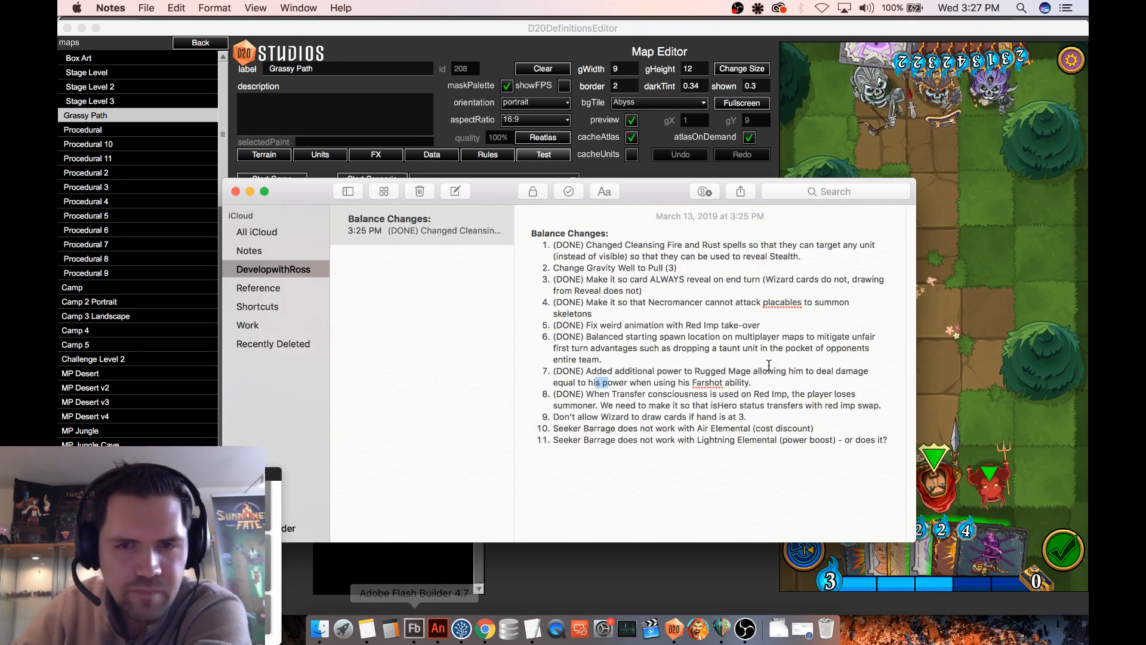
pyautogui.click(665, 432)
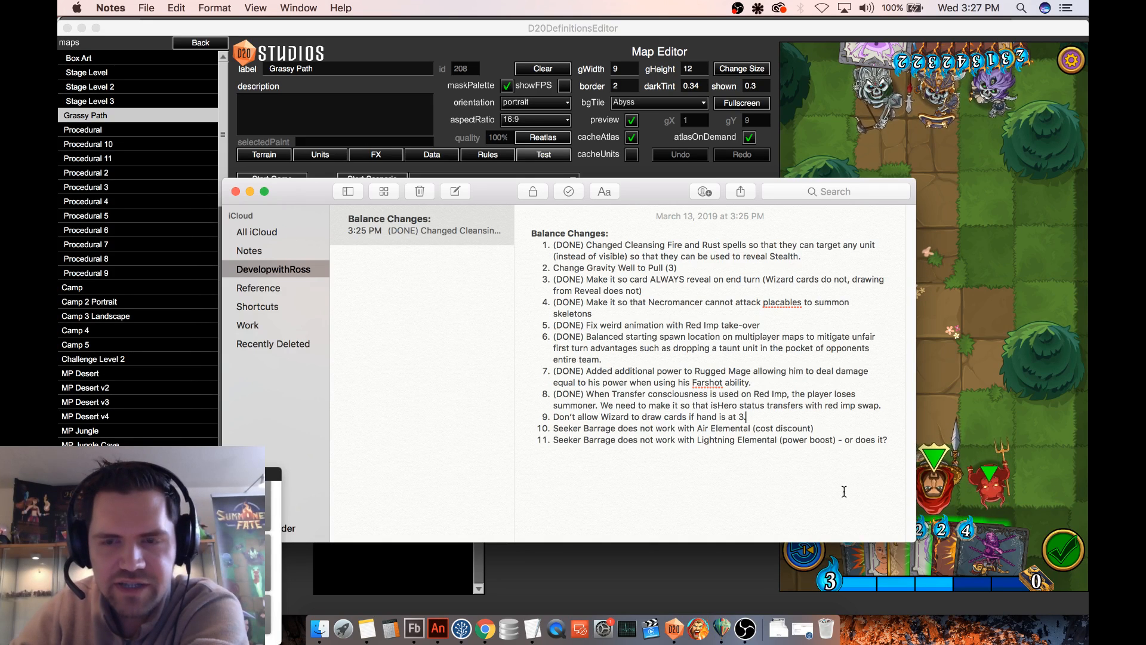
pyautogui.click(887, 409)
pyautogui.press('Return')
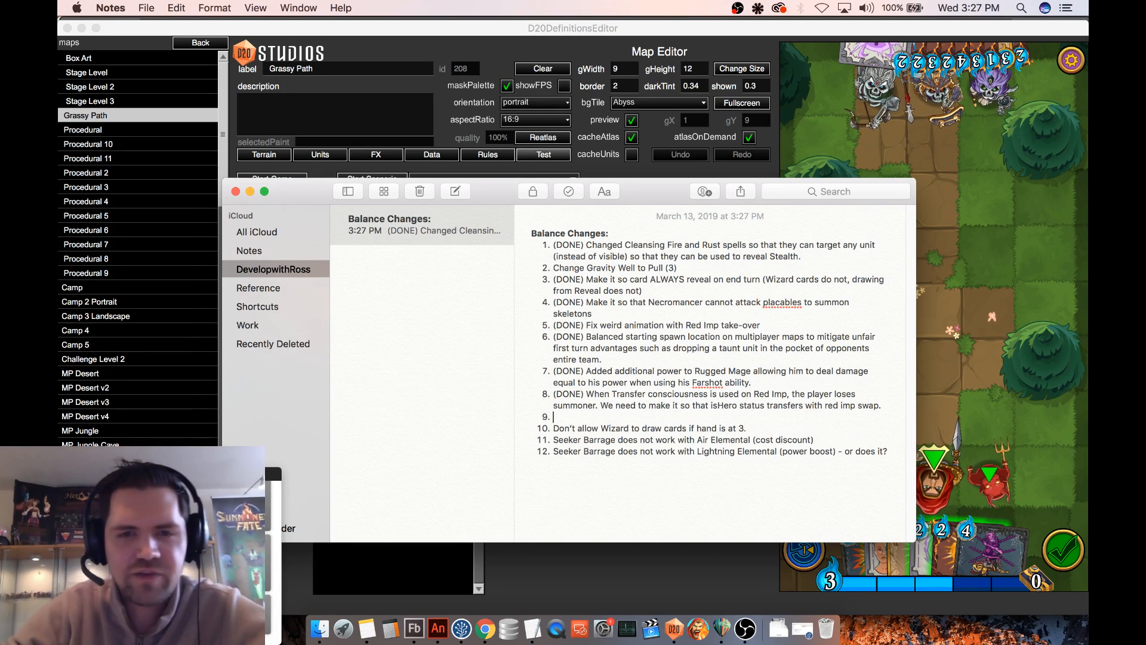
pyautogui.write('Added ')
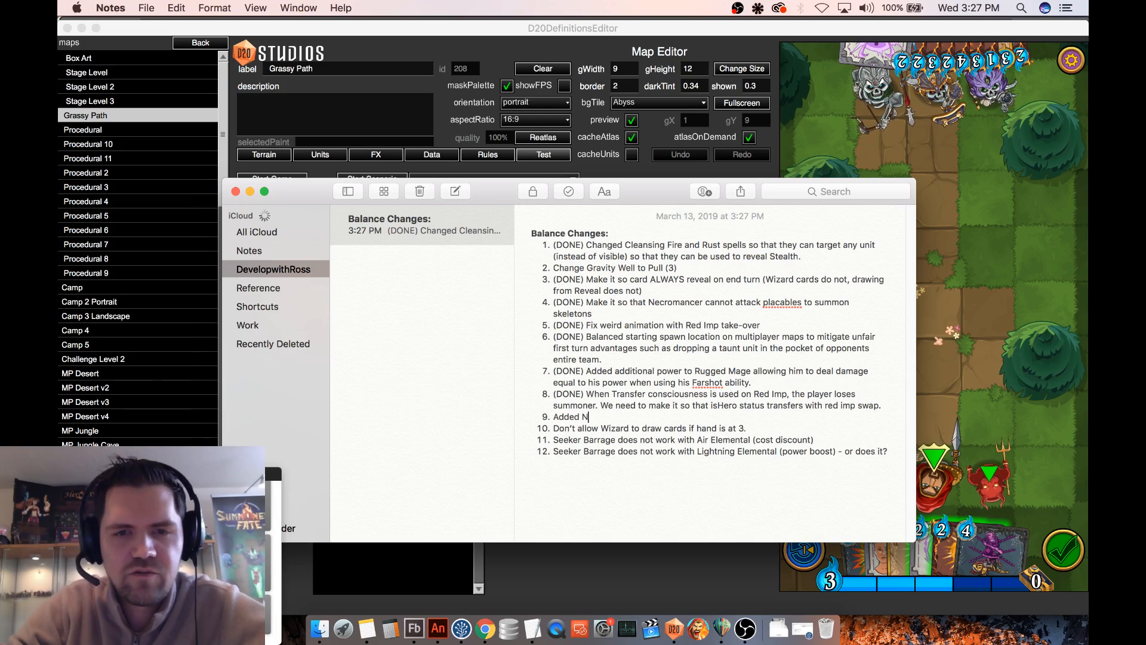
pyautogui.write('New Card')
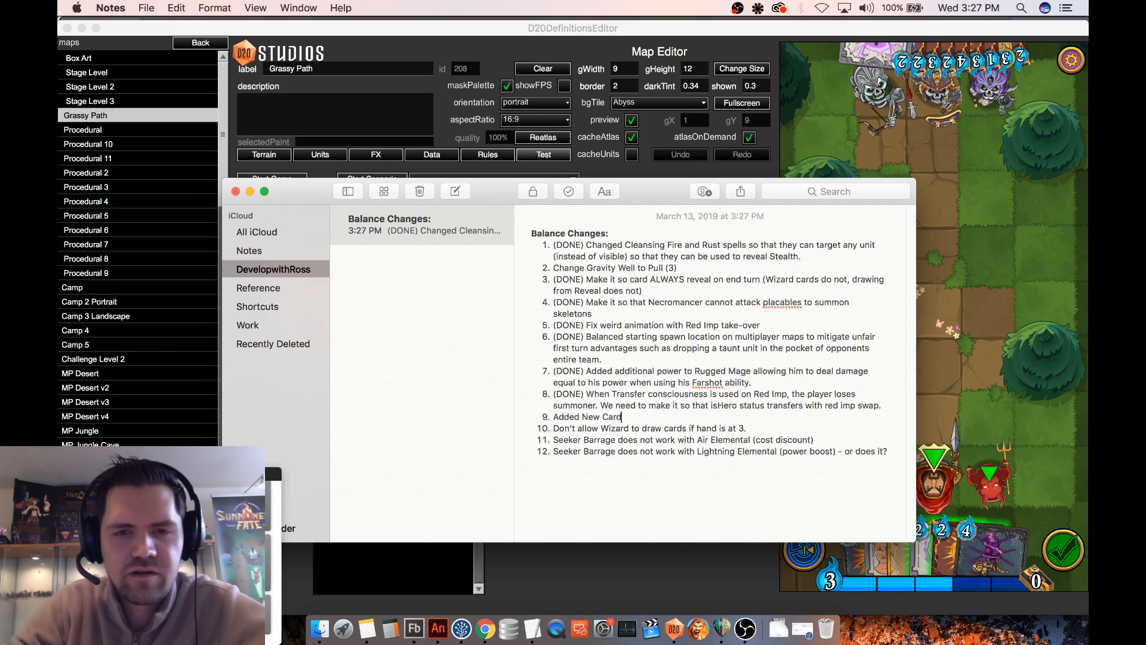
pyautogui.write('s: Dark Eleft')
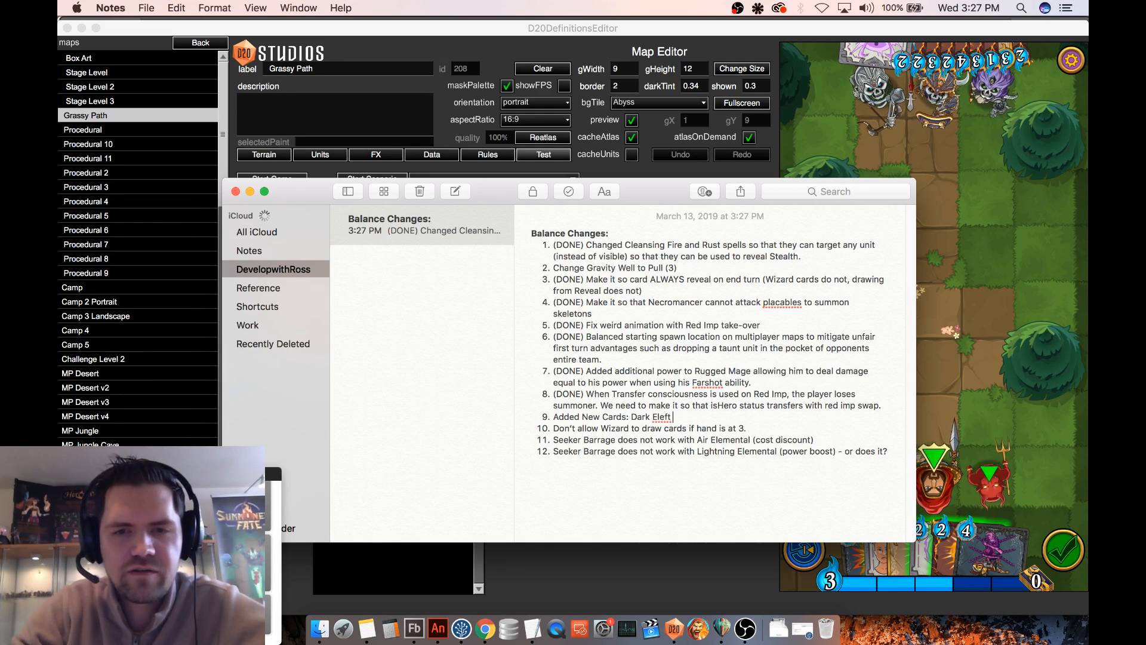
pyautogui.press('BackSpace')
pyautogui.press('BackSpace')
pyautogui.press('BackSpace')
pyautogui.write('f Summoner, Your Soul is Mine, Battle Mage,')
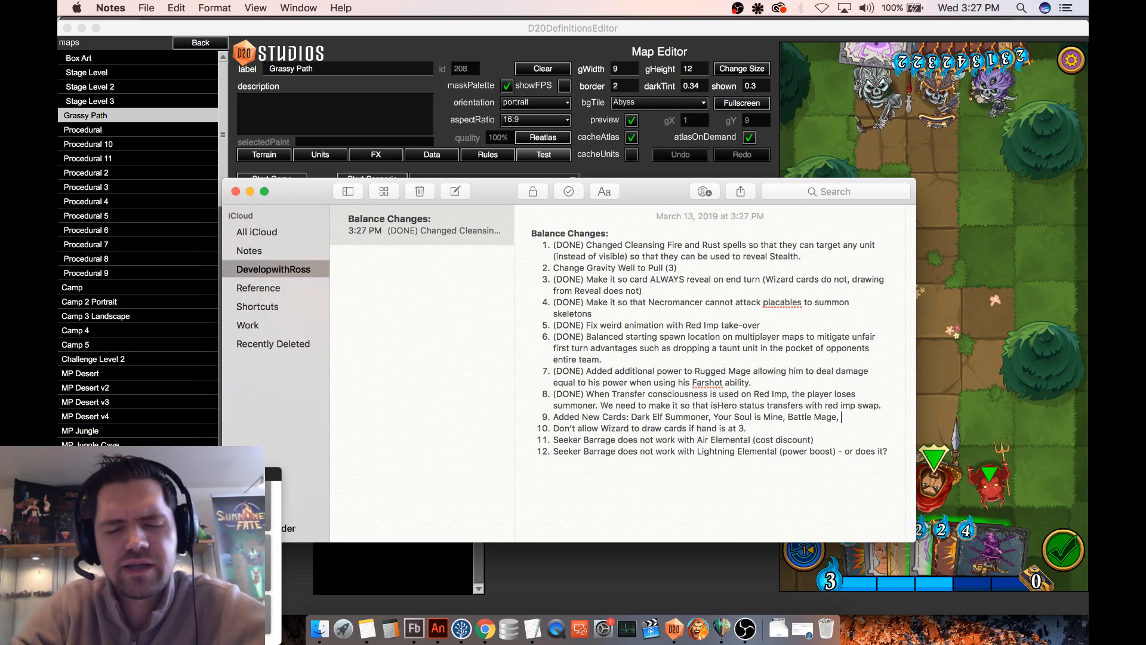
pyautogui.write('arrier')
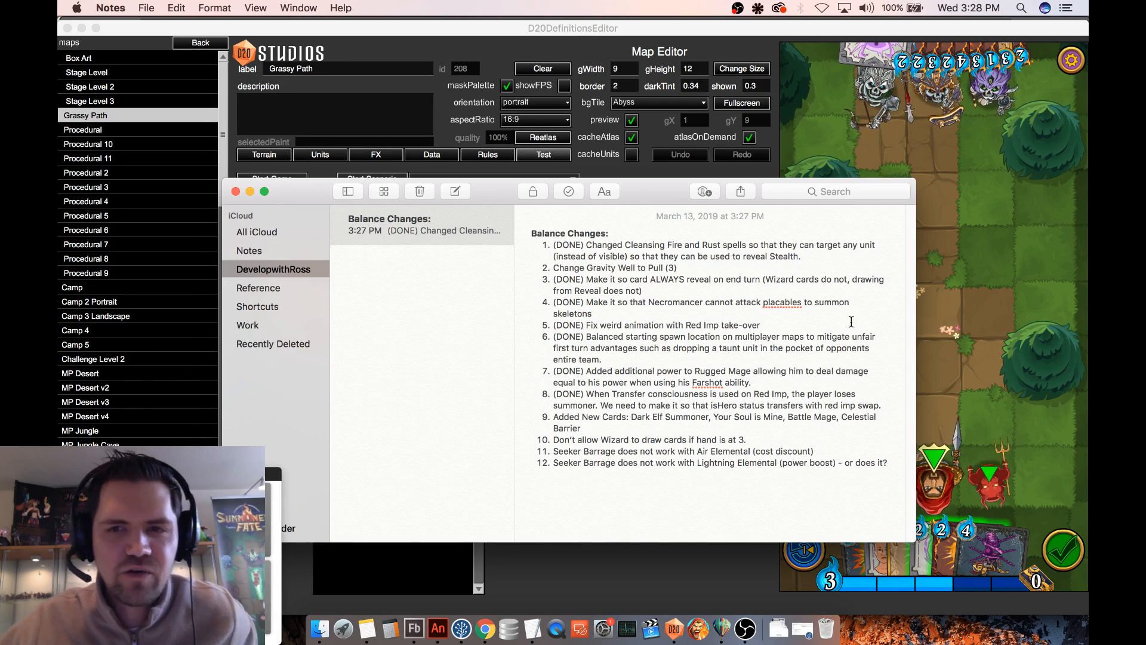
# - Switch back to D20DefinitionsEditor, set the Player Summoner to Rugged Mage and restart the test battle
pyautogui.press('super+Tab')
pyautogui.click(385, 249)
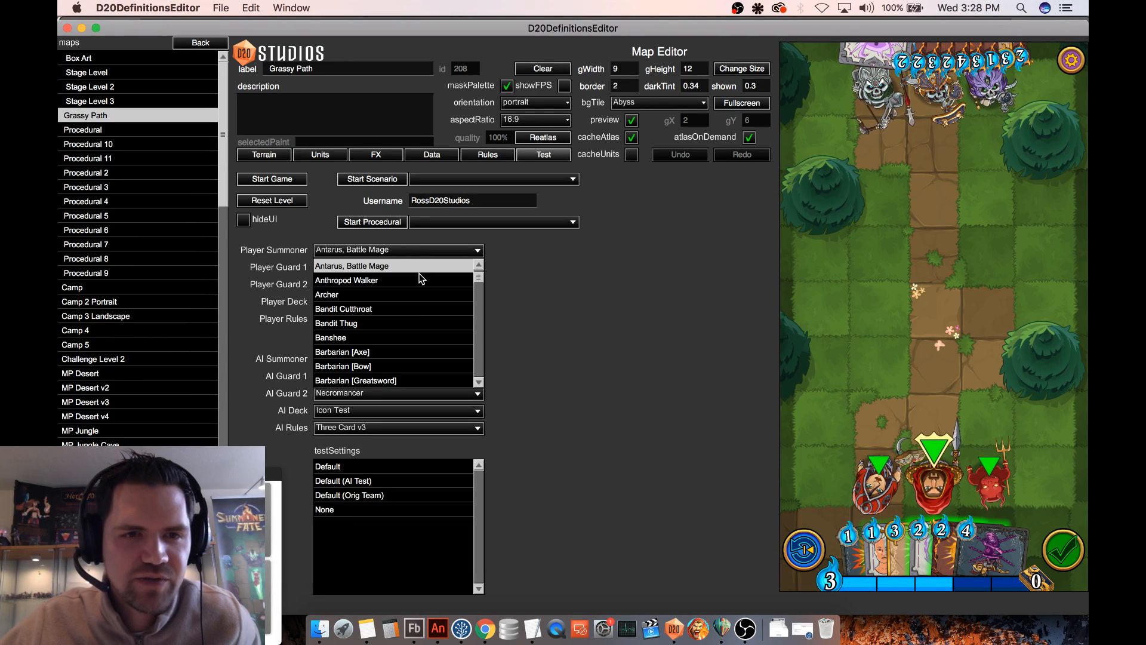
pyautogui.moveTo(478, 277); pyautogui.dragTo(478, 333)
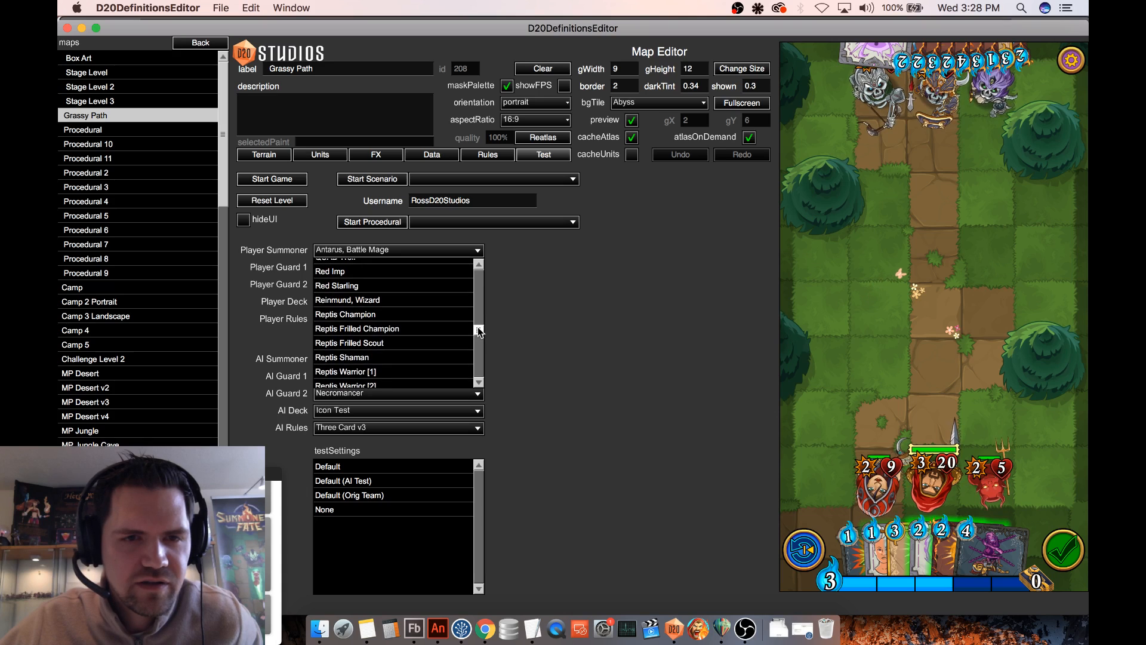
pyautogui.scroll(-2, 366, 343)
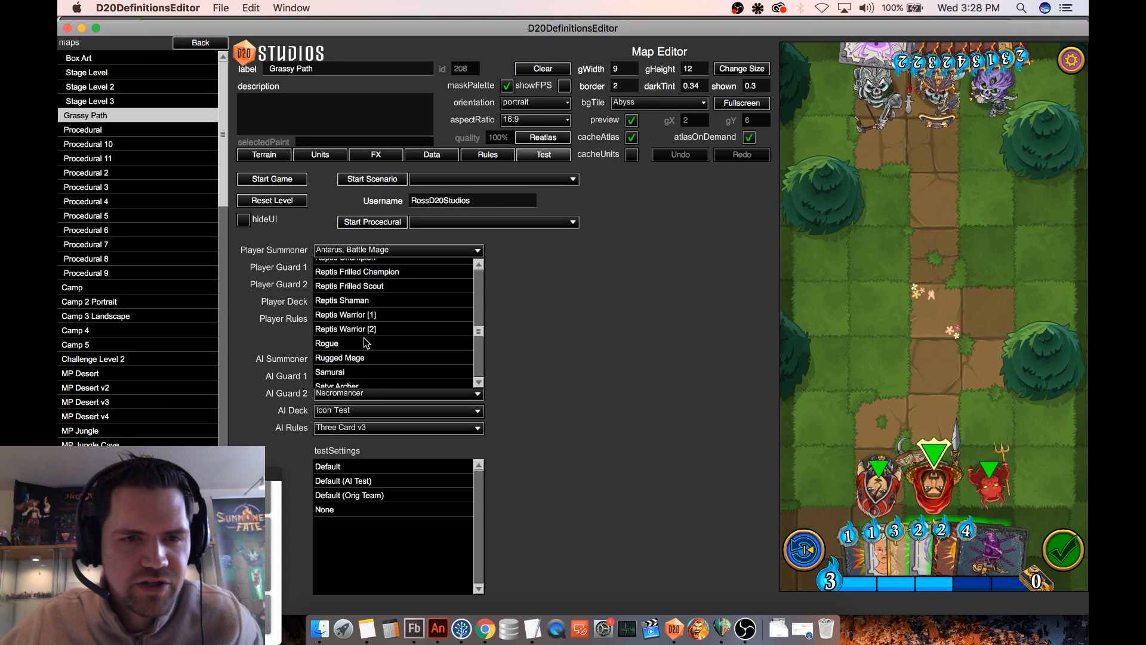
pyautogui.click(364, 358)
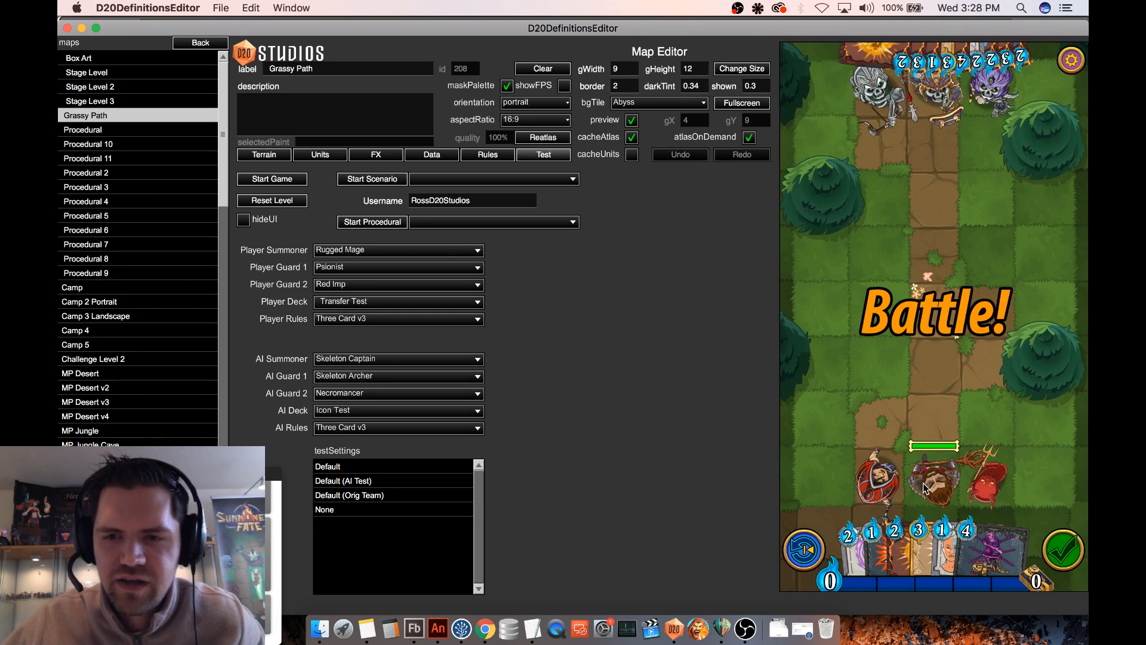
# - Move the Rugged Mage up the path, review its card and use its Farshot attack on the Skeleton Captain
pyautogui.click(930, 488)
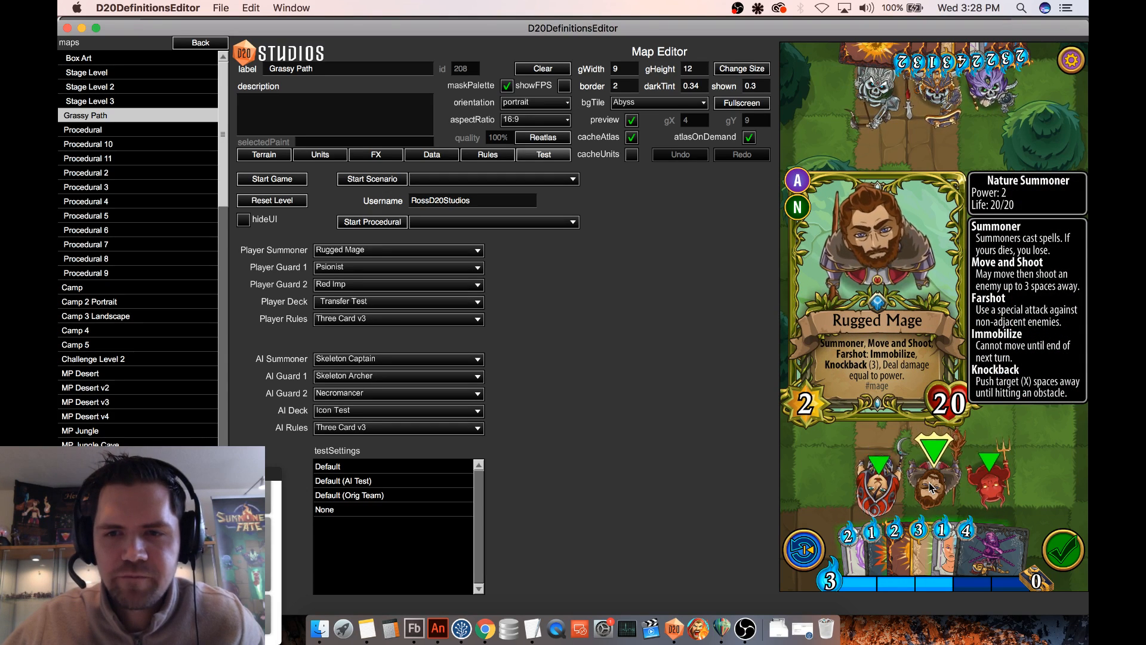
pyautogui.moveTo(929, 487); pyautogui.dragTo(930, 295)
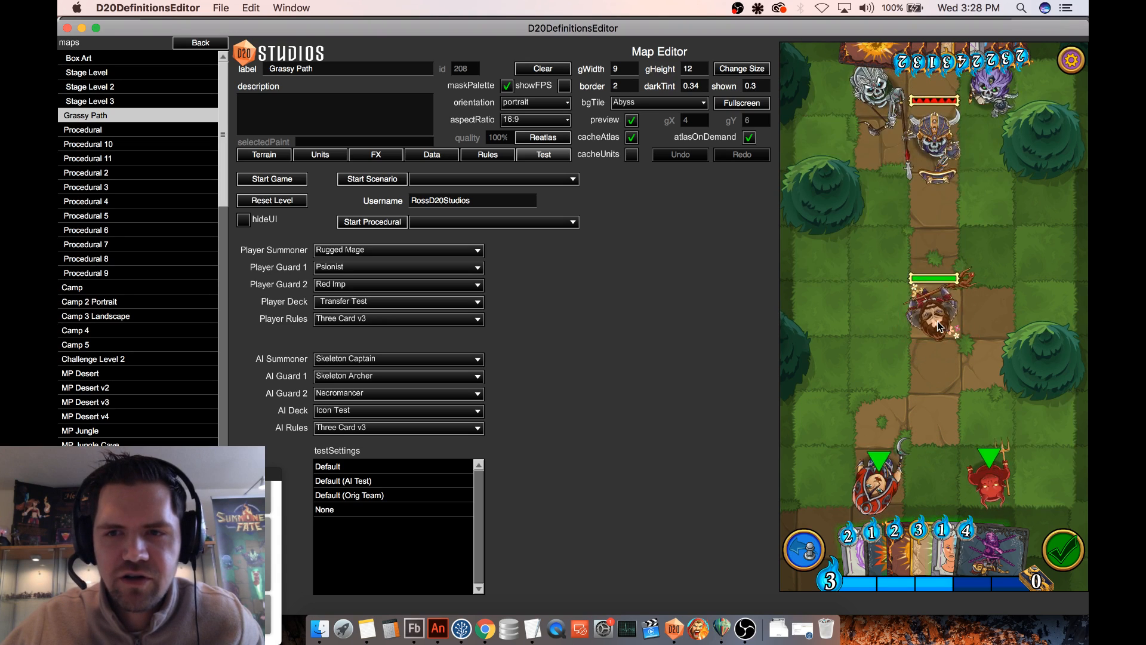
pyautogui.click(938, 326)
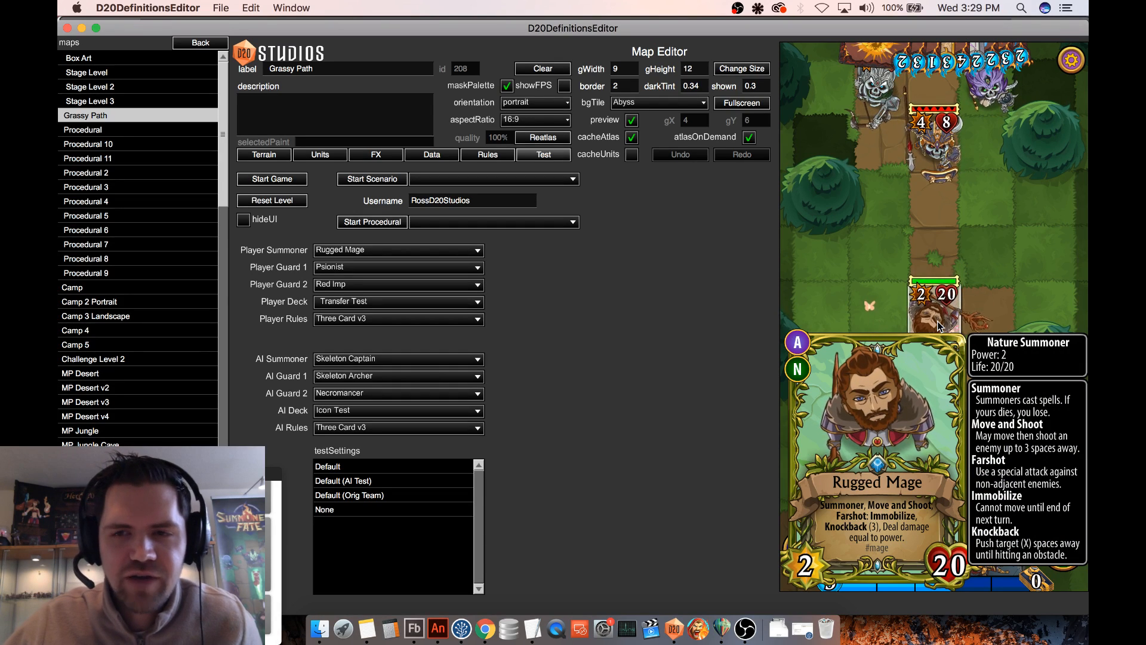
pyautogui.moveTo(938, 327); pyautogui.dragTo(950, 160)
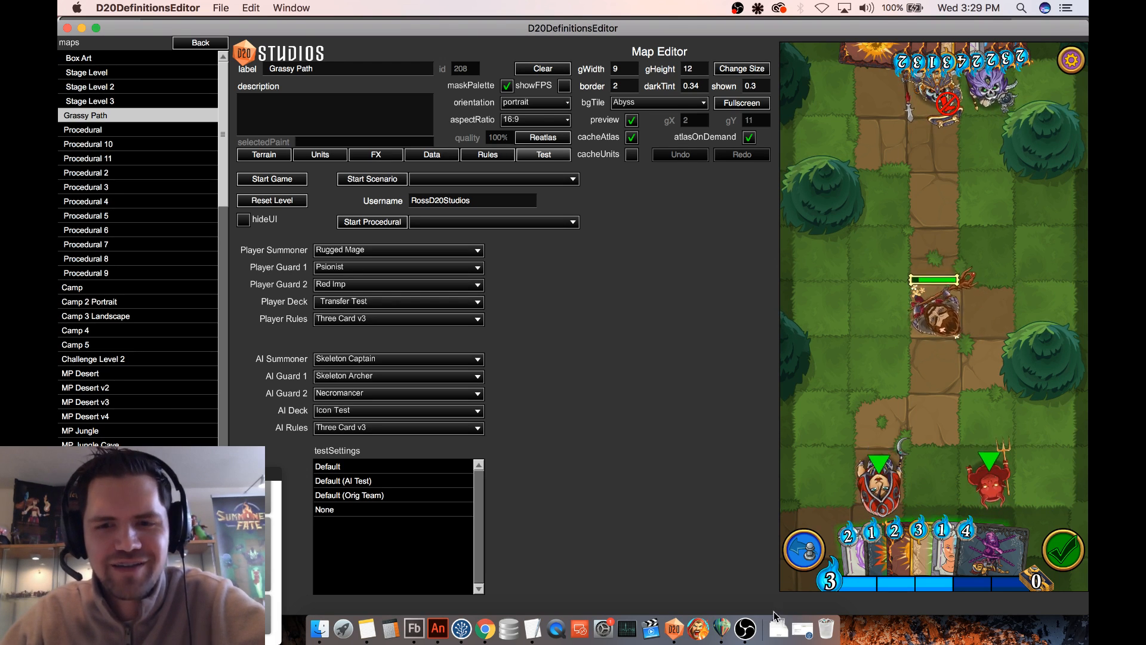
# - Switch to OBS to reach the streaming controls
pyautogui.click(745, 628)
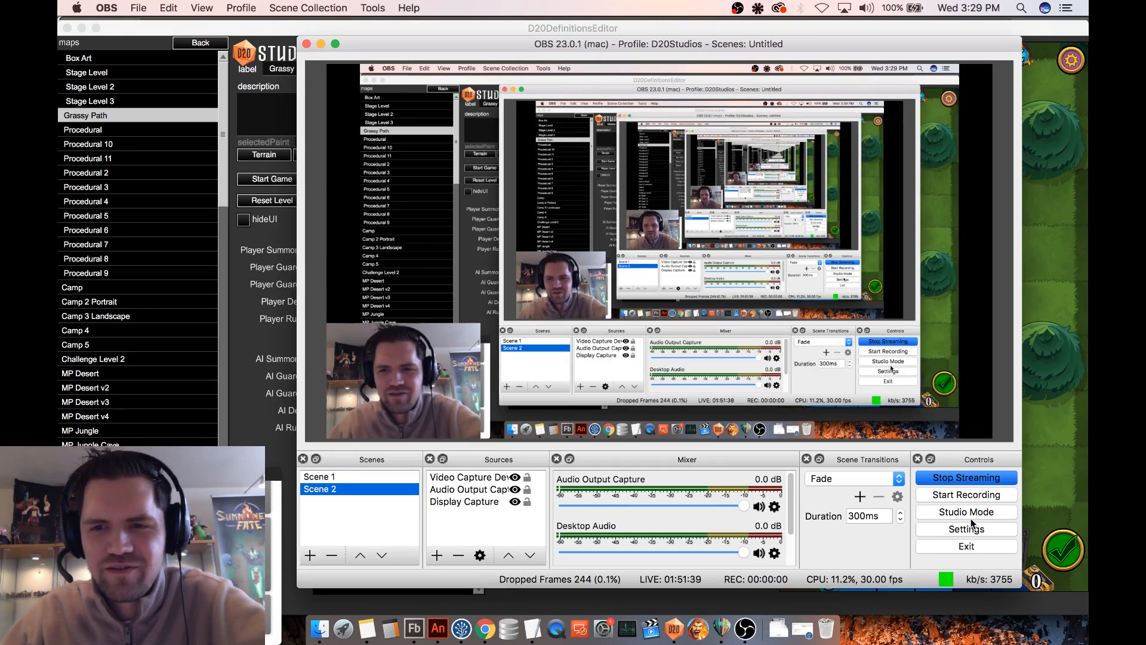